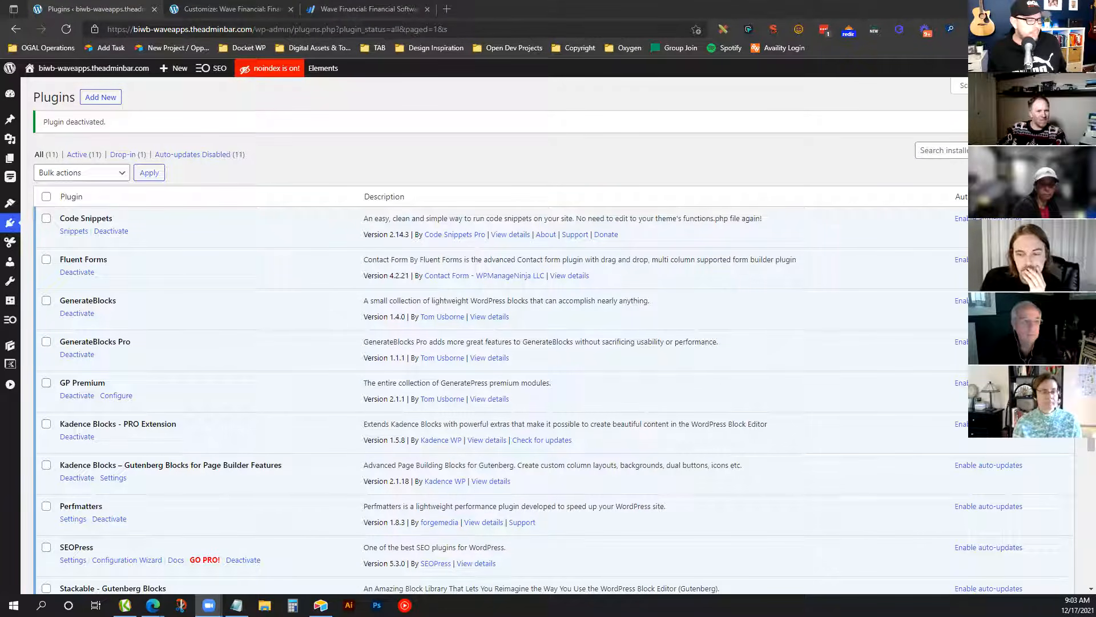
Check the stream notes, then scroll through the plugins page
{"action": "key", "text": "alt+Tab"}
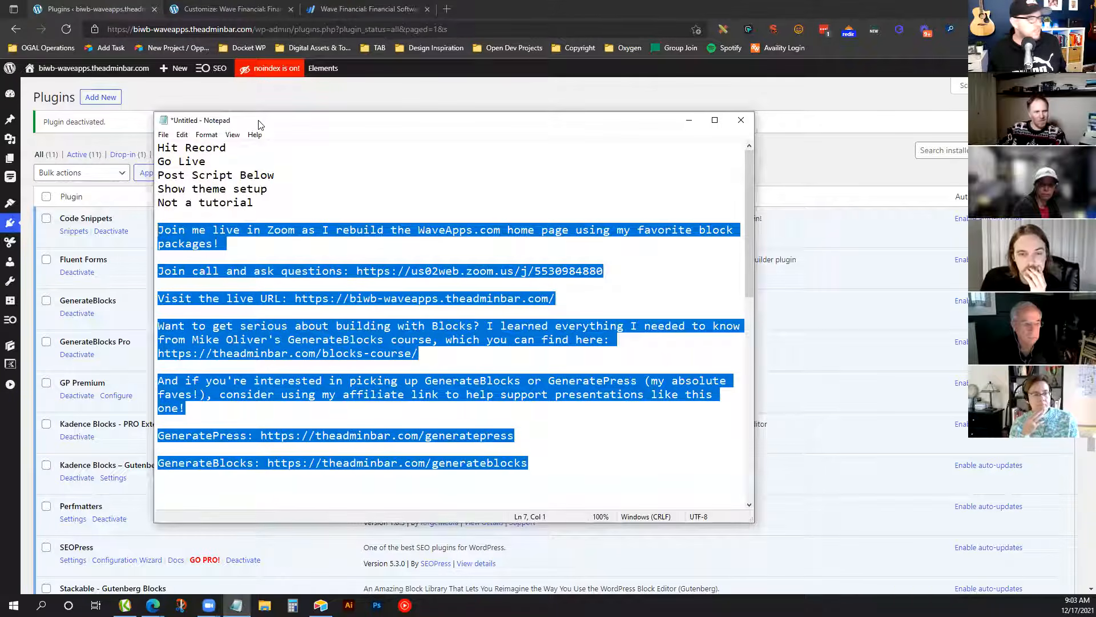
{"action": "key", "text": "alt+Tab"}
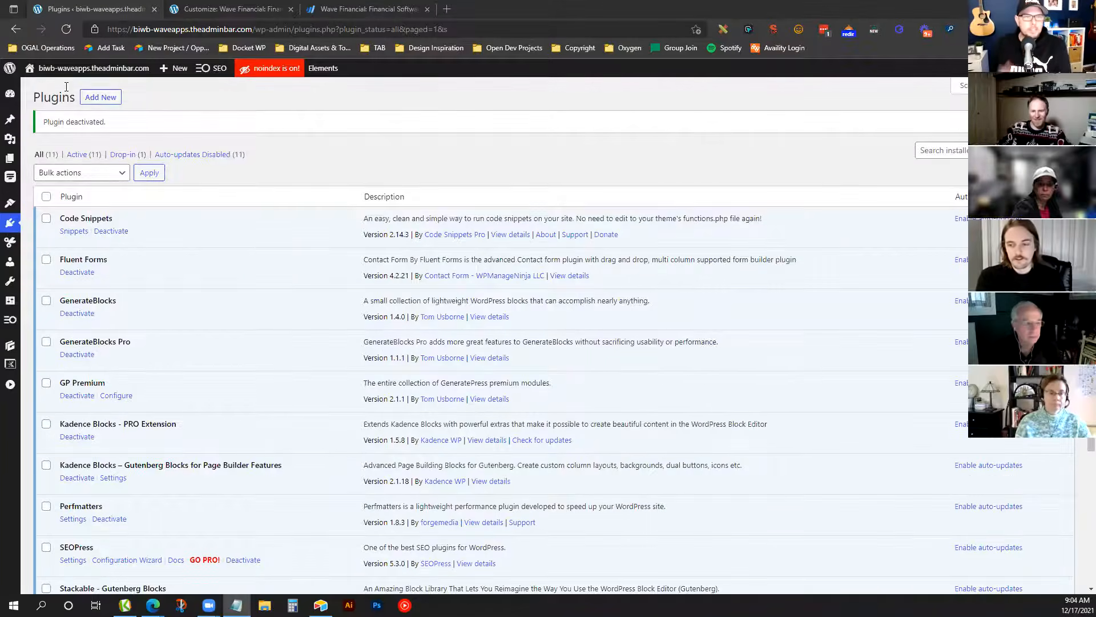
{"action": "scroll", "coordinate": [502, 482], "scroll_direction": "down", "scroll_amount": 3}
{"action": "scroll", "coordinate": [512, 339], "scroll_direction": "up", "scroll_amount": 1}
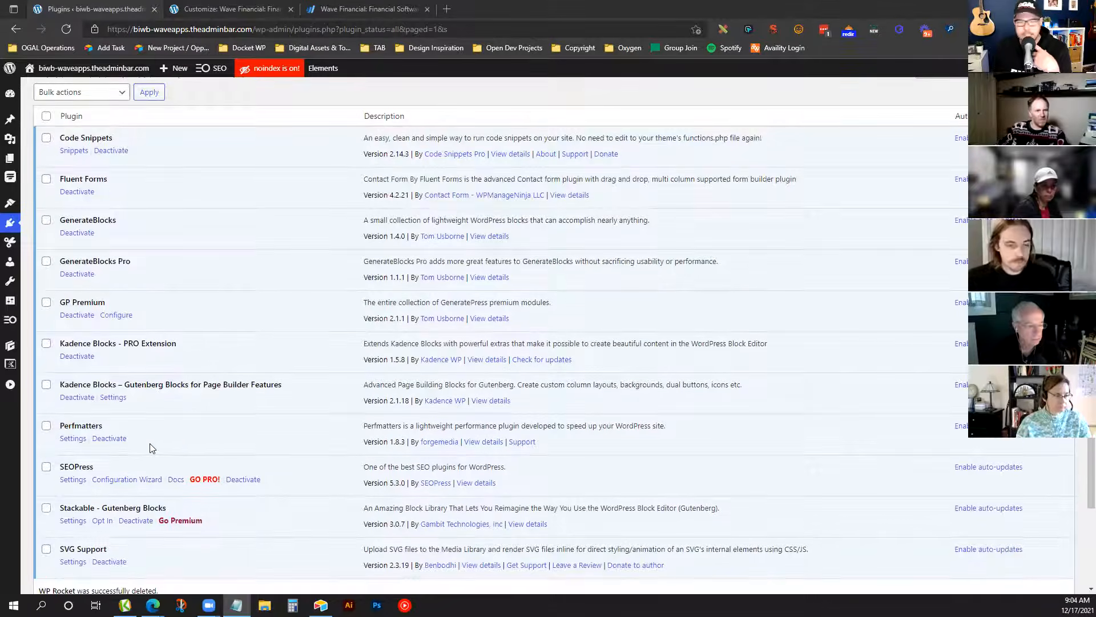
{"action": "scroll", "coordinate": [152, 448], "scroll_direction": "down", "scroll_amount": 3}
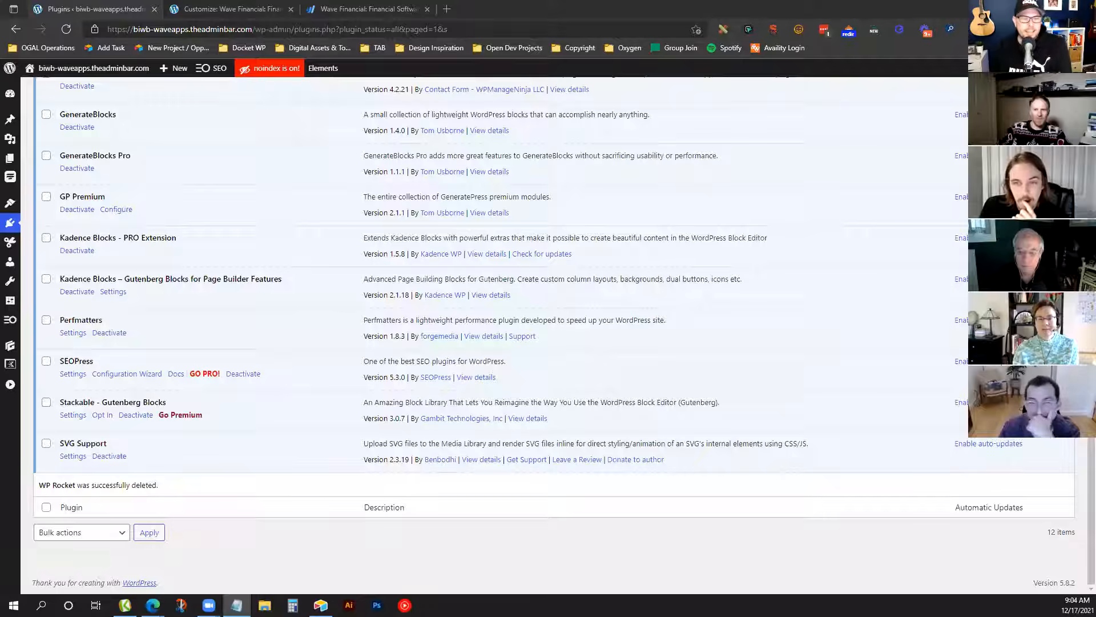
{"action": "scroll", "coordinate": [640, 338], "scroll_direction": "up", "scroll_amount": 4}
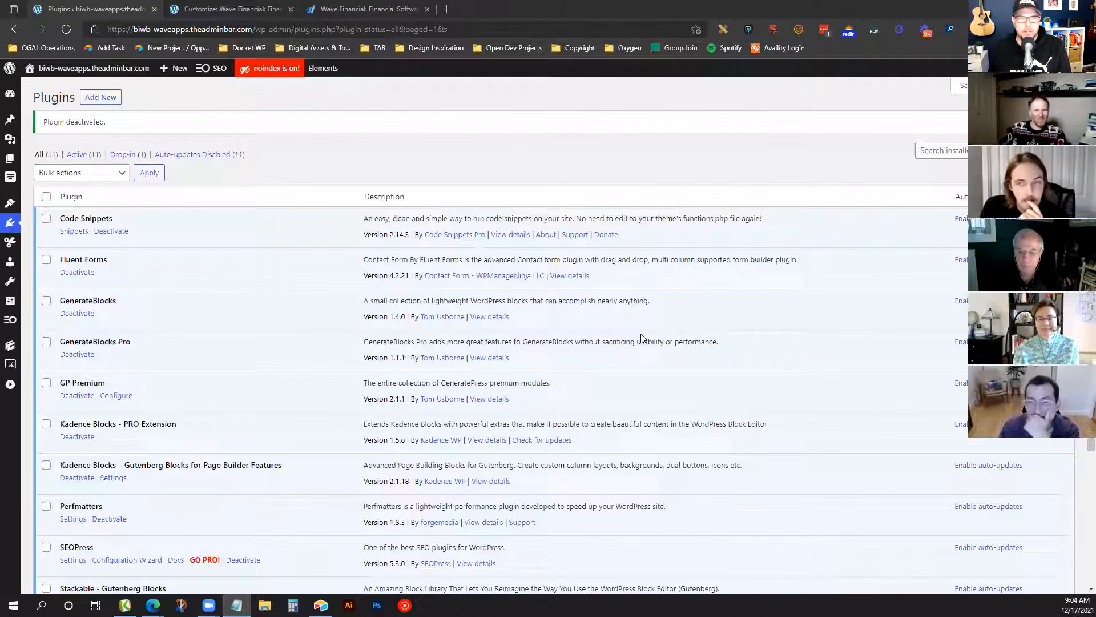
Open the rebuilt site's front end and compare it with the waveapps.com page
{"action": "left_click", "coordinate": [127, 71]}
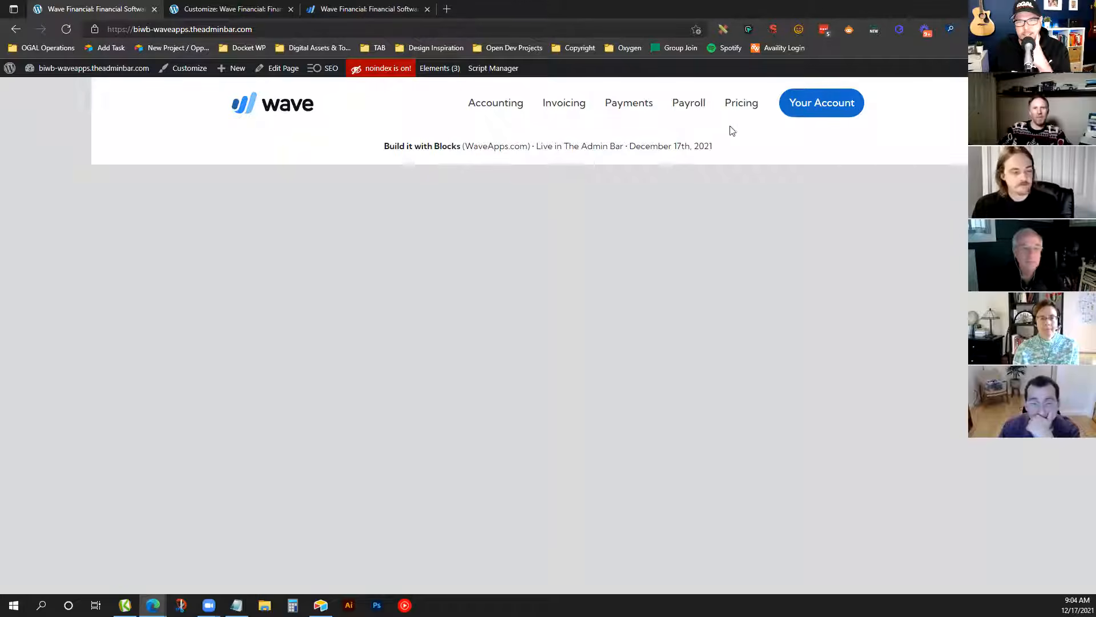
{"action": "left_click", "coordinate": [382, 8]}
{"action": "scroll", "coordinate": [448, 215], "scroll_direction": "up", "scroll_amount": 10}
{"action": "scroll", "coordinate": [71, 113], "scroll_direction": "up", "scroll_amount": 3}
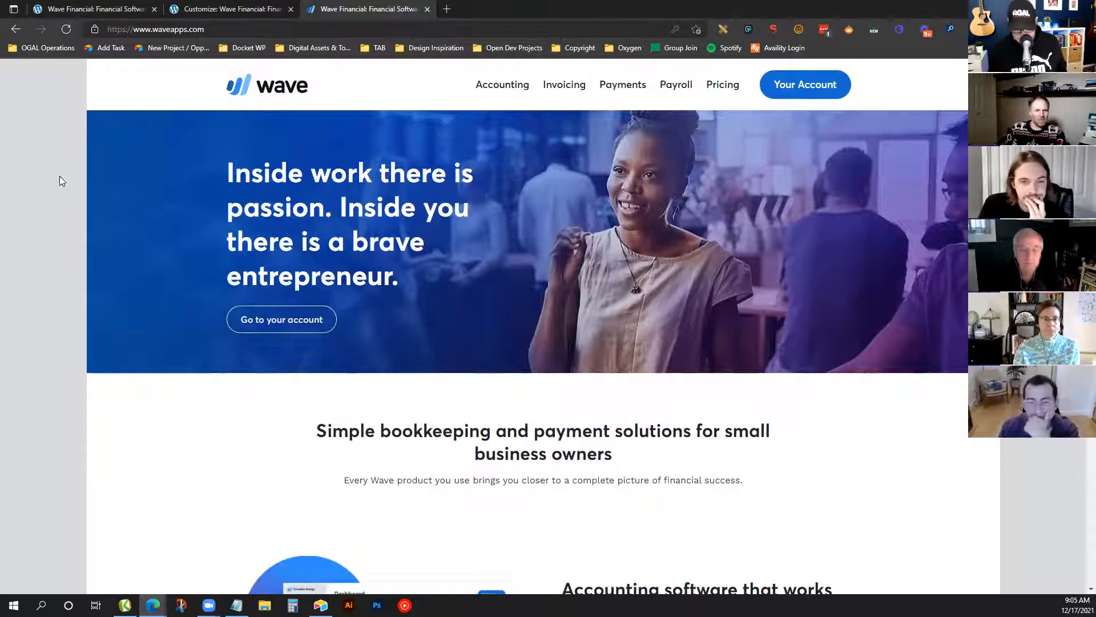
{"action": "scroll", "coordinate": [59, 176], "scroll_direction": "down", "scroll_amount": 4}
{"action": "scroll", "coordinate": [60, 176], "scroll_direction": "up", "scroll_amount": 3}
{"action": "scroll", "coordinate": [59, 180], "scroll_direction": "up", "scroll_amount": 1}
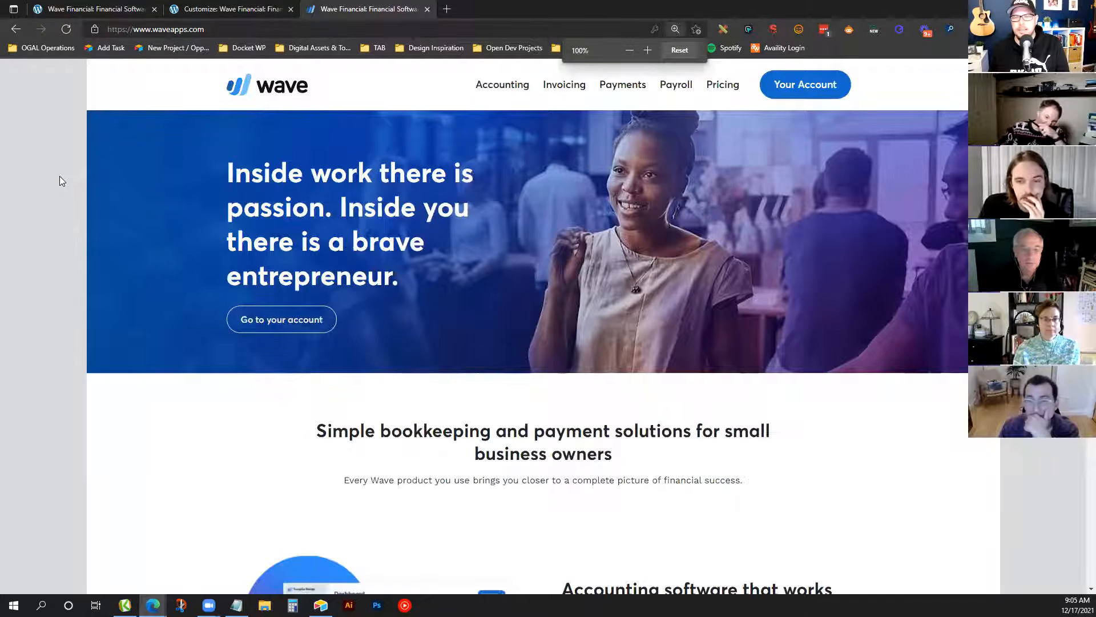
{"action": "left_click", "coordinate": [111, 5]}
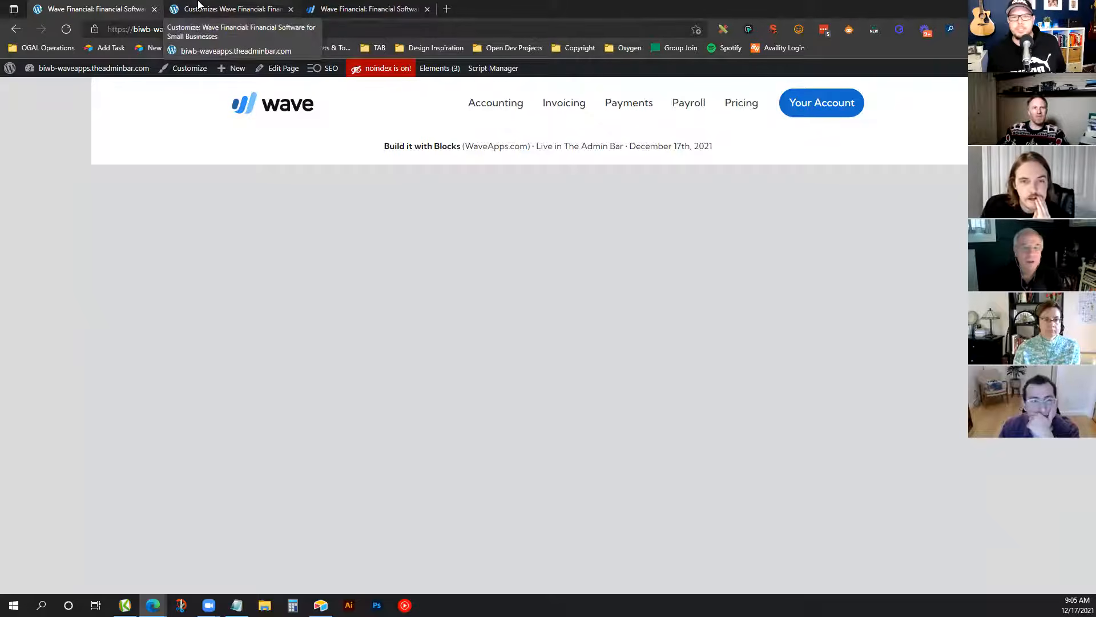
Scroll the live Wave homepage top to bottom, then go to the WordPress Dashboard
{"action": "left_click", "coordinate": [354, 10]}
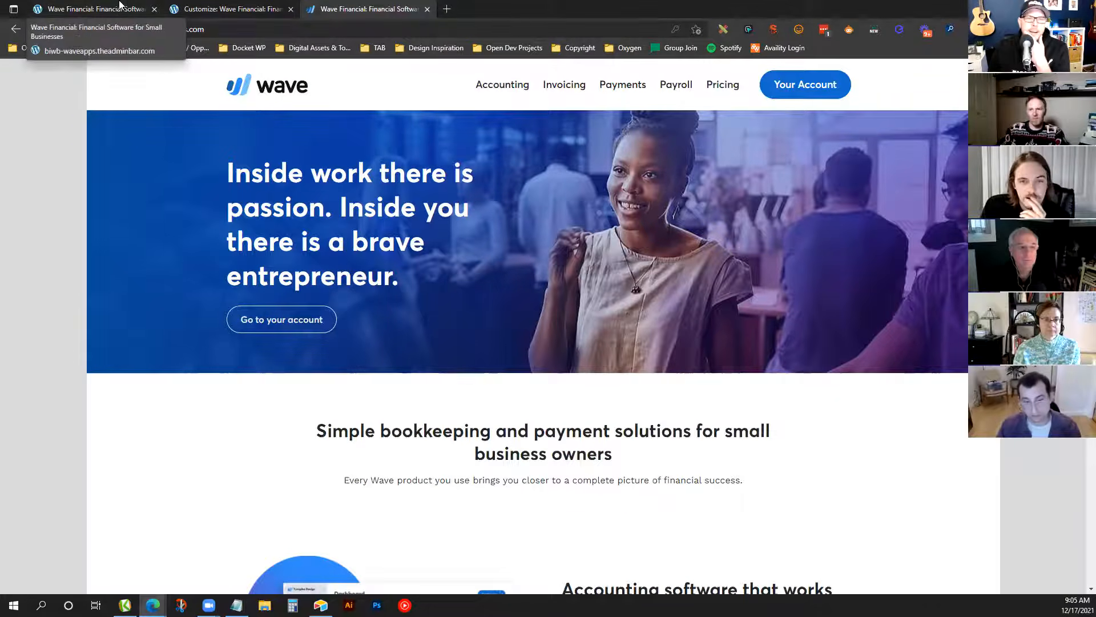
{"action": "scroll", "coordinate": [647, 302], "scroll_direction": "down", "scroll_amount": 3}
{"action": "scroll", "coordinate": [647, 307], "scroll_direction": "down", "scroll_amount": 10}
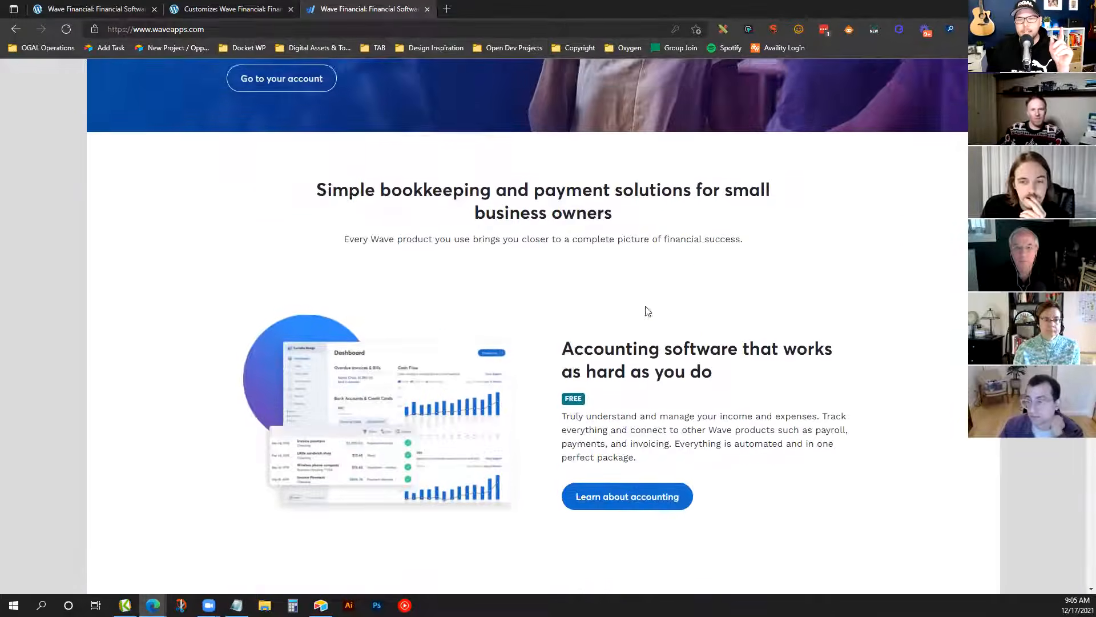
{"action": "scroll", "coordinate": [647, 314], "scroll_direction": "down", "scroll_amount": 10}
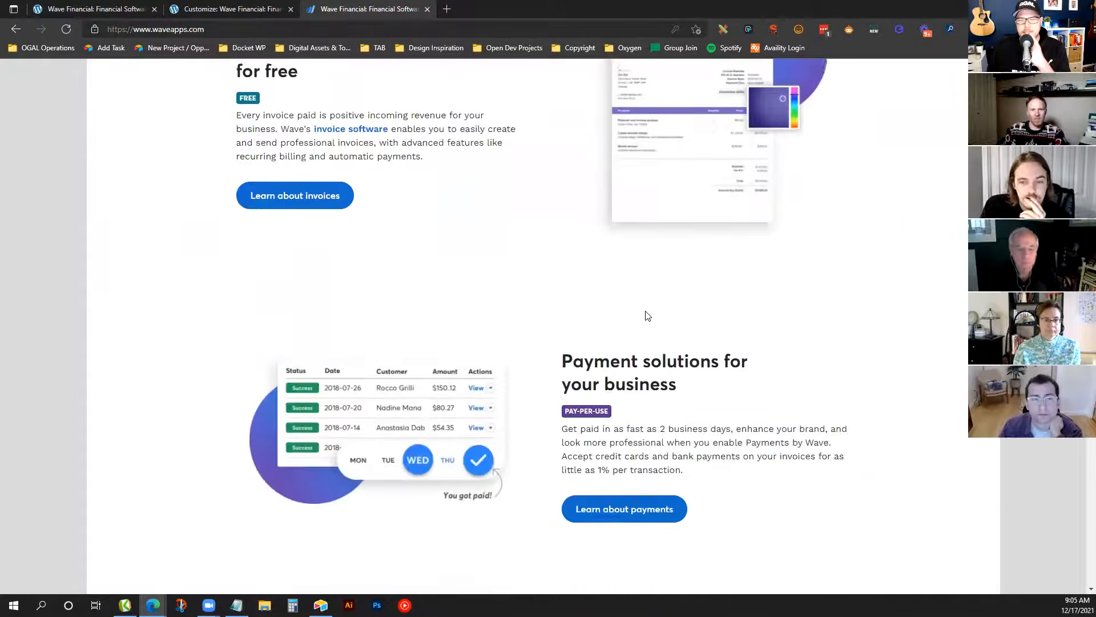
{"action": "scroll", "coordinate": [645, 324], "scroll_direction": "down", "scroll_amount": 8}
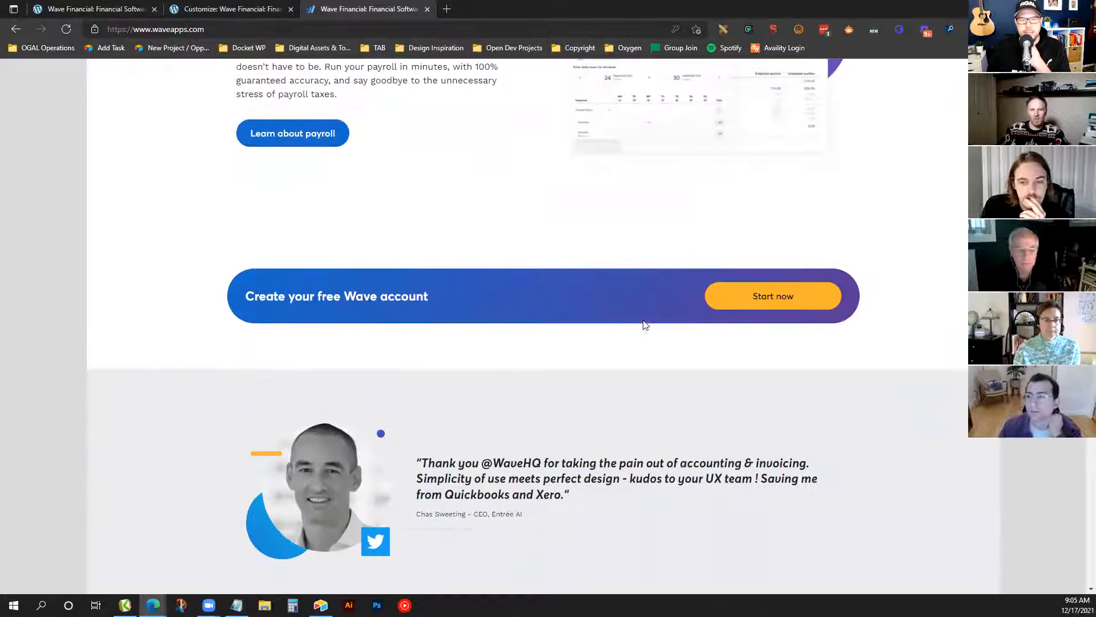
{"action": "scroll", "coordinate": [642, 324], "scroll_direction": "down", "scroll_amount": 8}
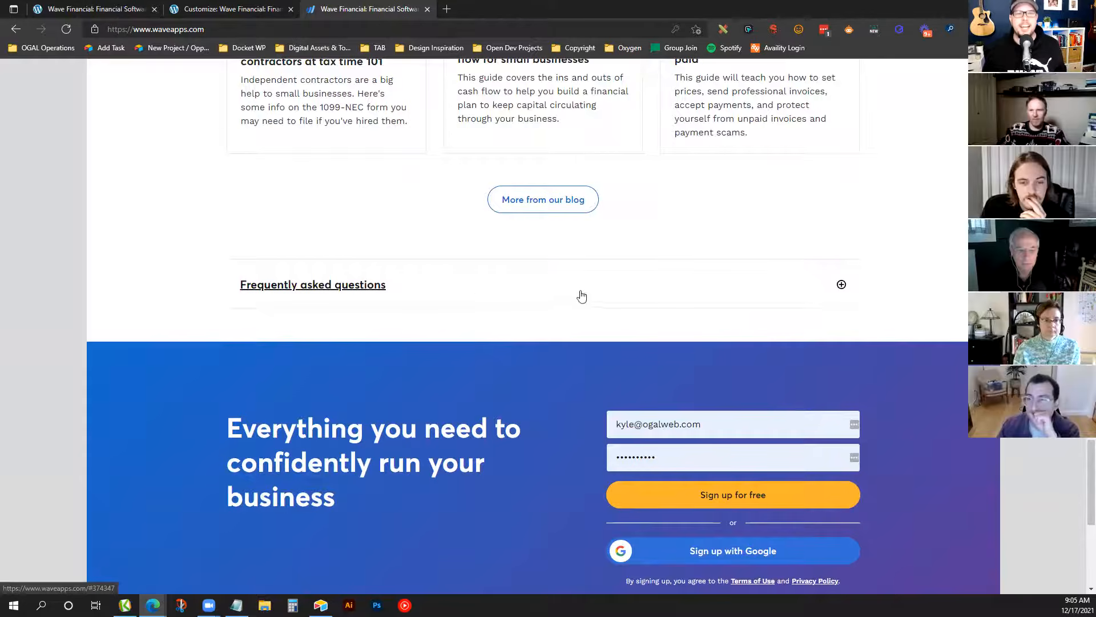
{"action": "scroll", "coordinate": [572, 296], "scroll_direction": "up", "scroll_amount": 20}
{"action": "left_click", "coordinate": [125, 5]}
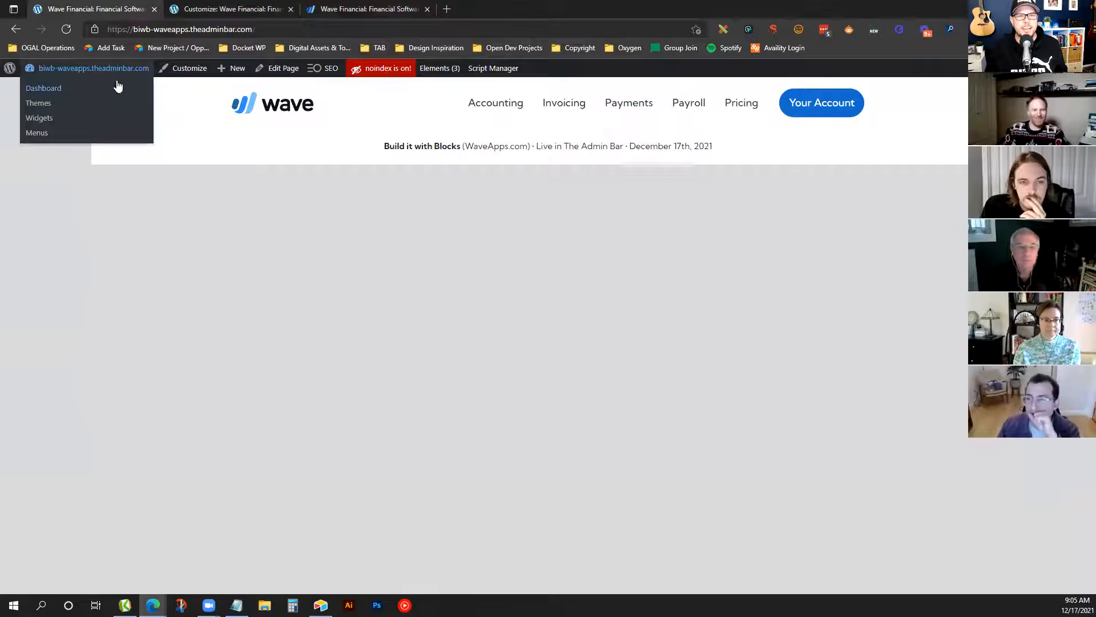
{"action": "left_click", "coordinate": [117, 85]}
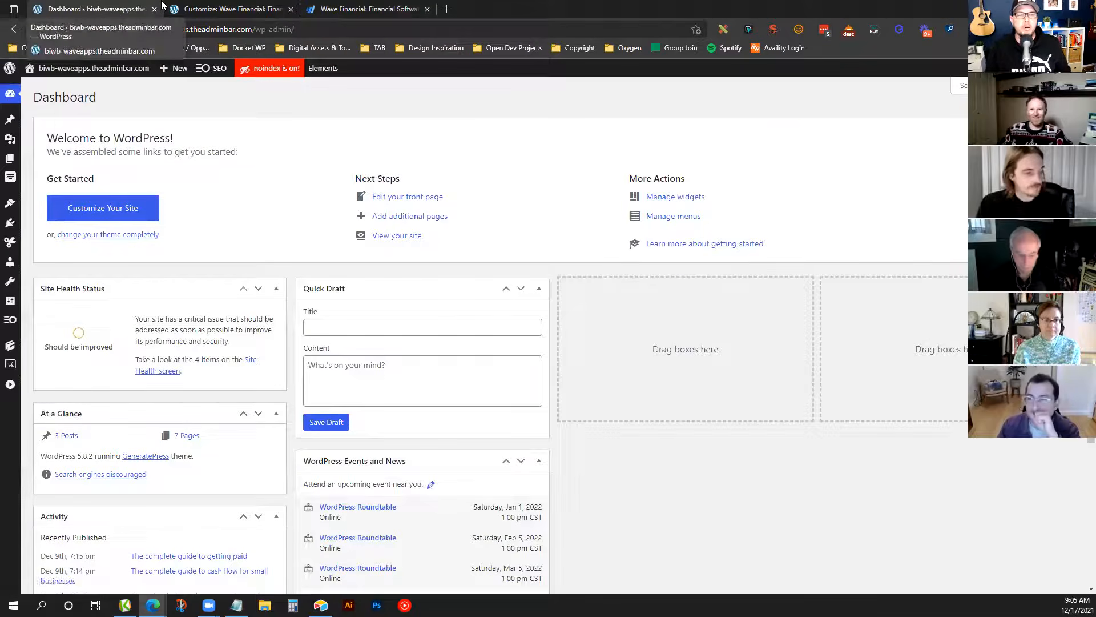
Look over the site Customizer and the live Wave homepage
{"action": "left_click", "coordinate": [190, 7]}
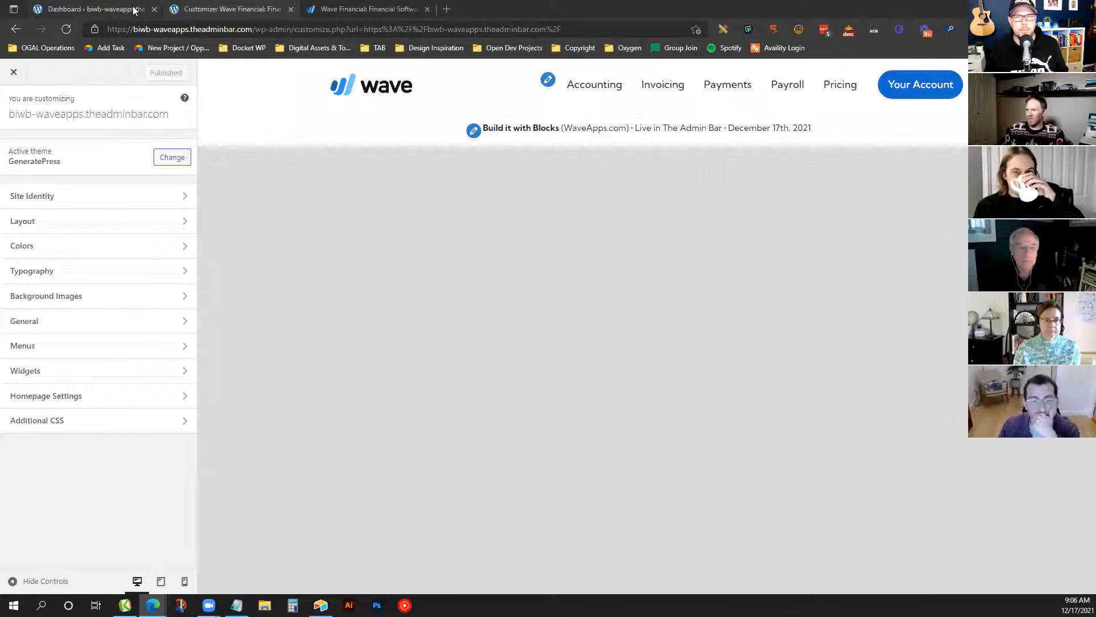
{"action": "left_click", "coordinate": [413, 6]}
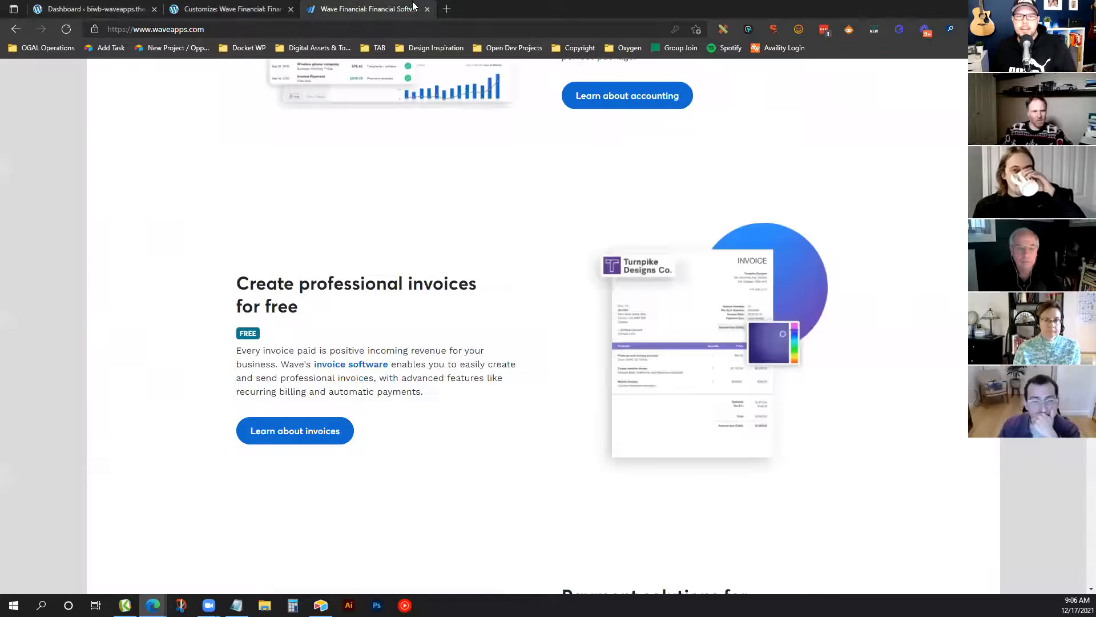
{"action": "scroll", "coordinate": [495, 219], "scroll_direction": "up", "scroll_amount": 15}
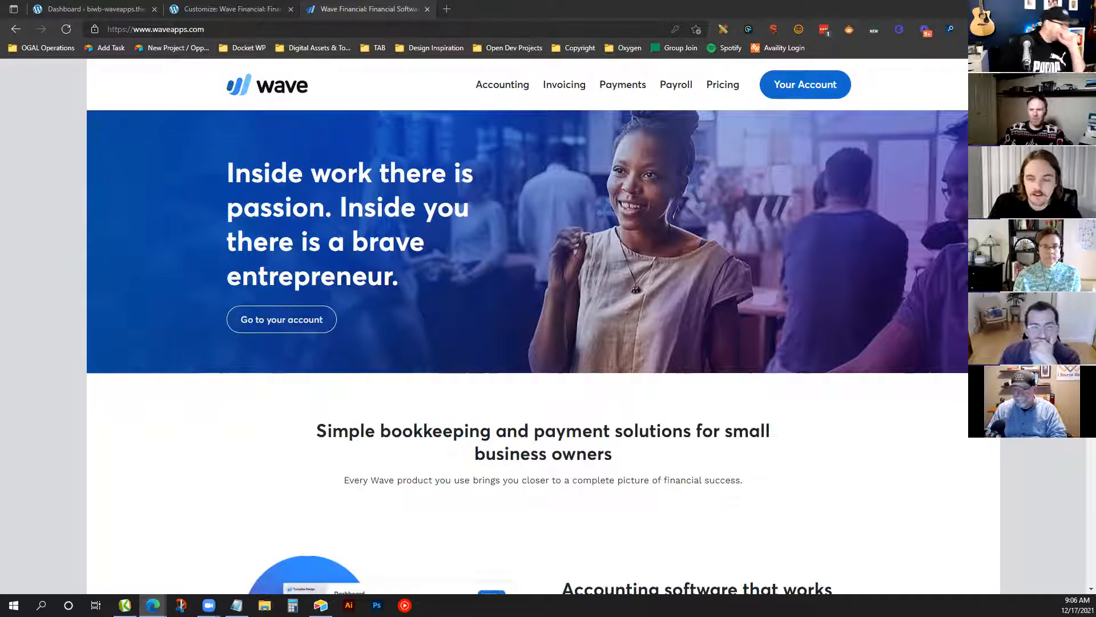
From the Dashboard's page list, open Home Test in the block editor
{"action": "left_click", "coordinate": [64, 10]}
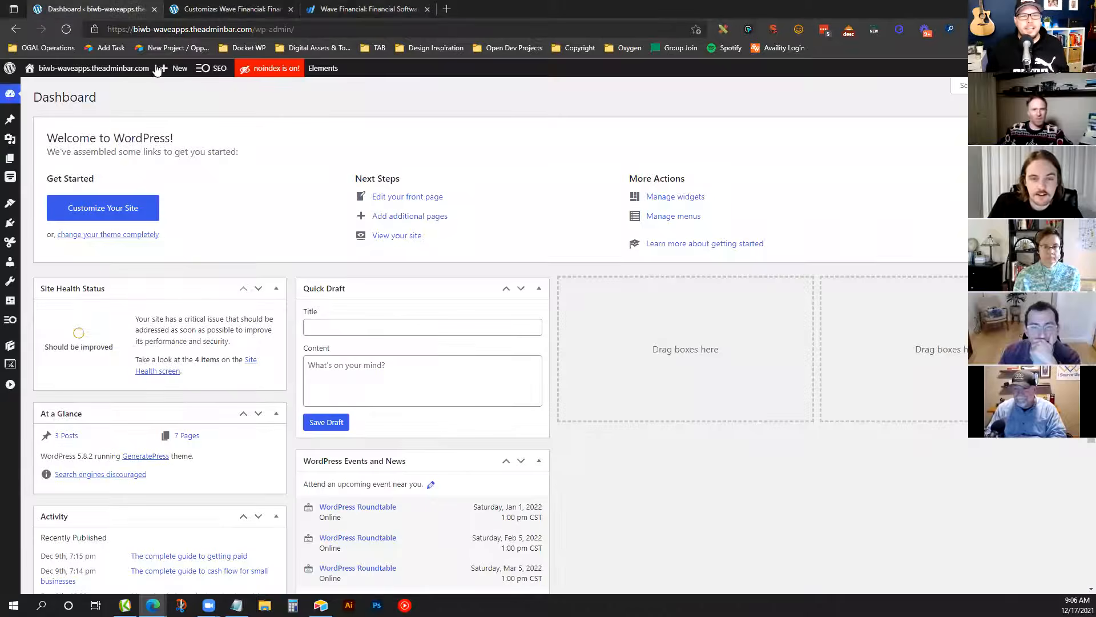
{"action": "left_click", "coordinate": [43, 161]}
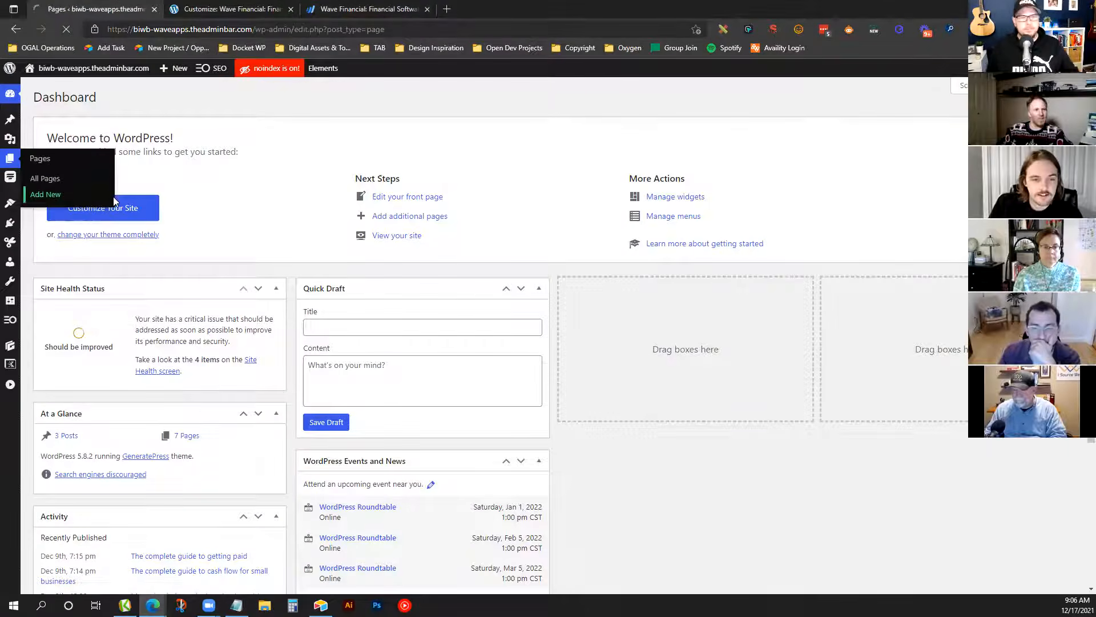
{"action": "scroll", "coordinate": [122, 367], "scroll_direction": "down", "scroll_amount": 2}
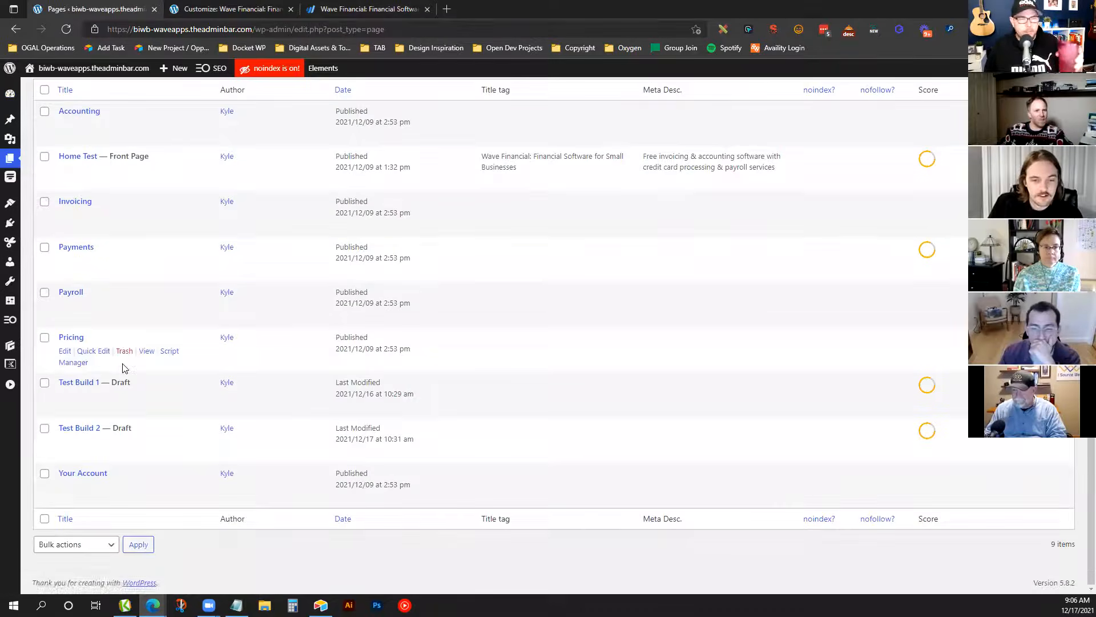
{"action": "left_click", "coordinate": [65, 171]}
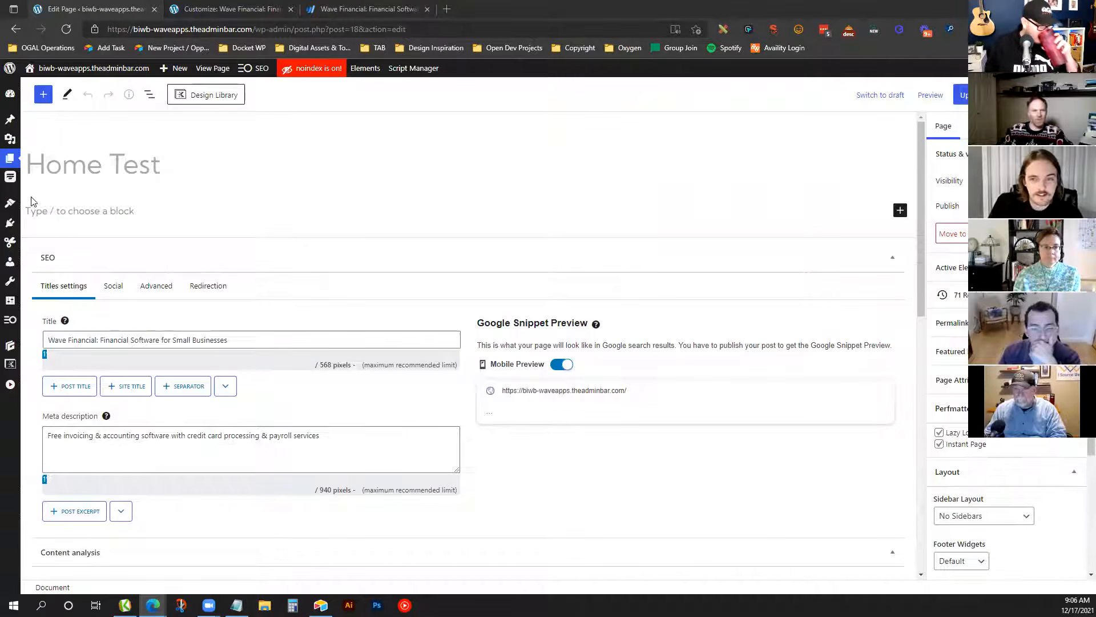
Insert an empty Container block on the Home Test page using /cont
{"action": "left_click", "coordinate": [50, 216]}
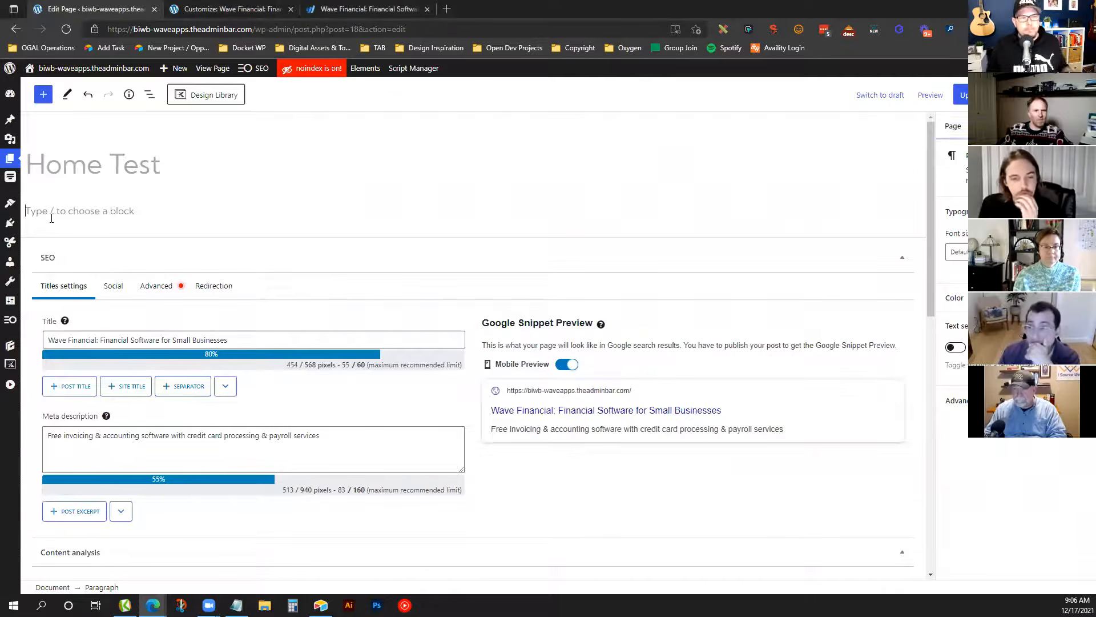
{"action": "type", "text": "/cont"}
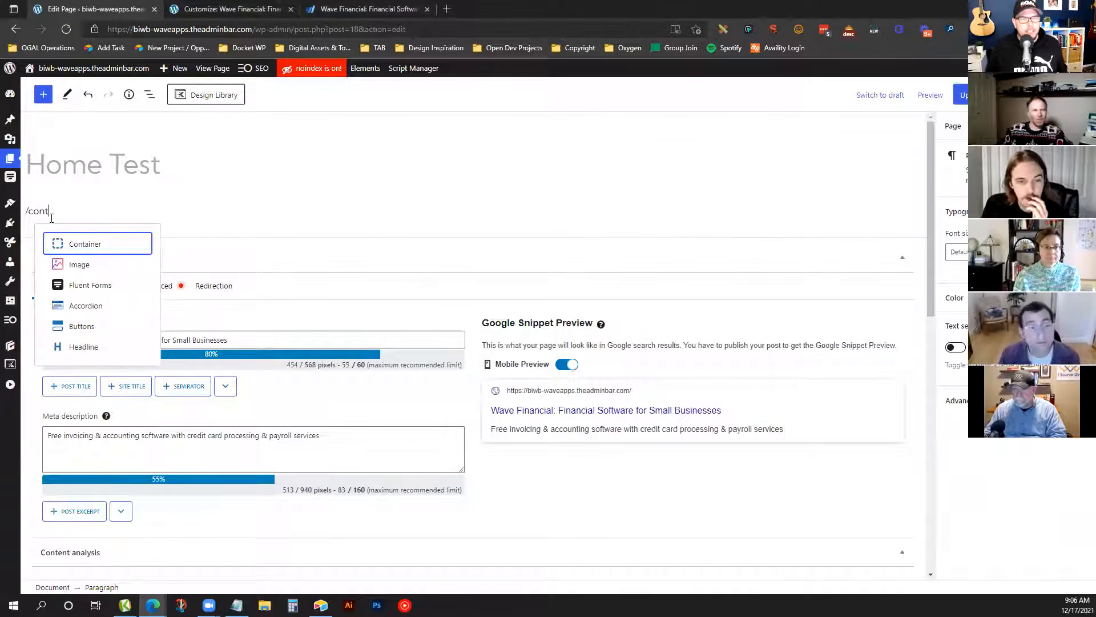
{"action": "left_click", "coordinate": [98, 248]}
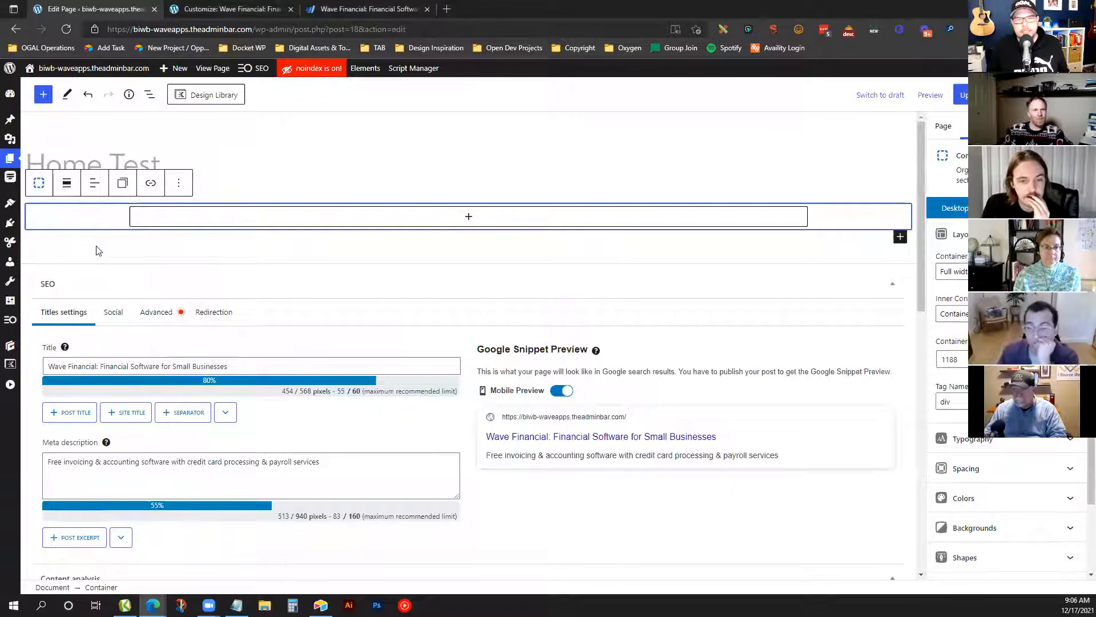
Inspect the Wave hero at desktop width in developer tools, then return to the editor
{"action": "left_click", "coordinate": [360, 8]}
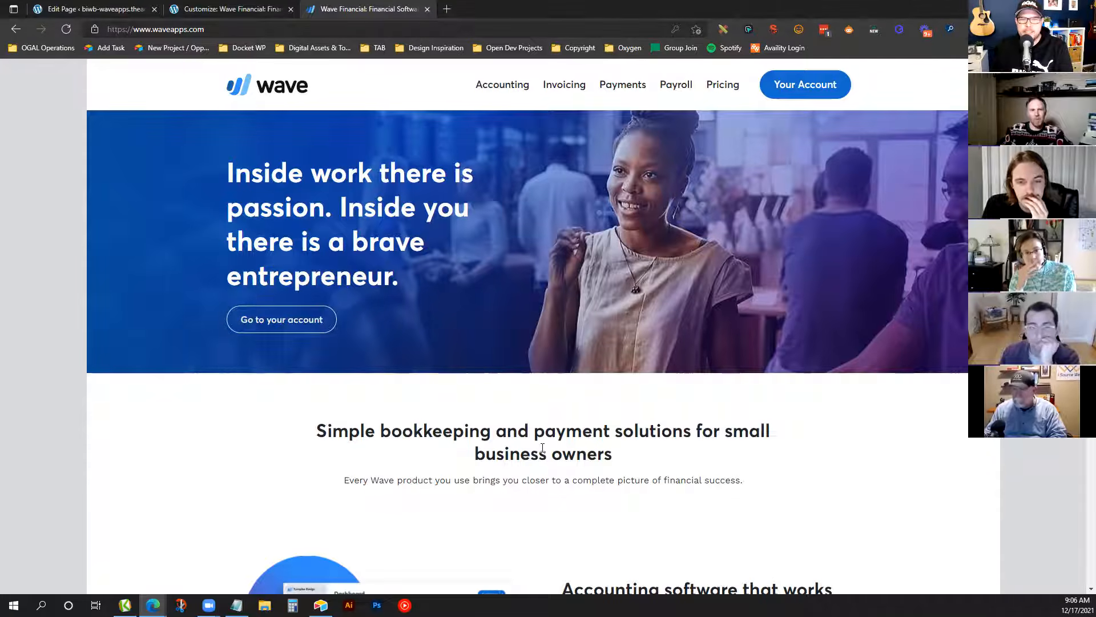
{"action": "right_click", "coordinate": [649, 248]}
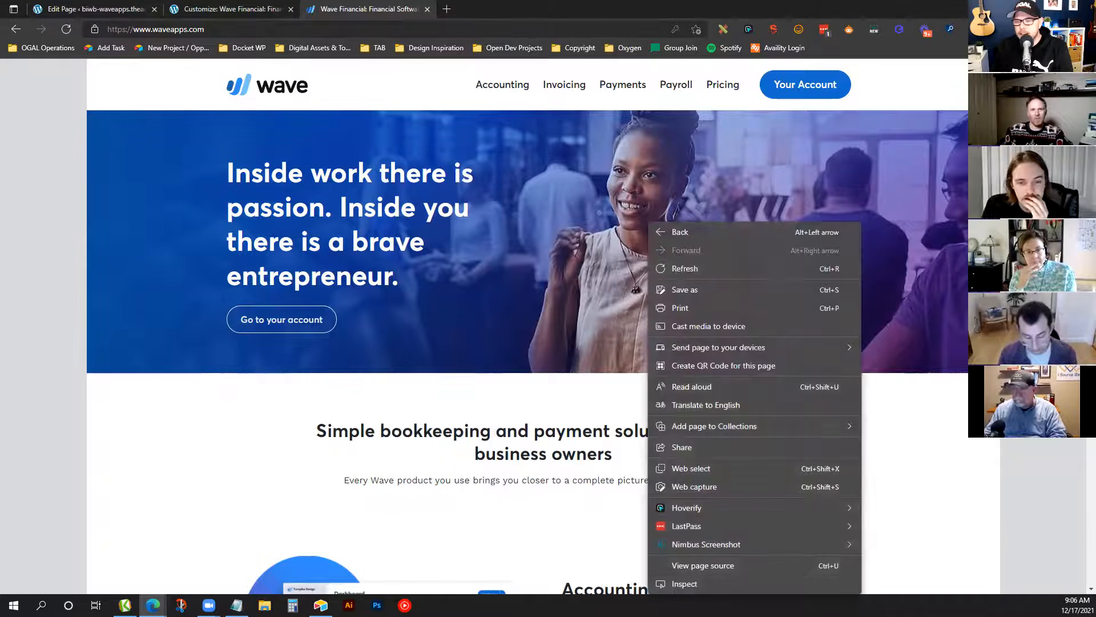
{"action": "left_click", "coordinate": [718, 583]}
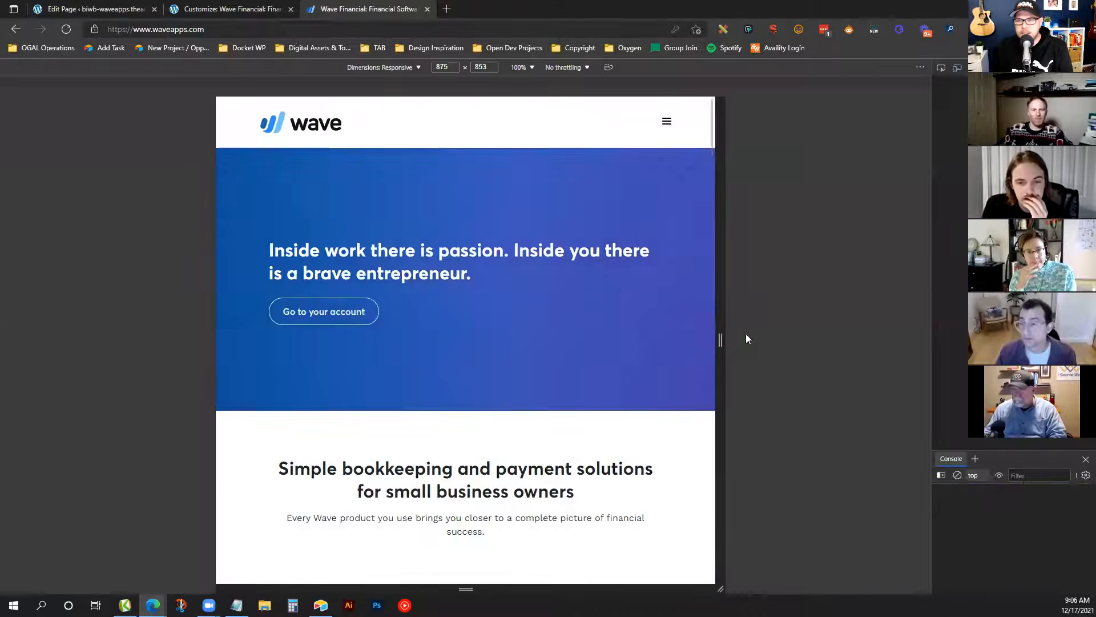
{"action": "left_click_drag", "start_coordinate": [722, 339], "coordinate": [860, 337]}
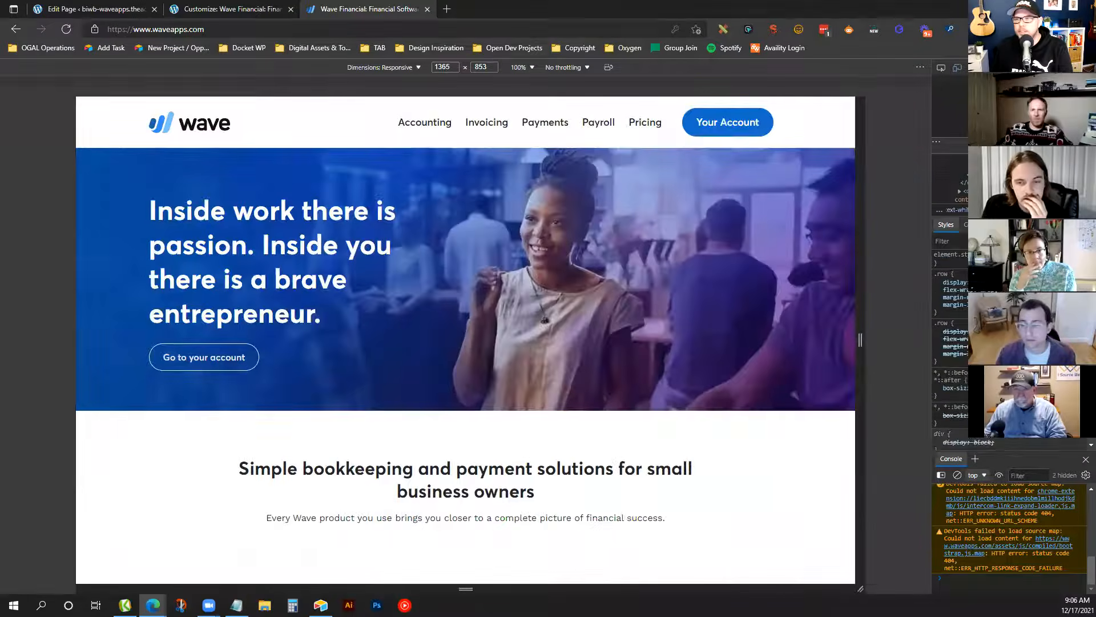
{"action": "key", "text": "F12"}
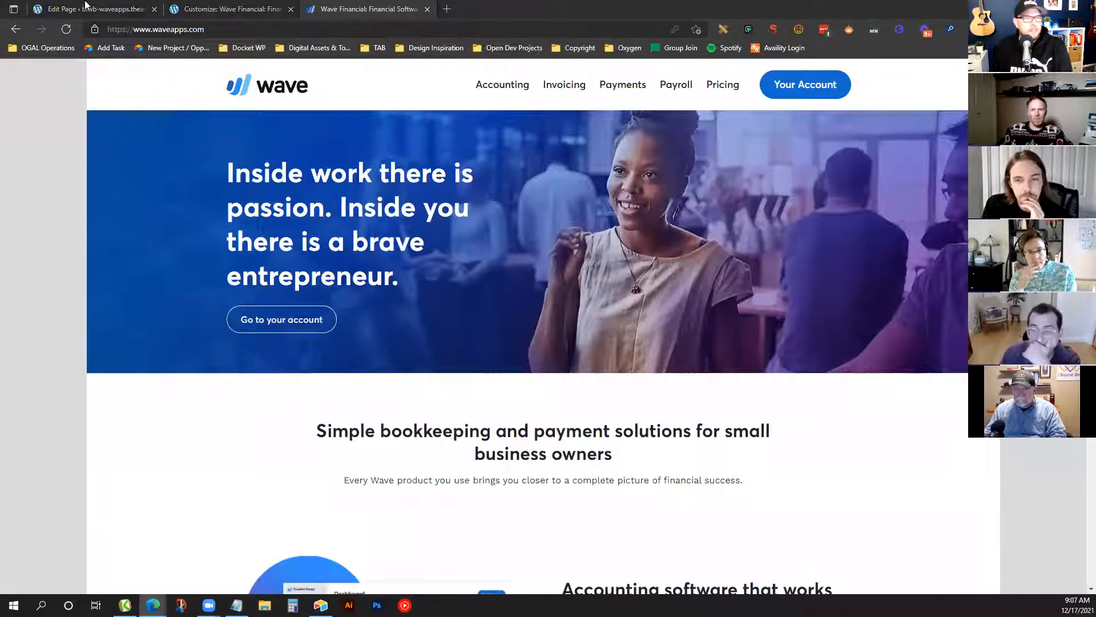
{"action": "left_click", "coordinate": [65, 7]}
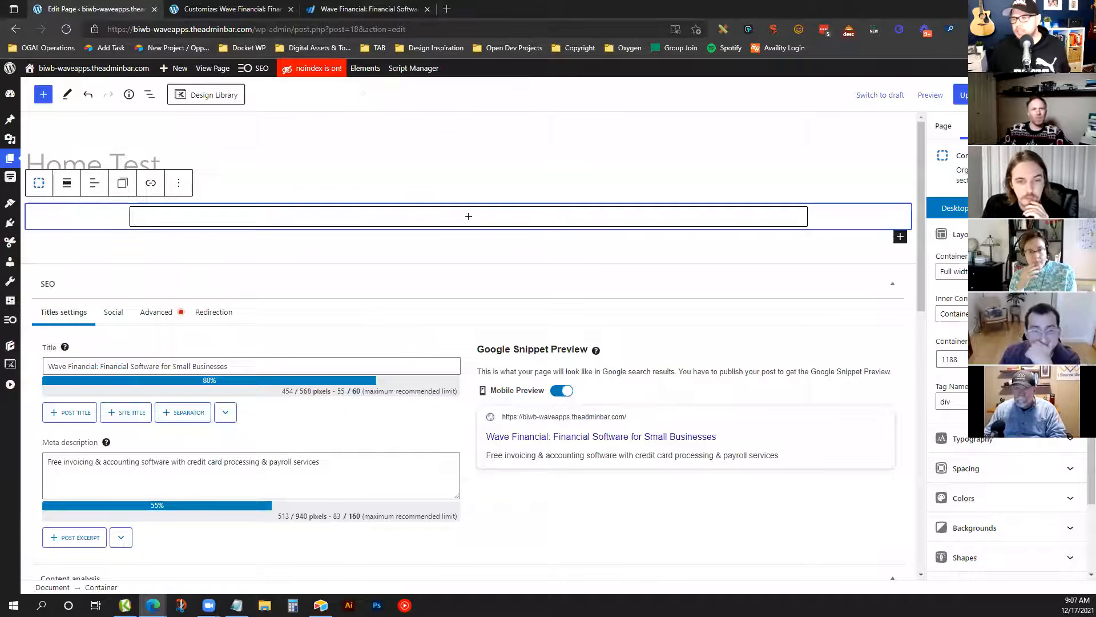
Set the container's top padding to 80
{"action": "left_click", "coordinate": [970, 468]}
{"action": "left_click", "coordinate": [951, 288]}
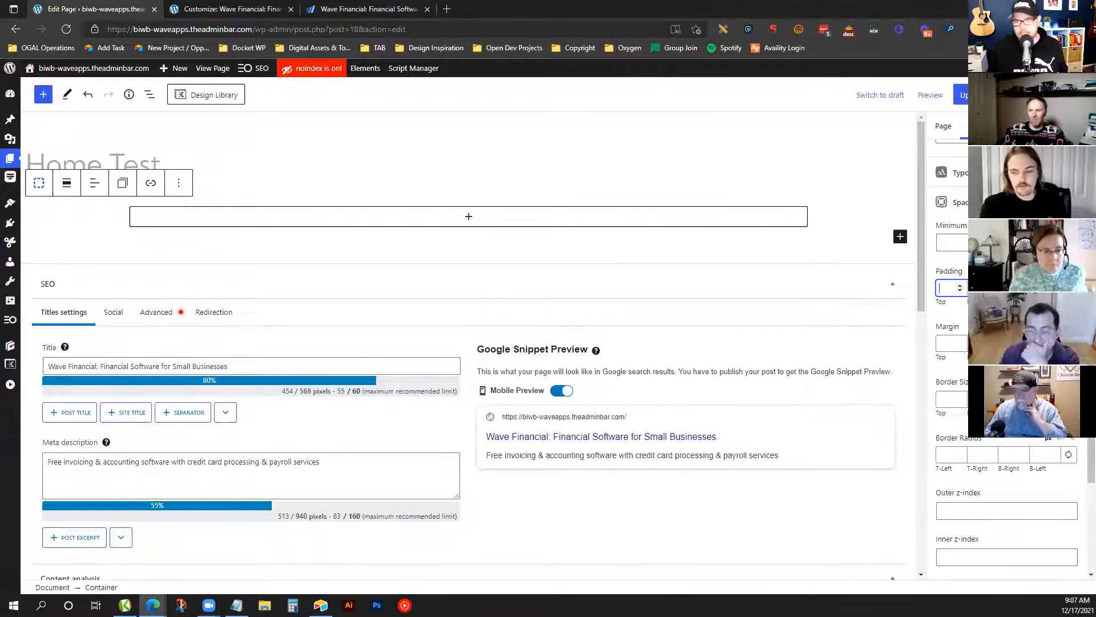
{"action": "type", "text": "80"}
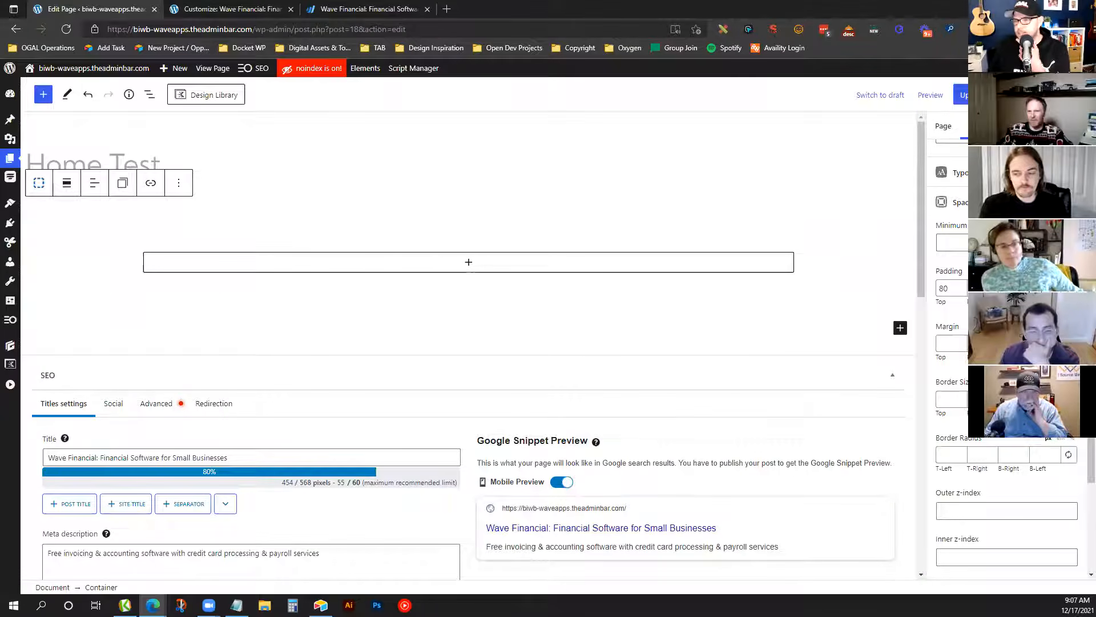
{"action": "scroll", "coordinate": [1005, 343], "scroll_direction": "down", "scroll_amount": 1}
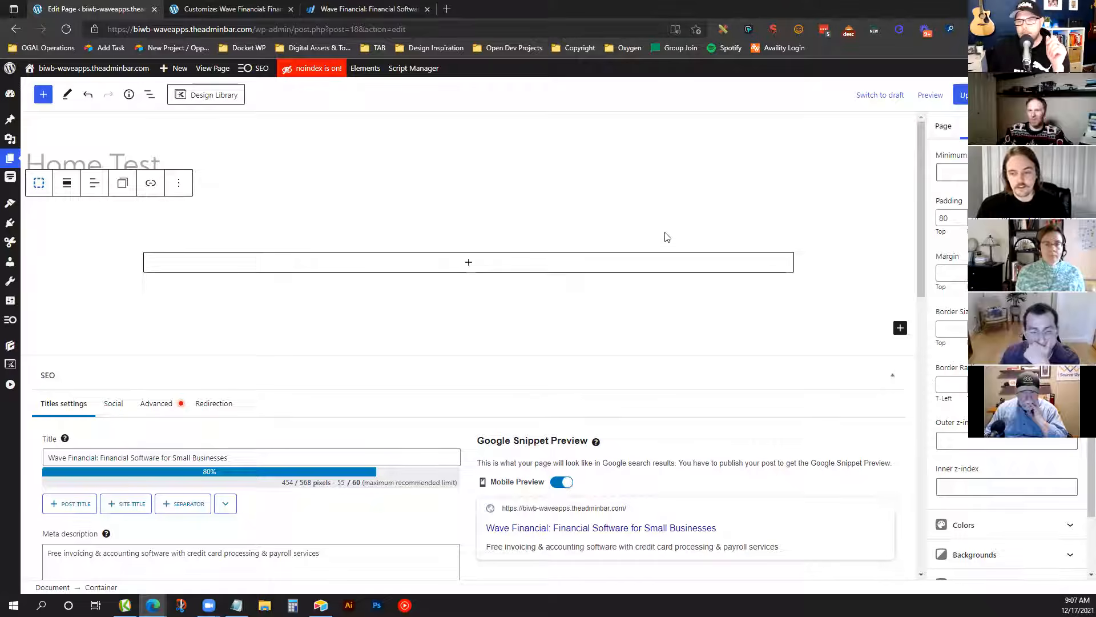
{"action": "scroll", "coordinate": [702, 251], "scroll_direction": "down", "scroll_amount": 2}
{"action": "scroll", "coordinate": [709, 244], "scroll_direction": "up", "scroll_amount": 2}
{"action": "scroll", "coordinate": [1050, 474], "scroll_direction": "down", "scroll_amount": 1}
Enable advanced backgrounds and add the people photo as the desktop background image
{"action": "left_click", "coordinate": [1036, 483]}
{"action": "scroll", "coordinate": [971, 451], "scroll_direction": "down", "scroll_amount": 1}
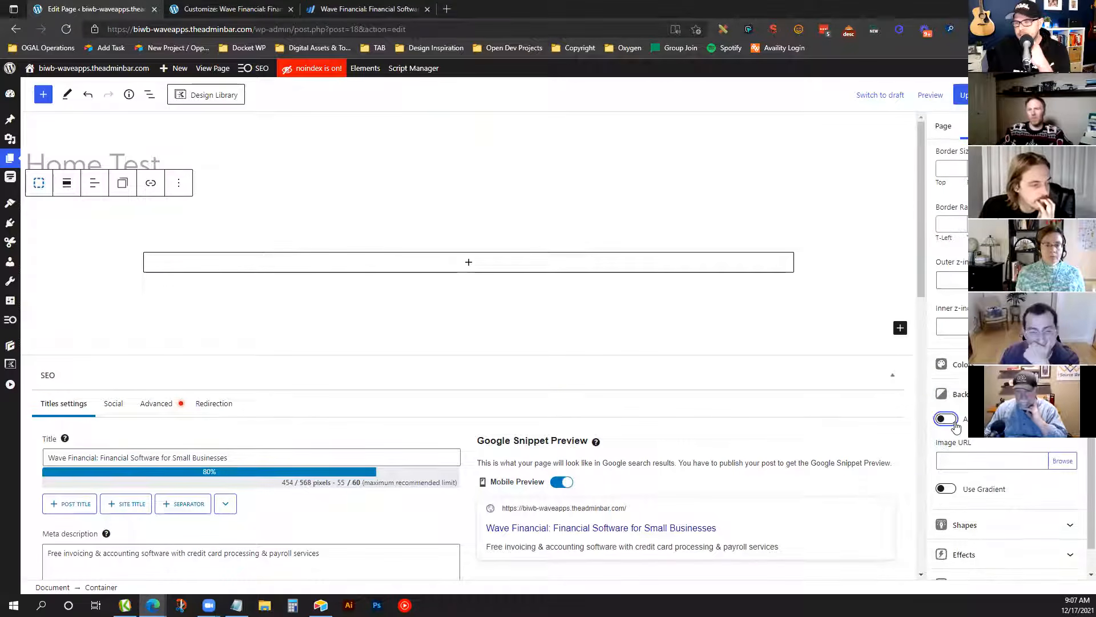
{"action": "left_click", "coordinate": [955, 422]}
{"action": "left_click", "coordinate": [1070, 448]}
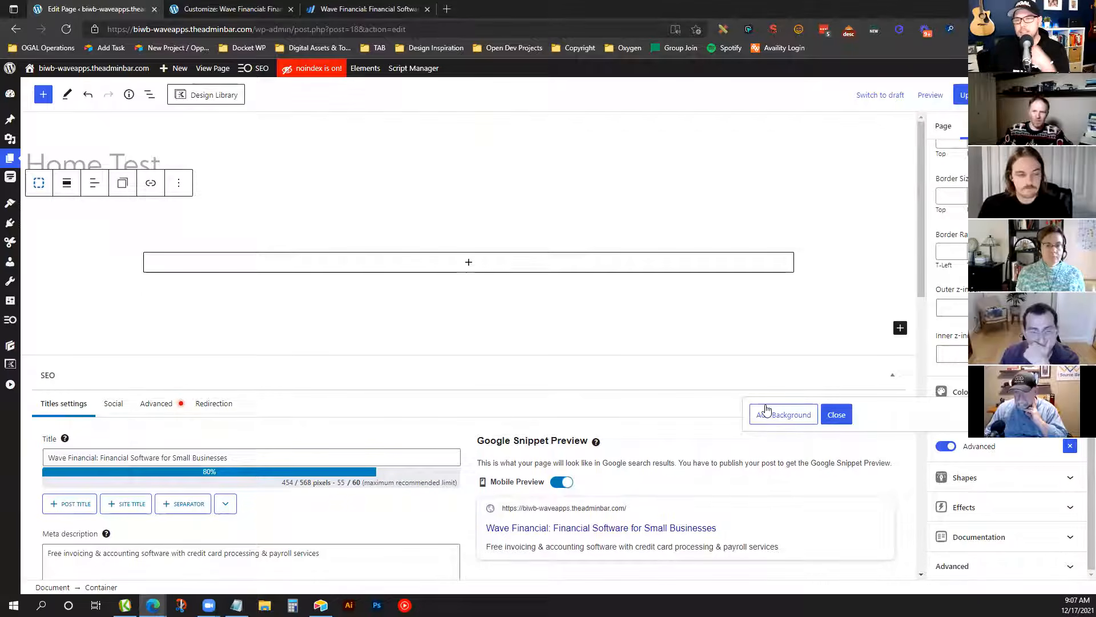
{"action": "left_click", "coordinate": [774, 412]}
{"action": "left_click", "coordinate": [778, 372]}
{"action": "left_click", "coordinate": [780, 390]}
{"action": "left_click", "coordinate": [783, 371]}
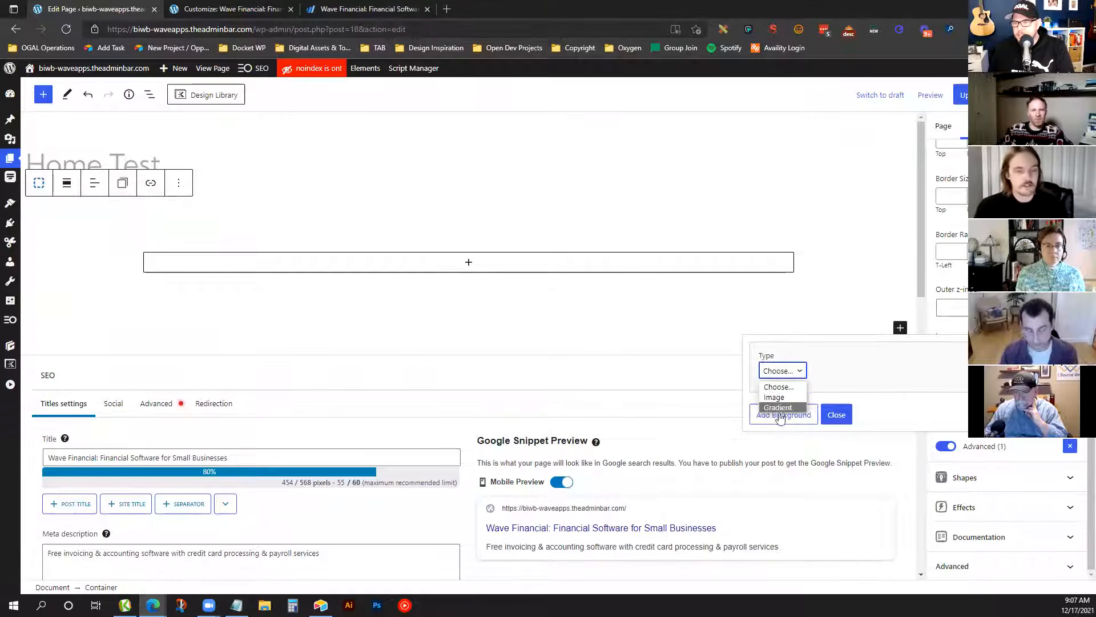
{"action": "left_click", "coordinate": [776, 397]}
{"action": "left_click", "coordinate": [788, 290]}
{"action": "left_click", "coordinate": [790, 319]}
{"action": "left_click", "coordinate": [1044, 332]}
{"action": "left_click", "coordinate": [859, 210]}
{"action": "left_click", "coordinate": [1052, 560]}
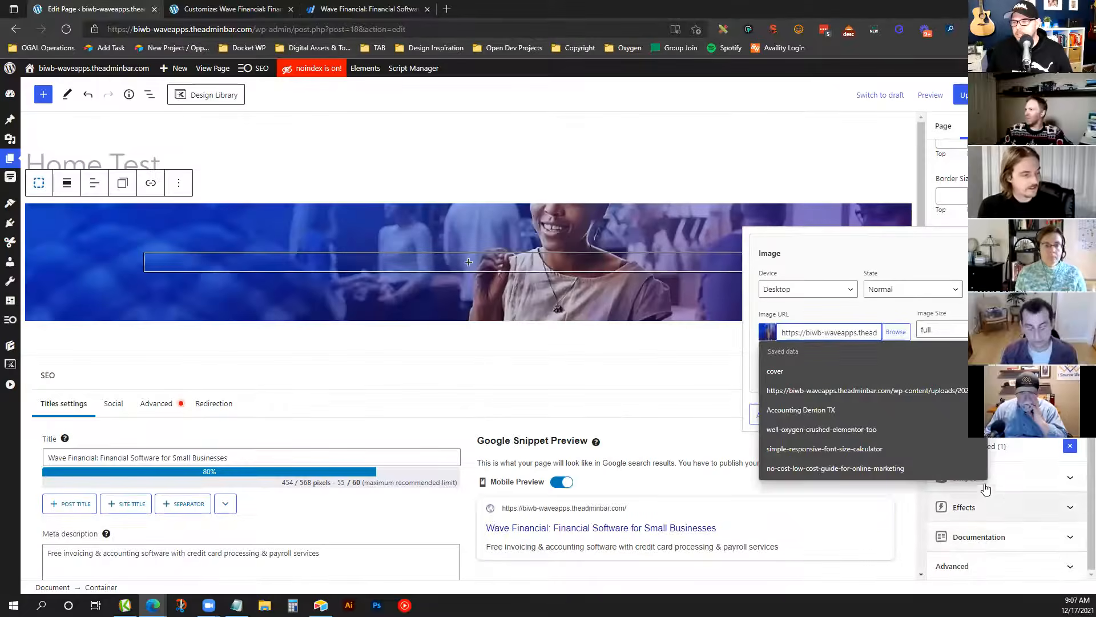
Add a plain blue background image layer for tablet and mobile
{"action": "left_click", "coordinate": [782, 371]}
{"action": "left_click", "coordinate": [784, 398]}
{"action": "left_click", "coordinate": [804, 299]}
{"action": "left_click", "coordinate": [808, 337]}
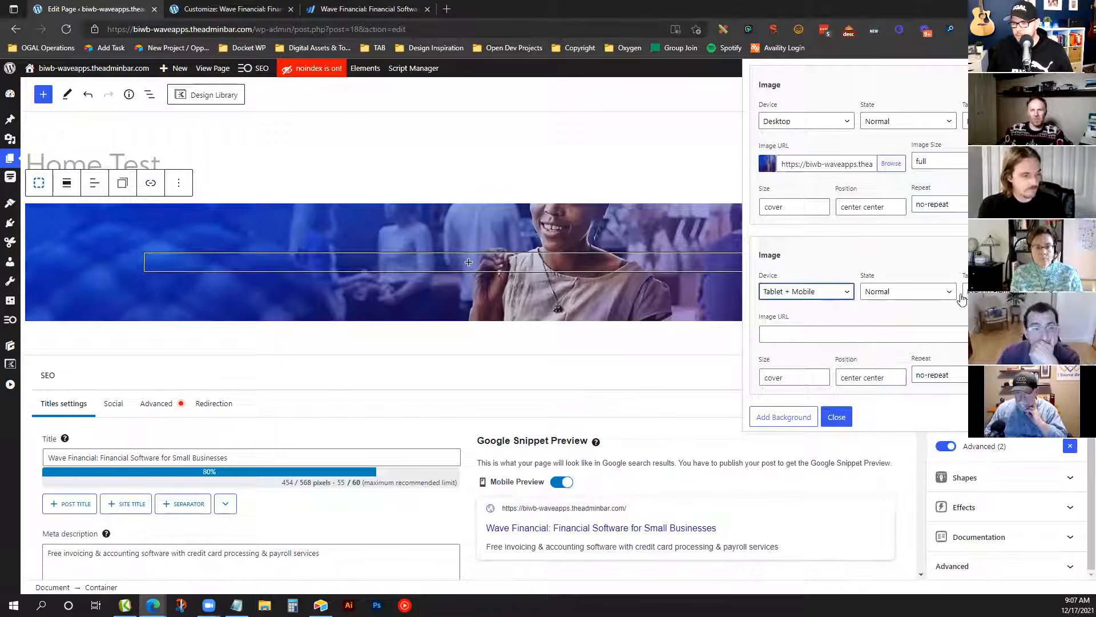
{"action": "left_click", "coordinate": [1044, 334]}
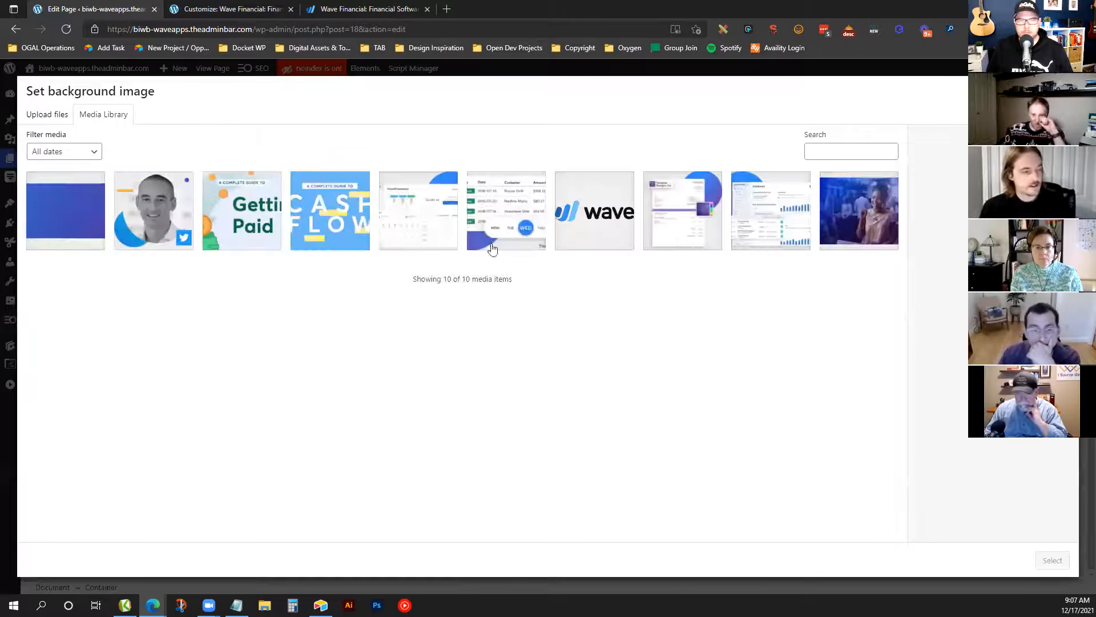
{"action": "left_click", "coordinate": [97, 224]}
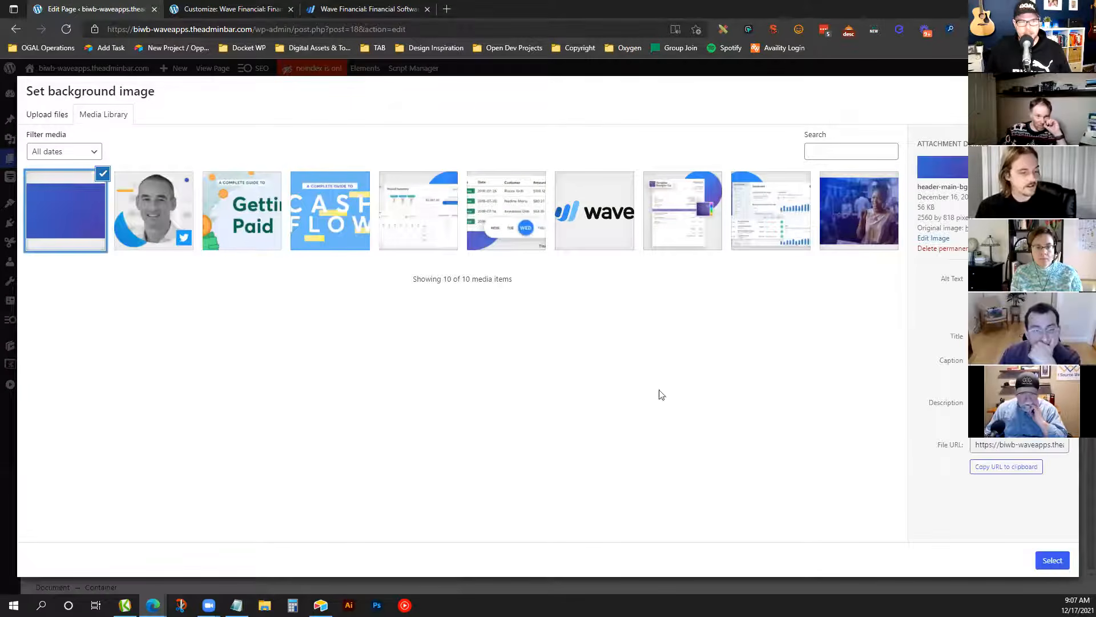
{"action": "left_click", "coordinate": [1052, 560]}
{"action": "left_click", "coordinate": [838, 418]}
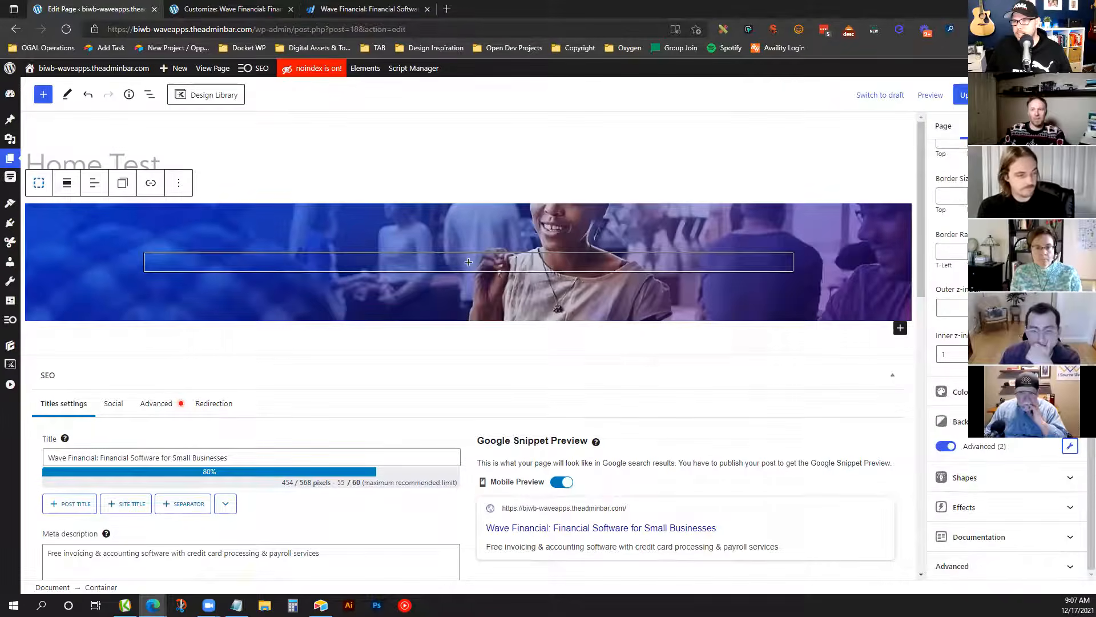
Preview the banner at tablet, mobile and desktop sizes
{"action": "scroll", "coordinate": [1008, 319], "scroll_direction": "up", "scroll_amount": 8}
{"action": "left_click", "coordinate": [1007, 208]}
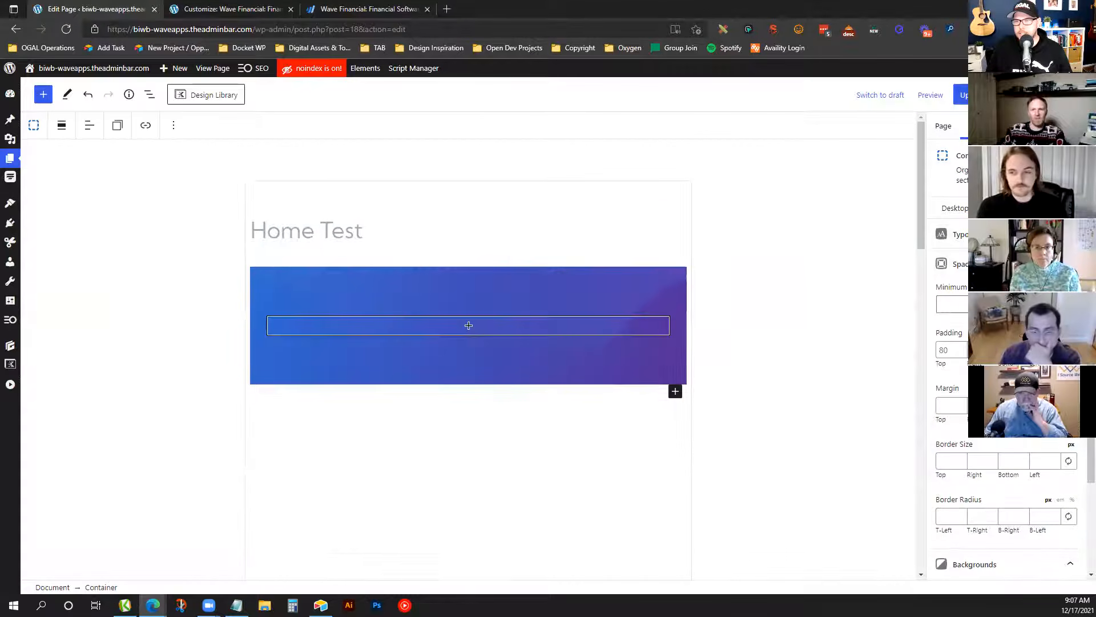
{"action": "left_click", "coordinate": [1060, 208]}
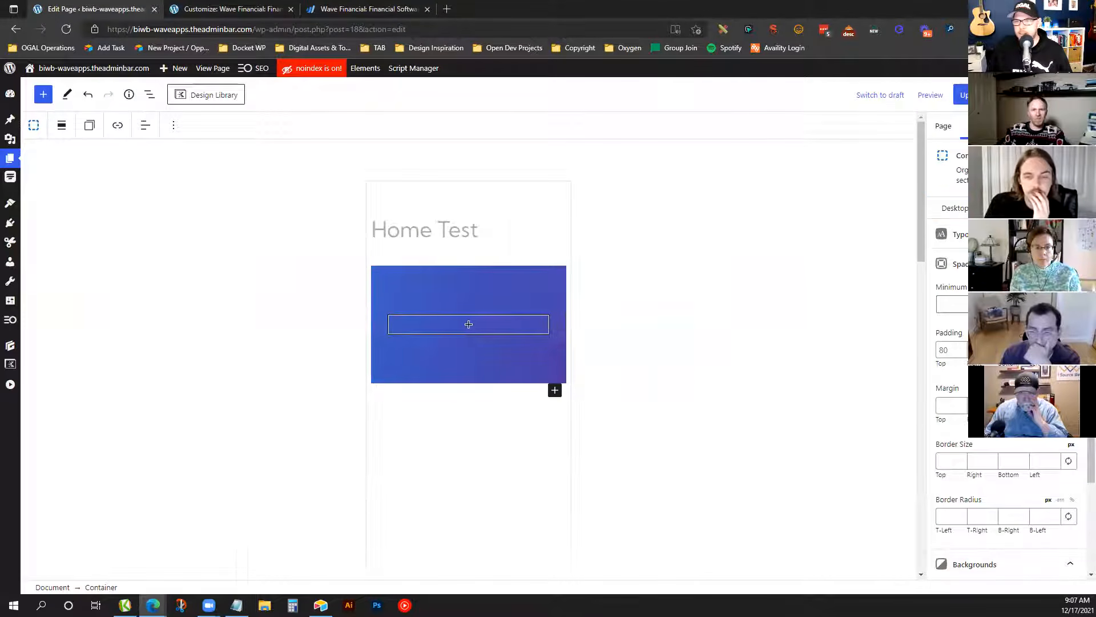
{"action": "left_click", "coordinate": [953, 208]}
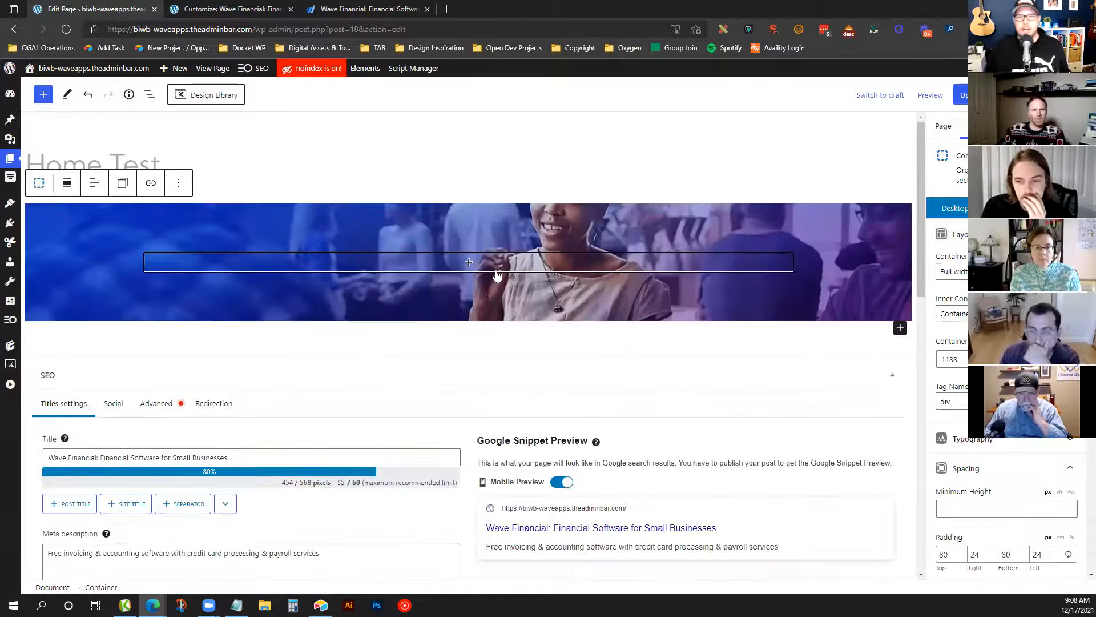
{"action": "left_click", "coordinate": [369, 9]}
Copy the Wave hero headline and insert a Grid block inside the banner
{"action": "triple_click", "coordinate": [375, 280]}
{"action": "key", "text": "ctrl+c"}
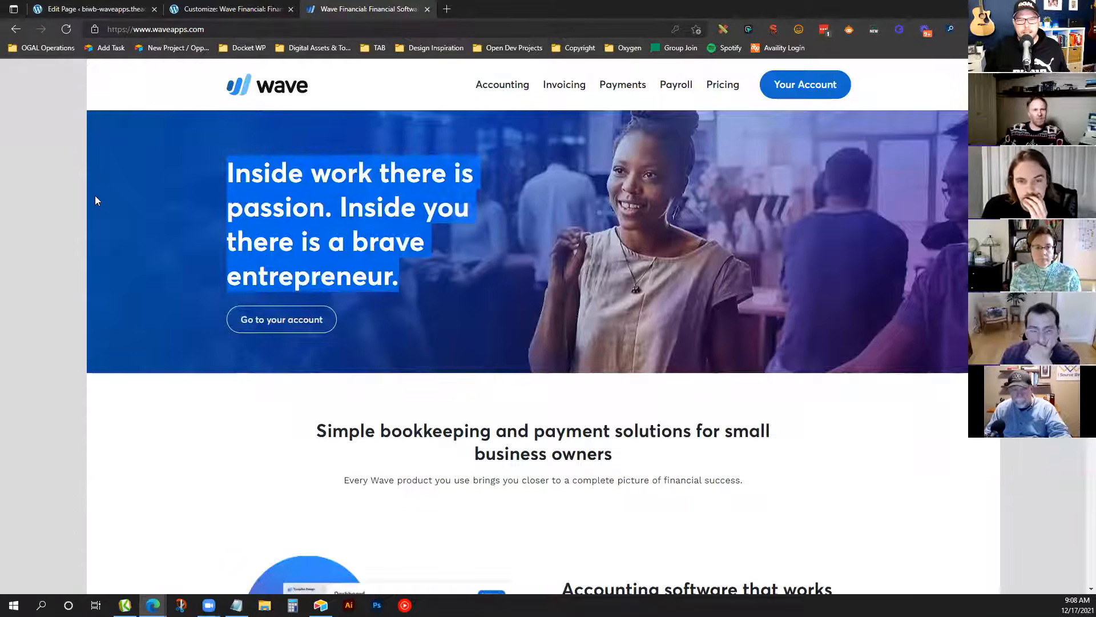
{"action": "left_click", "coordinate": [80, 8]}
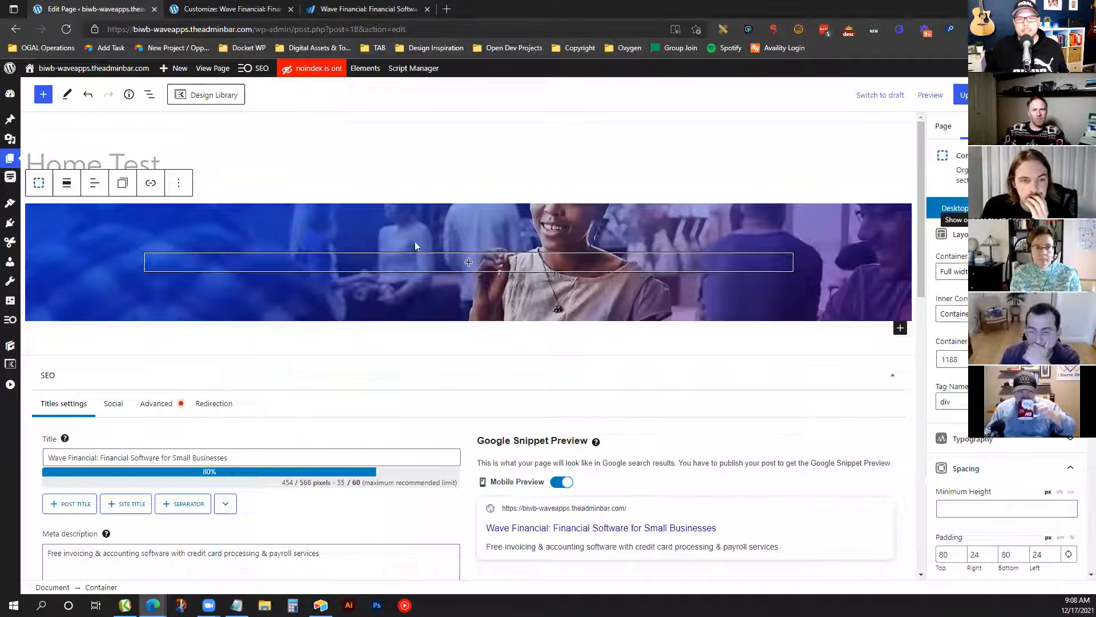
{"action": "left_click", "coordinate": [463, 263]}
{"action": "type", "text": "grid"}
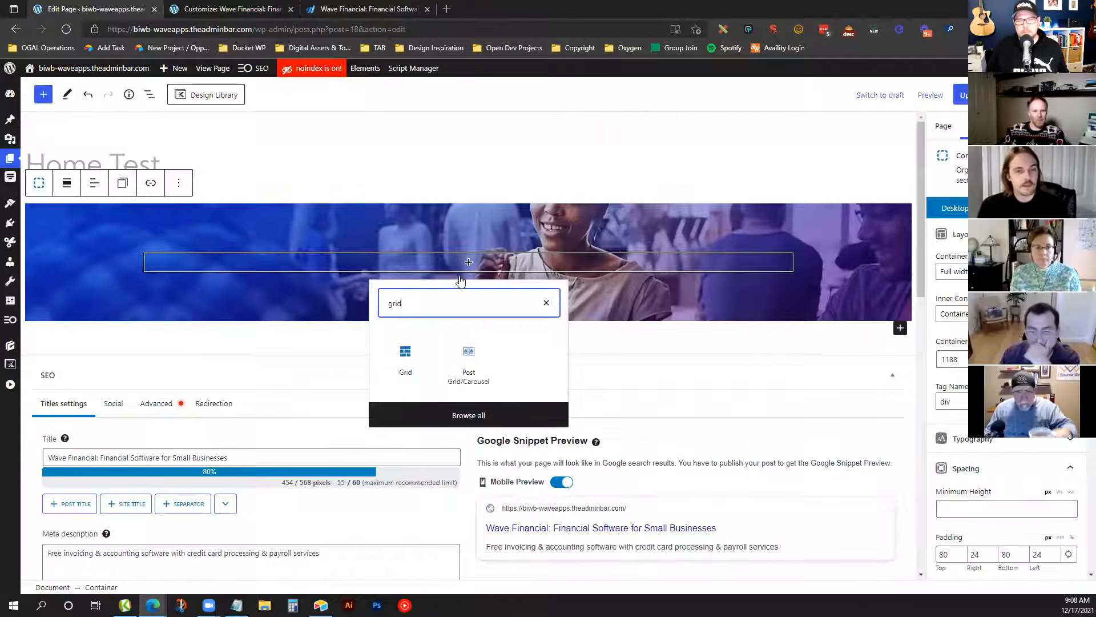
{"action": "left_click", "coordinate": [394, 367]}
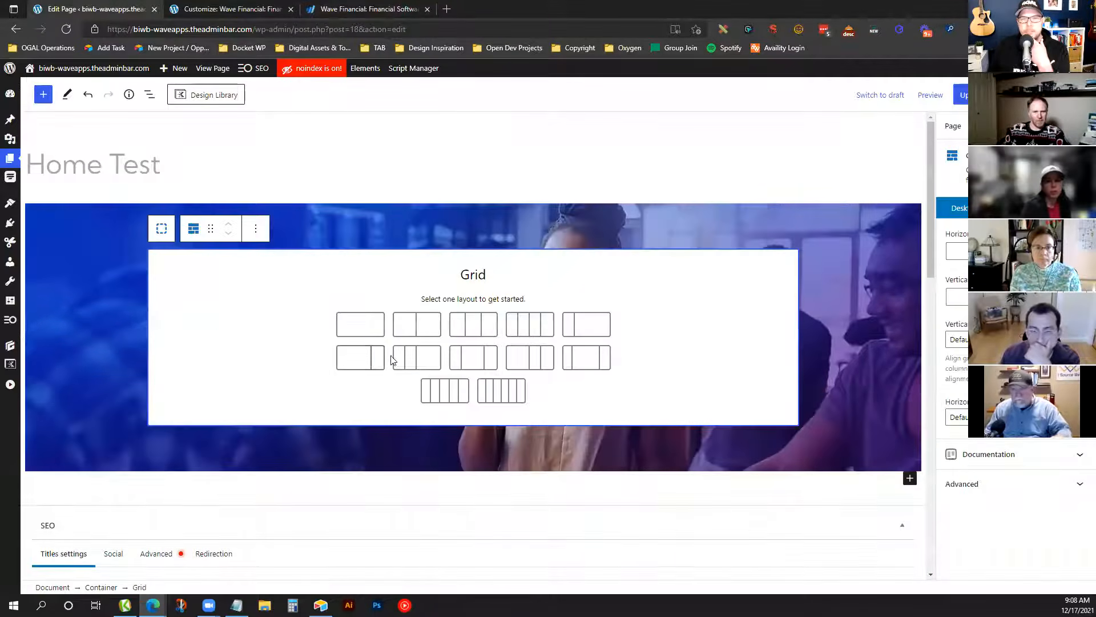
Choose a single-column layout and set the inner container width to 45
{"action": "left_click", "coordinate": [340, 323]}
{"action": "left_click", "coordinate": [388, 266]}
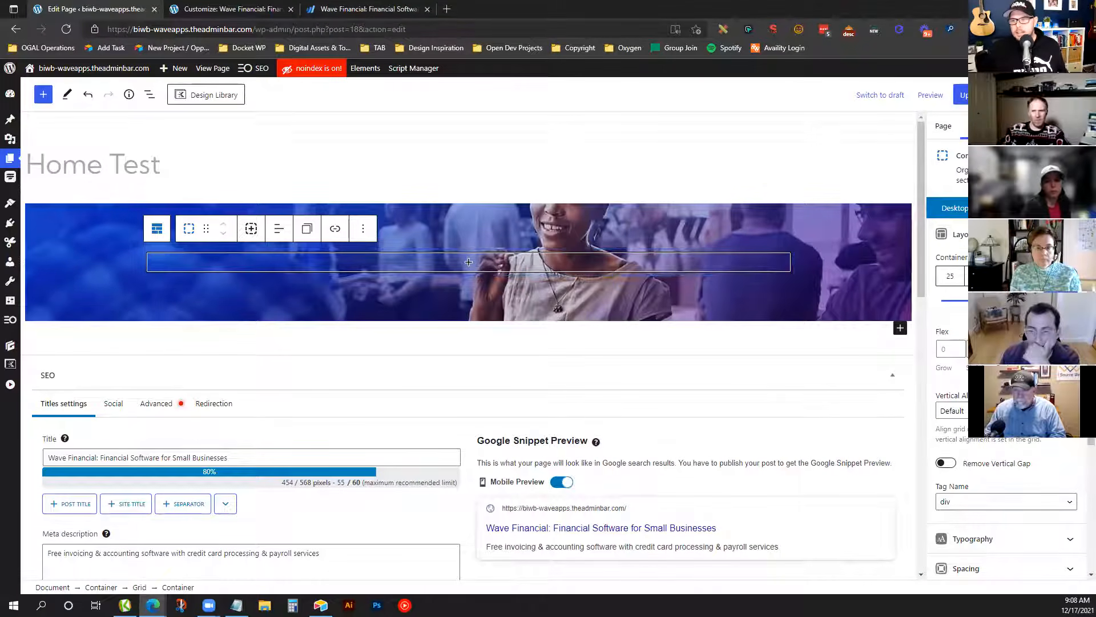
{"action": "left_click", "coordinate": [1007, 276]}
{"action": "double_click", "coordinate": [1059, 301]}
{"action": "type", "text": "45"}
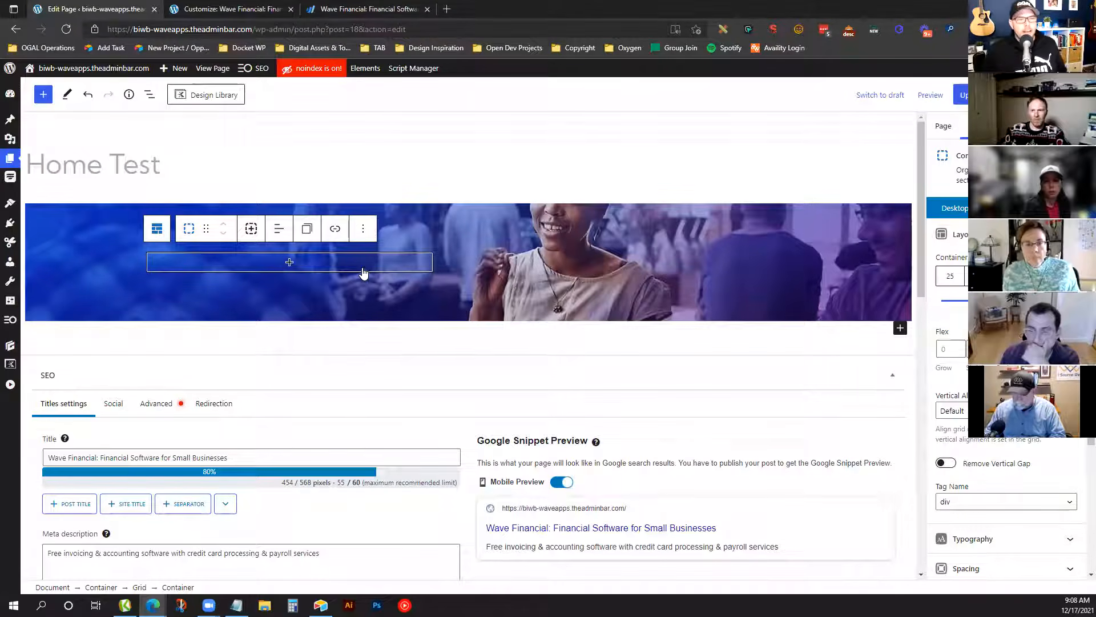
{"action": "left_click", "coordinate": [251, 9]}
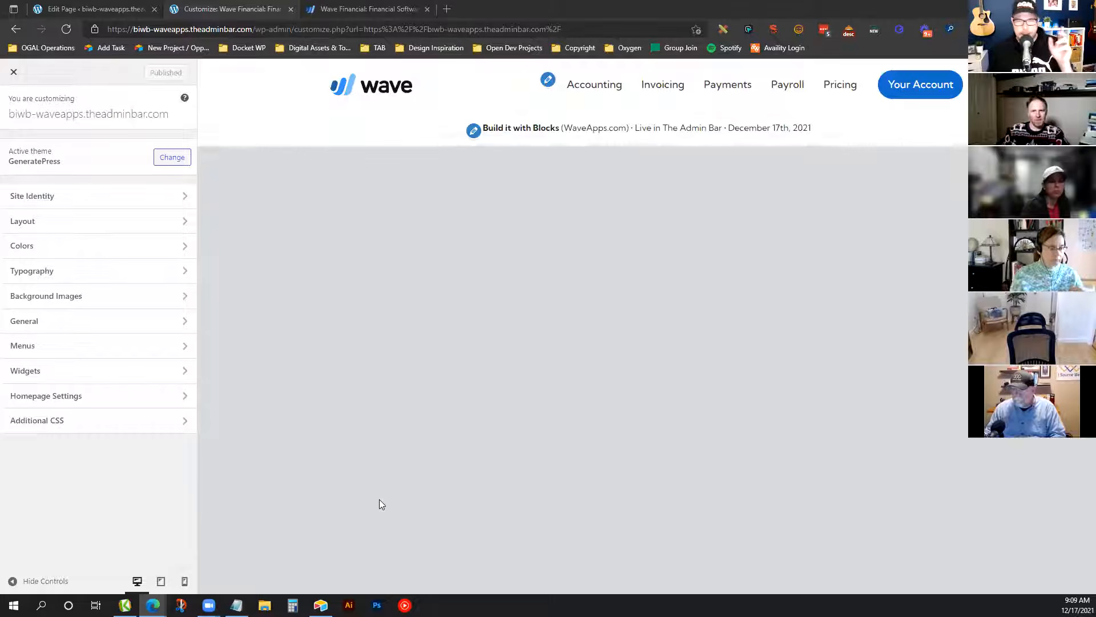
Switch from the Customizer back to the Edit Page tab for Home Test
{"action": "left_click", "coordinate": [125, 5]}
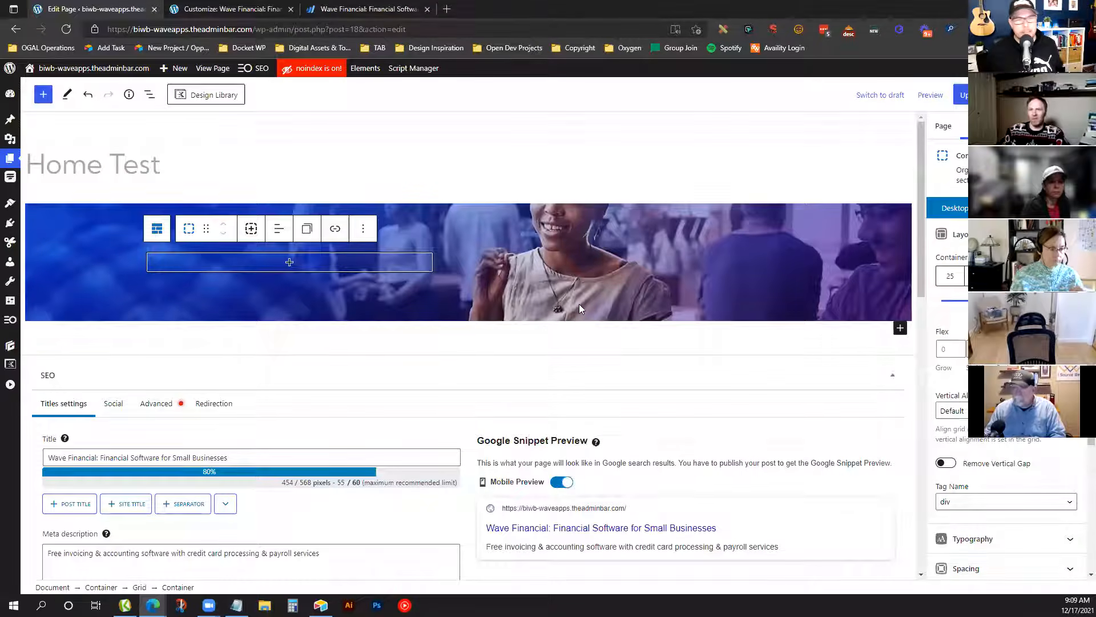
Add an H1 Headline in the grid column with the pasted Wave headline text
{"action": "left_click", "coordinate": [338, 267]}
{"action": "left_click", "coordinate": [342, 364]}
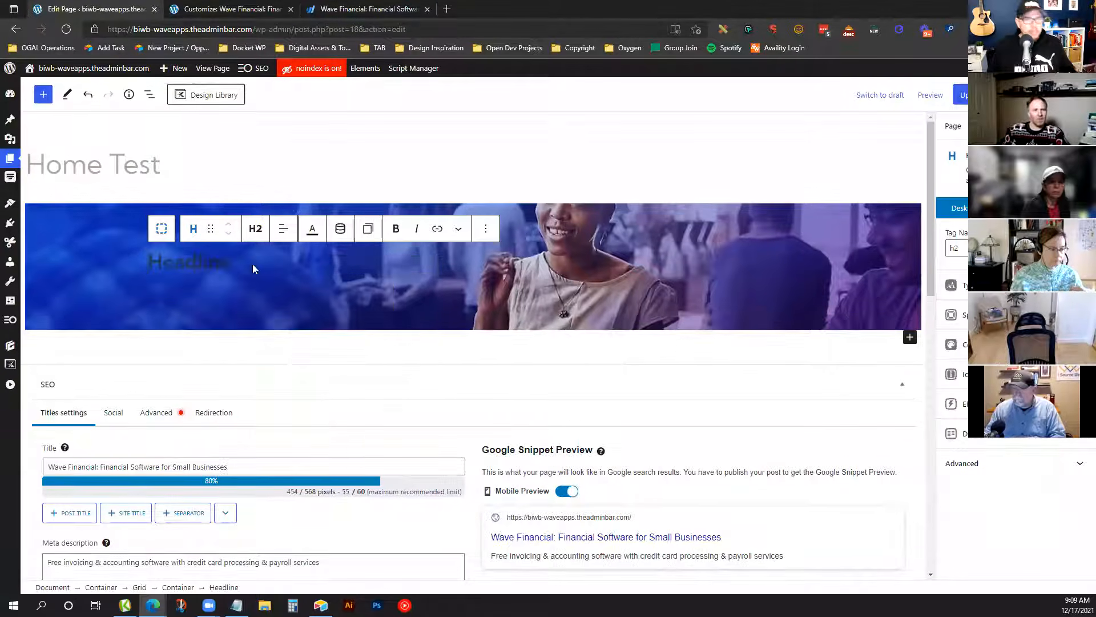
{"action": "left_click", "coordinate": [255, 235]}
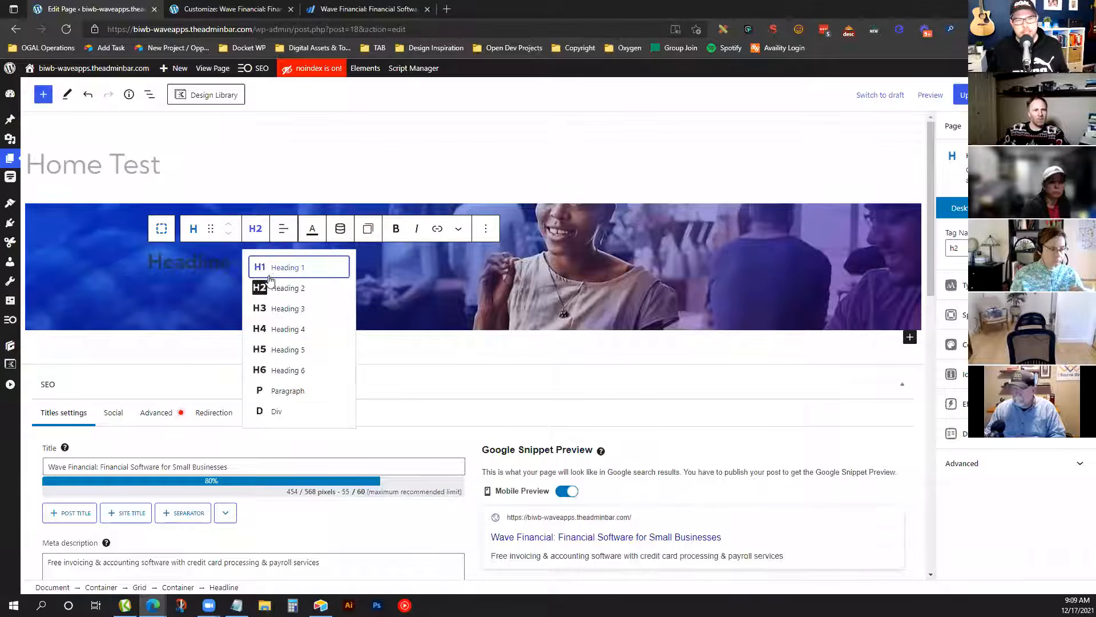
{"action": "left_click", "coordinate": [260, 265]}
{"action": "key", "text": "ctrl+v"}
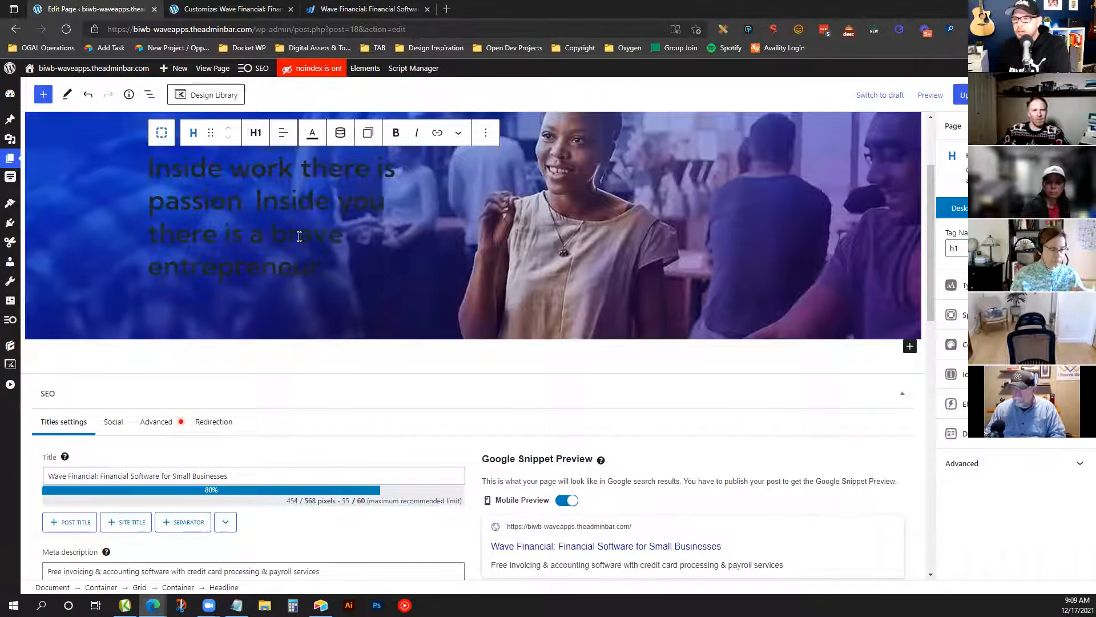
{"action": "scroll", "coordinate": [269, 211], "scroll_direction": "up", "scroll_amount": 1}
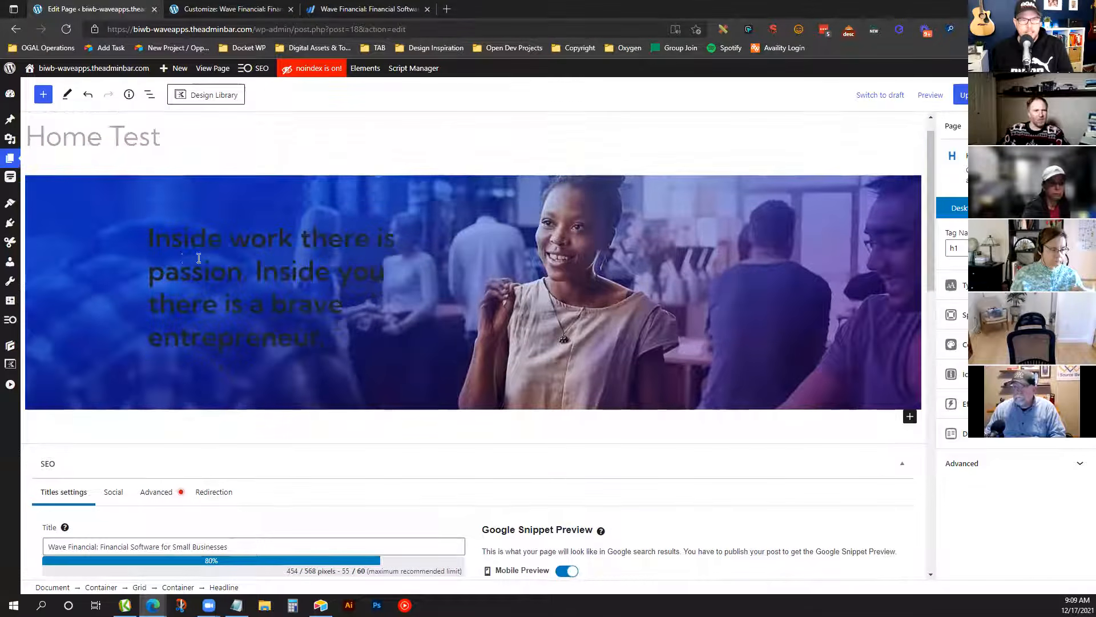
Set the banner container's text colour to white
{"action": "left_click", "coordinate": [120, 254]}
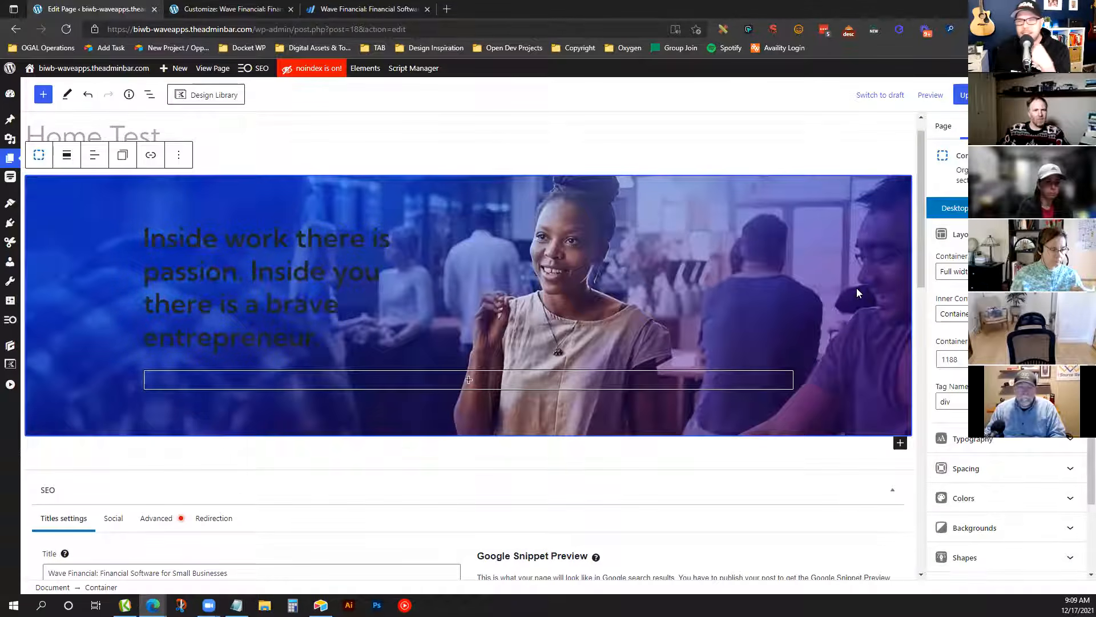
{"action": "scroll", "coordinate": [993, 434], "scroll_direction": "down", "scroll_amount": 1}
{"action": "left_click", "coordinate": [990, 429]}
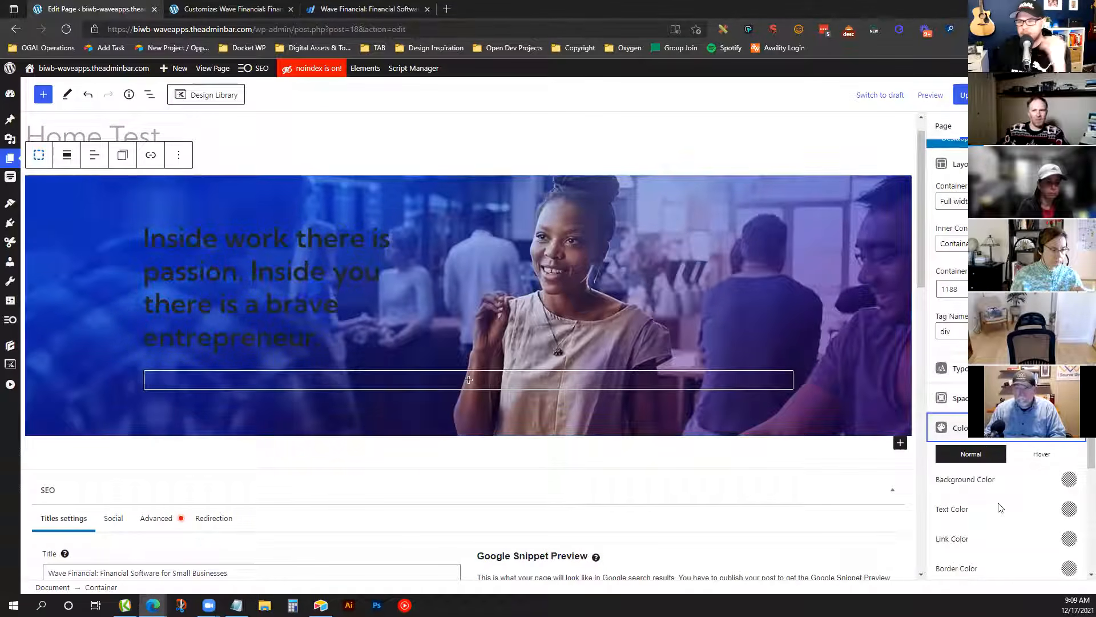
{"action": "left_click", "coordinate": [1067, 512]}
{"action": "left_click", "coordinate": [997, 471]}
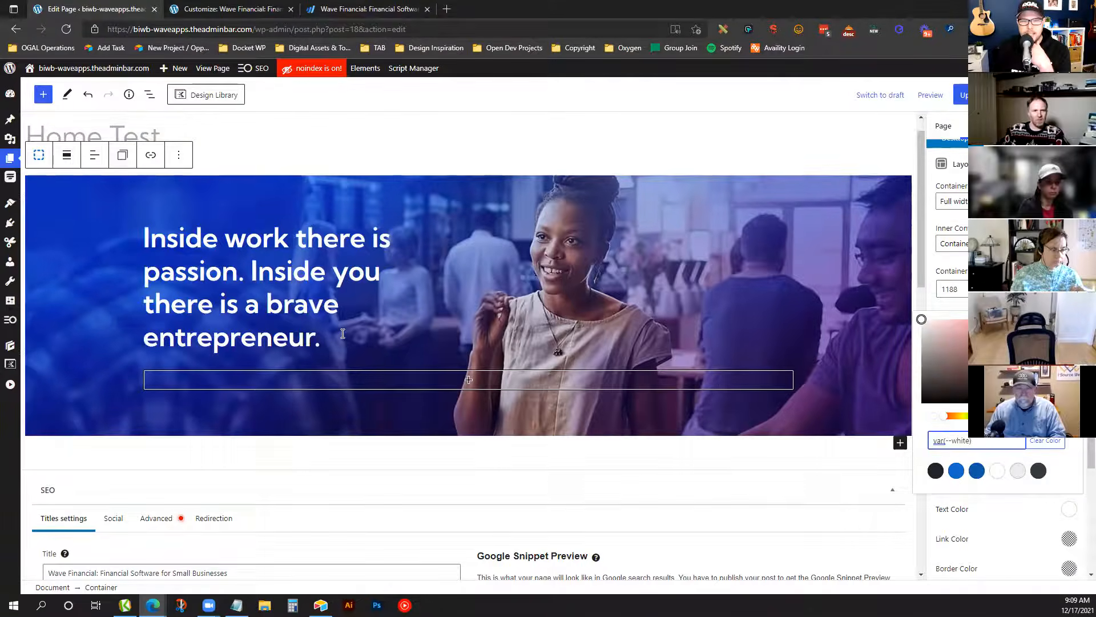
{"action": "left_click", "coordinate": [311, 373]}
Select the inner container below the headline and open its block inserter
{"action": "left_click", "coordinate": [311, 367]}
{"action": "left_click", "coordinate": [319, 360]}
{"action": "left_click", "coordinate": [319, 359]}
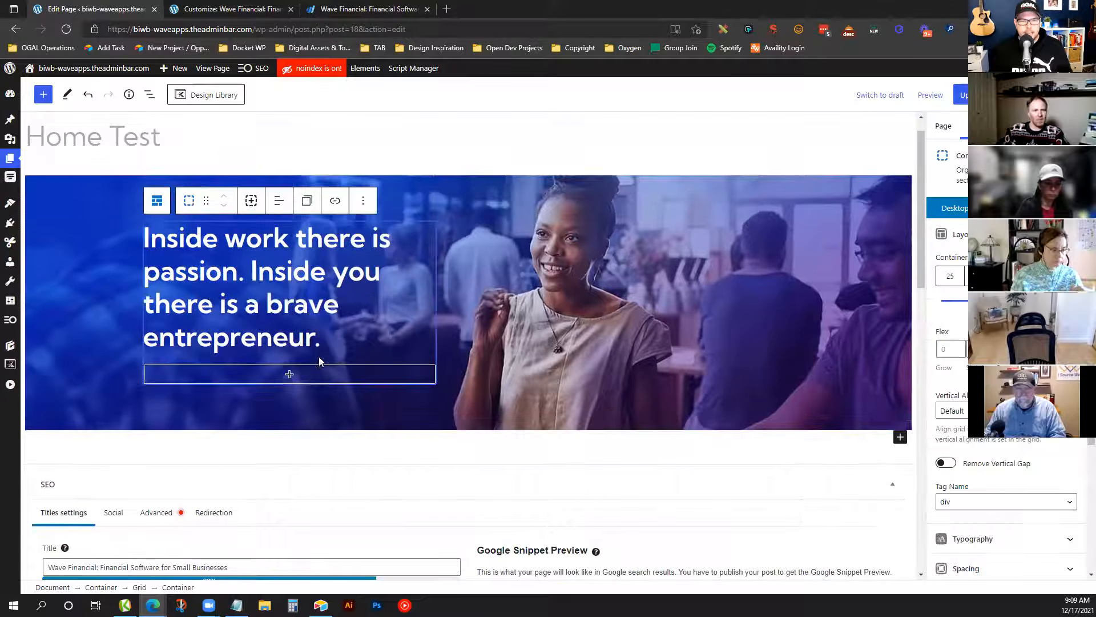
{"action": "left_click", "coordinate": [302, 376]}
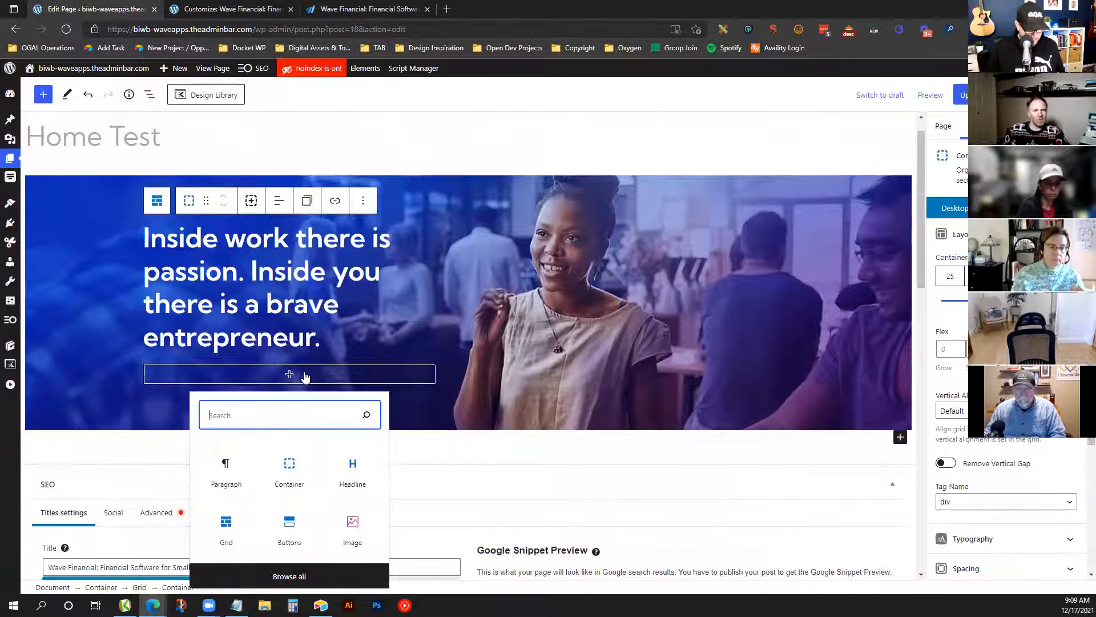
Insert a Buttons block under the headline with a 48 top margin
{"action": "type", "text": "butt"}
{"action": "left_click", "coordinate": [243, 481]}
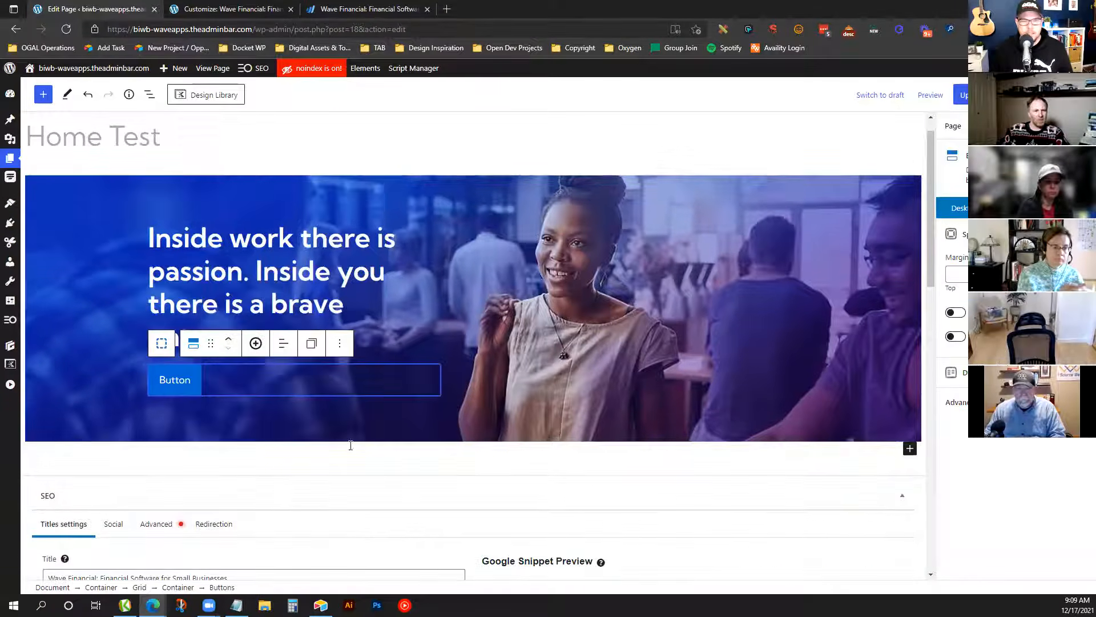
{"action": "left_click", "coordinate": [343, 8]}
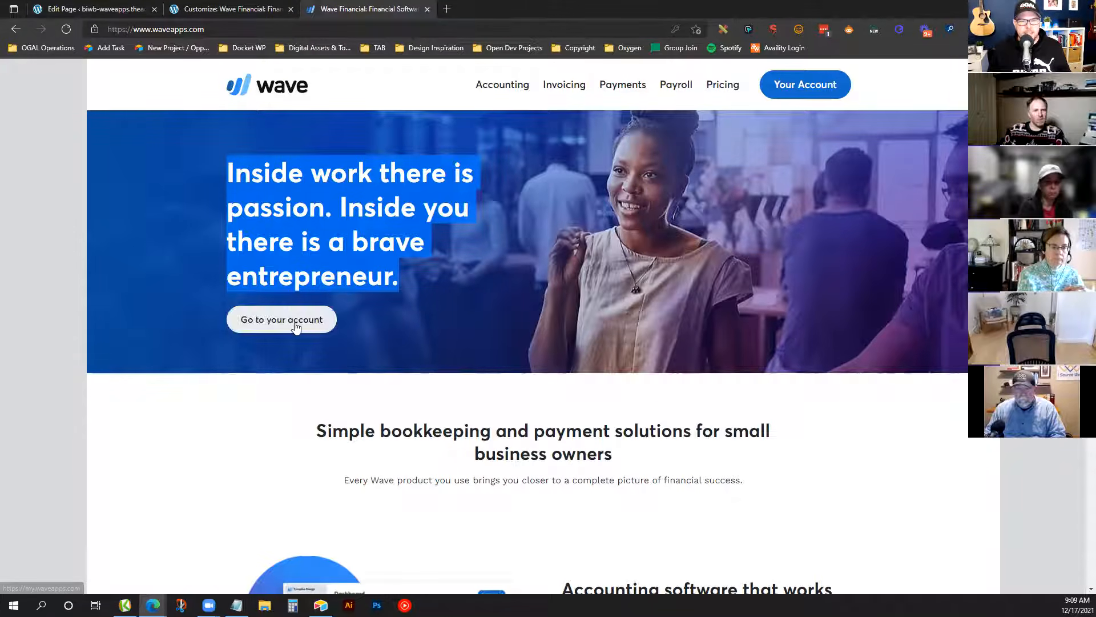
{"action": "left_click", "coordinate": [98, 9]}
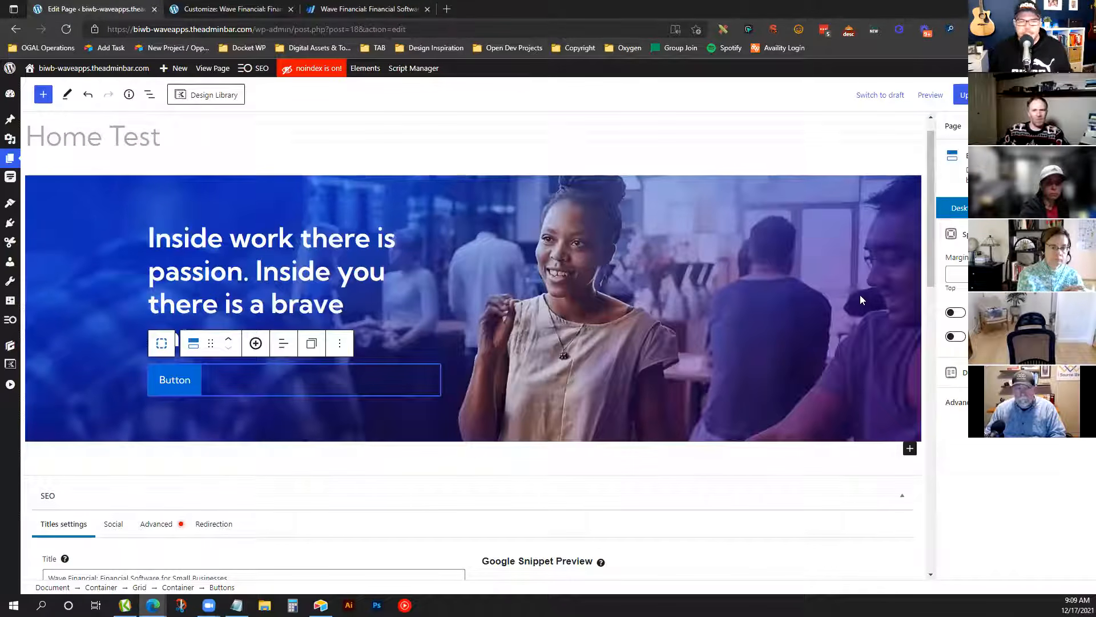
{"action": "left_click", "coordinate": [956, 275]}
{"action": "type", "text": "4"}
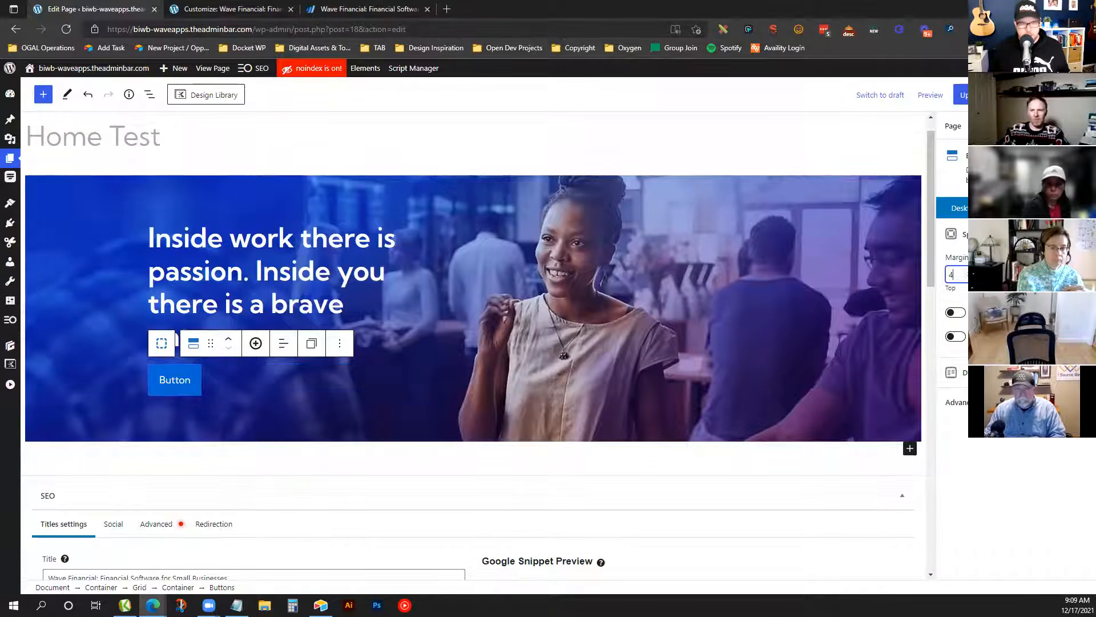
{"action": "type", "text": "8"}
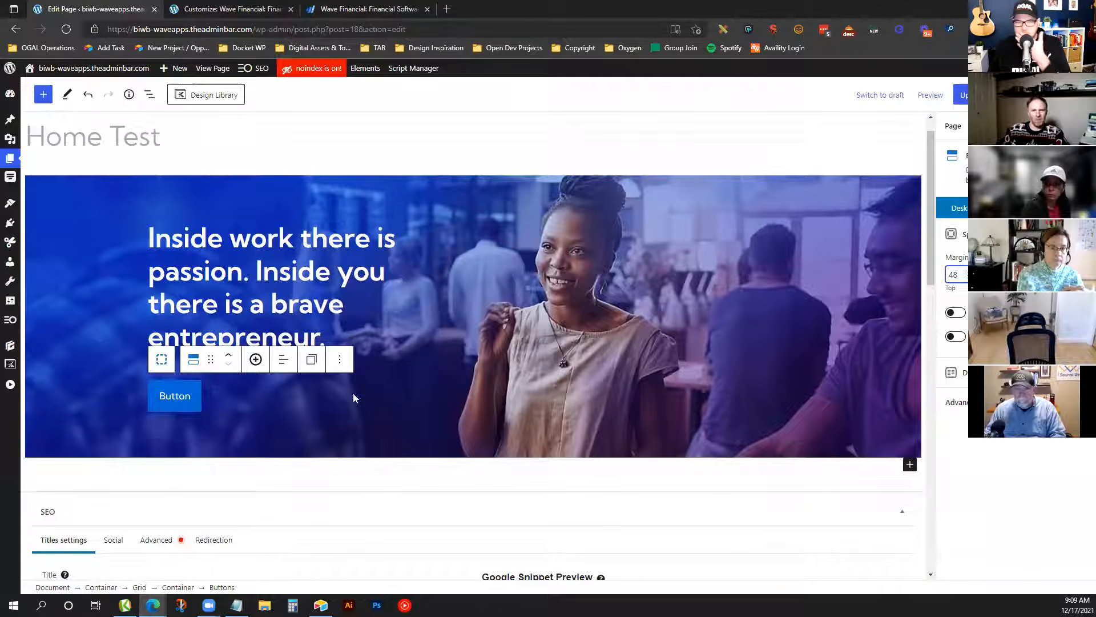
Clear the button's background and give it a light border and white text
{"action": "left_click", "coordinate": [182, 403]}
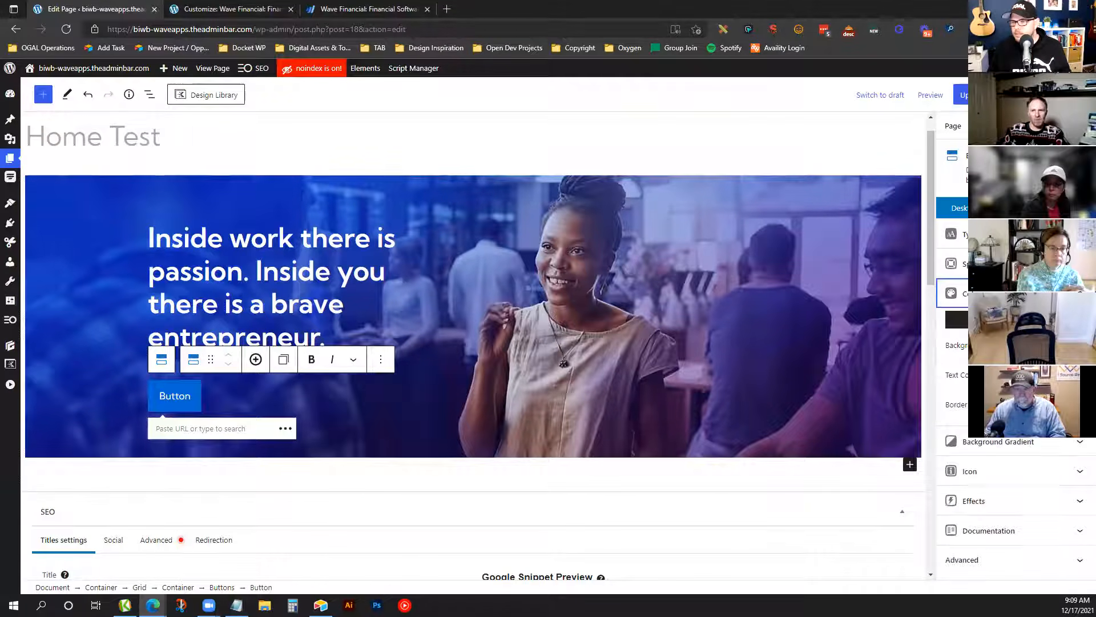
{"action": "left_click", "coordinate": [1056, 345]}
{"action": "left_click", "coordinate": [1063, 277]}
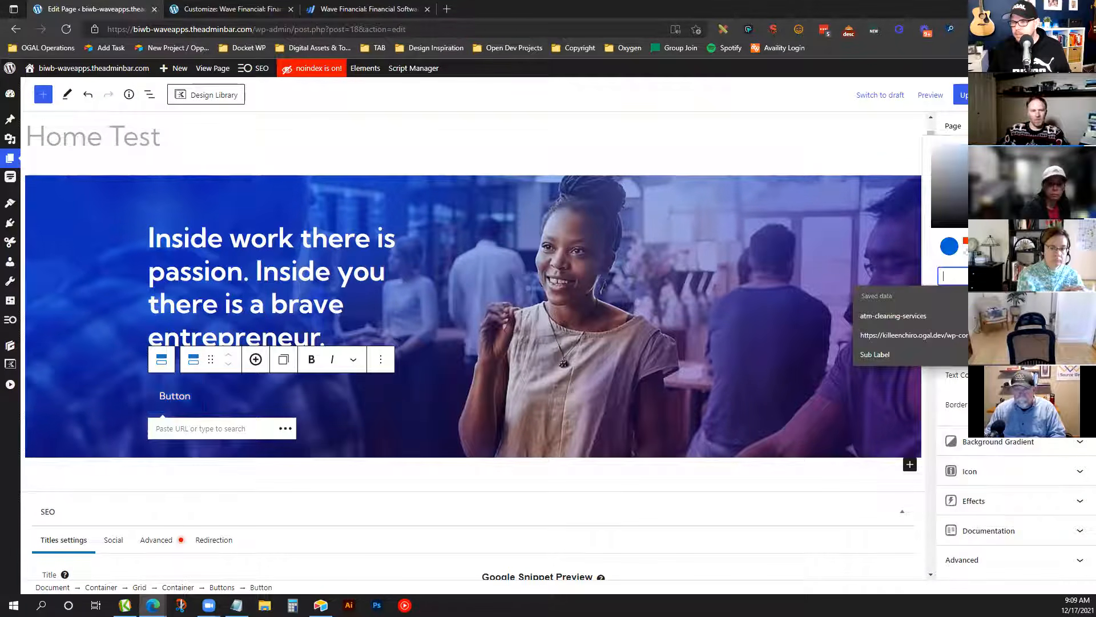
{"action": "left_click", "coordinate": [1056, 404]}
{"action": "left_click", "coordinate": [1048, 366]}
{"action": "left_click", "coordinate": [1056, 404]}
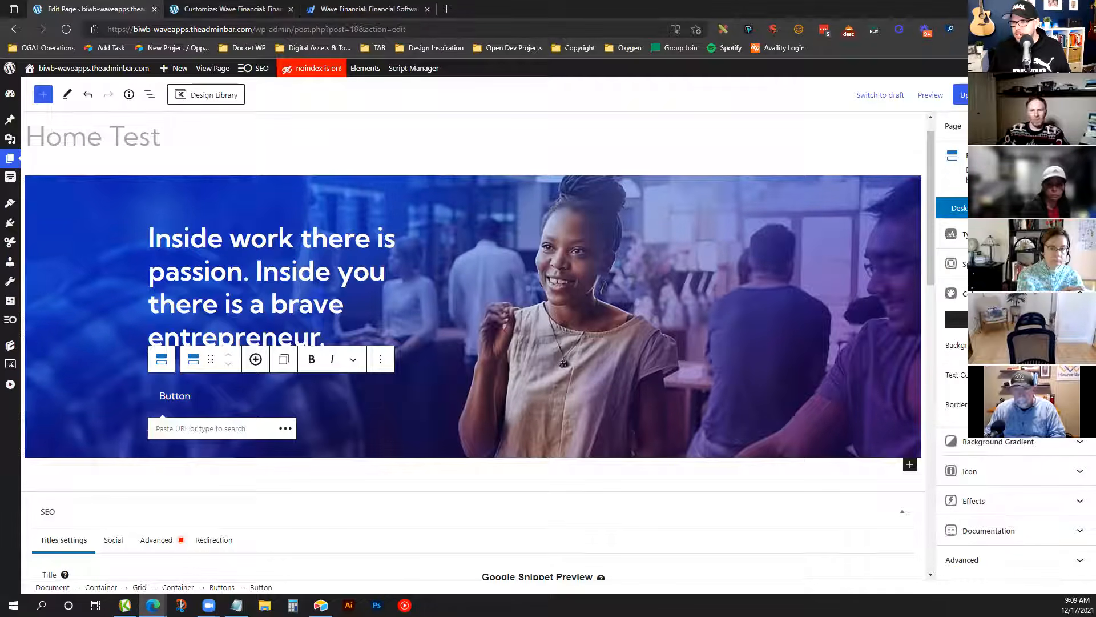
{"action": "left_click", "coordinate": [1056, 375]}
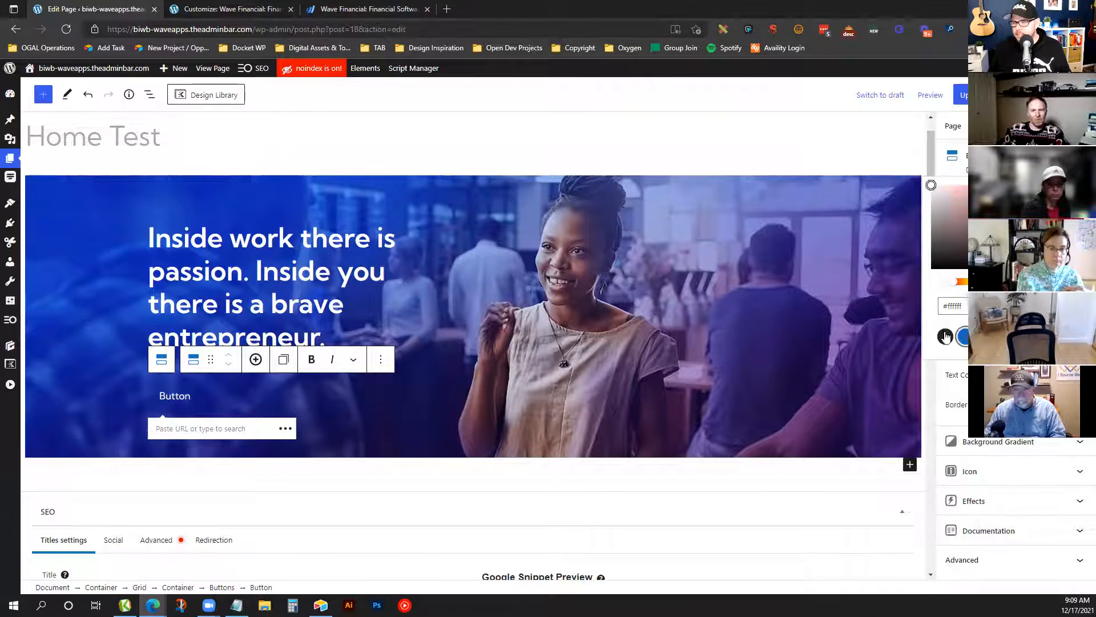
{"action": "left_click", "coordinate": [368, 8]}
{"action": "left_click", "coordinate": [56, 8]}
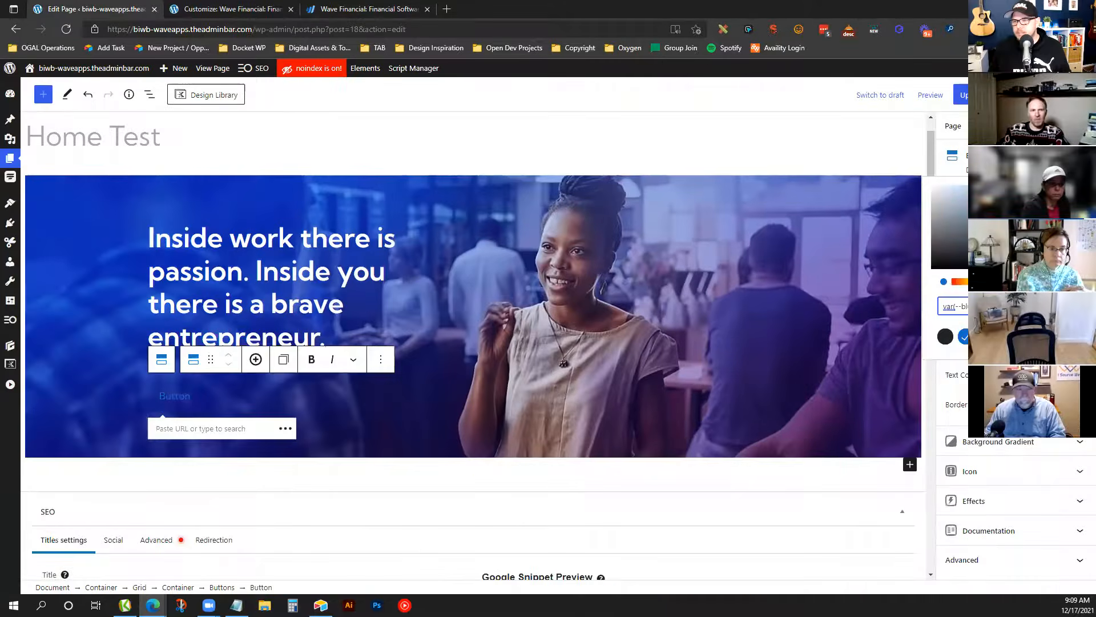
{"action": "left_click", "coordinate": [1048, 336]}
{"action": "left_click", "coordinate": [1057, 375]}
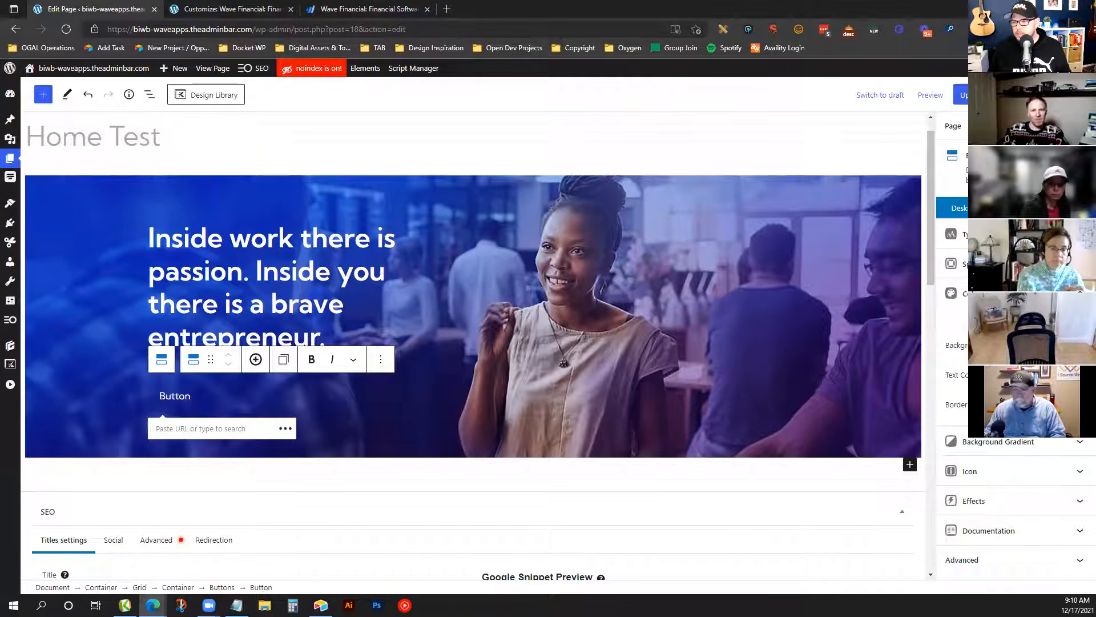
Set hover colours: light background, dark text and light border
{"action": "left_click", "coordinate": [1073, 344]}
{"action": "left_click", "coordinate": [1048, 306]}
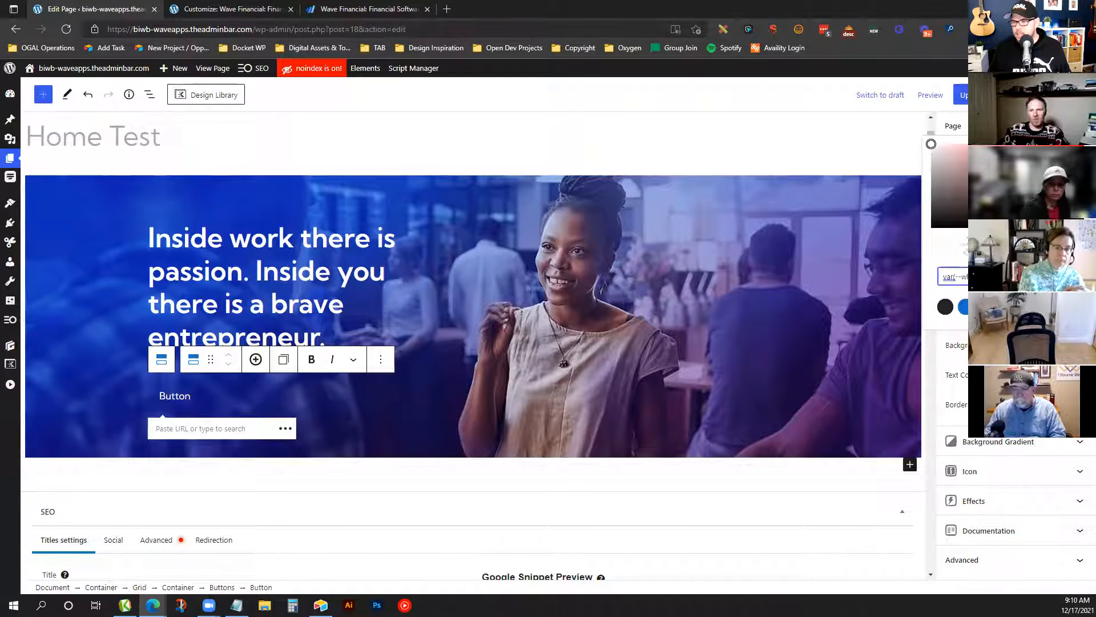
{"action": "left_click", "coordinate": [1073, 374]}
{"action": "left_click", "coordinate": [945, 336]}
{"action": "left_click", "coordinate": [1073, 404]}
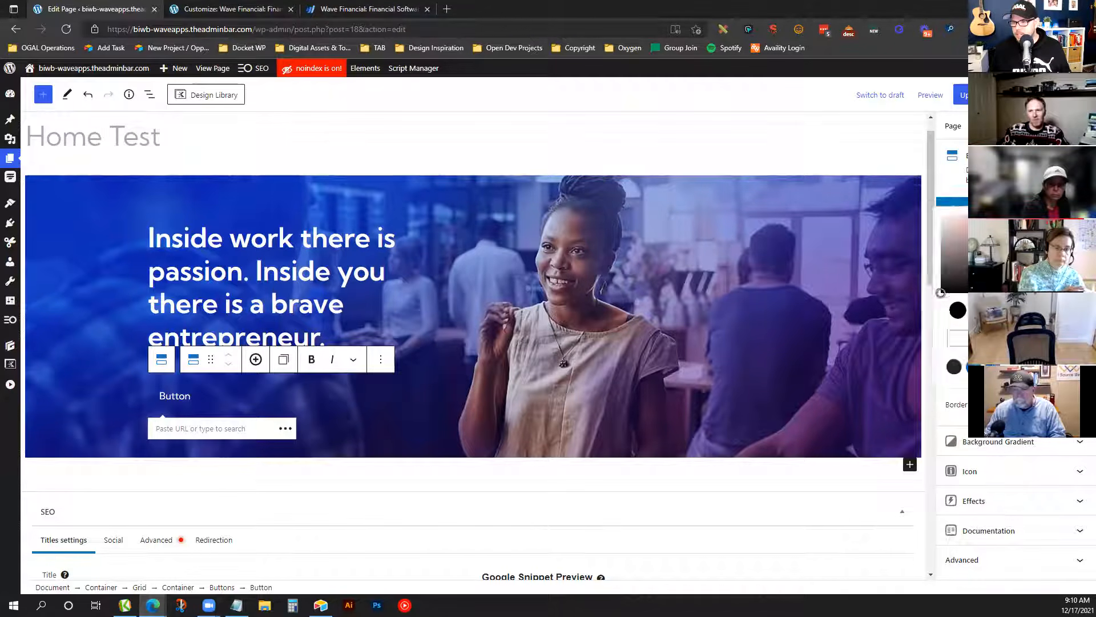
{"action": "left_click", "coordinate": [1048, 366]}
{"action": "left_click", "coordinate": [1073, 404]}
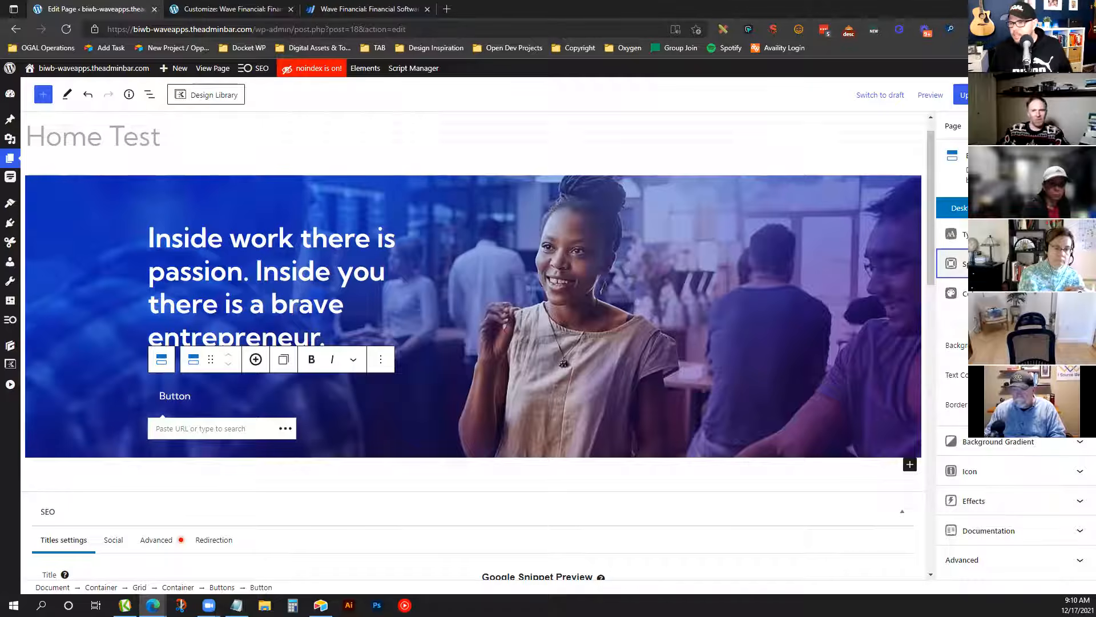
Give the button border size 1, linked corner radius 40 and padding 12
{"action": "left_click", "coordinate": [960, 263]}
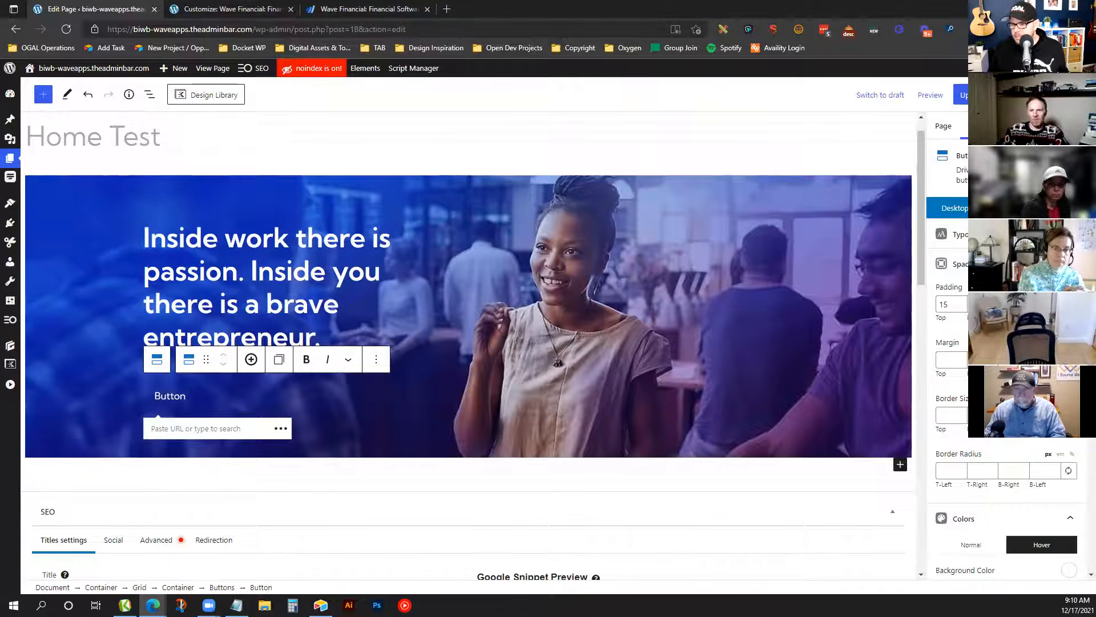
{"action": "type", "text": "1"}
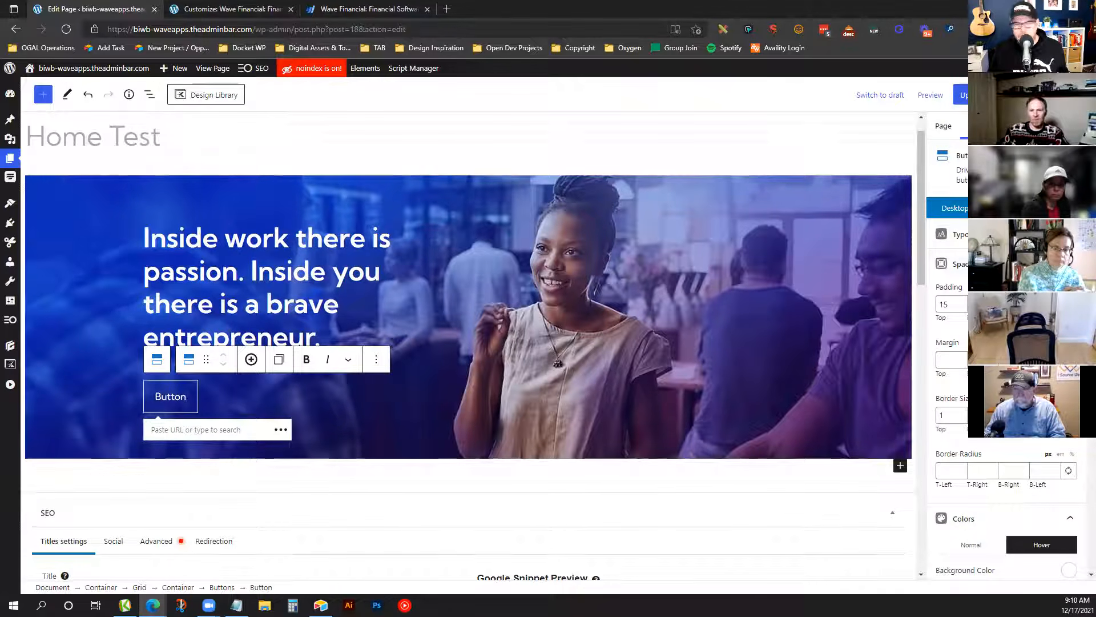
{"action": "left_click", "coordinate": [1067, 471]}
{"action": "left_click", "coordinate": [1042, 469]}
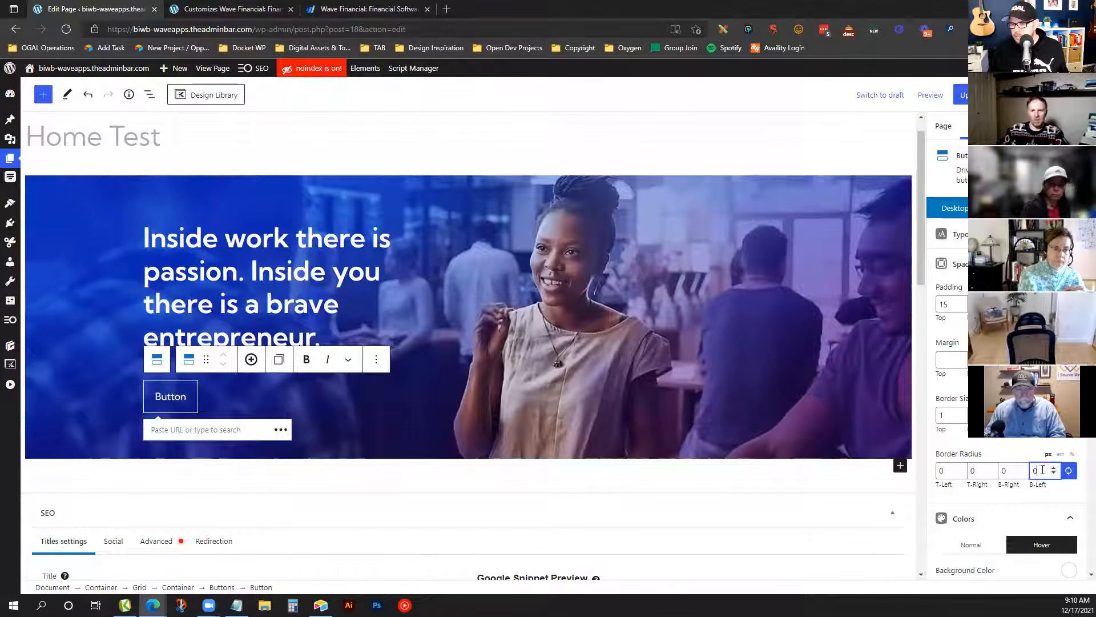
{"action": "type", "text": "40"}
{"action": "left_click", "coordinate": [945, 303]}
{"action": "double_click", "coordinate": [944, 304]}
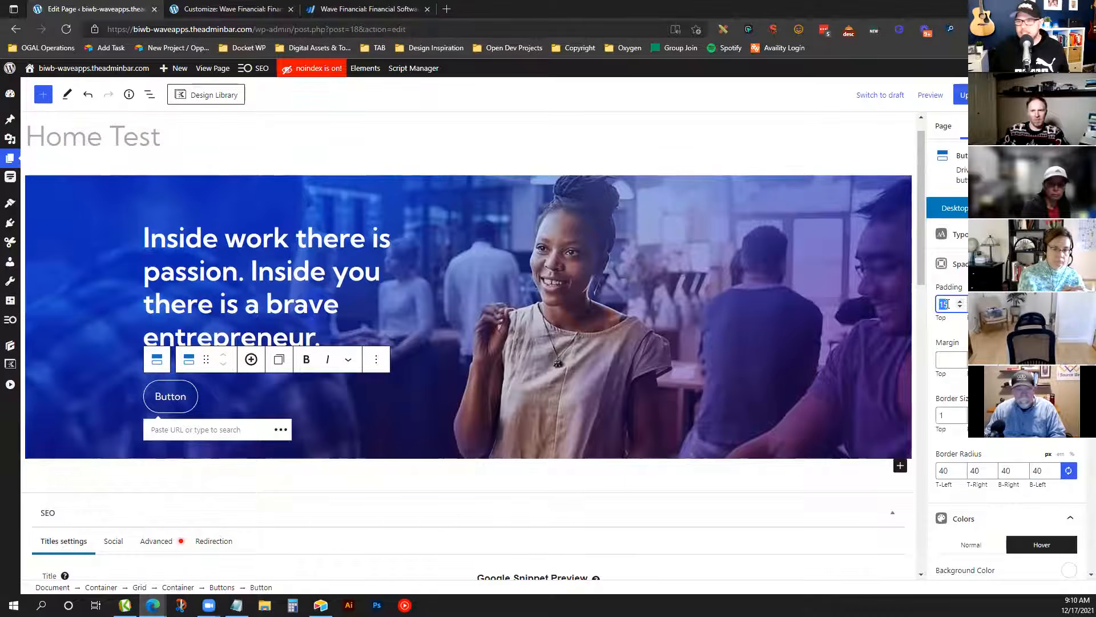
{"action": "type", "text": "12"}
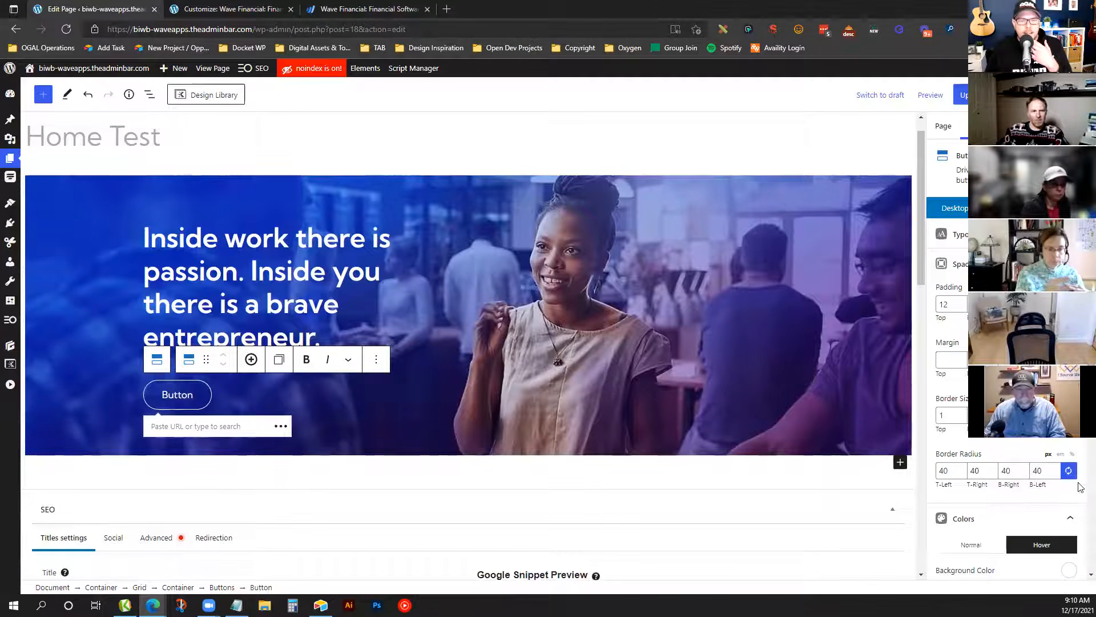
Label the hero button 'Go to your account' and link it to '#'
{"action": "left_click", "coordinate": [368, 9]}
{"action": "left_click", "coordinate": [94, 9]}
{"action": "double_click", "coordinate": [166, 396]}
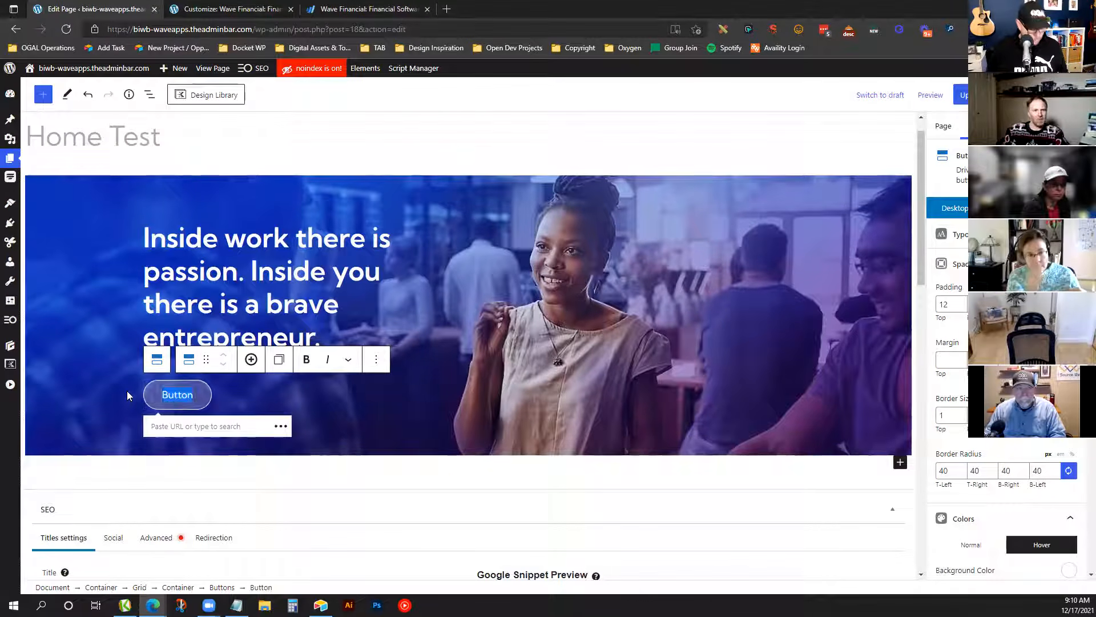
{"action": "type", "text": "Go to your account"}
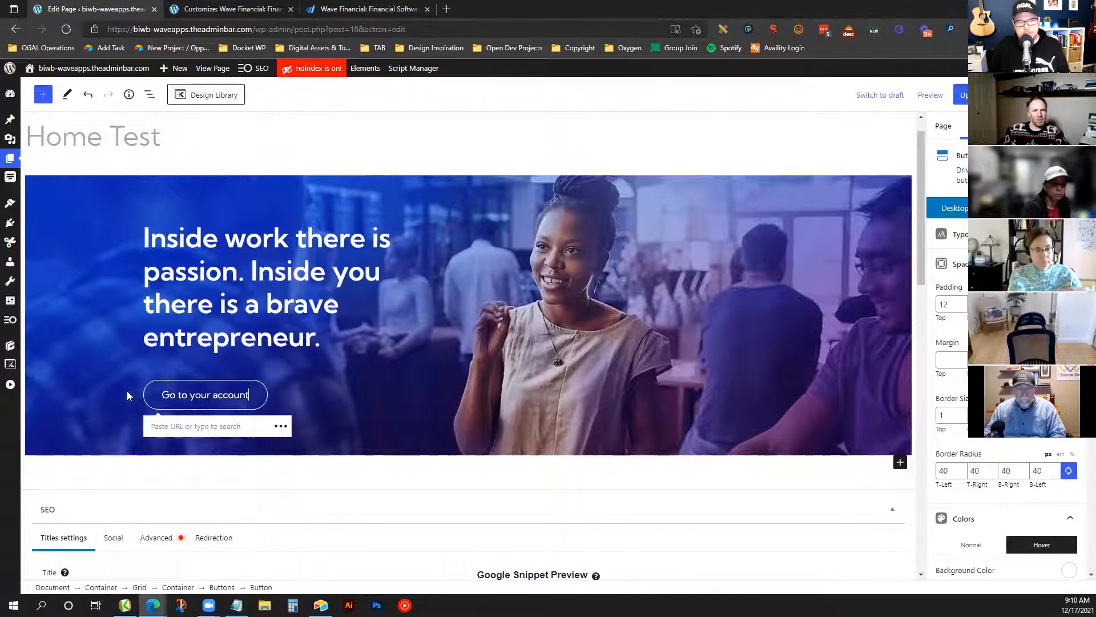
{"action": "left_click", "coordinate": [177, 426]}
{"action": "type", "text": "#"}
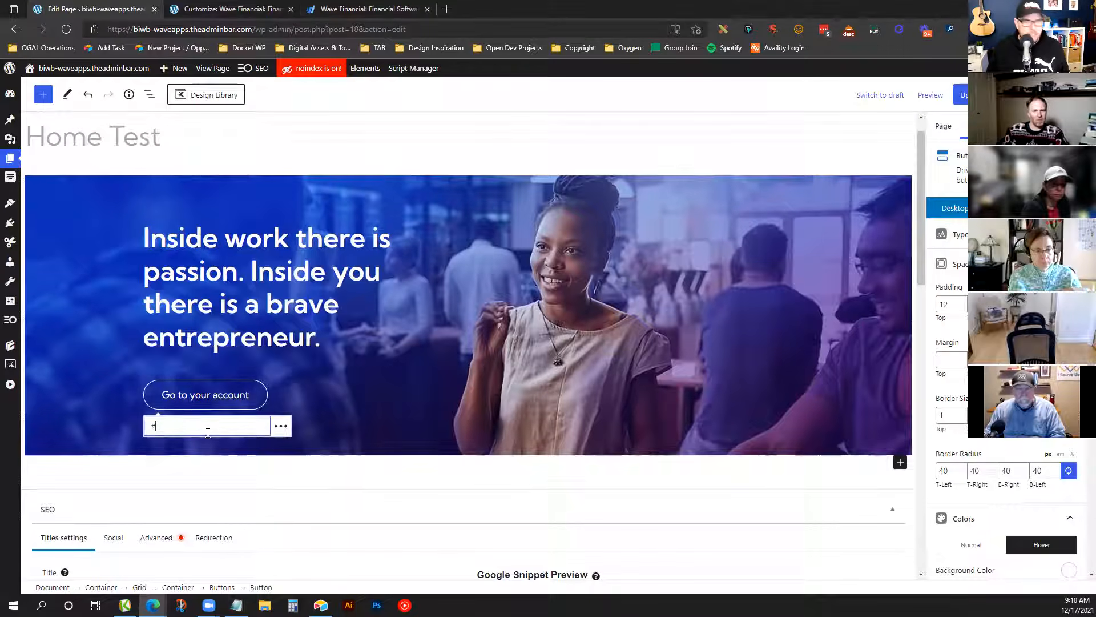
{"action": "left_click", "coordinate": [409, 417]}
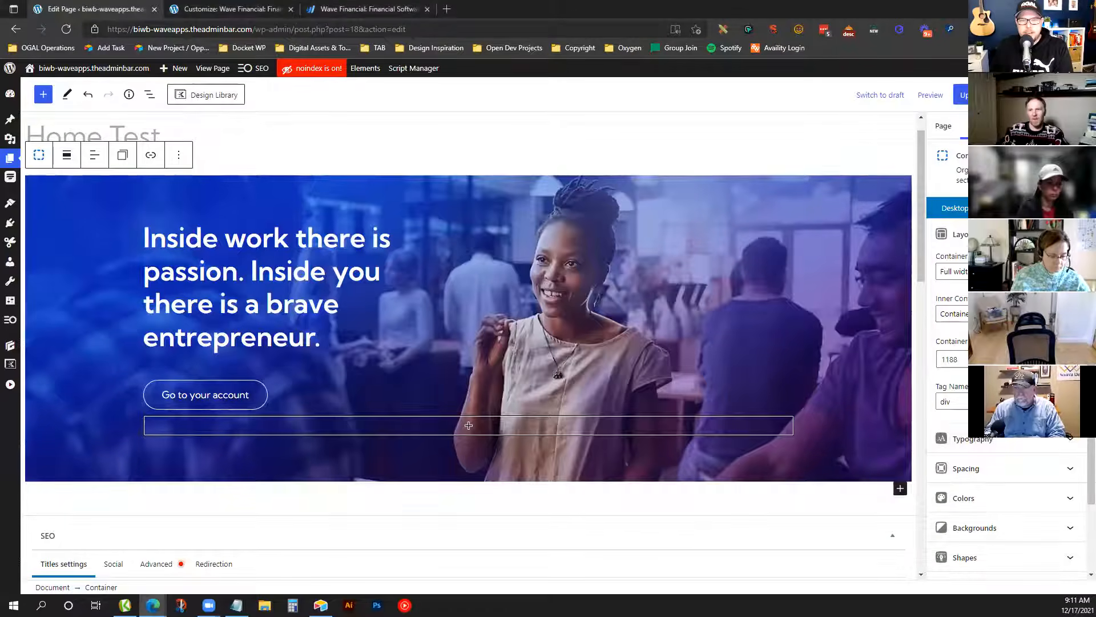
At tablet preview, make the headline-and-button container span the full grid width
{"action": "left_click", "coordinate": [1007, 208]}
{"action": "scroll", "coordinate": [742, 308], "scroll_direction": "down", "scroll_amount": 1}
{"action": "left_click", "coordinate": [355, 278]}
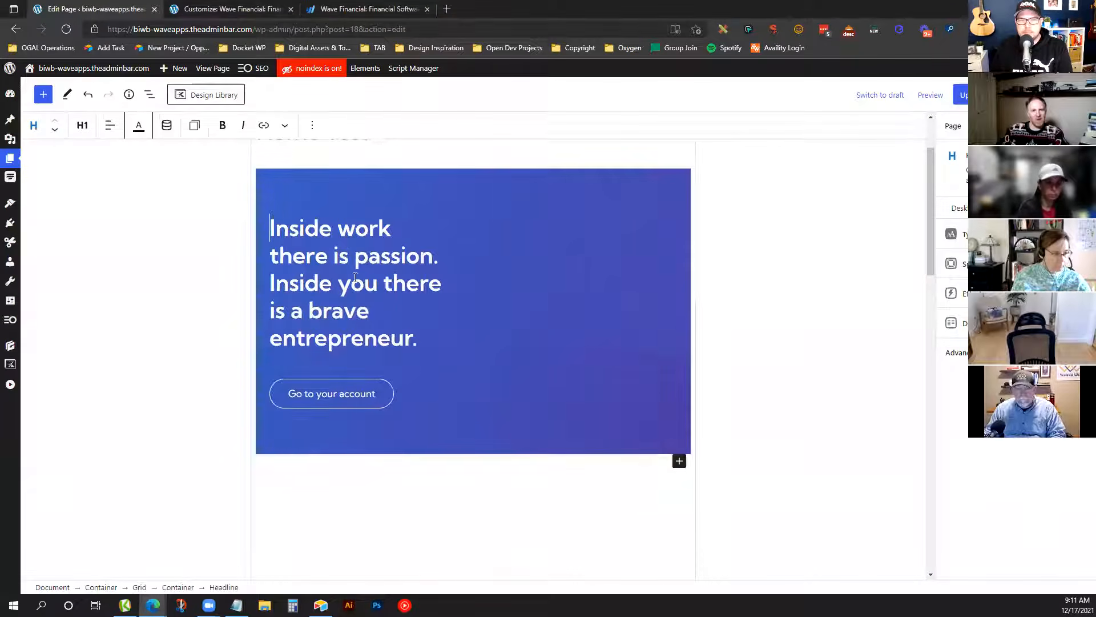
{"action": "left_click", "coordinate": [153, 102]}
{"action": "left_click", "coordinate": [128, 199]}
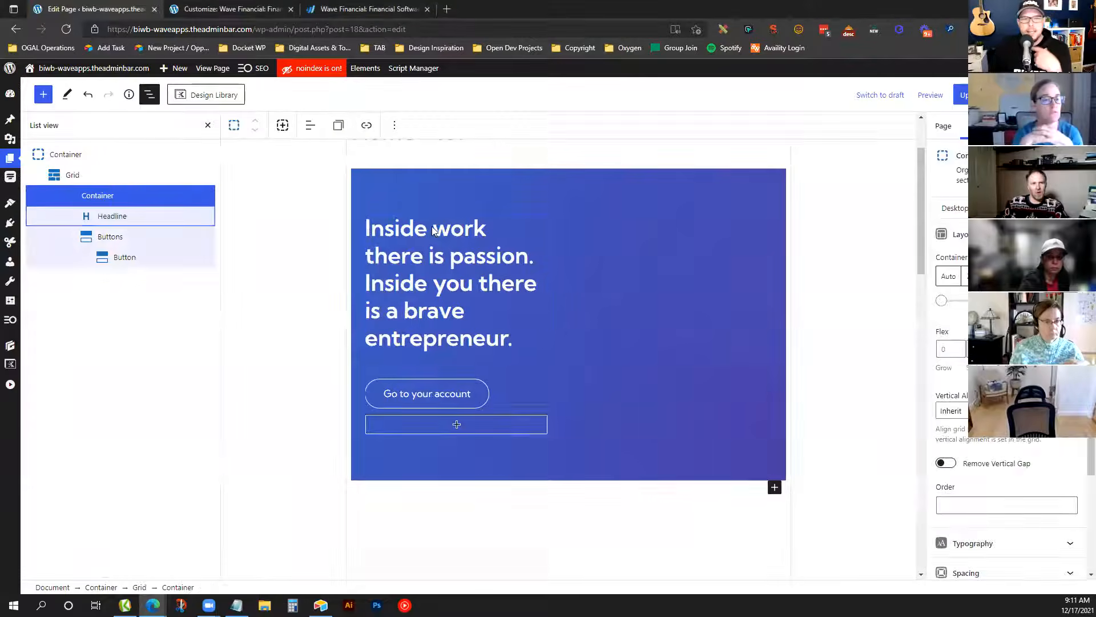
{"action": "left_click", "coordinate": [1066, 276]}
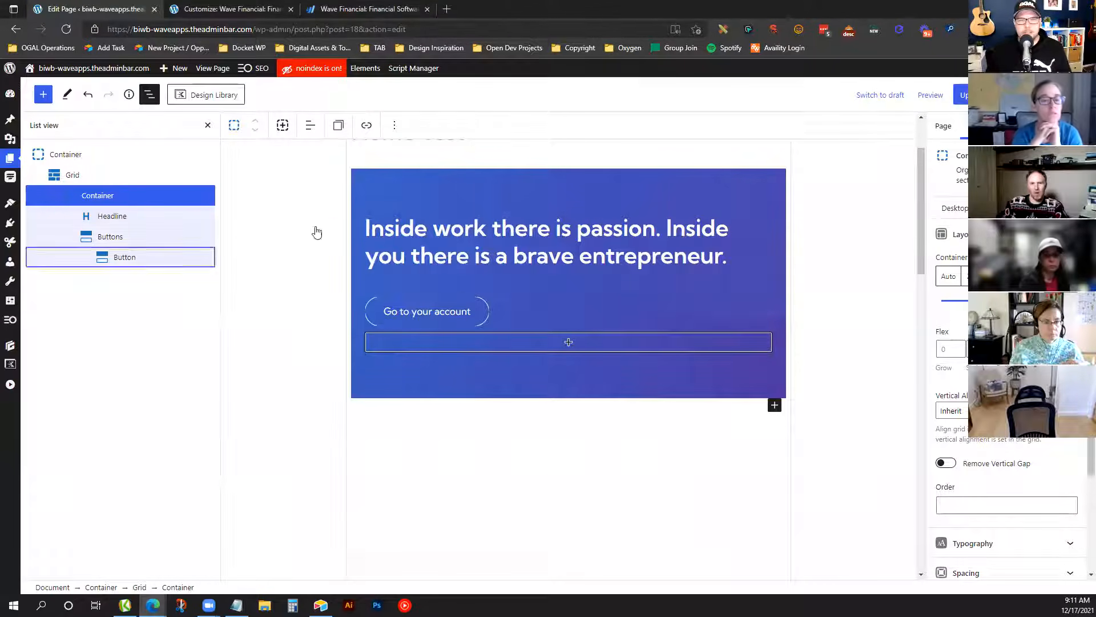
Narrow the waveapps.com reference page to tablet width using the browser's developer tools
{"action": "left_click", "coordinate": [365, 9]}
{"action": "right_click", "coordinate": [430, 265]}
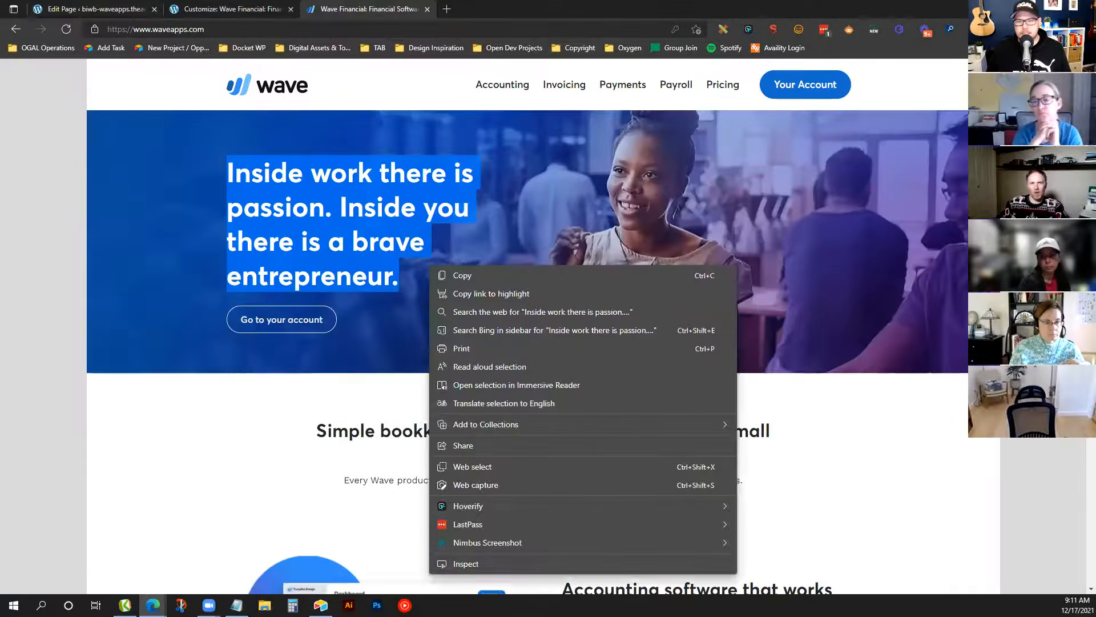
{"action": "left_click", "coordinate": [543, 563]}
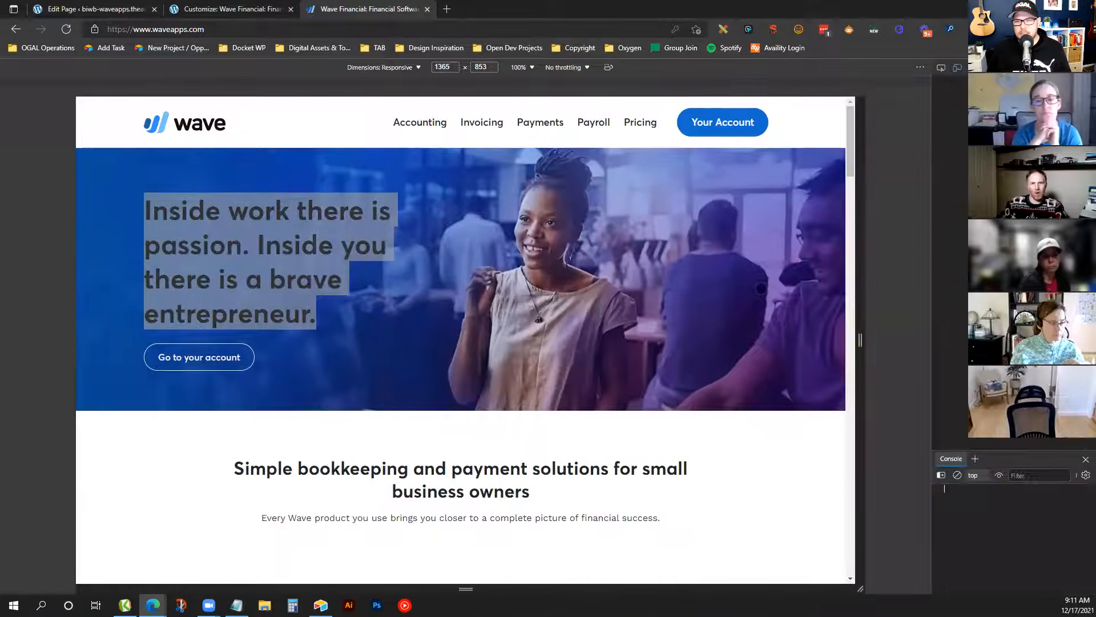
{"action": "left_click_drag", "start_coordinate": [866, 340], "coordinate": [706, 327]}
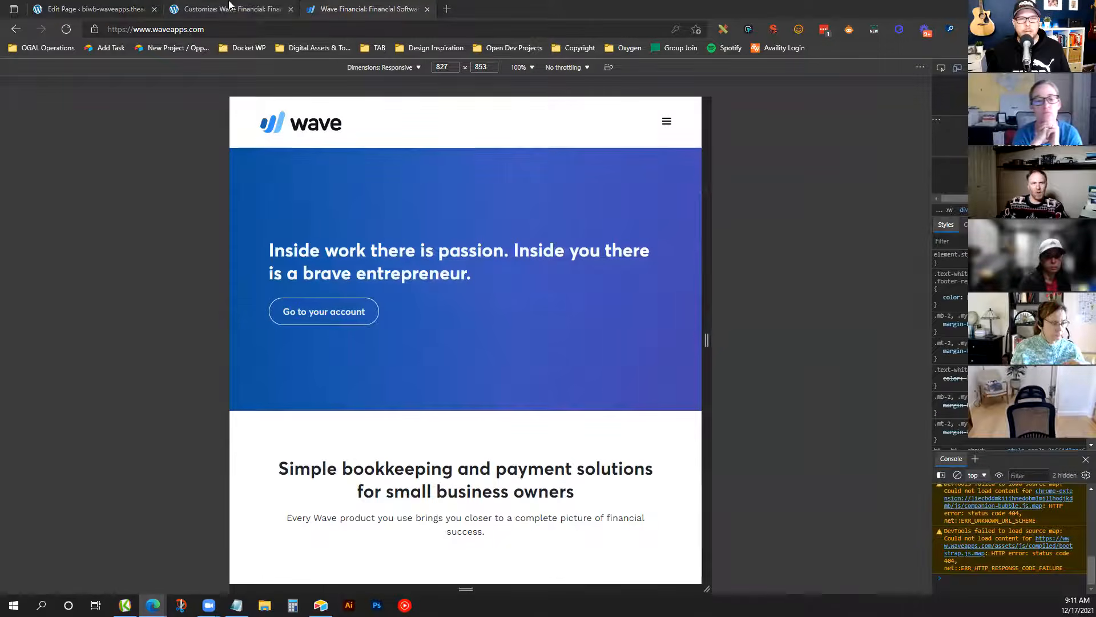
Check the hero at mobile width, then switch the editor preview back to desktop
{"action": "left_click", "coordinate": [202, 7]}
{"action": "left_click", "coordinate": [89, 9]}
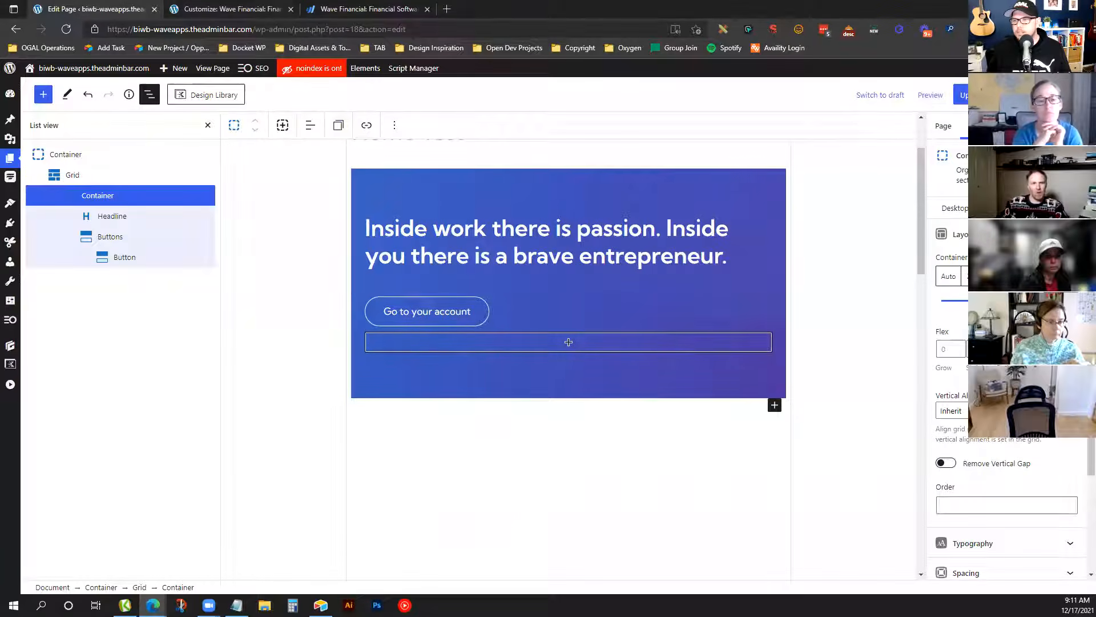
{"action": "left_click", "coordinate": [1060, 208]}
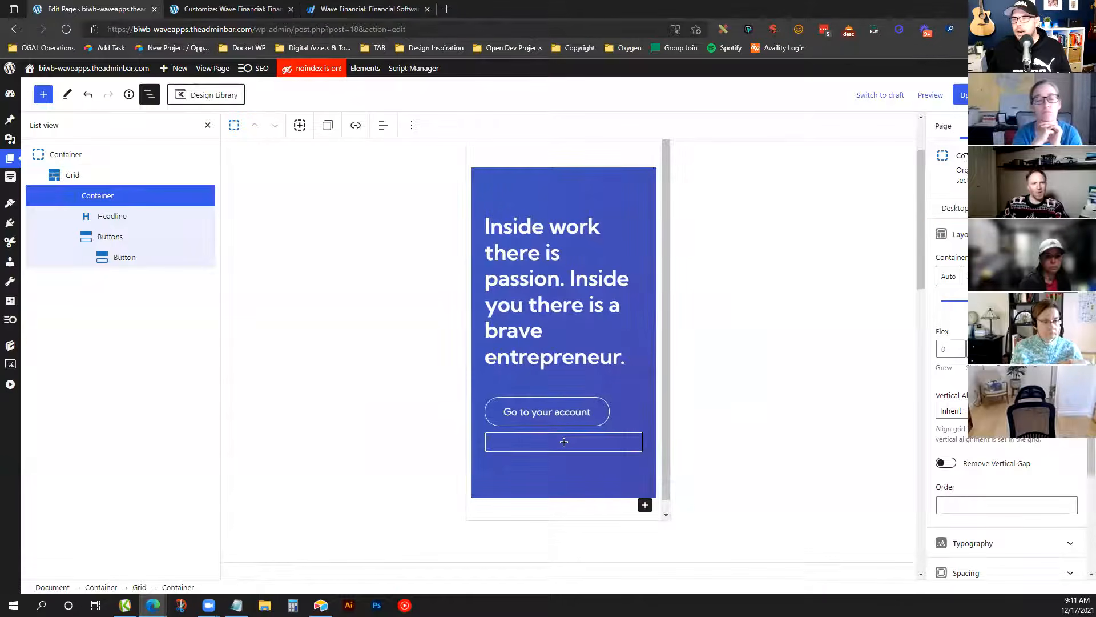
{"action": "left_click", "coordinate": [970, 208]}
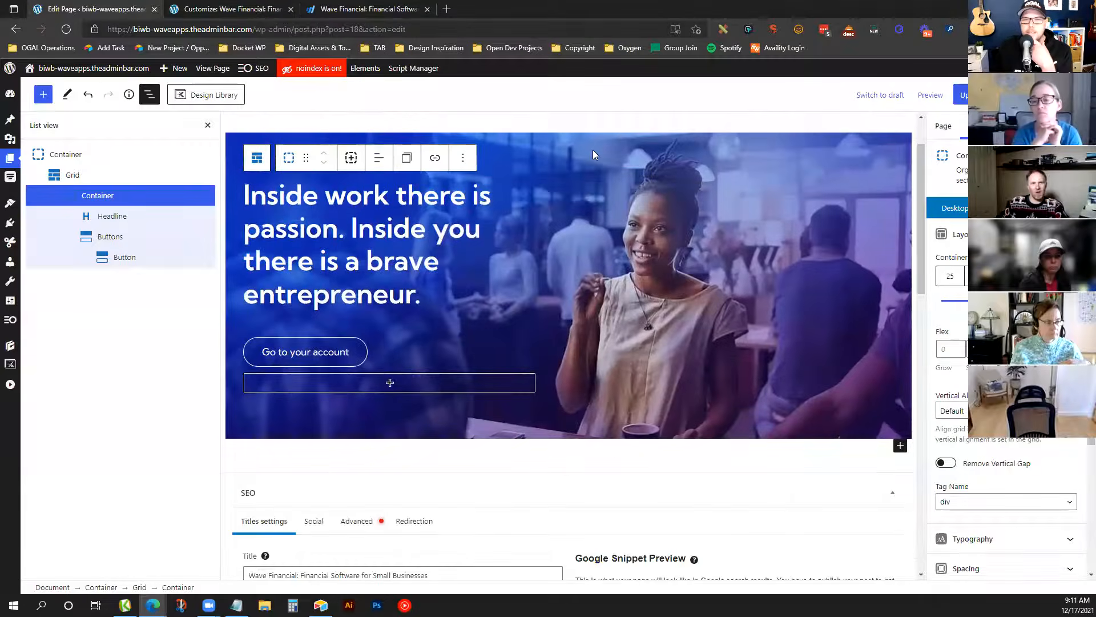
Review the outer hero container's background image settings, then close them
{"action": "left_click", "coordinate": [593, 150]}
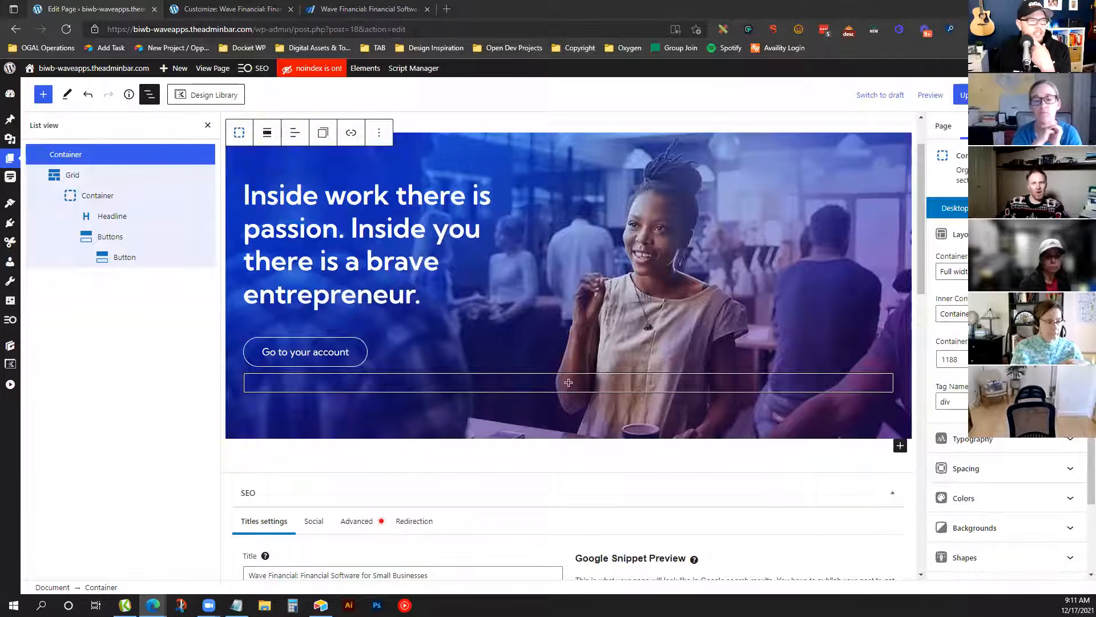
{"action": "scroll", "coordinate": [1014, 442], "scroll_direction": "down", "scroll_amount": 2}
{"action": "left_click", "coordinate": [1014, 446]}
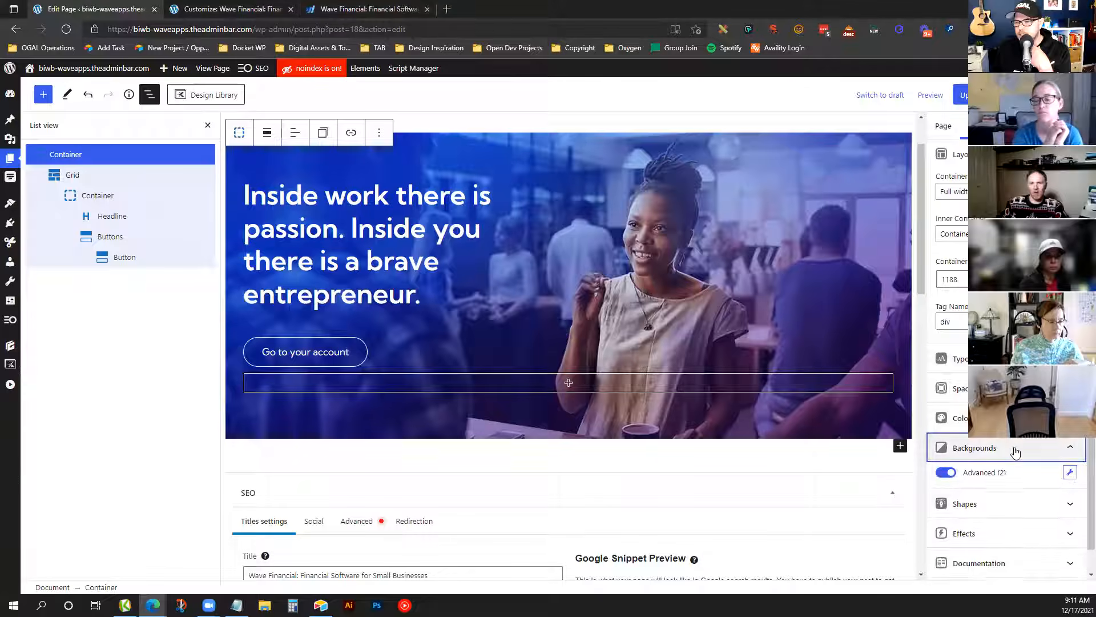
{"action": "left_click", "coordinate": [1067, 472]}
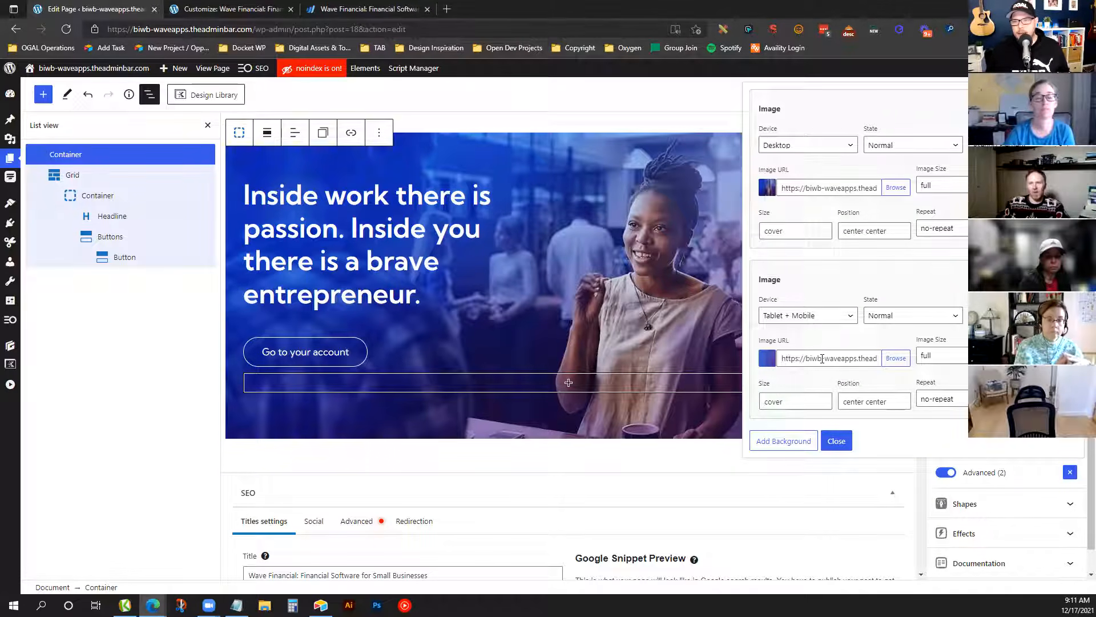
{"action": "left_click", "coordinate": [447, 452]}
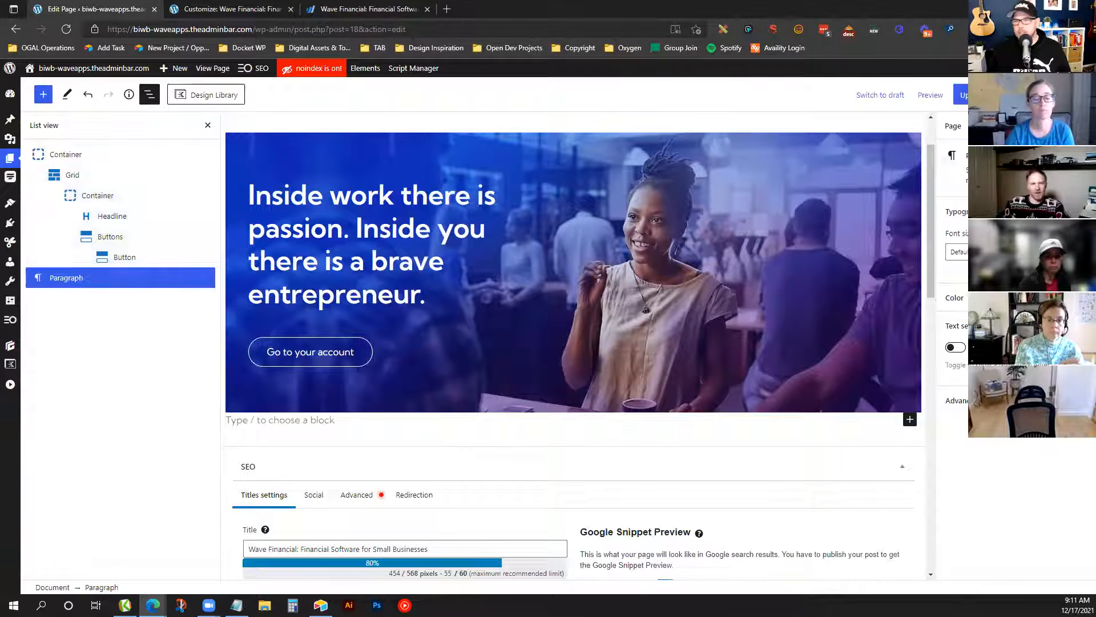
Reload the customizer's live preview to confirm the new hero banner appears
{"action": "left_click", "coordinate": [194, 8]}
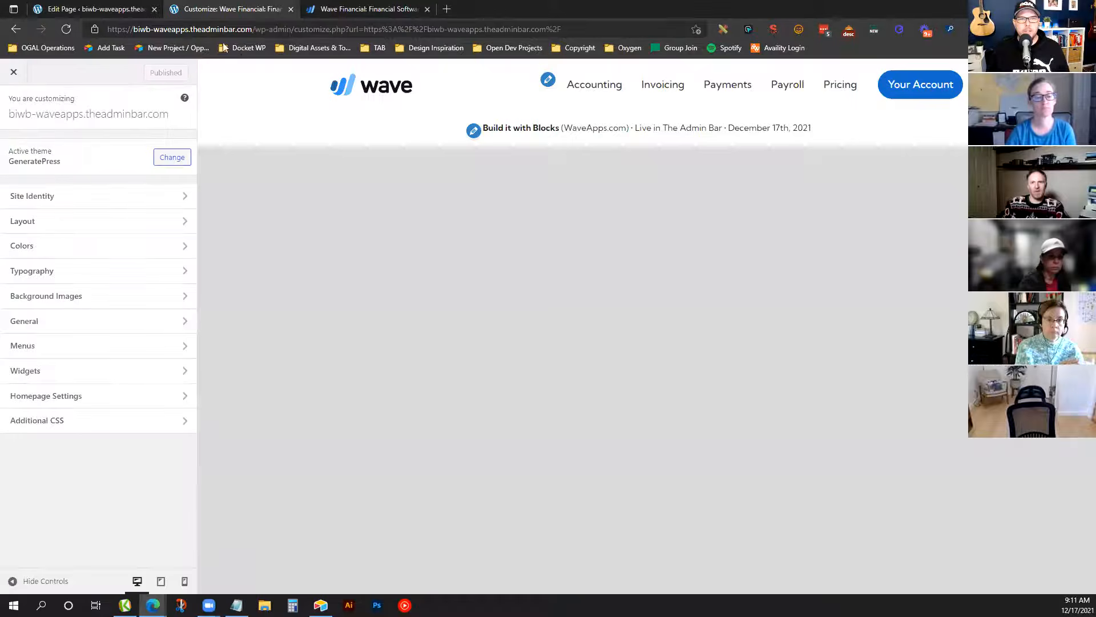
{"action": "left_click", "coordinate": [390, 87]}
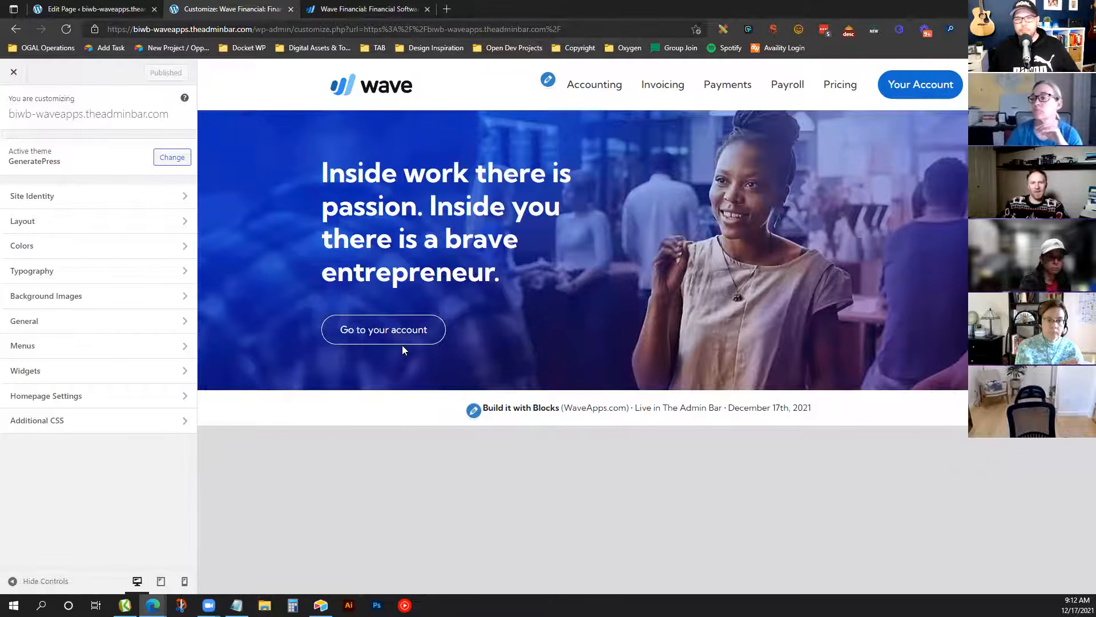
{"action": "left_click", "coordinate": [85, 9]}
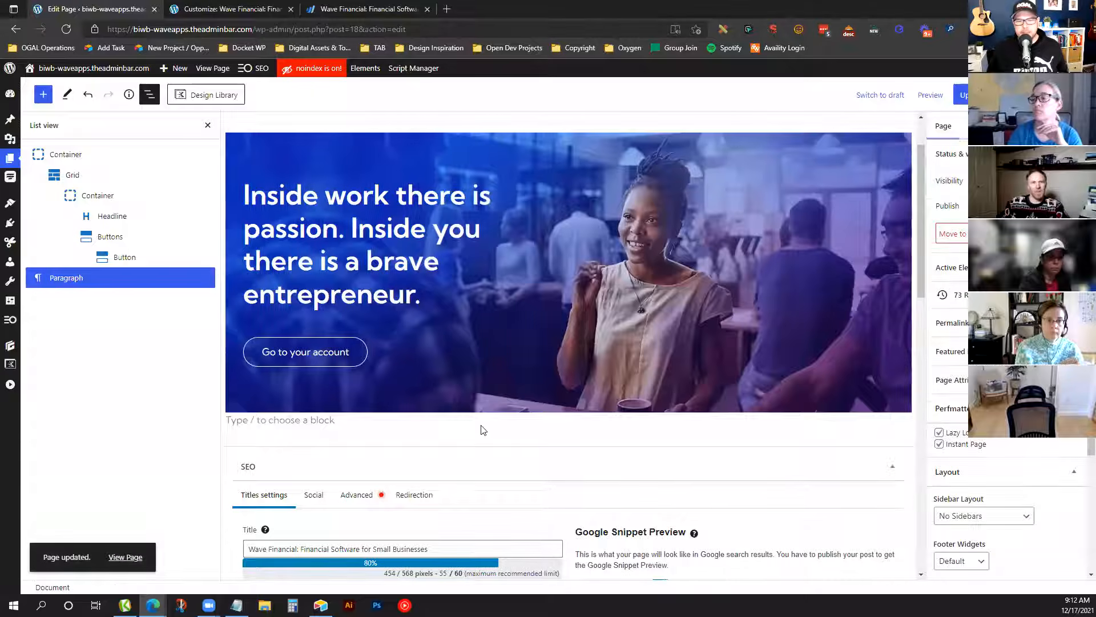
Turn the empty block below the hero into a GenerateBlocks Container with Padding Top 60
{"action": "left_click", "coordinate": [482, 422]}
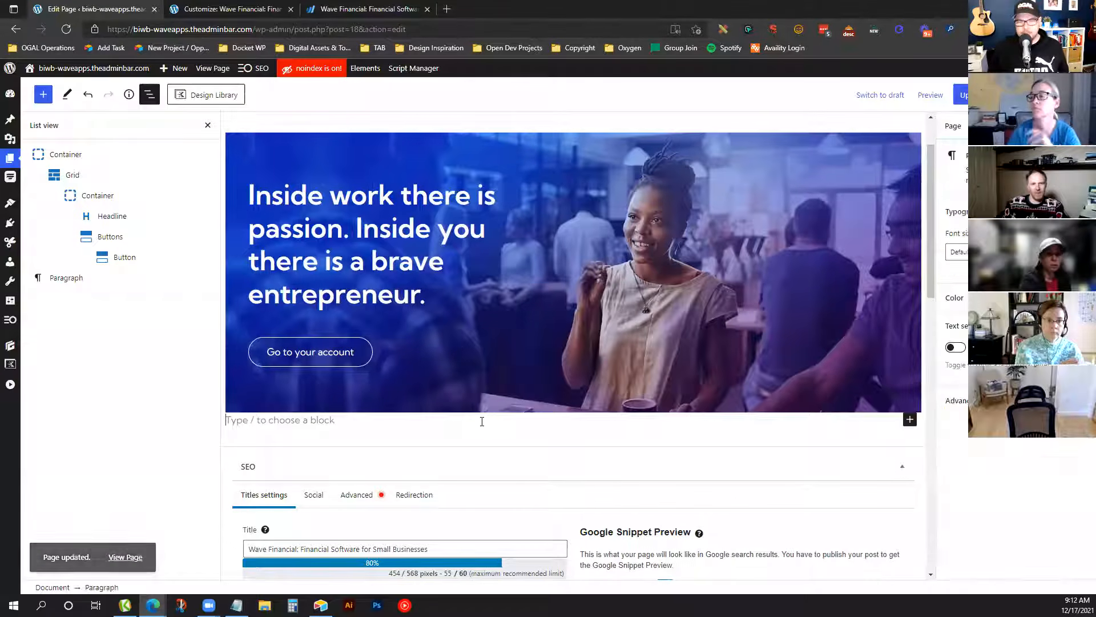
{"action": "type", "text": "/conta"}
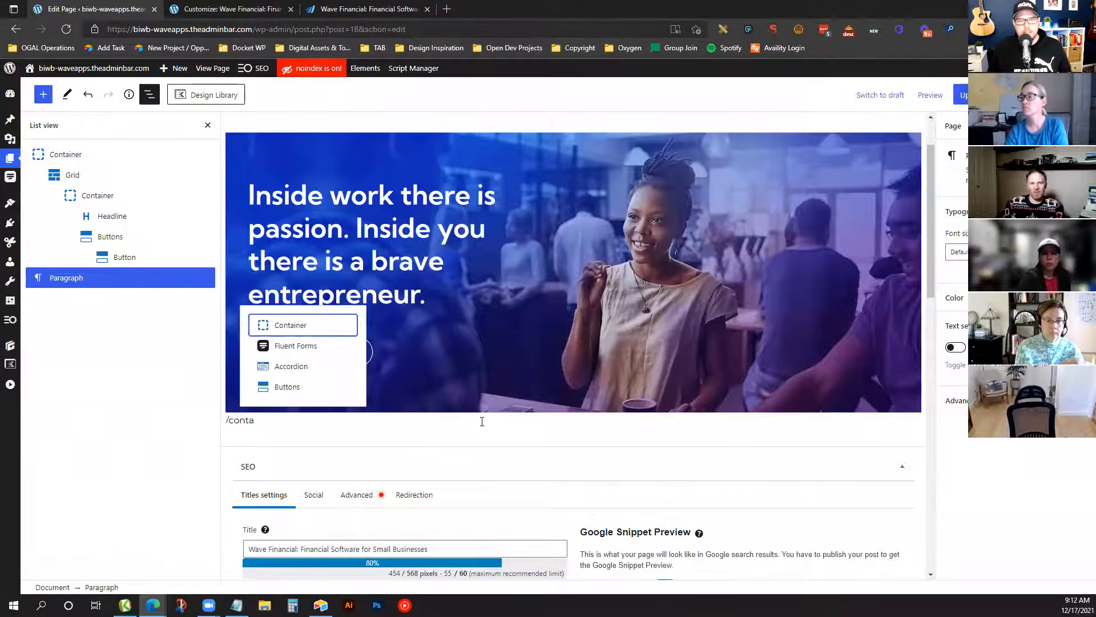
{"action": "left_click", "coordinate": [319, 325]}
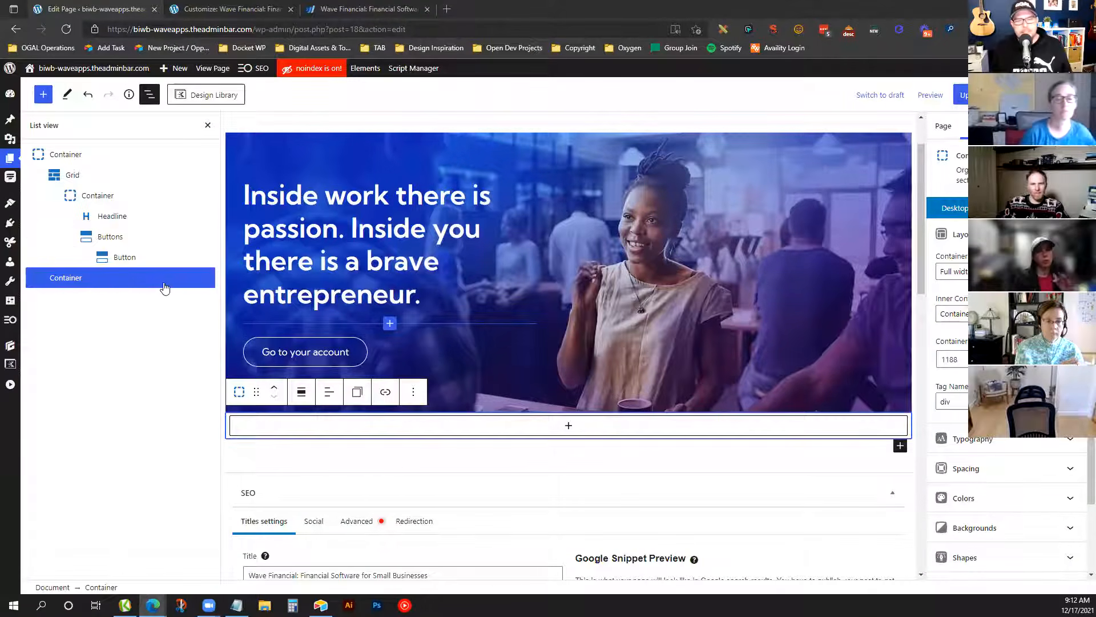
{"action": "scroll", "coordinate": [1014, 389], "scroll_direction": "down", "scroll_amount": 2}
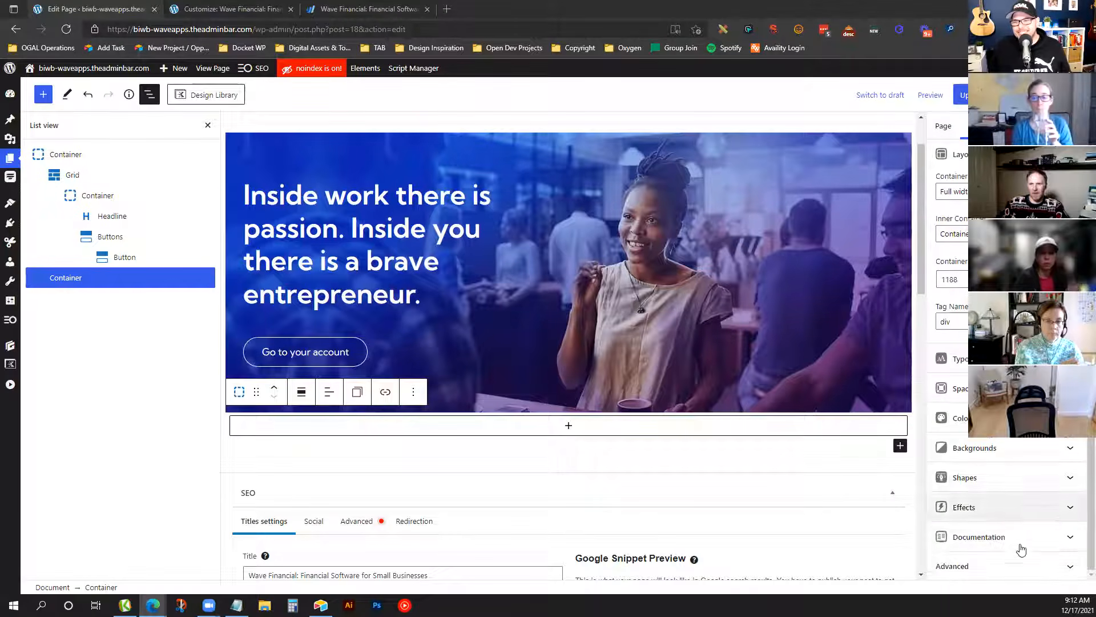
{"action": "left_click", "coordinate": [956, 388]}
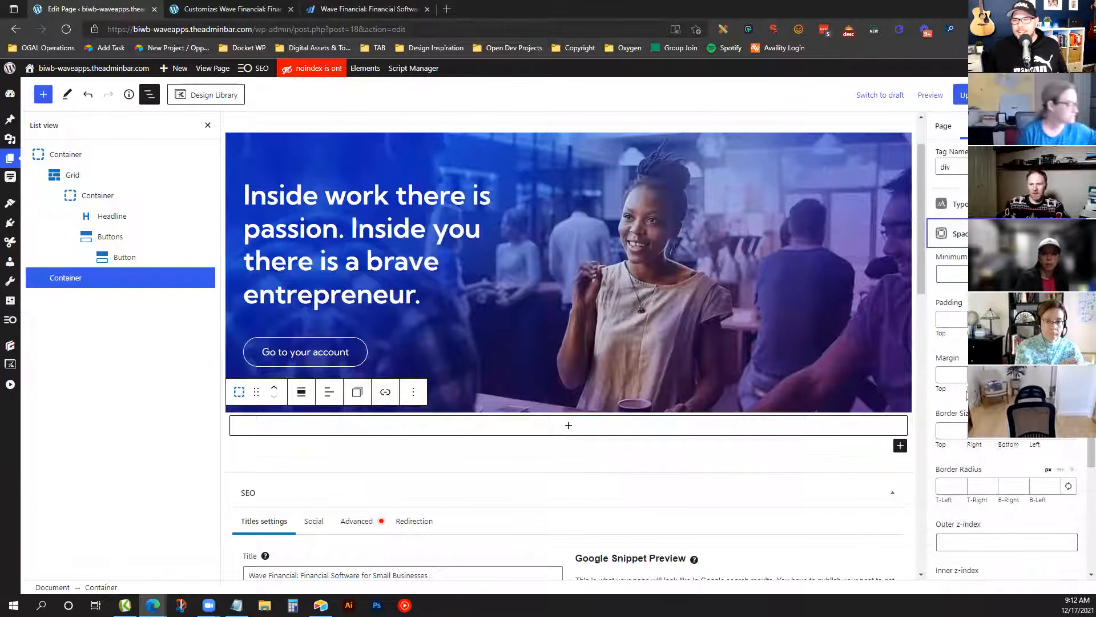
{"action": "left_click", "coordinate": [952, 290]}
{"action": "type", "text": "60"}
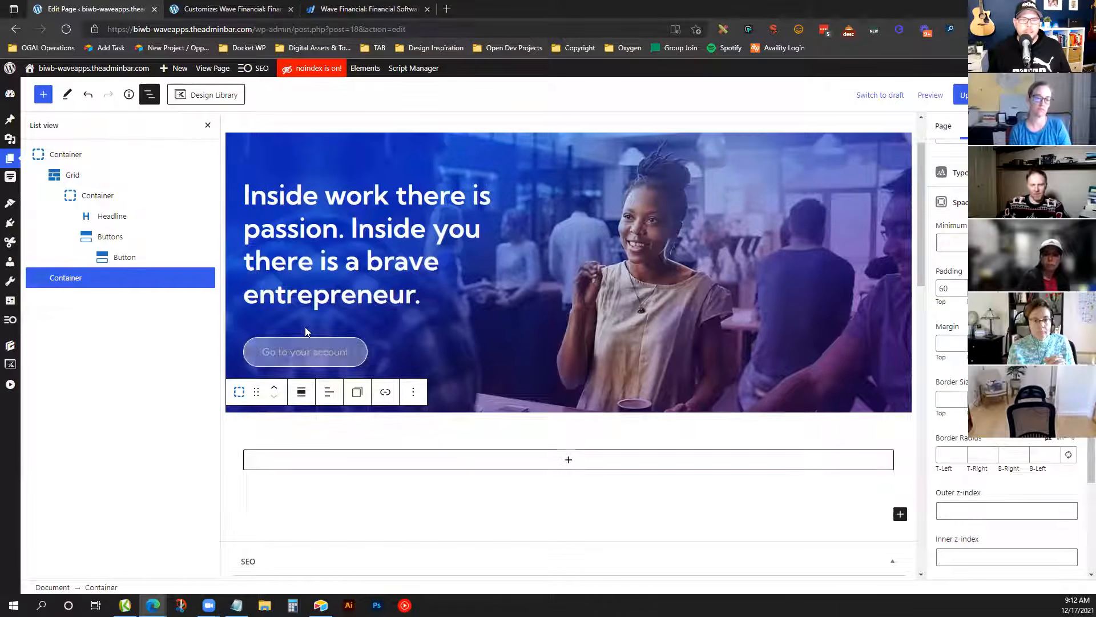
{"action": "left_click", "coordinate": [306, 353]}
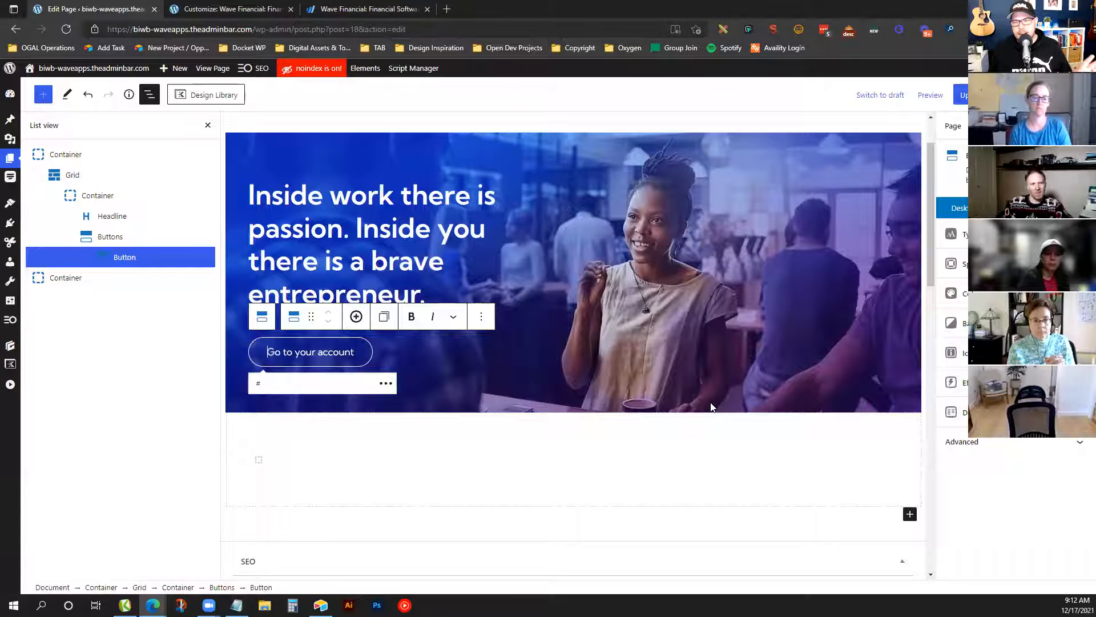
Review the Advanced settings of the 'Go to your account' button
{"action": "left_click", "coordinate": [960, 442]}
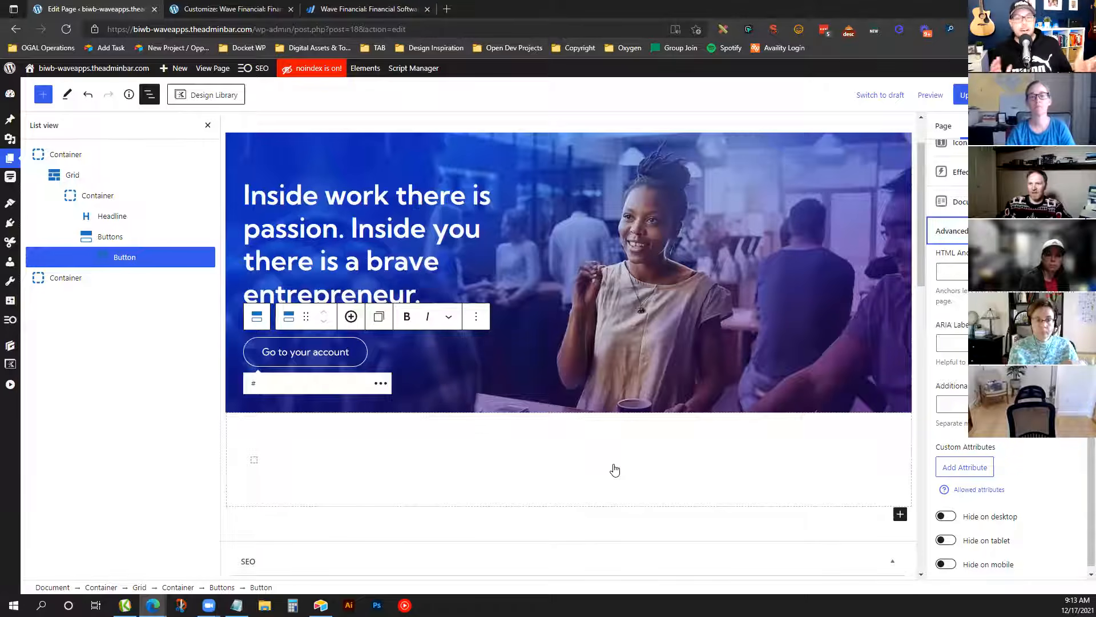
{"action": "left_click", "coordinate": [328, 352]}
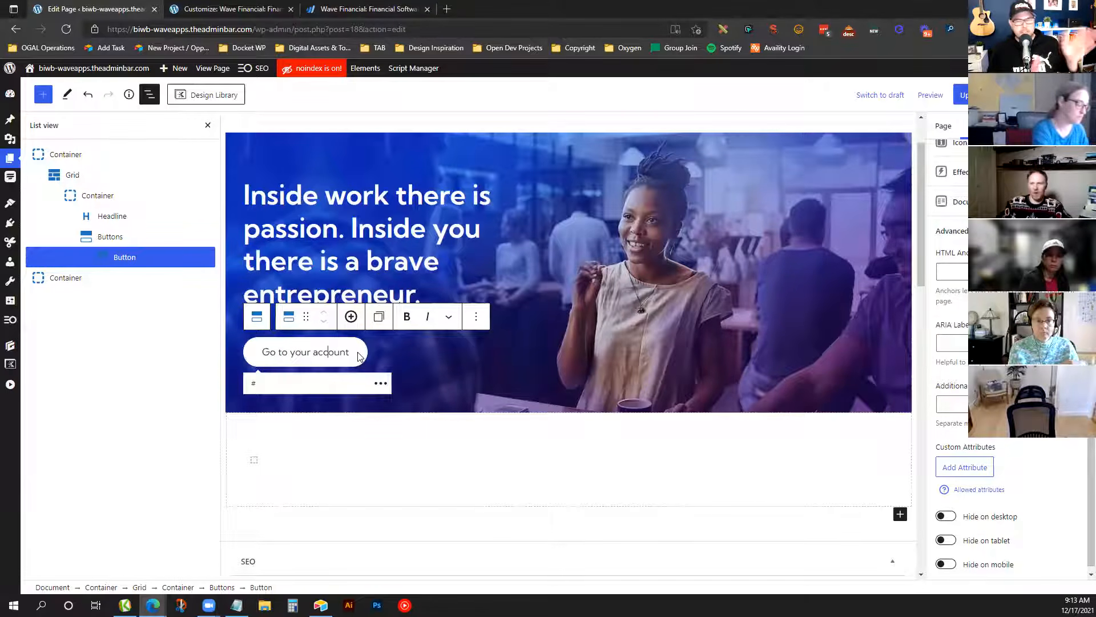
{"action": "left_click", "coordinate": [328, 351]}
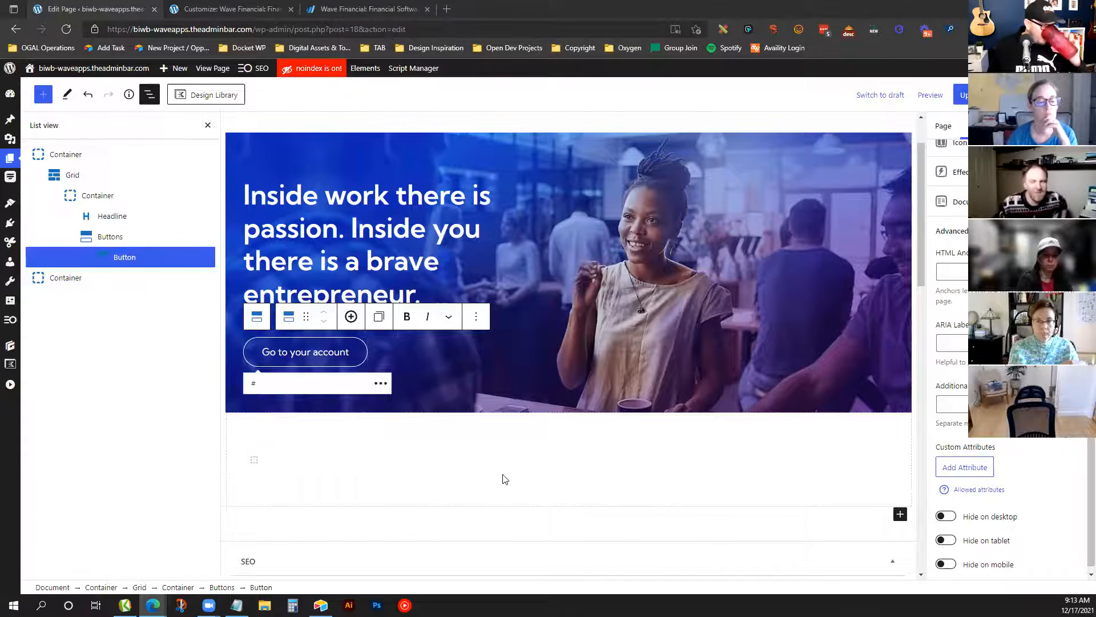
Paste Wave's 'Simple bookkeeping and payment solutions for small business owners' heading as a centred Headline
{"action": "left_click", "coordinate": [343, 9]}
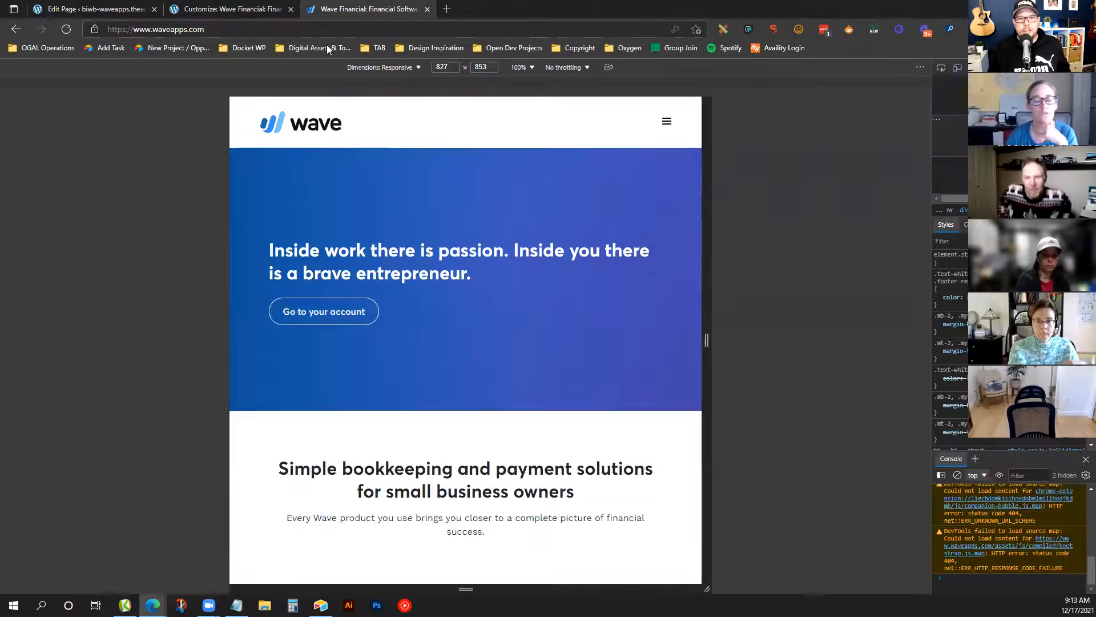
{"action": "key", "text": "F12"}
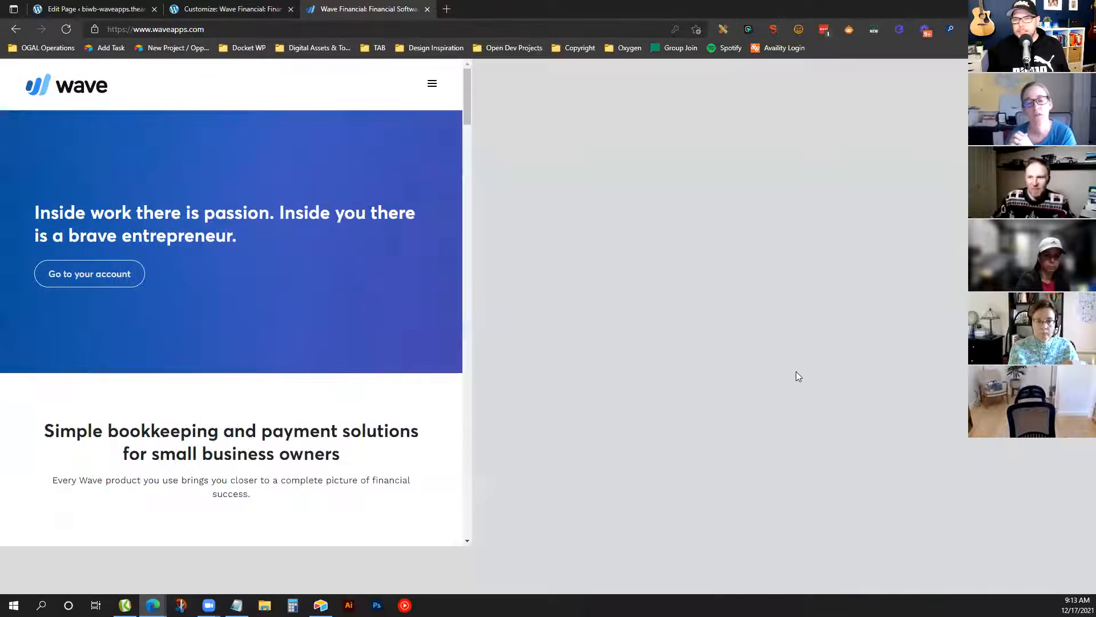
{"action": "left_click_drag", "start_coordinate": [665, 474], "coordinate": [307, 409]}
{"action": "key", "text": "ctrl+c"}
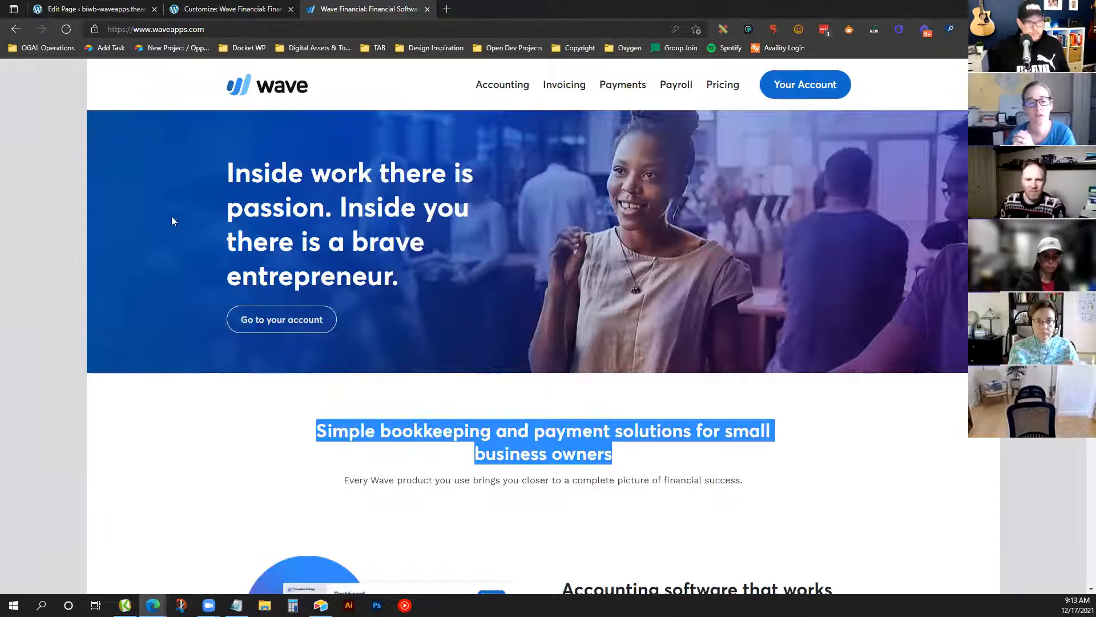
{"action": "left_click", "coordinate": [108, 8]}
{"action": "left_click", "coordinate": [547, 462]}
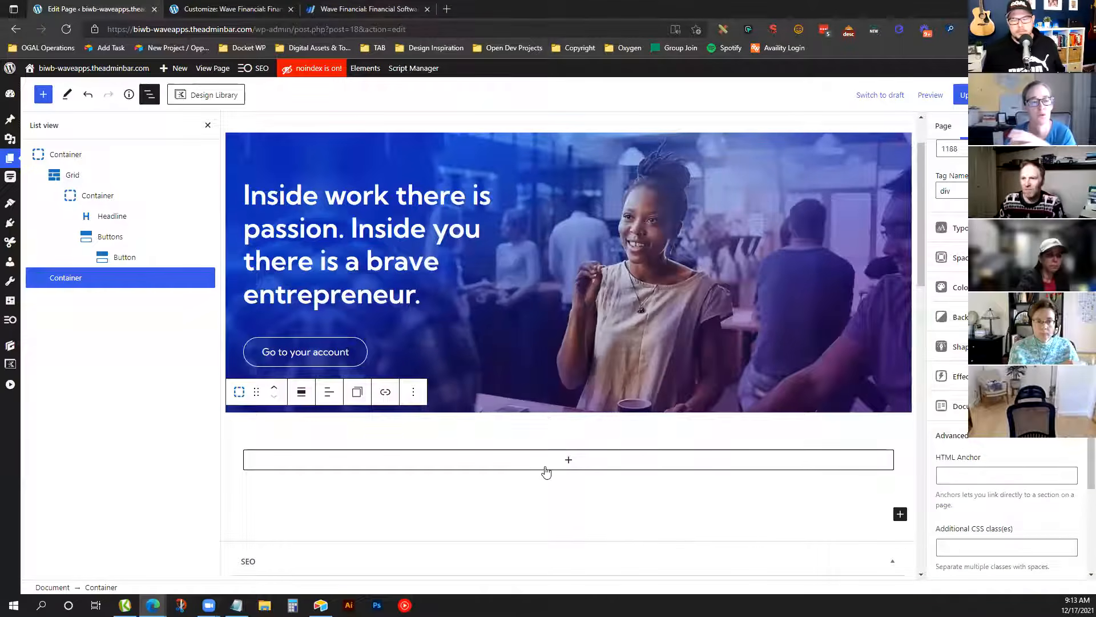
{"action": "left_click", "coordinate": [546, 467]}
{"action": "left_click", "coordinate": [633, 320]}
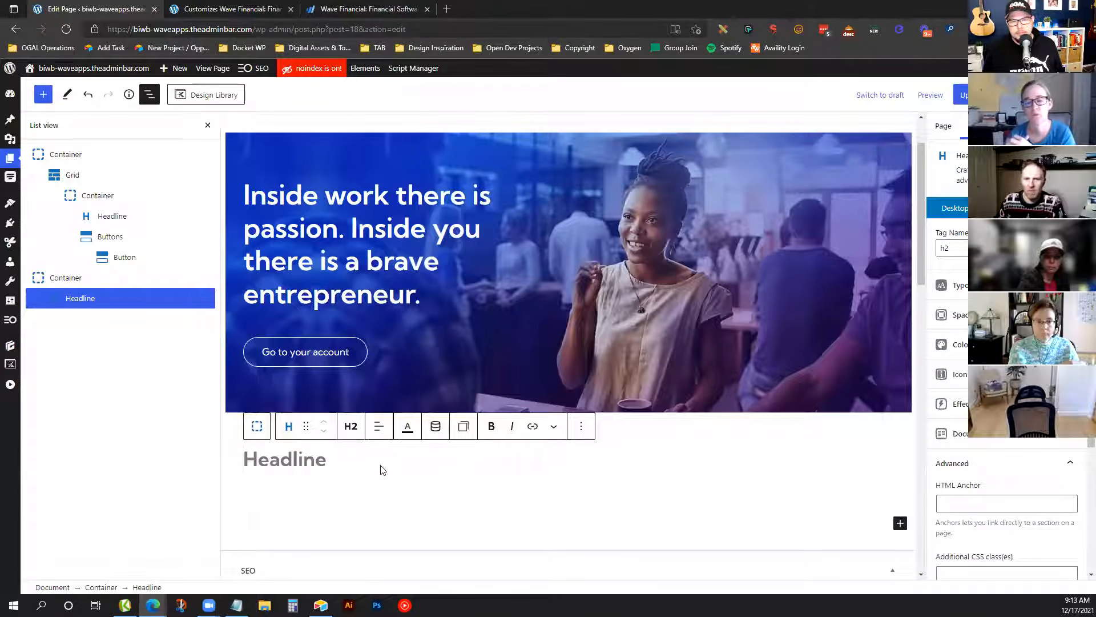
{"action": "key", "text": "ctrl+v"}
{"action": "left_click", "coordinate": [378, 402]}
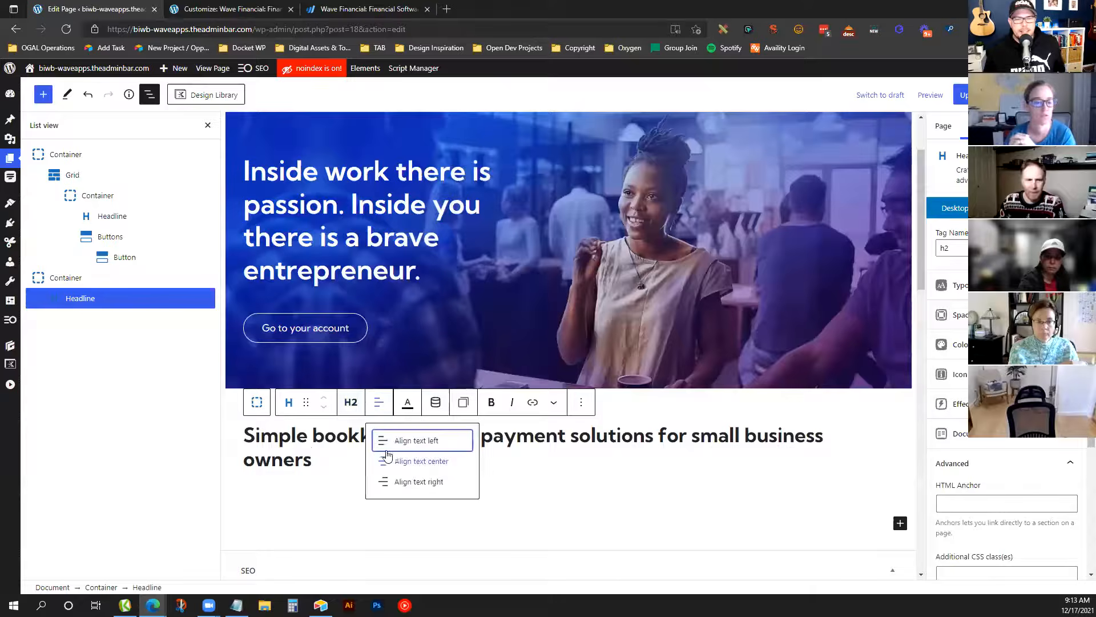
{"action": "left_click", "coordinate": [387, 459]}
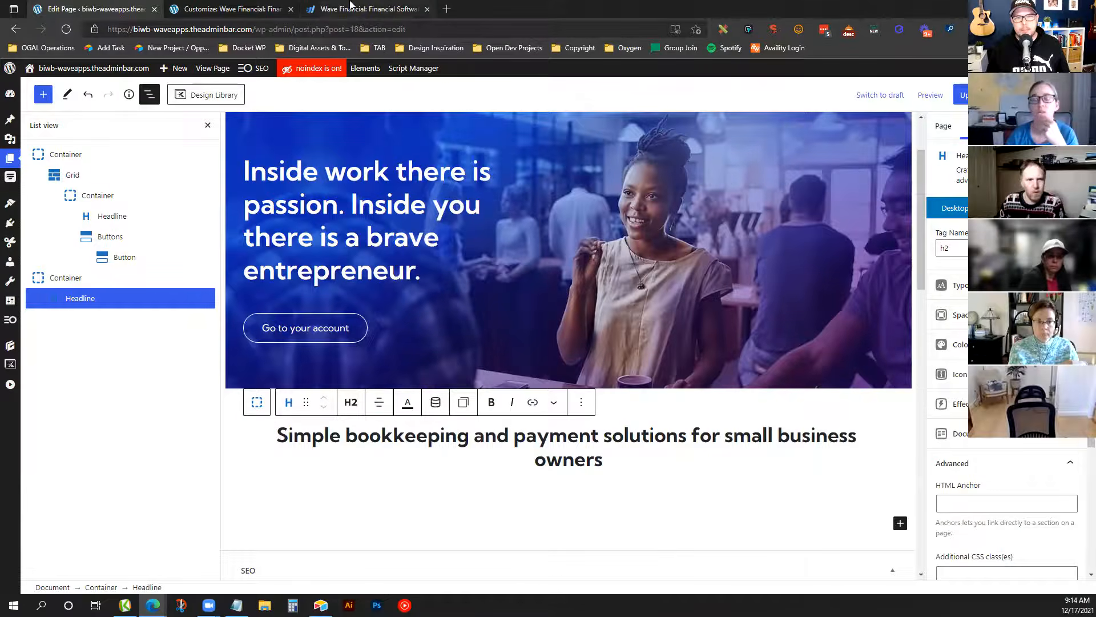
Copy Wave's intro sentence and insert a second empty Headline below the heading
{"action": "left_click", "coordinate": [323, 10]}
{"action": "left_click_drag", "start_coordinate": [758, 480], "coordinate": [272, 493]}
{"action": "key", "text": "ctrl+c"}
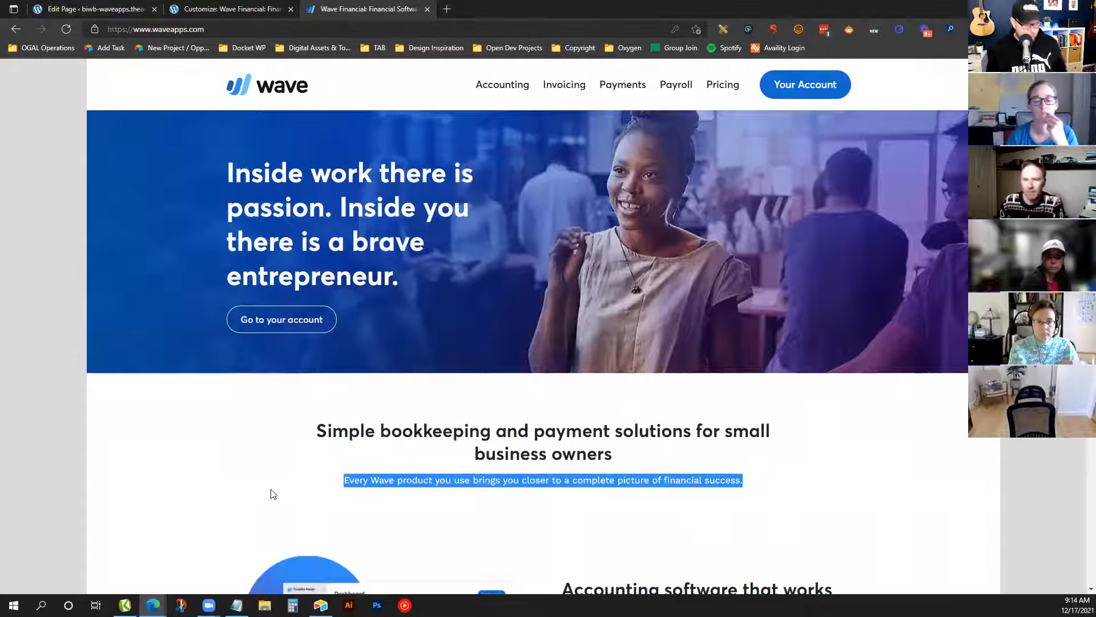
{"action": "left_click", "coordinate": [86, 9]}
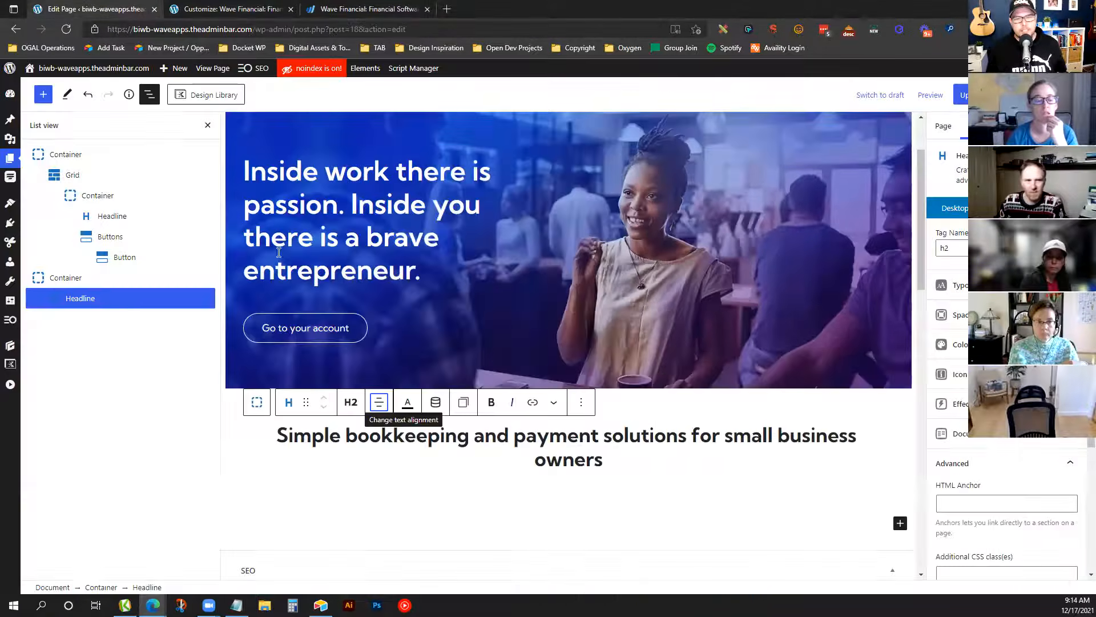
{"action": "left_click", "coordinate": [637, 505]}
{"action": "left_click", "coordinate": [582, 491]}
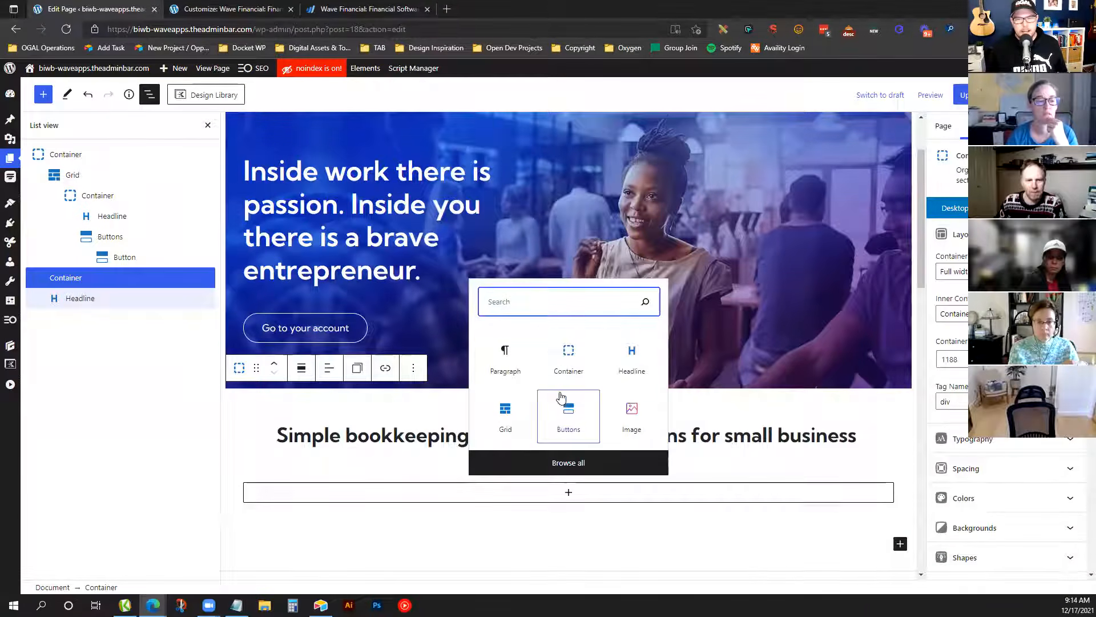
{"action": "left_click", "coordinate": [638, 366]}
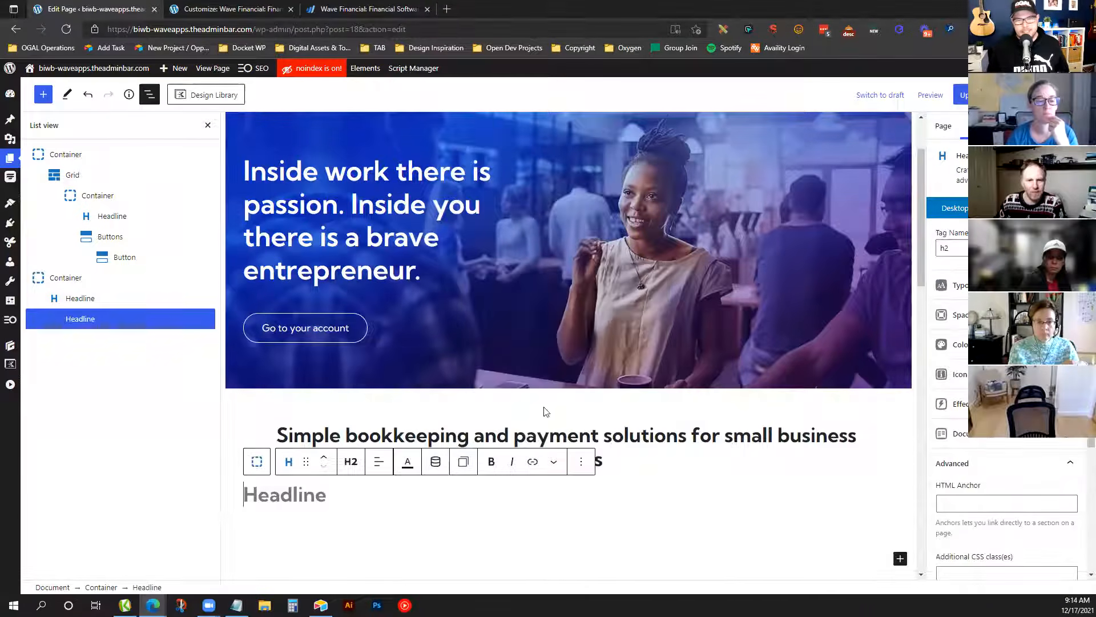
Make the second Headline a centred paragraph reading 'Every Wave product you use… complete picture of financial success.'
{"action": "left_click", "coordinate": [351, 460]}
{"action": "left_click", "coordinate": [370, 405]}
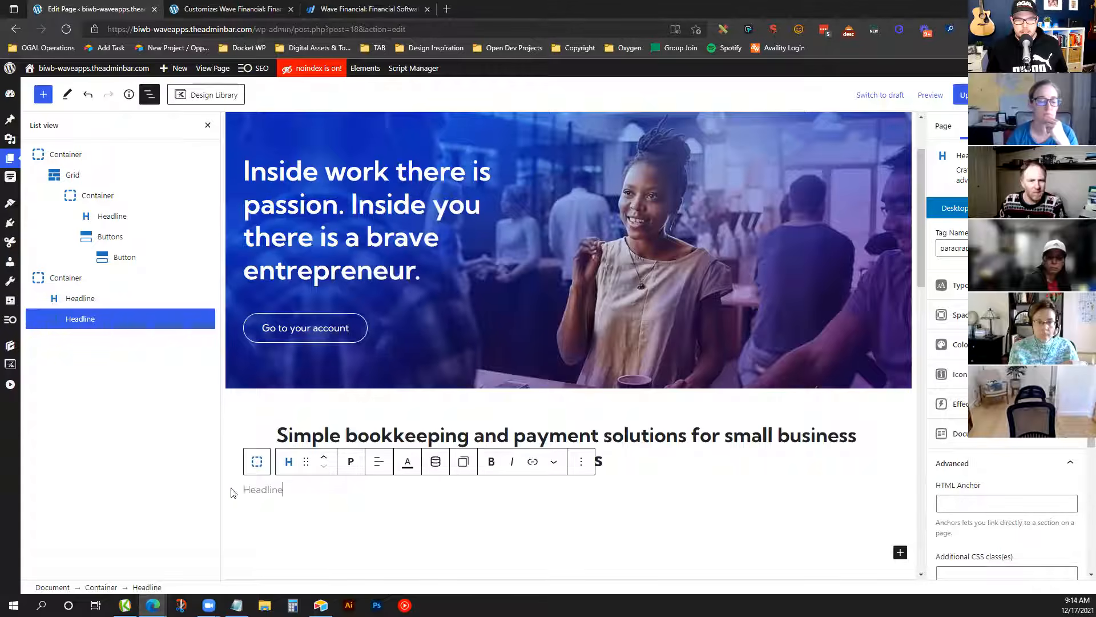
{"action": "key", "text": "ctrl+v"}
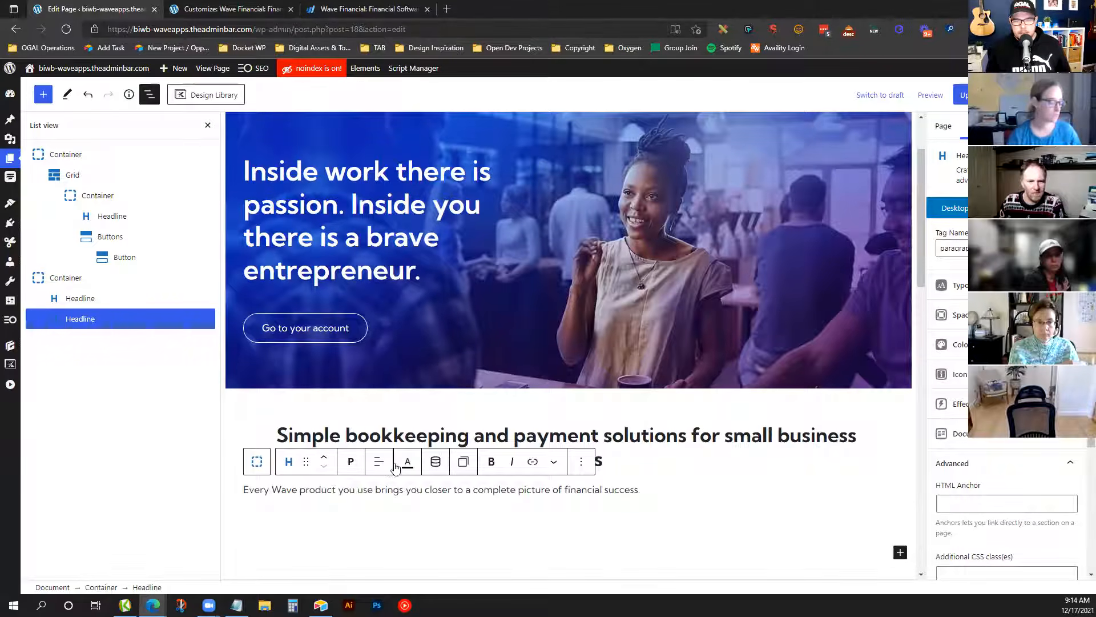
{"action": "left_click", "coordinate": [382, 466]}
{"action": "left_click", "coordinate": [382, 466]}
{"action": "left_click", "coordinate": [404, 520]}
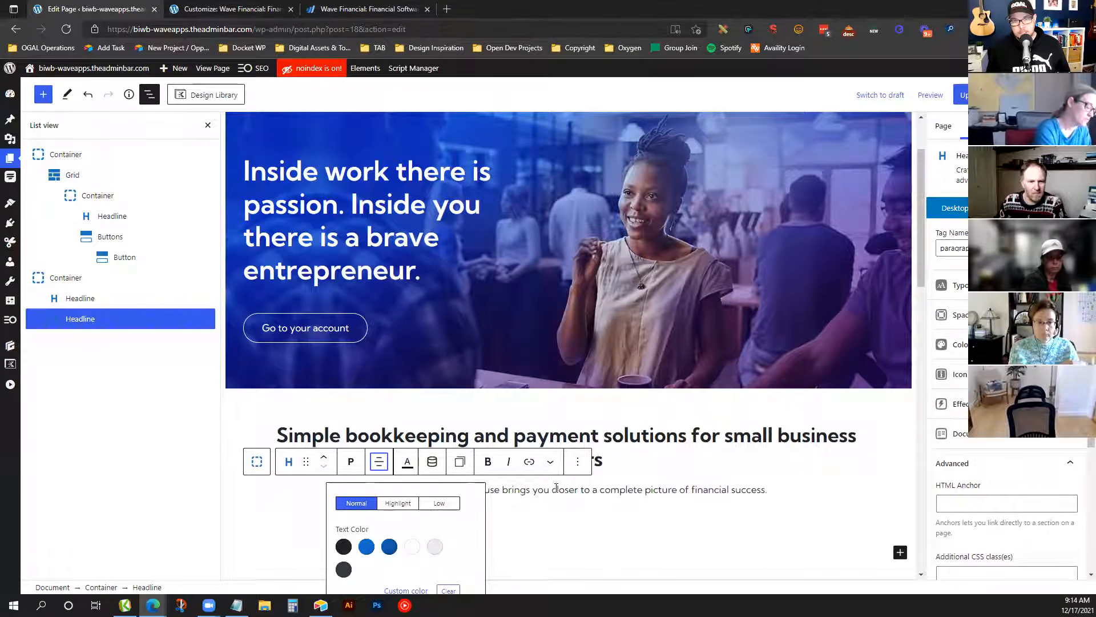
{"action": "left_click", "coordinate": [553, 498]}
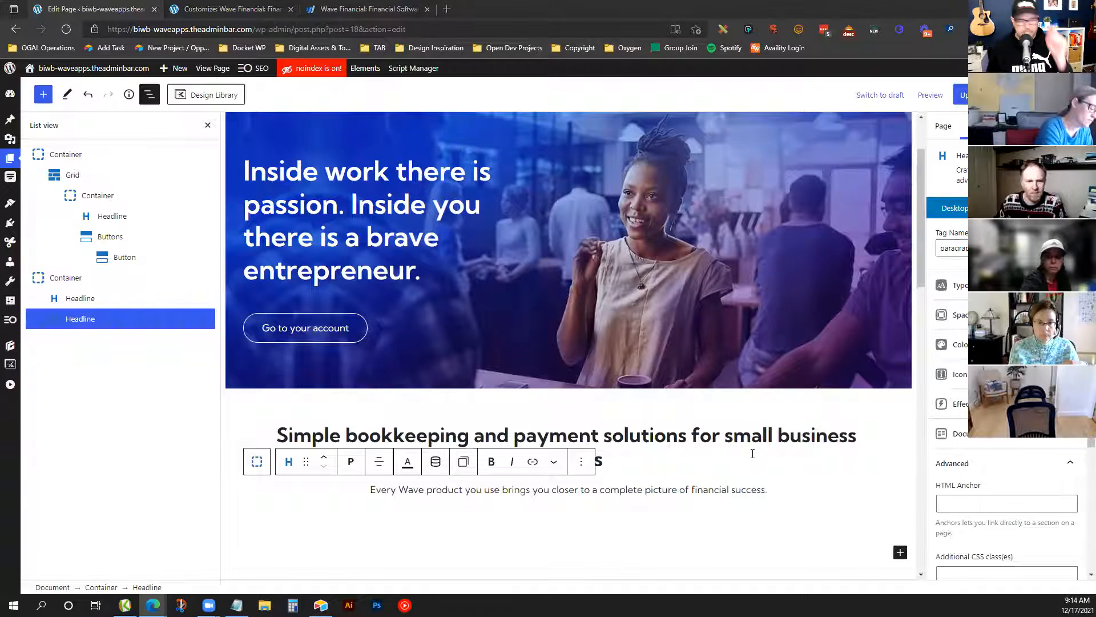
{"action": "left_click", "coordinate": [303, 7]}
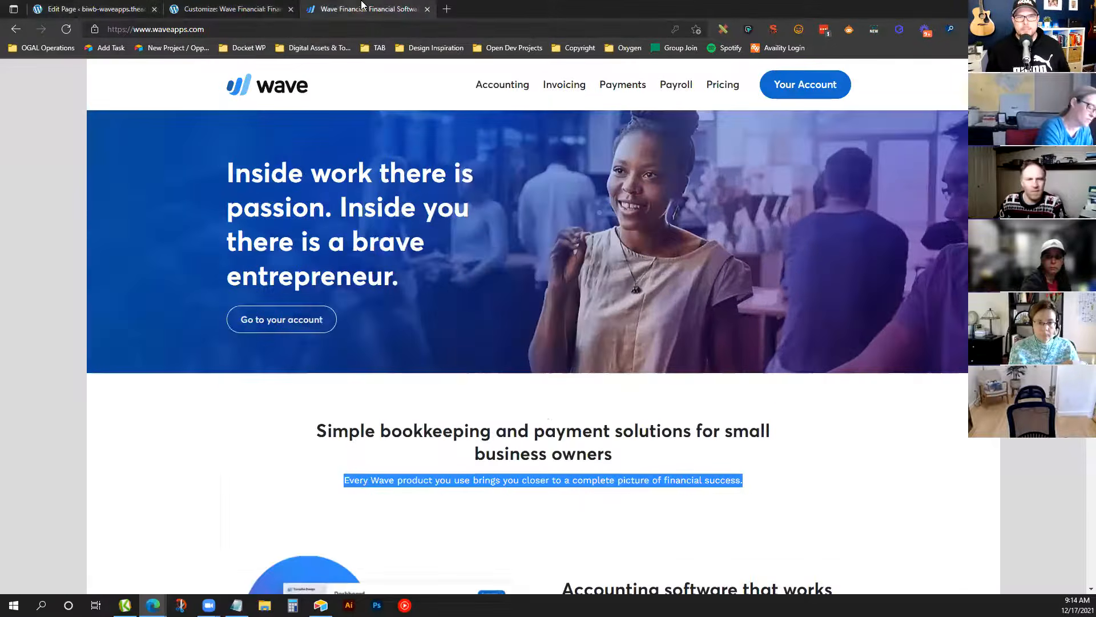
{"action": "left_click", "coordinate": [720, 479]}
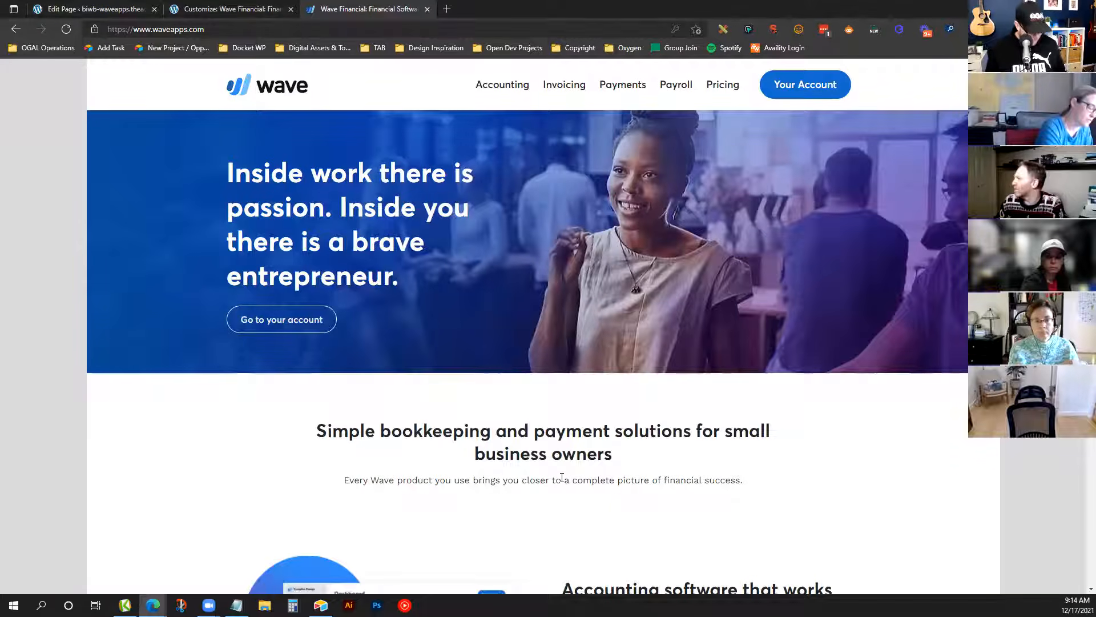
{"action": "key", "text": "ctrl+shift+s"}
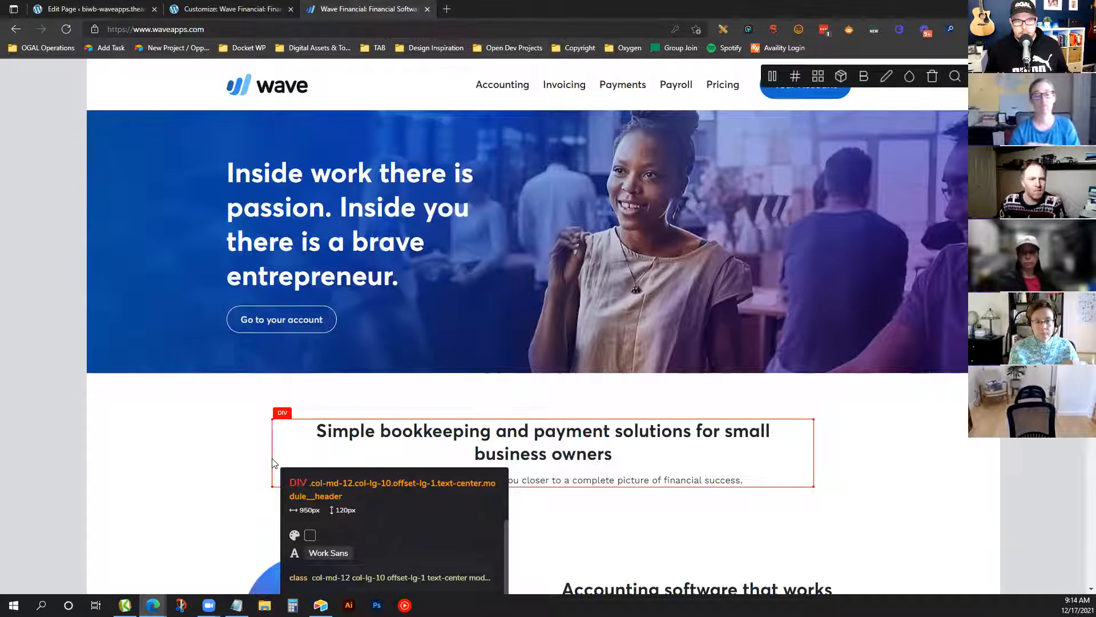
{"action": "key", "text": "Escape"}
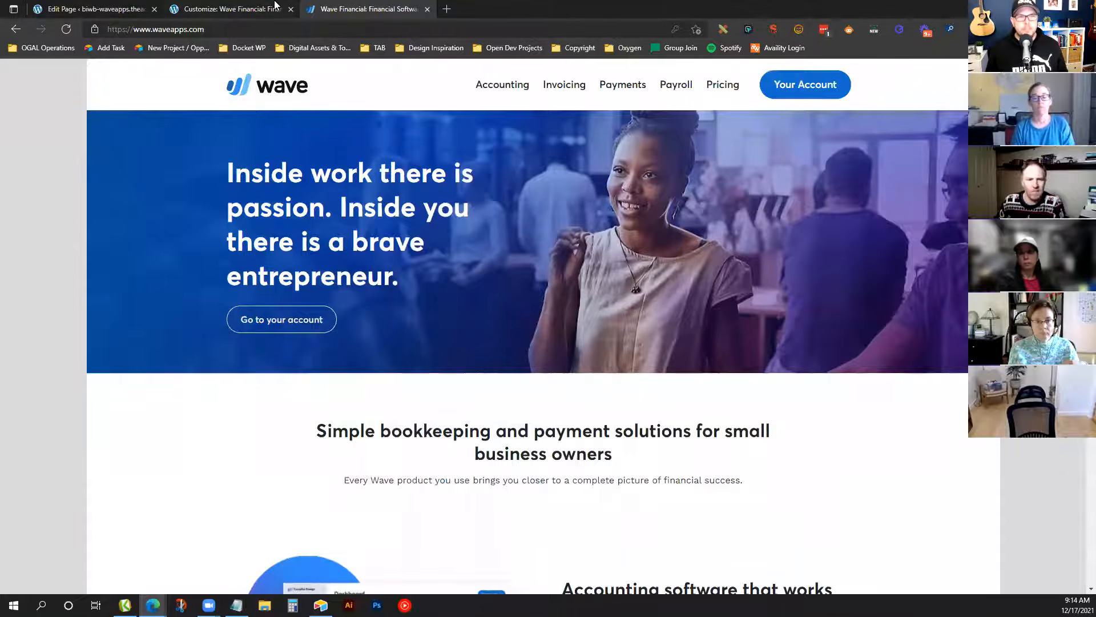
{"action": "left_click", "coordinate": [108, 5]}
Set the bookkeeping container's width to 950 and its tag to section
{"action": "left_click", "coordinate": [234, 409]}
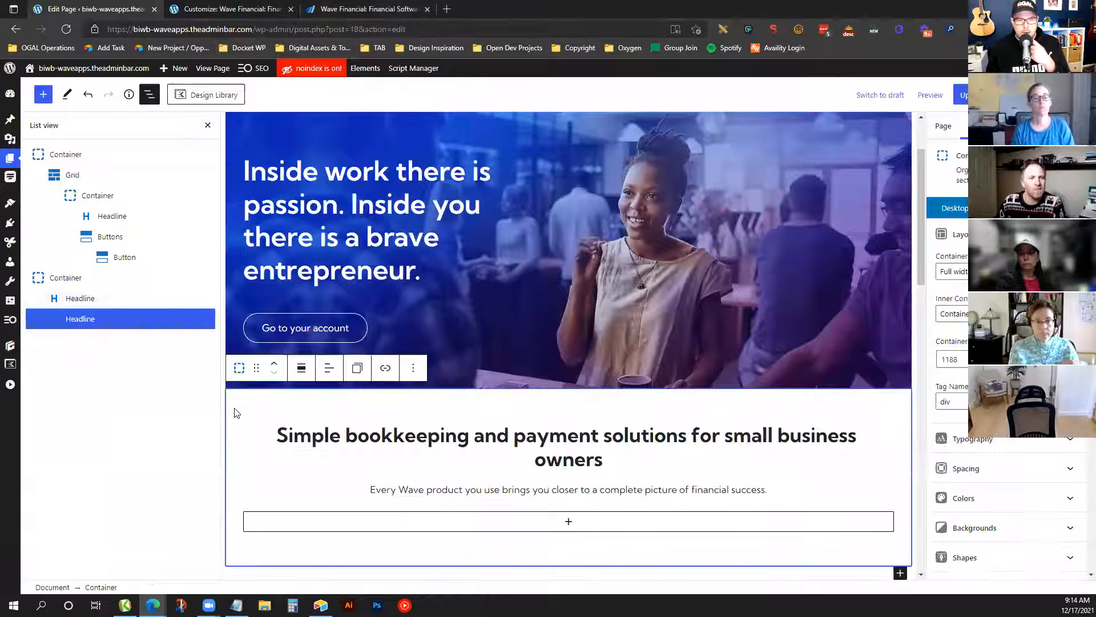
{"action": "double_click", "coordinate": [963, 357]}
{"action": "type", "text": "950"}
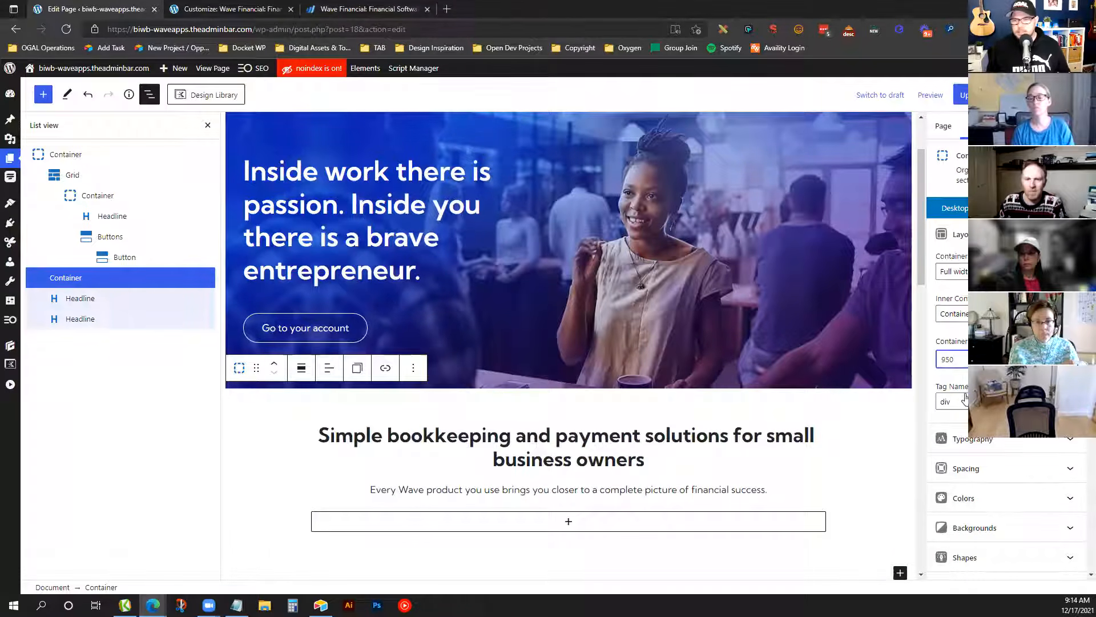
{"action": "left_click", "coordinate": [965, 400]}
{"action": "left_click", "coordinate": [963, 427]}
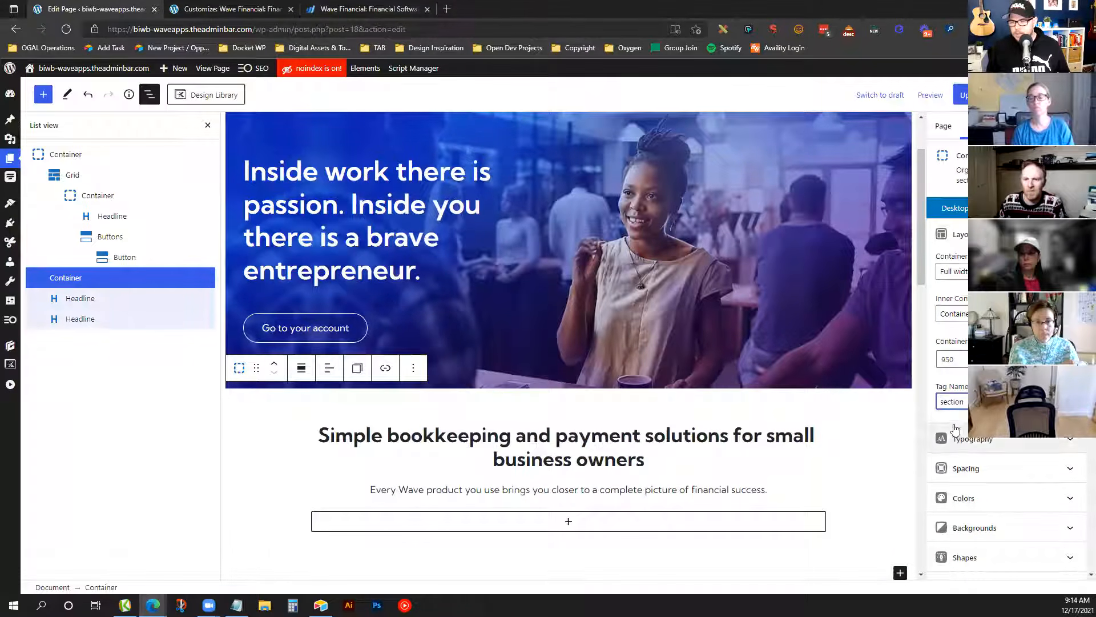
Change the hero container's HTML tag to section as well
{"action": "left_click", "coordinate": [884, 385]}
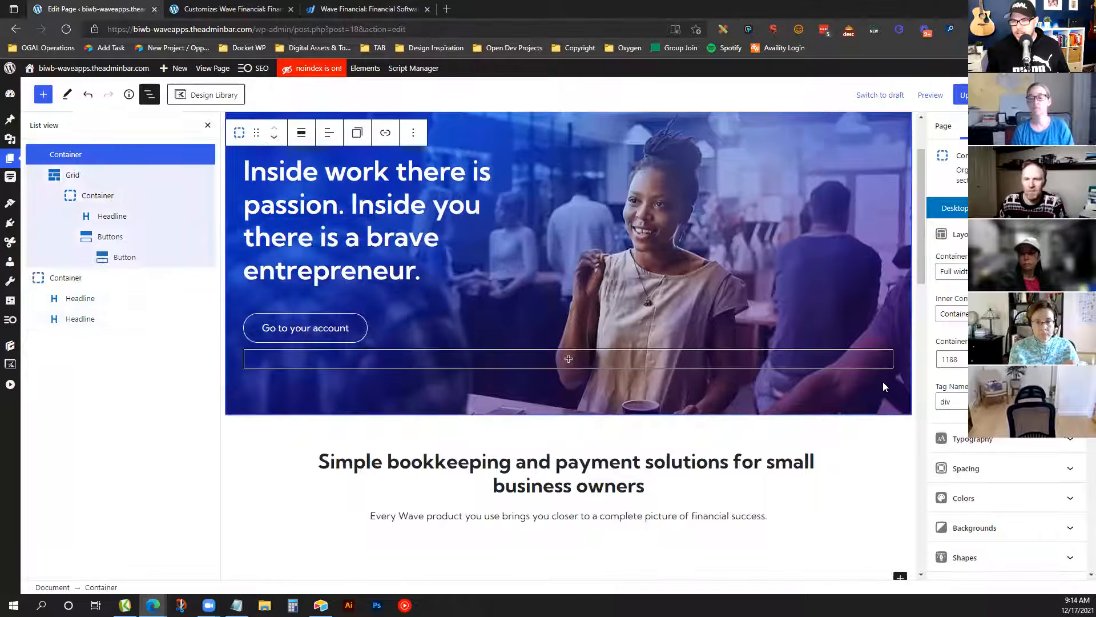
{"action": "left_click", "coordinate": [964, 403]}
{"action": "left_click", "coordinate": [964, 428]}
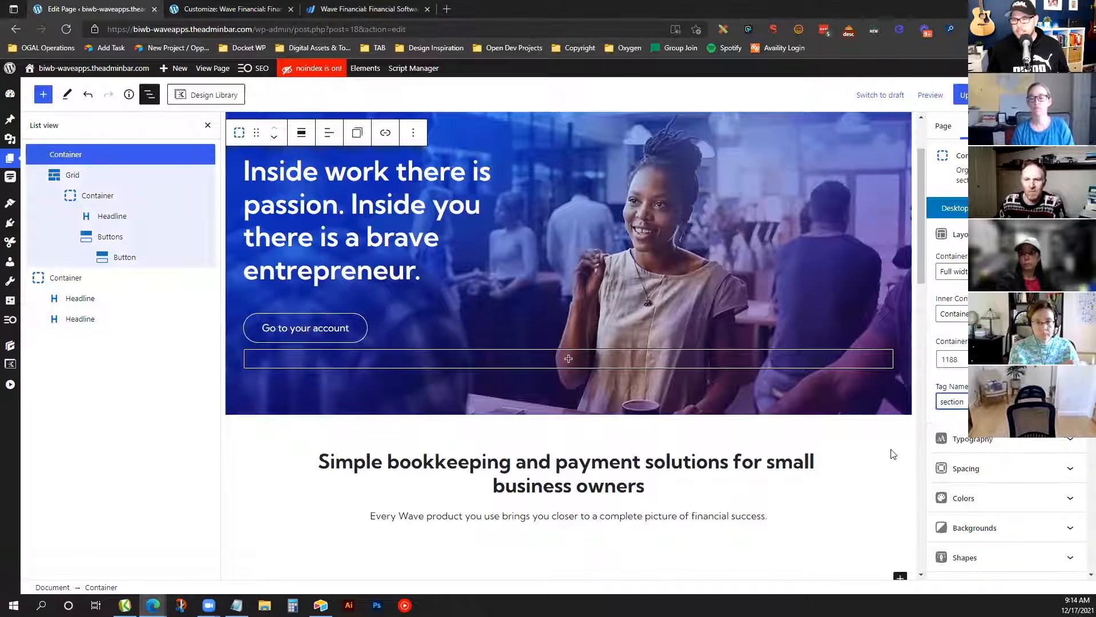
{"action": "left_click", "coordinate": [889, 440]}
{"action": "scroll", "coordinate": [869, 374], "scroll_direction": "down", "scroll_amount": 3}
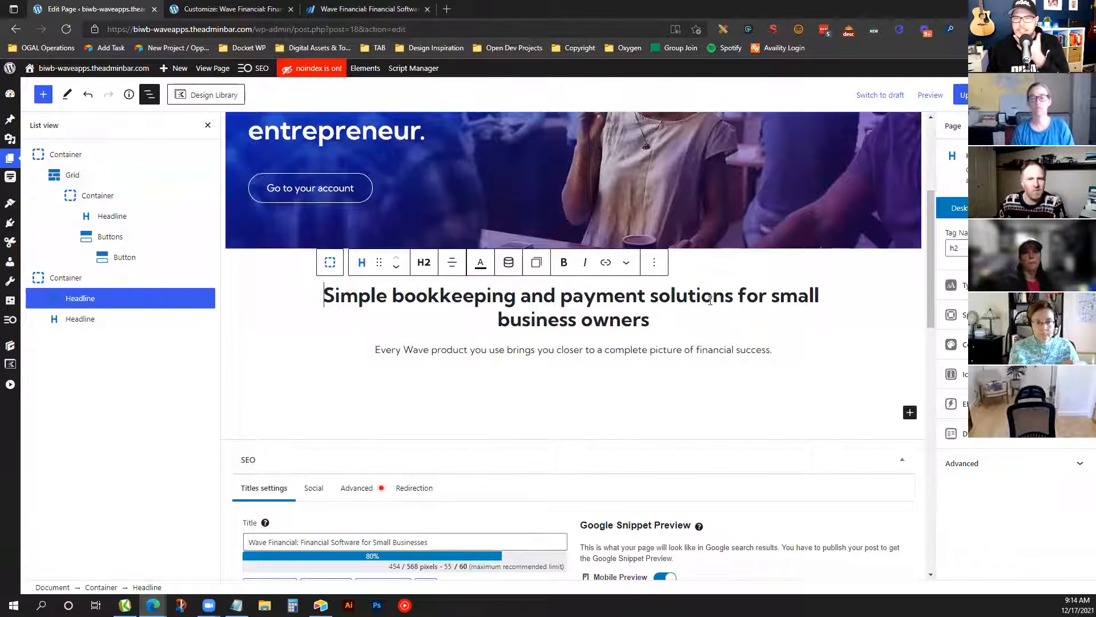
{"action": "left_click", "coordinate": [895, 306]}
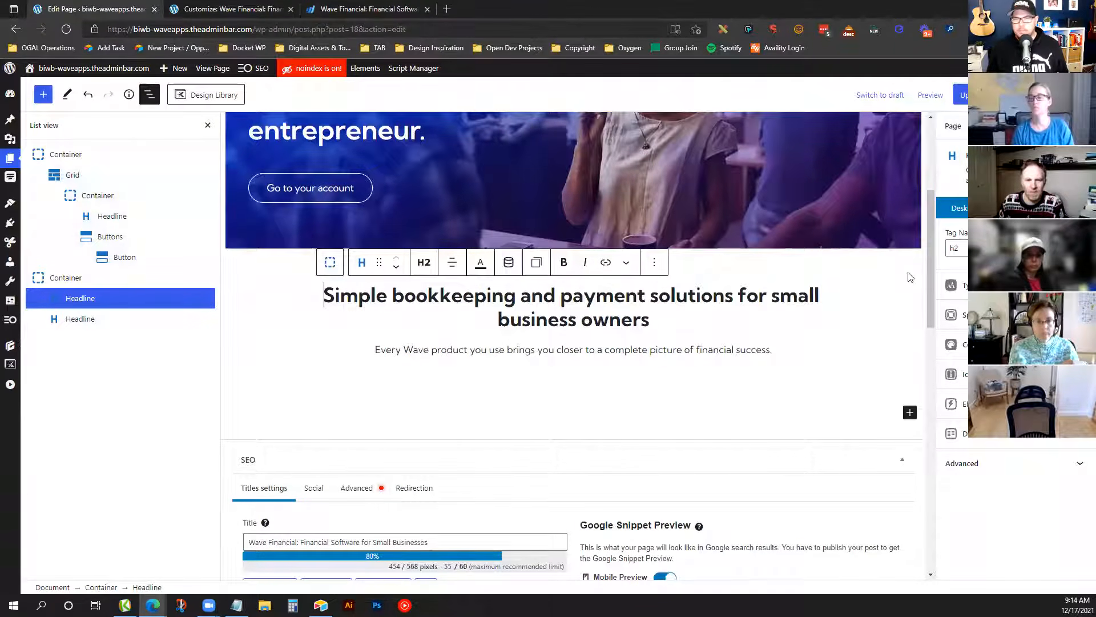
{"action": "left_click", "coordinate": [330, 263]}
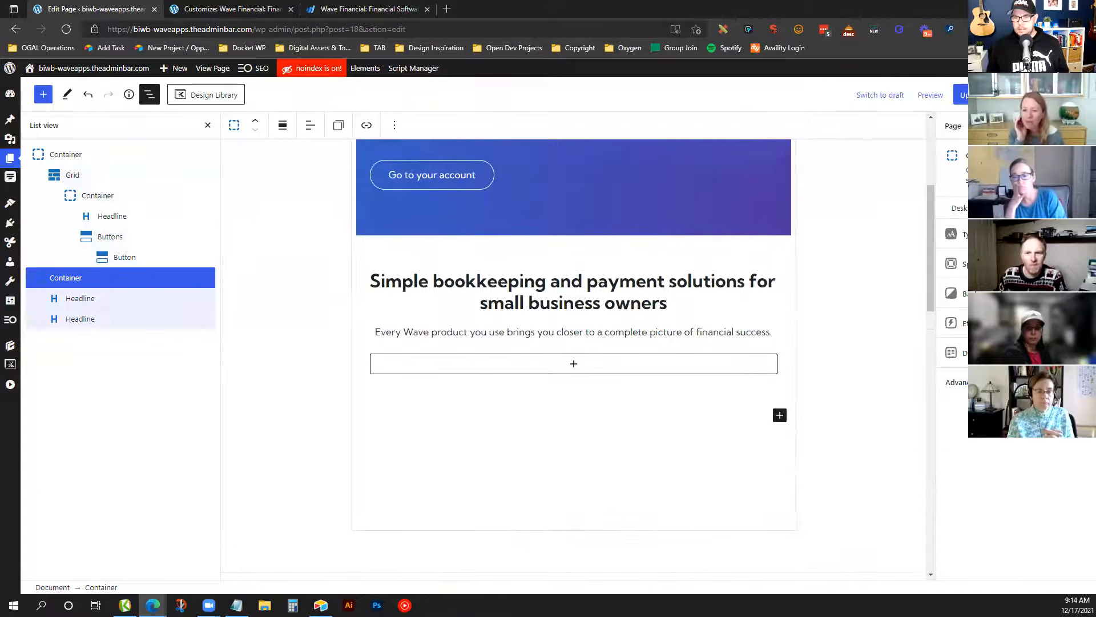
Check the new section at mobile width, return to desktop, and open the Wave reference tab
{"action": "left_click", "coordinate": [1066, 208]}
{"action": "scroll", "coordinate": [624, 269], "scroll_direction": "down", "scroll_amount": 2}
{"action": "scroll", "coordinate": [625, 271], "scroll_direction": "up", "scroll_amount": 2}
{"action": "scroll", "coordinate": [628, 275], "scroll_direction": "down", "scroll_amount": 2}
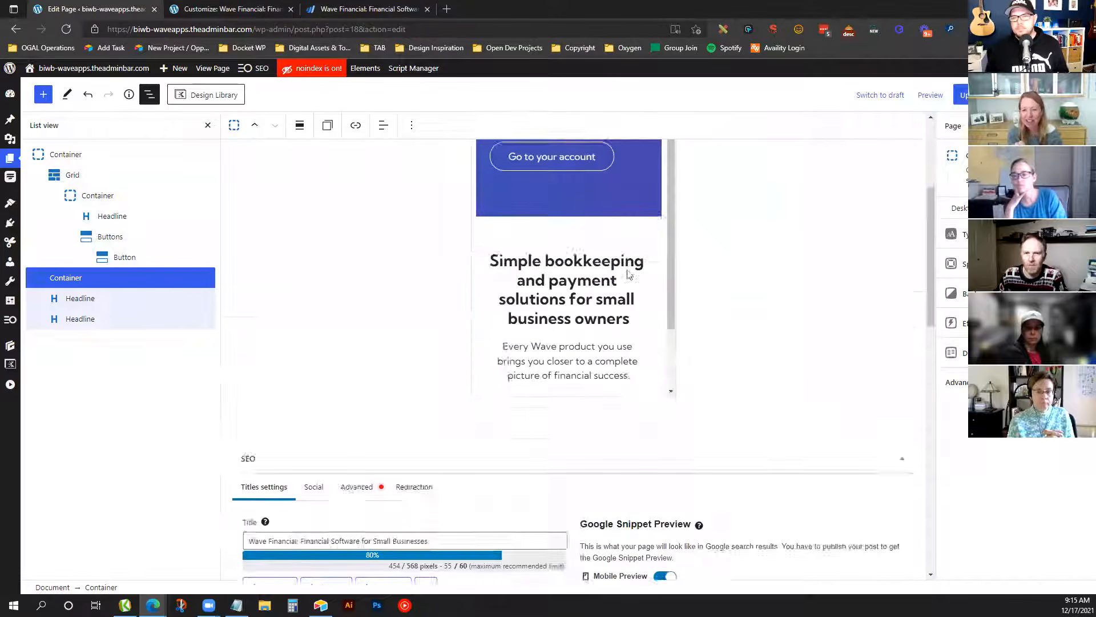
{"action": "scroll", "coordinate": [630, 275], "scroll_direction": "up", "scroll_amount": 5}
{"action": "left_click", "coordinate": [970, 208]}
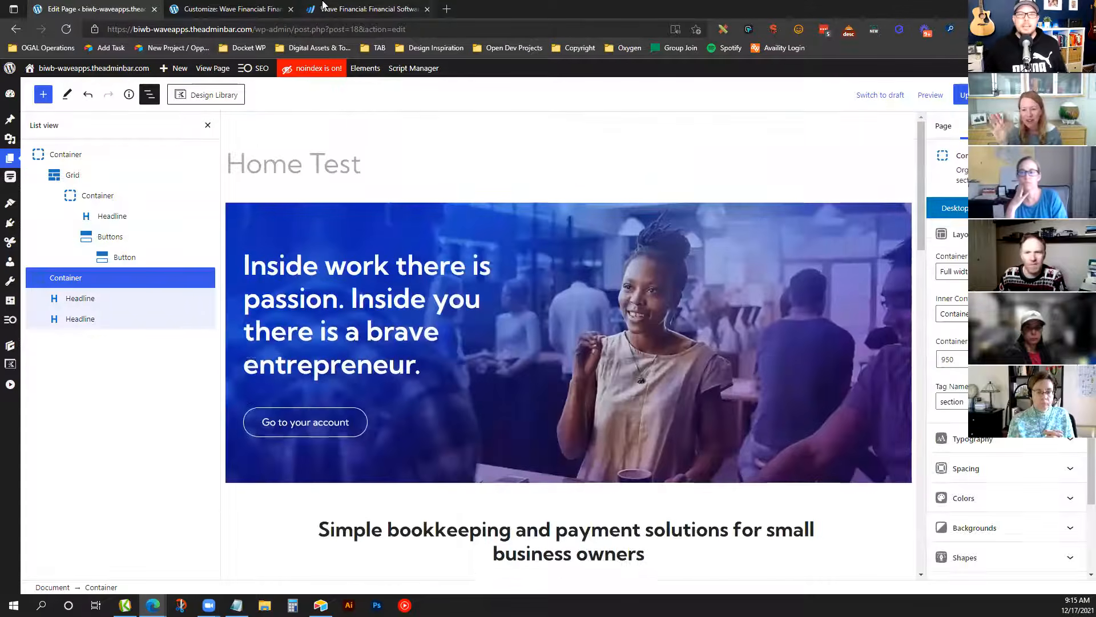
{"action": "left_click", "coordinate": [279, 6]}
{"action": "left_click", "coordinate": [353, 6]}
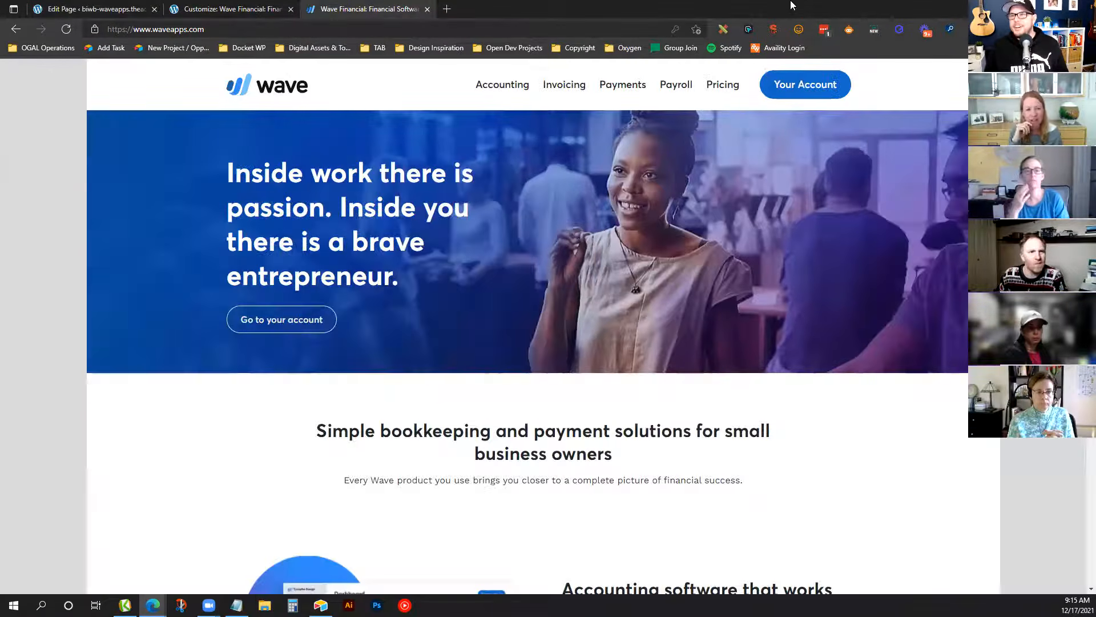
Browse the Wave page's image assets with the page inspection extension
{"action": "left_click", "coordinate": [750, 30]}
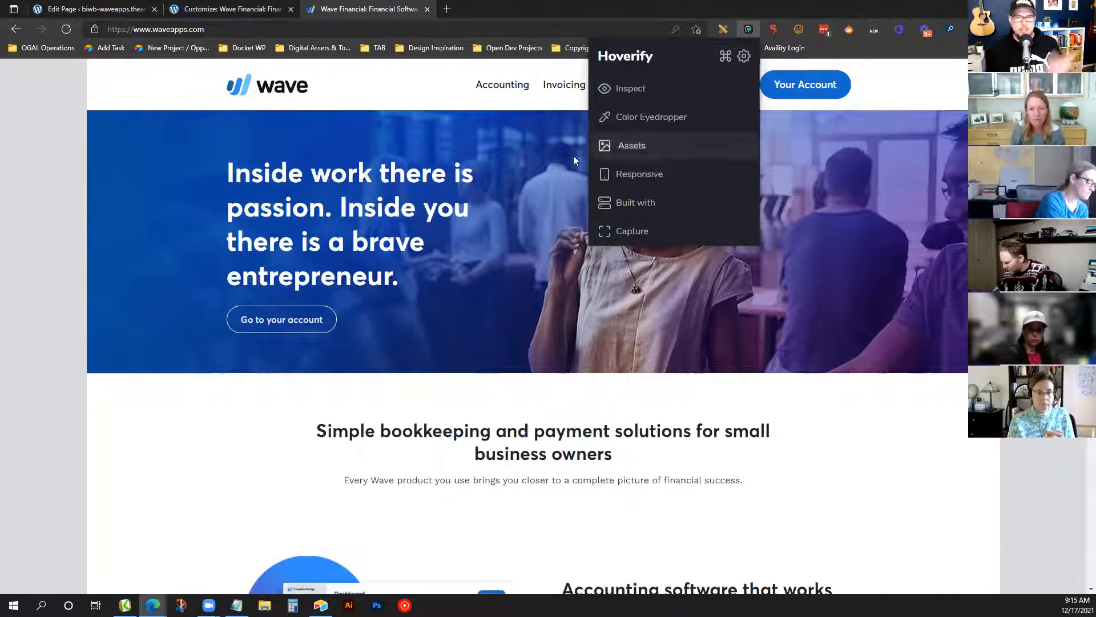
{"action": "left_click", "coordinate": [678, 147]}
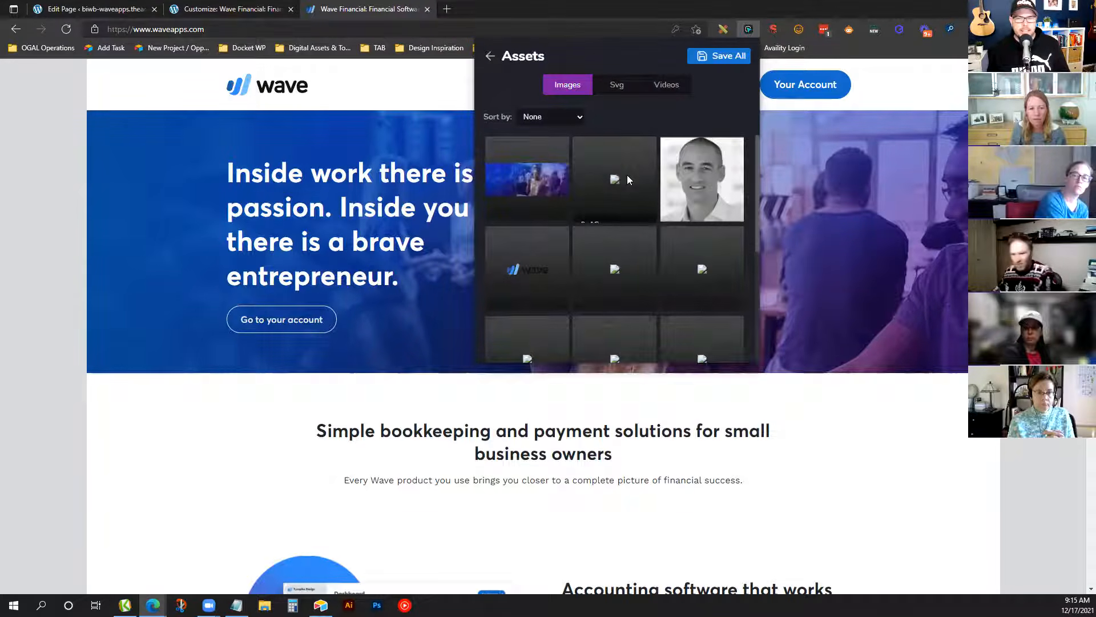
{"action": "left_click", "coordinate": [748, 29]}
{"action": "left_click", "coordinate": [749, 29]}
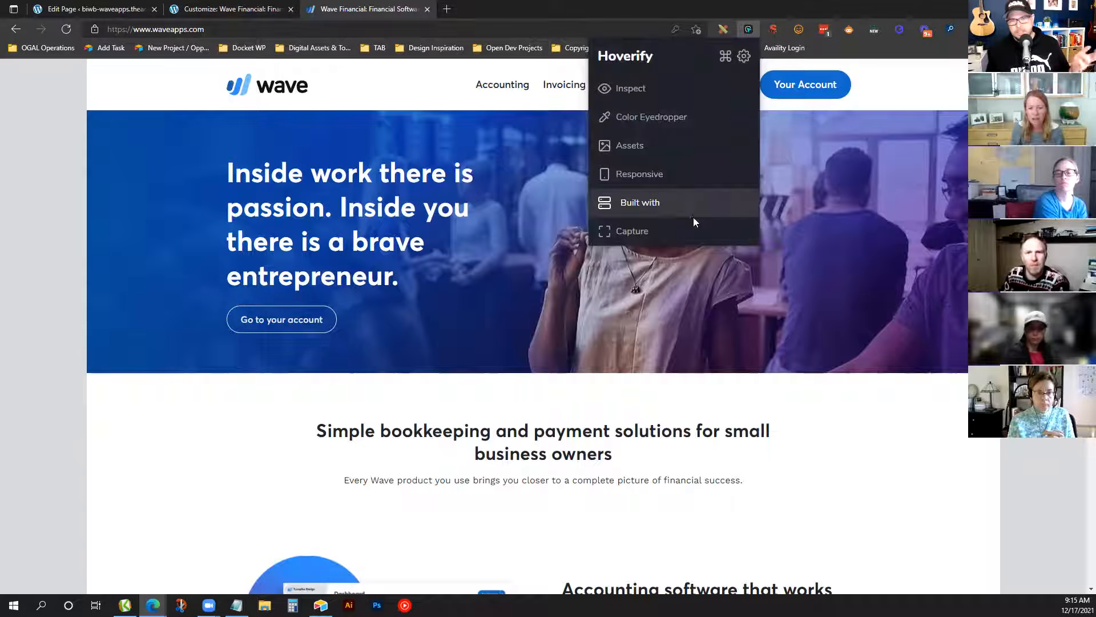
{"action": "left_click", "coordinate": [726, 269]}
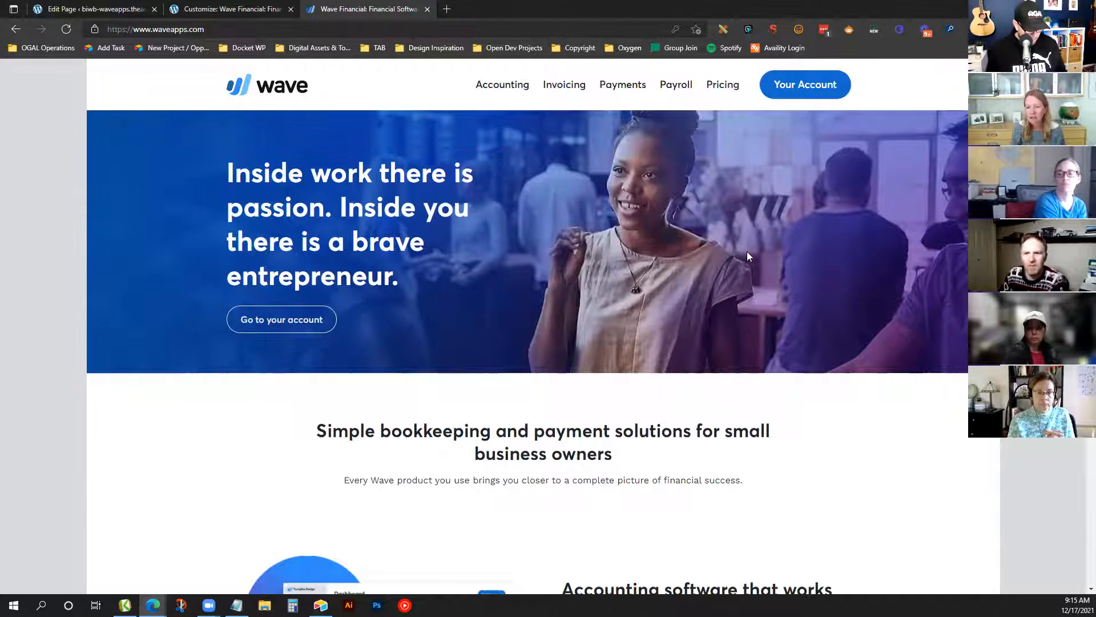
Inspect Wave's header block and sample colours from the reference page
{"action": "key", "text": "alt+shift+1"}
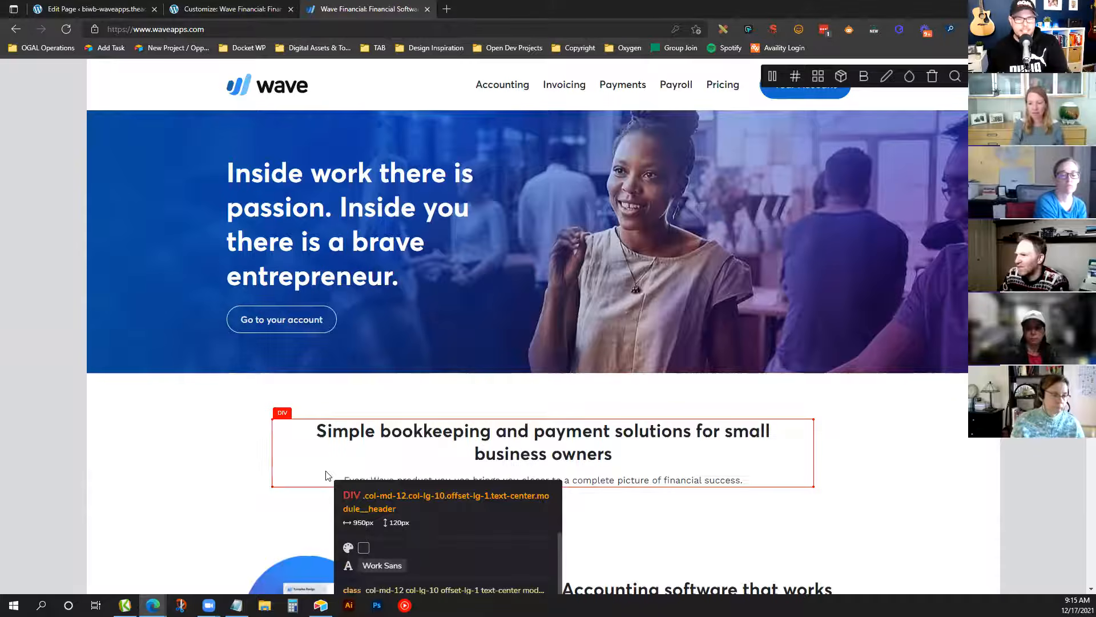
{"action": "left_click", "coordinate": [330, 478]}
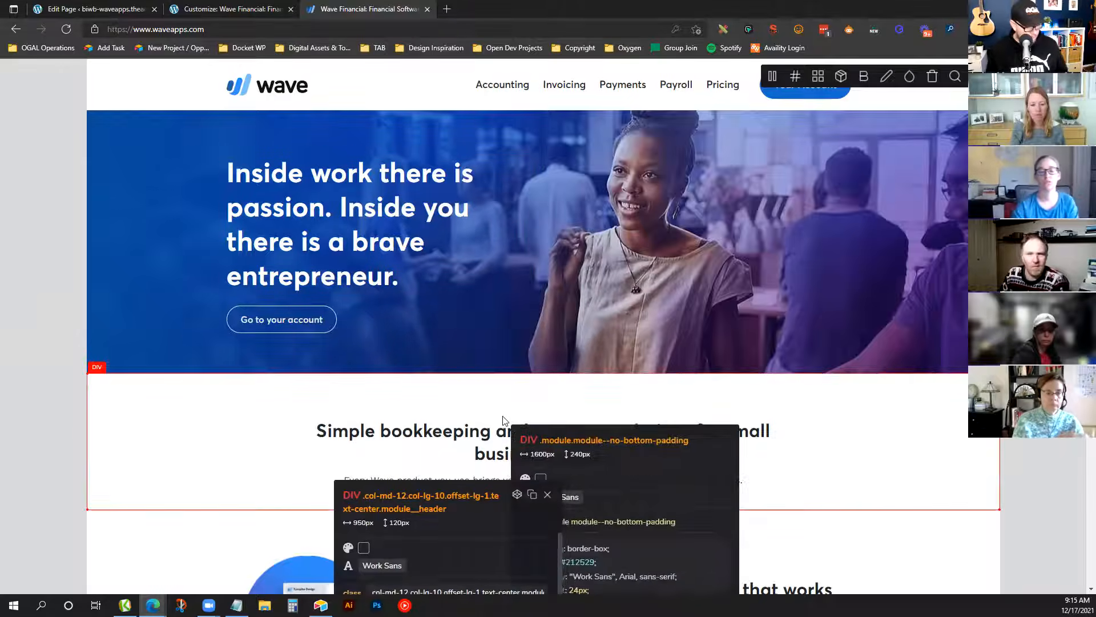
{"action": "key", "text": "Escape"}
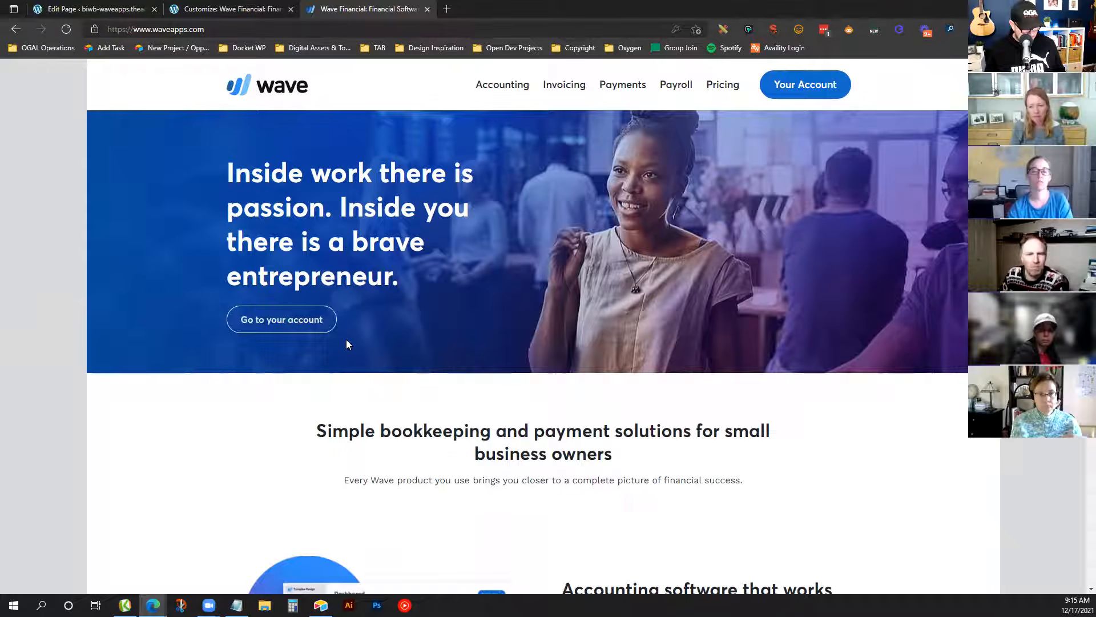
{"action": "key", "text": "alt+c"}
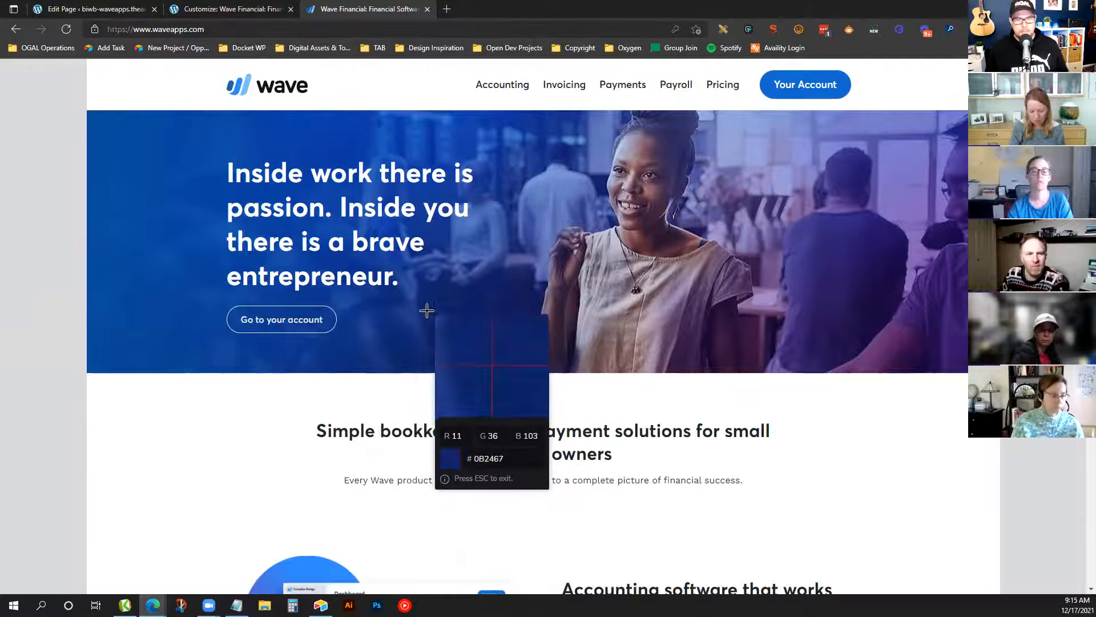
{"action": "scroll", "coordinate": [427, 310], "scroll_direction": "down", "scroll_amount": 5}
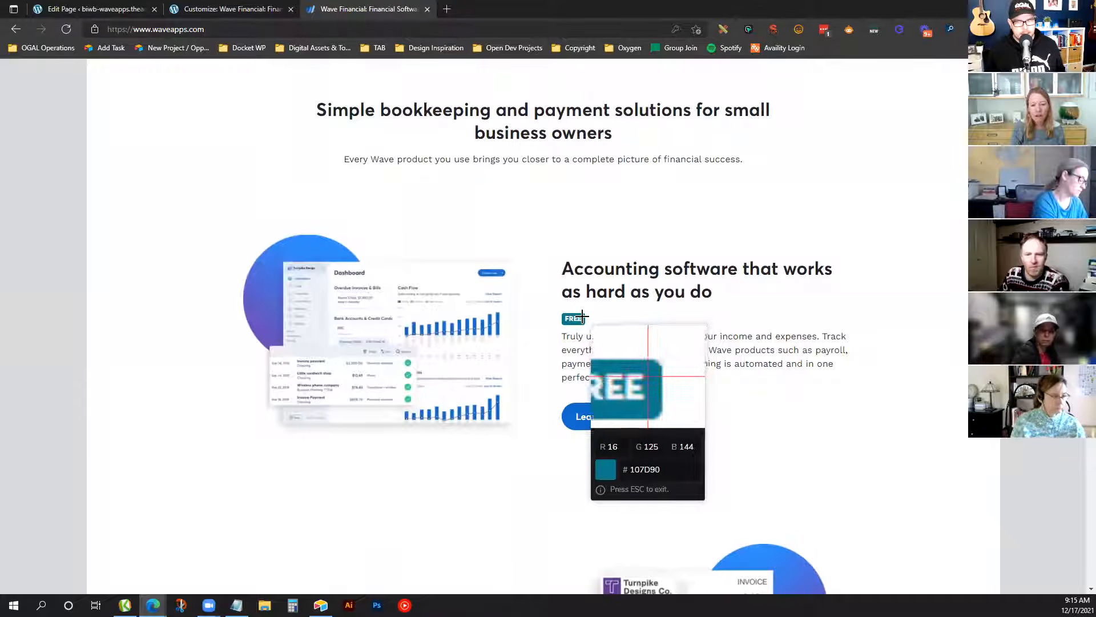
{"action": "key", "text": "Escape"}
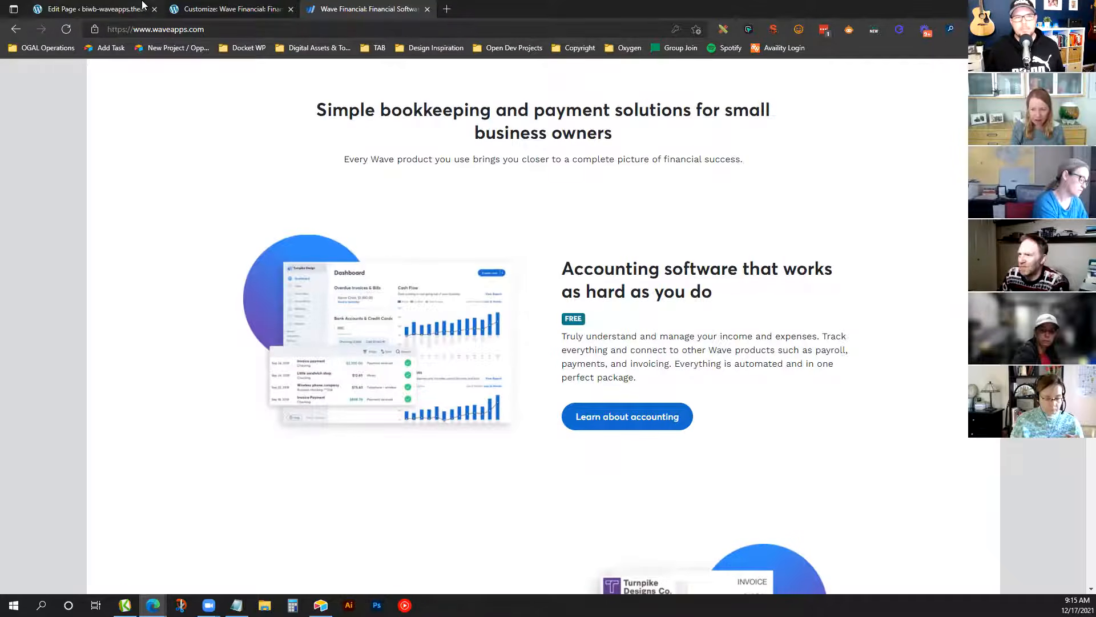
Scroll through Wave's accounting, invoices, payments and payroll sections, ending at accounting
{"action": "left_click", "coordinate": [142, 4]}
{"action": "scroll", "coordinate": [589, 239], "scroll_direction": "down", "scroll_amount": 2}
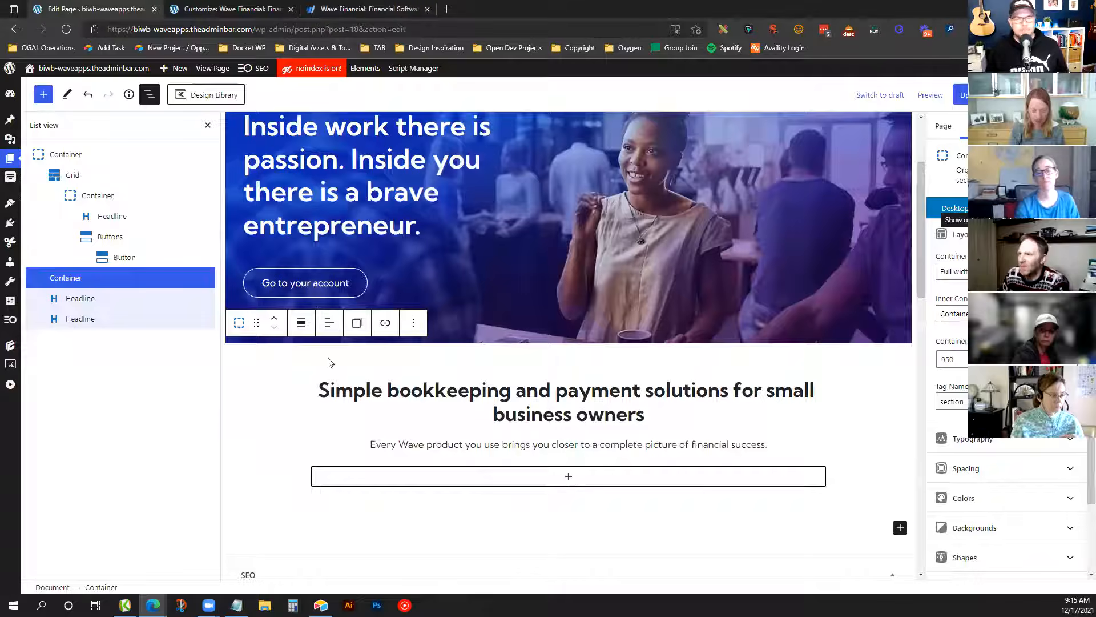
{"action": "left_click", "coordinate": [377, 4]}
{"action": "scroll", "coordinate": [507, 284], "scroll_direction": "down", "scroll_amount": 5}
{"action": "scroll", "coordinate": [506, 284], "scroll_direction": "up", "scroll_amount": 7}
{"action": "scroll", "coordinate": [513, 274], "scroll_direction": "down", "scroll_amount": 5}
{"action": "scroll", "coordinate": [537, 234], "scroll_direction": "up", "scroll_amount": 3}
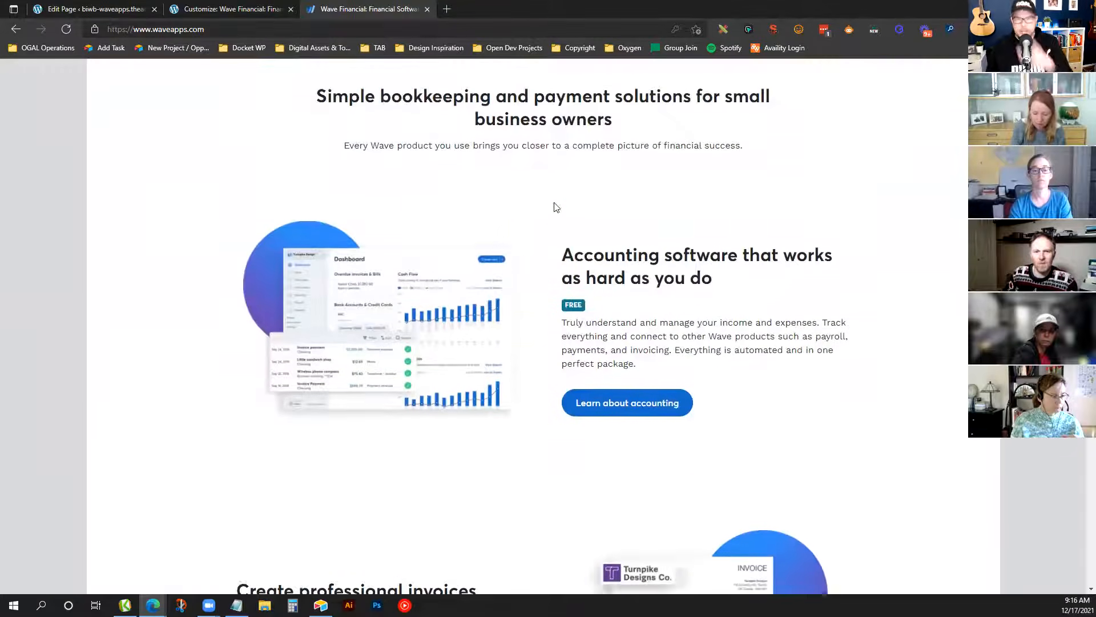
{"action": "scroll", "coordinate": [329, 230], "scroll_direction": "down", "scroll_amount": 1}
{"action": "scroll", "coordinate": [620, 293], "scroll_direction": "down", "scroll_amount": 3}
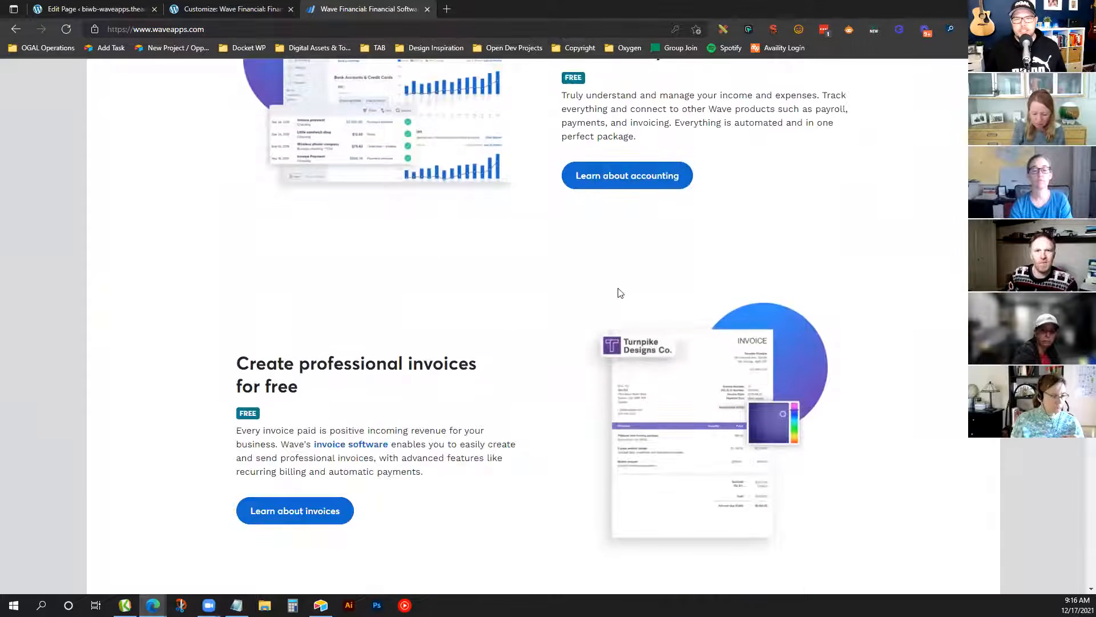
{"action": "scroll", "coordinate": [528, 254], "scroll_direction": "up", "scroll_amount": 3}
{"action": "scroll", "coordinate": [771, 262], "scroll_direction": "down", "scroll_amount": 3}
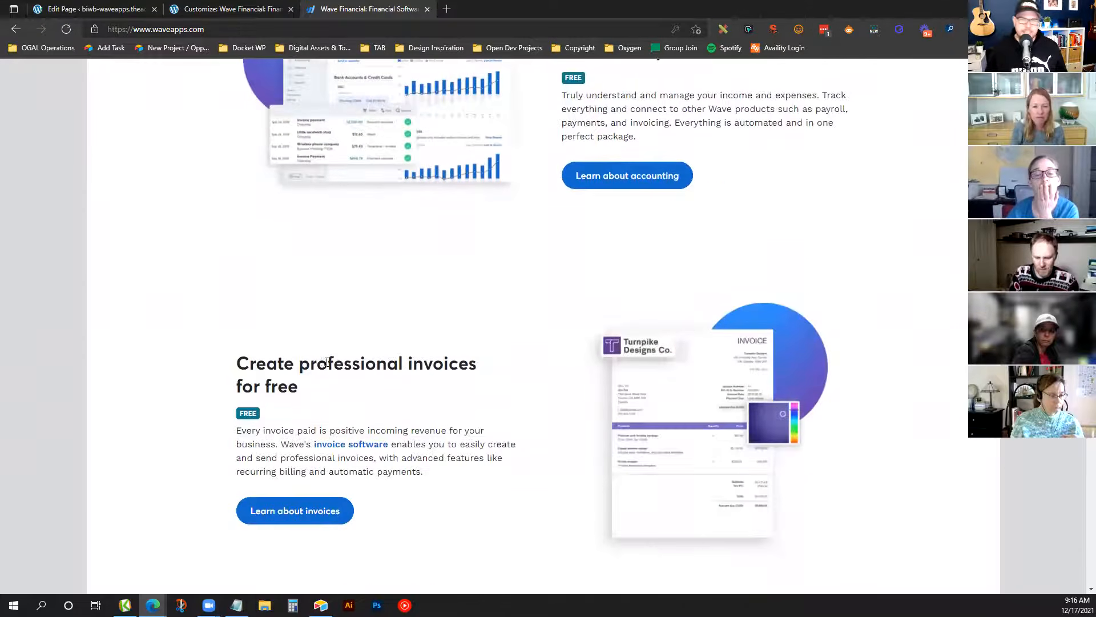
{"action": "scroll", "coordinate": [883, 394], "scroll_direction": "down", "scroll_amount": 9}
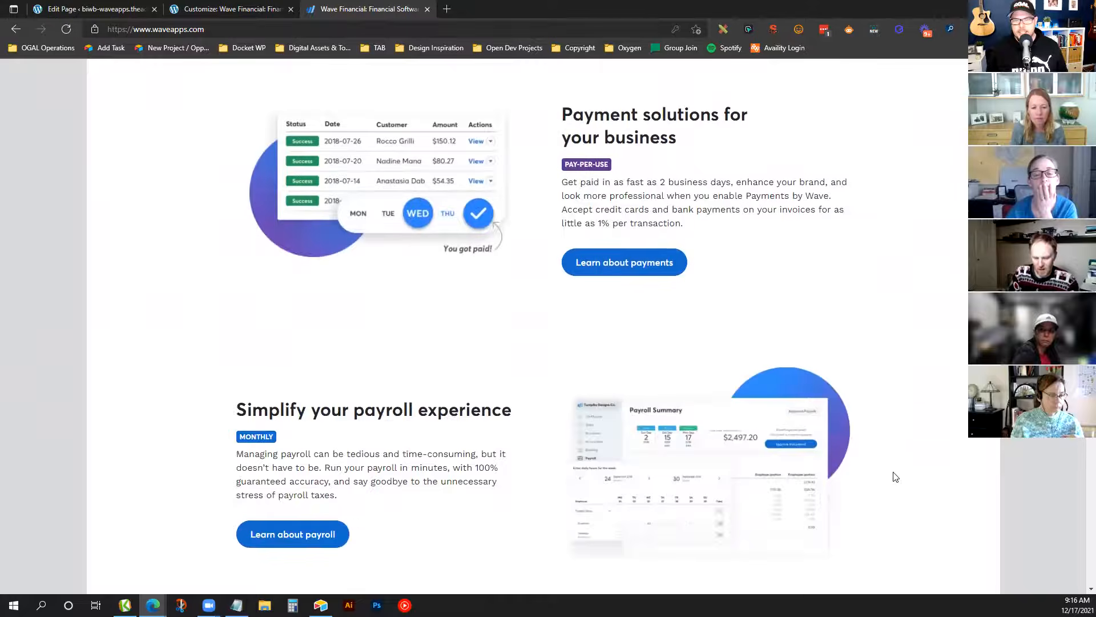
{"action": "scroll", "coordinate": [879, 458], "scroll_direction": "down", "scroll_amount": 2}
{"action": "scroll", "coordinate": [878, 427], "scroll_direction": "up", "scroll_amount": 2}
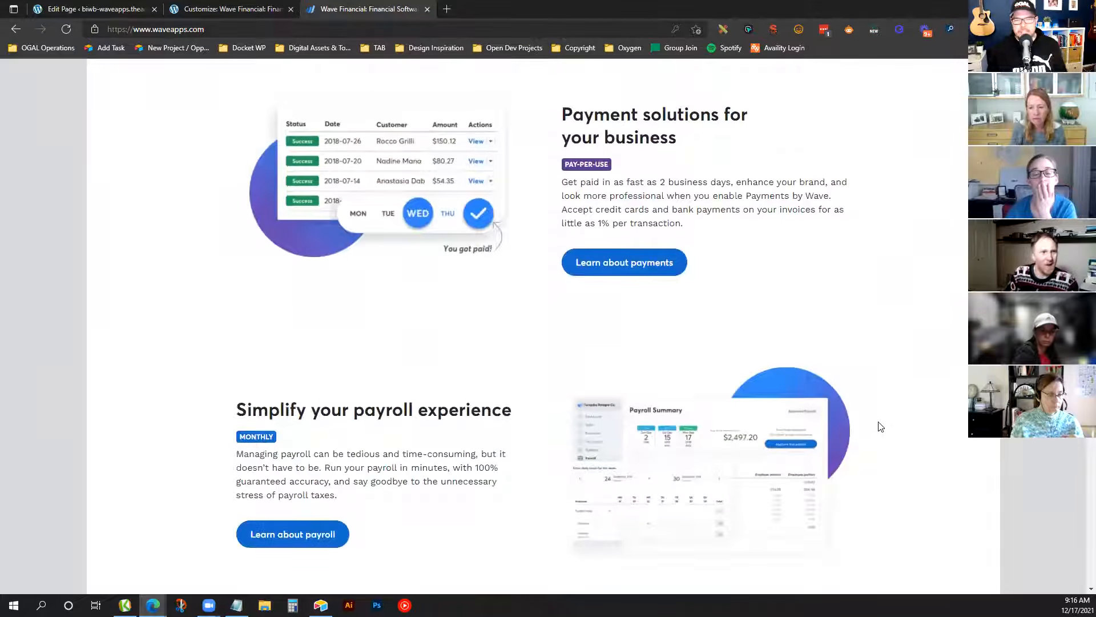
{"action": "scroll", "coordinate": [742, 286], "scroll_direction": "up", "scroll_amount": 1}
{"action": "scroll", "coordinate": [631, 223], "scroll_direction": "up", "scroll_amount": 12}
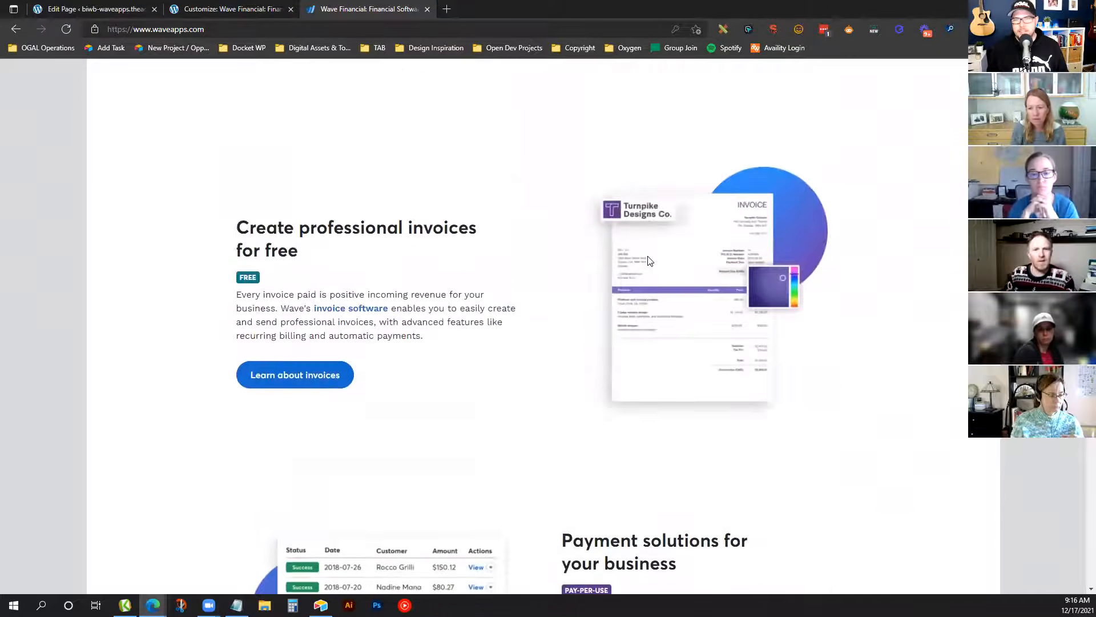
Insert a Container below the bookkeeping intro via /co and set its Padding Top to 80
{"action": "left_click", "coordinate": [127, 6]}
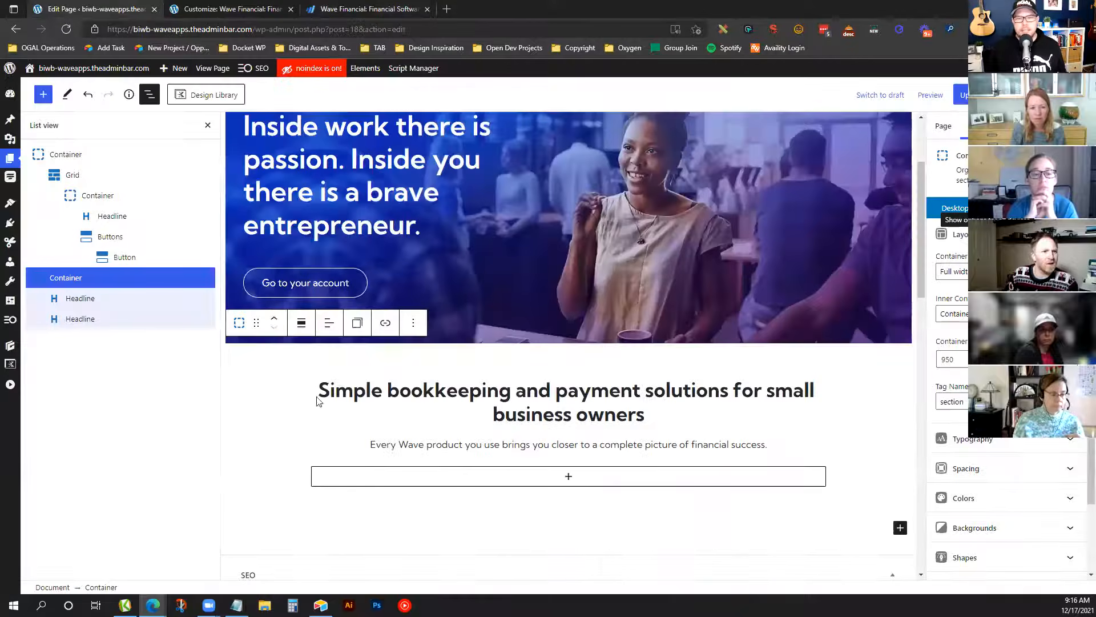
{"action": "left_click", "coordinate": [437, 531]}
{"action": "type", "text": "/co"}
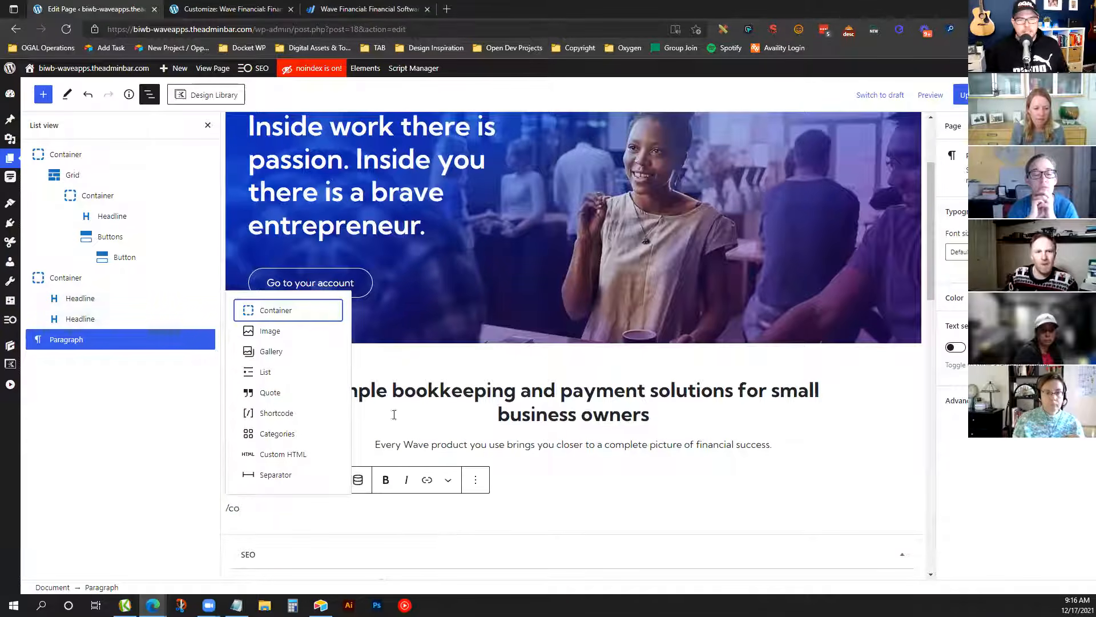
{"action": "left_click", "coordinate": [325, 310]}
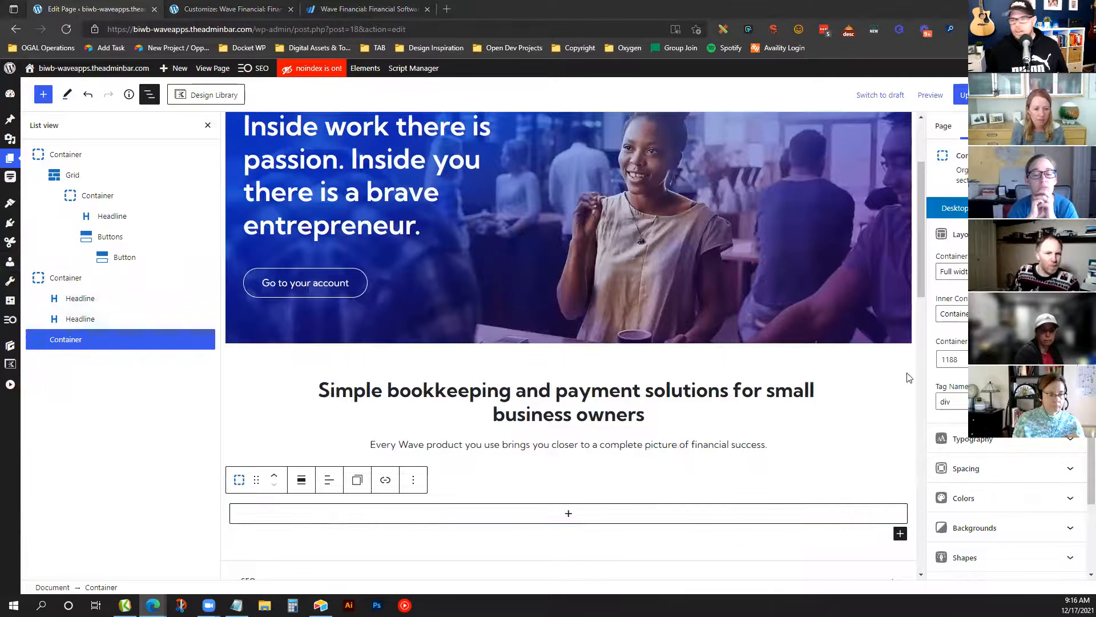
{"action": "left_click", "coordinate": [965, 403]}
{"action": "left_click", "coordinate": [946, 417]}
{"action": "left_click", "coordinate": [966, 468]}
{"action": "scroll", "coordinate": [941, 288], "scroll_direction": "down", "scroll_amount": 4}
{"action": "left_click", "coordinate": [944, 286]}
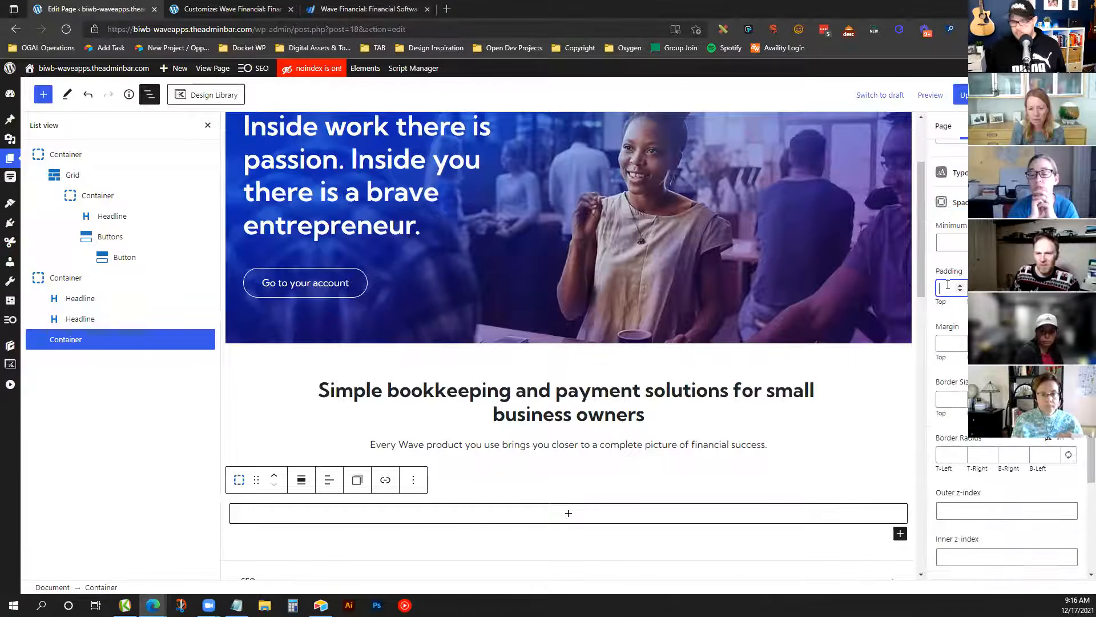
{"action": "type", "text": "80"}
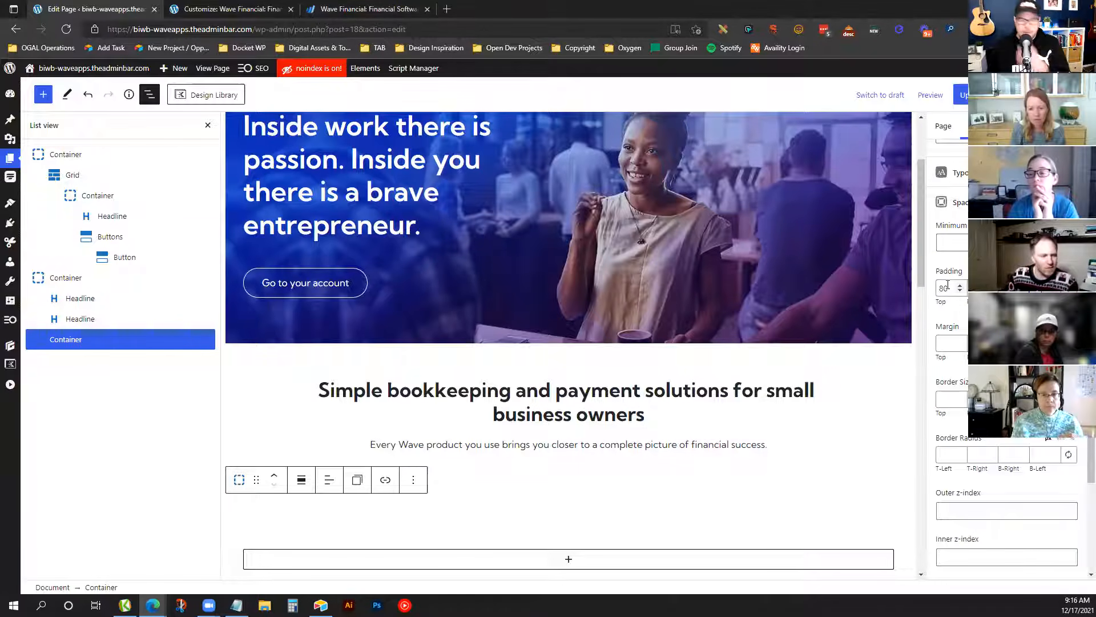
{"action": "scroll", "coordinate": [793, 328], "scroll_direction": "down", "scroll_amount": 3}
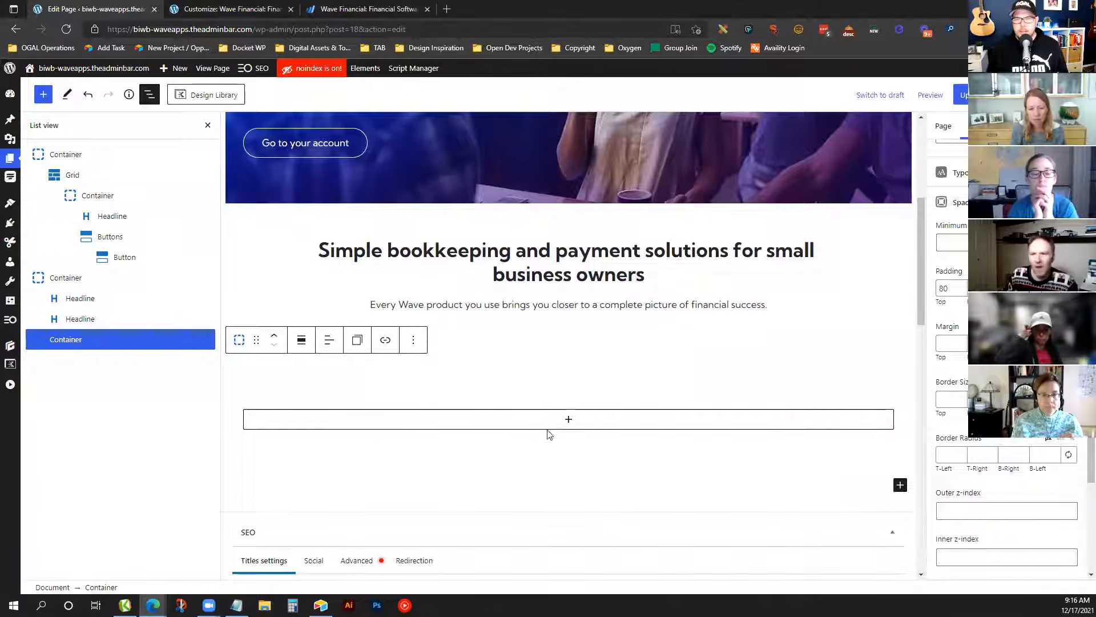
{"action": "left_click", "coordinate": [557, 426]}
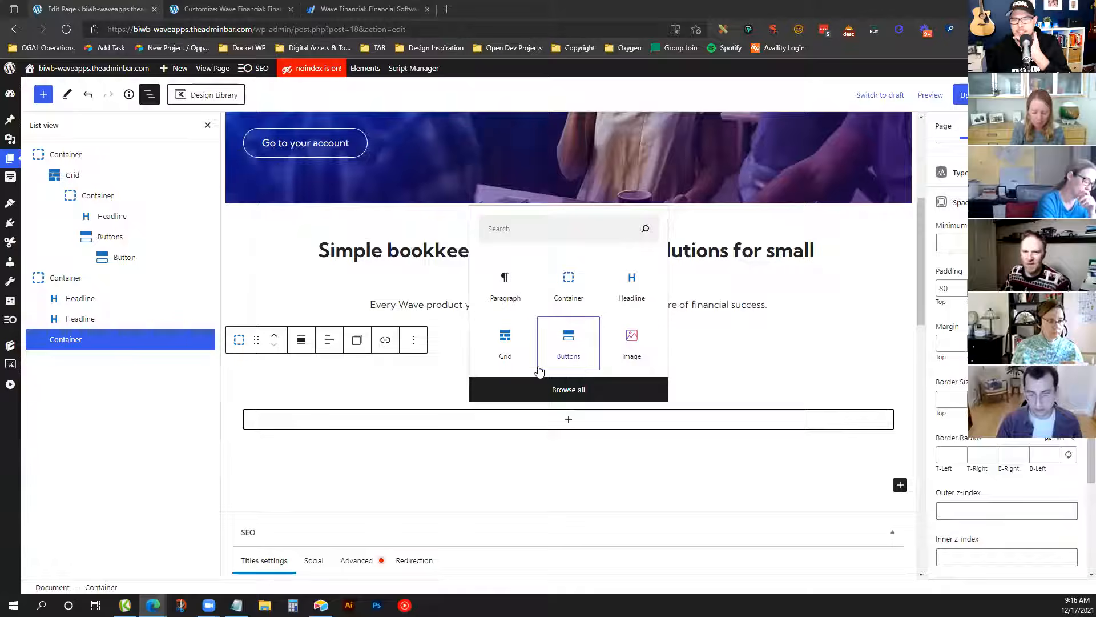
Insert a 50/50 two-column Grid with a horizontal gap of 80
{"action": "left_click", "coordinate": [519, 341]}
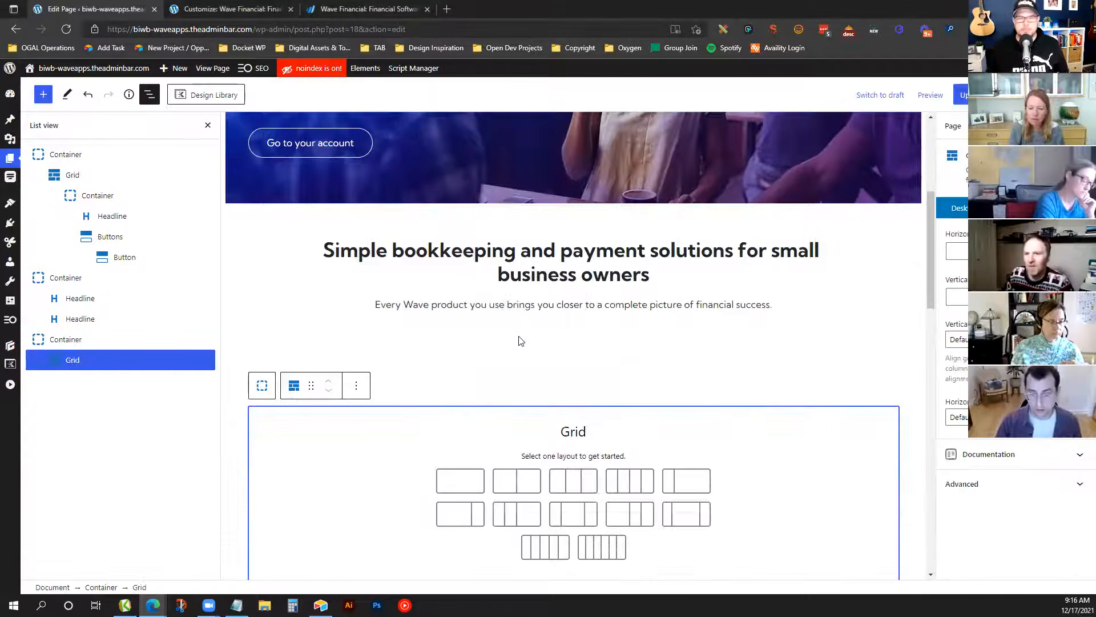
{"action": "scroll", "coordinate": [519, 343], "scroll_direction": "down", "scroll_amount": 1}
{"action": "left_click", "coordinate": [523, 412]}
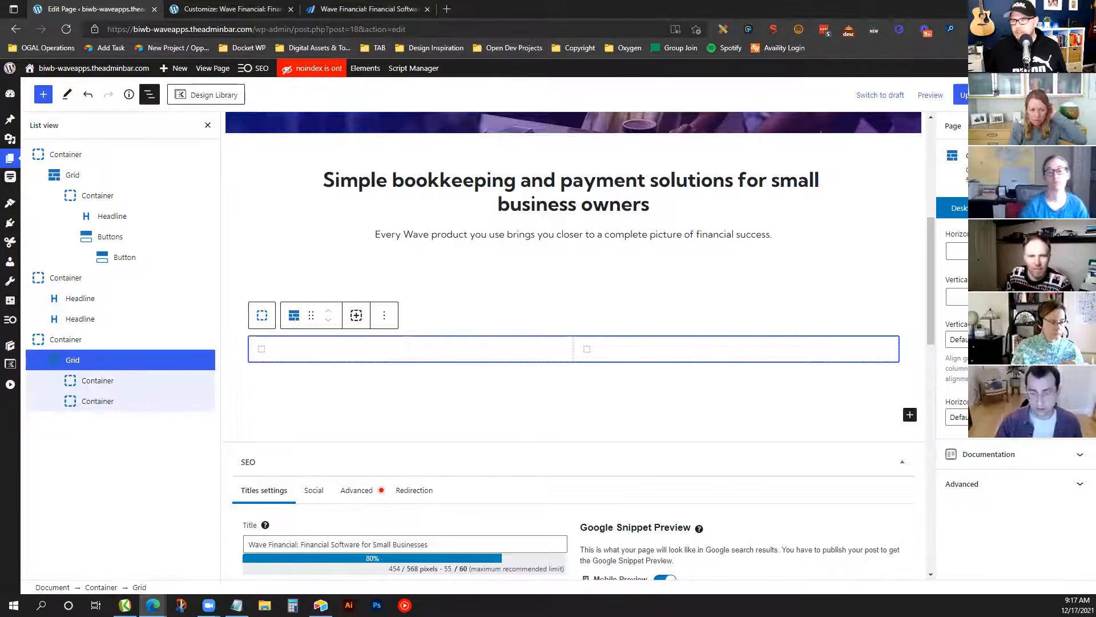
{"action": "left_click", "coordinate": [993, 252]}
{"action": "type", "text": "80"}
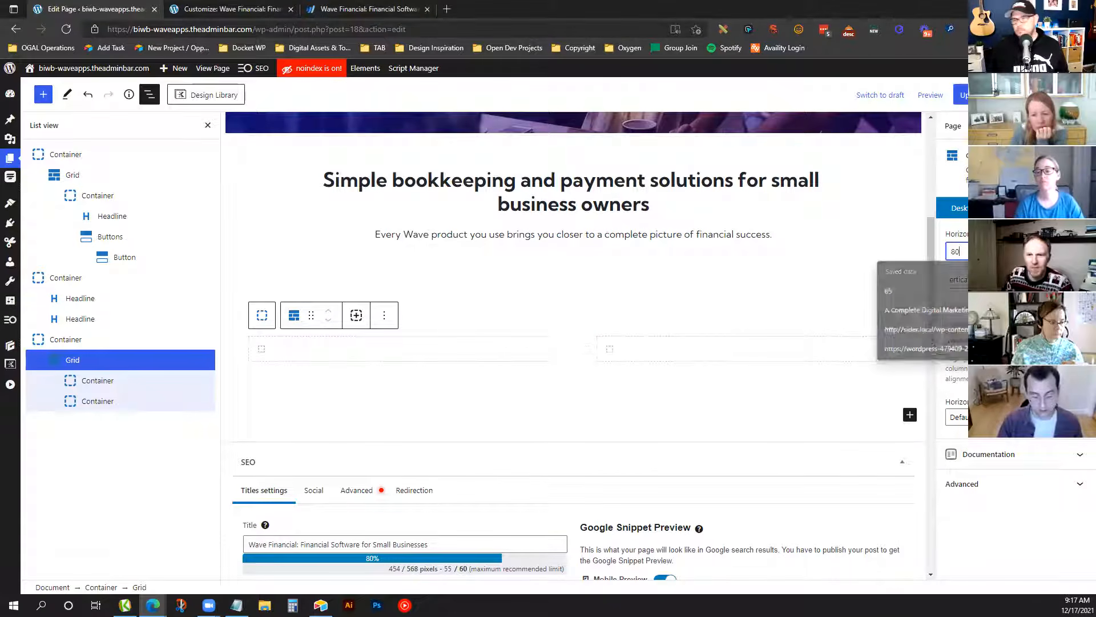
Add an Image block in the left column showing the accounting dashboard screenshot from the Media Library
{"action": "left_click", "coordinate": [439, 349]}
{"action": "left_click", "coordinate": [394, 348]}
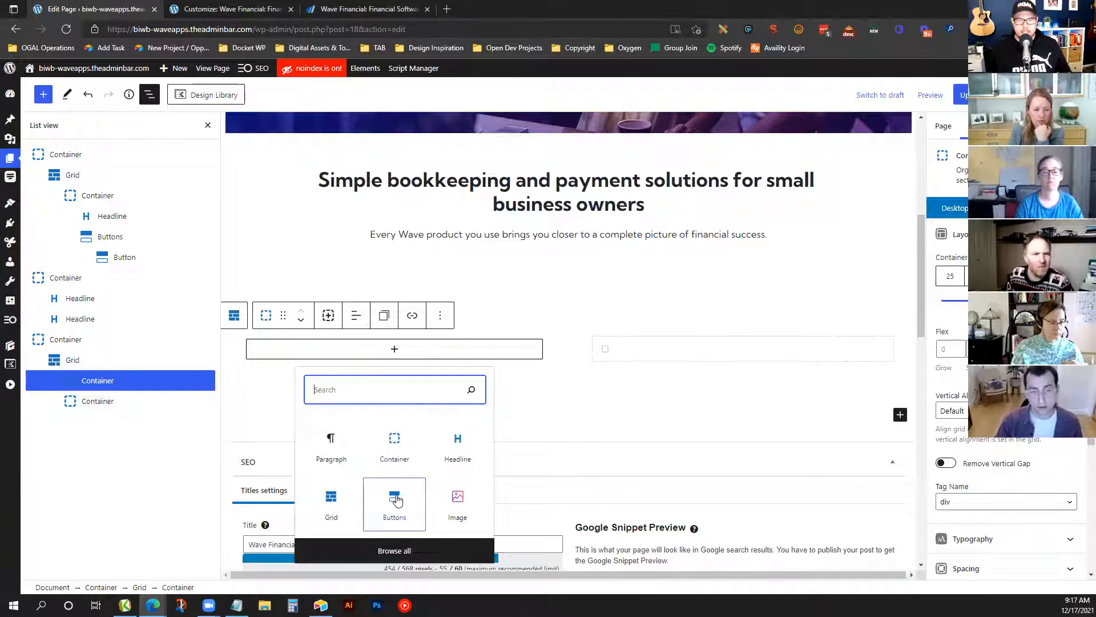
{"action": "type", "text": "ima"}
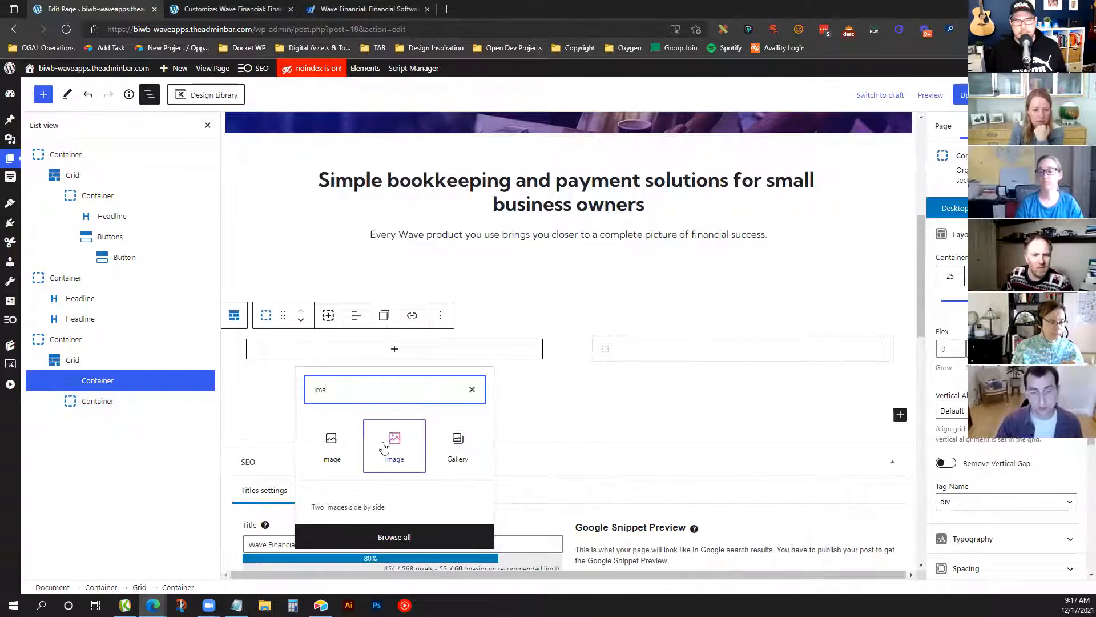
{"action": "left_click", "coordinate": [331, 445]}
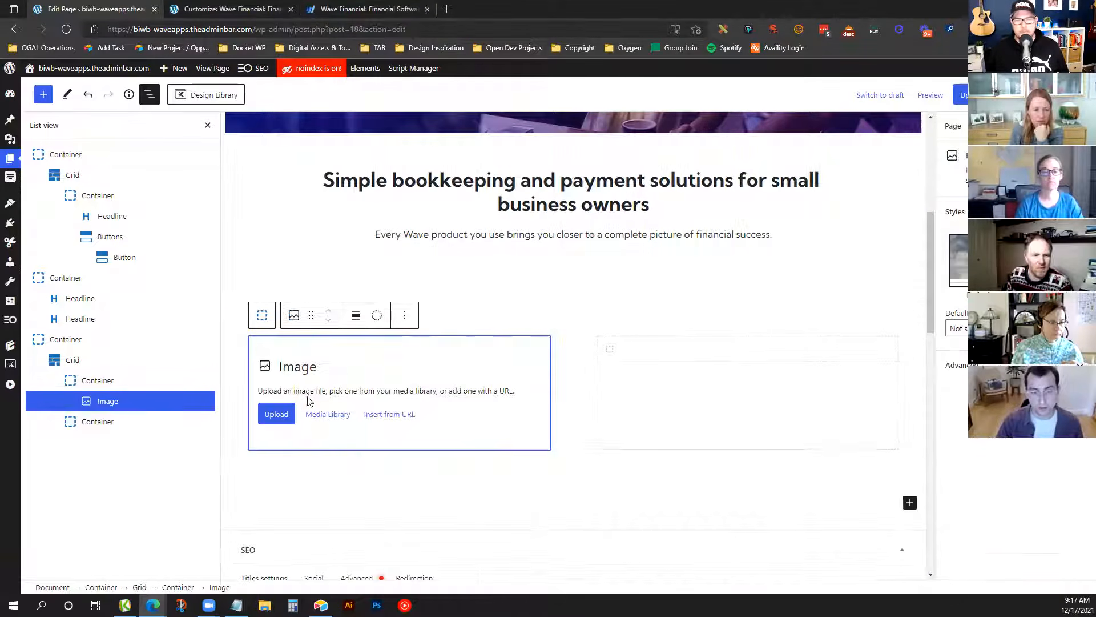
{"action": "left_click", "coordinate": [337, 423]}
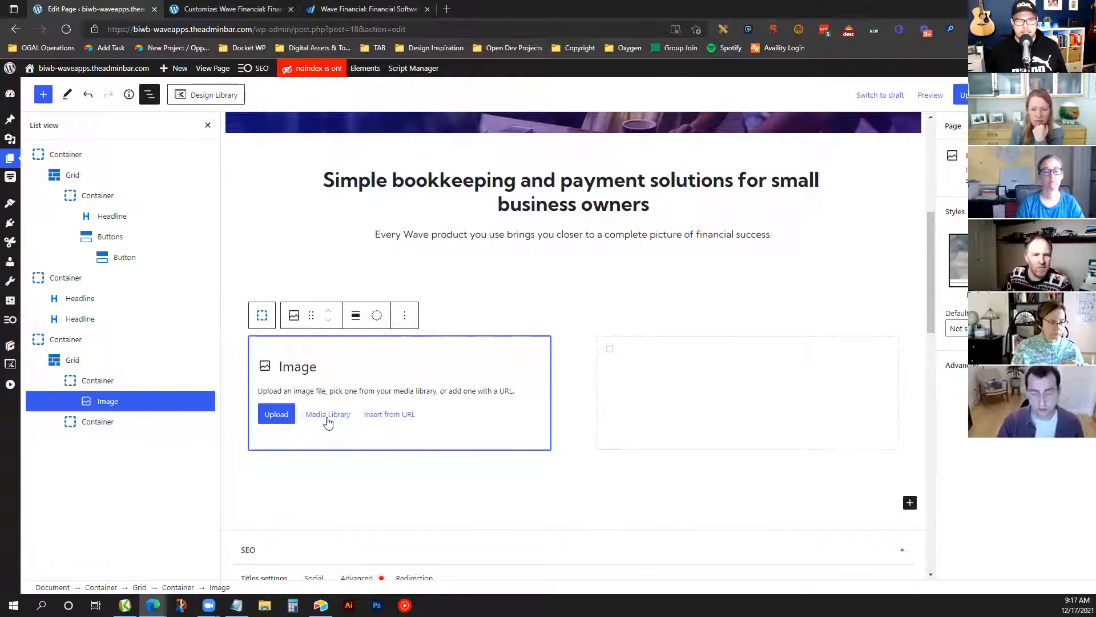
{"action": "left_click", "coordinate": [805, 215]}
{"action": "left_click", "coordinate": [1052, 561]}
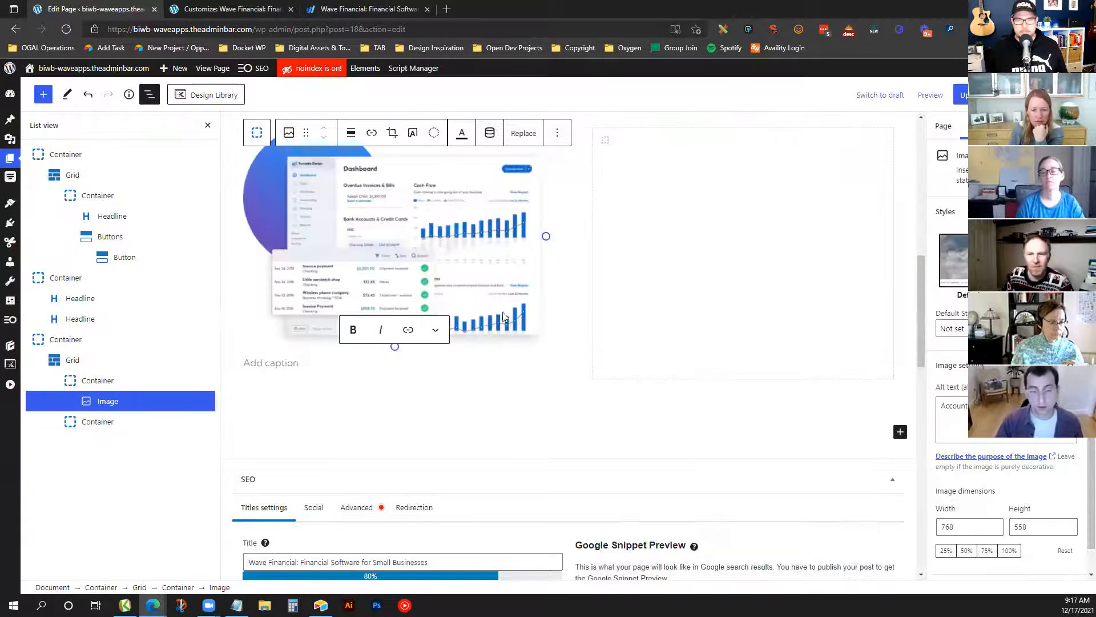
{"action": "scroll", "coordinate": [965, 457], "scroll_direction": "down", "scroll_amount": 2}
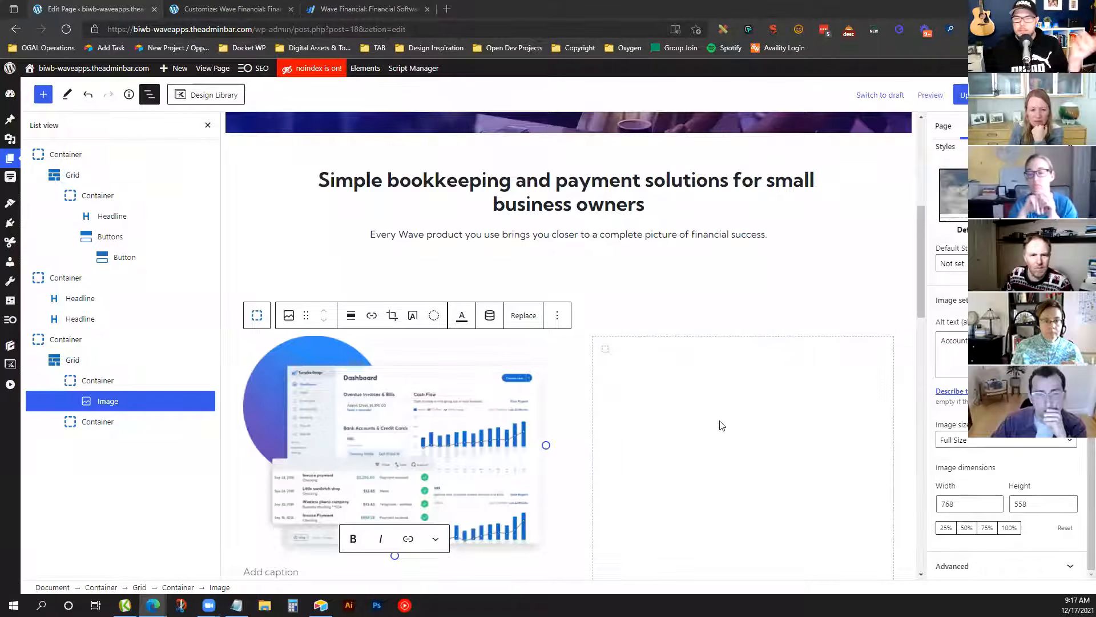
{"action": "left_click", "coordinate": [640, 366]}
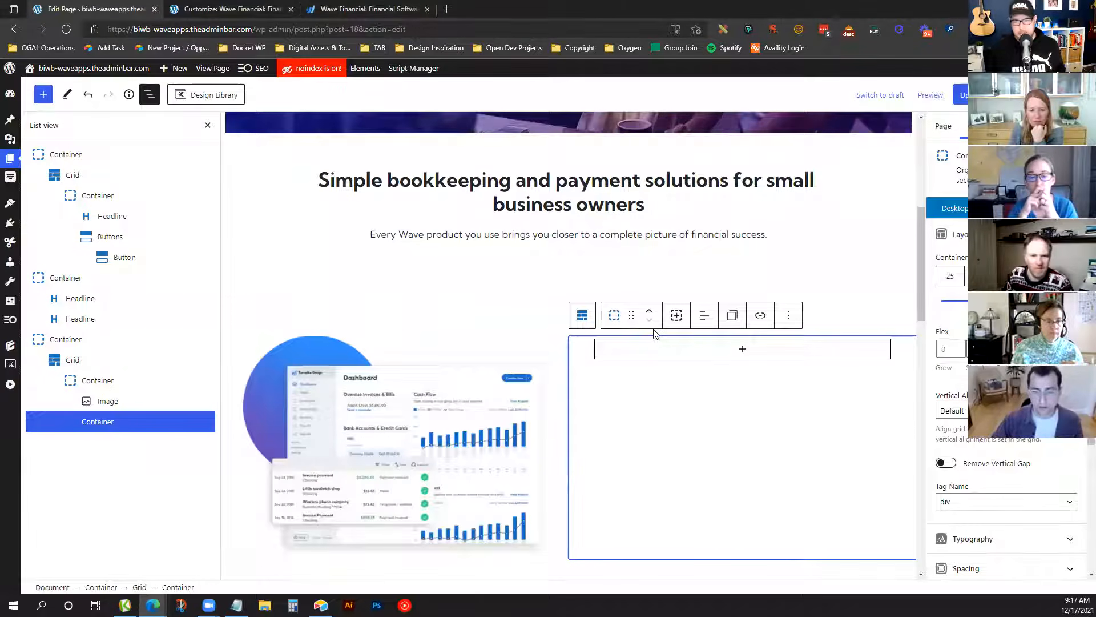
Copy 'Accounting software that works as hard as you do' from waveapps.com into a new right-column Headline block
{"action": "left_click", "coordinate": [393, 5]}
{"action": "left_click_drag", "start_coordinate": [767, 215], "coordinate": [563, 184]}
{"action": "key", "text": "ctrl+c"}
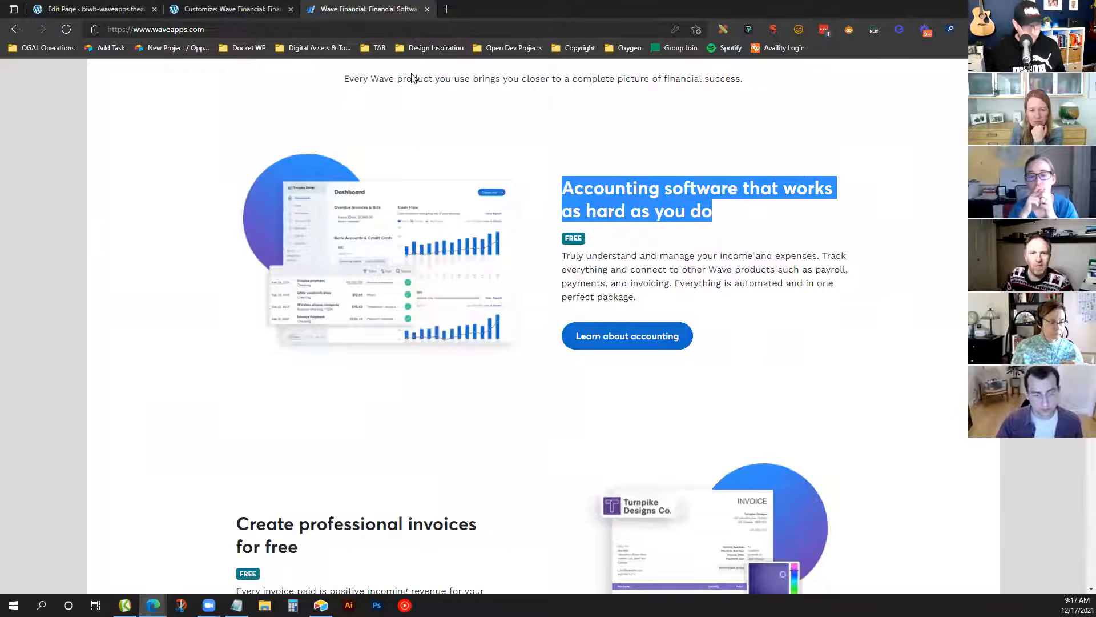
{"action": "left_click", "coordinate": [117, 7]}
{"action": "left_click", "coordinate": [737, 349]}
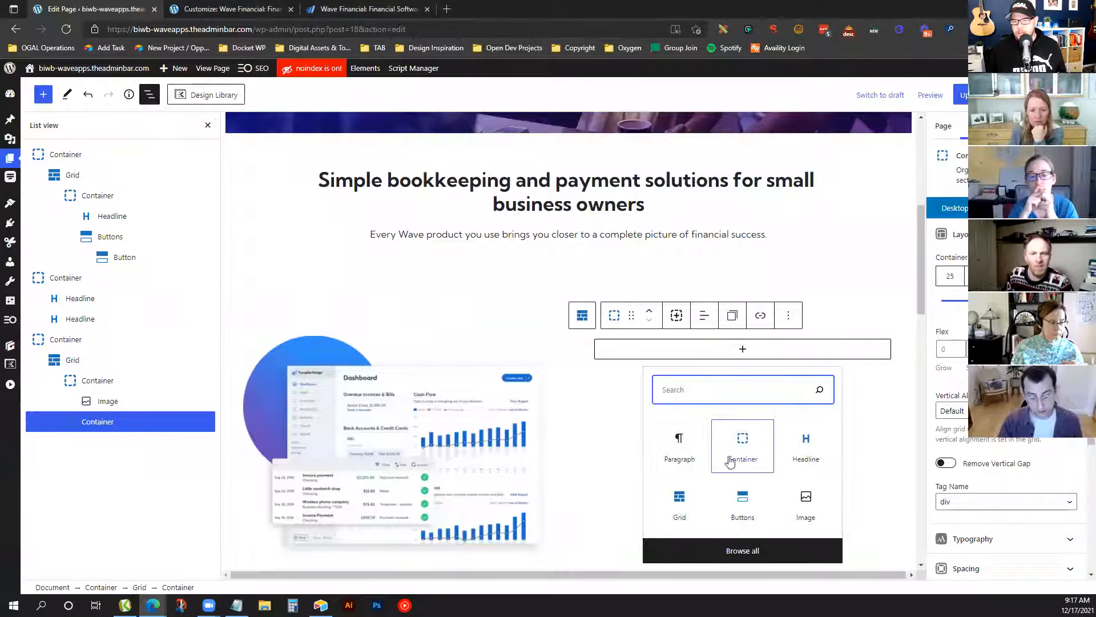
{"action": "left_click", "coordinate": [805, 448]}
{"action": "key", "text": "ctrl+v"}
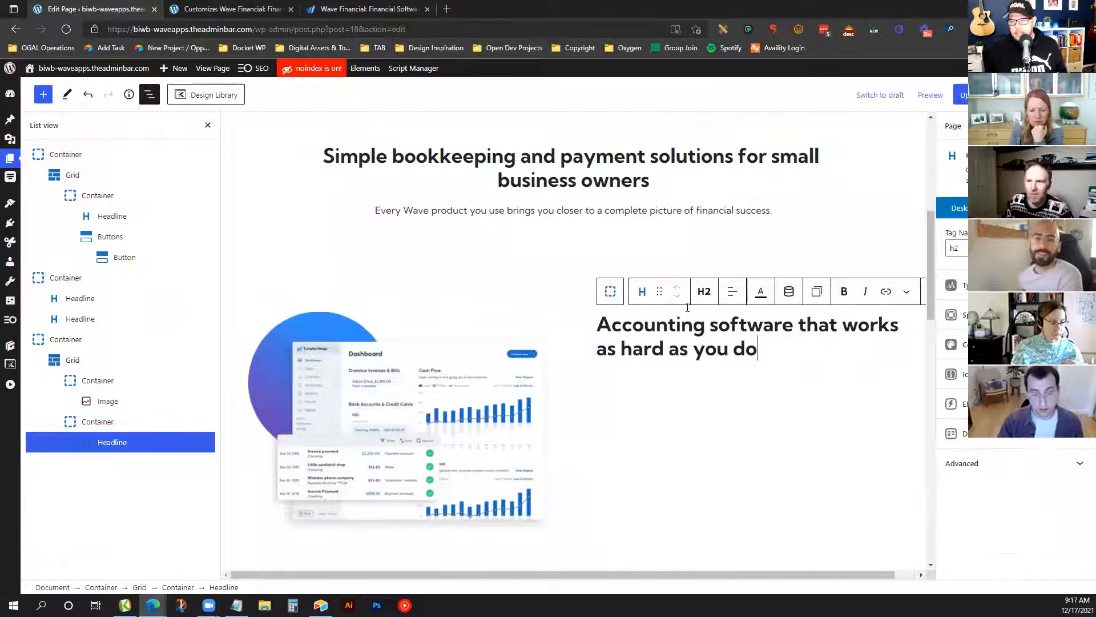
Clear the selection on the reference page, then update the page to save the heading
{"action": "left_click", "coordinate": [346, 9]}
{"action": "left_click", "coordinate": [576, 237]}
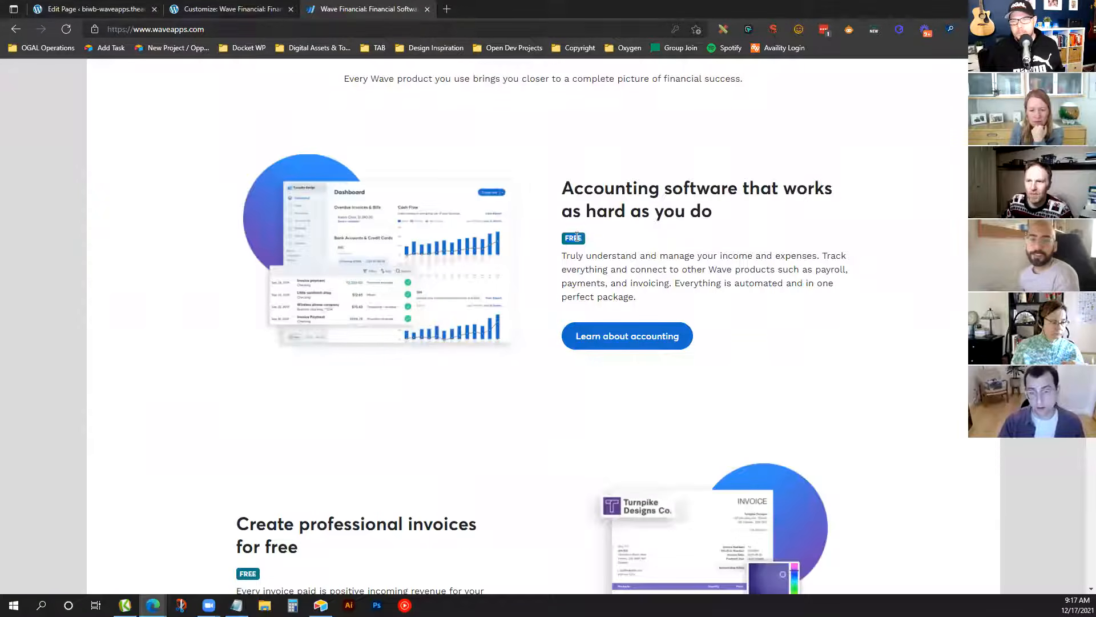
{"action": "left_click", "coordinate": [89, 7]}
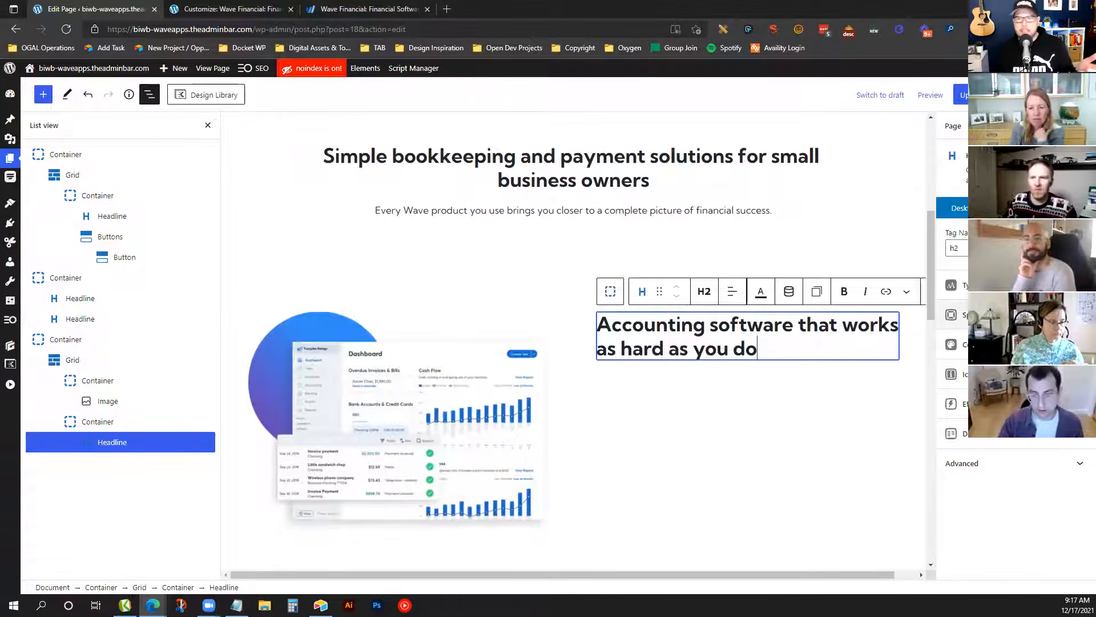
{"action": "left_click", "coordinate": [974, 95]}
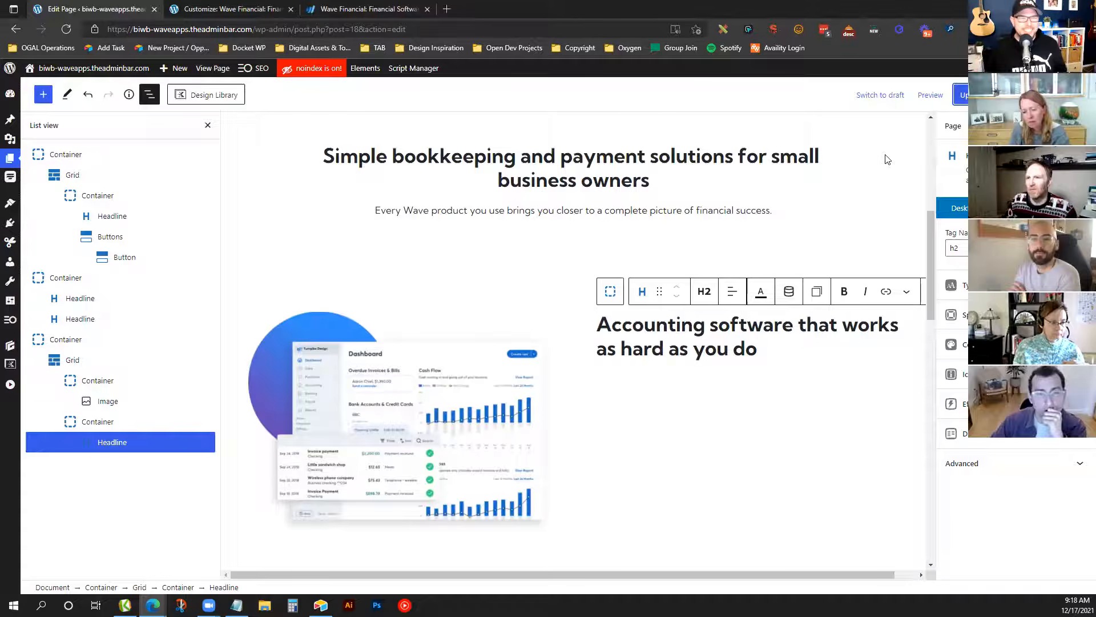
{"action": "left_click", "coordinate": [760, 380]}
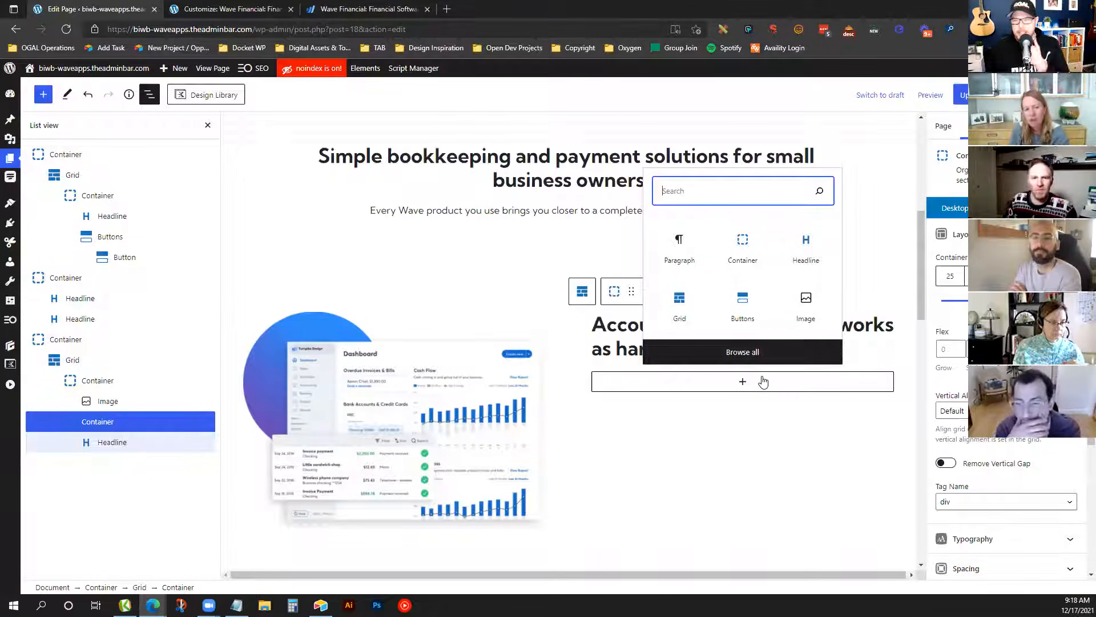
Add a div-tagged Headline block under the heading and start typing 'F'
{"action": "left_click", "coordinate": [802, 251]}
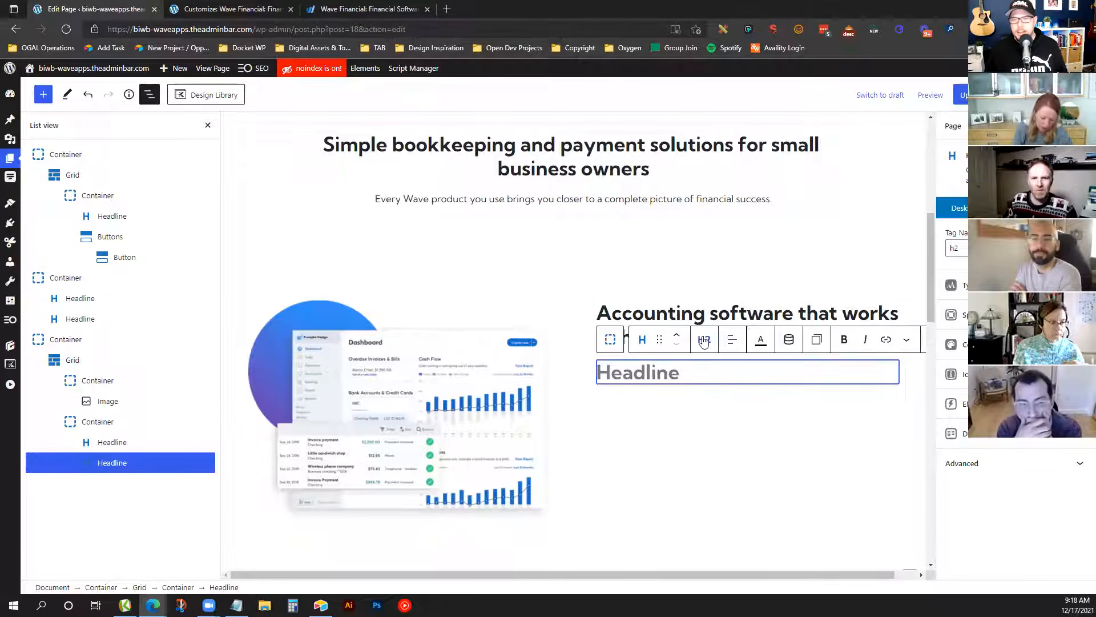
{"action": "left_click", "coordinate": [704, 341]}
{"action": "left_click", "coordinate": [724, 521]}
{"action": "left_click", "coordinate": [633, 367]}
{"action": "type", "text": "FREE"}
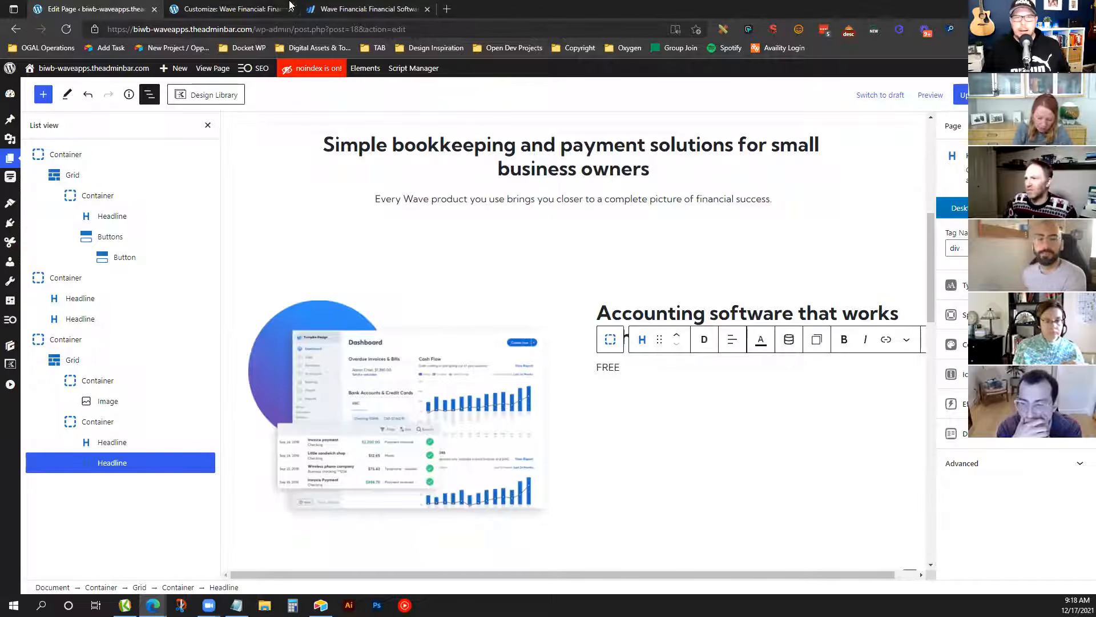
Check the waveapps.com FREE badge and make sure the new block's tag is div
{"action": "left_click", "coordinate": [342, 9]}
{"action": "scroll", "coordinate": [612, 237], "scroll_direction": "down", "scroll_amount": 3}
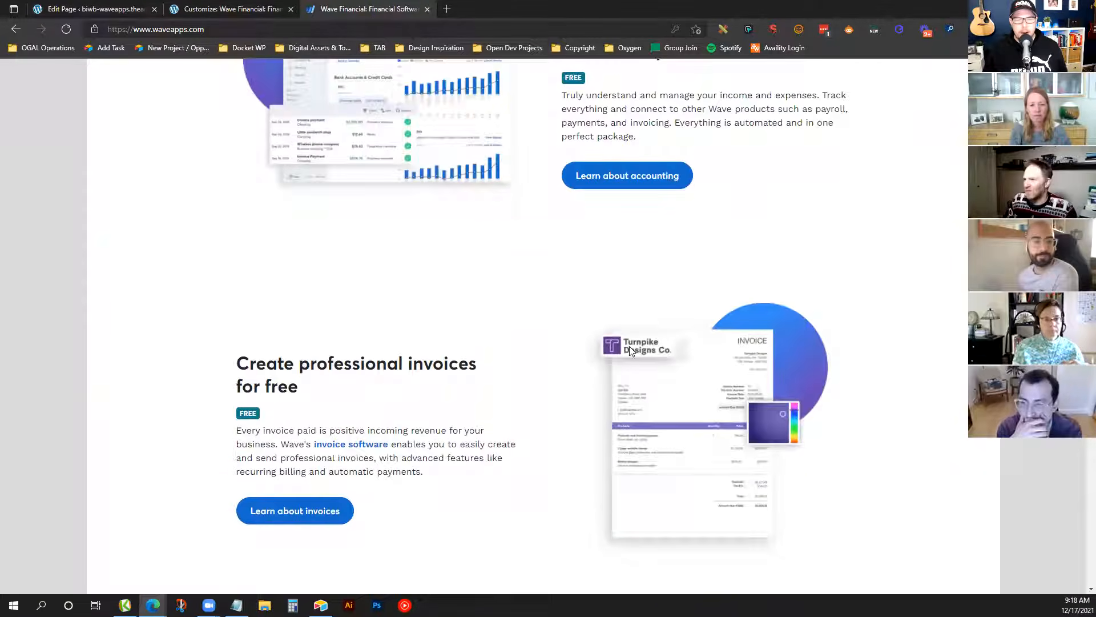
{"action": "scroll", "coordinate": [342, 393], "scroll_direction": "down", "scroll_amount": 1}
{"action": "scroll", "coordinate": [526, 321], "scroll_direction": "up", "scroll_amount": 3}
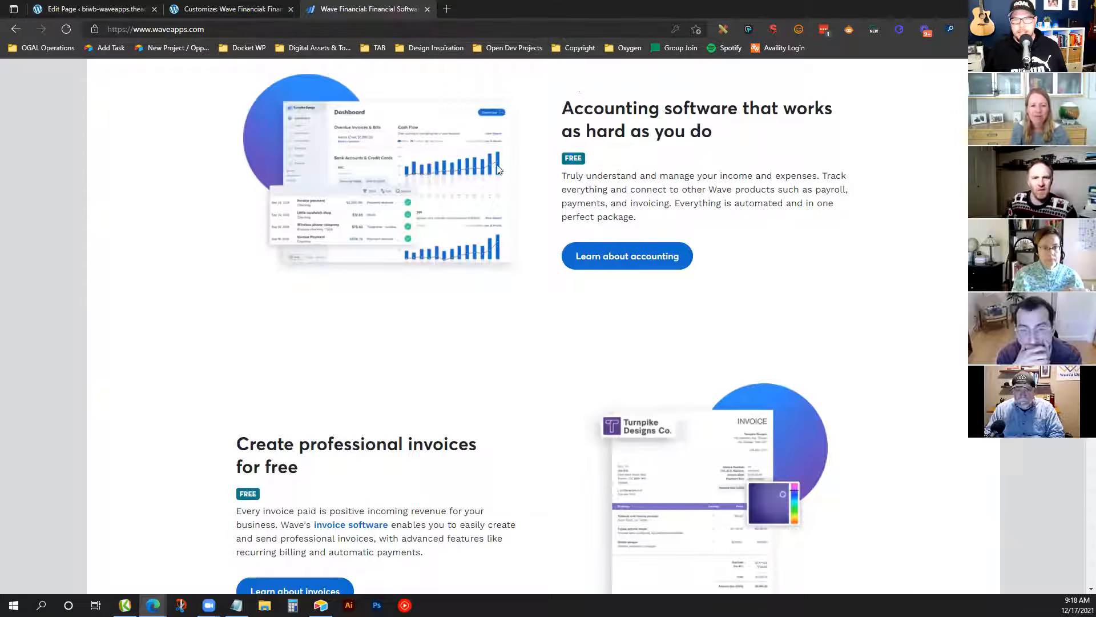
{"action": "scroll", "coordinate": [309, 452], "scroll_direction": "down", "scroll_amount": 10}
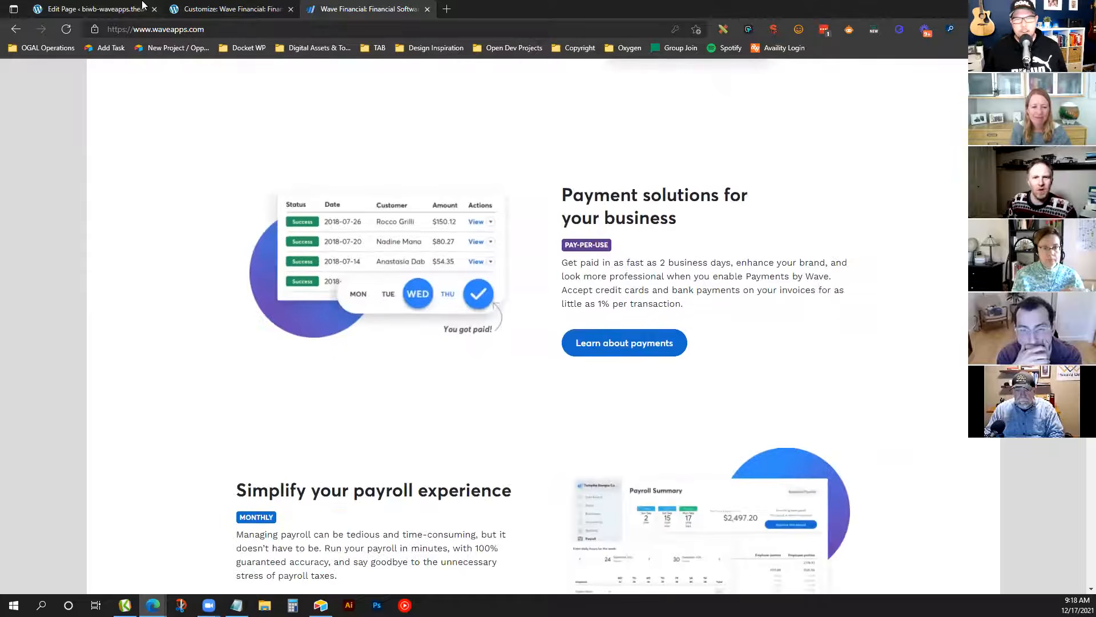
{"action": "key", "text": "ctrl+1"}
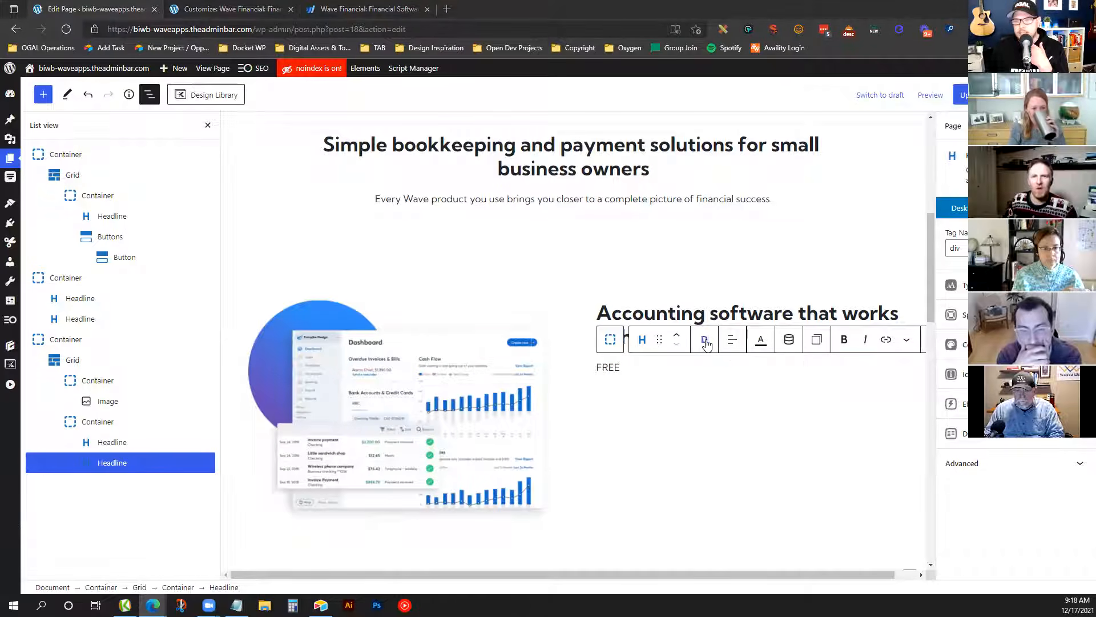
{"action": "left_click", "coordinate": [704, 340]}
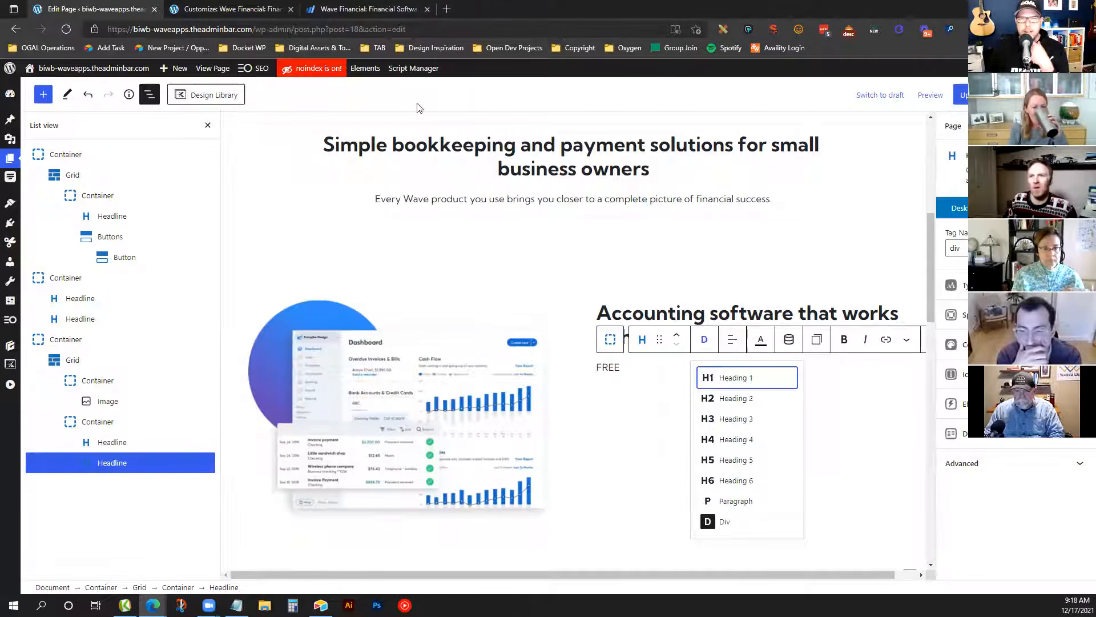
{"action": "left_click", "coordinate": [374, 8]}
{"action": "left_click", "coordinate": [94, 8]}
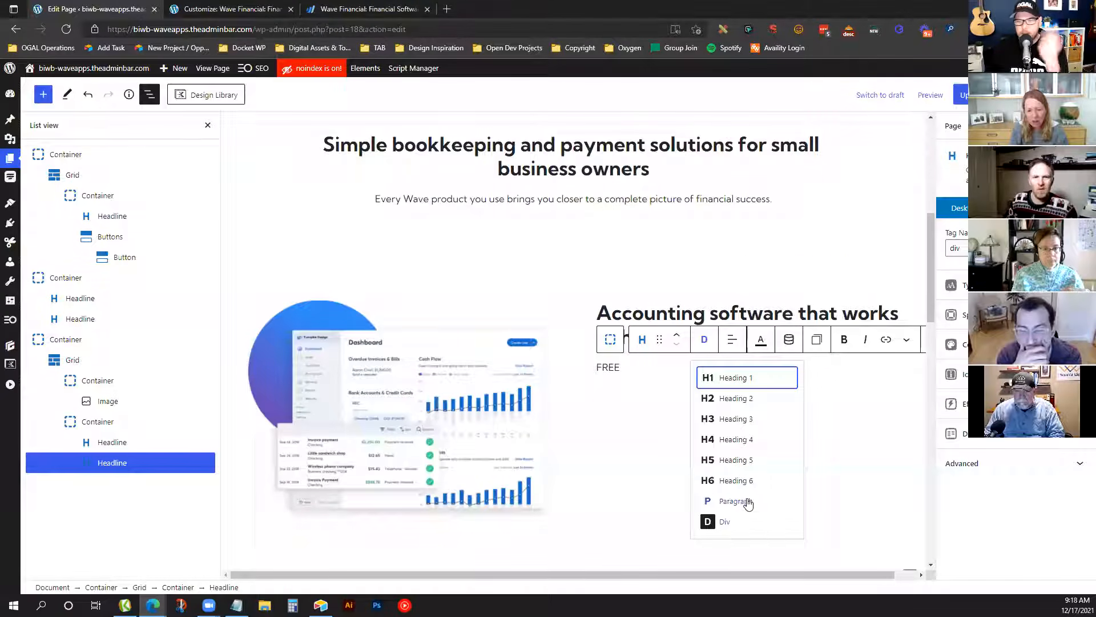
{"action": "left_click", "coordinate": [751, 528]}
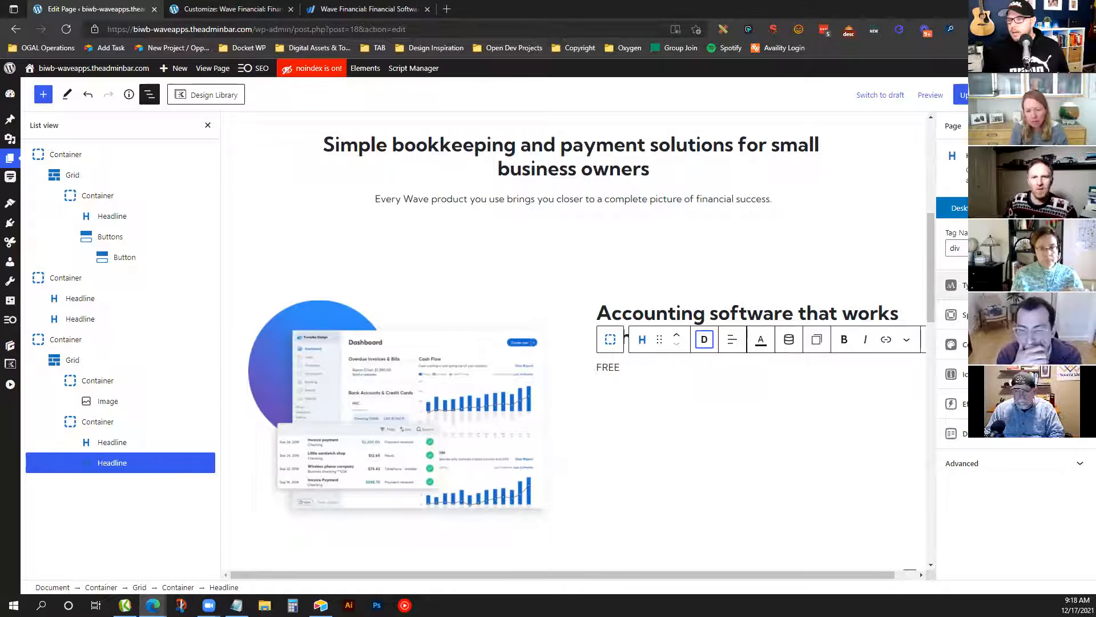
Retype the label as 'Free' with font size 12 and letter spacing .1
{"action": "left_click", "coordinate": [959, 285]}
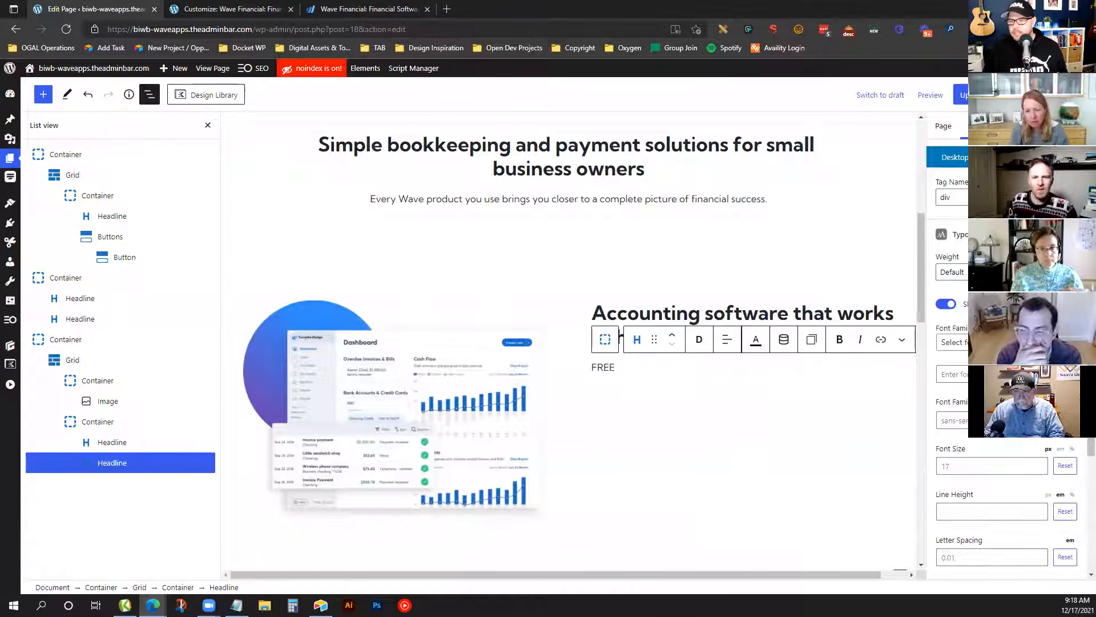
{"action": "double_click", "coordinate": [605, 368]}
{"action": "type", "text": "Free"}
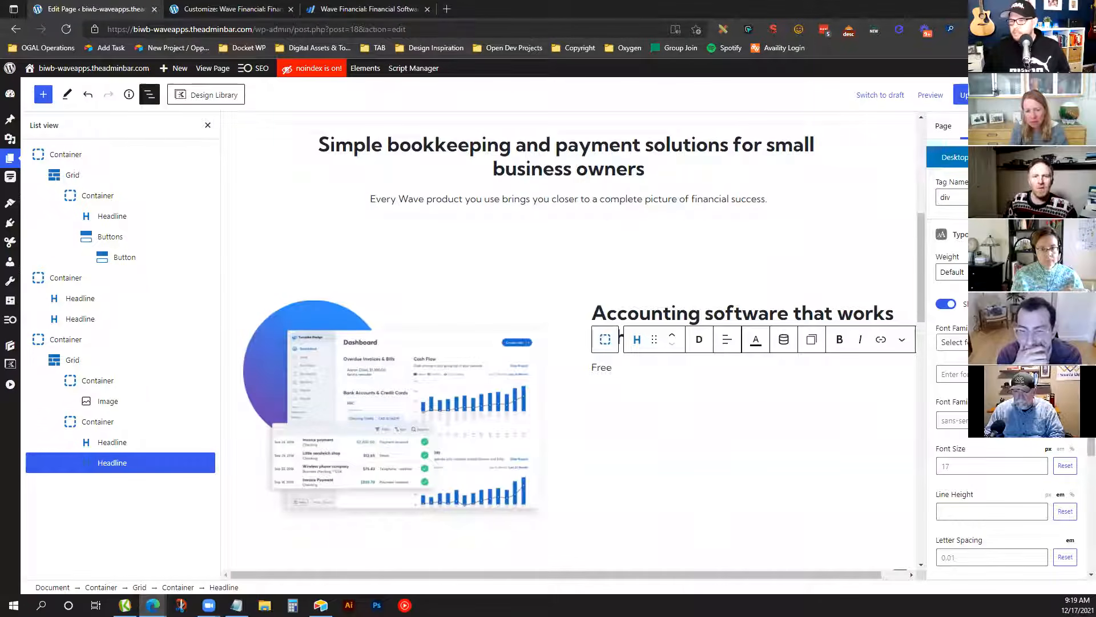
{"action": "left_click", "coordinate": [962, 460]}
{"action": "type", "text": "12"}
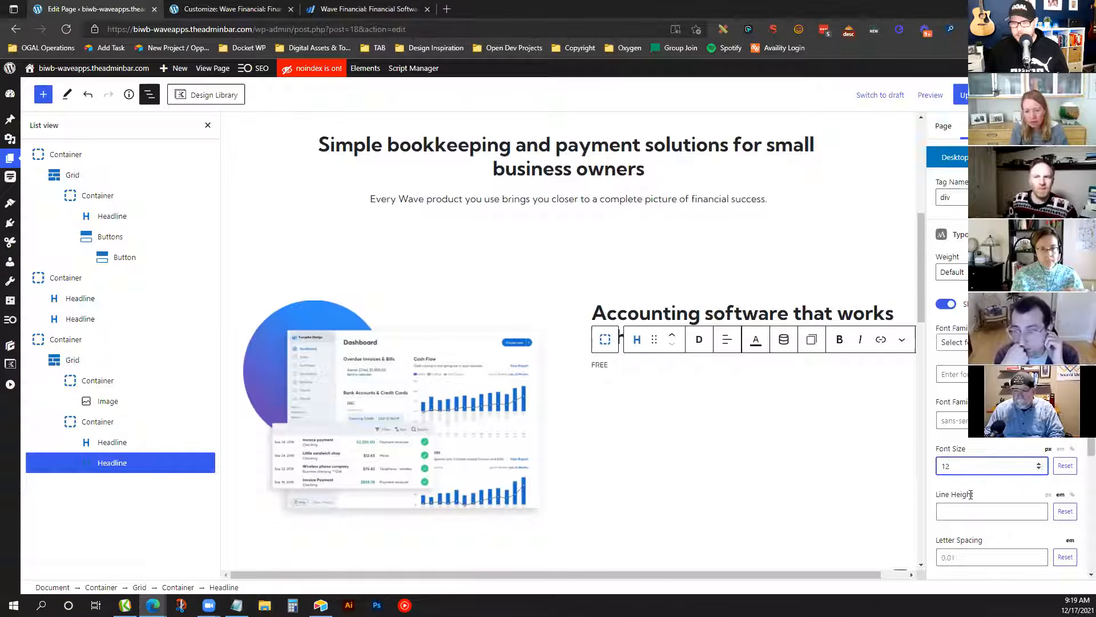
{"action": "left_click", "coordinate": [950, 557]}
{"action": "type", "text": ".1"}
{"action": "scroll", "coordinate": [955, 572], "scroll_direction": "down", "scroll_amount": 3}
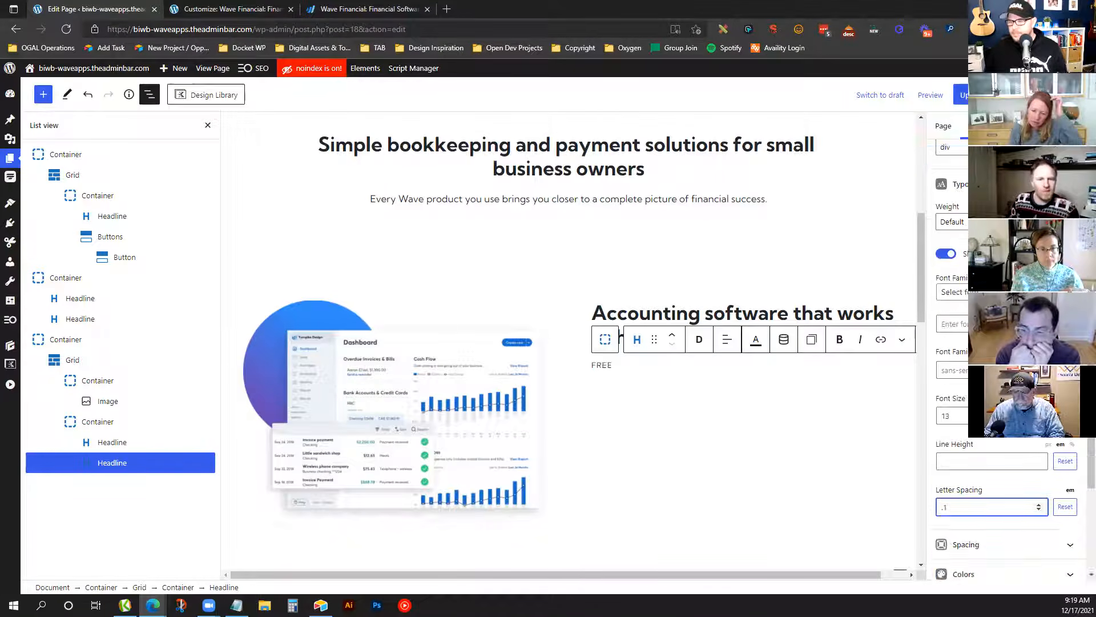
{"action": "scroll", "coordinate": [1030, 443], "scroll_direction": "up", "scroll_amount": 3}
{"action": "scroll", "coordinate": [1025, 446], "scroll_direction": "down", "scroll_amount": 3}
Sample and copy the teal #107D90 from the waveapps.com FREE badge
{"action": "left_click", "coordinate": [1013, 451]}
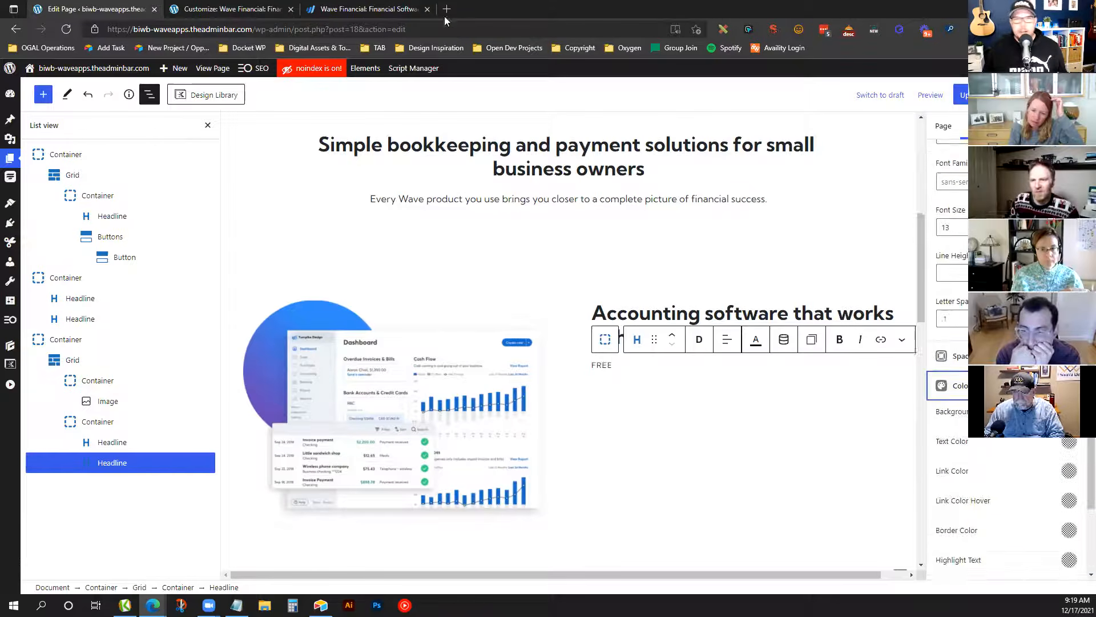
{"action": "left_click", "coordinate": [374, 9]}
{"action": "scroll", "coordinate": [636, 232], "scroll_direction": "up", "scroll_amount": 1}
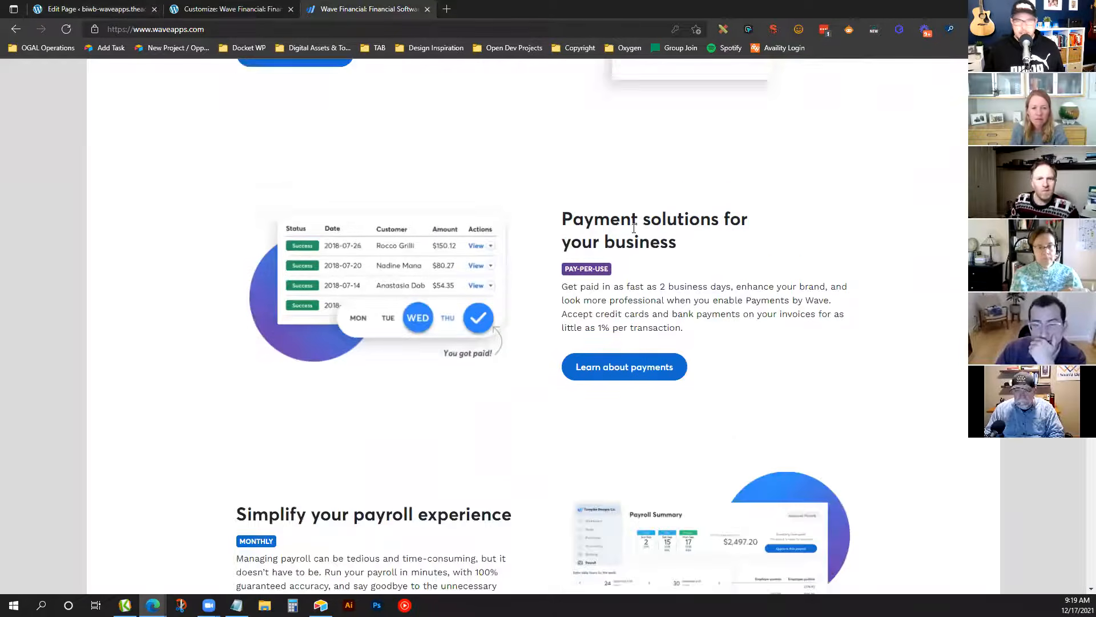
{"action": "scroll", "coordinate": [638, 238], "scroll_direction": "up", "scroll_amount": 10}
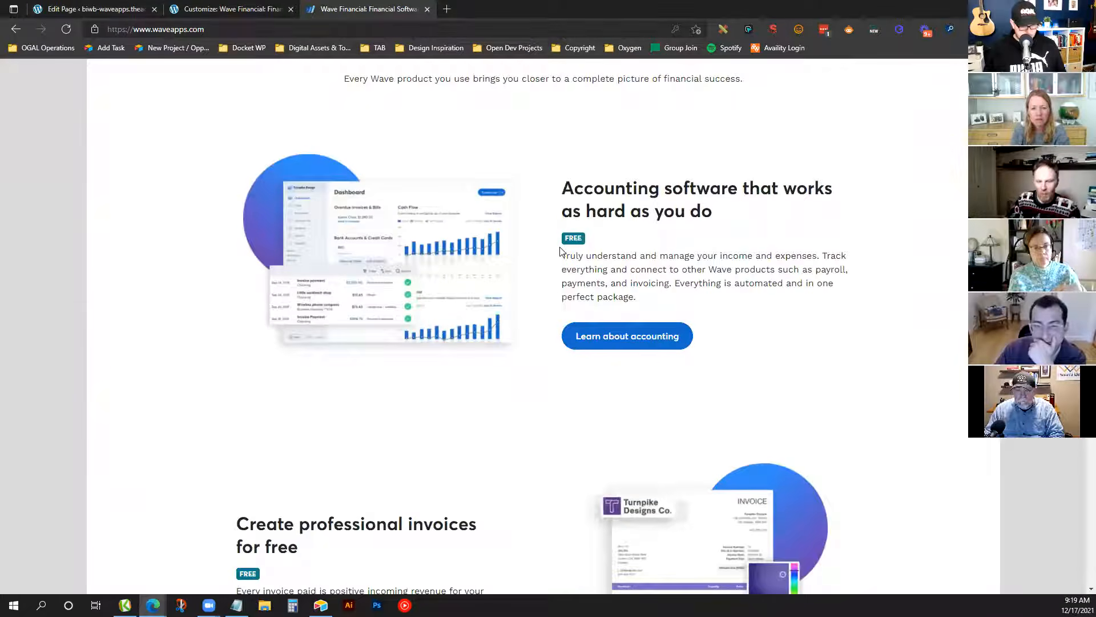
{"action": "key", "text": "alt+1"}
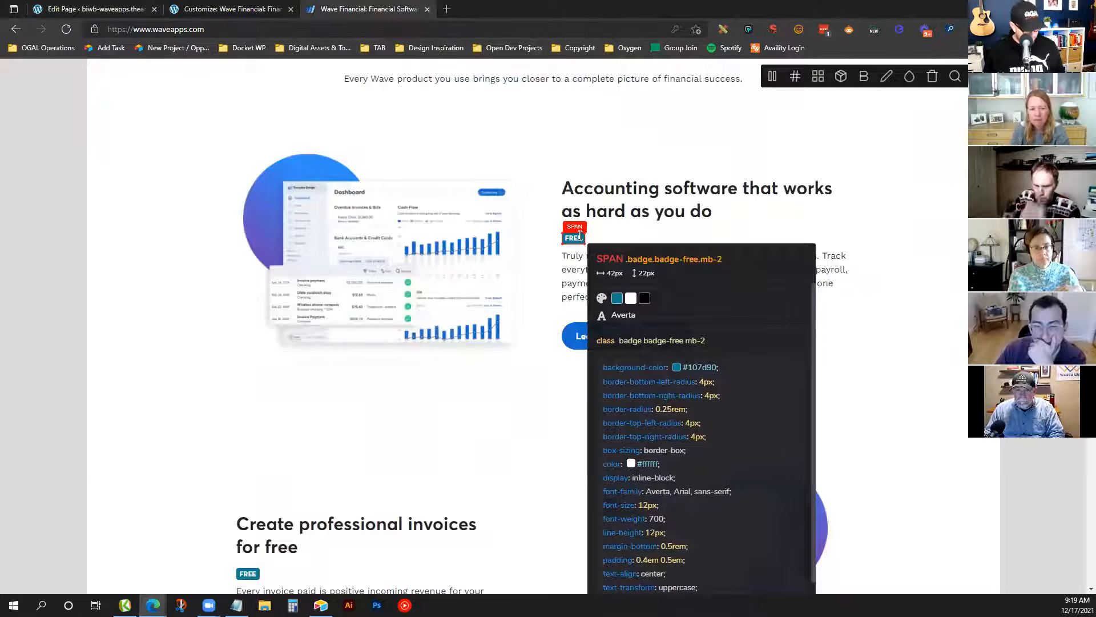
{"action": "key", "text": "alt+2"}
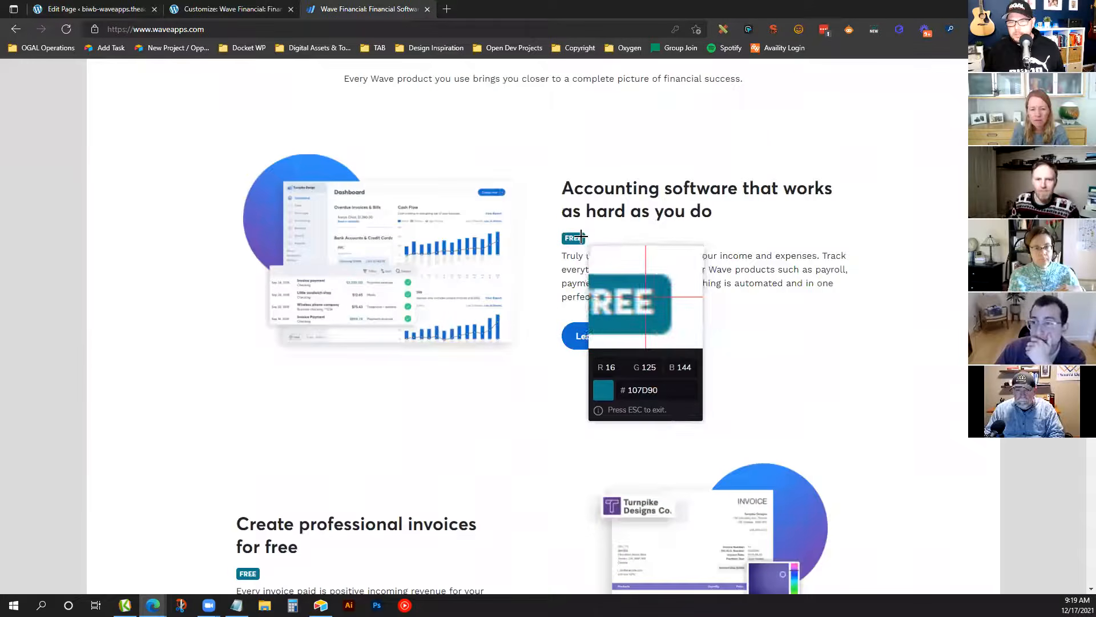
{"action": "left_click", "coordinate": [582, 236]}
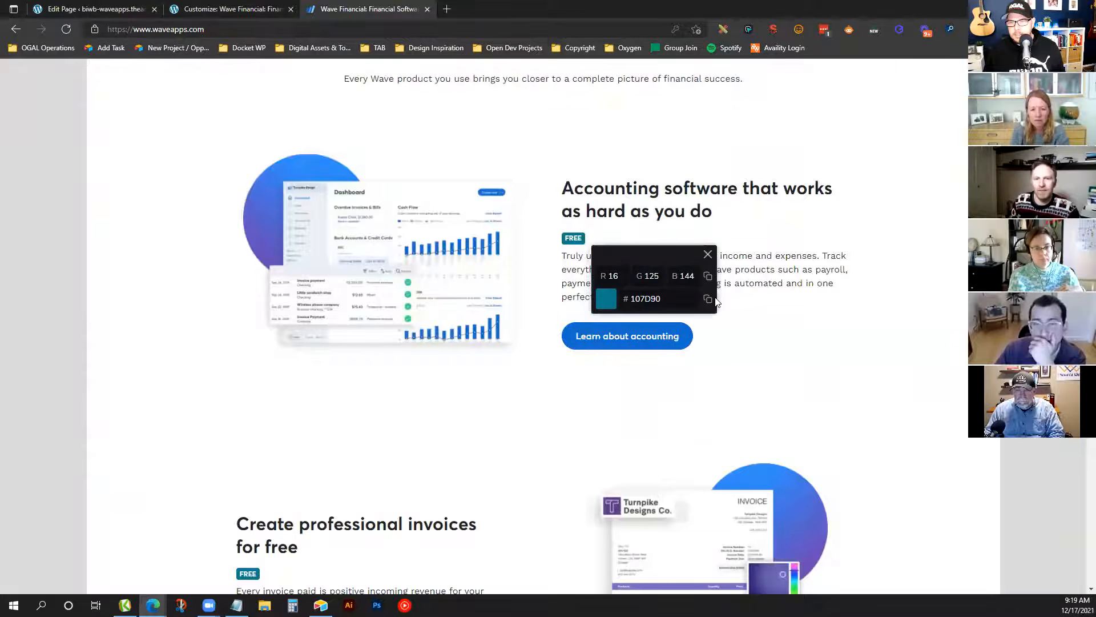
{"action": "left_click", "coordinate": [707, 298]}
{"action": "left_click", "coordinate": [86, 8]}
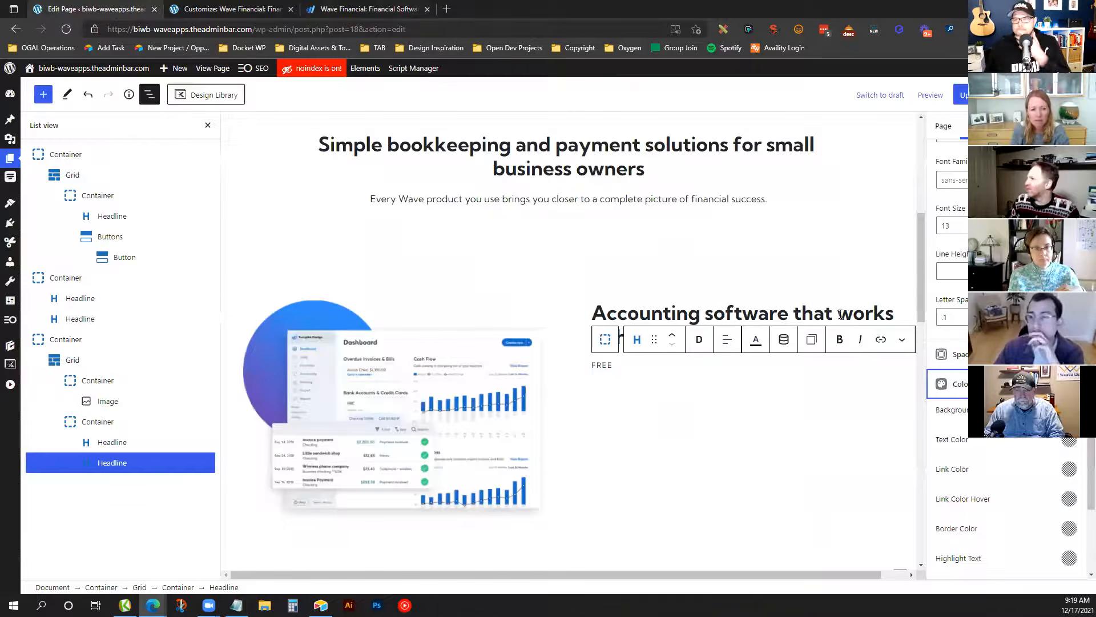
Give the FREE badge a #107D90 background and white text
{"action": "left_click", "coordinate": [1069, 410]}
{"action": "left_click", "coordinate": [966, 344]}
{"action": "key", "text": "ctrl+v"}
{"action": "key", "text": "Escape"}
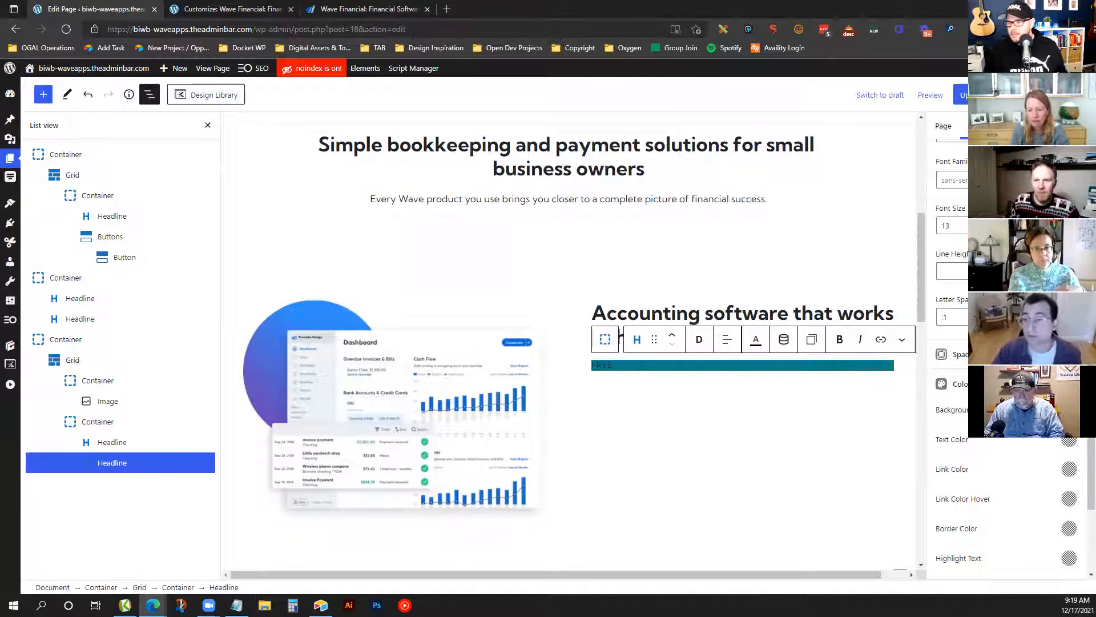
{"action": "left_click", "coordinate": [1069, 441]}
{"action": "left_click", "coordinate": [1018, 401]}
{"action": "left_click", "coordinate": [1011, 441]}
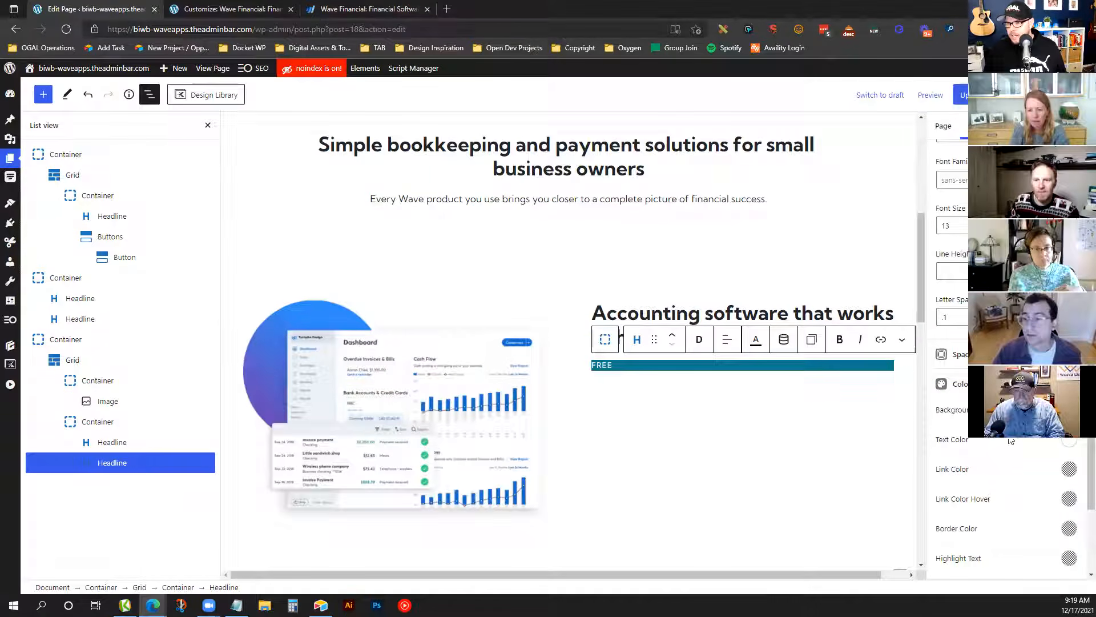
Add 8 padding, 4px rounded corners and inline width to the FREE badge
{"action": "left_click", "coordinate": [953, 354]}
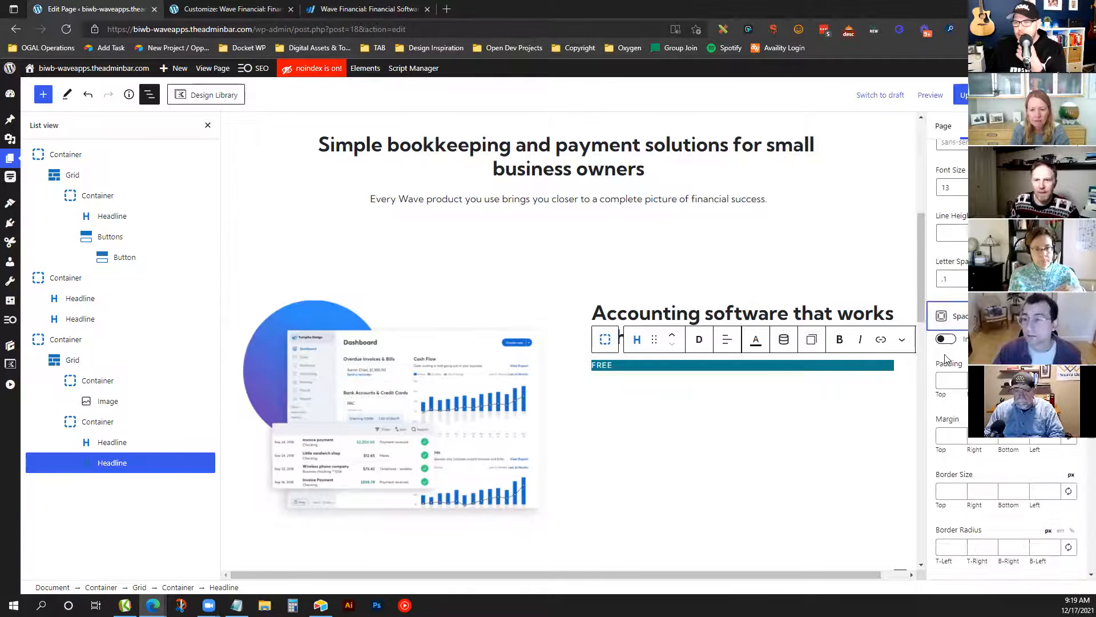
{"action": "left_click", "coordinate": [982, 380]}
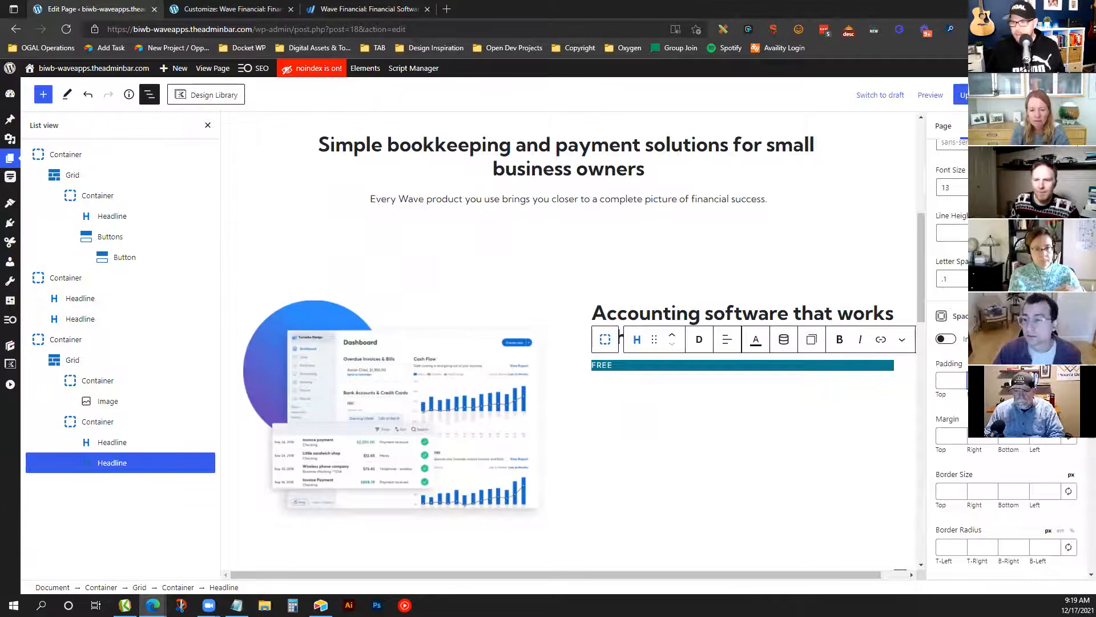
{"action": "type", "text": "8"}
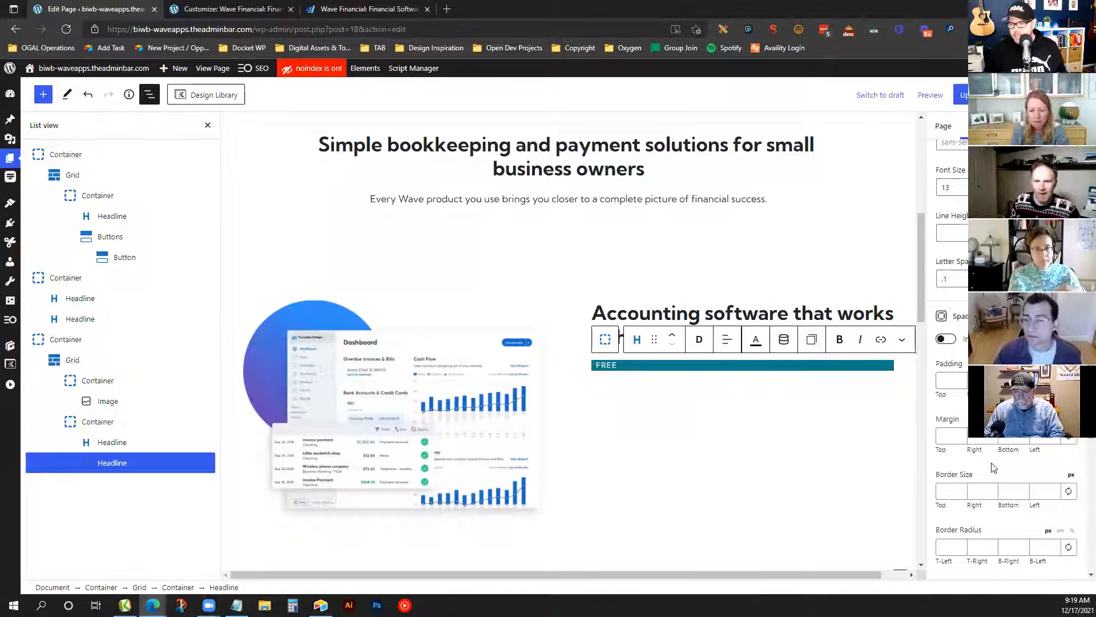
{"action": "left_click", "coordinate": [1054, 548]}
{"action": "double_click", "coordinate": [1055, 545]}
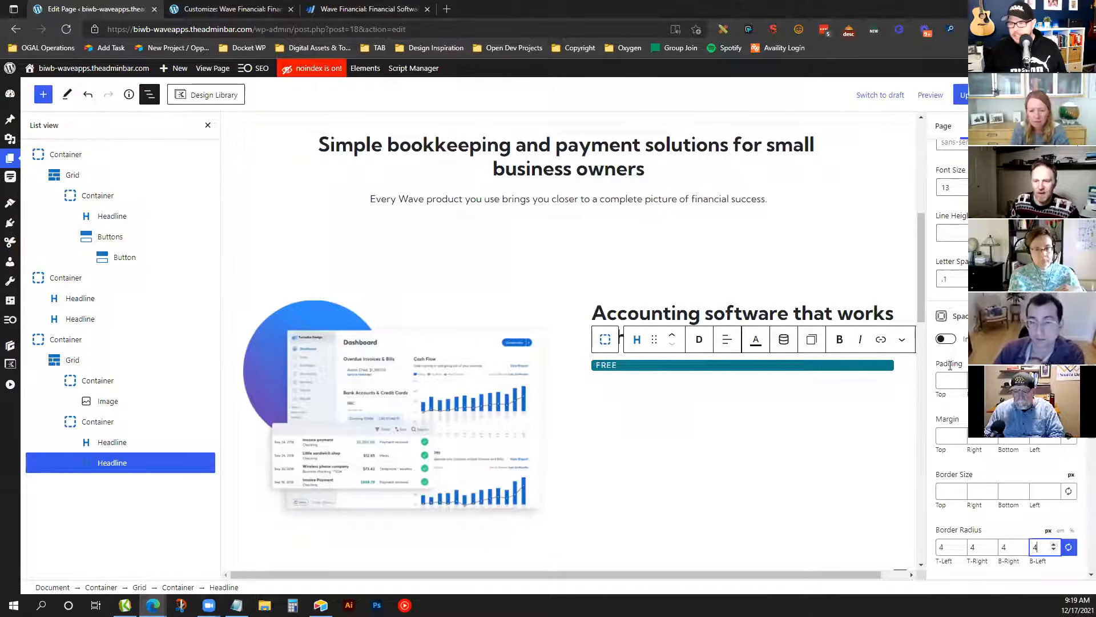
{"action": "left_click", "coordinate": [947, 339]}
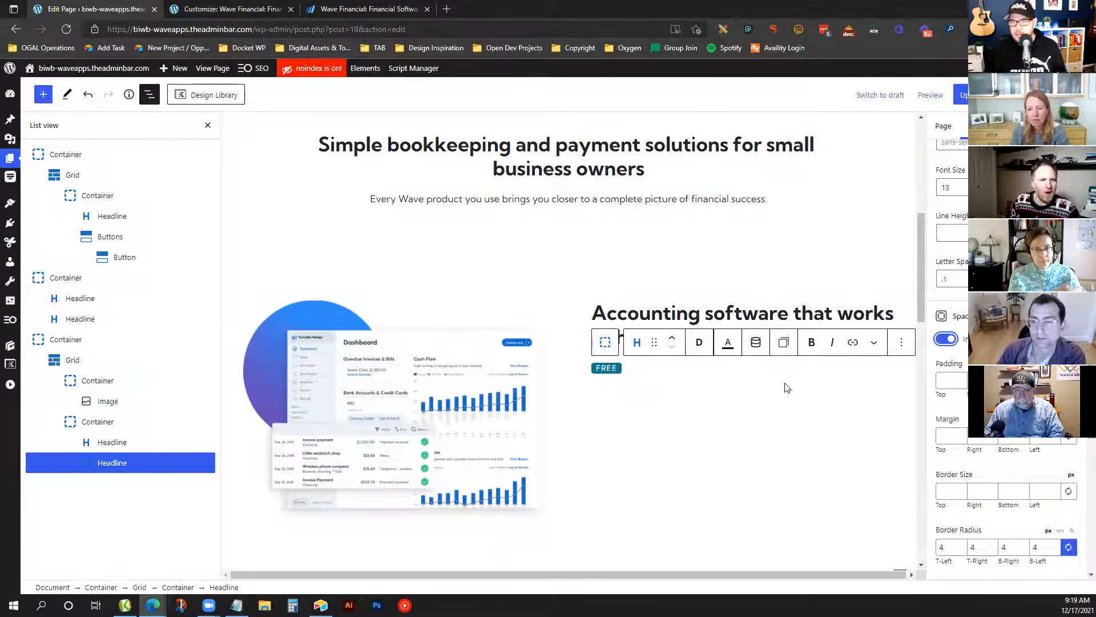
{"action": "left_click", "coordinate": [663, 298]}
{"action": "left_click", "coordinate": [674, 343]}
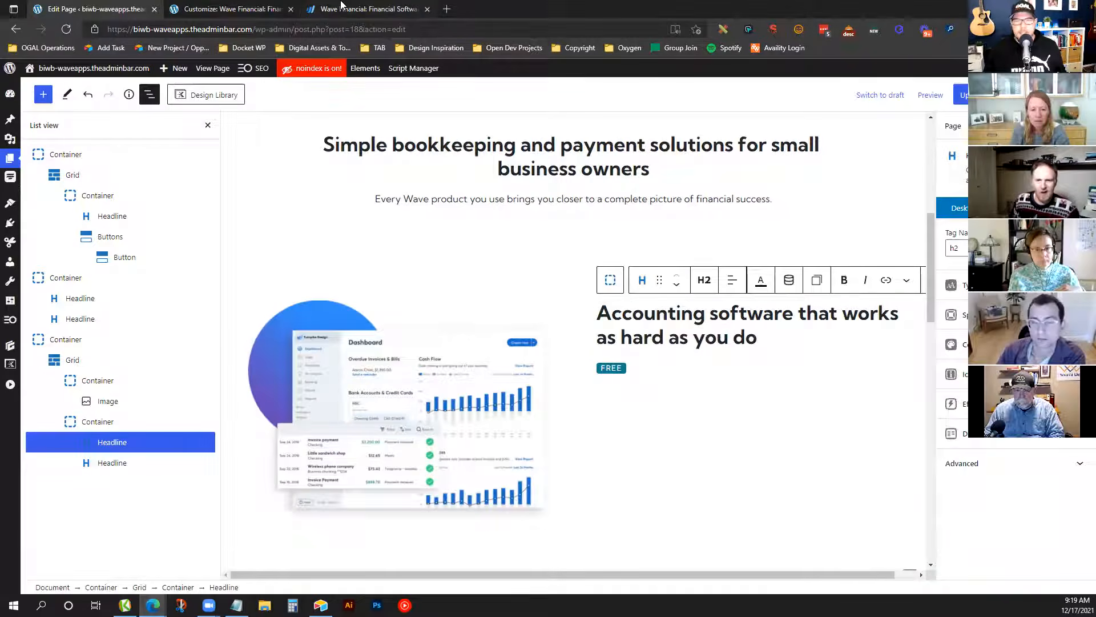
Copy the accounting description paragraph from waveapps.com
{"action": "left_click", "coordinate": [368, 8]}
{"action": "key", "text": "Escape"}
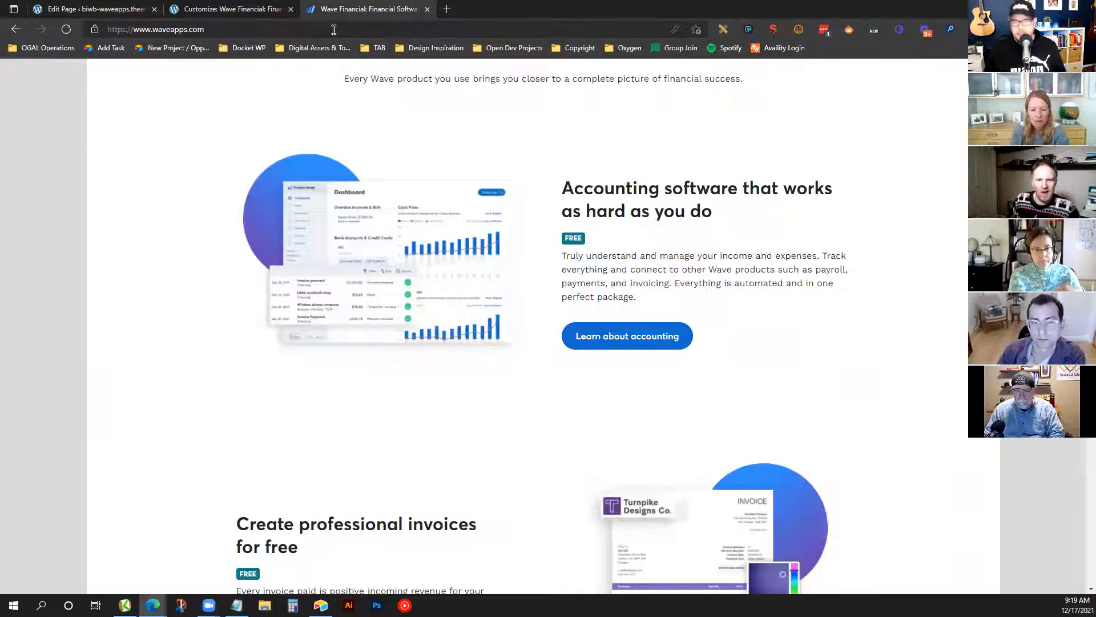
{"action": "left_click", "coordinate": [61, 6]}
{"action": "left_click", "coordinate": [377, 6]}
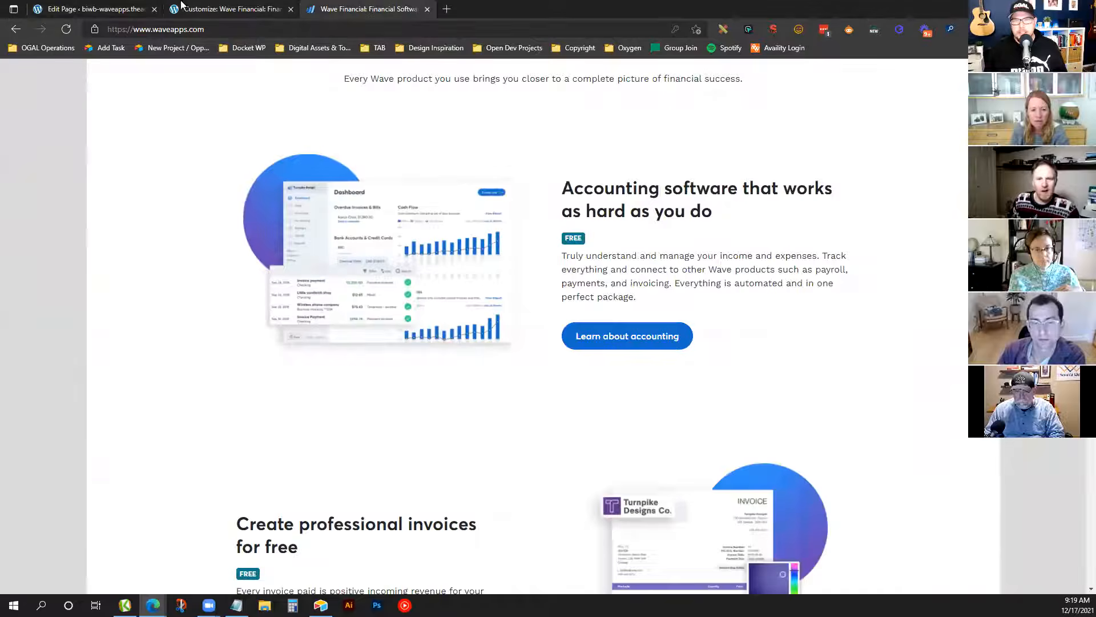
{"action": "left_click", "coordinate": [72, 7]}
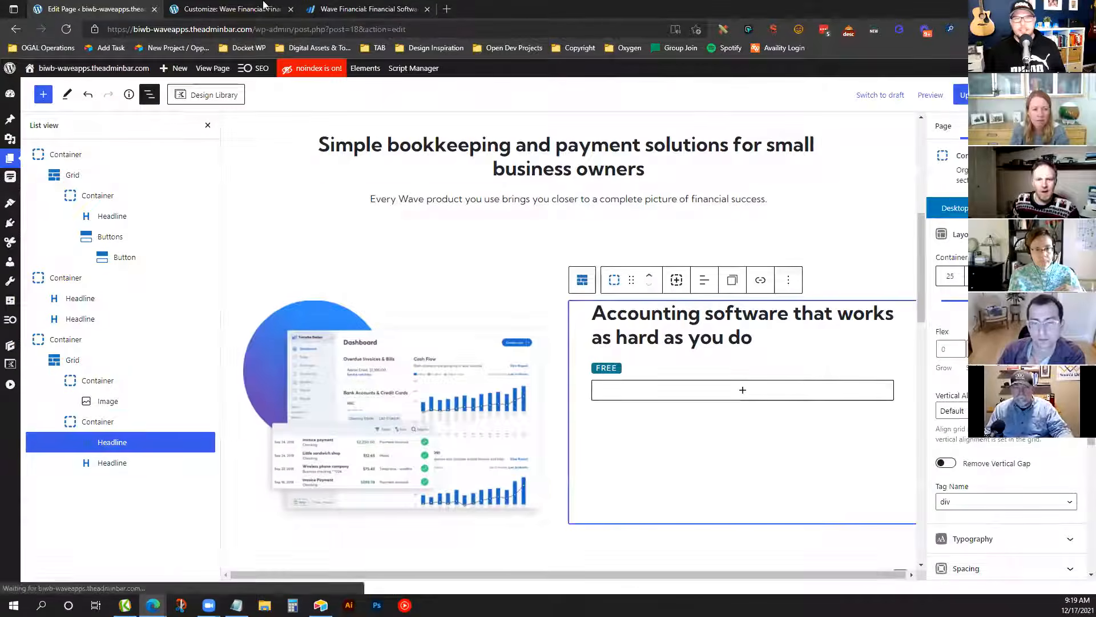
{"action": "left_click", "coordinate": [365, 9]}
{"action": "left_click_drag", "start_coordinate": [658, 298], "coordinate": [567, 252]}
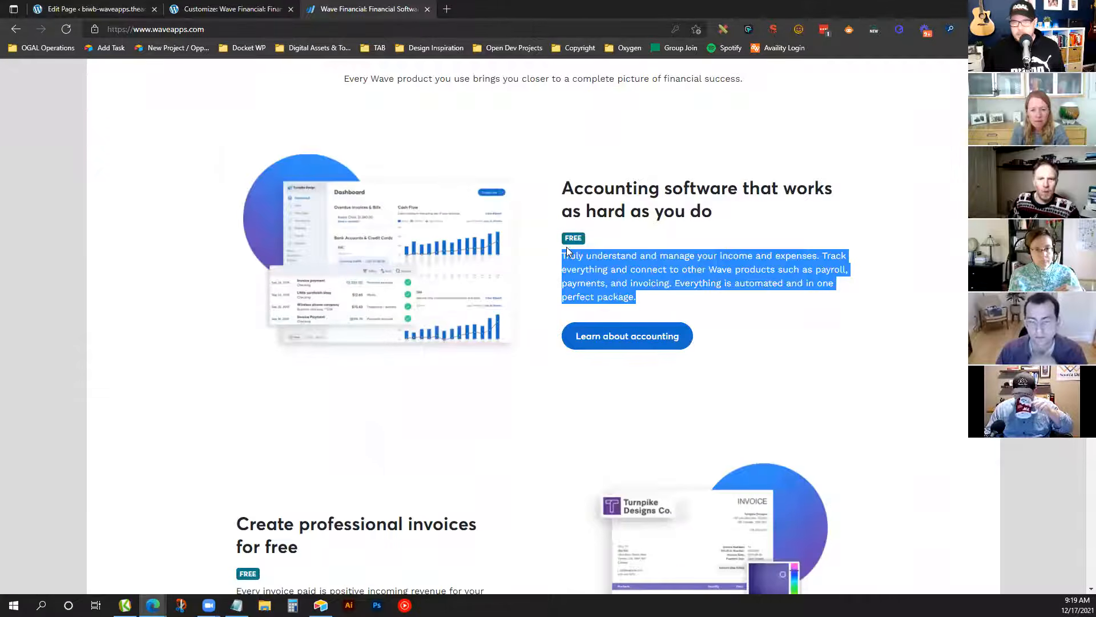
Insert a paragraph-tagged Headline block under FREE and paste the description into it
{"action": "left_click", "coordinate": [137, 6]}
{"action": "left_click", "coordinate": [735, 392]}
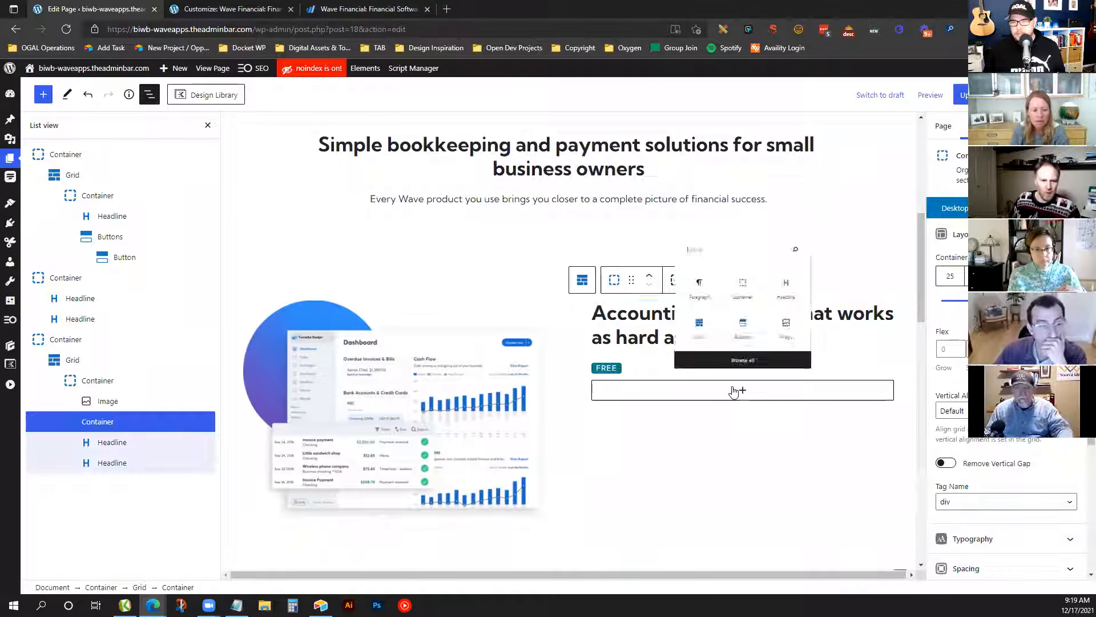
{"action": "left_click", "coordinate": [805, 263]}
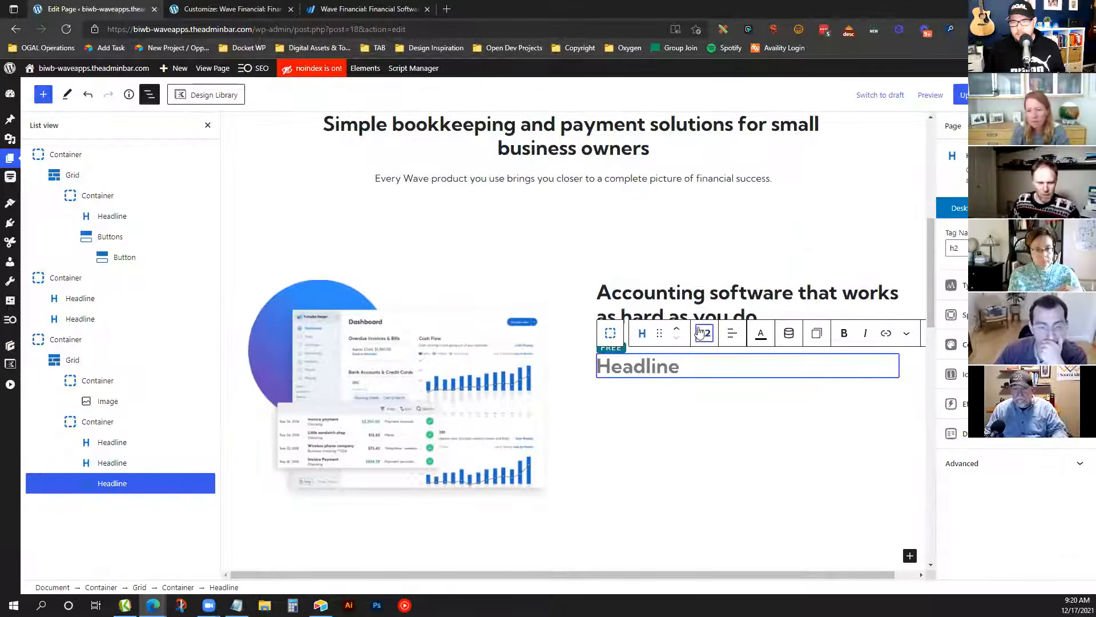
{"action": "left_click", "coordinate": [699, 331]}
{"action": "left_click", "coordinate": [746, 492]}
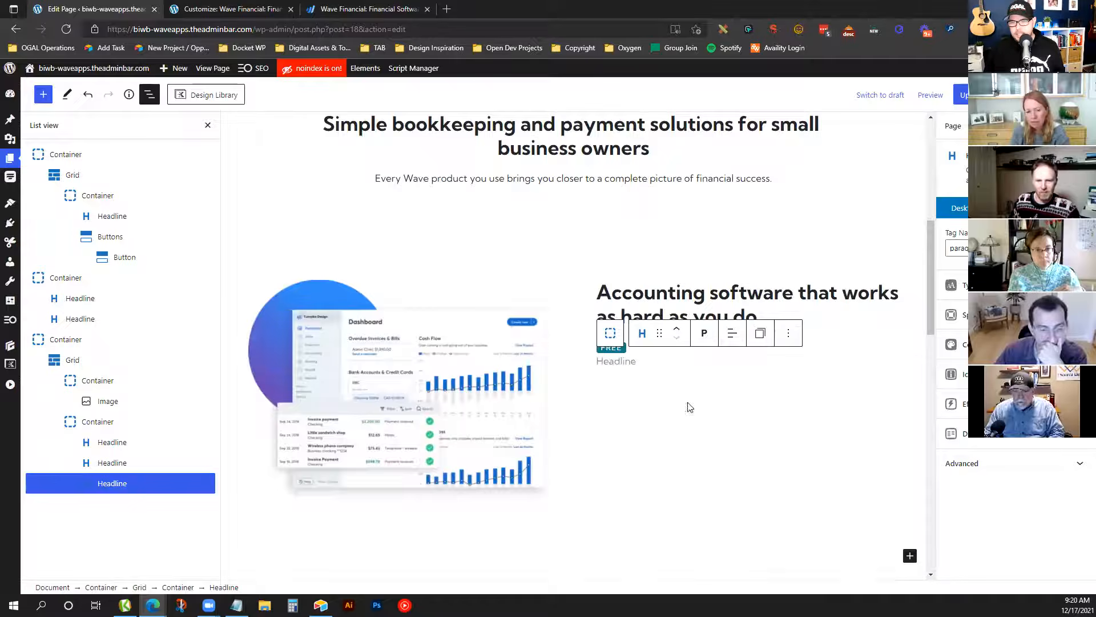
{"action": "left_click", "coordinate": [631, 361]}
{"action": "key", "text": "ctrl+v"}
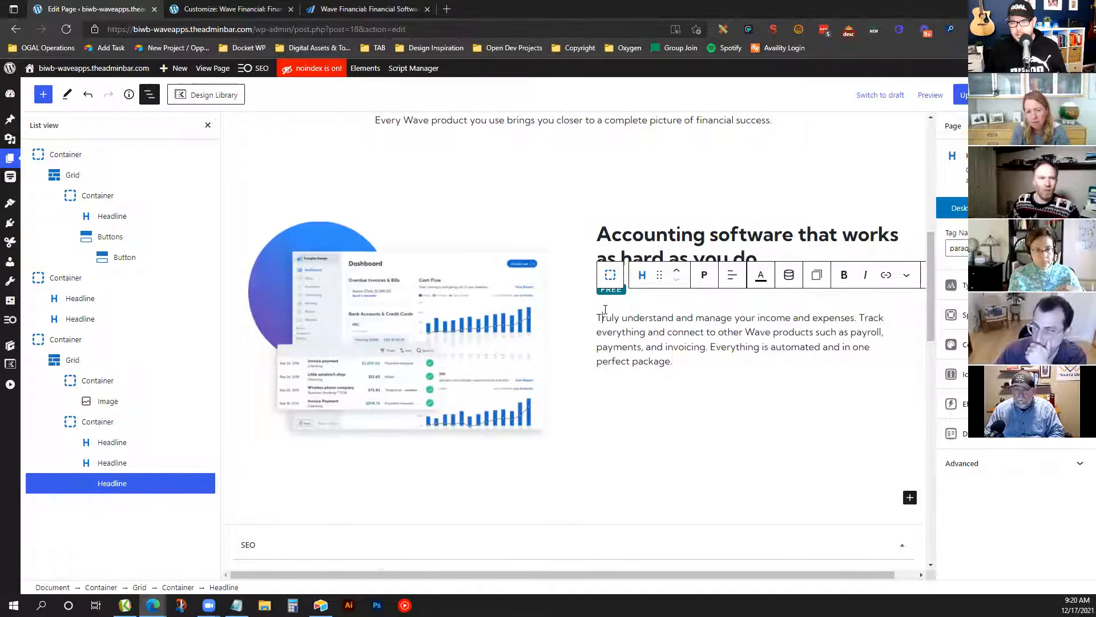
{"action": "key", "text": "BackSpace"}
Set the description paragraph's top margin to 32
{"action": "left_click", "coordinate": [994, 315]}
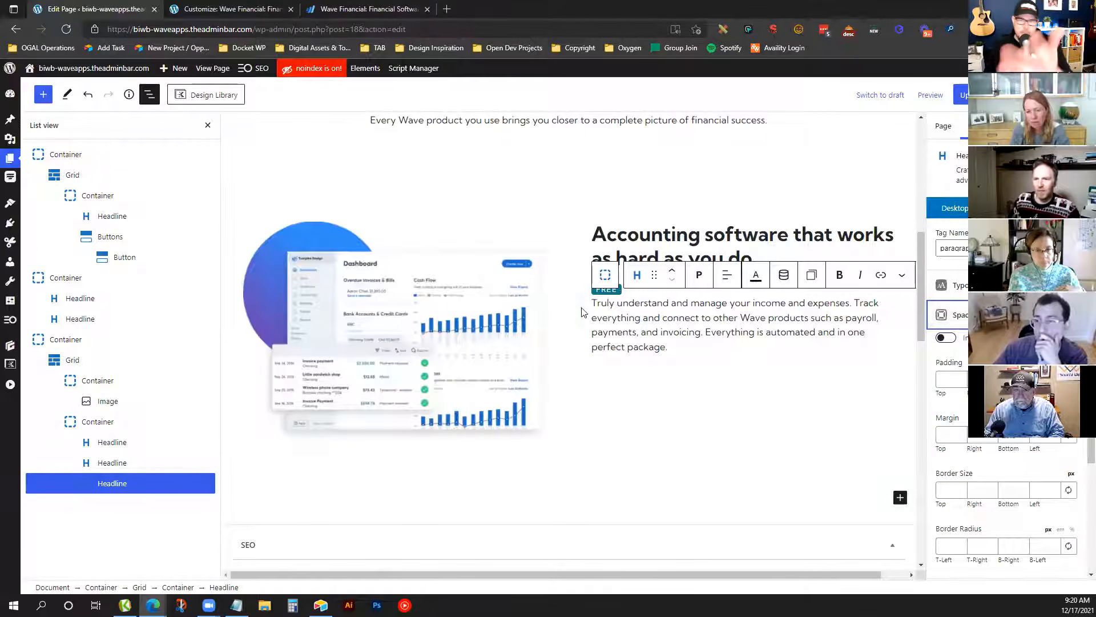
{"action": "left_click", "coordinate": [947, 435]}
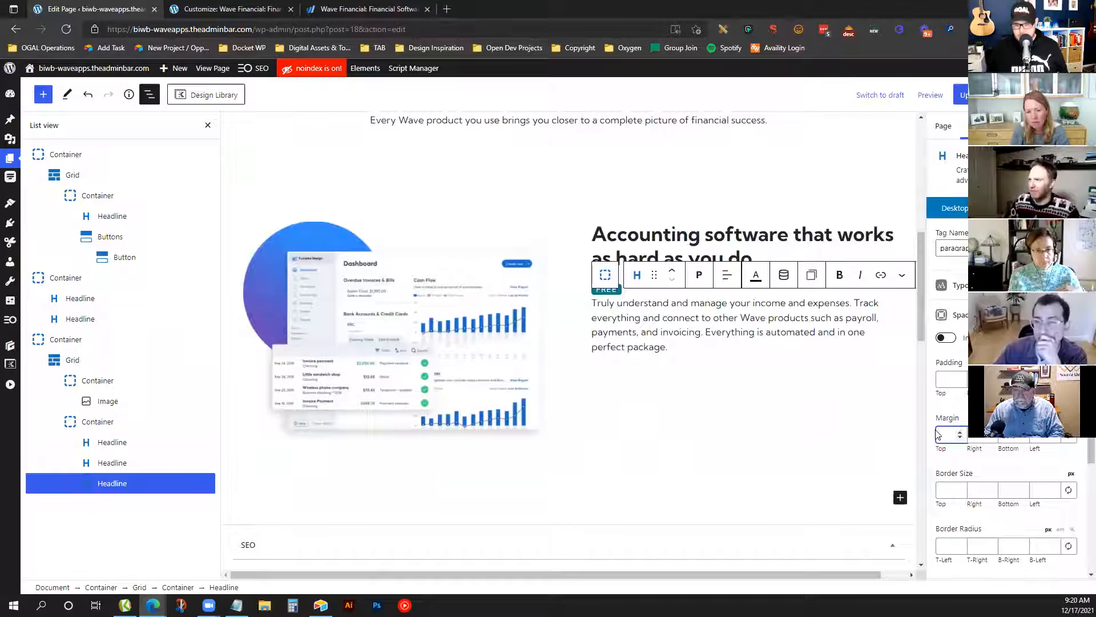
{"action": "type", "text": "24"}
{"action": "key", "text": "ctrl+a"}
{"action": "type", "text": "32"}
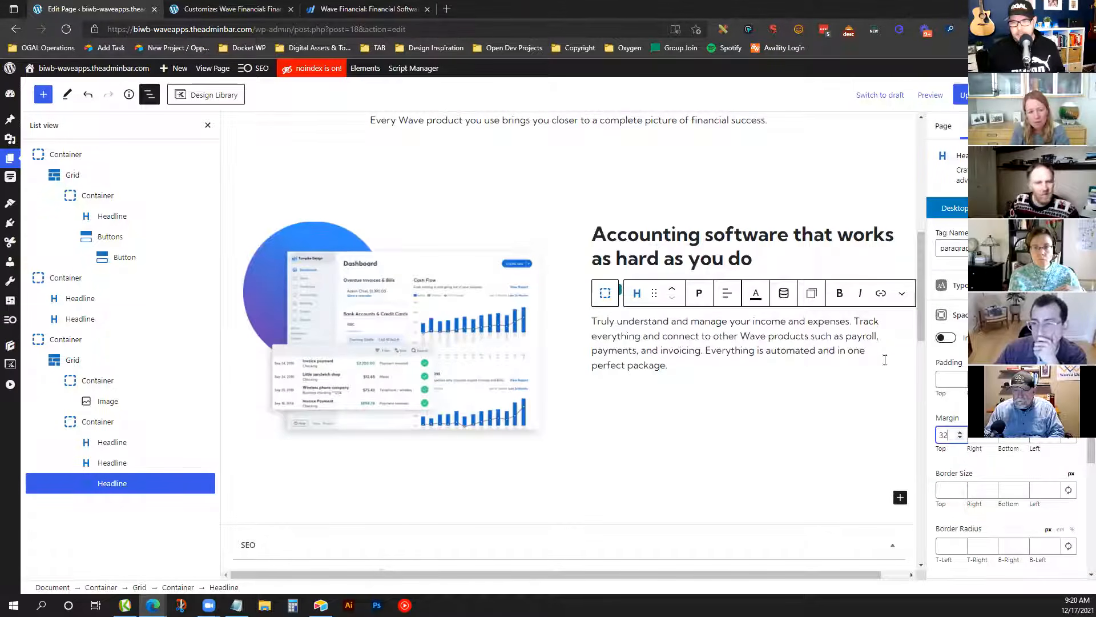
{"action": "left_click", "coordinate": [323, 5]}
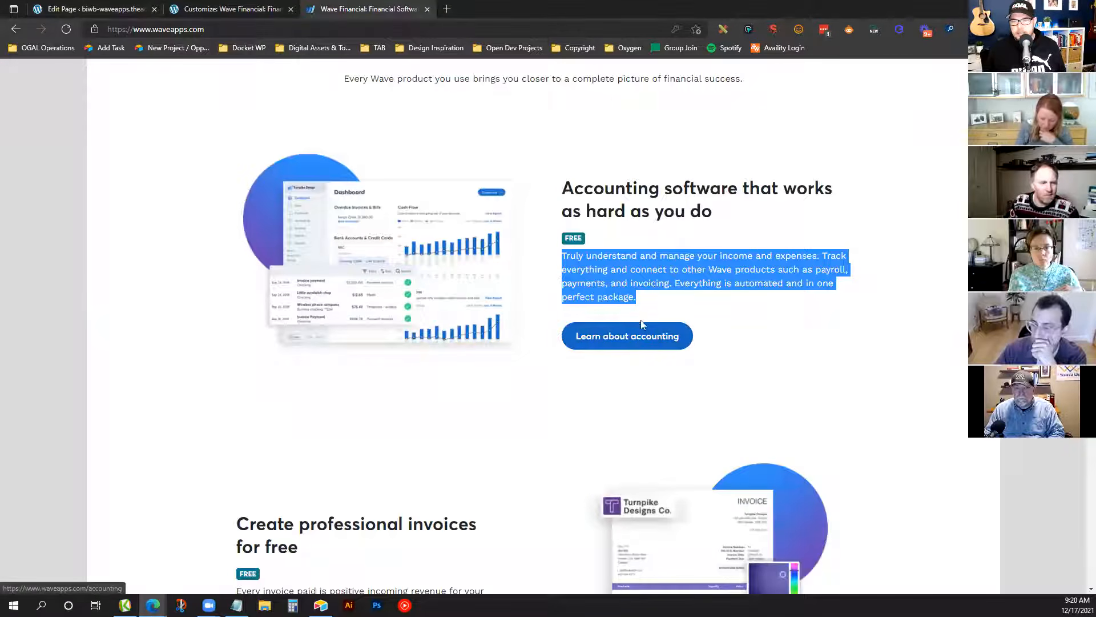
Add a Buttons block inside the accounting container below the paragraph
{"action": "scroll", "coordinate": [628, 362], "scroll_direction": "up", "scroll_amount": 4}
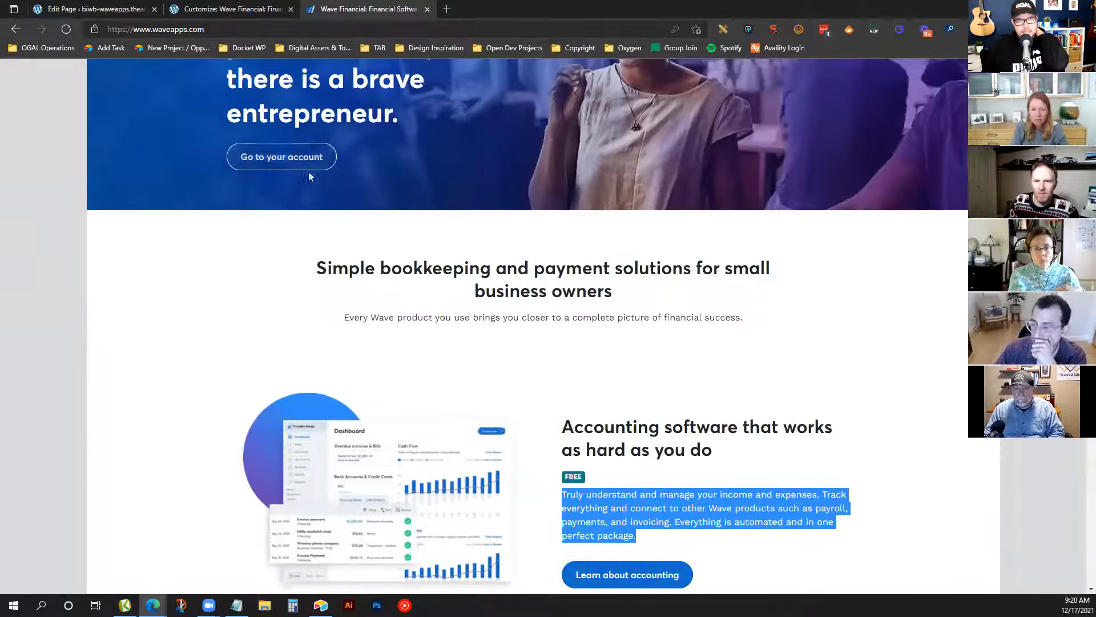
{"action": "scroll", "coordinate": [597, 332], "scroll_direction": "down", "scroll_amount": 3}
{"action": "scroll", "coordinate": [630, 424], "scroll_direction": "up", "scroll_amount": 2}
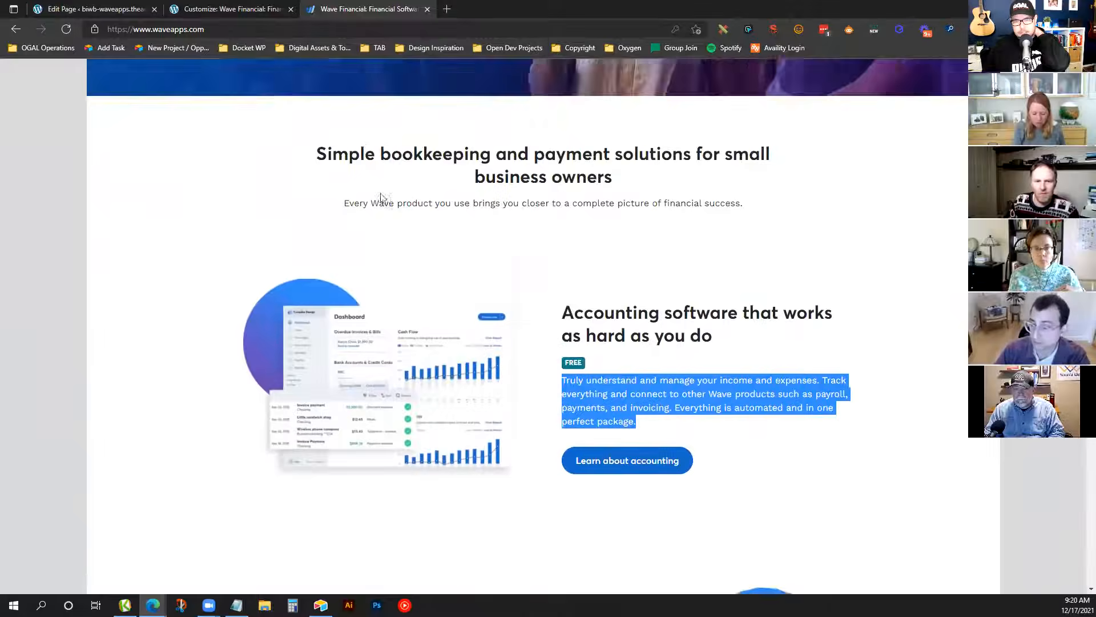
{"action": "key", "text": "ctrl+1"}
{"action": "left_click", "coordinate": [716, 397]}
{"action": "left_click", "coordinate": [718, 396]}
{"action": "type", "text": "butt"}
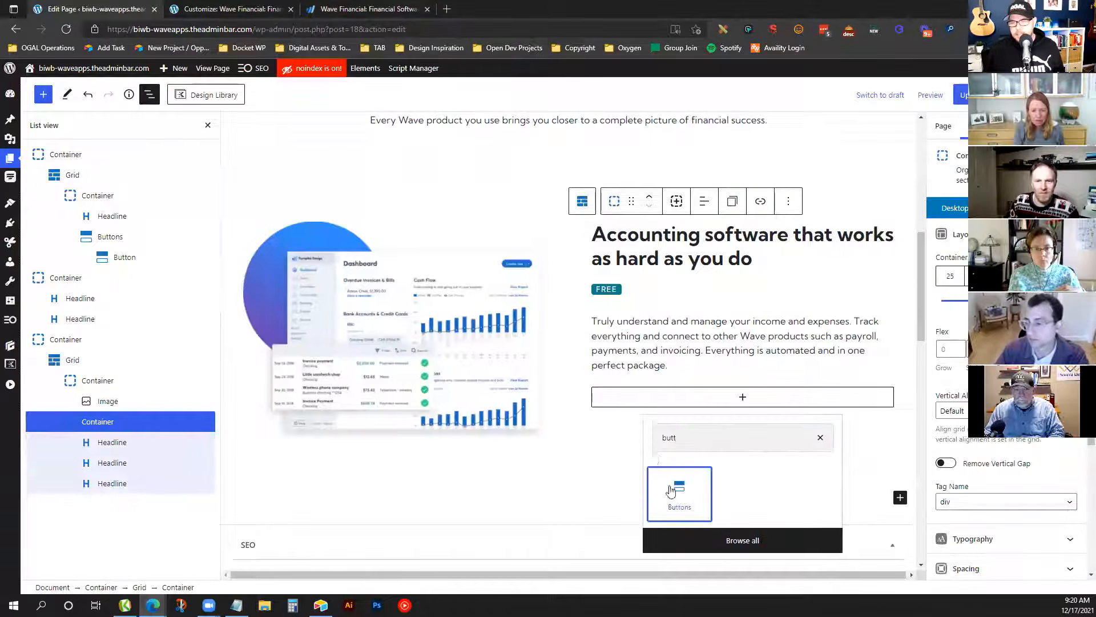
{"action": "left_click", "coordinate": [701, 488]}
Copy the 'Go to your account' button's styles and paste them onto the new button
{"action": "scroll", "coordinate": [309, 246], "scroll_direction": "up", "scroll_amount": 3}
{"action": "scroll", "coordinate": [310, 245], "scroll_direction": "up", "scroll_amount": 1}
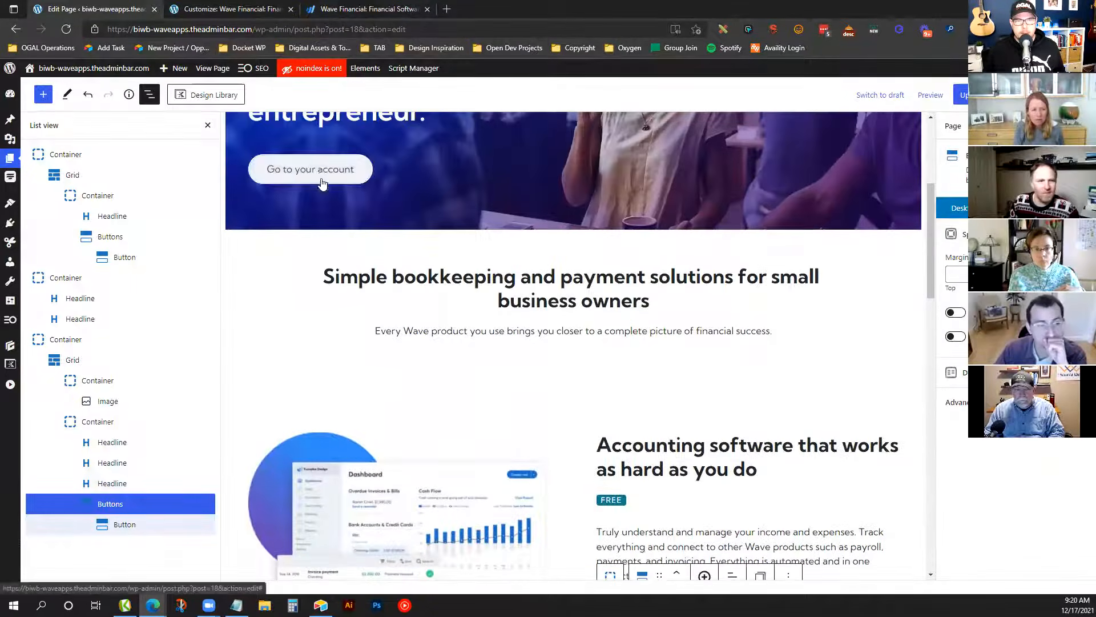
{"action": "left_click", "coordinate": [310, 169]}
{"action": "left_click", "coordinate": [384, 133]}
{"action": "left_click", "coordinate": [387, 174]}
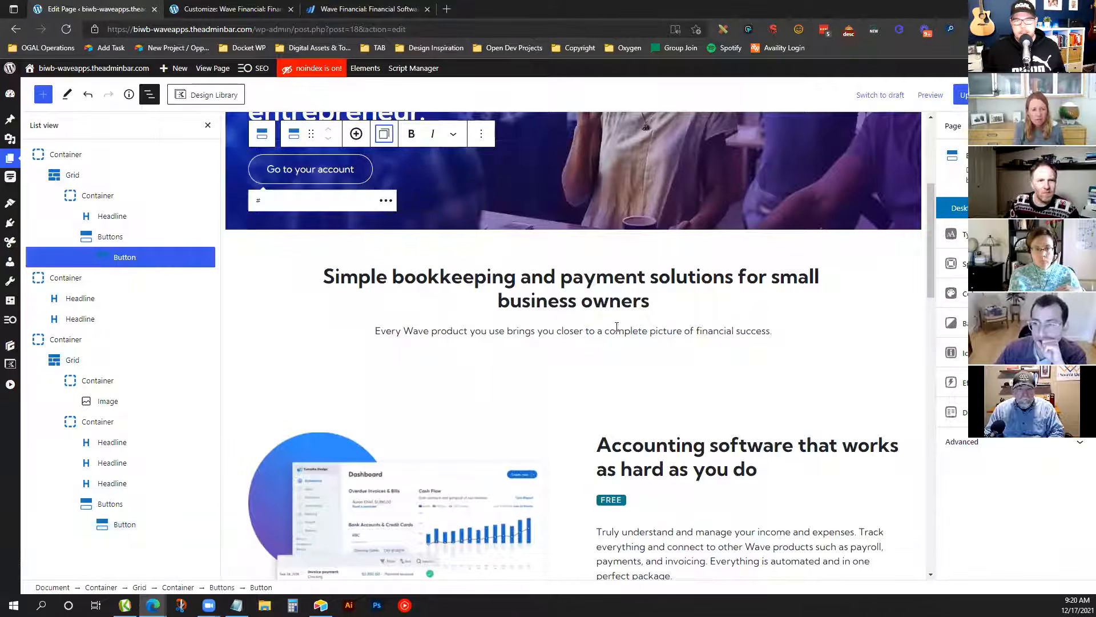
{"action": "scroll", "coordinate": [343, 246], "scroll_direction": "down", "scroll_amount": 2}
{"action": "left_click", "coordinate": [622, 471]}
{"action": "left_click", "coordinate": [732, 436]}
{"action": "left_click", "coordinate": [756, 498]}
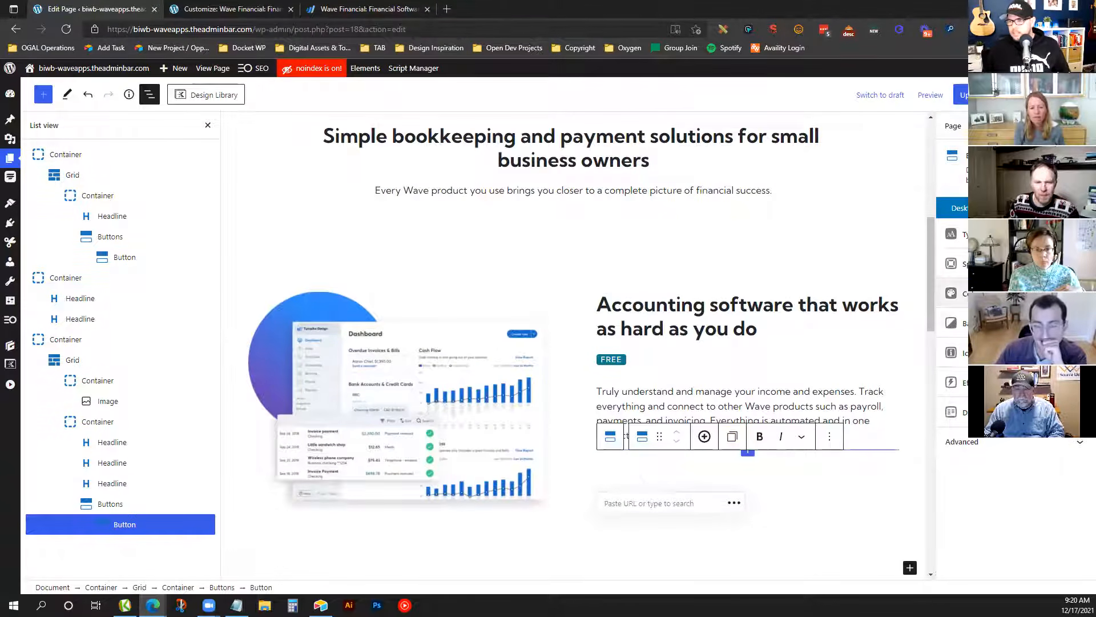
Give the button a blue background, white text and no border
{"action": "left_click", "coordinate": [995, 293]}
{"action": "left_click", "coordinate": [1077, 344]}
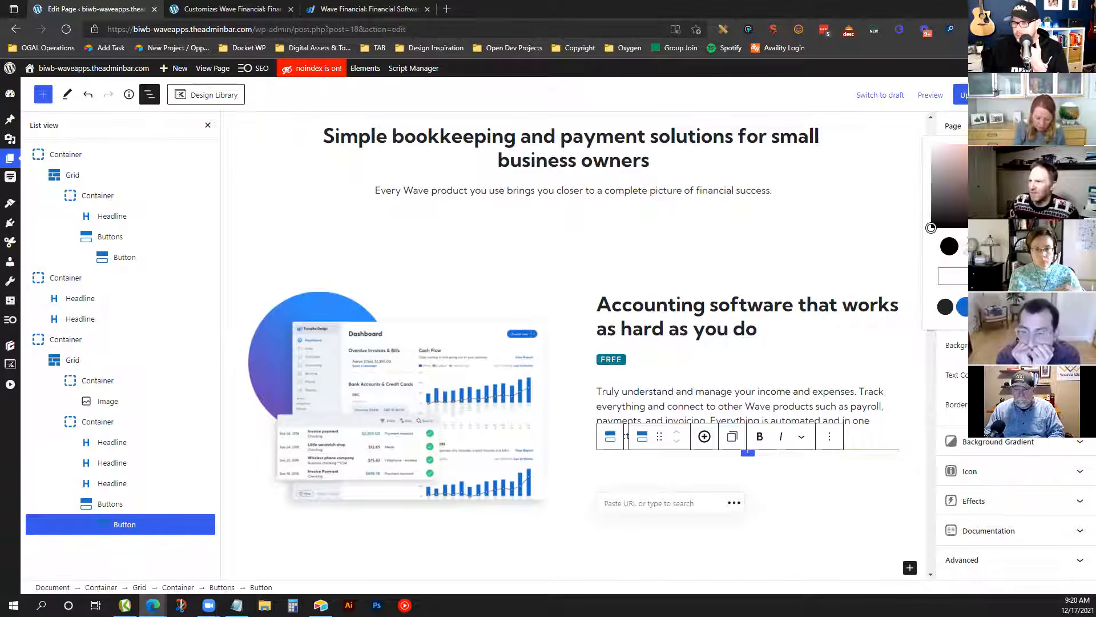
{"action": "left_click", "coordinate": [966, 307]}
{"action": "left_click", "coordinate": [1077, 375]}
{"action": "left_click", "coordinate": [1061, 306]}
{"action": "left_click", "coordinate": [1076, 374]}
{"action": "left_click", "coordinate": [1057, 264]}
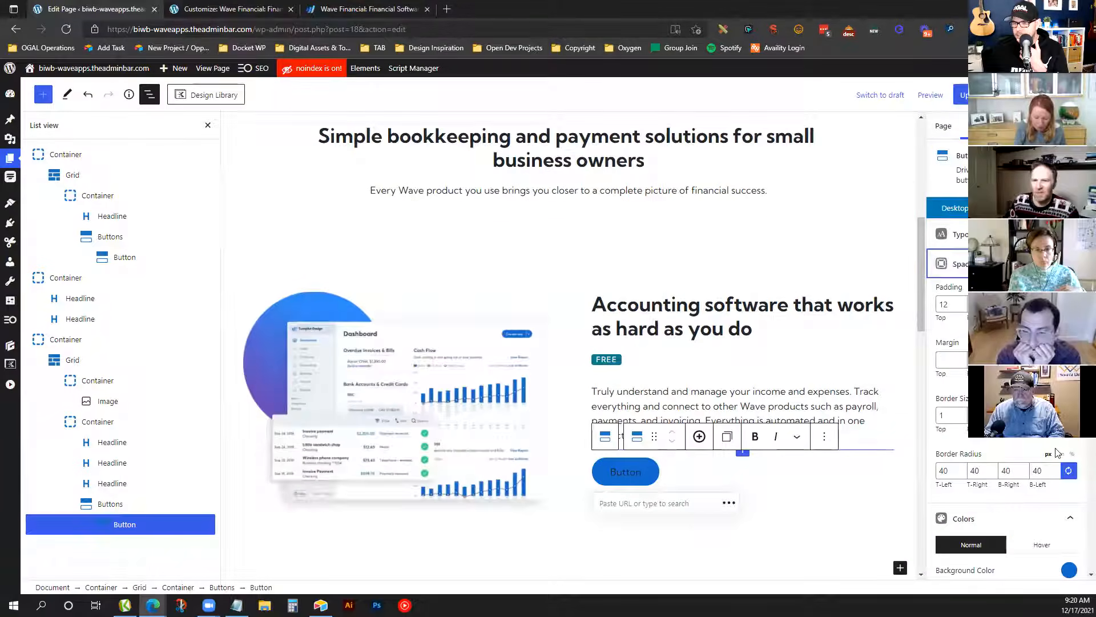
{"action": "left_click", "coordinate": [1055, 418]}
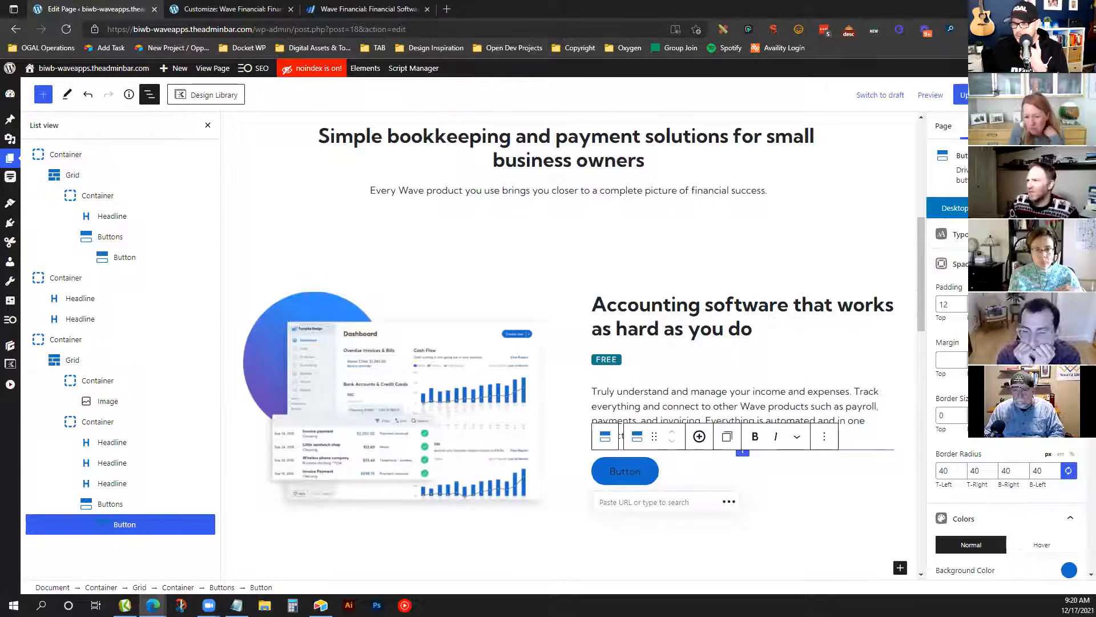
{"action": "left_click", "coordinate": [966, 263]}
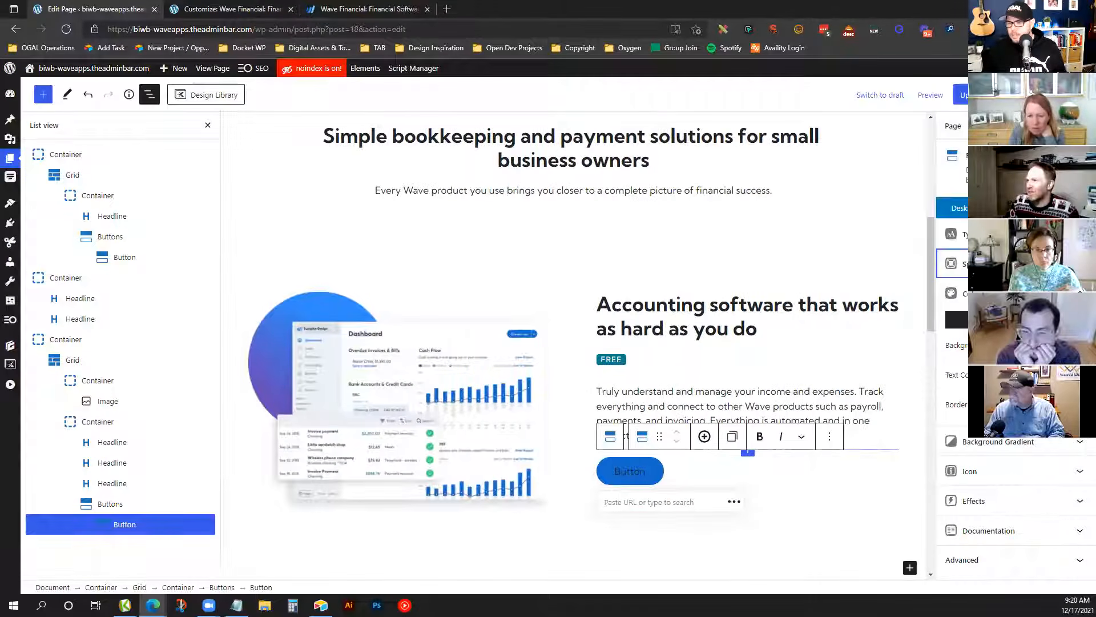
{"action": "left_click", "coordinate": [1076, 375]}
{"action": "left_click", "coordinate": [1046, 336]}
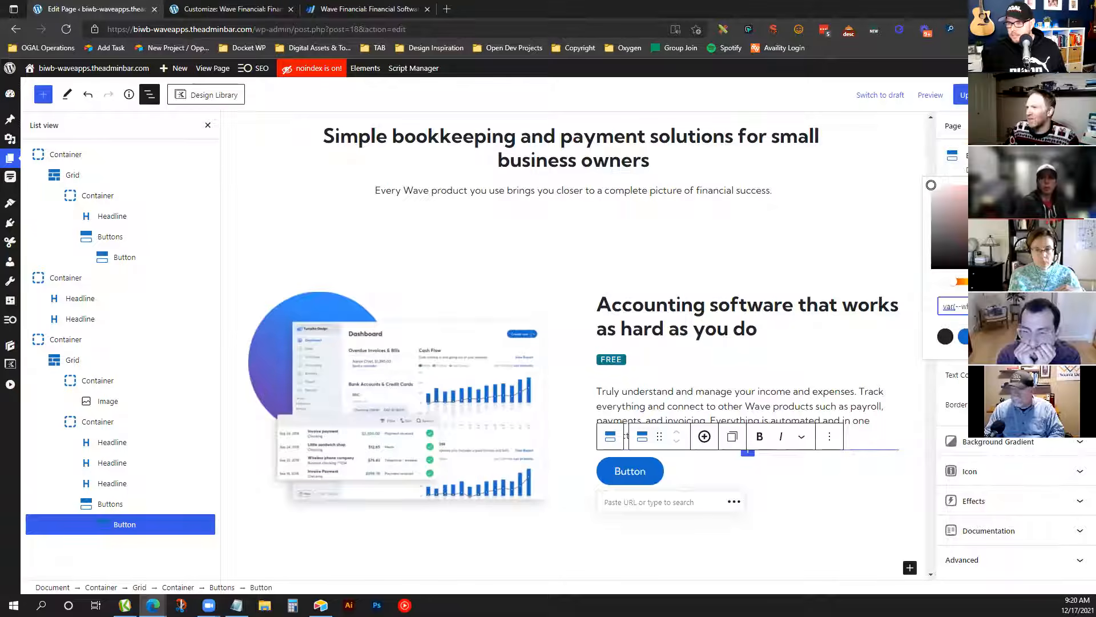
{"action": "left_click", "coordinate": [1057, 404]}
{"action": "left_click", "coordinate": [1057, 404]}
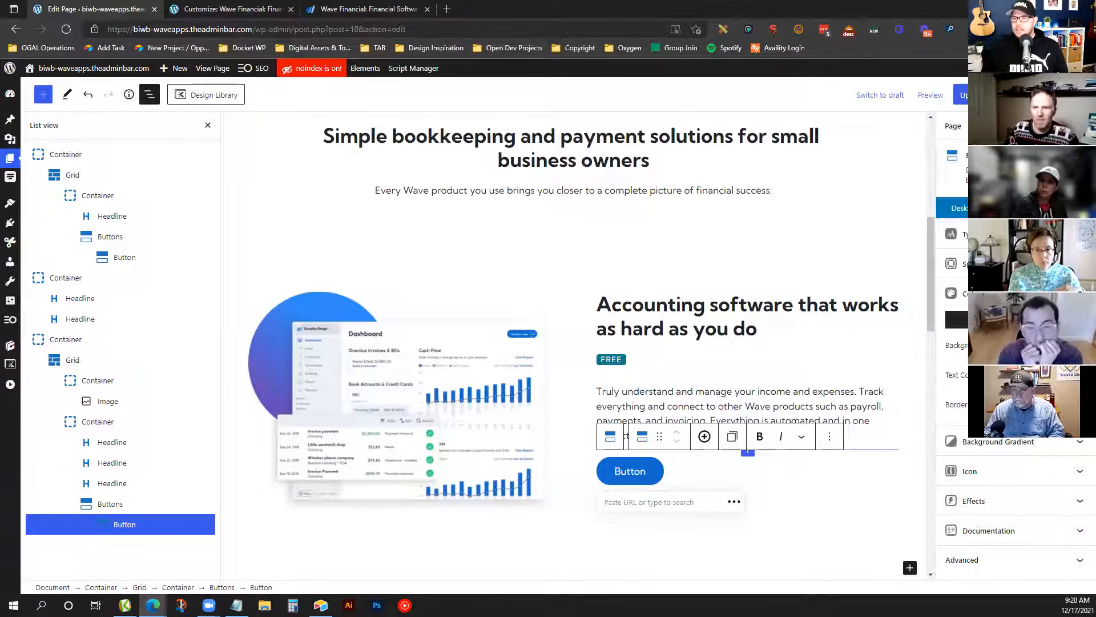
Set the button's hover colours, then review its spacing and typography settings
{"action": "left_click", "coordinate": [1052, 319]}
{"action": "left_click", "coordinate": [1077, 344]}
{"action": "left_click", "coordinate": [985, 307]}
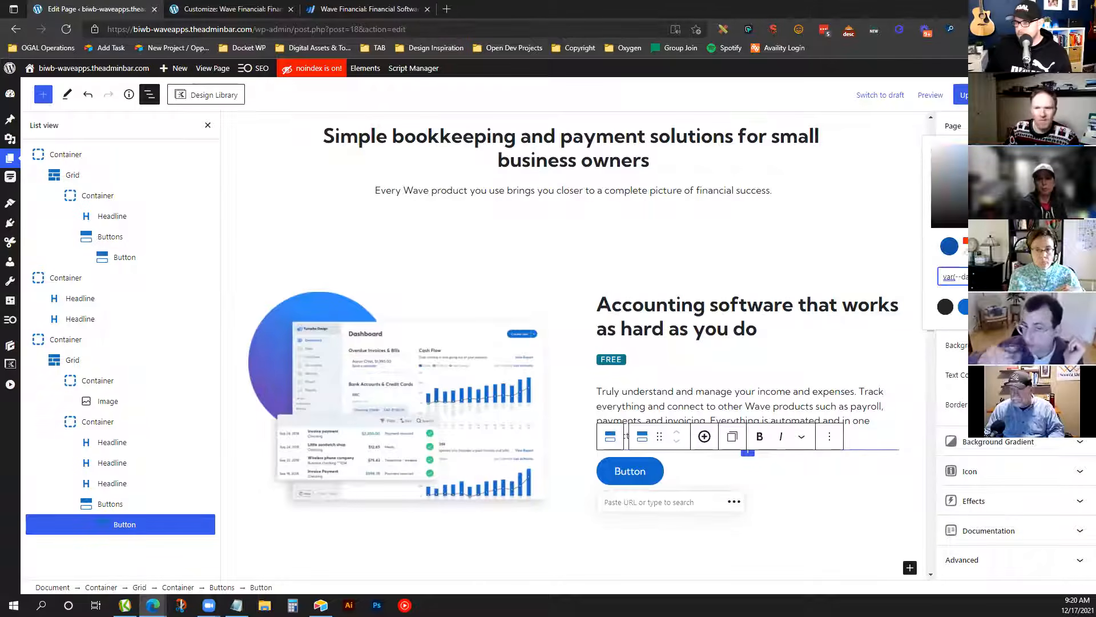
{"action": "left_click", "coordinate": [1077, 374]}
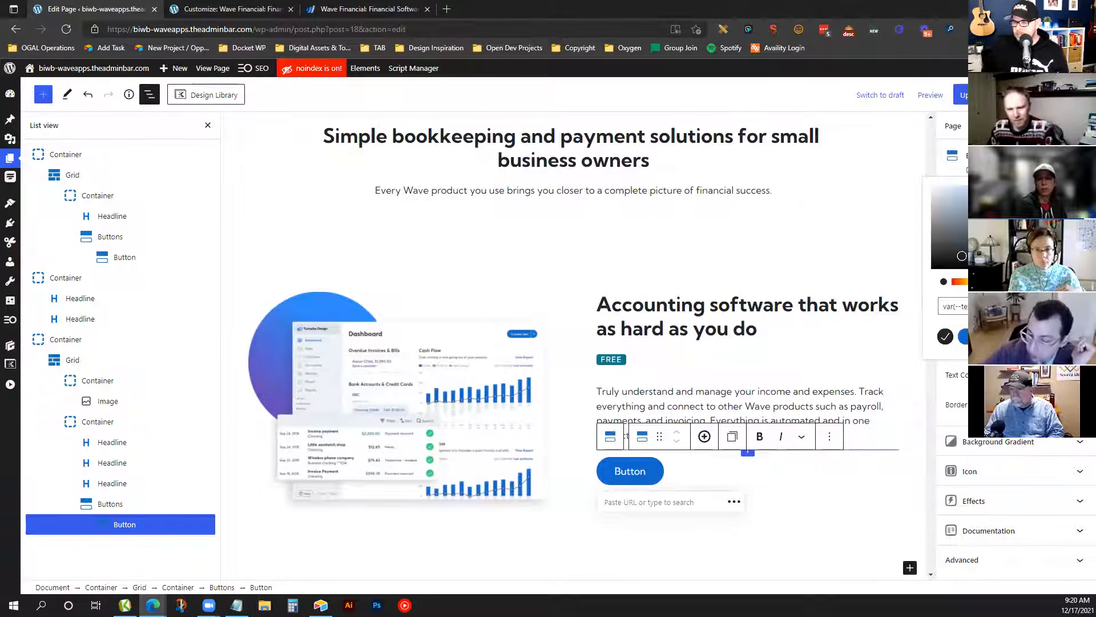
{"action": "left_click", "coordinate": [1077, 375]}
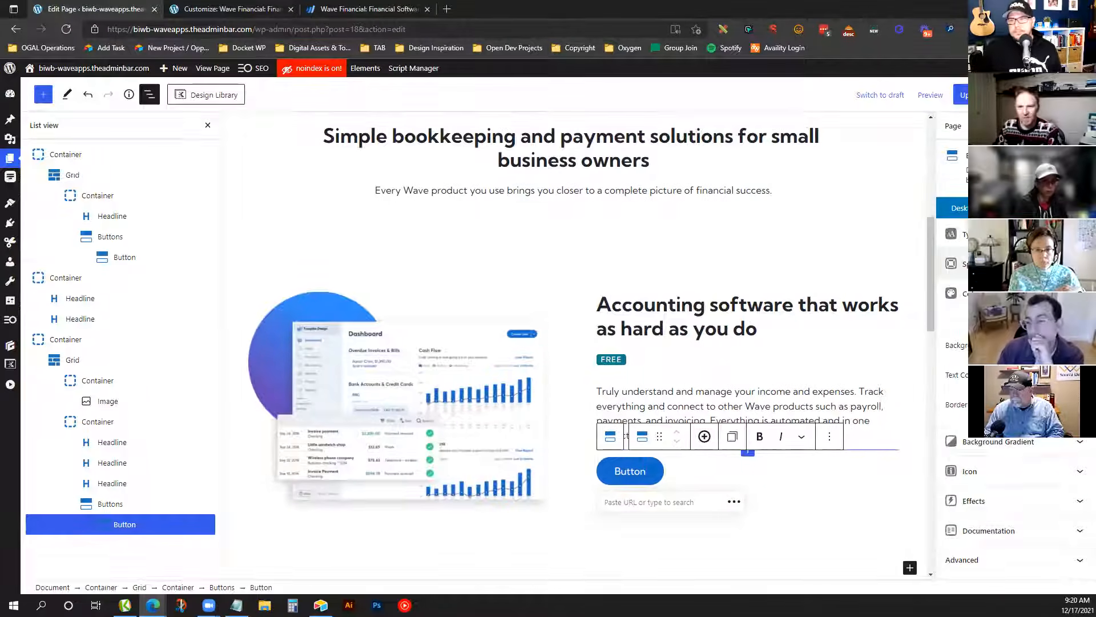
{"action": "left_click", "coordinate": [1027, 264]}
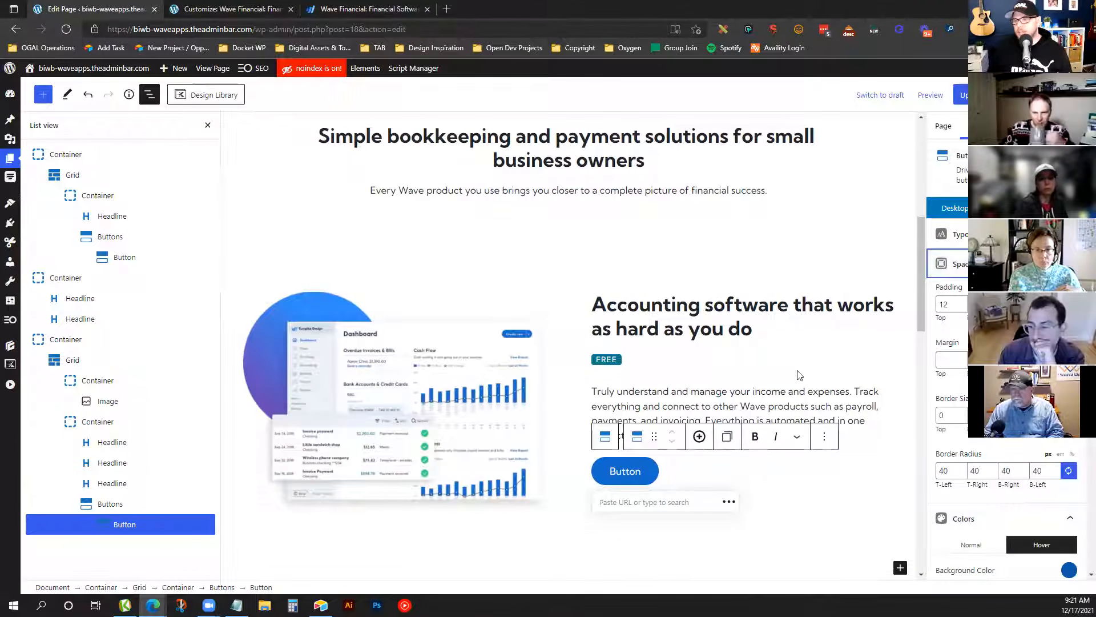
{"action": "left_click", "coordinate": [964, 234]}
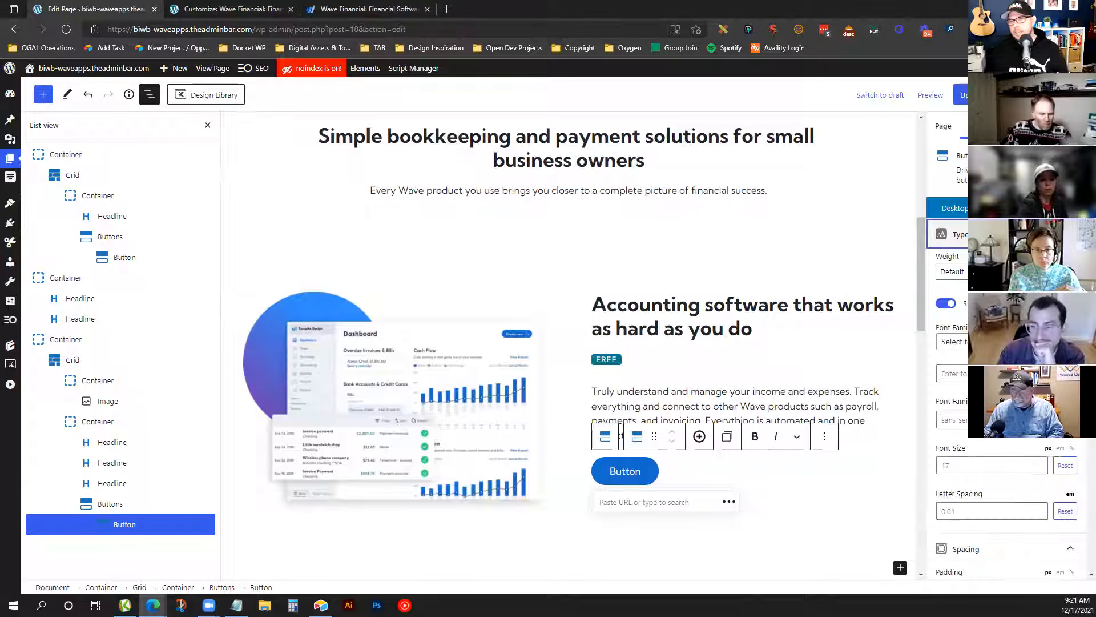
{"action": "scroll", "coordinate": [963, 234], "scroll_direction": "down", "scroll_amount": 1}
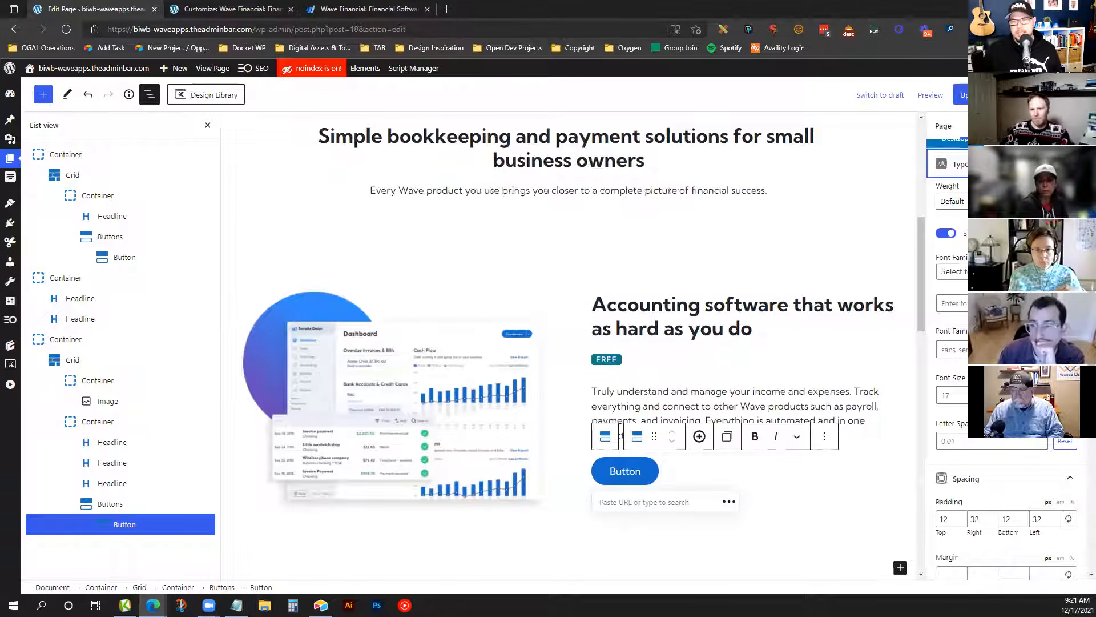
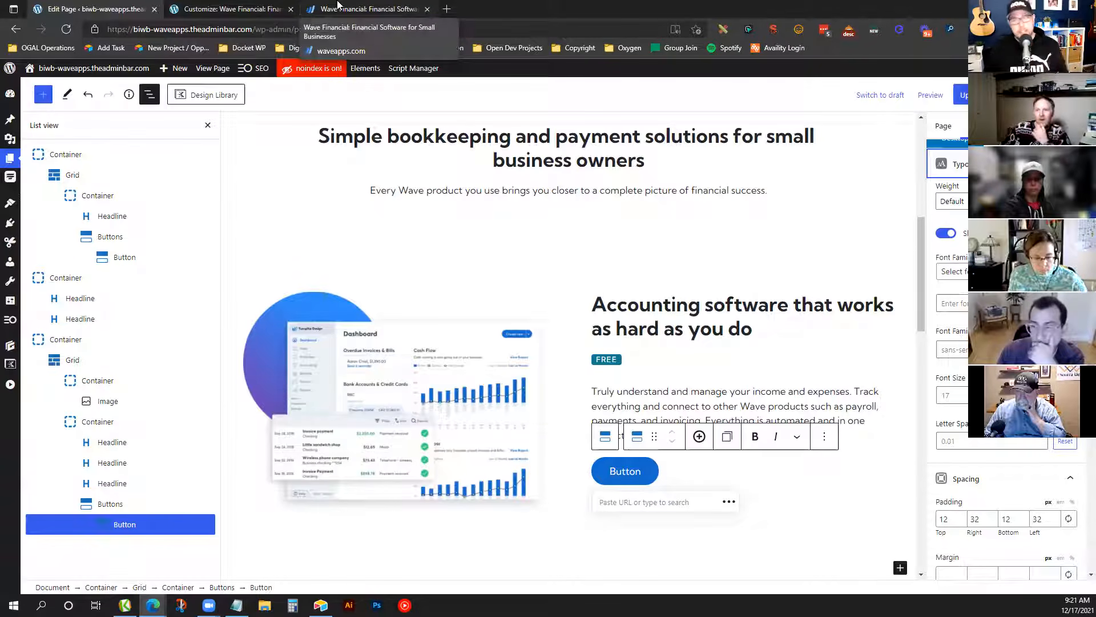
Label the accounting button 'Learn about accounting' with a '#' placeholder link
{"action": "left_click", "coordinate": [344, 9]}
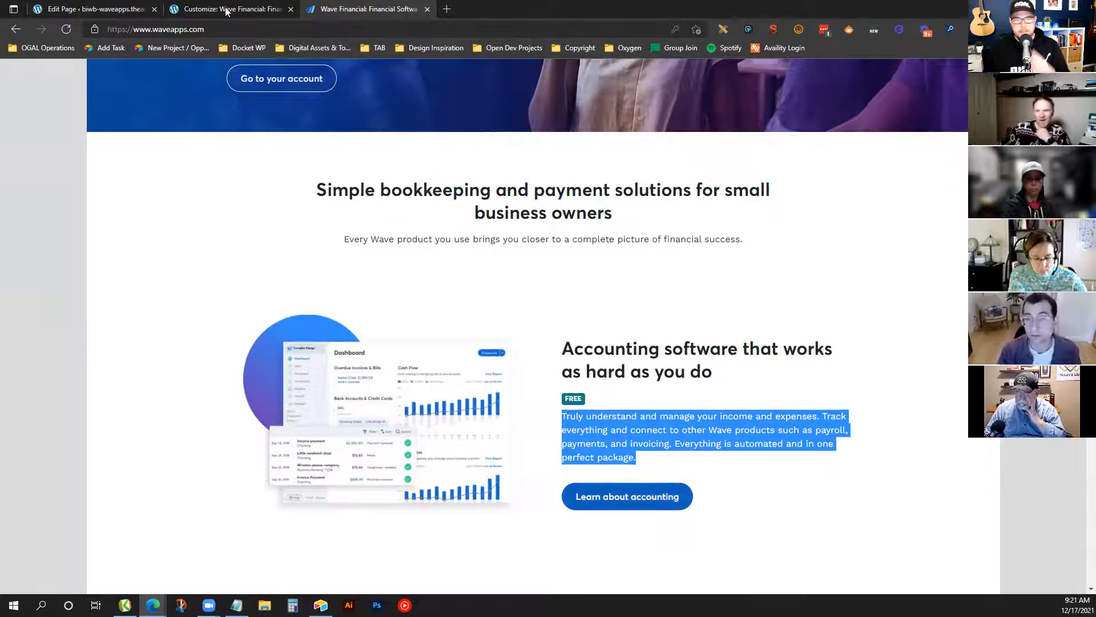
{"action": "left_click", "coordinate": [120, 9]}
{"action": "left_click", "coordinate": [613, 471]}
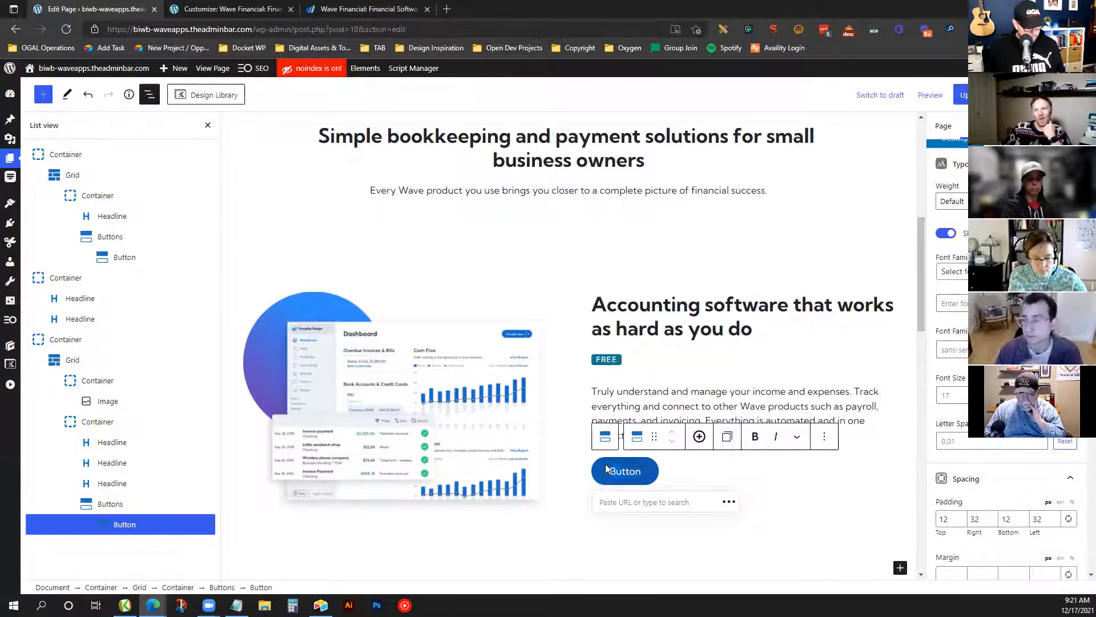
{"action": "key", "text": "ctrl+a"}
{"action": "type", "text": "Learn about acc"}
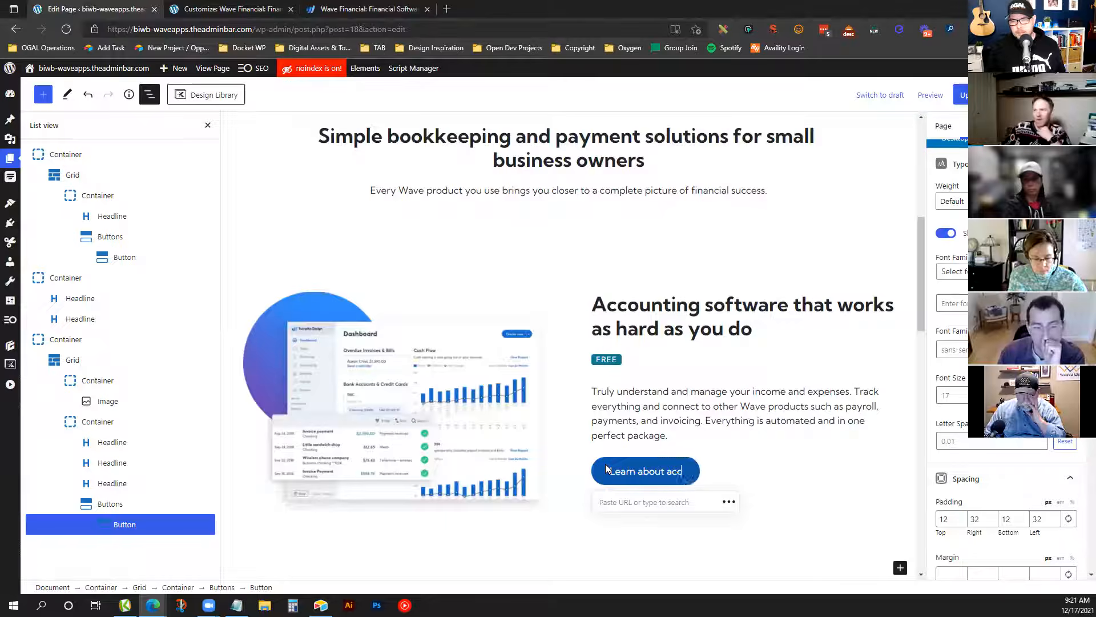
{"action": "type", "text": "ounting"}
{"action": "left_click", "coordinate": [618, 500]}
{"action": "type", "text": "#"}
{"action": "left_click", "coordinate": [695, 388]}
{"action": "left_click", "coordinate": [638, 251]}
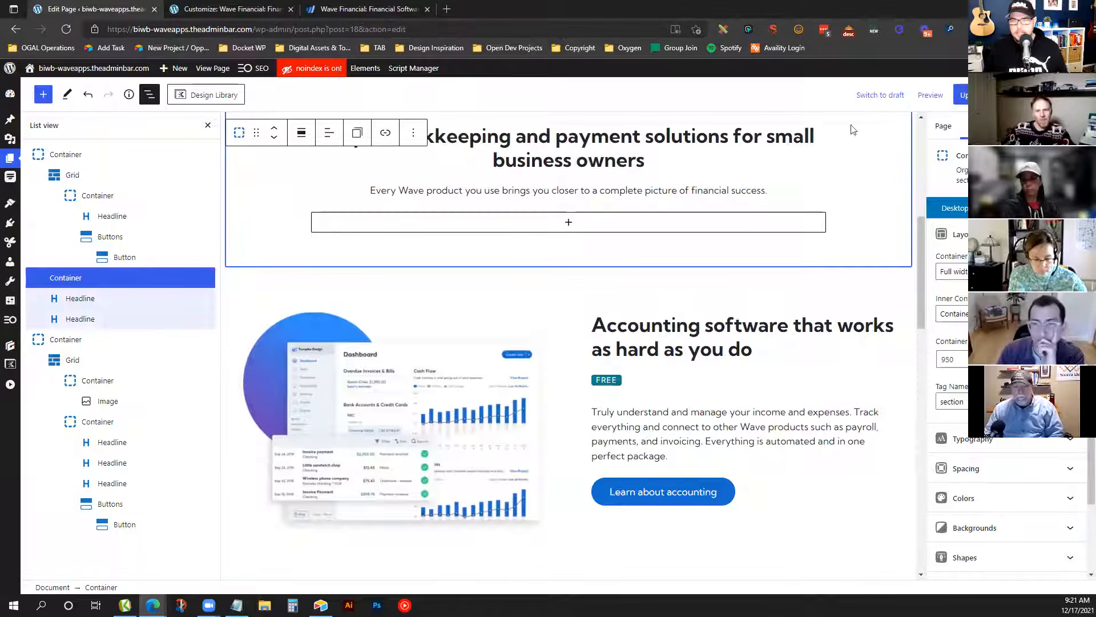
Set the accounting Grid's vertical alignment to Center
{"action": "left_click", "coordinate": [87, 360]}
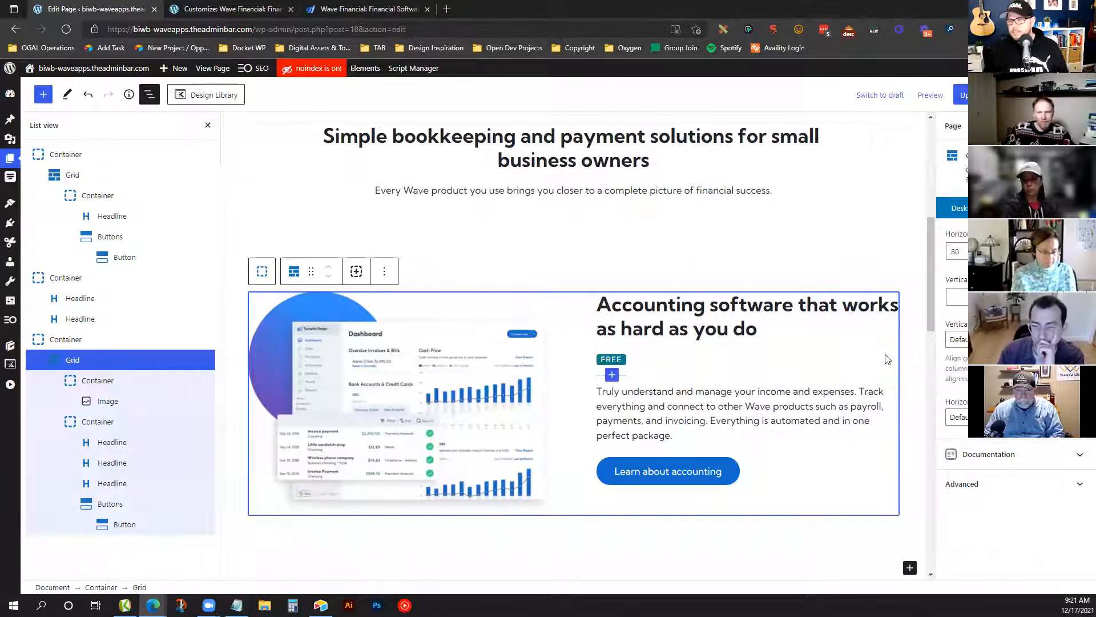
{"action": "left_click", "coordinate": [958, 339]}
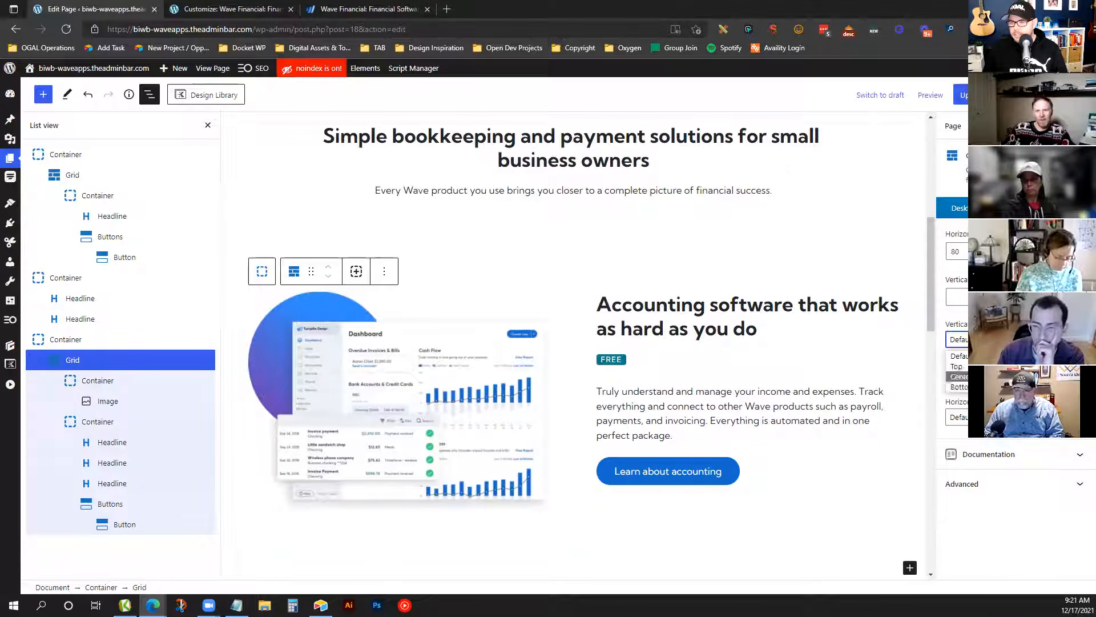
{"action": "left_click", "coordinate": [958, 377]}
Save the page and view it in the Customizer preview
{"action": "left_click", "coordinate": [737, 281]}
{"action": "key", "text": "ctrl+s"}
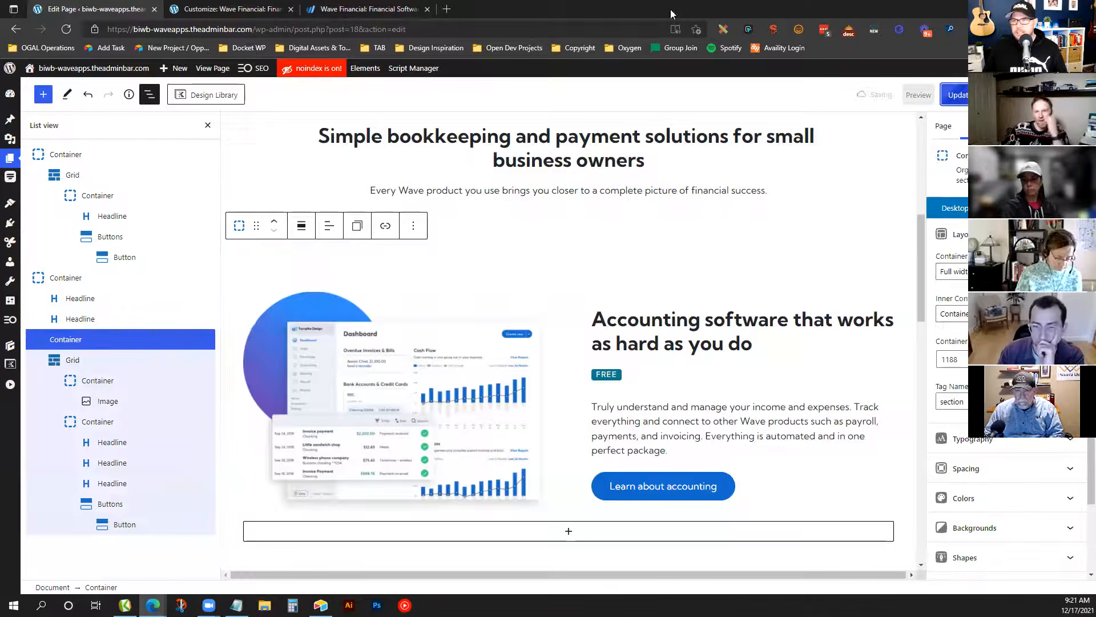
{"action": "left_click", "coordinate": [231, 6]}
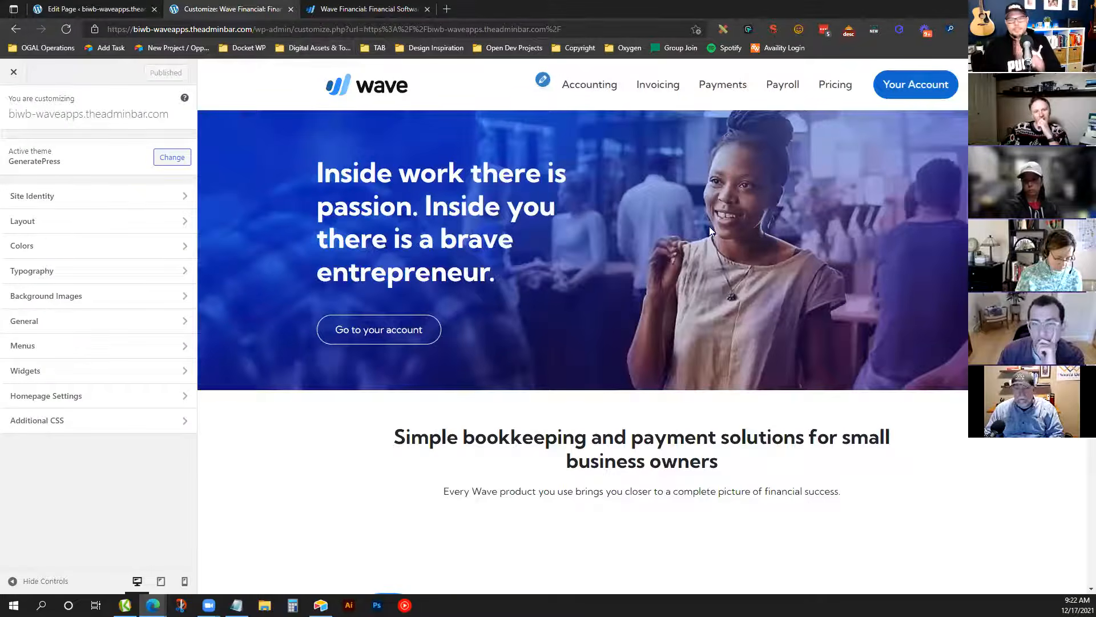
Scroll through the live preview and the editor to review the accounting section
{"action": "scroll", "coordinate": [742, 234], "scroll_direction": "down", "scroll_amount": 5}
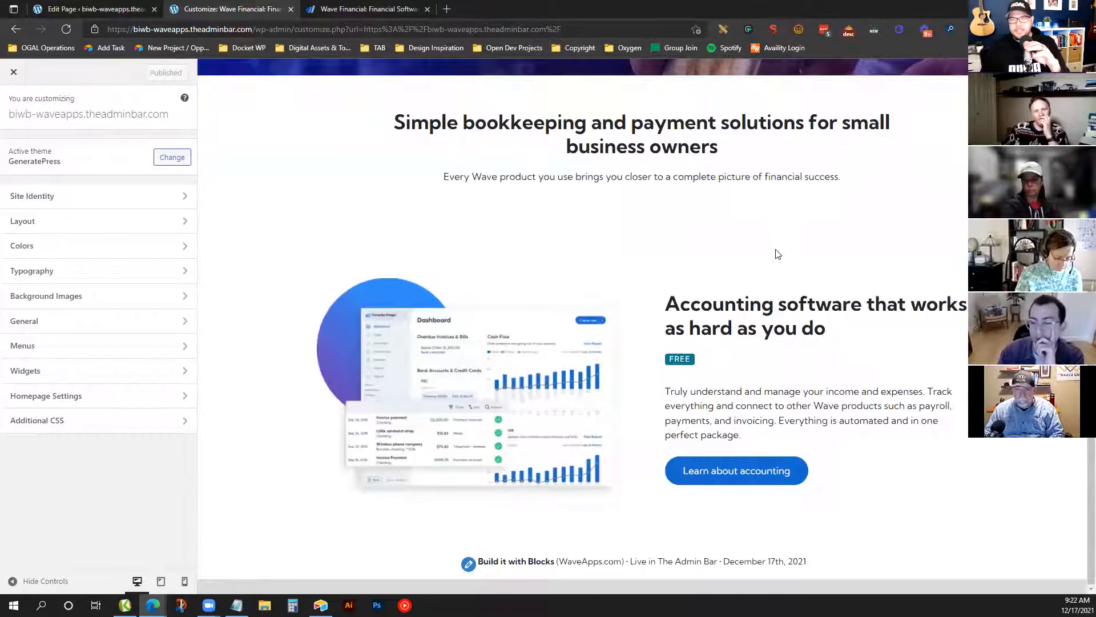
{"action": "scroll", "coordinate": [774, 260], "scroll_direction": "up", "scroll_amount": 5}
{"action": "scroll", "coordinate": [759, 262], "scroll_direction": "down", "scroll_amount": 4}
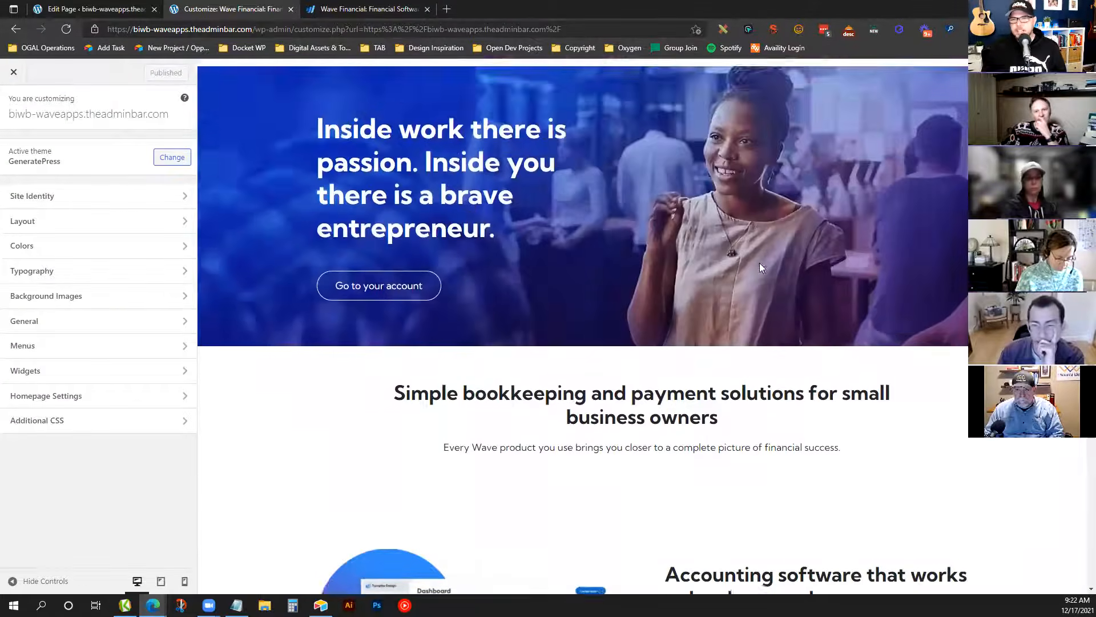
{"action": "left_click", "coordinate": [91, 8]}
{"action": "scroll", "coordinate": [413, 235], "scroll_direction": "down", "scroll_amount": 3}
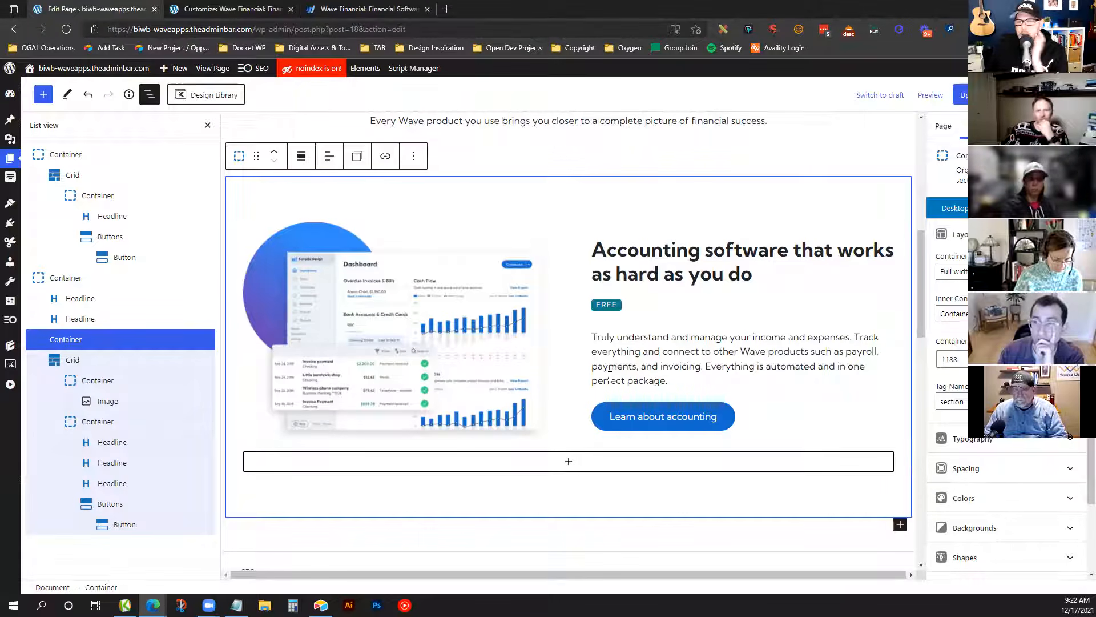
Compare with waveapps.com, then duplicate the accounting section container with Ctrl+Shift+D
{"action": "left_click", "coordinate": [389, 9]}
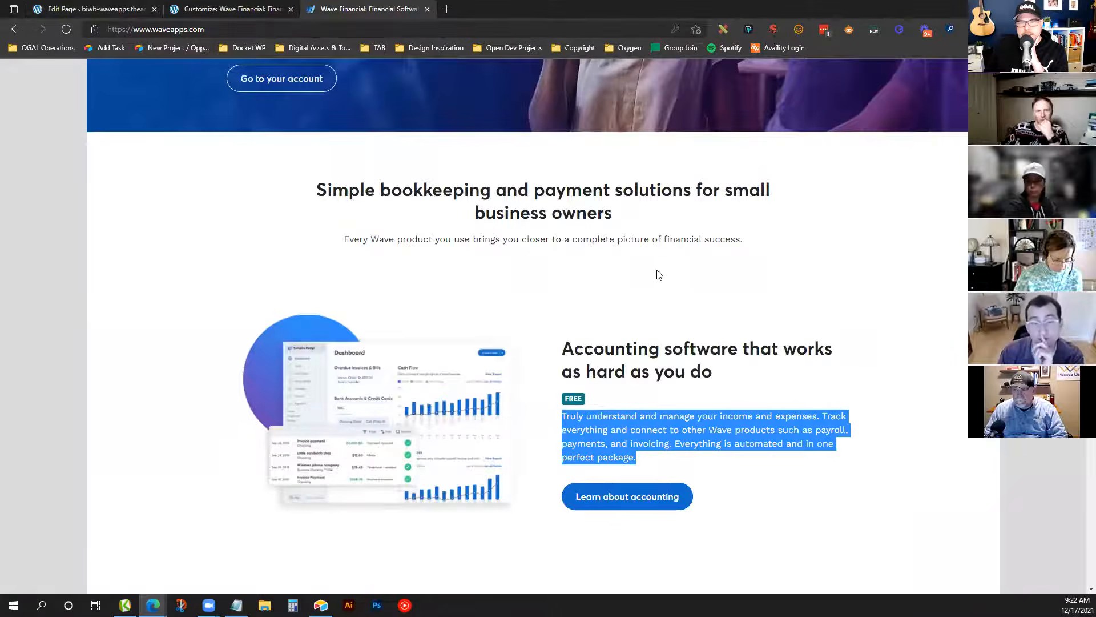
{"action": "left_click", "coordinate": [675, 294]}
{"action": "scroll", "coordinate": [692, 307], "scroll_direction": "down", "scroll_amount": 3}
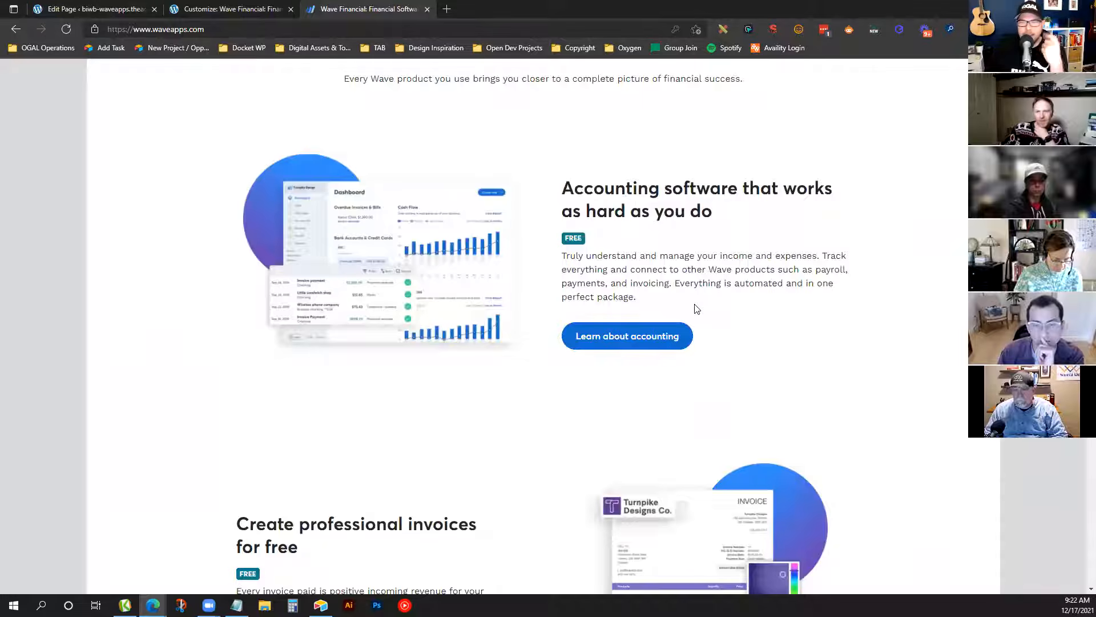
{"action": "left_click", "coordinate": [123, 8]}
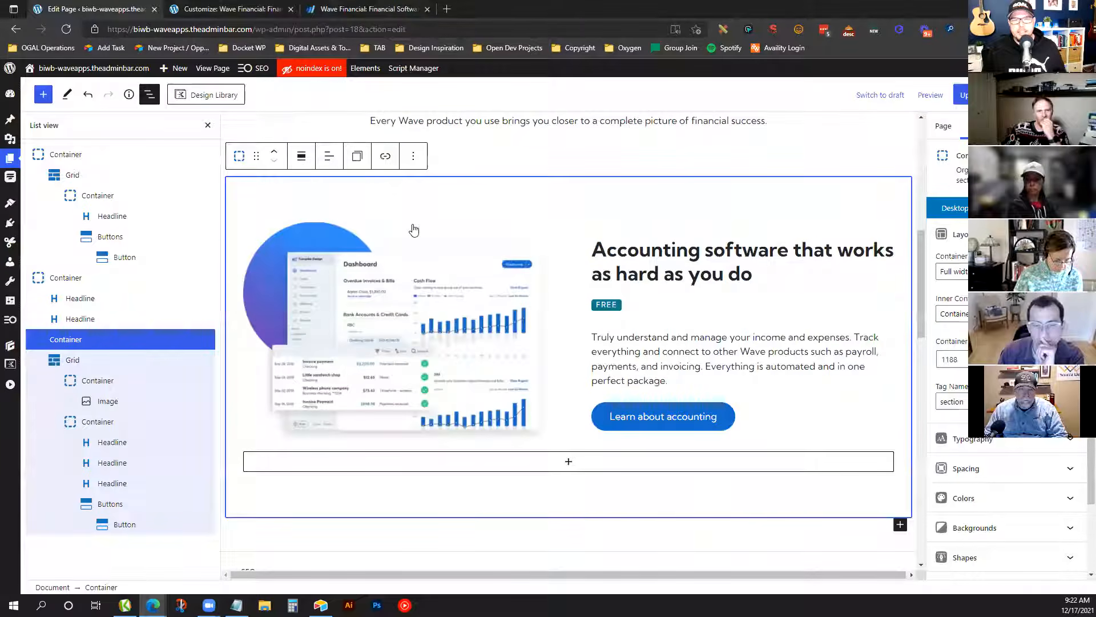
{"action": "key", "text": "ctrl+shift+d"}
Move the copied section's image column to the right side
{"action": "left_click", "coordinate": [291, 291]}
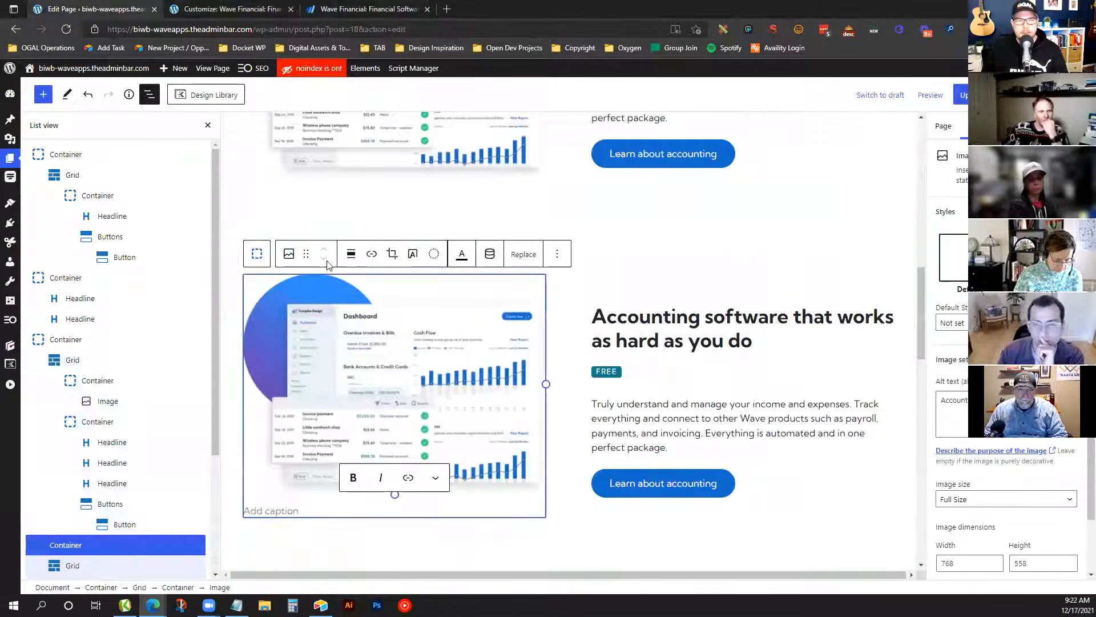
{"action": "left_click", "coordinate": [254, 254]}
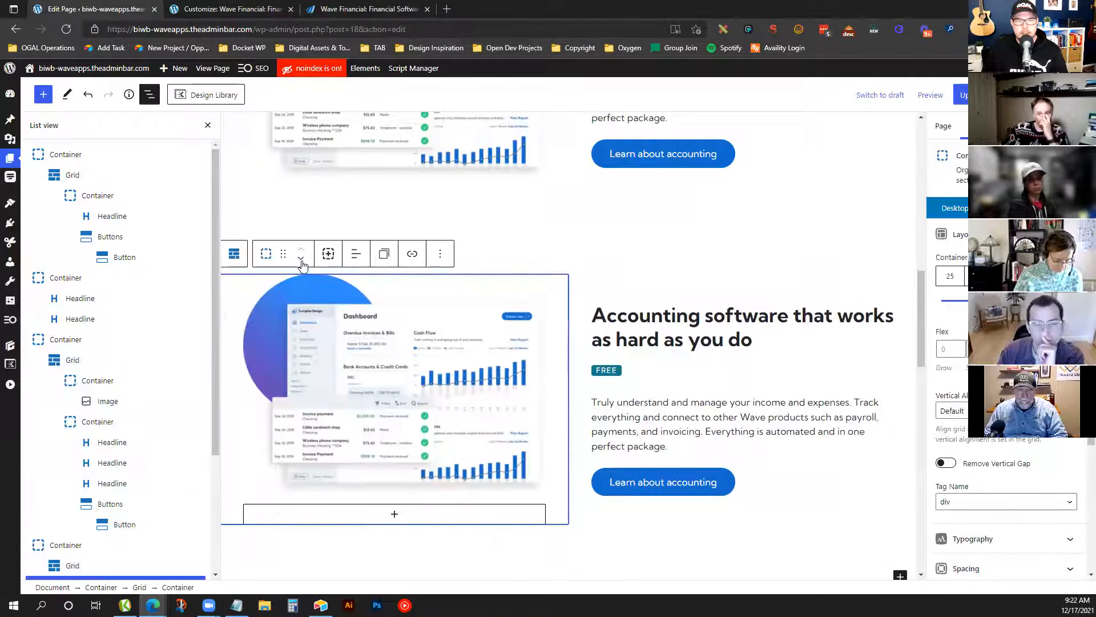
{"action": "left_click", "coordinate": [301, 258]}
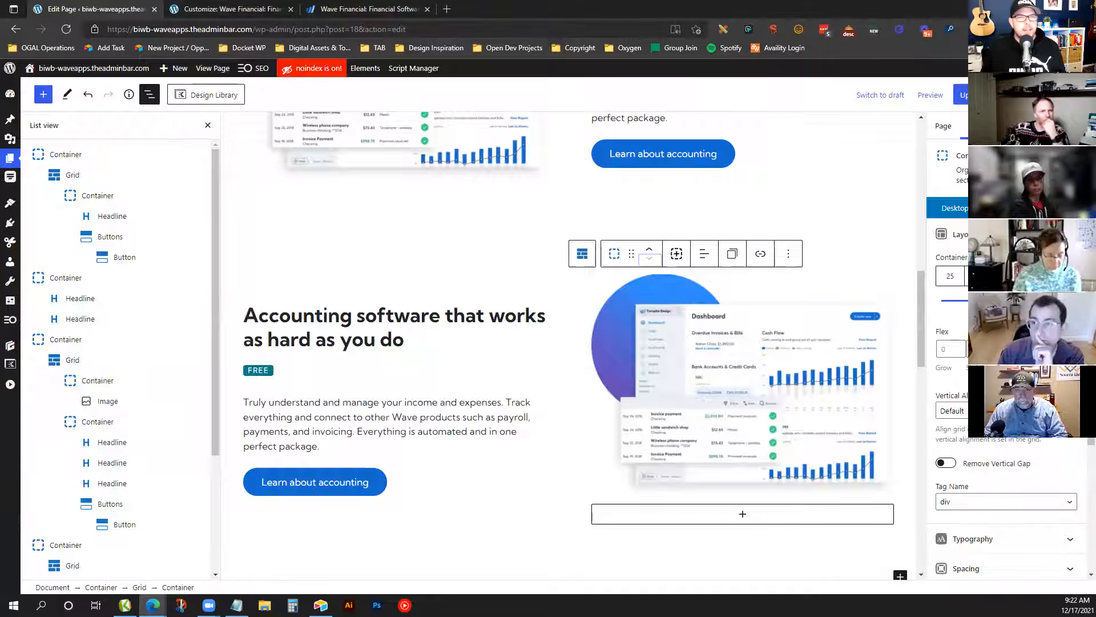
Retitle the copy 'Create professional invoices for free' using text copied from waveapps.com
{"action": "left_click", "coordinate": [332, 5]}
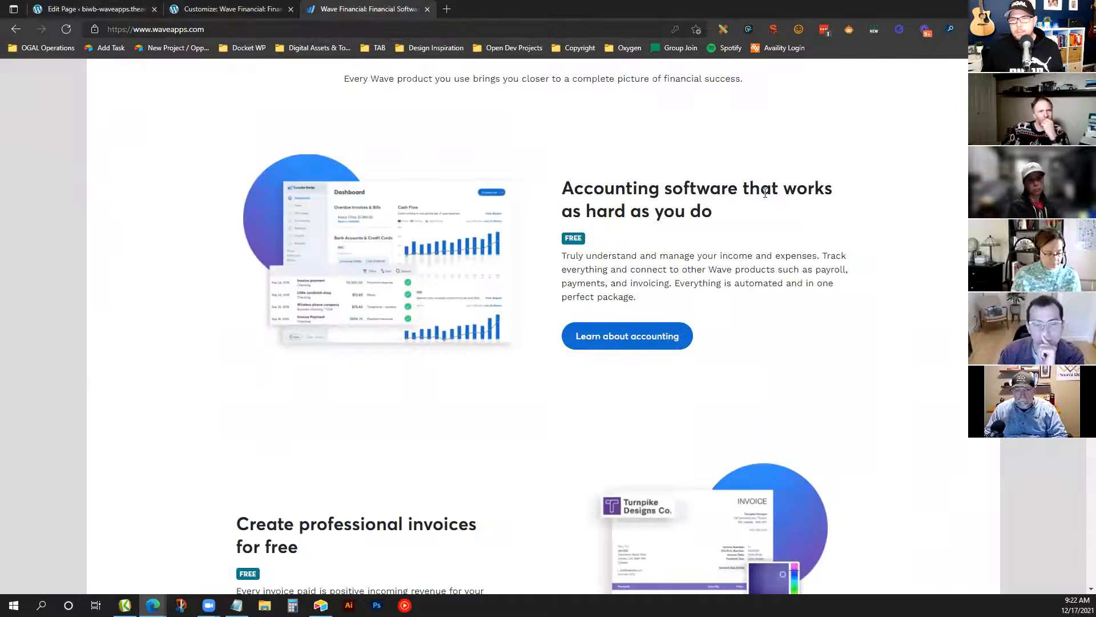
{"action": "scroll", "coordinate": [748, 257], "scroll_direction": "up", "scroll_amount": 1}
{"action": "scroll", "coordinate": [742, 289], "scroll_direction": "down", "scroll_amount": 3}
{"action": "left_click_drag", "start_coordinate": [348, 391], "coordinate": [213, 360]}
{"action": "key", "text": "ctrl+c"}
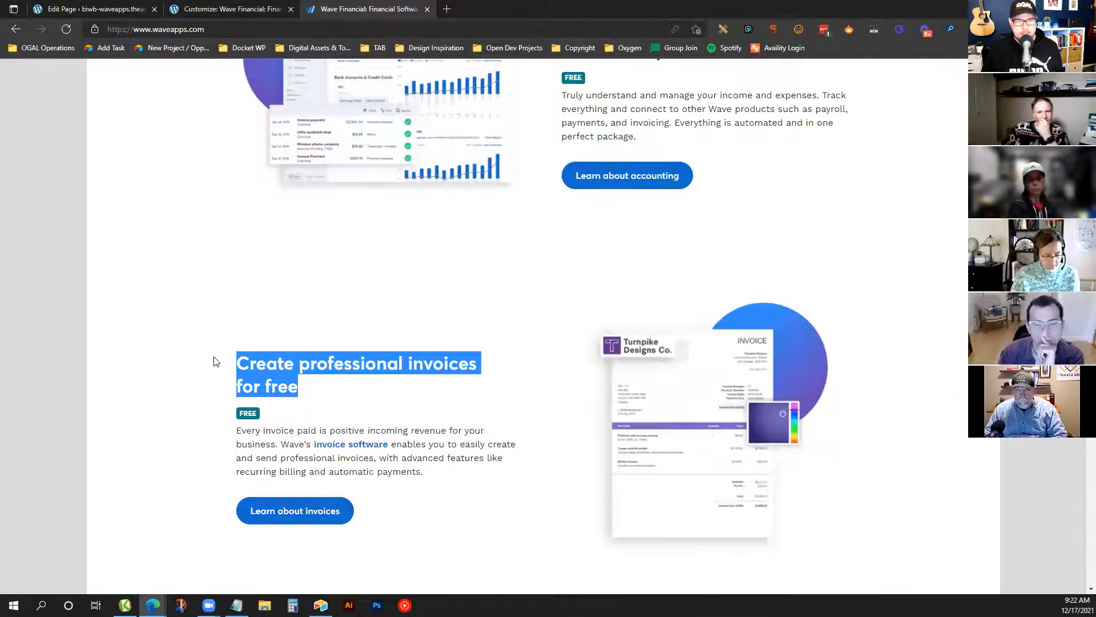
{"action": "left_click", "coordinate": [126, 6]}
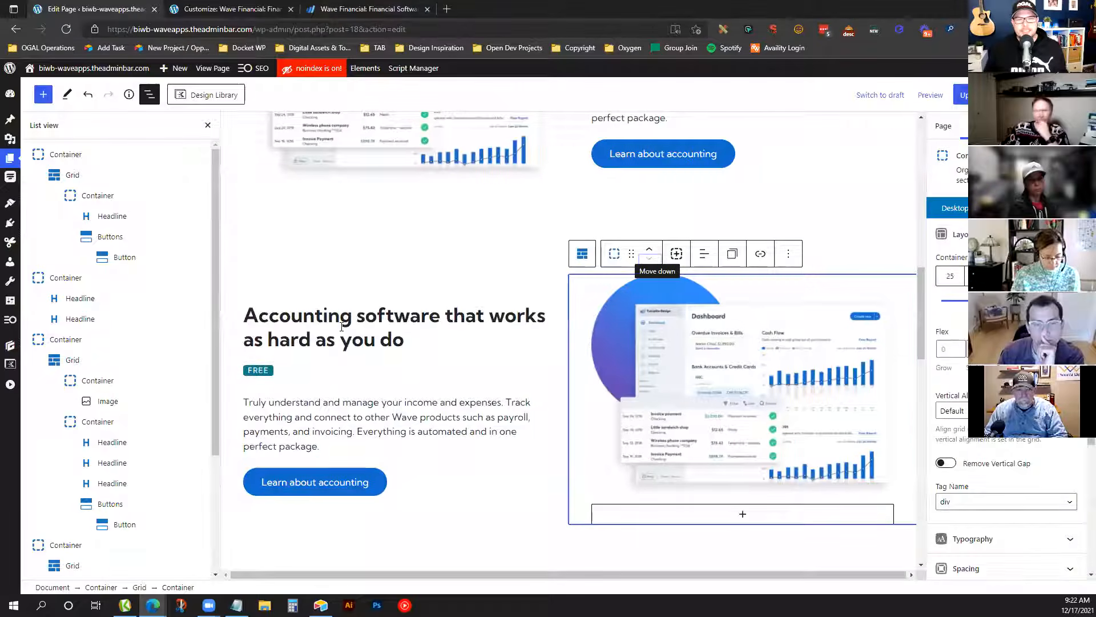
{"action": "triple_click", "coordinate": [329, 300]}
{"action": "key", "text": "ctrl+v"}
{"action": "left_click", "coordinate": [332, 7]}
{"action": "left_click_drag", "start_coordinate": [488, 500], "coordinate": [223, 431]}
{"action": "key", "text": "ctrl+c"}
Paste the invoice description into the body paragraph and try trimming its 'Learn about invoices' text
{"action": "left_click", "coordinate": [118, 7]}
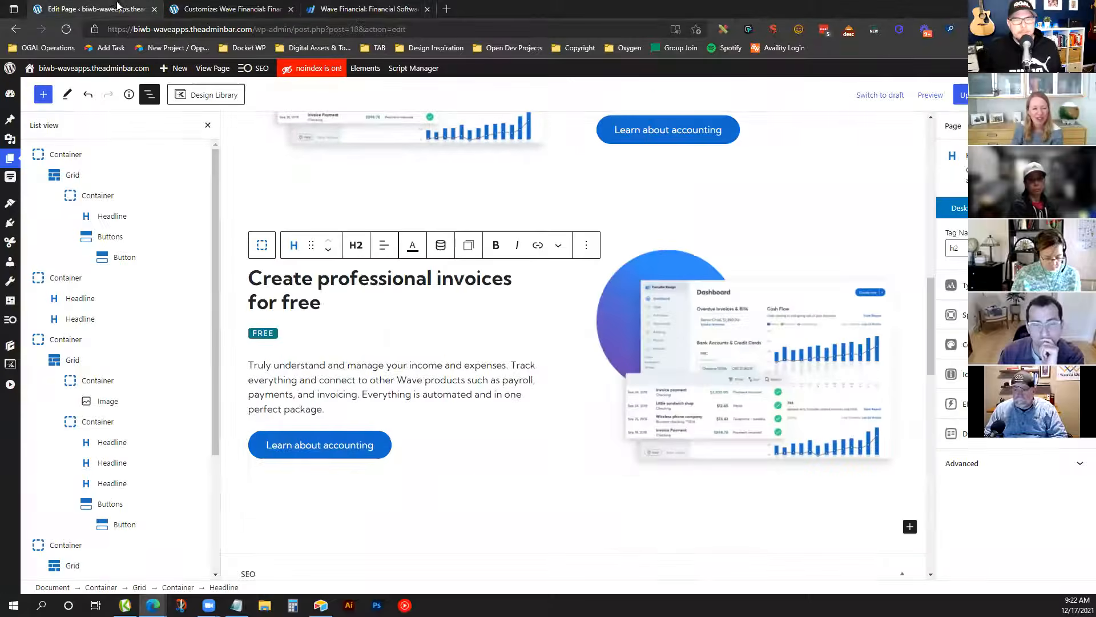
{"action": "triple_click", "coordinate": [346, 399]}
{"action": "key", "text": "ctrl+v"}
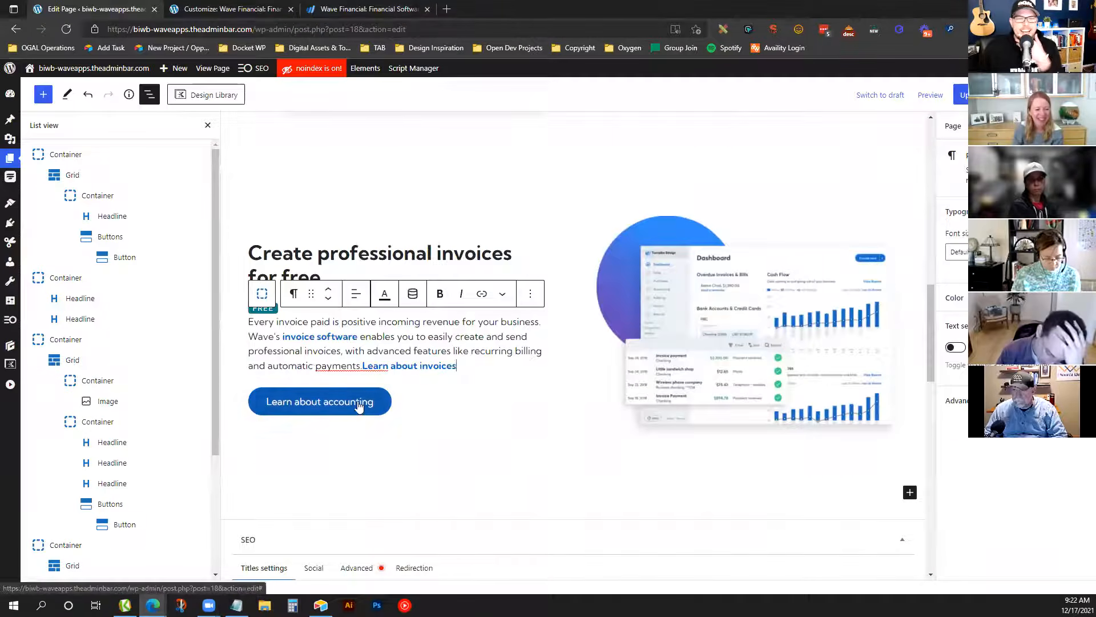
{"action": "left_click_drag", "start_coordinate": [399, 374], "coordinate": [373, 368]}
{"action": "left_click", "coordinate": [364, 366]}
{"action": "left_click", "coordinate": [462, 368]}
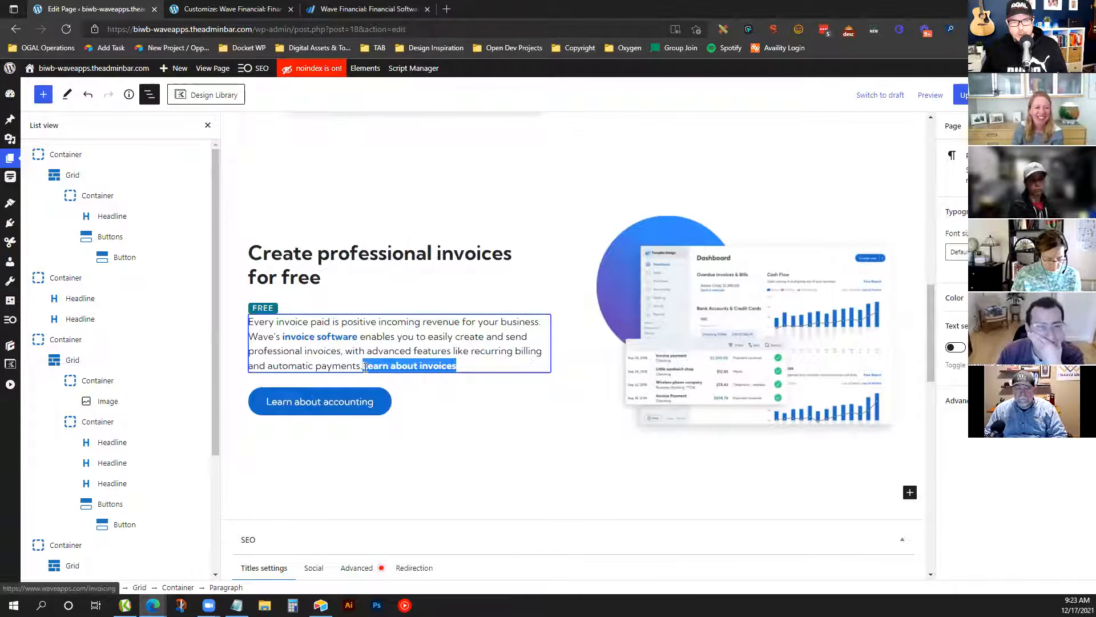
{"action": "key", "text": "ctrl+x"}
{"action": "key", "text": "ctrl+z"}
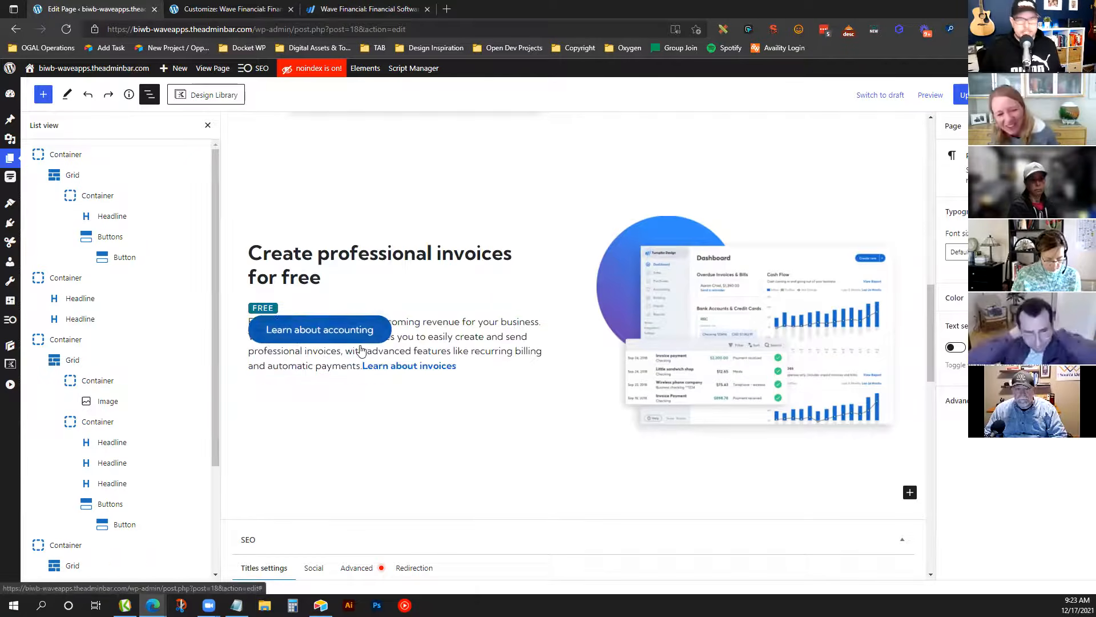
{"action": "left_click_drag", "start_coordinate": [357, 366], "coordinate": [479, 376]}
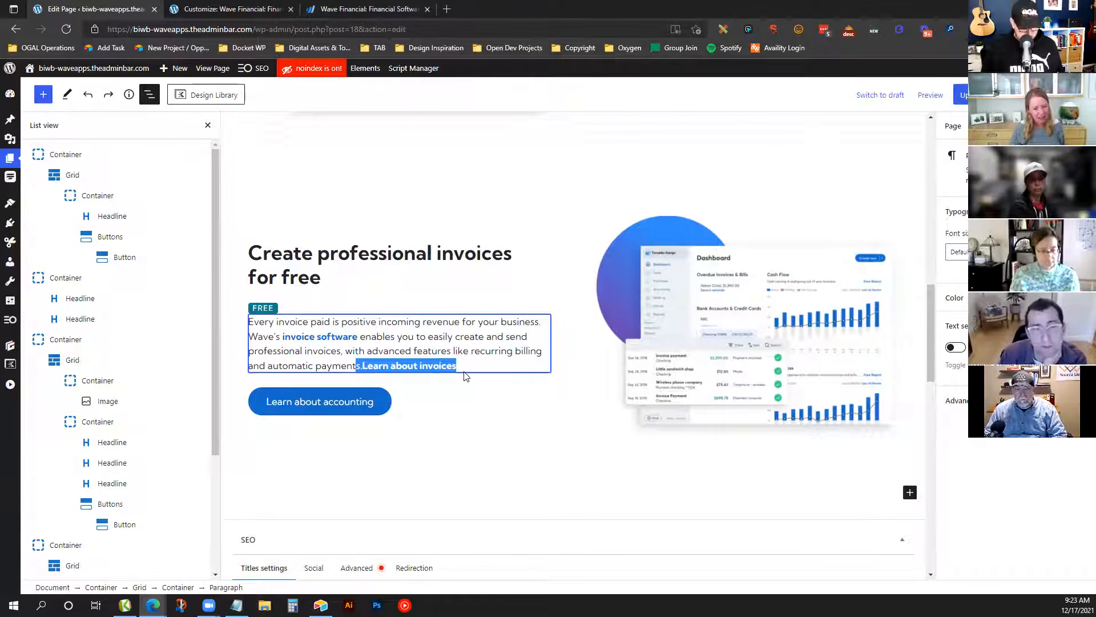
{"action": "left_click", "coordinate": [461, 350]}
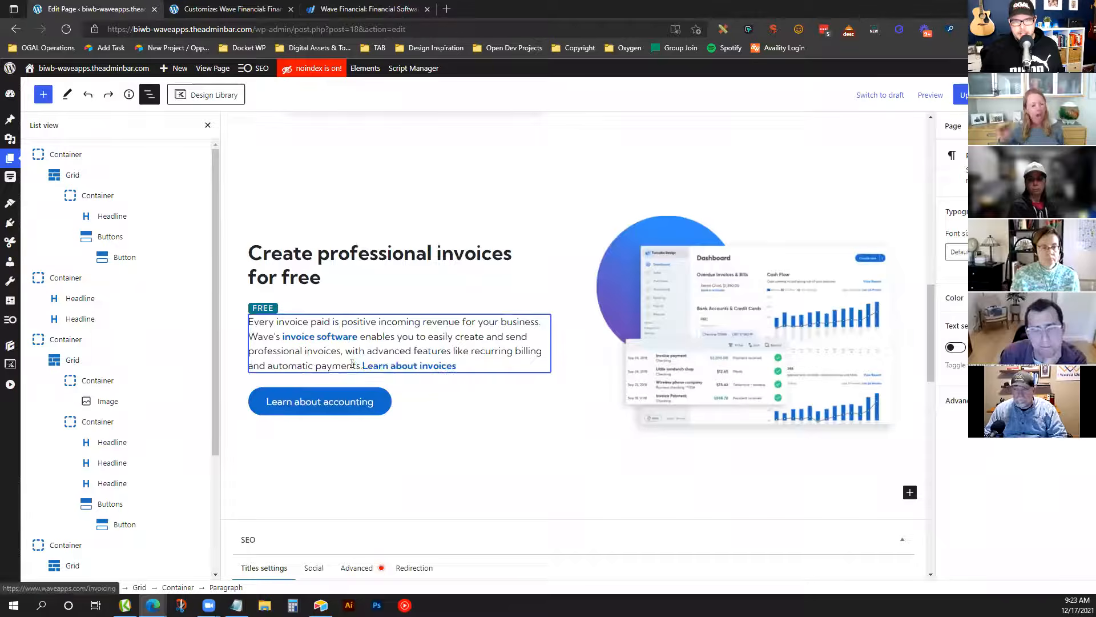
{"action": "left_click", "coordinate": [363, 371]}
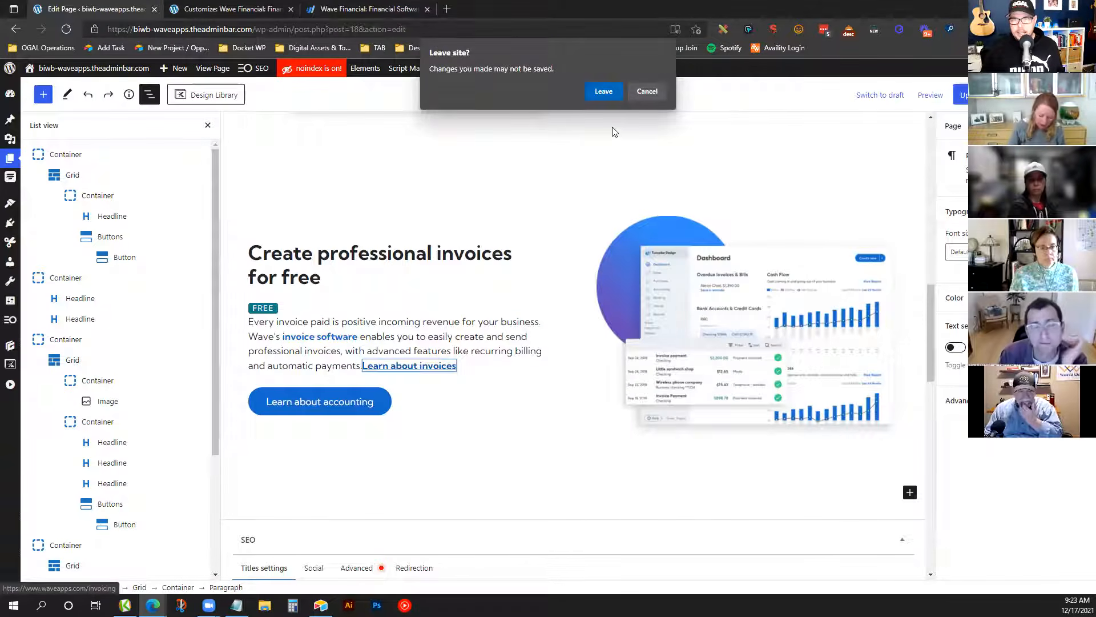
{"action": "left_click", "coordinate": [646, 92]}
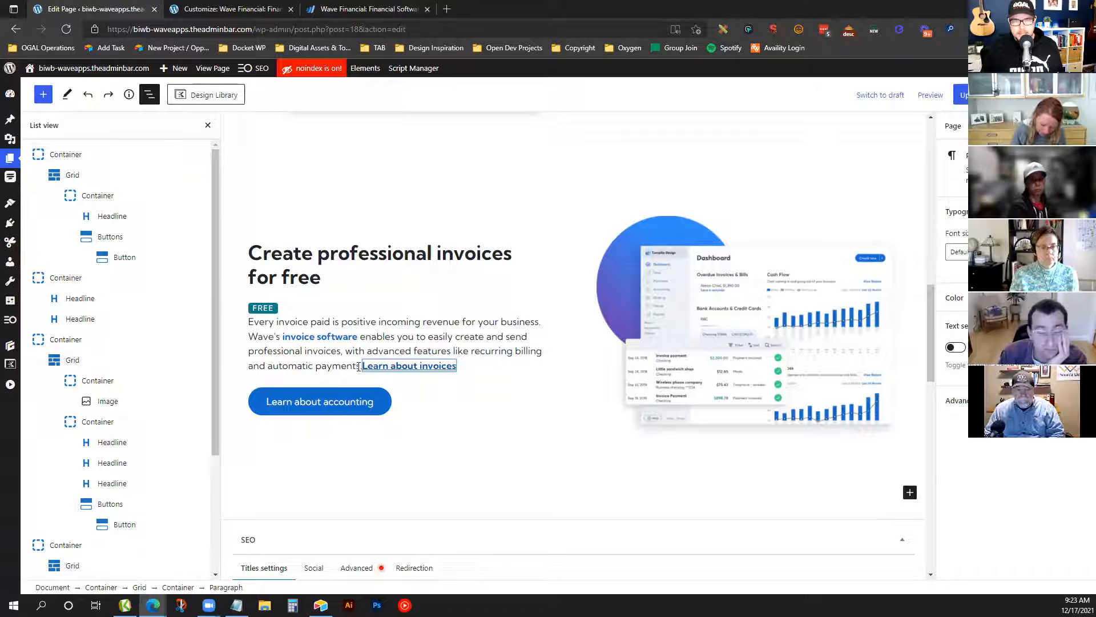
Select the invoices paragraph block and all of its text
{"action": "key", "text": "Tab"}
{"action": "left_click", "coordinate": [367, 351]}
{"action": "key", "text": "Tab"}
{"action": "key", "text": "Tab"}
{"action": "double_click", "coordinate": [330, 369]}
{"action": "left_click", "coordinate": [342, 369]}
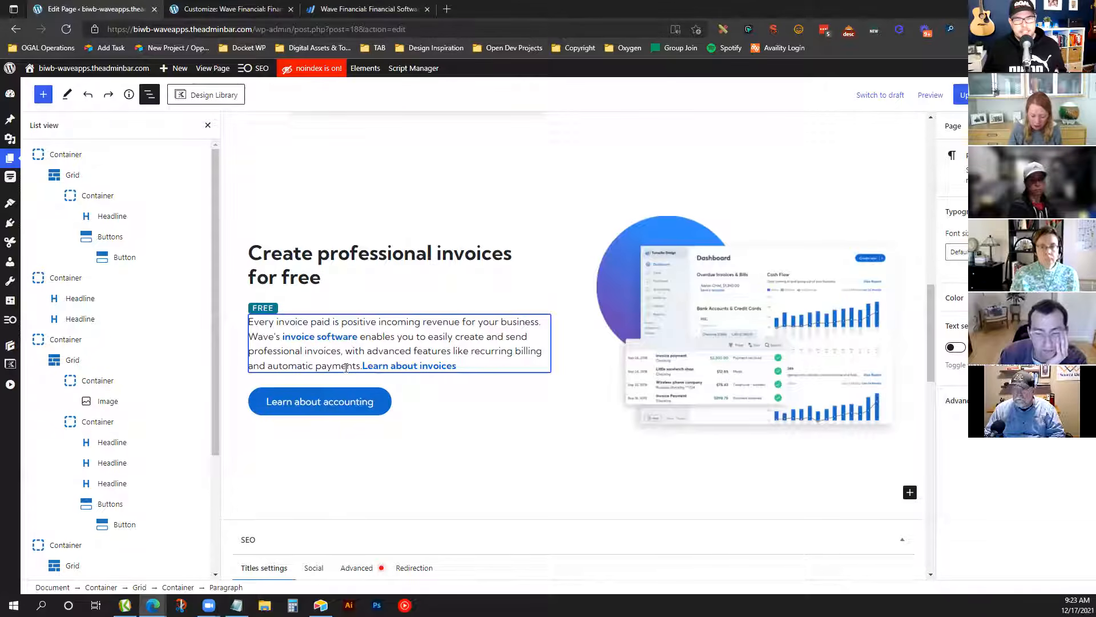
{"action": "key", "text": "Tab"}
{"action": "left_click", "coordinate": [503, 376]}
{"action": "left_click", "coordinate": [483, 337]}
{"action": "key", "text": "ctrl+a"}
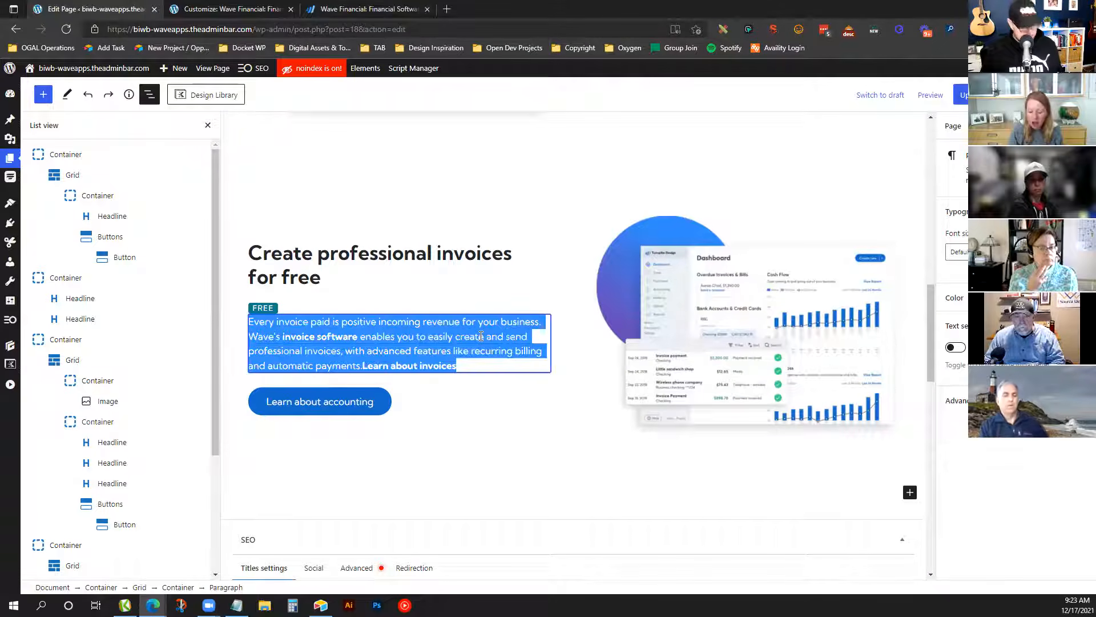
Copy the invoices paragraph from Wave's site and delete the old paragraph block
{"action": "left_click", "coordinate": [366, 9]}
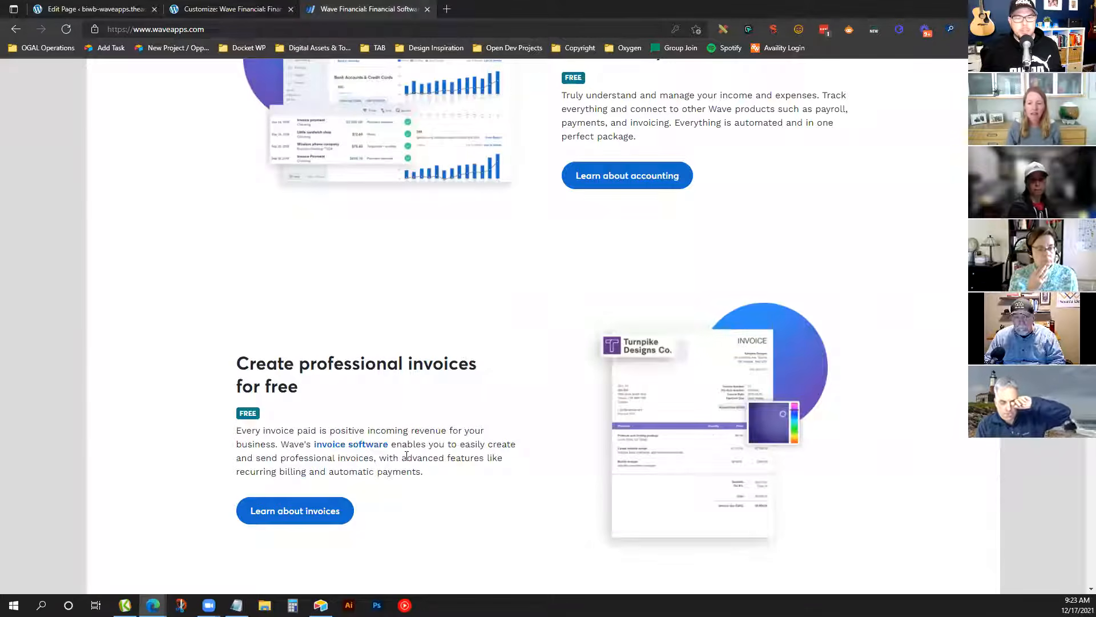
{"action": "left_click_drag", "start_coordinate": [435, 477], "coordinate": [179, 429]}
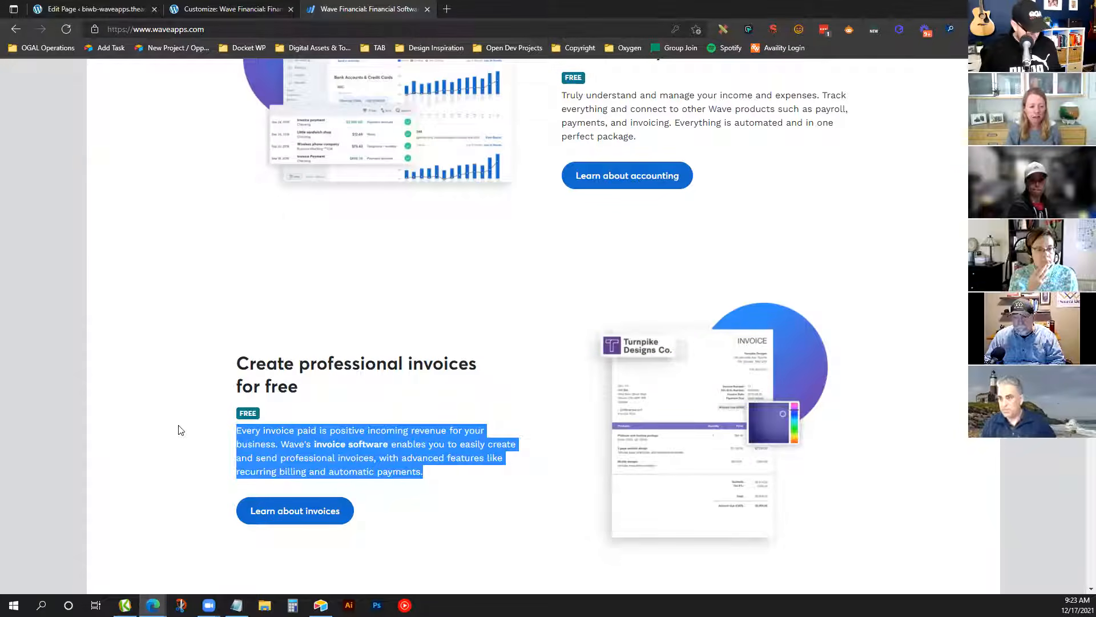
{"action": "right_click", "coordinate": [284, 437]}
{"action": "left_click", "coordinate": [311, 141]}
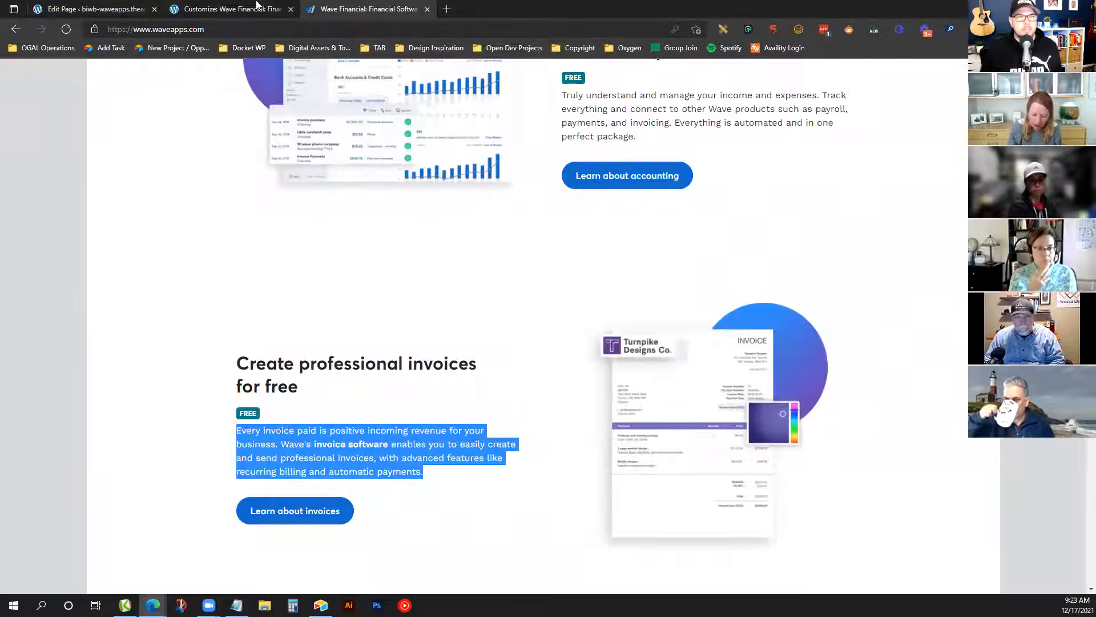
{"action": "left_click", "coordinate": [91, 9]}
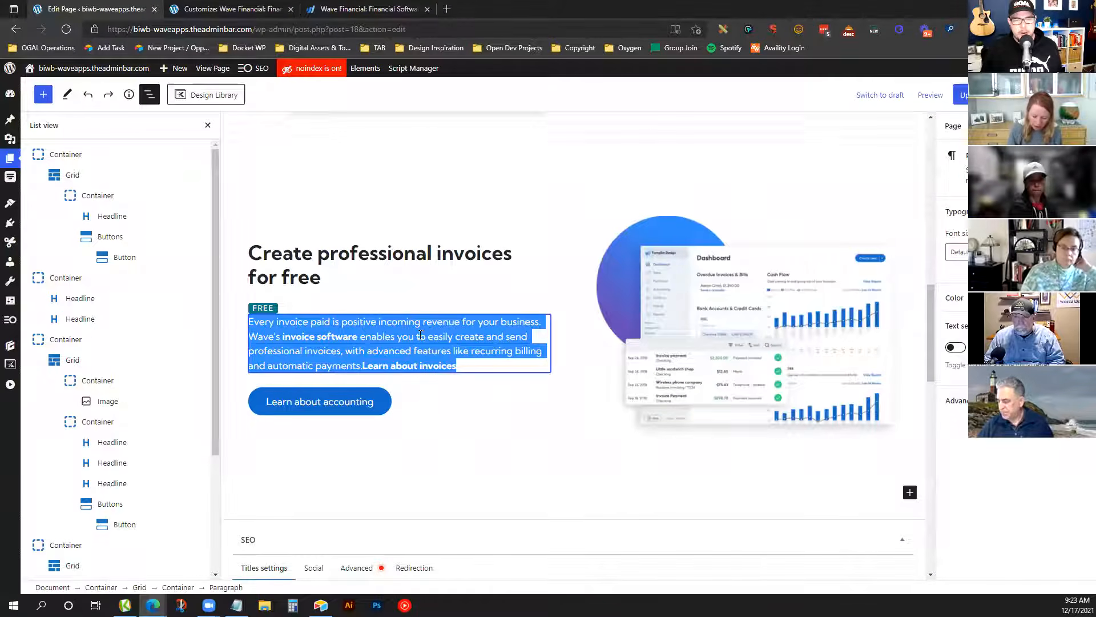
{"action": "key", "text": "BackSpace"}
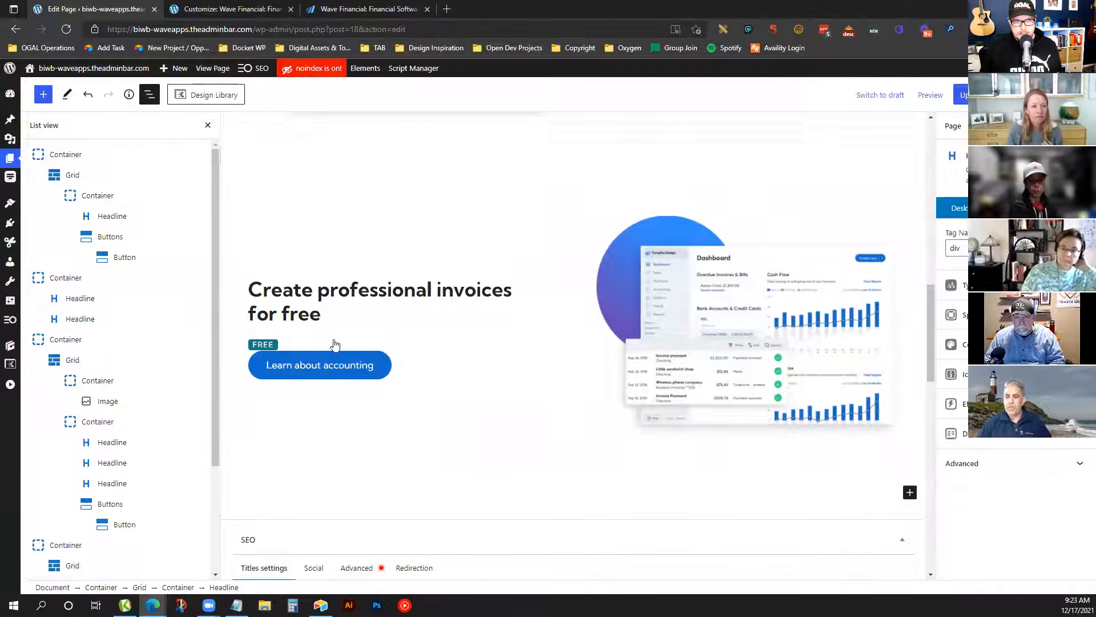
Insert a new Headline block below the FREE label, then save and reload the editor
{"action": "left_click", "coordinate": [335, 344]}
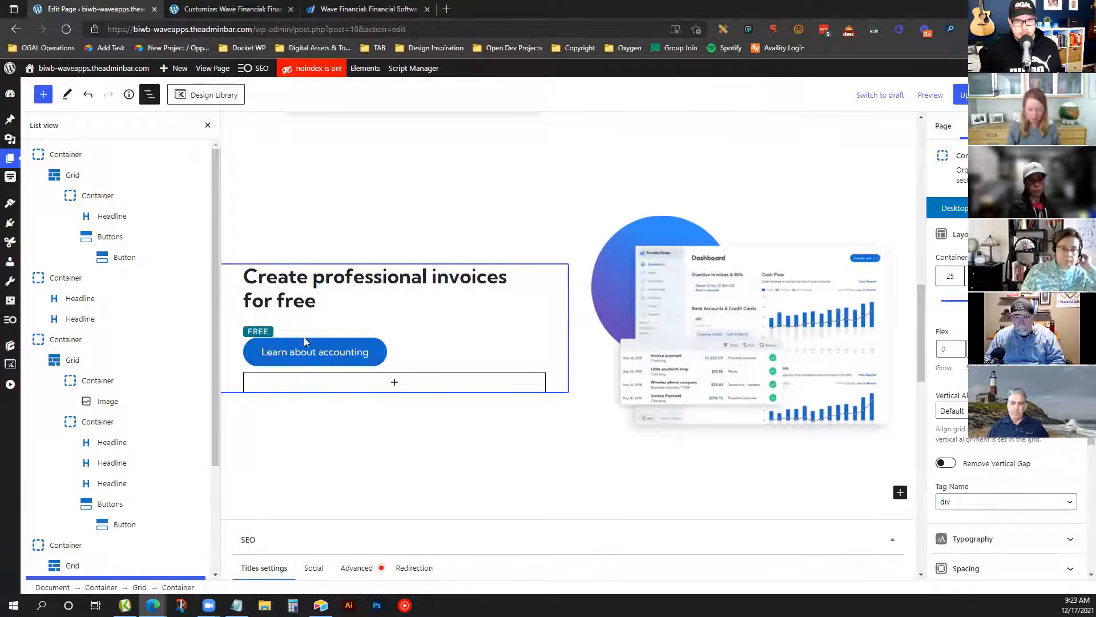
{"action": "scroll", "coordinate": [135, 498], "scroll_direction": "down", "scroll_amount": 3}
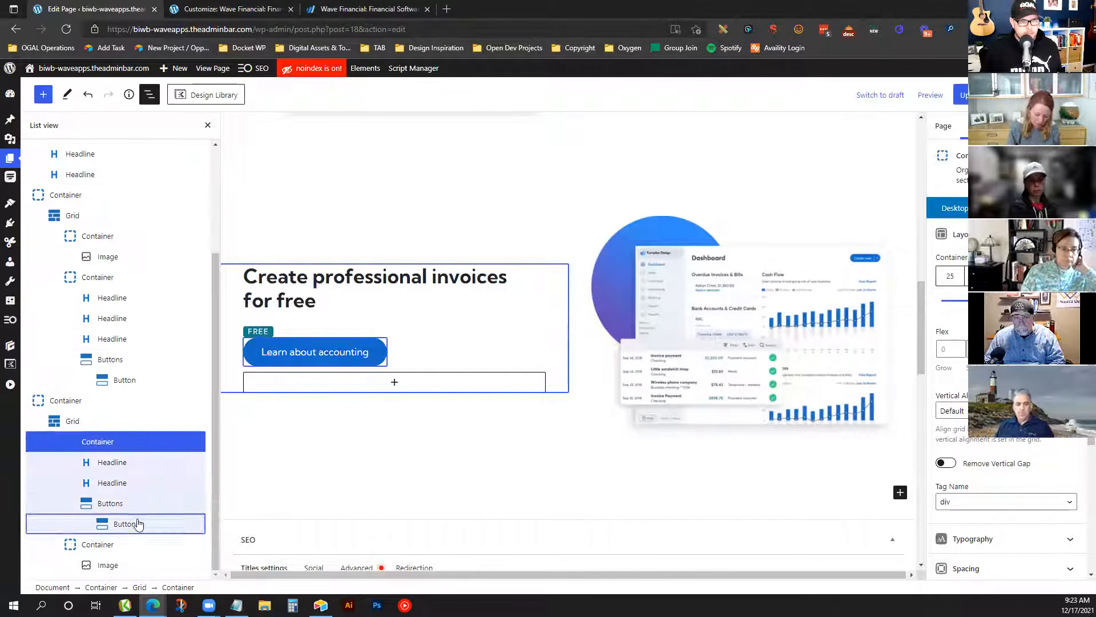
{"action": "left_click", "coordinate": [139, 482]}
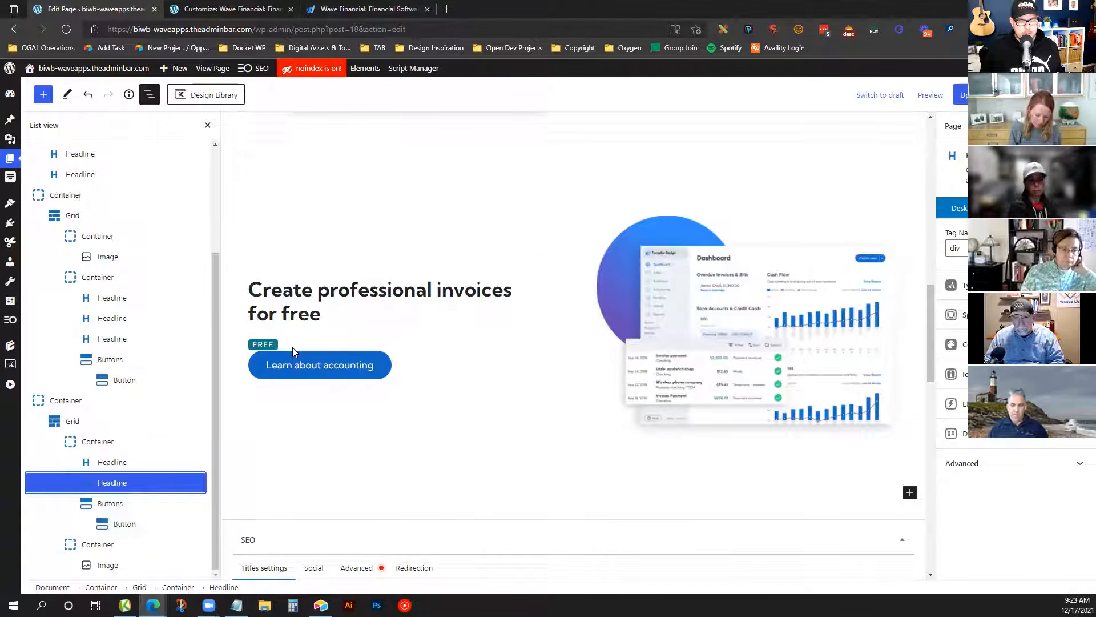
{"action": "left_click", "coordinate": [43, 94]}
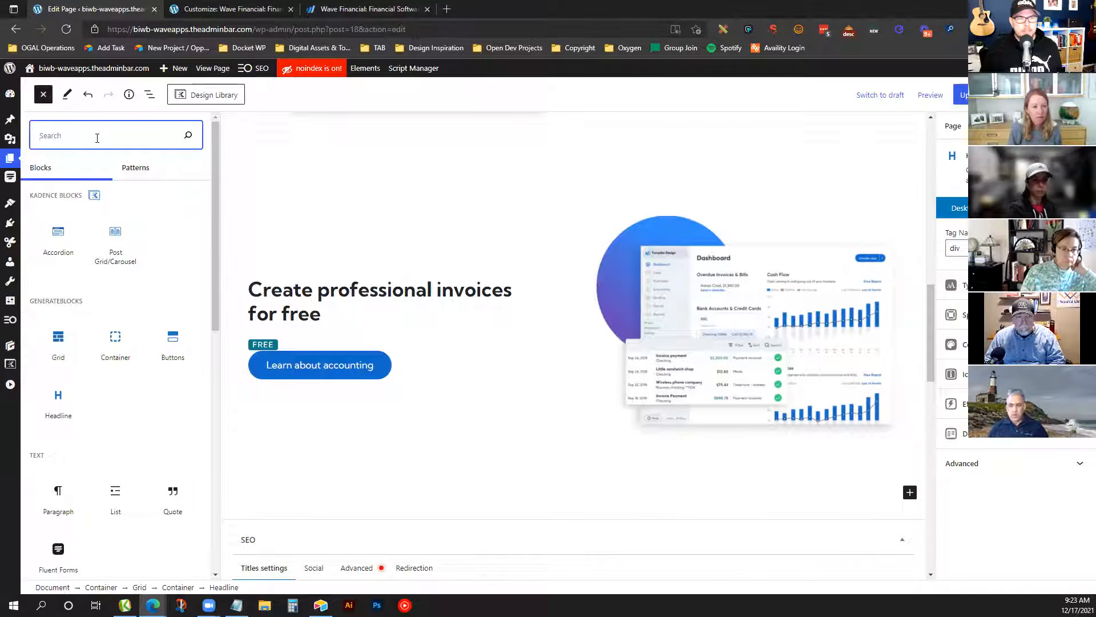
{"action": "left_click", "coordinate": [74, 399]}
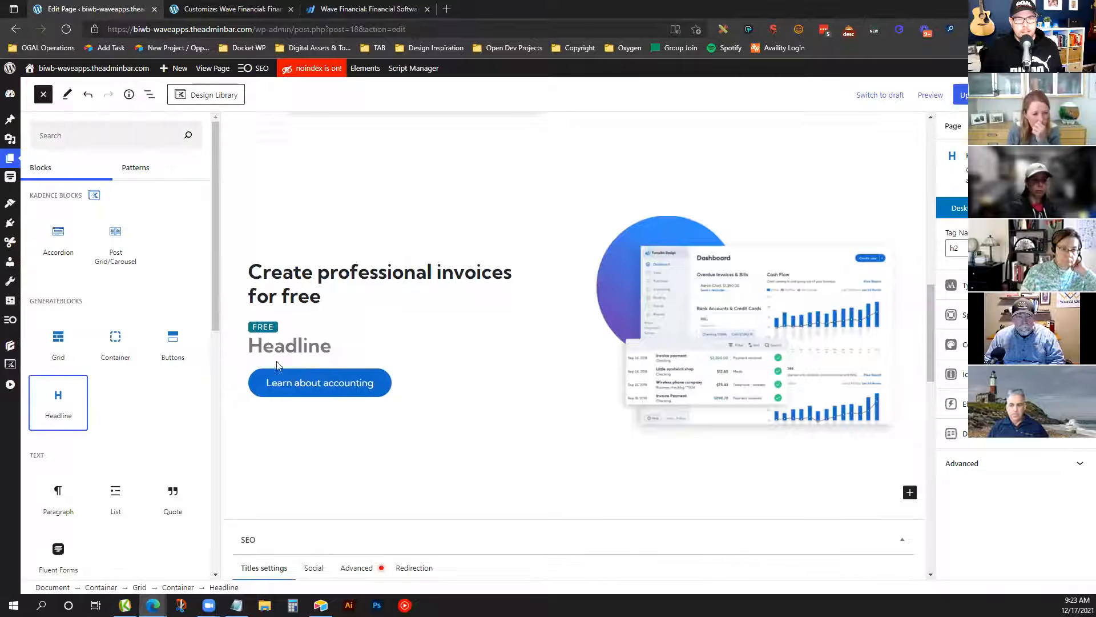
{"action": "left_click", "coordinate": [369, 336]}
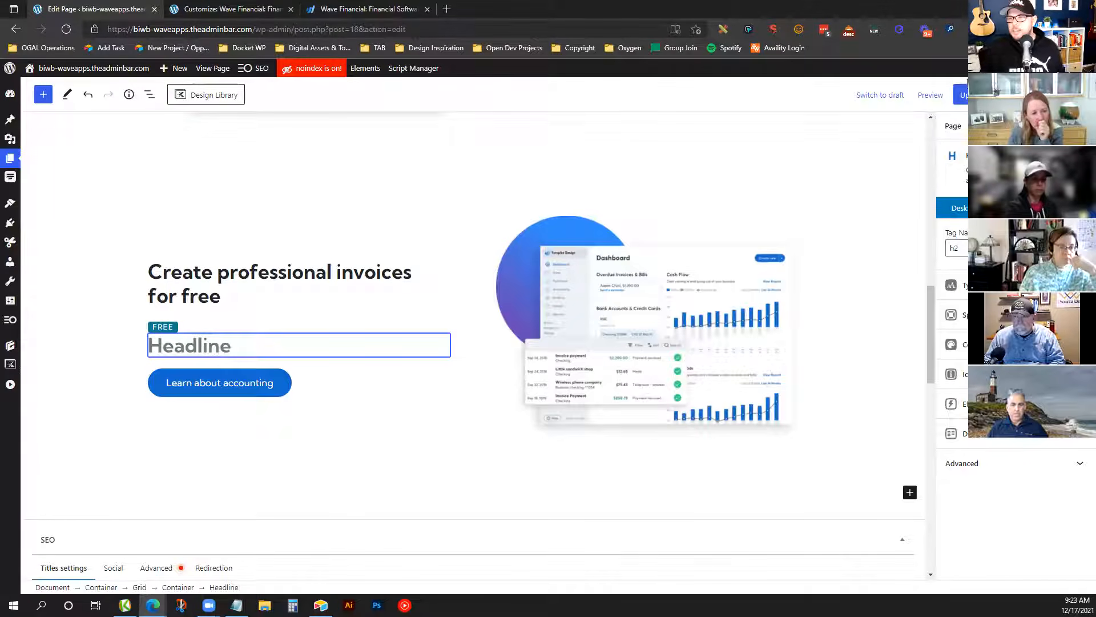
{"action": "key", "text": "ctrl+s"}
{"action": "left_click", "coordinate": [67, 29]}
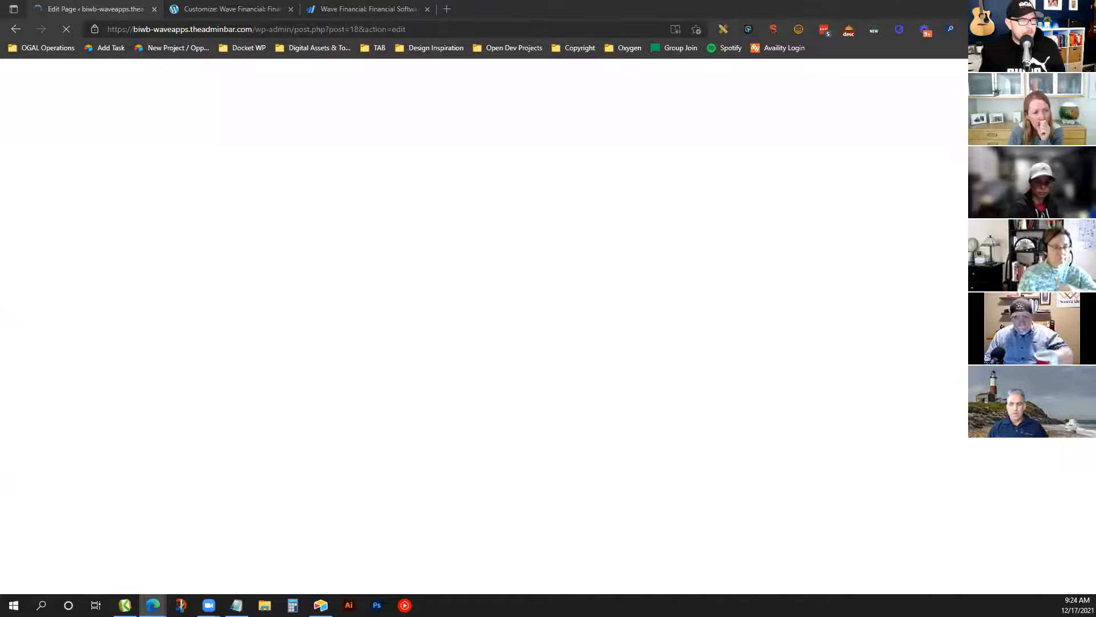
Paste the copied invoices text into the new block and change its tag to Paragraph
{"action": "scroll", "coordinate": [261, 318], "scroll_direction": "down", "scroll_amount": 13}
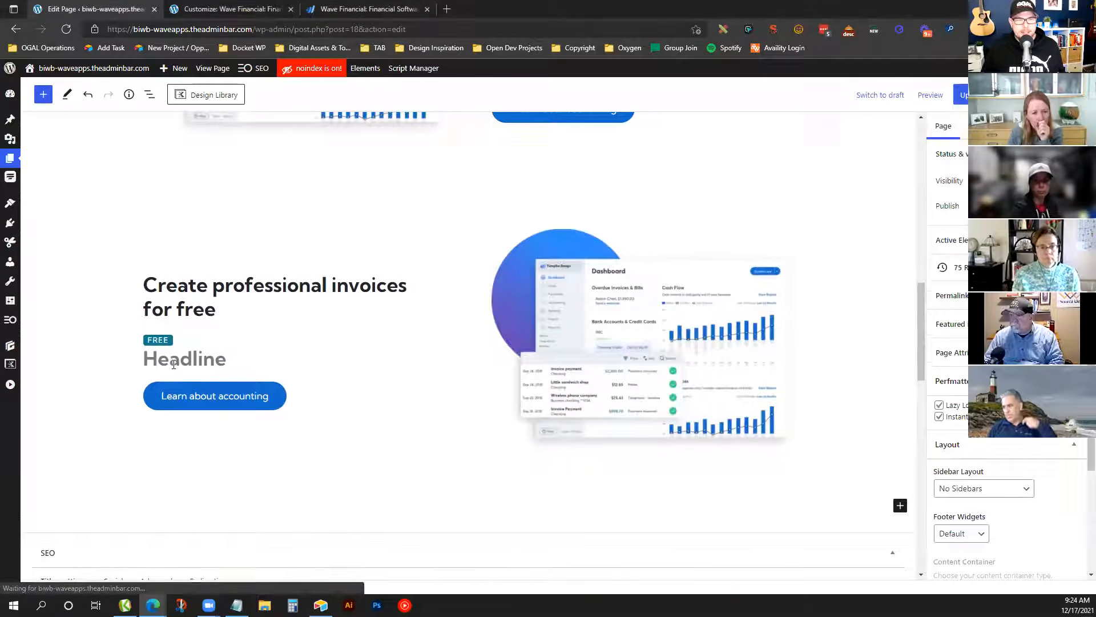
{"action": "left_click", "coordinate": [181, 362]}
{"action": "key", "text": "ctrl+v"}
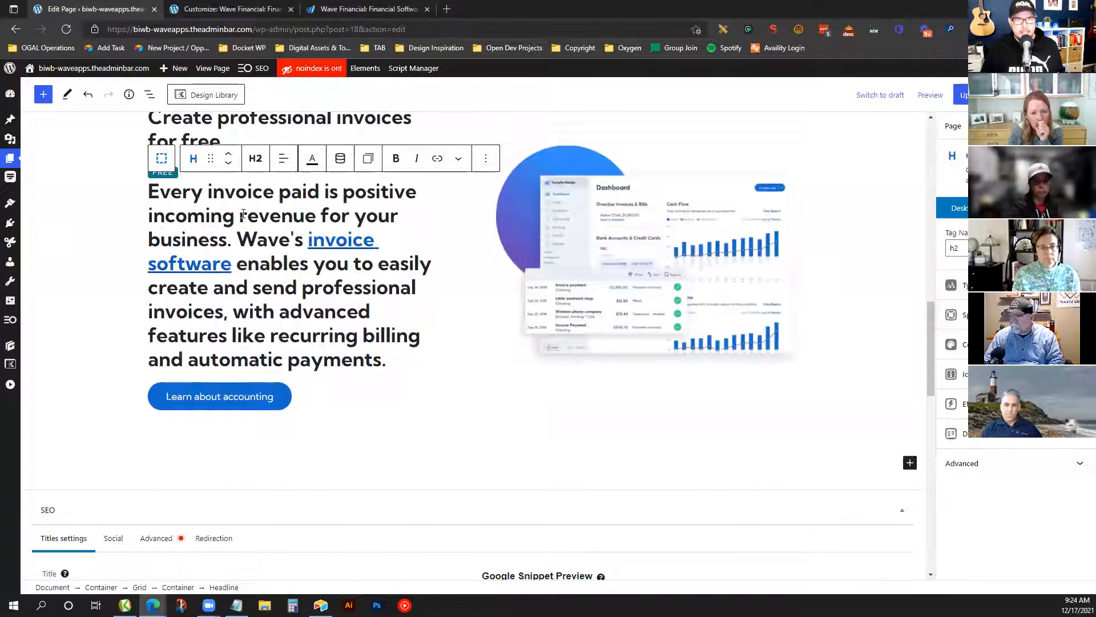
{"action": "left_click", "coordinate": [255, 158]}
{"action": "left_click", "coordinate": [281, 320]}
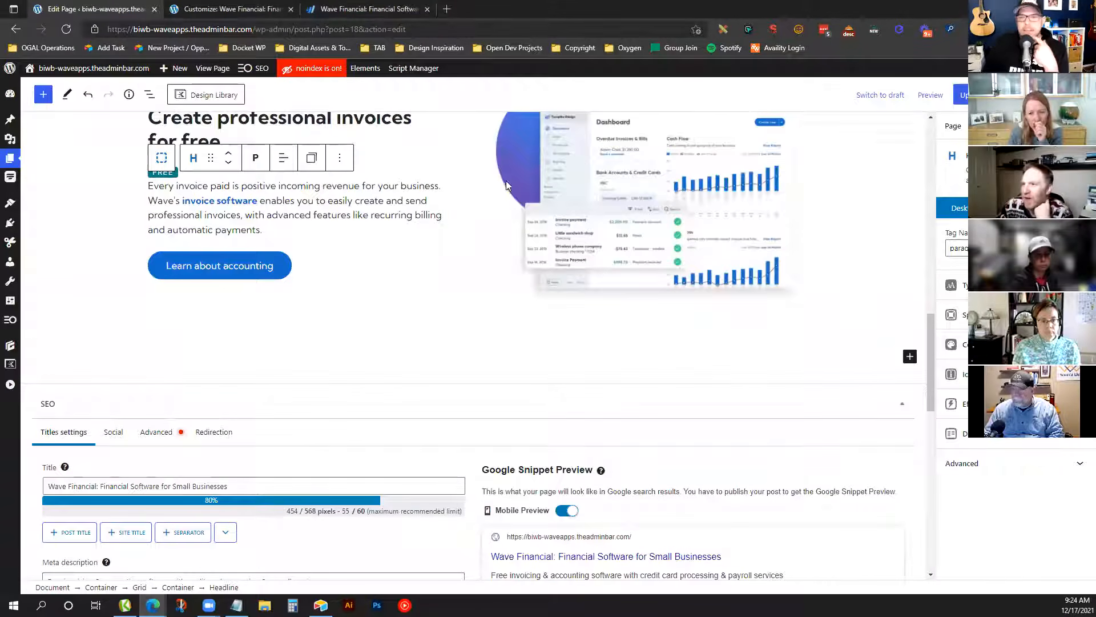
{"action": "left_click", "coordinate": [960, 313]}
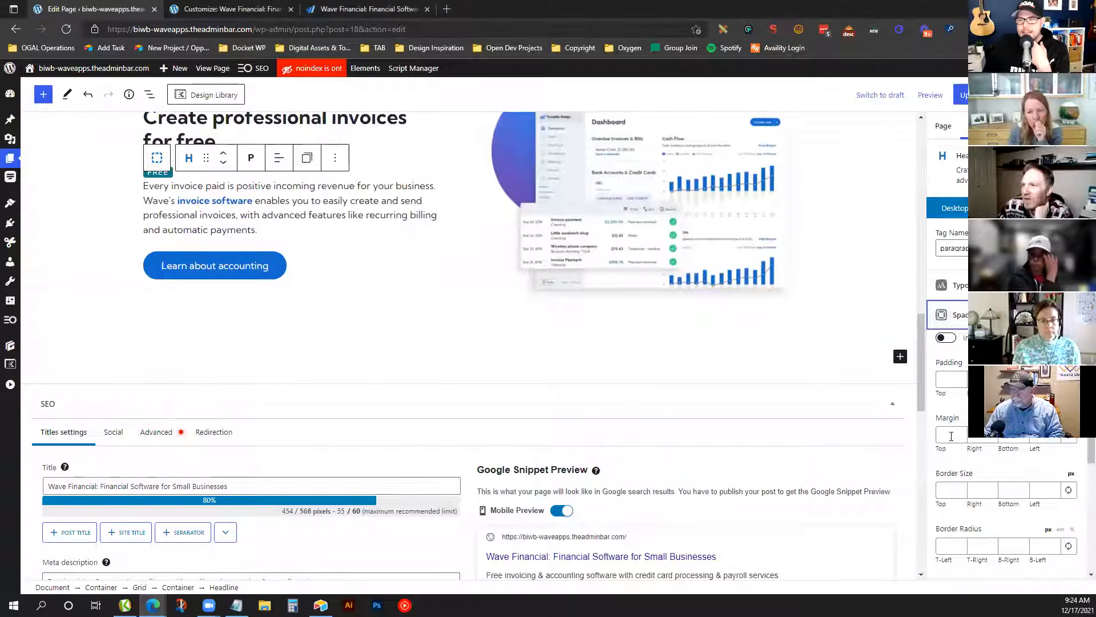
Set the invoices paragraph's top margin to 32, matching the accounting paragraph
{"action": "type", "text": "24"}
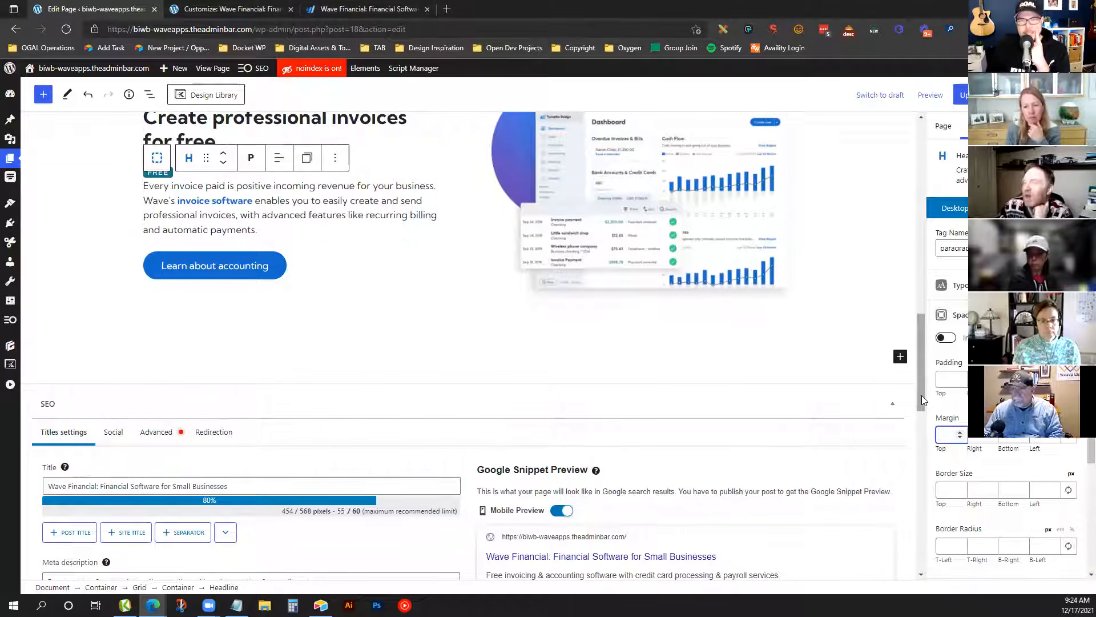
{"action": "left_click_drag", "start_coordinate": [921, 395], "coordinate": [939, 340]}
{"action": "left_click", "coordinate": [966, 318]}
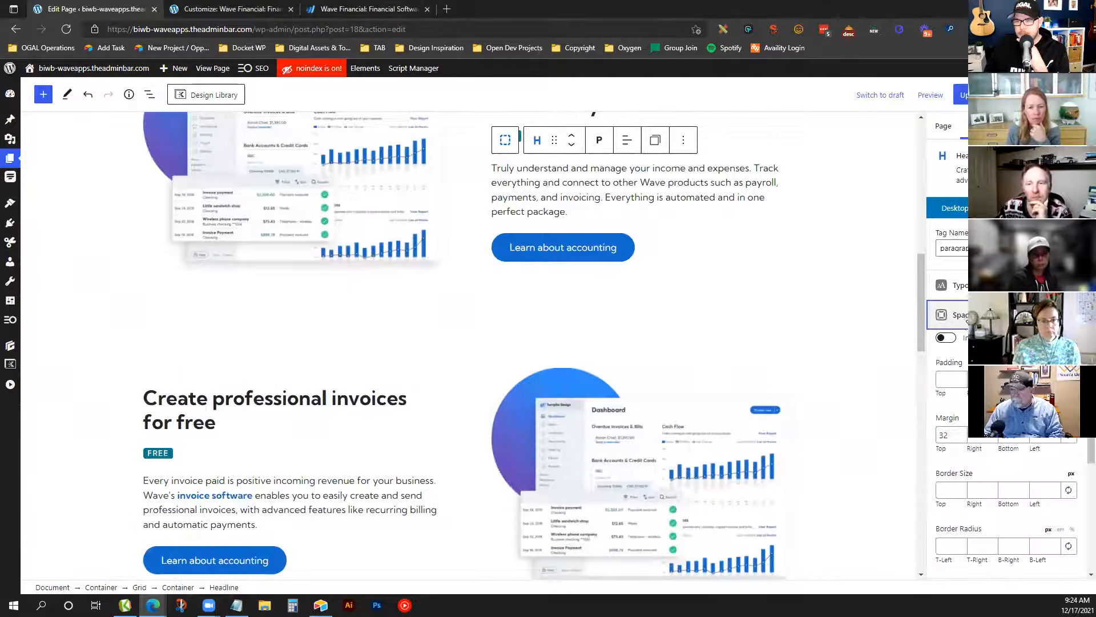
{"action": "left_click", "coordinate": [301, 495]}
{"action": "left_click", "coordinate": [966, 326]}
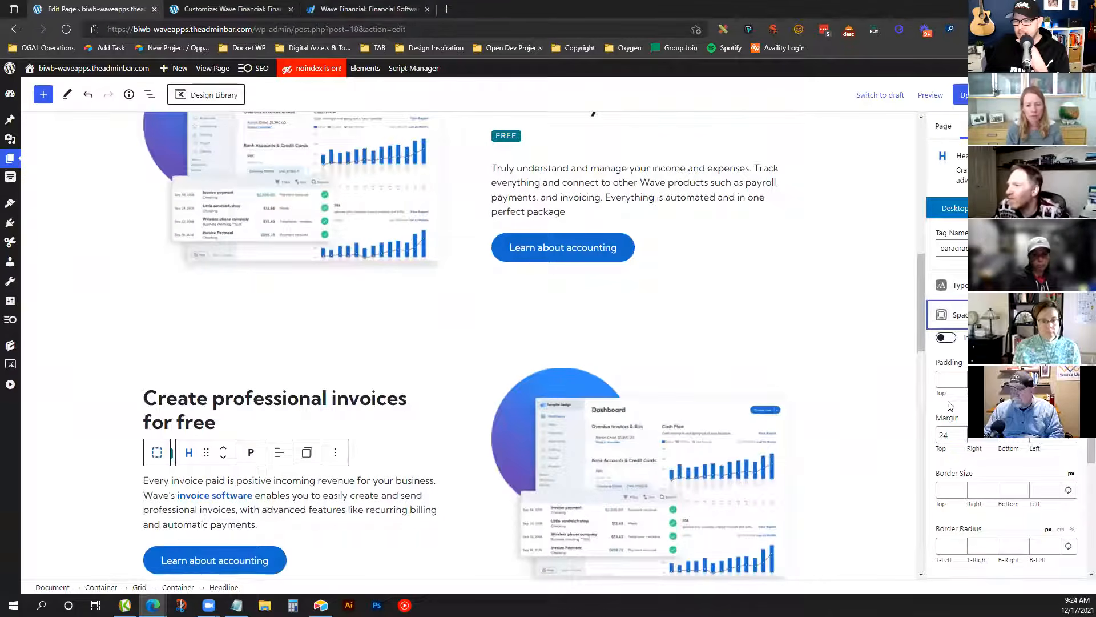
{"action": "type", "text": "32"}
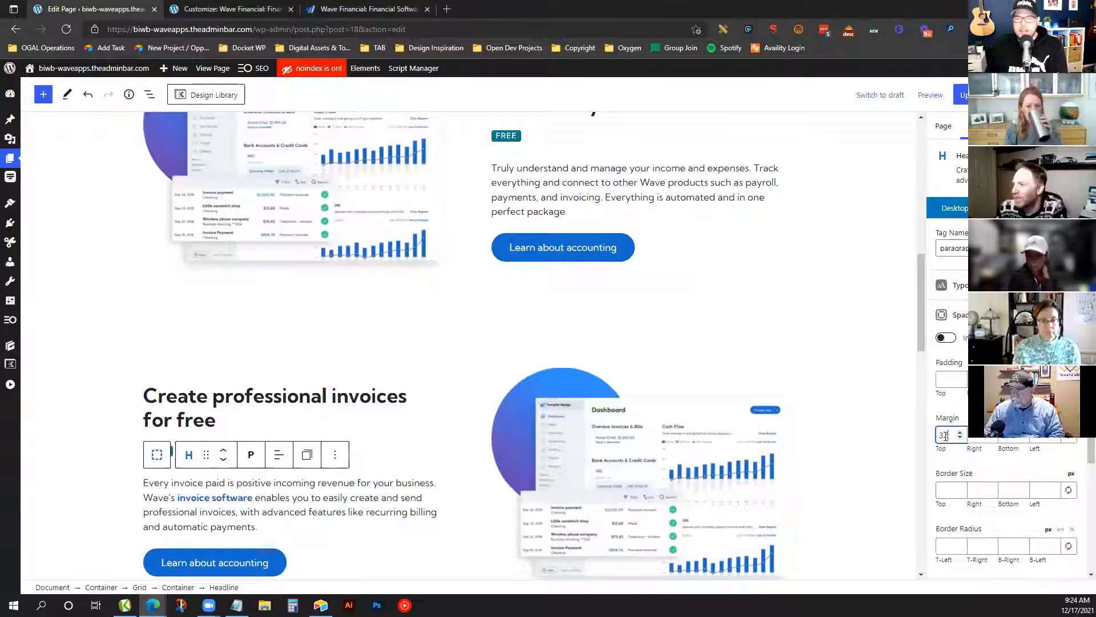
{"action": "scroll", "coordinate": [541, 363], "scroll_direction": "down", "scroll_amount": 1}
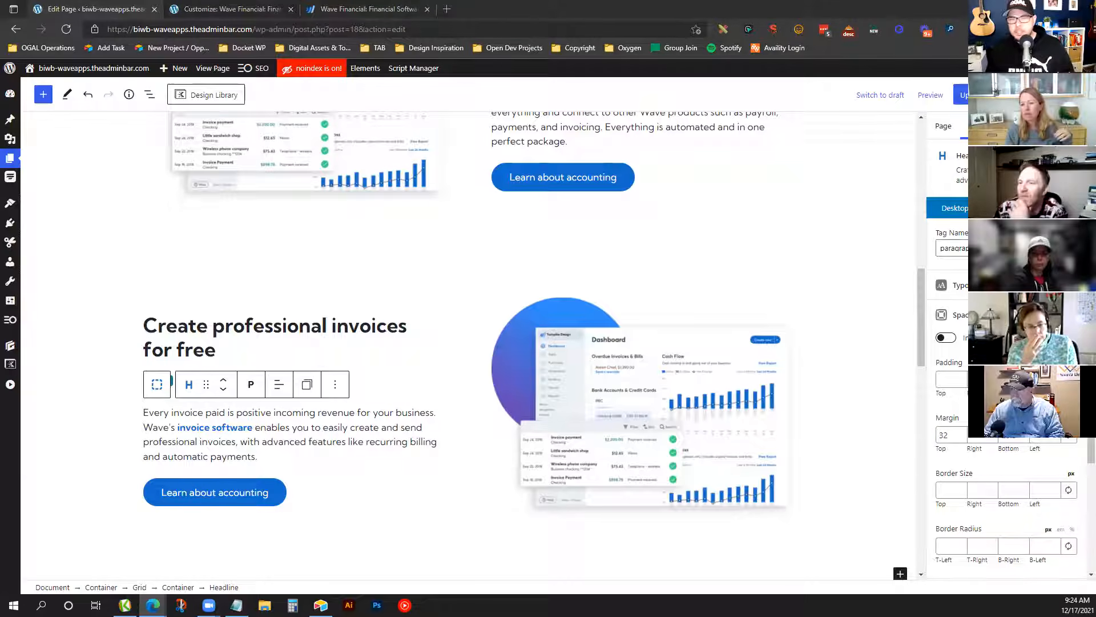
Try moving the invoices text container right of the image in List View, then return it left
{"action": "left_click", "coordinate": [149, 94]}
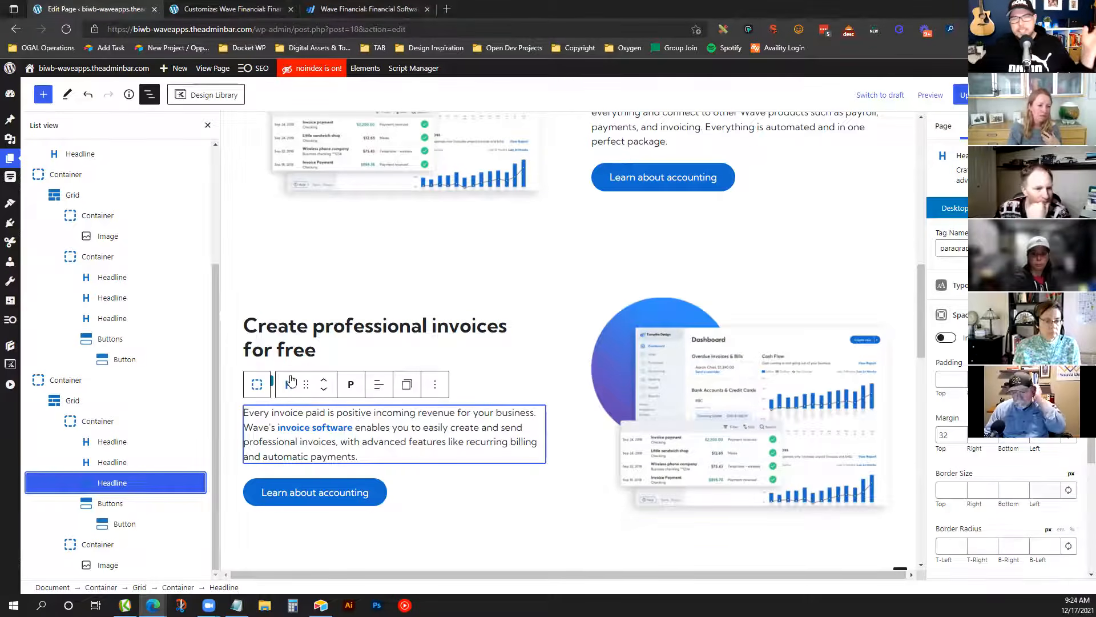
{"action": "left_click", "coordinate": [94, 402]}
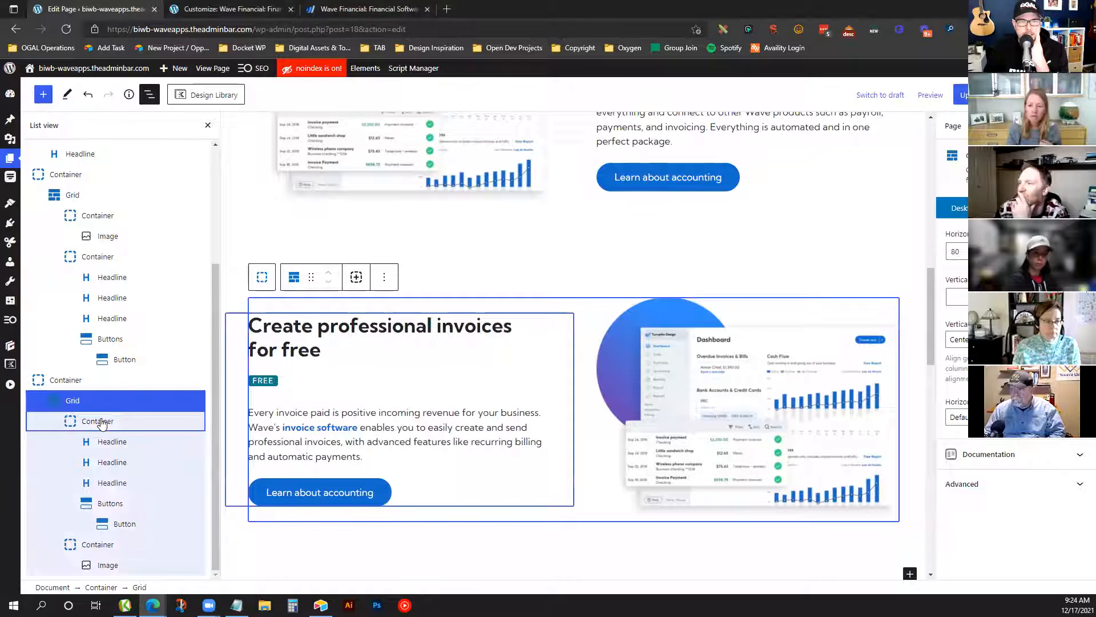
{"action": "left_click", "coordinate": [101, 422]}
{"action": "left_click", "coordinate": [108, 546]}
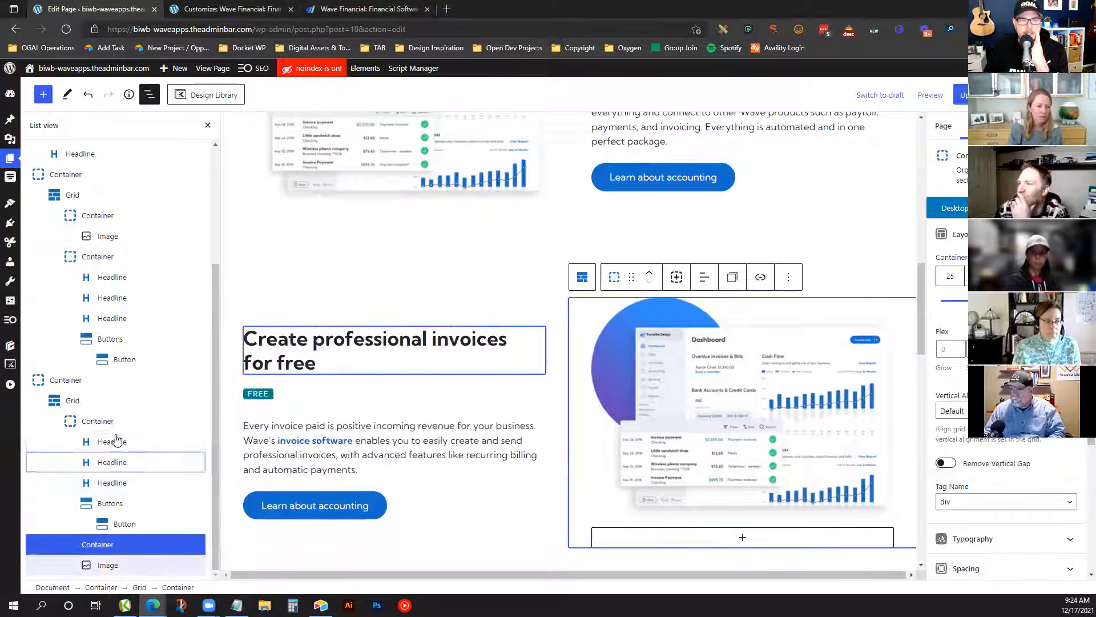
{"action": "left_click", "coordinate": [118, 423]}
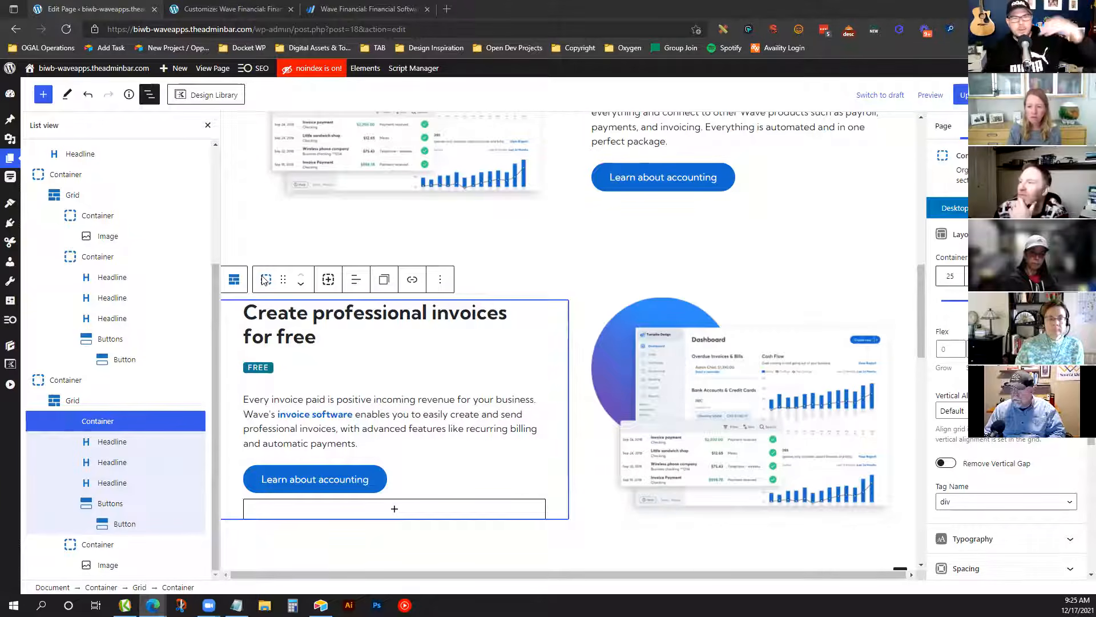
{"action": "left_click", "coordinate": [301, 285]}
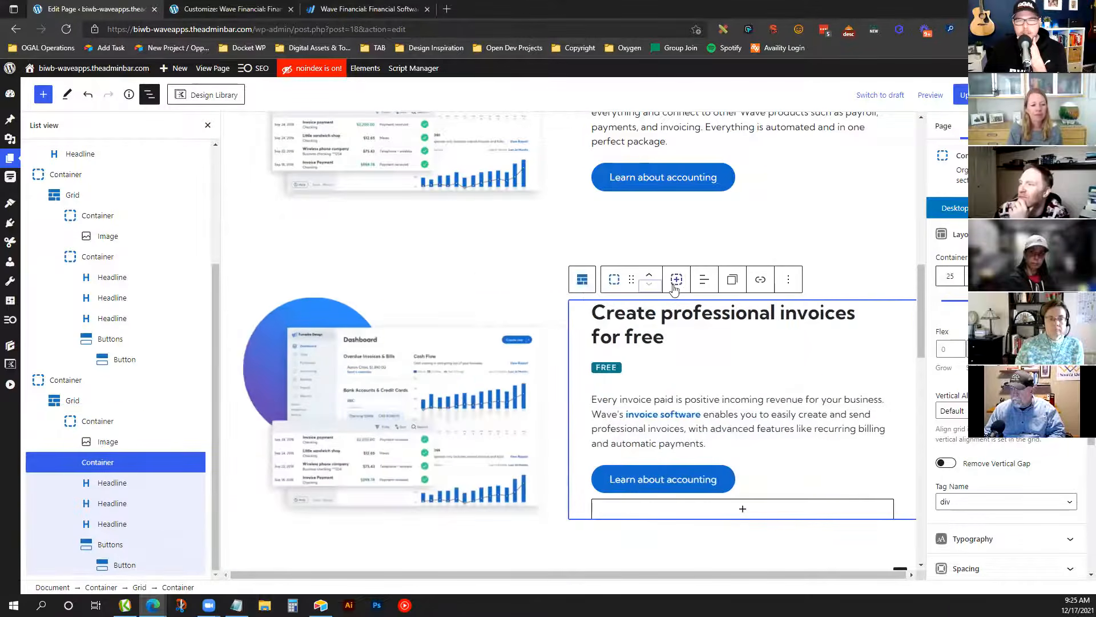
{"action": "left_click", "coordinate": [646, 276]}
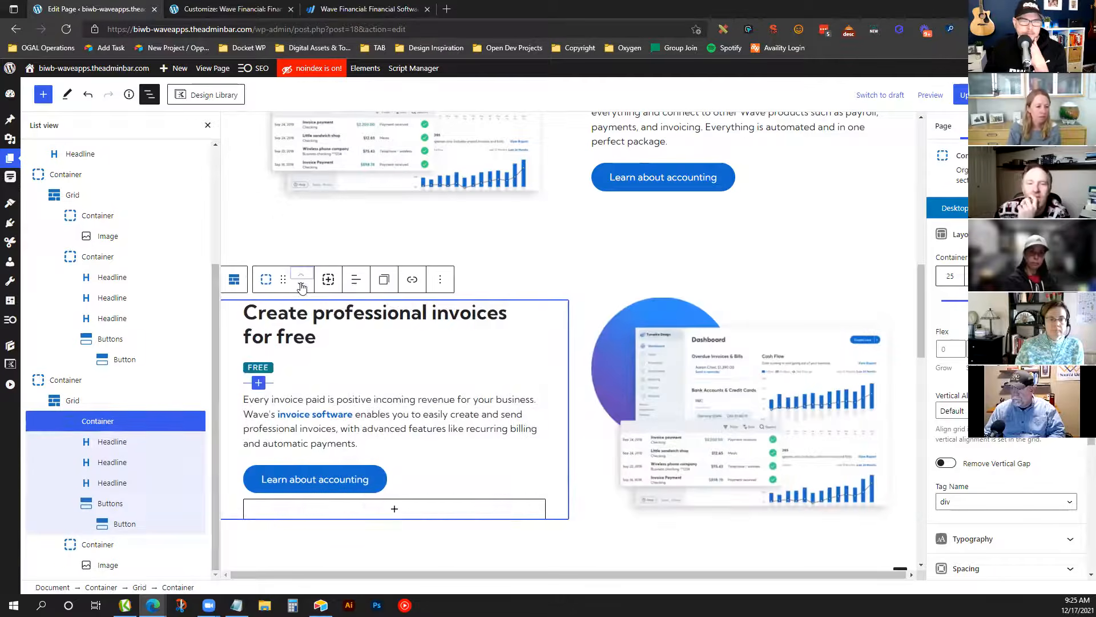
{"action": "left_click", "coordinate": [299, 286]}
{"action": "left_click", "coordinate": [642, 276]}
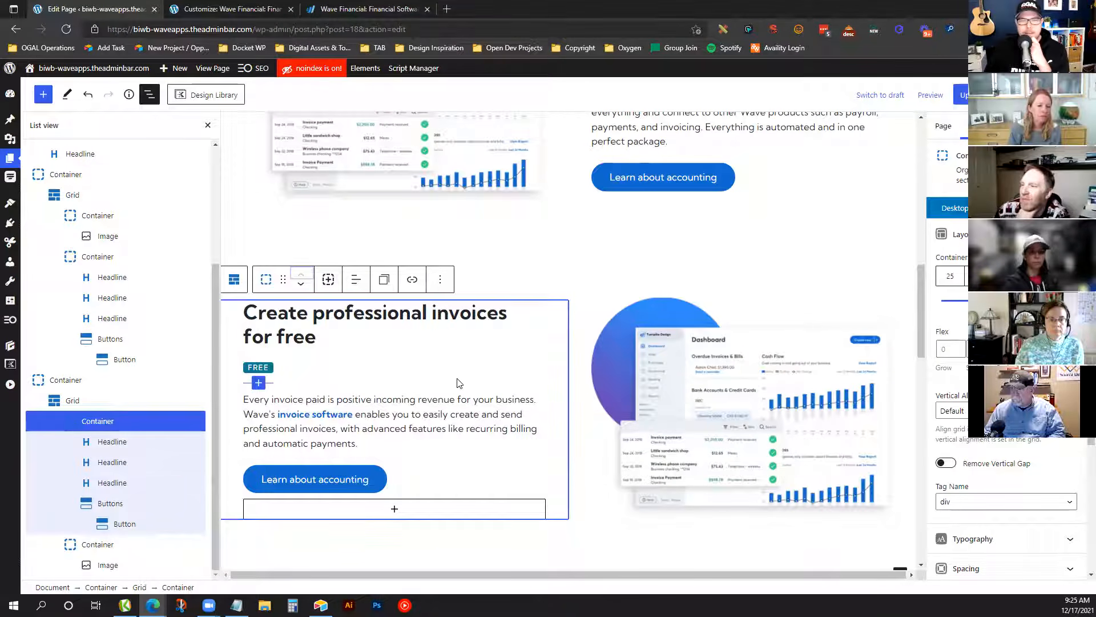
Relabel the invoices button 'Learn about invoices'
{"action": "left_click", "coordinate": [347, 478]}
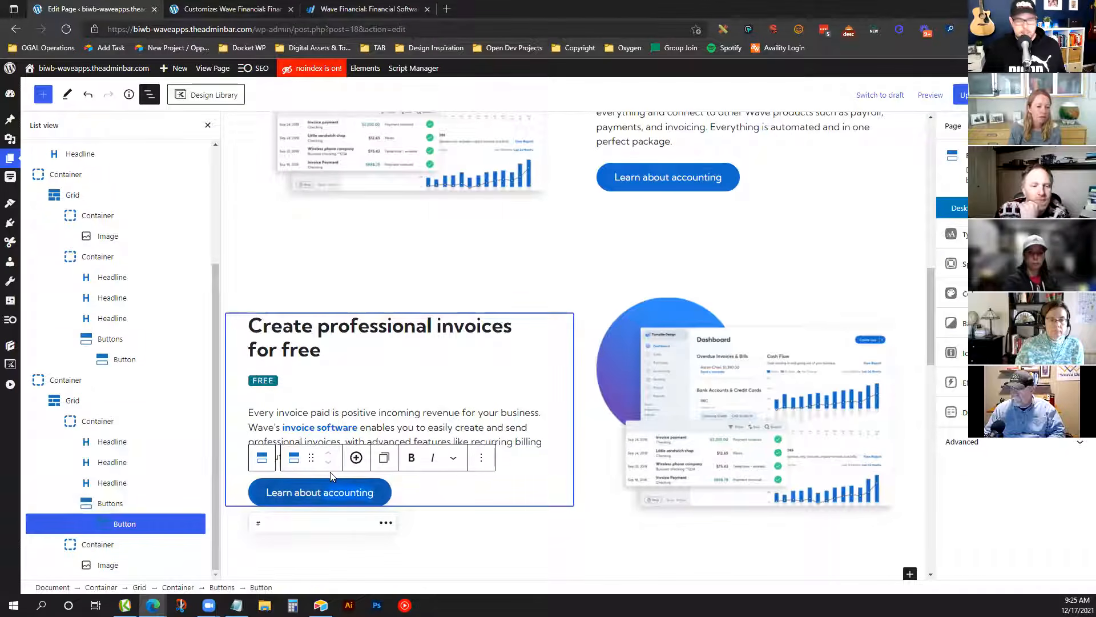
{"action": "key", "text": "ctrl+BackSpace"}
{"action": "type", "text": "invoices"}
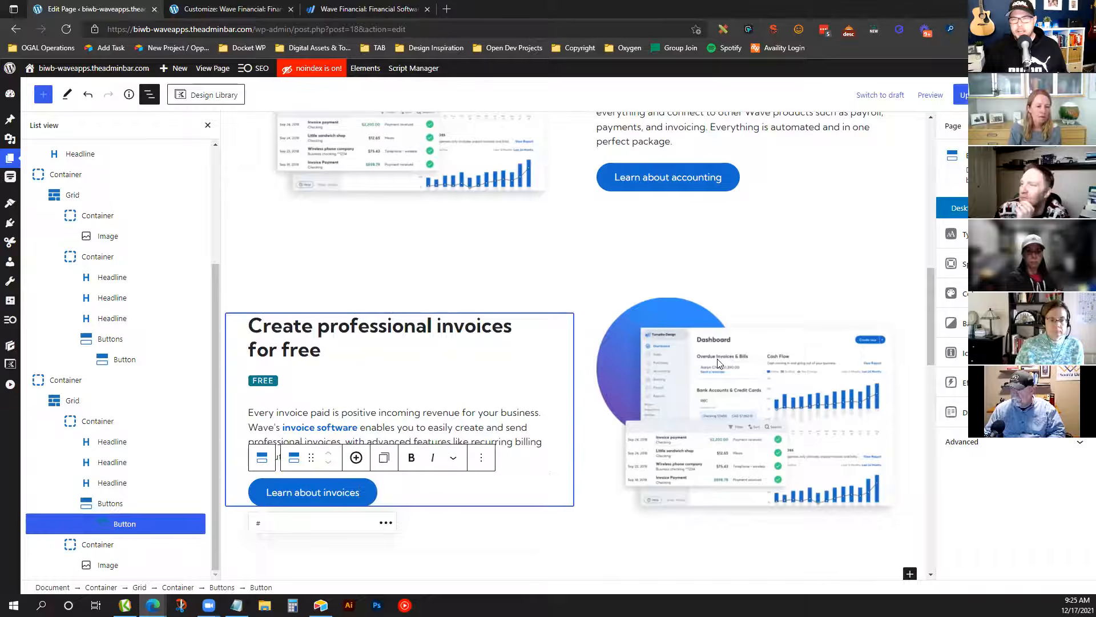
Replace the section's dashboard image with the invoice illustration from the Media Library
{"action": "left_click", "coordinate": [716, 350]}
{"action": "left_click", "coordinate": [872, 278]}
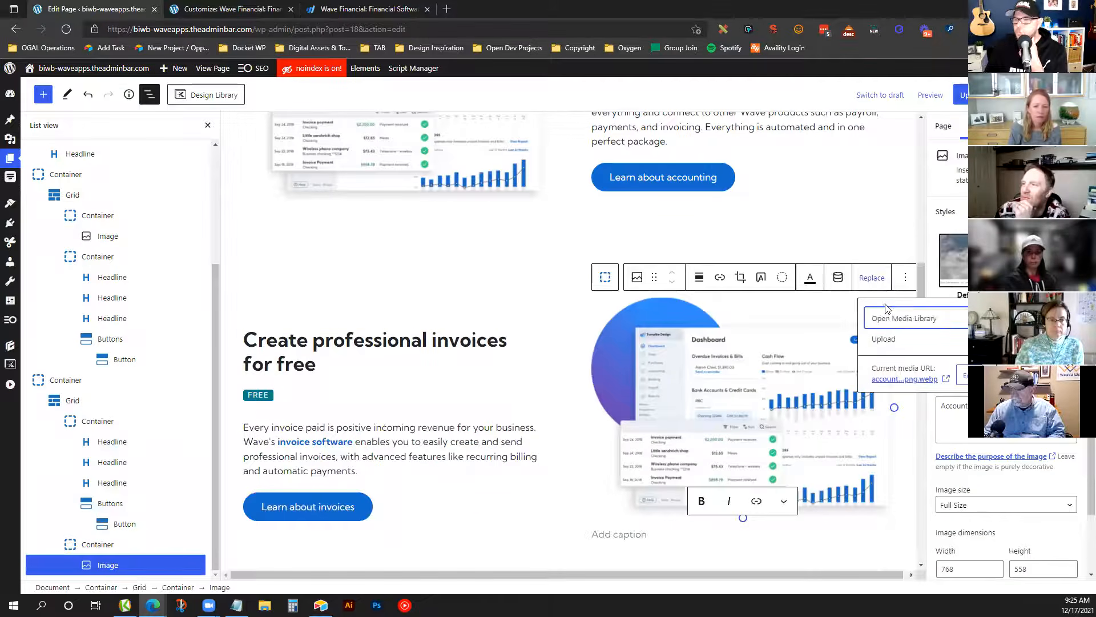
{"action": "left_click", "coordinate": [905, 318]}
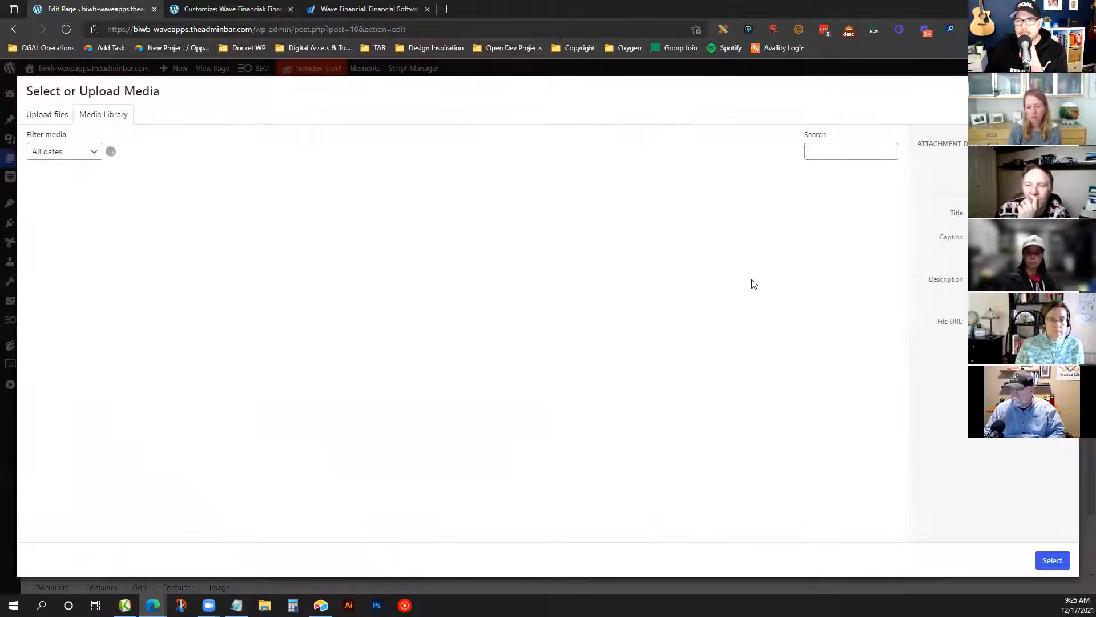
{"action": "left_click", "coordinate": [672, 209]}
{"action": "left_click", "coordinate": [1044, 562]}
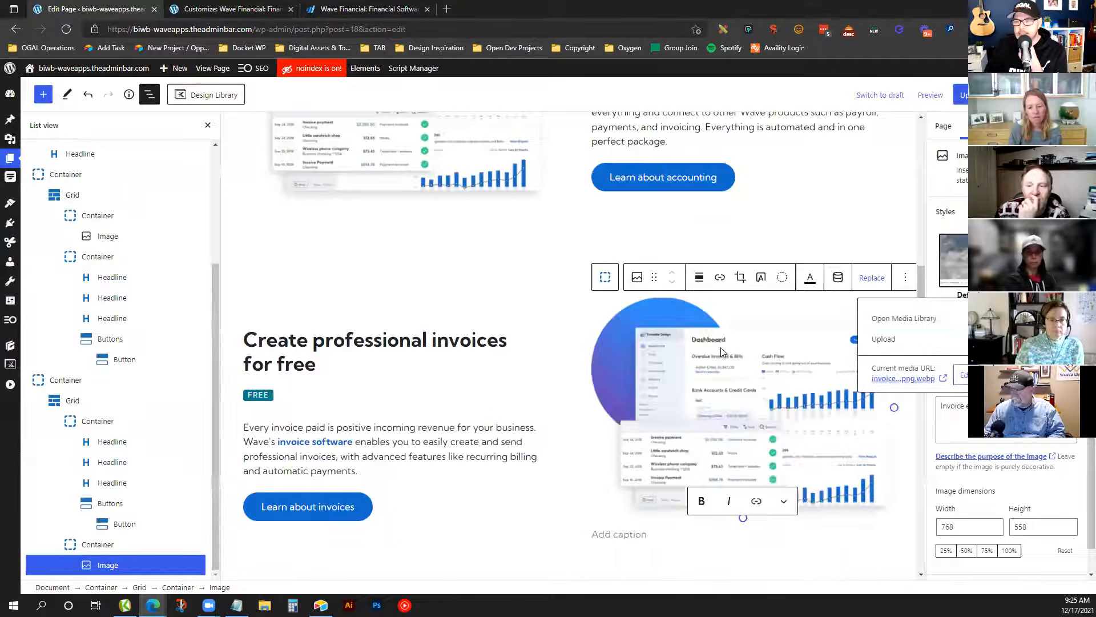
{"action": "left_click", "coordinate": [517, 323]}
{"action": "scroll", "coordinate": [506, 318], "scroll_direction": "up", "scroll_amount": 8}
{"action": "scroll", "coordinate": [792, 282], "scroll_direction": "down", "scroll_amount": 2}
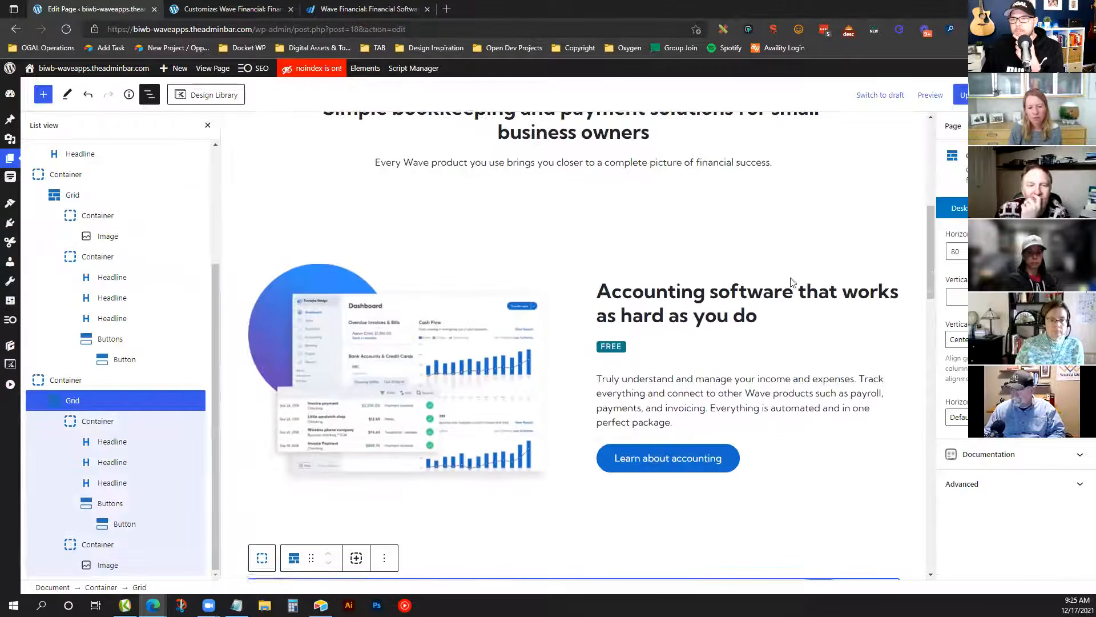
Preview the page at tablet width, then inspect the Wave reference page in developer tools
{"action": "left_click", "coordinate": [685, 229]}
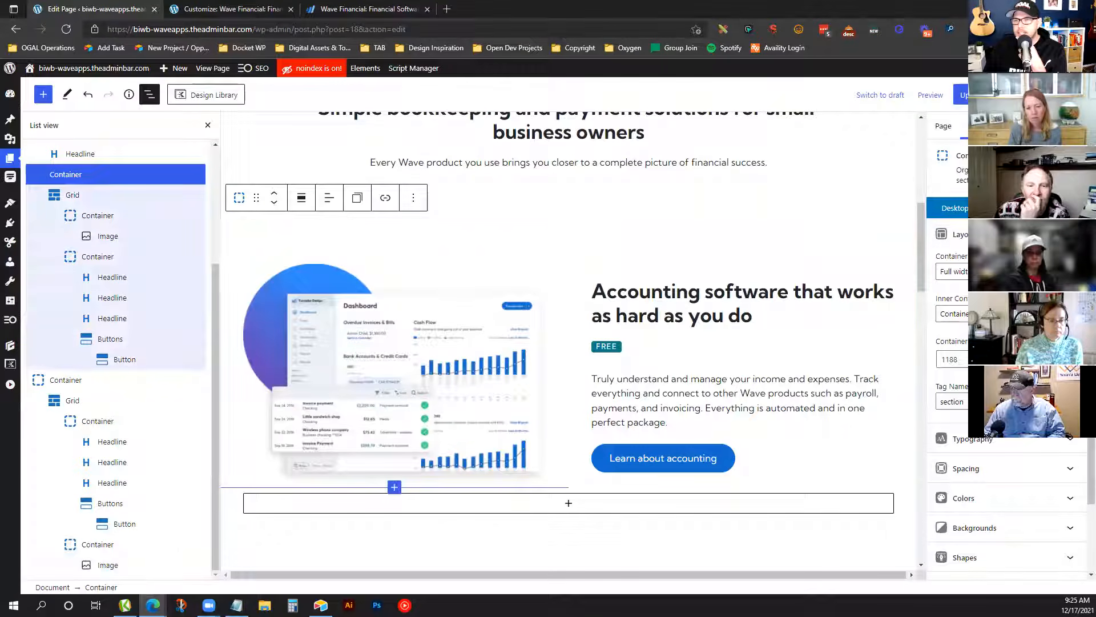
{"action": "left_click", "coordinate": [1007, 208]}
{"action": "scroll", "coordinate": [610, 223], "scroll_direction": "down", "scroll_amount": 3}
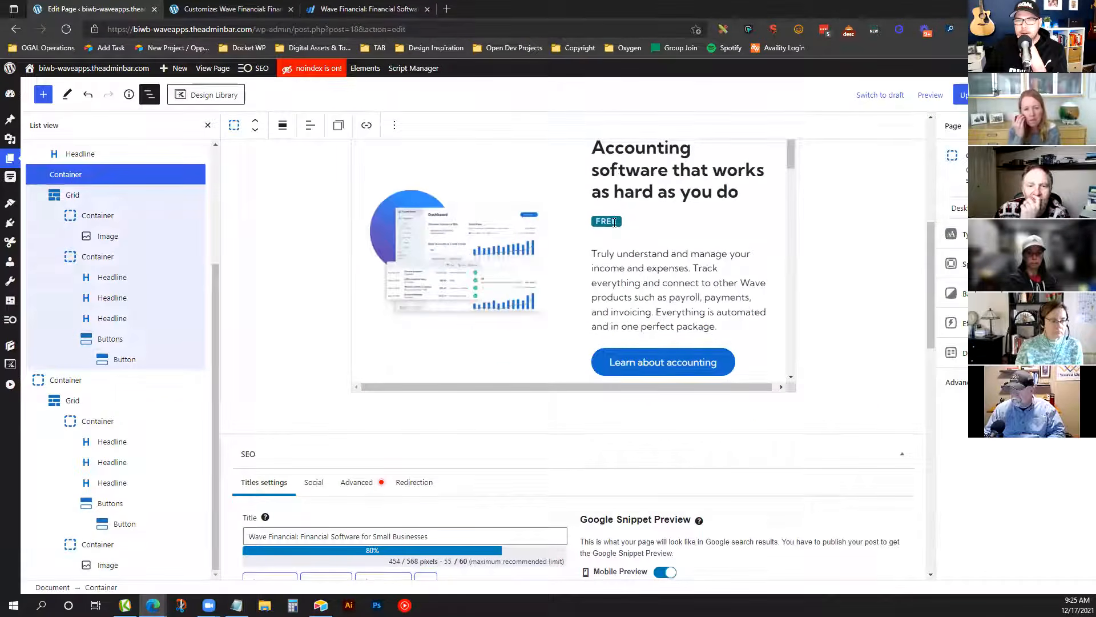
{"action": "left_click", "coordinate": [351, 17]}
{"action": "right_click", "coordinate": [537, 432]}
{"action": "left_click", "coordinate": [535, 559]}
Narrow the waveapps.com viewport to about 485 px so sections stack in one column
{"action": "scroll", "coordinate": [634, 350], "scroll_direction": "up", "scroll_amount": 5}
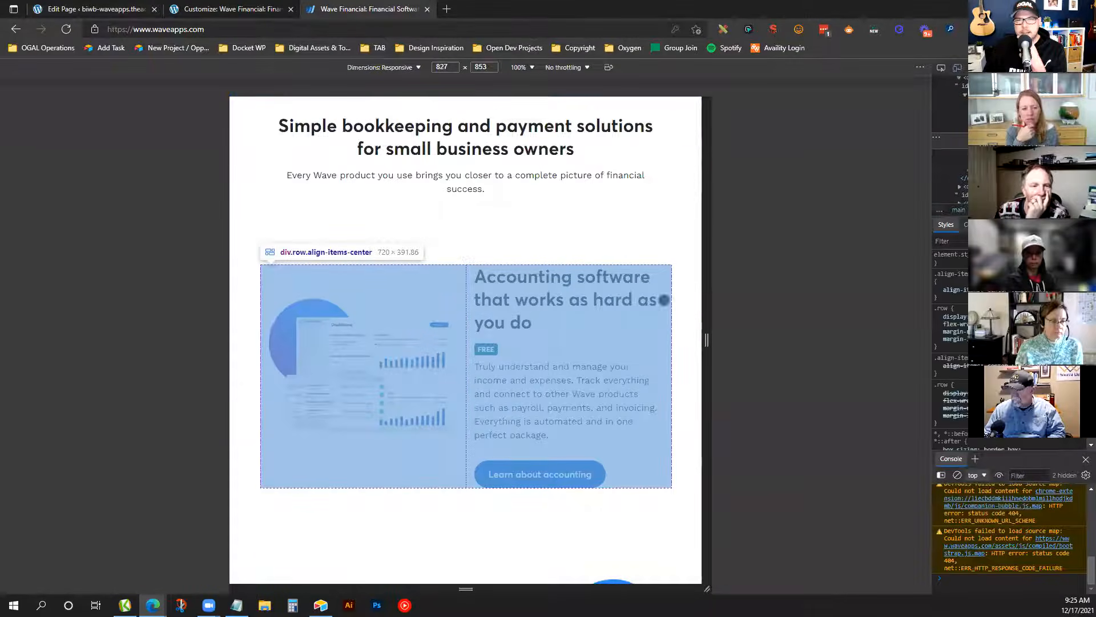
{"action": "left_click_drag", "start_coordinate": [706, 341], "coordinate": [609, 360]}
{"action": "scroll", "coordinate": [547, 303], "scroll_direction": "down", "scroll_amount": 4}
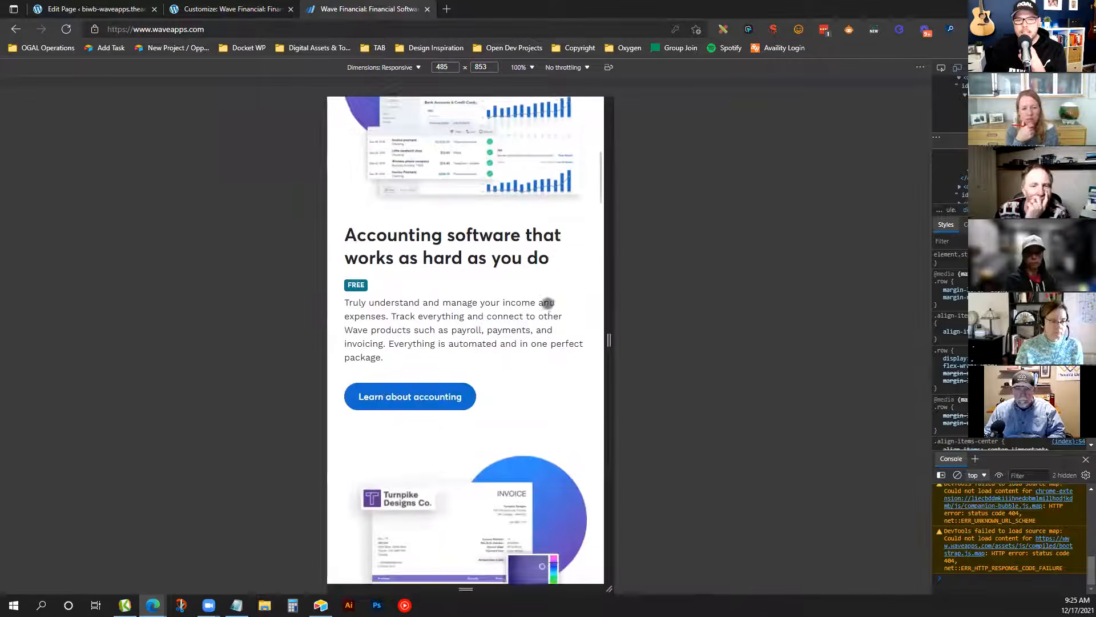
Back in the page editor, scroll the mobile preview to the invoices section and select its body text
{"action": "left_click", "coordinate": [129, 8]}
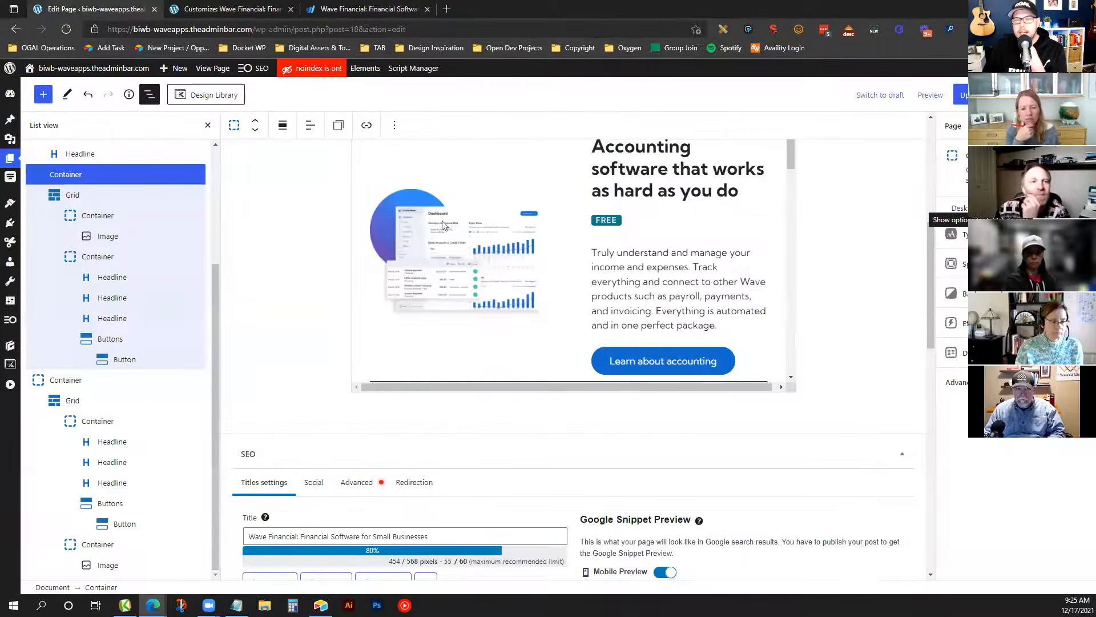
{"action": "scroll", "coordinate": [700, 282], "scroll_direction": "down", "scroll_amount": 5}
{"action": "scroll", "coordinate": [711, 245], "scroll_direction": "up", "scroll_amount": 10}
{"action": "scroll", "coordinate": [838, 293], "scroll_direction": "down", "scroll_amount": 3}
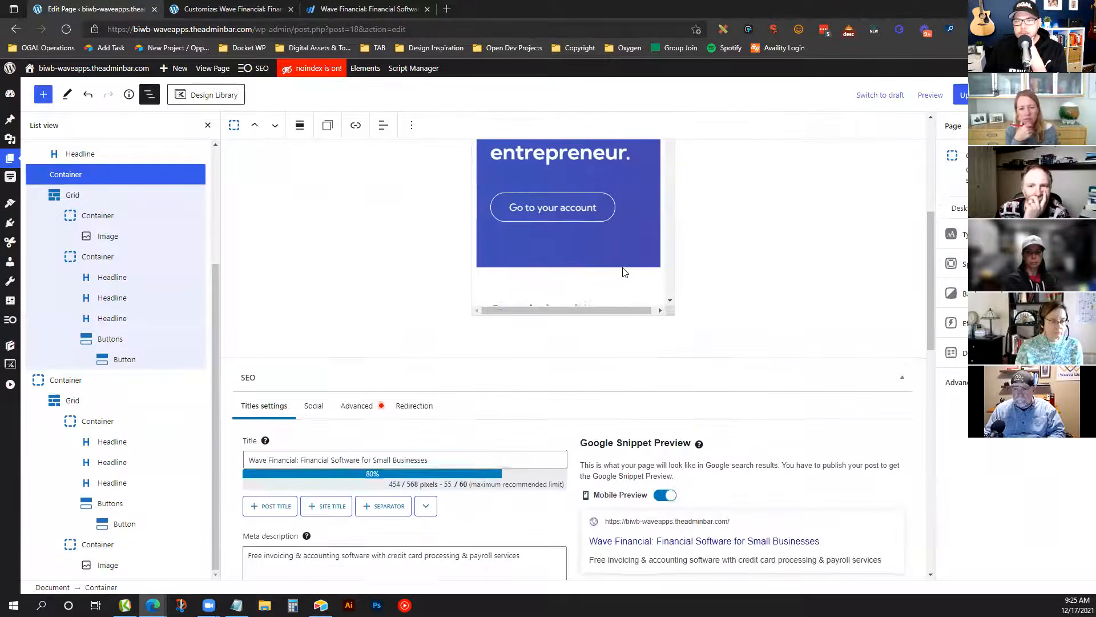
{"action": "scroll", "coordinate": [627, 260], "scroll_direction": "up", "scroll_amount": 5}
{"action": "scroll", "coordinate": [622, 296], "scroll_direction": "down", "scroll_amount": 4}
{"action": "scroll", "coordinate": [609, 306], "scroll_direction": "down", "scroll_amount": 7}
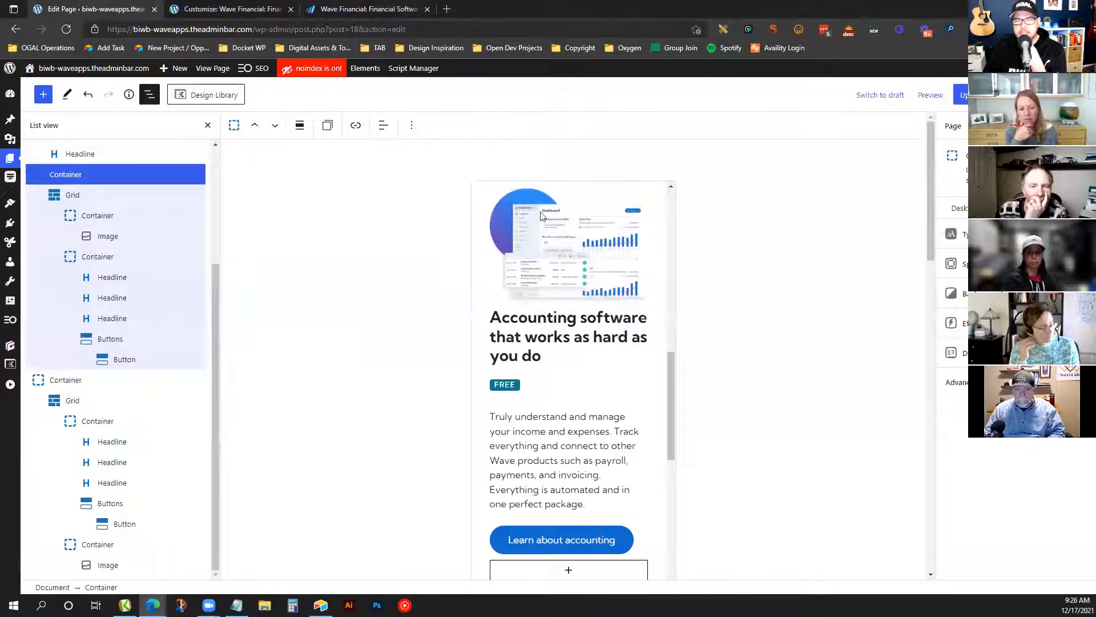
{"action": "scroll", "coordinate": [555, 342], "scroll_direction": "down", "scroll_amount": 5}
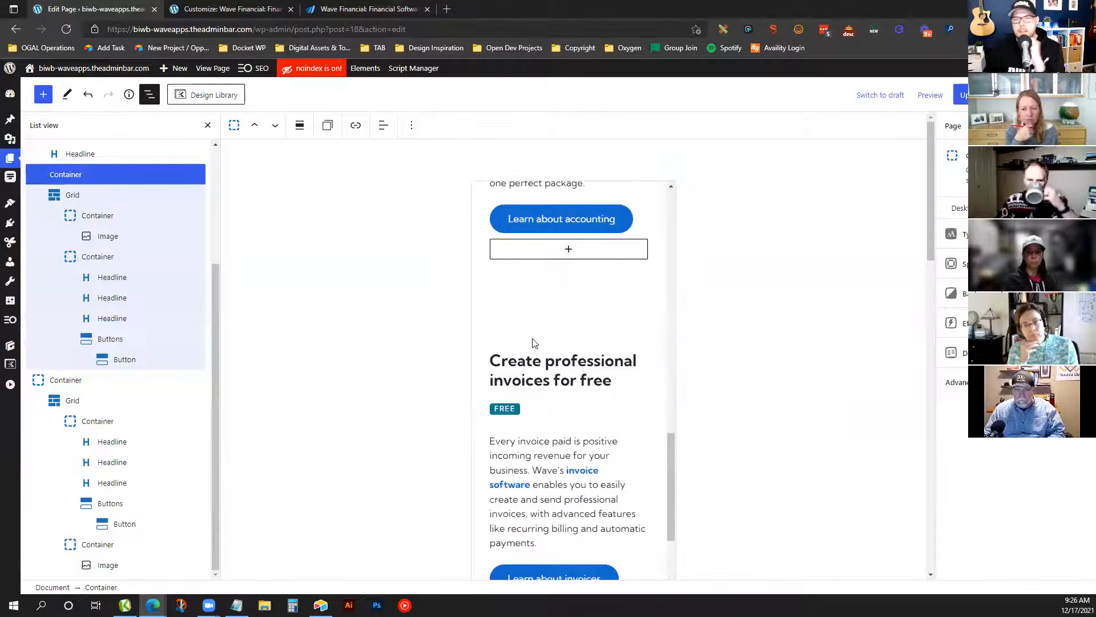
{"action": "scroll", "coordinate": [528, 381], "scroll_direction": "down", "scroll_amount": 3}
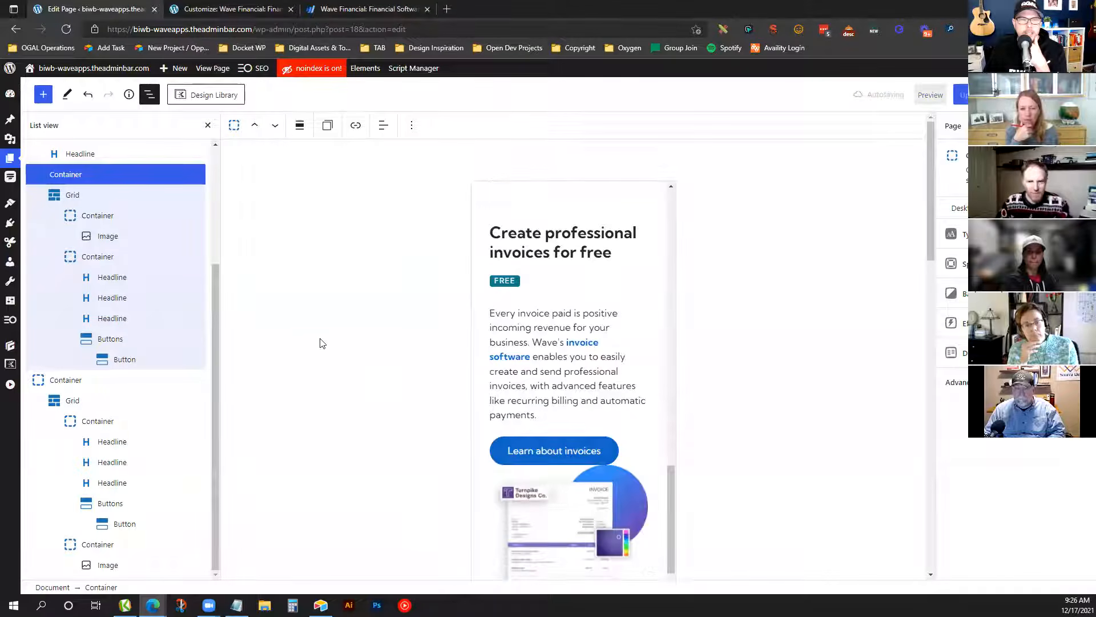
{"action": "left_click", "coordinate": [594, 361]}
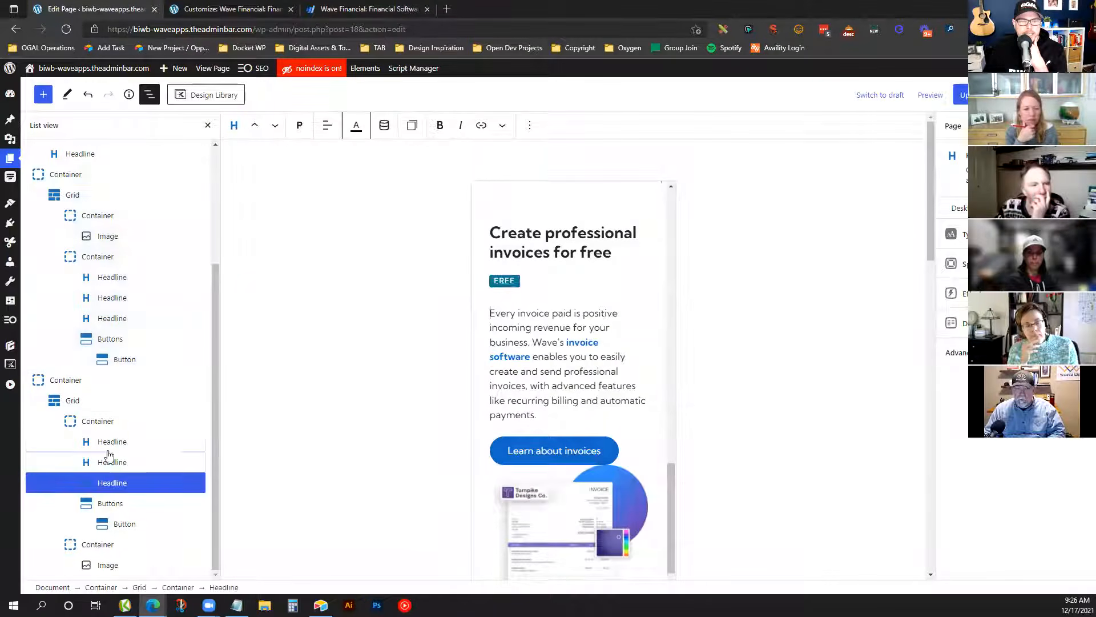
Set the invoice text Container's Order to 2 and the image Container's Order to 1
{"action": "left_click", "coordinate": [93, 424]}
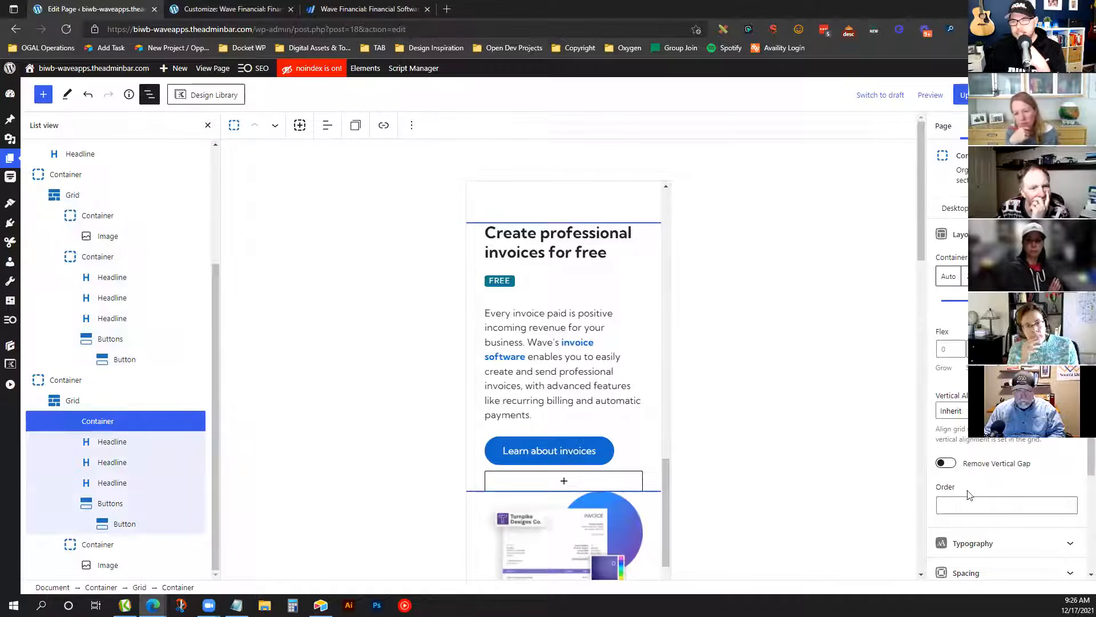
{"action": "left_click", "coordinate": [957, 509]}
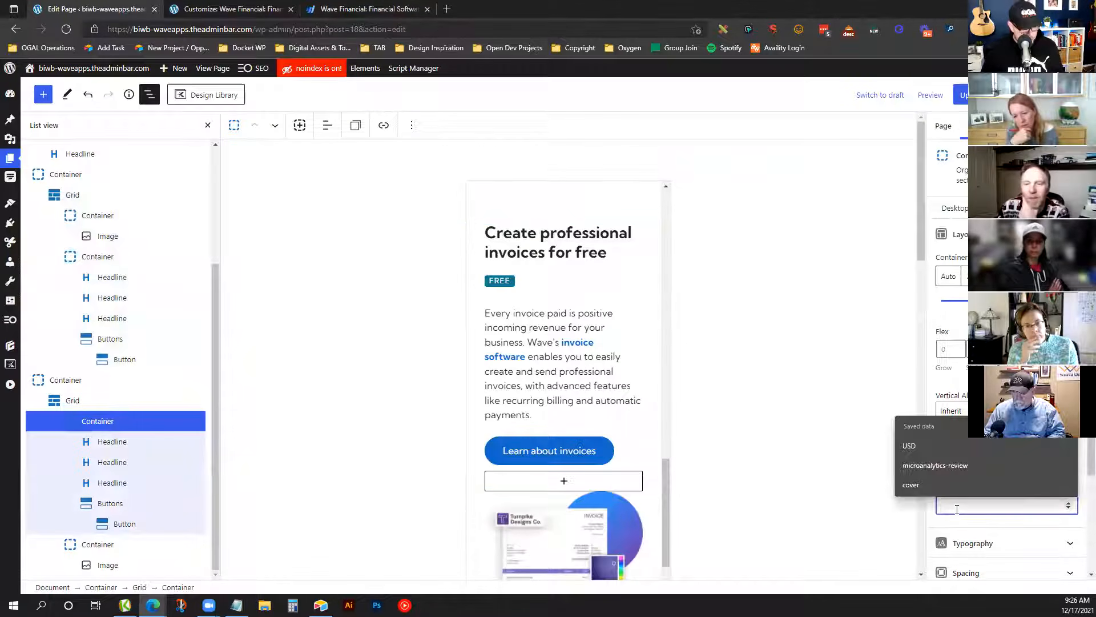
{"action": "type", "text": "2"}
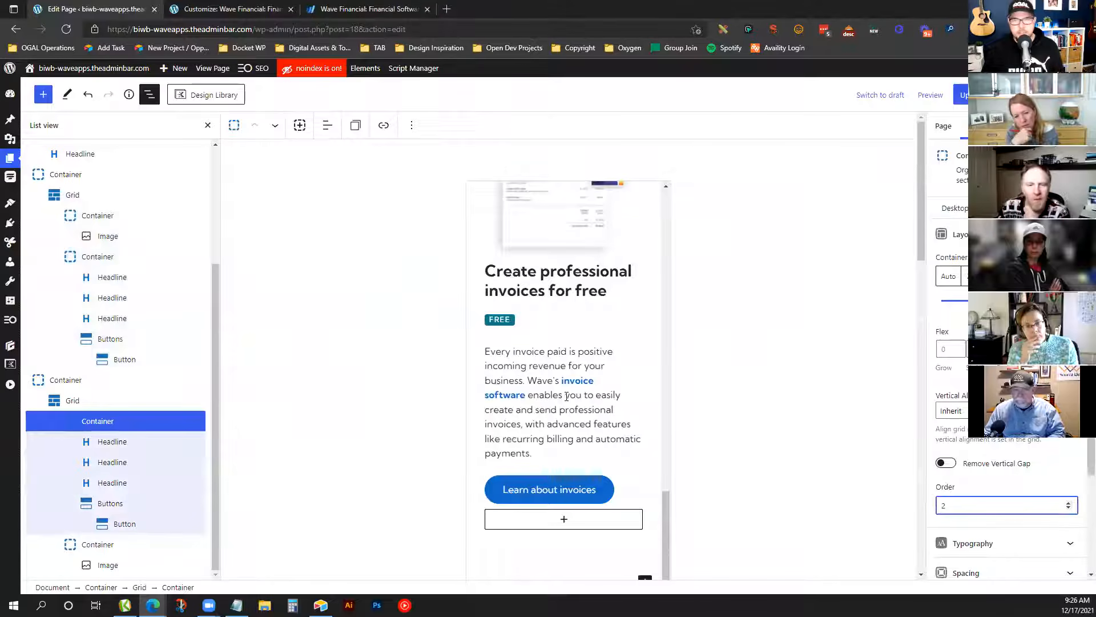
{"action": "left_click", "coordinate": [137, 544]}
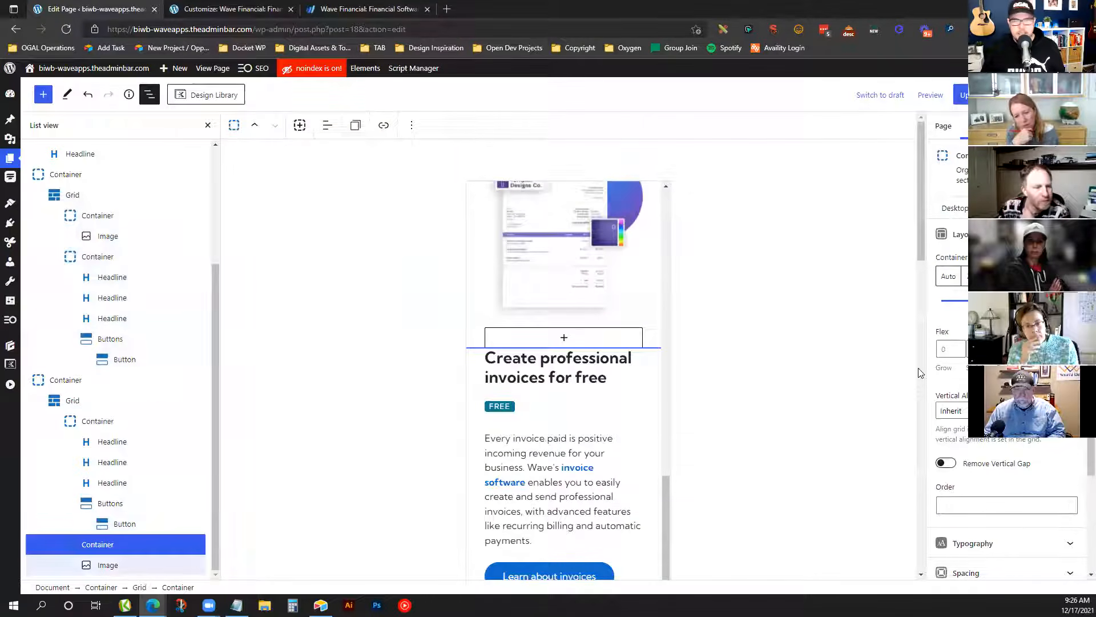
{"action": "left_click", "coordinate": [987, 505]}
{"action": "type", "text": "1"}
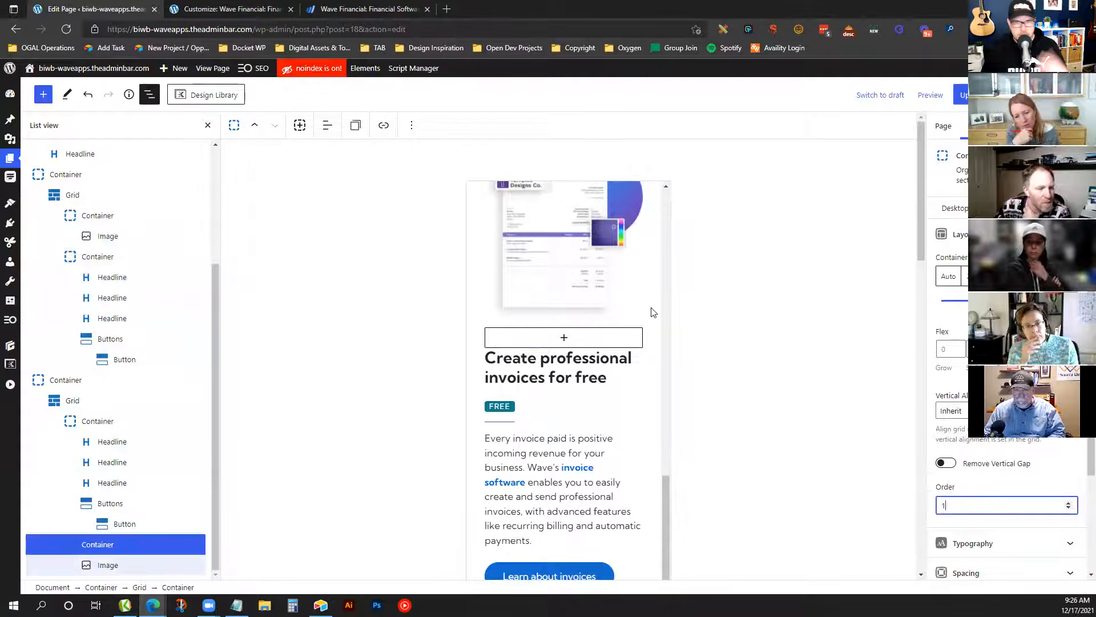
{"action": "scroll", "coordinate": [571, 308], "scroll_direction": "up", "scroll_amount": 8}
{"action": "scroll", "coordinate": [566, 354], "scroll_direction": "down", "scroll_amount": 2}
{"action": "scroll", "coordinate": [566, 412], "scroll_direction": "down", "scroll_amount": 9}
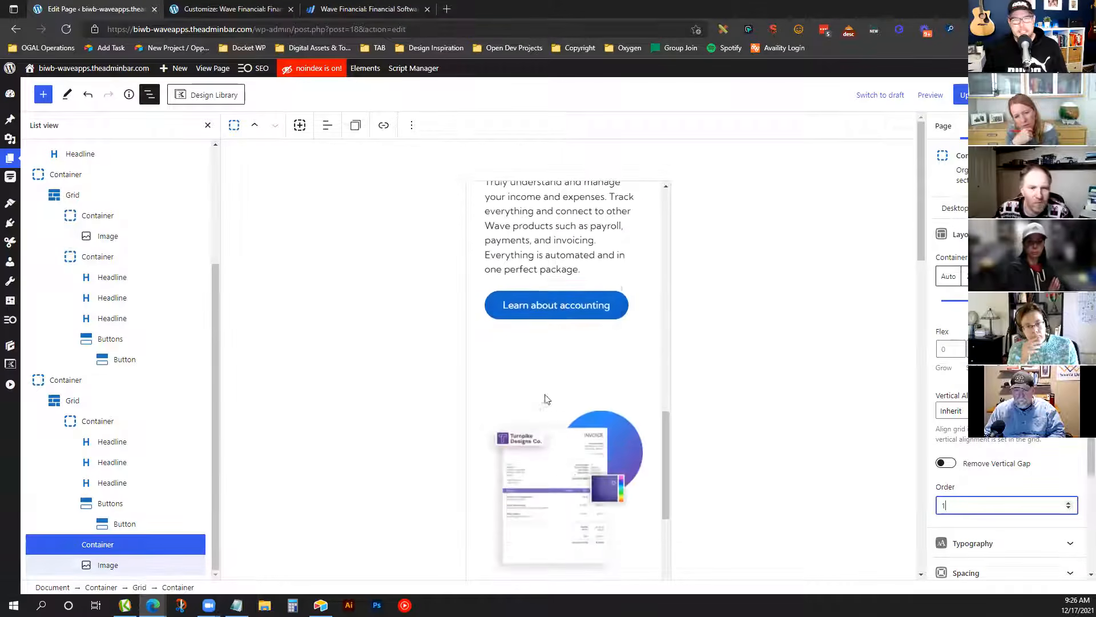
{"action": "scroll", "coordinate": [600, 405], "scroll_direction": "up", "scroll_amount": 10}
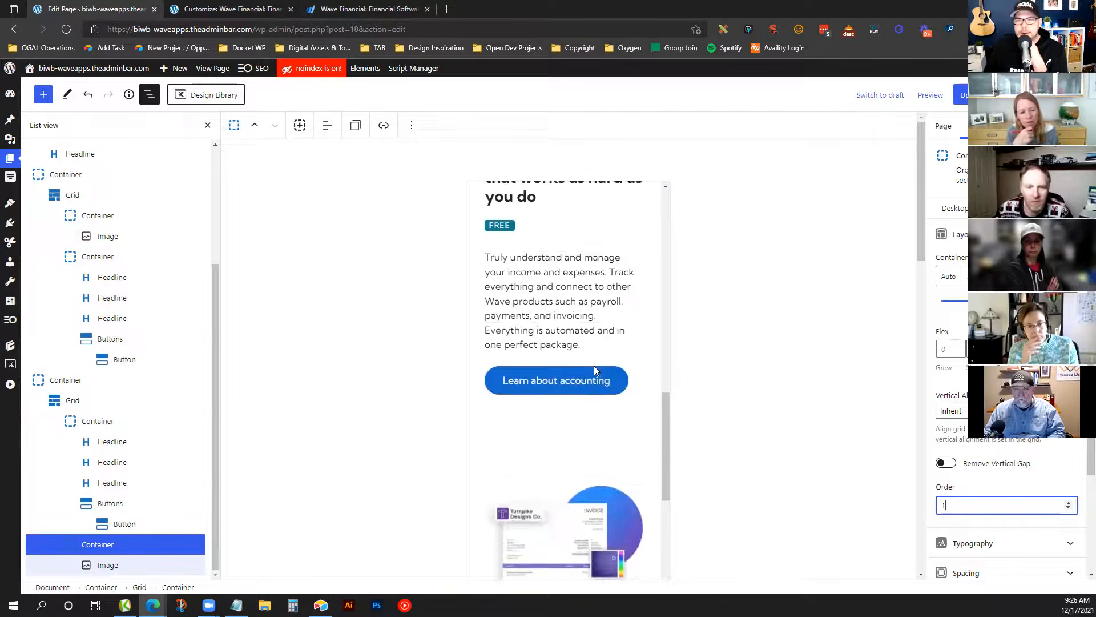
{"action": "left_click", "coordinate": [578, 309]}
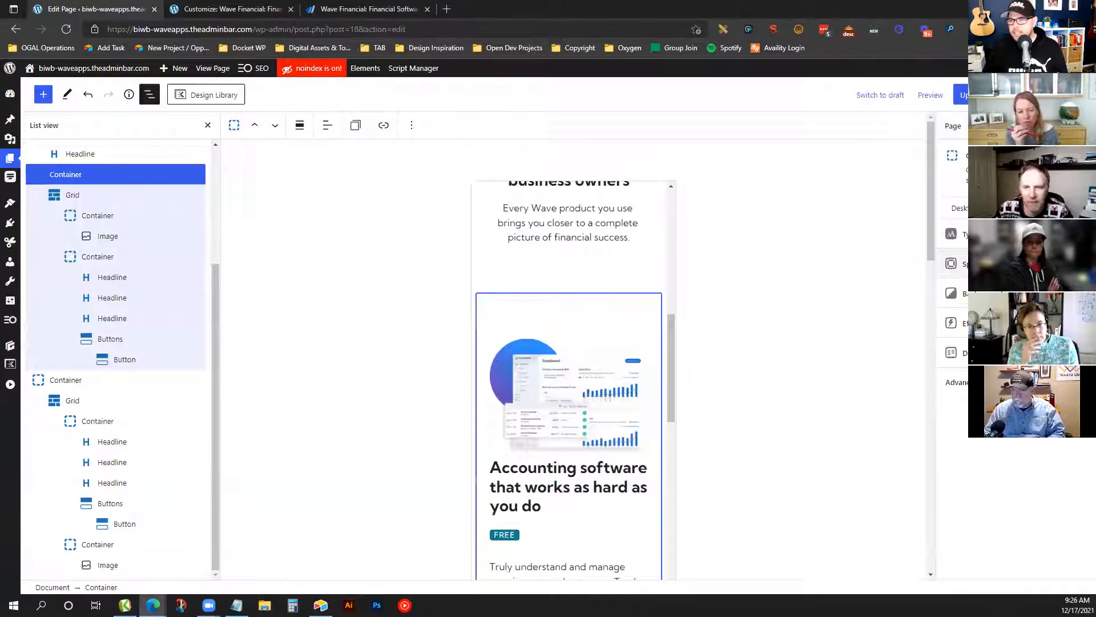
Set the invoices section's mobile Padding Top to 48
{"action": "left_click", "coordinate": [957, 266]}
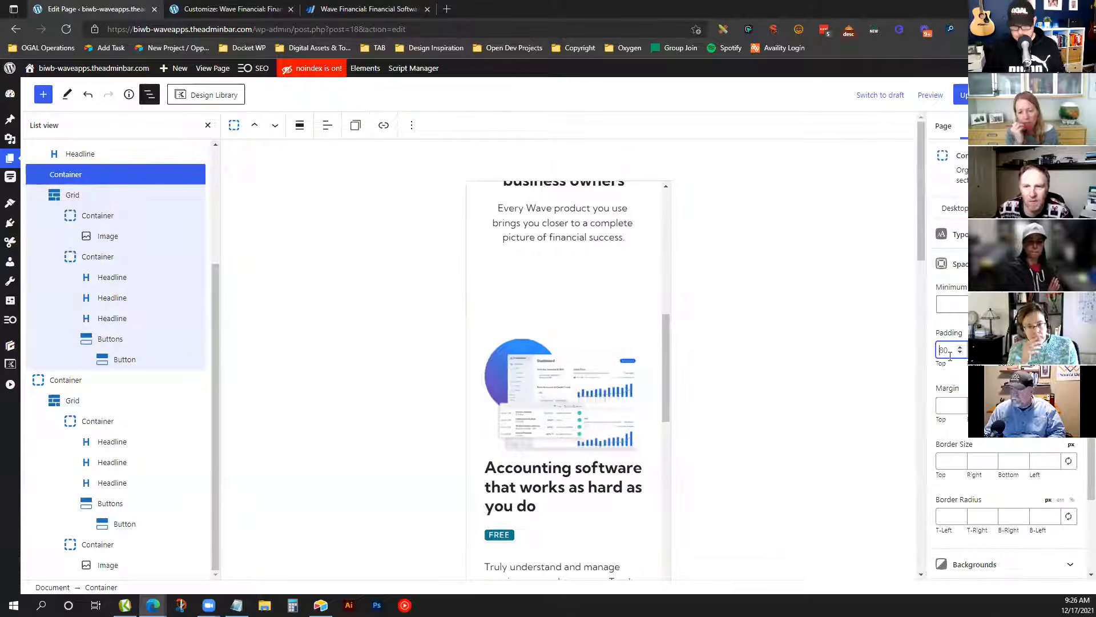
{"action": "type", "text": "48"}
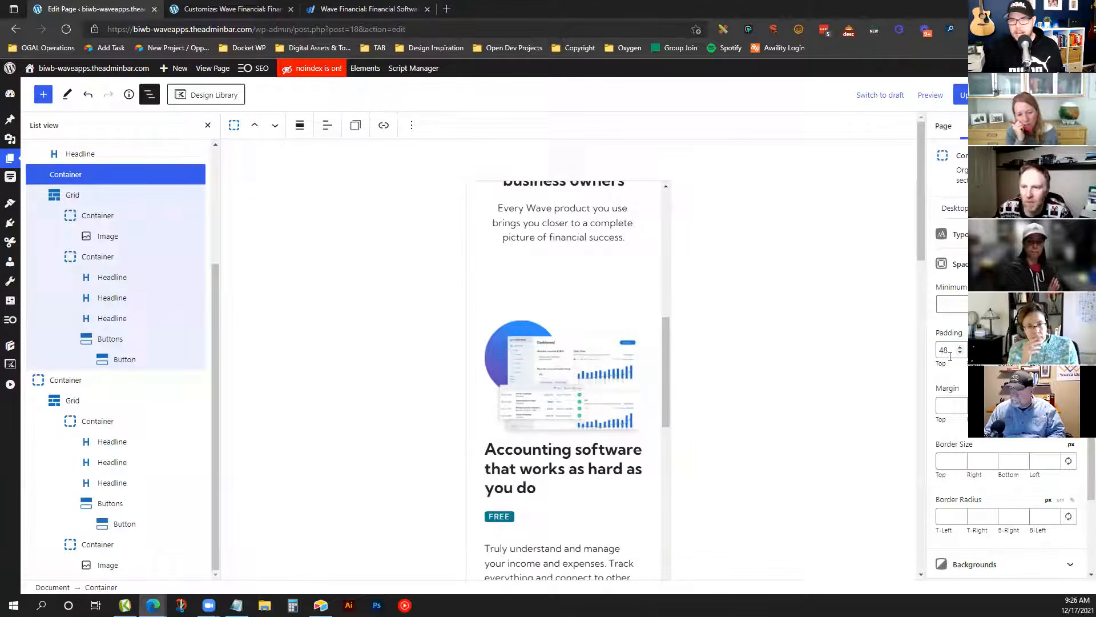
{"action": "scroll", "coordinate": [563, 308], "scroll_direction": "down", "scroll_amount": 7}
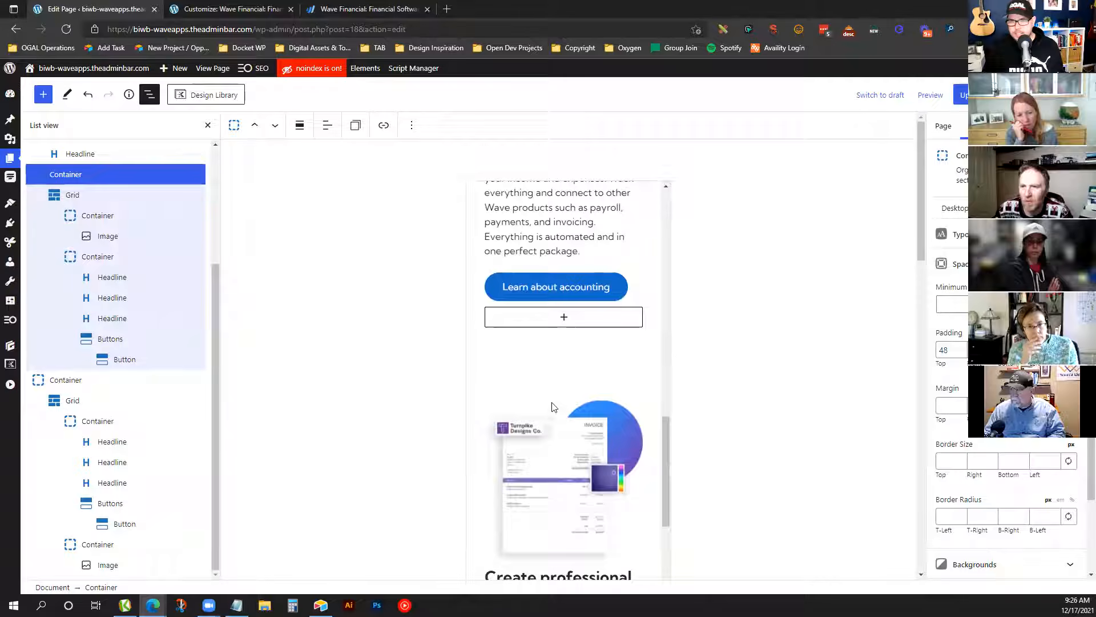
{"action": "left_click", "coordinate": [63, 380]}
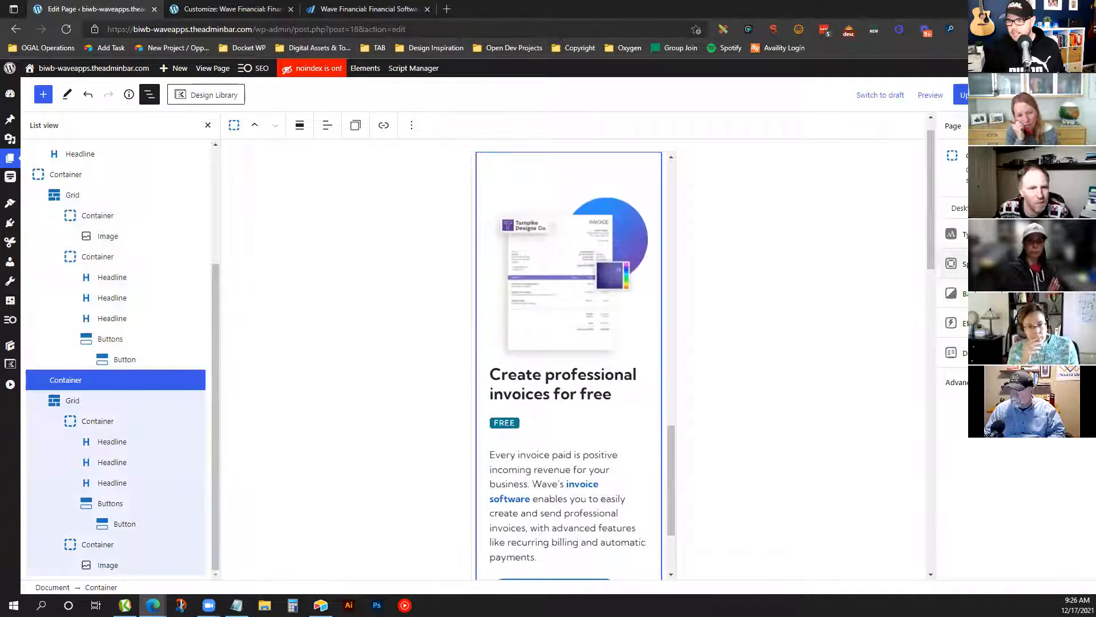
{"action": "left_click", "coordinate": [991, 264]}
{"action": "left_click_drag", "start_coordinate": [960, 350], "coordinate": [918, 351]}
{"action": "type", "text": "48"}
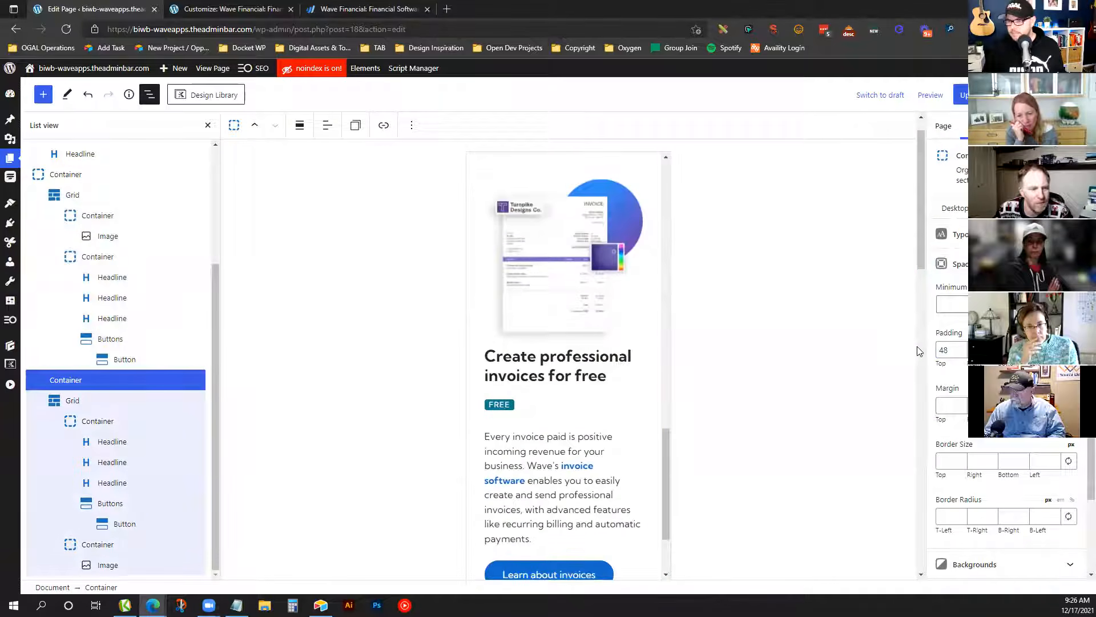
Switch the preview back to Desktop, save the page, and go to the Customizer
{"action": "left_click", "coordinate": [926, 211]}
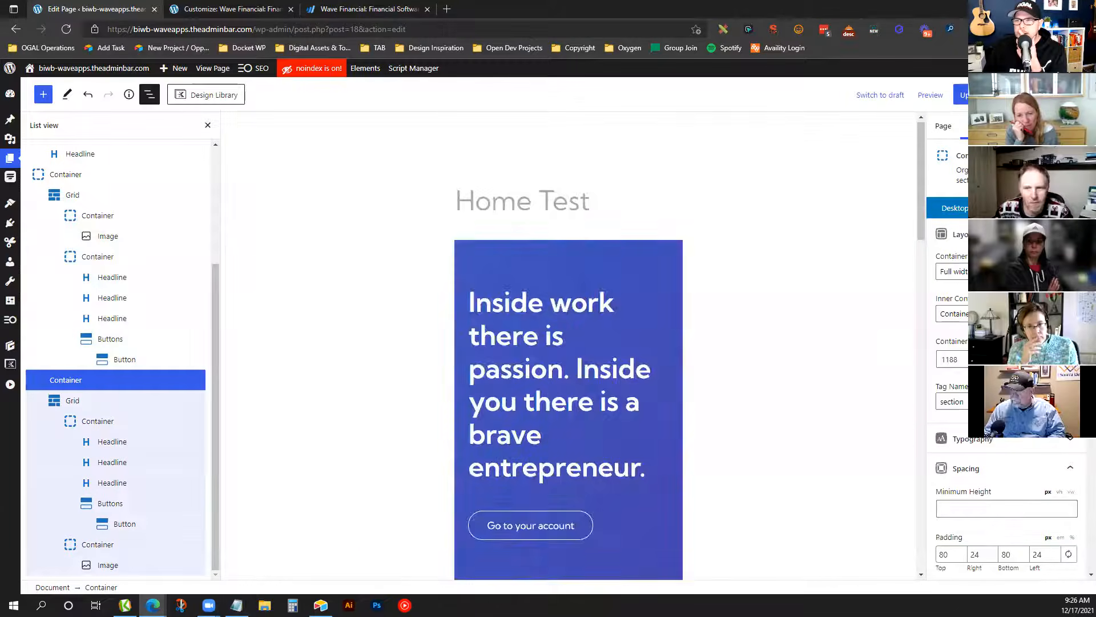
{"action": "key", "text": "ctrl+s"}
{"action": "key", "text": "ctrl+Tab"}
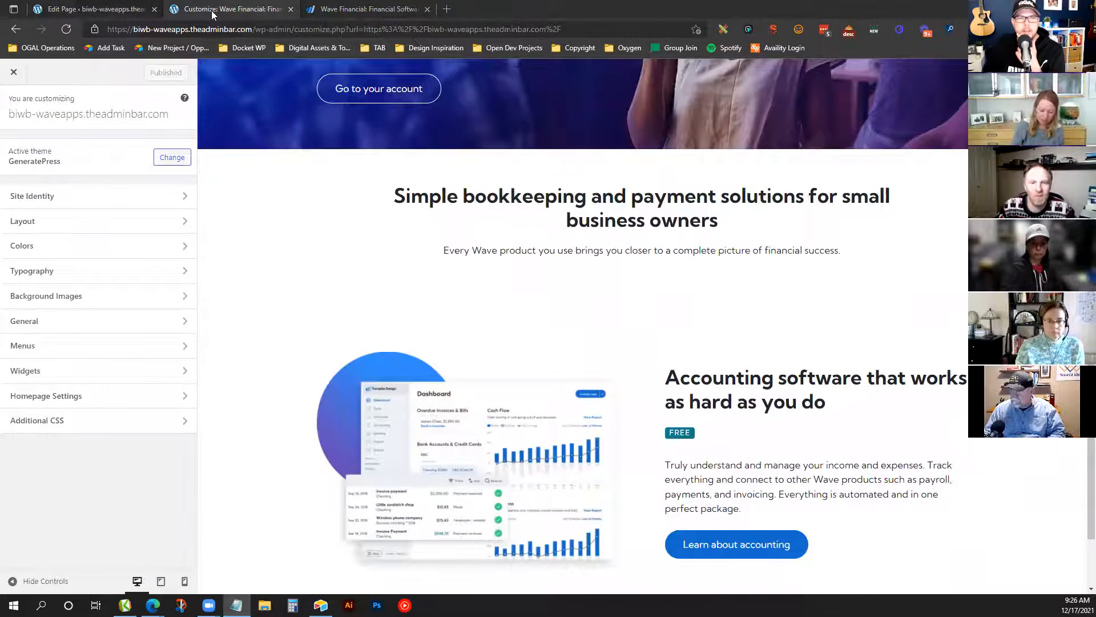
Reload the Customizer preview from the Wave logo, check the invoices section, then return to the editor
{"action": "left_click", "coordinate": [114, 8]}
{"action": "left_click", "coordinate": [278, 7]}
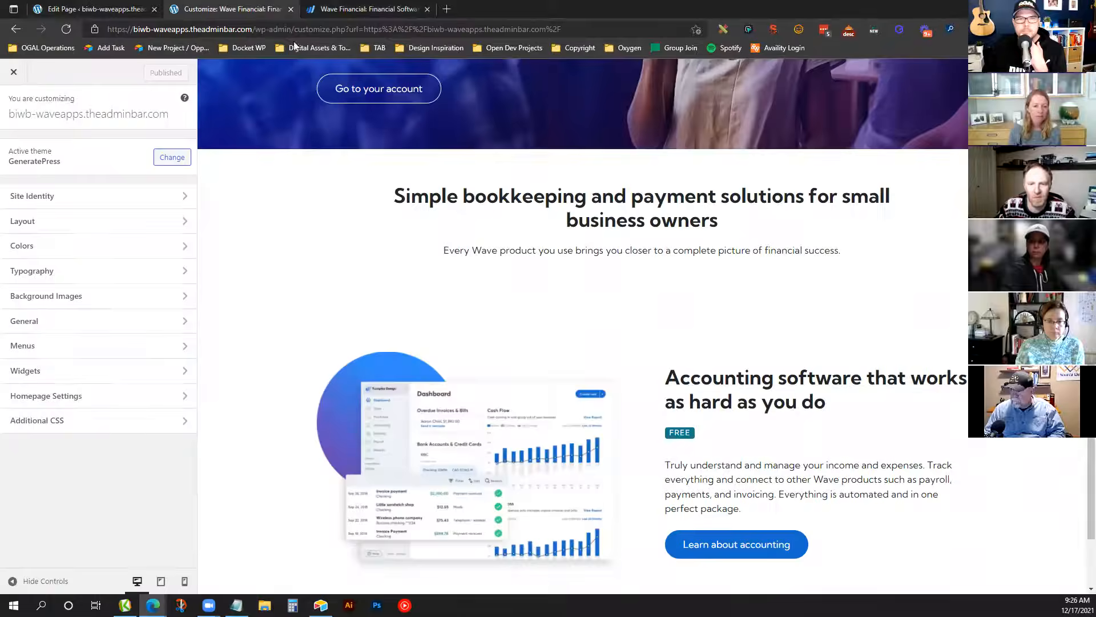
{"action": "scroll", "coordinate": [371, 108], "scroll_direction": "up", "scroll_amount": 5}
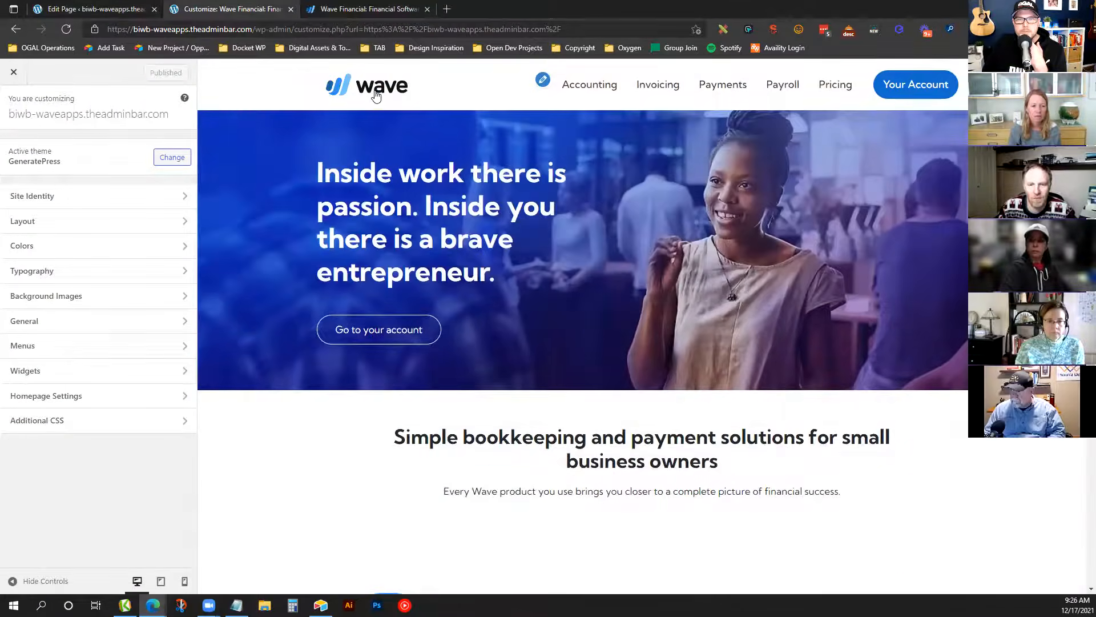
{"action": "left_click", "coordinate": [375, 94]}
{"action": "scroll", "coordinate": [633, 249], "scroll_direction": "down", "scroll_amount": 10}
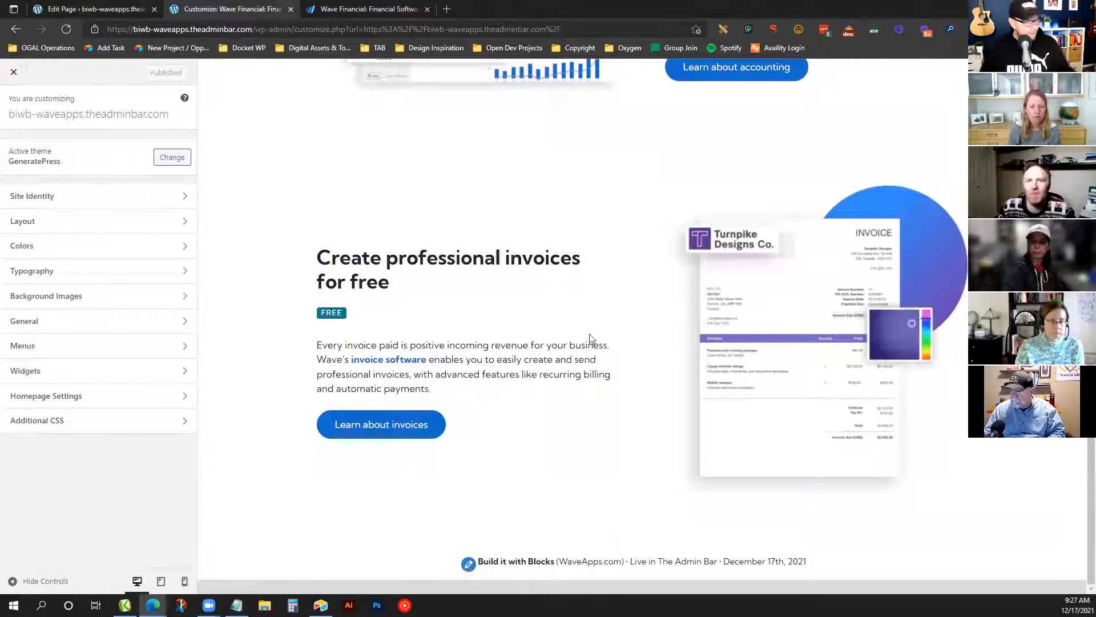
{"action": "left_click", "coordinate": [151, 8]}
{"action": "scroll", "coordinate": [466, 271], "scroll_direction": "down", "scroll_amount": 10}
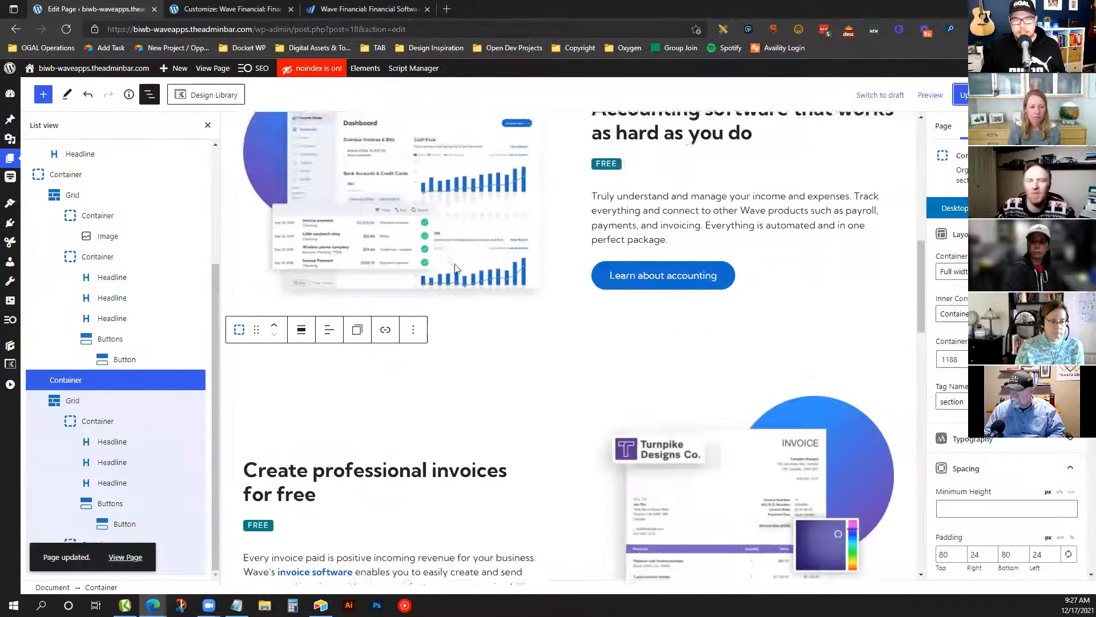
{"action": "scroll", "coordinate": [434, 269], "scroll_direction": "up", "scroll_amount": 5}
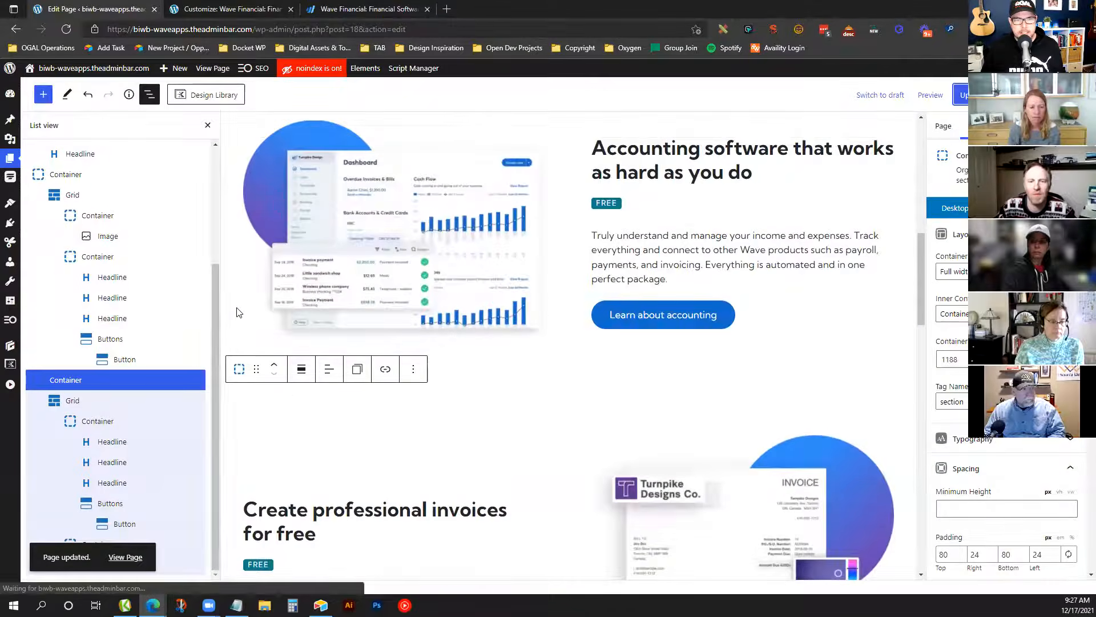
Duplicate the accounting Container with Ctrl+Shift+D and move the copy below the invoices section
{"action": "left_click", "coordinate": [251, 310]}
{"action": "left_click", "coordinate": [98, 176]}
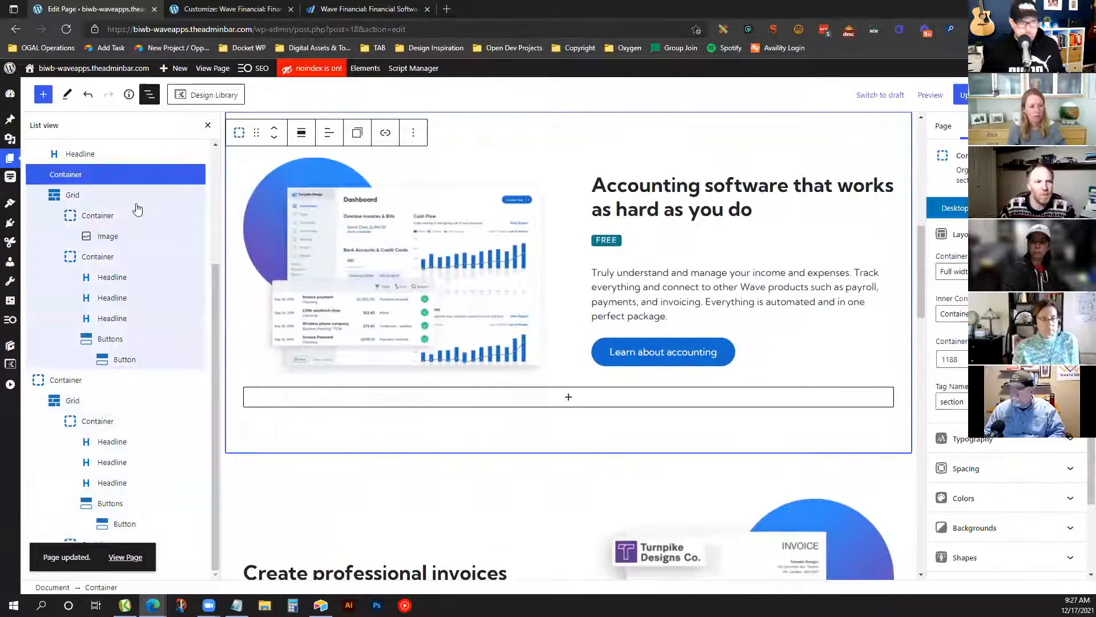
{"action": "key", "text": "ctrl+shift+d"}
{"action": "left_click", "coordinate": [276, 216]}
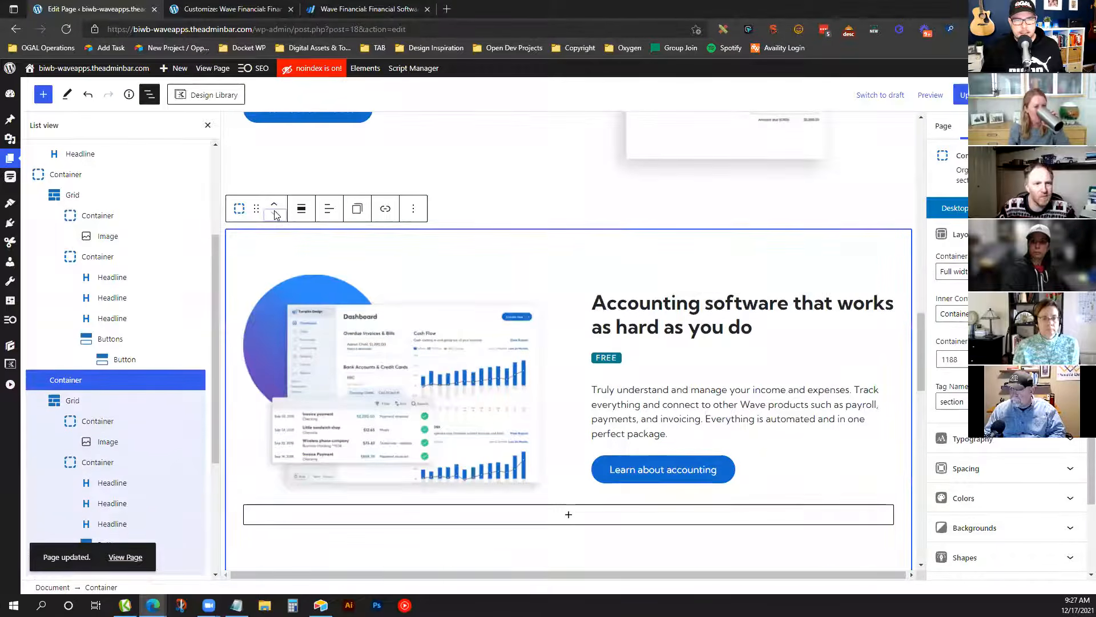
{"action": "left_click", "coordinate": [288, 167]}
{"action": "left_click", "coordinate": [262, 133]}
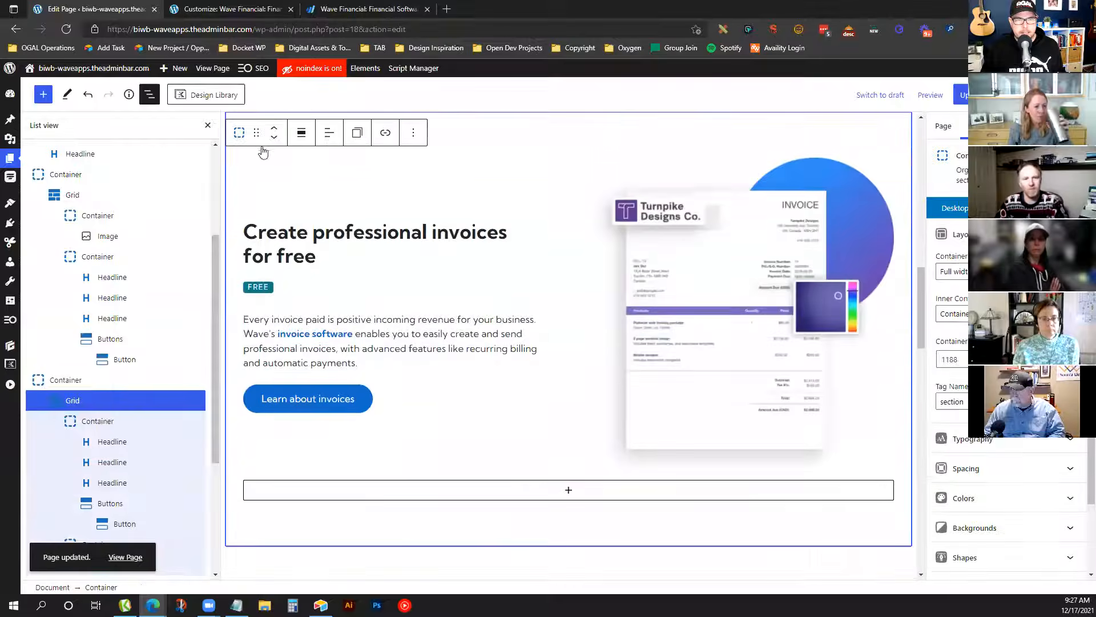
{"action": "scroll", "coordinate": [273, 209], "scroll_direction": "down", "scroll_amount": 1}
{"action": "left_click", "coordinate": [274, 140]}
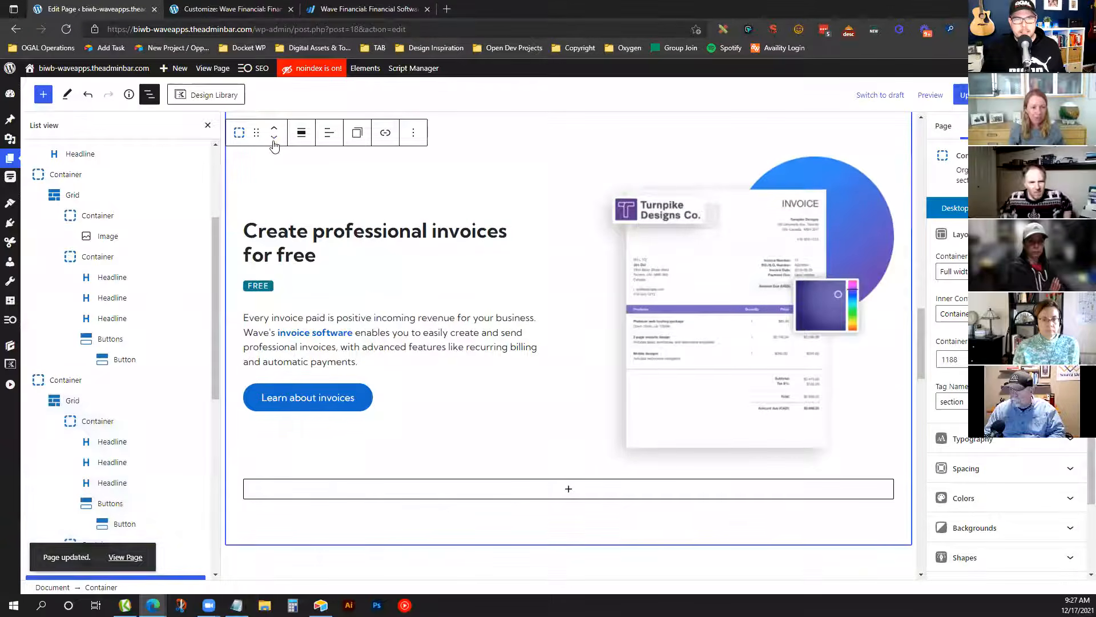
{"action": "scroll", "coordinate": [346, 214], "scroll_direction": "up", "scroll_amount": 12}
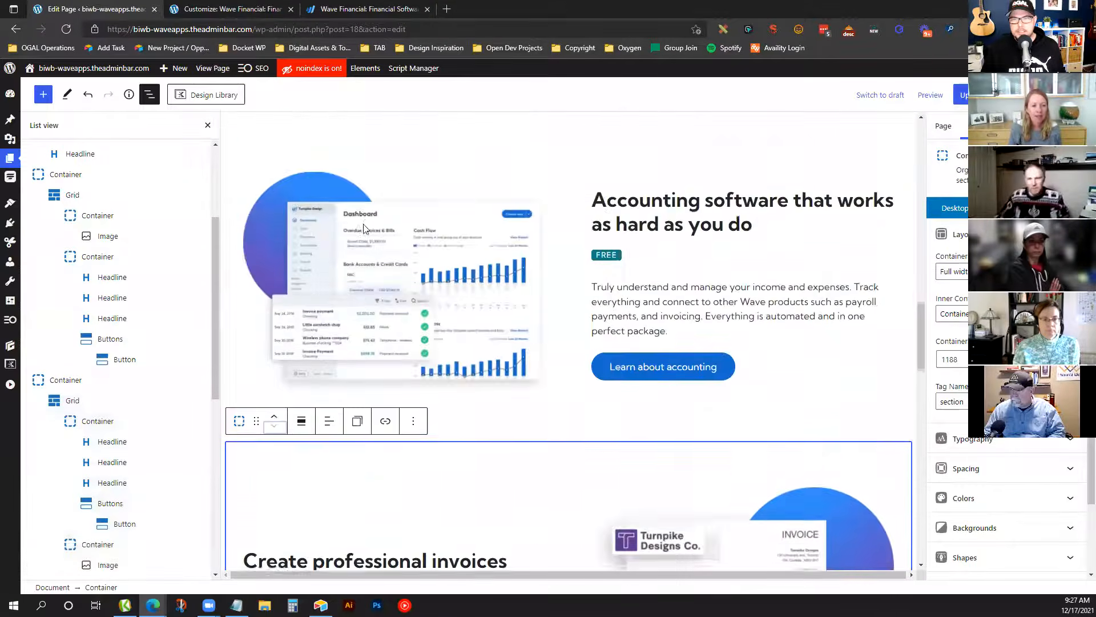
{"action": "scroll", "coordinate": [383, 230], "scroll_direction": "down", "scroll_amount": 4}
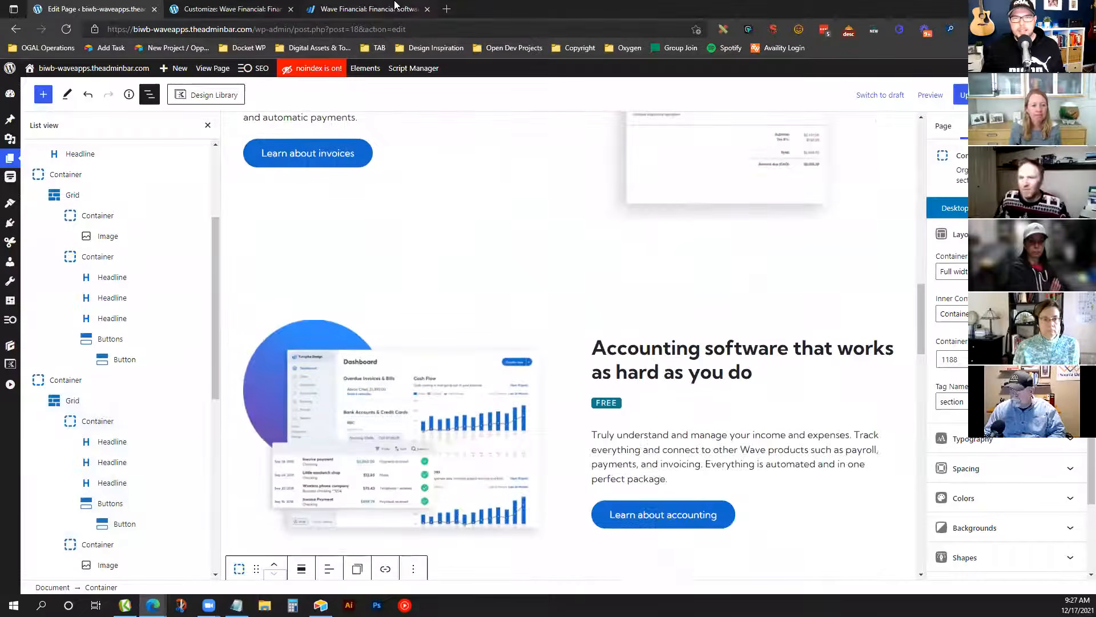
{"action": "left_click", "coordinate": [397, 6]}
Replace the copied section's heading with 'Payment solutions for your business' from waveapps.com
{"action": "key", "text": "F12"}
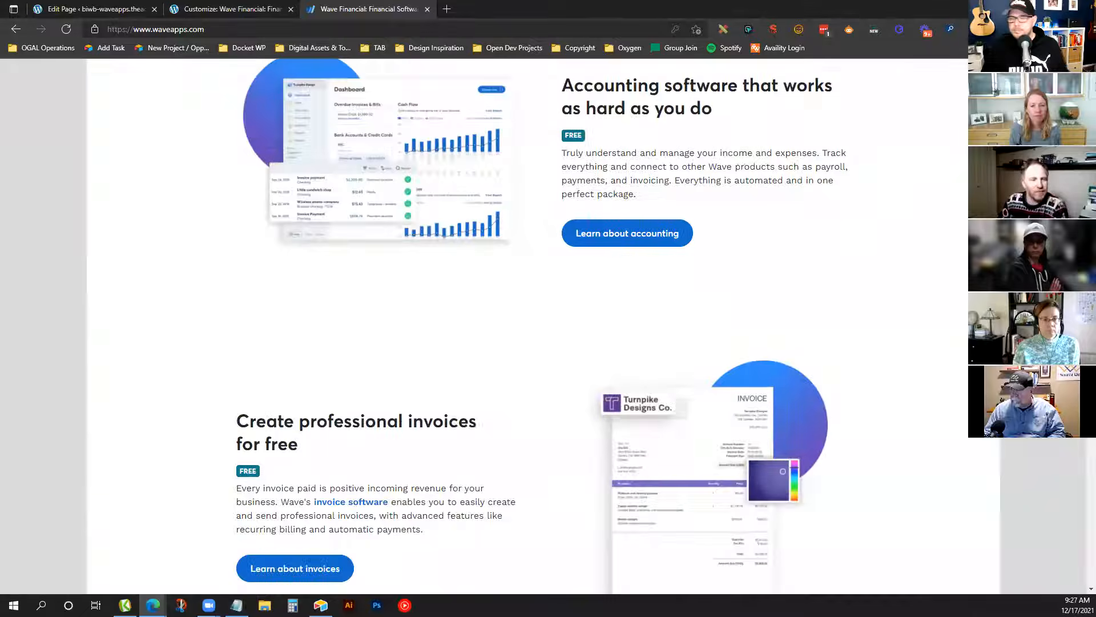
{"action": "scroll", "coordinate": [810, 233], "scroll_direction": "down", "scroll_amount": 5}
{"action": "left_click_drag", "start_coordinate": [299, 203], "coordinate": [233, 191]}
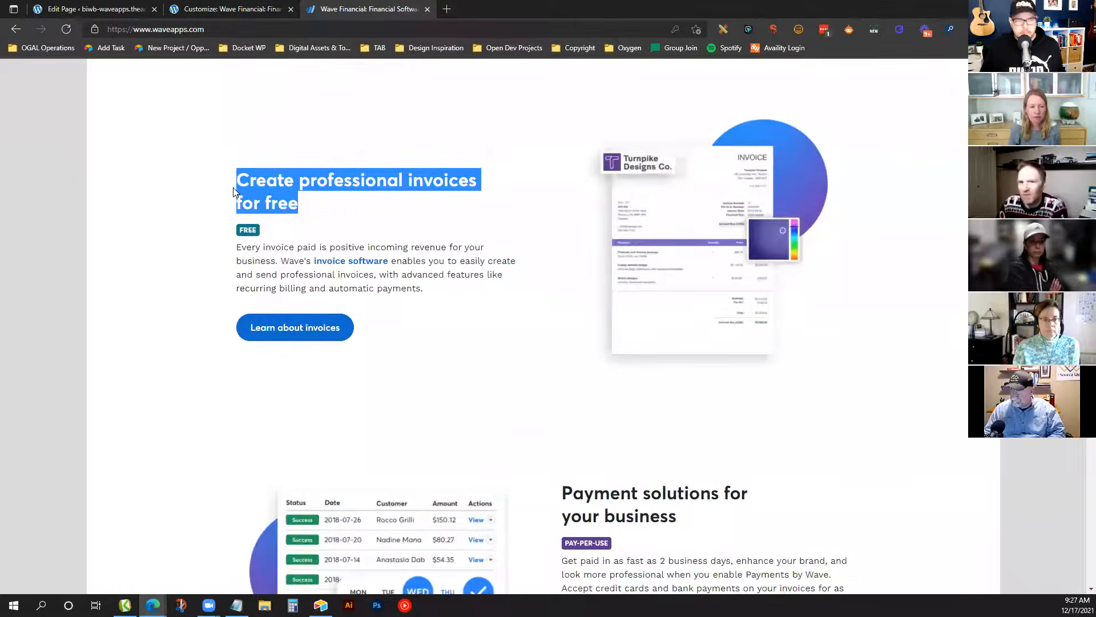
{"action": "scroll", "coordinate": [573, 230], "scroll_direction": "up", "scroll_amount": 9}
{"action": "scroll", "coordinate": [548, 212], "scroll_direction": "down", "scroll_amount": 15}
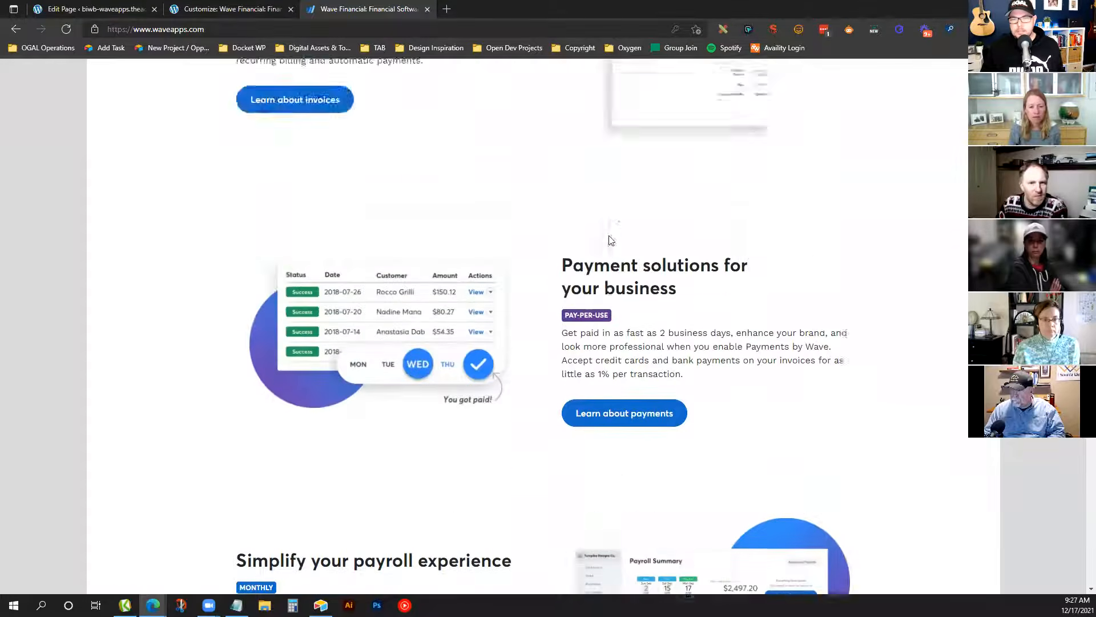
{"action": "triple_click", "coordinate": [573, 178]}
{"action": "key", "text": "ctrl+c"}
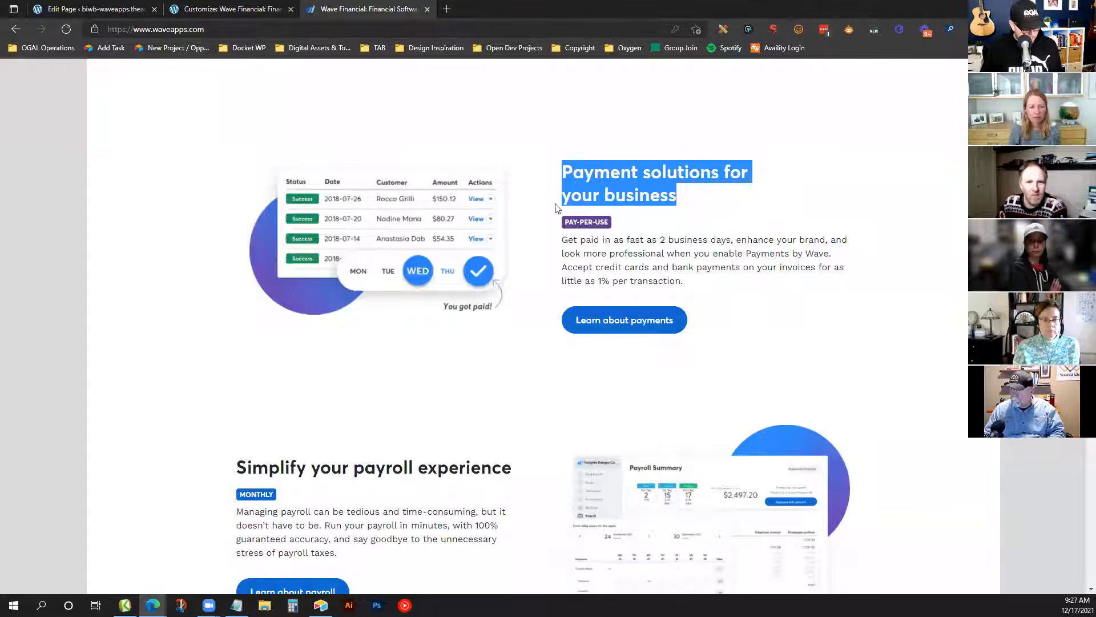
{"action": "left_click", "coordinate": [156, 6]}
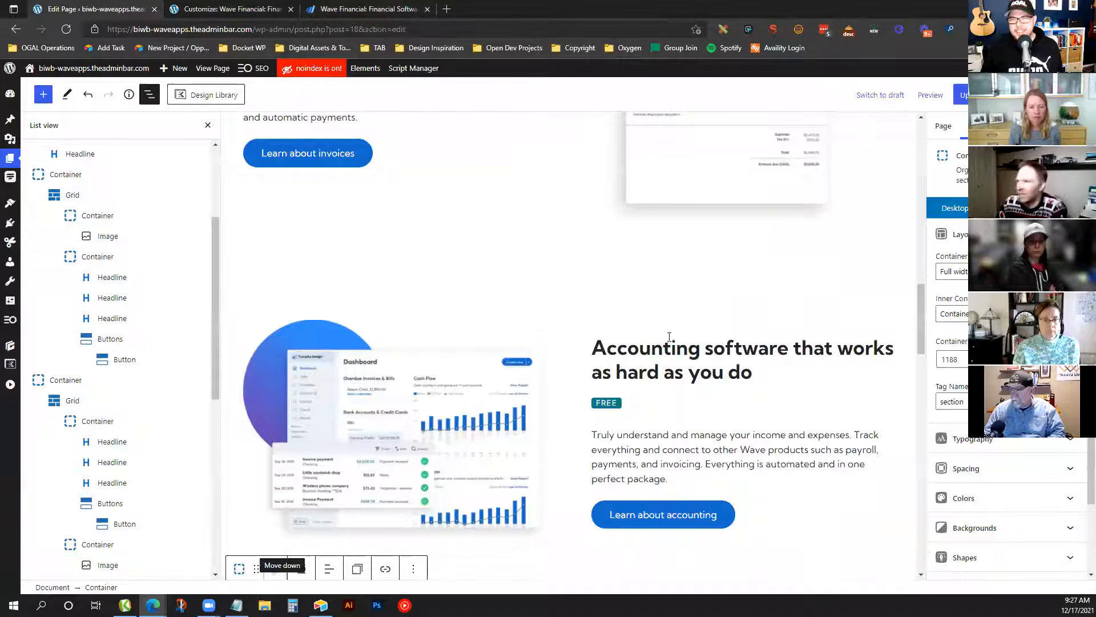
{"action": "scroll", "coordinate": [679, 320], "scroll_direction": "up", "scroll_amount": 5}
{"action": "scroll", "coordinate": [685, 334], "scroll_direction": "down", "scroll_amount": 5}
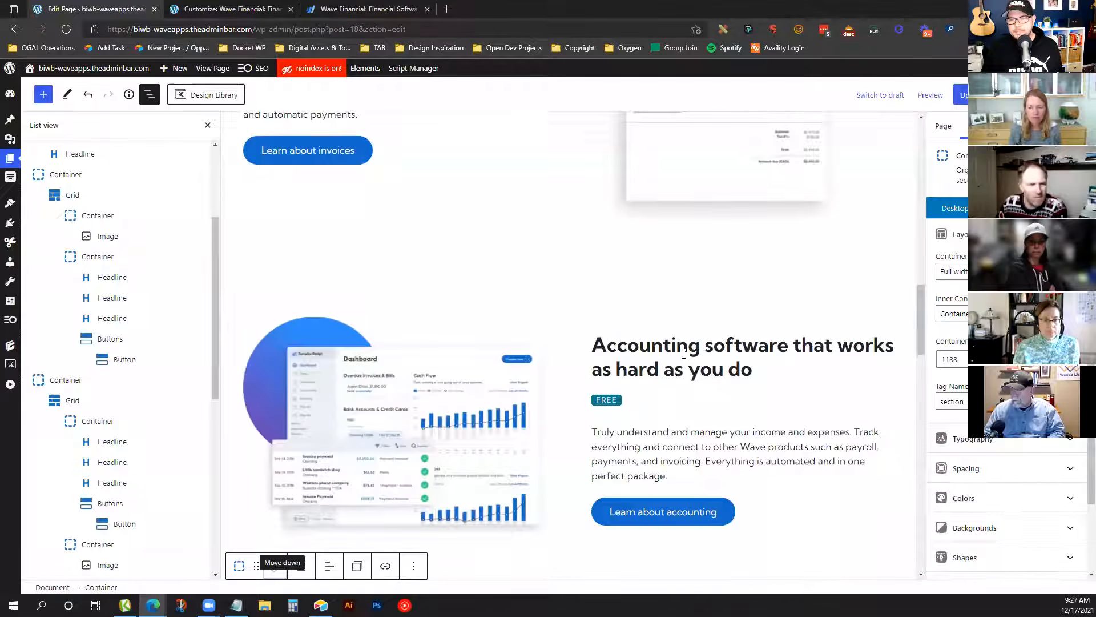
{"action": "triple_click", "coordinate": [685, 346]}
{"action": "key", "text": "ctrl+v"}
Paste Wave's payments description over the copied section's old accounting paragraph
{"action": "left_click", "coordinate": [359, 7]}
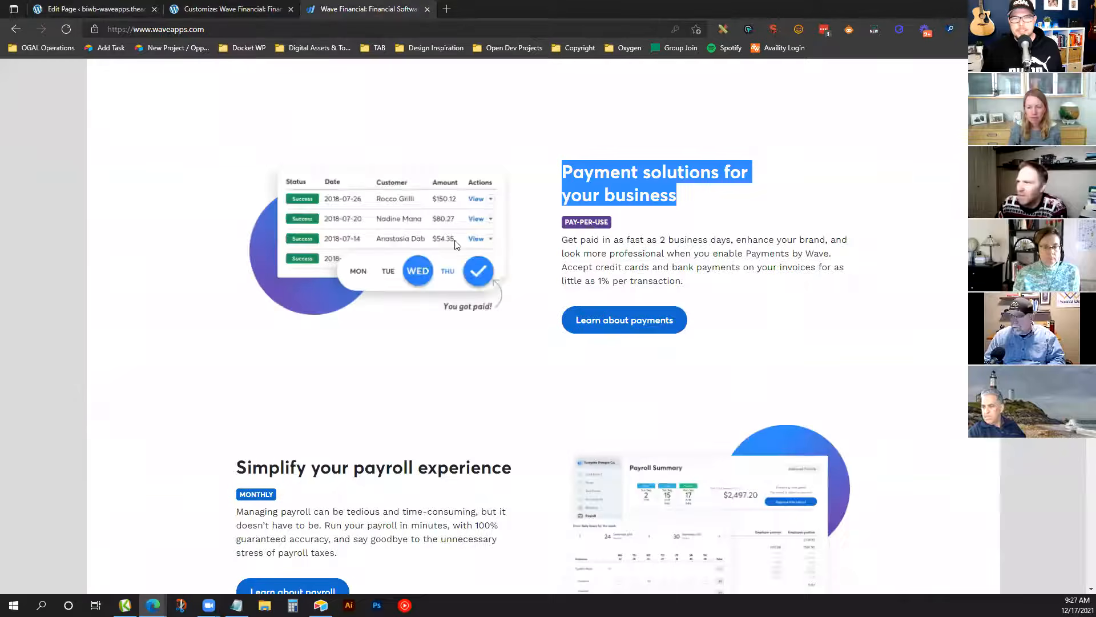
{"action": "left_click_drag", "start_coordinate": [684, 281], "coordinate": [558, 244]}
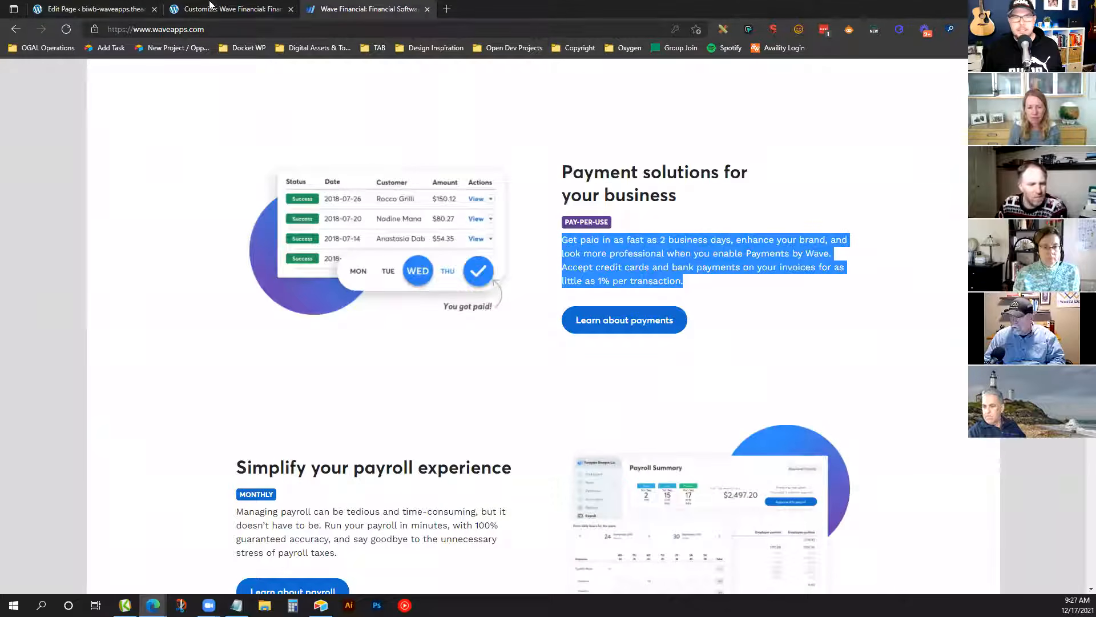
{"action": "key", "text": "ctrl+c"}
{"action": "key", "text": "ctrl+1"}
{"action": "triple_click", "coordinate": [690, 408]}
{"action": "key", "text": "ctrl+v"}
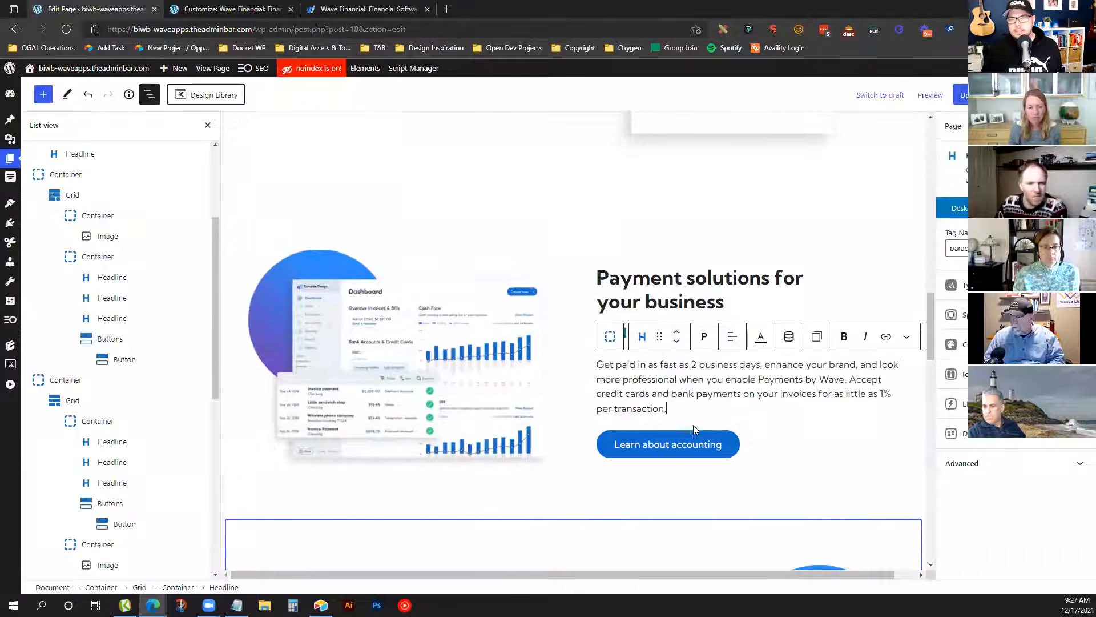
{"action": "key", "text": "ctrl+3"}
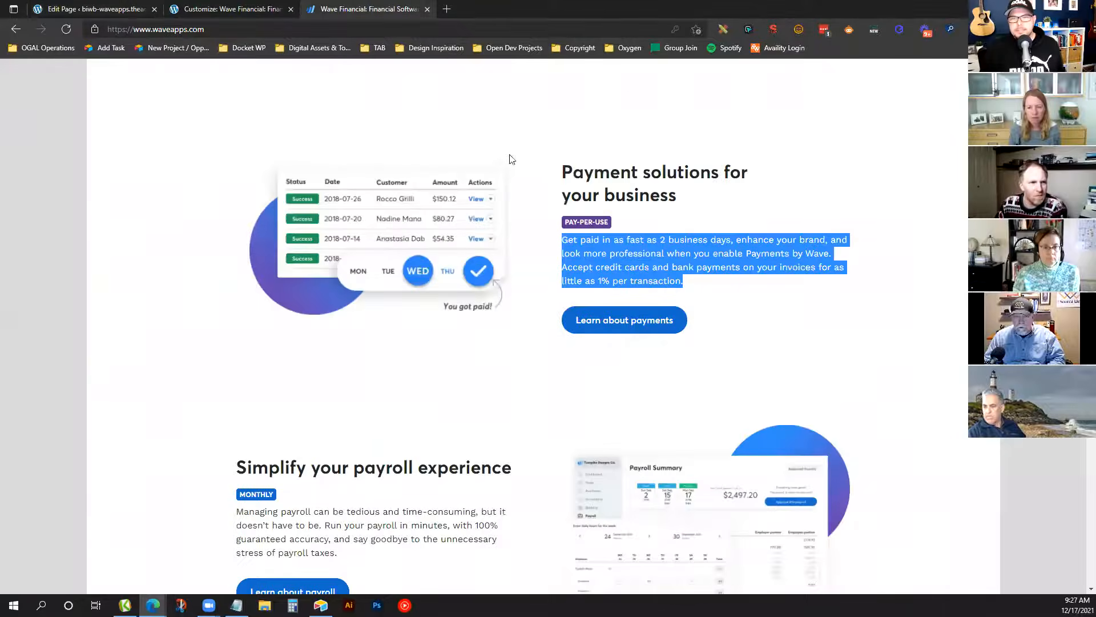
{"action": "left_click", "coordinate": [591, 219]}
{"action": "key", "text": "ctrl+1"}
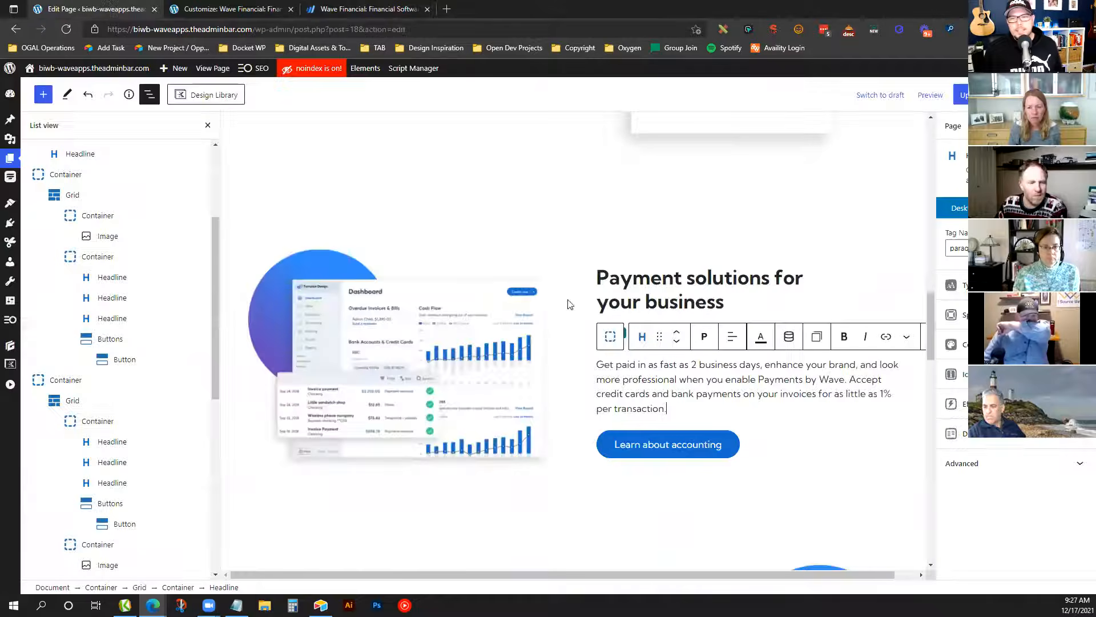
Make the badge read PAY-PER-USE with background #5e3791 sampled from Wave's badge
{"action": "left_click", "coordinate": [612, 334]}
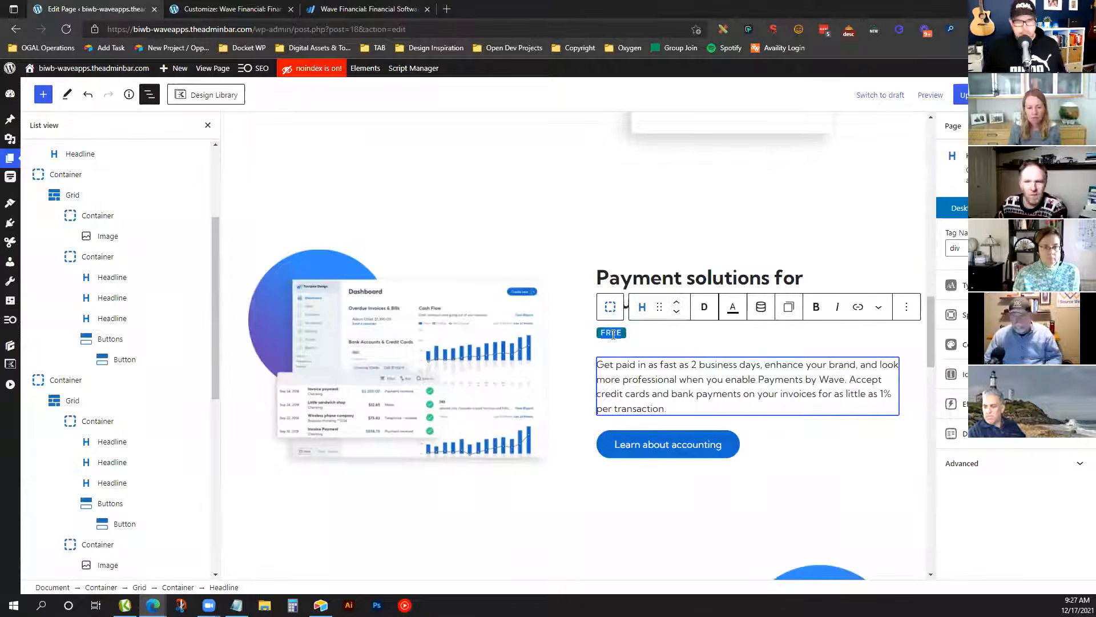
{"action": "type", "text": "PAY-PER-US"}
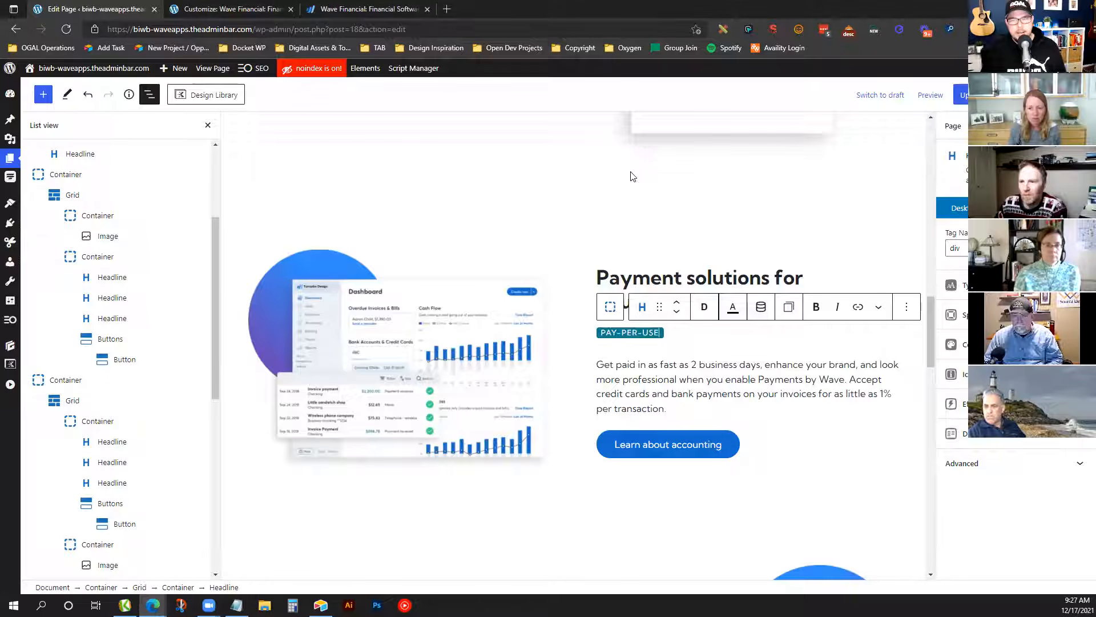
{"action": "left_click", "coordinate": [363, 8]}
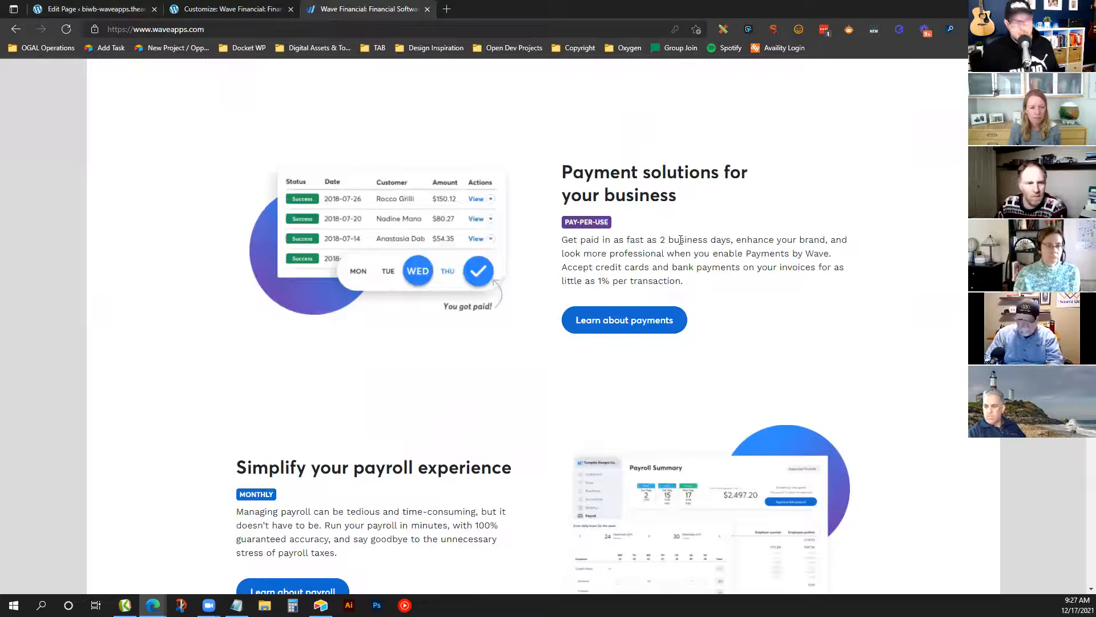
{"action": "key", "text": "super+shift+c"}
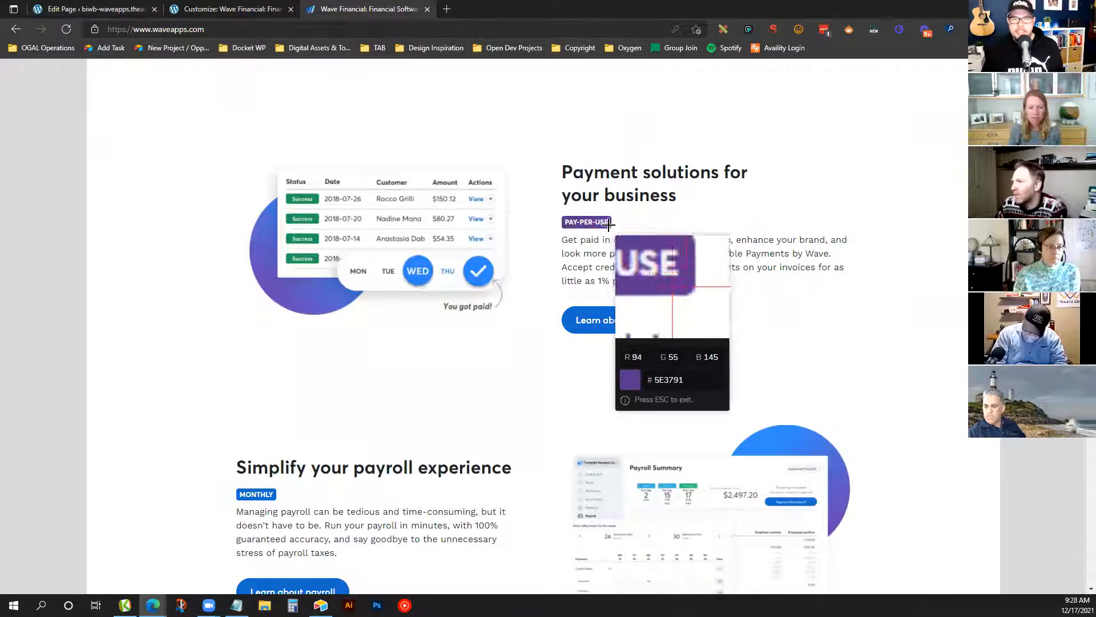
{"action": "left_click", "coordinate": [609, 223]}
{"action": "left_click", "coordinate": [735, 286]}
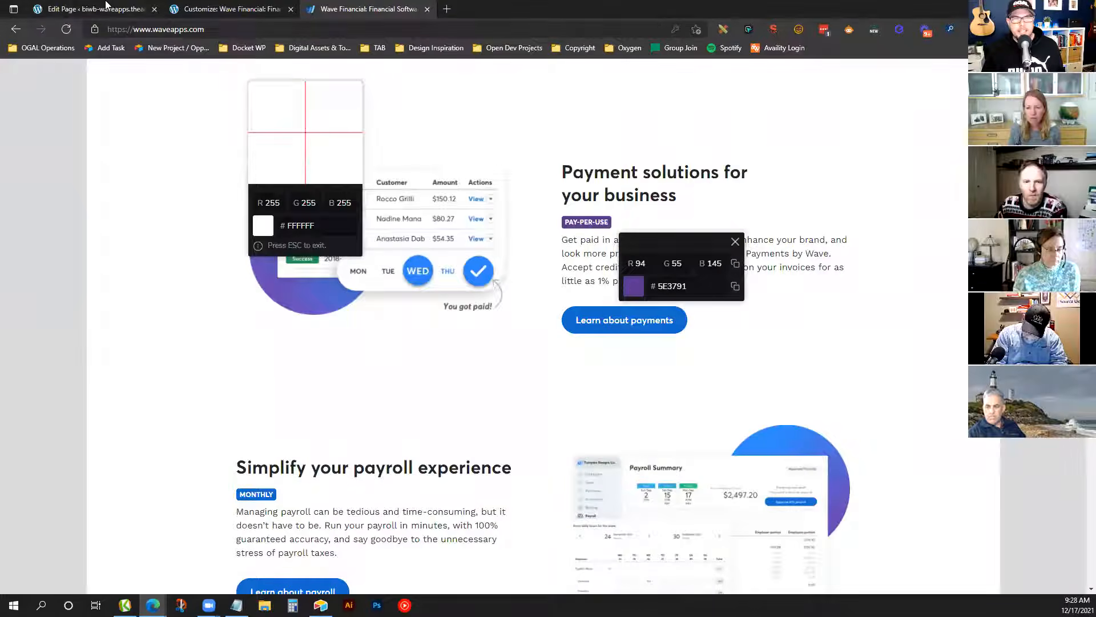
{"action": "left_click", "coordinate": [63, 6]}
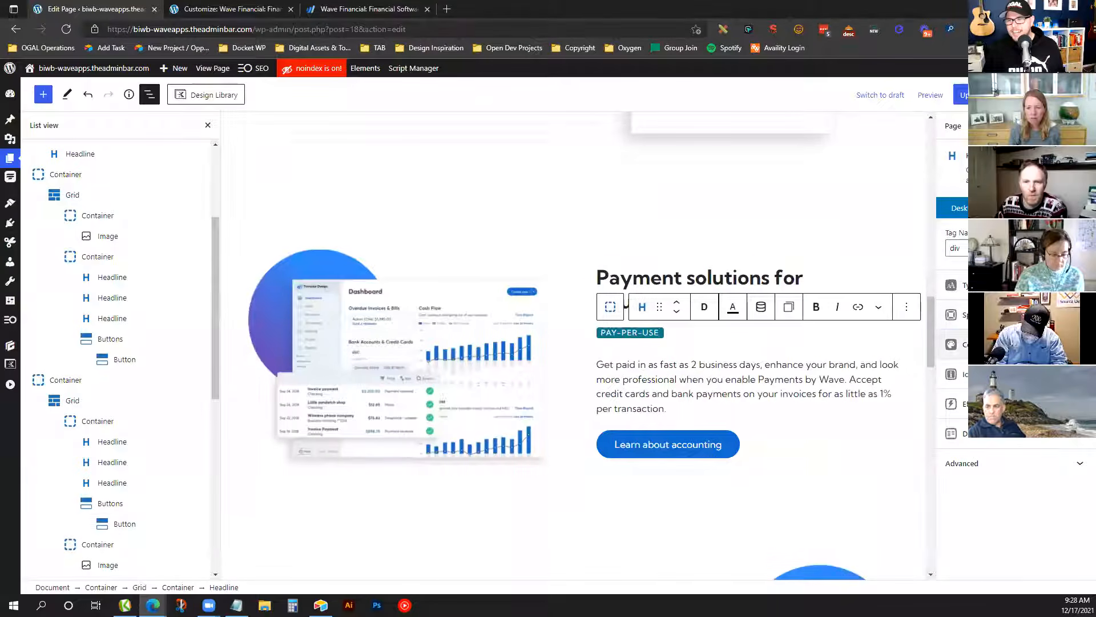
{"action": "left_click", "coordinate": [962, 344]}
{"action": "left_click", "coordinate": [1070, 370]}
{"action": "key", "text": "ctrl+a"}
{"action": "key", "text": "ctrl+v"}
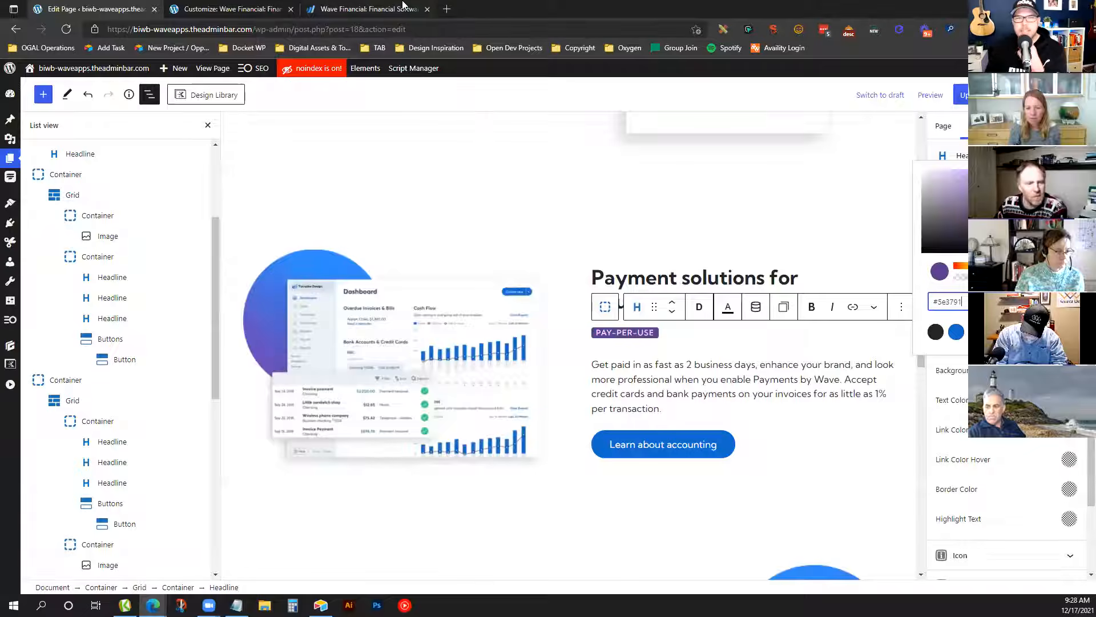
{"action": "left_click", "coordinate": [366, 8]}
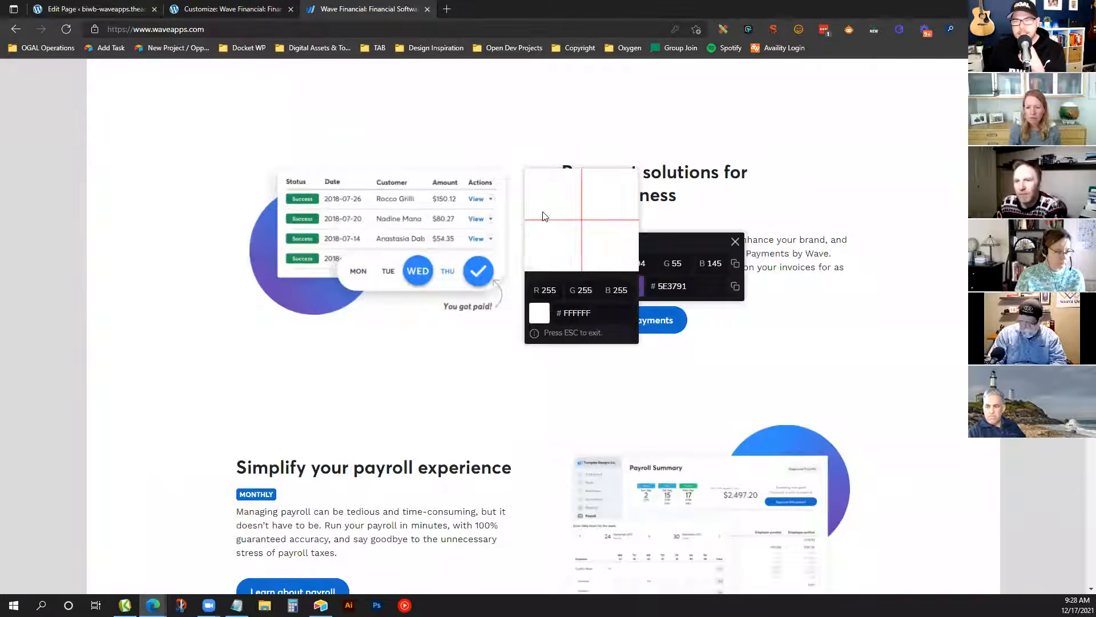
{"action": "key", "text": "Escape"}
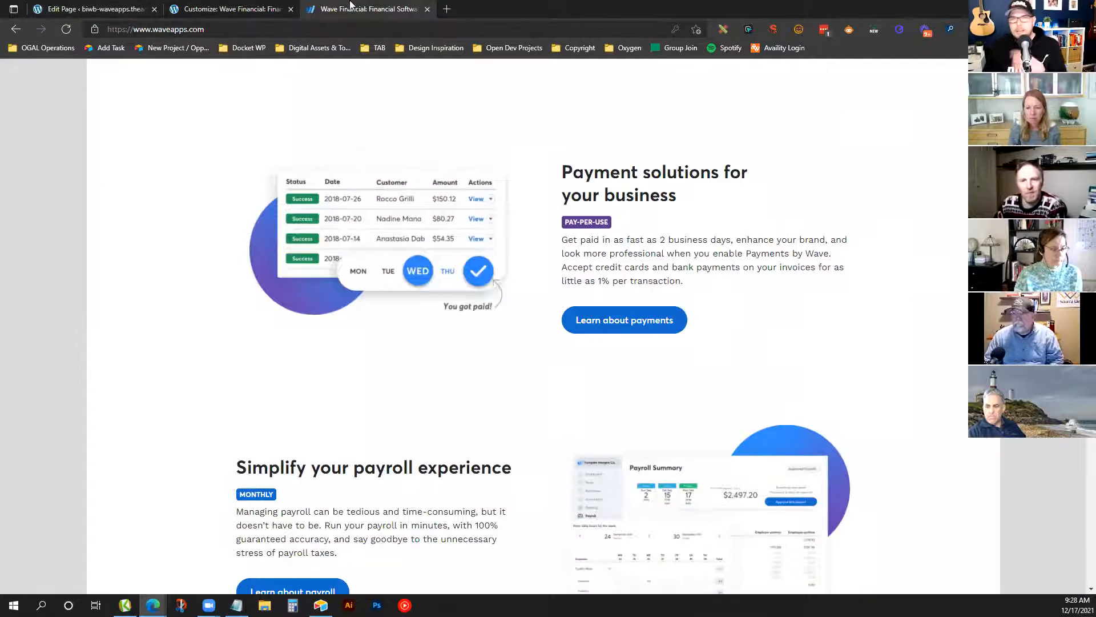
Change the button text to 'Learn about payment'
{"action": "left_click", "coordinate": [116, 7]}
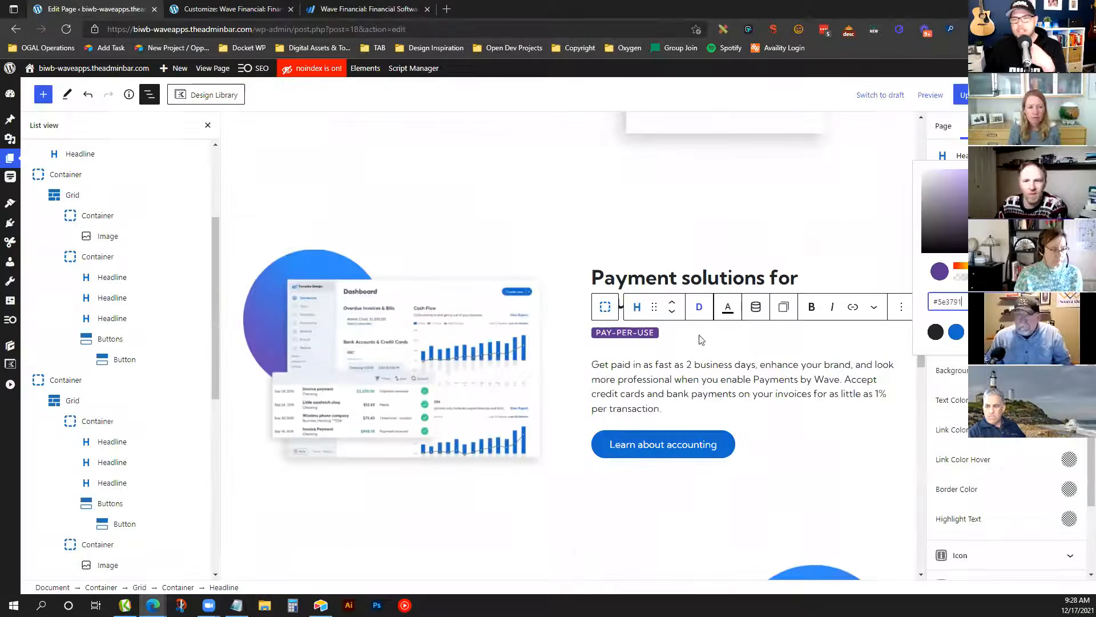
{"action": "left_click", "coordinate": [692, 446]}
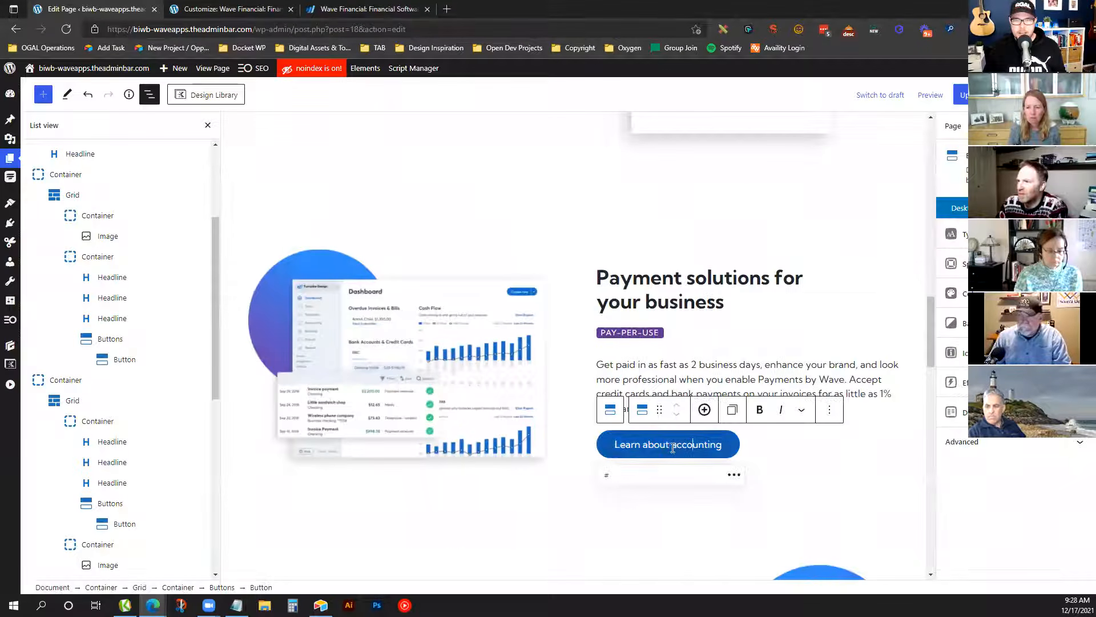
{"action": "left_click_drag", "start_coordinate": [673, 447], "coordinate": [749, 449]}
{"action": "type", "text": "payment"}
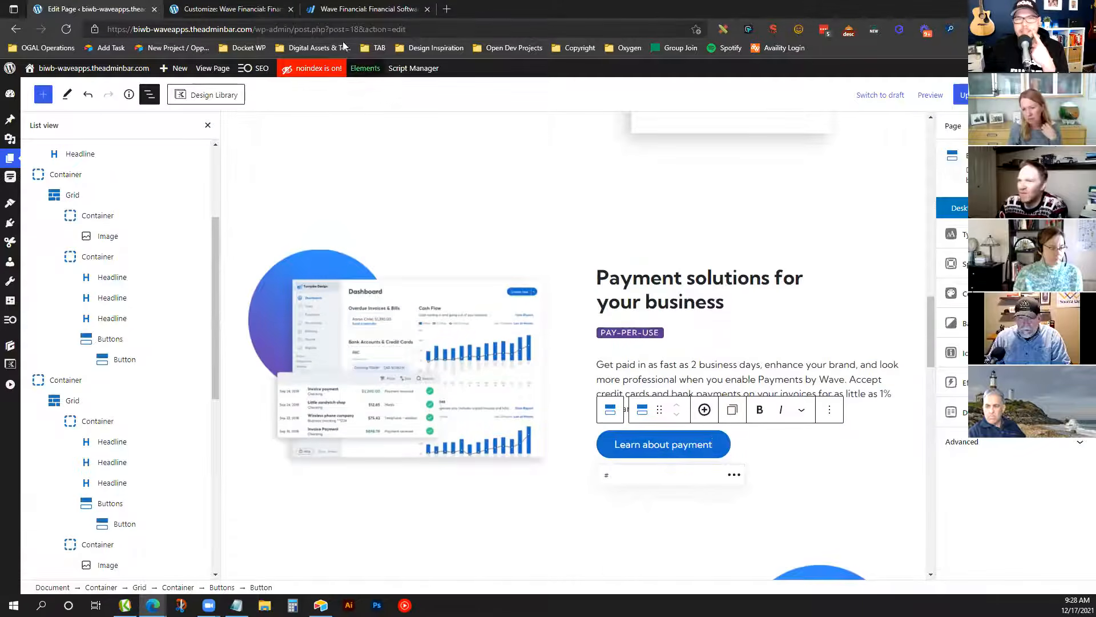
{"action": "scroll", "coordinate": [529, 211], "scroll_direction": "down", "scroll_amount": 2}
{"action": "scroll", "coordinate": [530, 211], "scroll_direction": "down", "scroll_amount": 1}
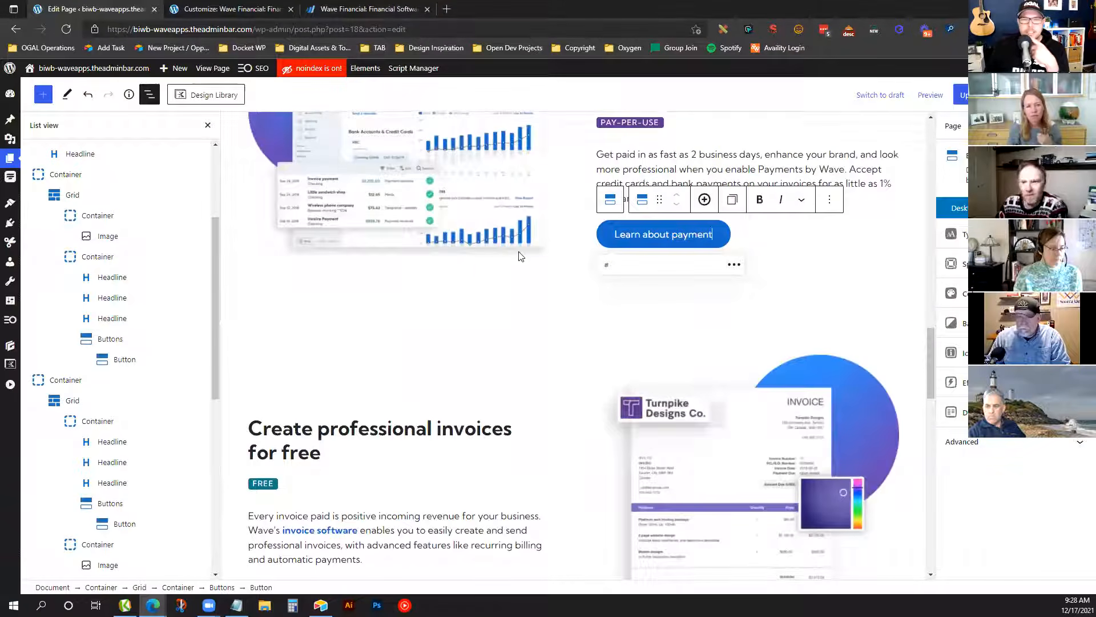
{"action": "left_click", "coordinate": [371, 8]}
{"action": "scroll", "coordinate": [376, 246], "scroll_direction": "down", "scroll_amount": 4}
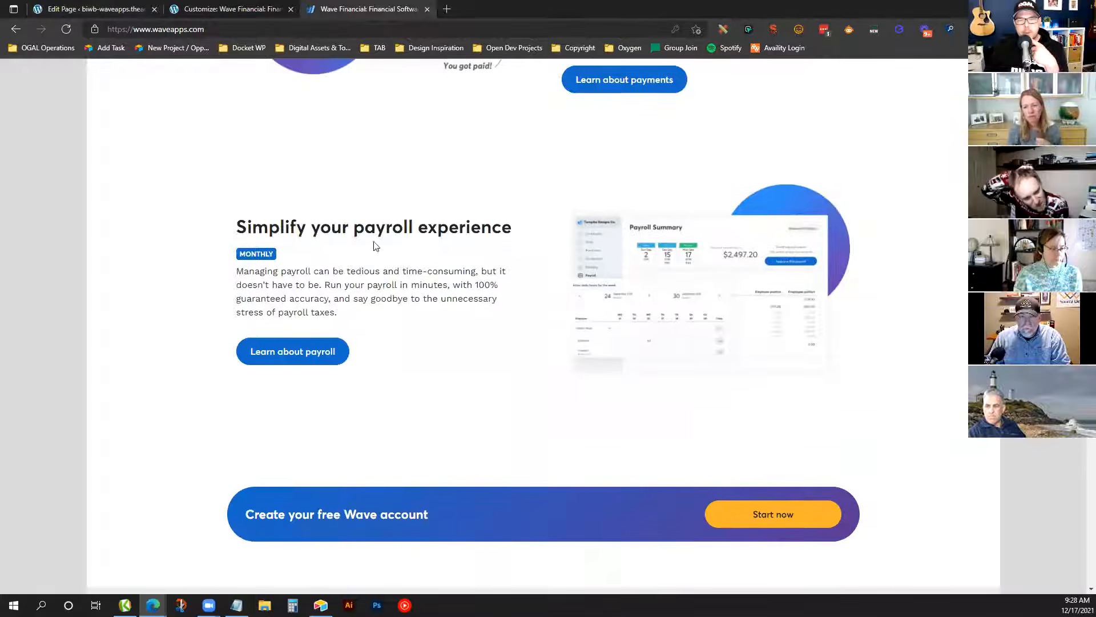
Copy Wave's payroll heading and clear the old invoices heading text
{"action": "triple_click", "coordinate": [505, 226]}
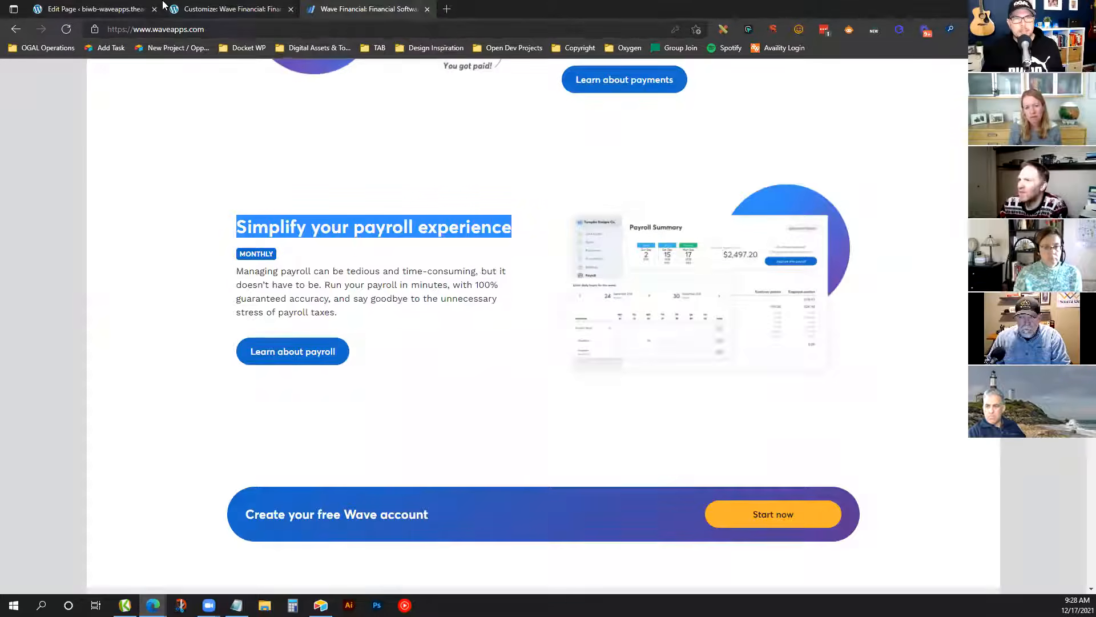
{"action": "left_click", "coordinate": [161, 7]}
{"action": "triple_click", "coordinate": [396, 429]}
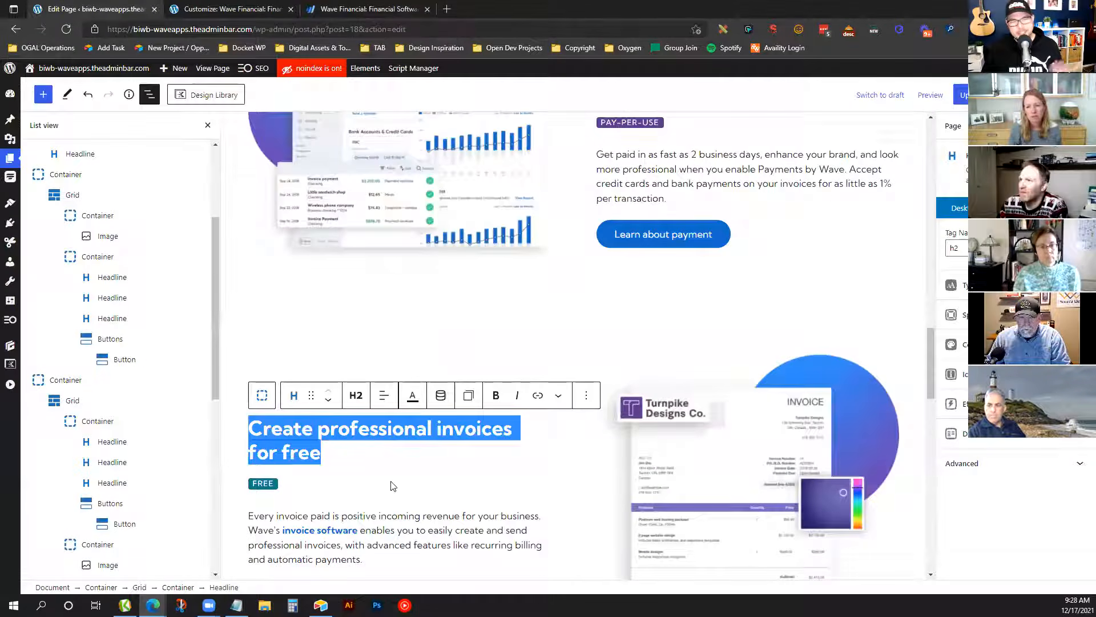
{"action": "left_click", "coordinate": [348, 8]}
{"action": "right_click", "coordinate": [382, 226]}
{"action": "left_click", "coordinate": [409, 238]}
{"action": "left_click", "coordinate": [130, 6]}
{"action": "double_click", "coordinate": [331, 426]}
{"action": "key", "text": "ctrl+a"}
{"action": "key", "text": "BackSpace"}
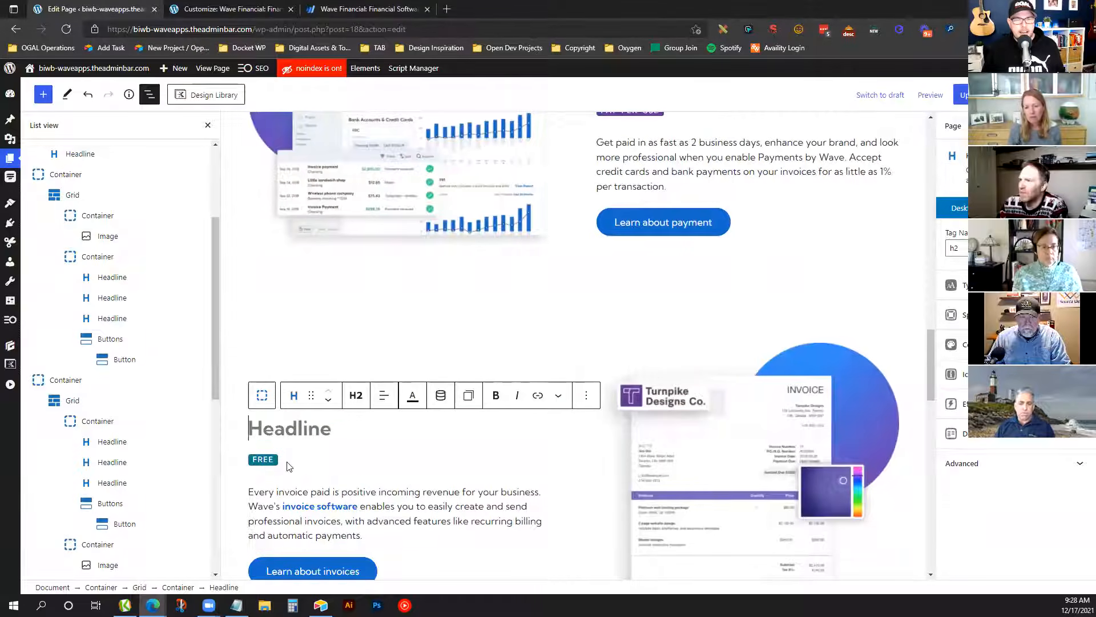
{"action": "left_click", "coordinate": [288, 445]}
{"action": "left_click", "coordinate": [292, 418]}
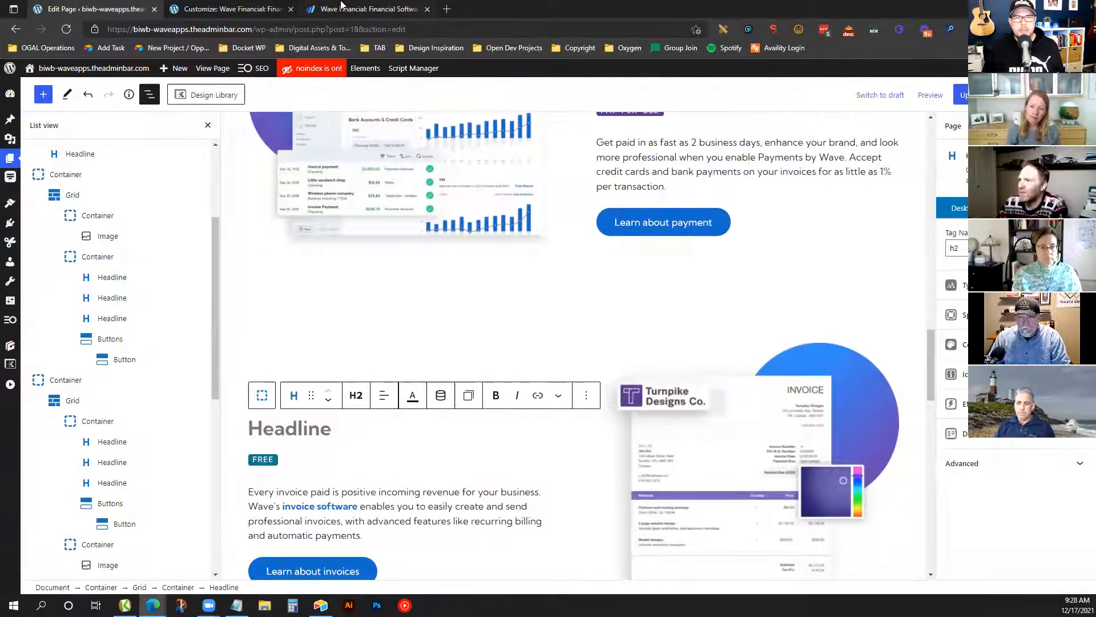
Enter 'Simplify your payroll experience' as the section heading
{"action": "left_click", "coordinate": [360, 7]}
{"action": "left_click", "coordinate": [105, 6]}
{"action": "type", "text": "Simplify your payroll"}
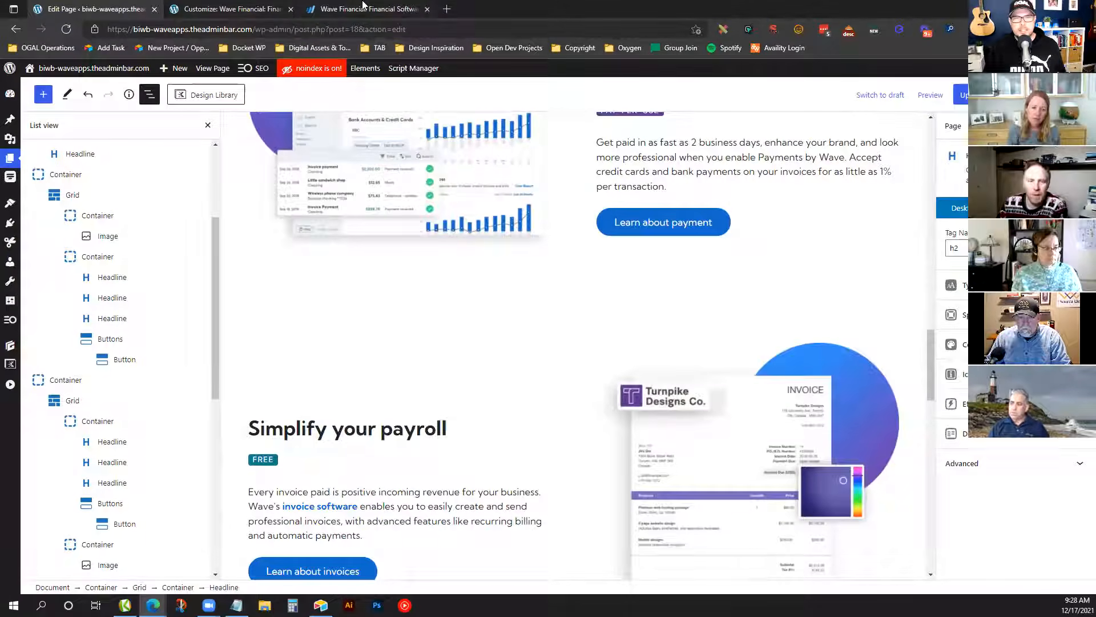
{"action": "left_click", "coordinate": [343, 7]}
{"action": "left_click", "coordinate": [144, 7]}
{"action": "type", "text": "experience"}
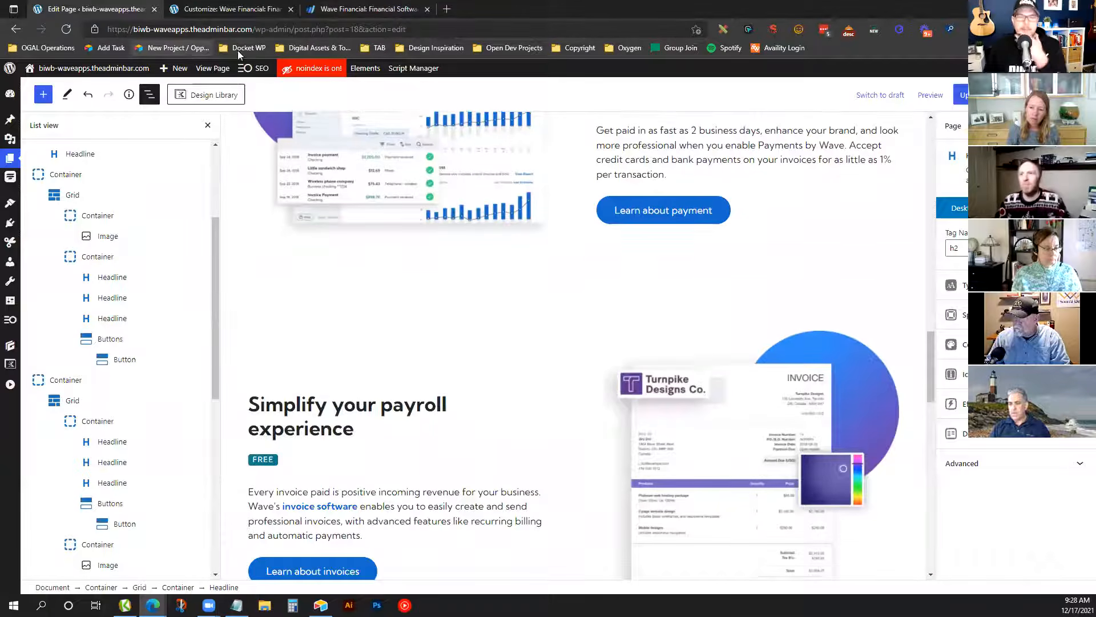
Change the badge text to MONTHLY and its background to blue
{"action": "left_click", "coordinate": [328, 7]}
{"action": "left_click", "coordinate": [137, 5]}
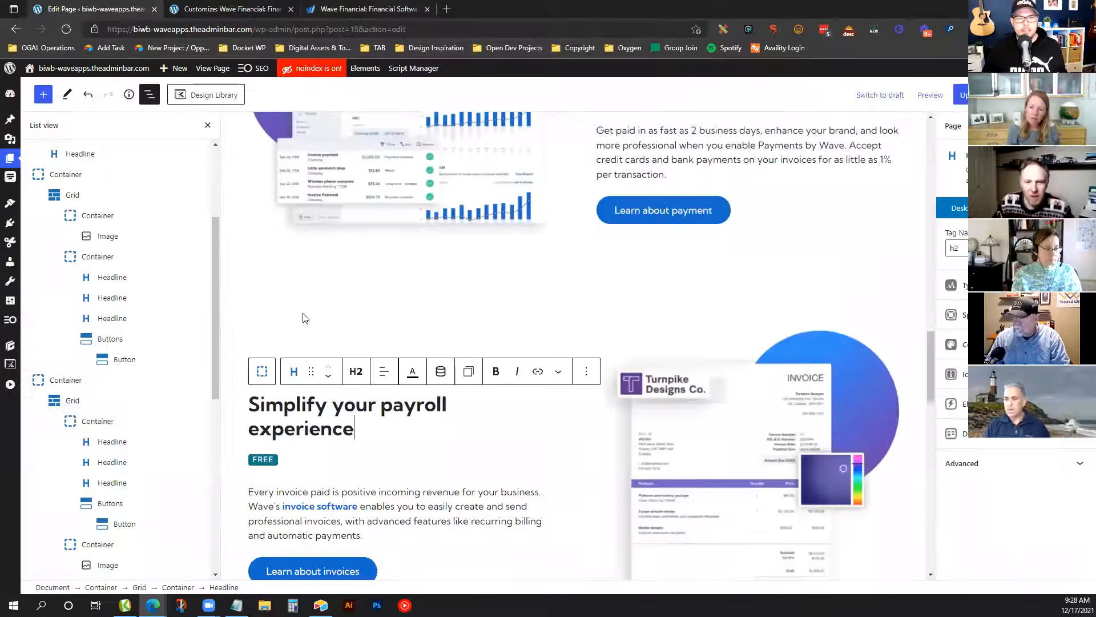
{"action": "left_click", "coordinate": [276, 454]}
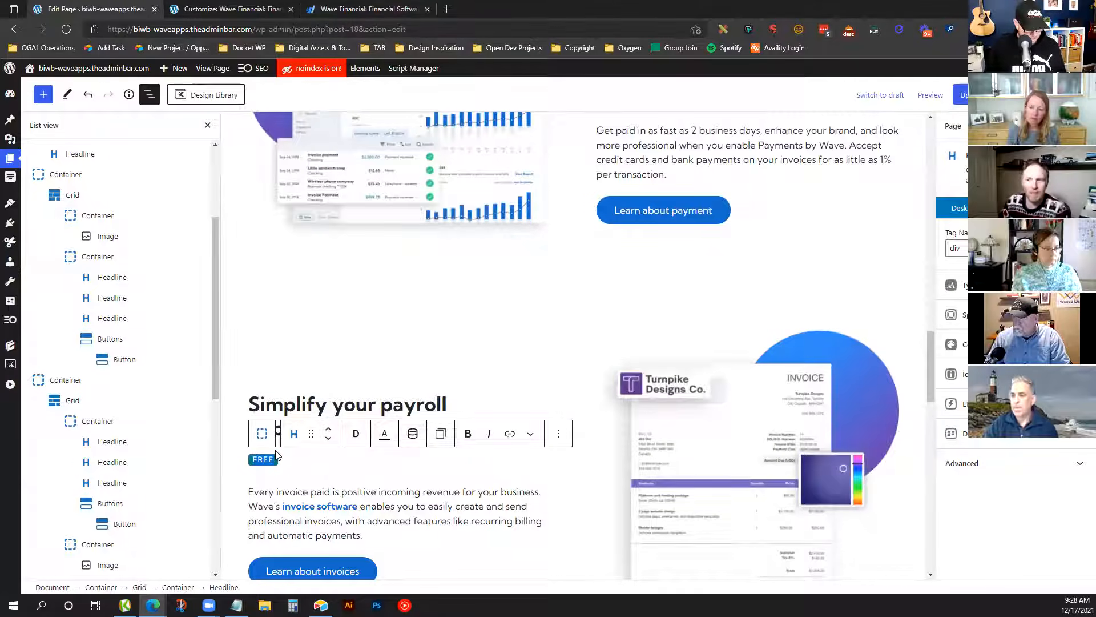
{"action": "type", "text": "MONTHLY"}
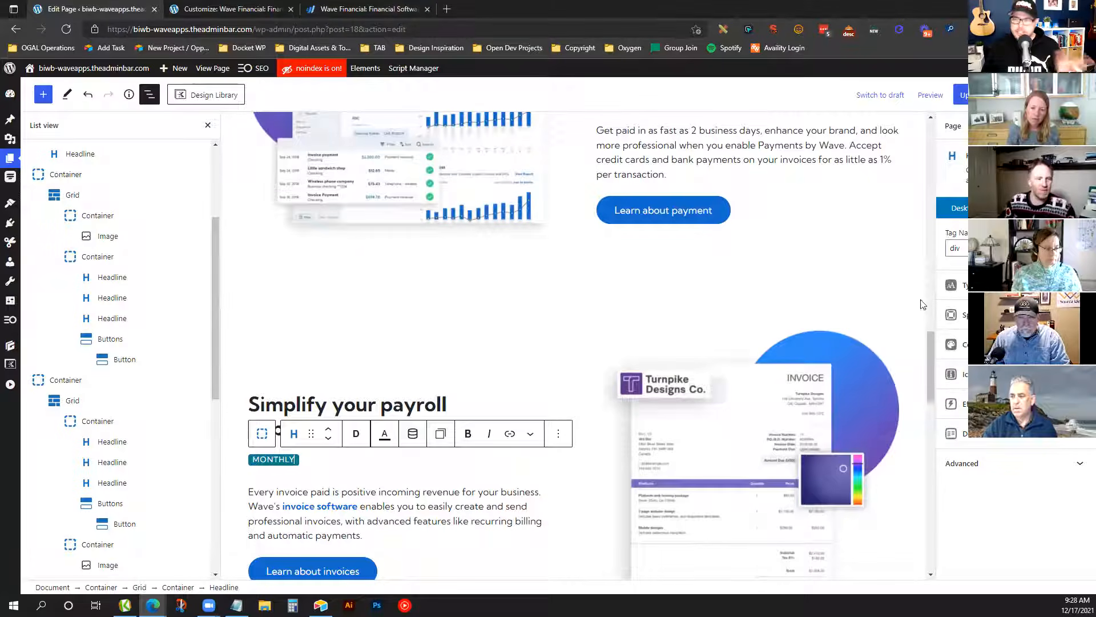
{"action": "left_click", "coordinate": [960, 345]}
{"action": "left_click", "coordinate": [1070, 369]}
{"action": "left_click", "coordinate": [956, 333]}
{"action": "scroll", "coordinate": [469, 472], "scroll_direction": "down", "scroll_amount": 1}
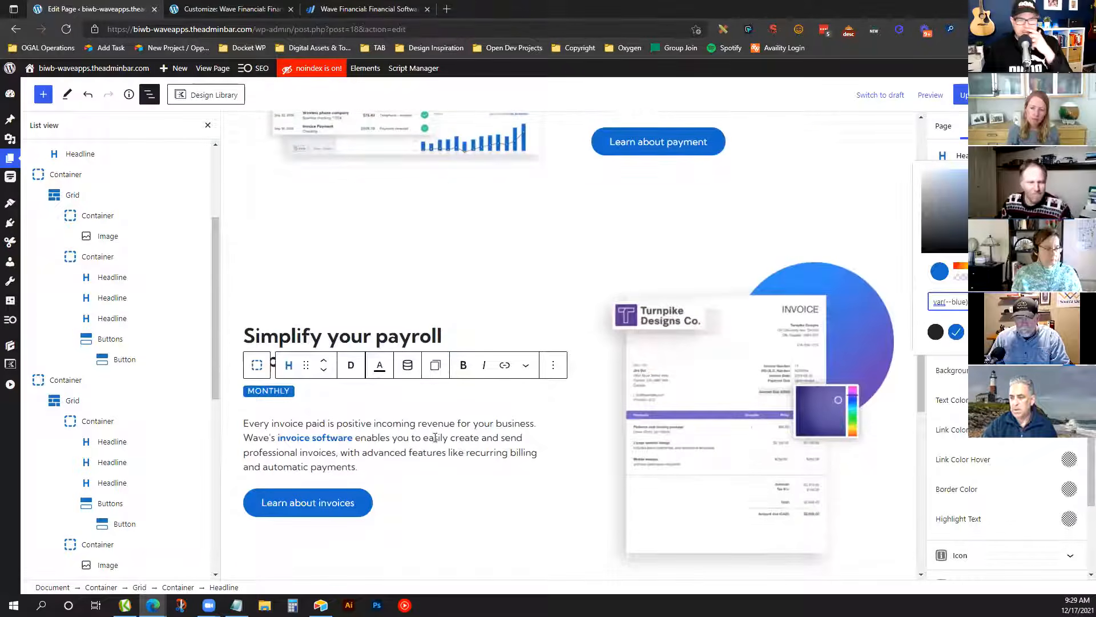
Paste Wave's 'Managing payroll' paragraph over the old invoice description
{"action": "left_click", "coordinate": [366, 10]}
{"action": "left_click_drag", "start_coordinate": [338, 312], "coordinate": [227, 267]}
{"action": "key", "text": "ctrl+c"}
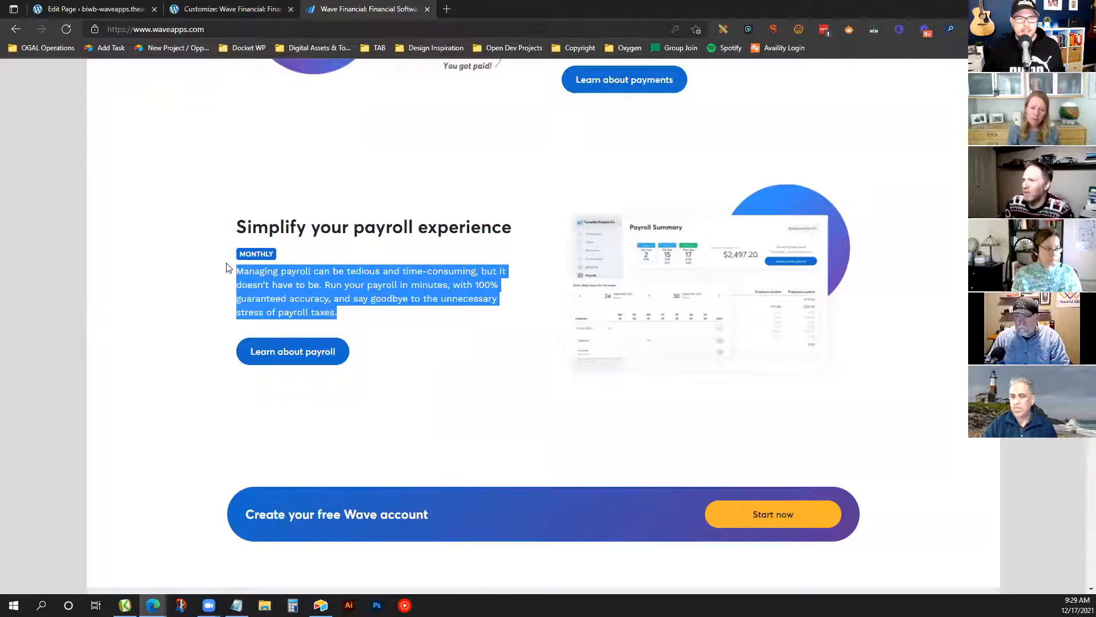
{"action": "left_click", "coordinate": [92, 7]}
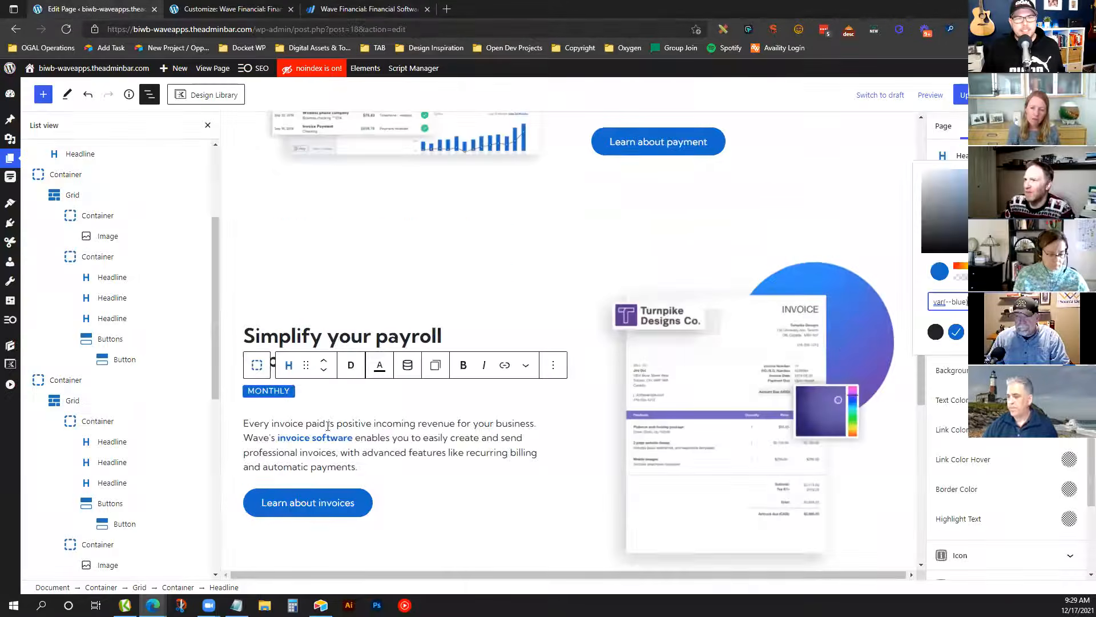
{"action": "triple_click", "coordinate": [403, 440]}
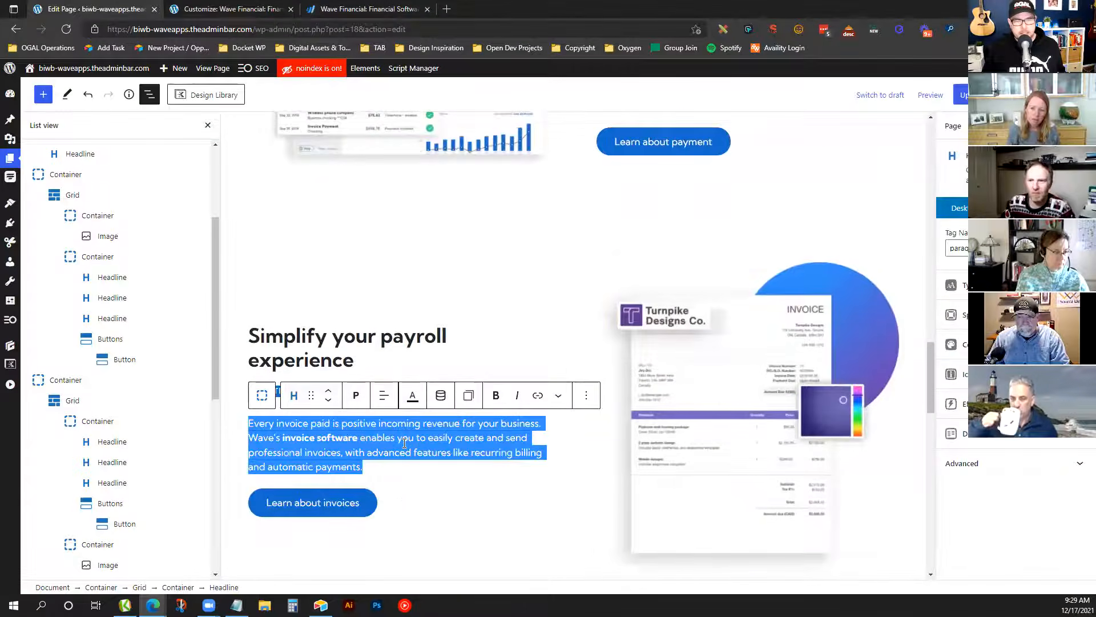
{"action": "key", "text": "ctrl+v"}
Change the button text to 'Learn about payroll'
{"action": "left_click", "coordinate": [343, 8]}
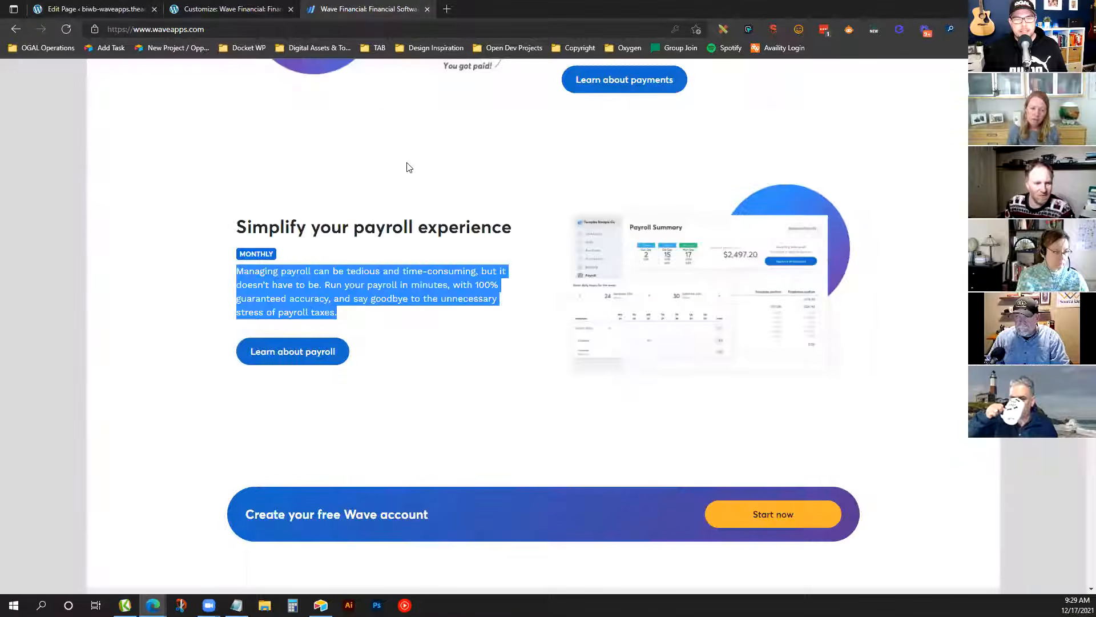
{"action": "left_click", "coordinate": [132, 7]}
{"action": "double_click", "coordinate": [338, 460]}
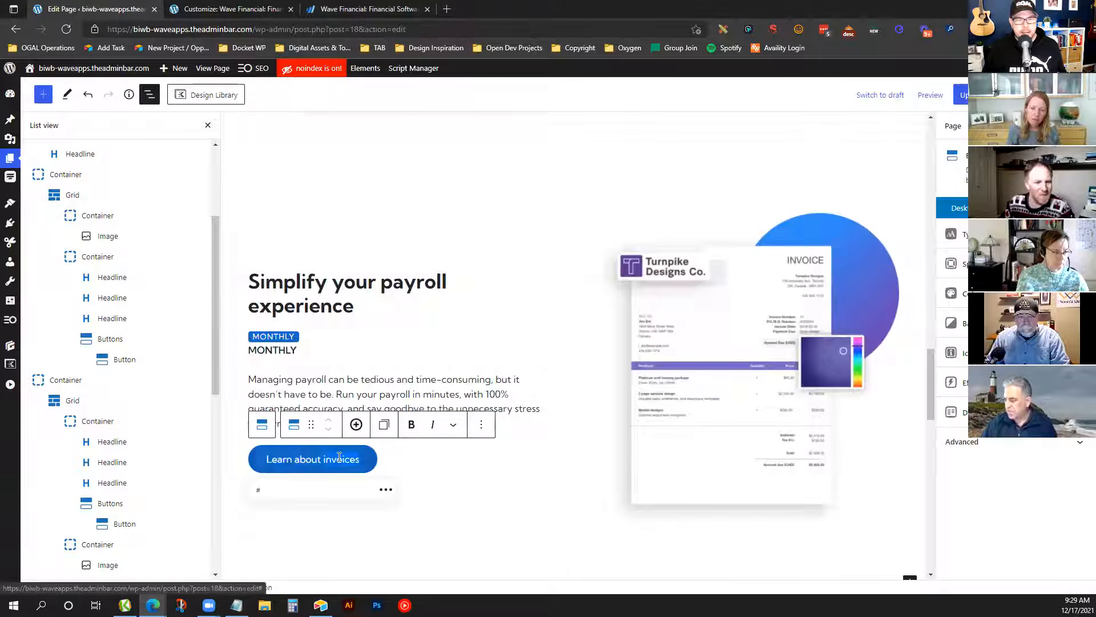
{"action": "type", "text": "payroll"}
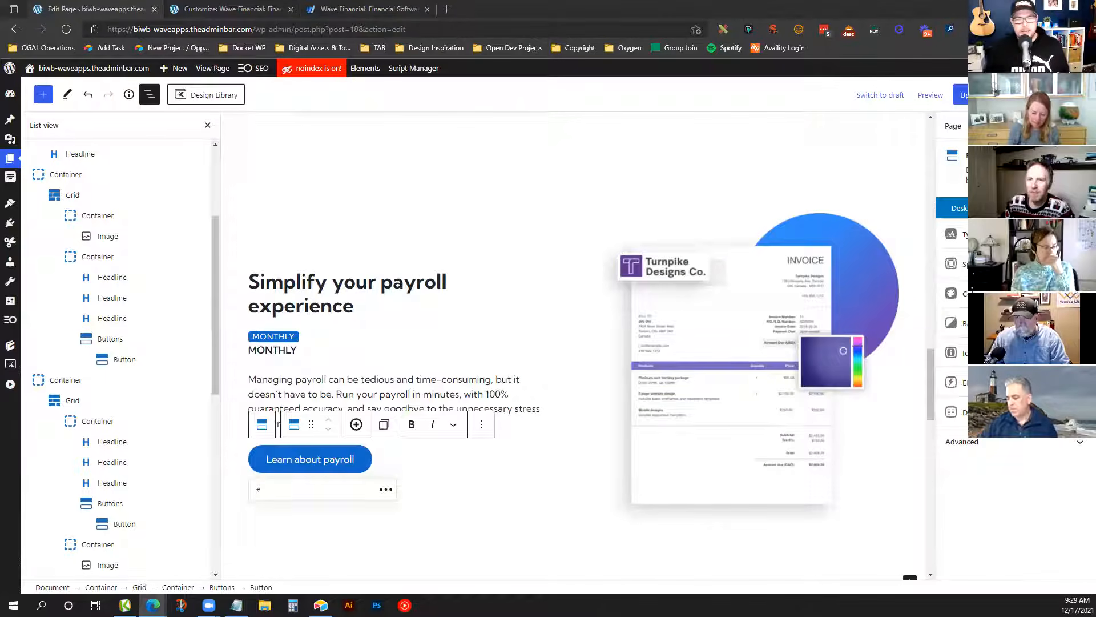
Convert the description to a Headline with Paragraph tag and 32 Margin Top, then save
{"action": "left_click", "coordinate": [276, 349]}
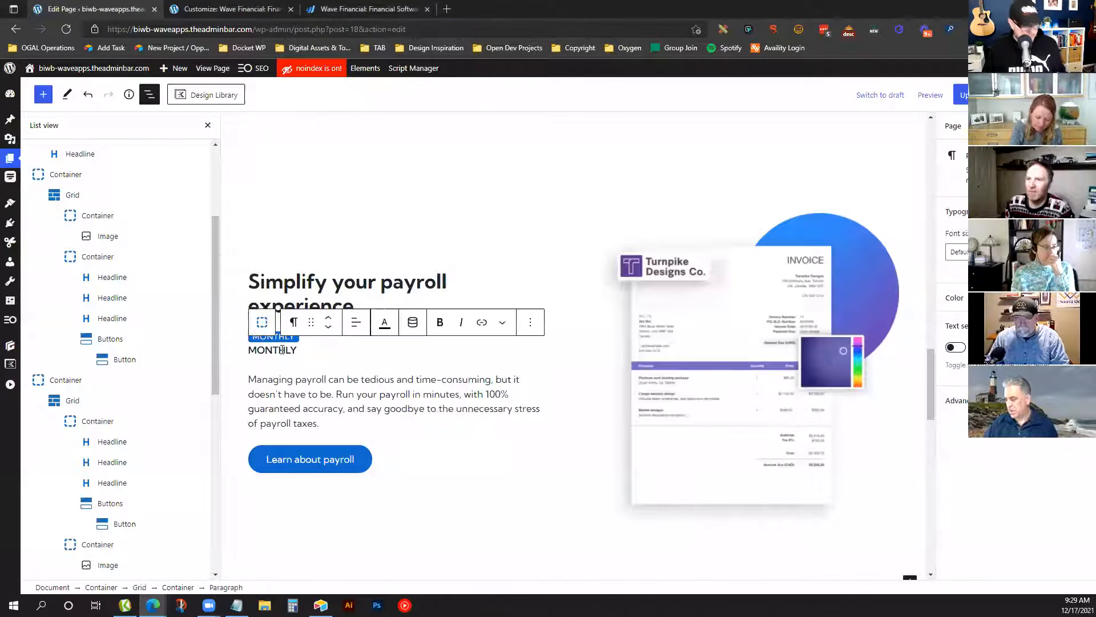
{"action": "key", "text": "BackSpace"}
{"action": "key", "text": "BackSpace"}
{"action": "key", "text": "BackSpace"}
{"action": "key", "text": "BackSpace"}
{"action": "key", "text": "BackSpace"}
{"action": "key", "text": "BackSpace"}
{"action": "key", "text": "BackSpace"}
{"action": "key", "text": "BackSpace"}
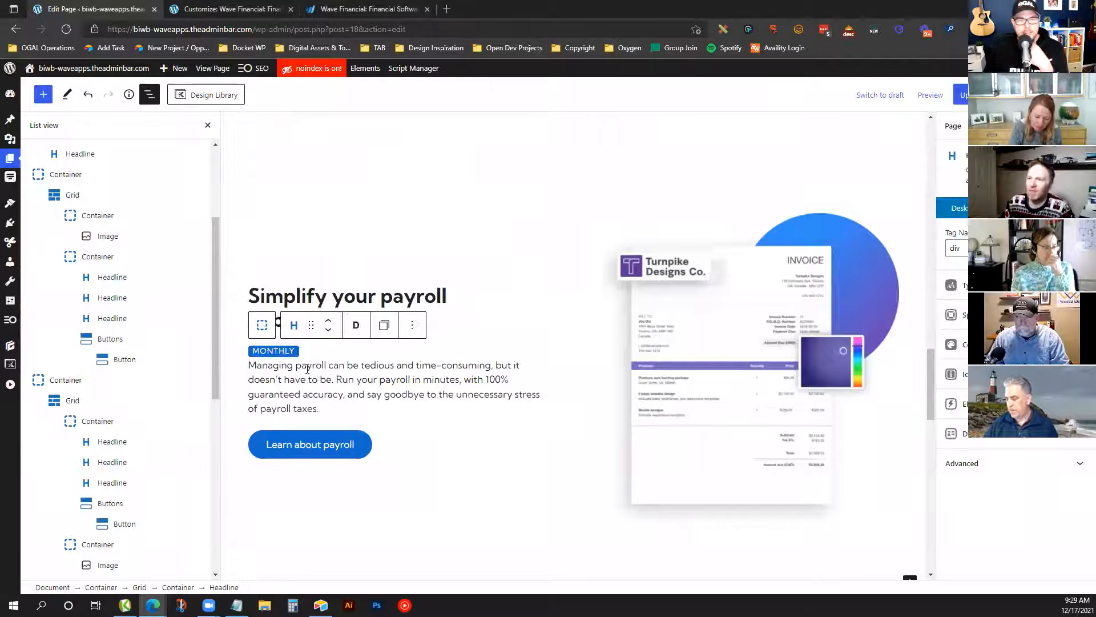
{"action": "key", "text": "ctrl+z"}
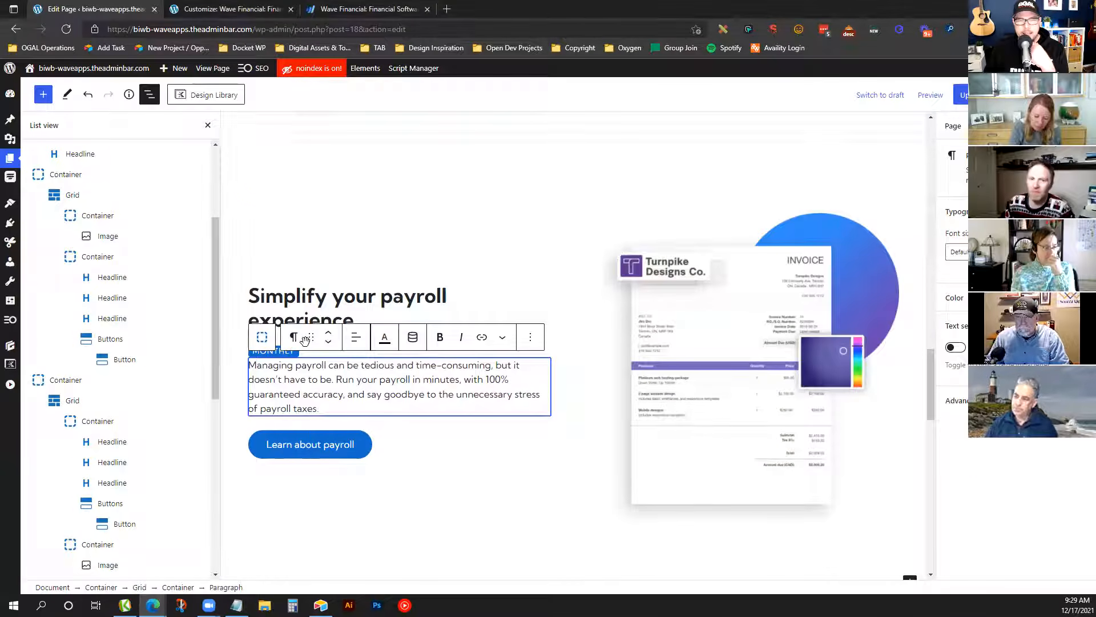
{"action": "left_click", "coordinate": [293, 341]}
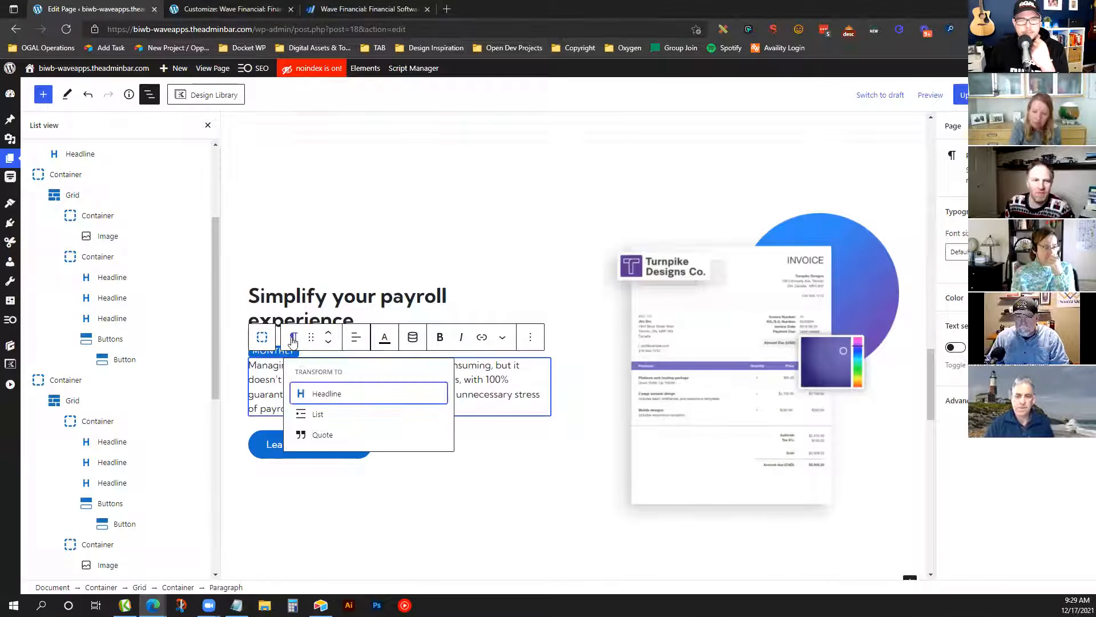
{"action": "left_click", "coordinate": [308, 390]}
{"action": "left_click", "coordinate": [356, 271]}
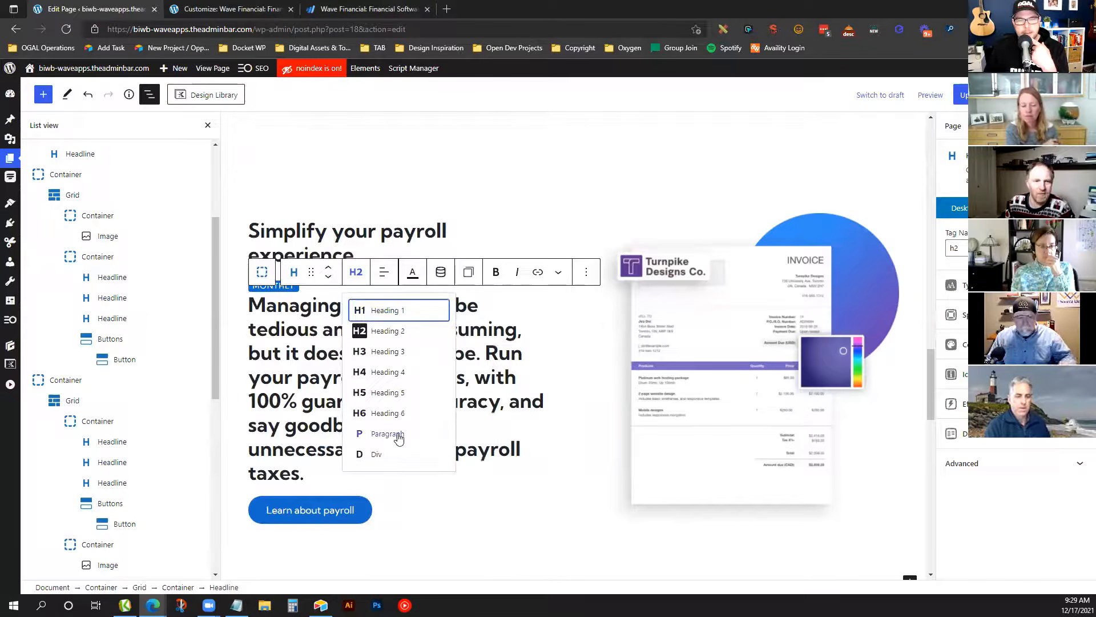
{"action": "left_click", "coordinate": [428, 432]}
{"action": "left_click", "coordinate": [956, 314]}
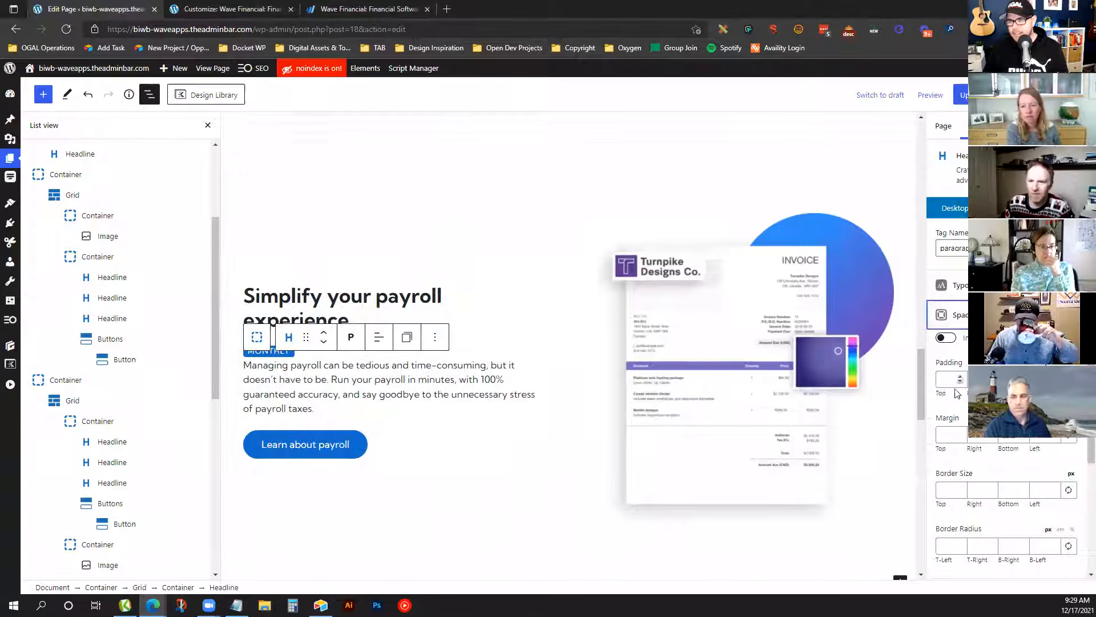
{"action": "type", "text": "32"}
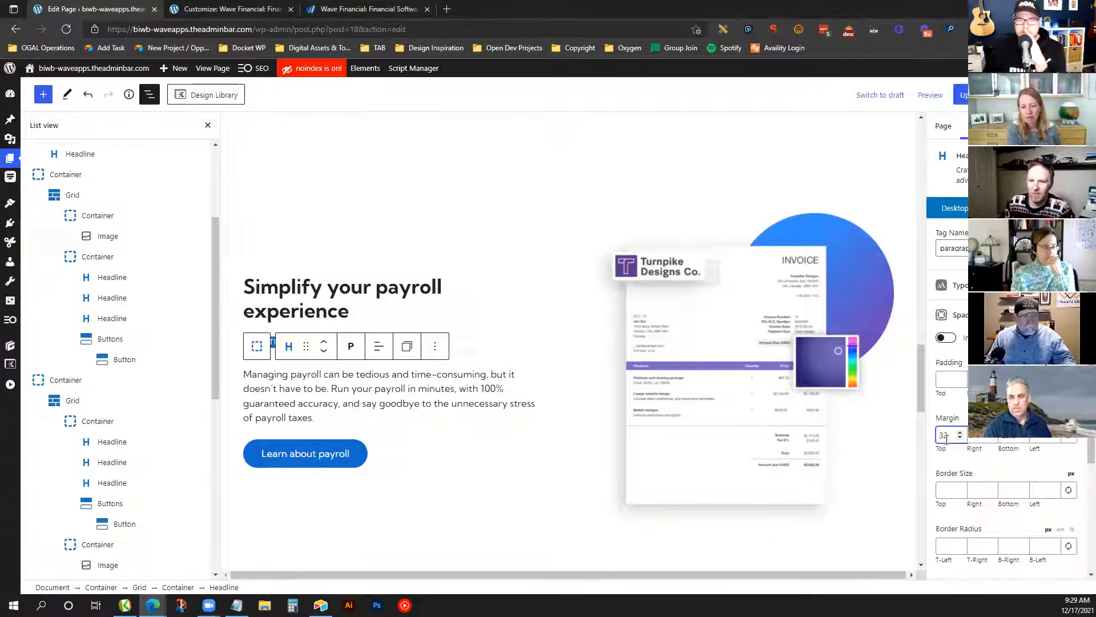
{"action": "key", "text": "ctrl+s"}
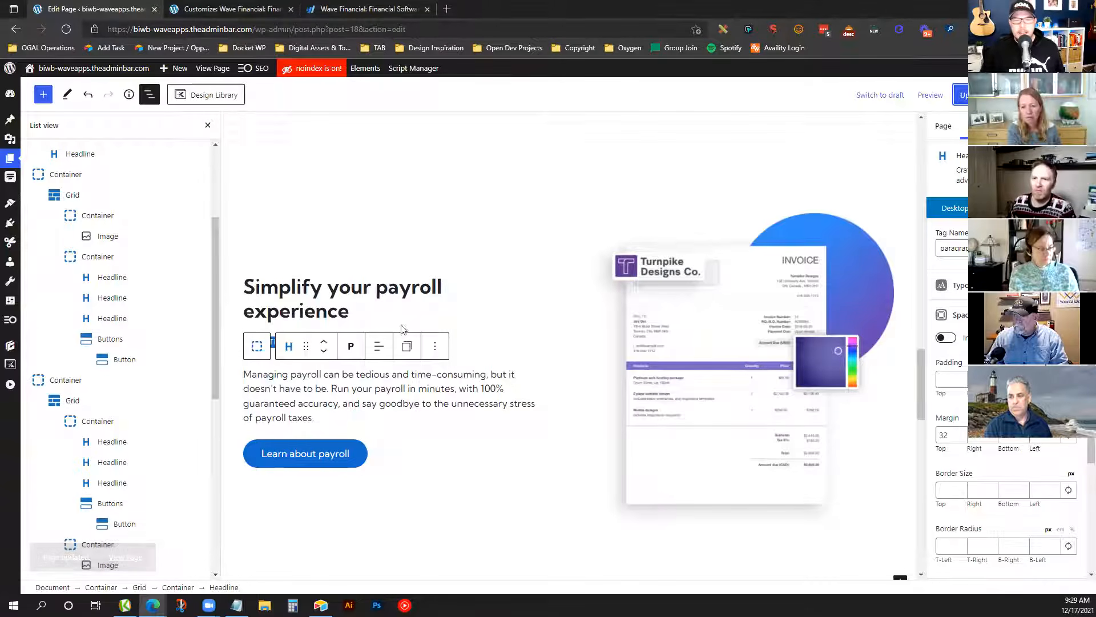
{"action": "left_click", "coordinate": [384, 245]}
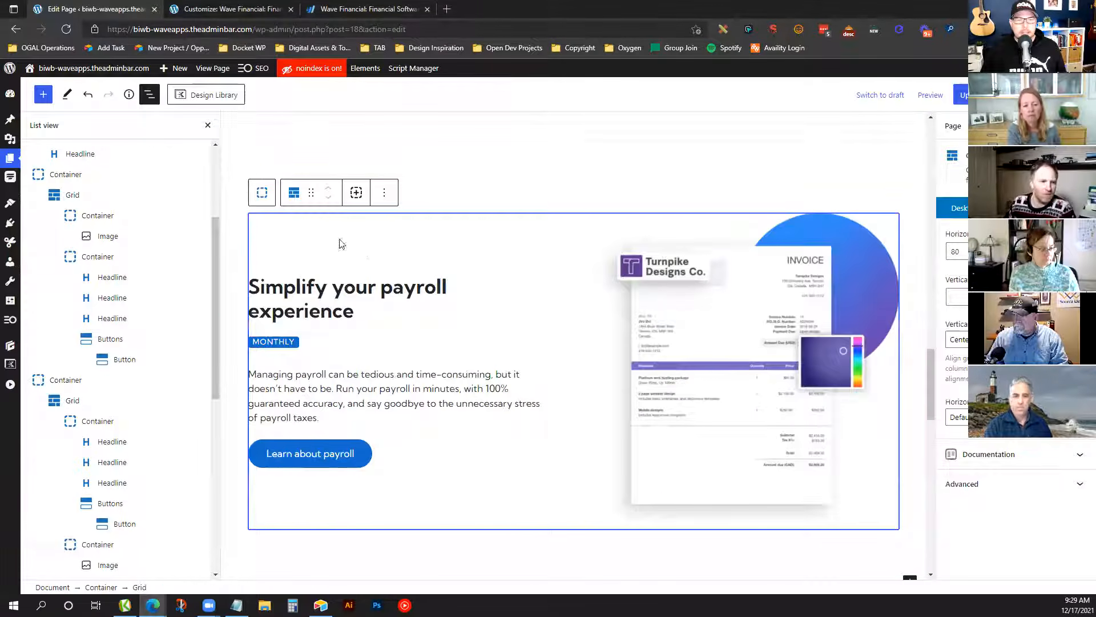
Copy the payroll section container and go to ogalweb.com/wp in a new tab
{"action": "left_click", "coordinate": [263, 192]}
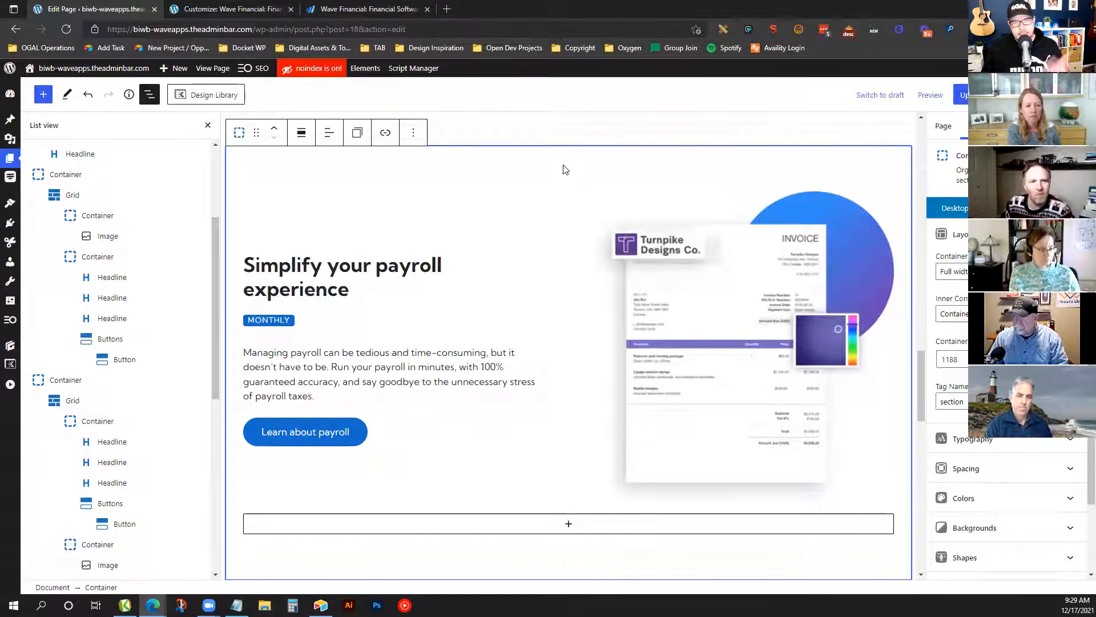
{"action": "key", "text": "ctrl+c"}
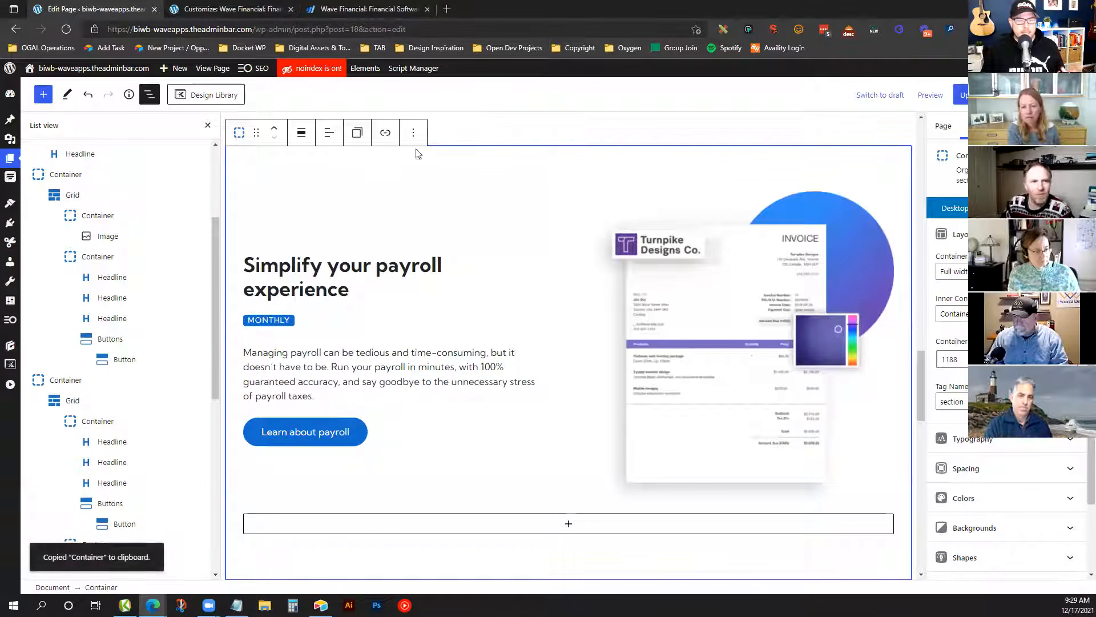
{"action": "left_click", "coordinate": [445, 9]}
{"action": "type", "text": "ogalweb.com/wp-admin/"}
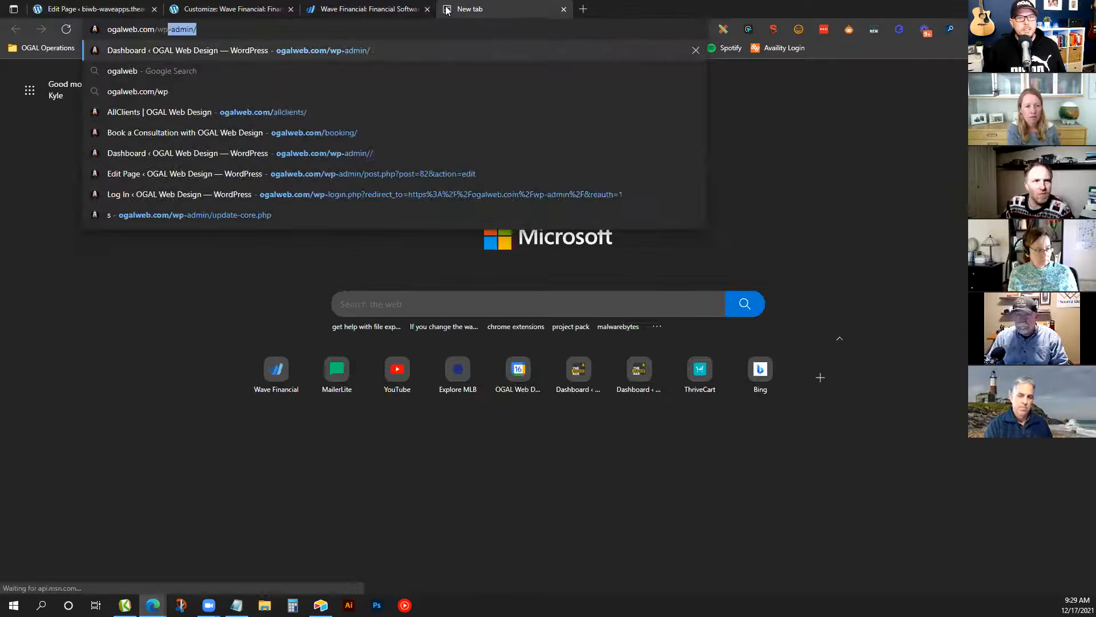
{"action": "key", "text": "Return"}
Sign in to the ogalweb.com admin with the saved office login and its password
{"action": "left_click", "coordinate": [609, 320]}
{"action": "left_click", "coordinate": [553, 299]}
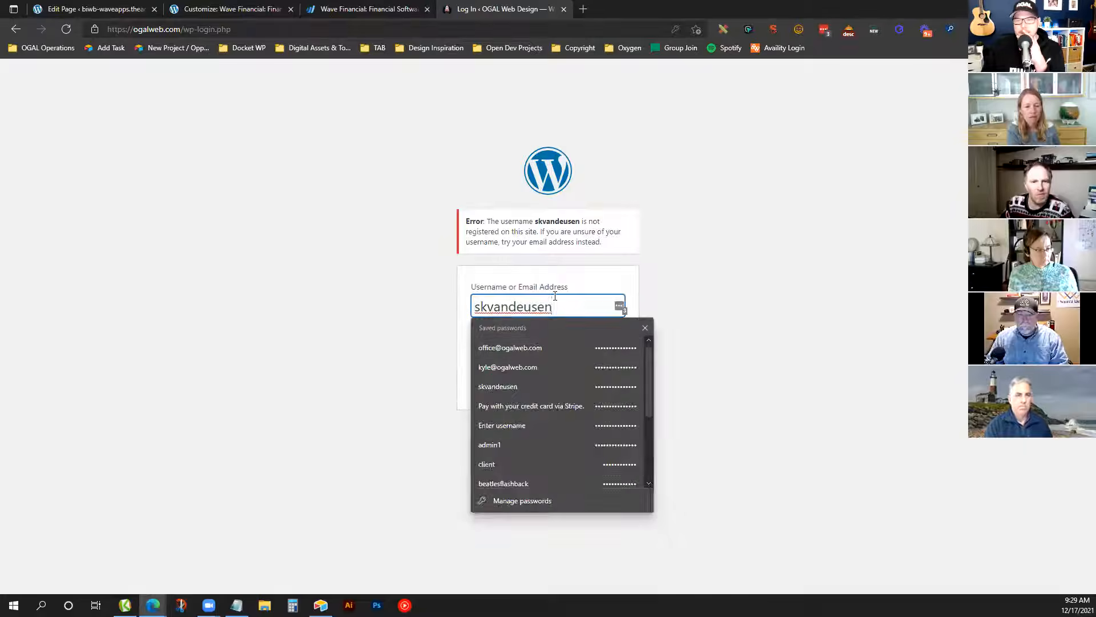
{"action": "left_click", "coordinate": [553, 346]}
{"action": "double_click", "coordinate": [587, 351]}
{"action": "type", "text": "••"}
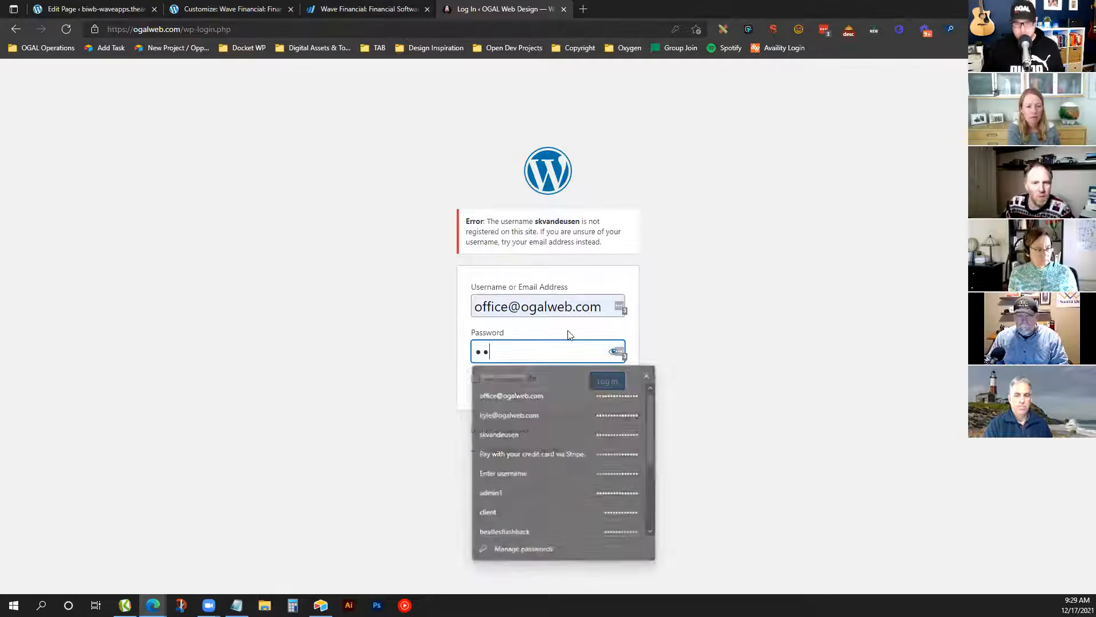
{"action": "type", "text": "••"}
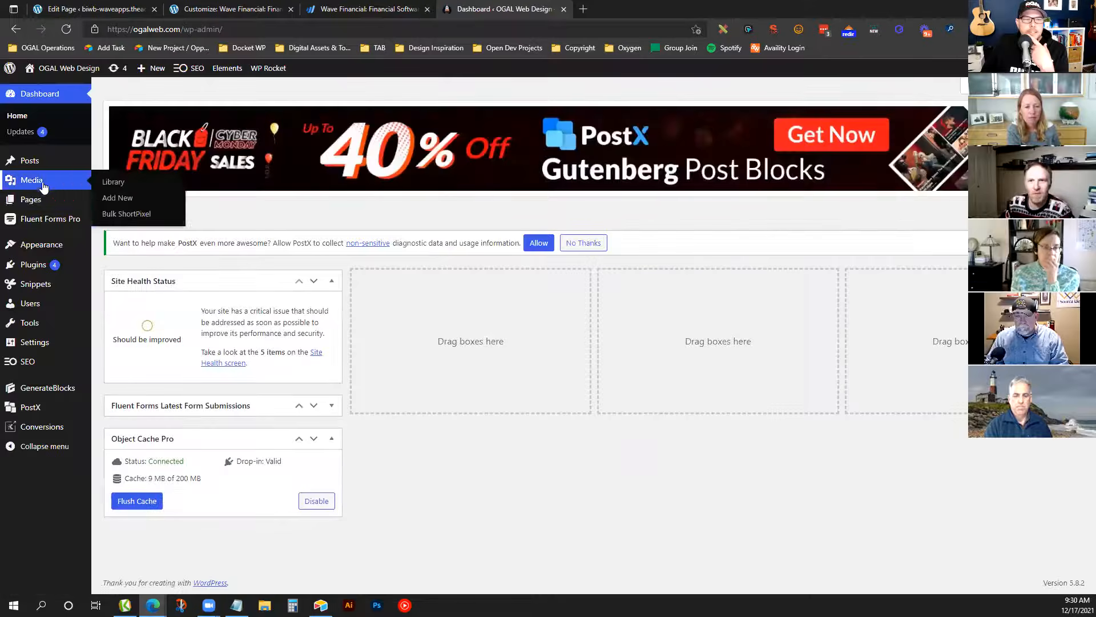
Open the ogalweb.com About page in the editor from All Pages
{"action": "mouse_move", "coordinate": [49, 206]}
{"action": "left_click", "coordinate": [117, 201]}
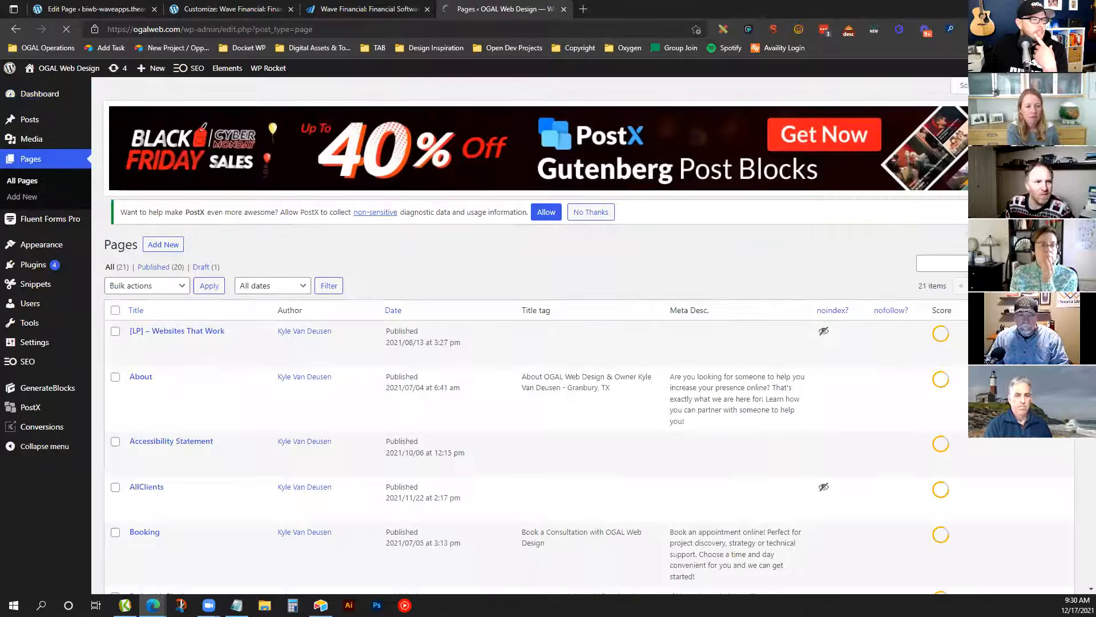
{"action": "left_click", "coordinate": [135, 399]}
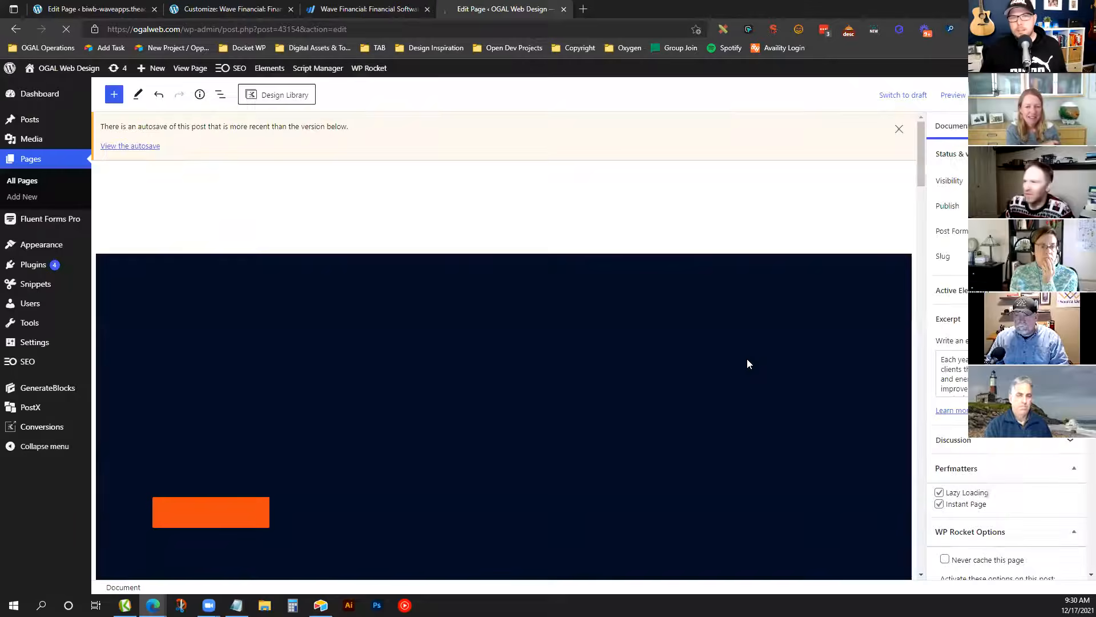
{"action": "scroll", "coordinate": [748, 356], "scroll_direction": "down", "scroll_amount": 20}
{"action": "scroll", "coordinate": [719, 357], "scroll_direction": "up", "scroll_amount": 10}
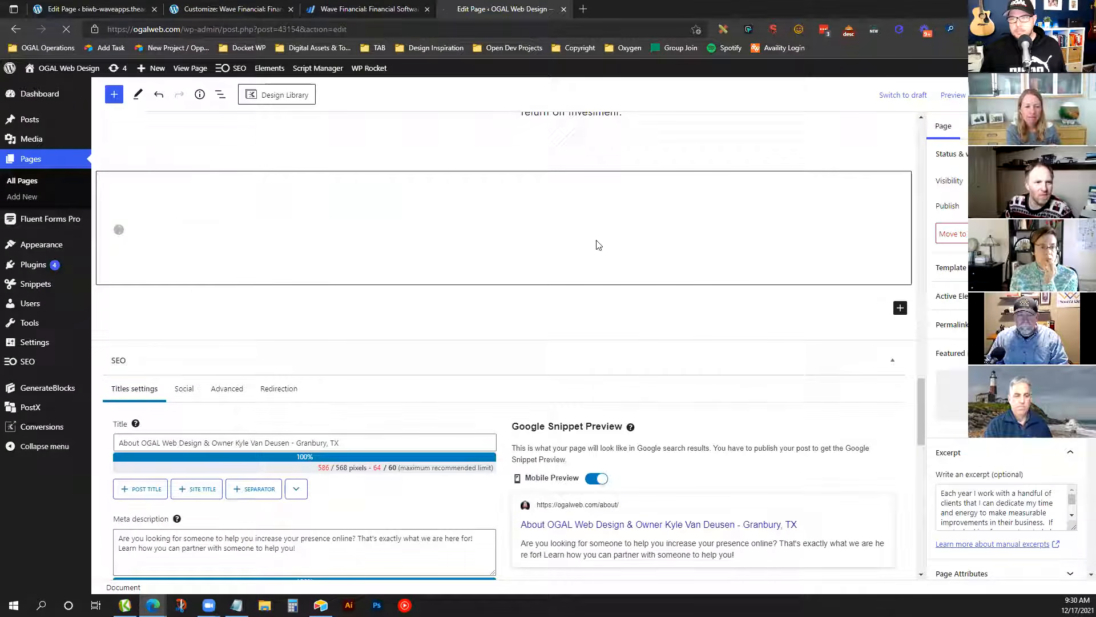
Paste the copied payroll section into the About page's marketing area
{"action": "left_click", "coordinate": [396, 405]}
{"action": "scroll", "coordinate": [458, 354], "scroll_direction": "down", "scroll_amount": 6}
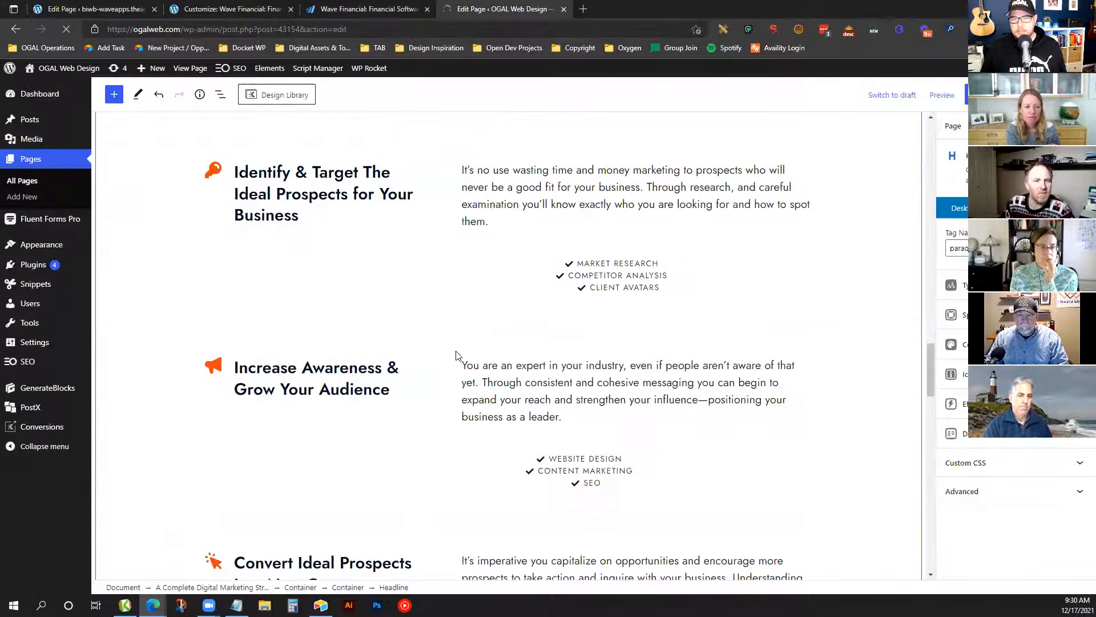
{"action": "scroll", "coordinate": [469, 354], "scroll_direction": "down", "scroll_amount": 8}
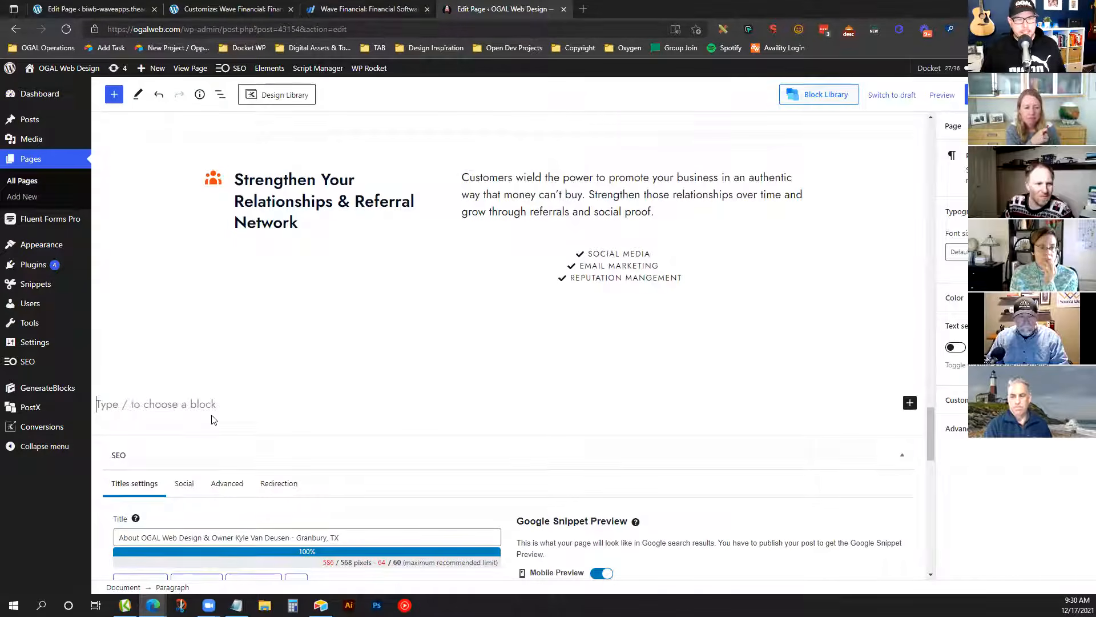
{"action": "key", "text": "ctrl+v"}
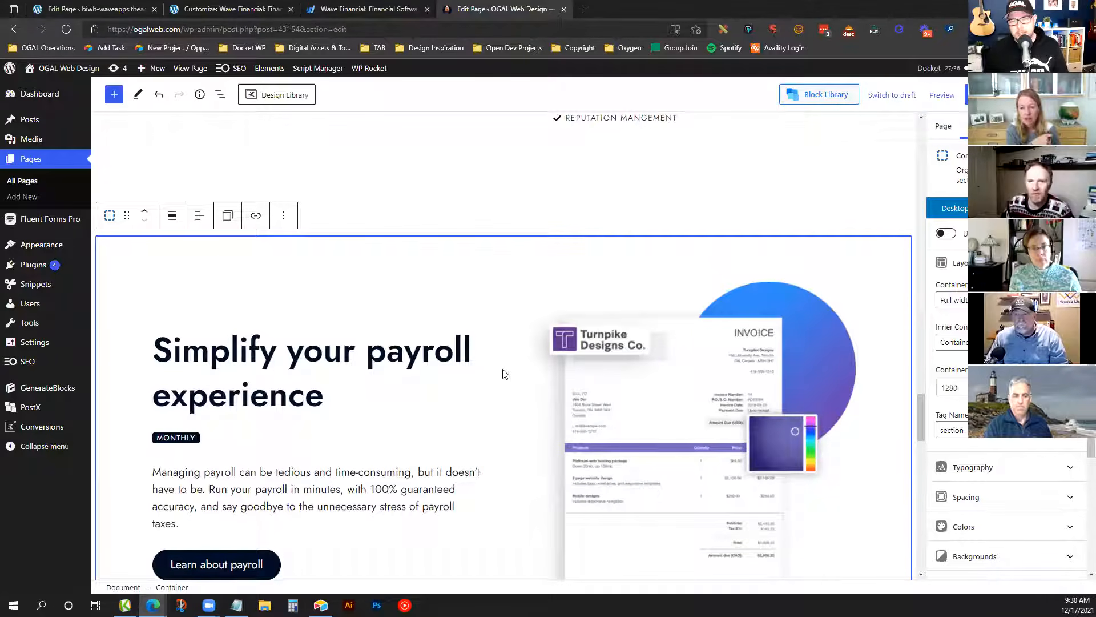
{"action": "scroll", "coordinate": [502, 374], "scroll_direction": "down", "scroll_amount": 3}
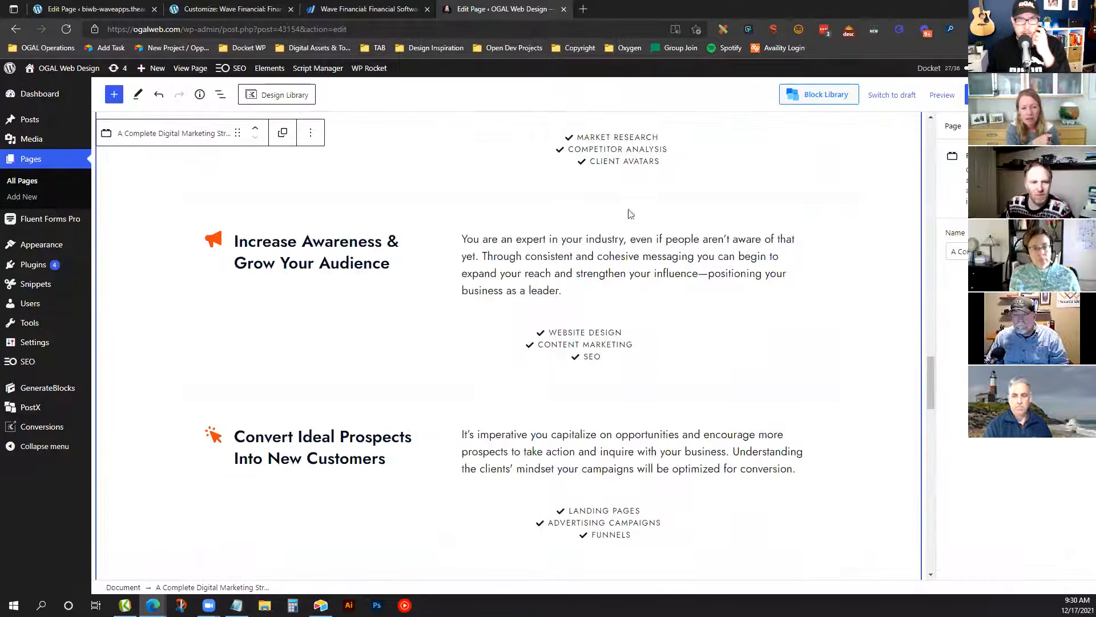
Save the About page and its reusable block, then copy all its content
{"action": "left_click", "coordinate": [983, 95]}
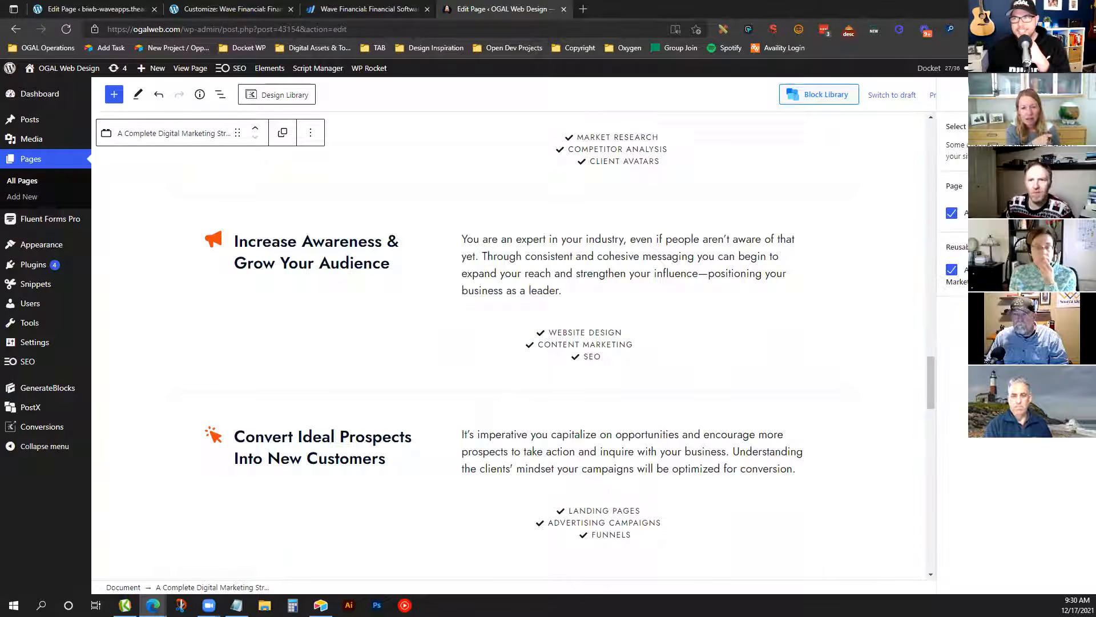
{"action": "left_click", "coordinate": [996, 95]}
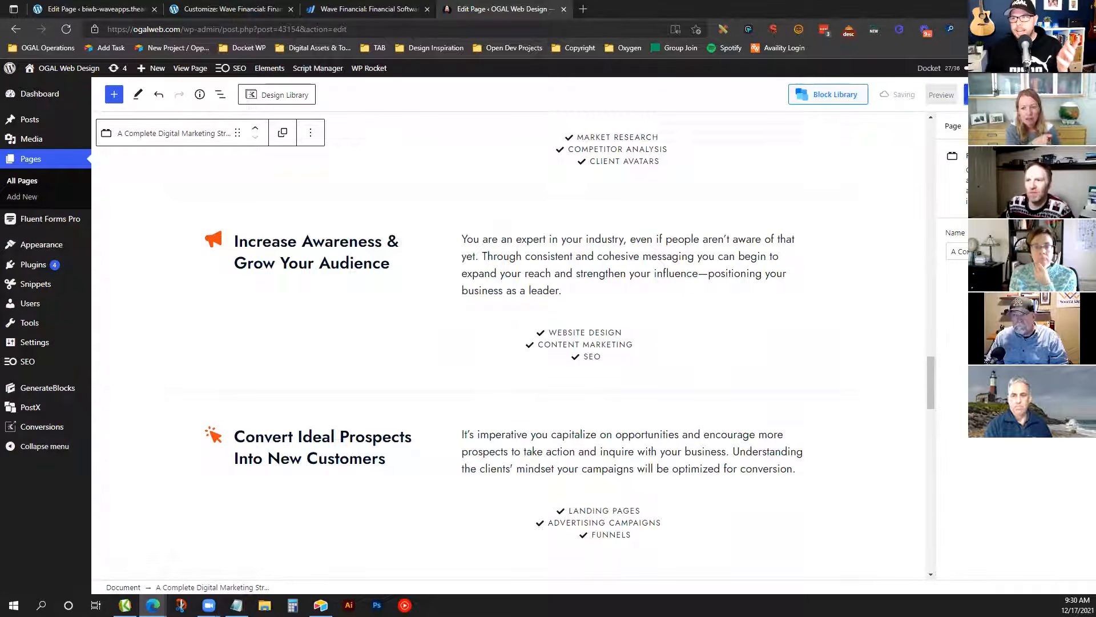
{"action": "left_click", "coordinate": [1079, 94]}
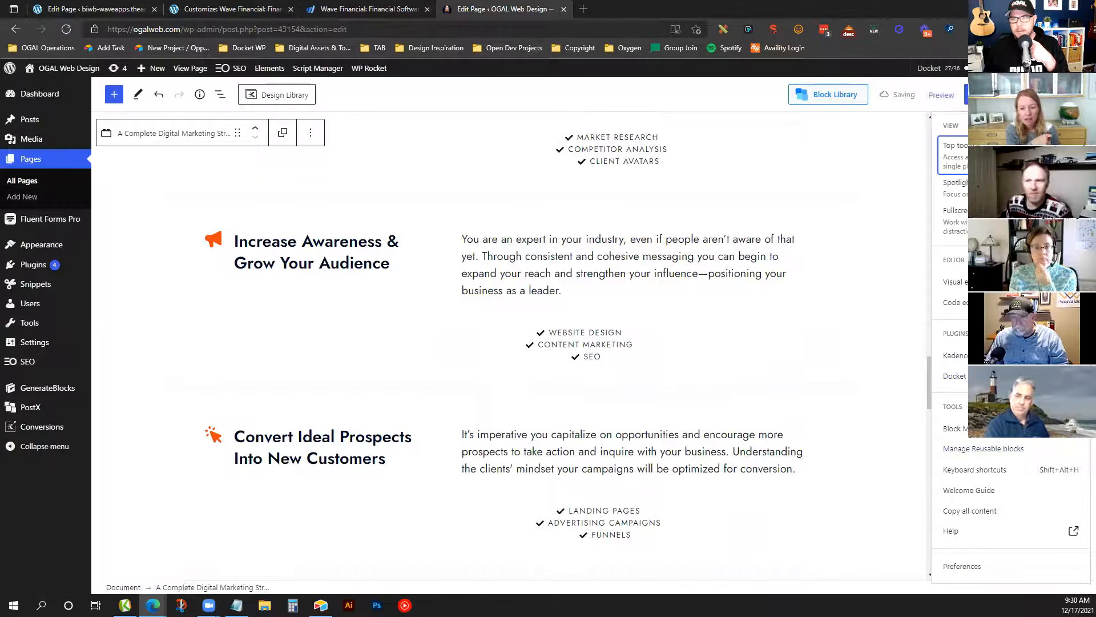
{"action": "left_click", "coordinate": [986, 514]}
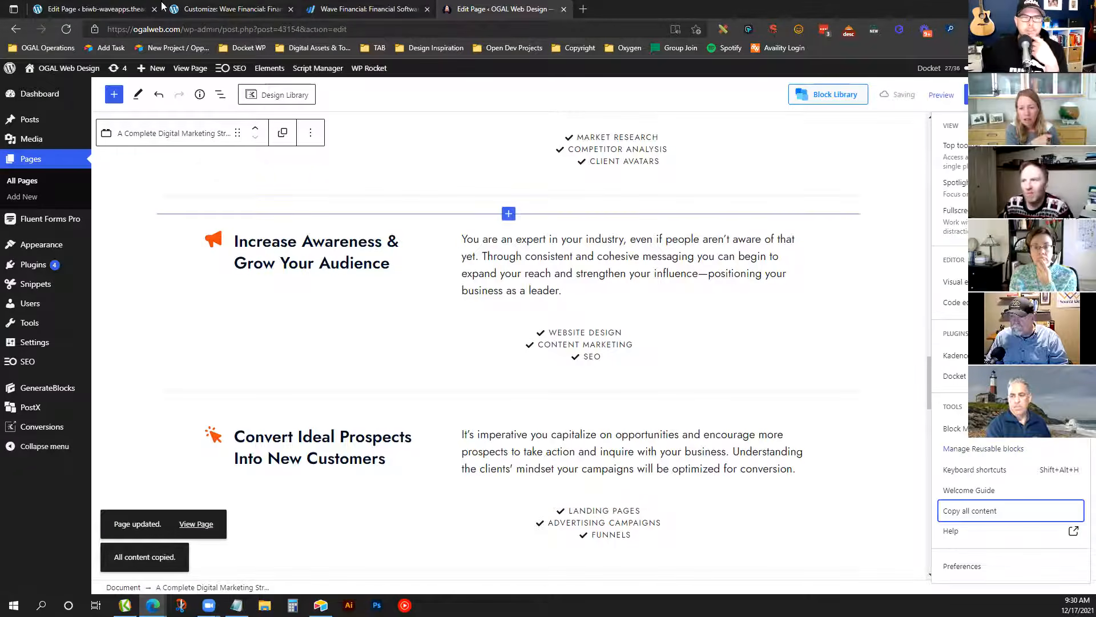
{"action": "left_click", "coordinate": [103, 7]}
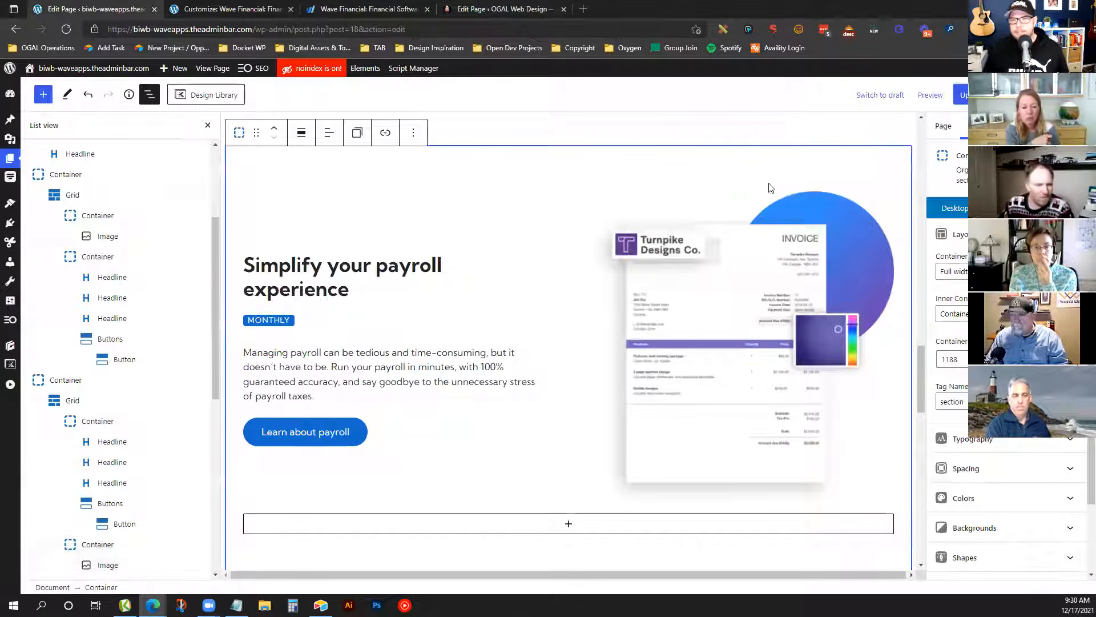
Save the Wave page and preview it in the Customizer at tablet width
{"action": "scroll", "coordinate": [807, 244], "scroll_direction": "up", "scroll_amount": 11}
{"action": "left_click", "coordinate": [965, 95]}
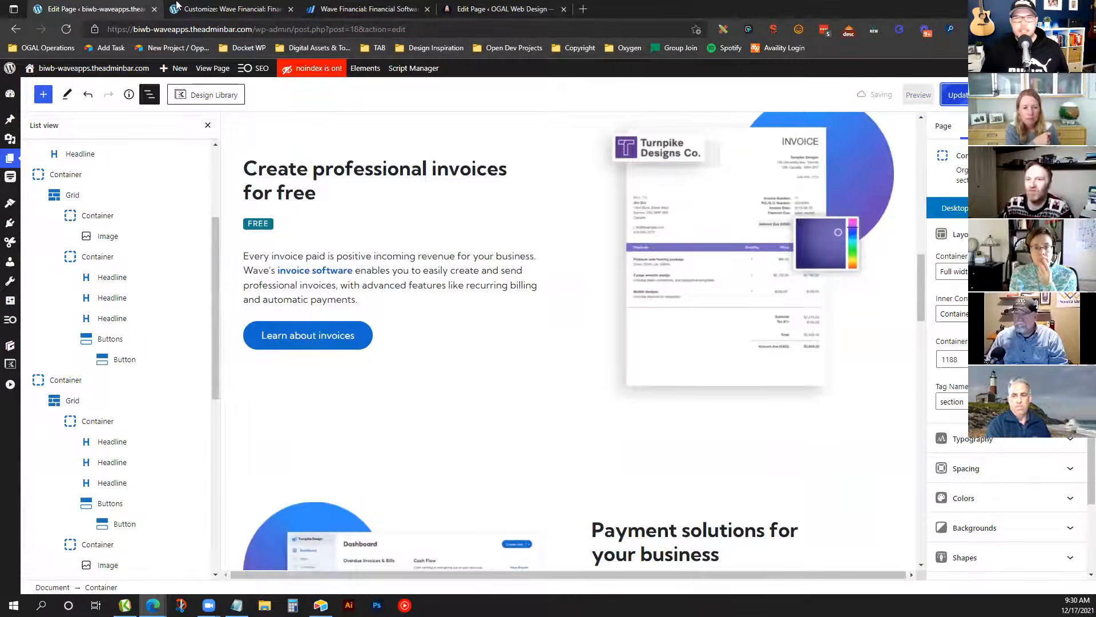
{"action": "left_click", "coordinate": [212, 9]}
{"action": "scroll", "coordinate": [428, 253], "scroll_direction": "up", "scroll_amount": 10}
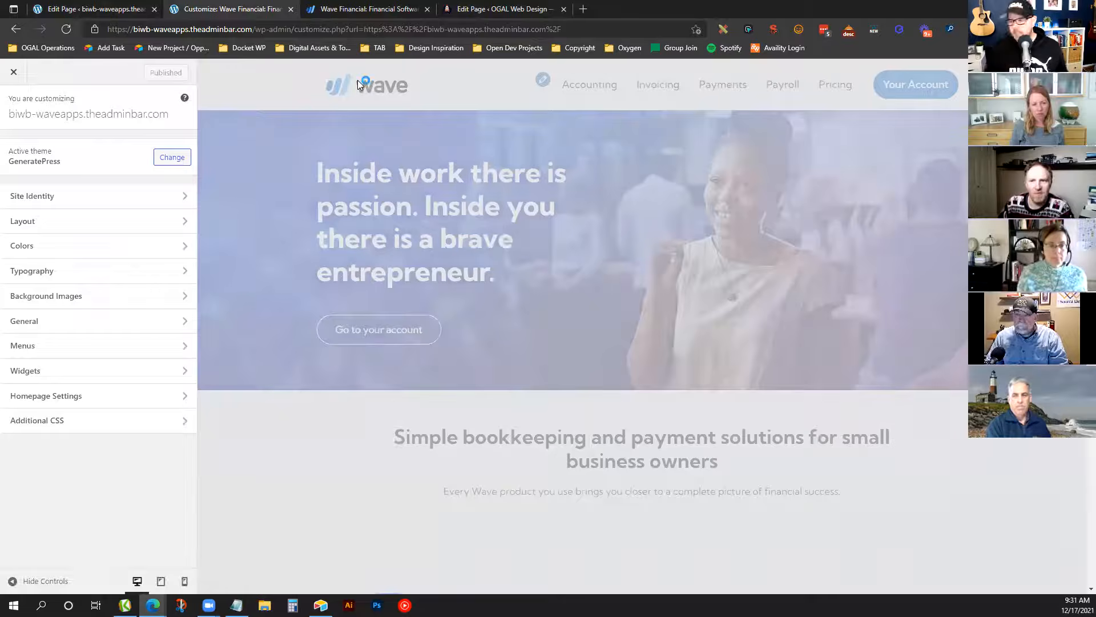
{"action": "scroll", "coordinate": [512, 167], "scroll_direction": "down", "scroll_amount": 15}
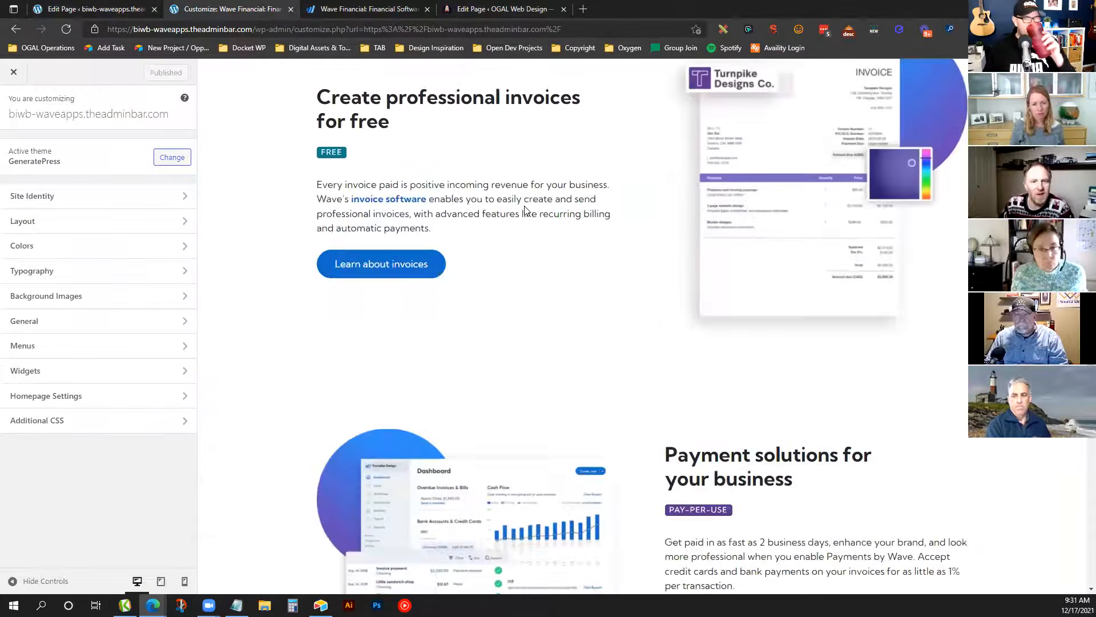
{"action": "scroll", "coordinate": [523, 225], "scroll_direction": "up", "scroll_amount": 15}
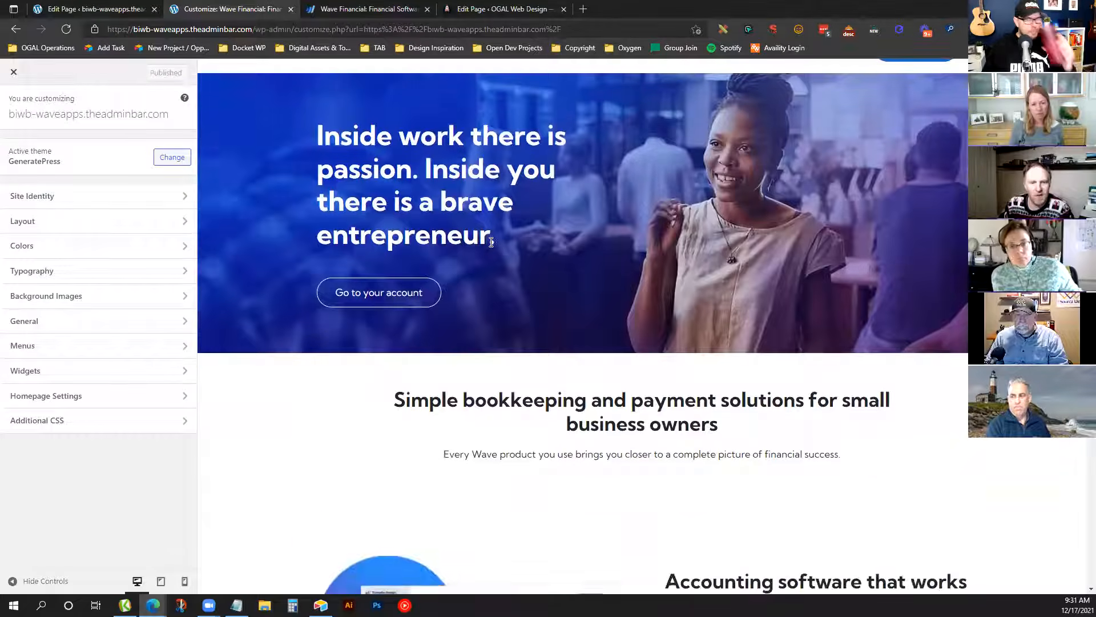
{"action": "left_click", "coordinate": [161, 581]}
{"action": "scroll", "coordinate": [701, 230], "scroll_direction": "down", "scroll_amount": 10}
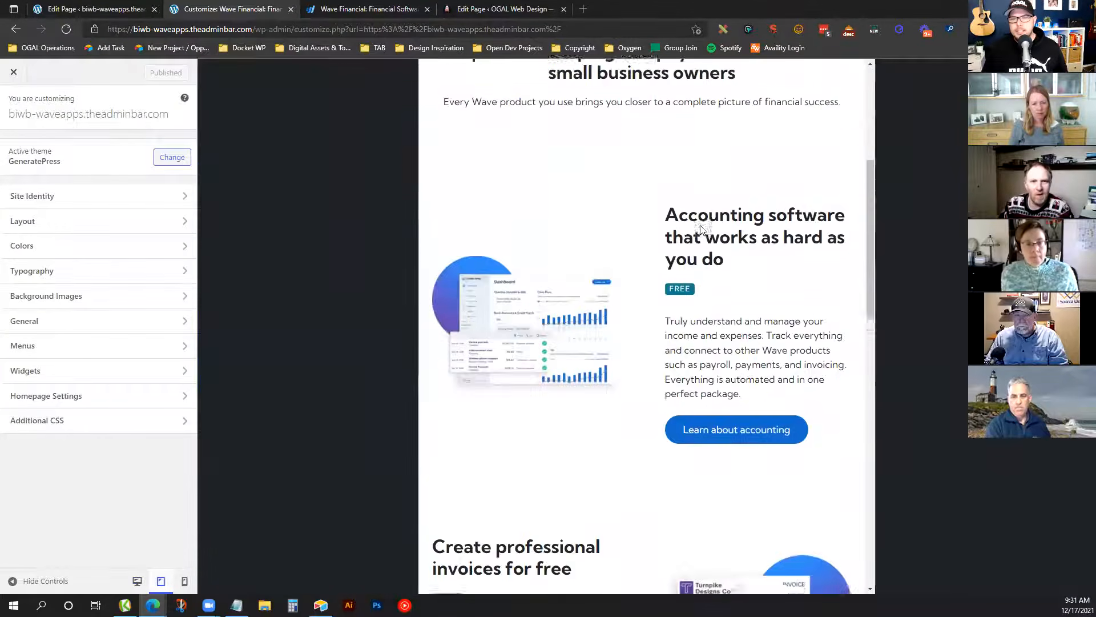
{"action": "scroll", "coordinate": [701, 221], "scroll_direction": "down", "scroll_amount": 3}
{"action": "scroll", "coordinate": [701, 221], "scroll_direction": "up", "scroll_amount": 15}
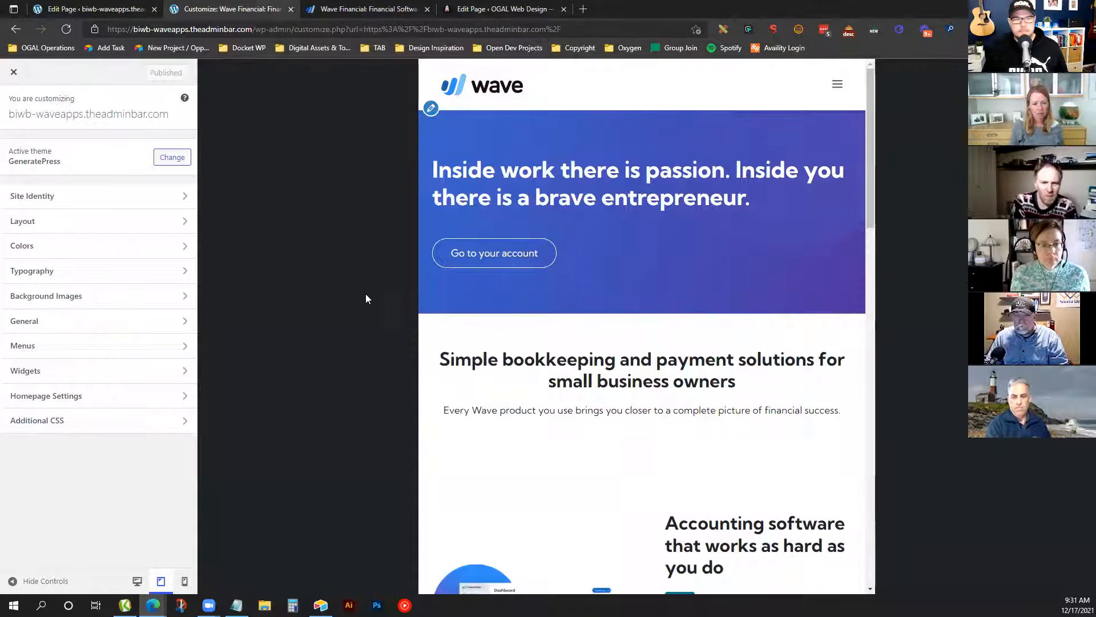
Scroll through the whole Wave page previewed at mobile phone width
{"action": "left_click", "coordinate": [184, 581]}
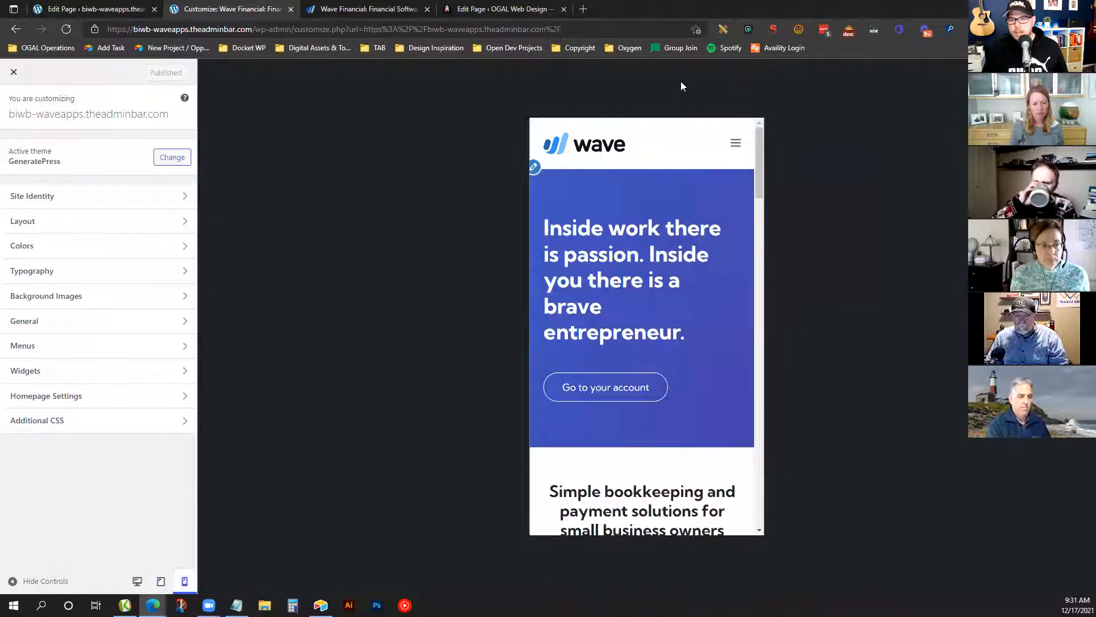
{"action": "scroll", "coordinate": [674, 192], "scroll_direction": "down", "scroll_amount": 9}
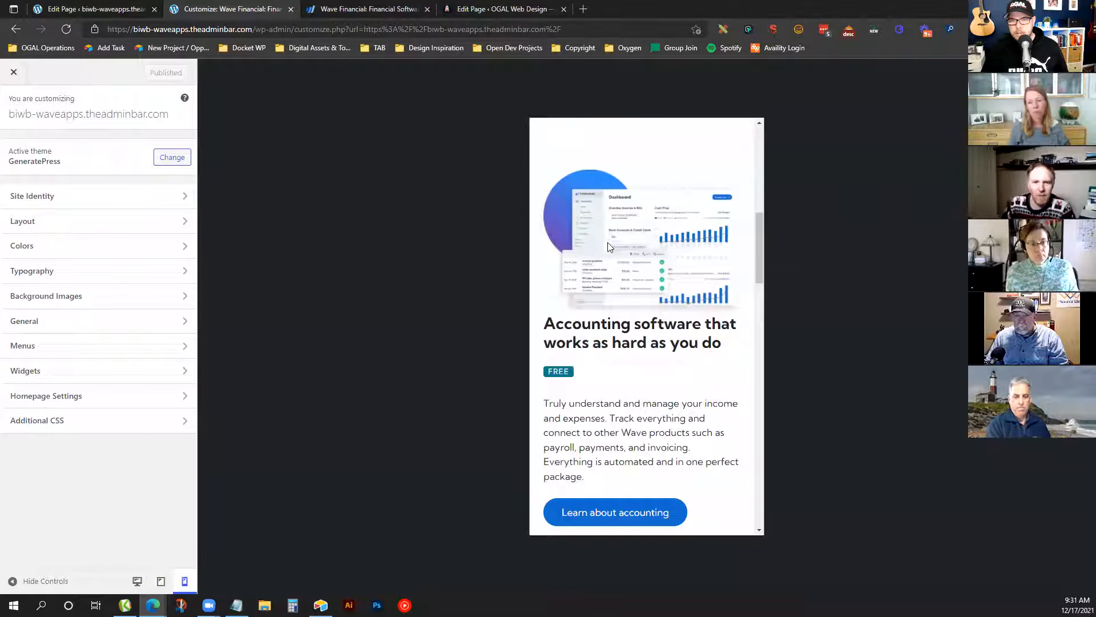
{"action": "scroll", "coordinate": [610, 246], "scroll_direction": "down", "scroll_amount": 1}
{"action": "scroll", "coordinate": [614, 315], "scroll_direction": "down", "scroll_amount": 5}
{"action": "scroll", "coordinate": [616, 319], "scroll_direction": "down", "scroll_amount": 10}
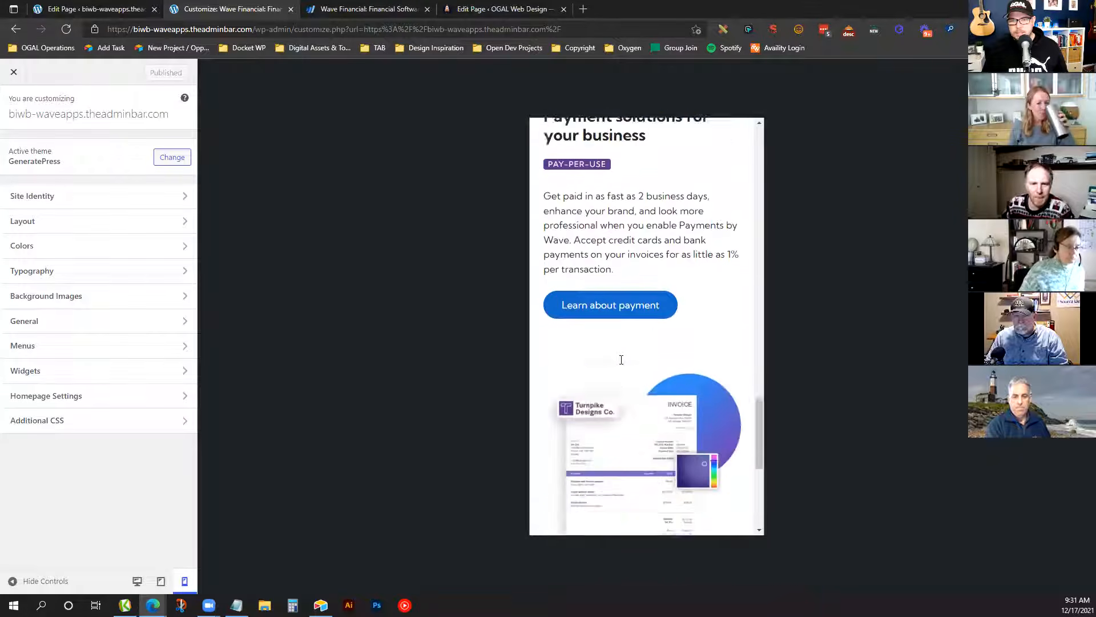
{"action": "scroll", "coordinate": [622, 360], "scroll_direction": "down", "scroll_amount": 6}
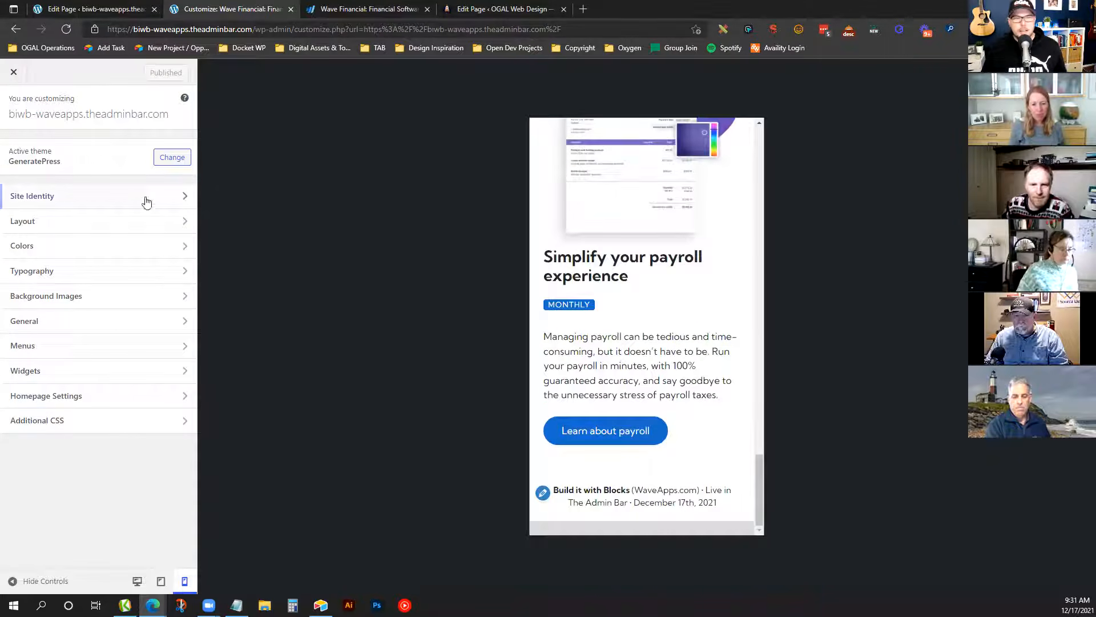
Close the Customizer and view the page editor at tablet width
{"action": "left_click", "coordinate": [15, 72]}
{"action": "left_click", "coordinate": [54, 8]}
{"action": "left_click", "coordinate": [1007, 208]}
{"action": "scroll", "coordinate": [112, 215], "scroll_direction": "up", "scroll_amount": 3}
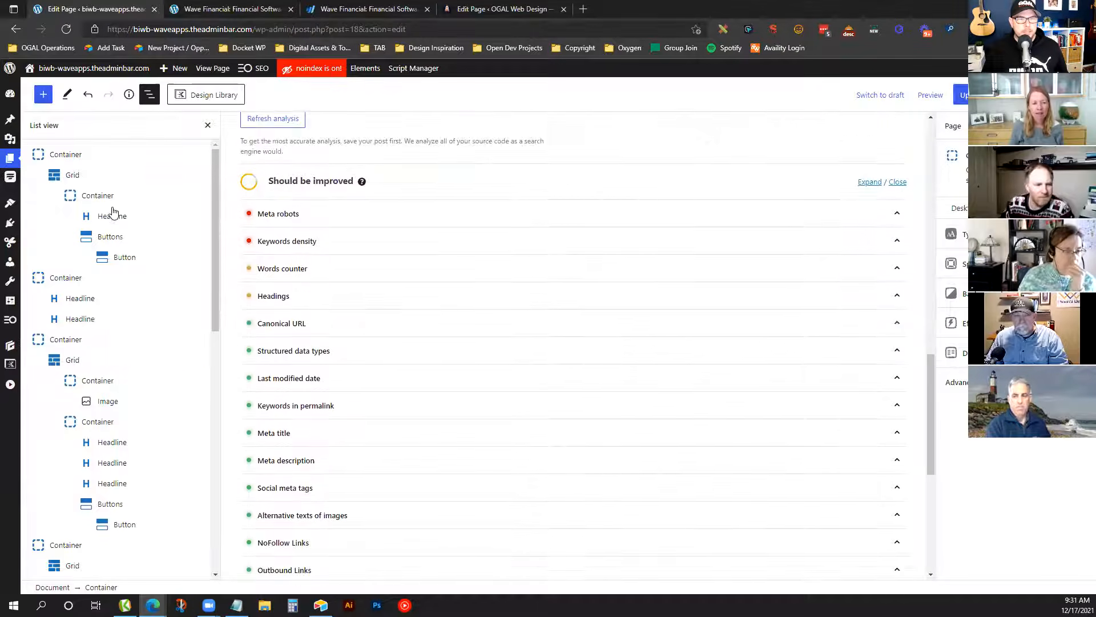
Review the Spacing settings of the accounting and invoices section containers
{"action": "left_click", "coordinate": [98, 388]}
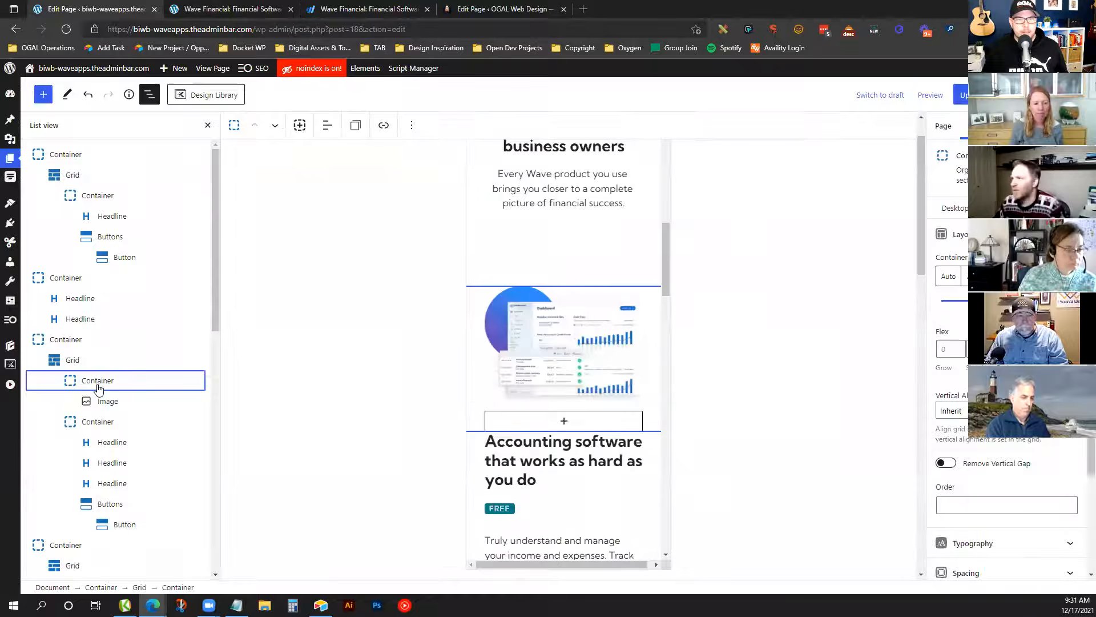
{"action": "scroll", "coordinate": [1021, 475], "scroll_direction": "down", "scroll_amount": 2}
{"action": "left_click", "coordinate": [1022, 447]}
{"action": "scroll", "coordinate": [1010, 446], "scroll_direction": "down", "scroll_amount": 3}
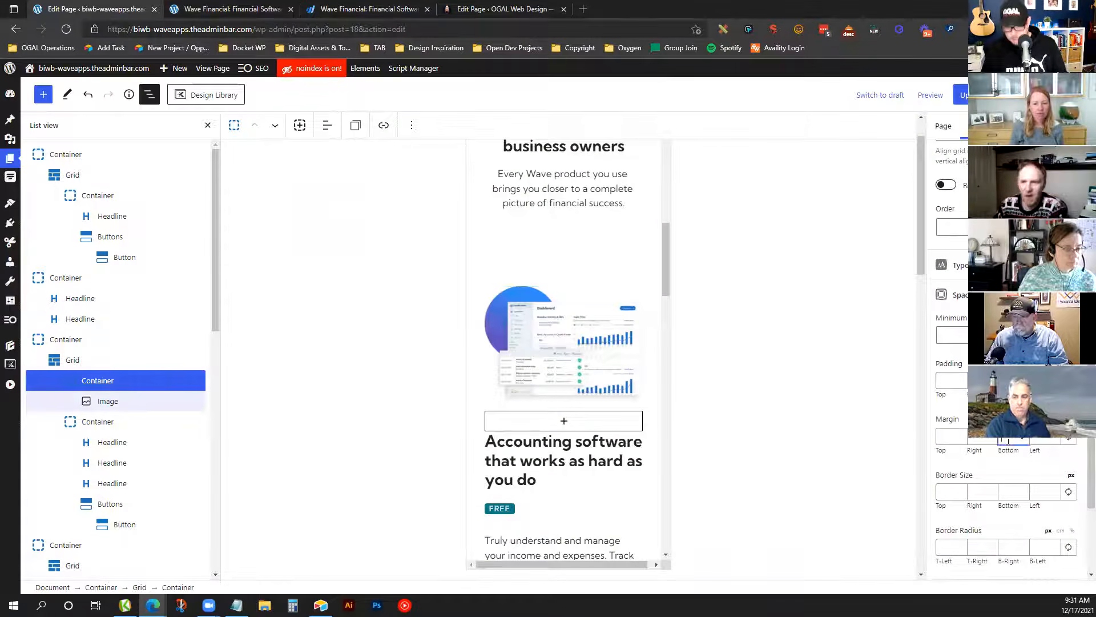
{"action": "scroll", "coordinate": [577, 435], "scroll_direction": "down", "scroll_amount": 4}
{"action": "scroll", "coordinate": [115, 434], "scroll_direction": "down", "scroll_amount": 3}
{"action": "left_click", "coordinate": [94, 388]}
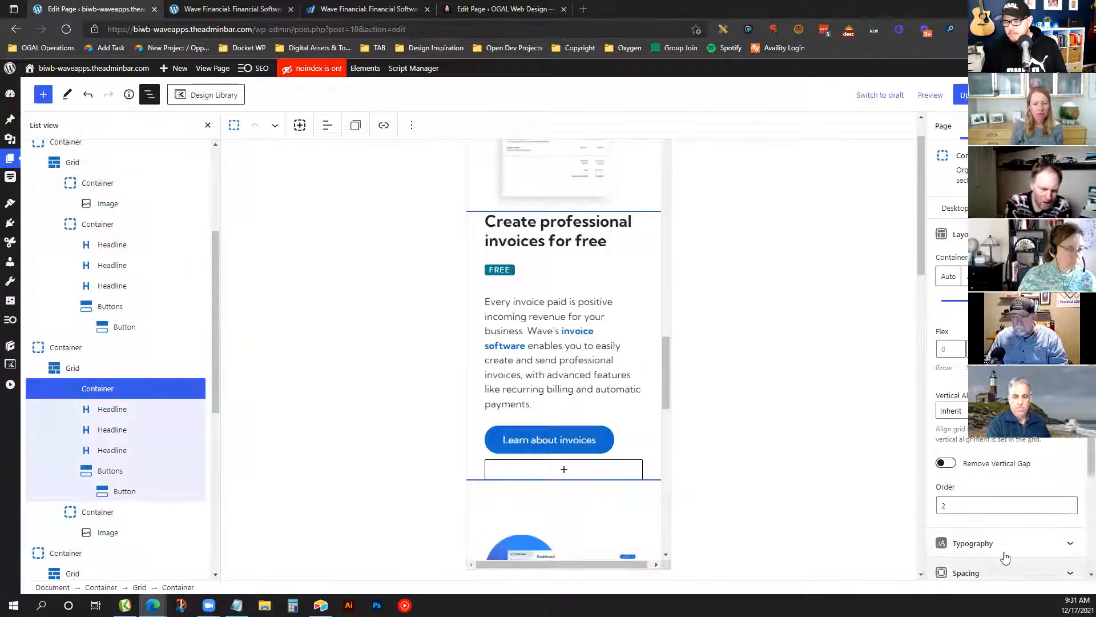
{"action": "left_click", "coordinate": [970, 572]}
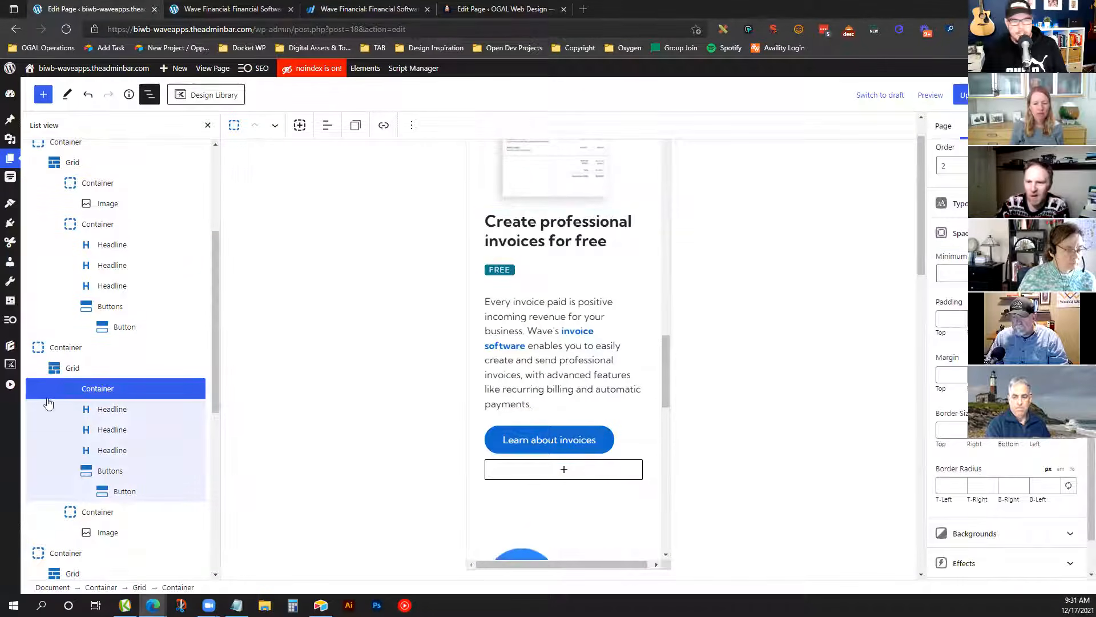
{"action": "scroll", "coordinate": [48, 404], "scroll_direction": "down", "scroll_amount": 2}
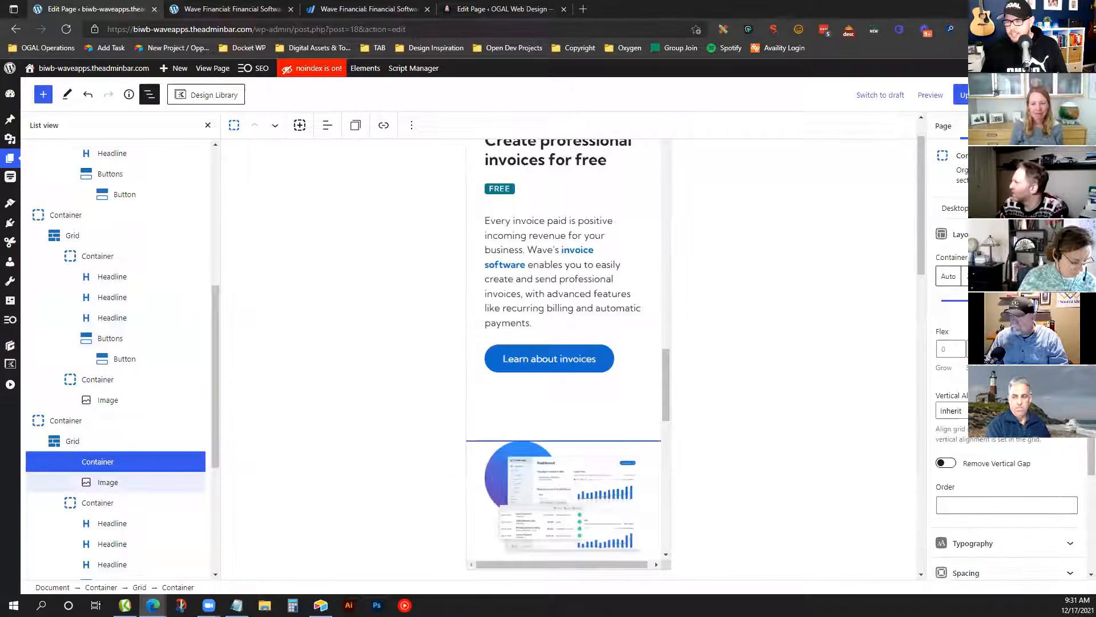
{"action": "left_click", "coordinate": [1010, 447]}
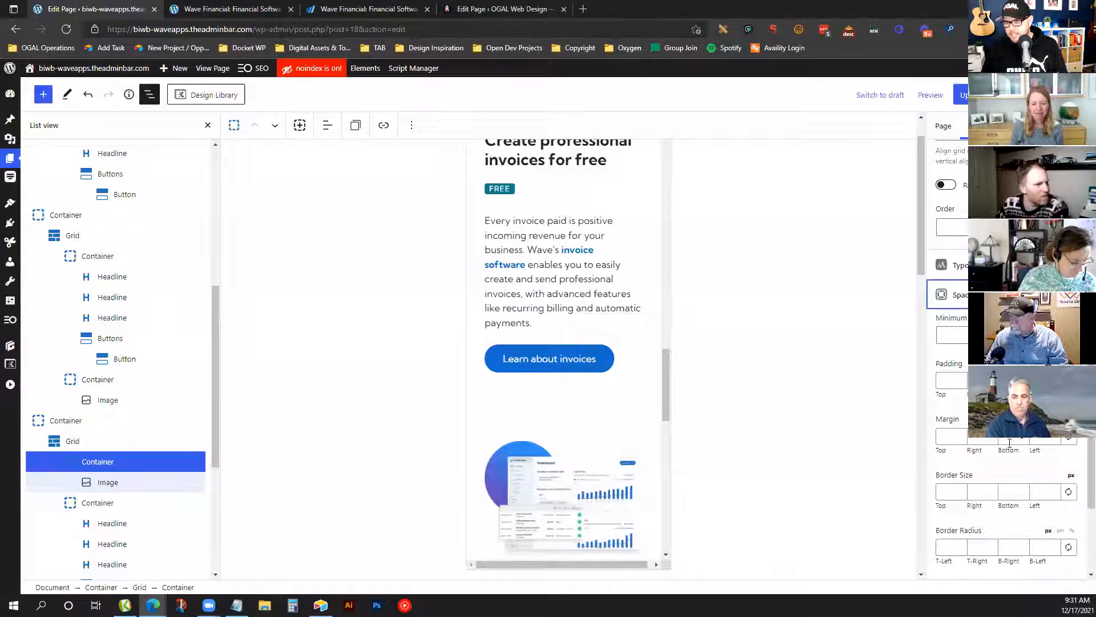
{"action": "scroll", "coordinate": [152, 421], "scroll_direction": "down", "scroll_amount": 4}
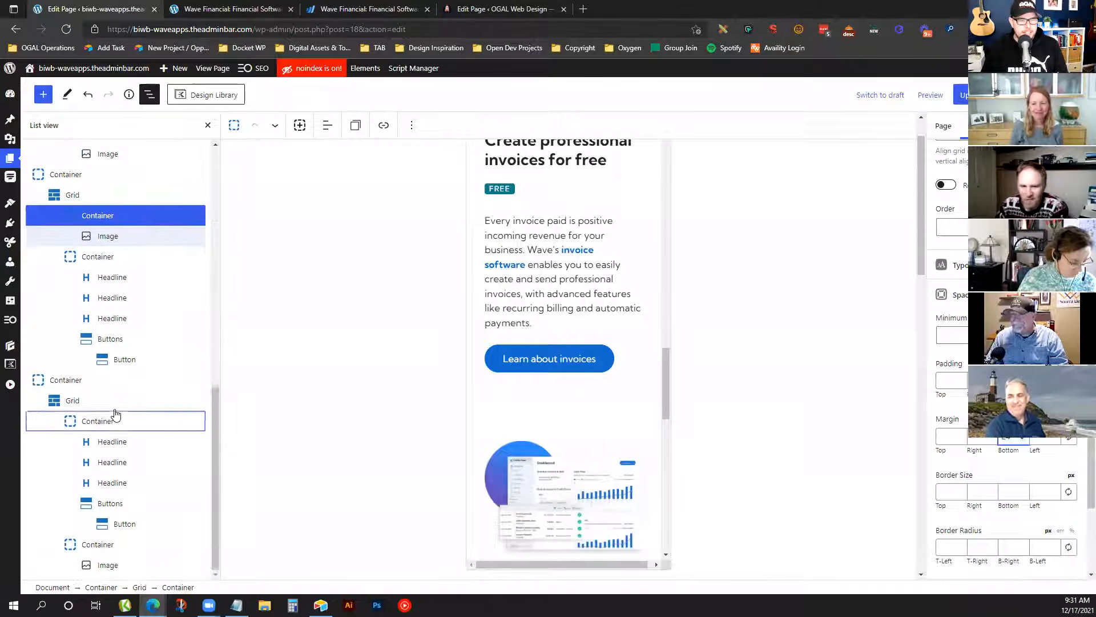
Adjust the payroll text container's spacing, giving it mobile display order 2
{"action": "left_click", "coordinate": [114, 420]}
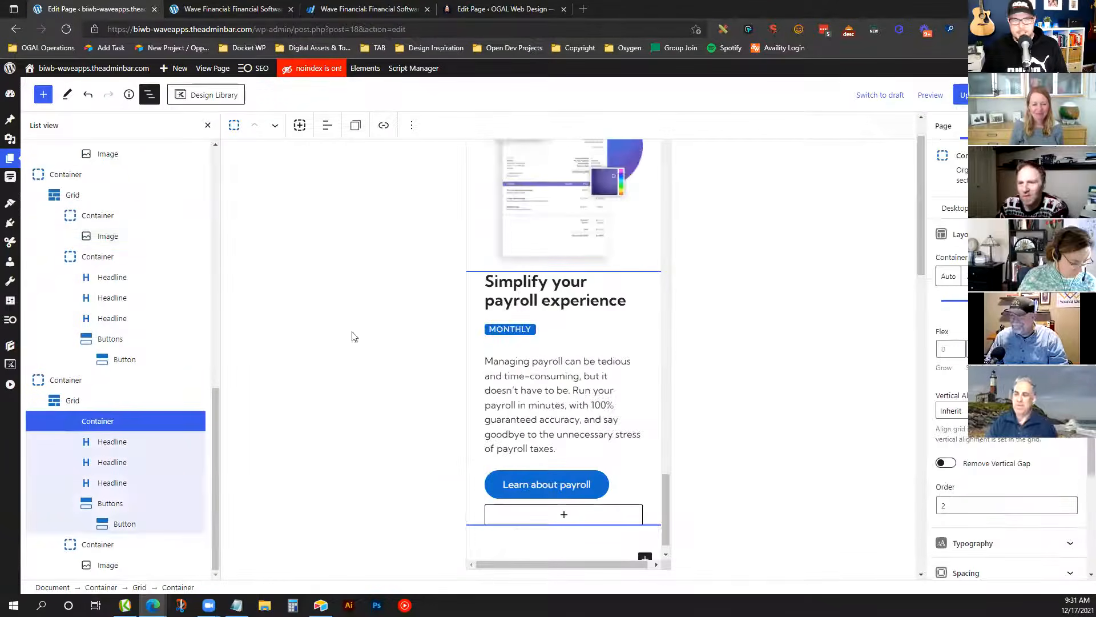
{"action": "scroll", "coordinate": [626, 272], "scroll_direction": "up", "scroll_amount": 2}
{"action": "scroll", "coordinate": [1012, 455], "scroll_direction": "down", "scroll_amount": 2}
{"action": "left_click", "coordinate": [1012, 455]}
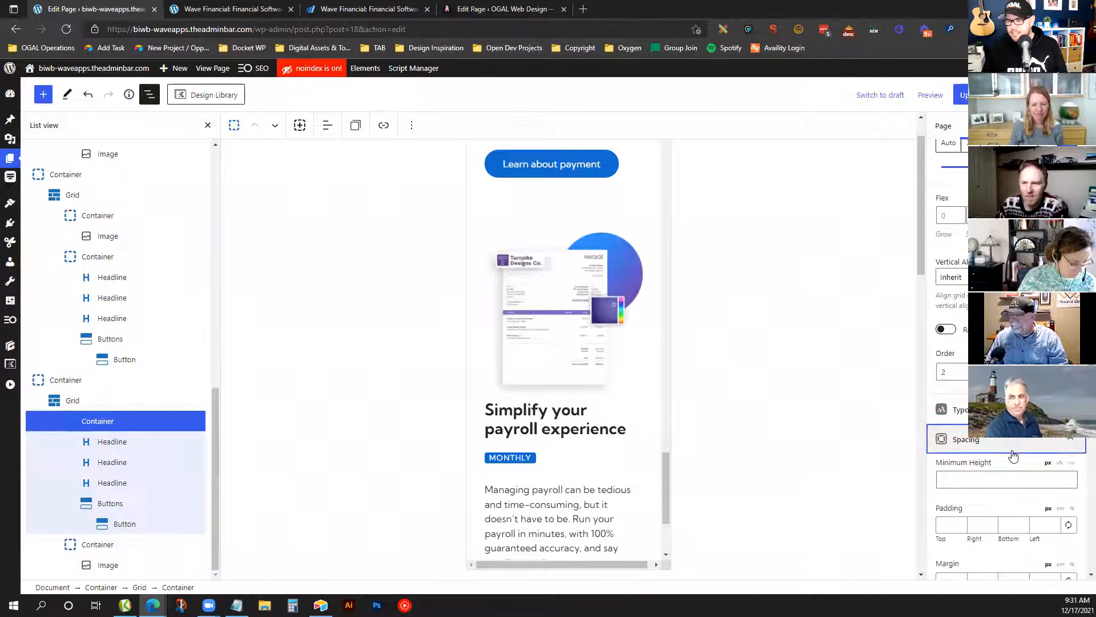
{"action": "scroll", "coordinate": [1012, 451], "scroll_direction": "down", "scroll_amount": 3}
{"action": "left_click", "coordinate": [1010, 441]}
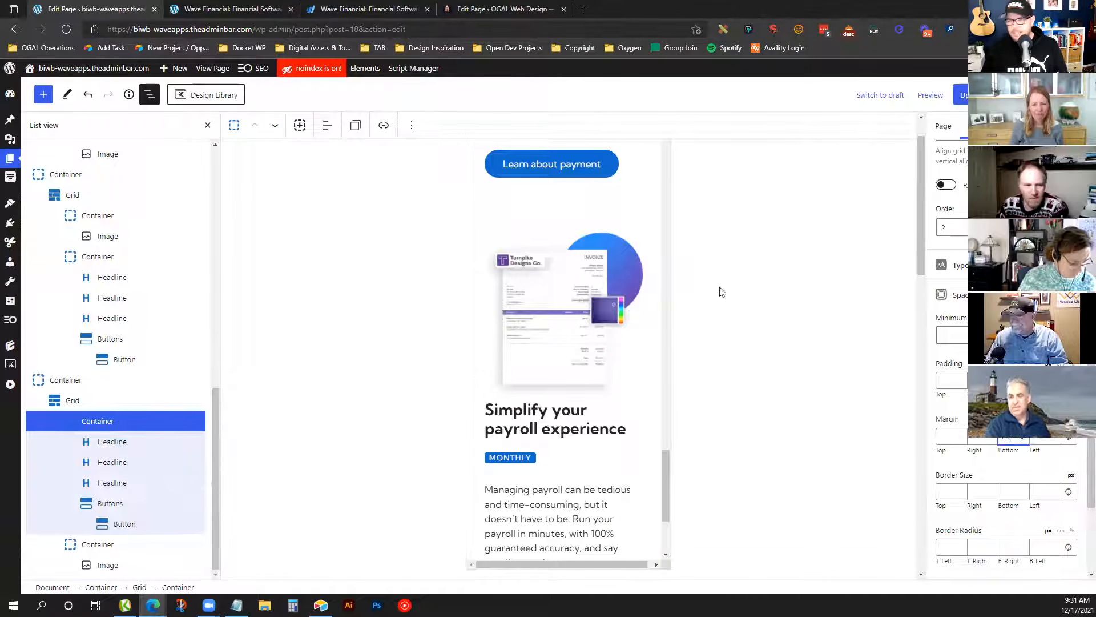
{"action": "scroll", "coordinate": [406, 365], "scroll_direction": "down", "scroll_amount": 2}
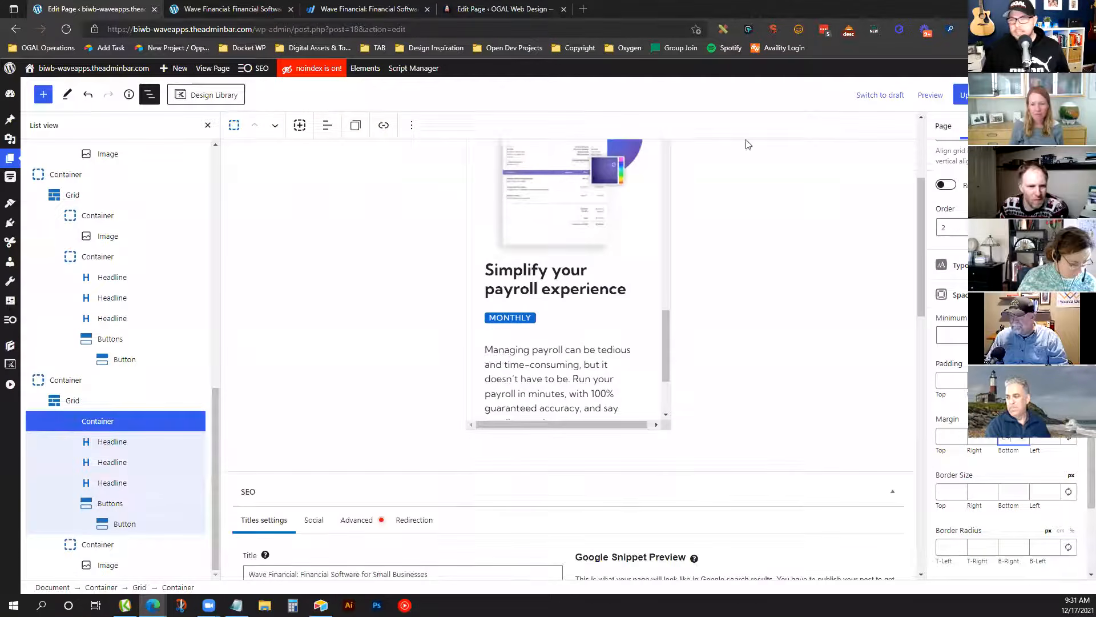
Save the page, switch block settings back to Desktop, and bring up waveapps.com
{"action": "left_click", "coordinate": [946, 101]}
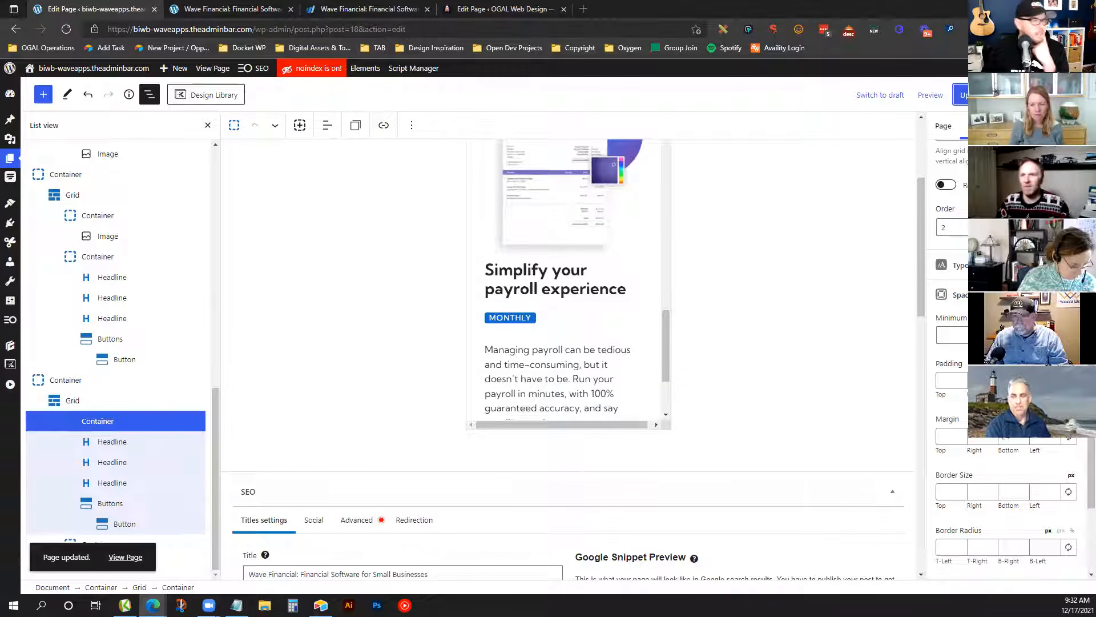
{"action": "key", "text": "alt+Tab"}
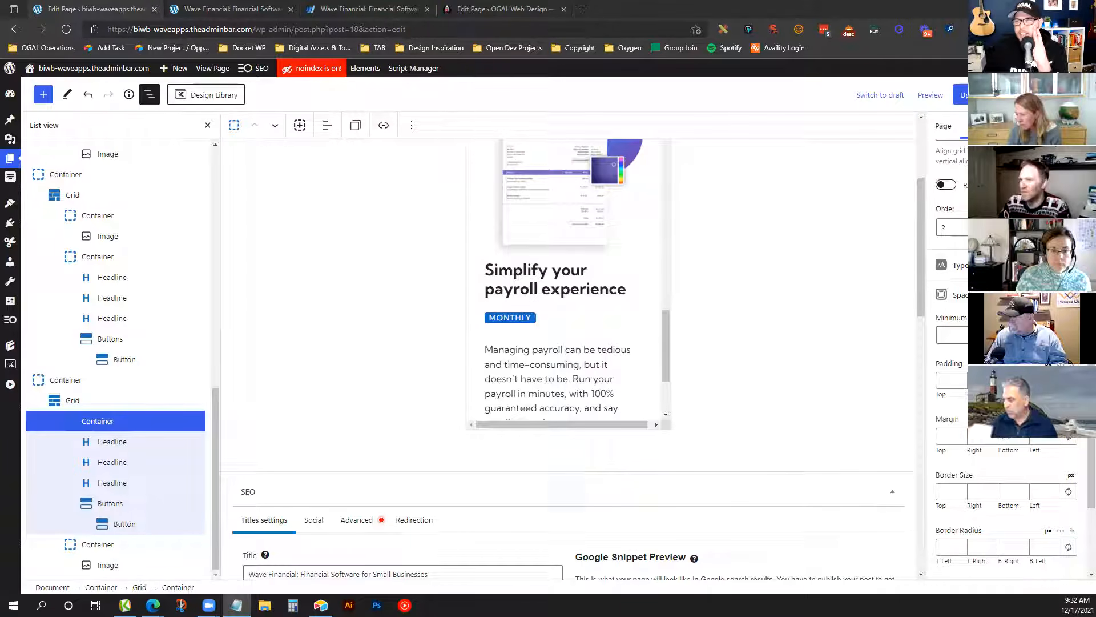
{"action": "left_click", "coordinate": [1010, 95]}
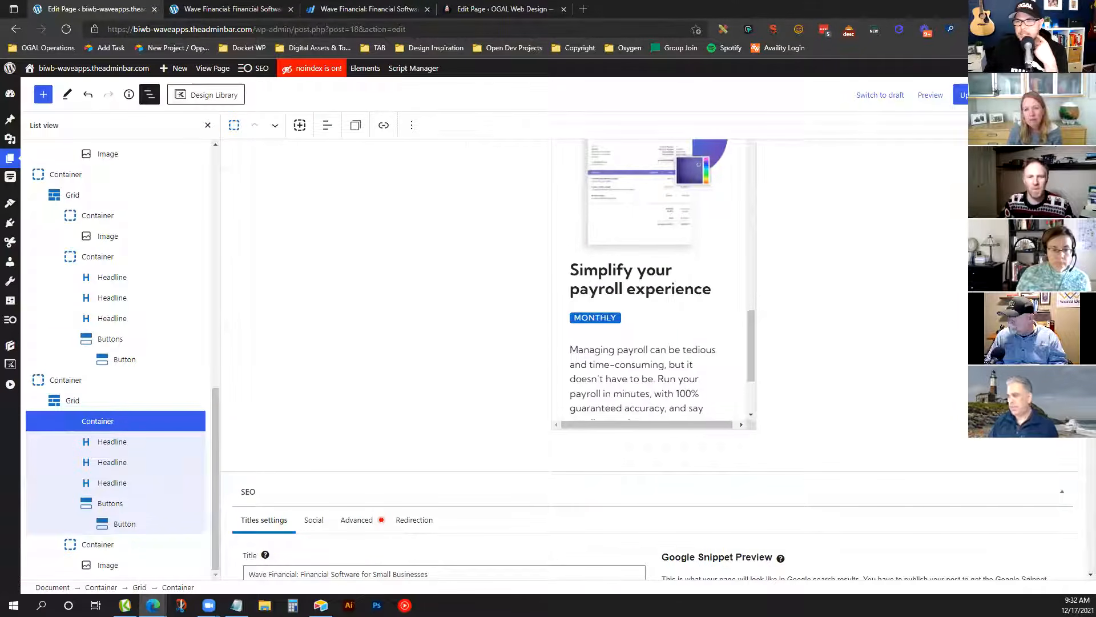
{"action": "left_click", "coordinate": [1010, 95]}
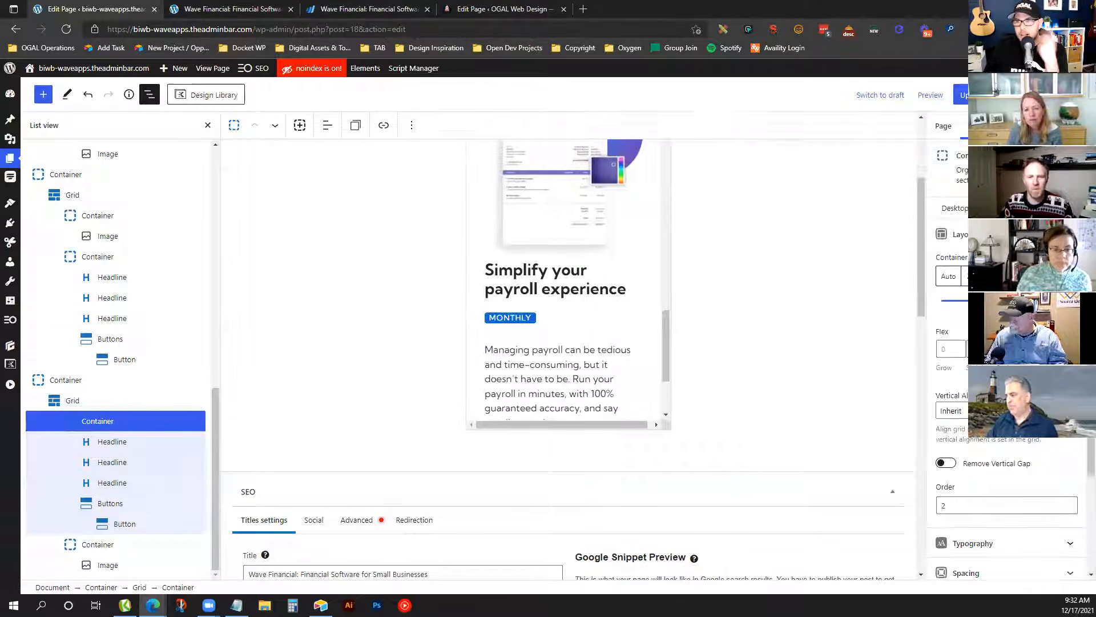
{"action": "left_click", "coordinate": [953, 210]}
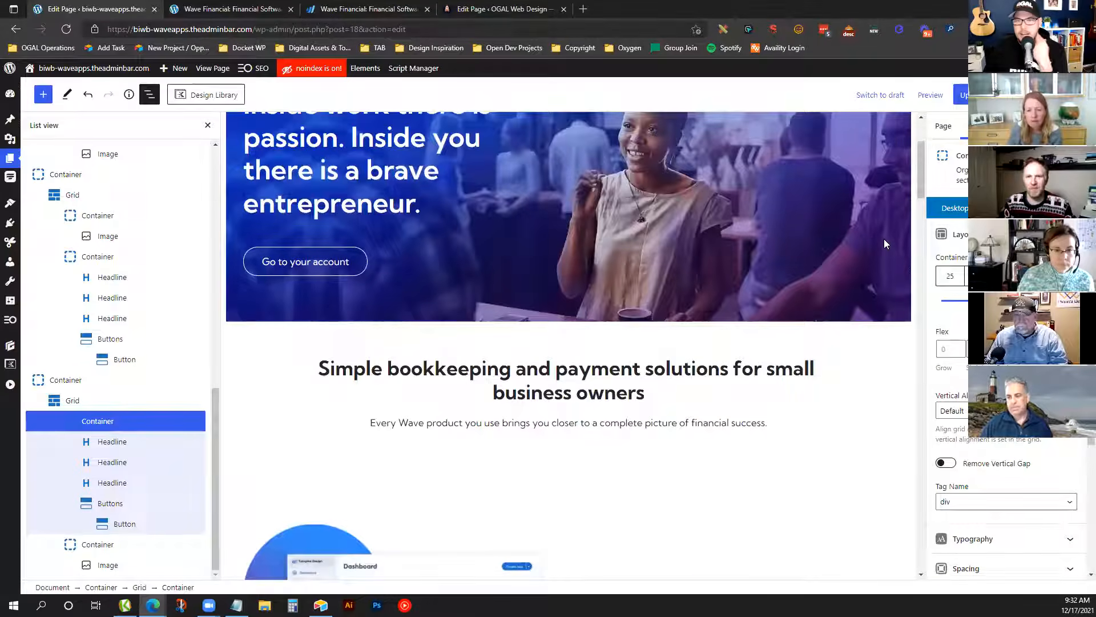
{"action": "scroll", "coordinate": [837, 401], "scroll_direction": "down", "scroll_amount": 7}
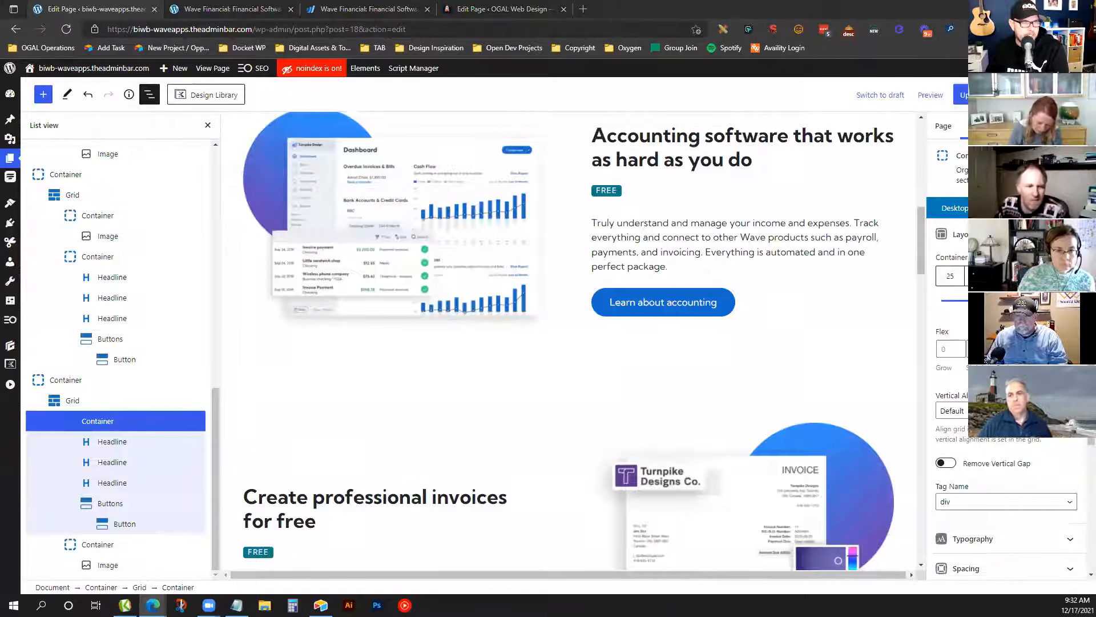
{"action": "scroll", "coordinate": [577, 274], "scroll_direction": "down", "scroll_amount": 2}
{"action": "scroll", "coordinate": [578, 274], "scroll_direction": "up", "scroll_amount": 2}
{"action": "left_click", "coordinate": [354, 9]}
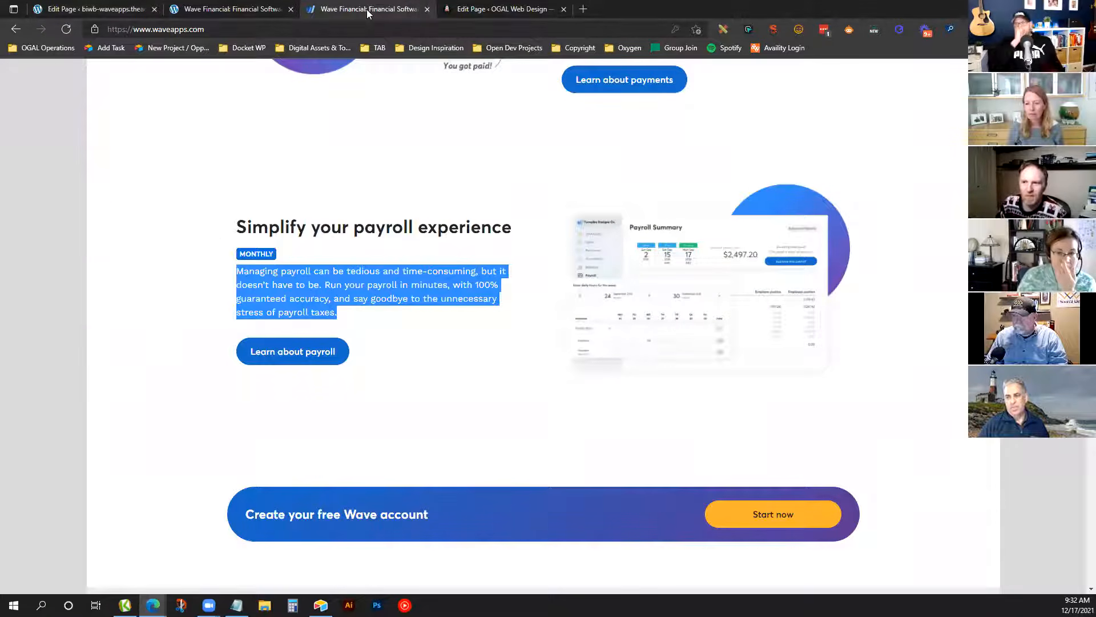
Close the extra OGAL Web Design editor tab and return to waveapps.com
{"action": "left_click", "coordinate": [68, 6]}
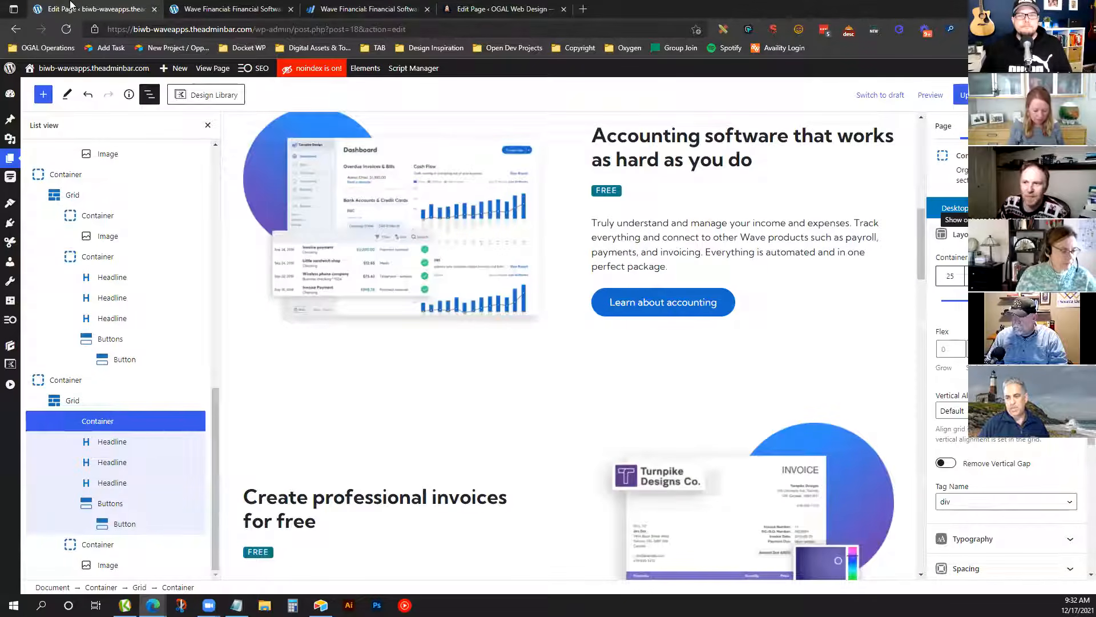
{"action": "left_click", "coordinate": [563, 9]}
{"action": "left_click", "coordinate": [366, 8]}
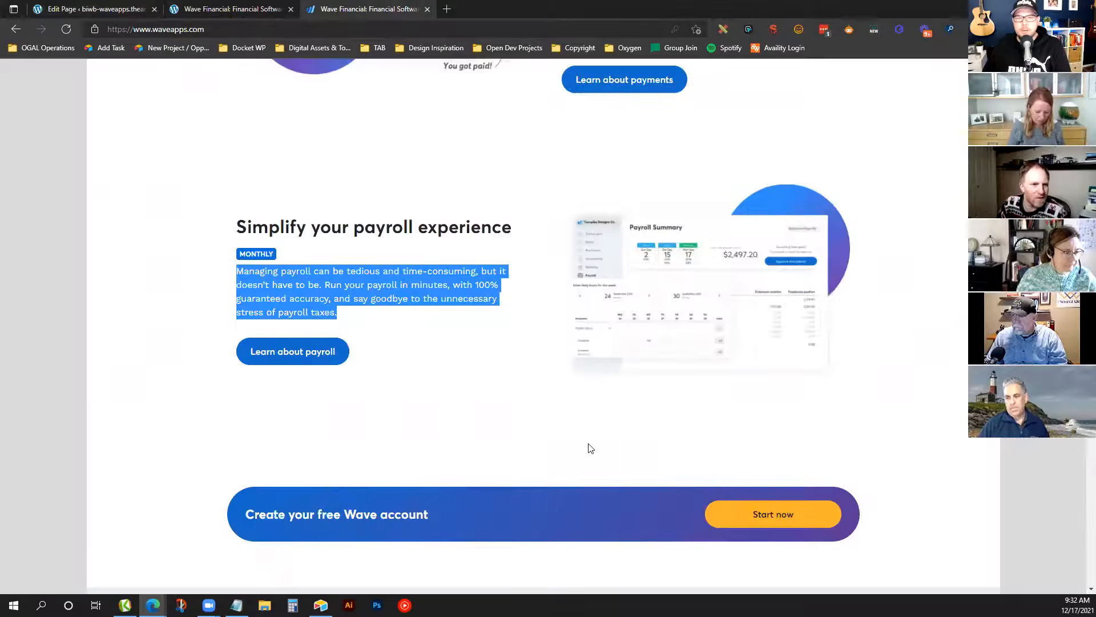
{"action": "scroll", "coordinate": [587, 448], "scroll_direction": "down", "scroll_amount": 3}
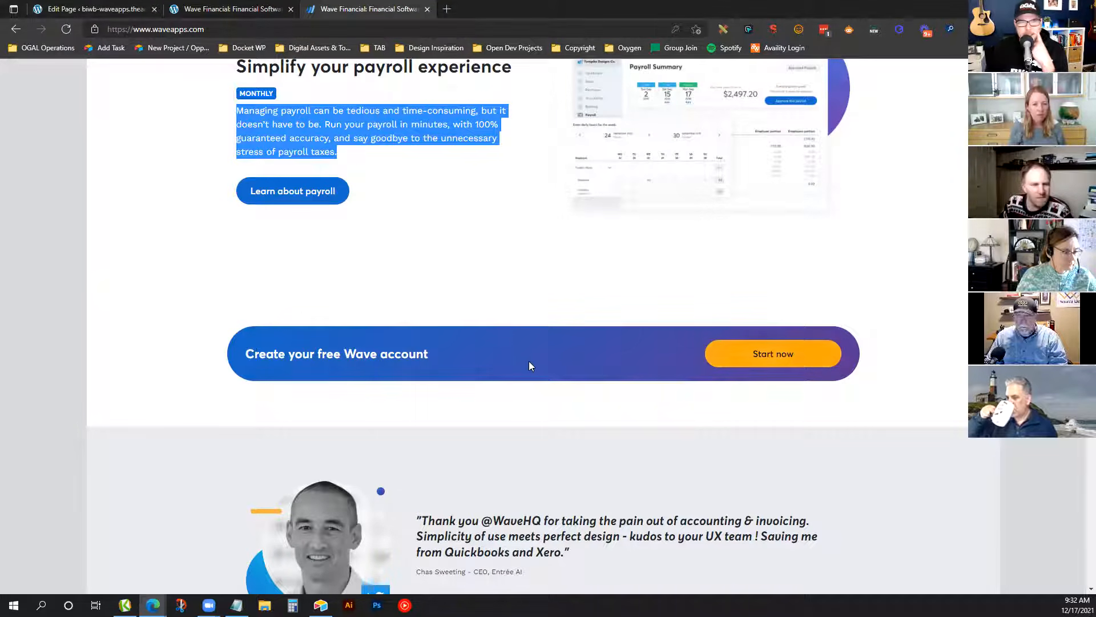
Inspect the free-account banner in DevTools' responsive view narrowed to about 996 px
{"action": "right_click", "coordinate": [463, 307]}
{"action": "left_click", "coordinate": [538, 580]}
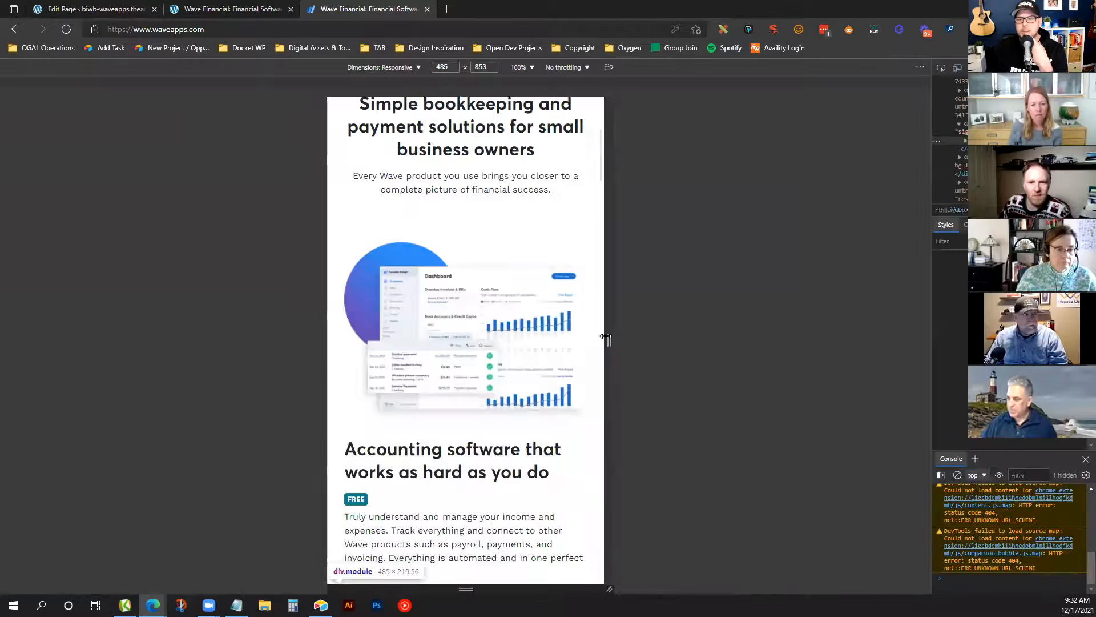
{"action": "left_click_drag", "start_coordinate": [606, 339], "coordinate": [832, 338]}
{"action": "scroll", "coordinate": [633, 328], "scroll_direction": "down", "scroll_amount": 15}
{"action": "scroll", "coordinate": [632, 332], "scroll_direction": "down", "scroll_amount": 4}
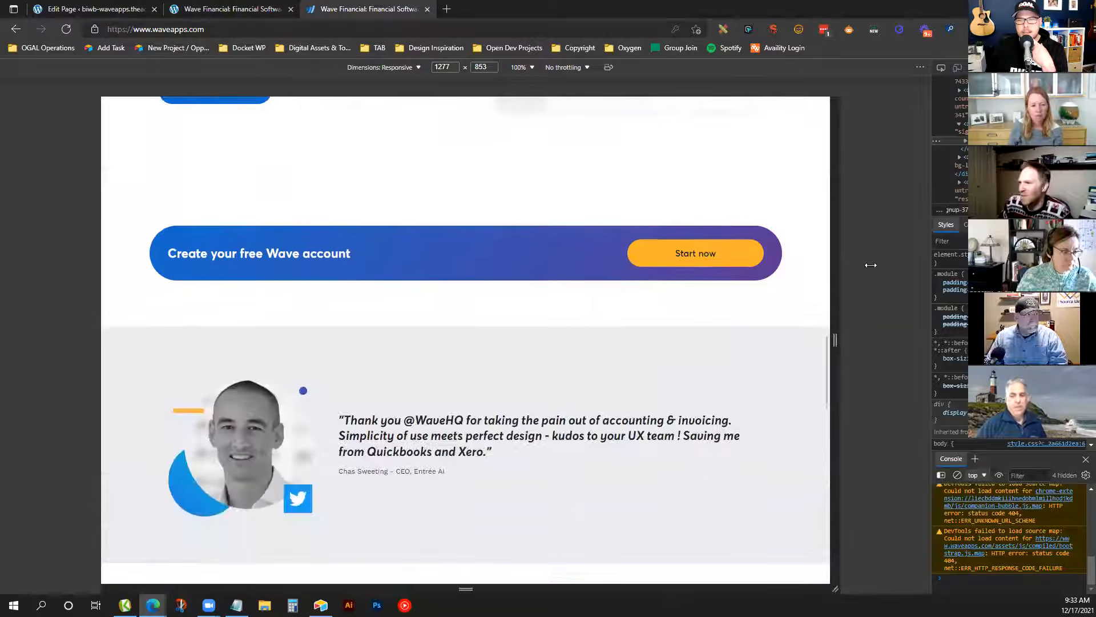
{"action": "left_click_drag", "start_coordinate": [835, 340], "coordinate": [650, 339]}
{"action": "scroll", "coordinate": [585, 335], "scroll_direction": "down", "scroll_amount": 12}
{"action": "scroll", "coordinate": [585, 335], "scroll_direction": "down", "scroll_amount": 20}
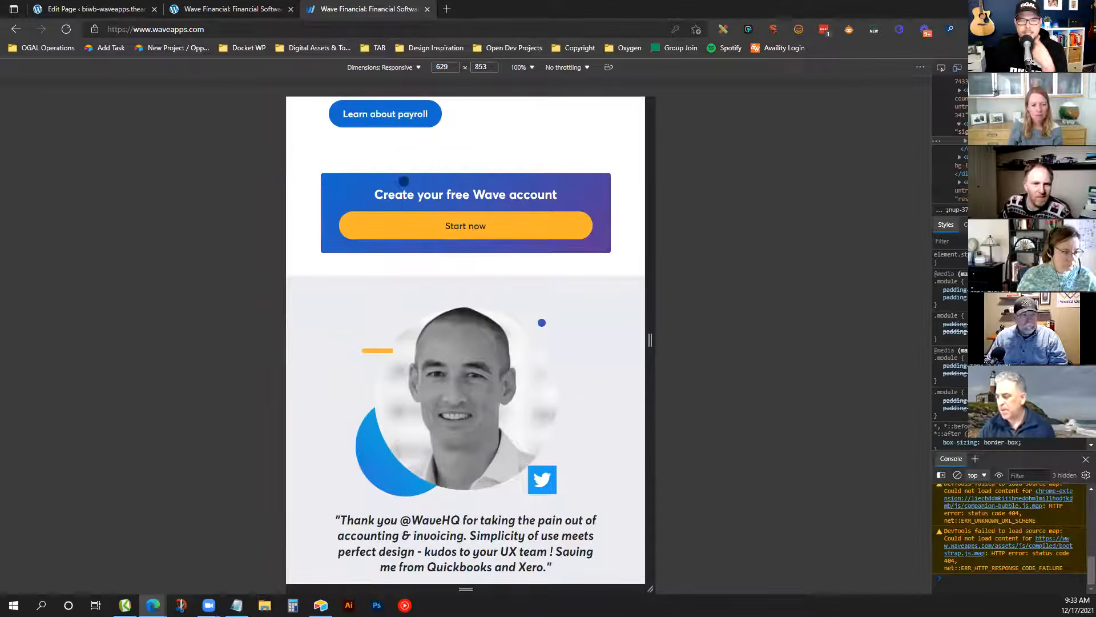
{"action": "scroll", "coordinate": [480, 231], "scroll_direction": "up", "scroll_amount": 3}
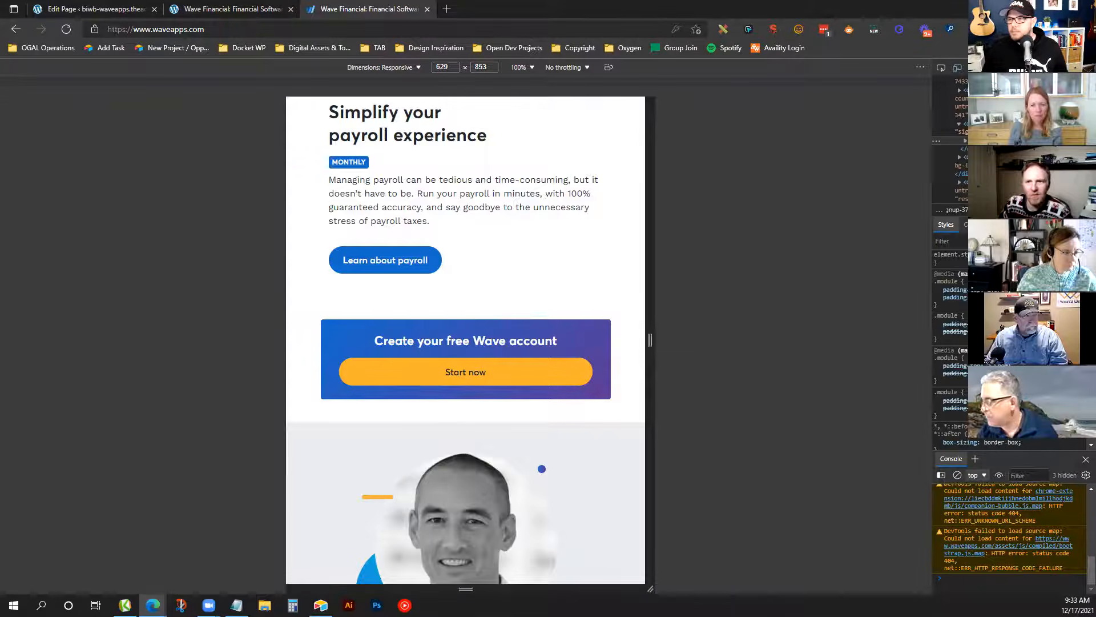
Close the responsive preview and scroll the WordPress editor to the payroll section
{"action": "left_click", "coordinate": [1086, 67]}
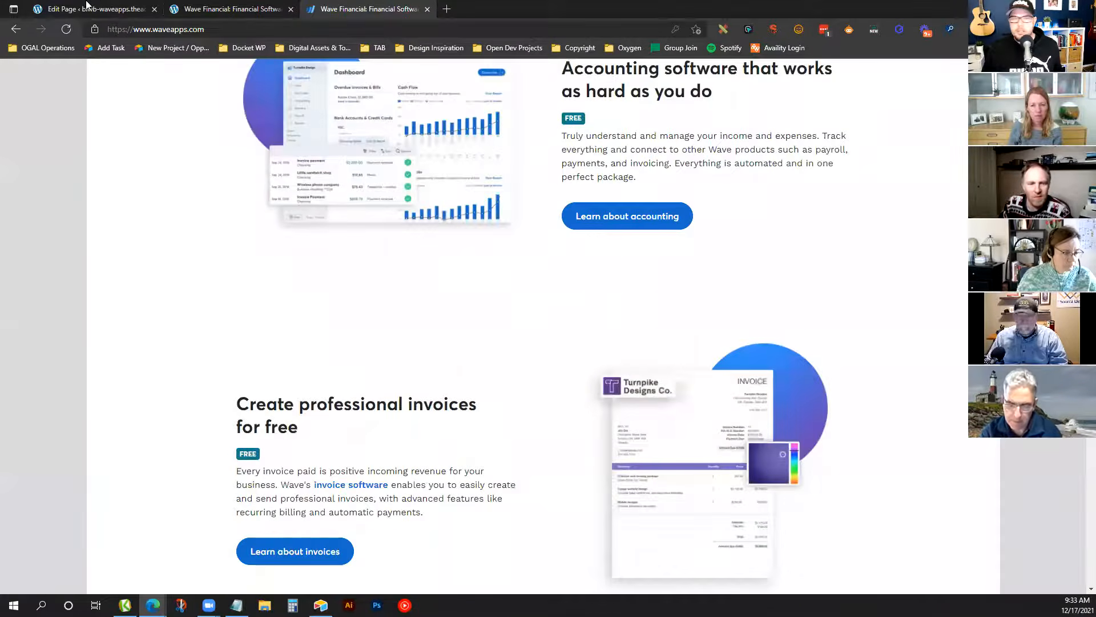
{"action": "left_click", "coordinate": [88, 7]}
{"action": "scroll", "coordinate": [398, 416], "scroll_direction": "down", "scroll_amount": 5}
{"action": "scroll", "coordinate": [397, 414], "scroll_direction": "down", "scroll_amount": 10}
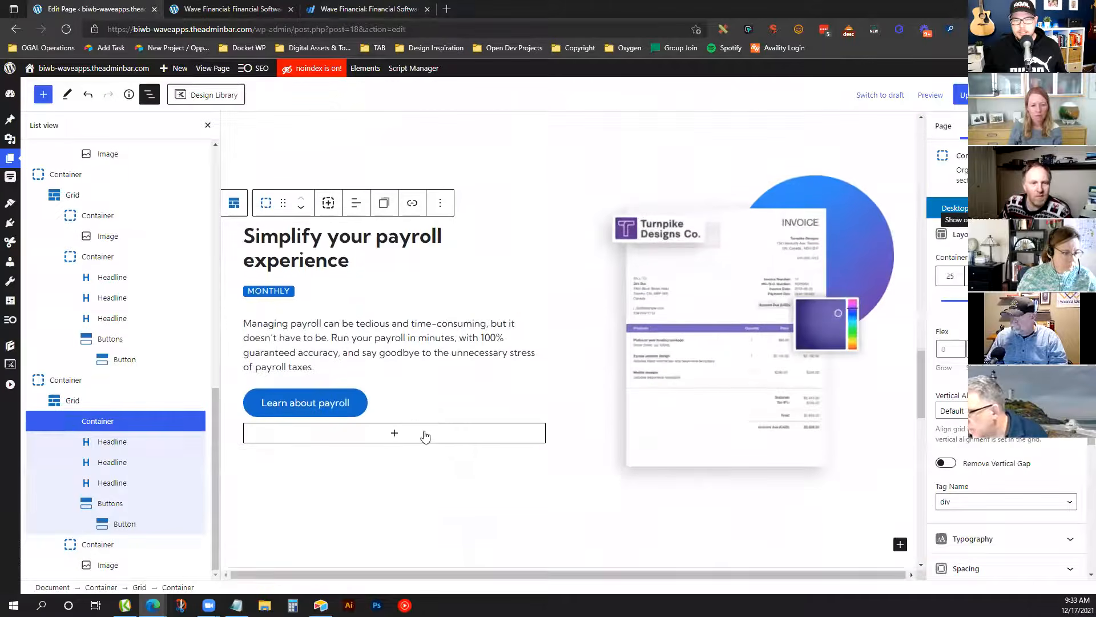
Insert a Container as a section element with 60 px top padding
{"action": "left_click", "coordinate": [576, 325]}
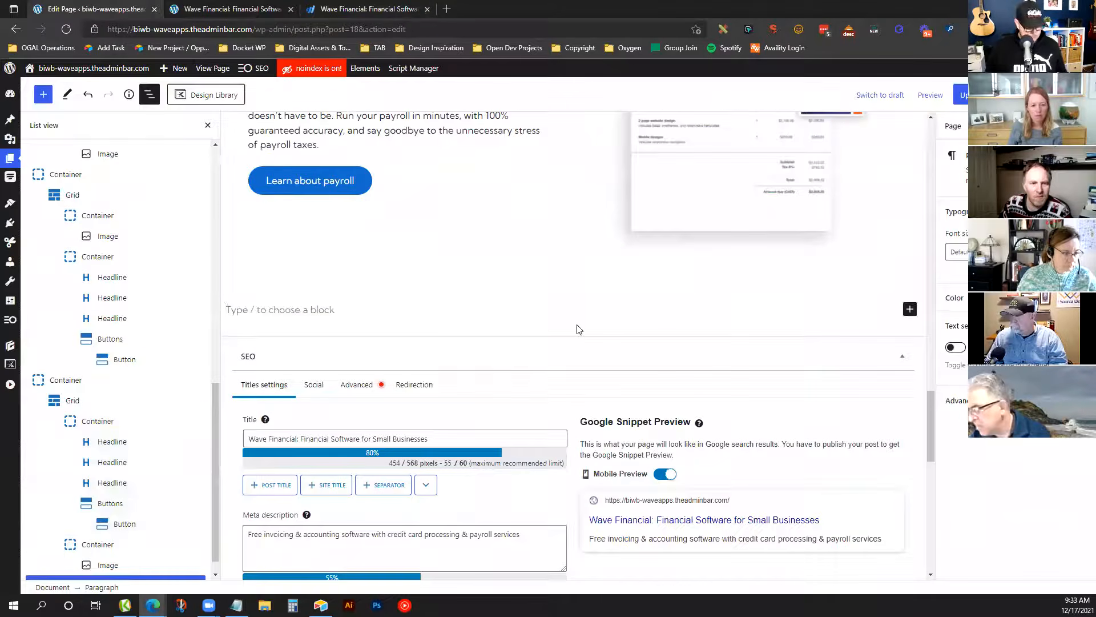
{"action": "type", "text": "/cont"}
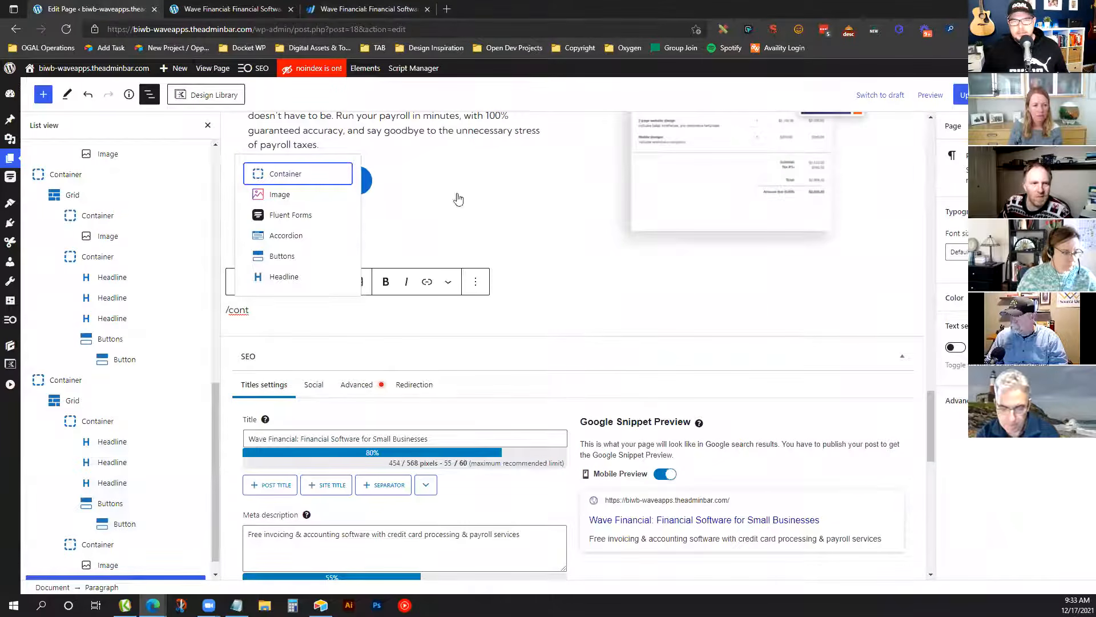
{"action": "key", "text": "Return"}
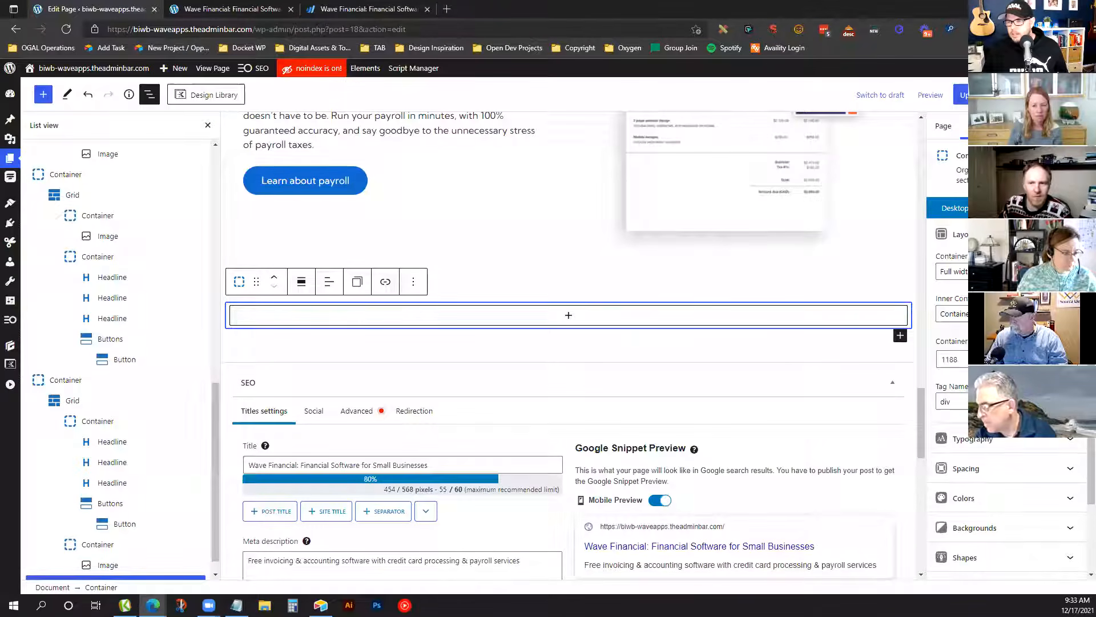
{"action": "left_click", "coordinate": [971, 402]}
{"action": "left_click", "coordinate": [990, 439]}
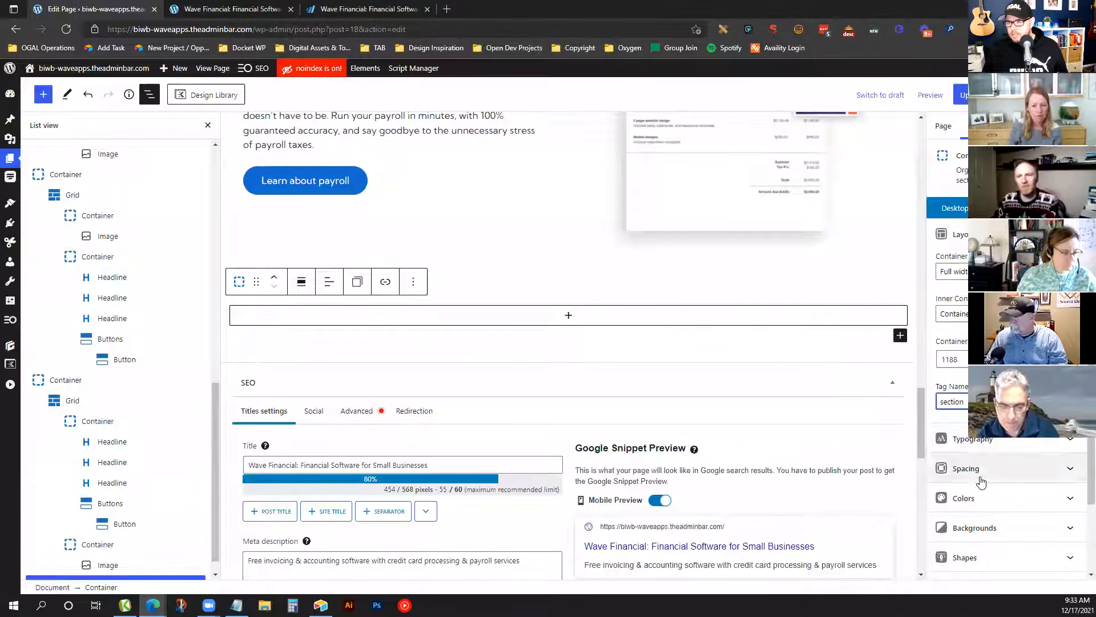
{"action": "left_click", "coordinate": [981, 469]}
{"action": "left_click", "coordinate": [951, 289]}
{"action": "type", "text": "60"}
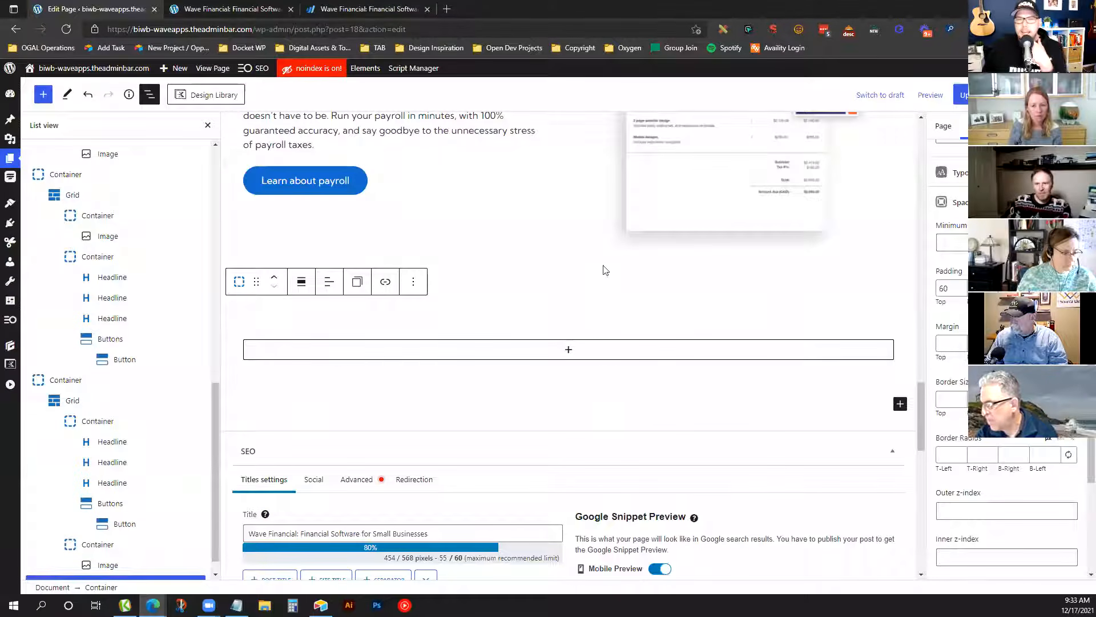
Add an empty inner Container inside the new section container
{"action": "left_click", "coordinate": [399, 9]}
{"action": "scroll", "coordinate": [472, 330], "scroll_direction": "down", "scroll_amount": 15}
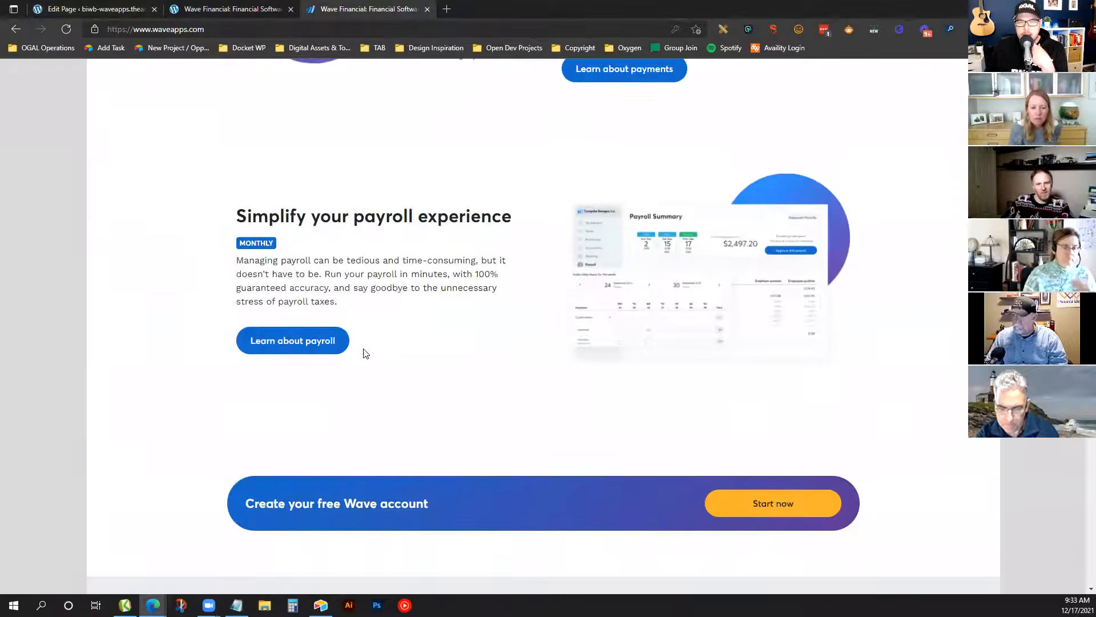
{"action": "left_click", "coordinate": [98, 6]}
{"action": "left_click", "coordinate": [577, 356]}
{"action": "type", "text": "con"}
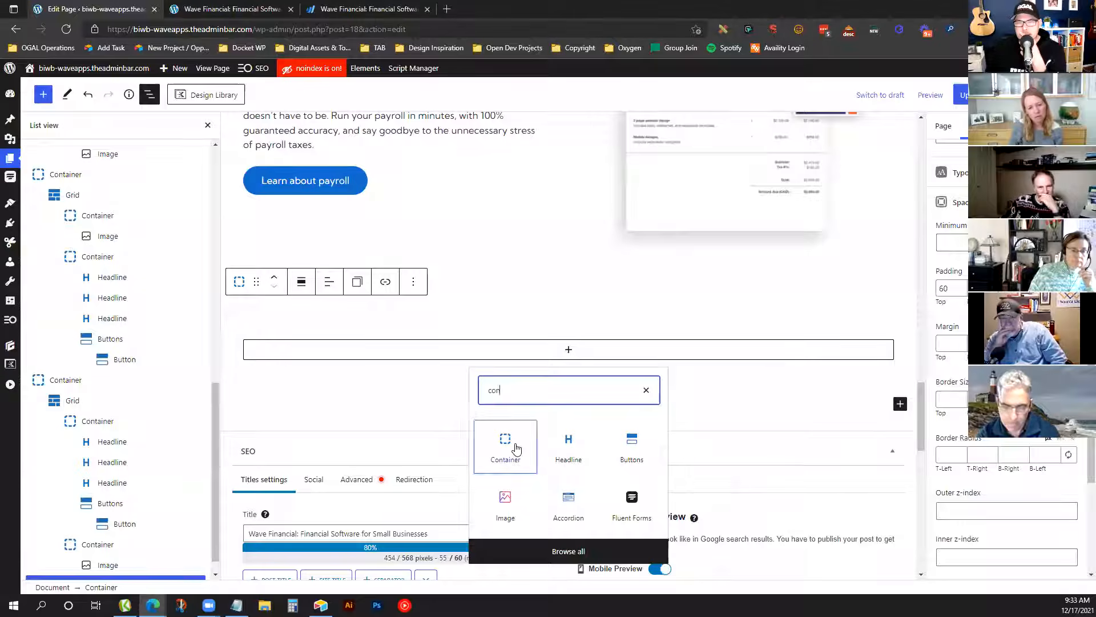
{"action": "left_click", "coordinate": [506, 443]}
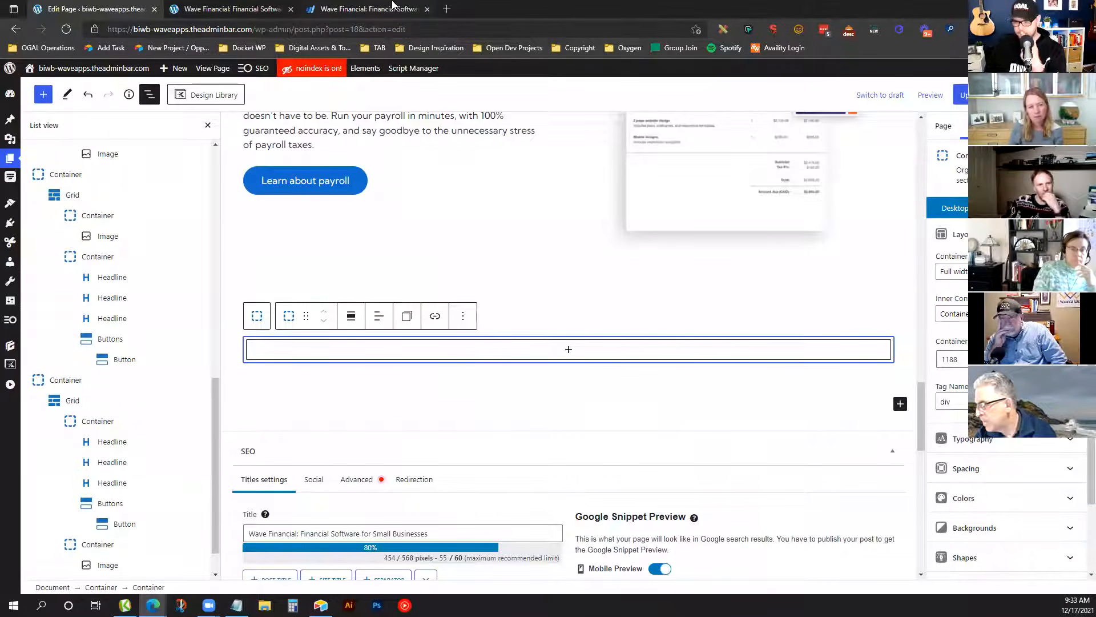
{"action": "scroll", "coordinate": [1044, 507], "scroll_direction": "down", "scroll_amount": 2}
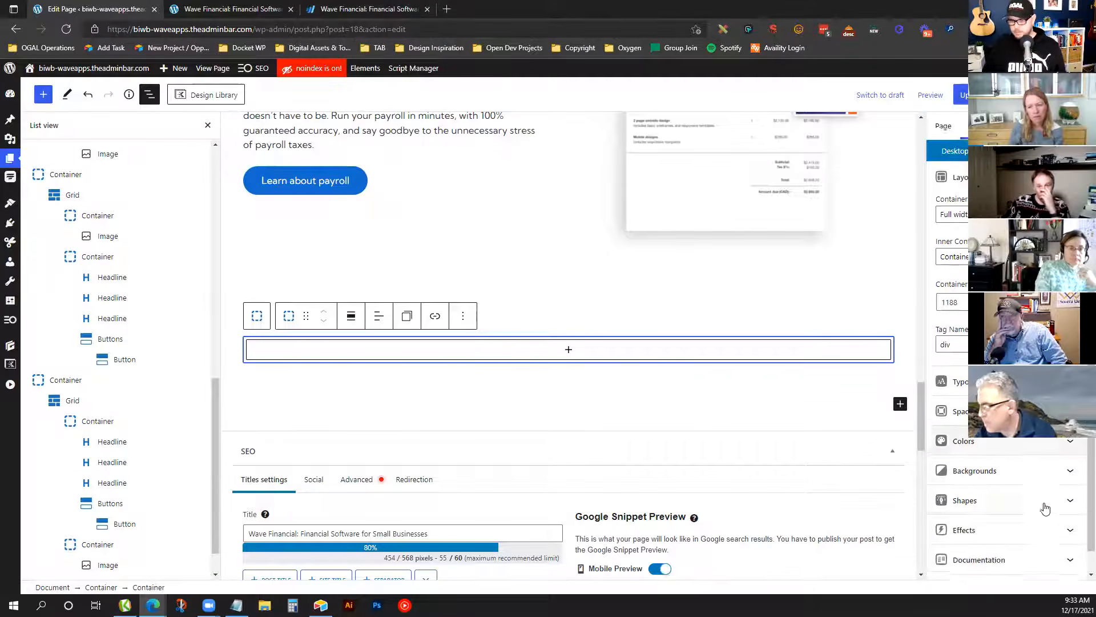
{"action": "left_click", "coordinate": [1011, 455]}
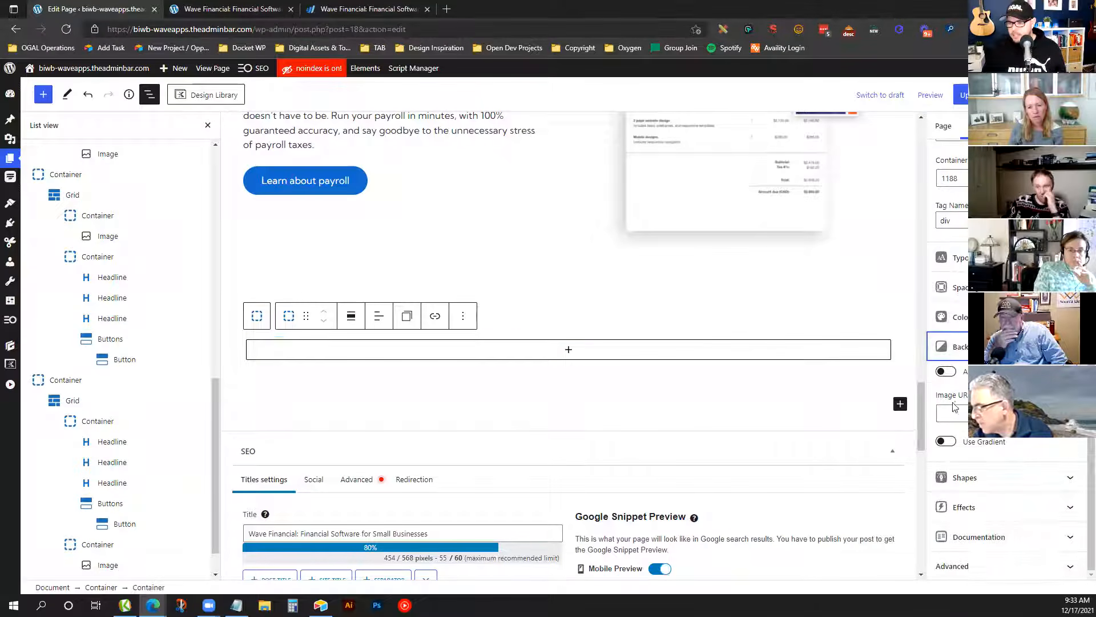
Enable a gradient background and set its first colour to blue
{"action": "left_click", "coordinate": [946, 441]}
{"action": "scroll", "coordinate": [947, 445], "scroll_direction": "down", "scroll_amount": 3}
{"action": "left_click", "coordinate": [944, 445]}
{"action": "left_click", "coordinate": [830, 407]}
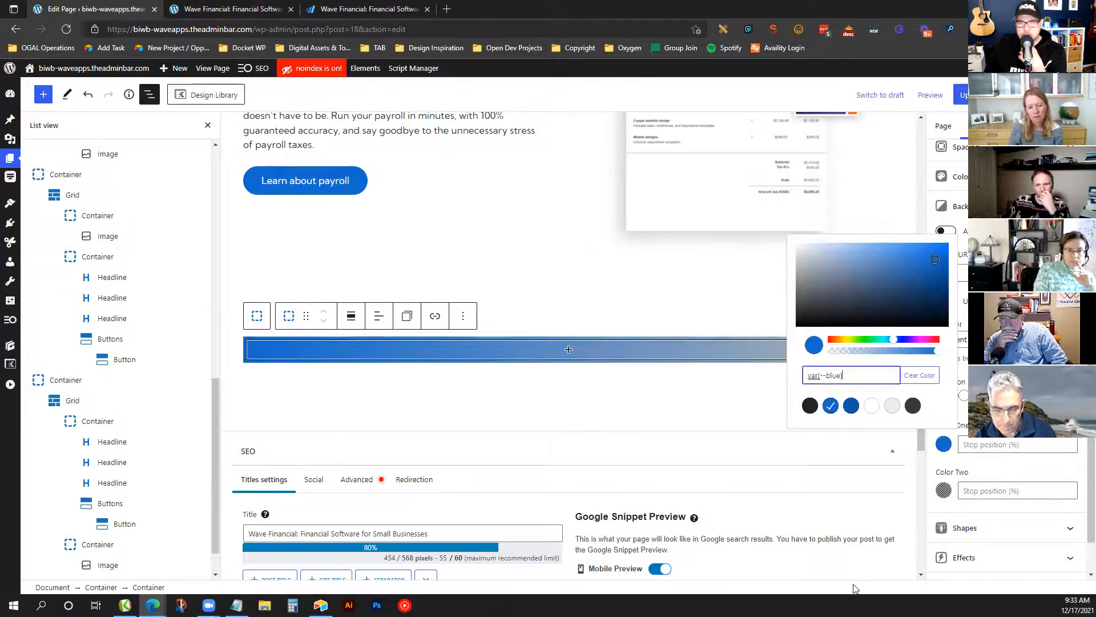
Sample the Wave banner's purple and set gradient Color Two to #5b3893
{"action": "left_click", "coordinate": [423, 5]}
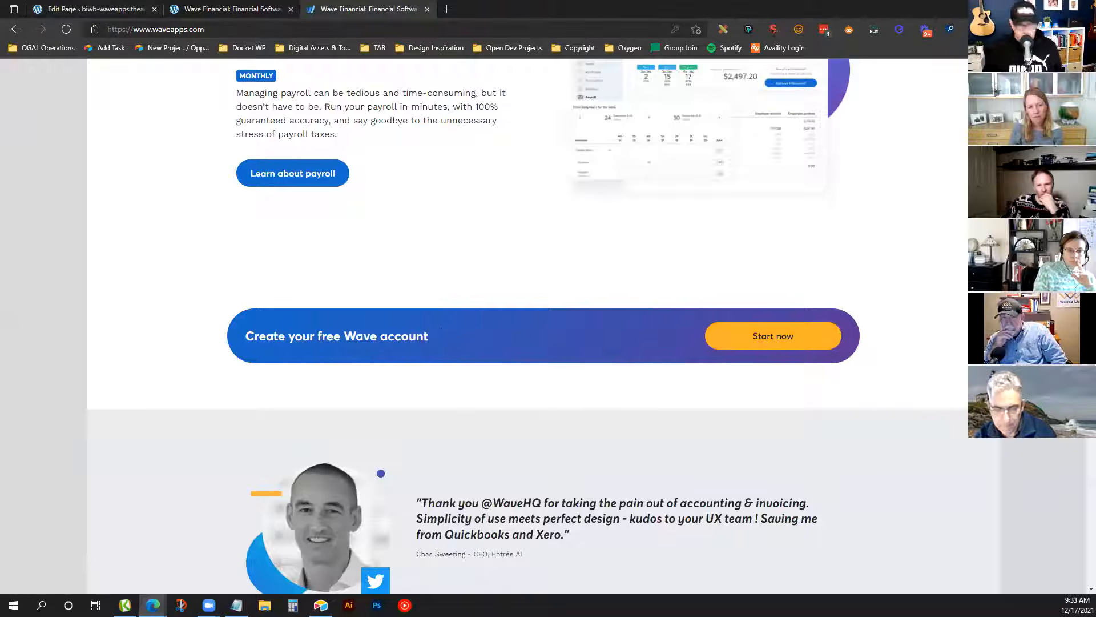
{"action": "key", "text": "super+shift+c"}
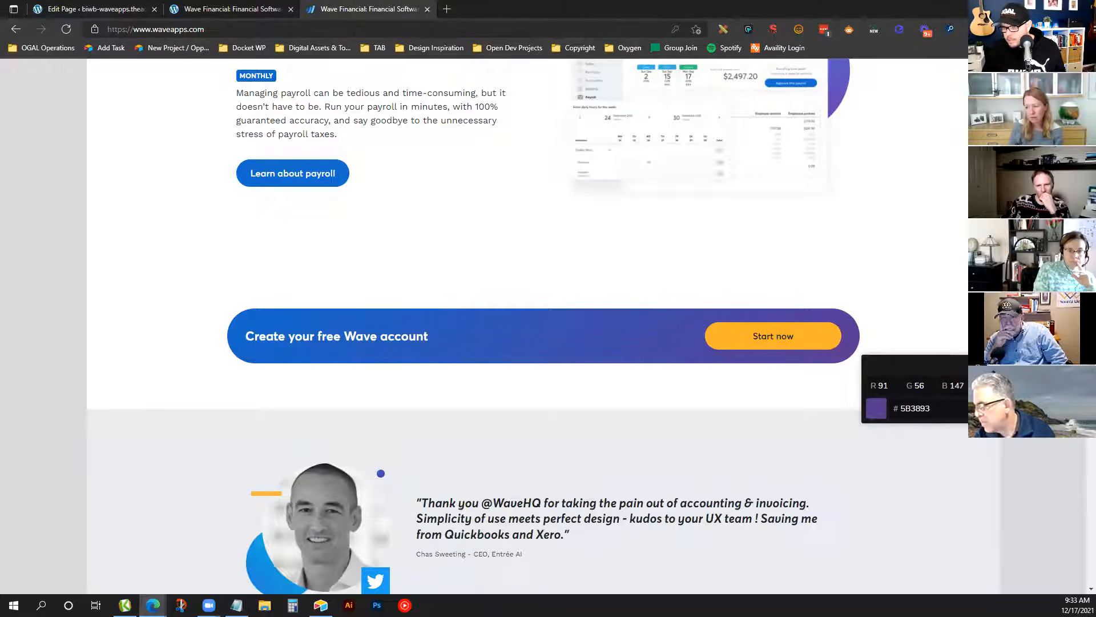
{"action": "left_click", "coordinate": [983, 408]}
{"action": "left_click", "coordinate": [144, 5]}
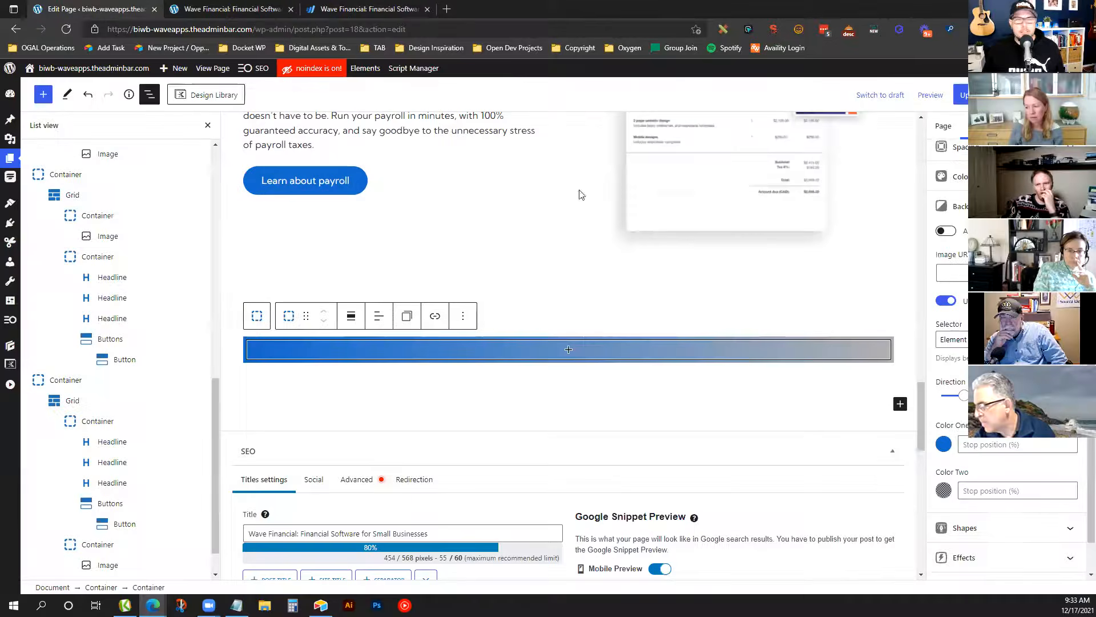
{"action": "left_click", "coordinate": [942, 491]}
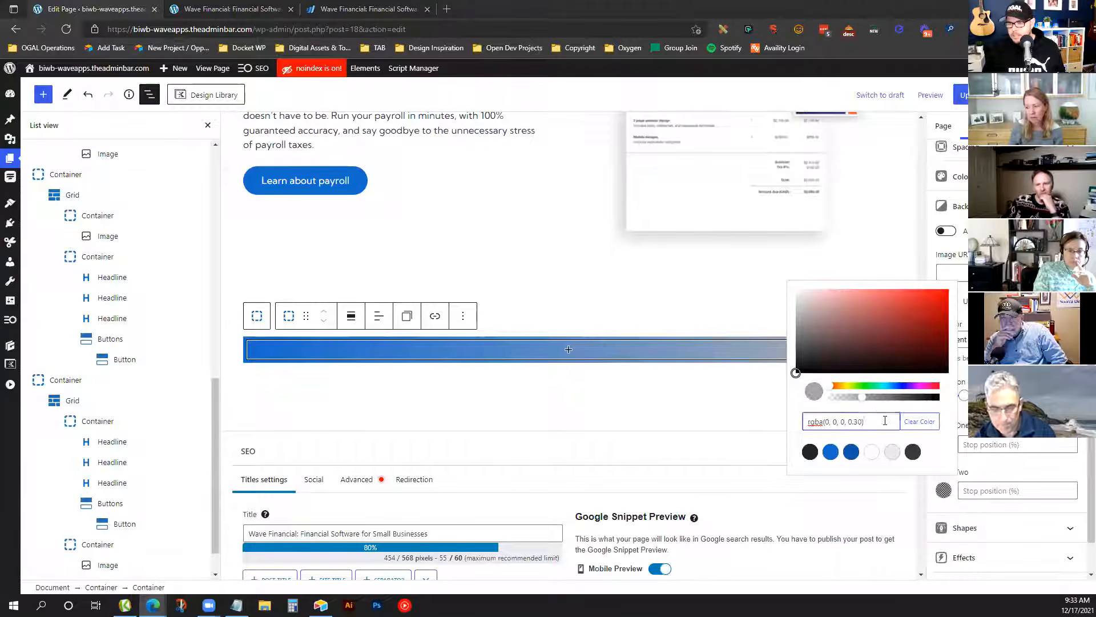
{"action": "triple_click", "coordinate": [888, 422]}
{"action": "key", "text": "ctrl+v"}
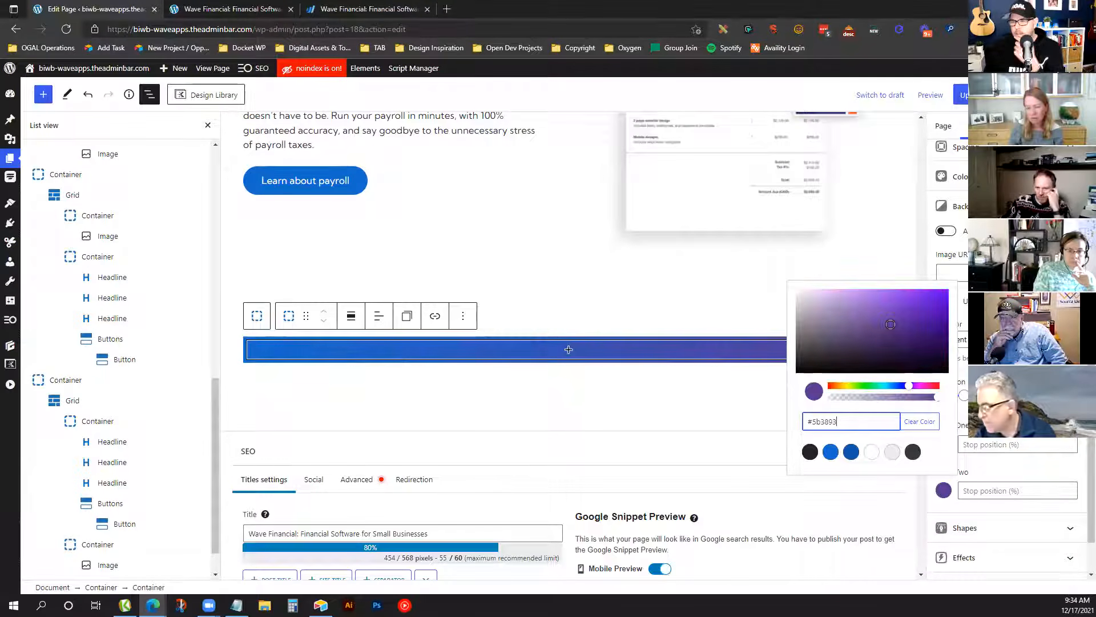
{"action": "key", "text": "Escape"}
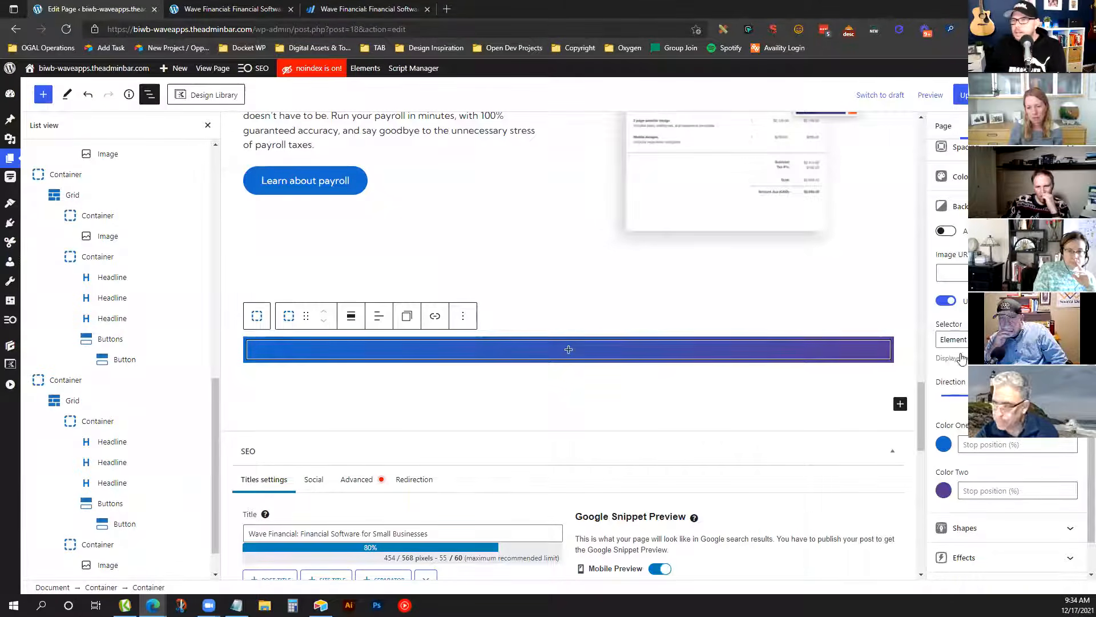
Open the inner container's Spacing settings and compare it with Wave's banner
{"action": "scroll", "coordinate": [962, 358], "scroll_direction": "up", "scroll_amount": 4}
{"action": "left_click", "coordinate": [962, 358]}
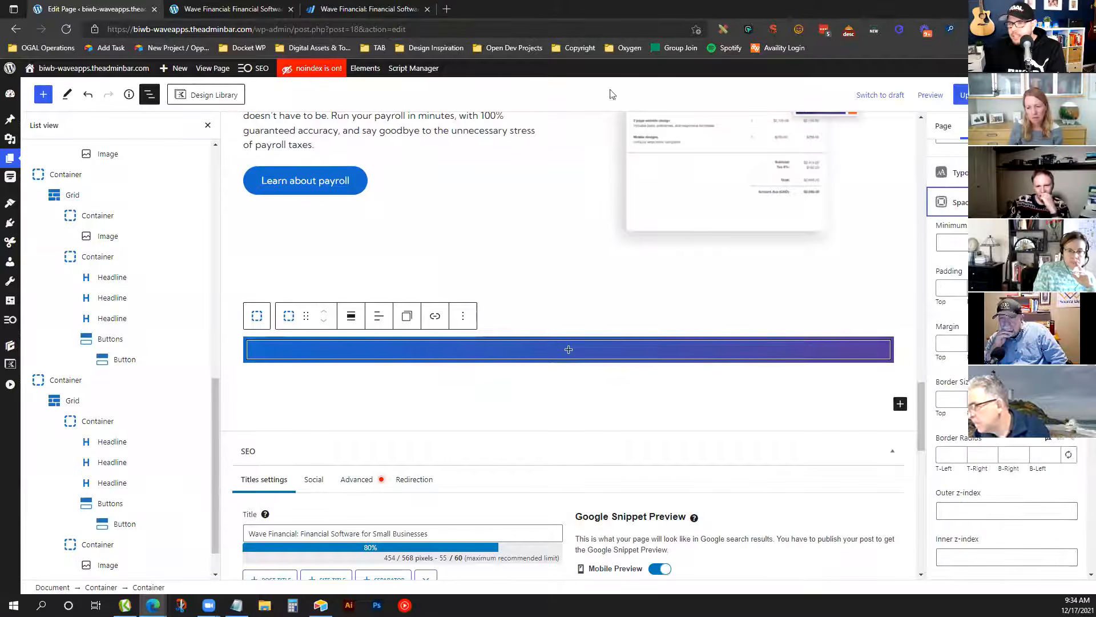
{"action": "left_click", "coordinate": [404, 5]}
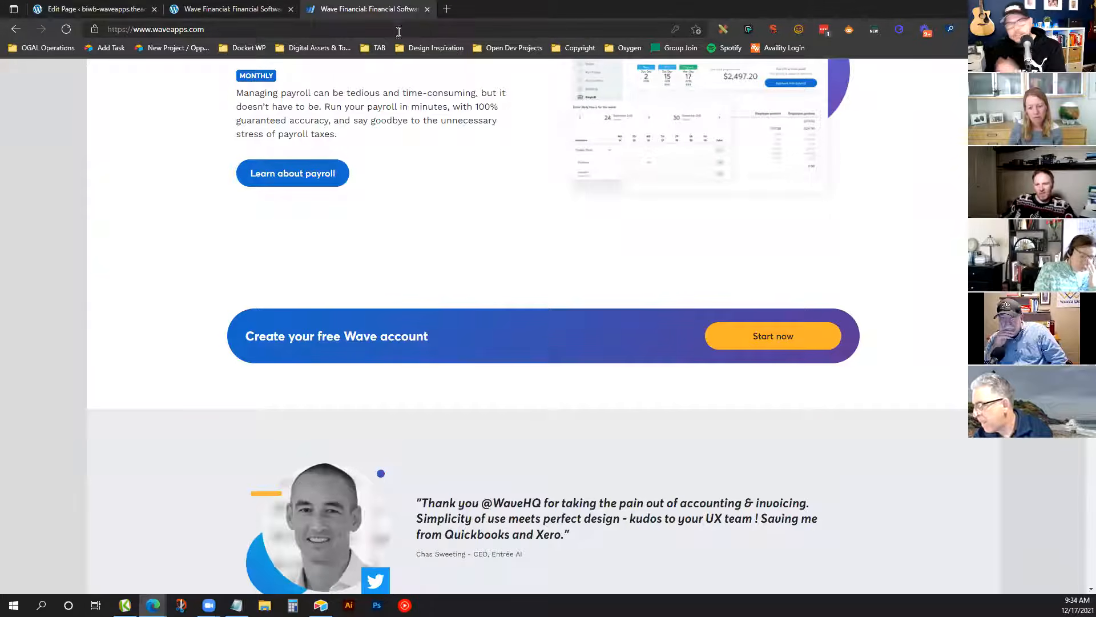
{"action": "left_click", "coordinate": [136, 6]}
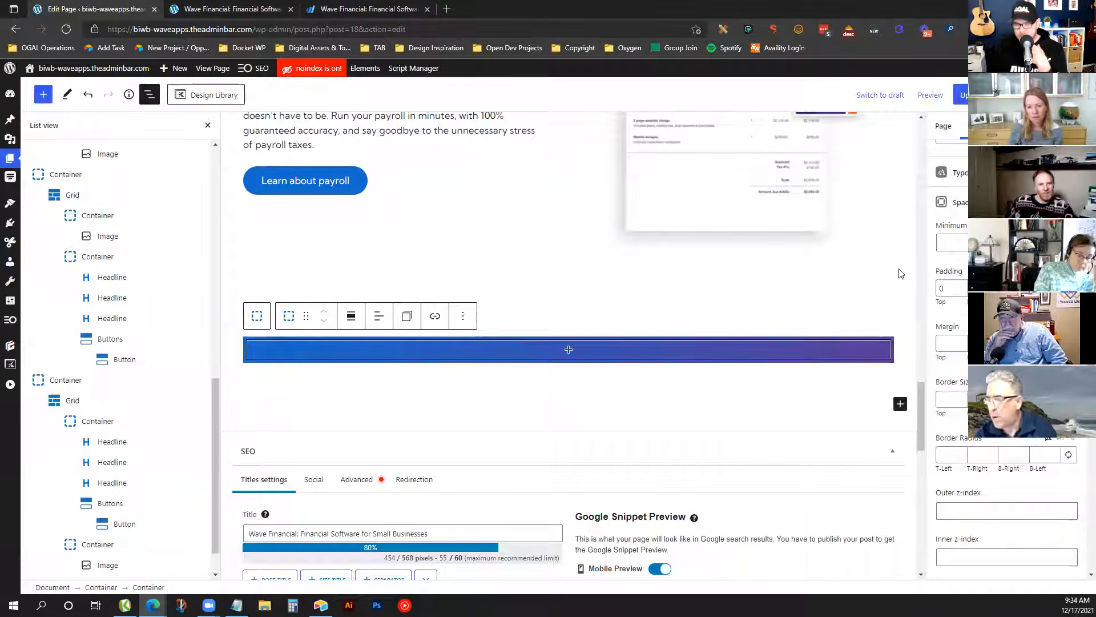
Give the banner 24 padding and a linked 100 border radius on all corners
{"action": "type", "text": "24"}
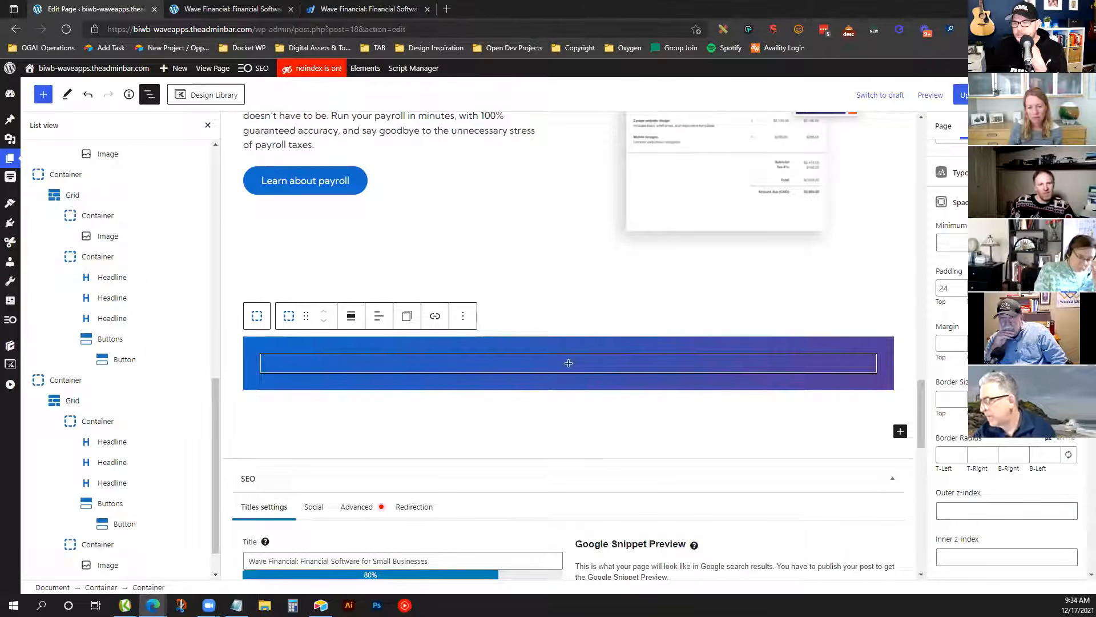
{"action": "left_click", "coordinate": [1046, 457]}
{"action": "type", "text": "100"}
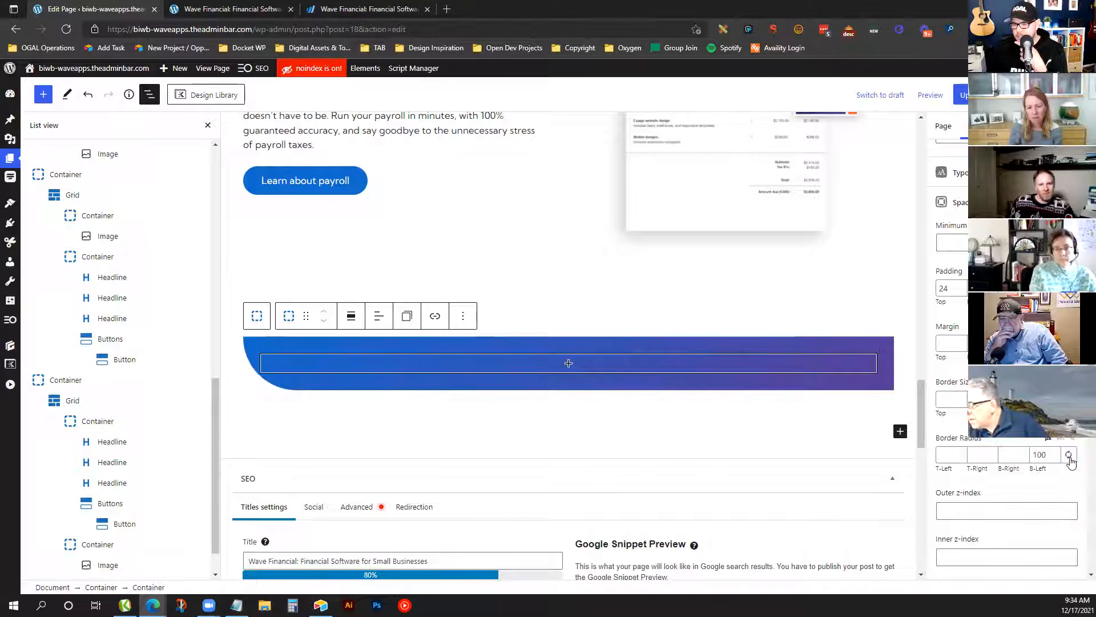
{"action": "left_click", "coordinate": [1069, 455]}
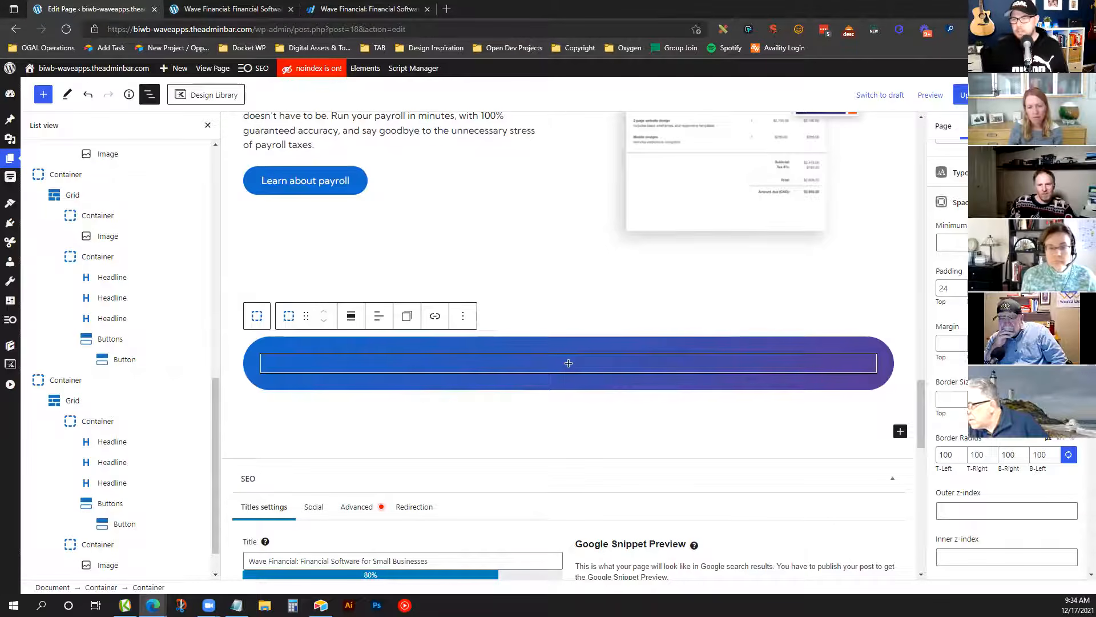
{"action": "left_click", "coordinate": [568, 363]}
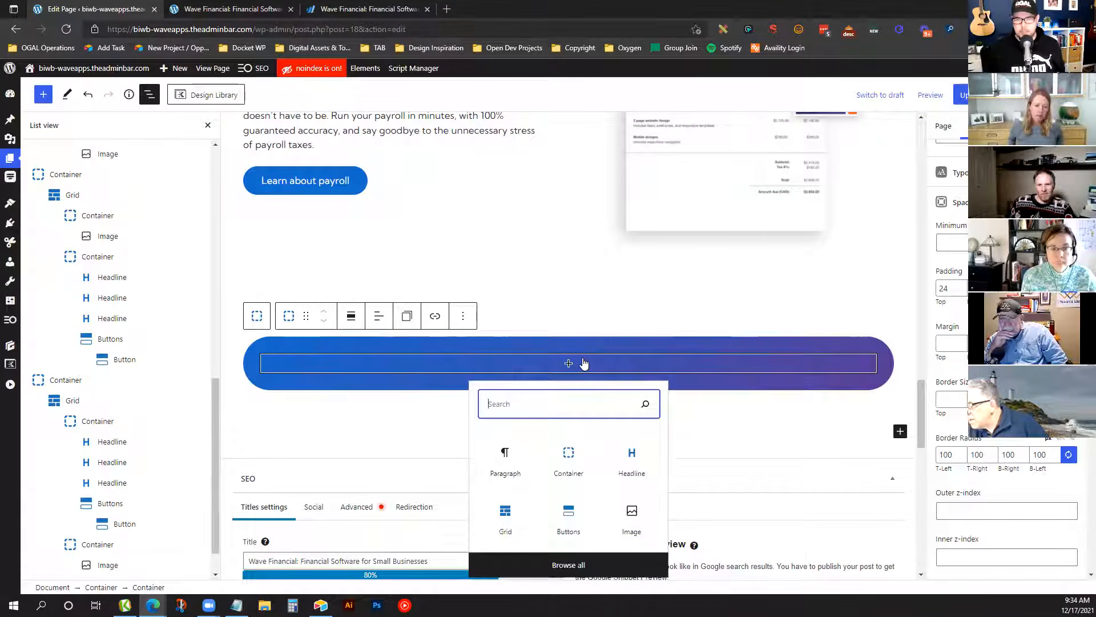
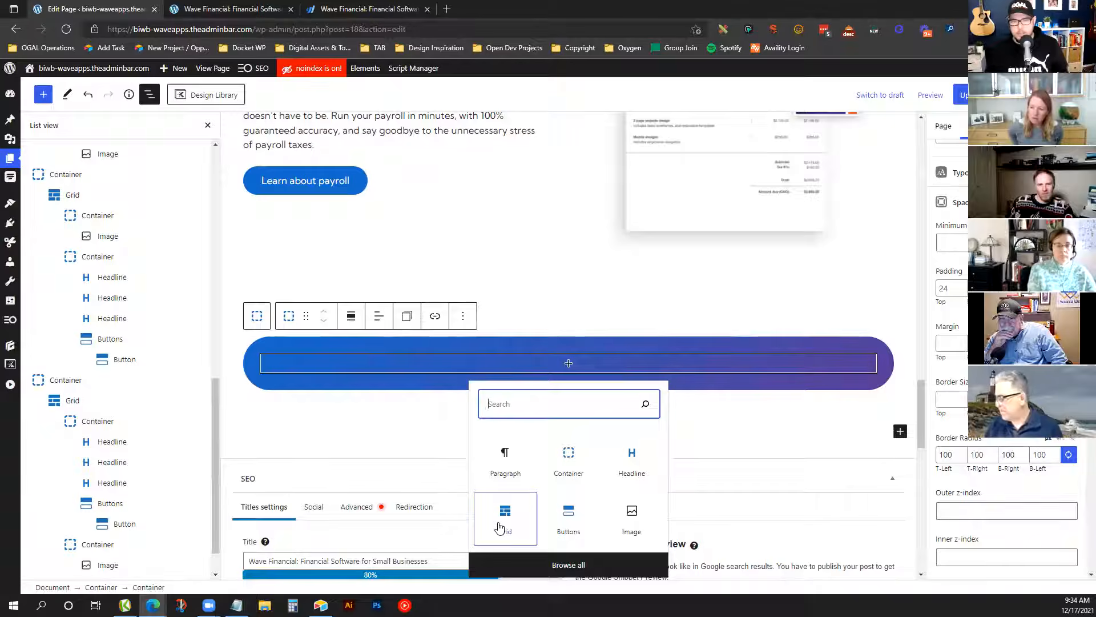
Insert a two-column grid into the banner and compare it with the Wave reference
{"action": "left_click", "coordinate": [500, 526]}
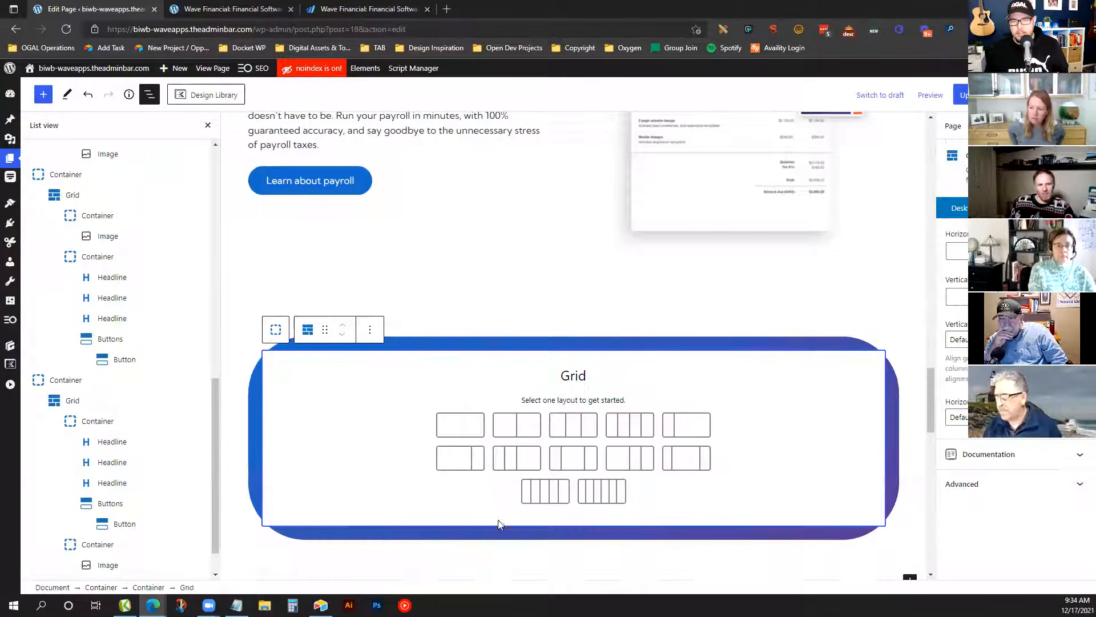
{"action": "left_click", "coordinate": [500, 454]}
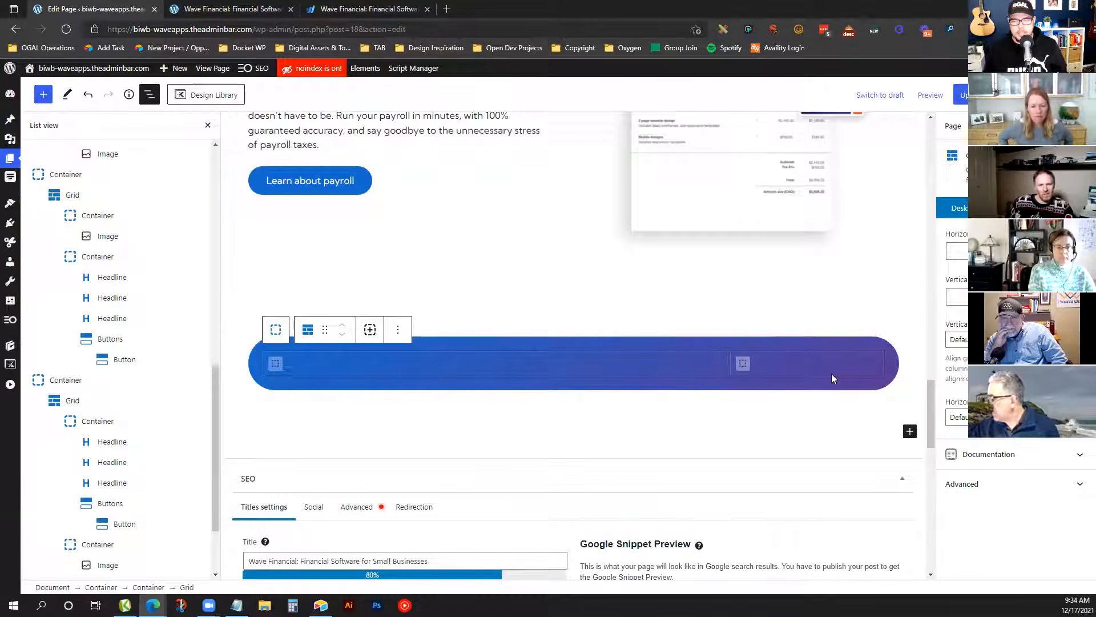
{"action": "left_click", "coordinate": [365, 9]}
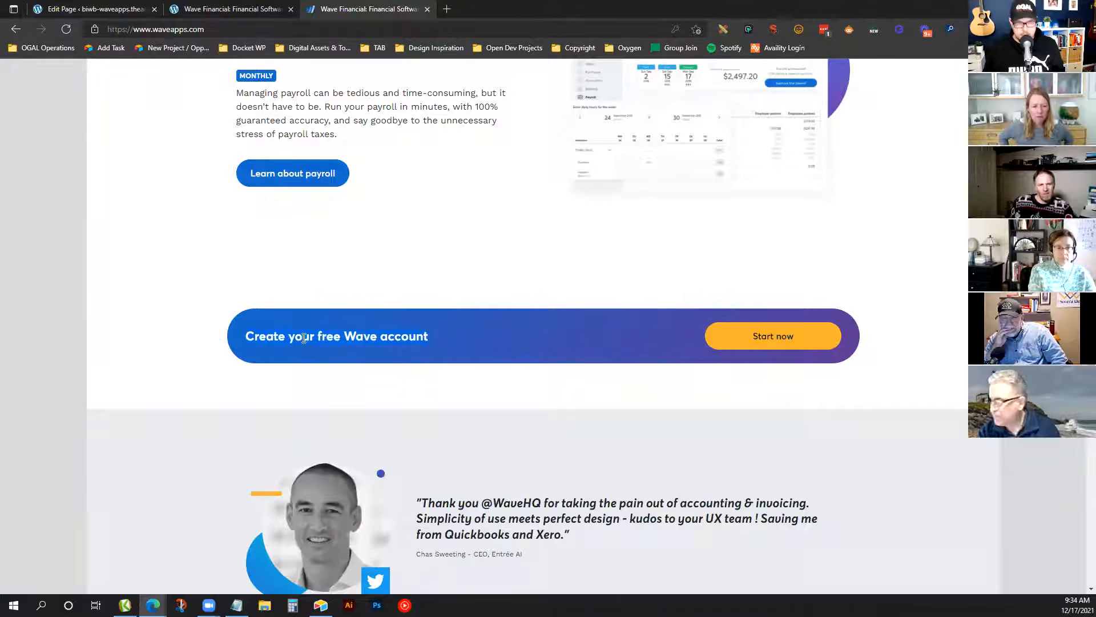
{"action": "key", "text": "Escape"}
{"action": "left_click", "coordinate": [87, 6]}
Add an H3 headline 'Create your free Wave account' in the left column with 0 bottom margin
{"action": "left_click", "coordinate": [445, 367]}
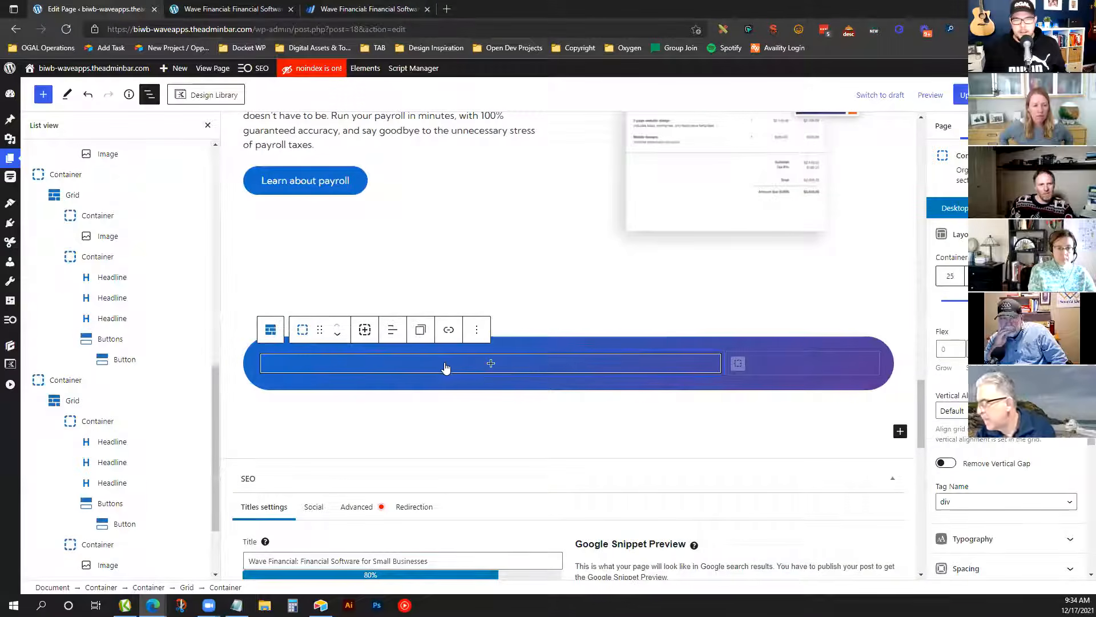
{"action": "left_click", "coordinate": [491, 363]}
{"action": "left_click", "coordinate": [549, 464]}
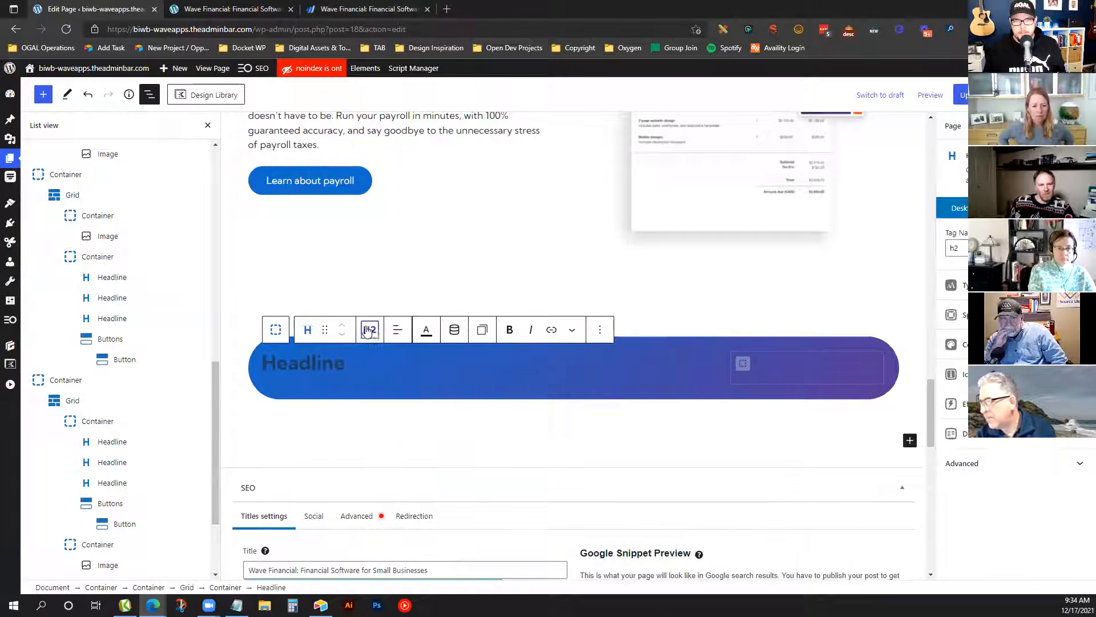
{"action": "left_click", "coordinate": [368, 331]}
{"action": "left_click", "coordinate": [409, 411]}
{"action": "left_click", "coordinate": [310, 365]}
{"action": "type", "text": "Create your free Wave account"}
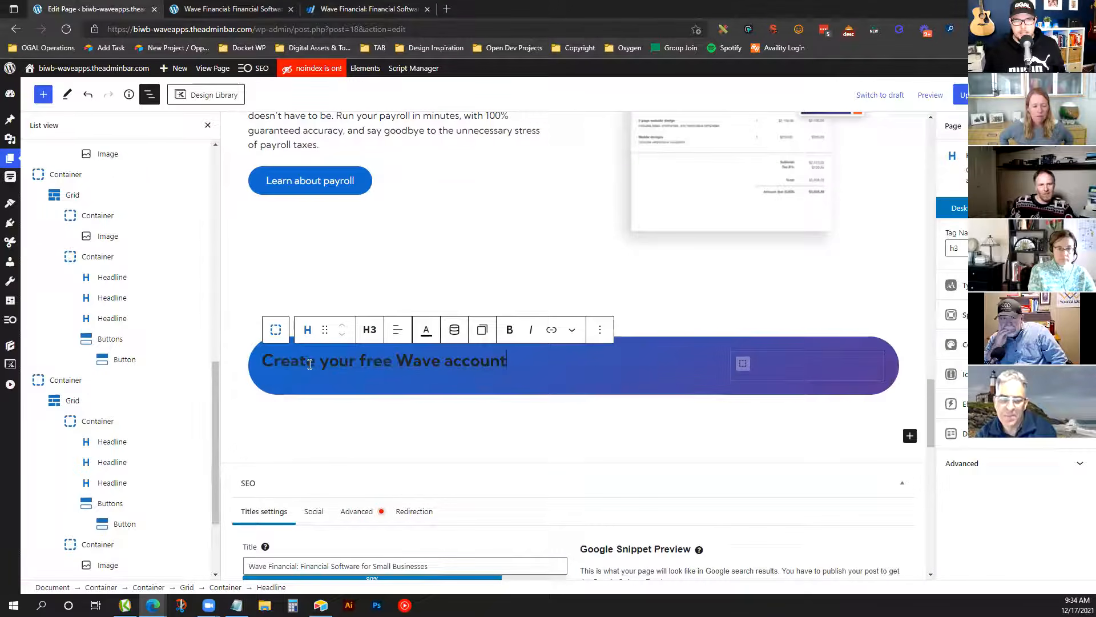
{"action": "left_click", "coordinate": [953, 314]}
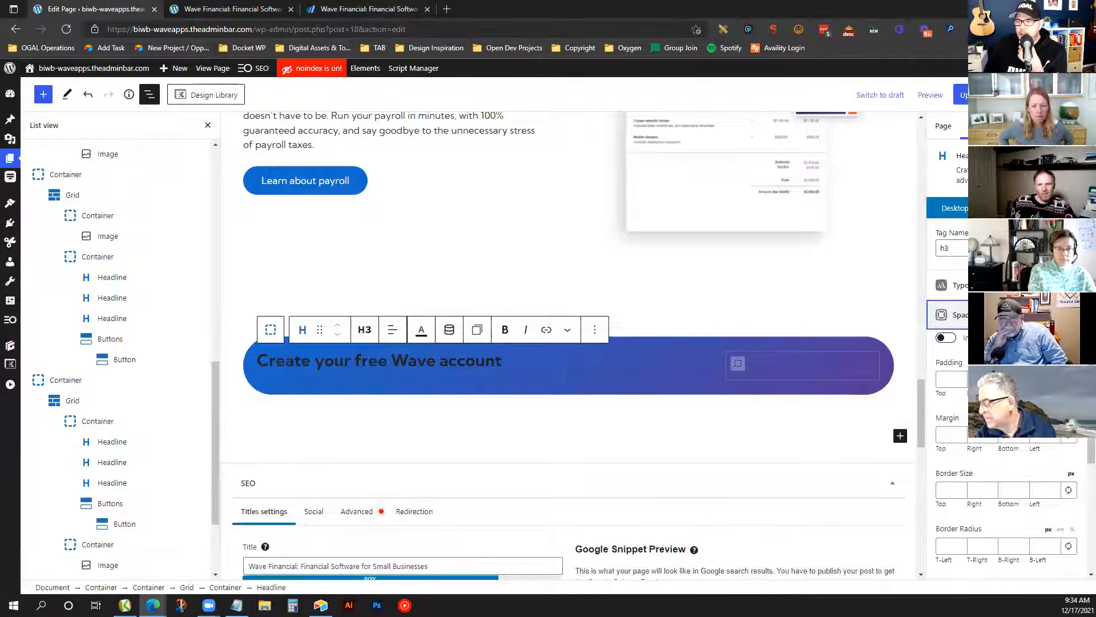
{"action": "left_click", "coordinate": [1013, 435]}
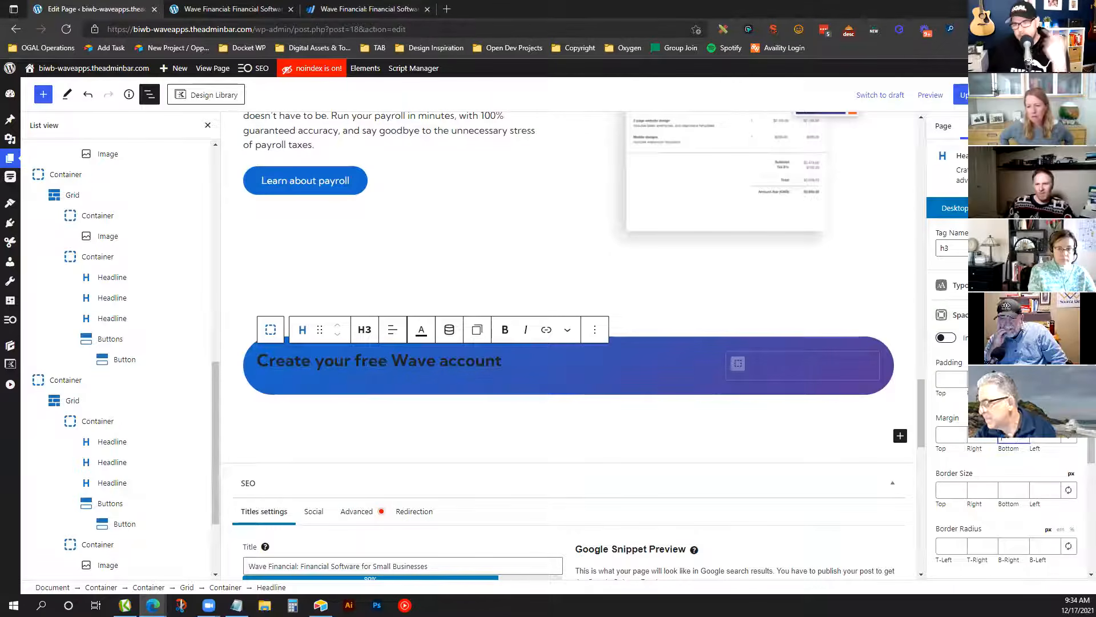
{"action": "type", "text": "0"}
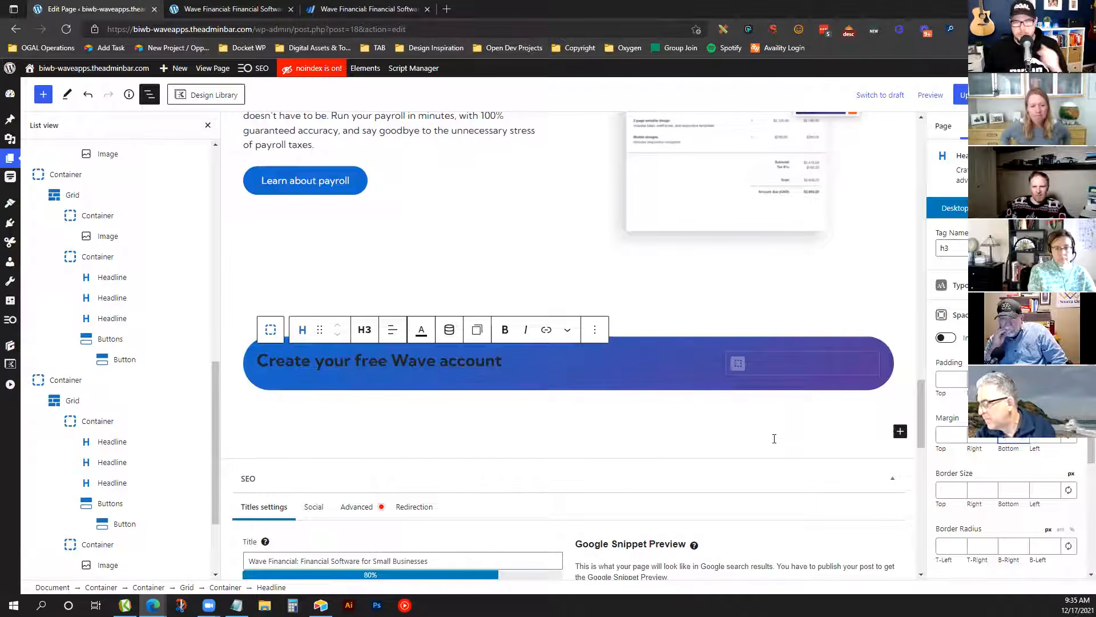
Set the banner container's text colour to white
{"action": "left_click", "coordinate": [718, 342]}
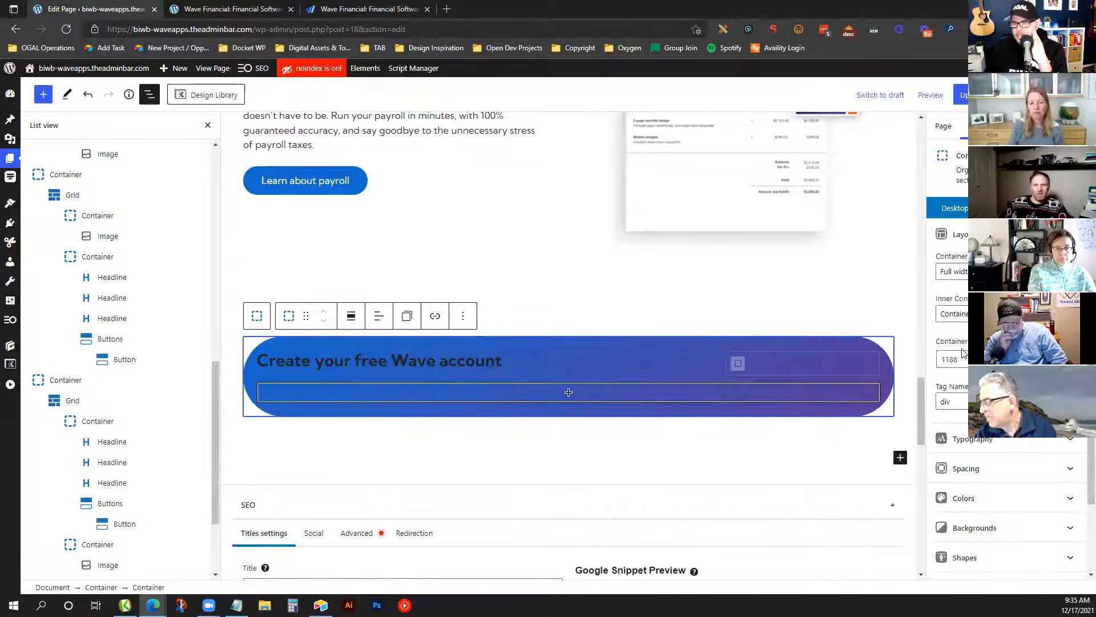
{"action": "left_click", "coordinate": [1002, 438]}
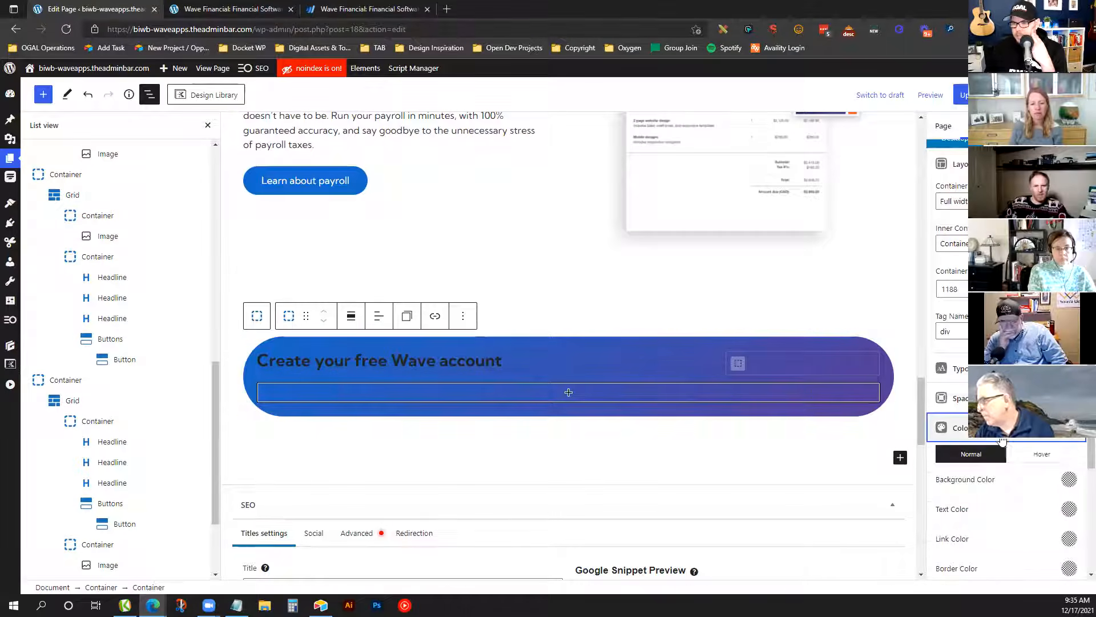
{"action": "left_click", "coordinate": [1069, 508]}
{"action": "left_click", "coordinate": [993, 472]}
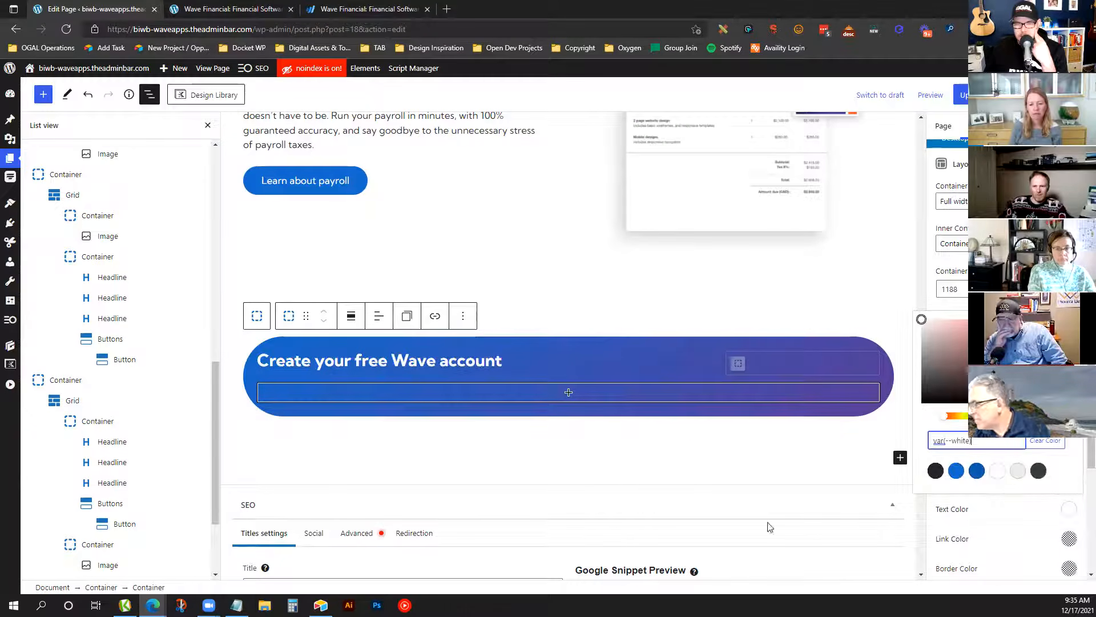
{"action": "left_click", "coordinate": [619, 447]}
Add a button to the right column, styled like the Learn about payroll button
{"action": "left_click", "coordinate": [785, 359]}
{"action": "left_click", "coordinate": [785, 365]}
{"action": "type", "text": "butt"}
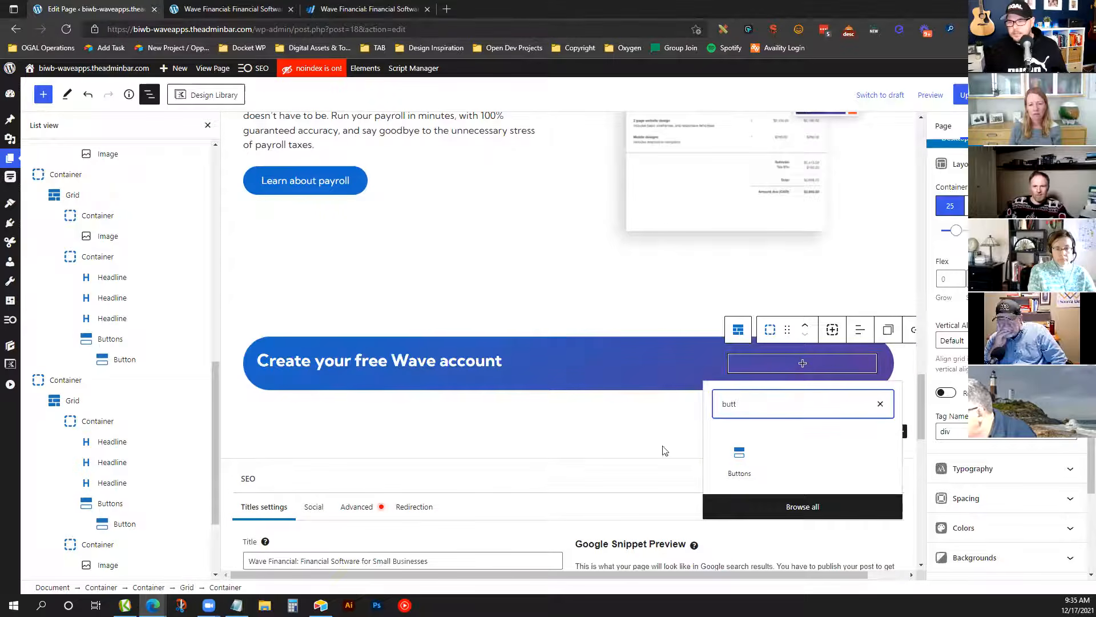
{"action": "left_click", "coordinate": [739, 457]}
{"action": "left_click", "coordinate": [311, 180]}
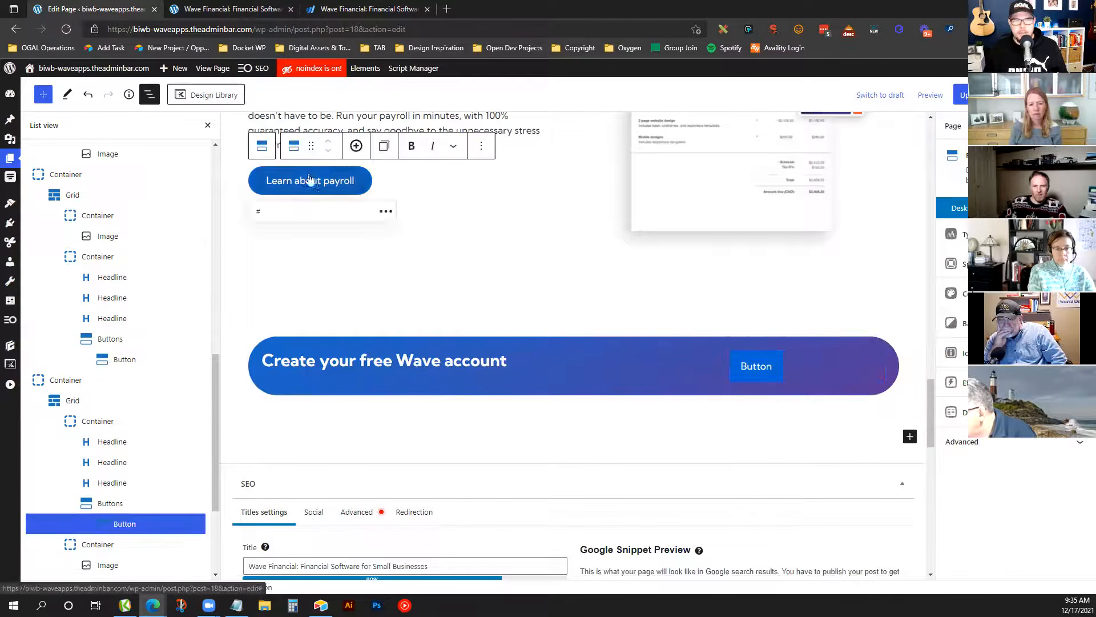
{"action": "left_click", "coordinate": [384, 146]}
{"action": "left_click", "coordinate": [394, 180]}
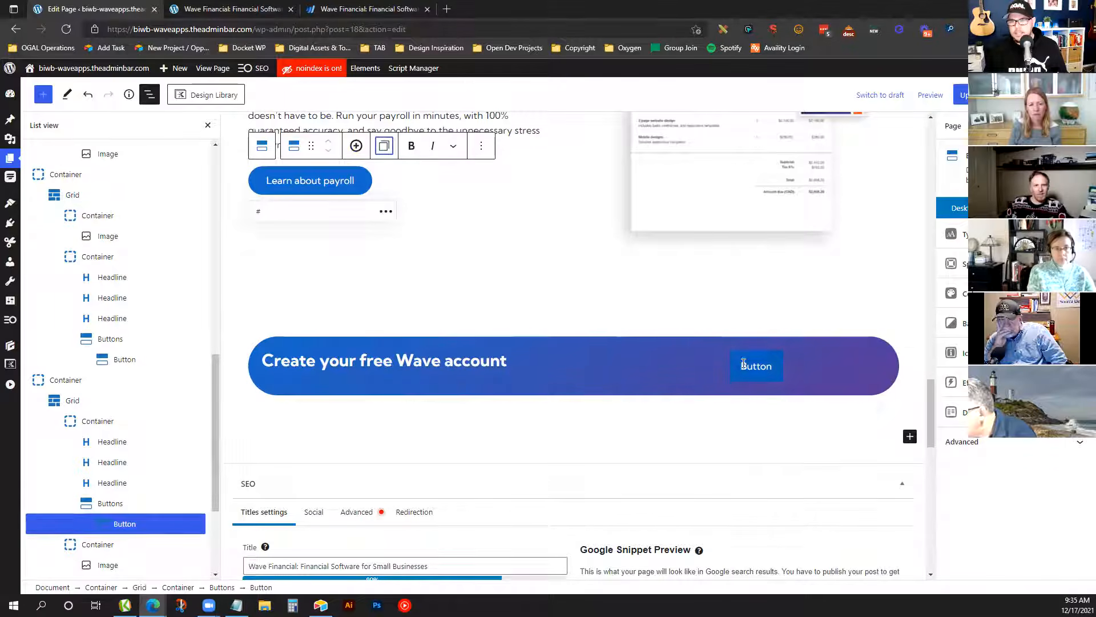
{"action": "left_click", "coordinate": [744, 364]}
{"action": "left_click", "coordinate": [865, 329]}
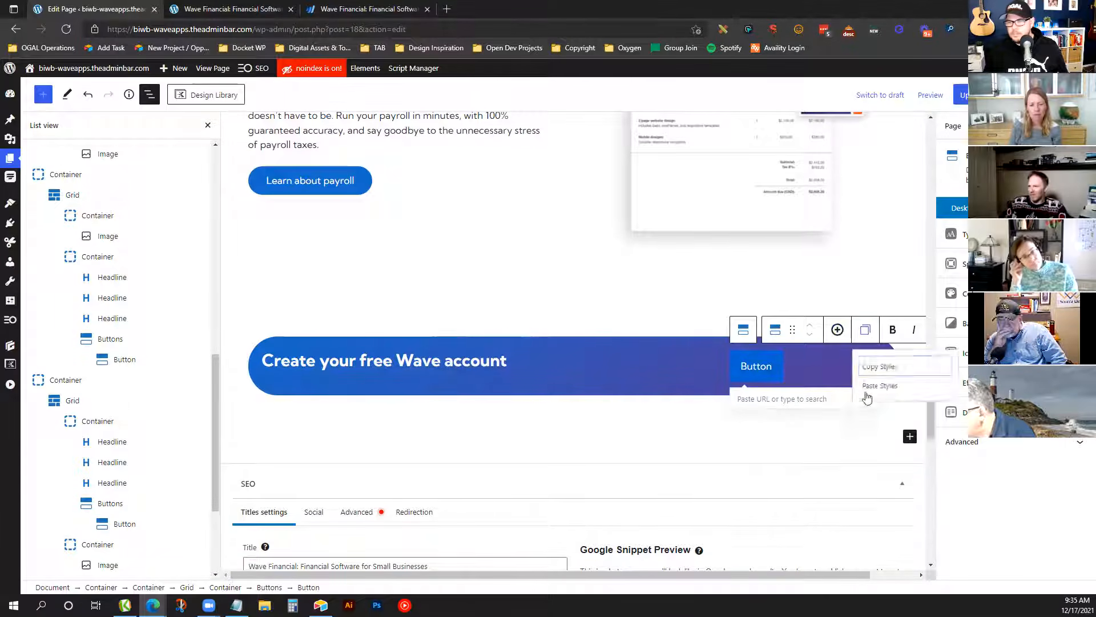
{"action": "left_click", "coordinate": [880, 387]}
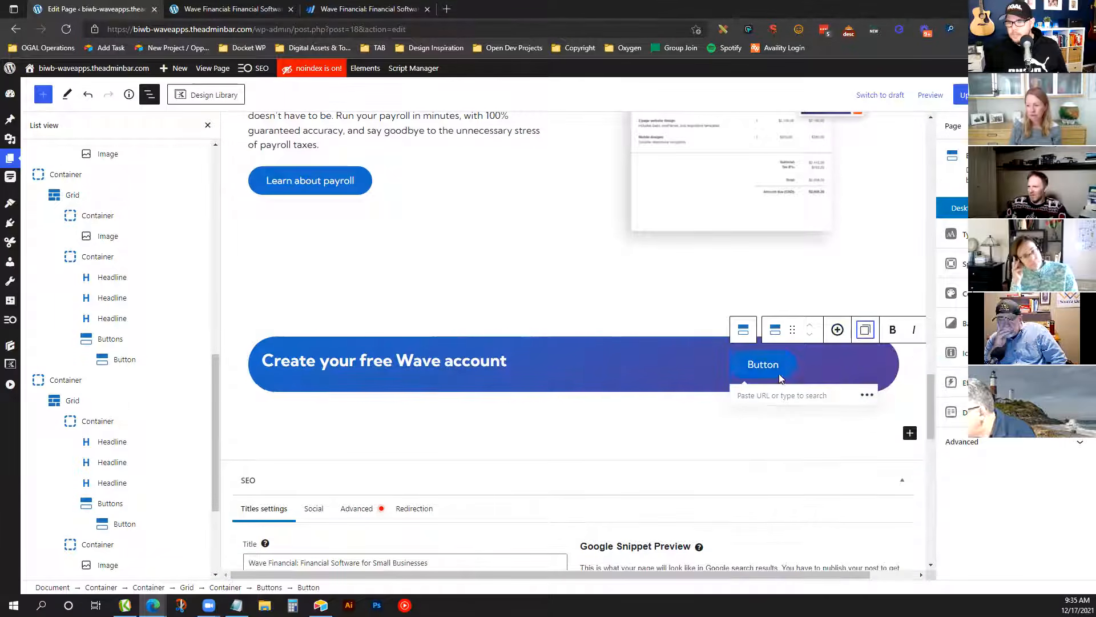
Right-align the banner button and relabel it 'Start now'
{"action": "left_click", "coordinate": [748, 334]}
{"action": "left_click", "coordinate": [865, 330]}
{"action": "left_click", "coordinate": [907, 410]}
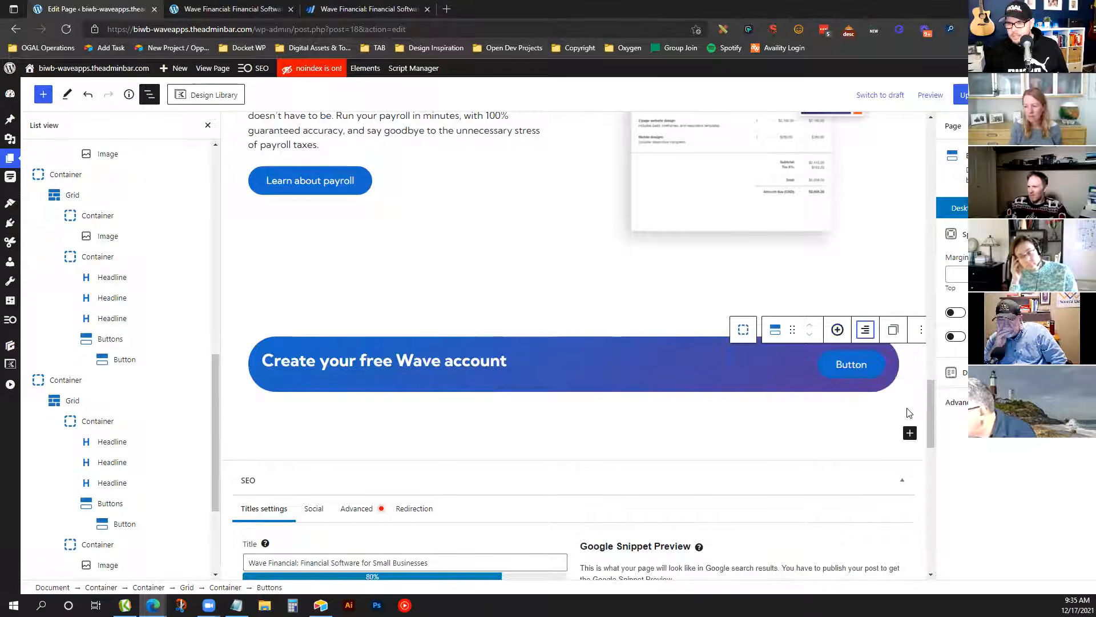
{"action": "left_click", "coordinate": [366, 9]}
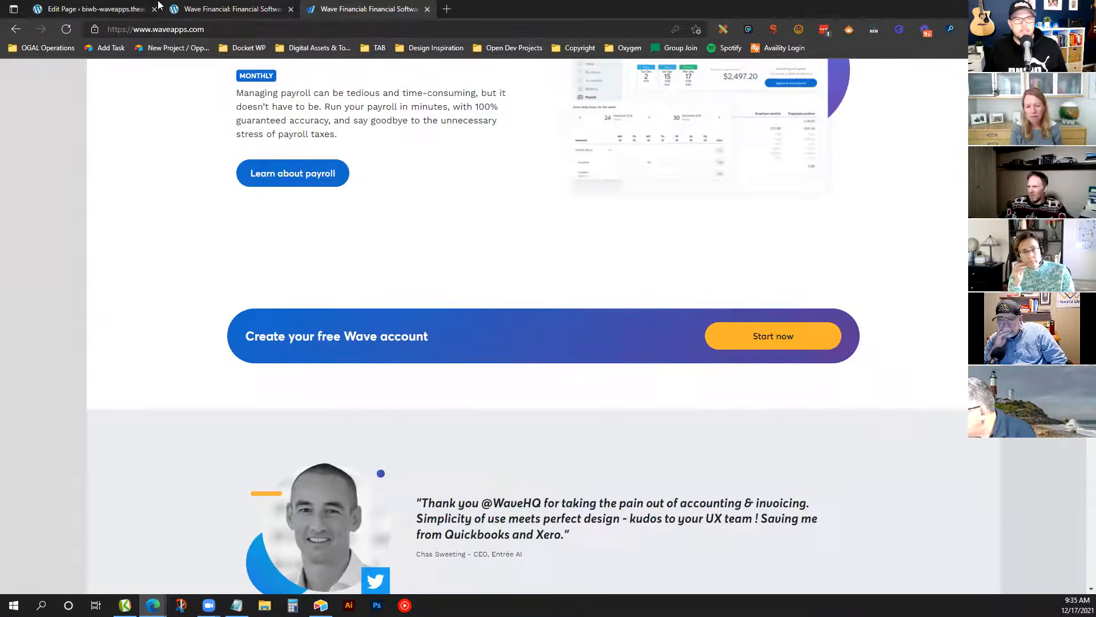
{"action": "left_click", "coordinate": [150, 7]}
{"action": "left_click", "coordinate": [853, 362]}
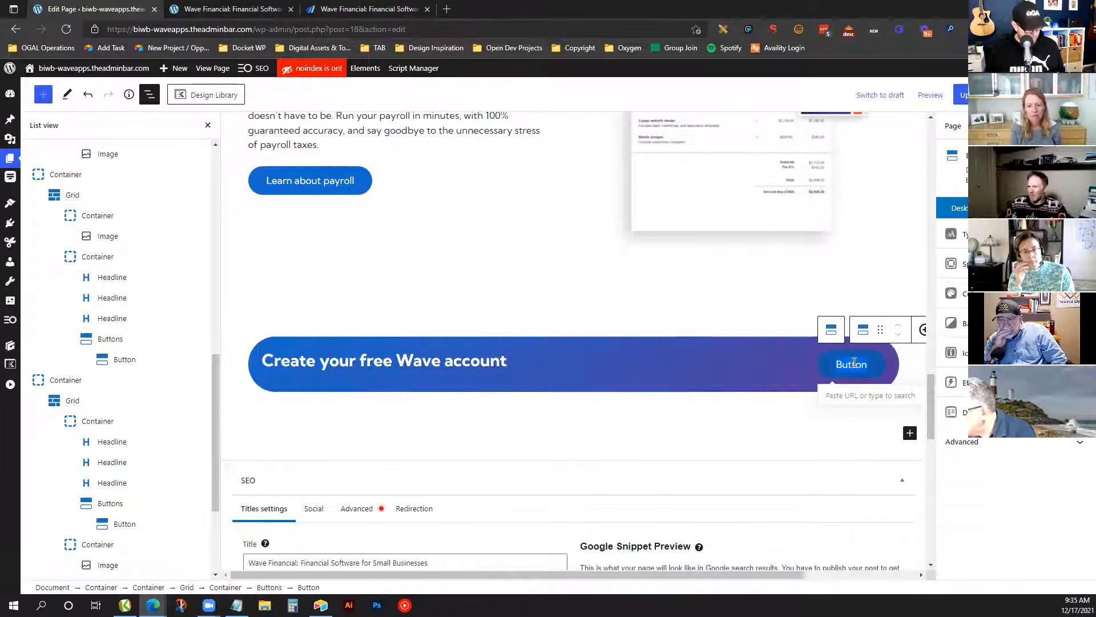
{"action": "double_click", "coordinate": [853, 361]}
{"action": "type", "text": "Start now"}
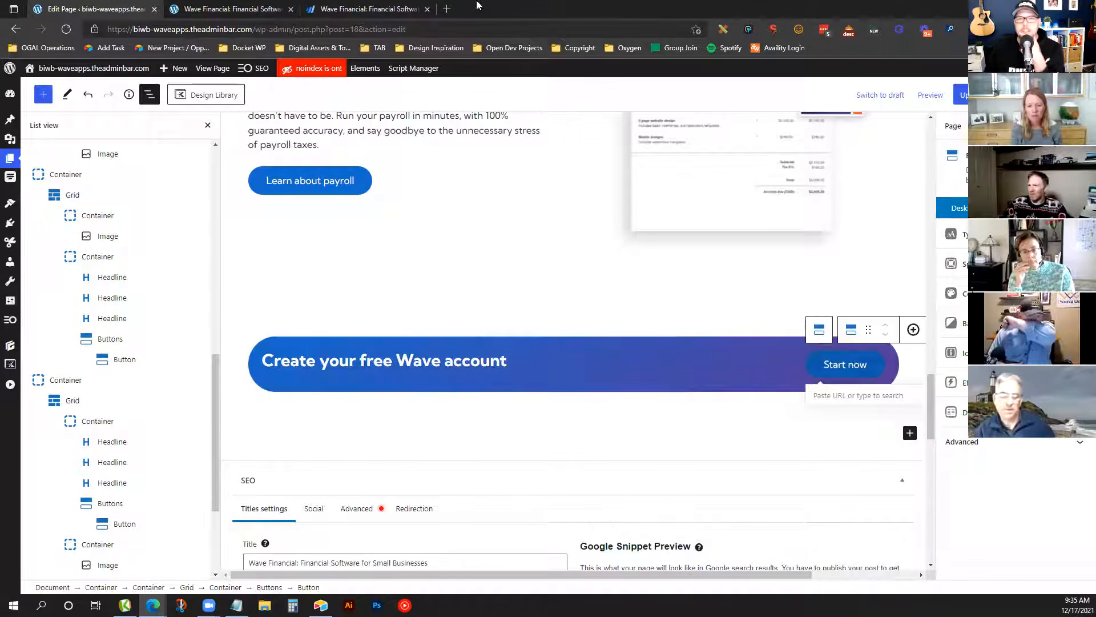
Inspect the waveapps.com Start now button and copy its orange colour
{"action": "left_click", "coordinate": [366, 9]}
{"action": "key", "text": "alt+shift+i"}
{"action": "left_click", "coordinate": [731, 344]}
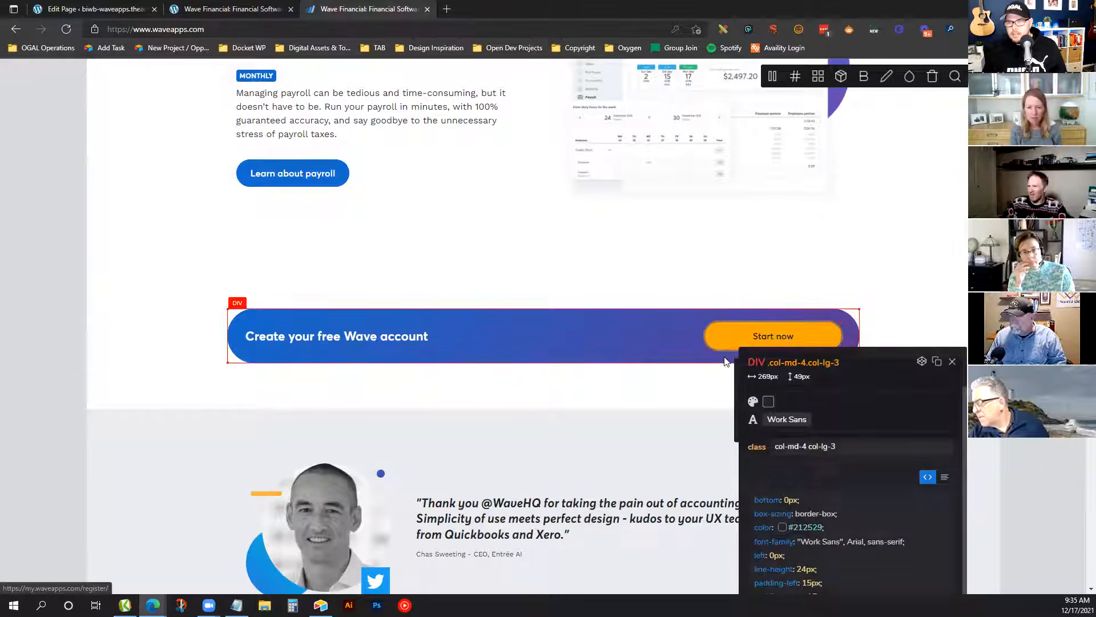
{"action": "left_click", "coordinate": [952, 361]}
{"action": "left_click", "coordinate": [779, 342]}
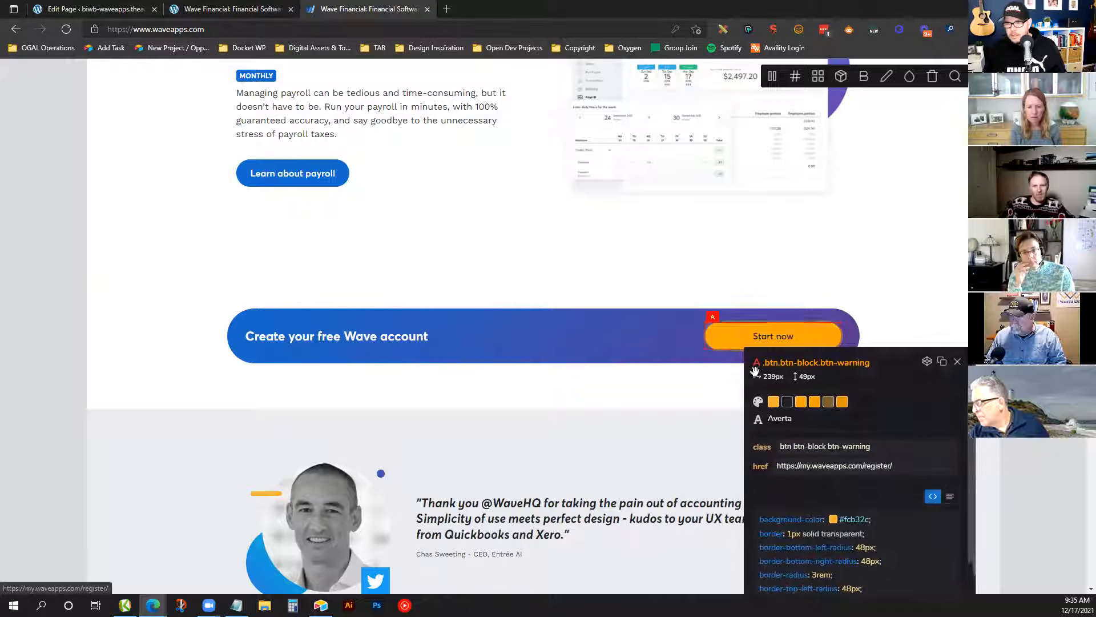
{"action": "left_click", "coordinate": [773, 401]}
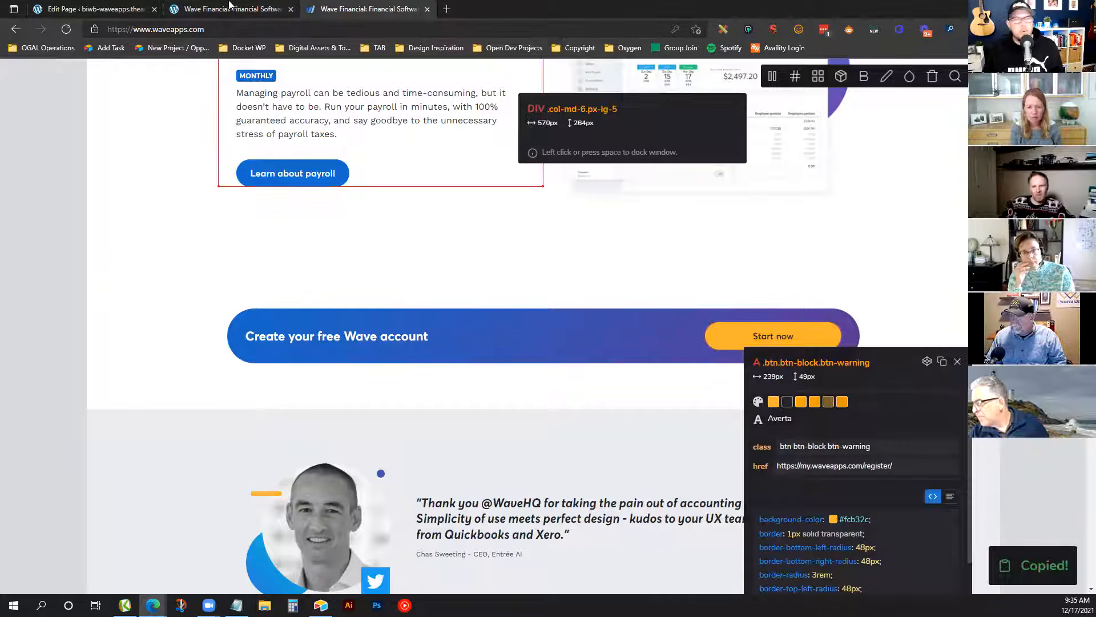
{"action": "left_click", "coordinate": [153, 16]}
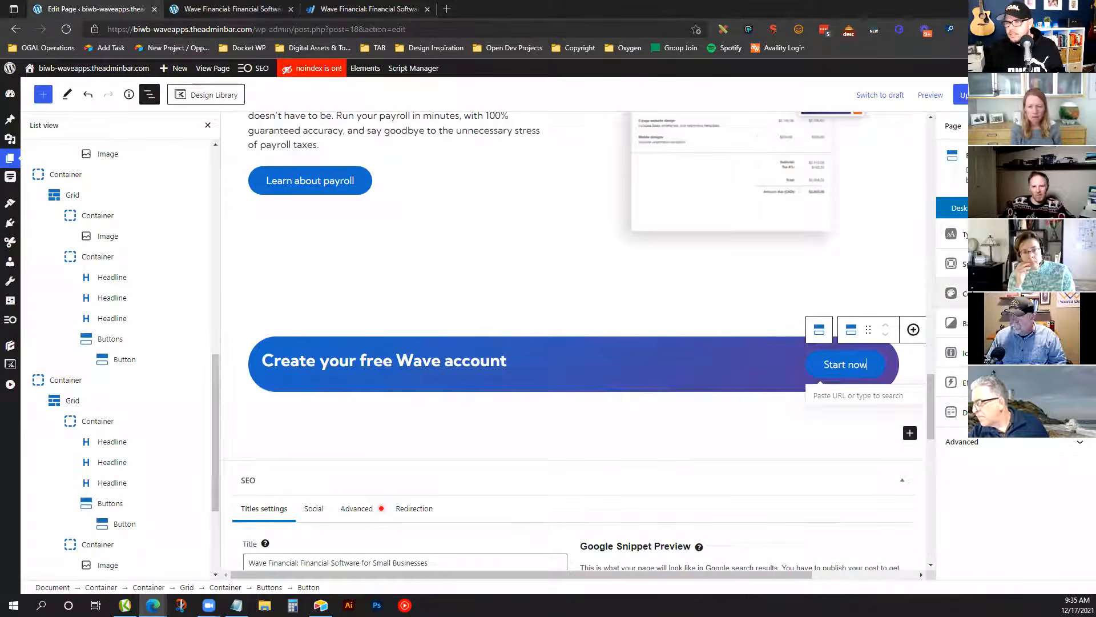
Set the Start now button's background to the orange #fcb32c from the reference
{"action": "left_click", "coordinate": [993, 293]}
{"action": "left_click", "coordinate": [1052, 345]}
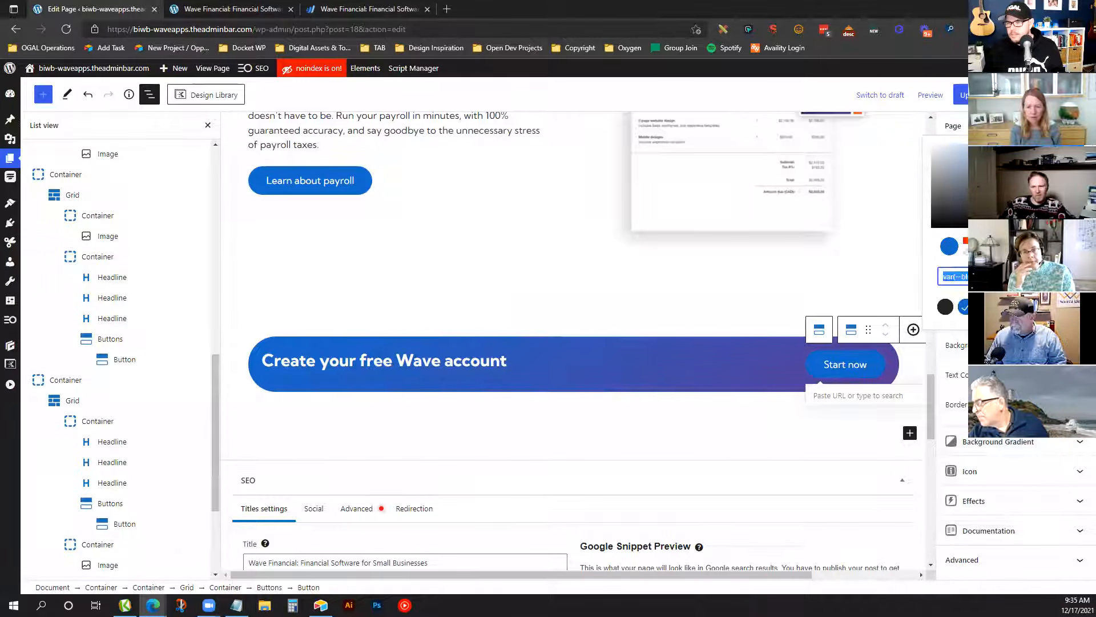
{"action": "key", "text": "ctrl+v"}
{"action": "left_click", "coordinate": [363, 7]}
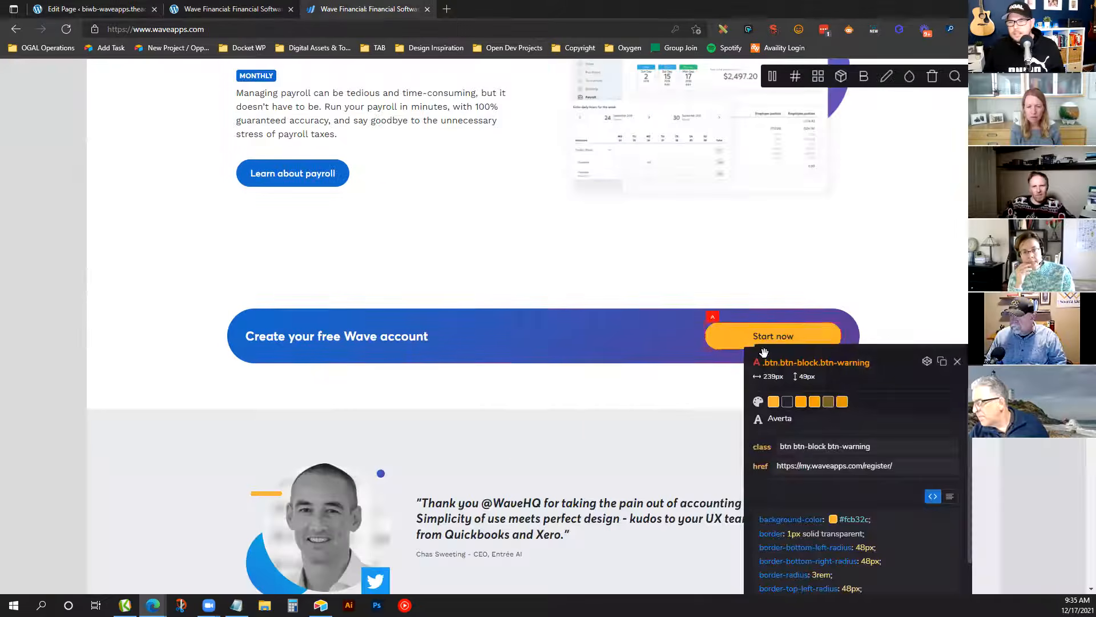
{"action": "left_click", "coordinate": [796, 399]}
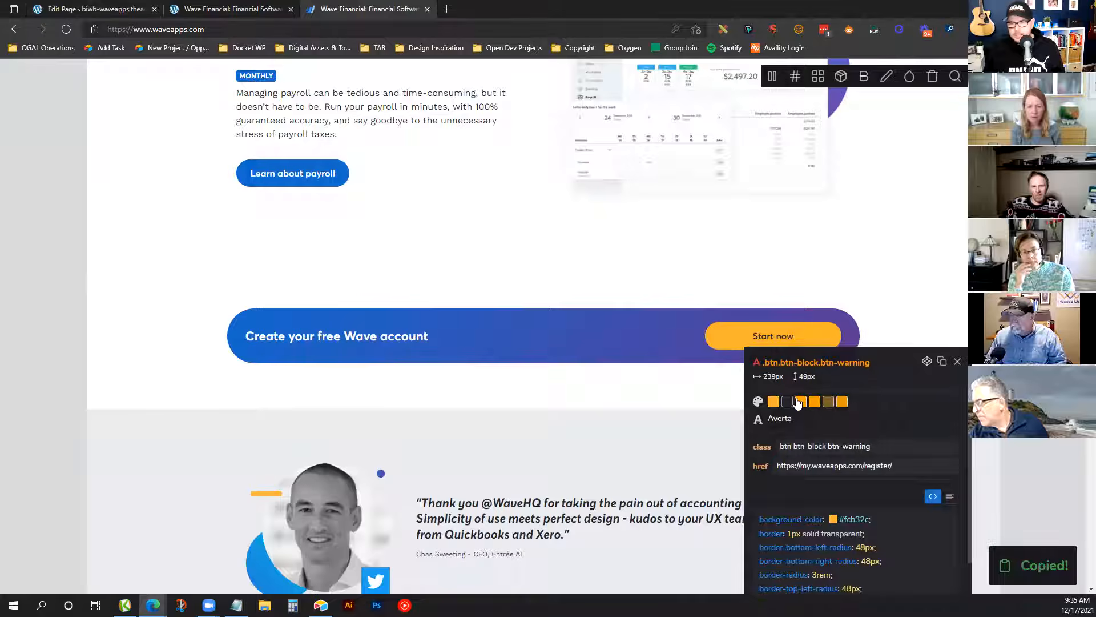
{"action": "left_click", "coordinate": [96, 9]}
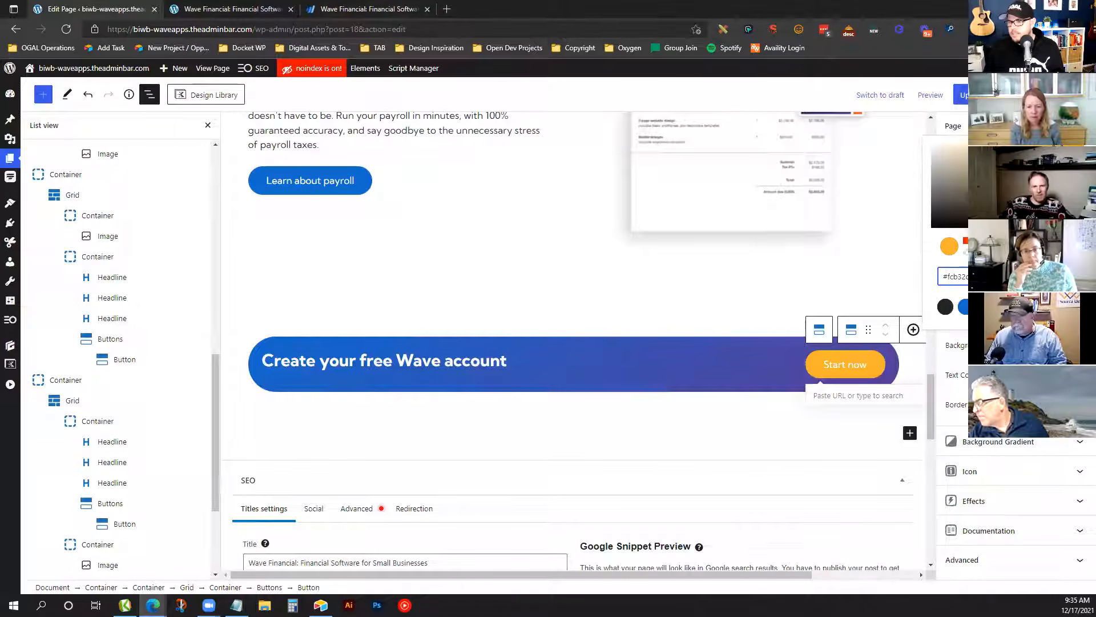
{"action": "key", "text": "ctrl+v"}
{"action": "key", "text": "ctrl+a"}
{"action": "key", "text": "ctrl+v"}
Give the Start now button a dark text colour
{"action": "left_click", "coordinate": [1059, 376]}
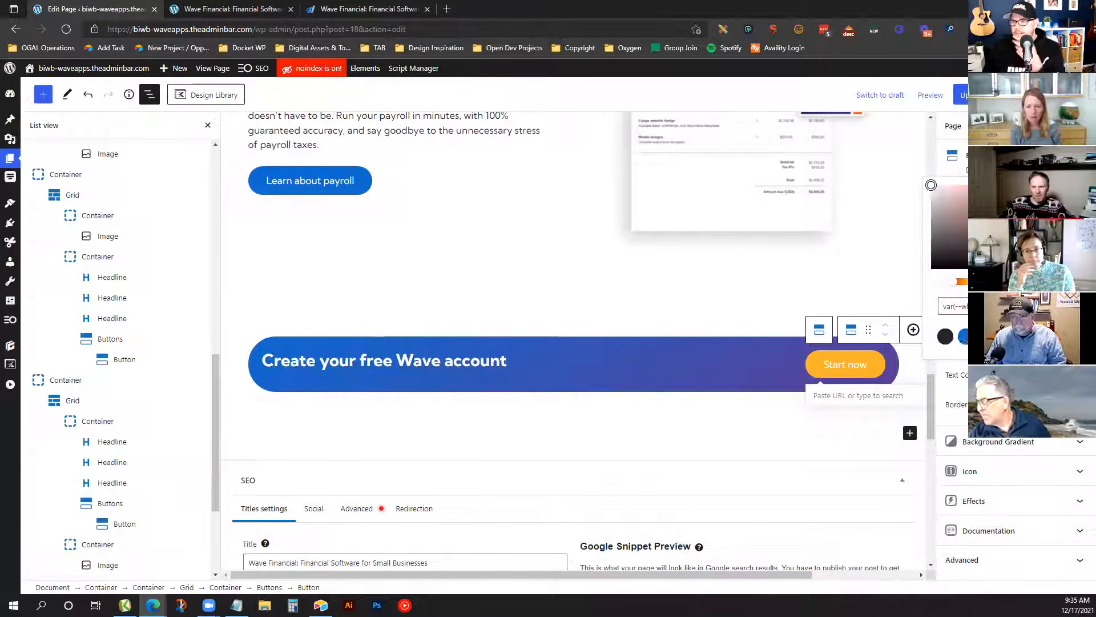
{"action": "left_click", "coordinate": [947, 337]}
{"action": "left_click", "coordinate": [1059, 376]}
{"action": "left_click", "coordinate": [976, 320]}
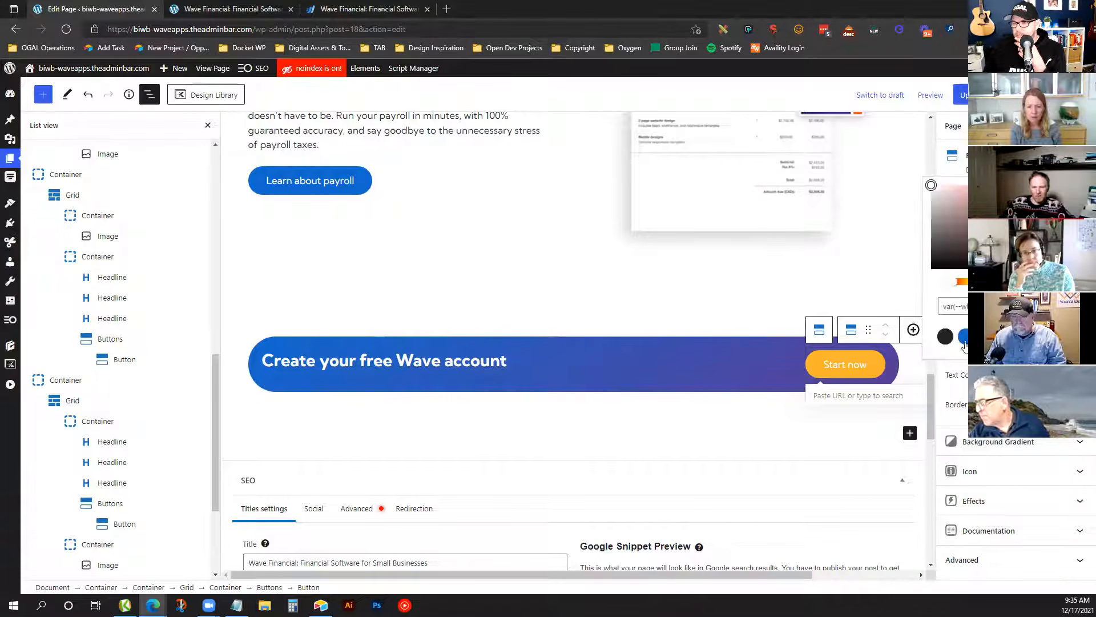
{"action": "left_click", "coordinate": [851, 402]}
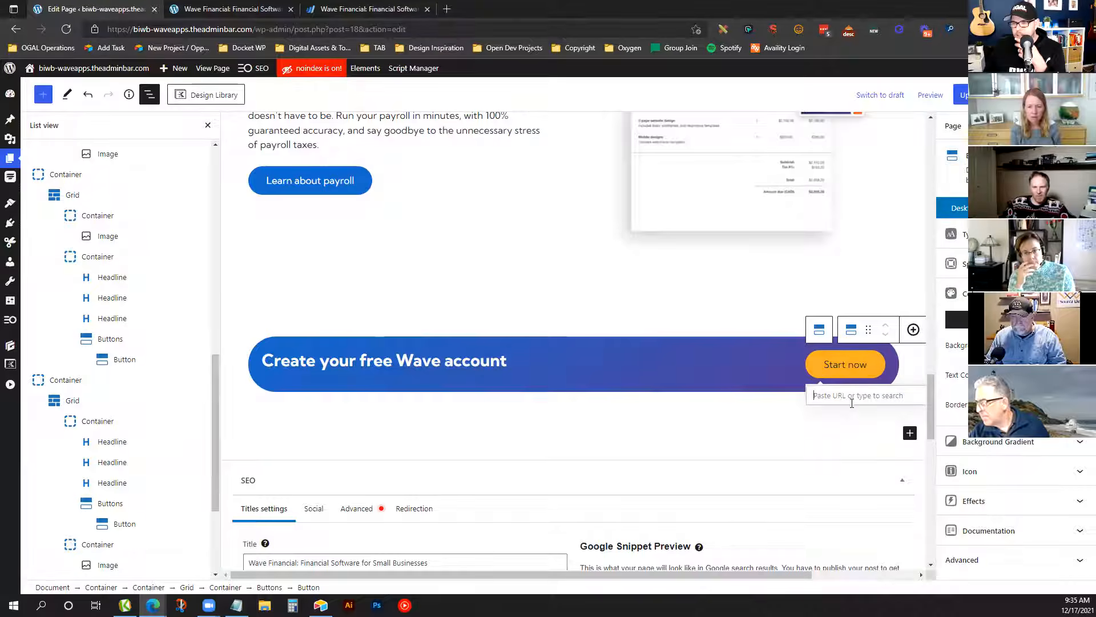
Vertically centre the banner grid's heading and button, and update the page
{"action": "left_click", "coordinate": [587, 300]}
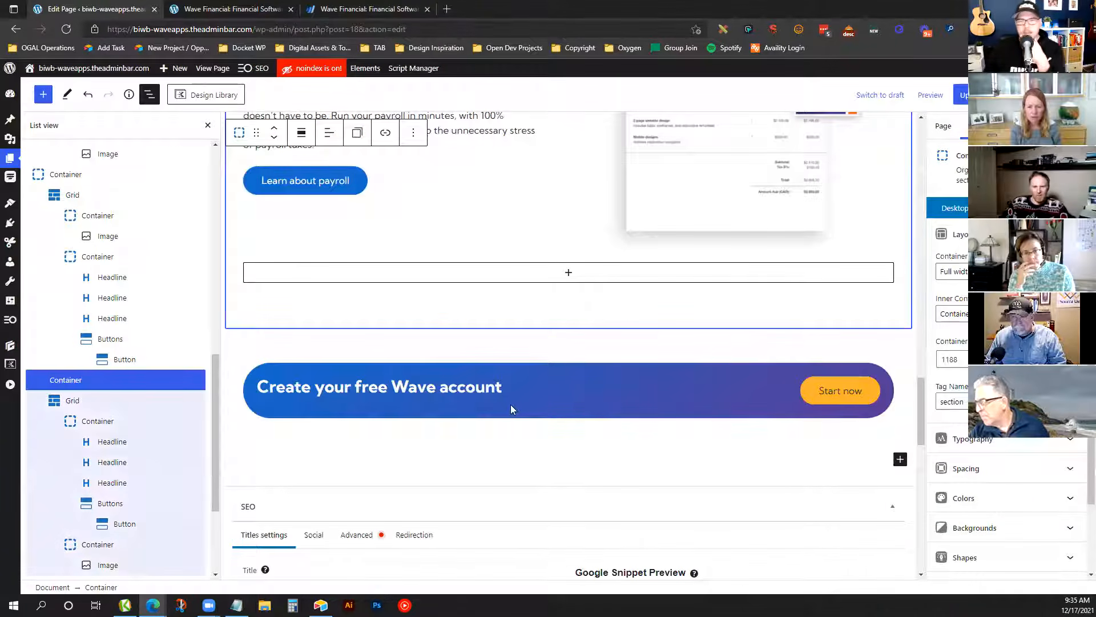
{"action": "left_click", "coordinate": [370, 391]}
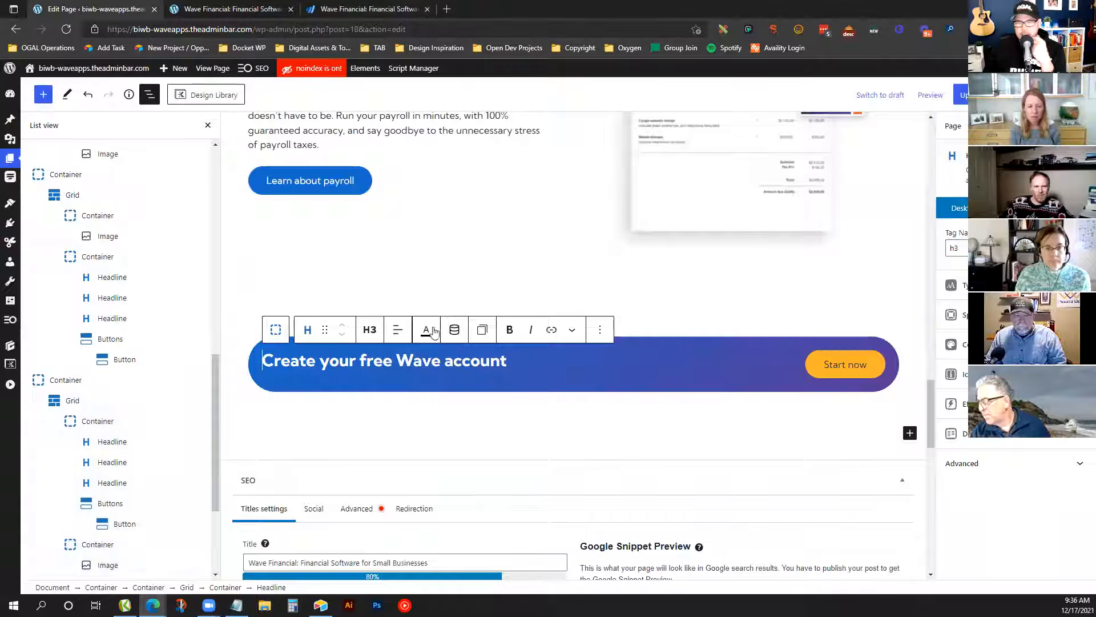
{"action": "left_click", "coordinate": [276, 331]}
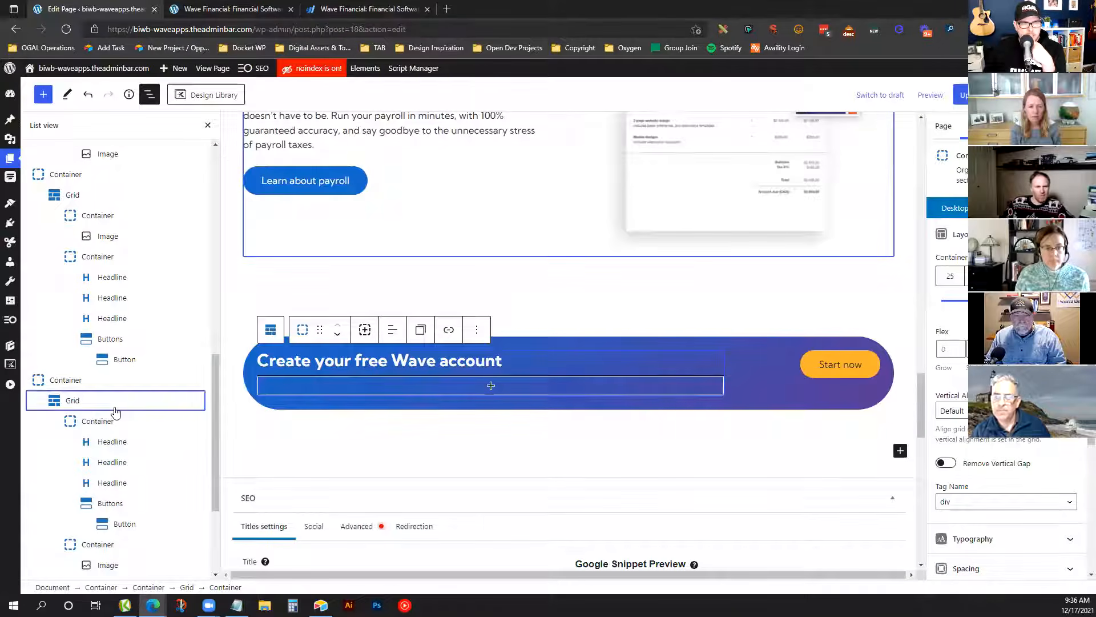
{"action": "left_click", "coordinate": [366, 363]}
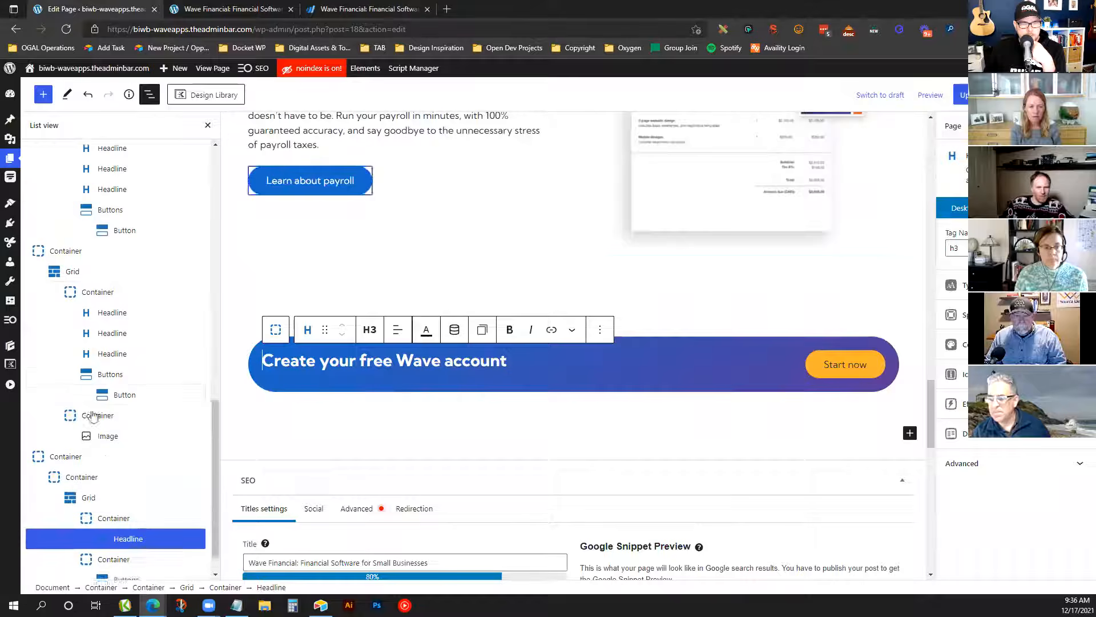
{"action": "left_click", "coordinate": [92, 462]}
{"action": "left_click", "coordinate": [961, 339]}
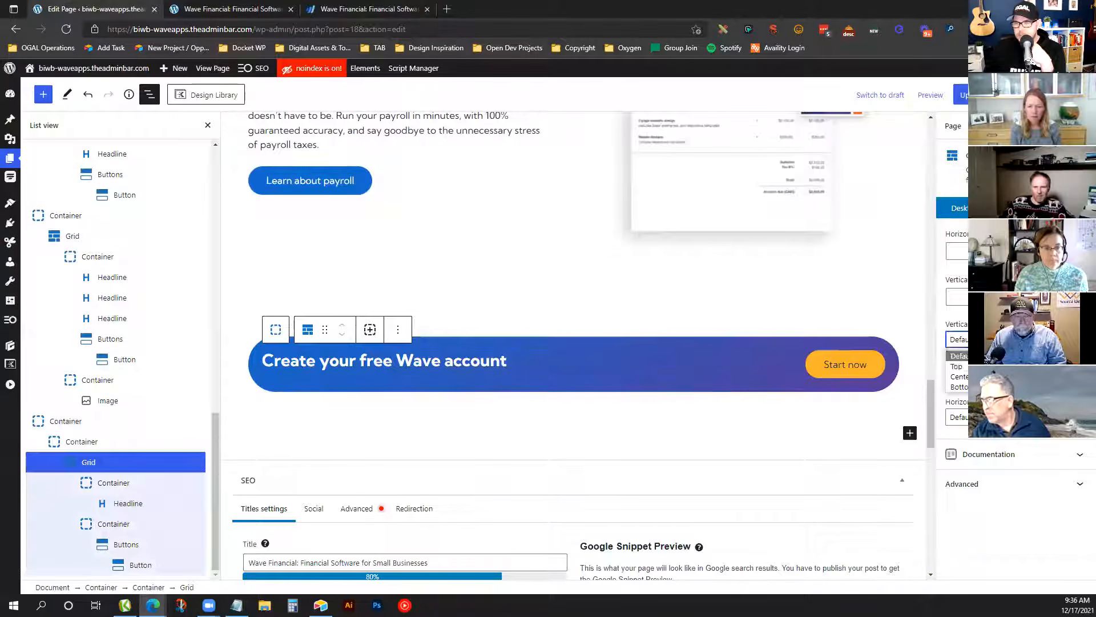
{"action": "left_click", "coordinate": [959, 376]}
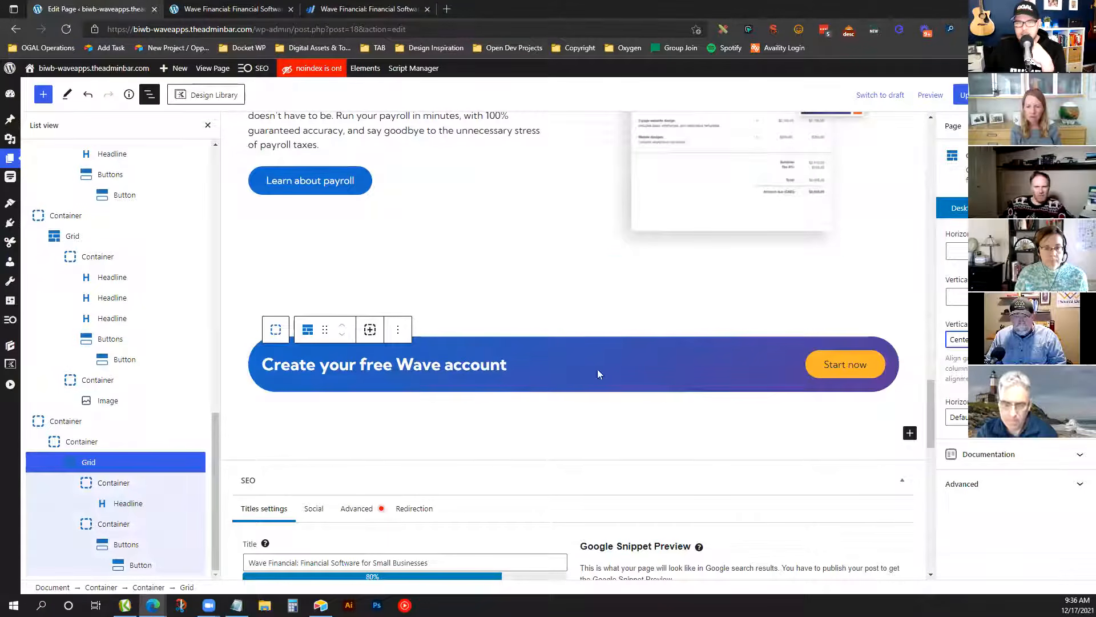
{"action": "left_click", "coordinate": [963, 100]}
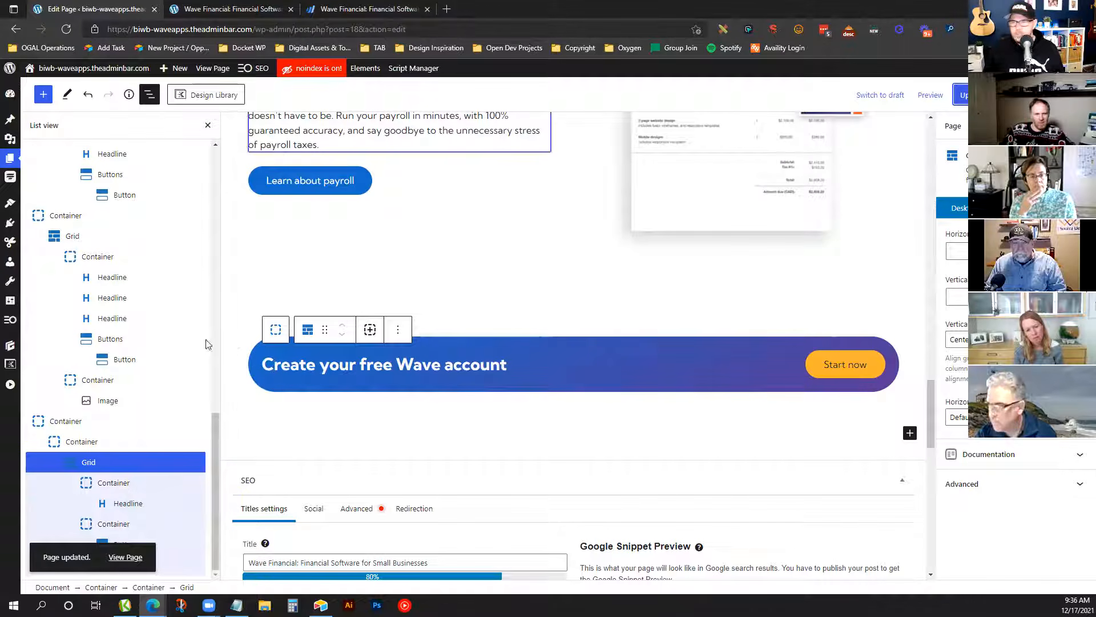
Set the banner container's left padding to 40, save, and reload the live site
{"action": "left_click", "coordinate": [264, 330]}
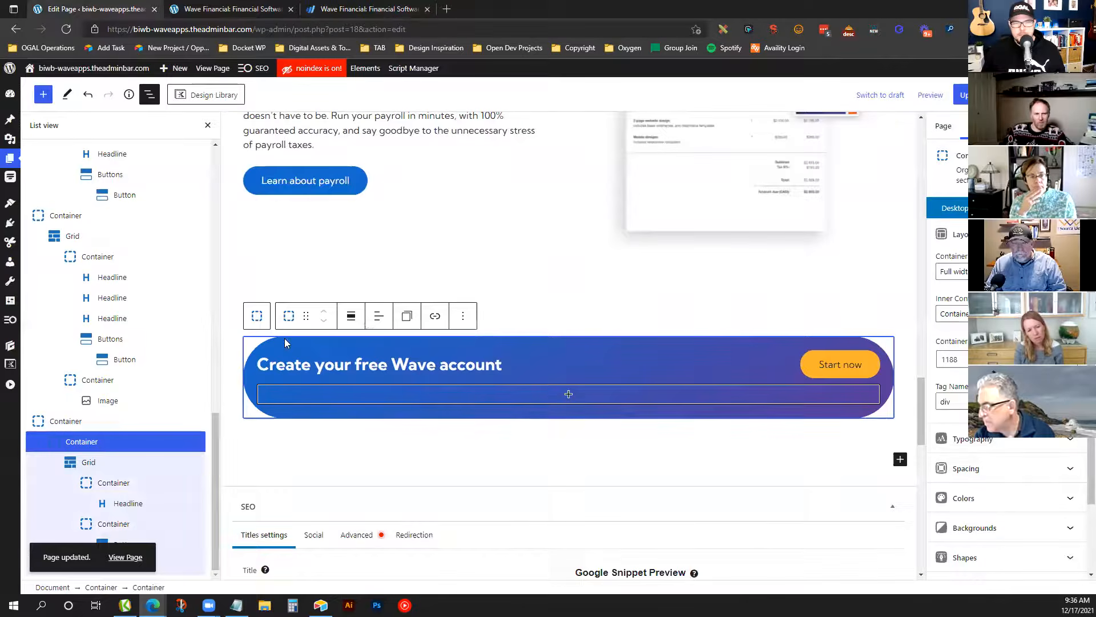
{"action": "left_click", "coordinate": [1000, 468]}
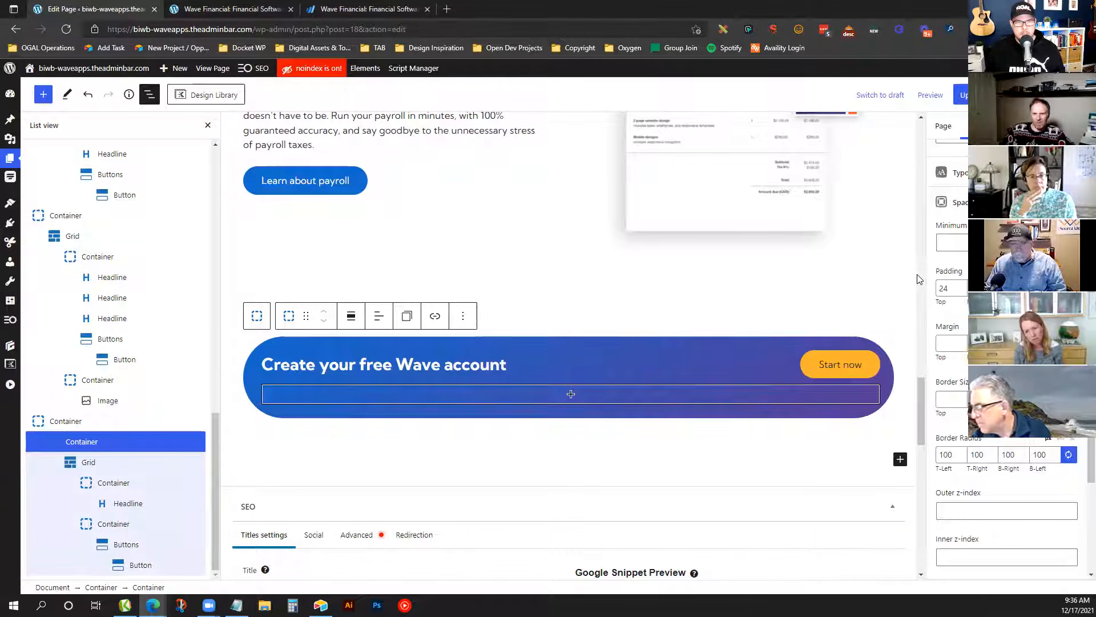
{"action": "type", "text": "40"}
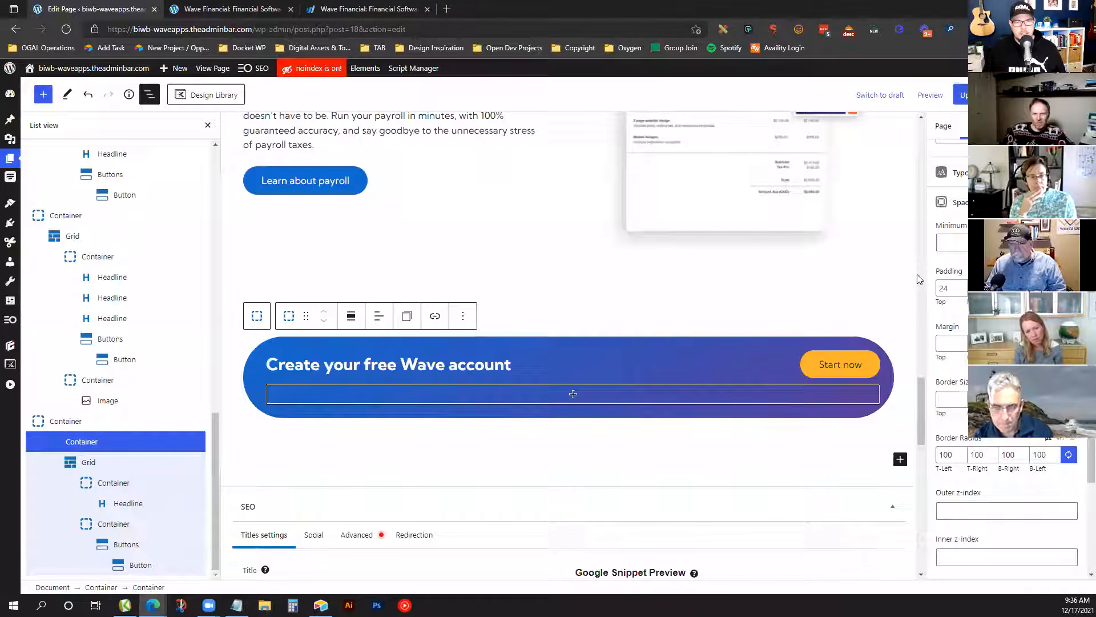
{"action": "key", "text": "ctrl+s"}
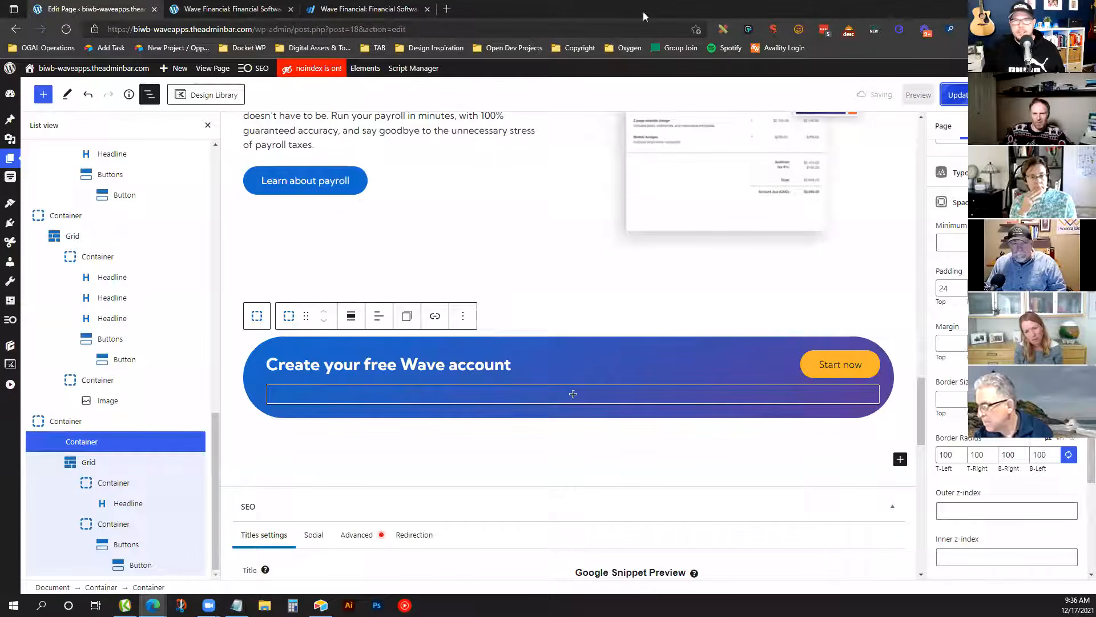
{"action": "left_click", "coordinate": [206, 7]}
{"action": "key", "text": "ctrl+r"}
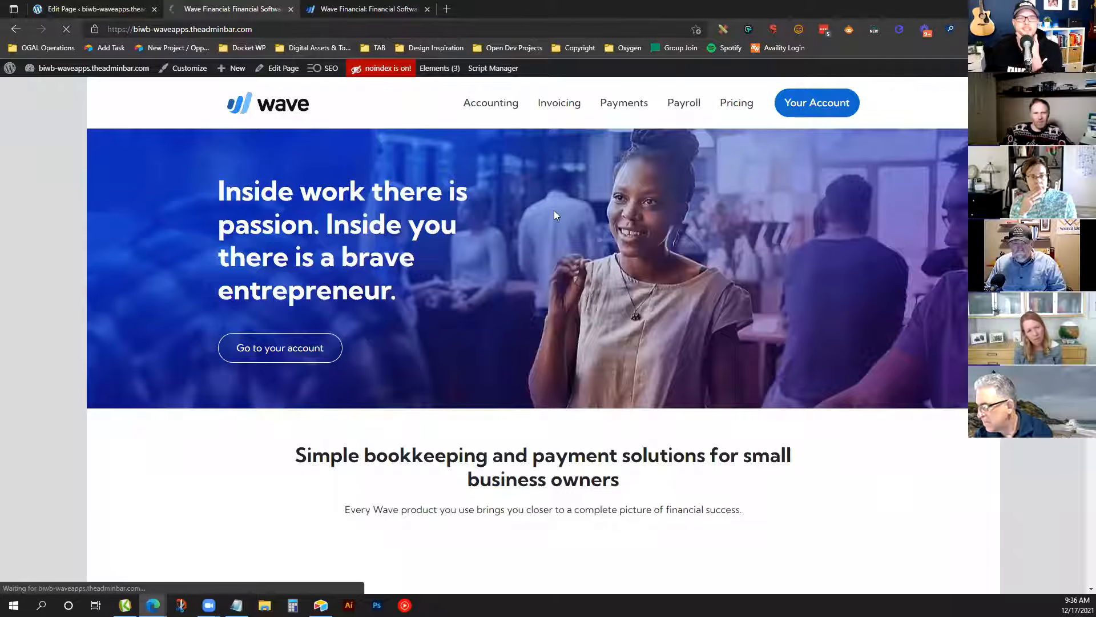
Scroll the live page down to the Wave account banner, then go back to the editor
{"action": "scroll", "coordinate": [596, 217], "scroll_direction": "down", "scroll_amount": 20}
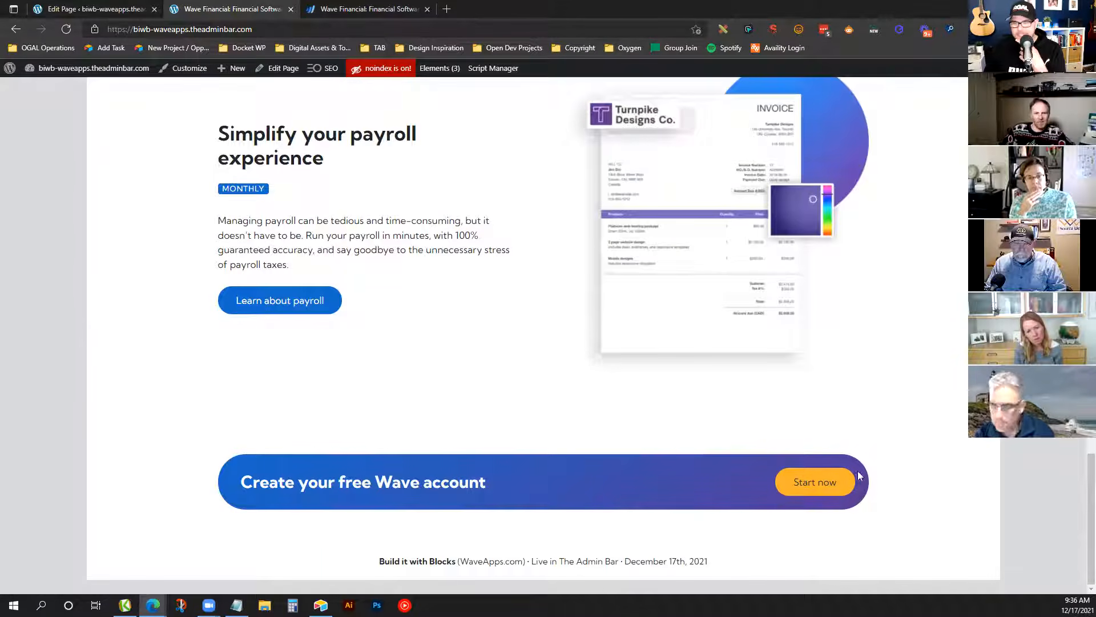
{"action": "left_click", "coordinate": [117, 8]}
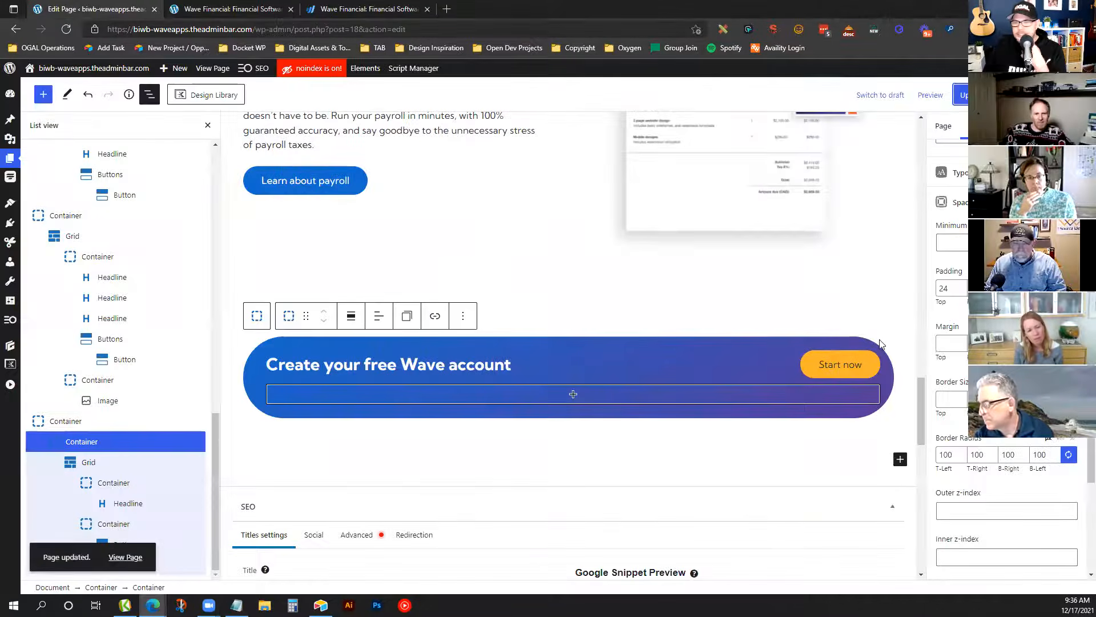
Preview the banner at tablet and then mobile width
{"action": "left_click", "coordinate": [741, 361]}
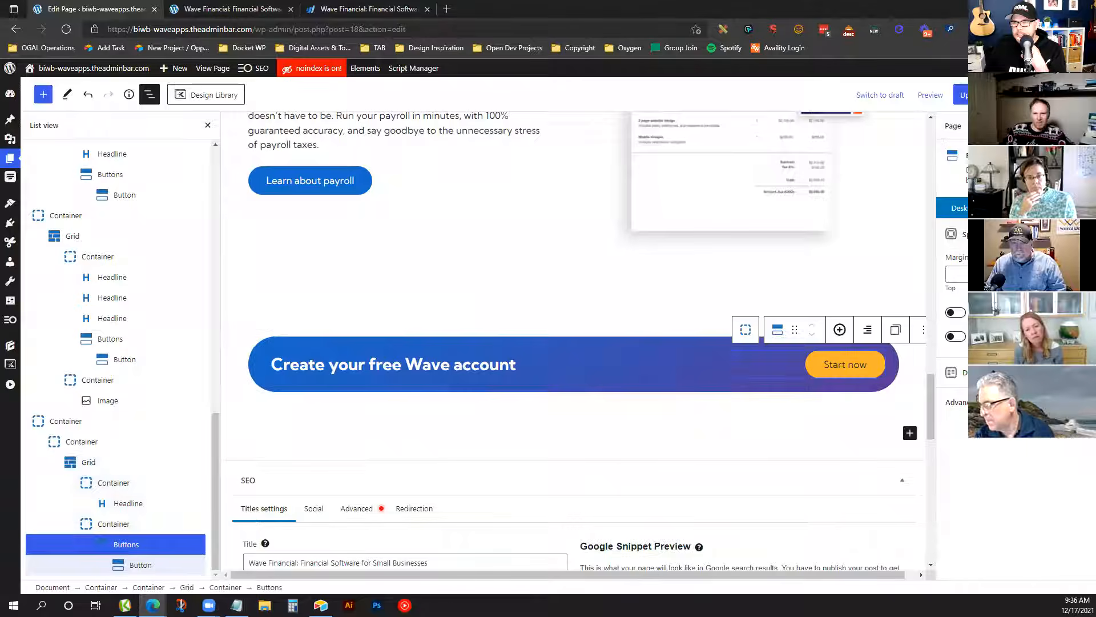
{"action": "left_click", "coordinate": [1016, 207]}
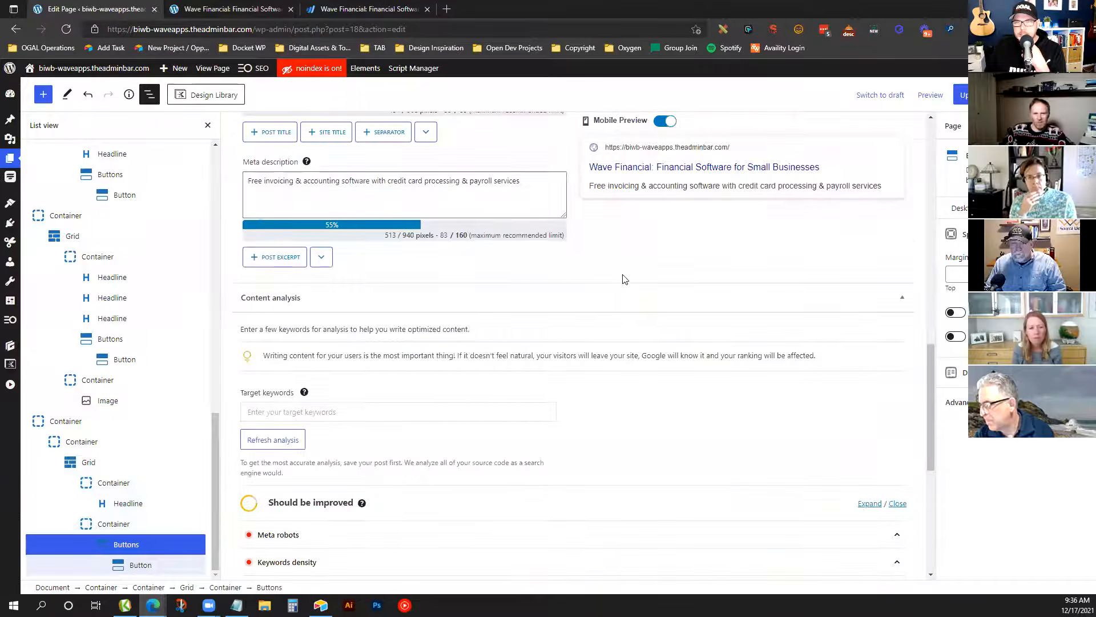
{"action": "scroll", "coordinate": [895, 293], "scroll_direction": "up", "scroll_amount": 8}
{"action": "scroll", "coordinate": [715, 285], "scroll_direction": "down", "scroll_amount": 10}
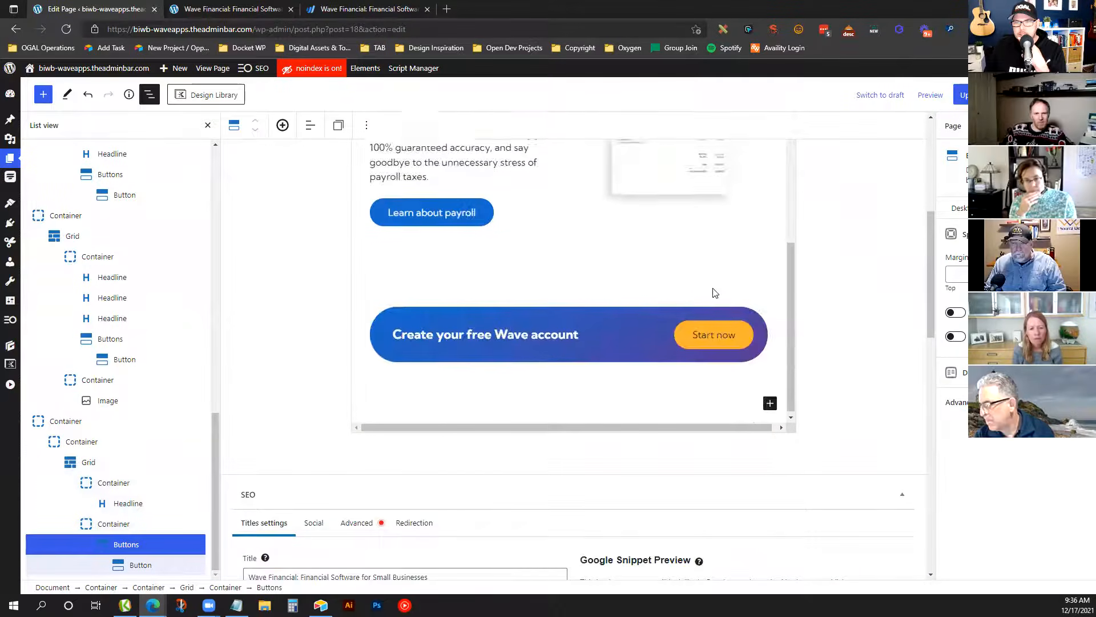
{"action": "left_click", "coordinate": [631, 326]}
{"action": "left_click", "coordinate": [1070, 208]}
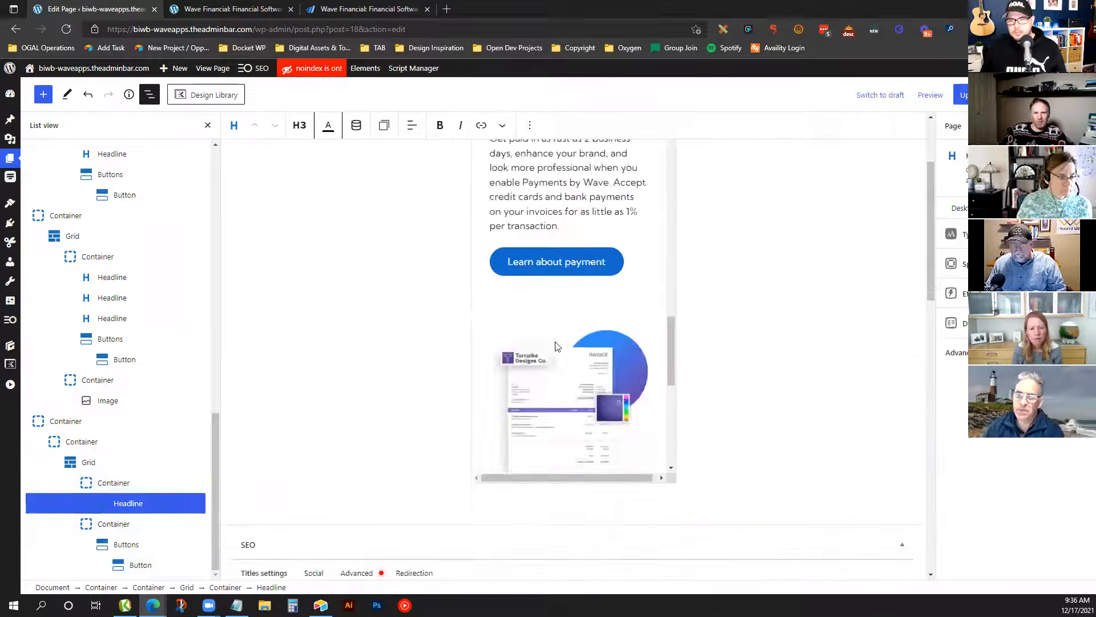
{"action": "scroll", "coordinate": [557, 349], "scroll_direction": "down", "scroll_amount": 1}
{"action": "scroll", "coordinate": [560, 346], "scroll_direction": "up", "scroll_amount": 1}
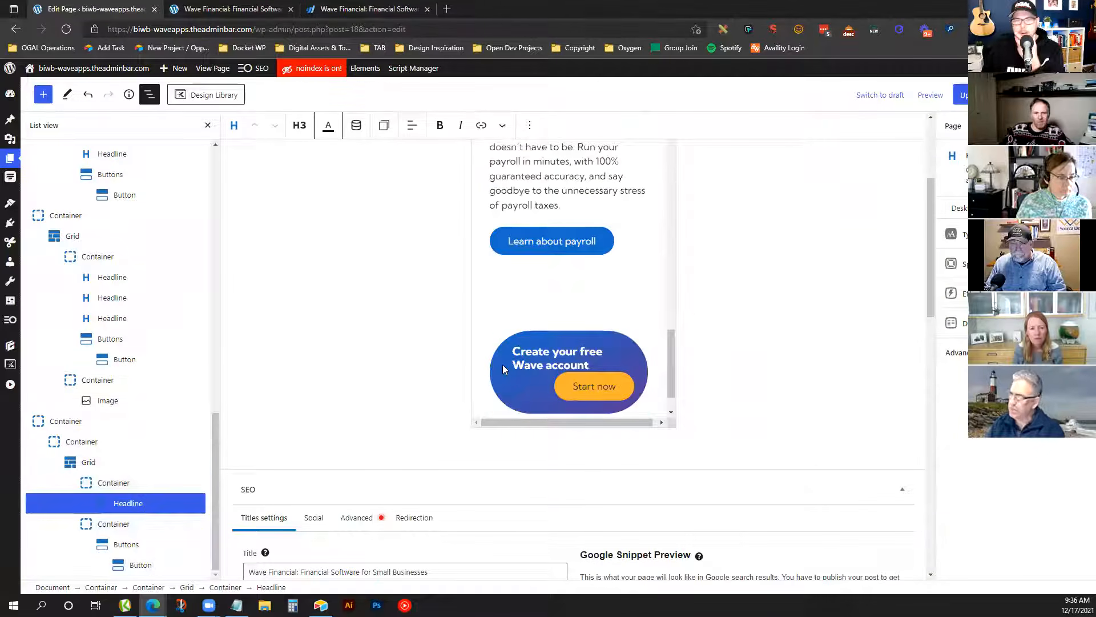
Change the banner container's border radius from 100 to 12
{"action": "left_click", "coordinate": [504, 370]}
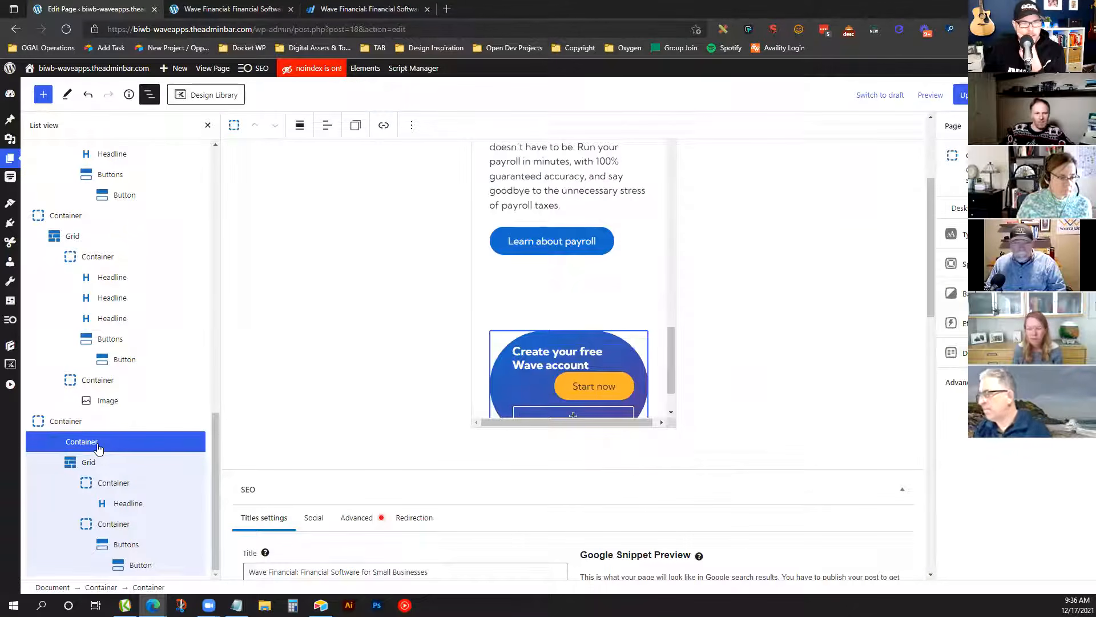
{"action": "left_click", "coordinate": [953, 263]}
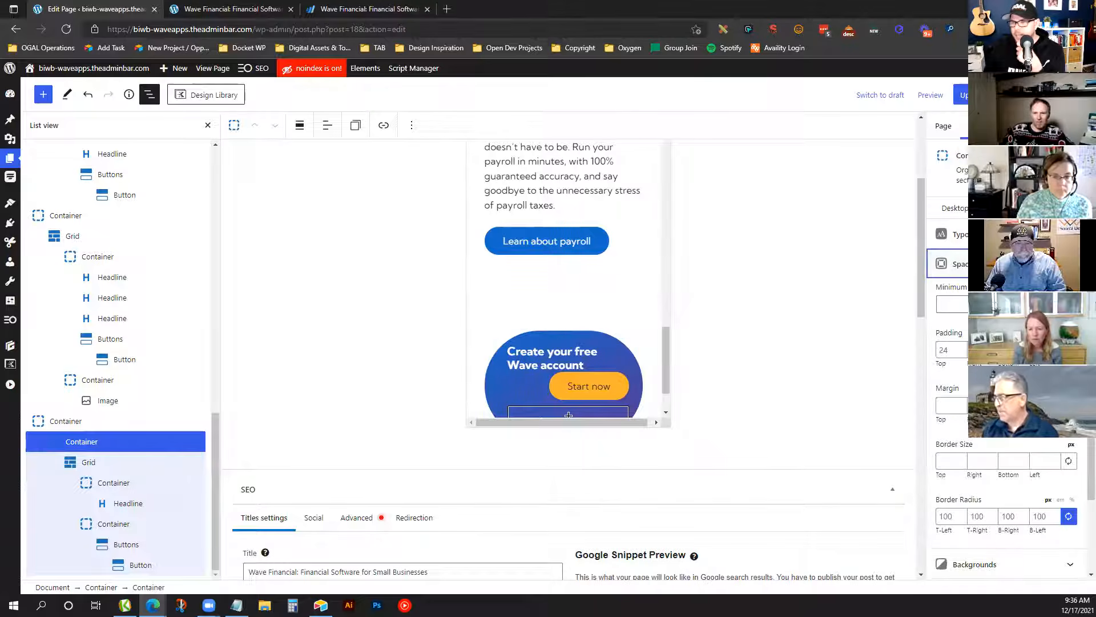
{"action": "left_click", "coordinate": [1039, 516]}
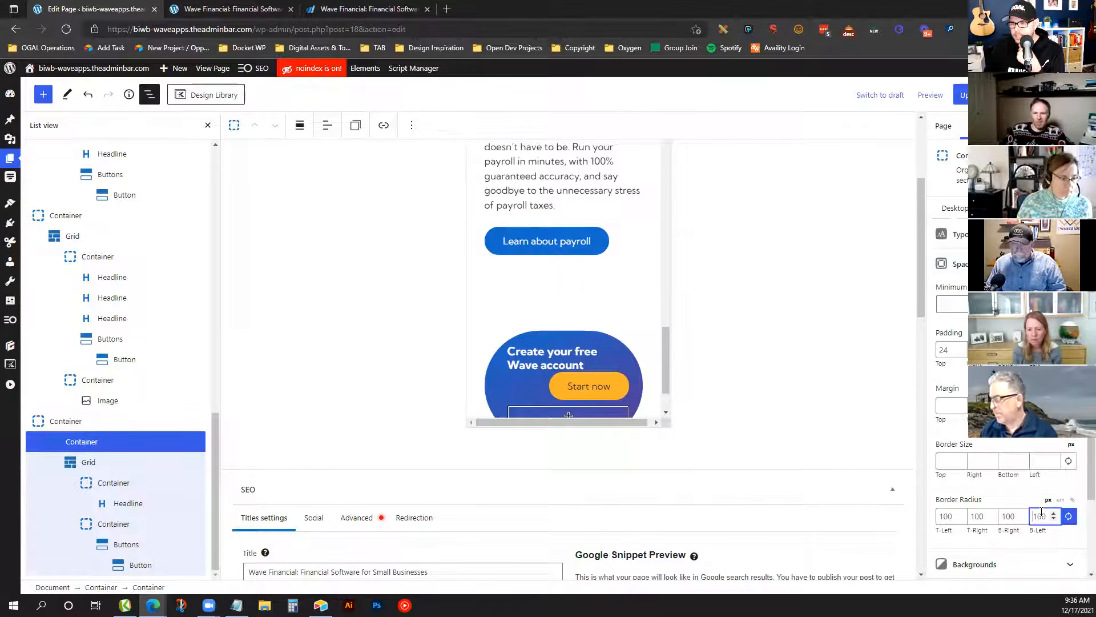
{"action": "type", "text": "12"}
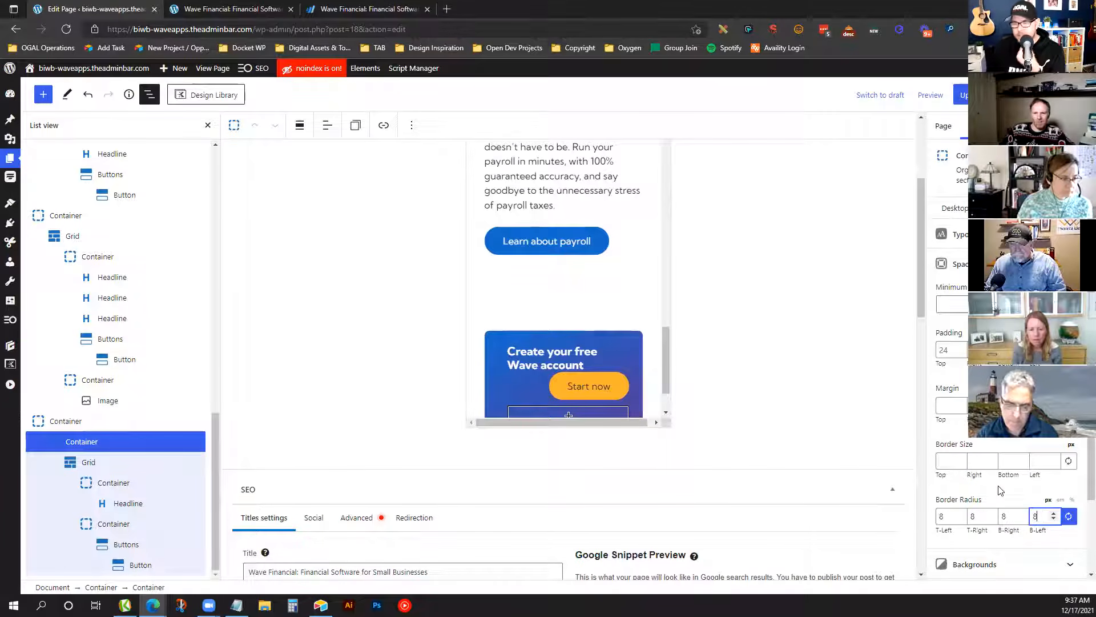
Centre the banner headline text and the Start now button in the mobile view
{"action": "left_click", "coordinate": [562, 347]}
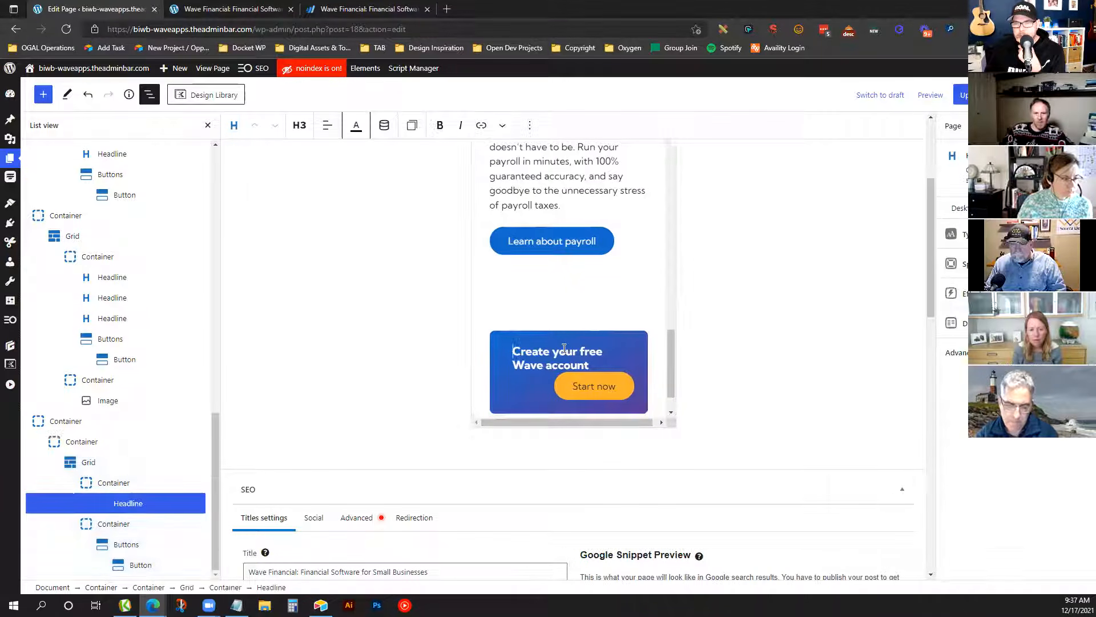
{"action": "left_click", "coordinate": [328, 131]}
{"action": "left_click", "coordinate": [352, 183]}
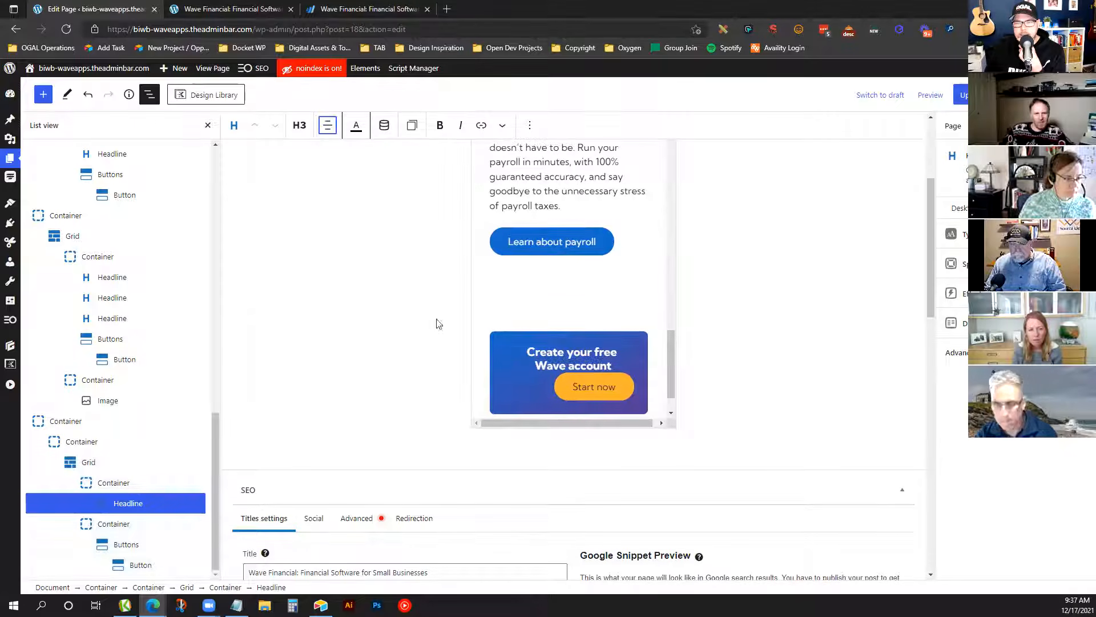
{"action": "left_click", "coordinate": [566, 401]}
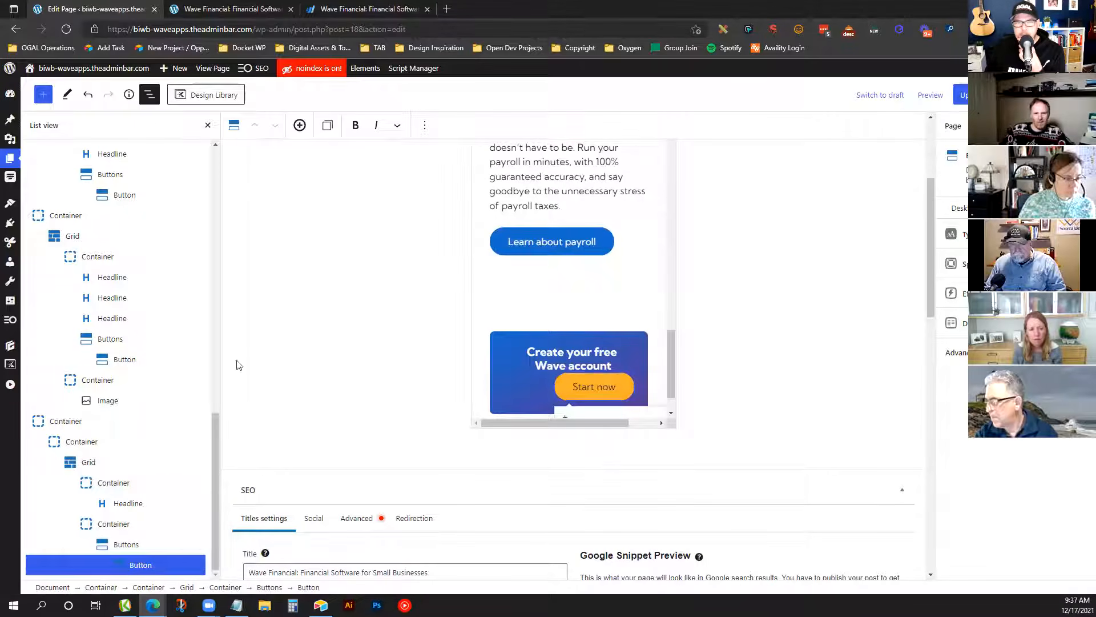
{"action": "left_click", "coordinate": [328, 131]}
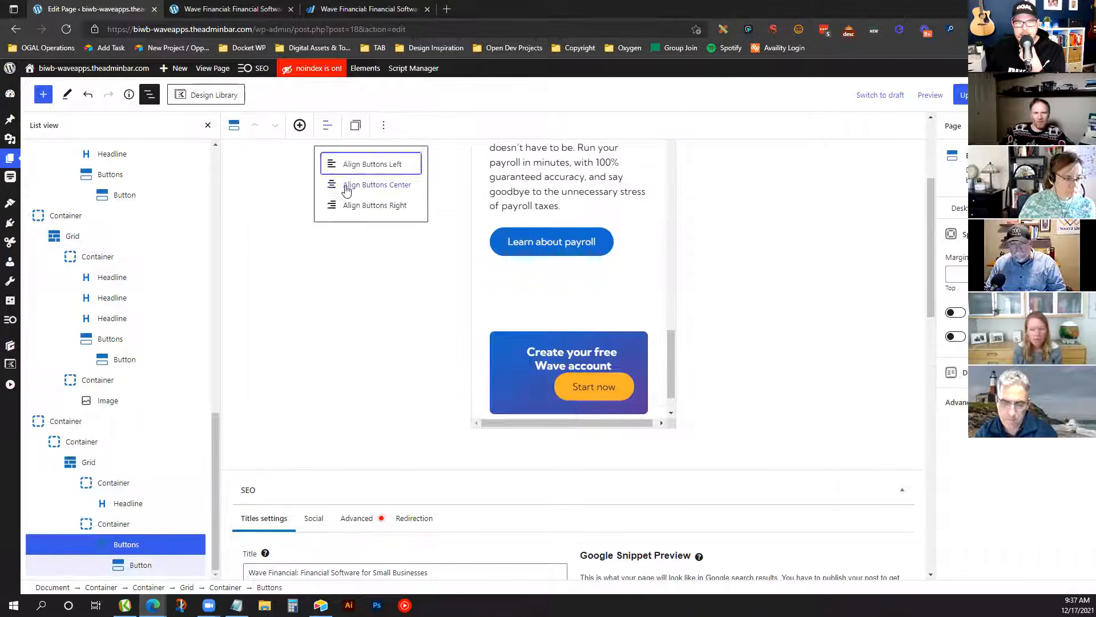
{"action": "left_click", "coordinate": [346, 186]}
{"action": "left_click", "coordinate": [507, 366]}
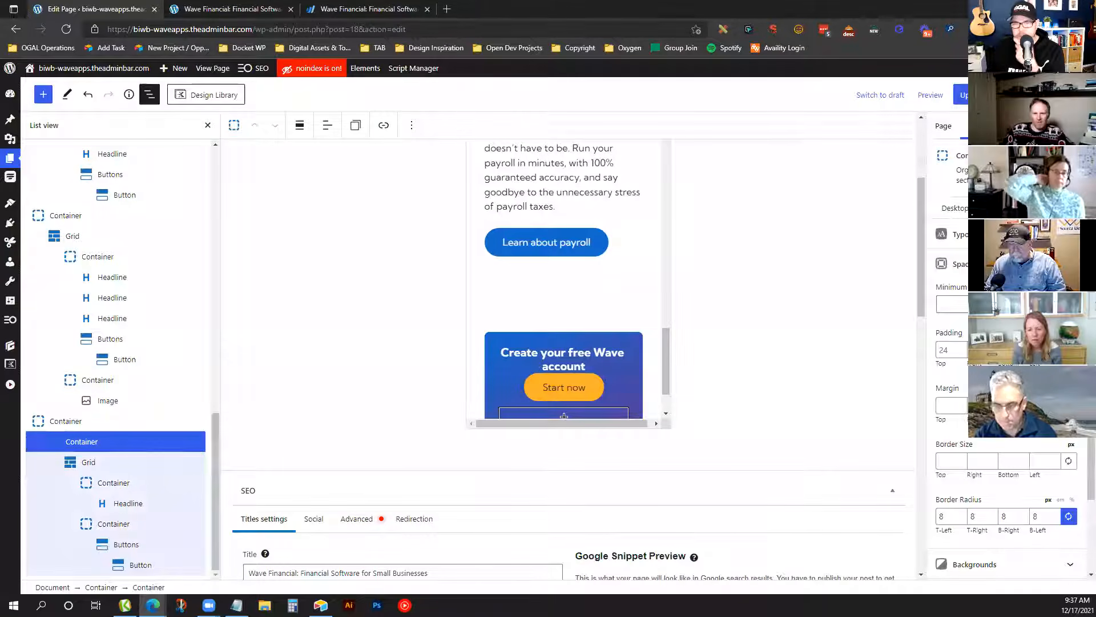
{"action": "left_click", "coordinate": [542, 361]}
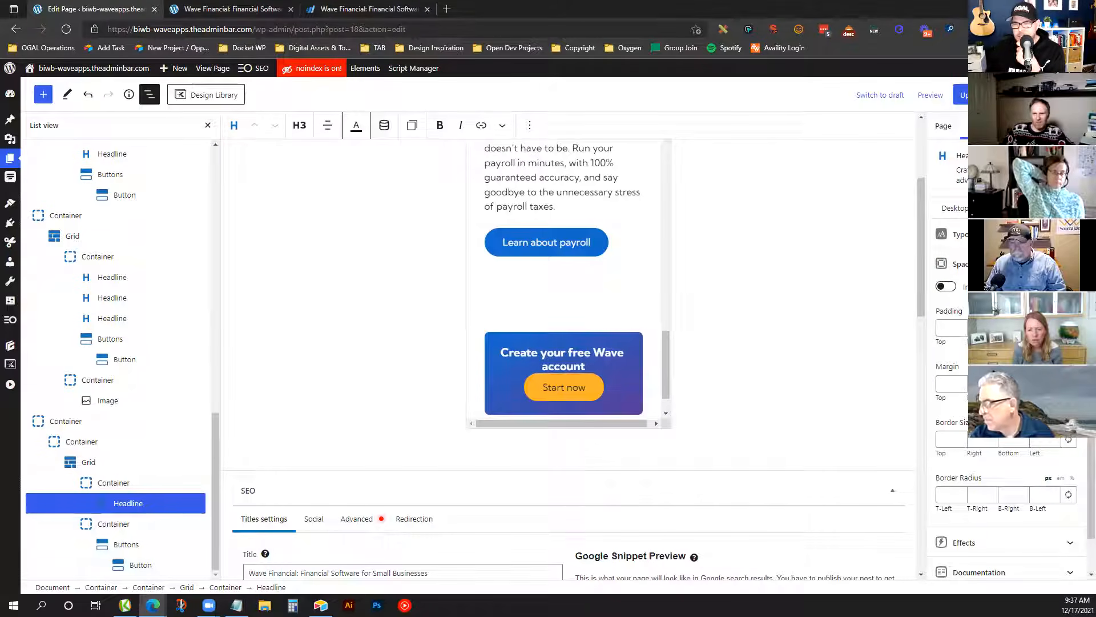
{"action": "scroll", "coordinate": [570, 286], "scroll_direction": "down", "scroll_amount": 4}
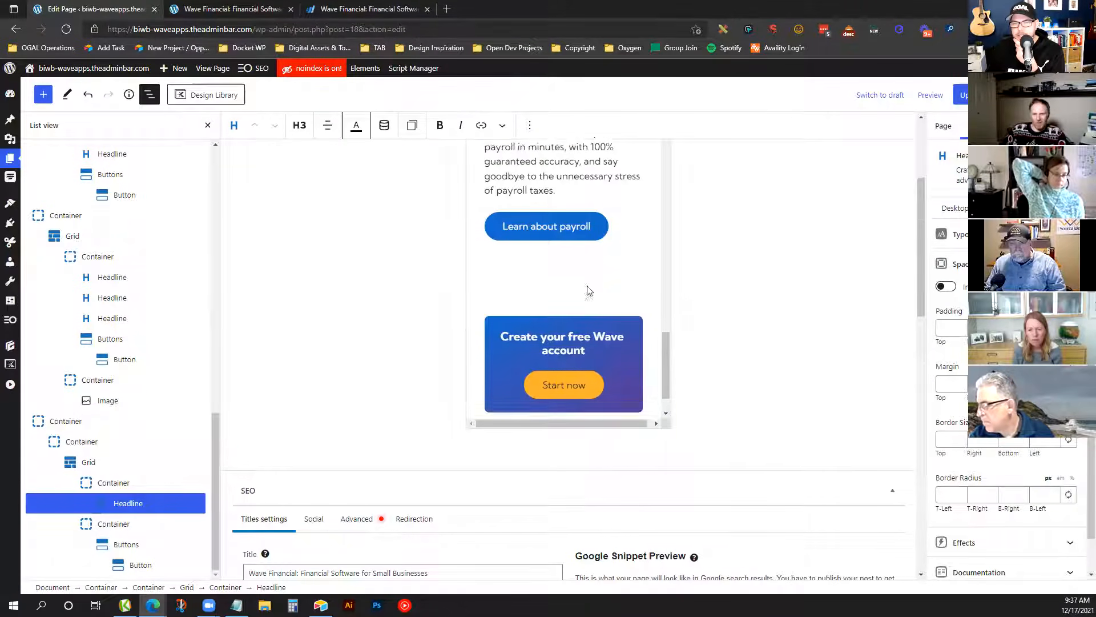
{"action": "scroll", "coordinate": [858, 243], "scroll_direction": "up", "scroll_amount": 2}
Save the page and view waveapps.com's banner in DevTools narrowed to about 358 px
{"action": "left_click", "coordinate": [961, 93]}
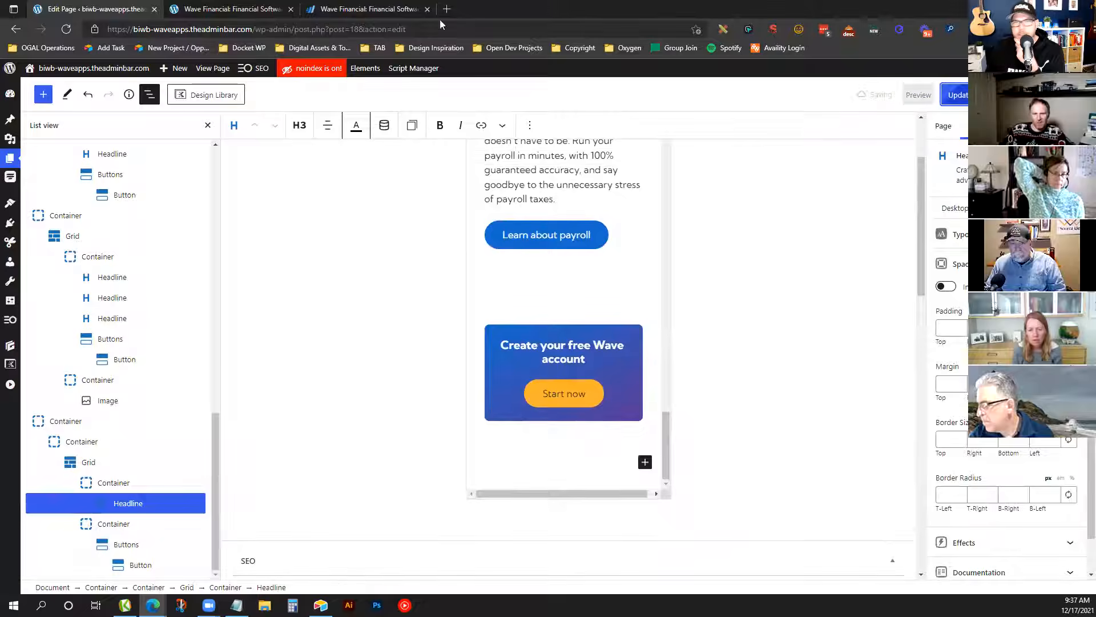
{"action": "left_click", "coordinate": [395, 7]}
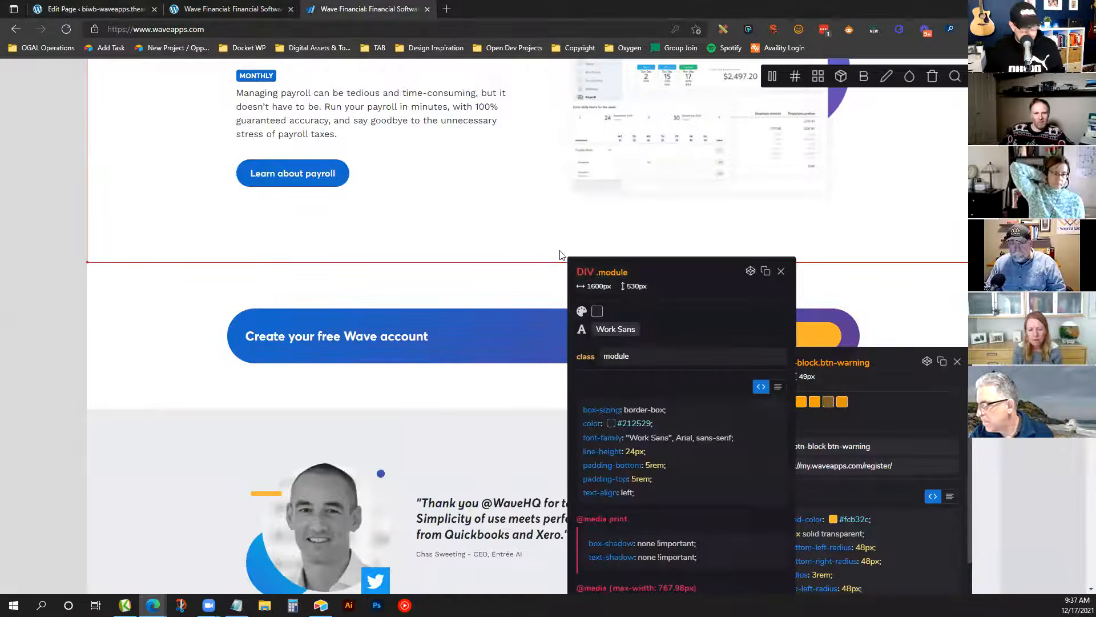
{"action": "right_click", "coordinate": [583, 253]}
{"action": "left_click", "coordinate": [695, 582]}
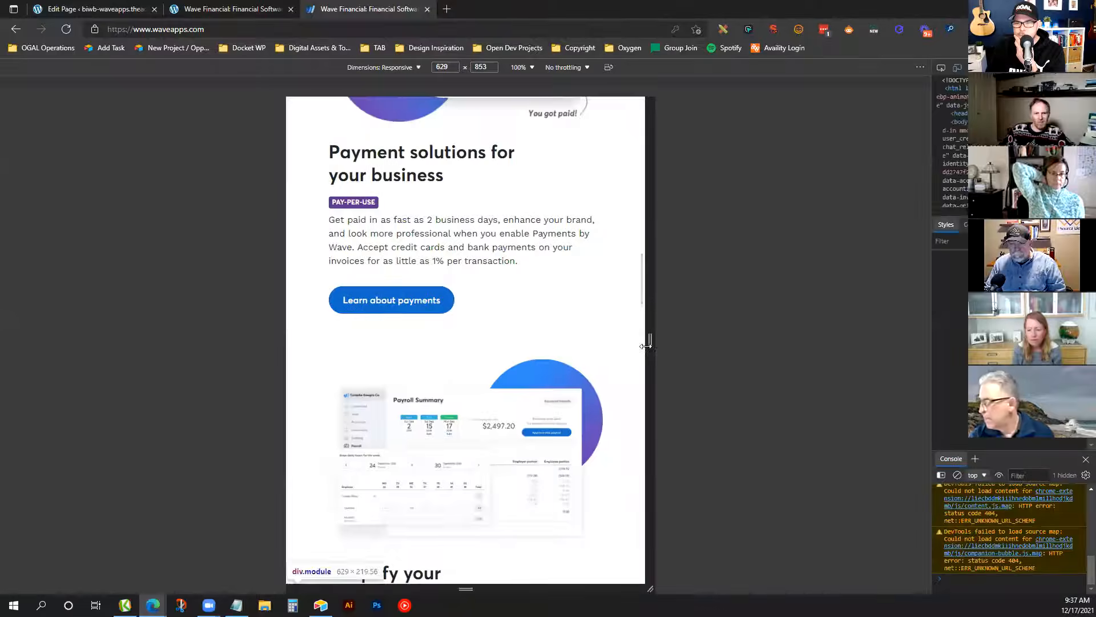
{"action": "left_click_drag", "start_coordinate": [646, 341], "coordinate": [608, 342]}
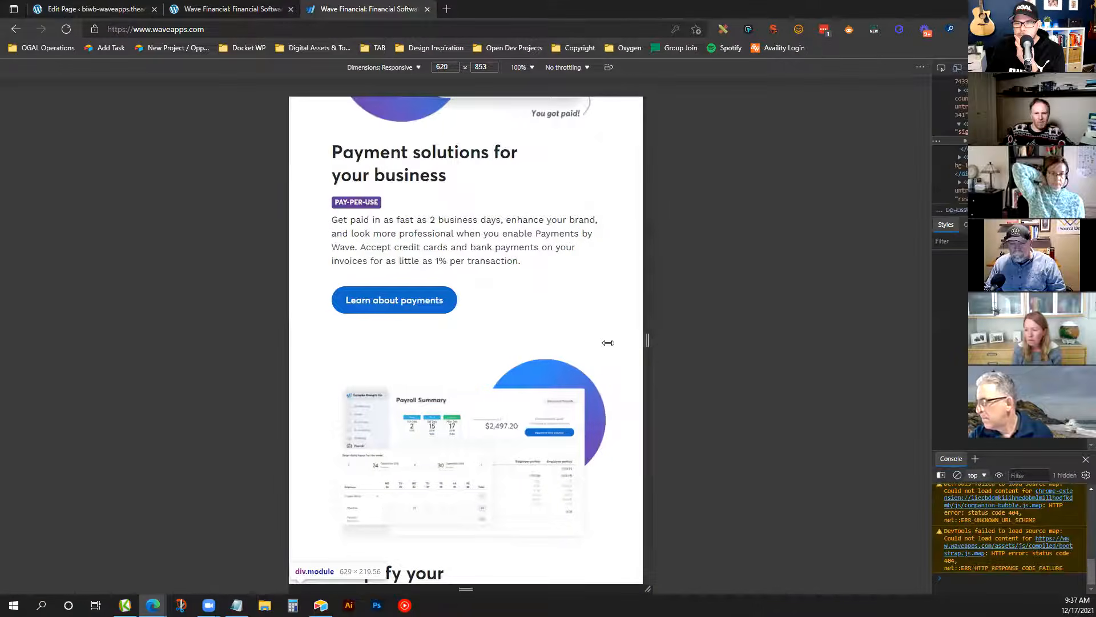
{"action": "scroll", "coordinate": [501, 344], "scroll_direction": "up", "scroll_amount": 10}
{"action": "scroll", "coordinate": [501, 344], "scroll_direction": "down", "scroll_amount": 20}
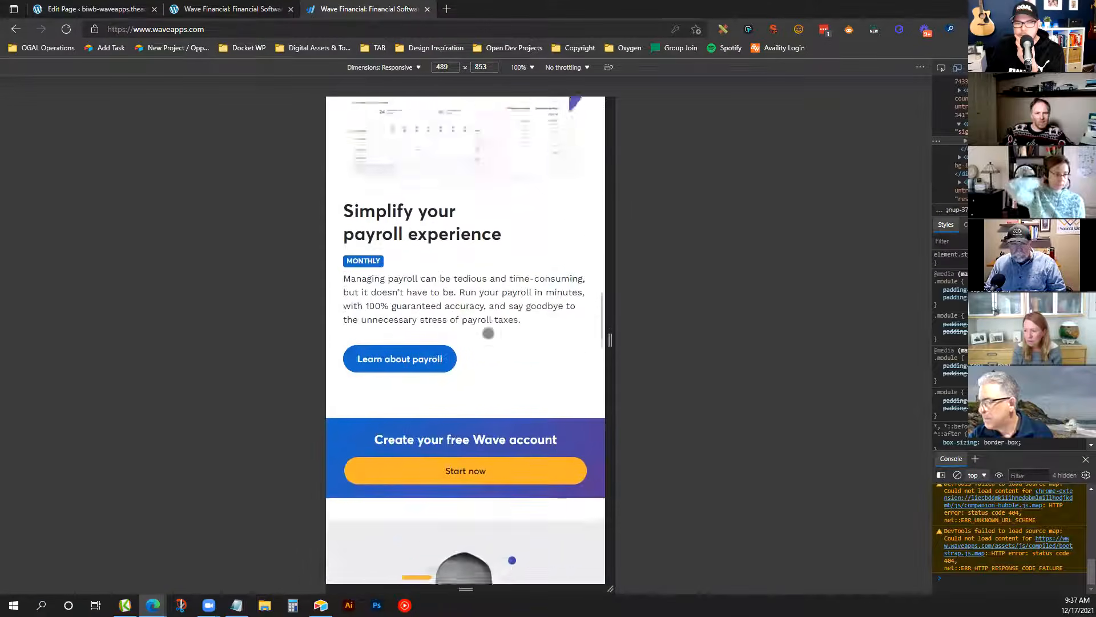
{"action": "scroll", "coordinate": [510, 330], "scroll_direction": "up", "scroll_amount": 1}
{"action": "left_click_drag", "start_coordinate": [610, 340], "coordinate": [568, 338]}
{"action": "scroll", "coordinate": [530, 337], "scroll_direction": "down", "scroll_amount": 12}
{"action": "scroll", "coordinate": [558, 338], "scroll_direction": "down", "scroll_amount": 10}
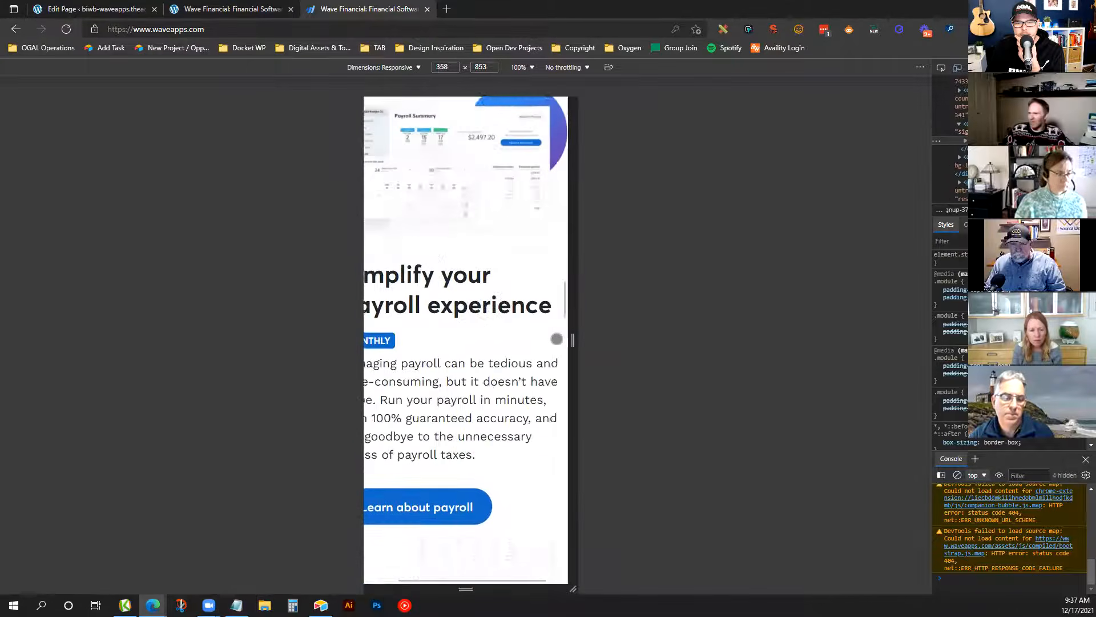
Reopen waveapps.com in DevTools' mobile responsive view to check the stacked banner
{"action": "left_click", "coordinate": [334, 34]}
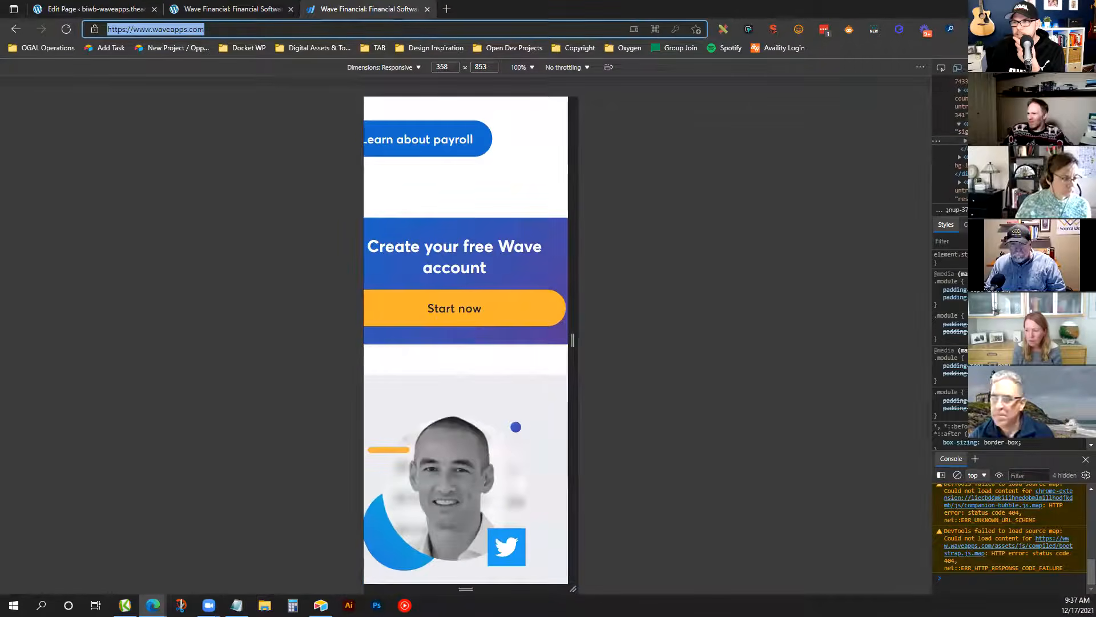
{"action": "key", "text": "F12"}
{"action": "right_click", "coordinate": [466, 293]}
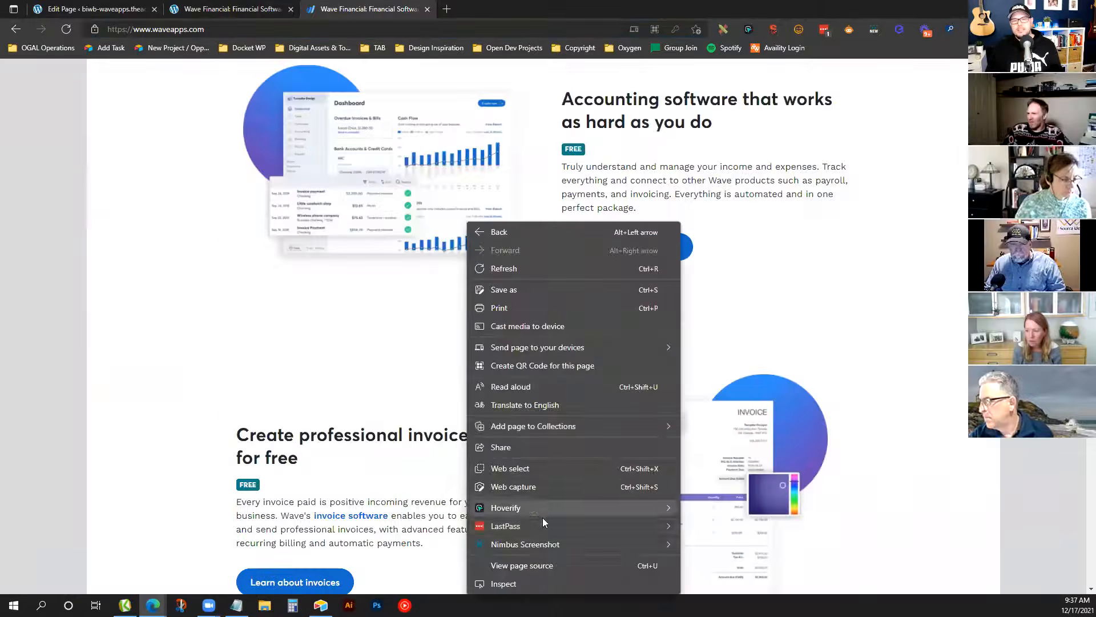
{"action": "left_click", "coordinate": [547, 582]}
{"action": "scroll", "coordinate": [468, 318], "scroll_direction": "down", "scroll_amount": 5}
{"action": "scroll", "coordinate": [468, 318], "scroll_direction": "down", "scroll_amount": 15}
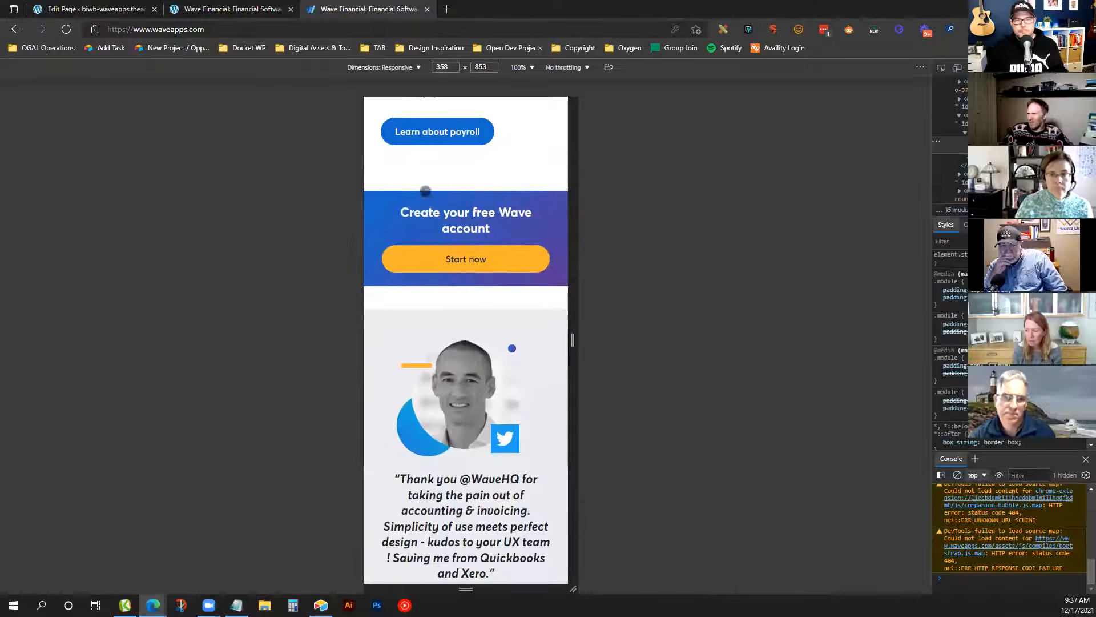
{"action": "left_click", "coordinate": [94, 9]}
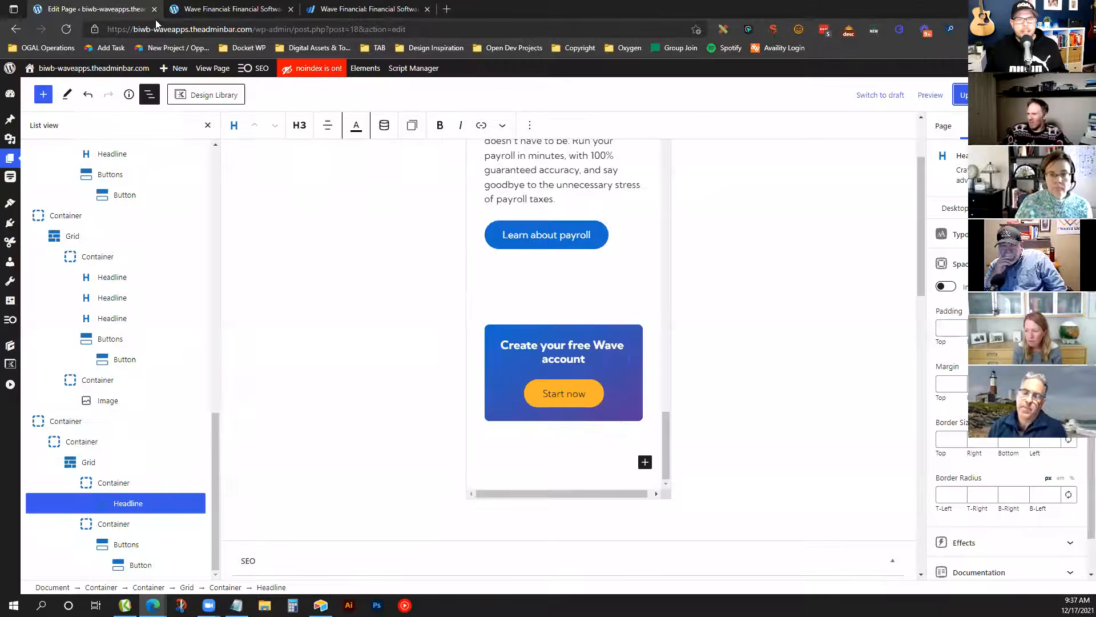
Set the inner banner container's border radius to 0 on all corners
{"action": "left_click", "coordinate": [111, 429]}
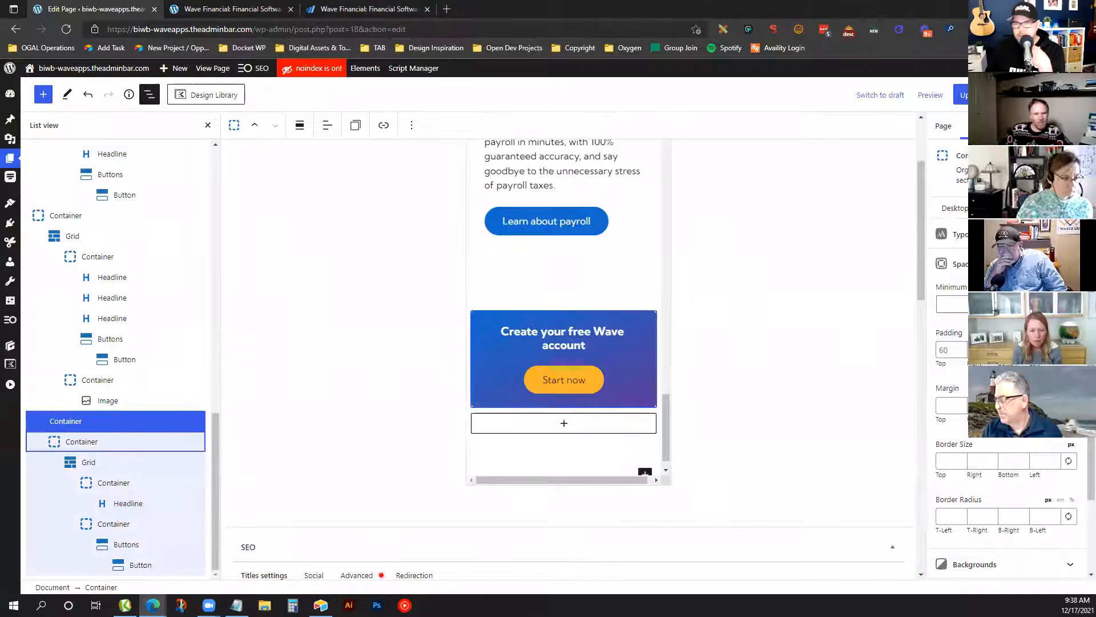
{"action": "left_click", "coordinate": [82, 442]}
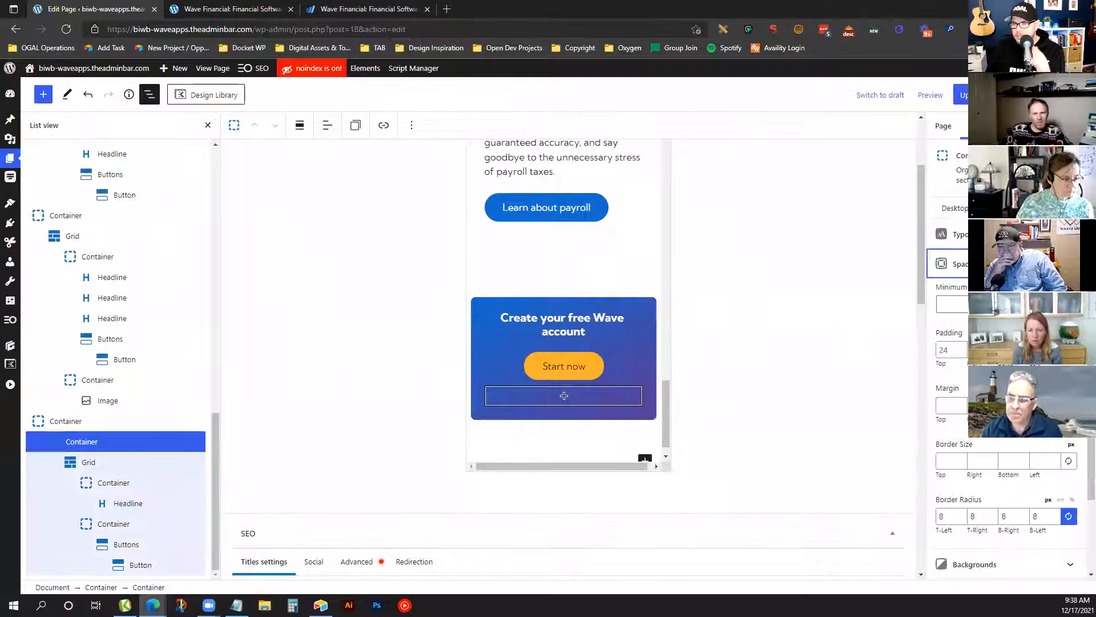
{"action": "left_click_drag", "start_coordinate": [1043, 516], "coordinate": [860, 491]}
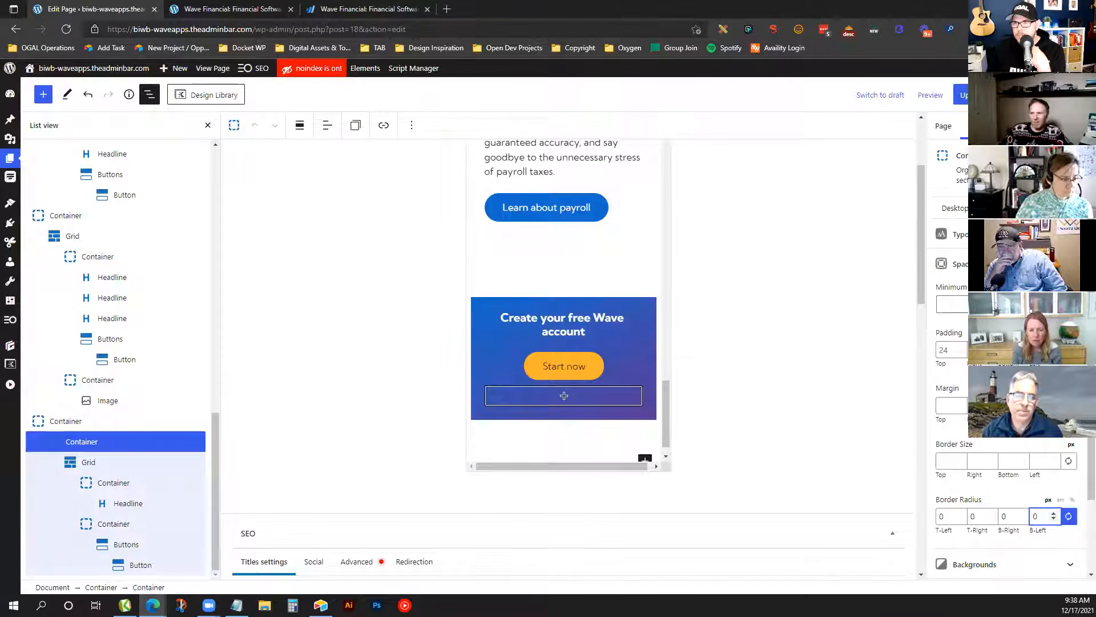
{"action": "left_click", "coordinate": [363, 8]}
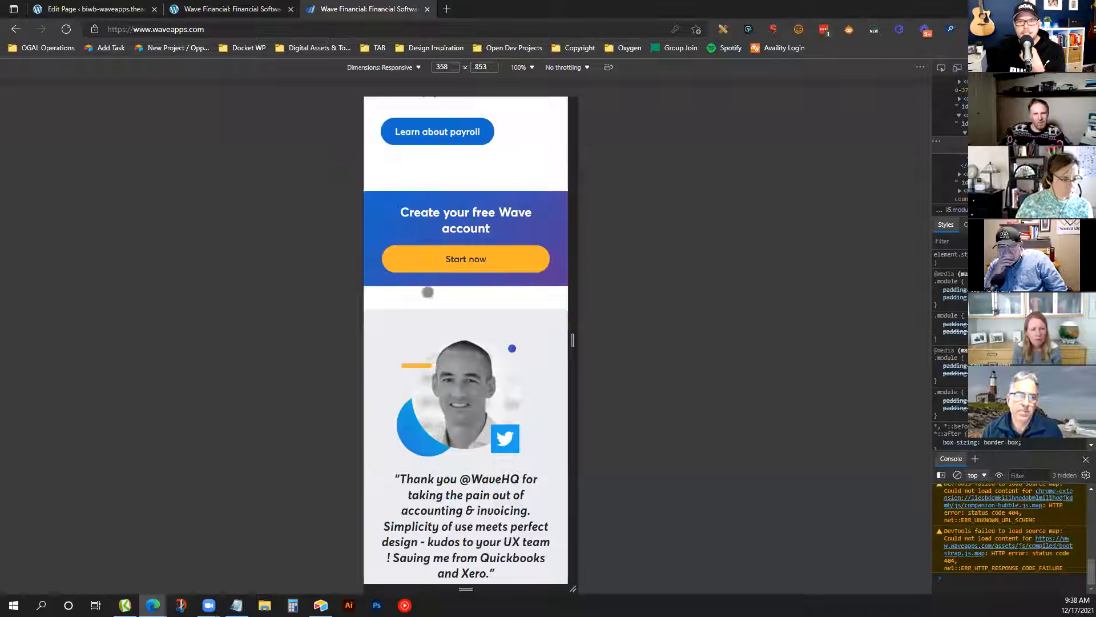
Reload and scroll the waveapps.com mobile preview, then switch to the rebuilt site's tab
{"action": "scroll", "coordinate": [400, 220], "scroll_direction": "up", "scroll_amount": 5}
{"action": "left_click", "coordinate": [314, 34]}
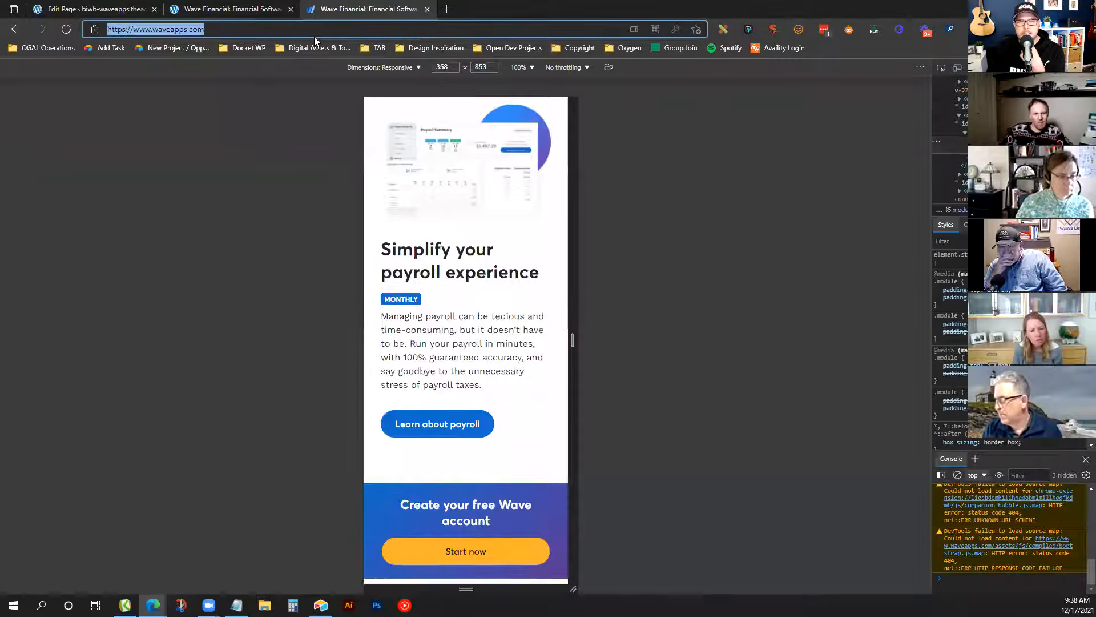
{"action": "key", "text": "Return"}
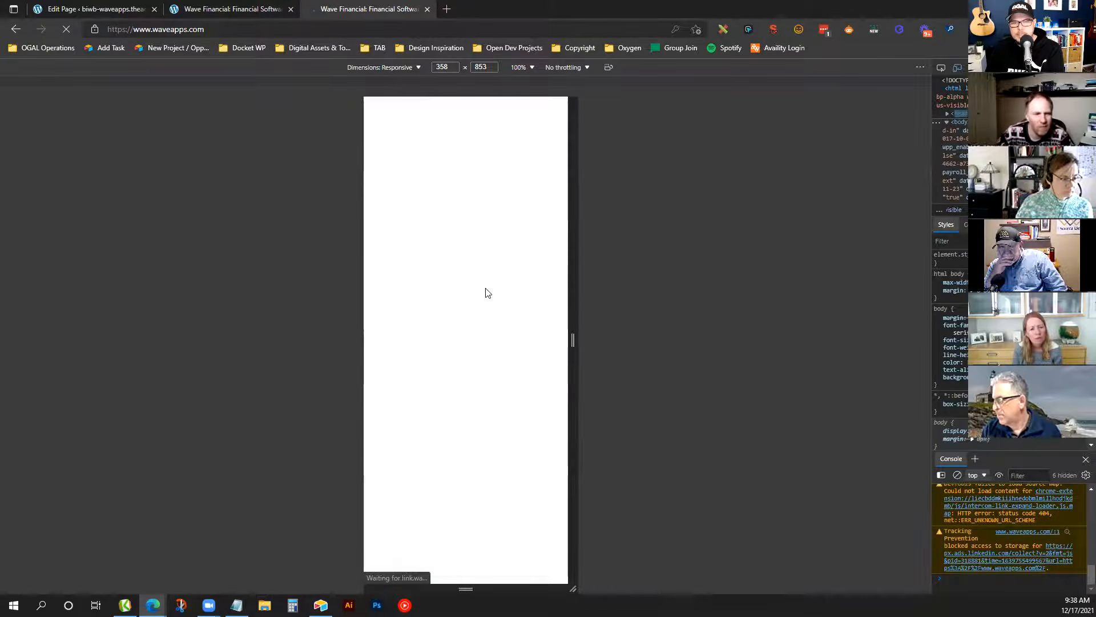
{"action": "scroll", "coordinate": [487, 294], "scroll_direction": "down", "scroll_amount": 12}
{"action": "scroll", "coordinate": [510, 274], "scroll_direction": "down", "scroll_amount": 6}
{"action": "scroll", "coordinate": [509, 279], "scroll_direction": "up", "scroll_amount": 17}
{"action": "scroll", "coordinate": [508, 280], "scroll_direction": "up", "scroll_amount": 4}
{"action": "scroll", "coordinate": [491, 283], "scroll_direction": "down", "scroll_amount": 2}
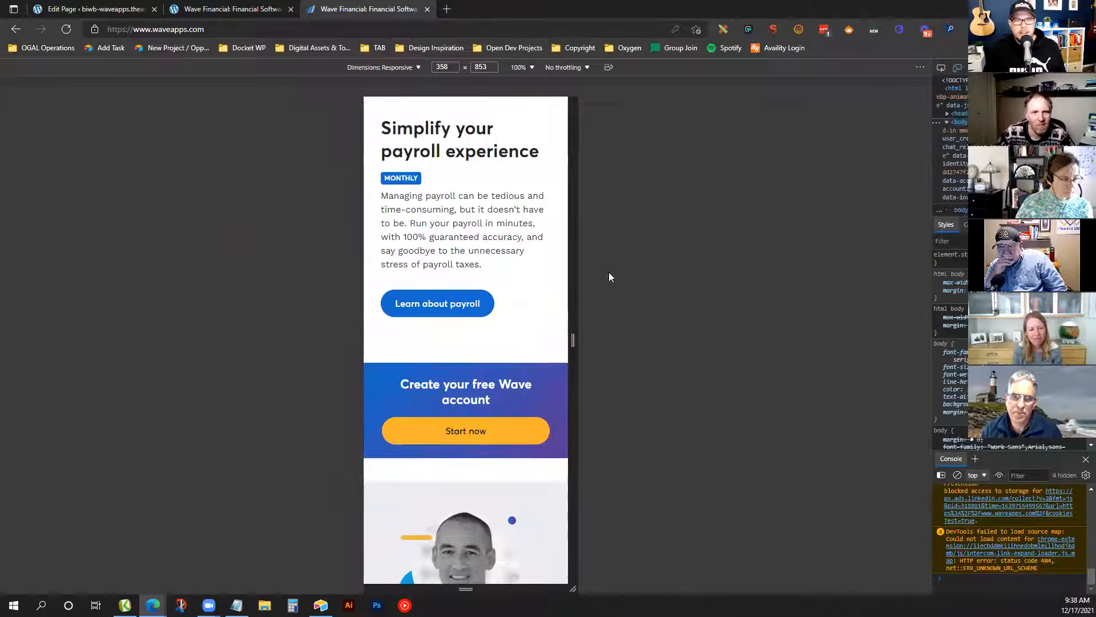
{"action": "left_click", "coordinate": [233, 4]}
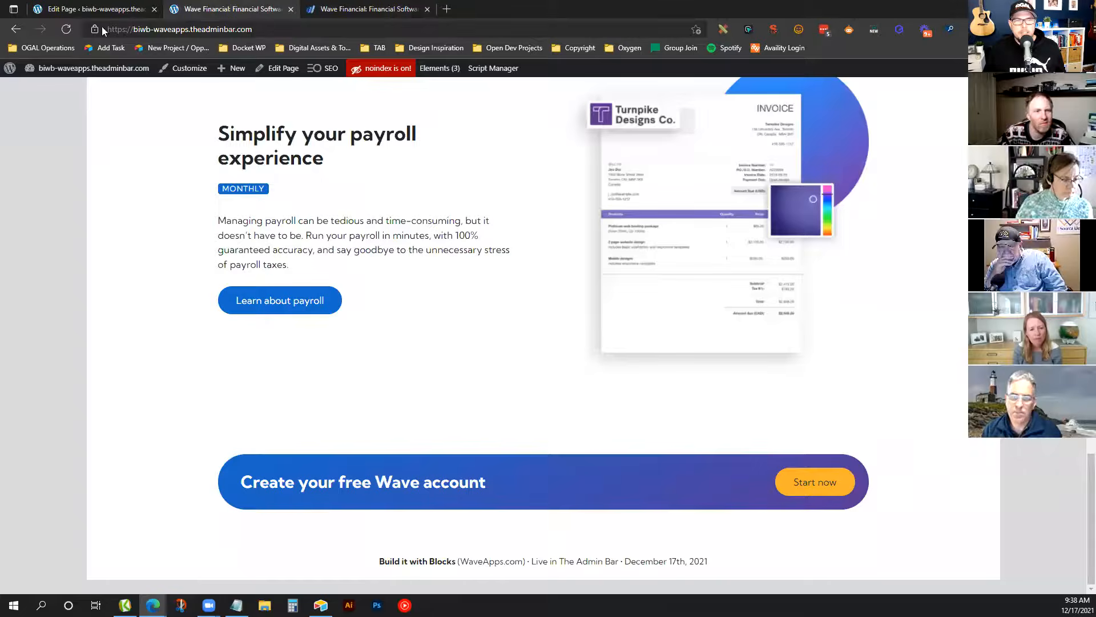
Reload the live page and test its banner at several responsive widths up to 669 px
{"action": "left_click", "coordinate": [71, 35]}
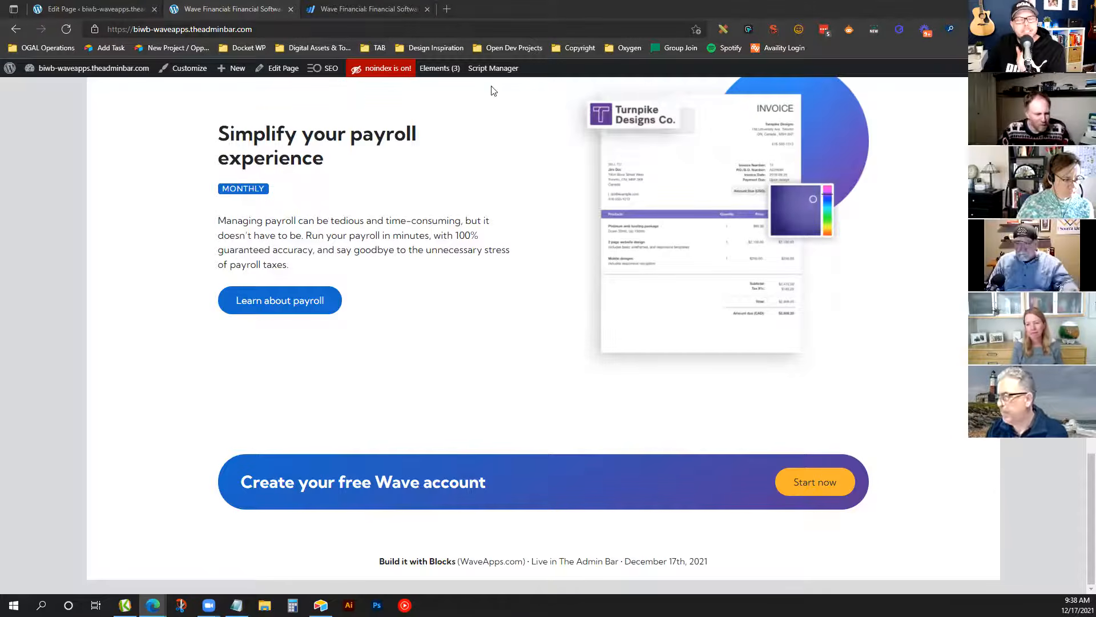
{"action": "right_click", "coordinate": [504, 177]}
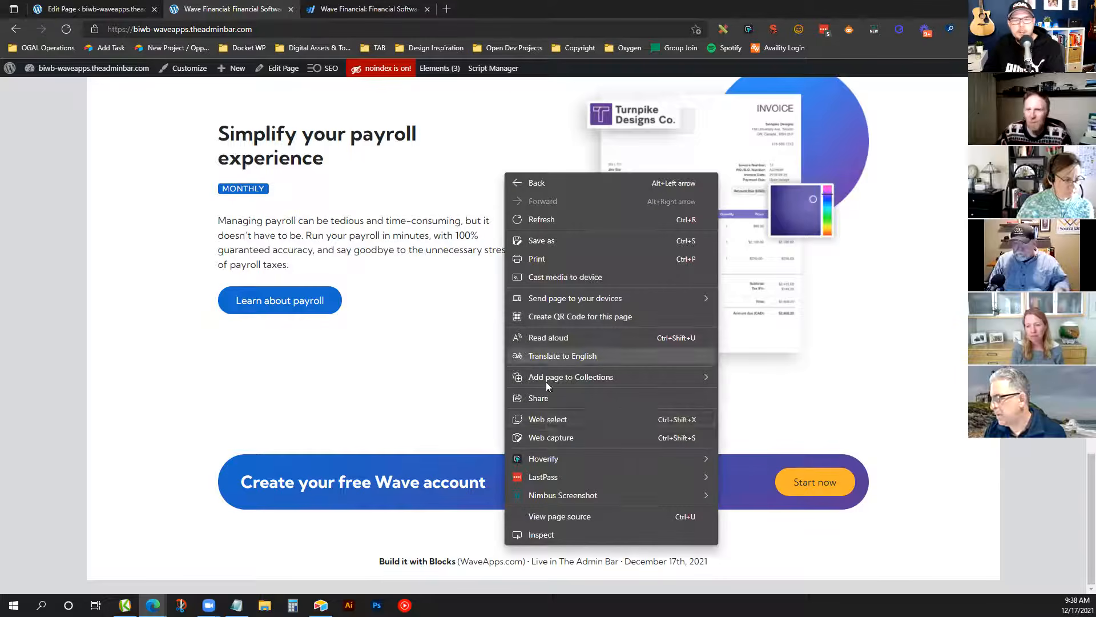
{"action": "left_click", "coordinate": [594, 545]}
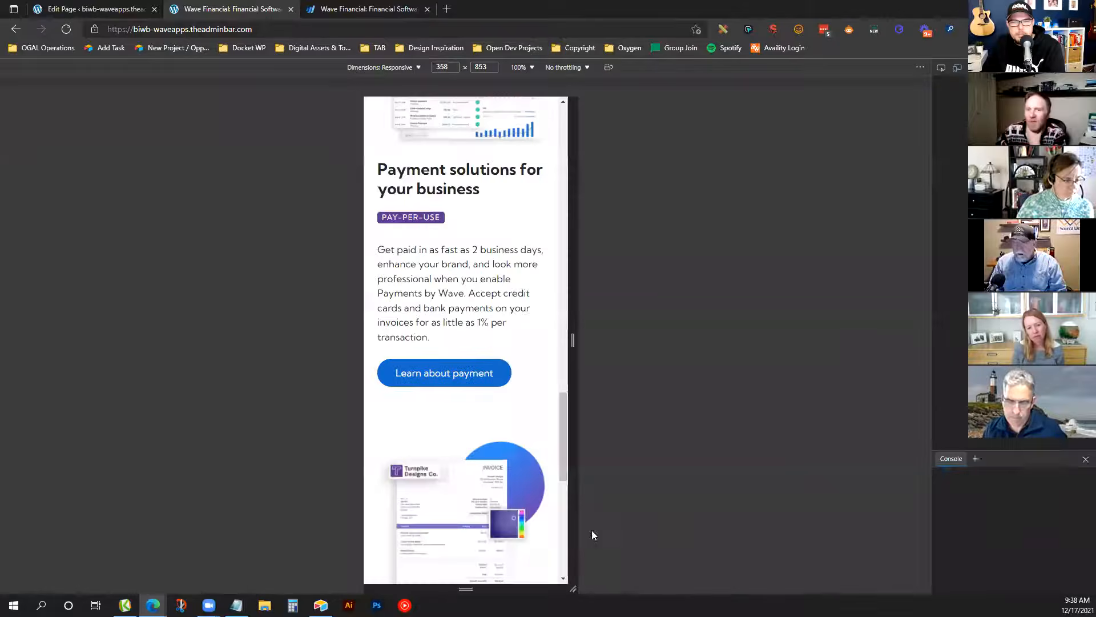
{"action": "left_click_drag", "start_coordinate": [570, 340], "coordinate": [597, 341]}
{"action": "scroll", "coordinate": [526, 336], "scroll_direction": "down", "scroll_amount": 6}
{"action": "scroll", "coordinate": [527, 337], "scroll_direction": "down", "scroll_amount": 20}
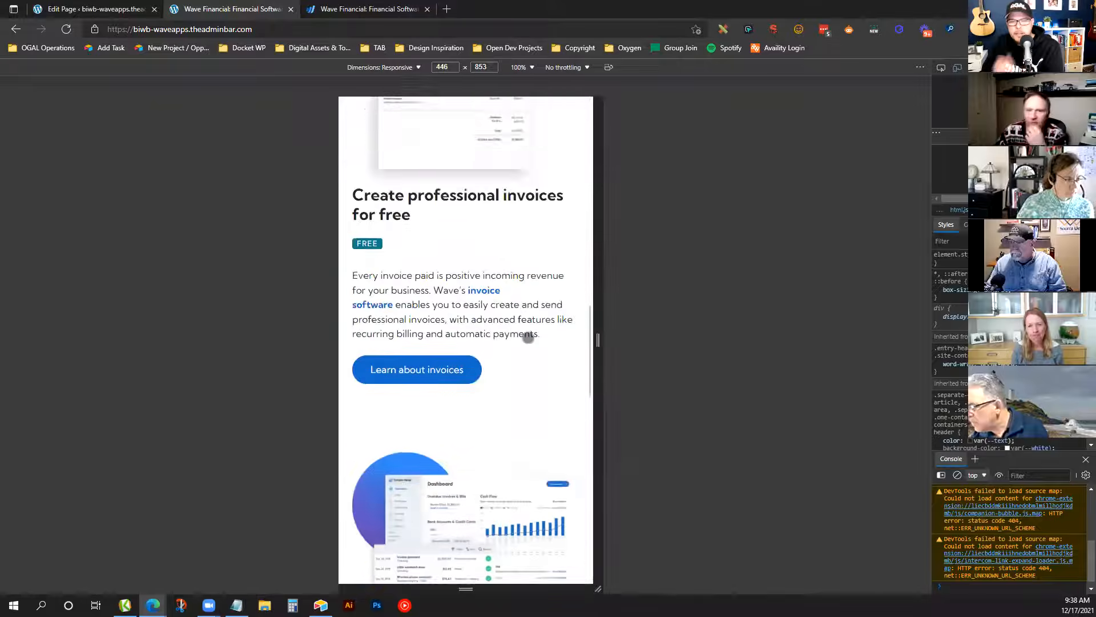
{"action": "scroll", "coordinate": [528, 338], "scroll_direction": "up", "scroll_amount": 3}
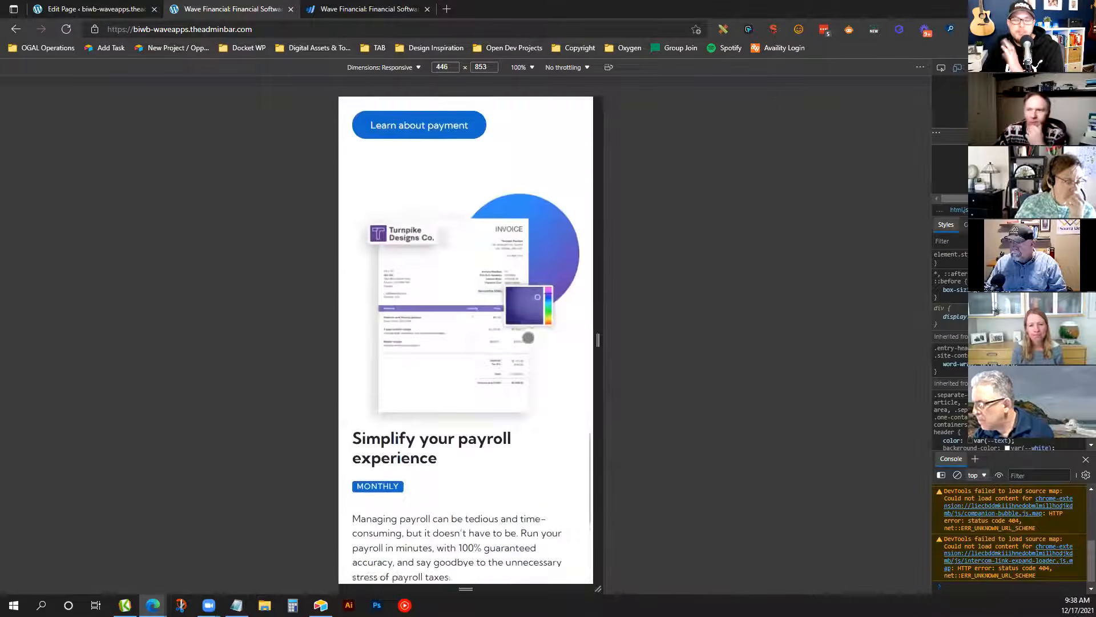
{"action": "scroll", "coordinate": [531, 333], "scroll_direction": "down", "scroll_amount": 3}
{"action": "mouse_move", "coordinate": [598, 341]}
{"action": "left_mouse_down"}
{"action": "mouse_move", "coordinate": [523, 342]}
{"action": "mouse_move", "coordinate": [597, 340]}
{"action": "left_mouse_up"}
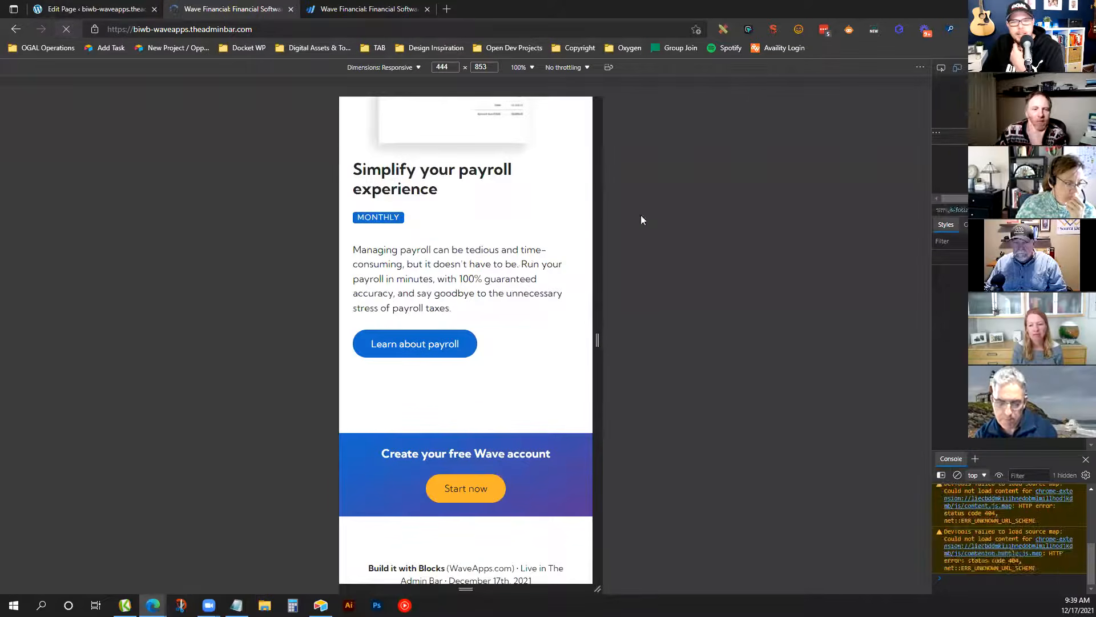
{"action": "left_click_drag", "start_coordinate": [597, 341], "coordinate": [661, 337]}
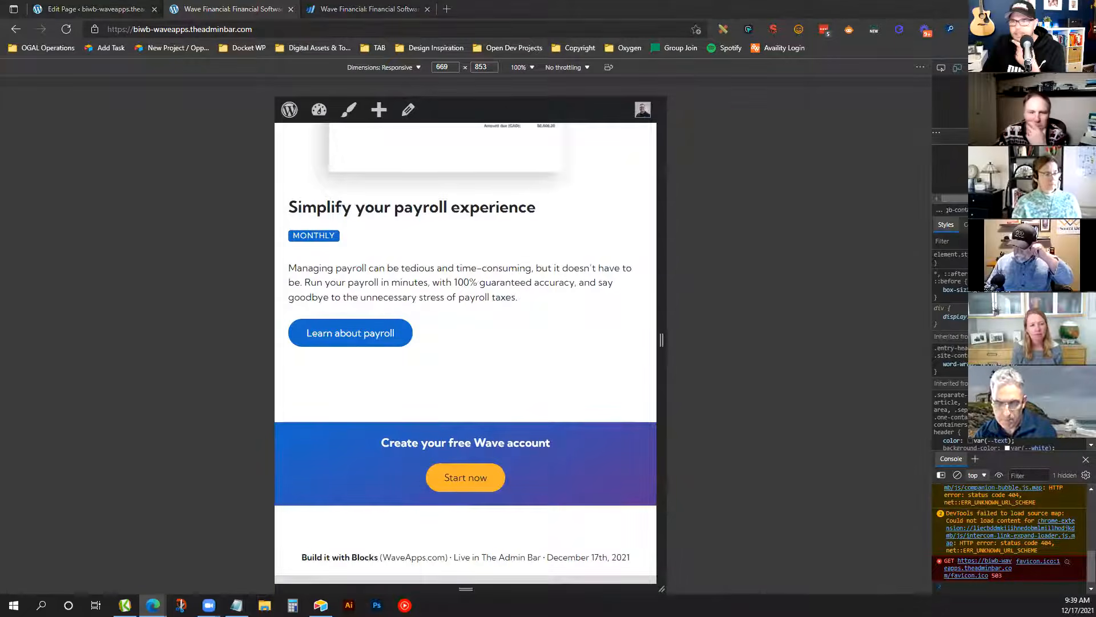
{"action": "key", "text": "F12"}
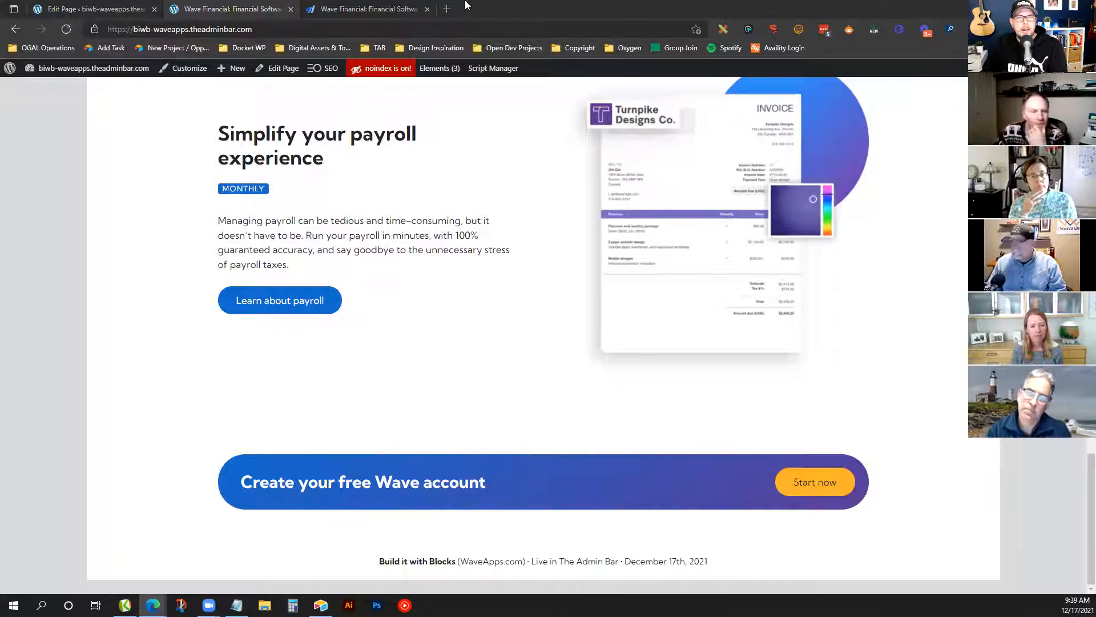
Return to the waveapps.com reference tab and close its developer tools
{"action": "left_click", "coordinate": [395, 9]}
{"action": "scroll", "coordinate": [480, 211], "scroll_direction": "down", "scroll_amount": 1}
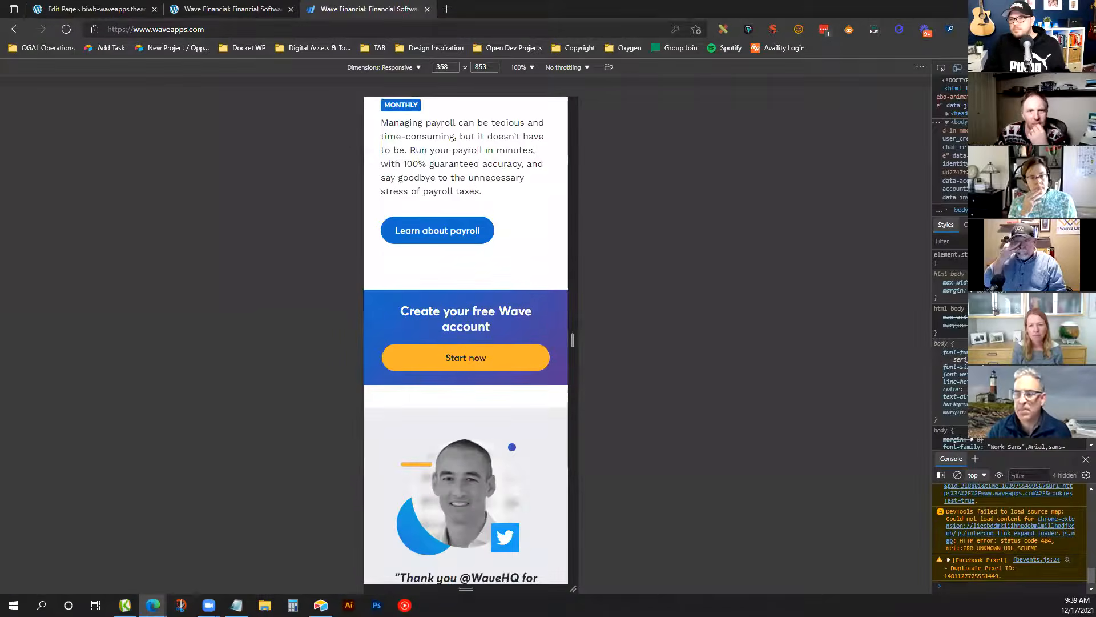
{"action": "key", "text": "F12"}
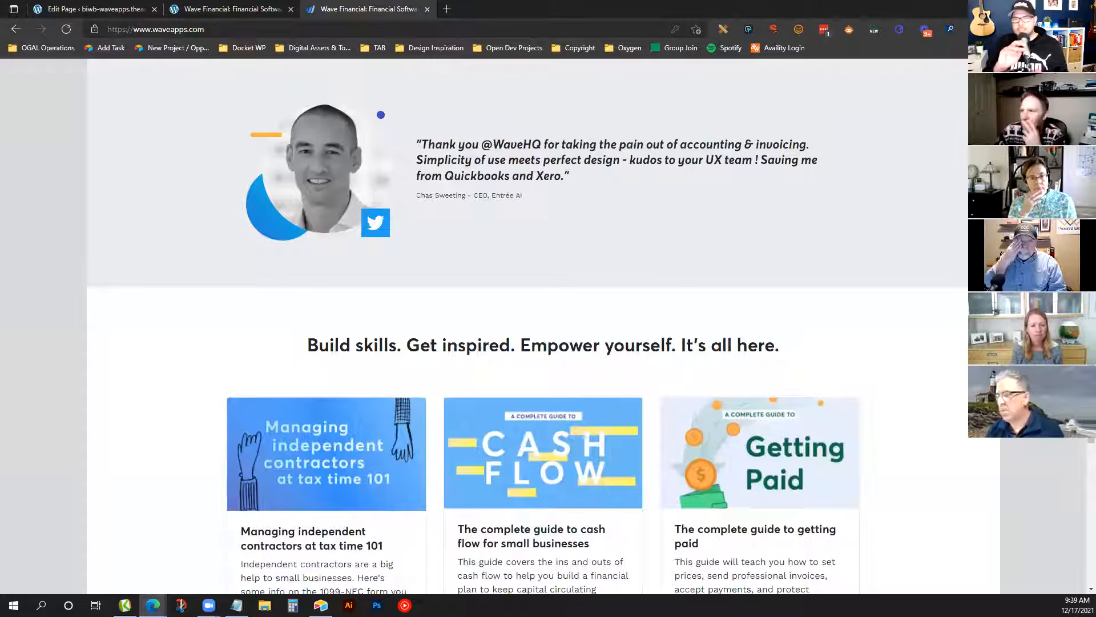
{"action": "scroll", "coordinate": [542, 326], "scroll_direction": "up", "scroll_amount": 4}
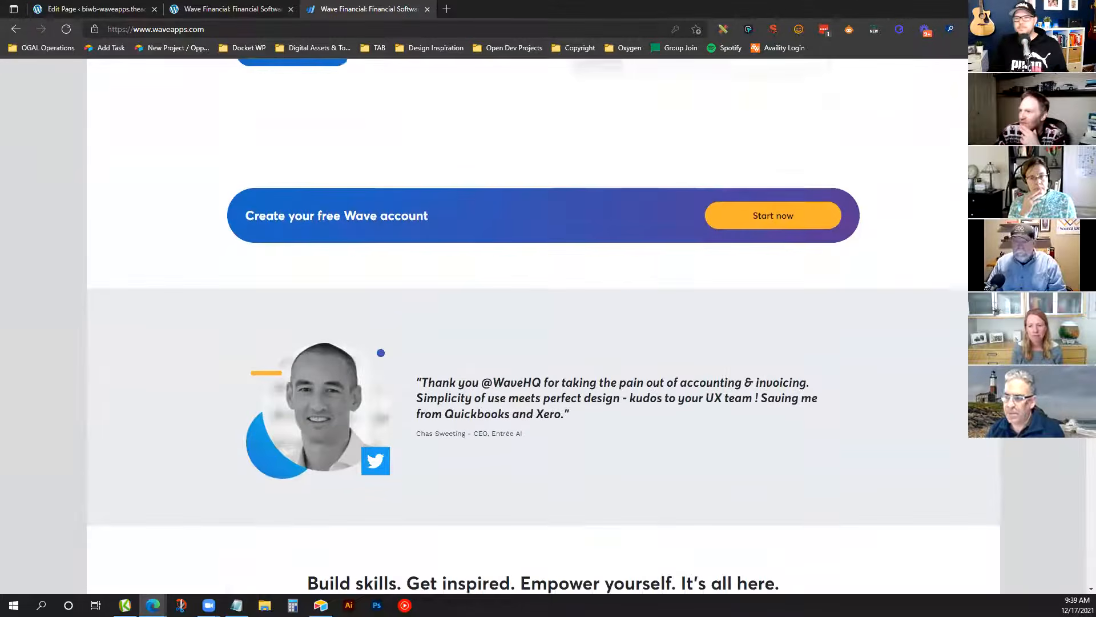
{"action": "scroll", "coordinate": [542, 325], "scroll_direction": "down", "scroll_amount": 8}
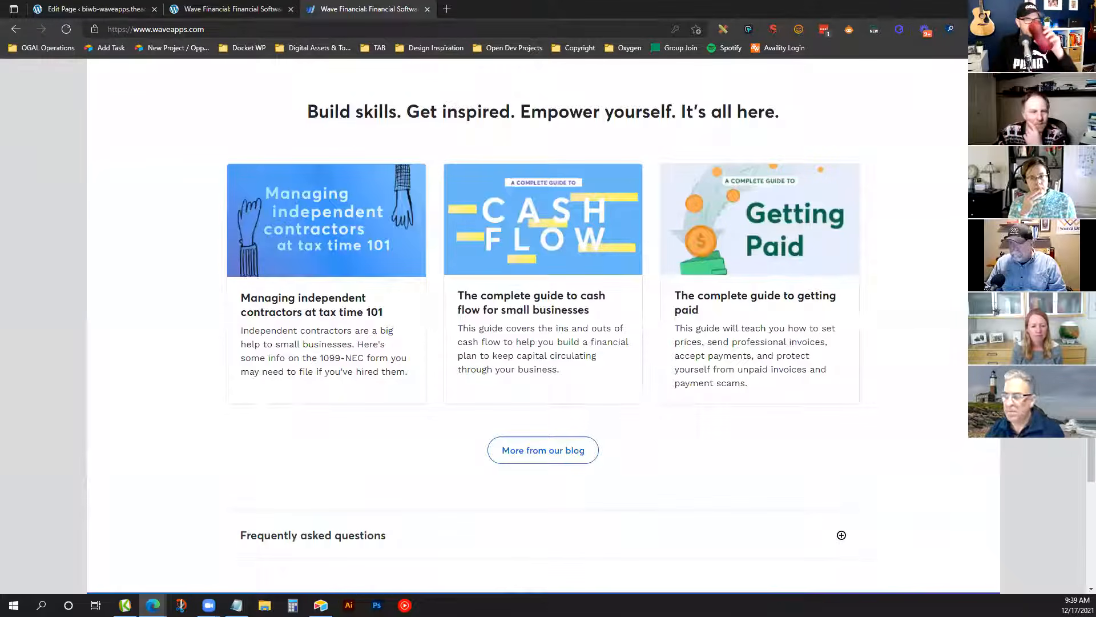
{"action": "scroll", "coordinate": [542, 325], "scroll_direction": "up", "scroll_amount": 7}
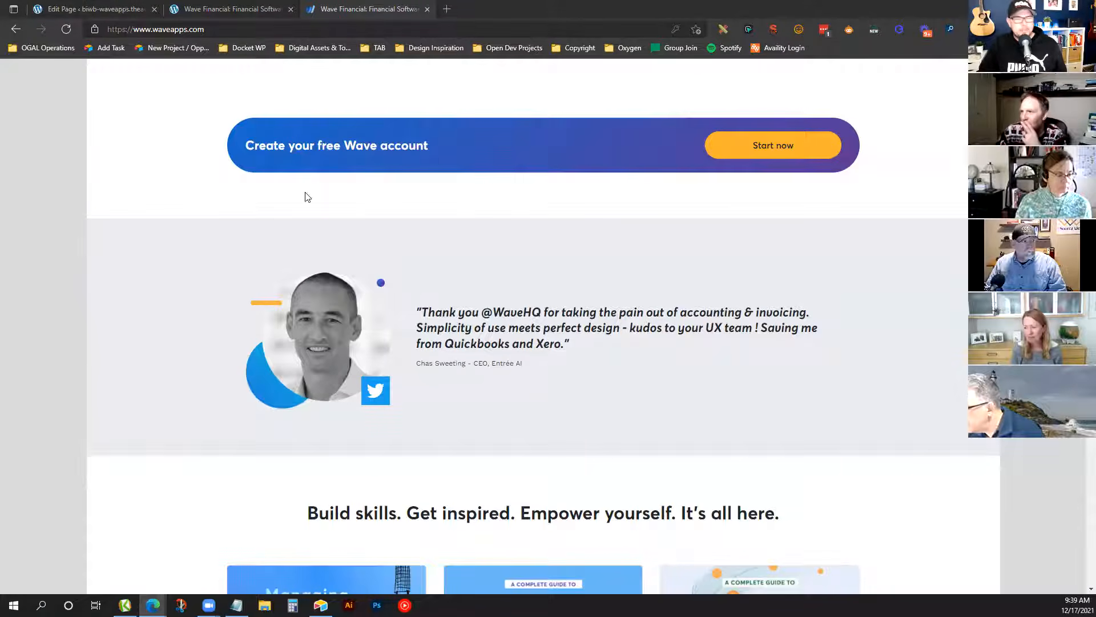
Insert a Container block below the banner using /con and set its tag to section
{"action": "left_click", "coordinate": [110, 7]}
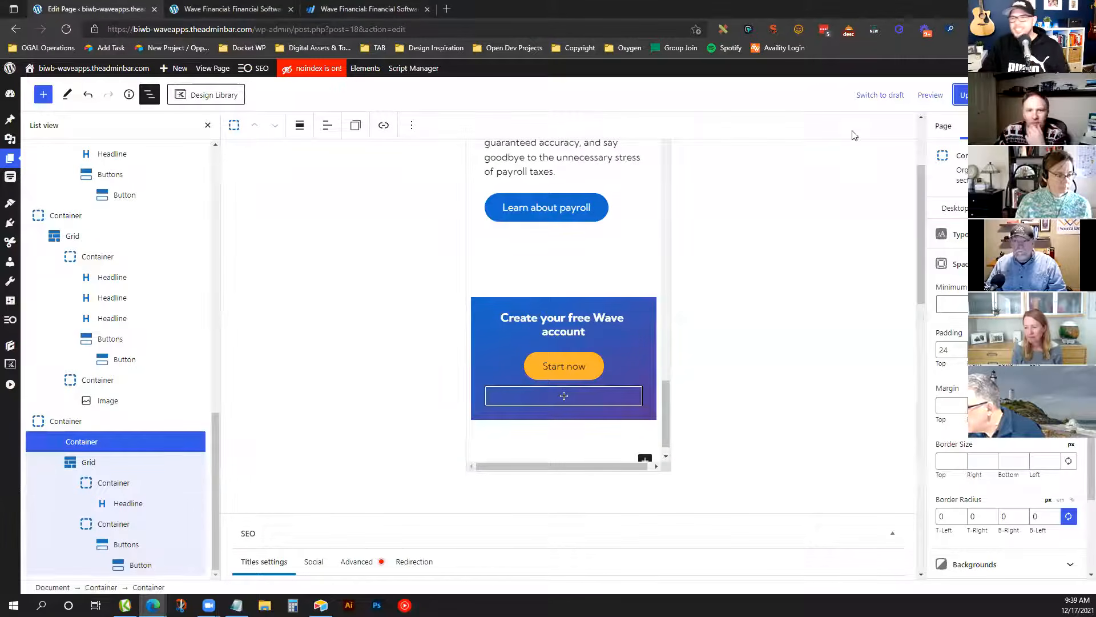
{"action": "left_click", "coordinate": [954, 201]}
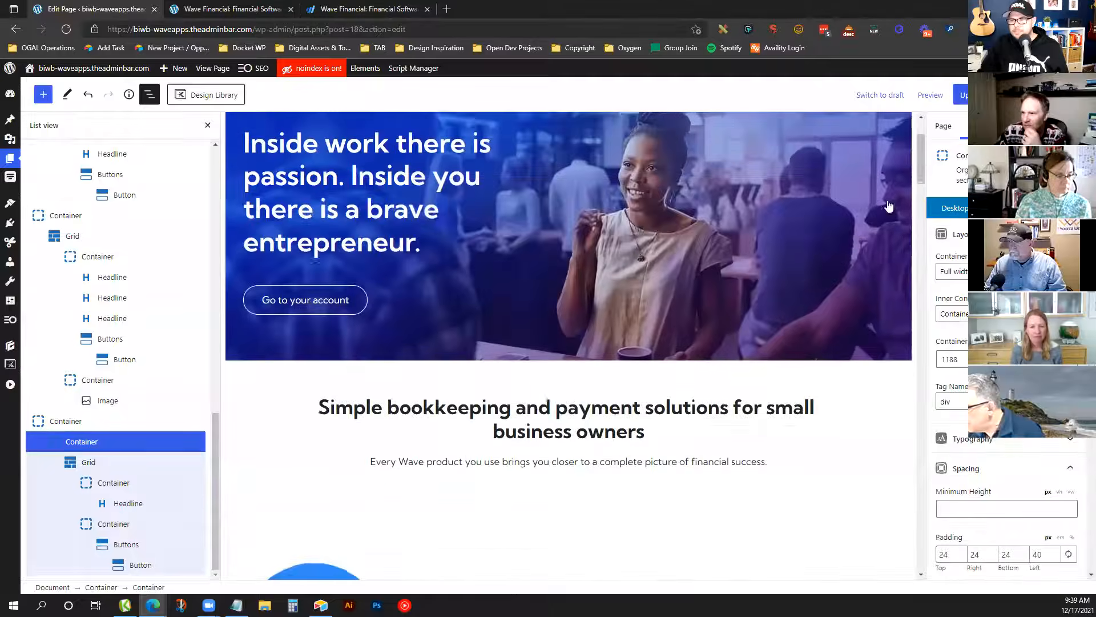
{"action": "scroll", "coordinate": [615, 269], "scroll_direction": "down", "scroll_amount": 20}
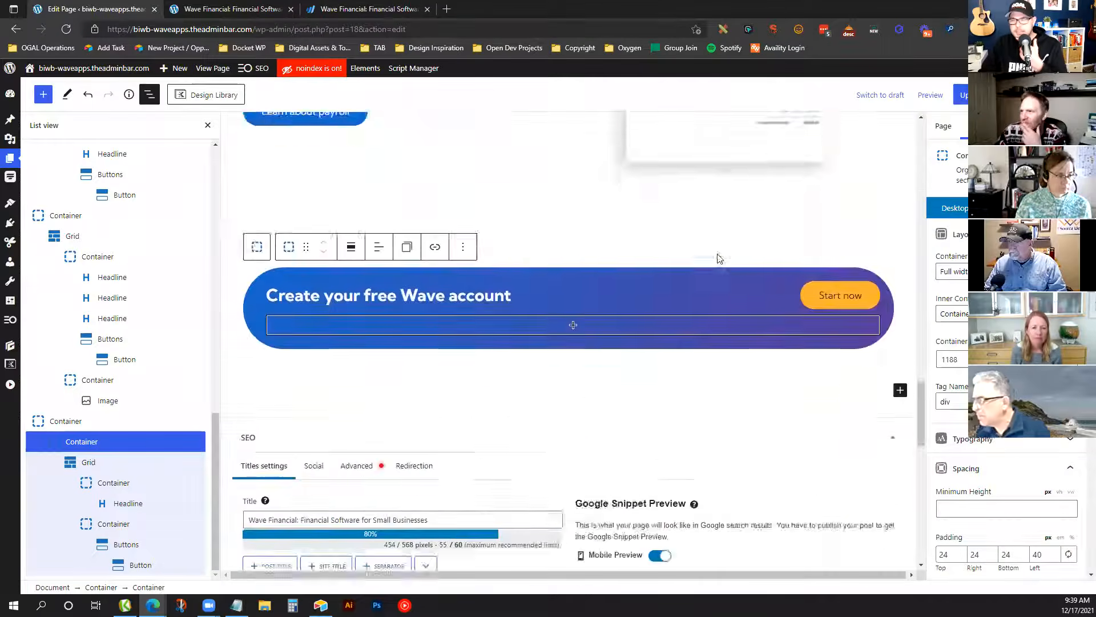
{"action": "scroll", "coordinate": [570, 307], "scroll_direction": "up", "scroll_amount": 3}
{"action": "left_click", "coordinate": [337, 5]}
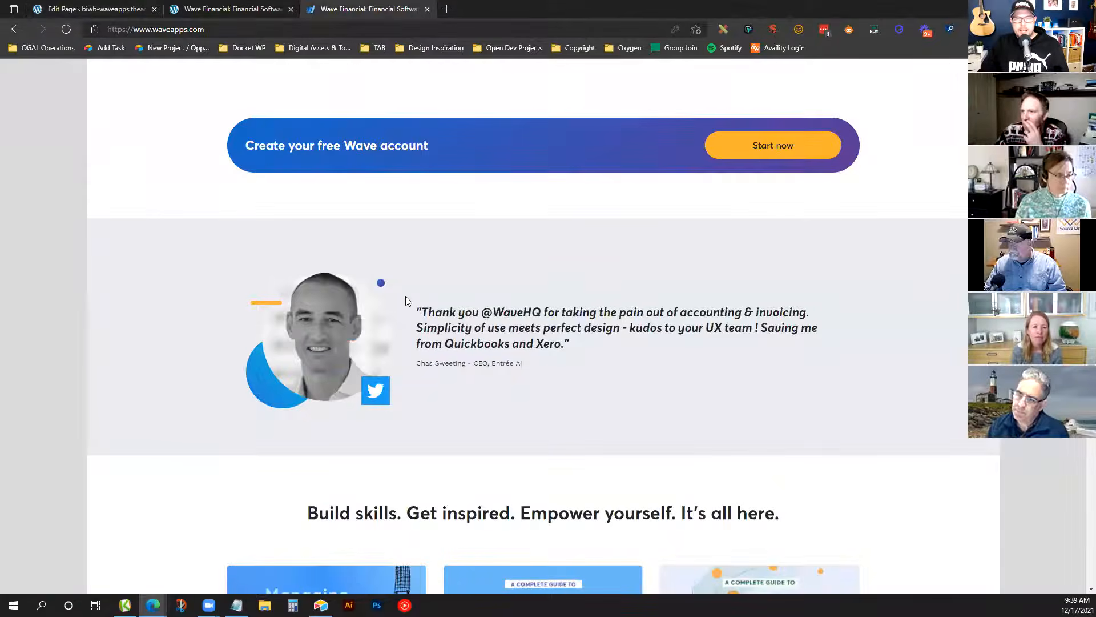
{"action": "left_click", "coordinate": [132, 6]}
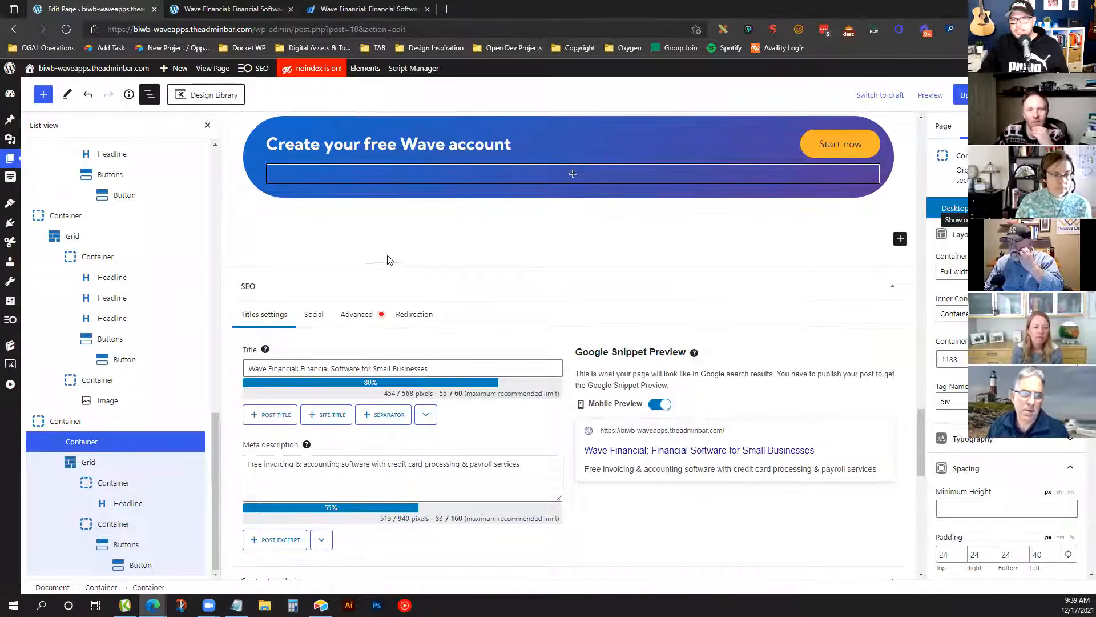
{"action": "left_click", "coordinate": [387, 256]}
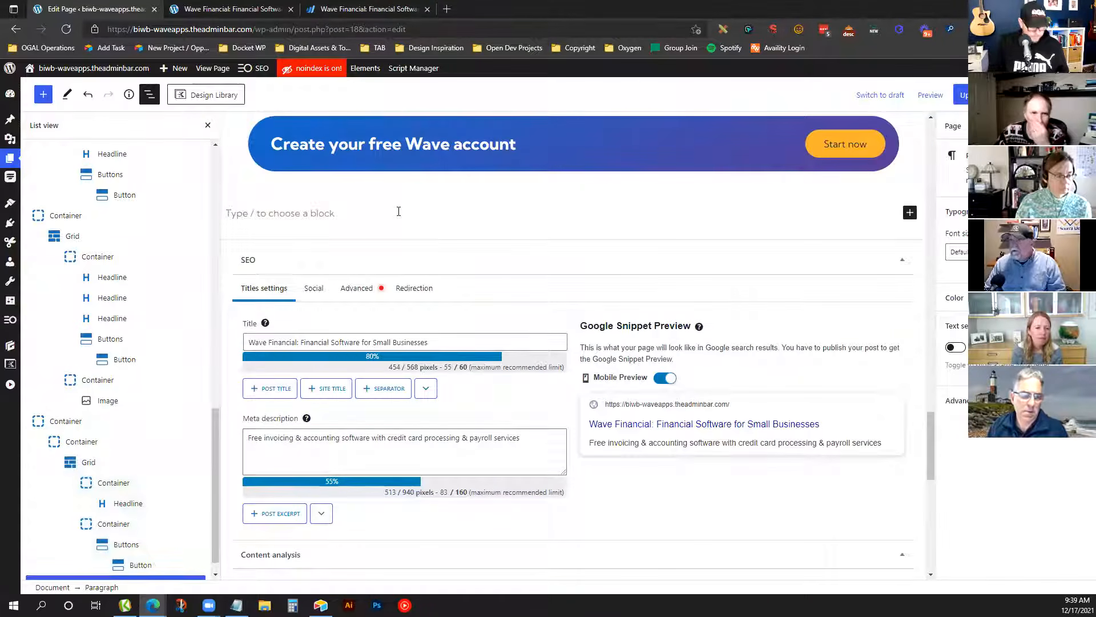
{"action": "type", "text": "/con"}
{"action": "left_click", "coordinate": [292, 76]}
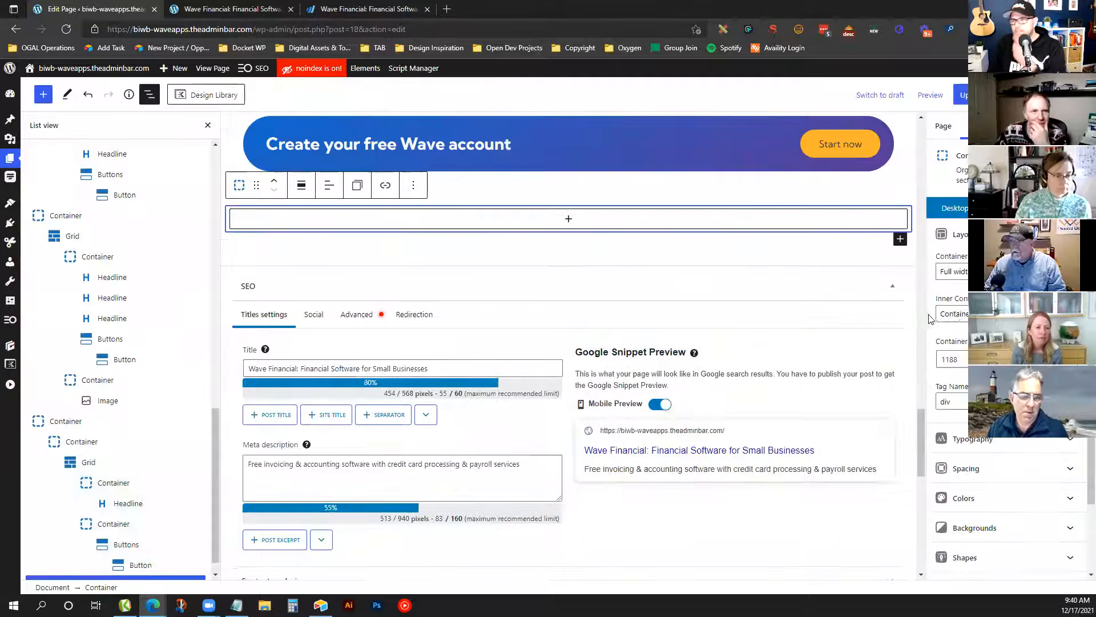
{"action": "left_click", "coordinate": [961, 401]}
{"action": "left_click", "coordinate": [960, 434]}
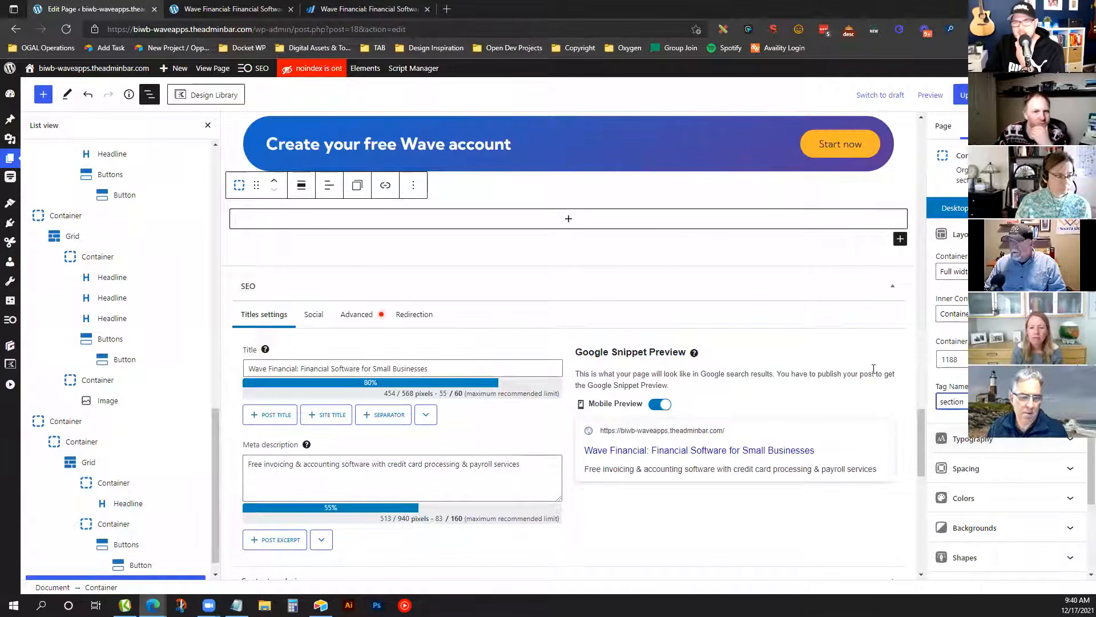
Sample the light grey #E9ECEF from waveapps.com's testimonial background
{"action": "left_click", "coordinate": [350, 7]}
{"action": "key", "text": "alt+c"}
{"action": "left_click", "coordinate": [167, 246]}
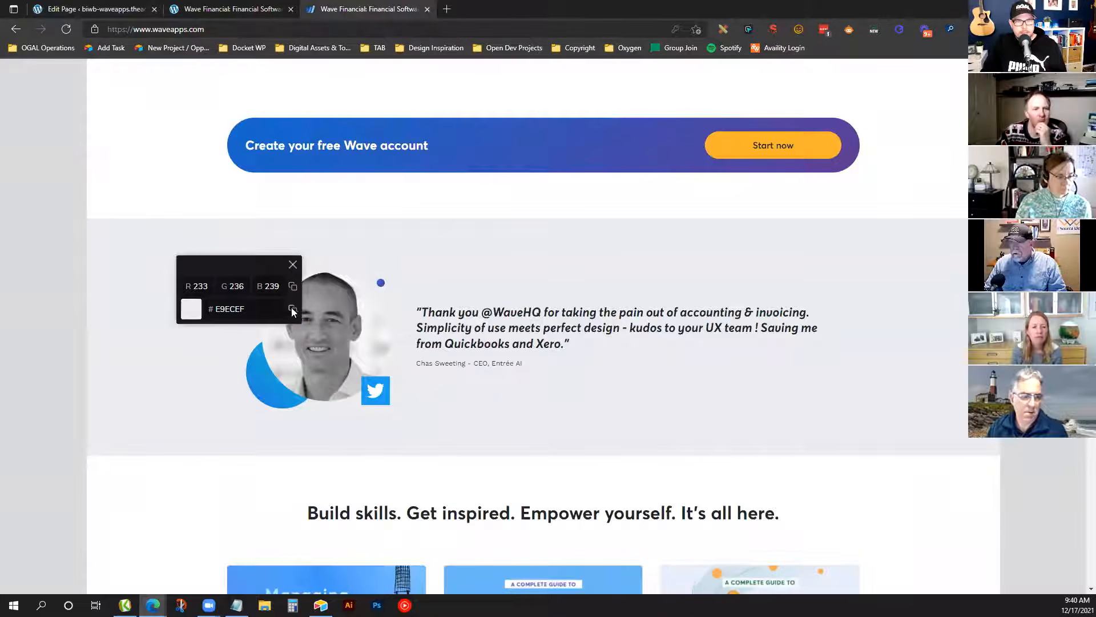
Give the section container the copied #e9ecef light grey background colour
{"action": "left_click", "coordinate": [293, 286]}
{"action": "left_click", "coordinate": [69, 7]}
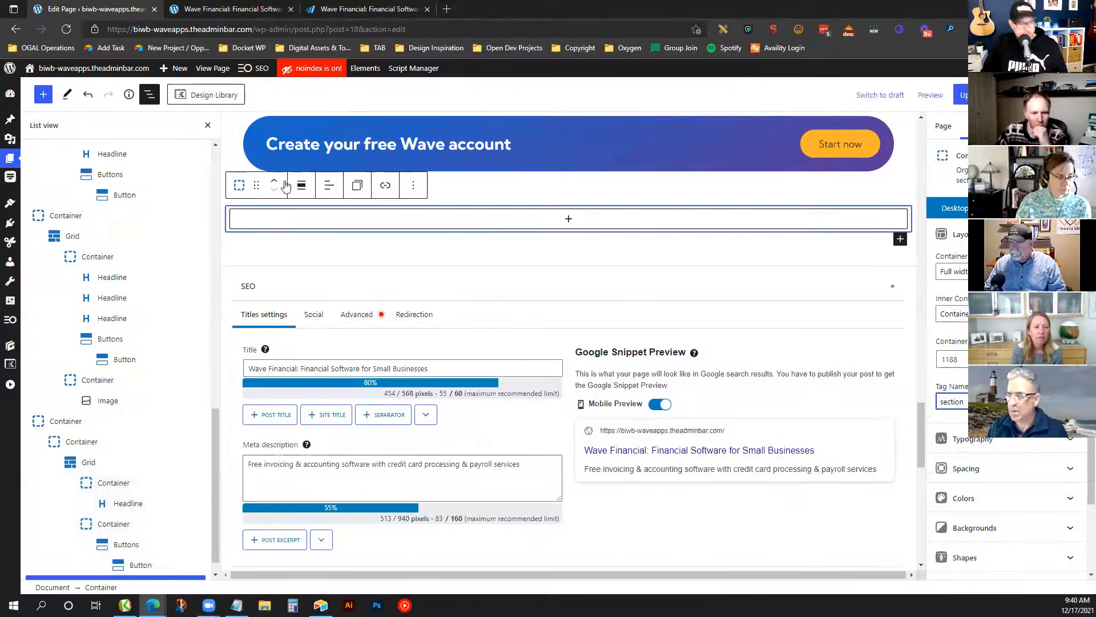
{"action": "left_click", "coordinate": [1025, 470]}
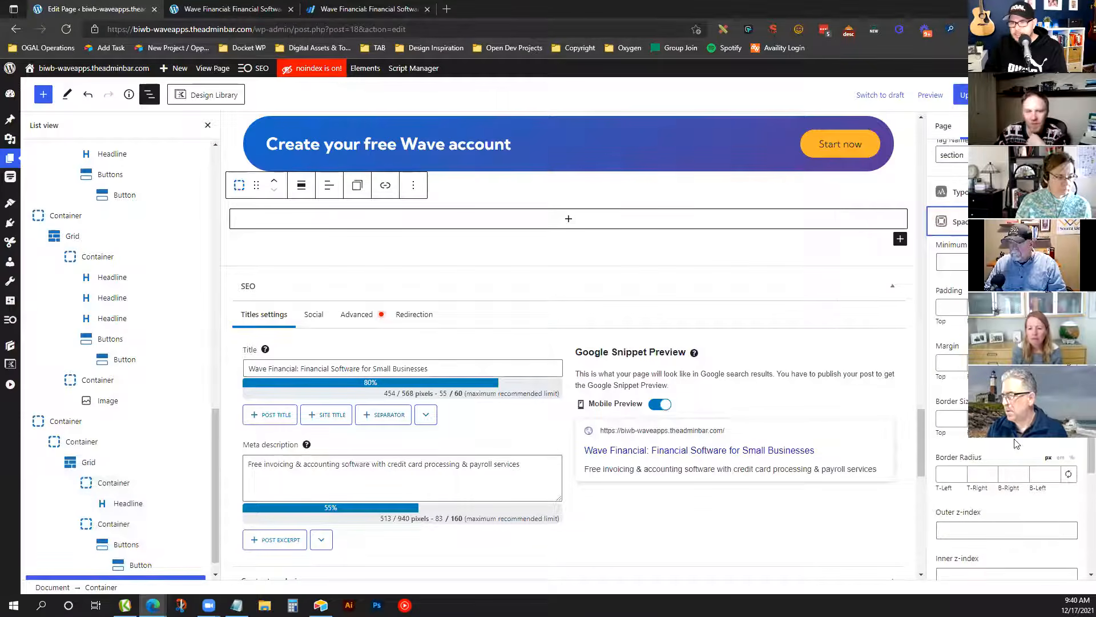
{"action": "scroll", "coordinate": [996, 457], "scroll_direction": "down", "scroll_amount": 3}
{"action": "left_click", "coordinate": [995, 449]}
{"action": "left_click", "coordinate": [995, 418]}
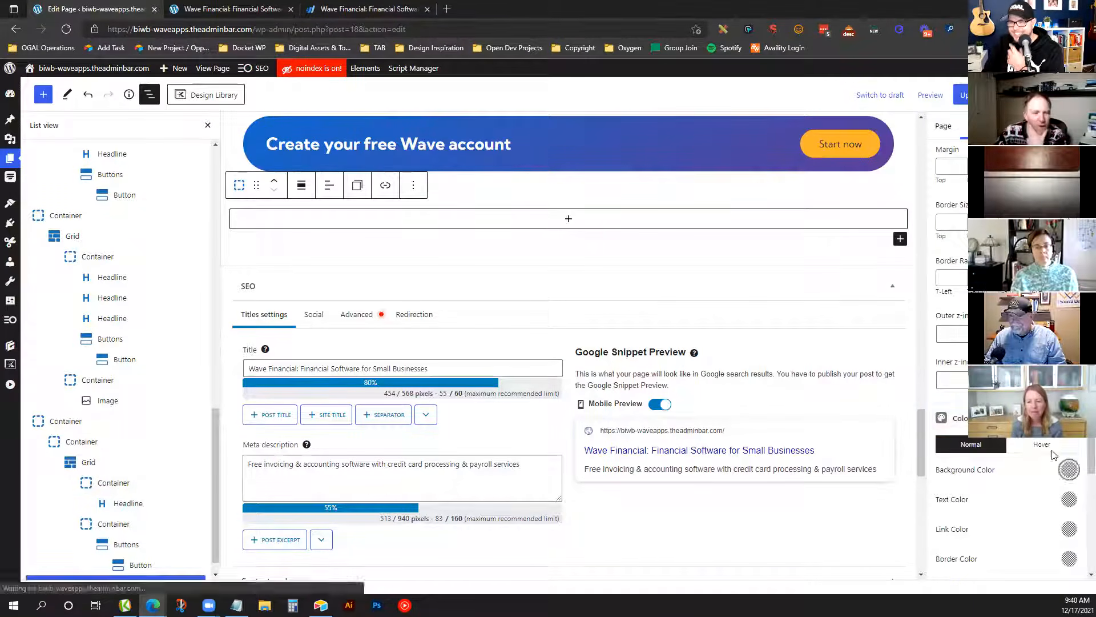
{"action": "left_click", "coordinate": [1069, 469]}
{"action": "key", "text": "ctrl+v"}
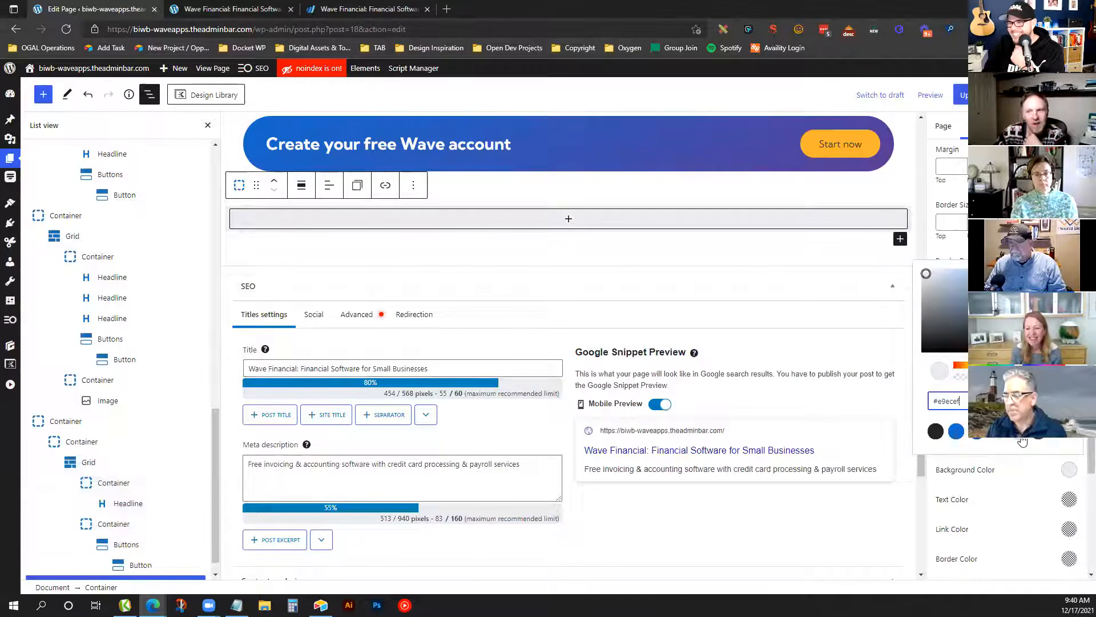
{"action": "left_click", "coordinate": [1008, 451]}
Set the container's top padding to 60 and compare it with the reference site
{"action": "scroll", "coordinate": [1007, 451], "scroll_direction": "up", "scroll_amount": 1}
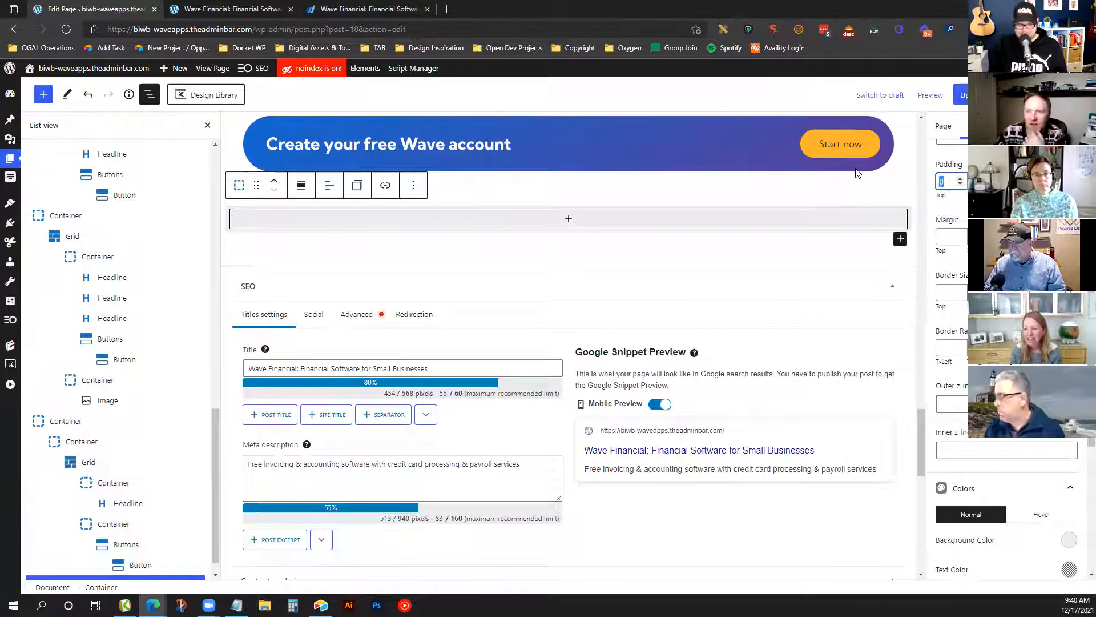
{"action": "type", "text": "24"}
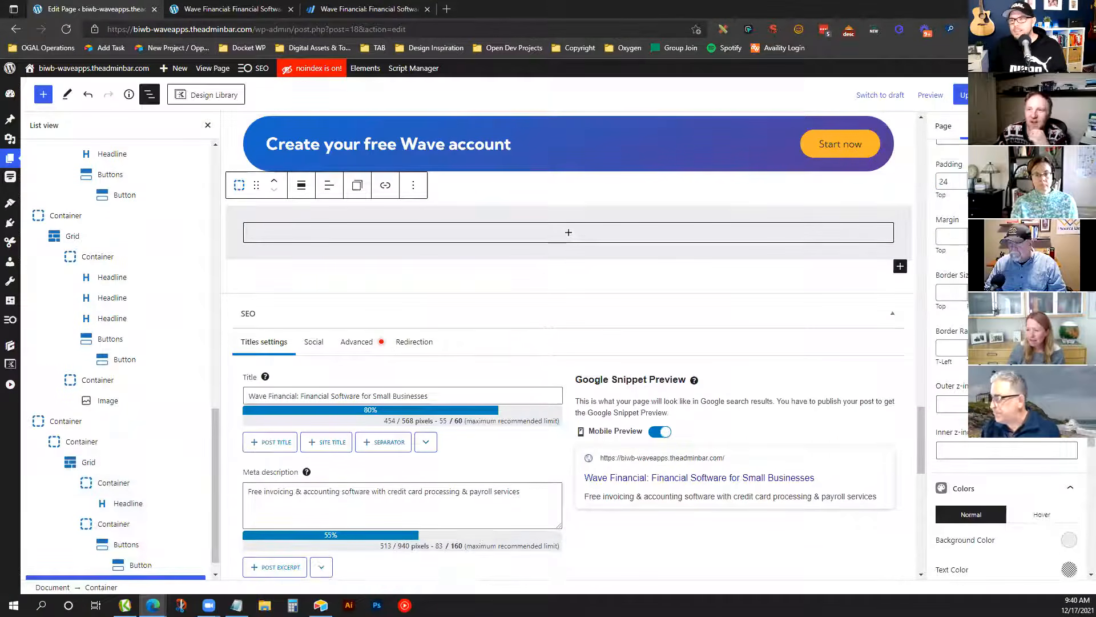
{"action": "double_click", "coordinate": [956, 185]}
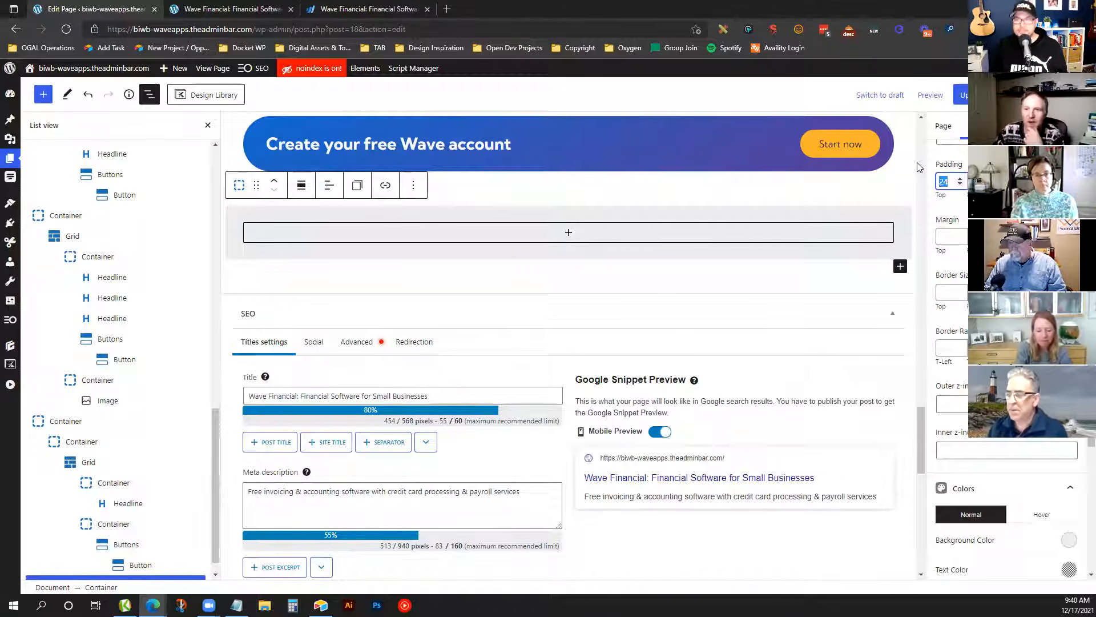
{"action": "type", "text": "60"}
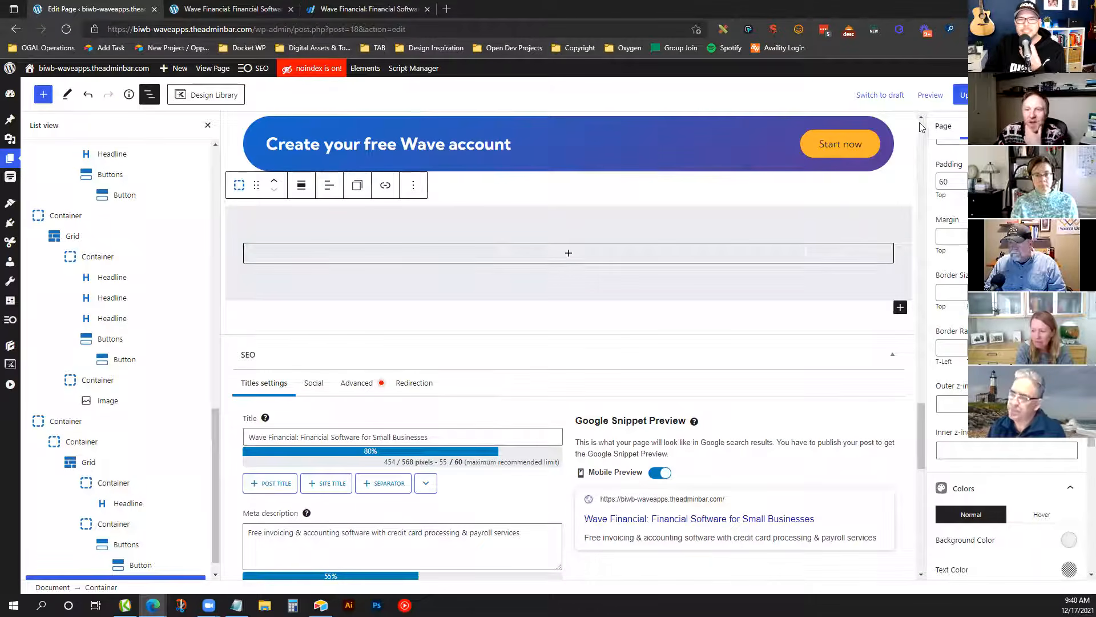
{"action": "left_click", "coordinate": [246, 8]}
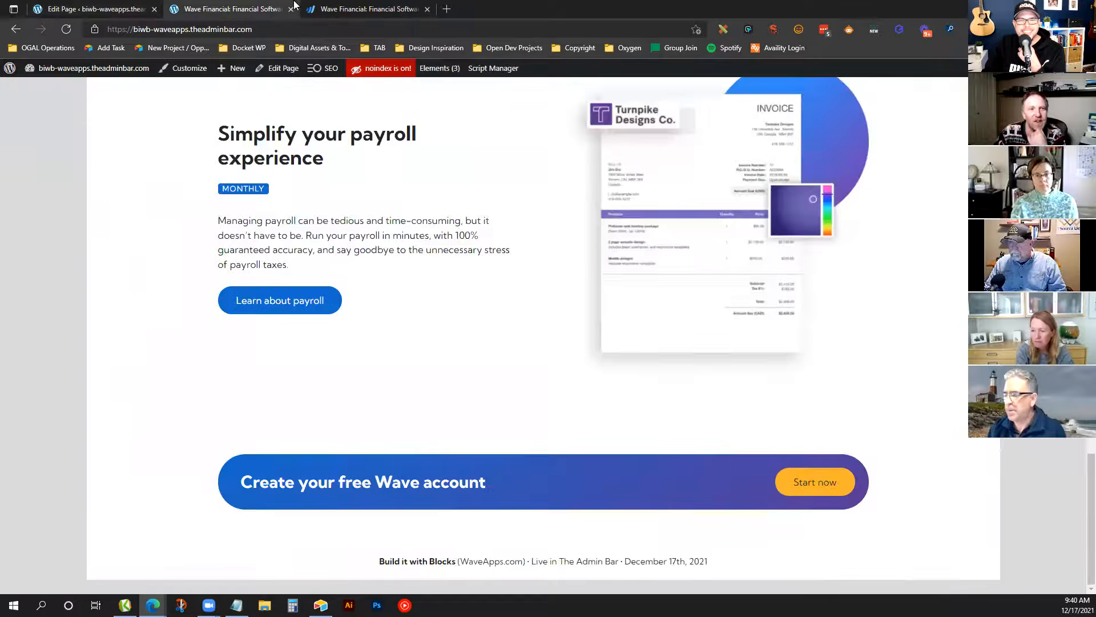
{"action": "left_click", "coordinate": [335, 8]}
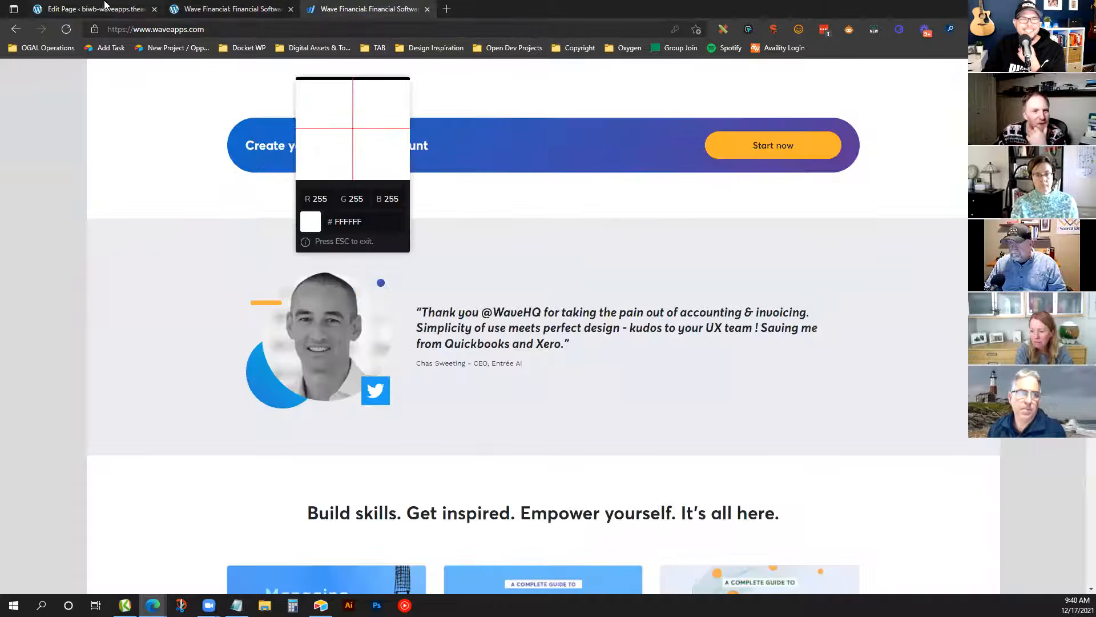
{"action": "left_click", "coordinate": [257, 156]}
{"action": "left_click", "coordinate": [86, 8]}
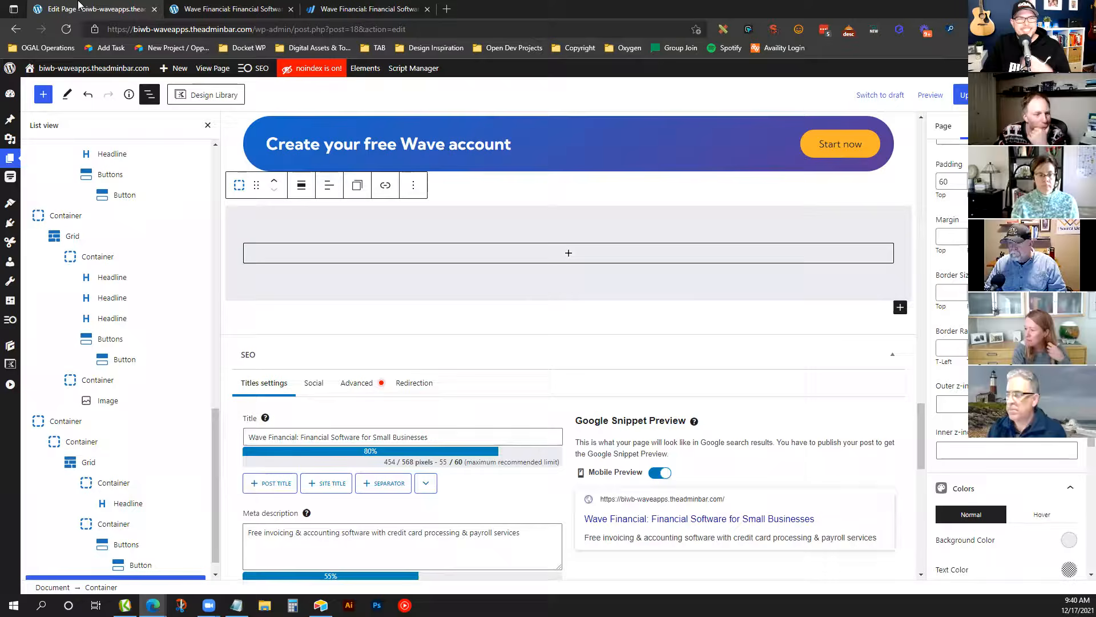
Insert a GenerateBlocks Grid in the grey section with a narrow-left, wide-right two-column layout
{"action": "left_click", "coordinate": [569, 253]}
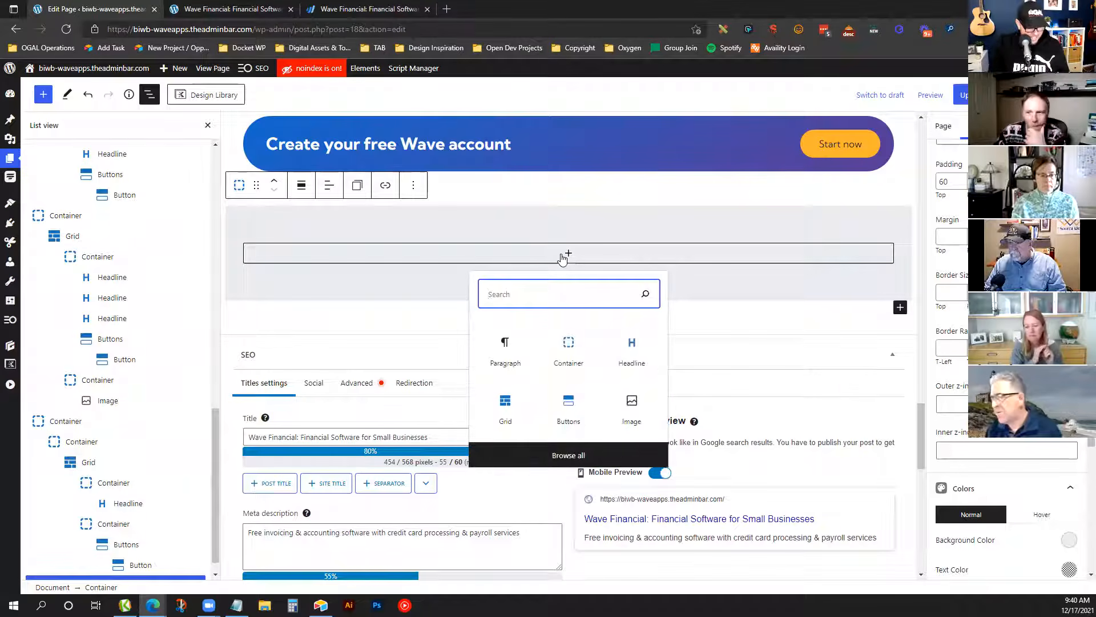
{"action": "type", "text": "grid"}
{"action": "left_click", "coordinate": [510, 344]}
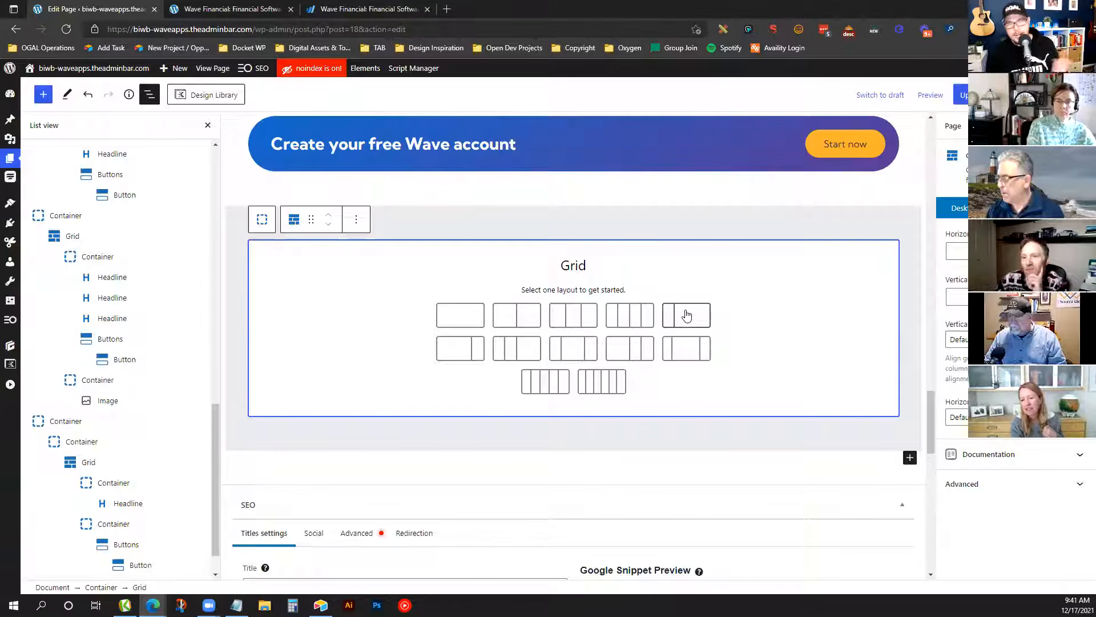
{"action": "left_click", "coordinate": [686, 316]}
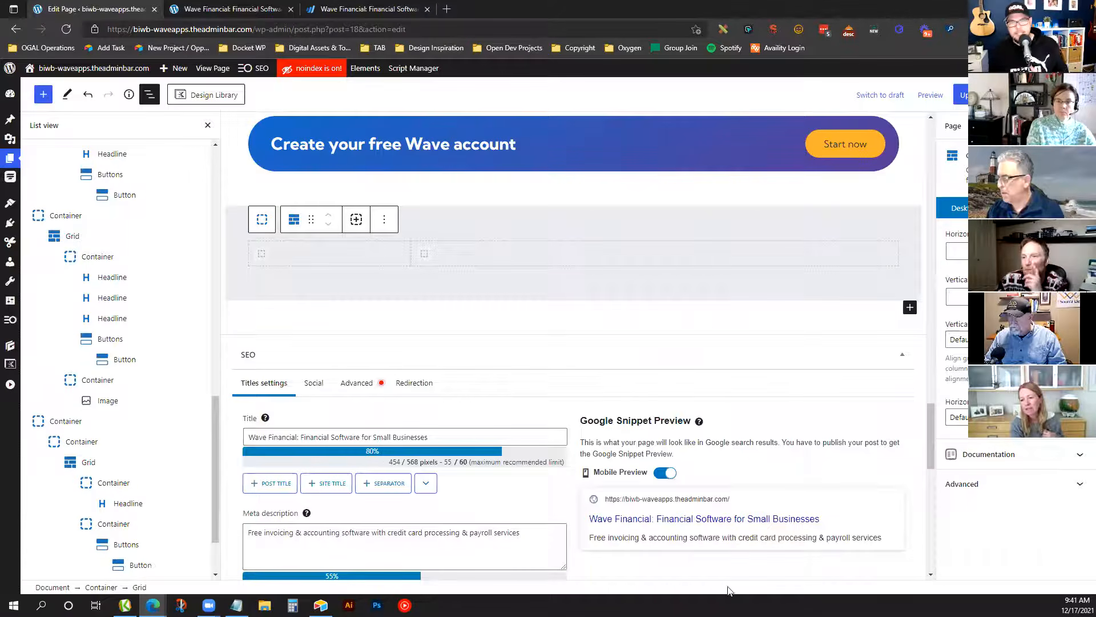
{"action": "left_click", "coordinate": [295, 5]}
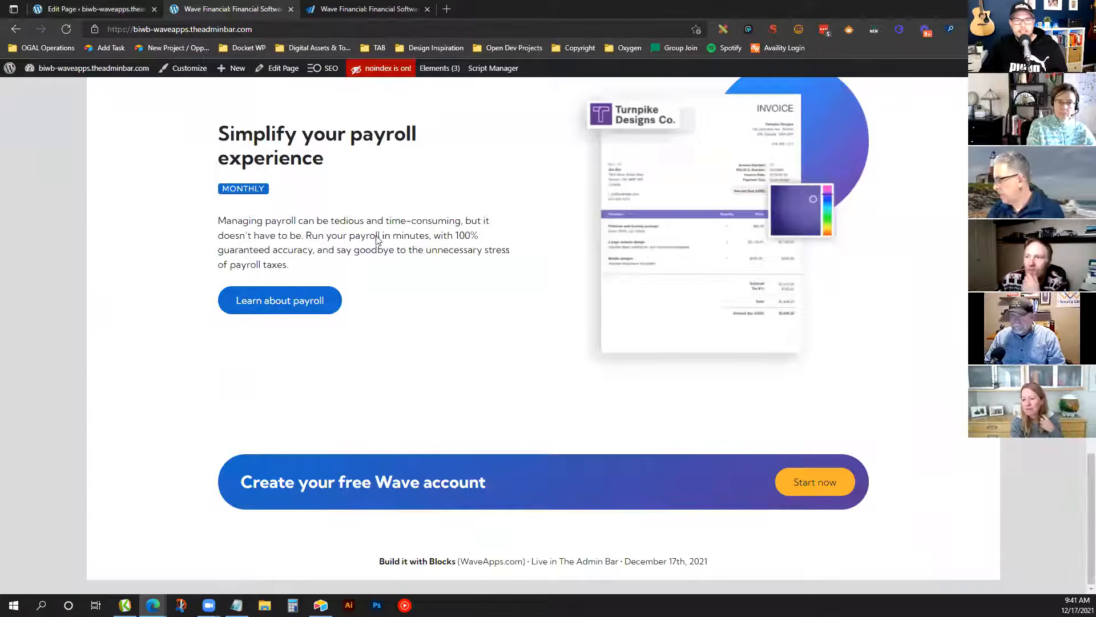
{"action": "scroll", "coordinate": [419, 311], "scroll_direction": "up", "scroll_amount": 8}
{"action": "left_click", "coordinate": [366, 5]}
{"action": "scroll", "coordinate": [393, 275], "scroll_direction": "down", "scroll_amount": 5}
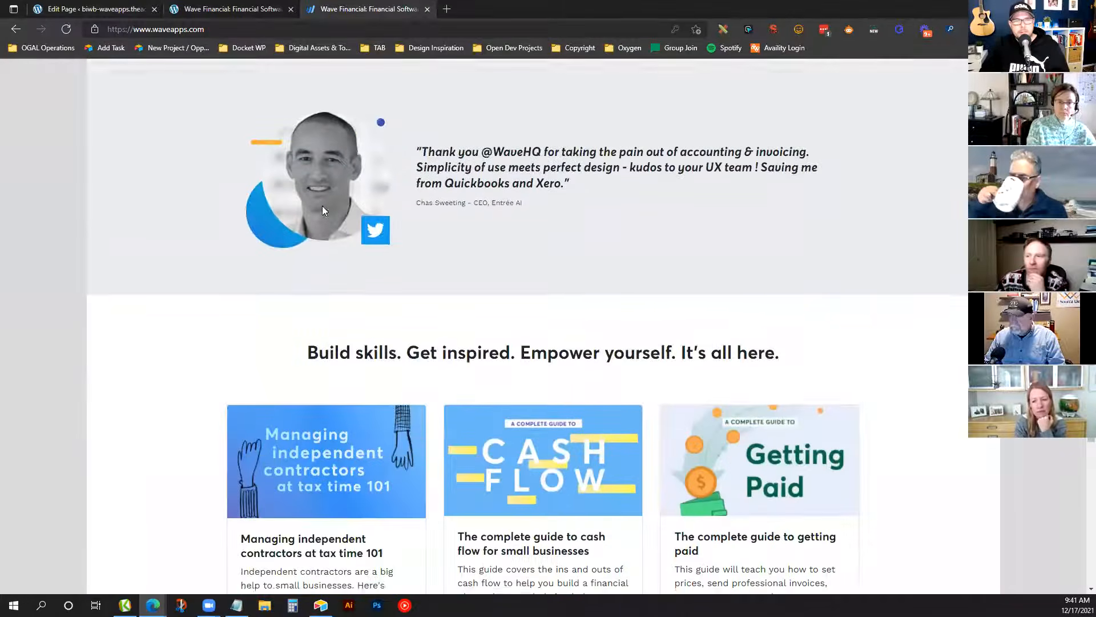
{"action": "scroll", "coordinate": [322, 206], "scroll_direction": "up", "scroll_amount": 3}
{"action": "left_click", "coordinate": [135, 5]}
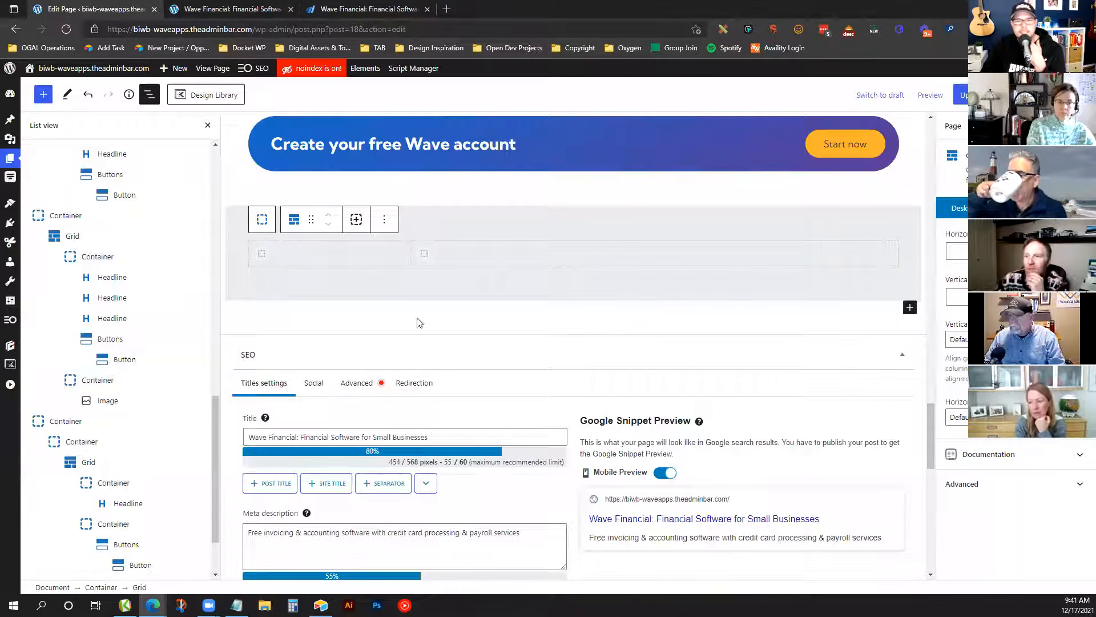
{"action": "left_click", "coordinate": [326, 254]}
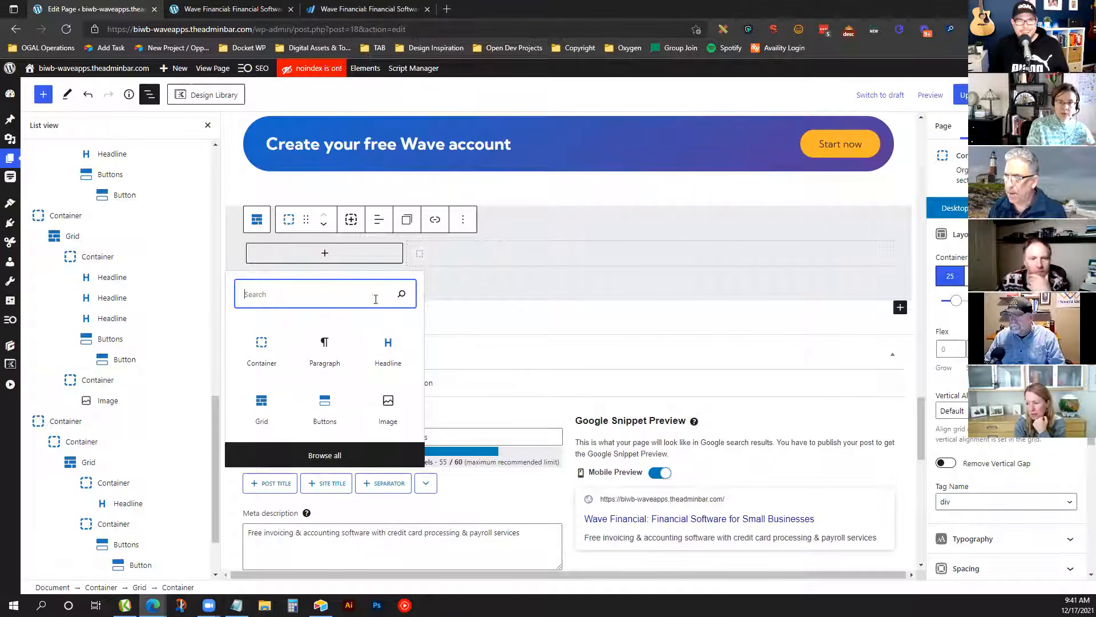
Place the headshot from the Media Library in the left column, then select waveapps.com's testimonial quote
{"action": "type", "text": "img"}
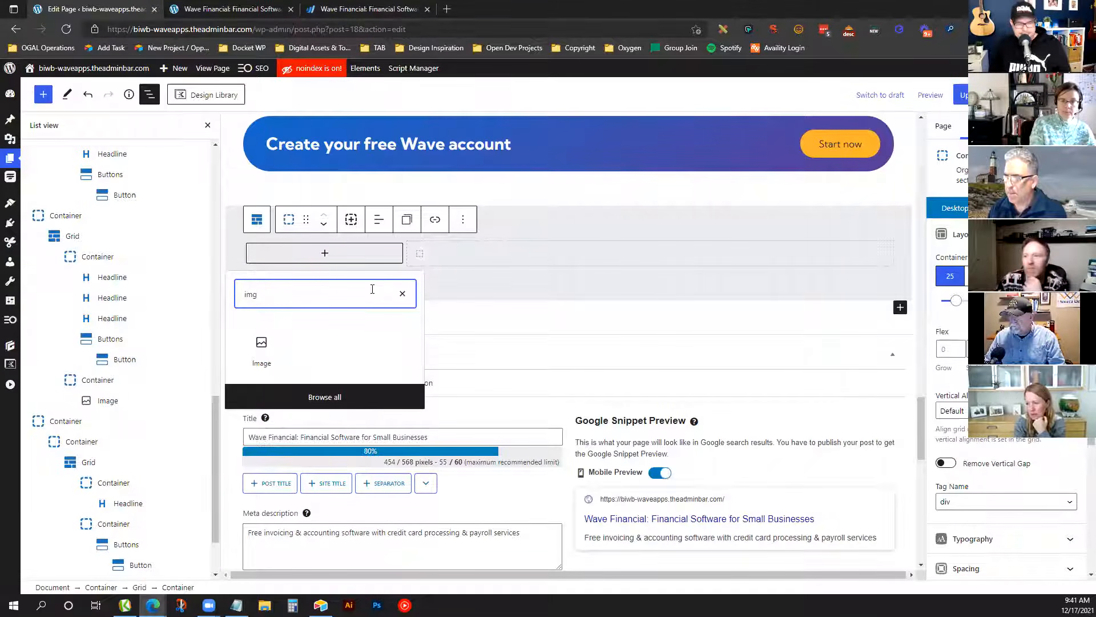
{"action": "key", "text": "BackSpace"}
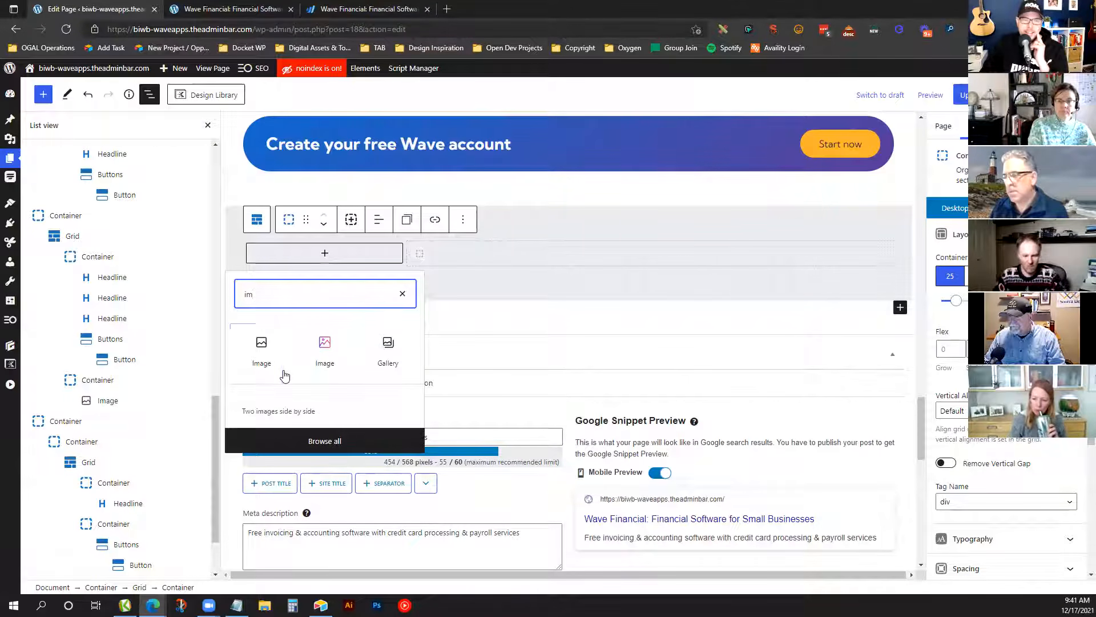
{"action": "left_click", "coordinate": [318, 357]}
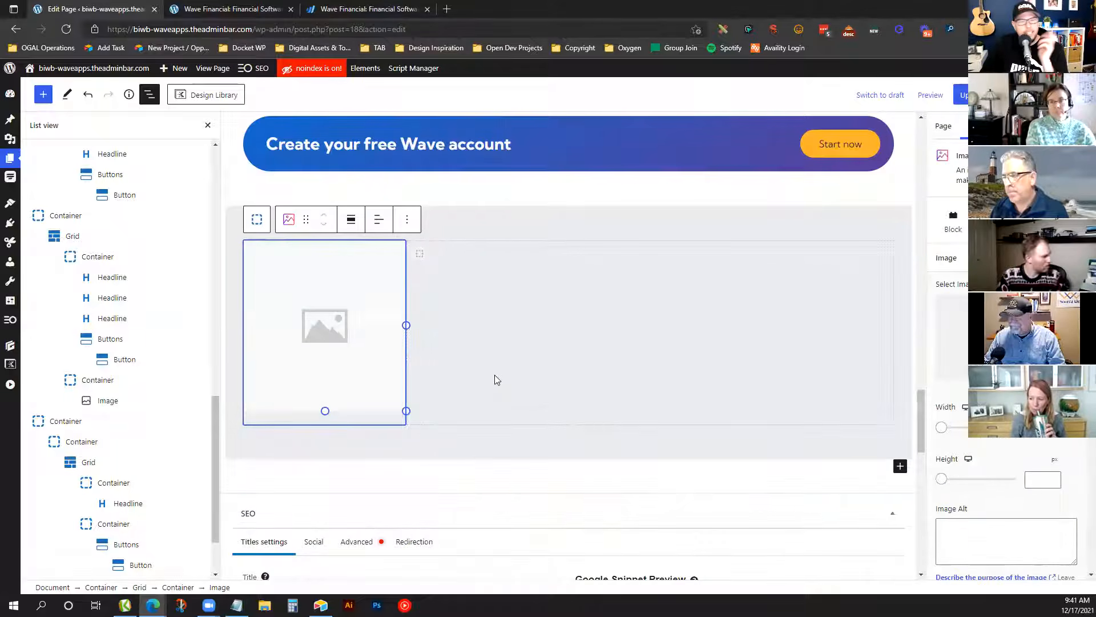
{"action": "left_click", "coordinate": [274, 306]}
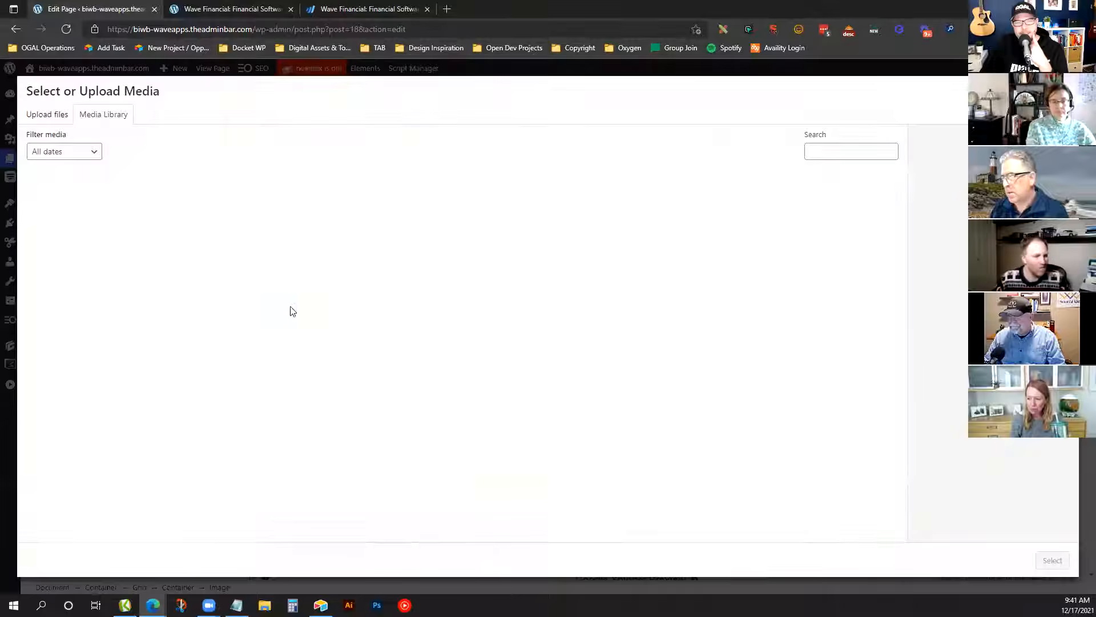
{"action": "left_click", "coordinate": [130, 205]}
{"action": "left_click", "coordinate": [1053, 560]}
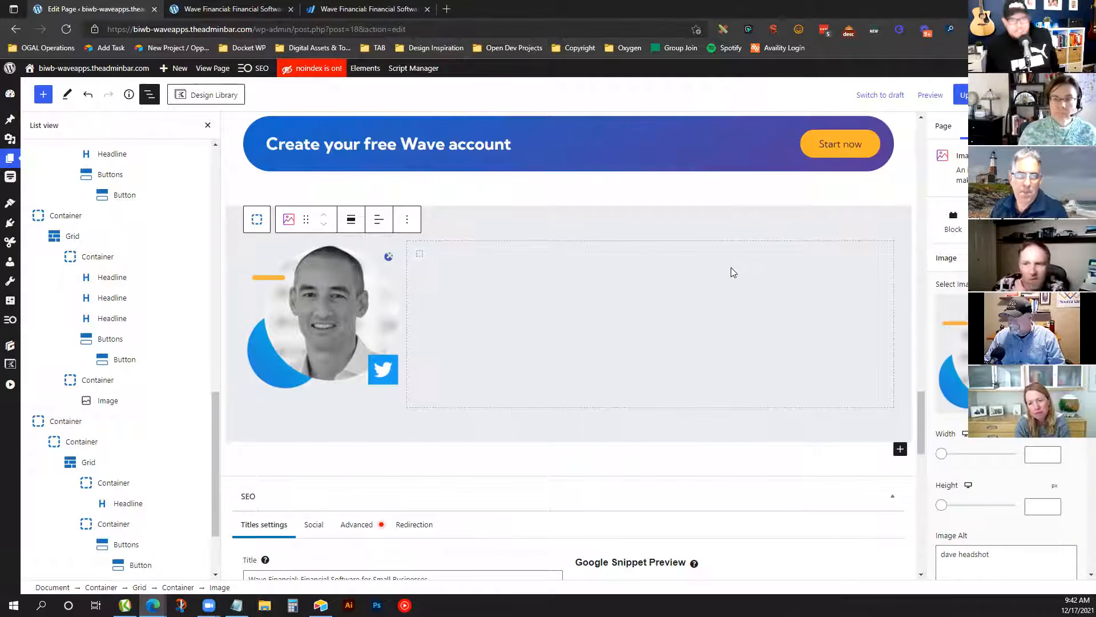
{"action": "left_click", "coordinate": [354, 8]}
{"action": "left_click_drag", "start_coordinate": [605, 353], "coordinate": [419, 285]}
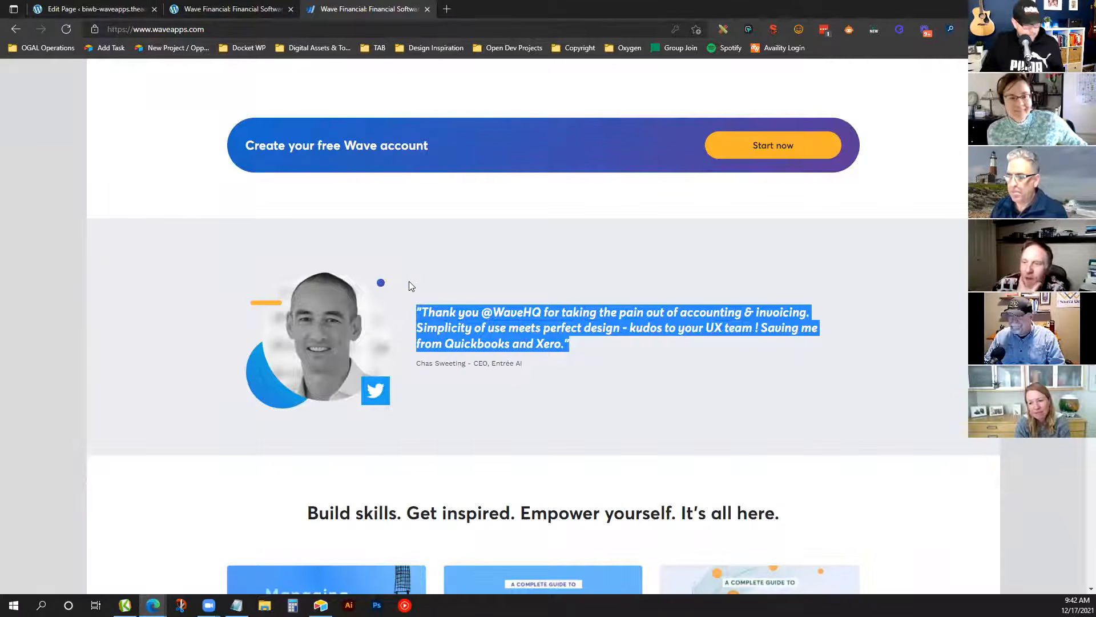
Add a paragraph-tagged Headline in the right column and paste the testimonial quote in bold
{"action": "left_click", "coordinate": [132, 7]}
{"action": "left_click", "coordinate": [558, 299]}
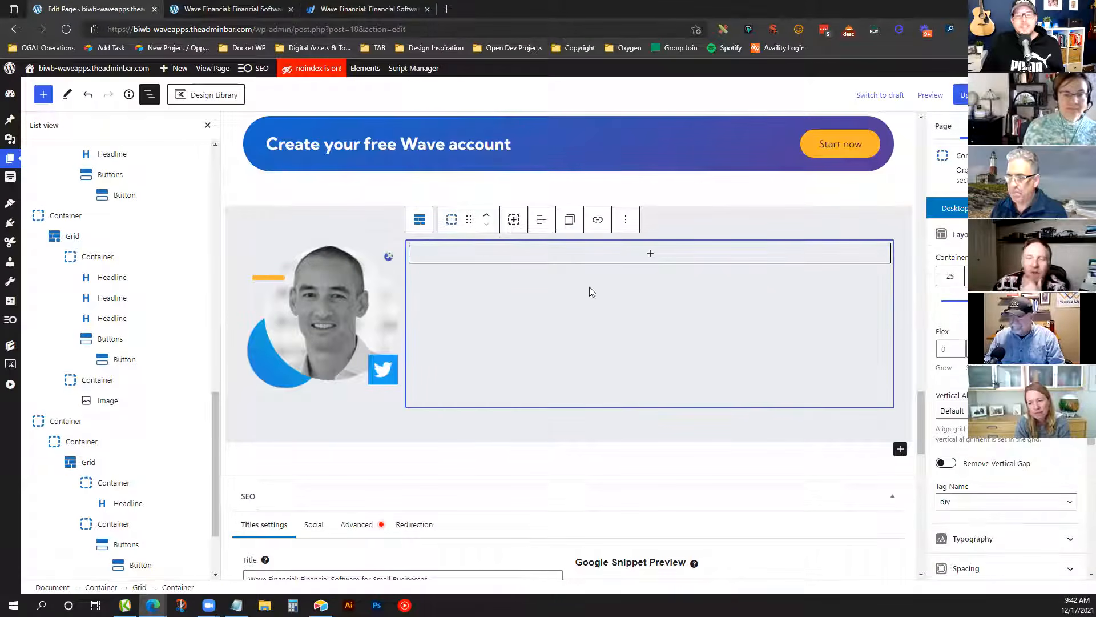
{"action": "left_click", "coordinate": [638, 257]}
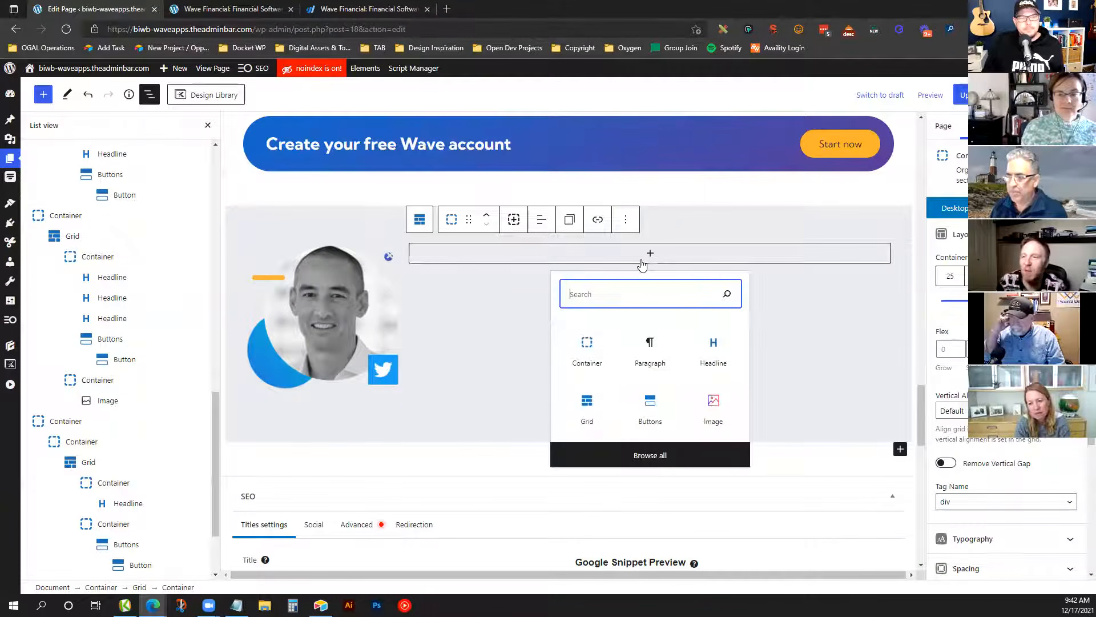
{"action": "left_click", "coordinate": [714, 353]}
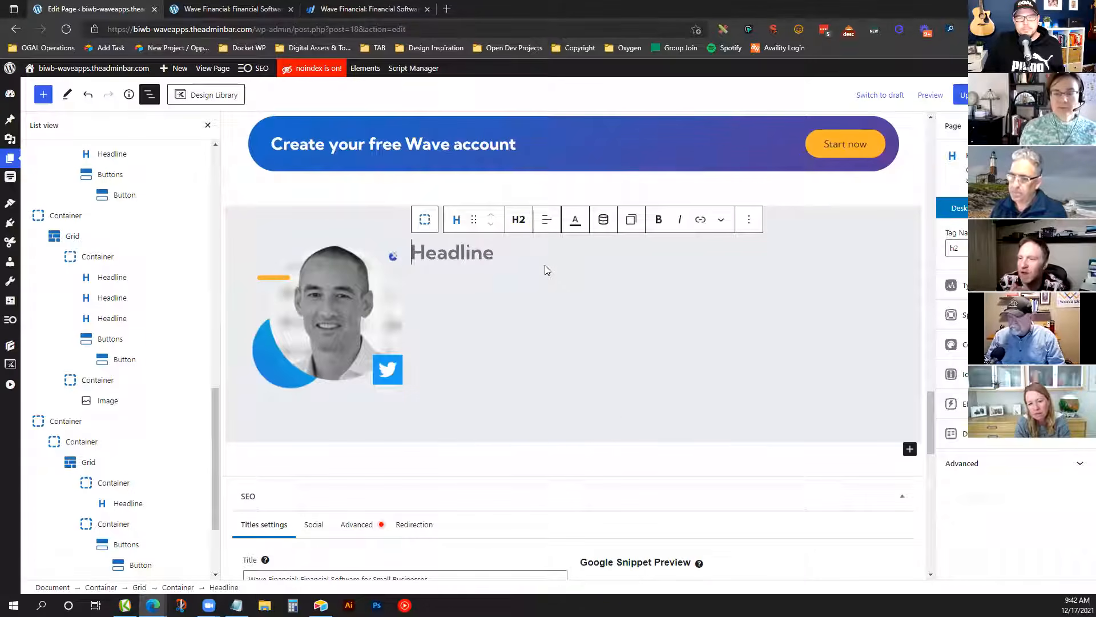
{"action": "left_click", "coordinate": [515, 230]}
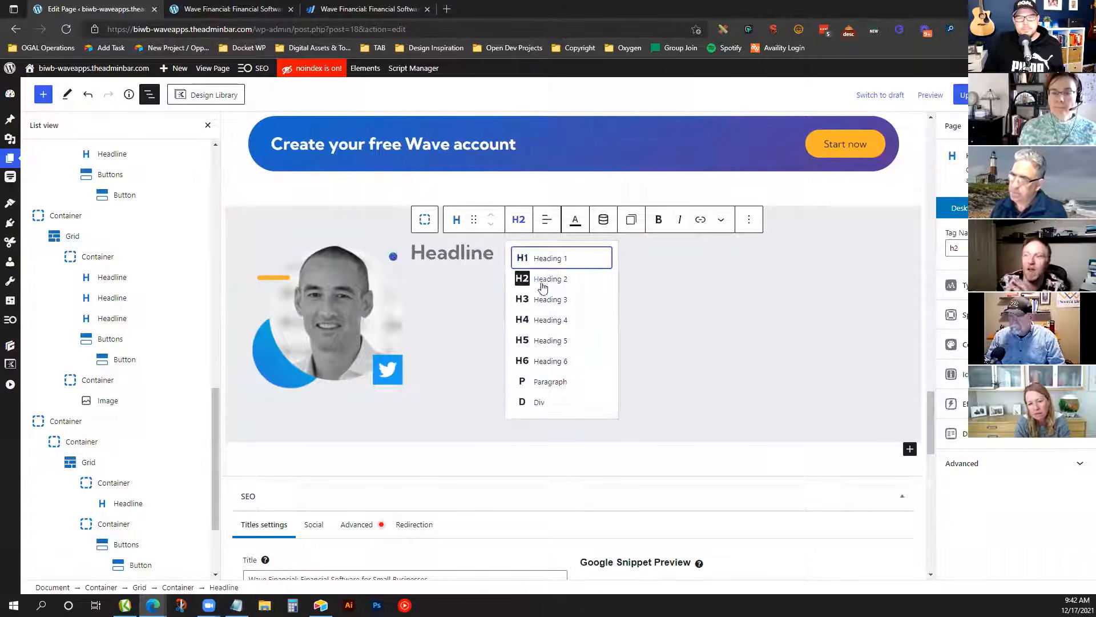
{"action": "left_click", "coordinate": [562, 379]}
{"action": "left_click", "coordinate": [461, 250]}
{"action": "type", "text": "\"Thank you @WaveHQ for taking the pain out of accounting & invoicing. Simplicity of use meets perfect design – kudos to your UX team ! Saving me from Quickbooks and Xero.\""}
{"action": "triple_click", "coordinate": [522, 234]}
{"action": "left_click", "coordinate": [603, 207]}
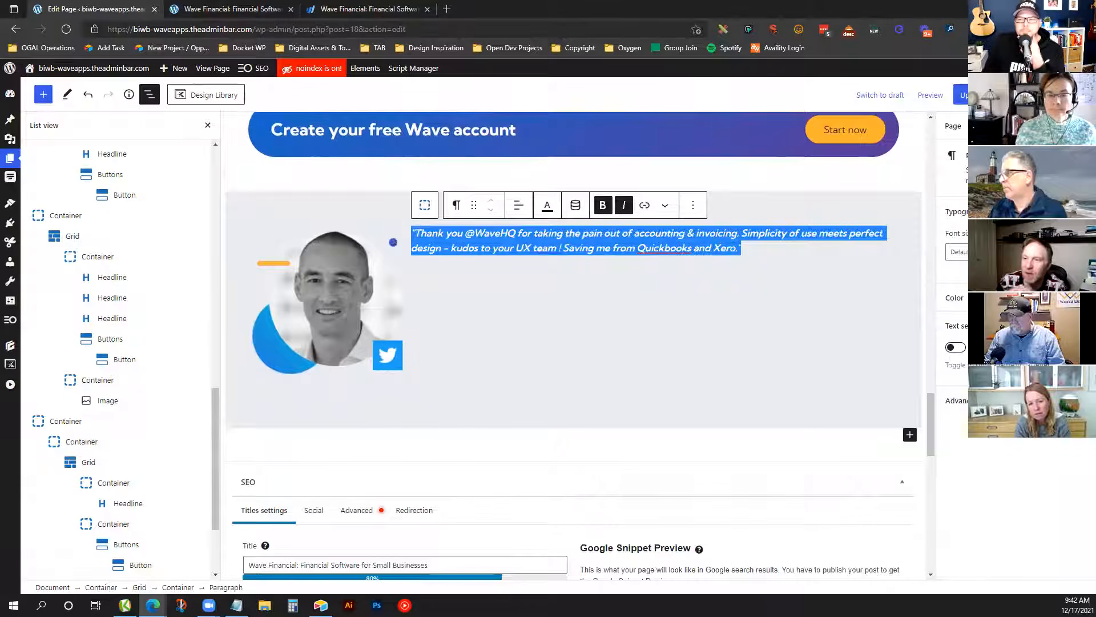
Transform the quote back into a Headline block with a Paragraph tag
{"action": "left_click", "coordinate": [464, 211]}
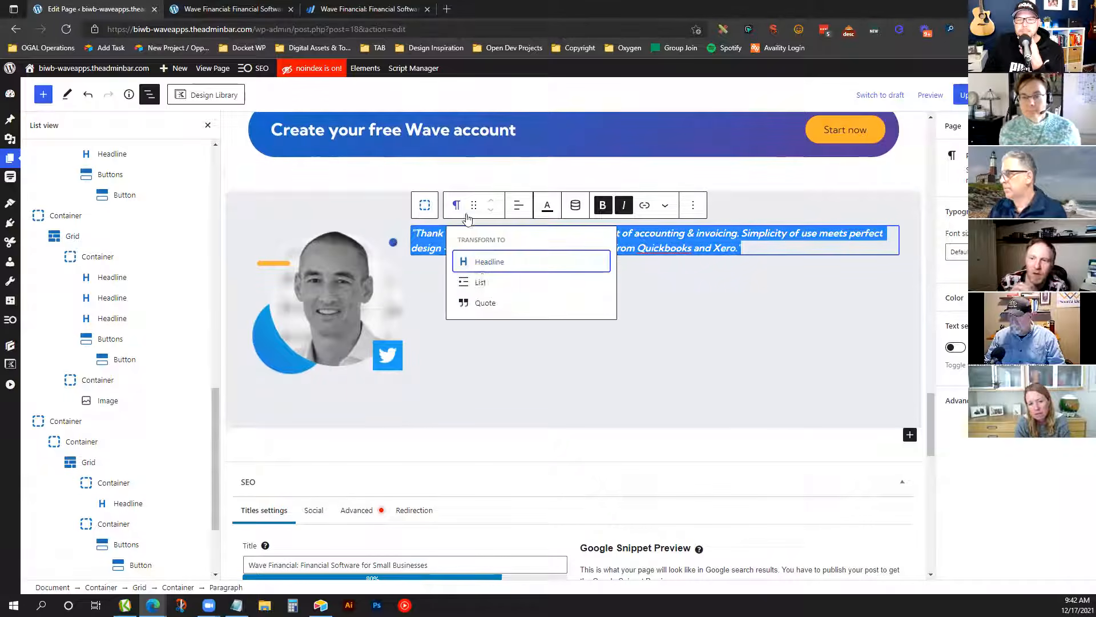
{"action": "left_click", "coordinate": [485, 263]}
{"action": "left_click", "coordinate": [519, 205]}
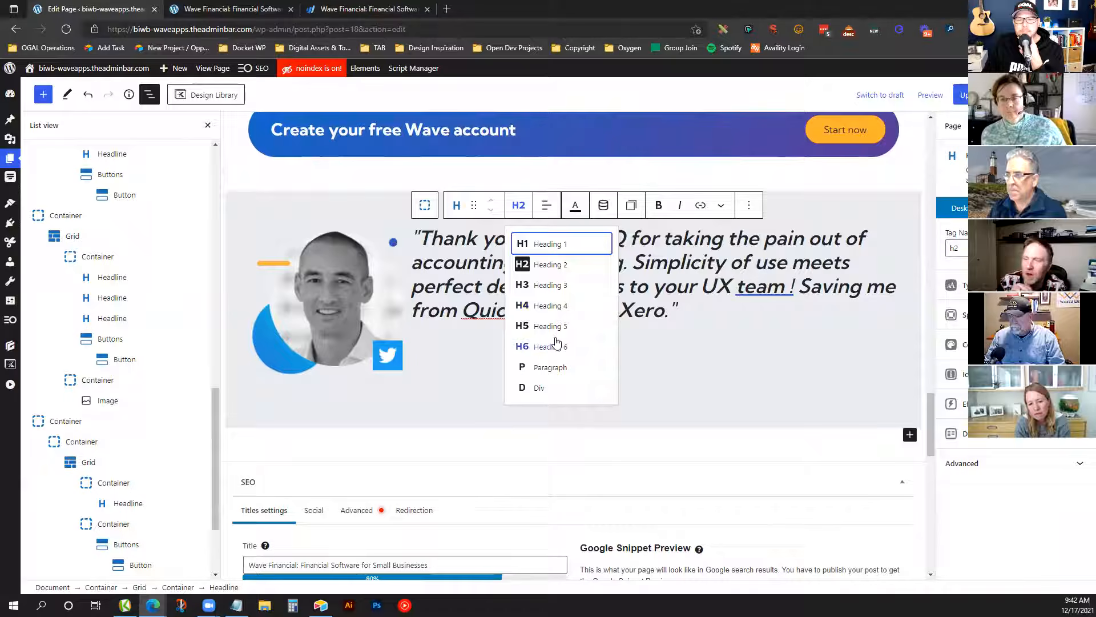
{"action": "left_click", "coordinate": [549, 367]}
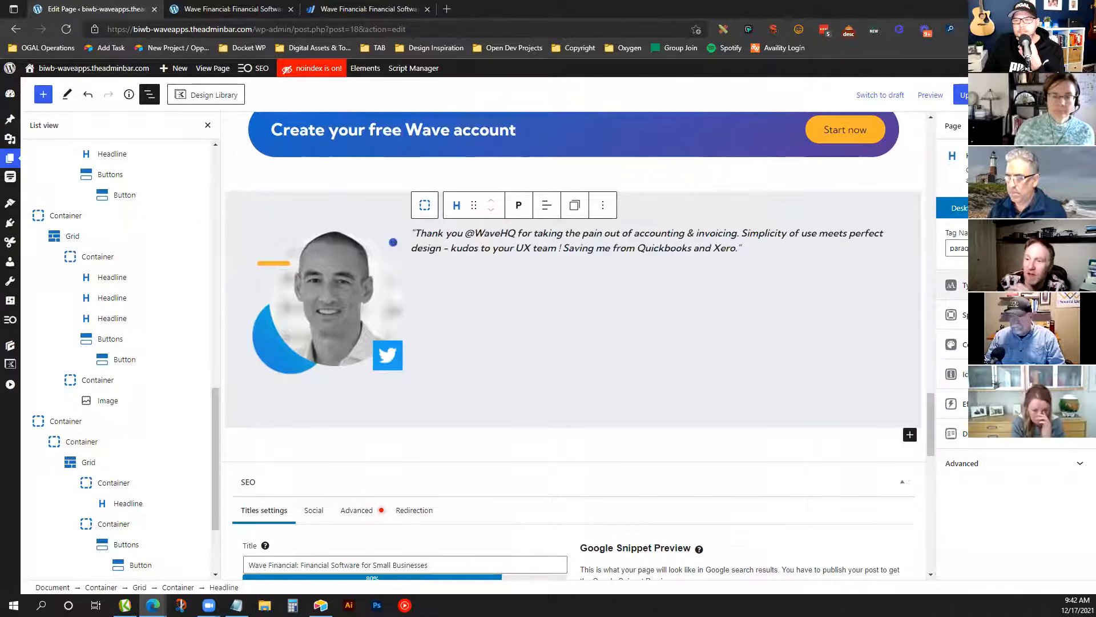
{"action": "left_click", "coordinate": [952, 284]}
Set the quote's font size to 22 after checking it against waveapps.com
{"action": "left_click", "coordinate": [961, 466]}
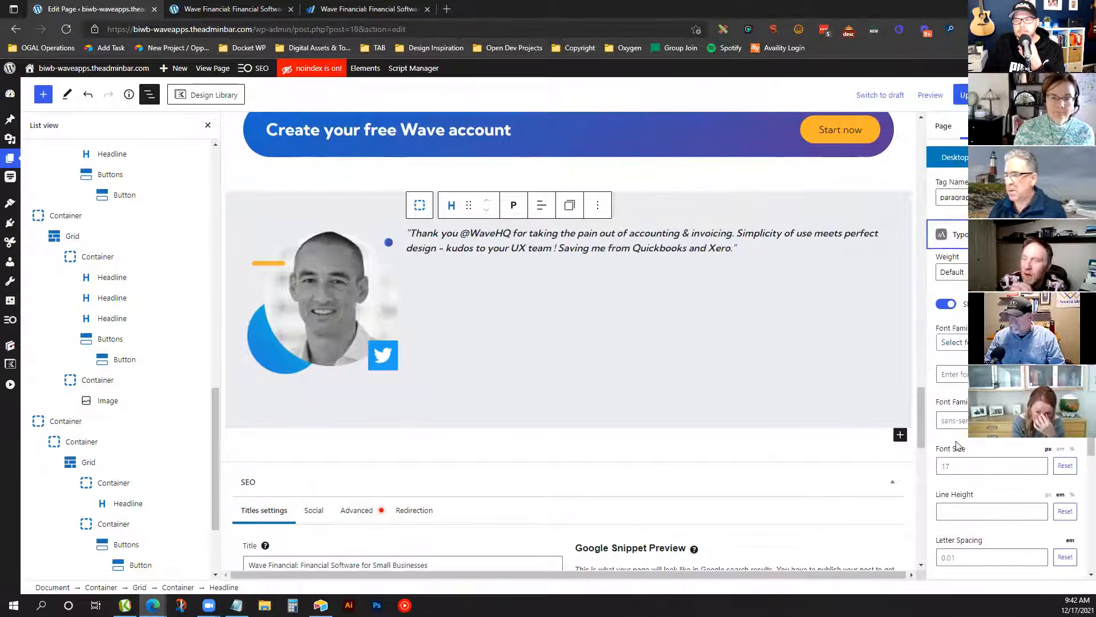
{"action": "type", "text": "02"}
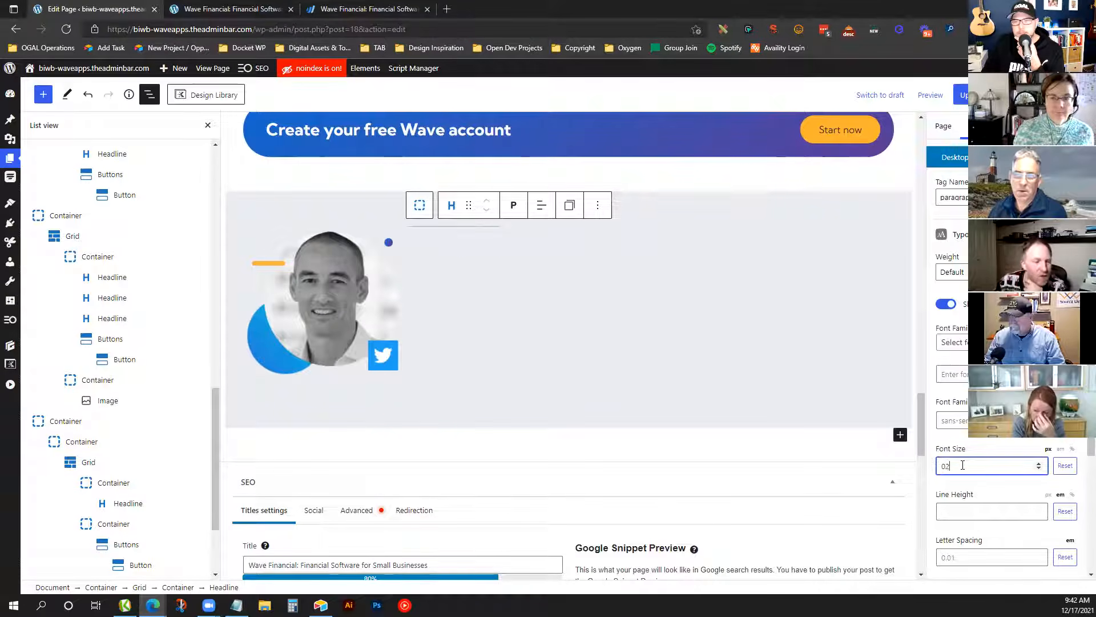
{"action": "key", "text": "BackSpace"}
{"action": "key", "text": "BackSpace"}
{"action": "type", "text": "4"}
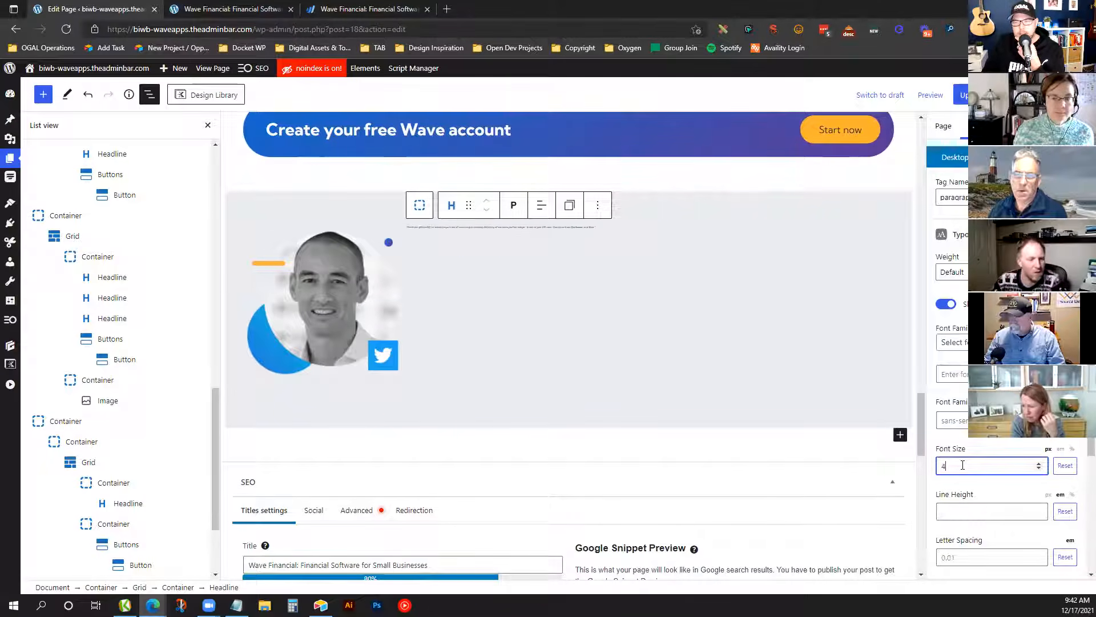
{"action": "key", "text": "BackSpace"}
{"action": "type", "text": "22"}
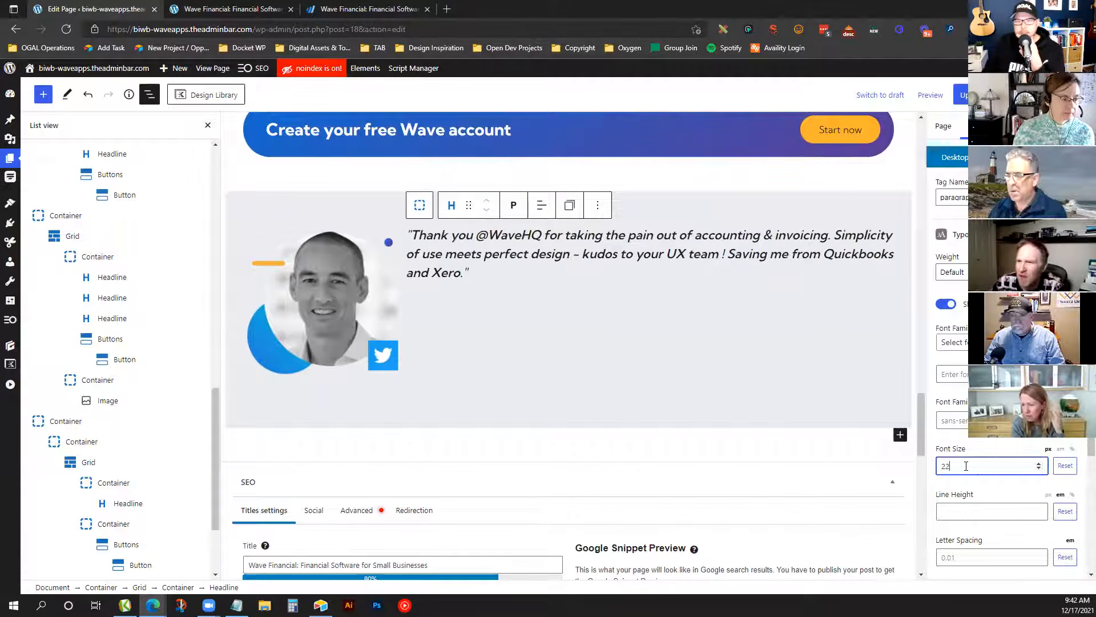
{"action": "left_click", "coordinate": [340, 7]}
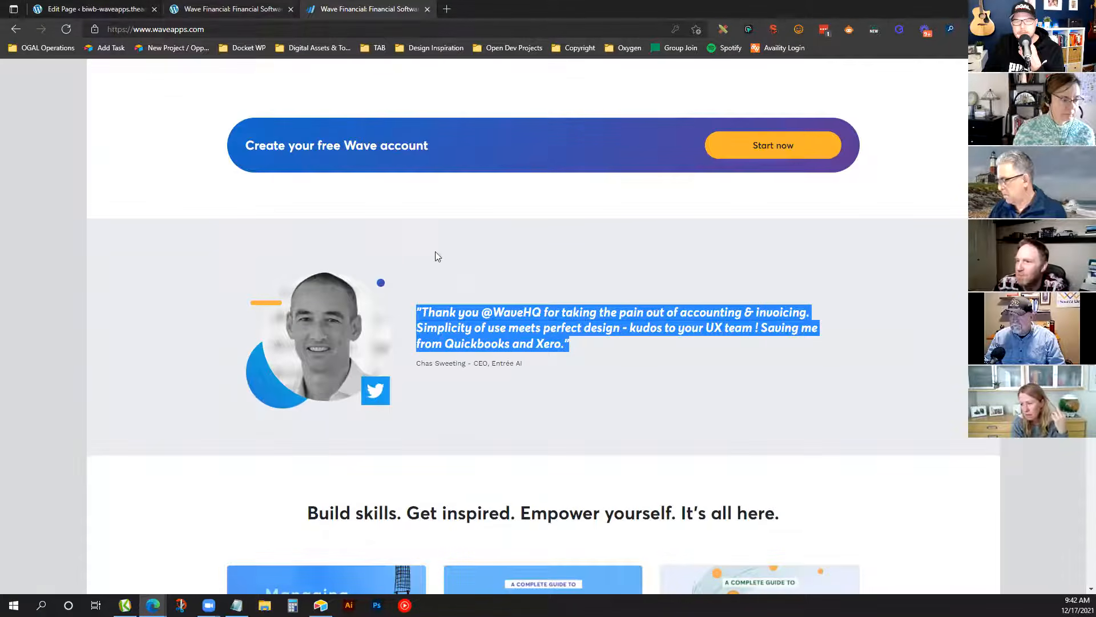
{"action": "left_click", "coordinate": [120, 6]}
Give the quote font weight 800 and remove its inline bold
{"action": "triple_click", "coordinate": [437, 248]}
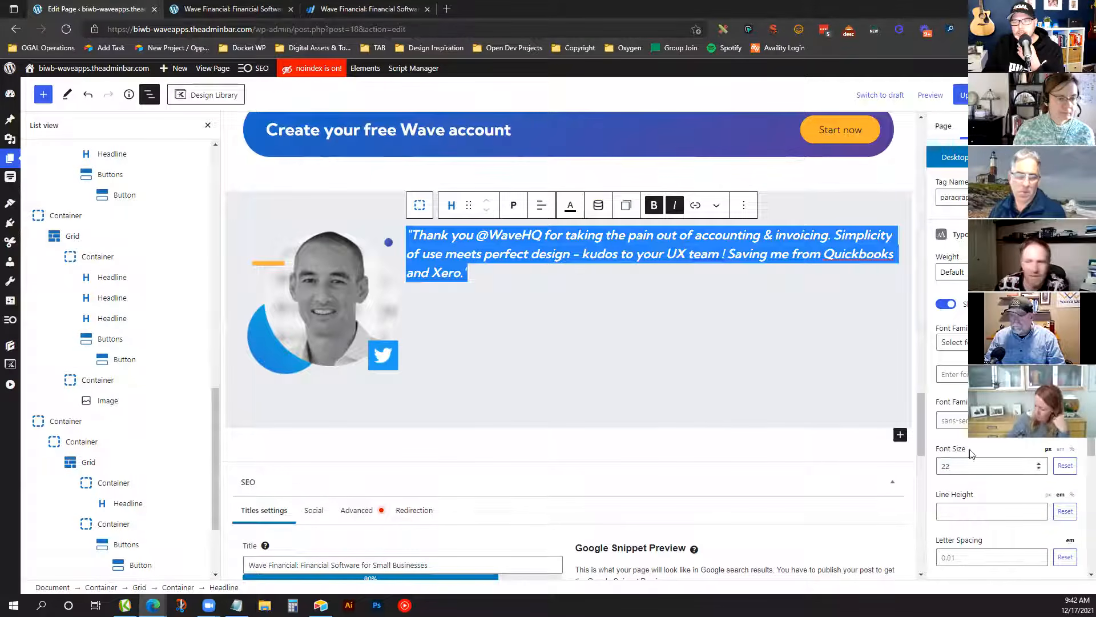
{"action": "left_click", "coordinate": [952, 272]}
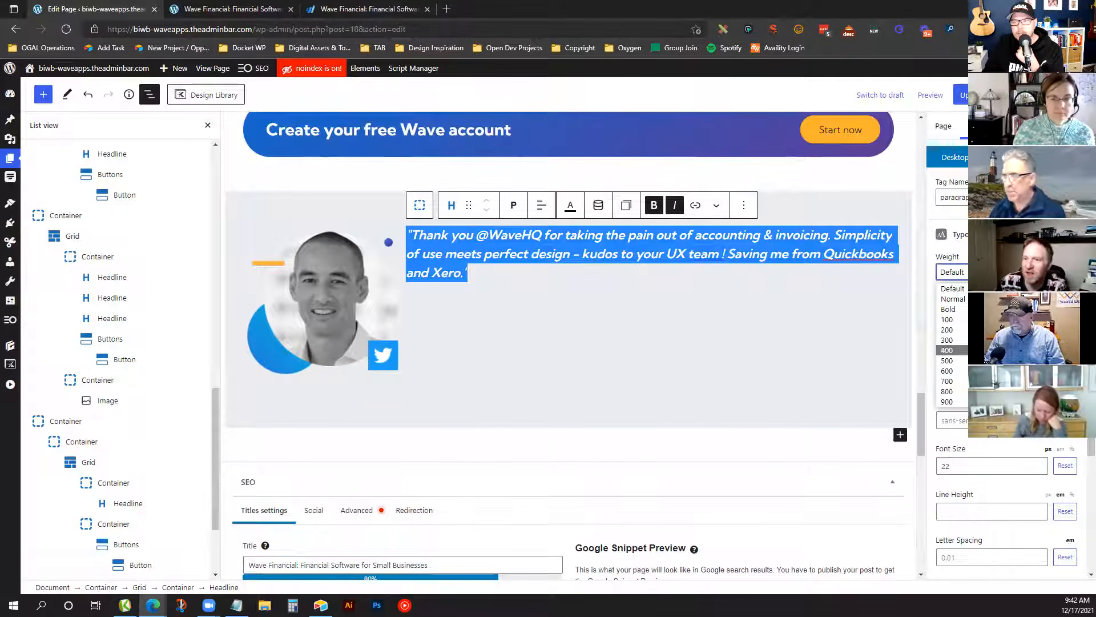
{"action": "left_click", "coordinate": [947, 371]}
{"action": "left_click", "coordinate": [962, 278]}
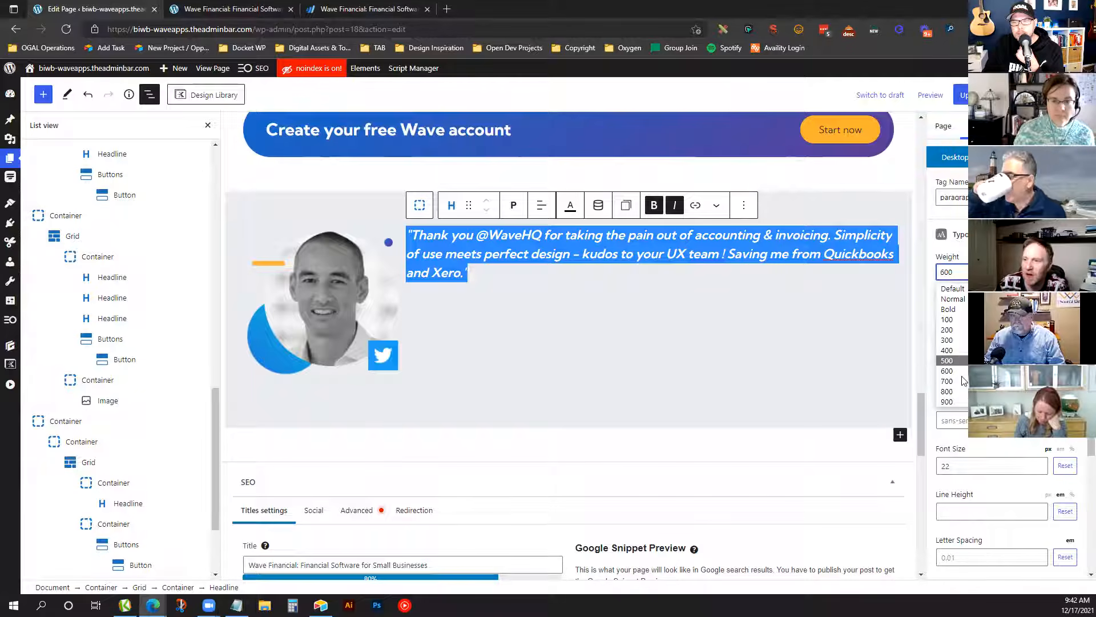
{"action": "left_click", "coordinate": [952, 381]}
{"action": "left_click", "coordinate": [954, 275]}
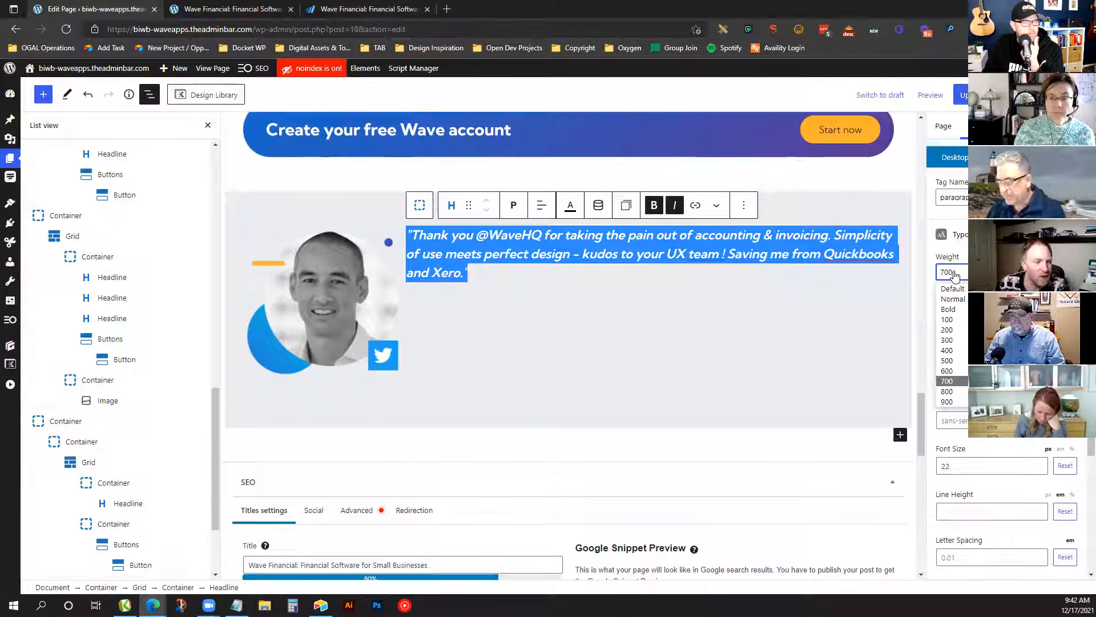
{"action": "left_click", "coordinate": [947, 391]}
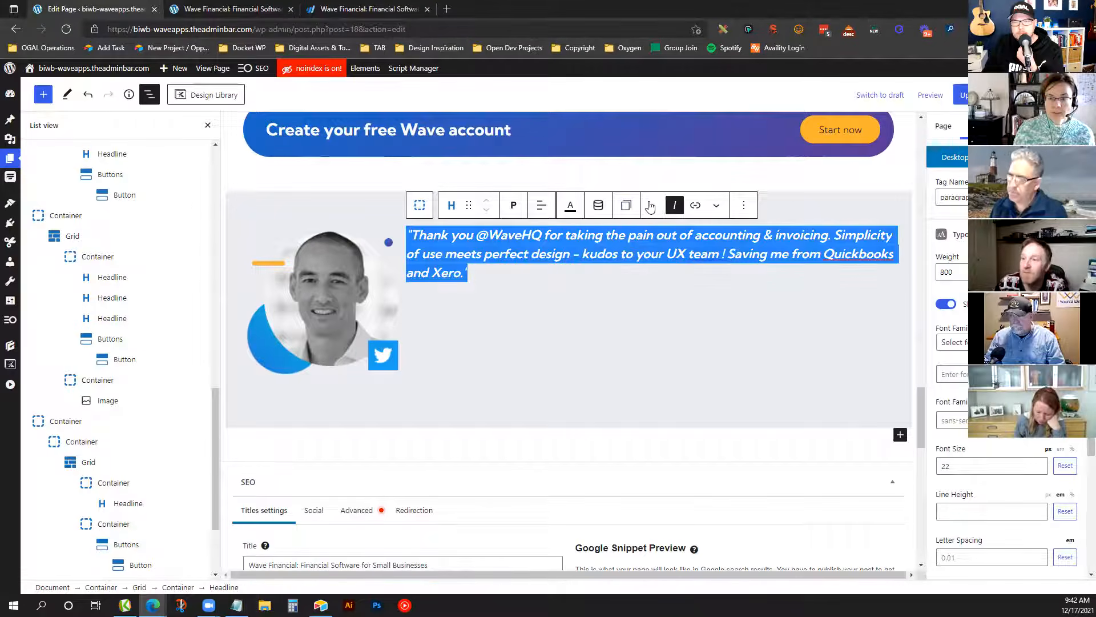
{"action": "left_click", "coordinate": [660, 205]}
{"action": "left_click", "coordinate": [674, 285]}
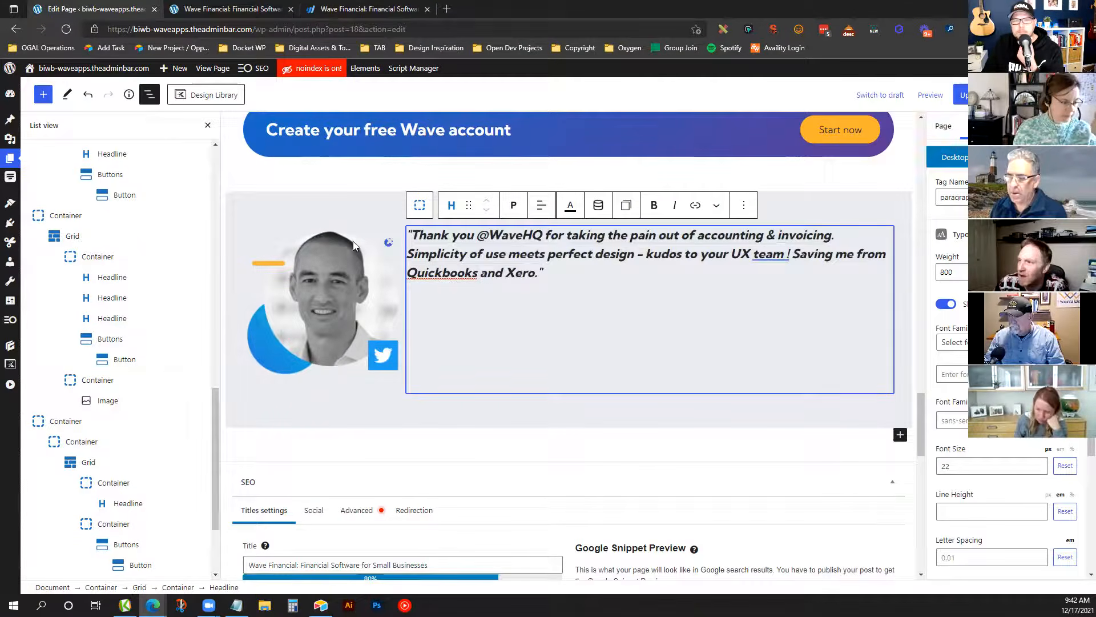
{"action": "scroll", "coordinate": [85, 502], "scroll_direction": "down", "scroll_amount": 2}
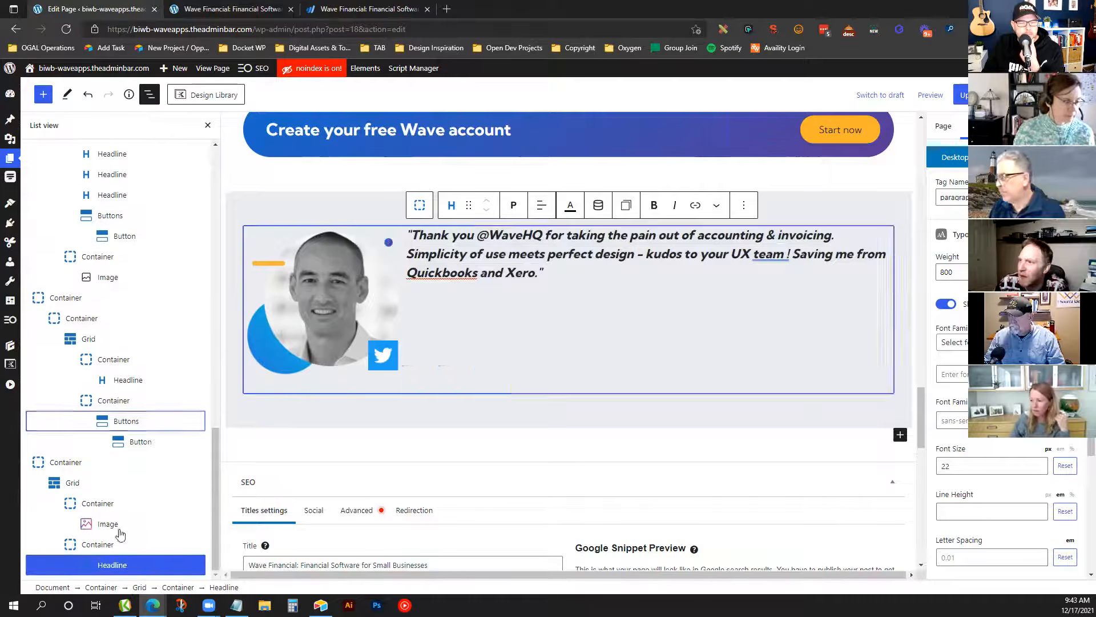
Vertically centre the testimonial grid's columns so the quote sits beside the headshot
{"action": "left_click", "coordinate": [122, 484]}
{"action": "left_click", "coordinate": [967, 339]}
{"action": "left_click", "coordinate": [966, 376]}
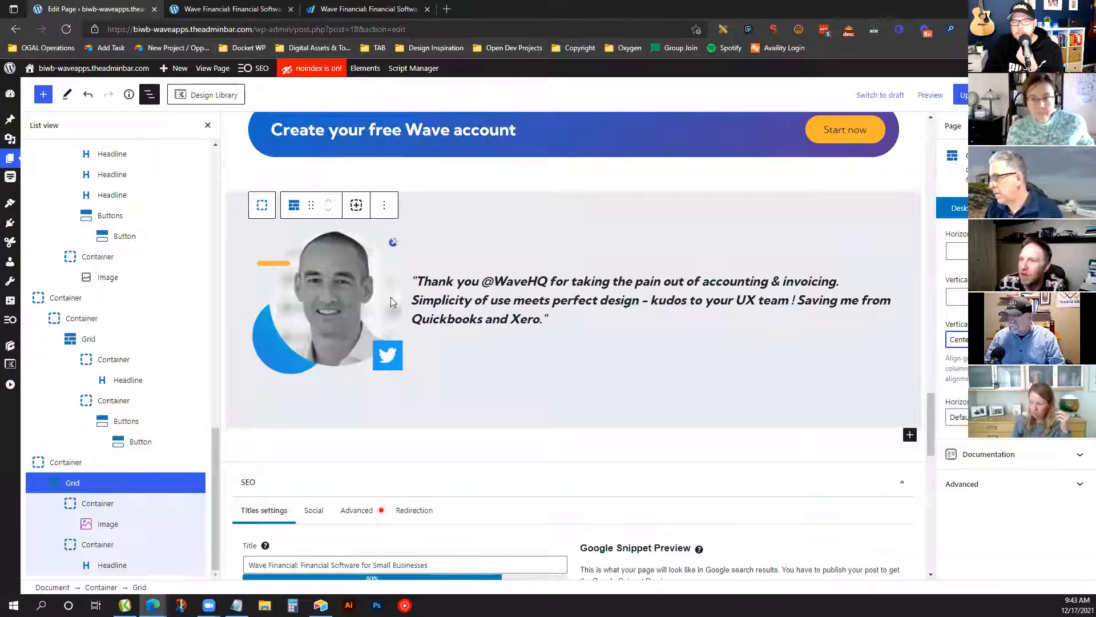
{"action": "left_click", "coordinate": [967, 251]}
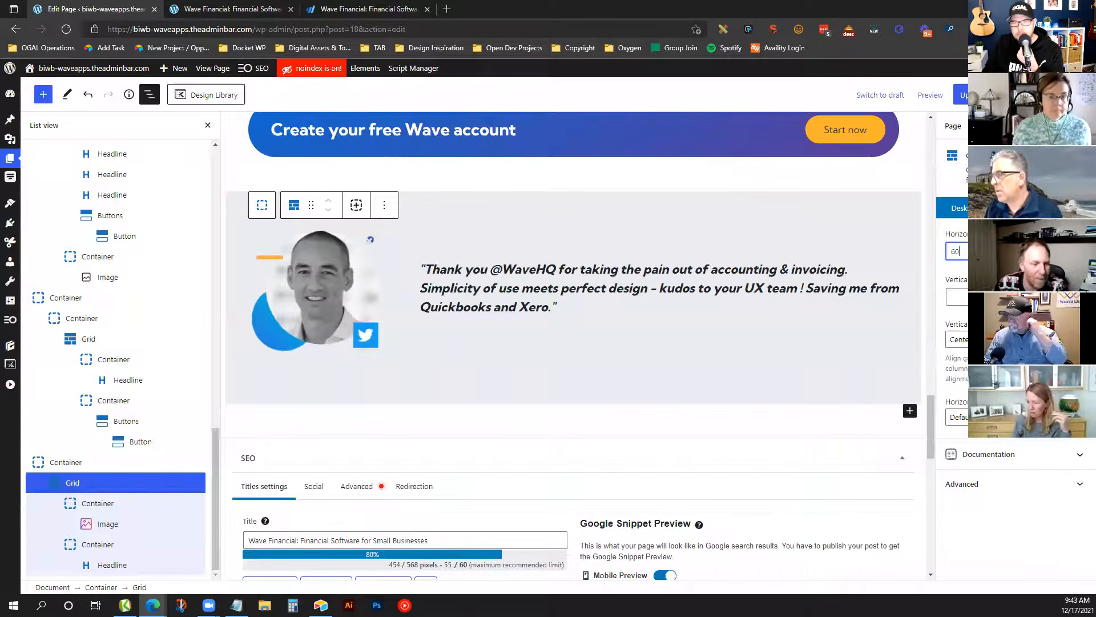
Add the author's name and title from waveapps.com beneath the quote as an italic paragraph headline
{"action": "left_click", "coordinate": [399, 8]}
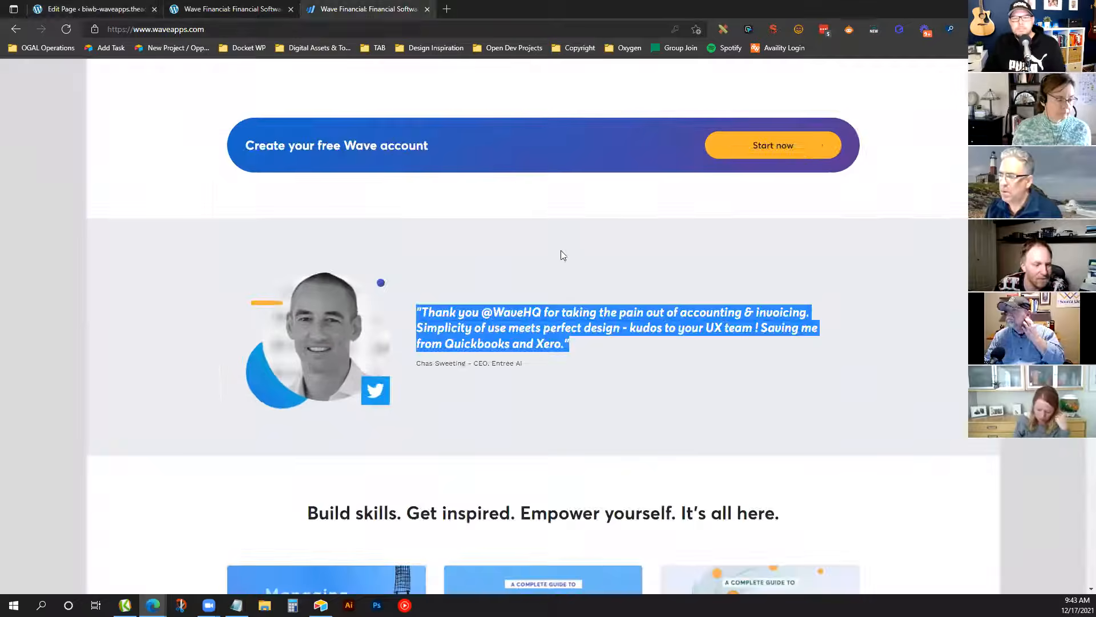
{"action": "triple_click", "coordinate": [506, 362]}
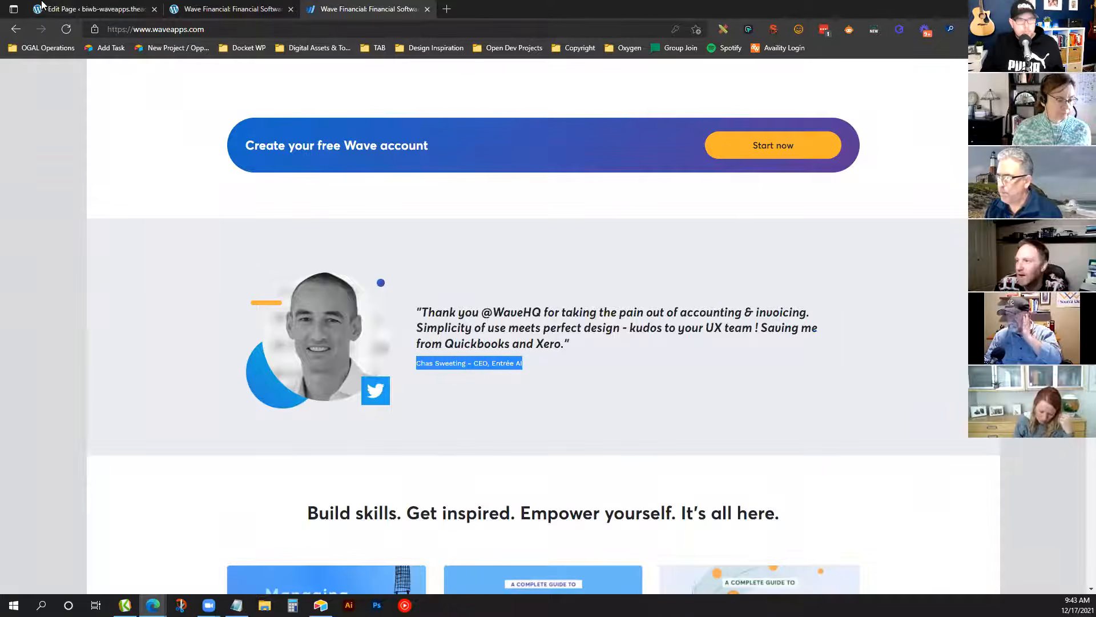
{"action": "left_click", "coordinate": [41, 6]}
{"action": "left_click", "coordinate": [571, 301]}
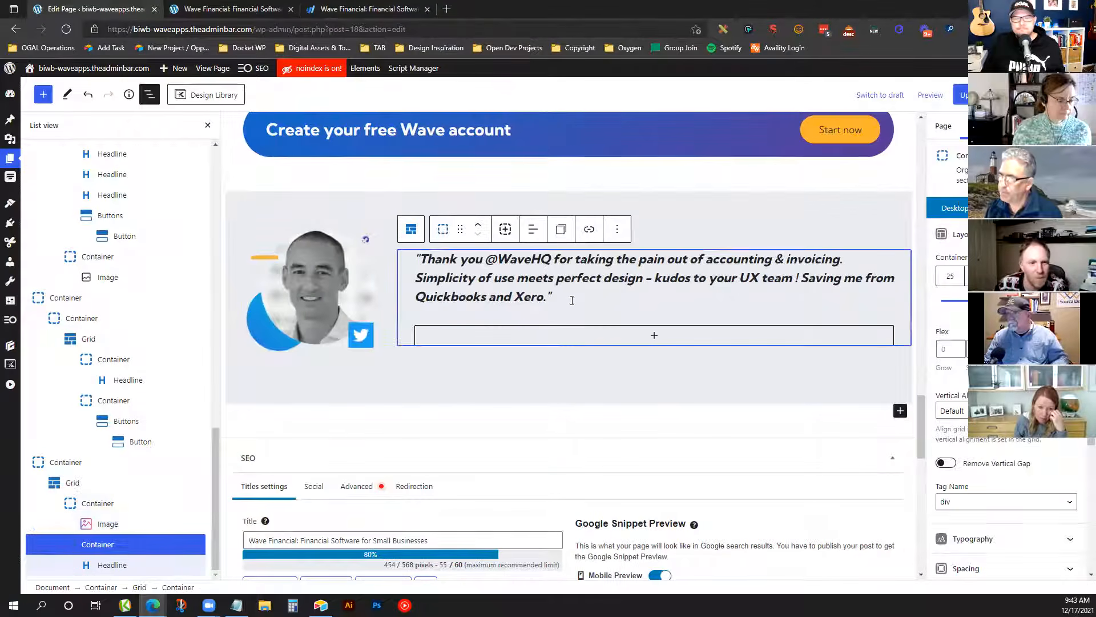
{"action": "left_click", "coordinate": [577, 332]}
{"action": "left_click", "coordinate": [717, 430]}
{"action": "left_click", "coordinate": [527, 297]}
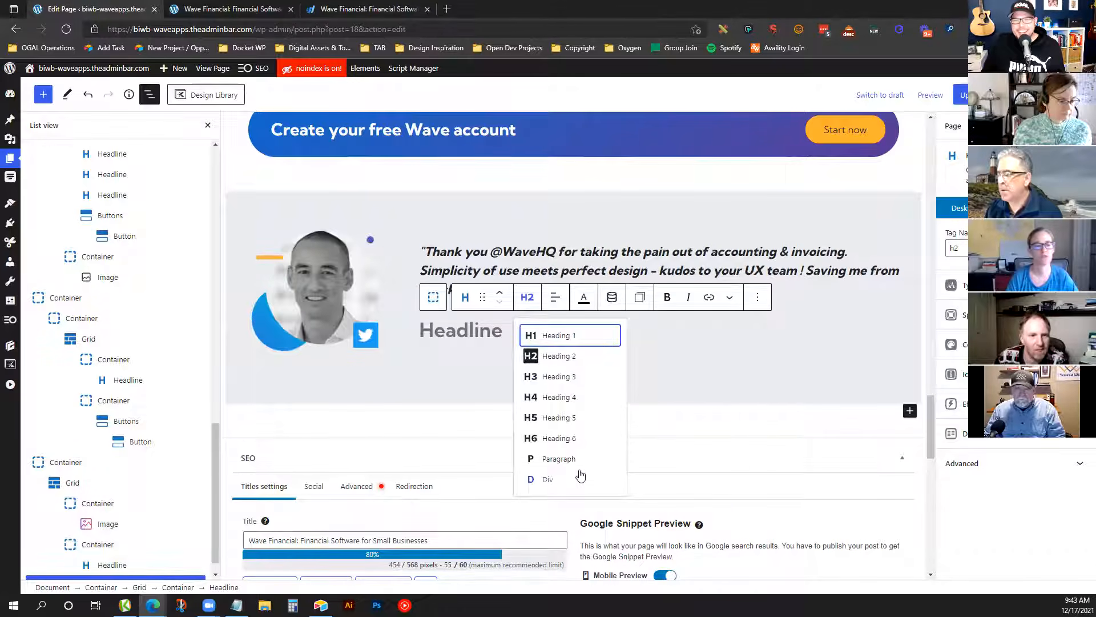
{"action": "left_click", "coordinate": [559, 459]}
{"action": "type", "text": "Chas Sweeting - CEO, Entree AI"}
{"action": "triple_click", "coordinate": [476, 330]}
{"action": "left_click", "coordinate": [689, 298]}
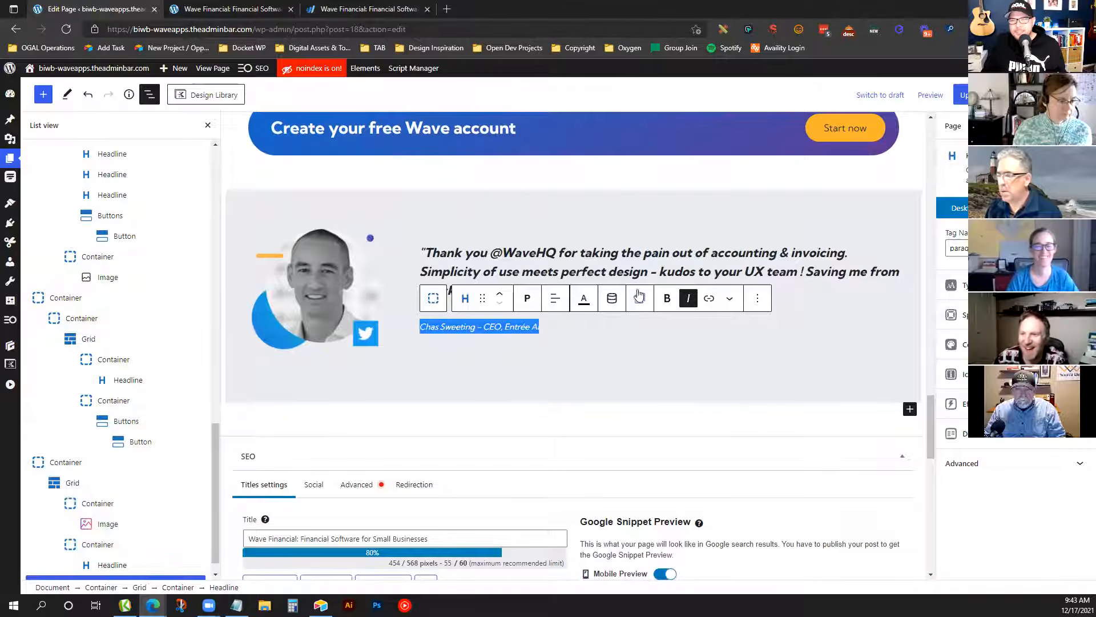
{"action": "left_click", "coordinate": [312, 293]}
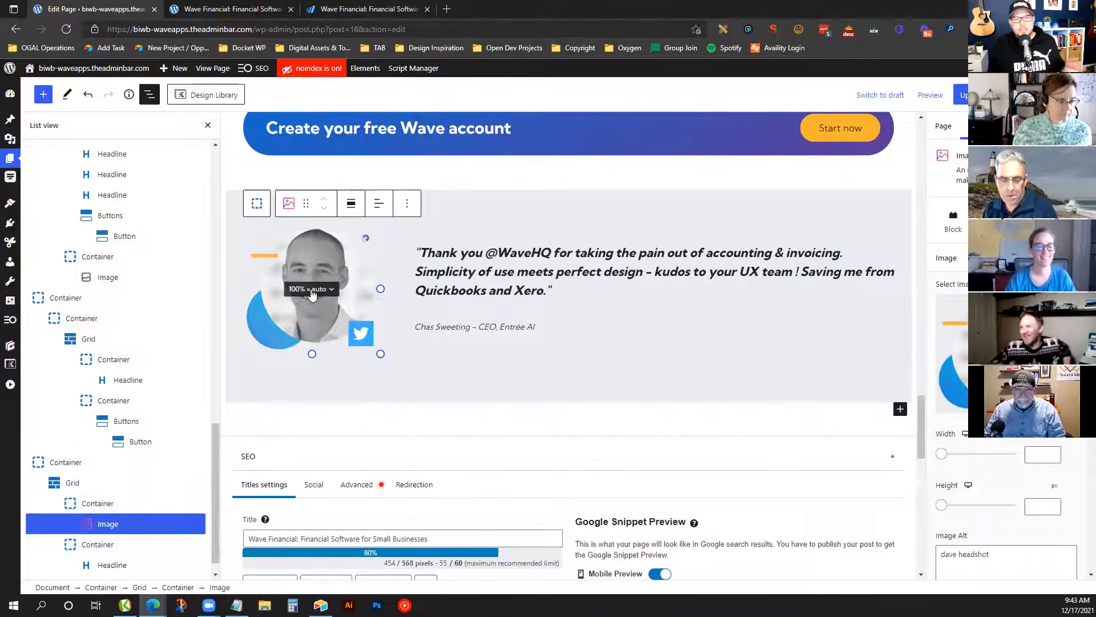
{"action": "scroll", "coordinate": [494, 290], "scroll_direction": "up", "scroll_amount": 7}
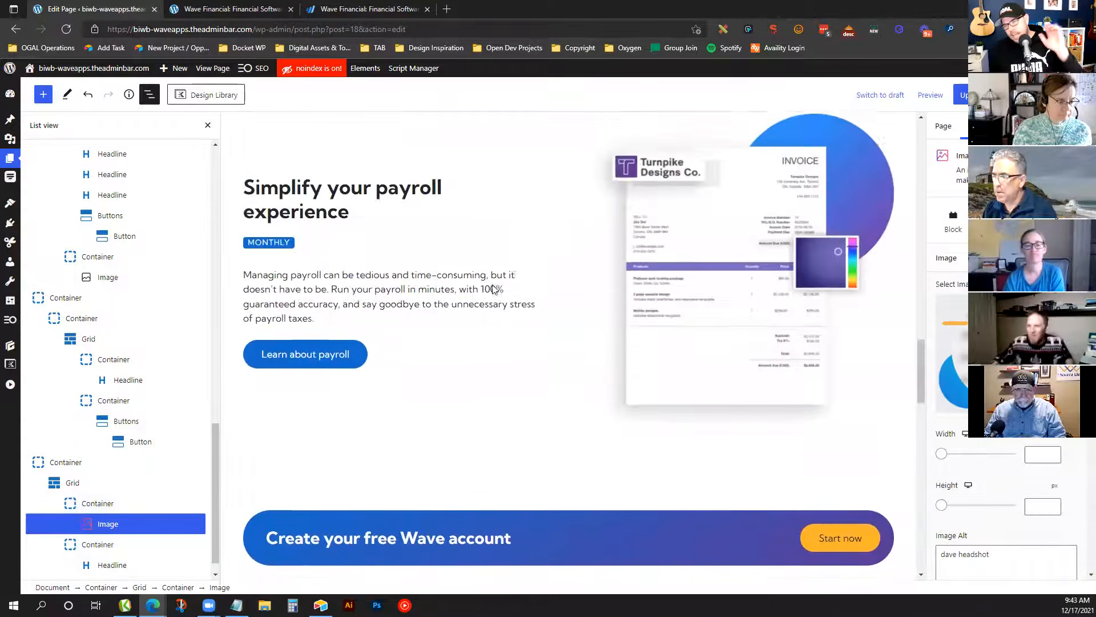
{"action": "scroll", "coordinate": [595, 320], "scroll_direction": "down", "scroll_amount": 6}
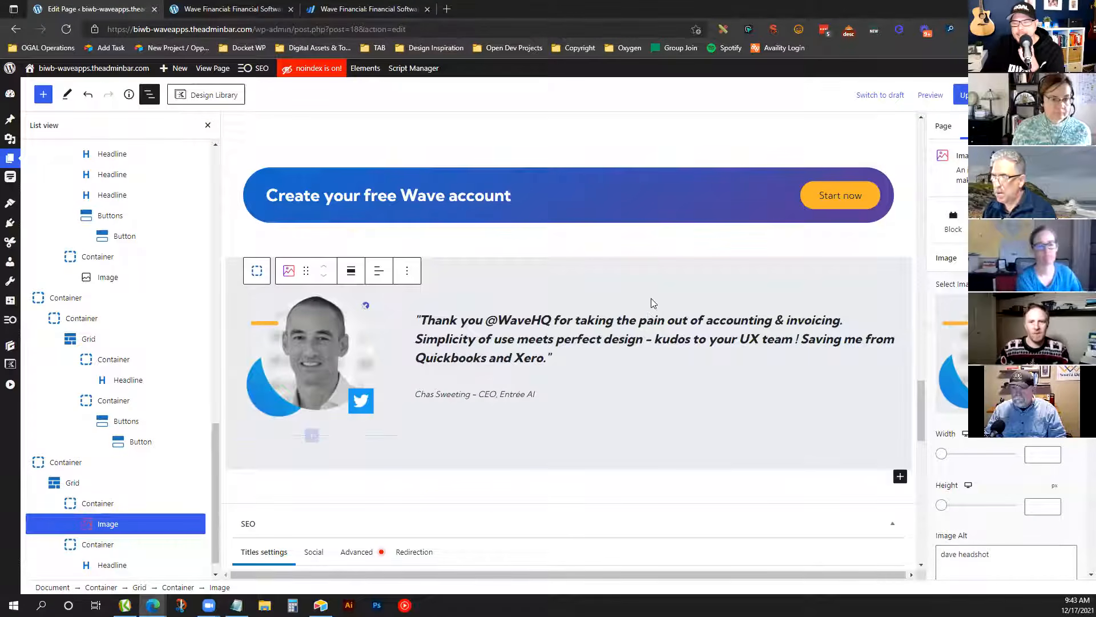
{"action": "scroll", "coordinate": [318, 302], "scroll_direction": "down", "scroll_amount": 1}
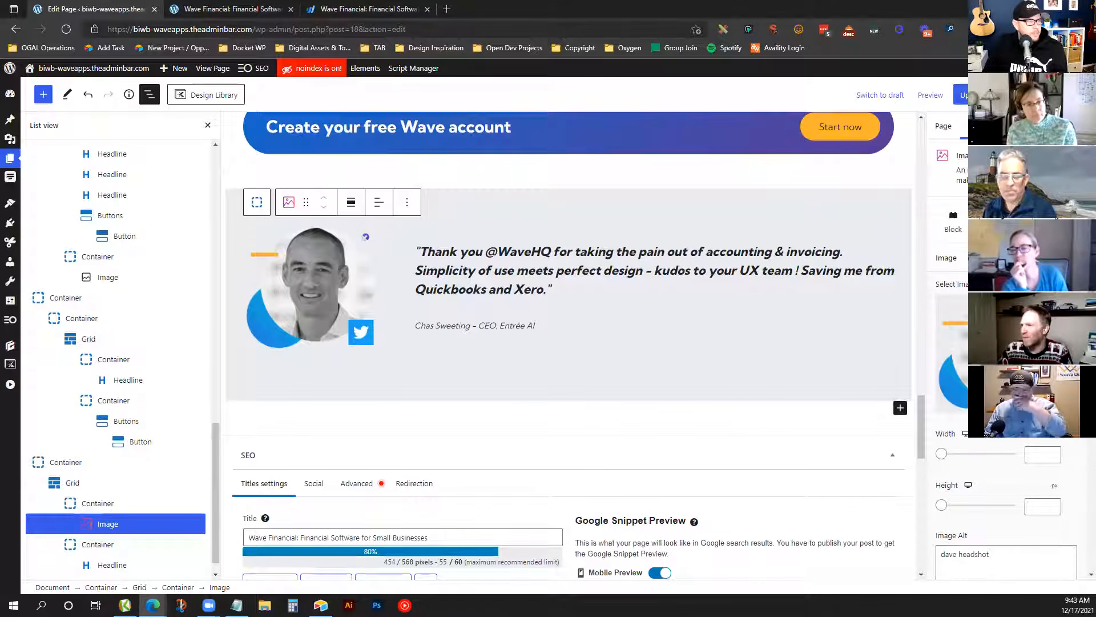
{"action": "scroll", "coordinate": [954, 302], "scroll_direction": "down", "scroll_amount": 3}
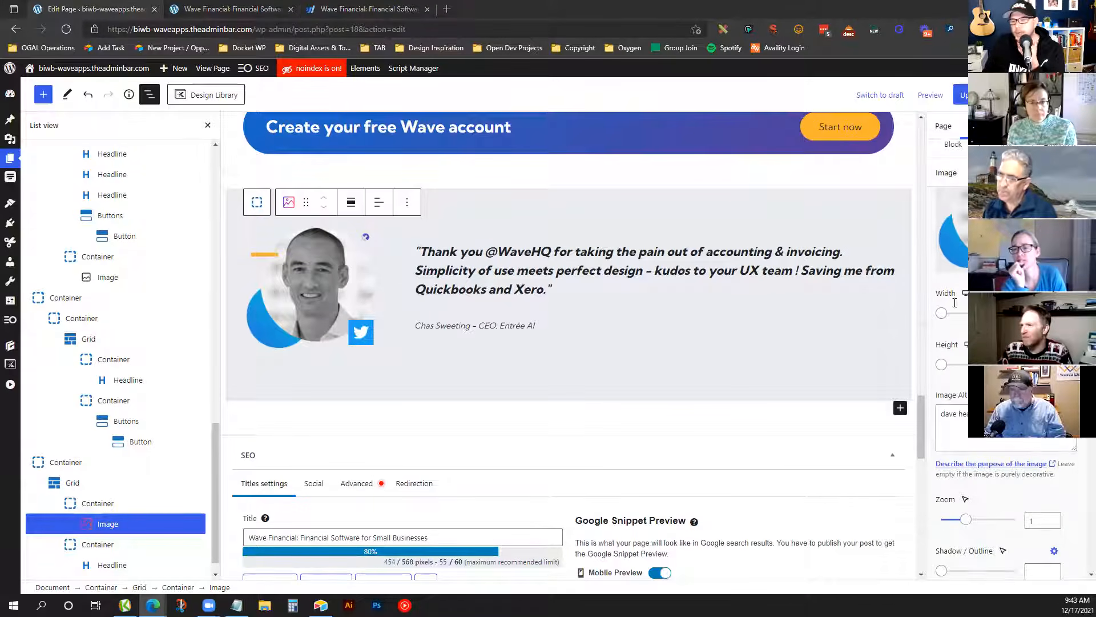
Try the headshot's Zoom and Shadow sliders and check Image Fit, keeping Default
{"action": "scroll", "coordinate": [997, 455], "scroll_direction": "down", "scroll_amount": 3}
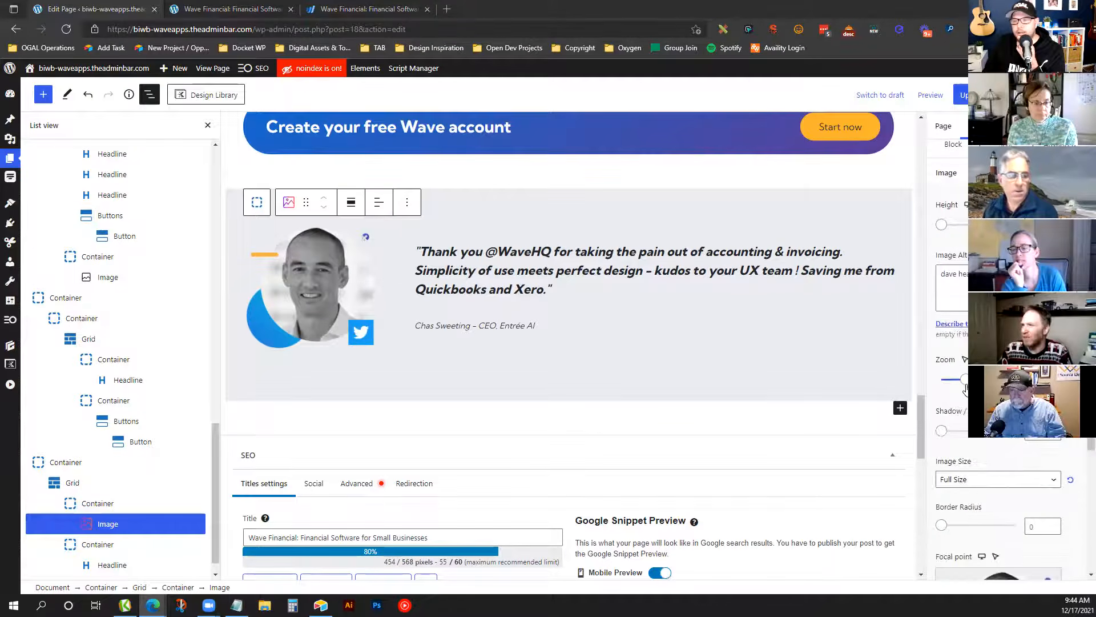
{"action": "mouse_move", "coordinate": [963, 379]}
{"action": "left_mouse_down"}
{"action": "mouse_move", "coordinate": [983, 379]}
{"action": "mouse_move", "coordinate": [965, 385]}
{"action": "left_mouse_up"}
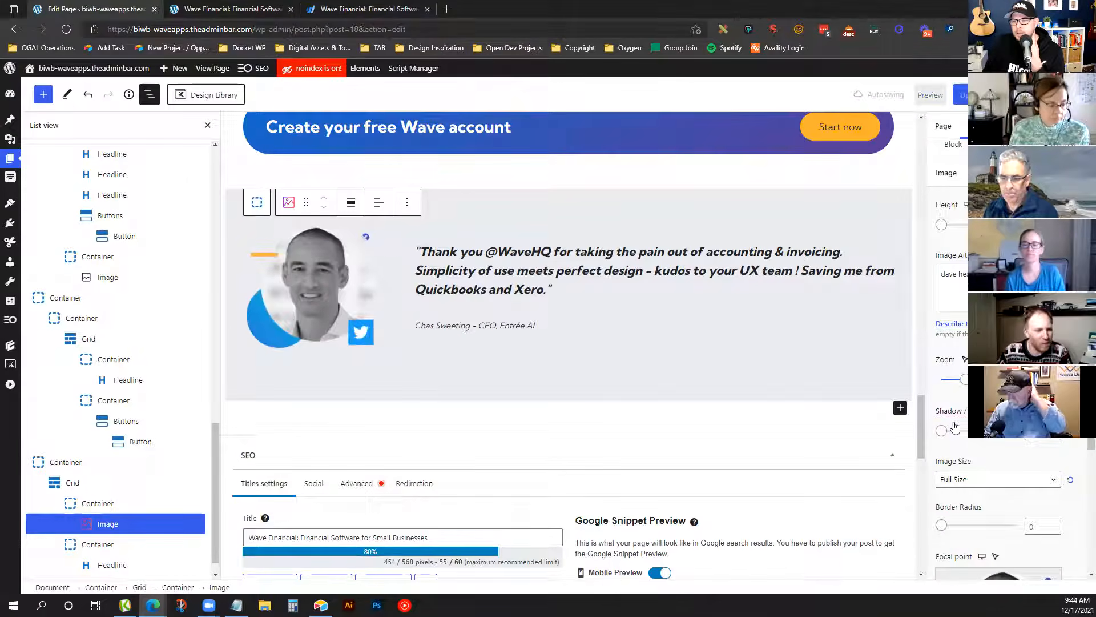
{"action": "mouse_move", "coordinate": [941, 430]}
{"action": "left_mouse_down"}
{"action": "mouse_move", "coordinate": [961, 433]}
{"action": "mouse_move", "coordinate": [941, 431]}
{"action": "left_mouse_up"}
{"action": "scroll", "coordinate": [948, 431], "scroll_direction": "down", "scroll_amount": 3}
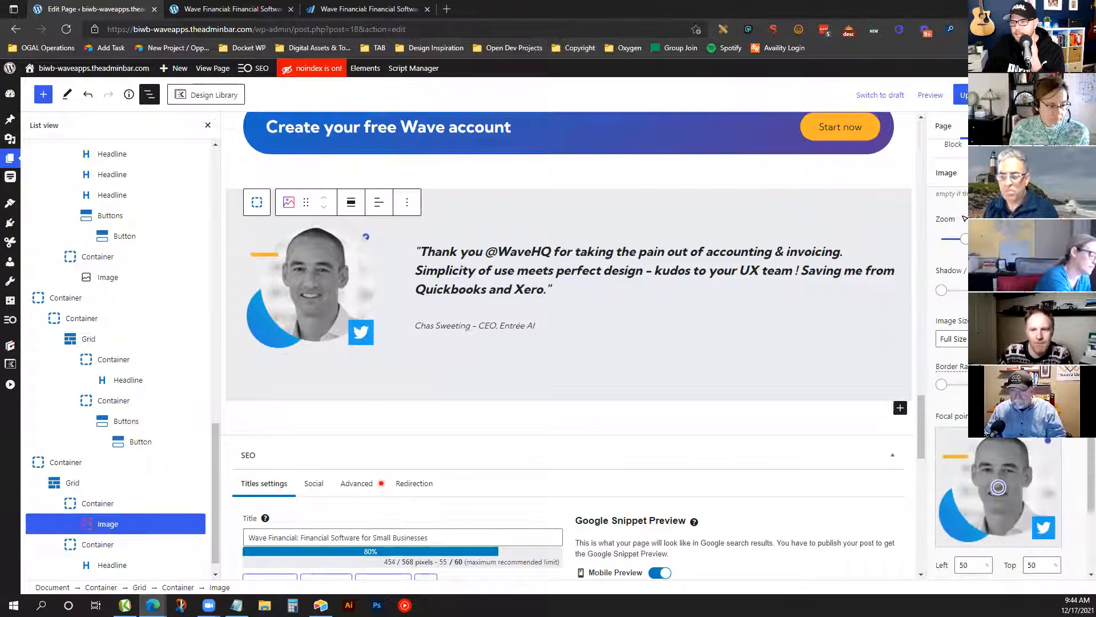
{"action": "scroll", "coordinate": [1022, 514], "scroll_direction": "down", "scroll_amount": 3}
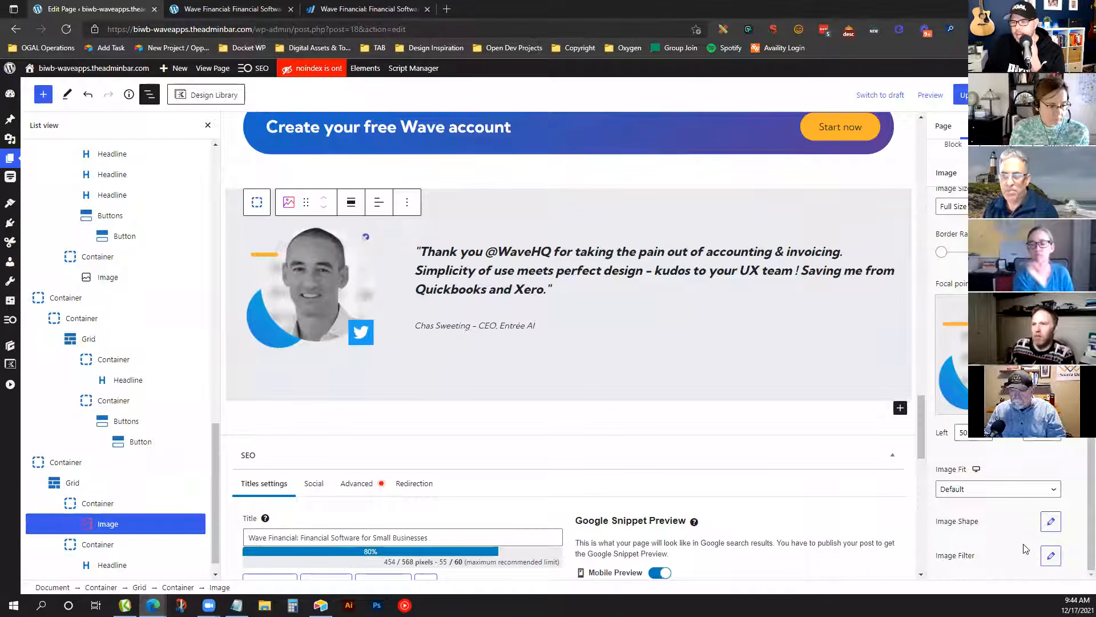
{"action": "left_click", "coordinate": [1001, 489]}
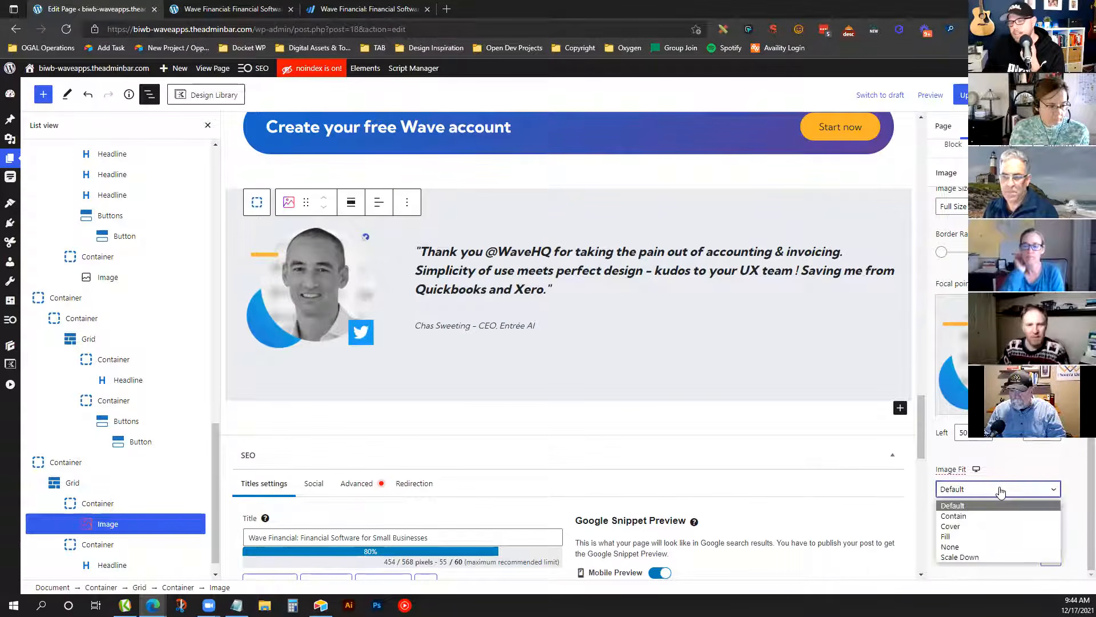
{"action": "left_click", "coordinate": [1000, 489]}
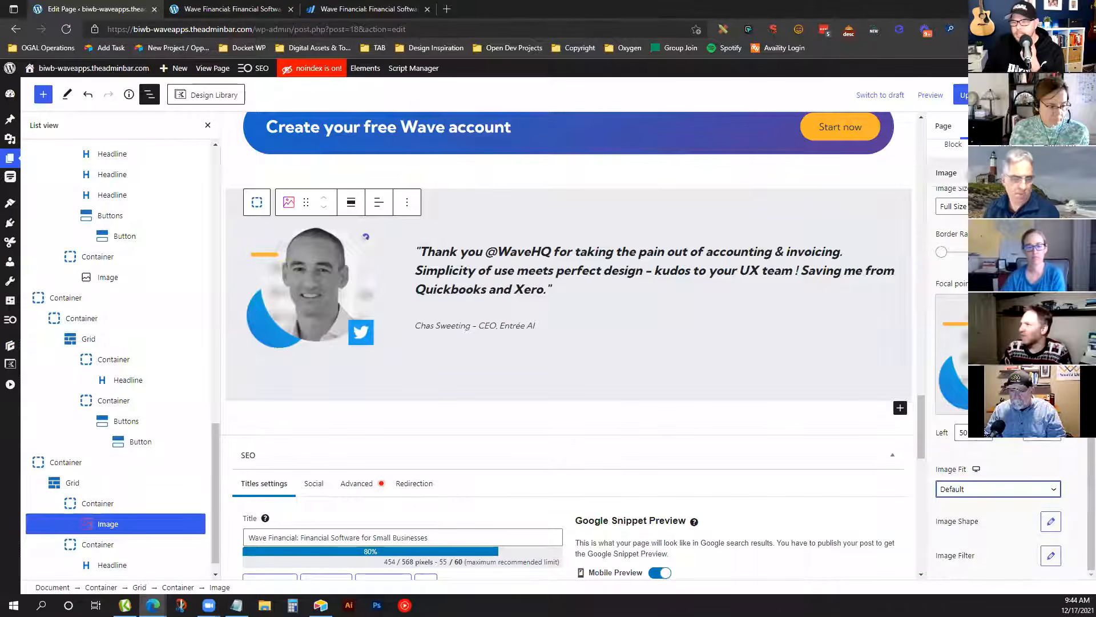
Apply a blur filter to the headshot, then reset Blur, Brightness and Contrast
{"action": "left_click", "coordinate": [1050, 555]}
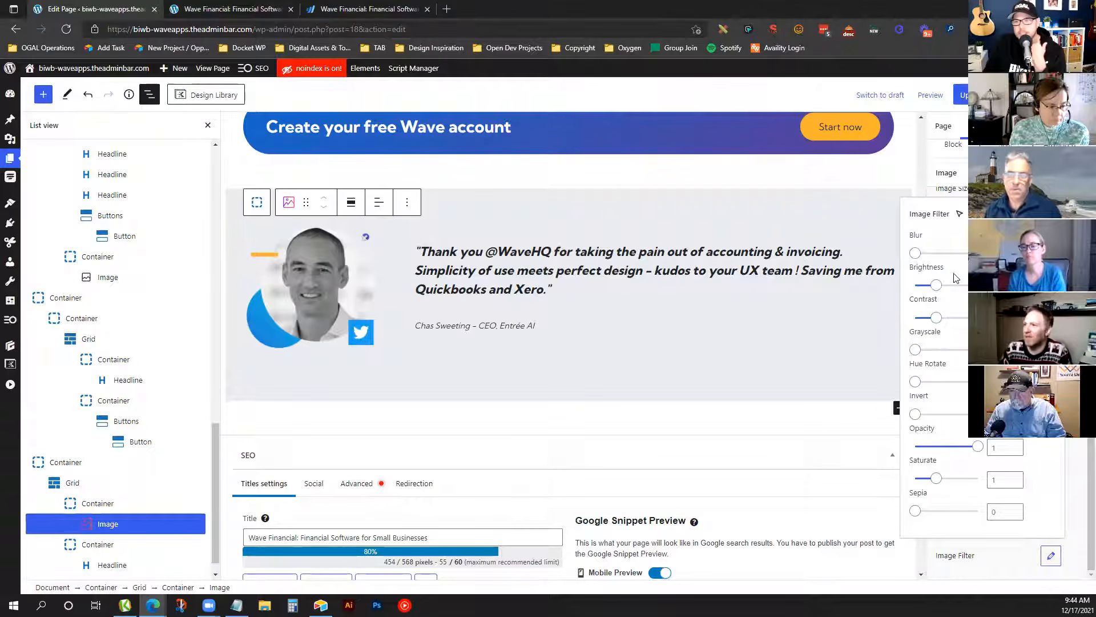
{"action": "left_click_drag", "start_coordinate": [915, 252], "coordinate": [976, 318]}
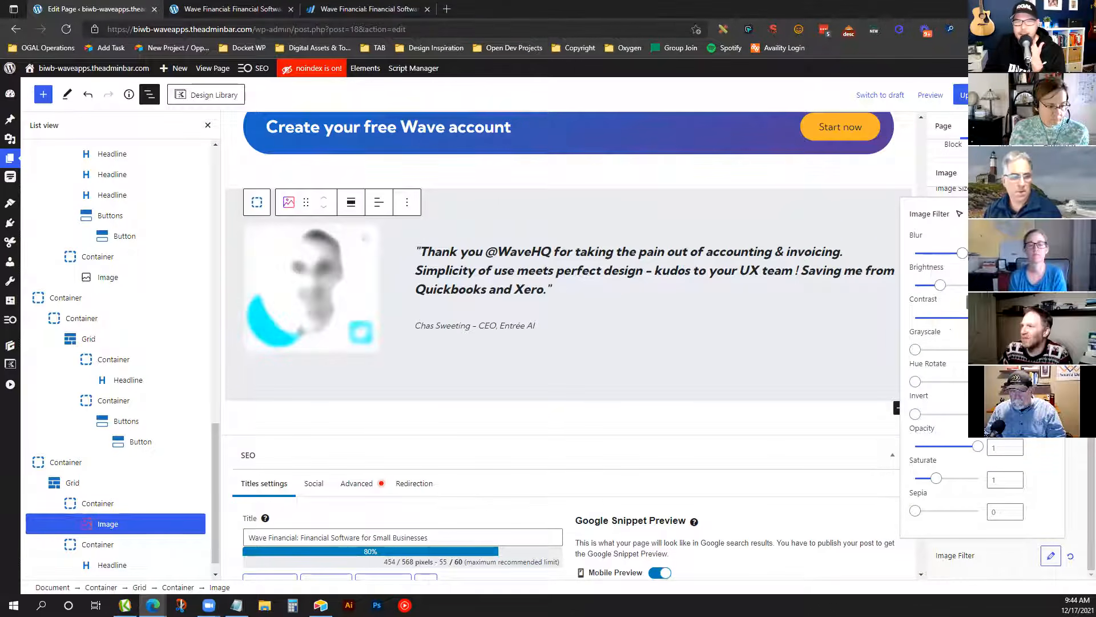
{"action": "left_click", "coordinate": [1038, 319]}
{"action": "left_click", "coordinate": [1038, 287]}
{"action": "left_click", "coordinate": [1038, 254]}
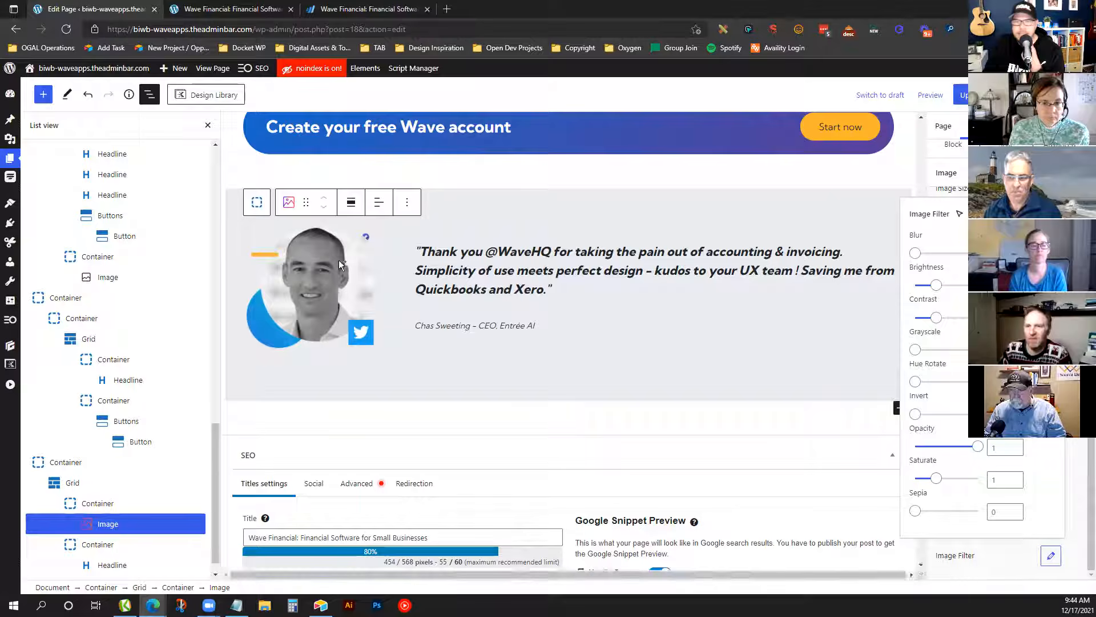
Reselect the headshot and view its Image Shape options without applying a shape
{"action": "left_click", "coordinate": [631, 295]}
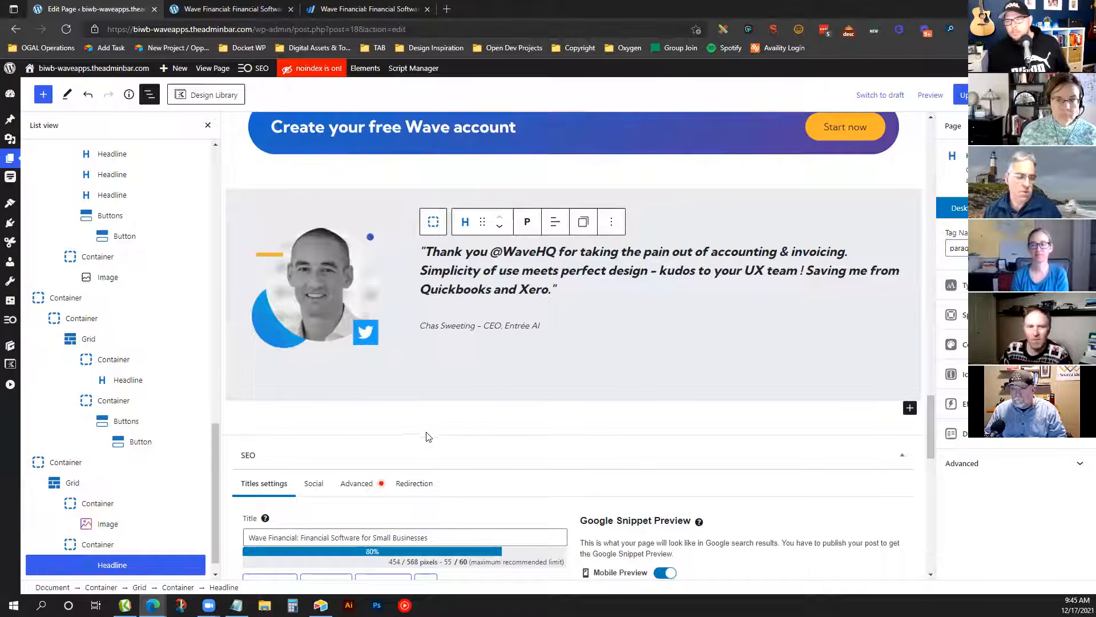
{"action": "left_click", "coordinate": [102, 524]}
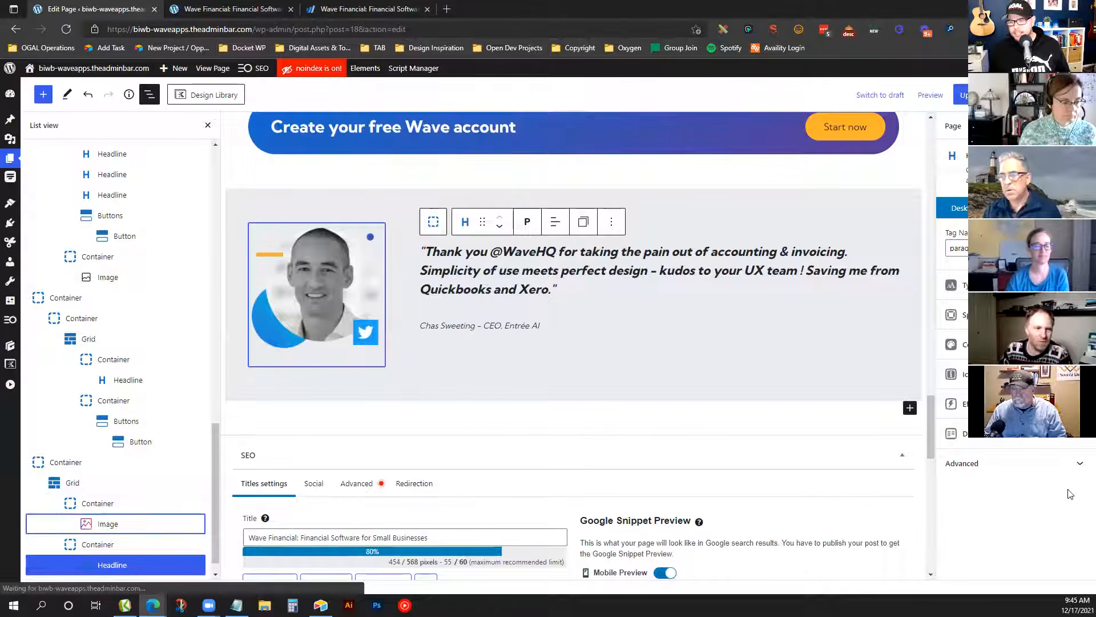
{"action": "scroll", "coordinate": [1012, 484], "scroll_direction": "down", "scroll_amount": 5}
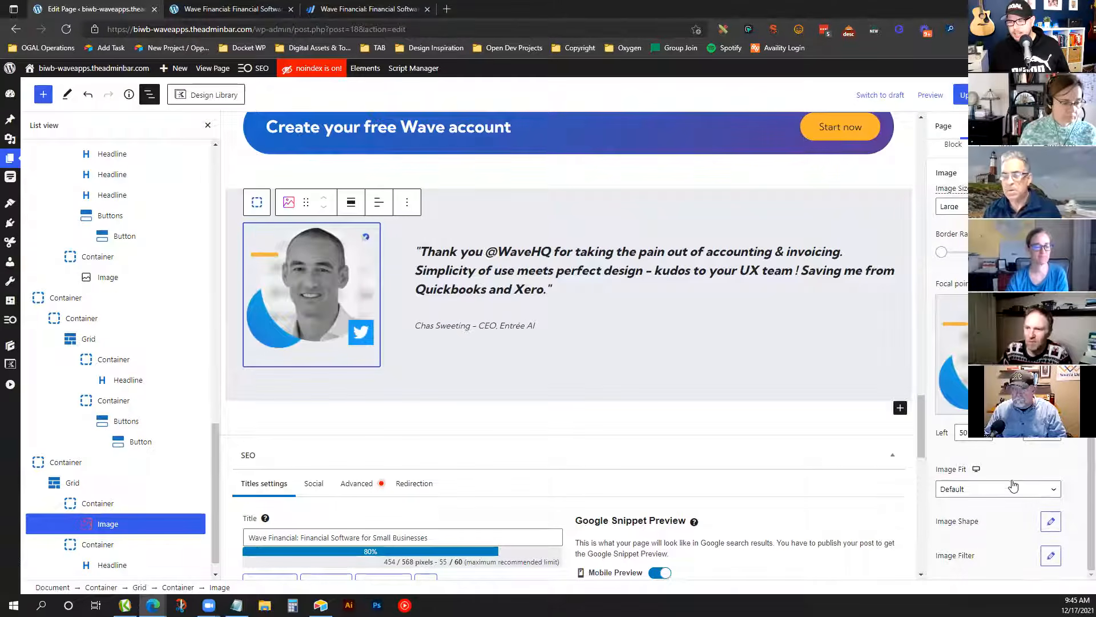
{"action": "left_click", "coordinate": [1049, 522]}
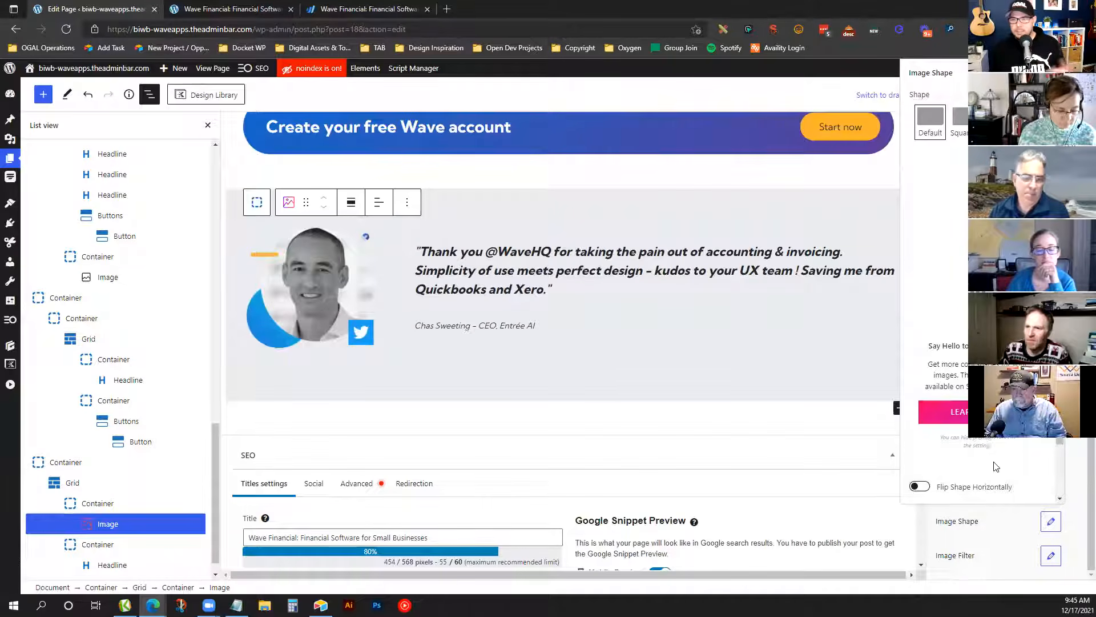
{"action": "left_click", "coordinate": [1051, 521]}
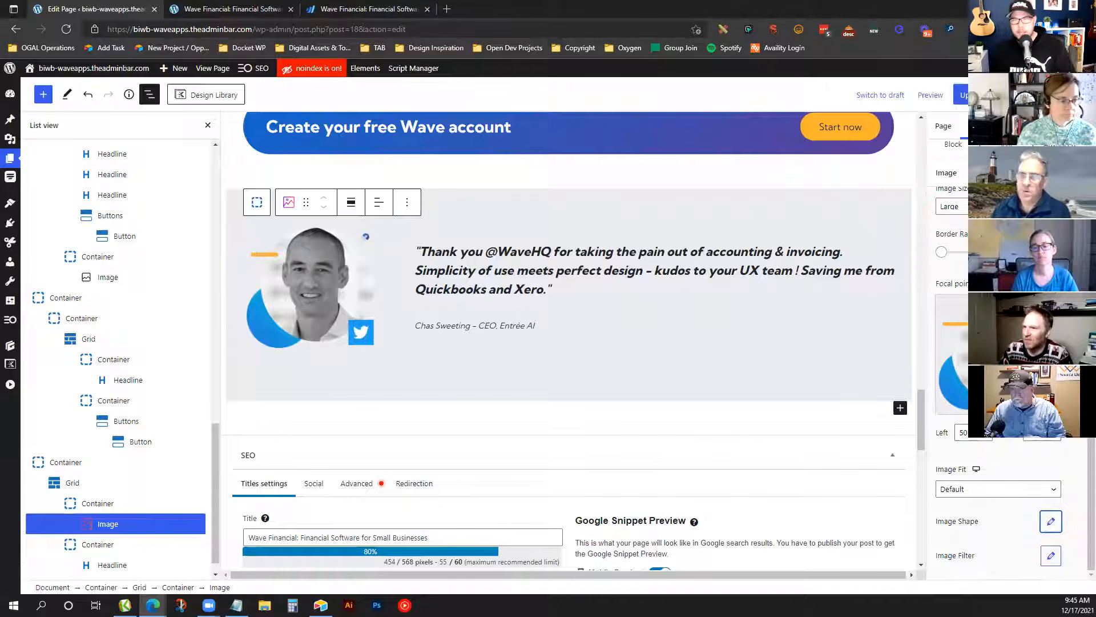
Save the page and scroll the waveapps.com reference down to its FAQ section
{"action": "key", "text": "ctrl+s"}
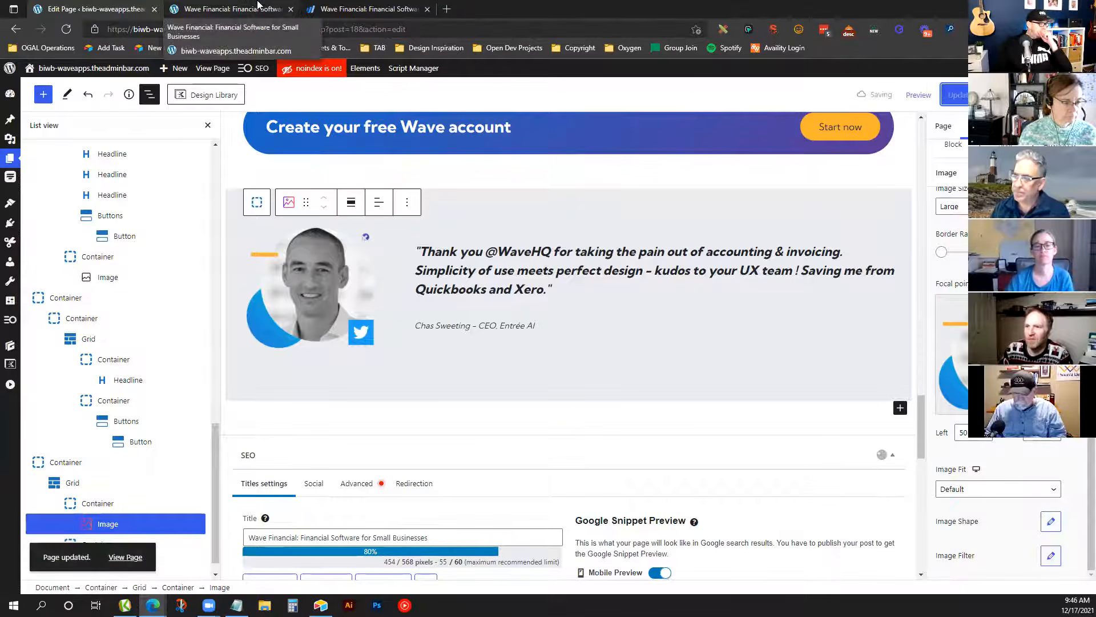
{"action": "left_click", "coordinate": [365, 8]}
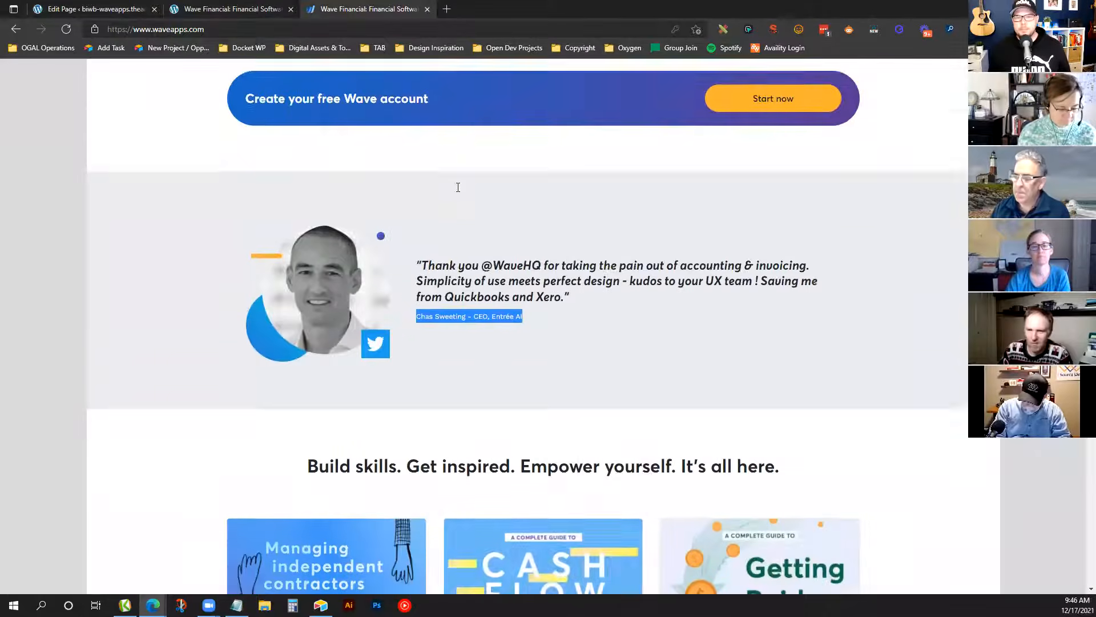
{"action": "scroll", "coordinate": [455, 207], "scroll_direction": "down", "scroll_amount": 6}
{"action": "scroll", "coordinate": [454, 208], "scroll_direction": "up", "scroll_amount": 1}
{"action": "scroll", "coordinate": [455, 208], "scroll_direction": "down", "scroll_amount": 2}
{"action": "scroll", "coordinate": [457, 211], "scroll_direction": "up", "scroll_amount": 3}
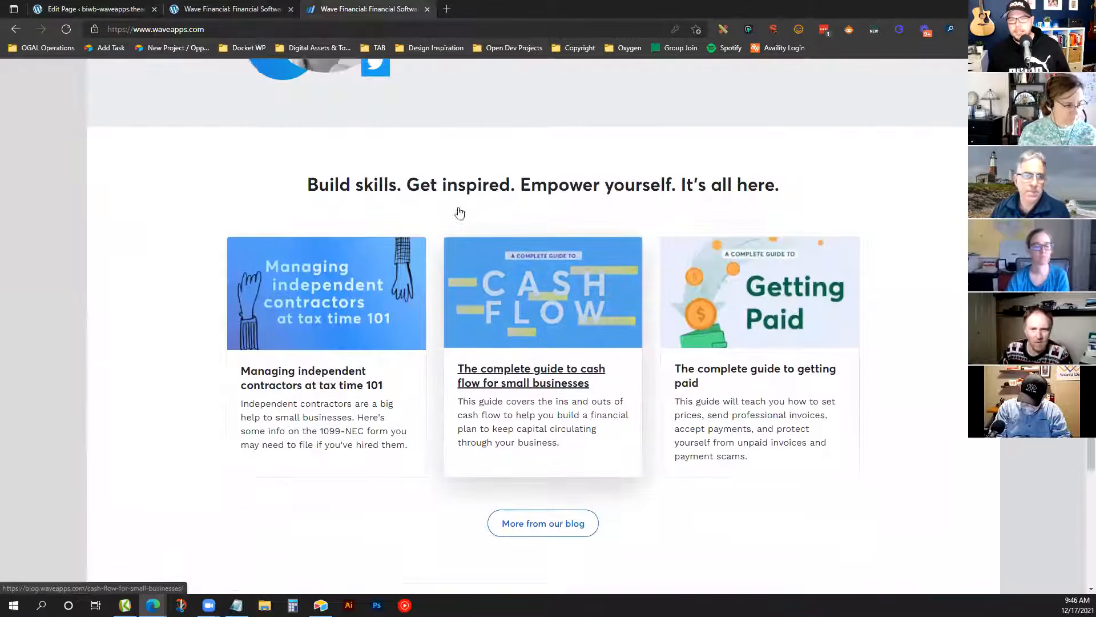
{"action": "scroll", "coordinate": [484, 197], "scroll_direction": "down", "scroll_amount": 1}
{"action": "scroll", "coordinate": [487, 201], "scroll_direction": "down", "scroll_amount": 1}
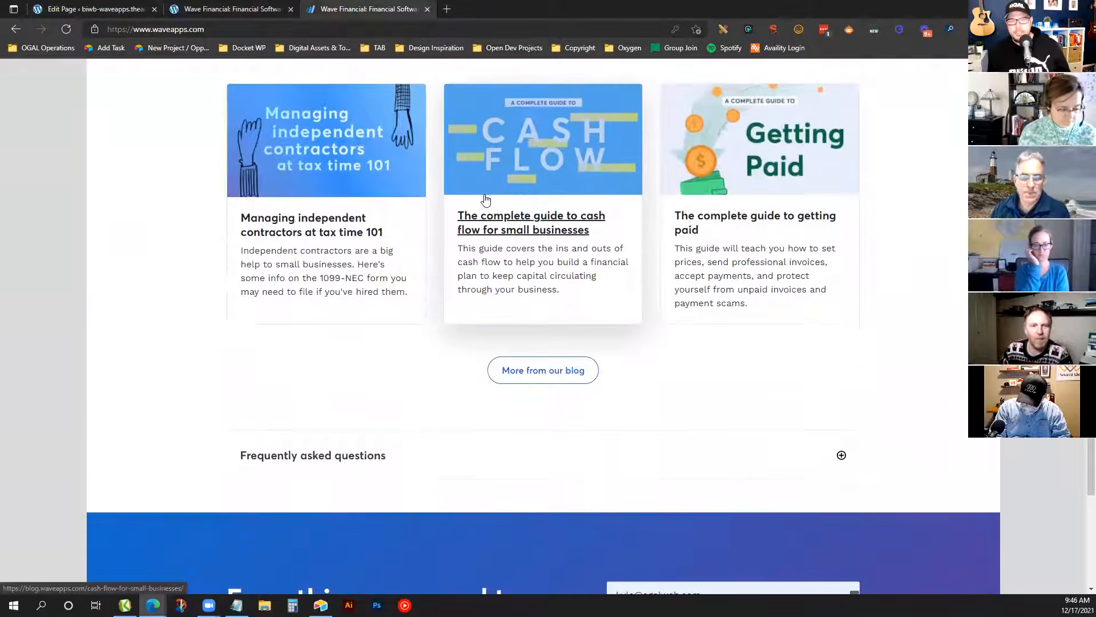
{"action": "scroll", "coordinate": [490, 203], "scroll_direction": "up", "scroll_amount": 1}
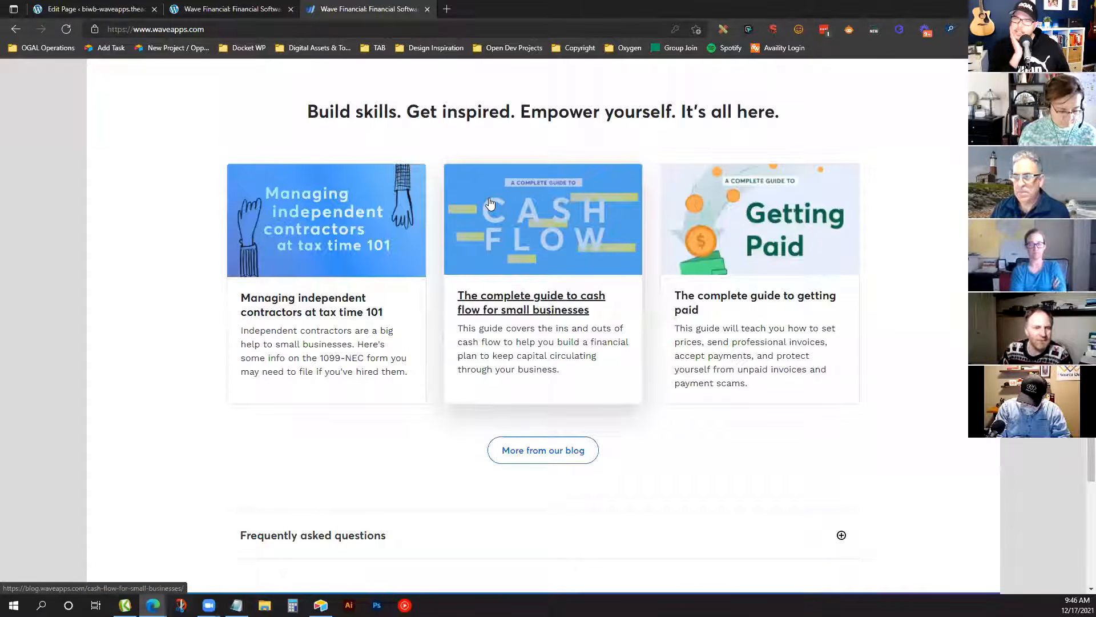
{"action": "scroll", "coordinate": [440, 93], "scroll_direction": "up", "scroll_amount": 3}
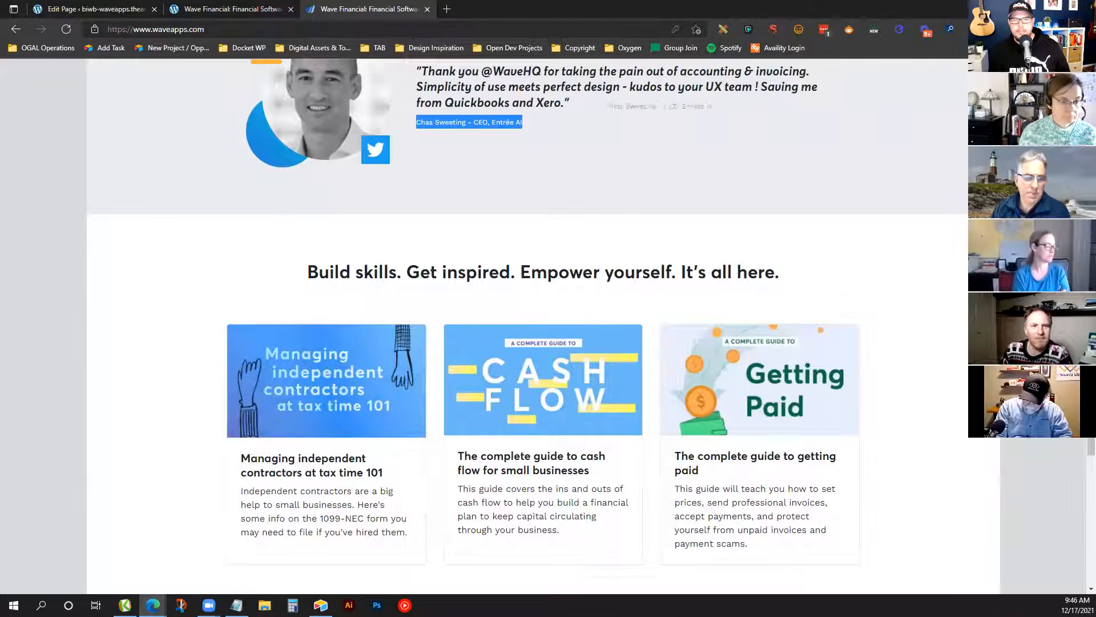
{"action": "scroll", "coordinate": [690, 275], "scroll_direction": "down", "scroll_amount": 3}
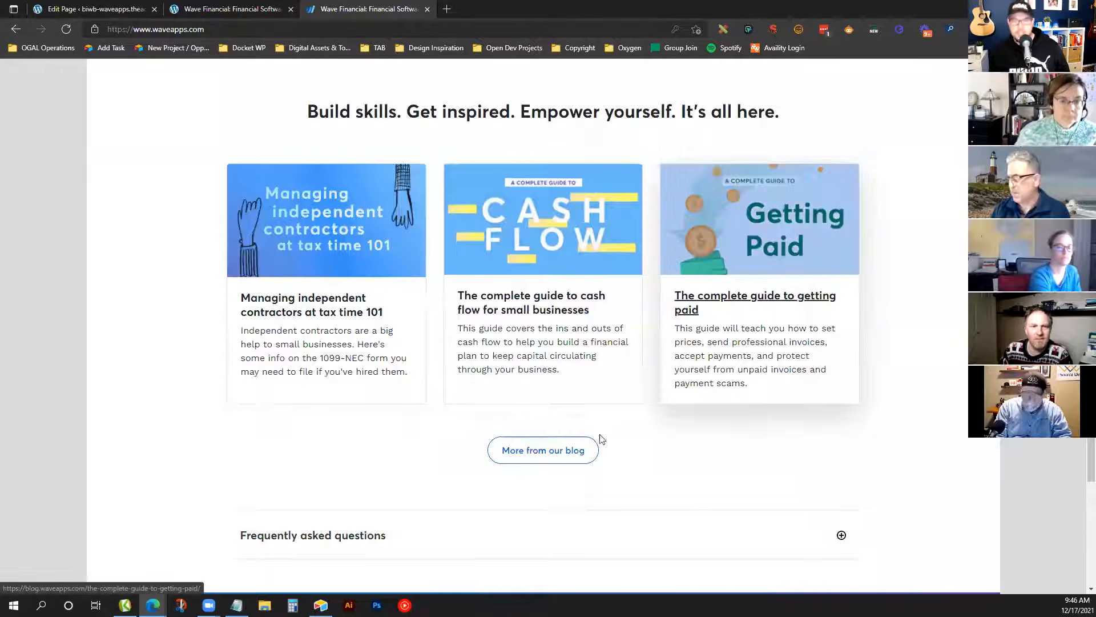
{"action": "scroll", "coordinate": [563, 463], "scroll_direction": "down", "scroll_amount": 3}
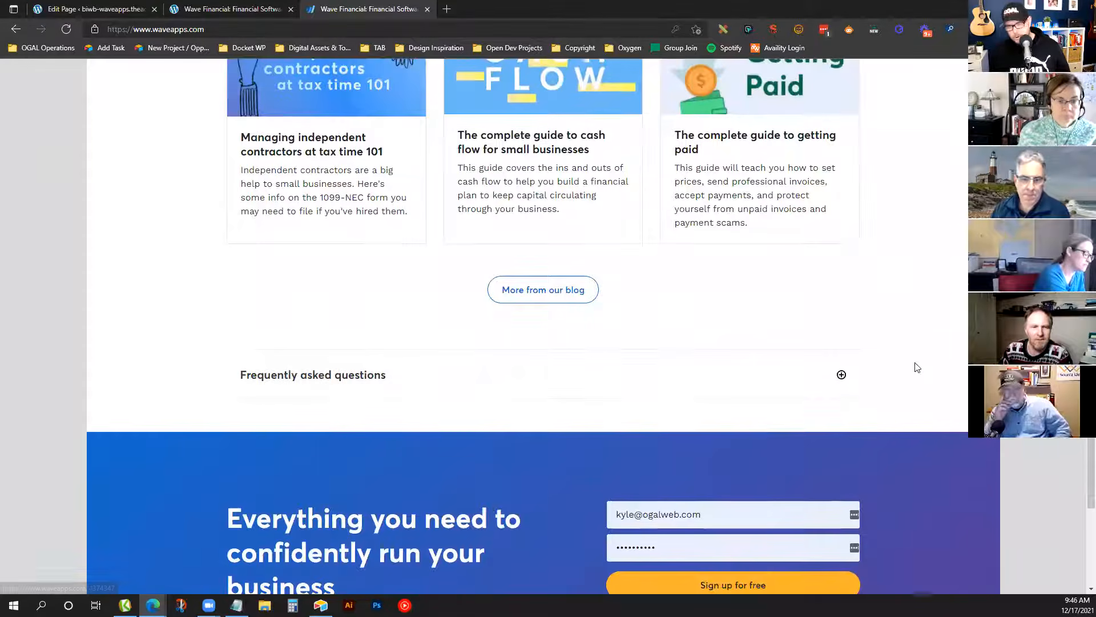
Expand and collapse the reference FAQ accordion, then scroll back up to the blog cards
{"action": "left_click", "coordinate": [841, 377]}
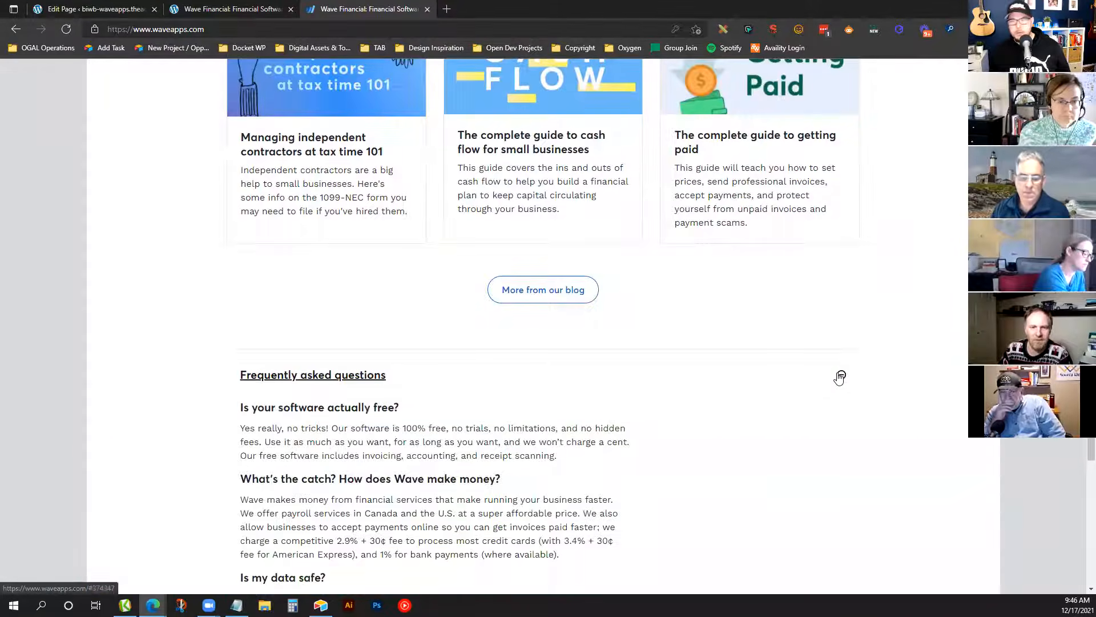
{"action": "left_click", "coordinate": [841, 376]}
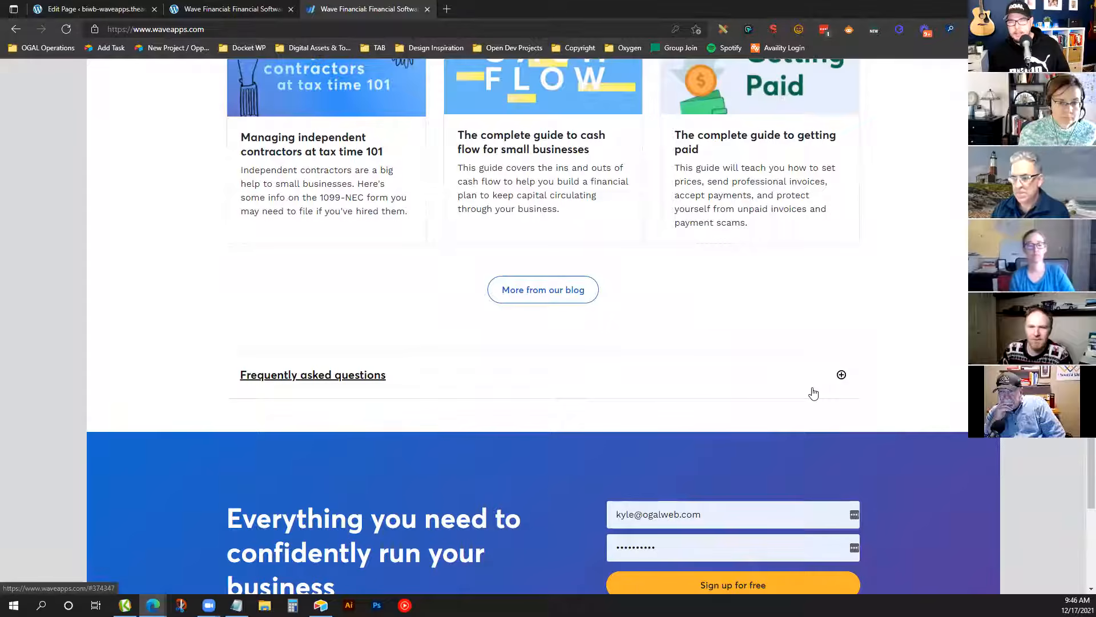
{"action": "scroll", "coordinate": [814, 392], "scroll_direction": "up", "scroll_amount": 1}
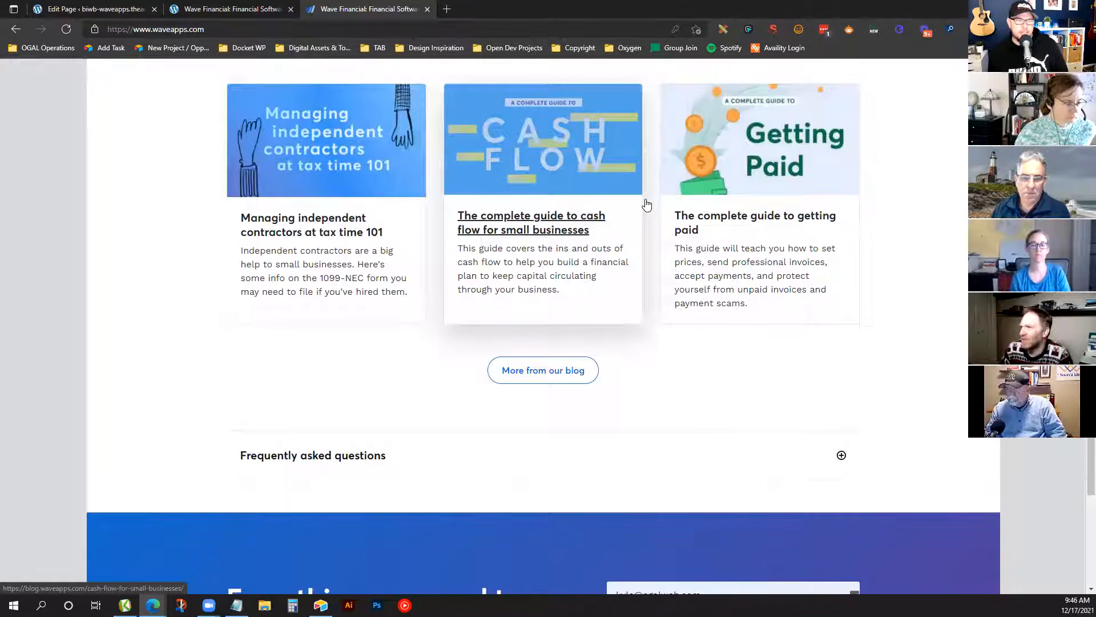
{"action": "scroll", "coordinate": [646, 206], "scroll_direction": "up", "scroll_amount": 3}
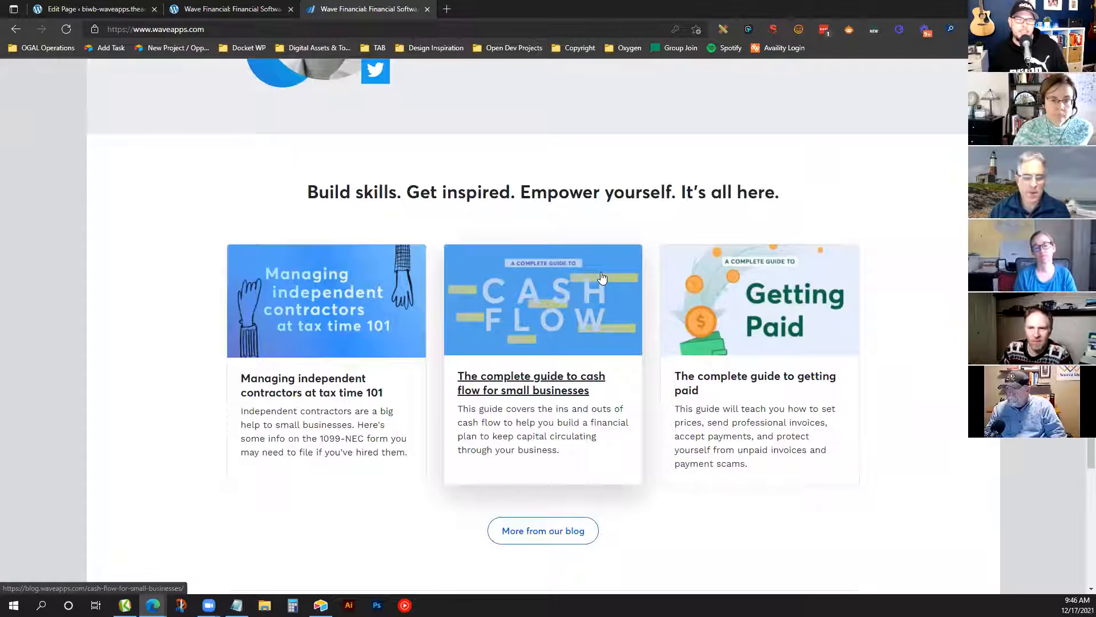
Insert a Container below the testimonial with 80 top padding
{"action": "left_click", "coordinate": [86, 9]}
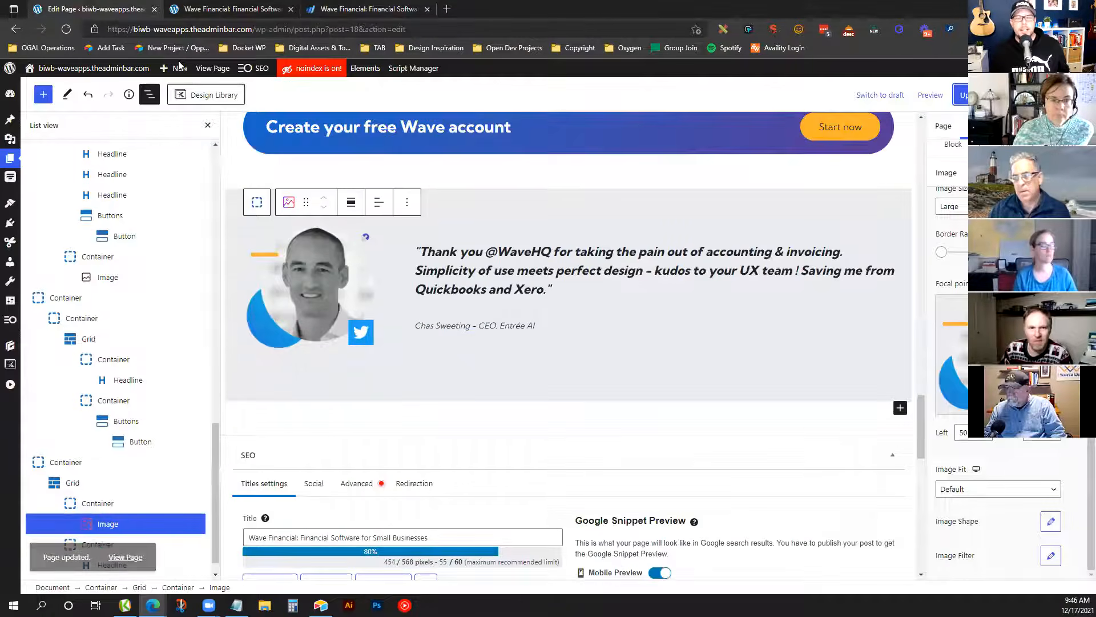
{"action": "scroll", "coordinate": [347, 377], "scroll_direction": "down", "scroll_amount": 1}
{"action": "left_click", "coordinate": [381, 271]}
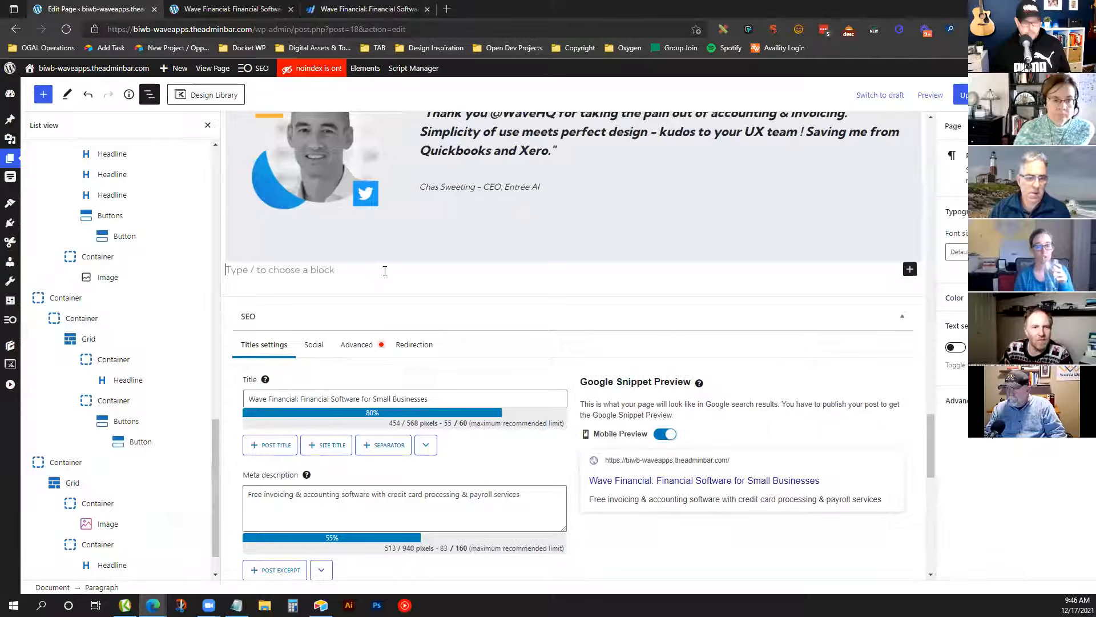
{"action": "type", "text": "/con"}
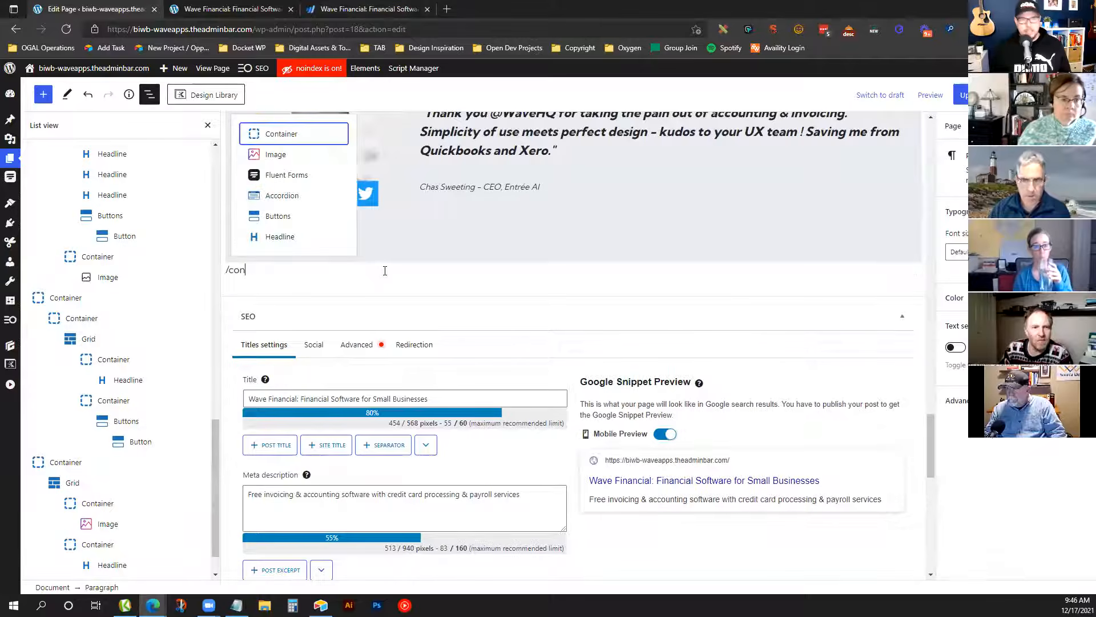
{"action": "left_click", "coordinate": [306, 135]}
{"action": "left_click", "coordinate": [988, 478]}
{"action": "left_click", "coordinate": [948, 289]}
{"action": "type", "text": "80"}
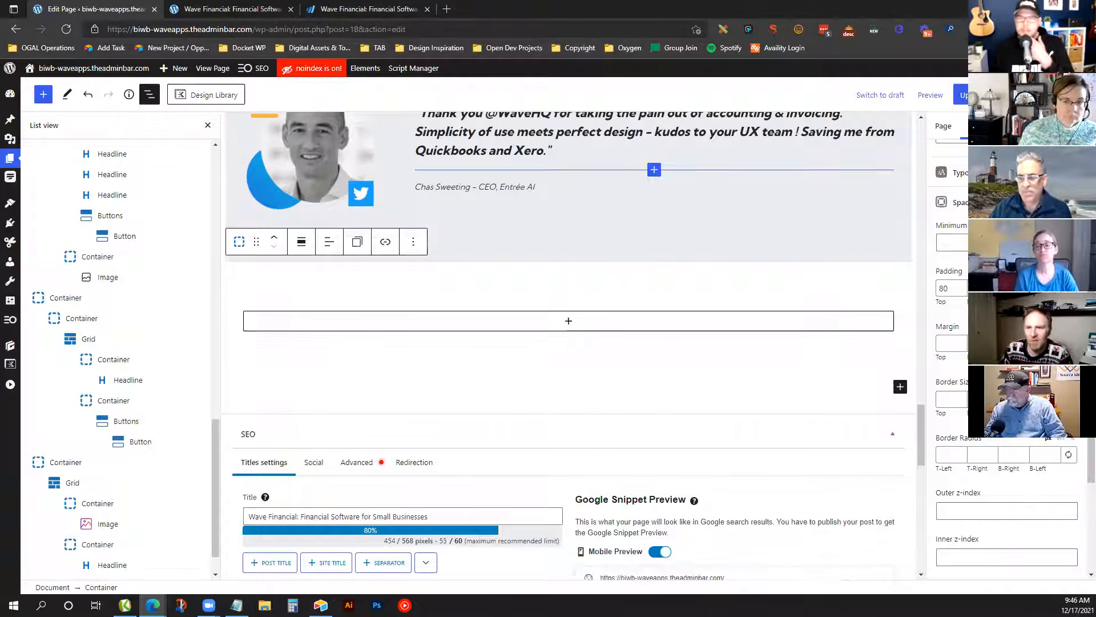
Add a centre-aligned Headline block inside the container
{"action": "left_click", "coordinate": [573, 326]}
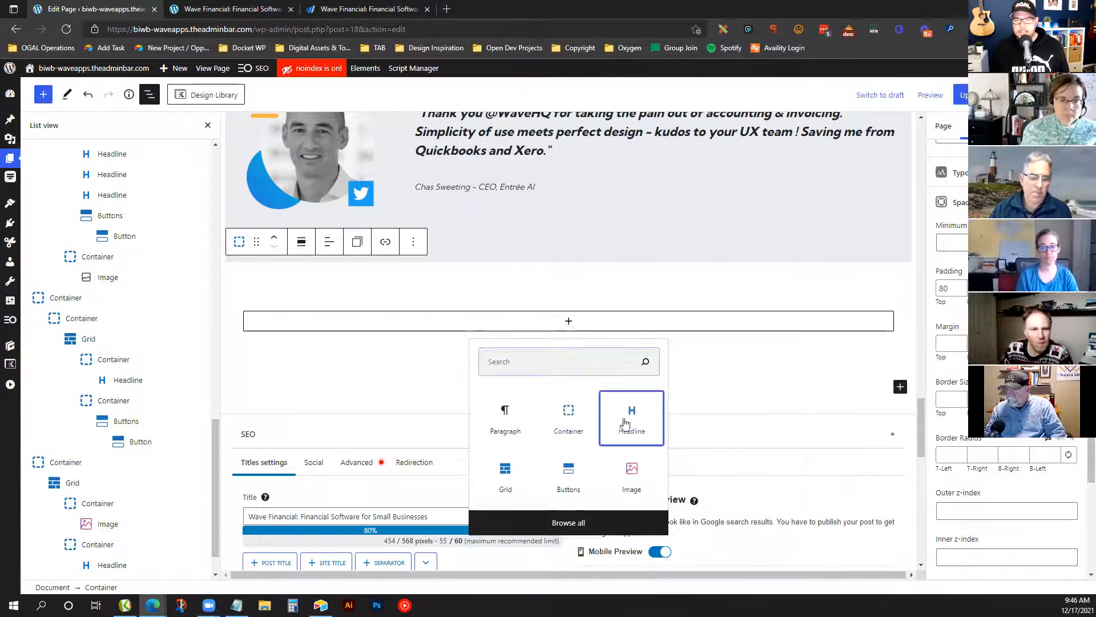
{"action": "left_click", "coordinate": [625, 423]}
{"action": "left_click", "coordinate": [384, 287]}
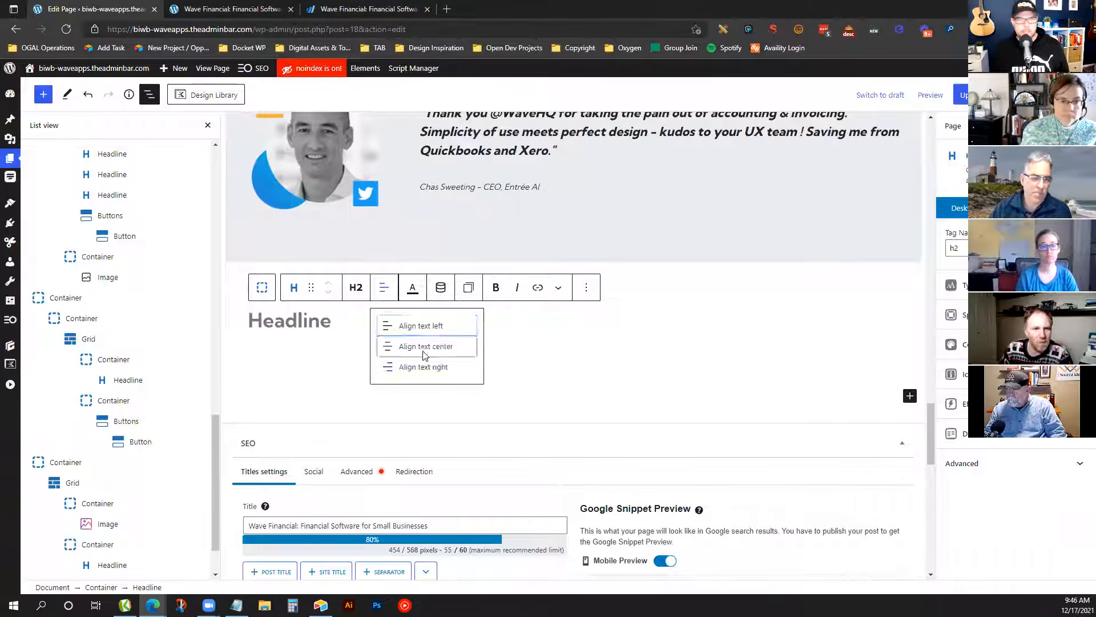
{"action": "left_click", "coordinate": [421, 348]}
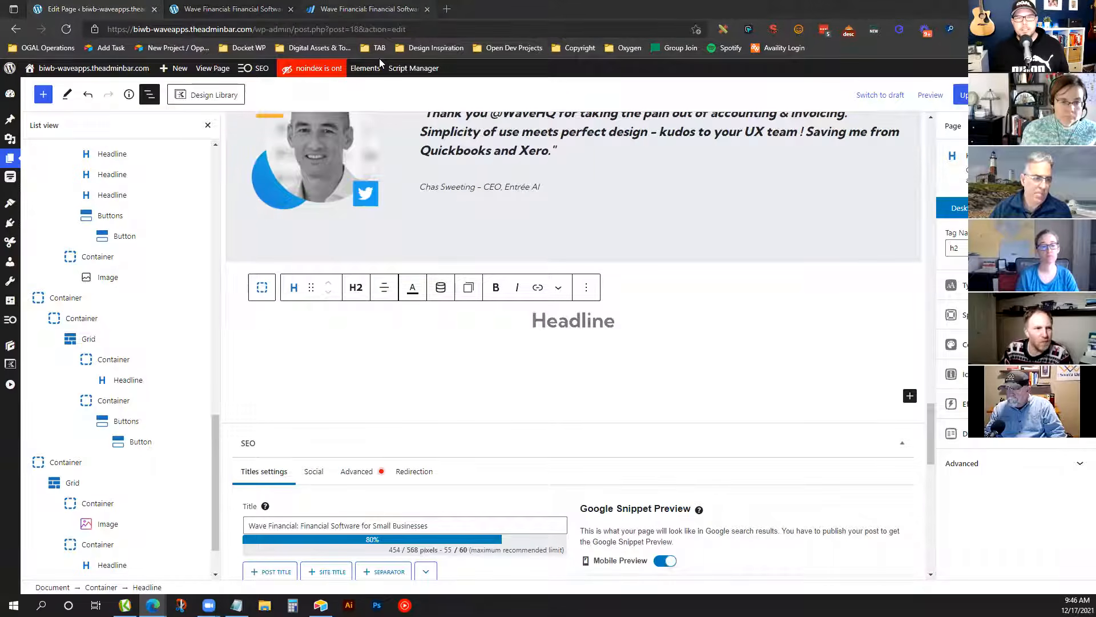
Copy the 'Build skills. Get inspired...' heading from waveapps.com and paste it into the headline
{"action": "left_click", "coordinate": [343, 9]}
{"action": "double_click", "coordinate": [568, 196]}
{"action": "triple_click", "coordinate": [568, 196]}
{"action": "key", "text": "ctrl+c"}
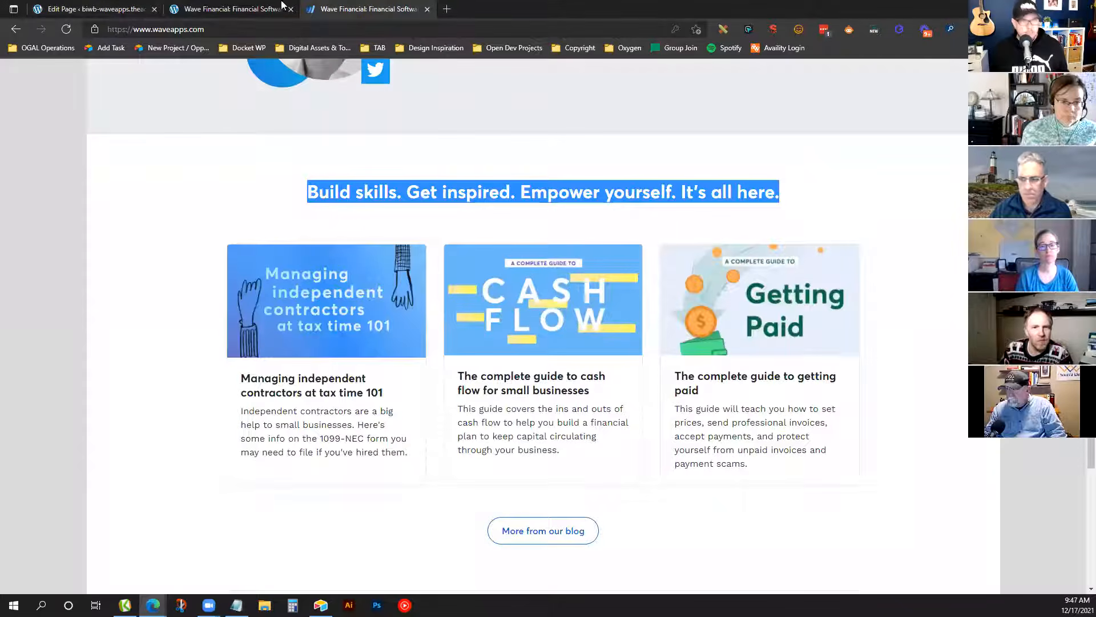
{"action": "left_click", "coordinate": [108, 8]}
{"action": "left_click", "coordinate": [577, 319]}
{"action": "key", "text": "ctrl+v"}
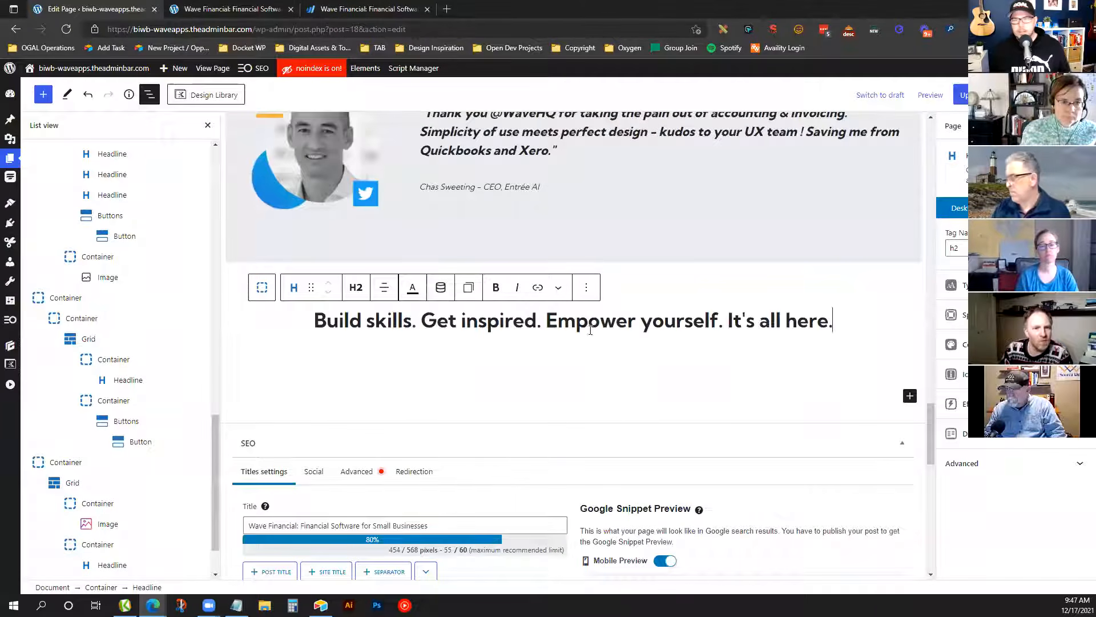
Give the headline a 30 bottom margin
{"action": "left_click", "coordinate": [993, 314]}
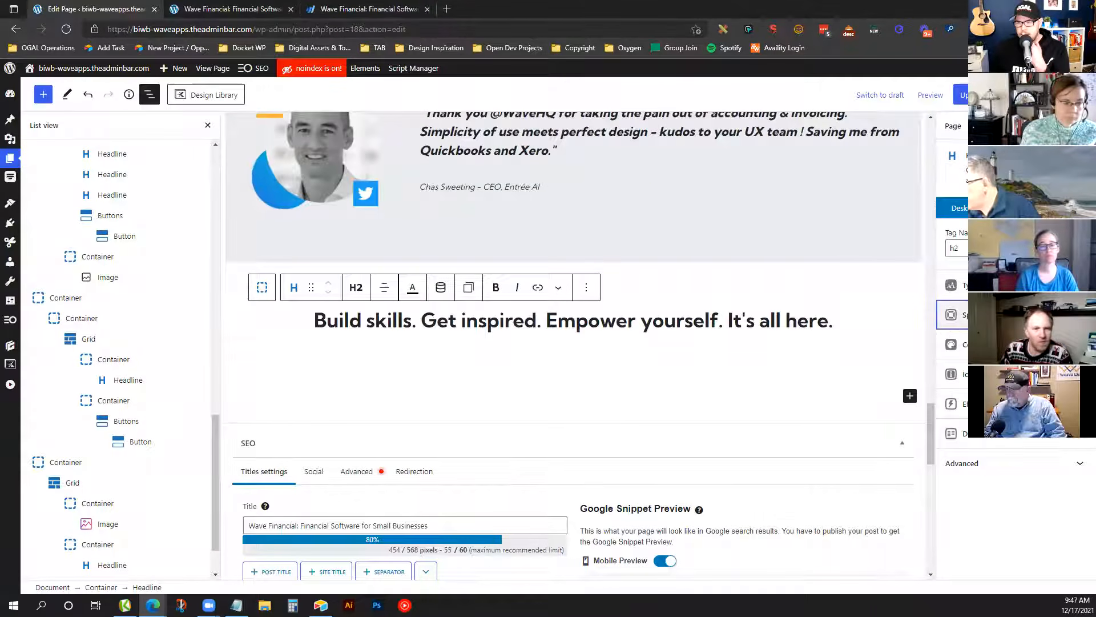
{"action": "left_click", "coordinate": [1014, 435]}
{"action": "type", "text": "30"}
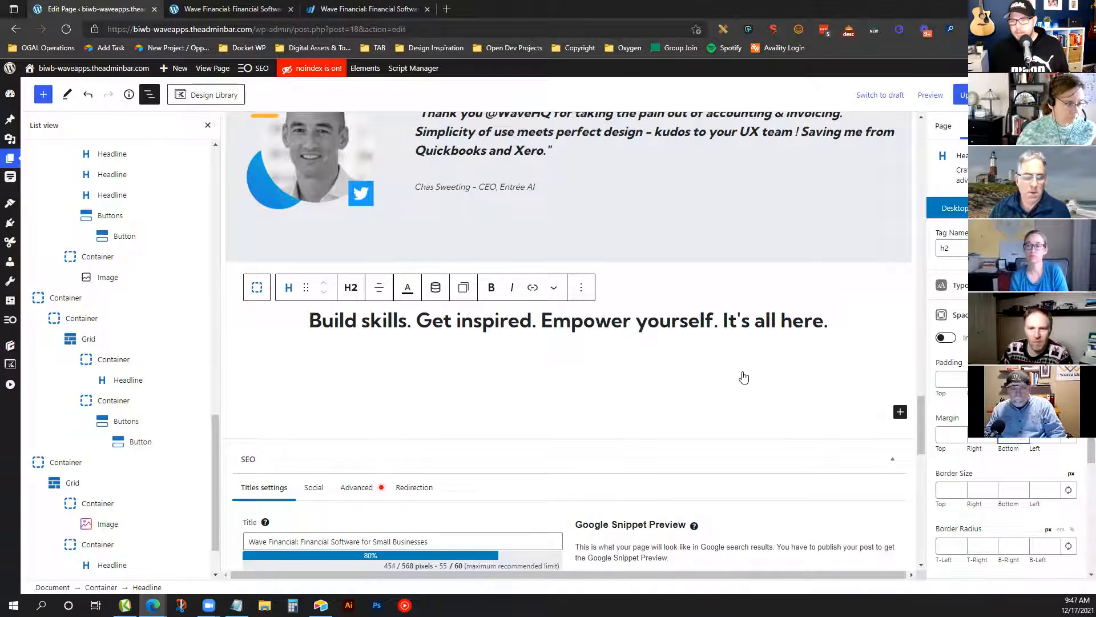
{"action": "left_click", "coordinate": [720, 377]}
{"action": "left_click", "coordinate": [707, 371]}
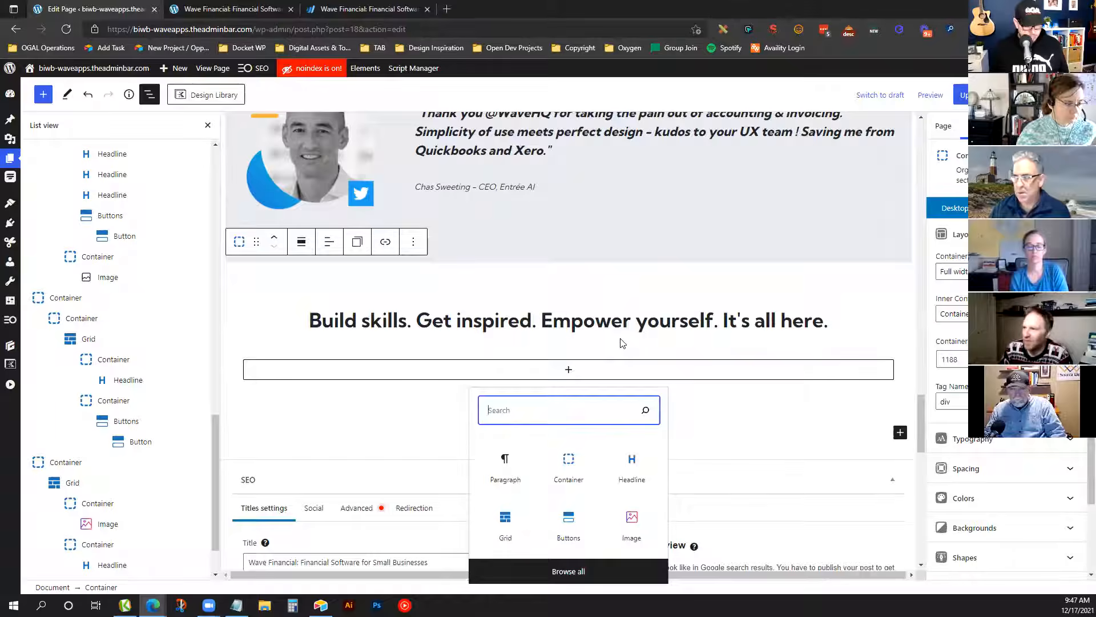
Insert a Post Grid/Carousel block via the 'po' search and choose its first initial layout
{"action": "type", "text": "post"}
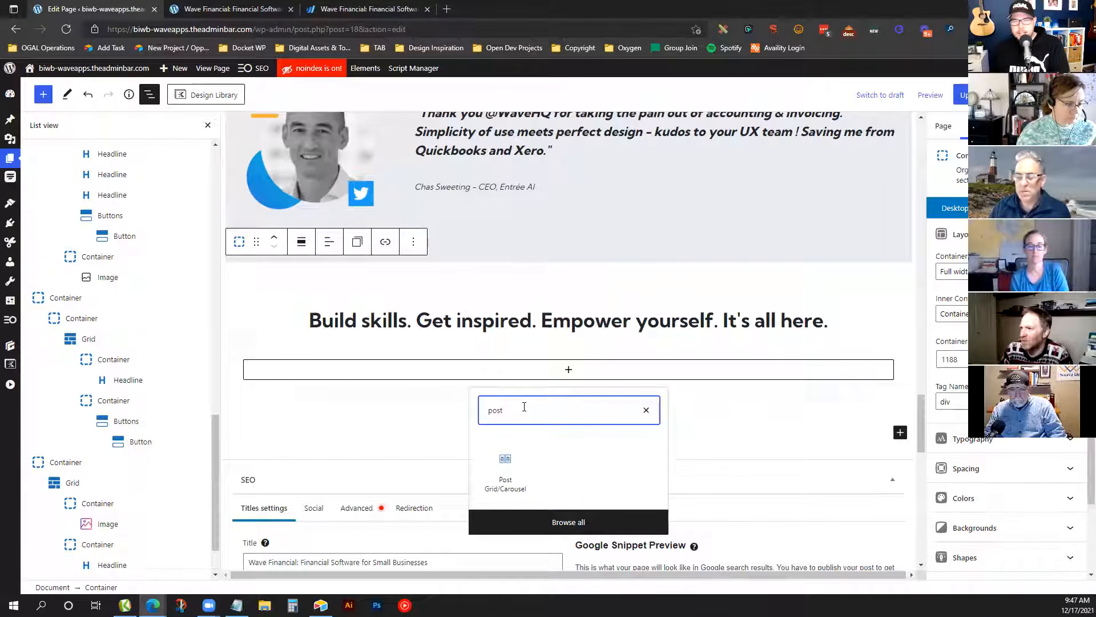
{"action": "left_click", "coordinate": [519, 467]}
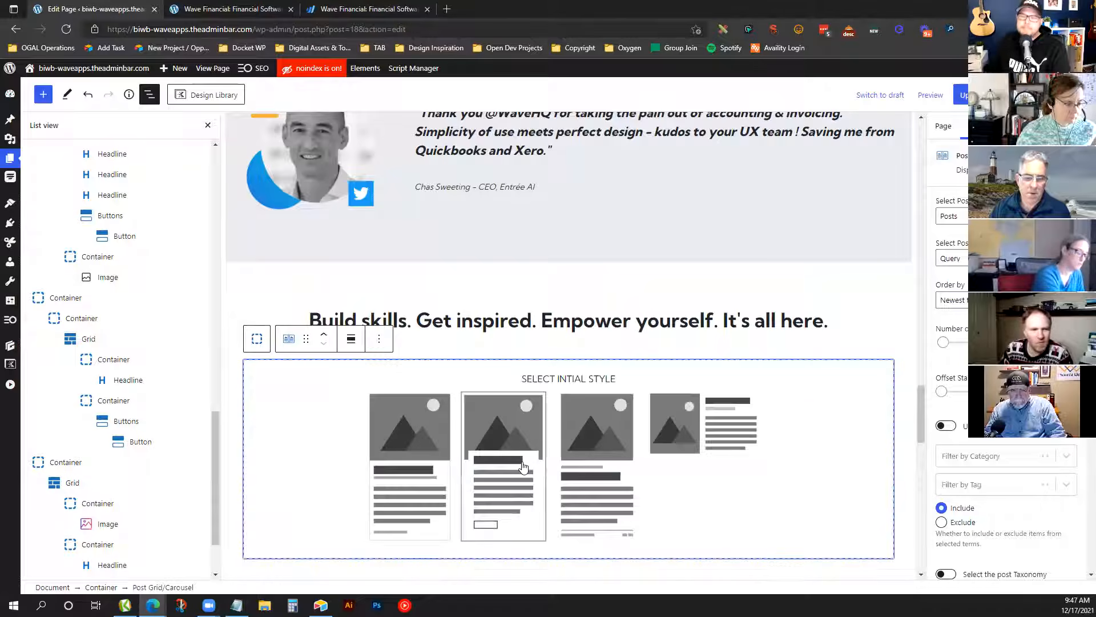
{"action": "scroll", "coordinate": [558, 428], "scroll_direction": "down", "scroll_amount": 1}
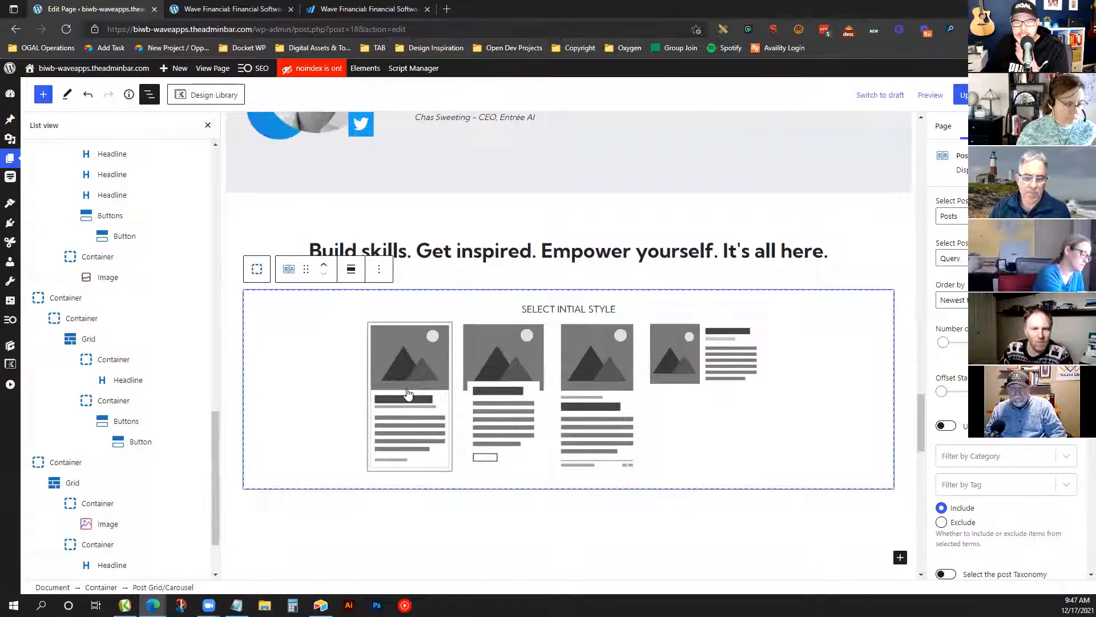
{"action": "left_click", "coordinate": [417, 391]}
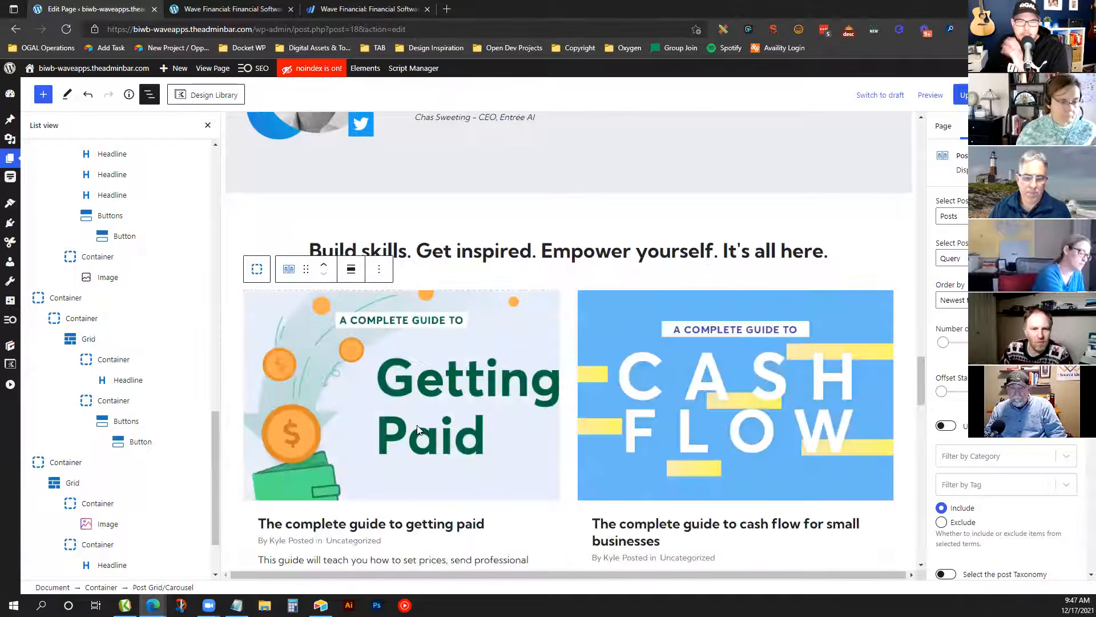
{"action": "scroll", "coordinate": [447, 395], "scroll_direction": "down", "scroll_amount": 3}
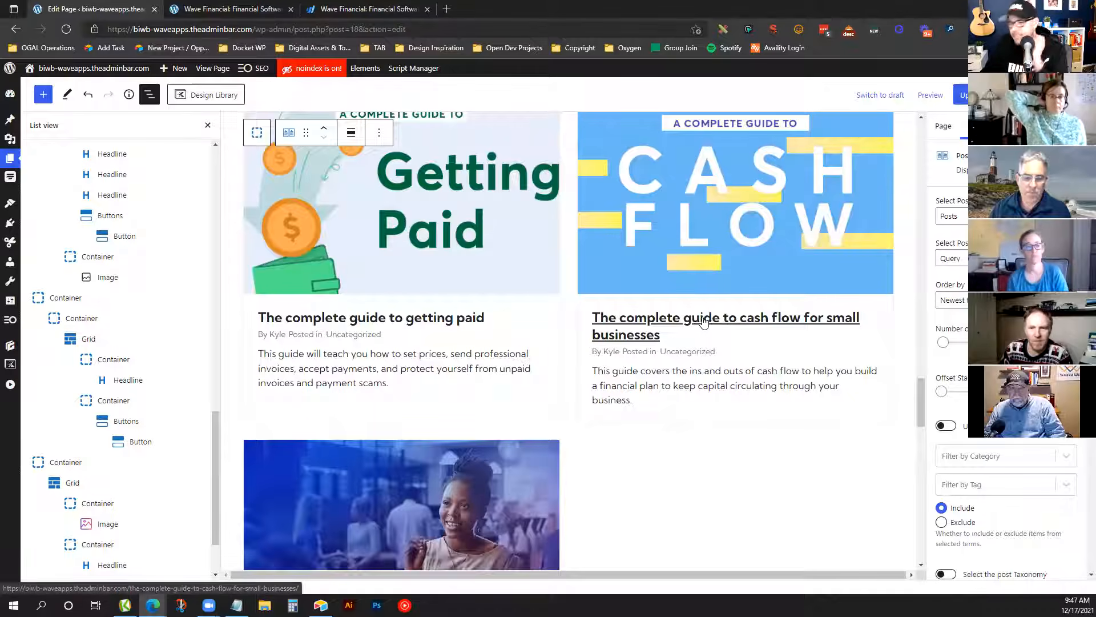
{"action": "scroll", "coordinate": [818, 311], "scroll_direction": "up", "scroll_amount": 1}
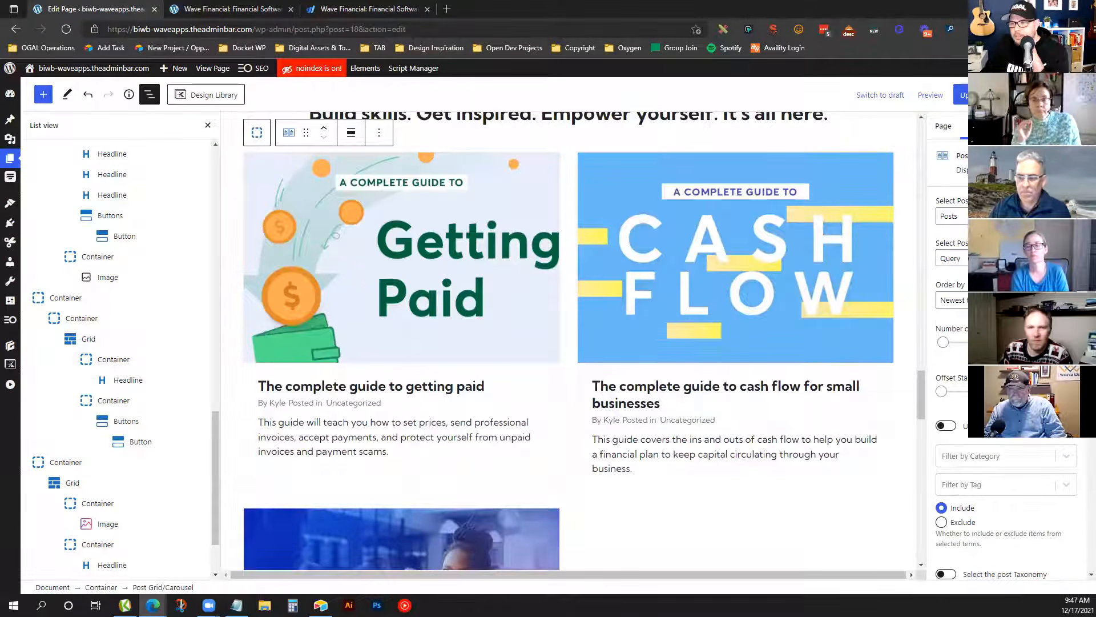
{"action": "scroll", "coordinate": [1005, 400], "scroll_direction": "down", "scroll_amount": 6}
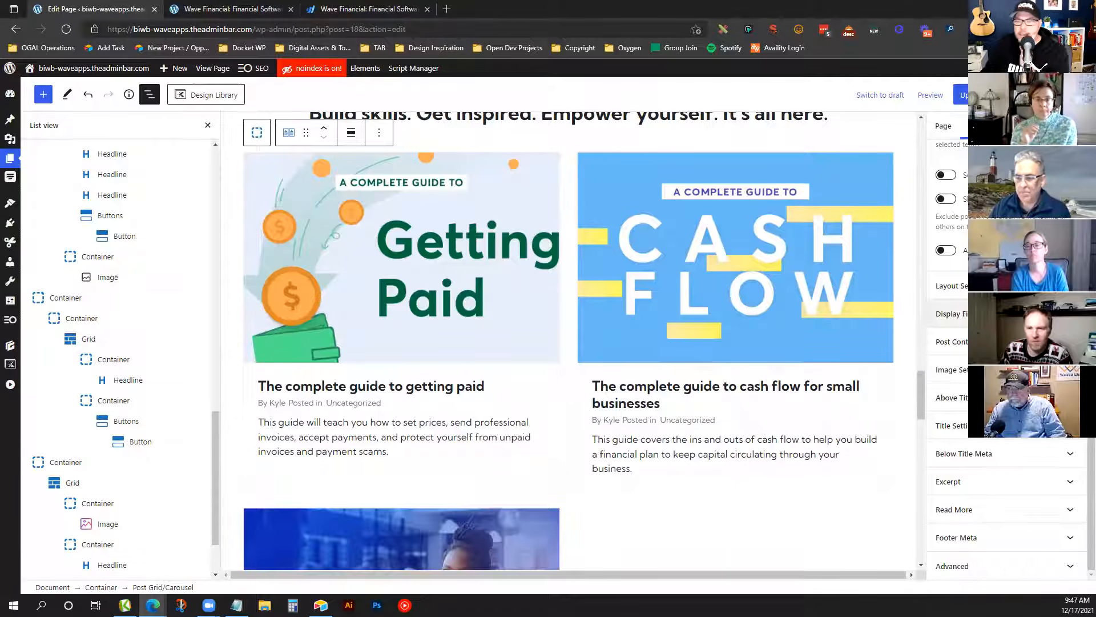
{"action": "scroll", "coordinate": [948, 342], "scroll_direction": "up", "scroll_amount": 1}
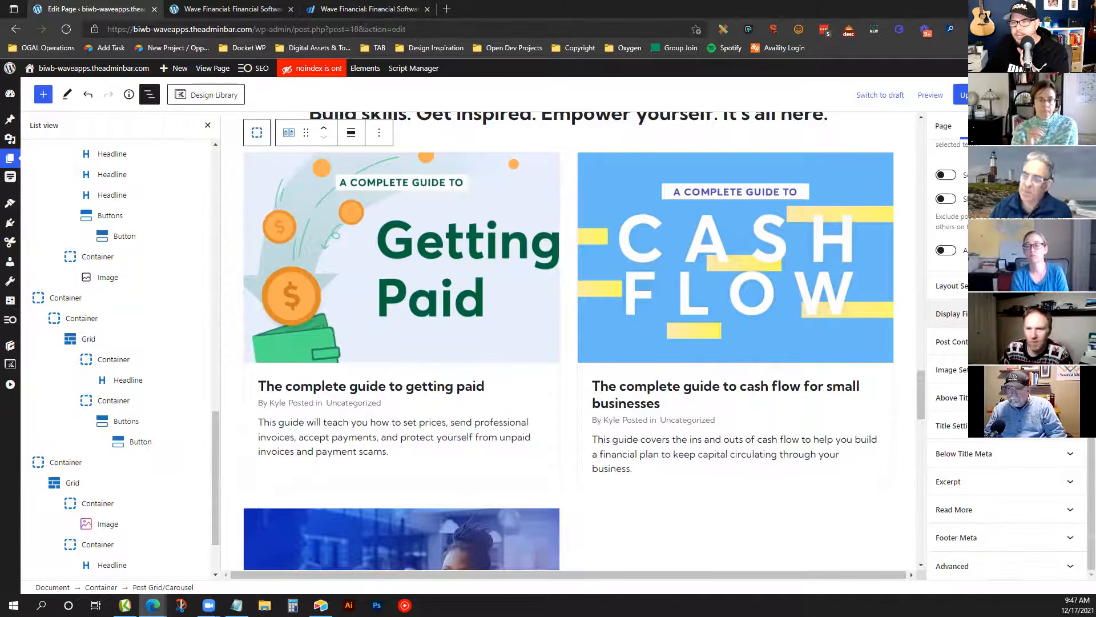
{"action": "scroll", "coordinate": [947, 342], "scroll_direction": "down", "scroll_amount": 1}
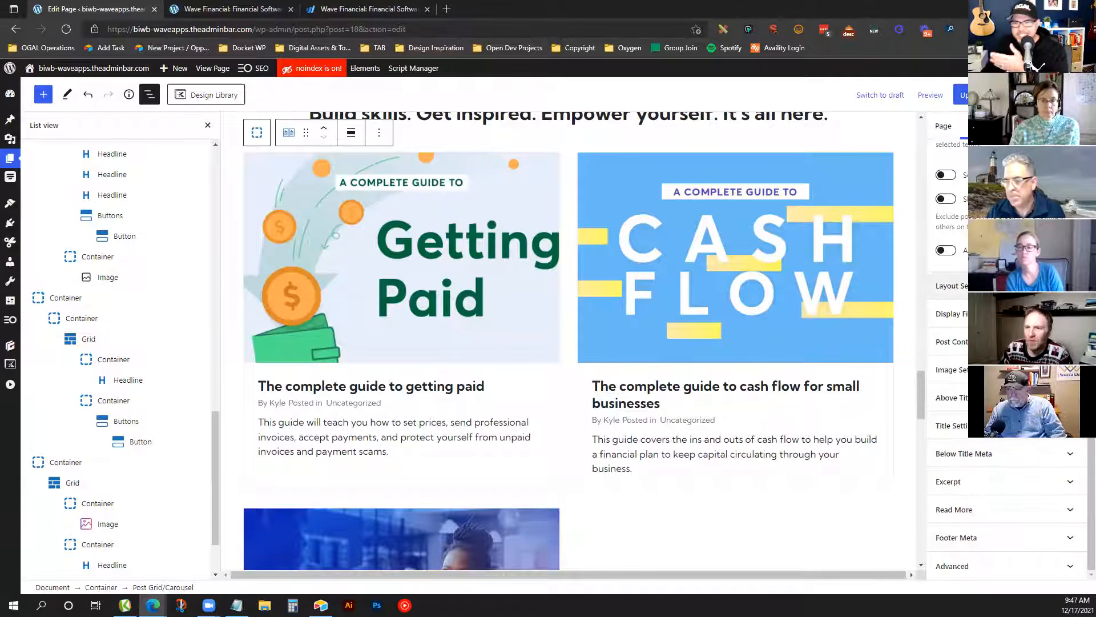
{"action": "left_click", "coordinate": [994, 285]}
Lay the post grid out in three columns
{"action": "left_click_drag", "start_coordinate": [964, 368], "coordinate": [985, 368]}
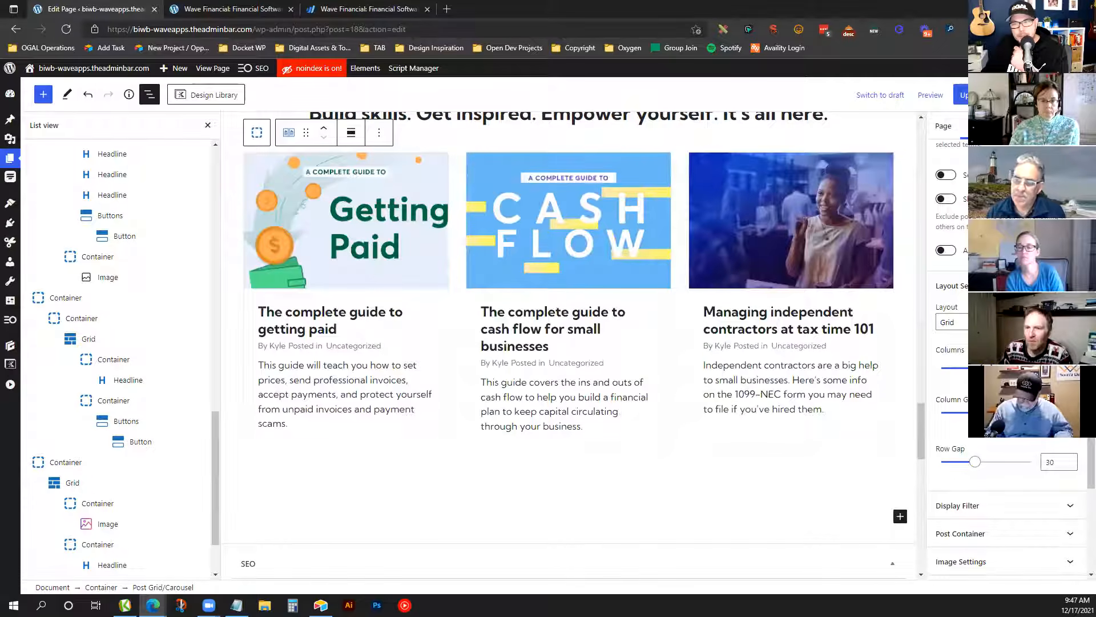
{"action": "scroll", "coordinate": [785, 360], "scroll_direction": "up", "scroll_amount": 1}
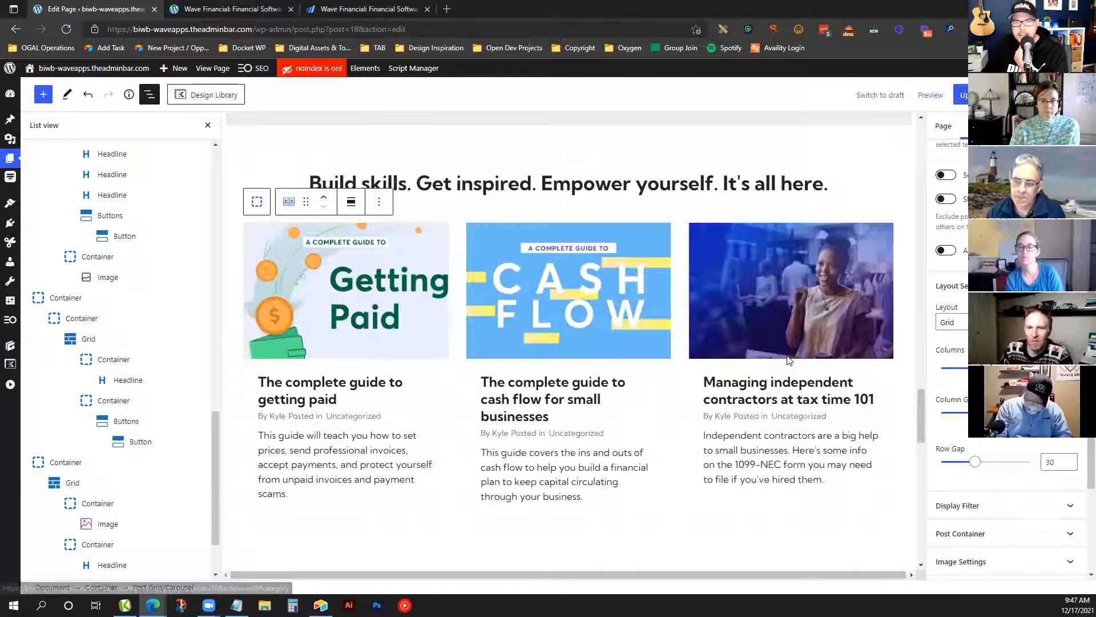
{"action": "scroll", "coordinate": [956, 256], "scroll_direction": "down", "scroll_amount": 1}
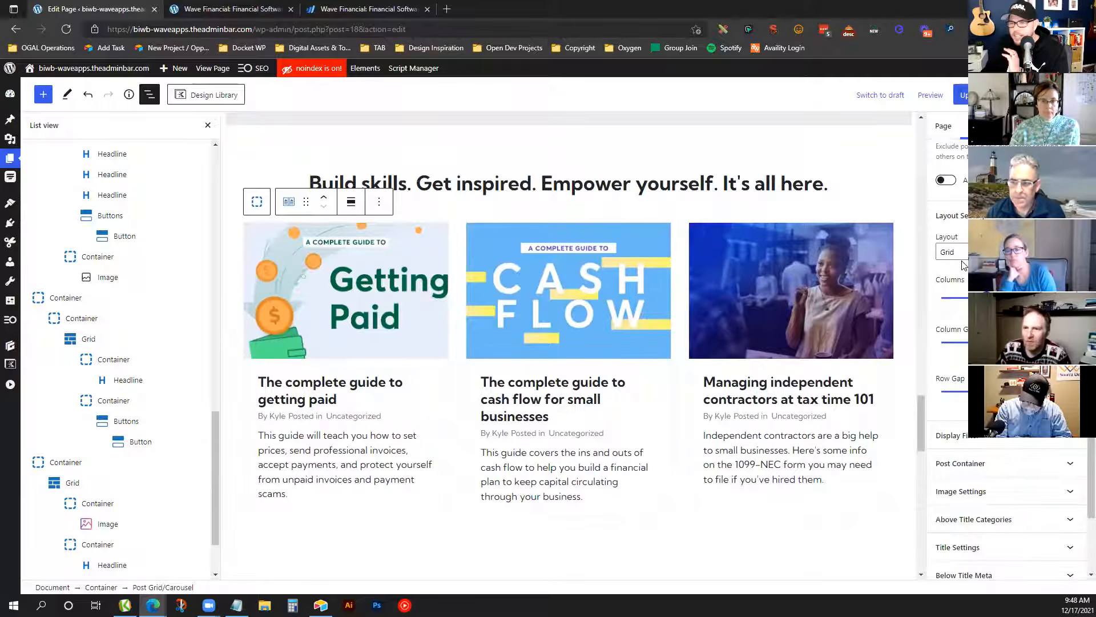
{"action": "scroll", "coordinate": [1007, 441], "scroll_direction": "down", "scroll_amount": 2}
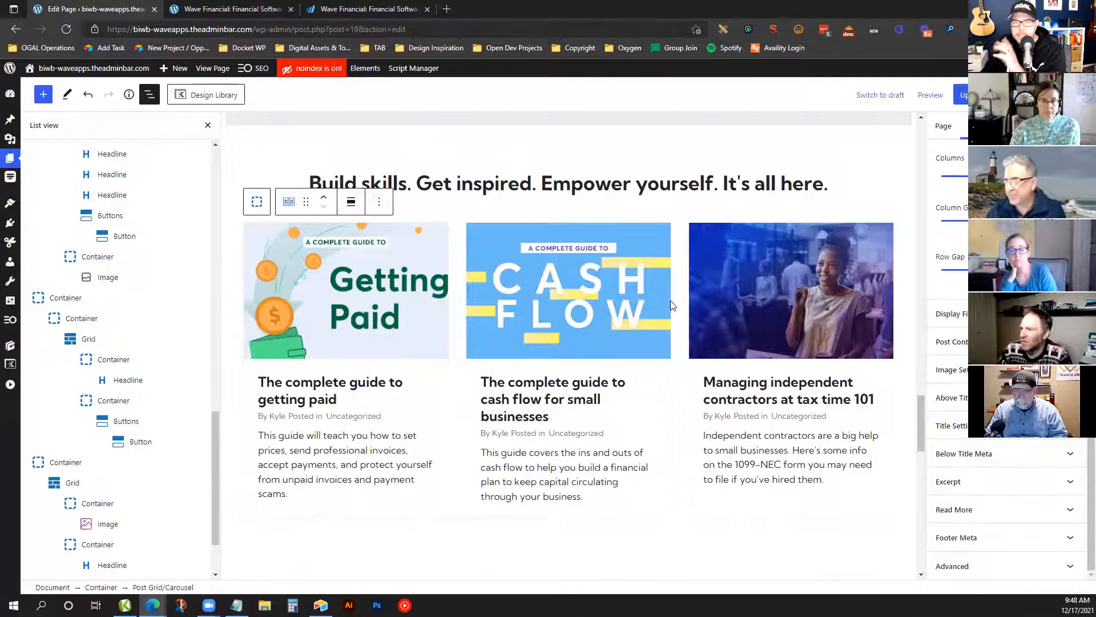
Switch the post grid's image ratio to the wider Landscape option
{"action": "left_click", "coordinate": [951, 370]}
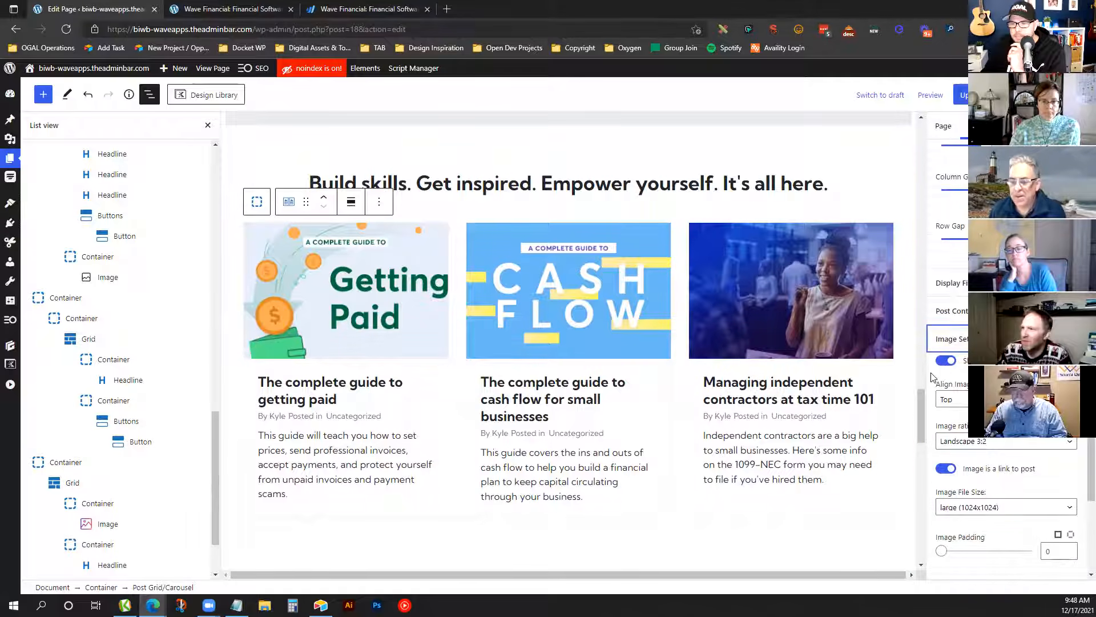
{"action": "scroll", "coordinate": [964, 371], "scroll_direction": "down", "scroll_amount": 2}
{"action": "left_click", "coordinate": [951, 370]}
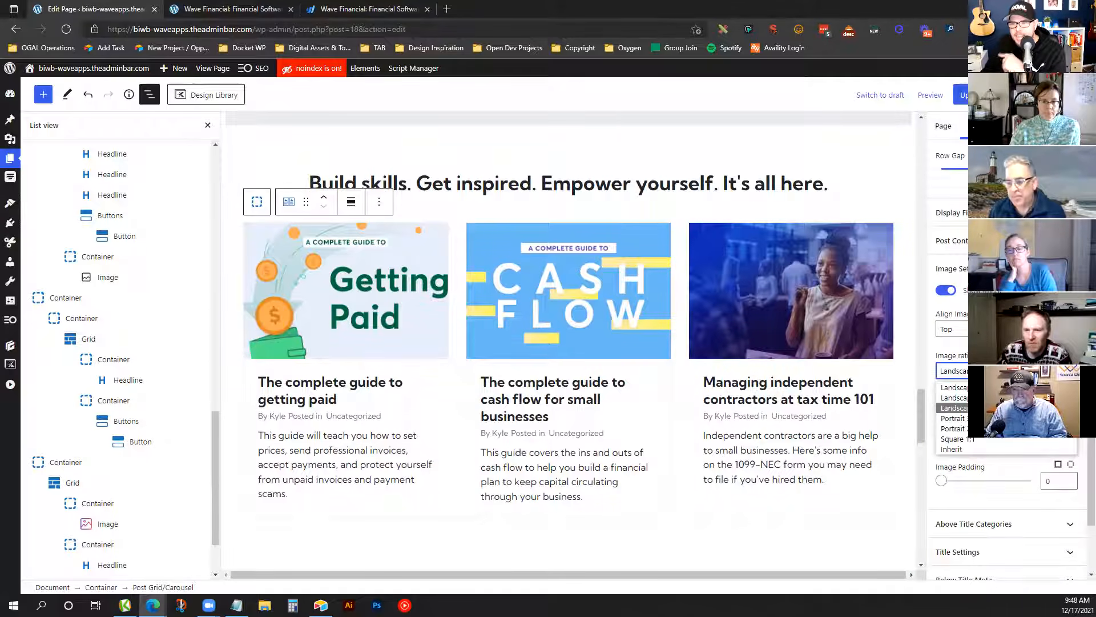
{"action": "left_click", "coordinate": [971, 408]}
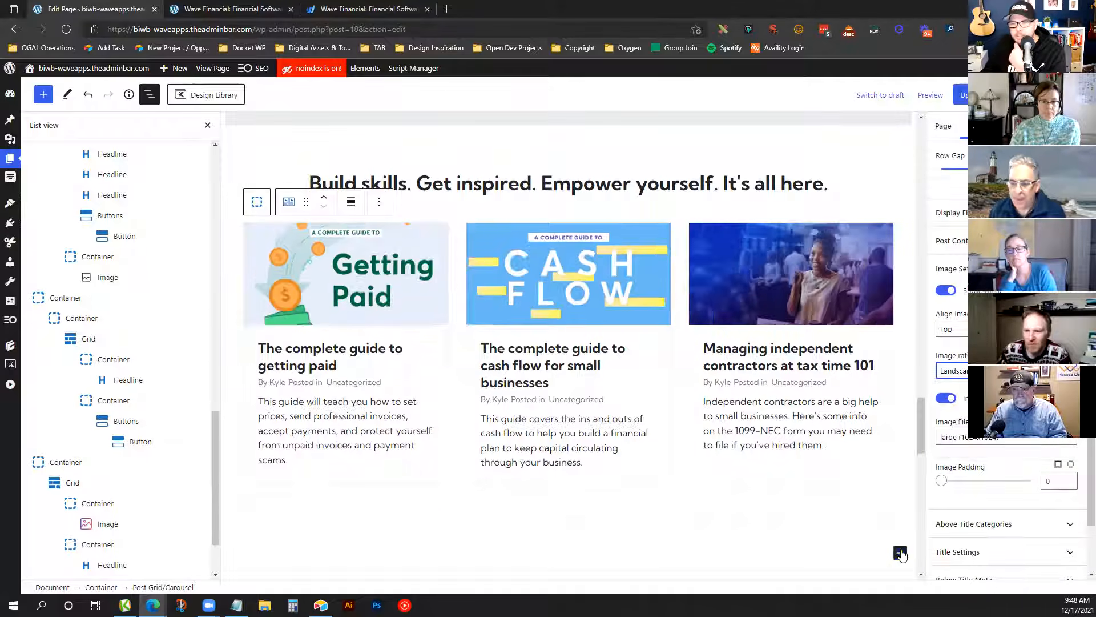
{"action": "left_click", "coordinate": [365, 5]}
{"action": "left_click", "coordinate": [108, 8]}
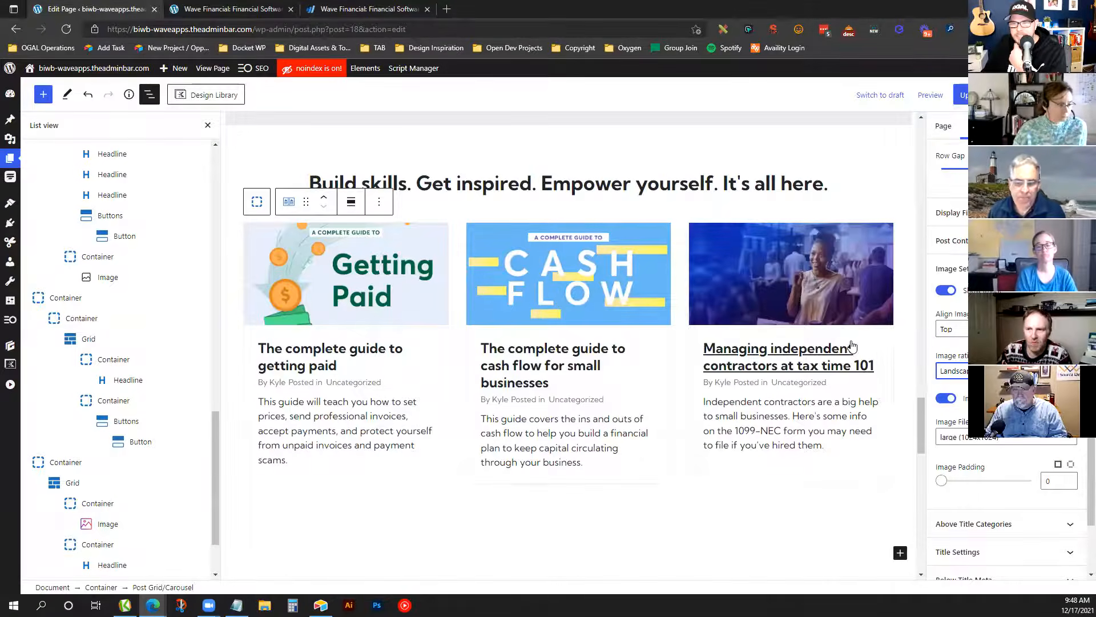
{"action": "scroll", "coordinate": [765, 245], "scroll_direction": "down", "scroll_amount": 4}
{"action": "scroll", "coordinate": [817, 284], "scroll_direction": "up", "scroll_amount": 6}
{"action": "scroll", "coordinate": [816, 284], "scroll_direction": "down", "scroll_amount": 1}
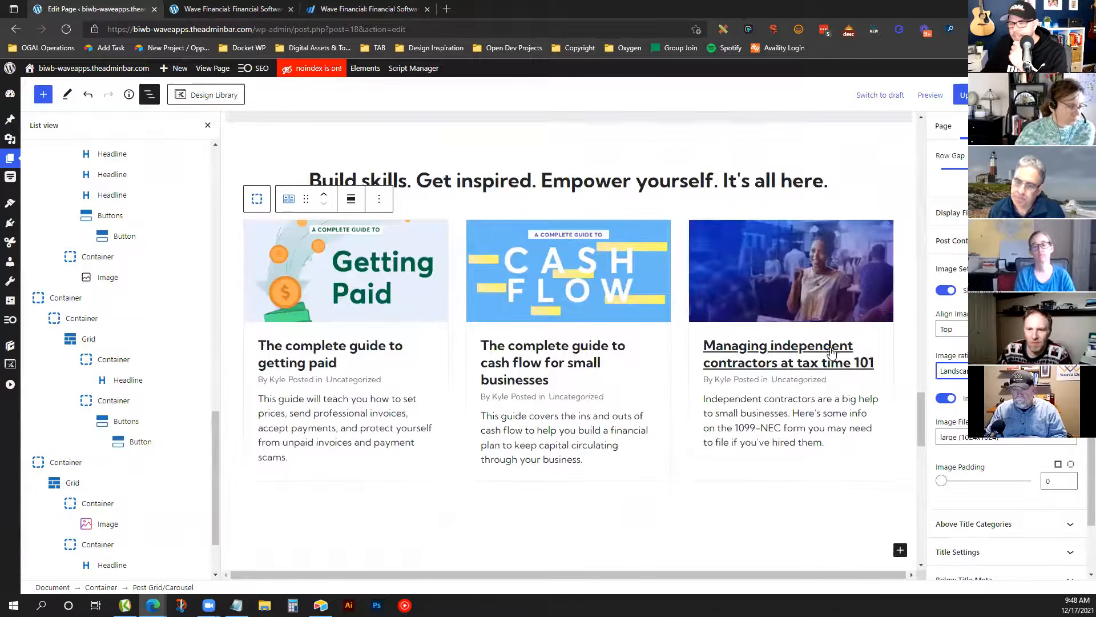
{"action": "scroll", "coordinate": [987, 469], "scroll_direction": "down", "scroll_amount": 2}
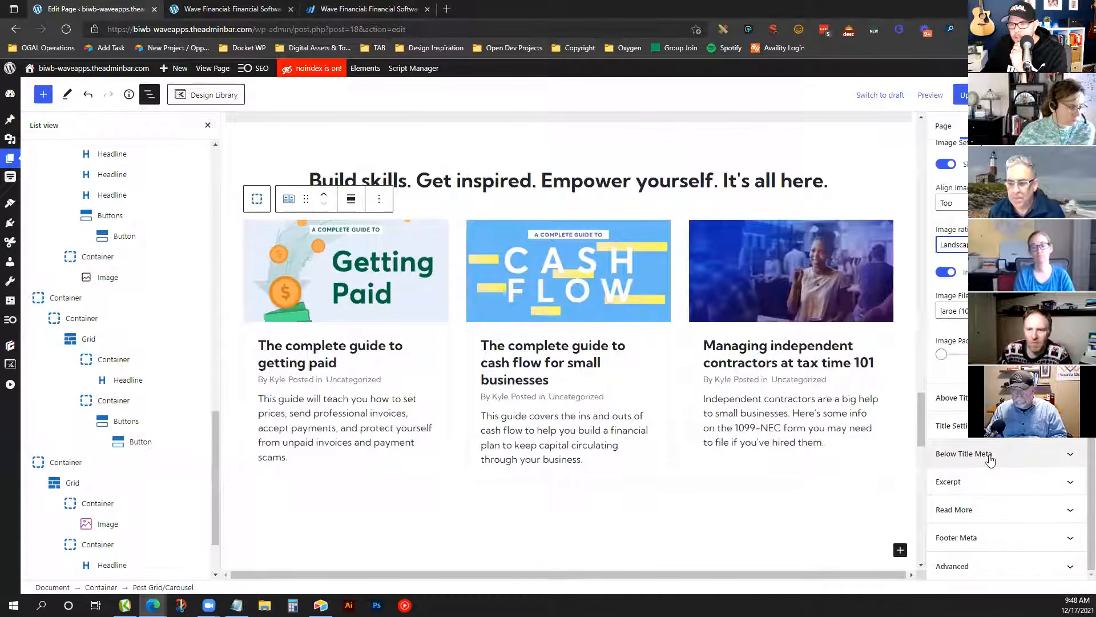
Turn off the author and category meta shown below each post title
{"action": "left_click", "coordinate": [989, 457]}
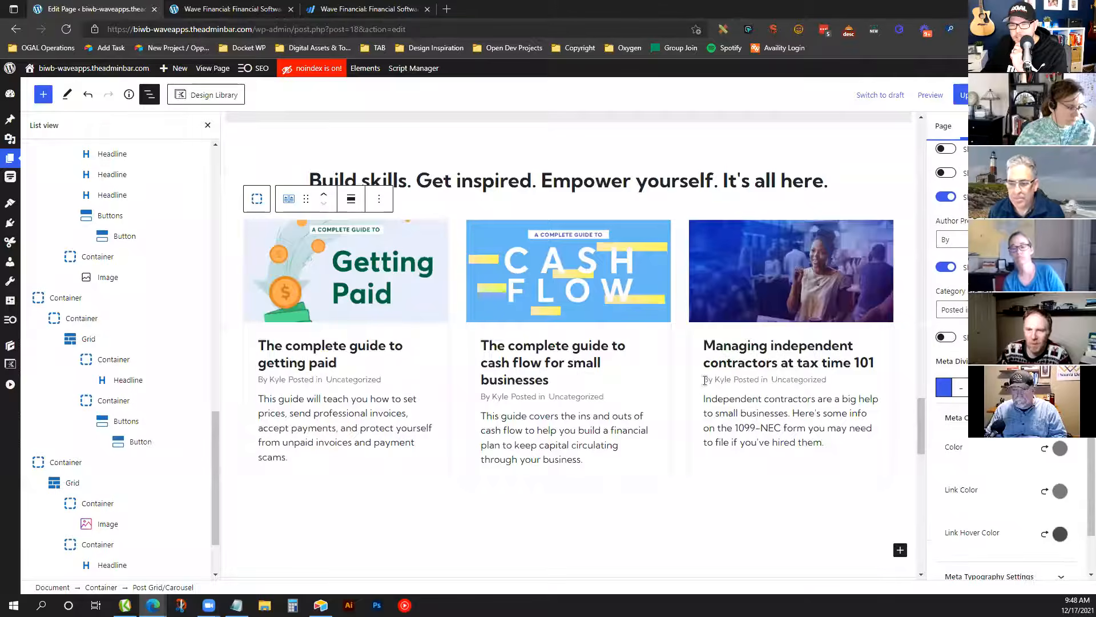
{"action": "left_click", "coordinate": [945, 197]}
{"action": "left_click", "coordinate": [954, 226]}
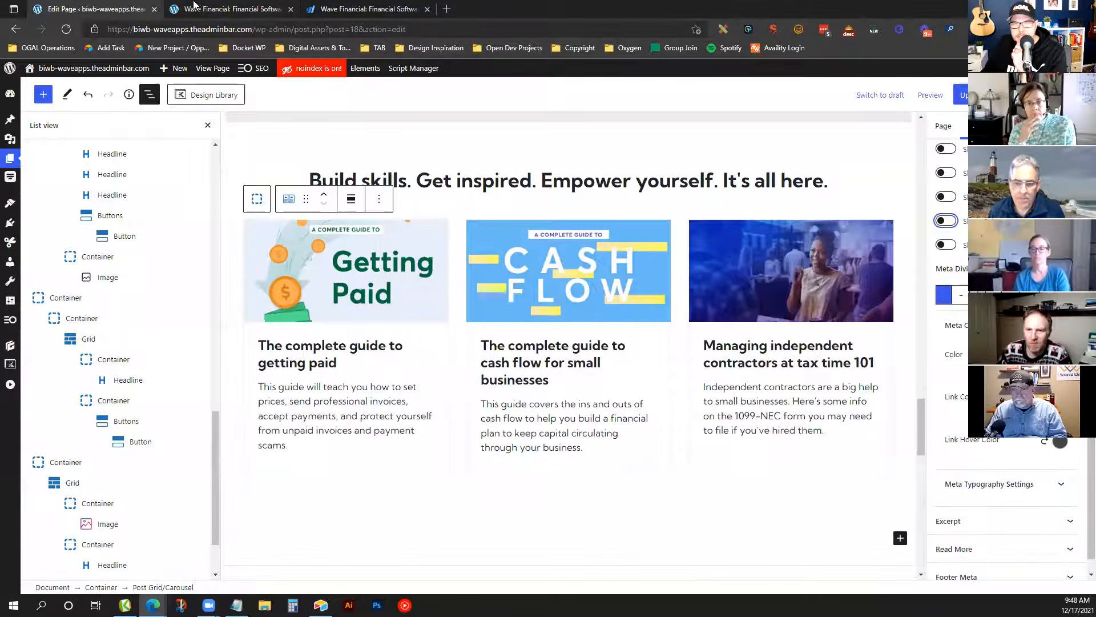
{"action": "left_click", "coordinate": [366, 8]}
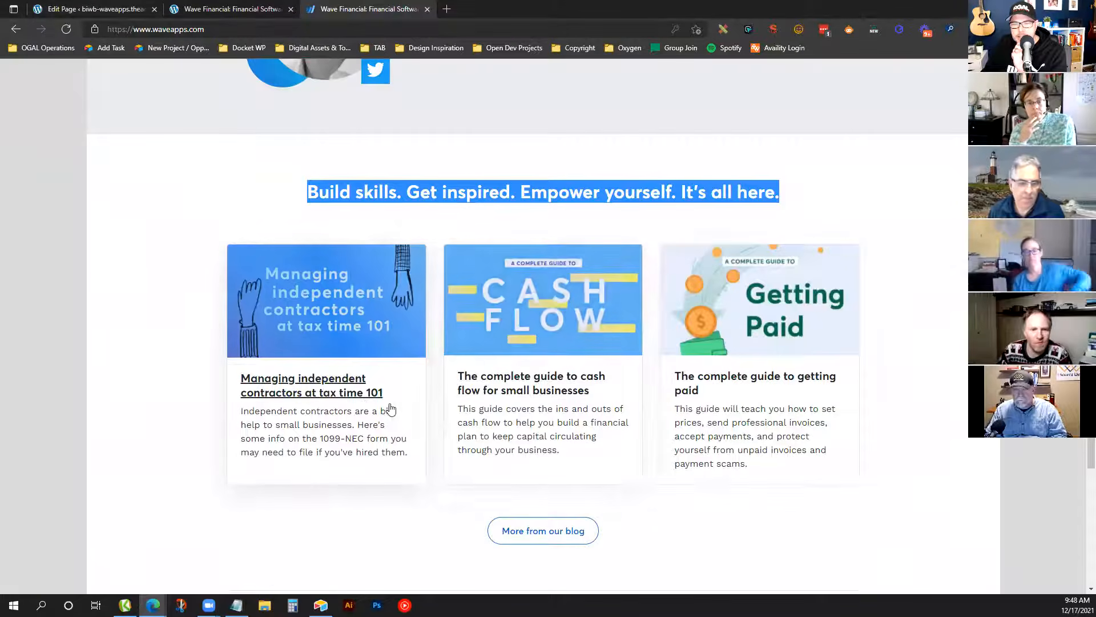
{"action": "left_click", "coordinate": [90, 4]}
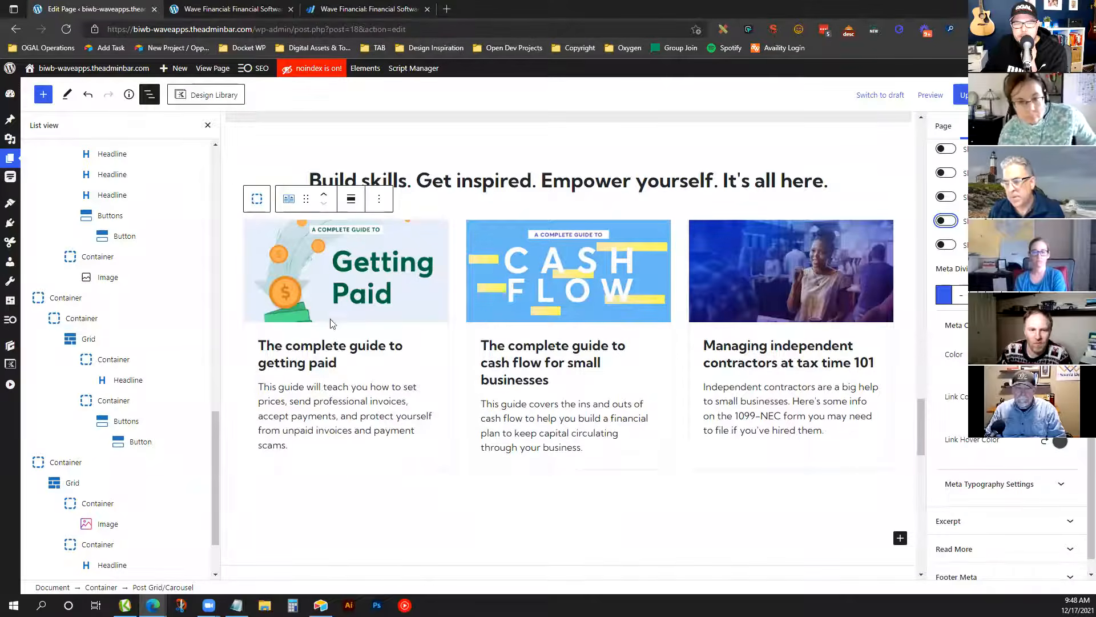
{"action": "left_click", "coordinate": [398, 5]}
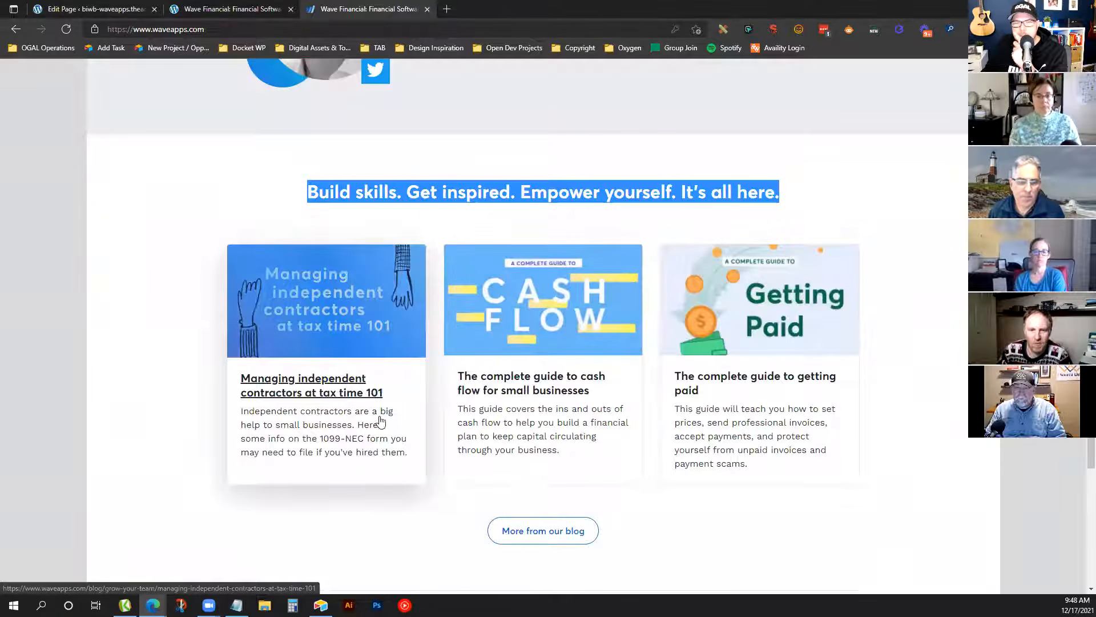
{"action": "left_click", "coordinate": [70, 7]}
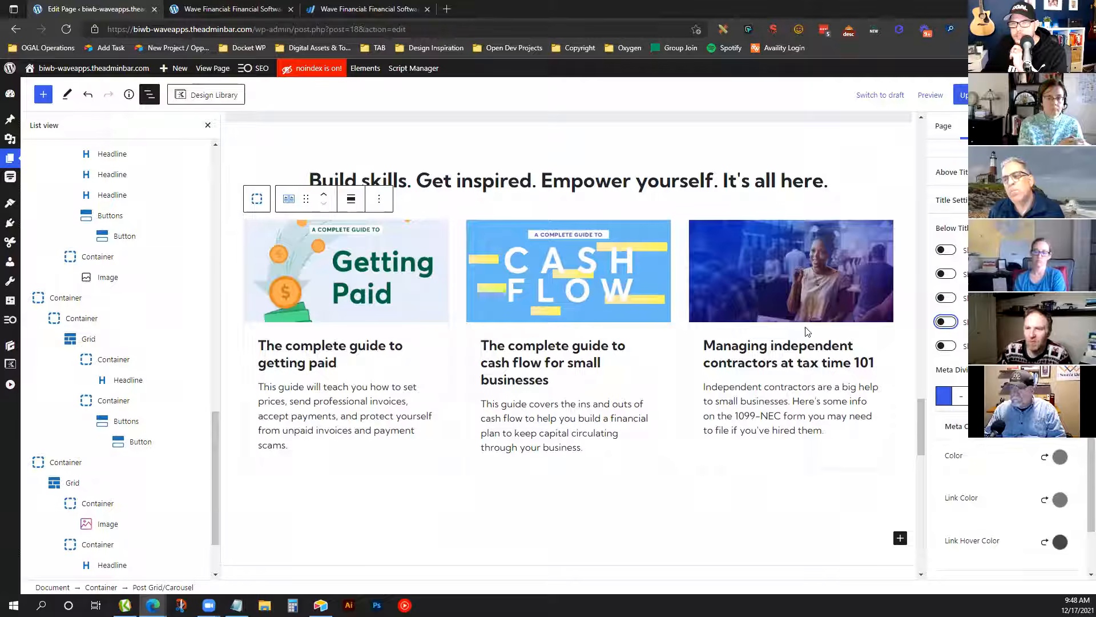
Update the page and compare the live front end with the reference site
{"action": "left_click", "coordinate": [958, 95]}
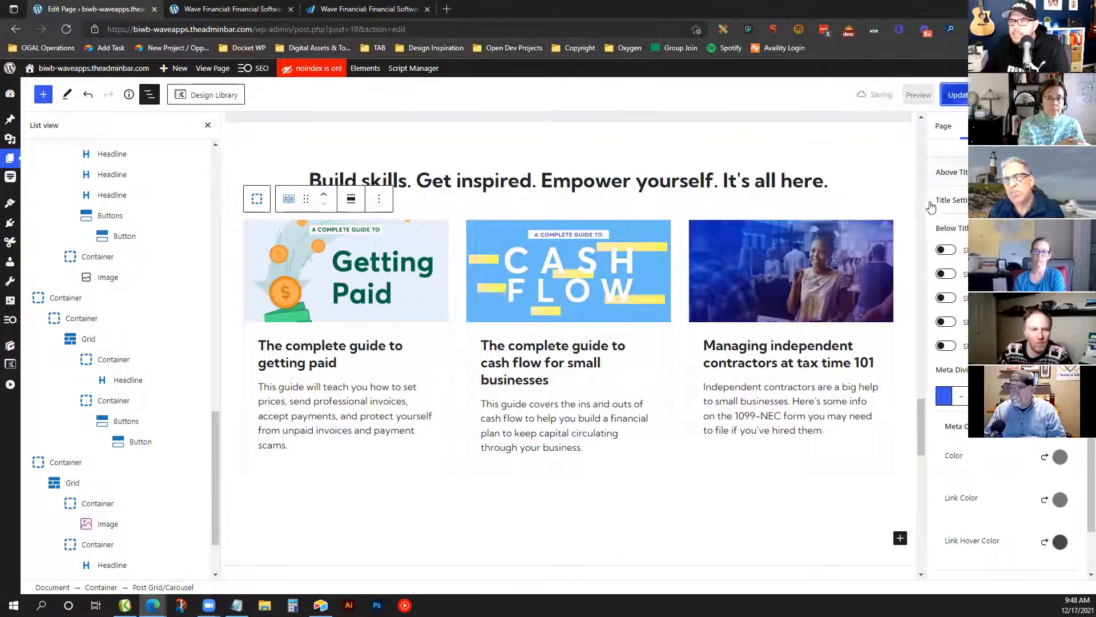
{"action": "left_click", "coordinate": [226, 5]}
{"action": "scroll", "coordinate": [514, 291], "scroll_direction": "down", "scroll_amount": 4}
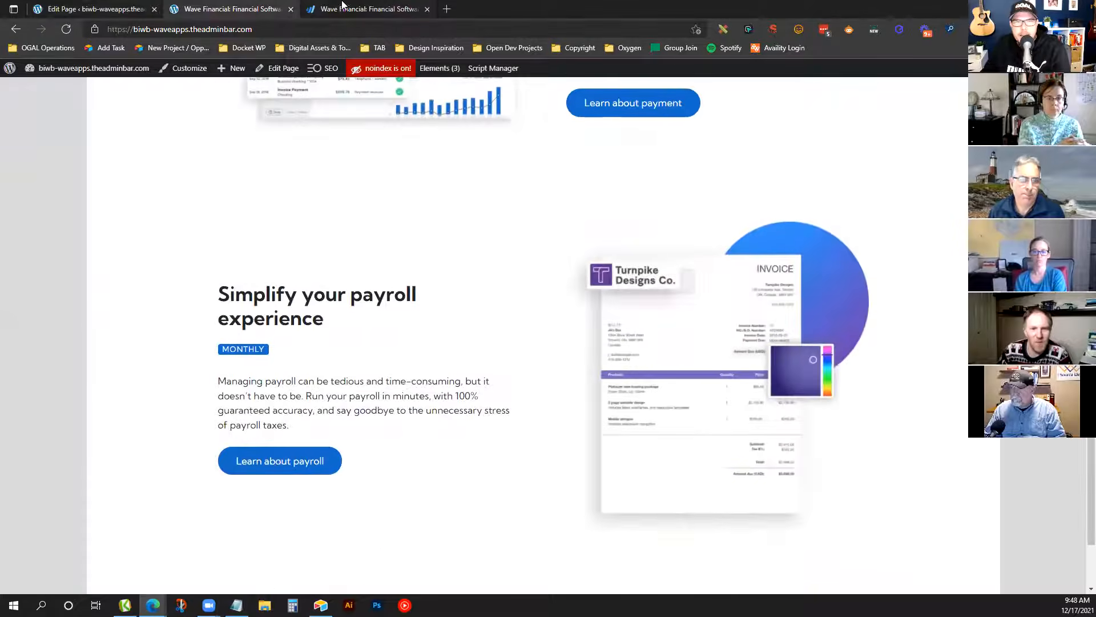
{"action": "left_click", "coordinate": [342, 5]}
{"action": "scroll", "coordinate": [451, 377], "scroll_direction": "down", "scroll_amount": 4}
{"action": "scroll", "coordinate": [571, 189], "scroll_direction": "up", "scroll_amount": 1}
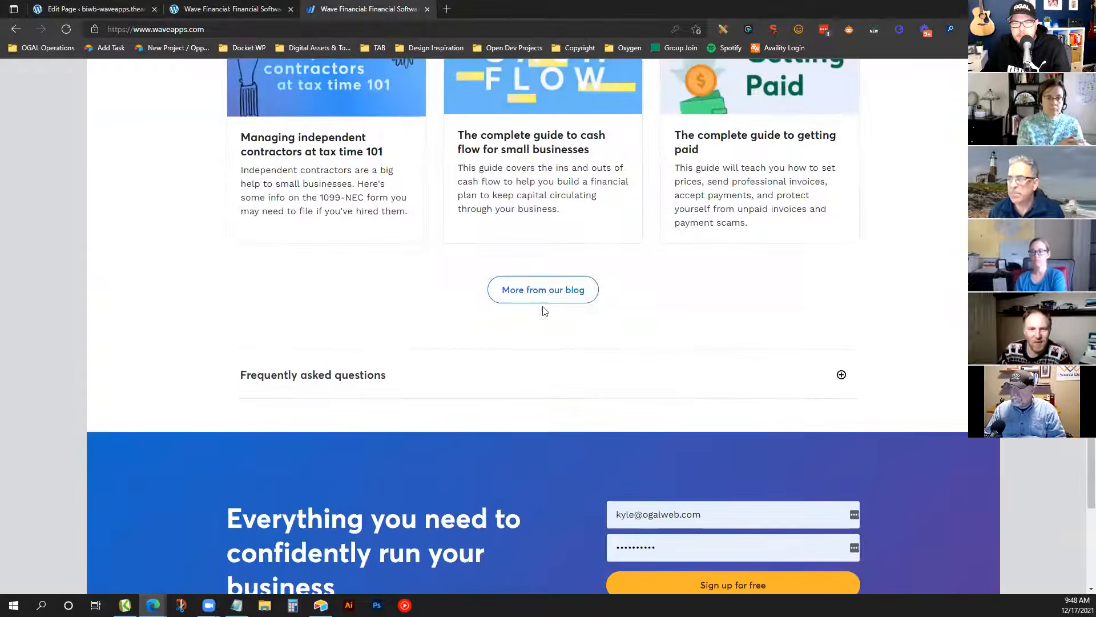
{"action": "left_click", "coordinate": [102, 5]}
{"action": "scroll", "coordinate": [565, 377], "scroll_direction": "down", "scroll_amount": 3}
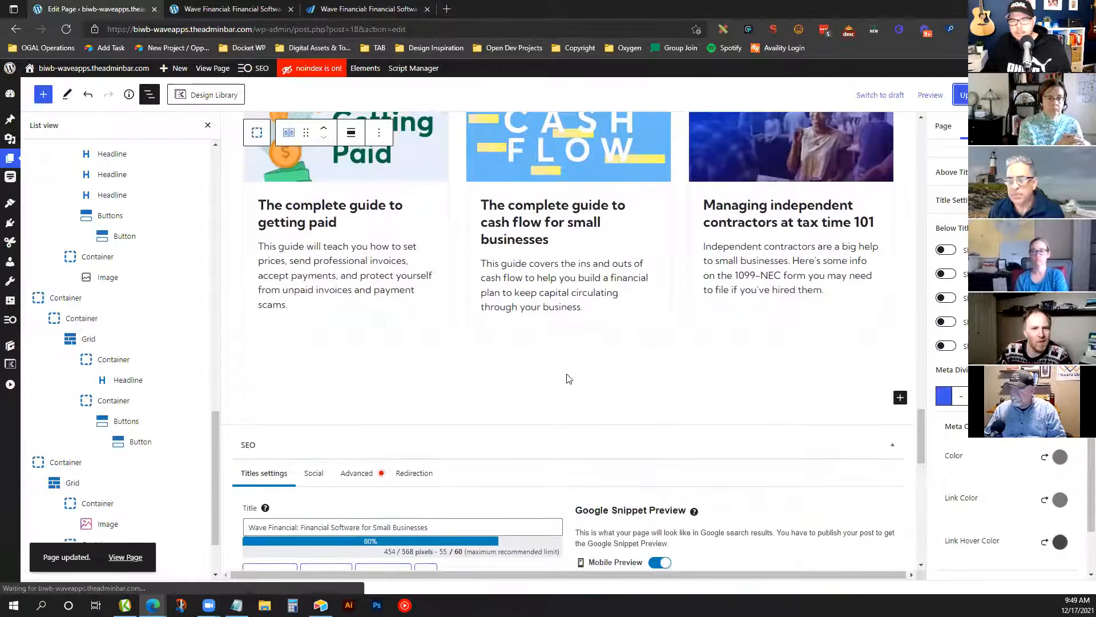
Insert a centre-aligned Buttons block into the empty container
{"action": "left_click", "coordinate": [565, 356]}
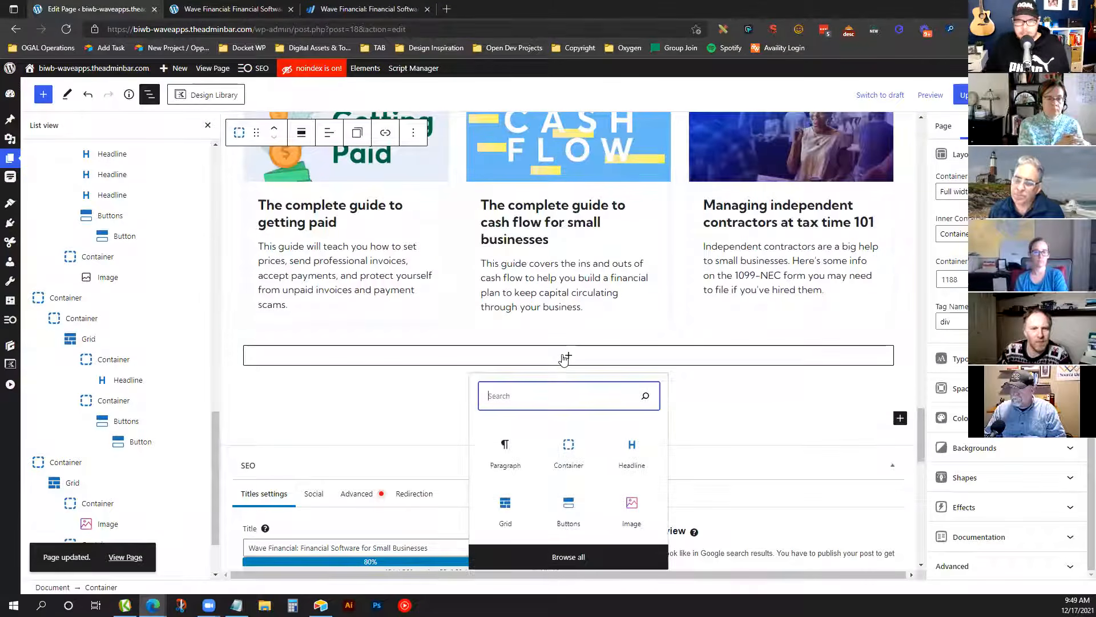
{"action": "type", "text": "bugt"}
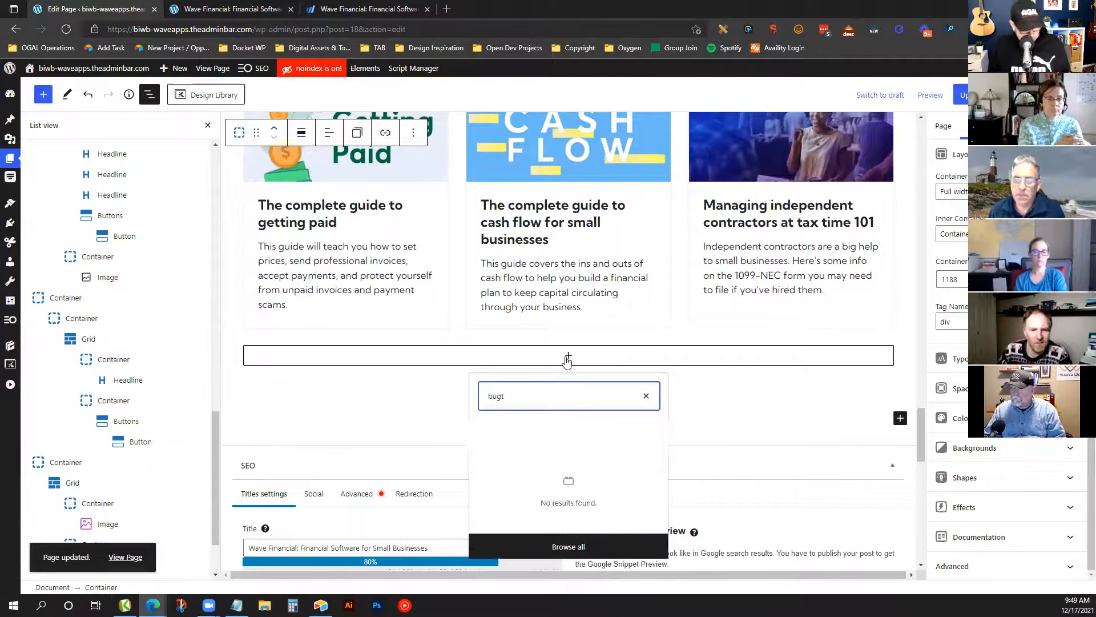
{"action": "key", "text": "BackSpace"}
{"action": "key", "text": "BackSpace"}
{"action": "type", "text": "tt"}
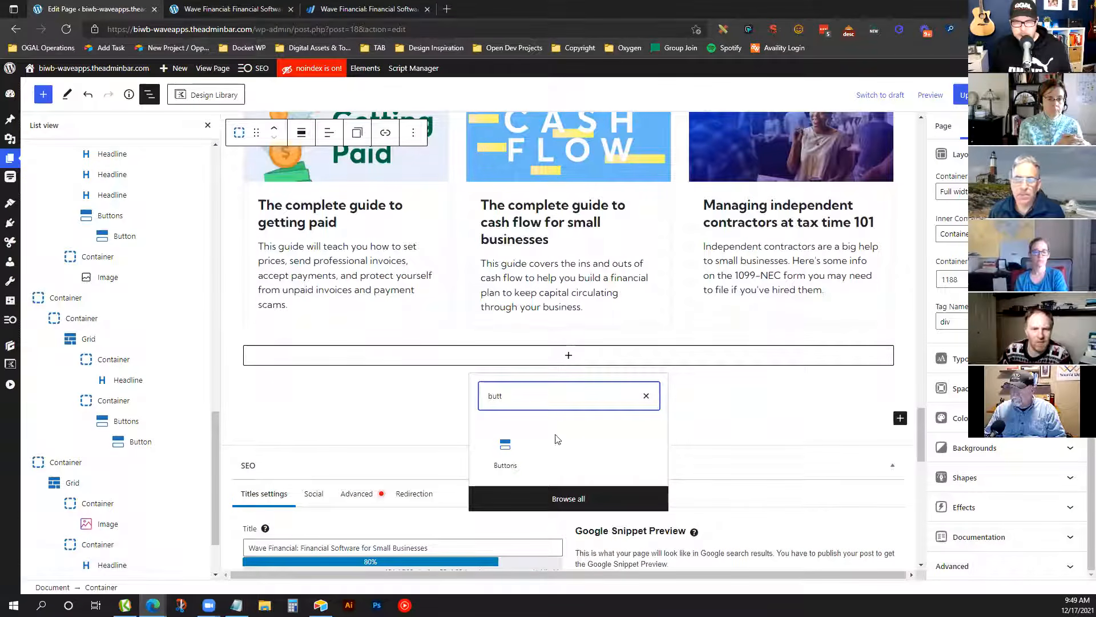
{"action": "left_click", "coordinate": [514, 441]}
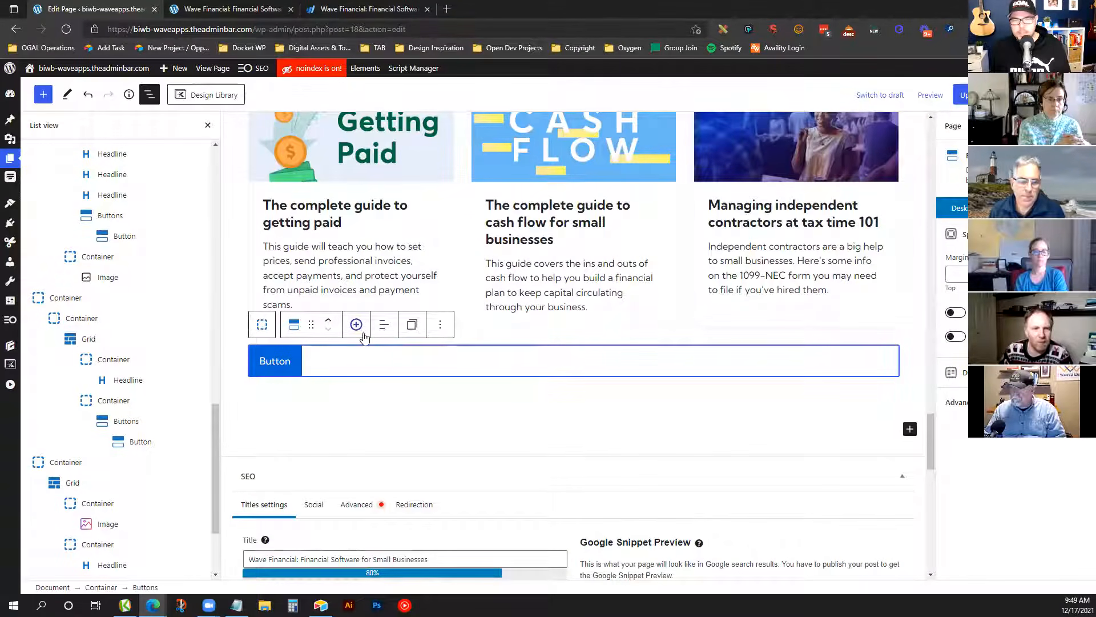
{"action": "left_click", "coordinate": [377, 331]}
{"action": "left_click", "coordinate": [388, 384]}
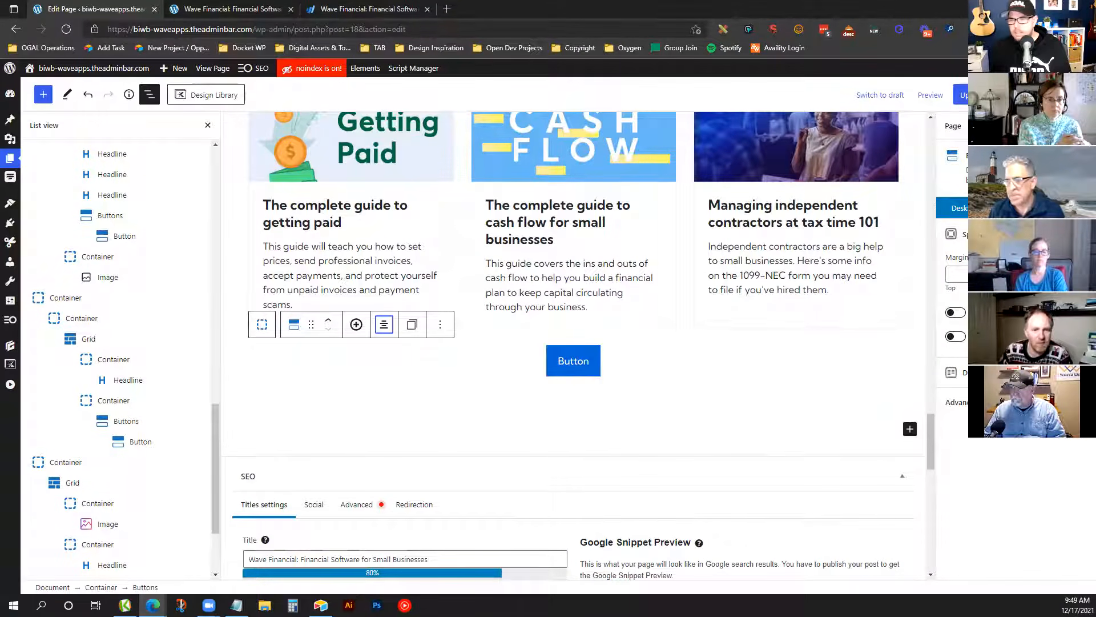
Give the Buttons block a 48 top margin
{"action": "left_click", "coordinate": [963, 272]}
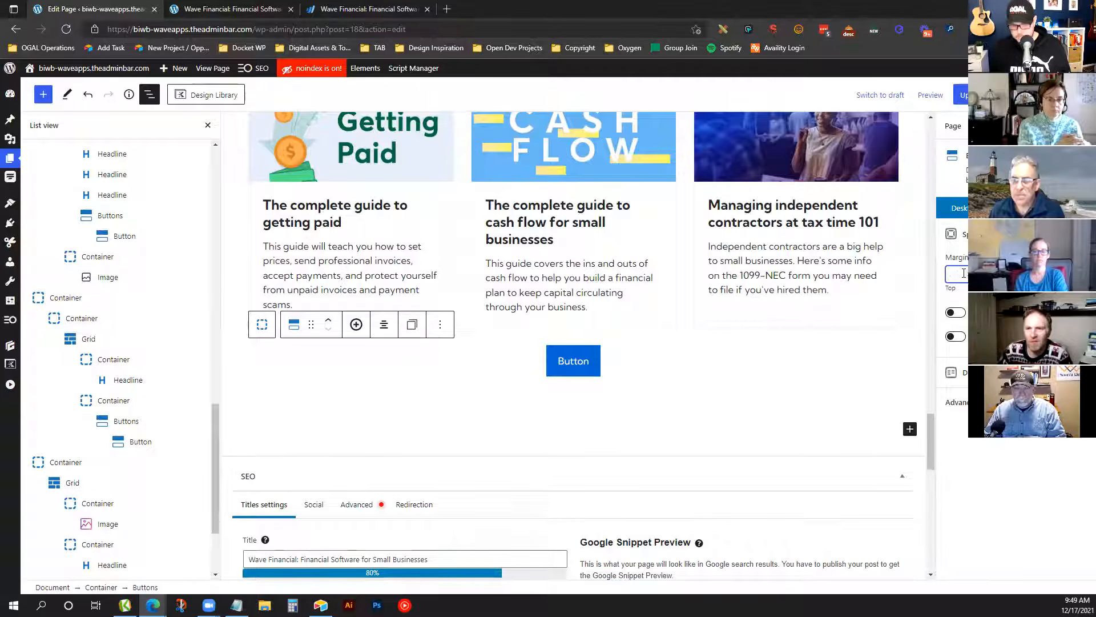
{"action": "type", "text": "48"}
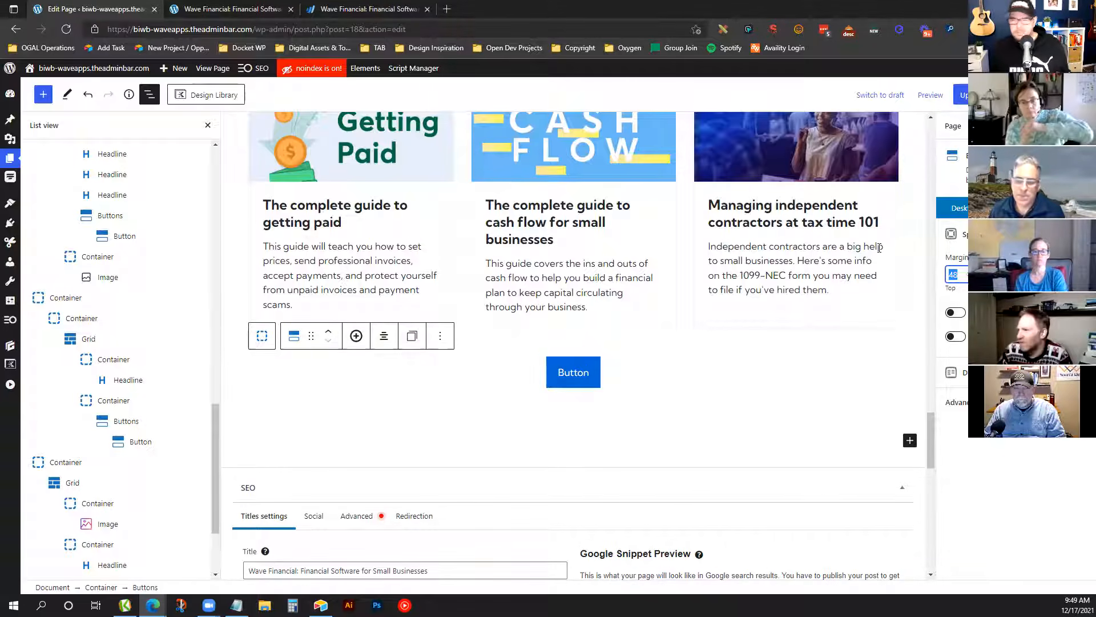
{"action": "left_click", "coordinate": [374, 9]}
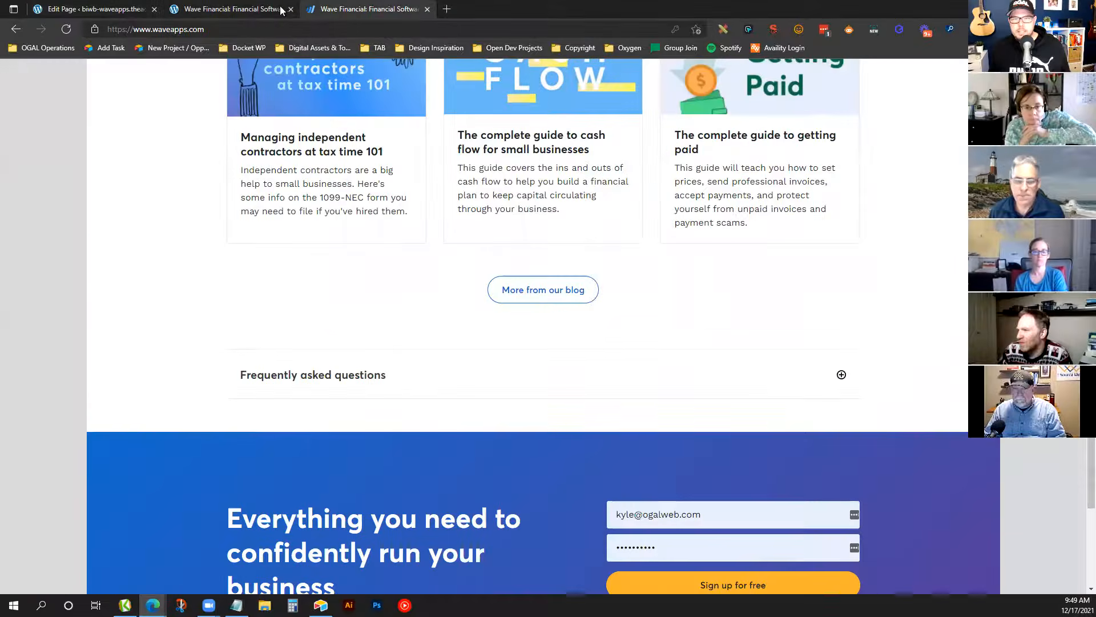
{"action": "left_click", "coordinate": [55, 7]}
Relabel the button 'More from our blog' and link it to #
{"action": "double_click", "coordinate": [567, 378]}
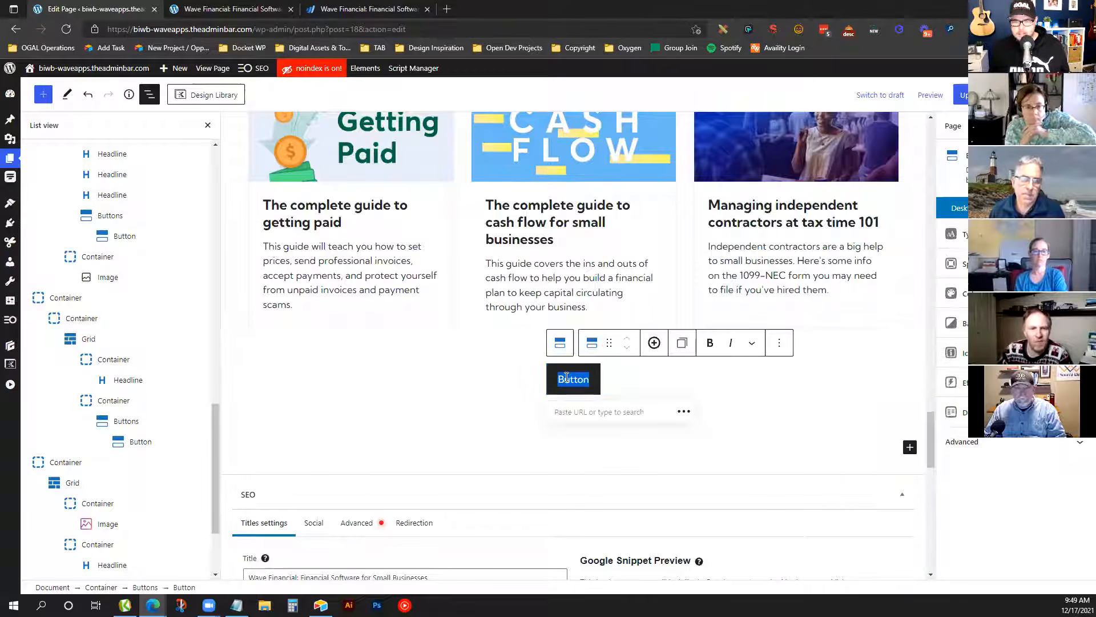
{"action": "type", "text": "more from our blog"}
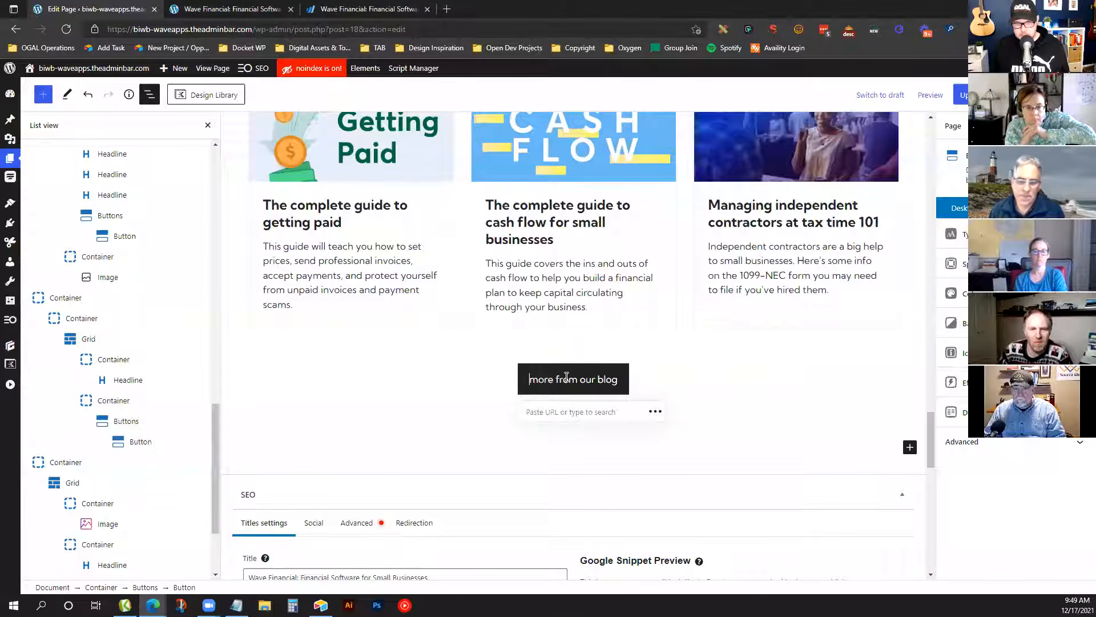
{"action": "type", "text": "M"}
{"action": "key", "text": "Delete"}
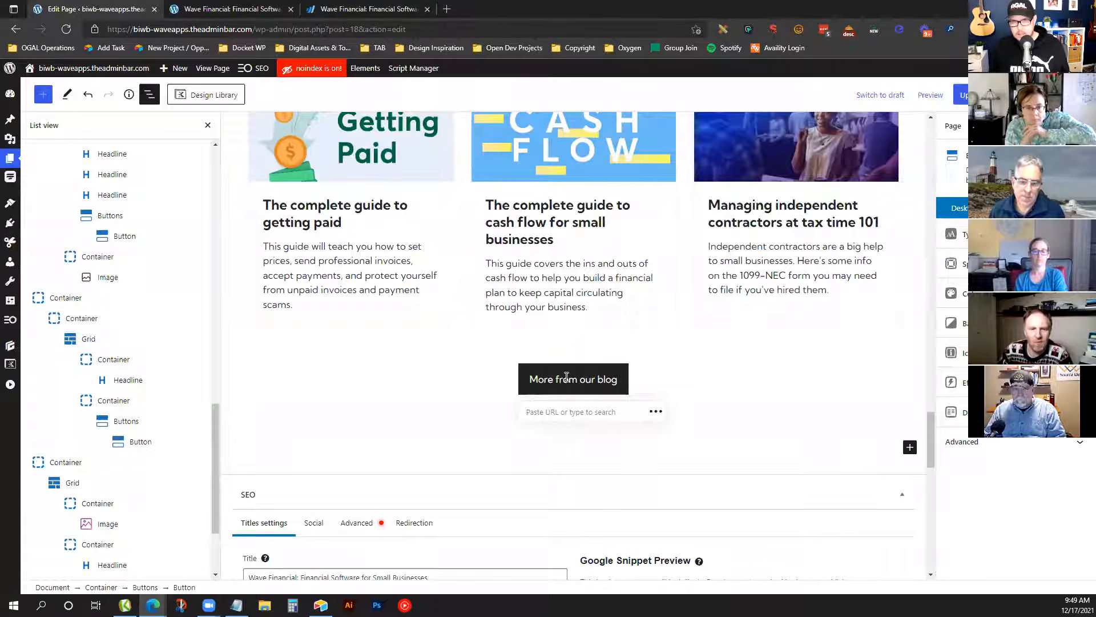
{"action": "left_click", "coordinate": [549, 411]}
{"action": "type", "text": "#"}
{"action": "scroll", "coordinate": [514, 406], "scroll_direction": "up", "scroll_amount": 20}
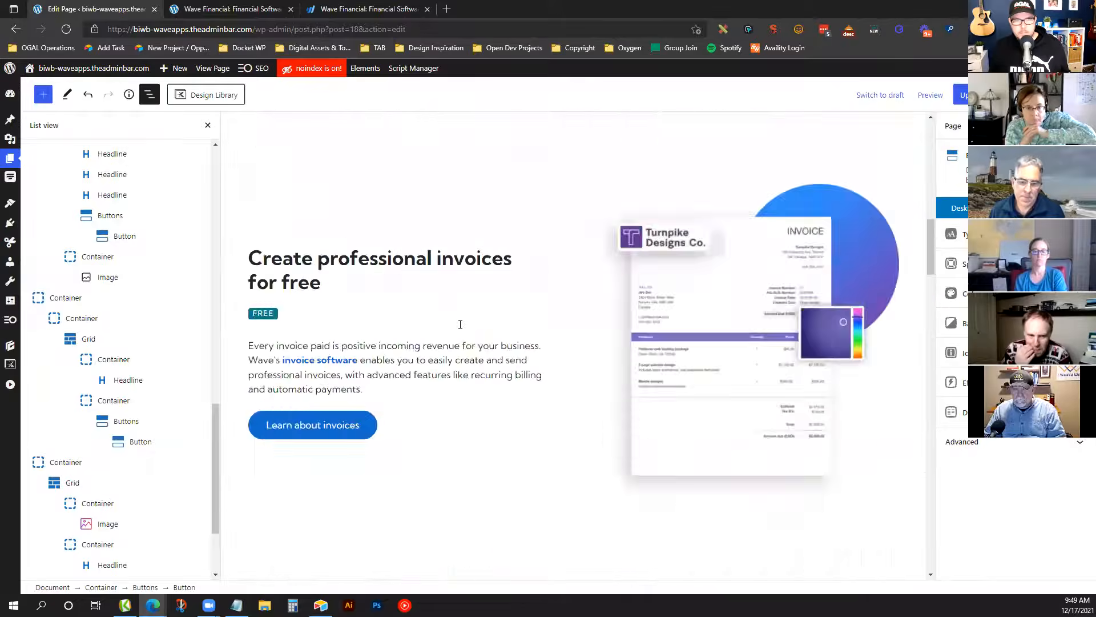
Inspect the hero's 'Go to your account' button style options for reference
{"action": "scroll", "coordinate": [460, 325], "scroll_direction": "up", "scroll_amount": 10}
{"action": "left_click", "coordinate": [324, 425]}
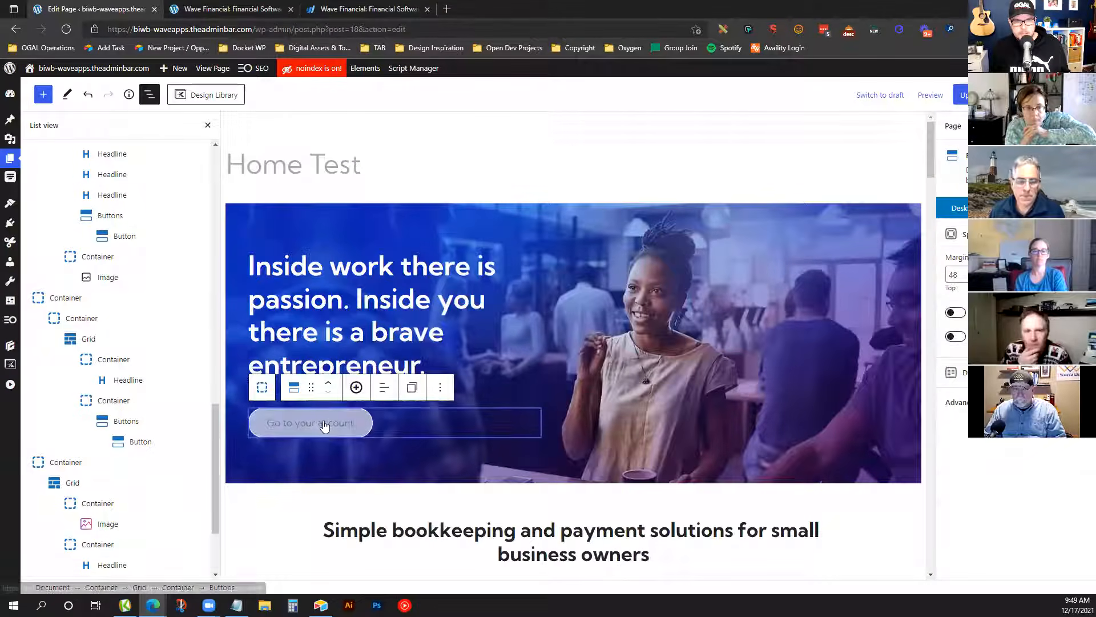
{"action": "left_click", "coordinate": [324, 426]}
{"action": "left_click", "coordinate": [384, 389]}
{"action": "left_click", "coordinate": [405, 427]}
{"action": "left_click_drag", "start_coordinate": [933, 154], "coordinate": [941, 428]}
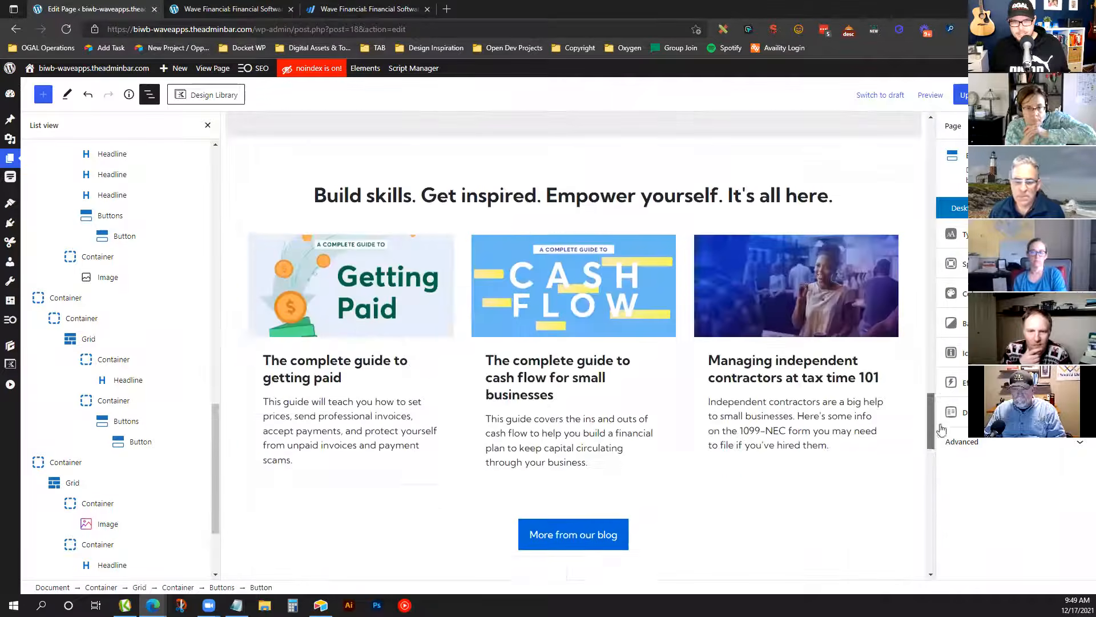
{"action": "scroll", "coordinate": [641, 436], "scroll_direction": "down", "scroll_amount": 2}
Give the 'More from our blog' button the outline style and blue text
{"action": "left_click", "coordinate": [605, 420]}
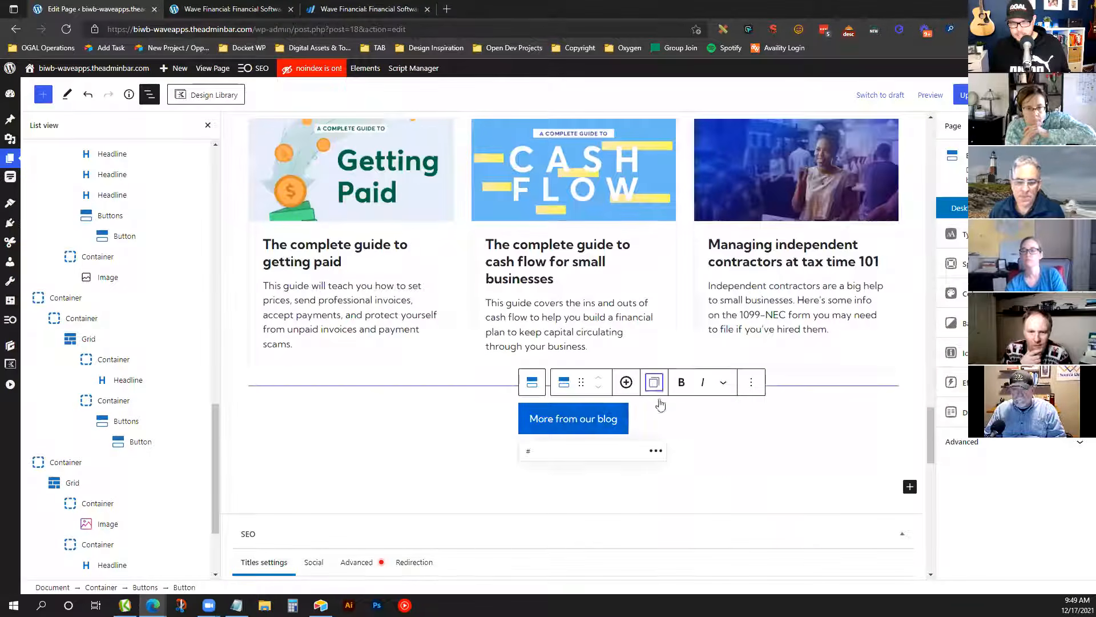
{"action": "left_click", "coordinate": [683, 445]}
{"action": "left_click", "coordinate": [601, 418]}
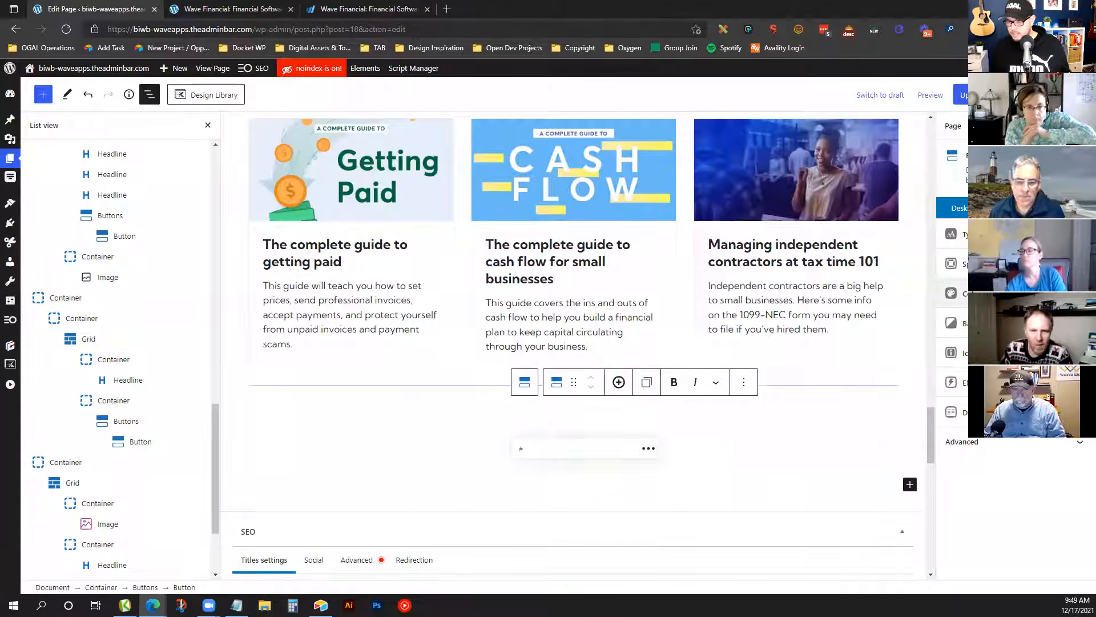
{"action": "left_click", "coordinate": [965, 293]}
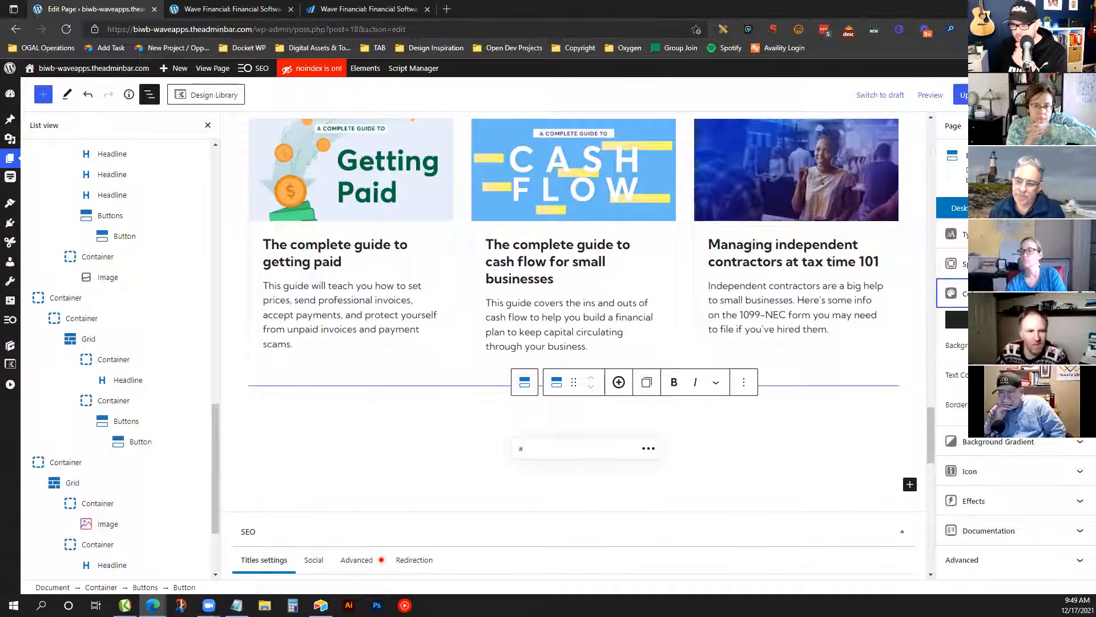
{"action": "left_click", "coordinate": [1052, 375]}
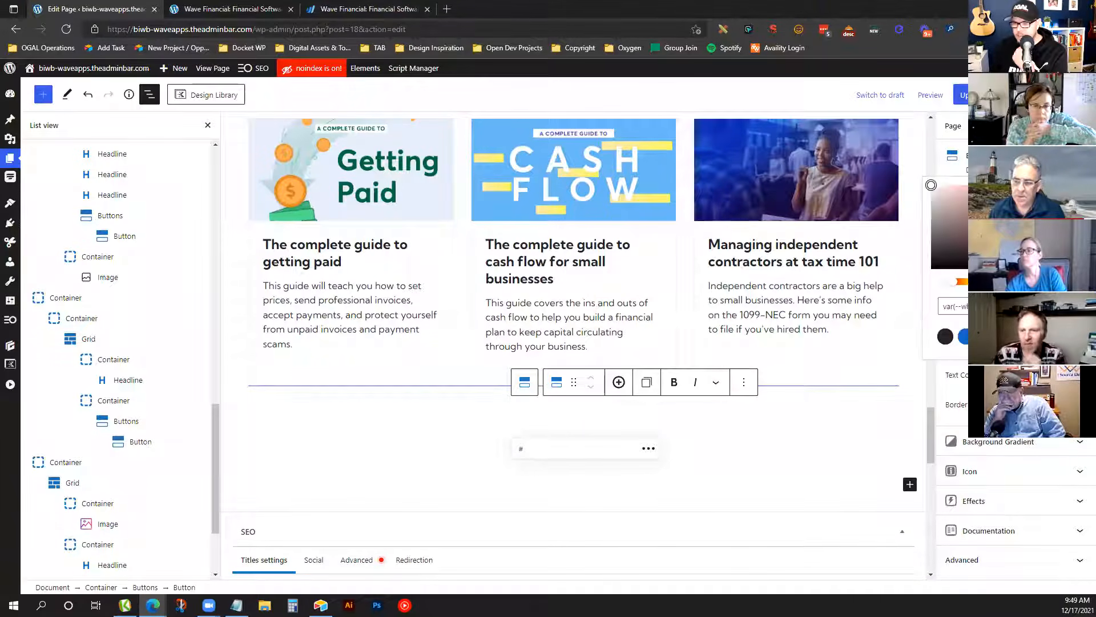
{"action": "left_click", "coordinate": [964, 342]}
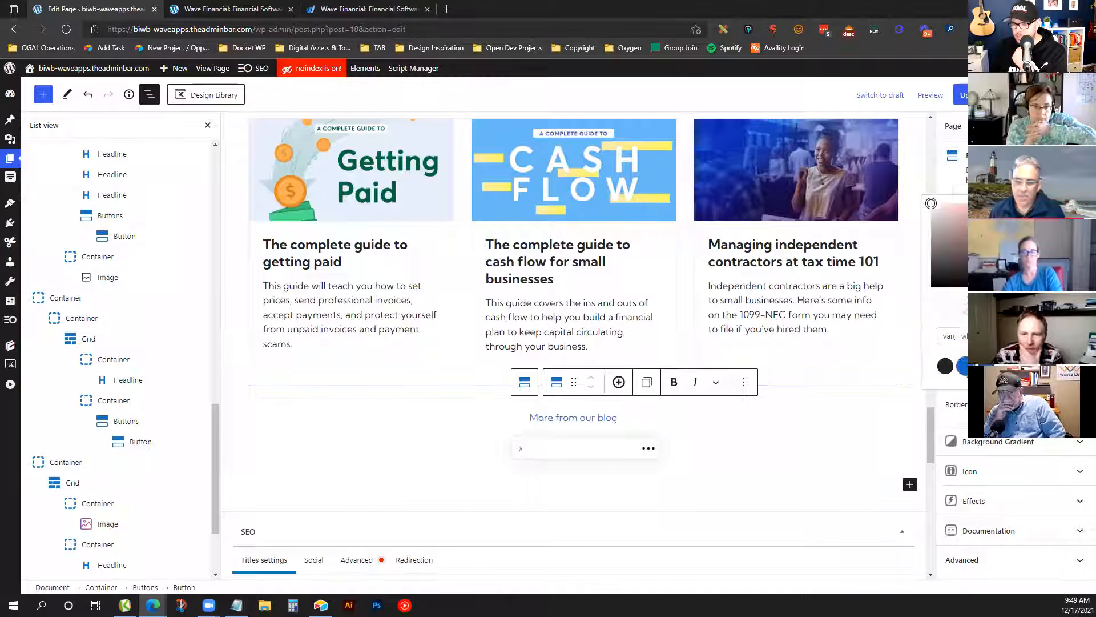
{"action": "left_click", "coordinate": [349, 7]}
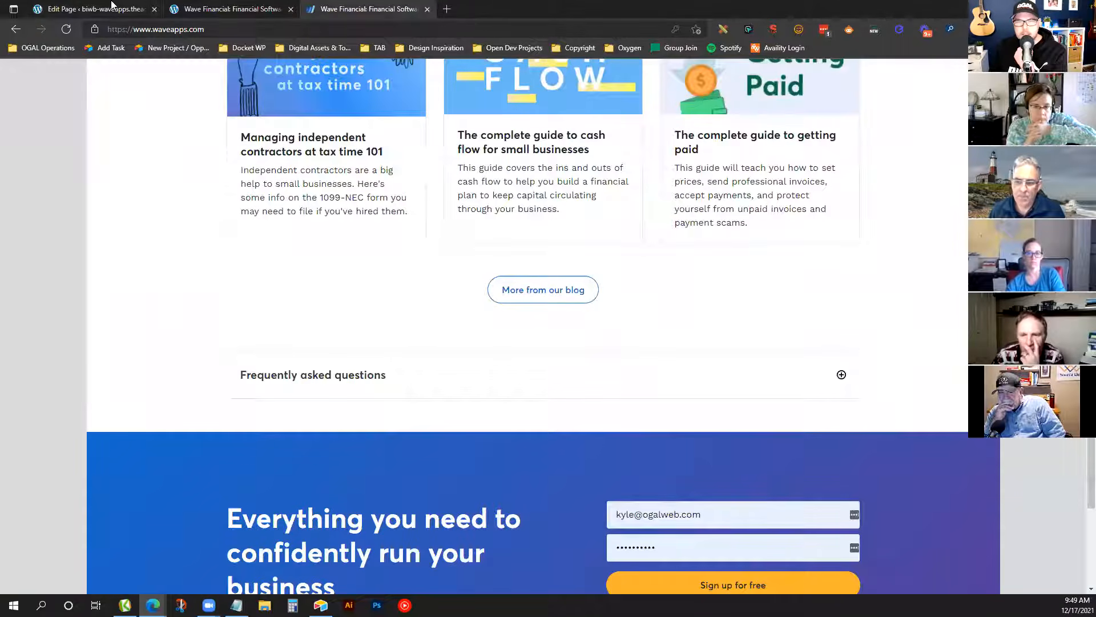
{"action": "key", "text": "ctrl+1"}
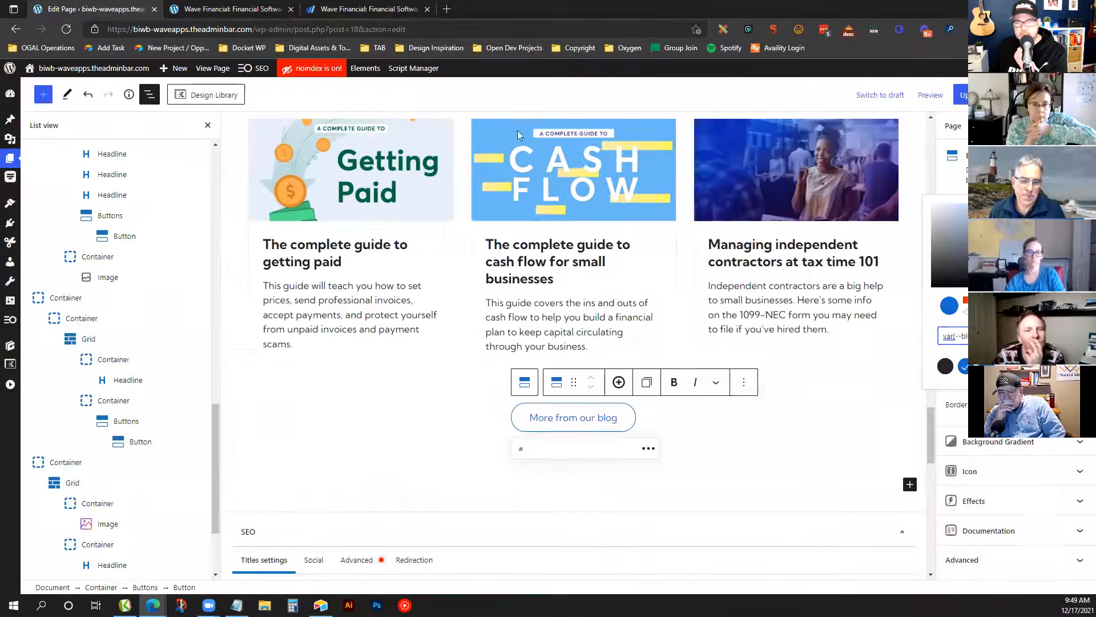
{"action": "key", "text": "Escape"}
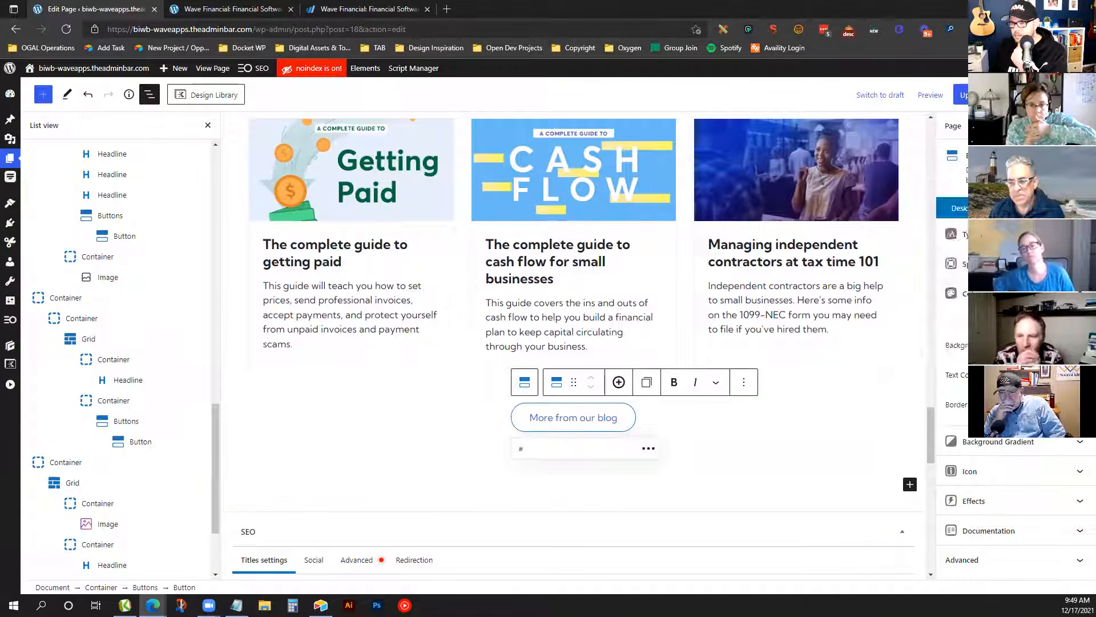
Change the button border from white to blue and update the page
{"action": "left_click", "coordinate": [1070, 405]}
{"action": "left_click", "coordinate": [970, 366]}
{"action": "left_click", "coordinate": [1070, 404]}
{"action": "left_click", "coordinate": [1069, 344]}
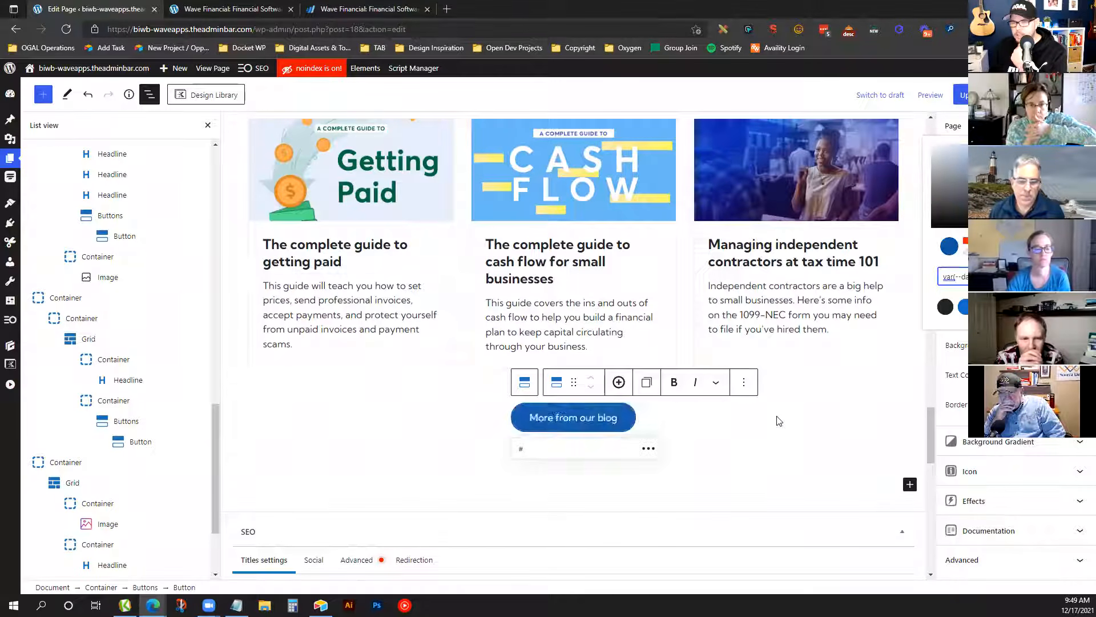
{"action": "left_click", "coordinate": [966, 96]}
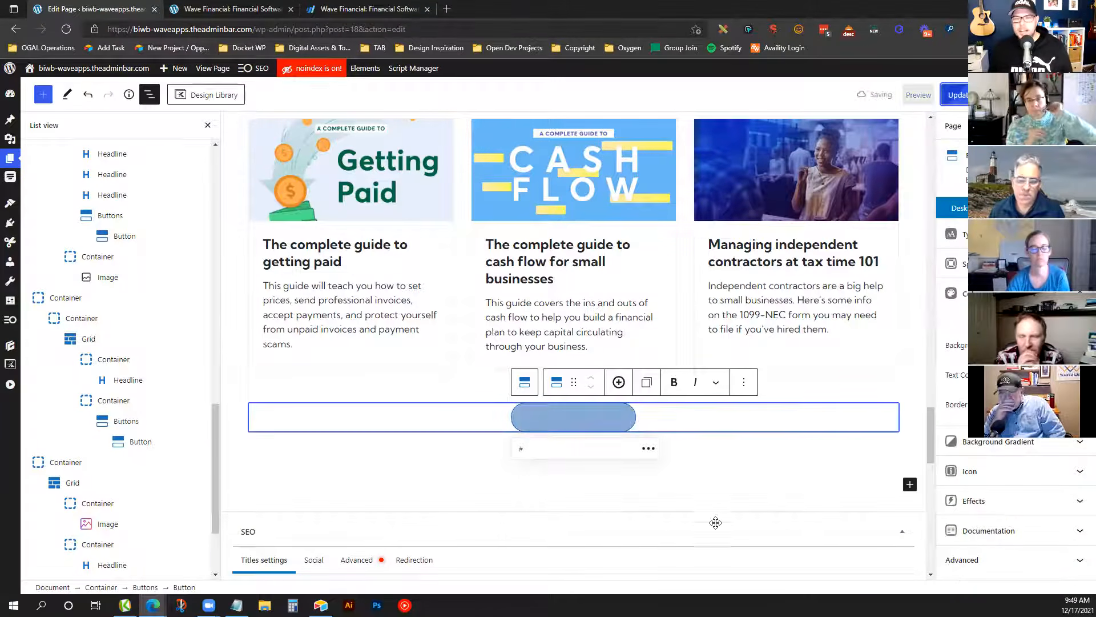
{"action": "left_click", "coordinate": [717, 482]}
{"action": "left_click", "coordinate": [365, 8]}
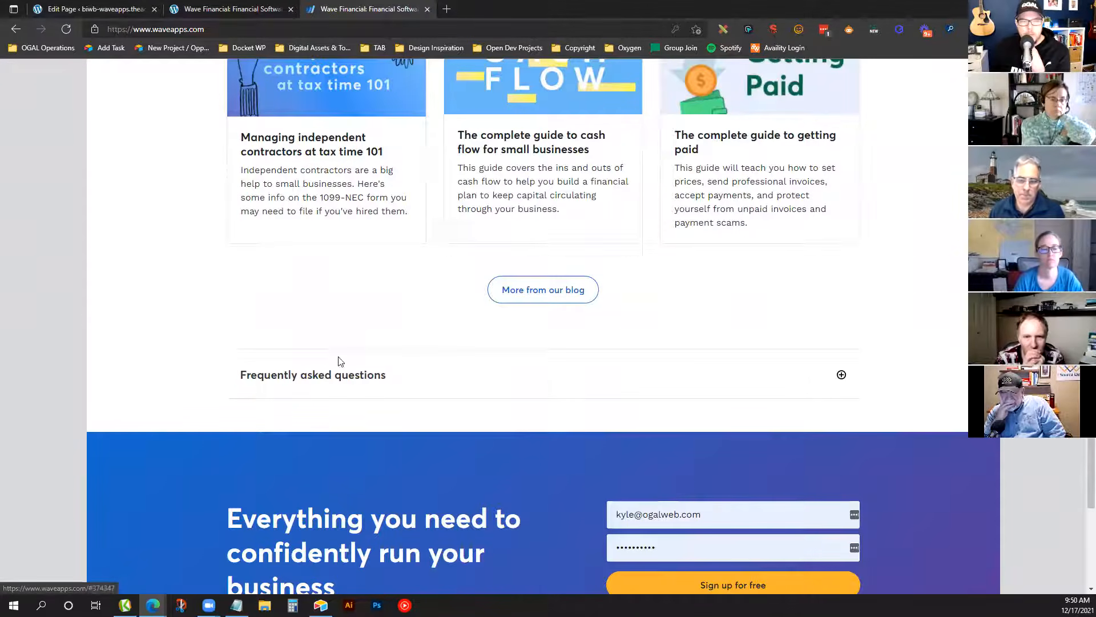
{"action": "left_click", "coordinate": [111, 9]}
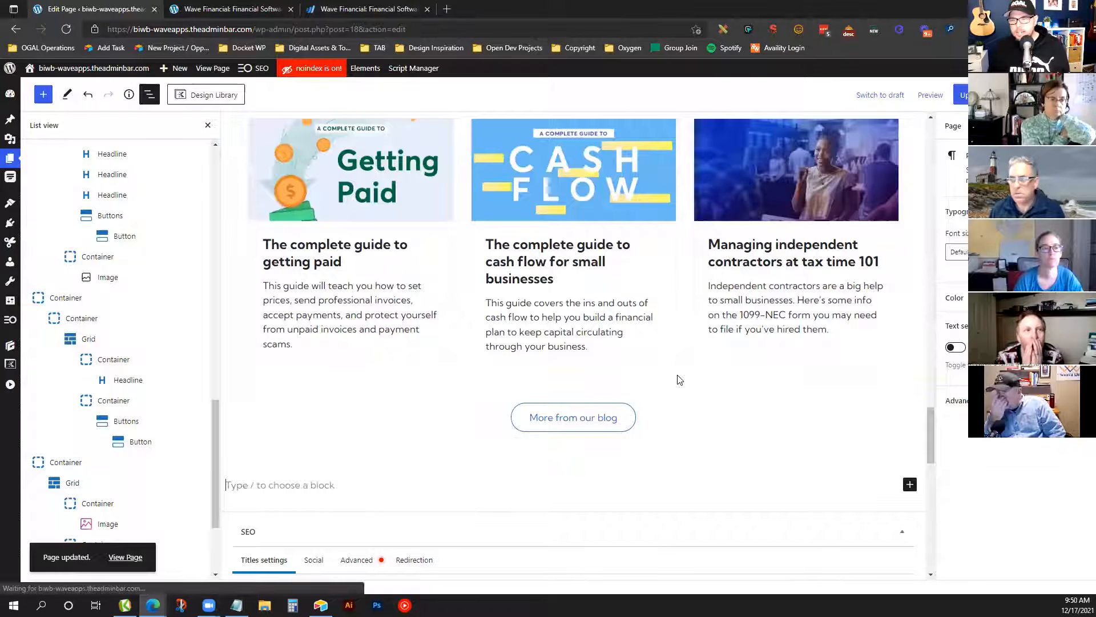
{"action": "scroll", "coordinate": [411, 404], "scroll_direction": "down", "scroll_amount": 1}
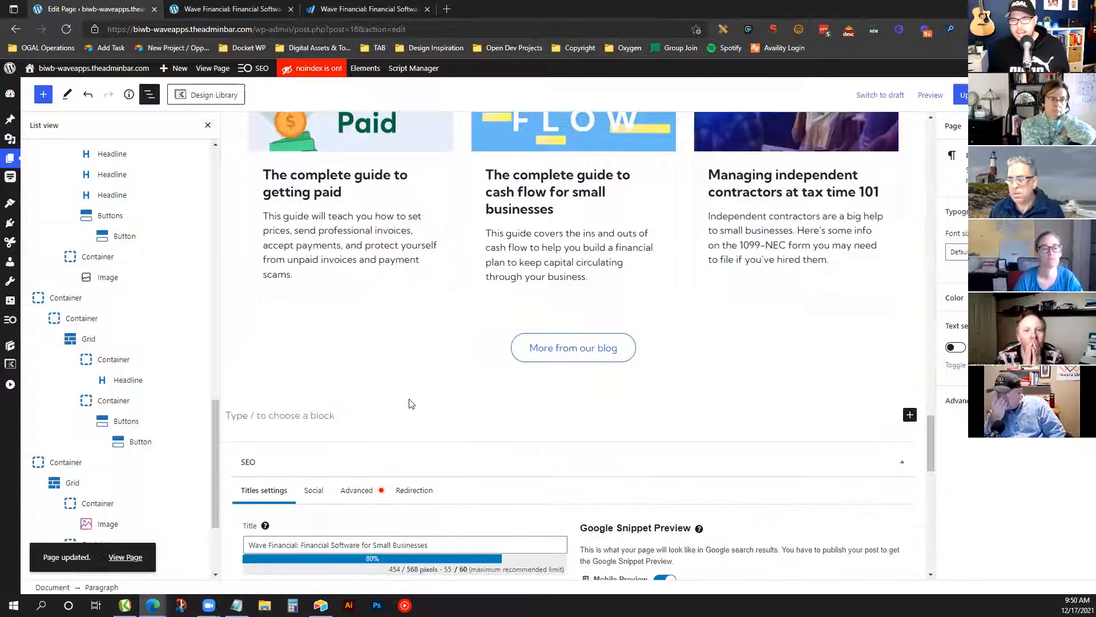
Insert an Accordion block with the first style into the container below the button
{"action": "left_click", "coordinate": [704, 372]}
{"action": "left_click", "coordinate": [635, 385]}
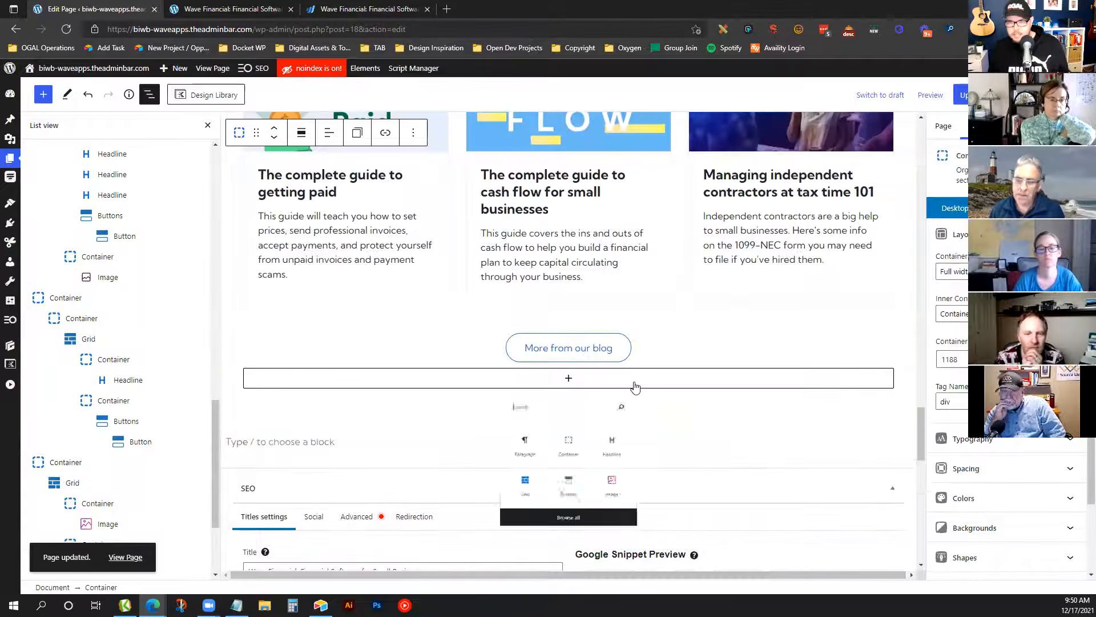
{"action": "type", "text": "acc"}
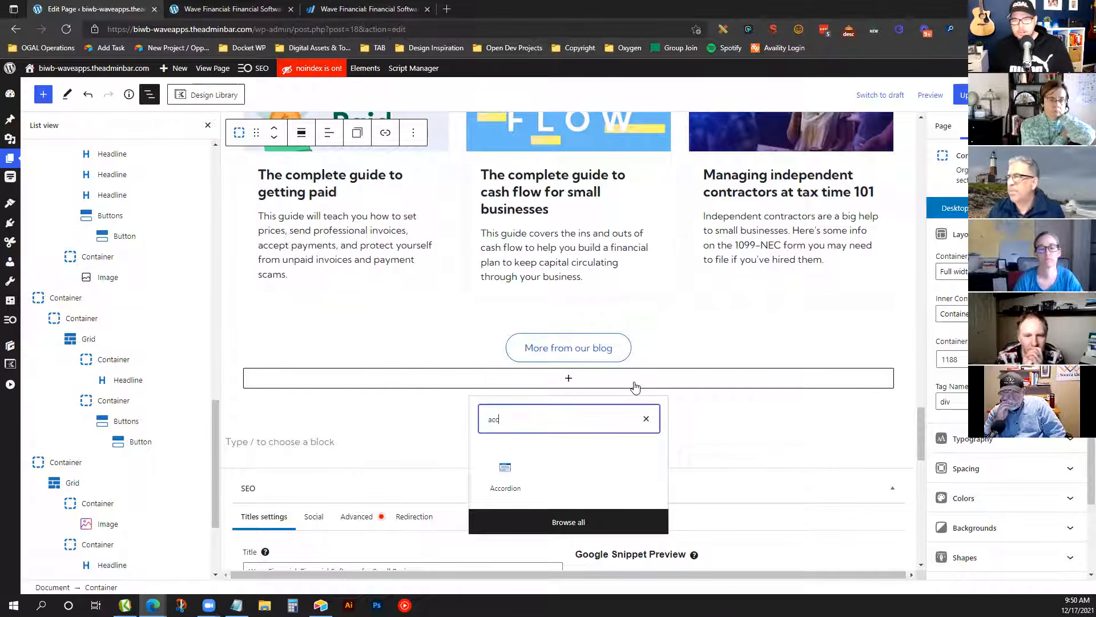
{"action": "left_click", "coordinate": [514, 480]}
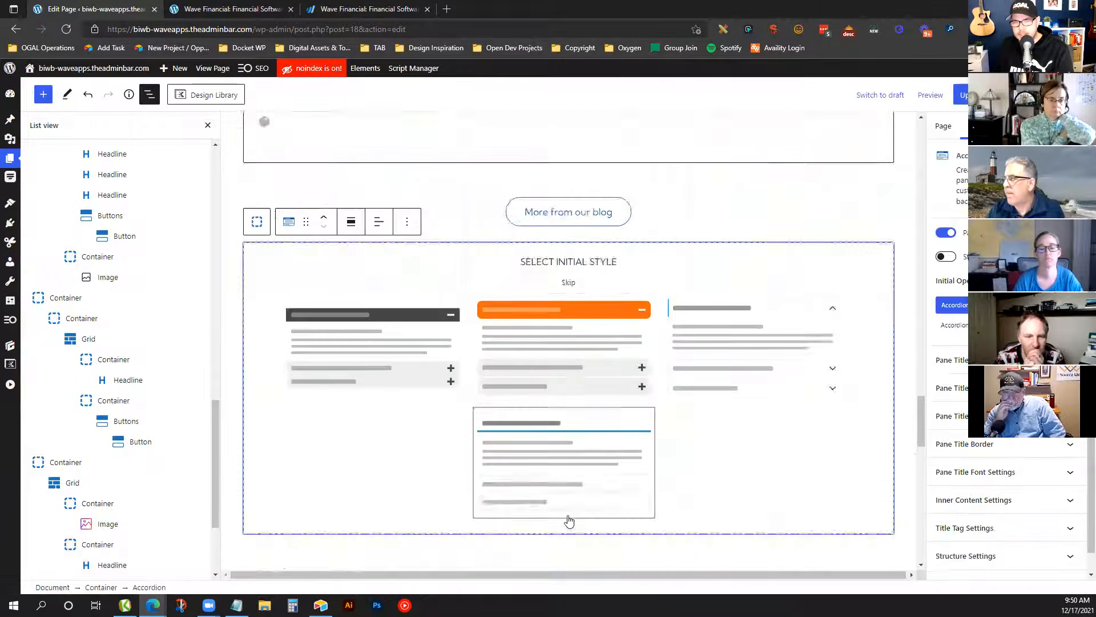
{"action": "scroll", "coordinate": [503, 411], "scroll_direction": "down", "scroll_amount": 1}
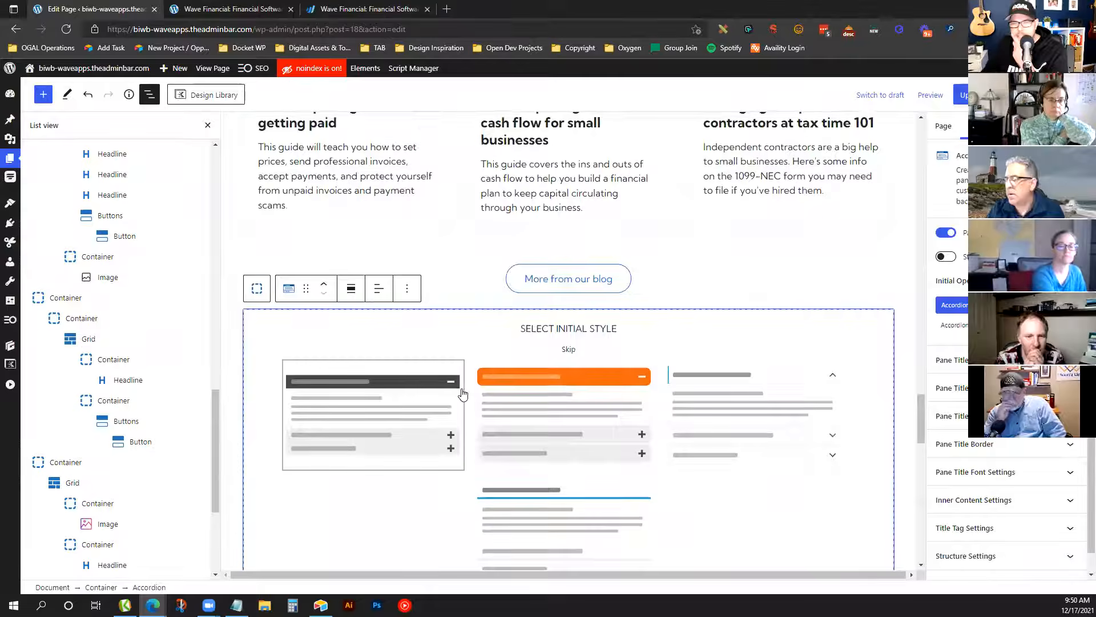
{"action": "left_click", "coordinate": [416, 394]}
Delete the accordion's second pane
{"action": "scroll", "coordinate": [561, 421], "scroll_direction": "down", "scroll_amount": 2}
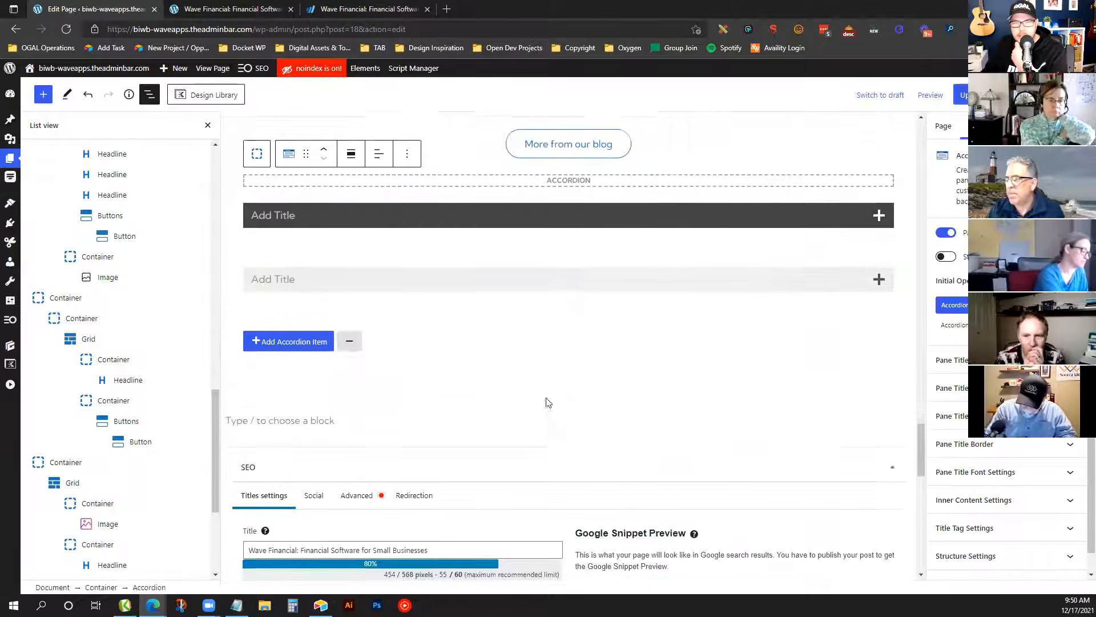
{"action": "scroll", "coordinate": [420, 340], "scroll_direction": "up", "scroll_amount": 1}
{"action": "scroll", "coordinate": [414, 349], "scroll_direction": "up", "scroll_amount": 1}
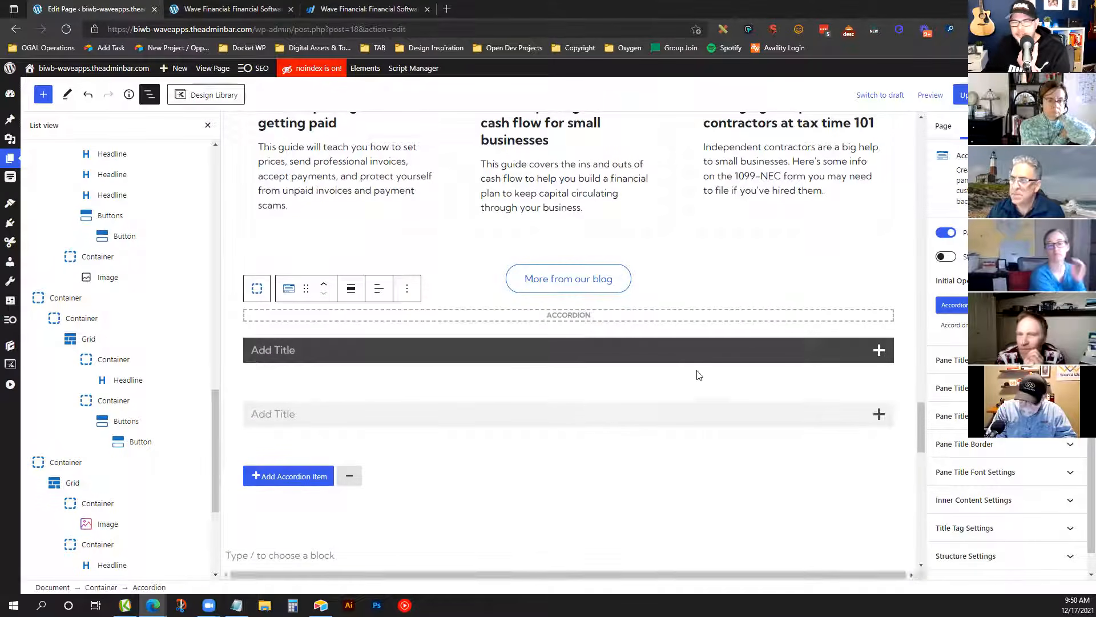
{"action": "scroll", "coordinate": [188, 381], "scroll_direction": "down", "scroll_amount": 4}
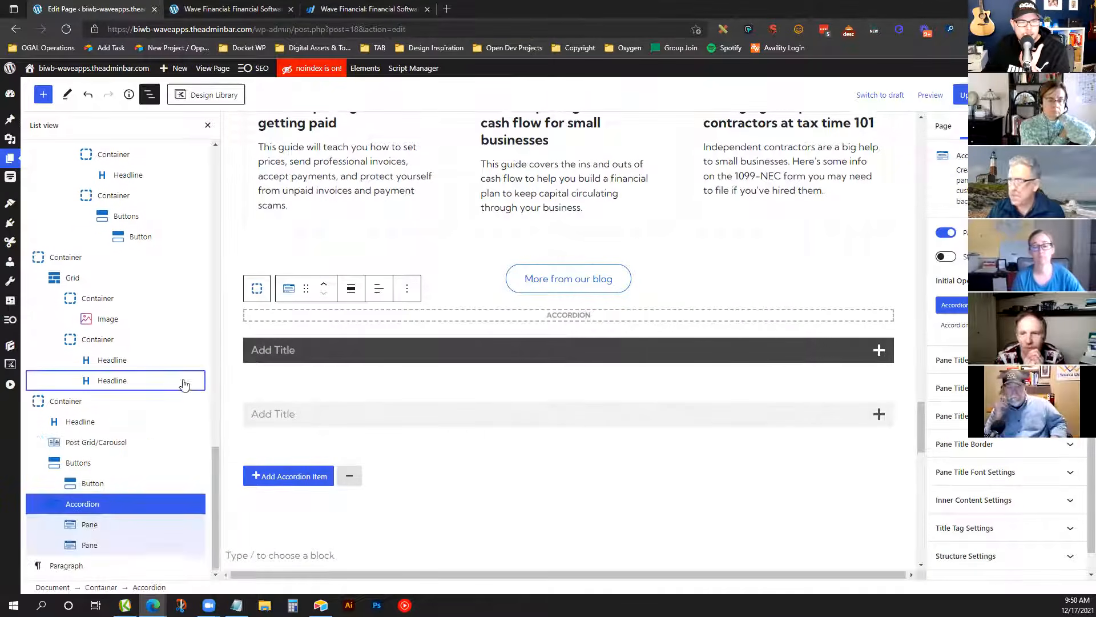
{"action": "left_click", "coordinate": [115, 544]}
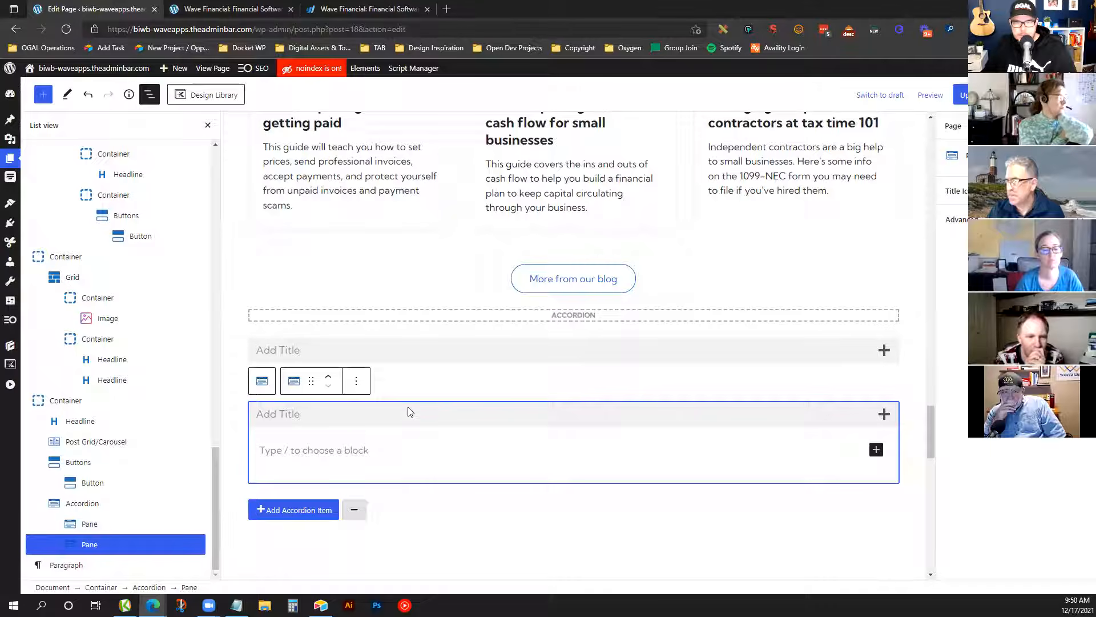
{"action": "key", "text": "Delete"}
Start the pane title with 'Fr' and expand the FAQ on waveapps.com
{"action": "left_click", "coordinate": [360, 350]}
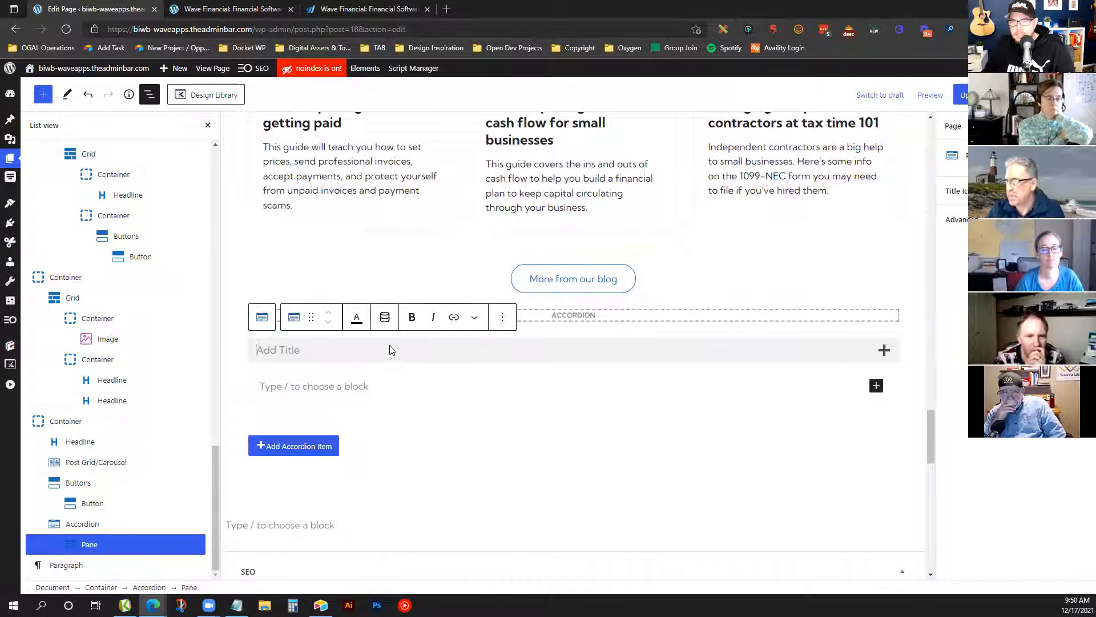
{"action": "left_click", "coordinate": [360, 4]}
{"action": "left_click", "coordinate": [95, 5]}
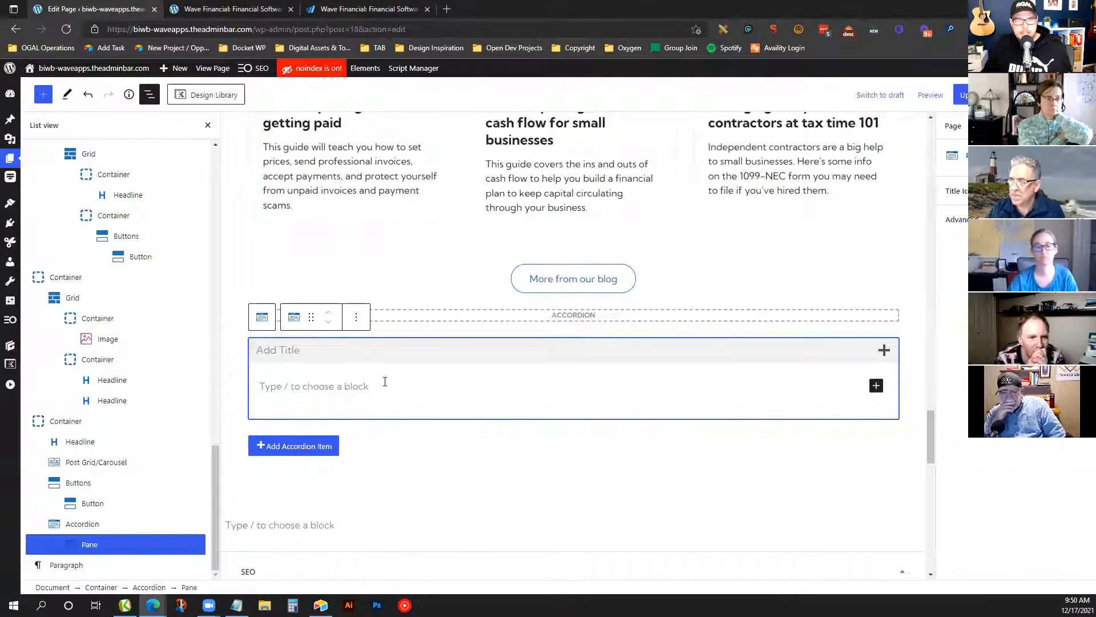
{"action": "left_click", "coordinate": [270, 352]}
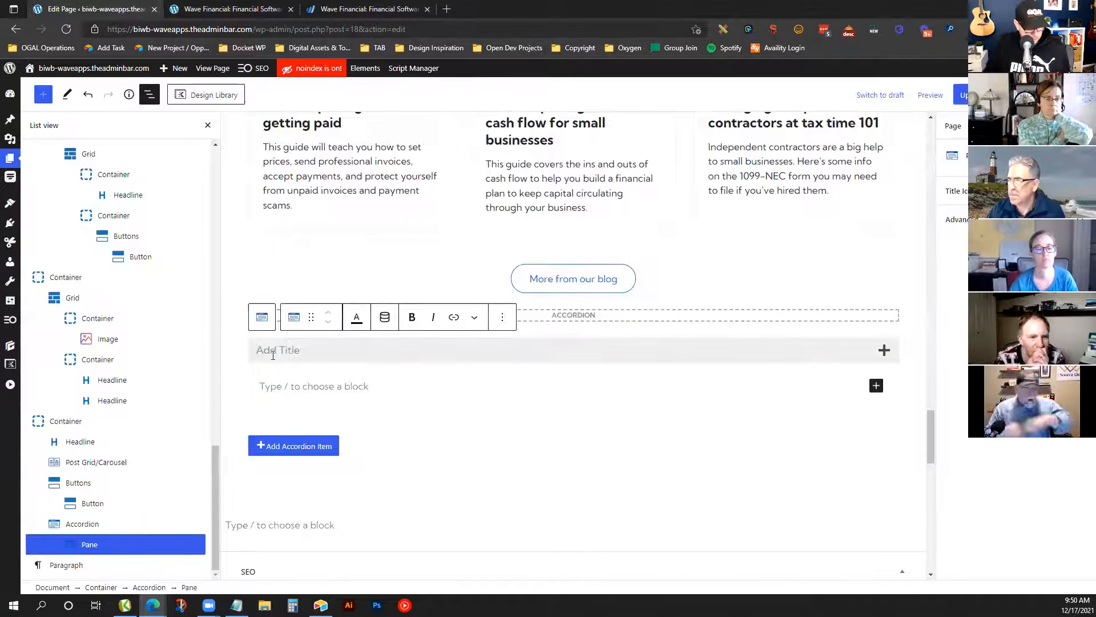
{"action": "type", "text": "Frequently asked questions"}
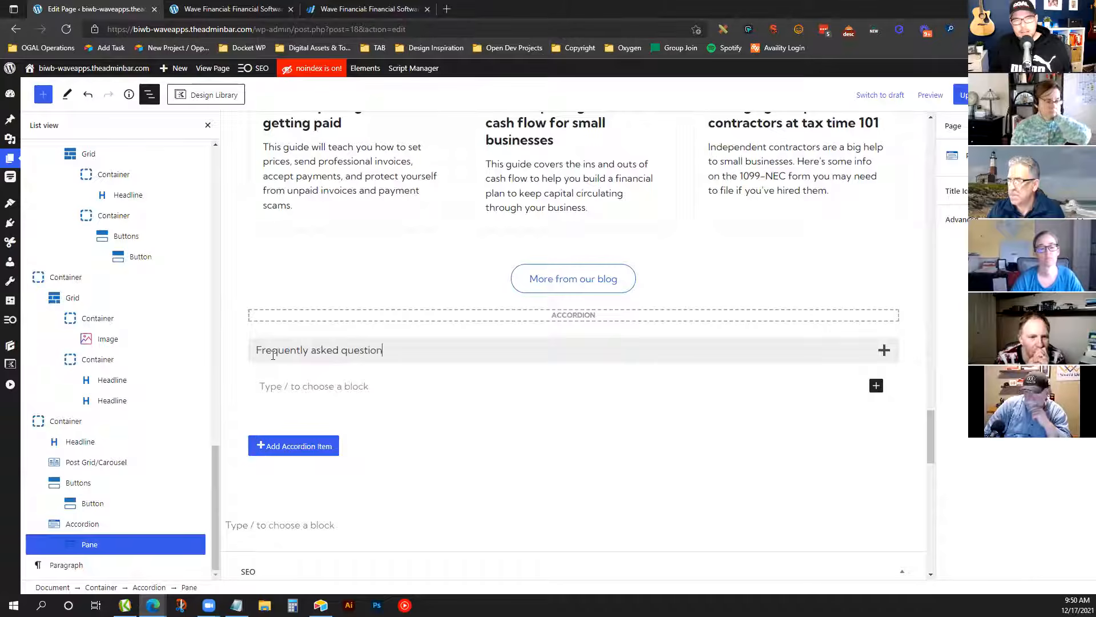
{"action": "left_click", "coordinate": [356, 6]}
{"action": "left_click", "coordinate": [407, 387]}
{"action": "scroll", "coordinate": [522, 457], "scroll_direction": "down", "scroll_amount": 4}
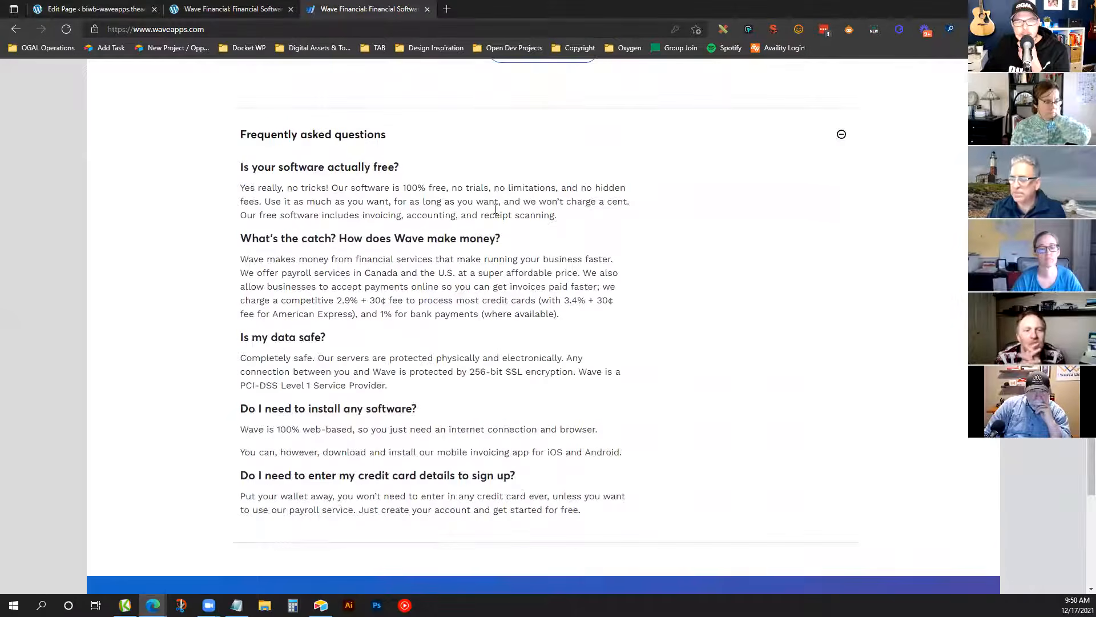
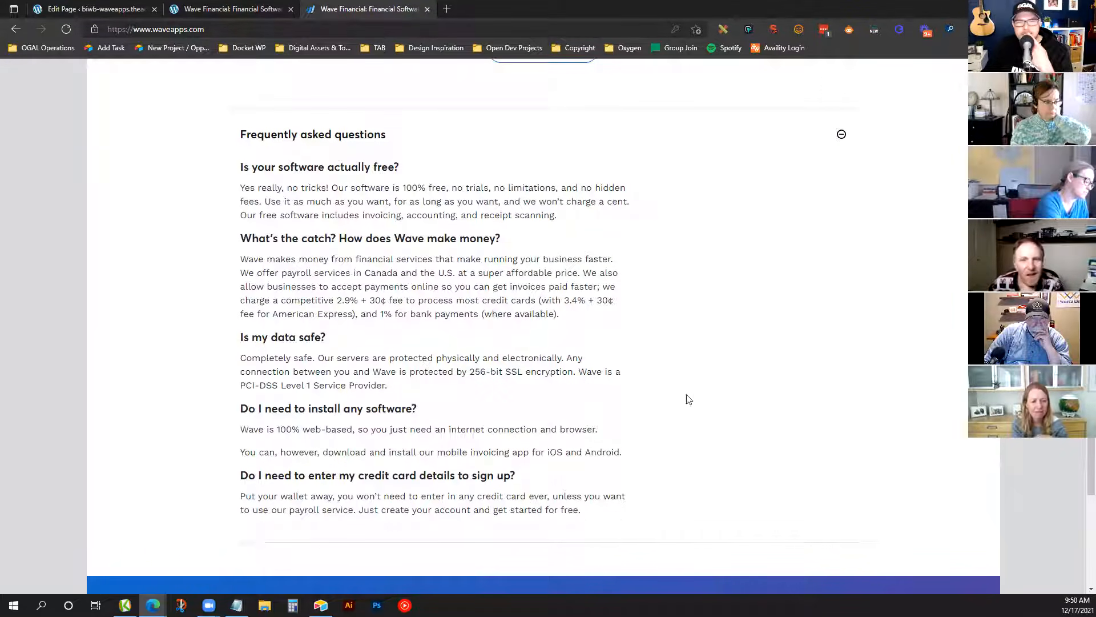
Select and copy the five Wave FAQ questions and answers, then switch back to the WordPress editor
{"action": "left_click_drag", "start_coordinate": [620, 517], "coordinate": [216, 179]}
{"action": "right_click", "coordinate": [276, 172]}
{"action": "left_click", "coordinate": [298, 178]}
{"action": "right_click", "coordinate": [366, 212]}
{"action": "left_click", "coordinate": [395, 221]}
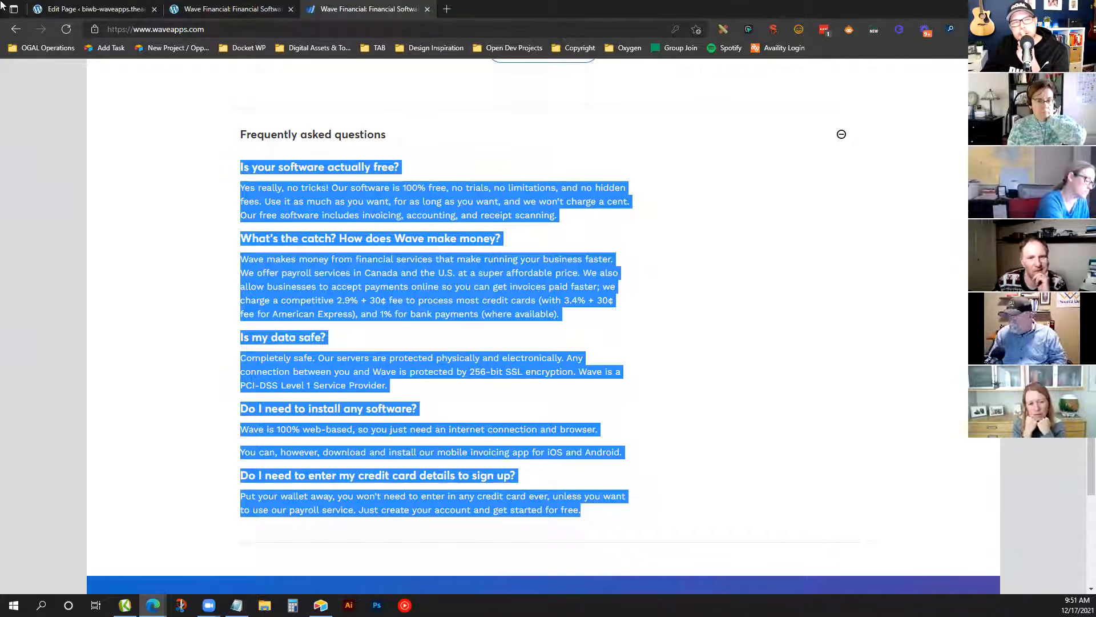
{"action": "left_click", "coordinate": [86, 8]}
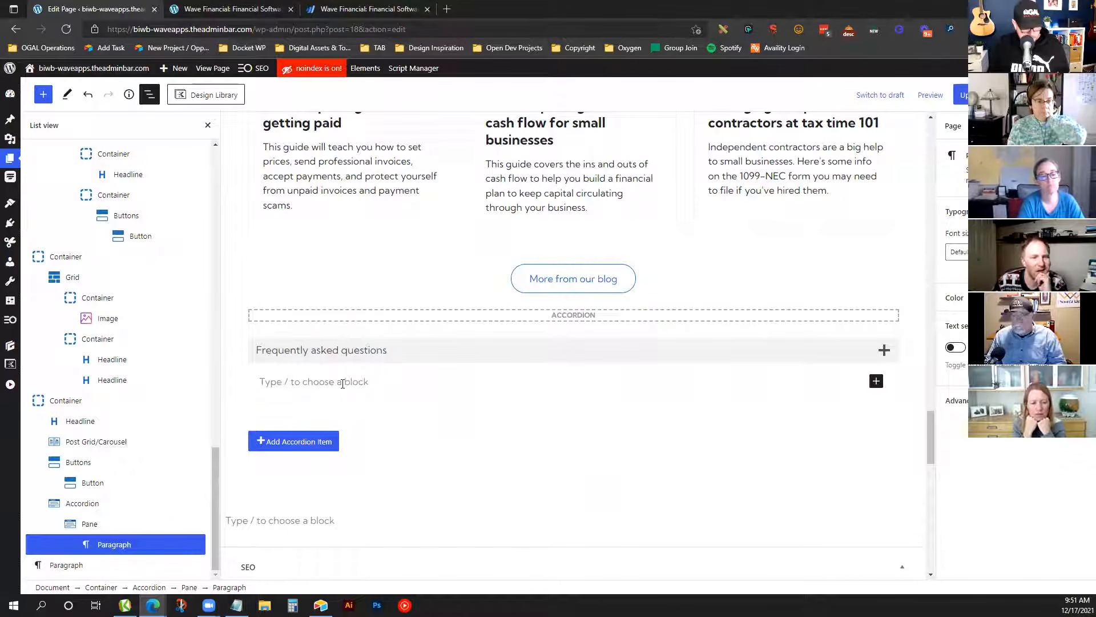
Clear the stray text and insert a single-column Grid block inside the accordion pane
{"action": "type", "text": "ht"}
{"action": "key", "text": "BackSpace"}
{"action": "key", "text": "BackSpace"}
{"action": "key", "text": "BackSpace"}
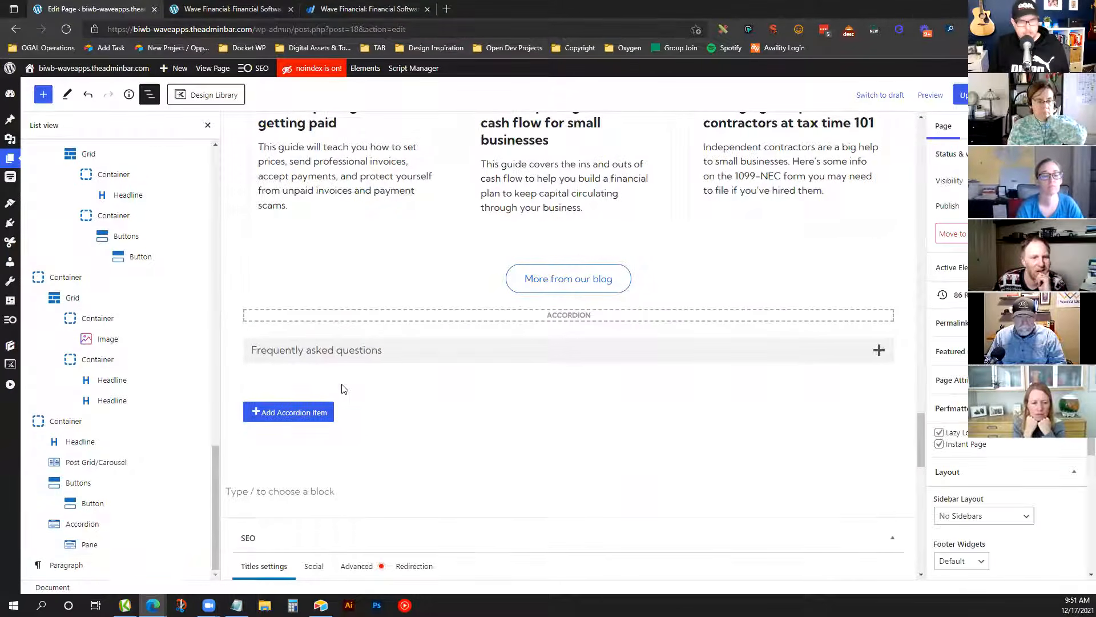
{"action": "left_click", "coordinate": [341, 387]}
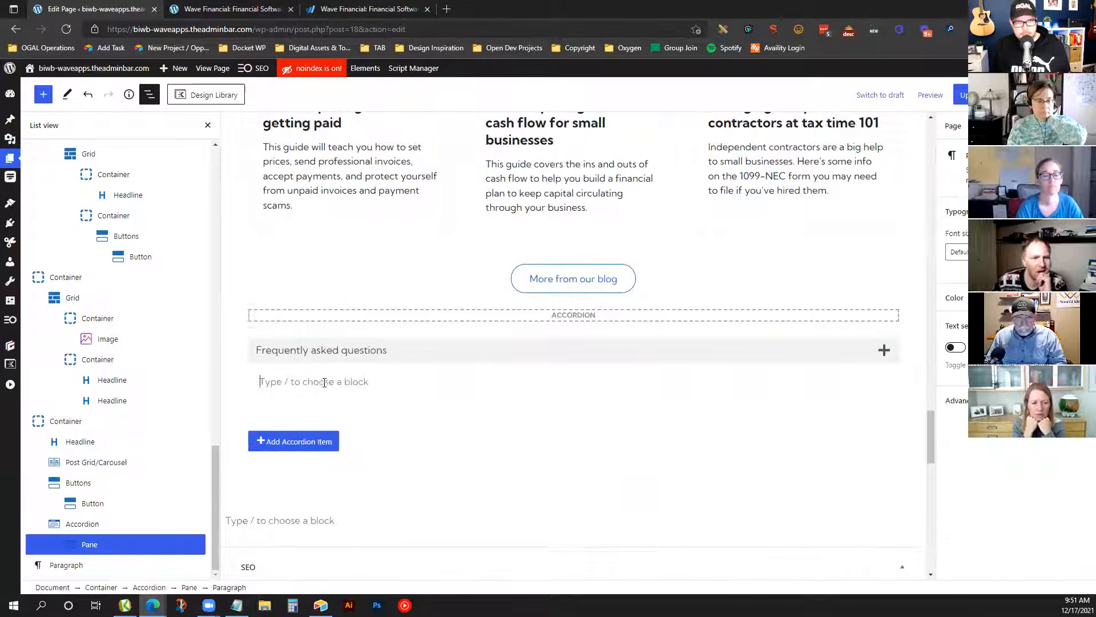
{"action": "type", "text": "/grid"}
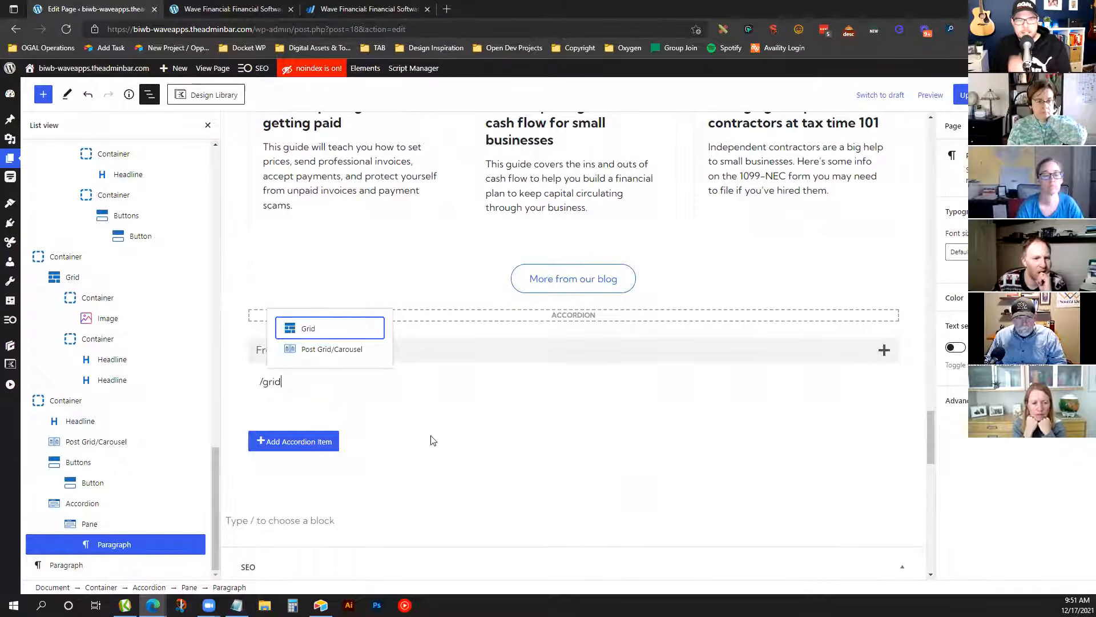
{"action": "key", "text": "Return"}
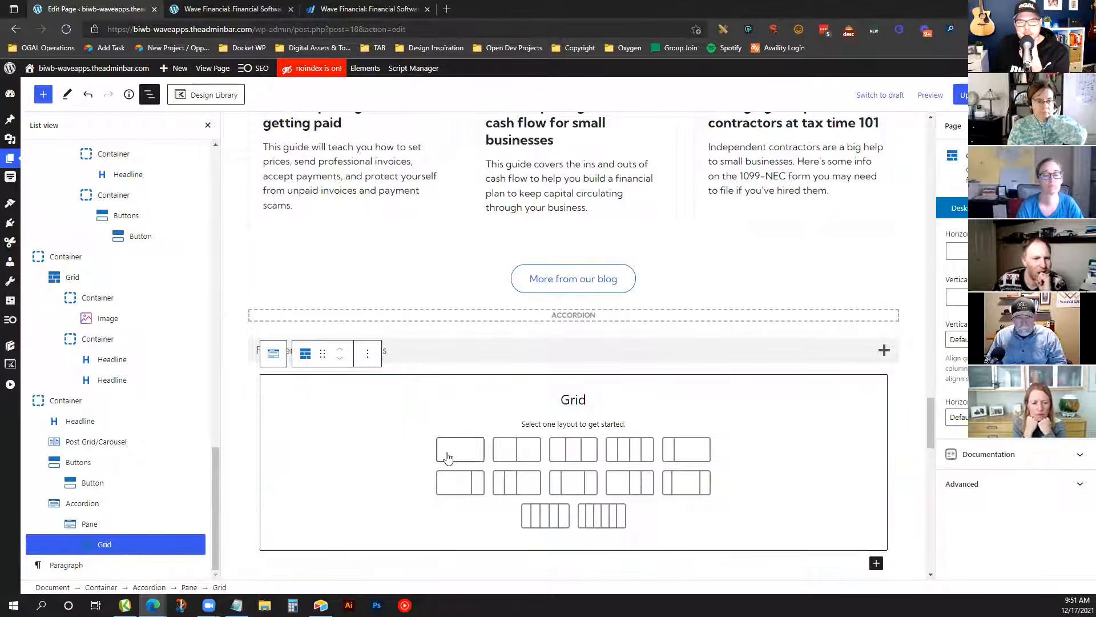
{"action": "left_click", "coordinate": [447, 457]}
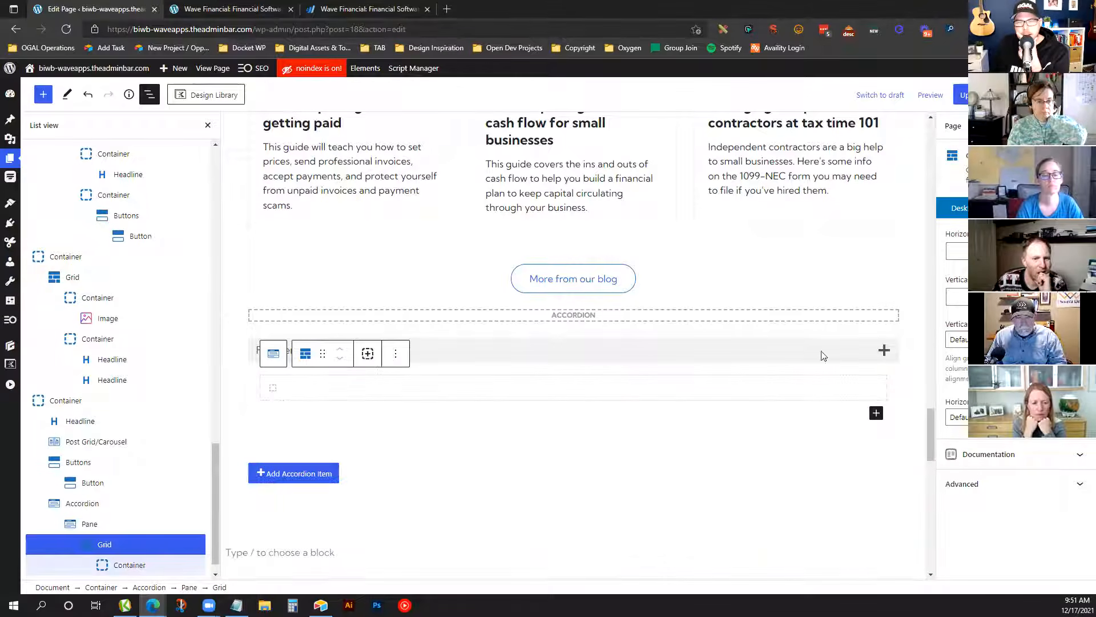
Add a paragraph to the grid's container and paste the copied Wave FAQ as a bulleted list
{"action": "left_click", "coordinate": [847, 382]}
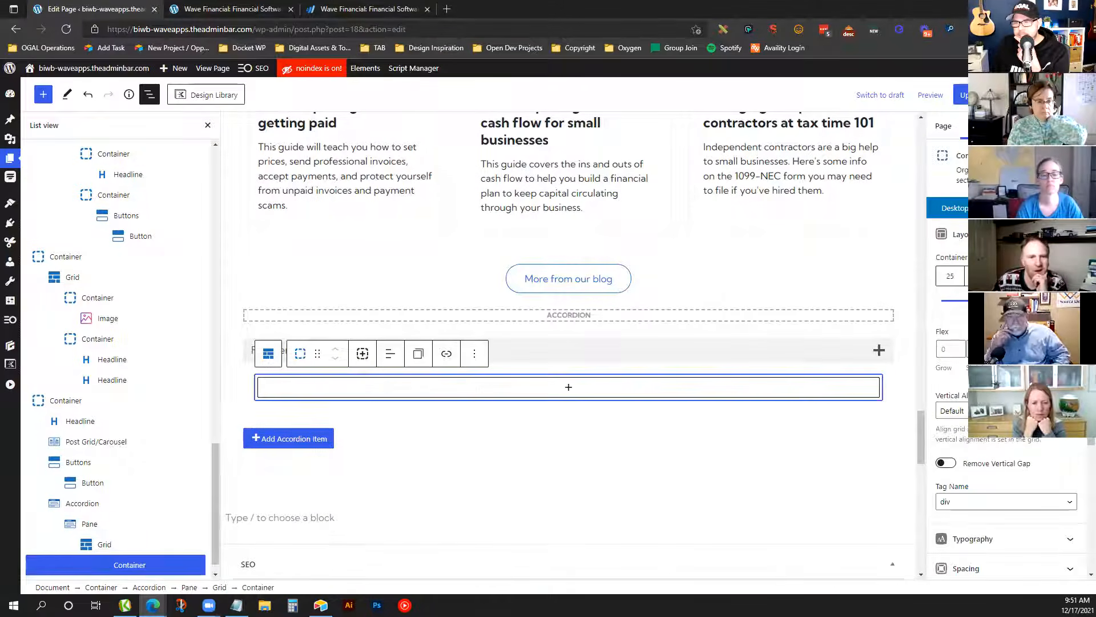
{"action": "left_click", "coordinate": [525, 392]}
{"action": "left_click", "coordinate": [368, 6]}
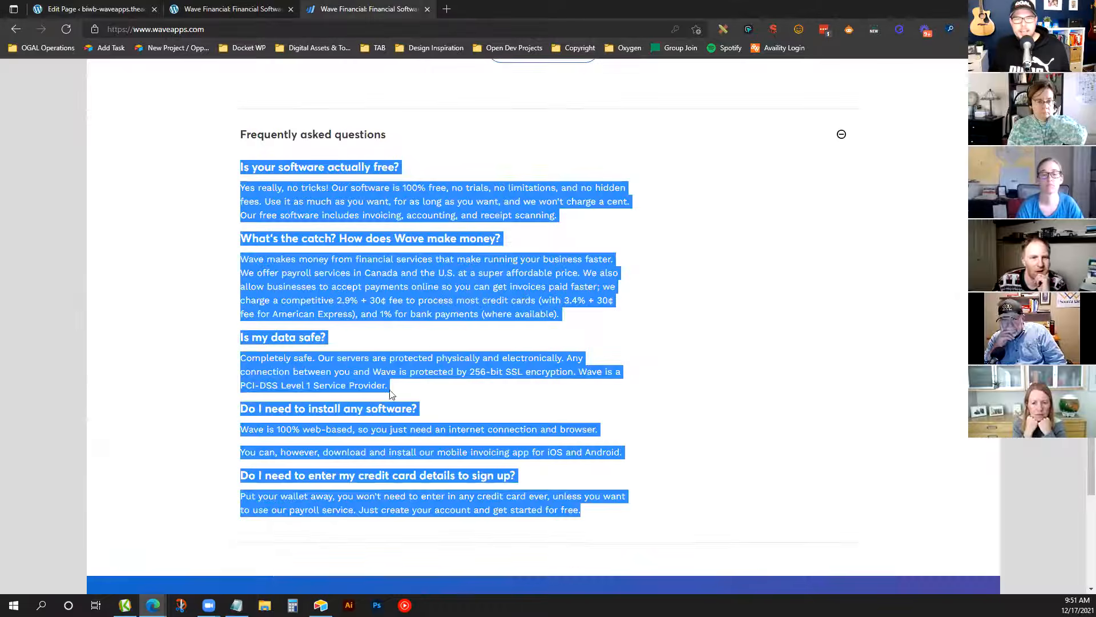
{"action": "right_click", "coordinate": [390, 313]}
{"action": "left_click", "coordinate": [416, 23]}
{"action": "left_click", "coordinate": [122, 5]}
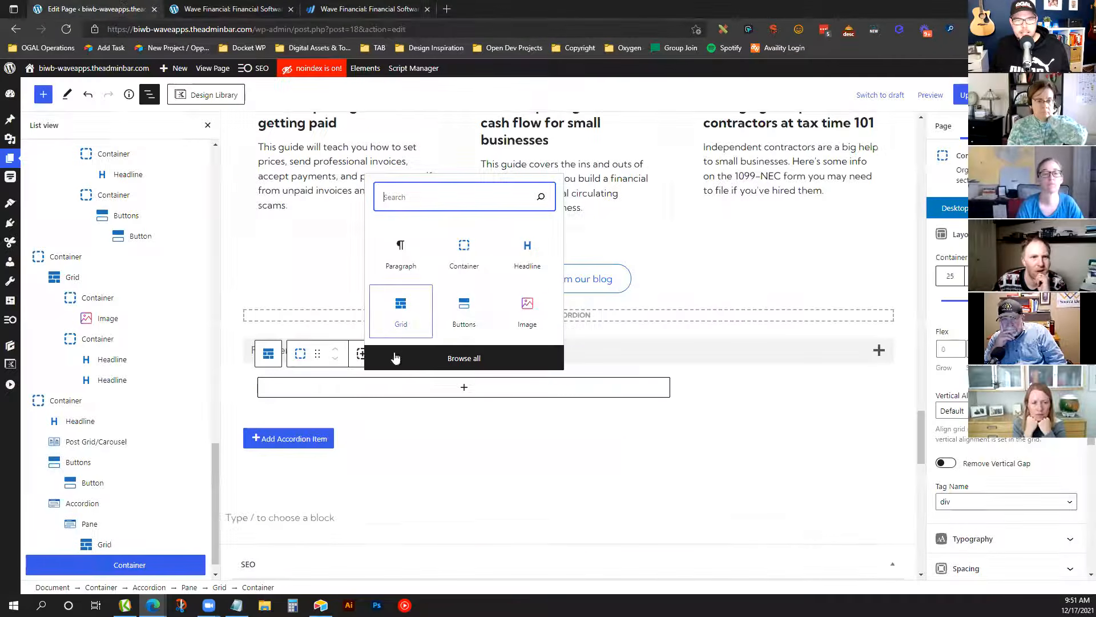
{"action": "left_click", "coordinate": [398, 396]}
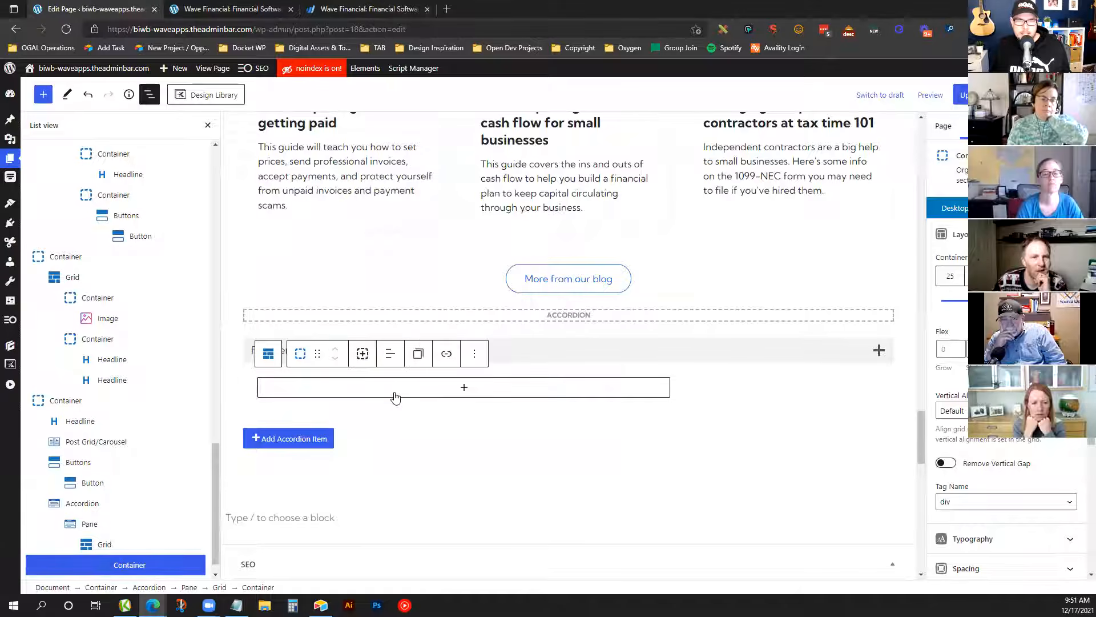
{"action": "left_click", "coordinate": [395, 397]}
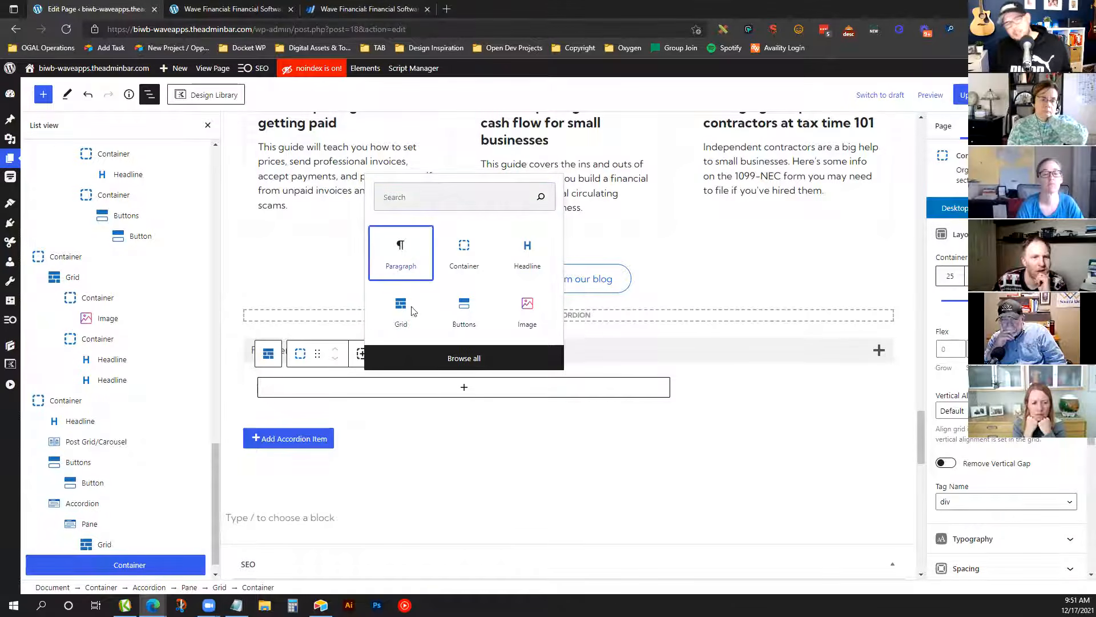
{"action": "left_click", "coordinate": [400, 253]}
{"action": "key", "text": "ctrl+v"}
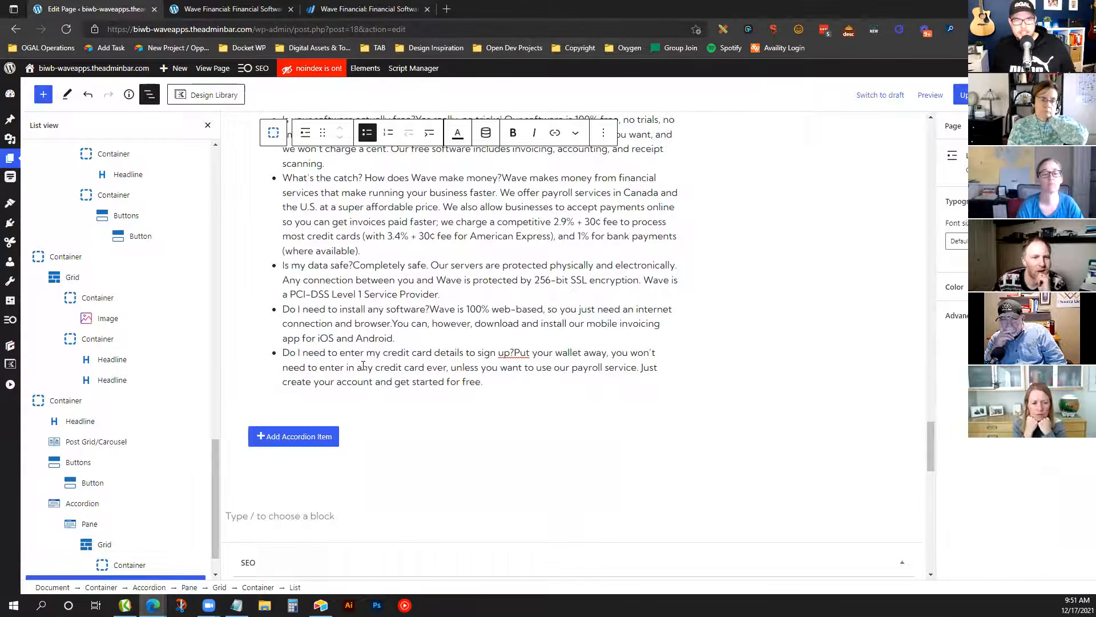
Convert the pasted FAQ list into a Quote, then into a plain Paragraph
{"action": "scroll", "coordinate": [363, 366], "scroll_direction": "up", "scroll_amount": 5}
{"action": "left_click", "coordinate": [305, 377]}
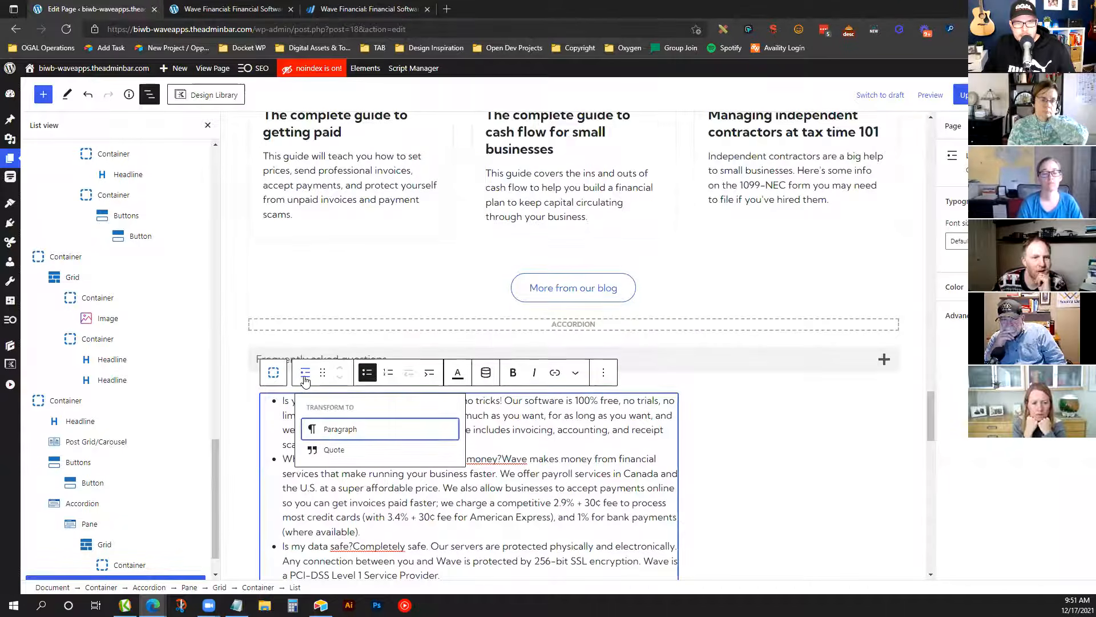
{"action": "left_click", "coordinate": [316, 448]}
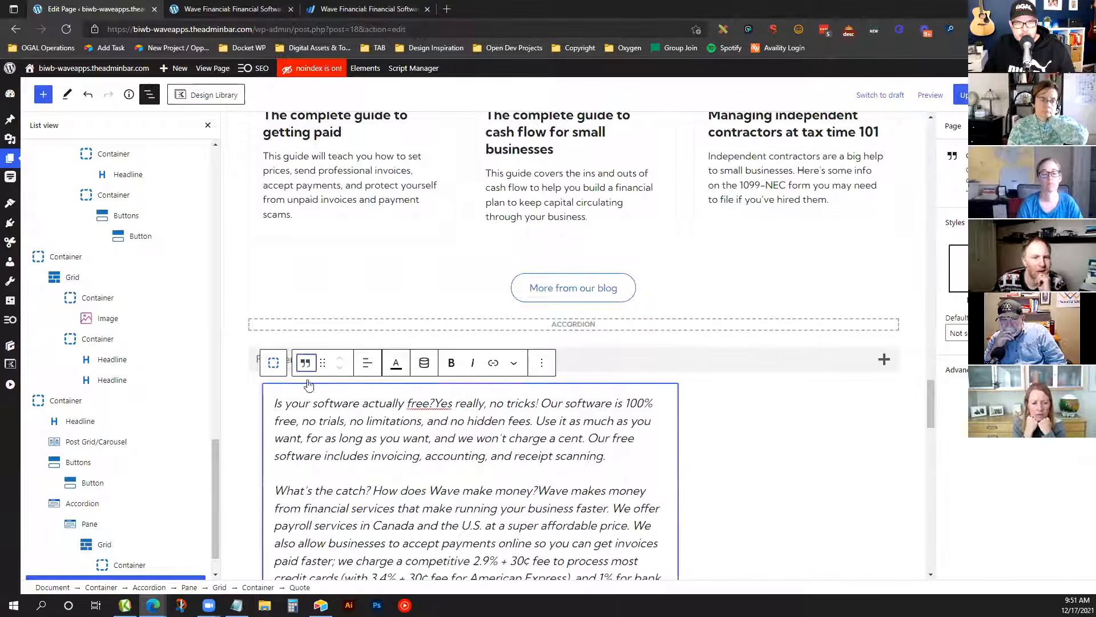
{"action": "left_click", "coordinate": [306, 362]}
{"action": "left_click", "coordinate": [324, 419]}
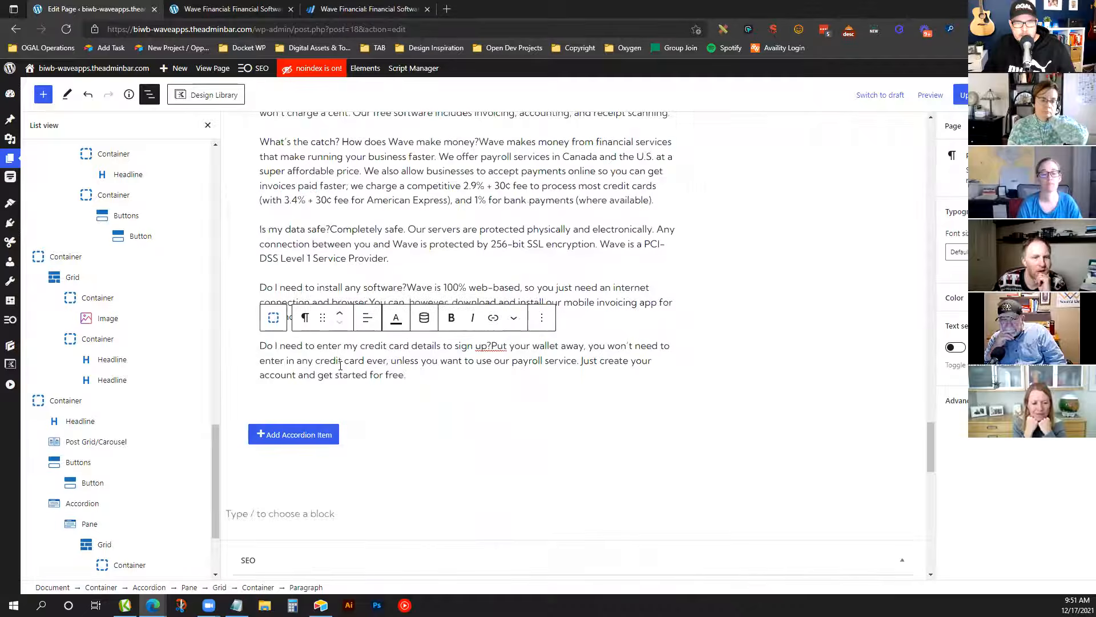
Split each of the five answers from its question into a separate paragraph
{"action": "scroll", "coordinate": [334, 419], "scroll_direction": "up", "scroll_amount": 3}
{"action": "left_click", "coordinate": [393, 226]}
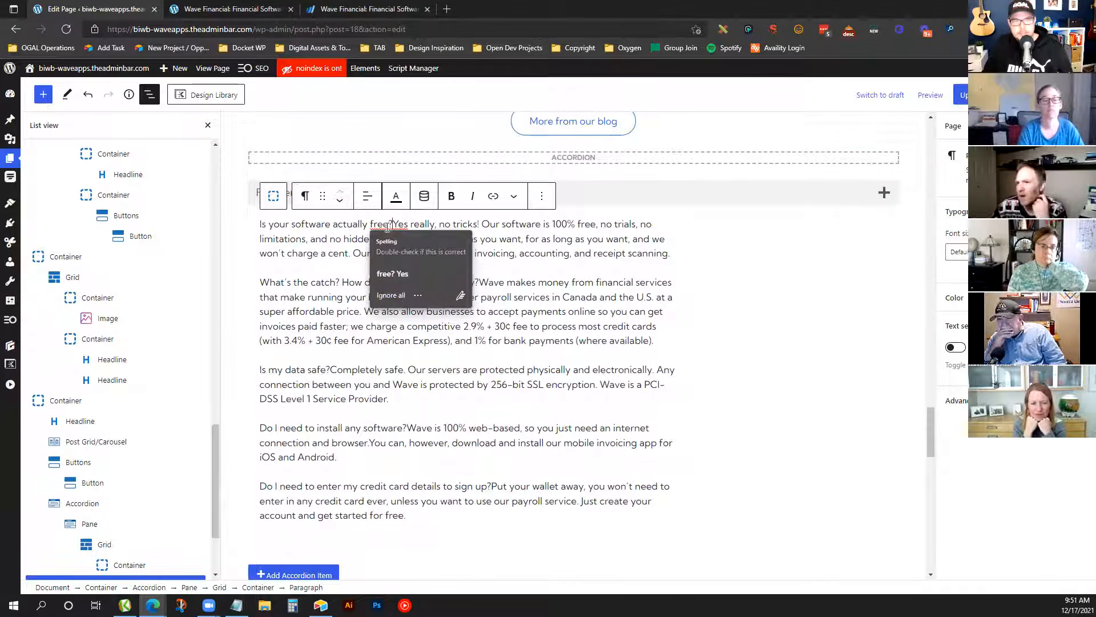
{"action": "key", "text": "Return"}
{"action": "left_click", "coordinate": [422, 321]}
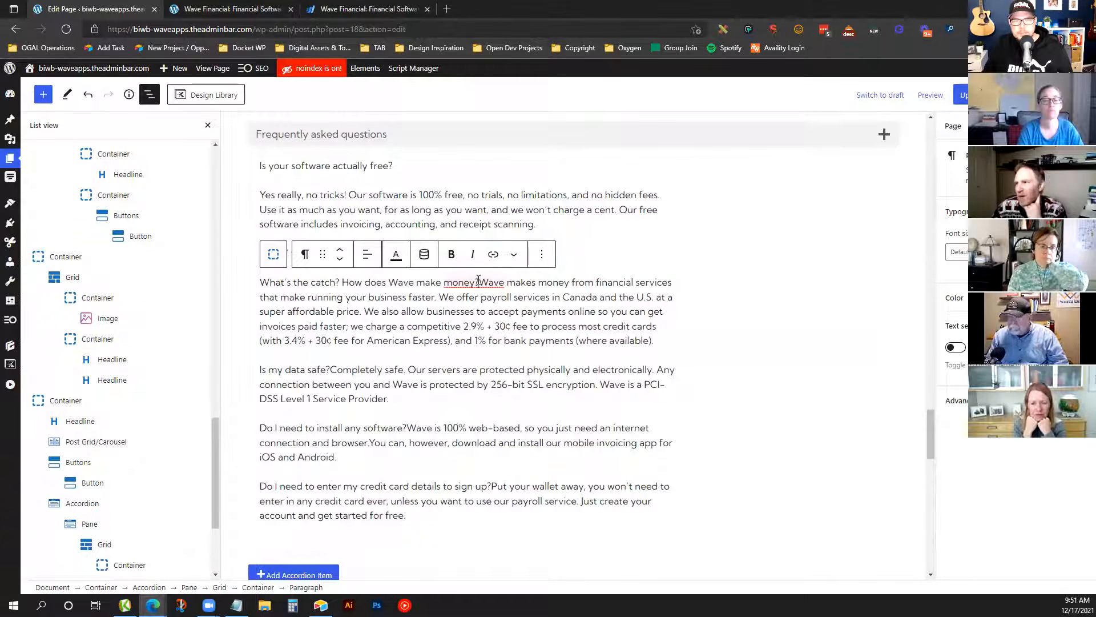
{"action": "key", "text": "Return"}
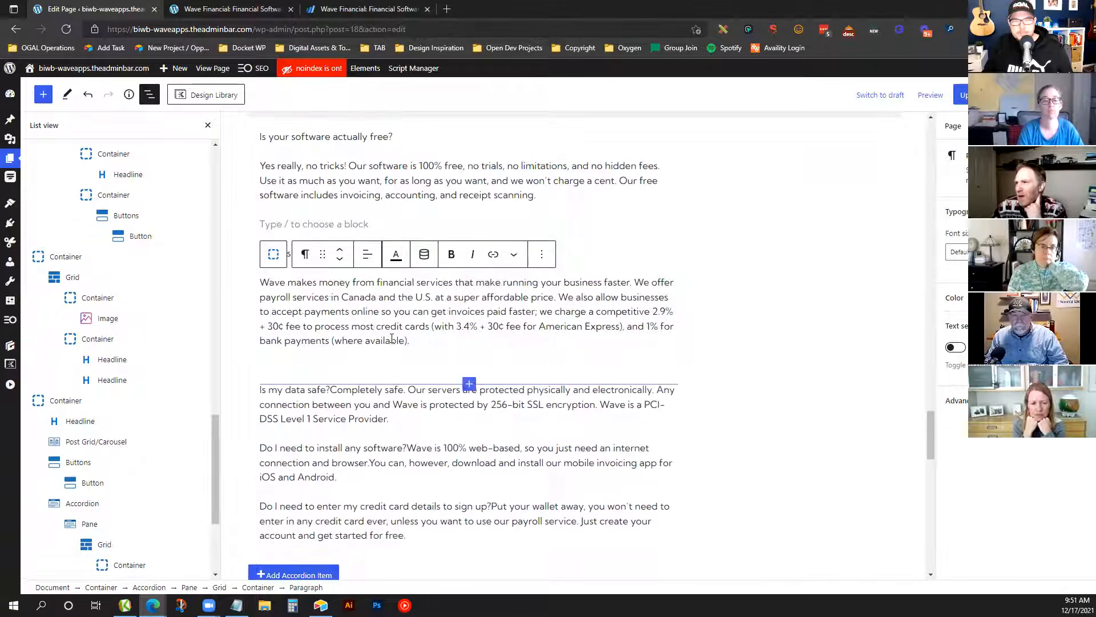
{"action": "left_click", "coordinate": [334, 371]}
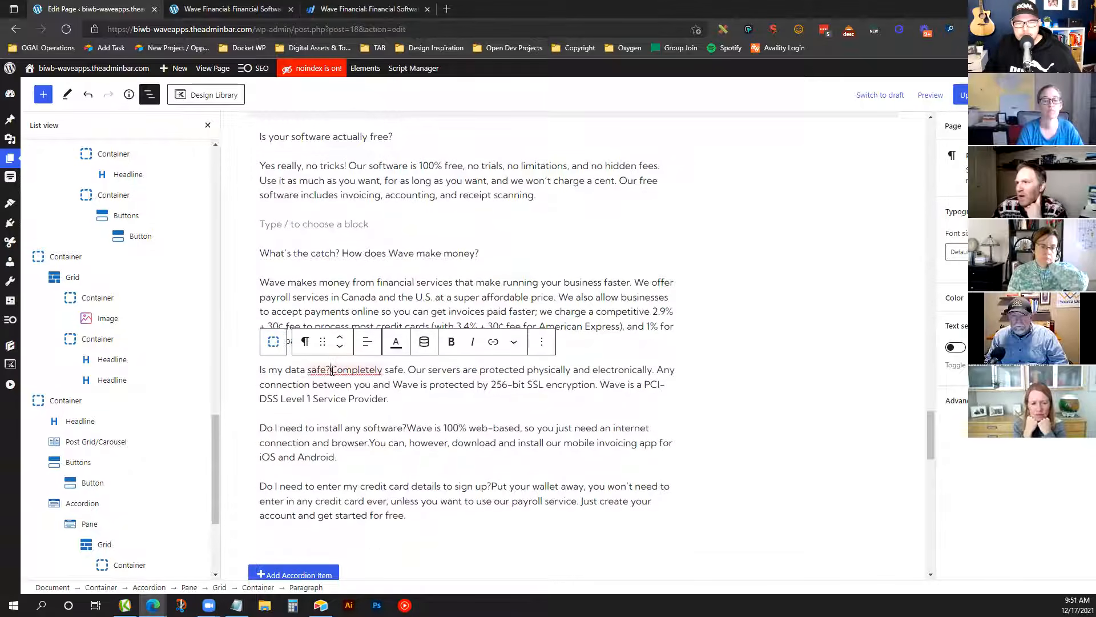
{"action": "key", "text": "Return"}
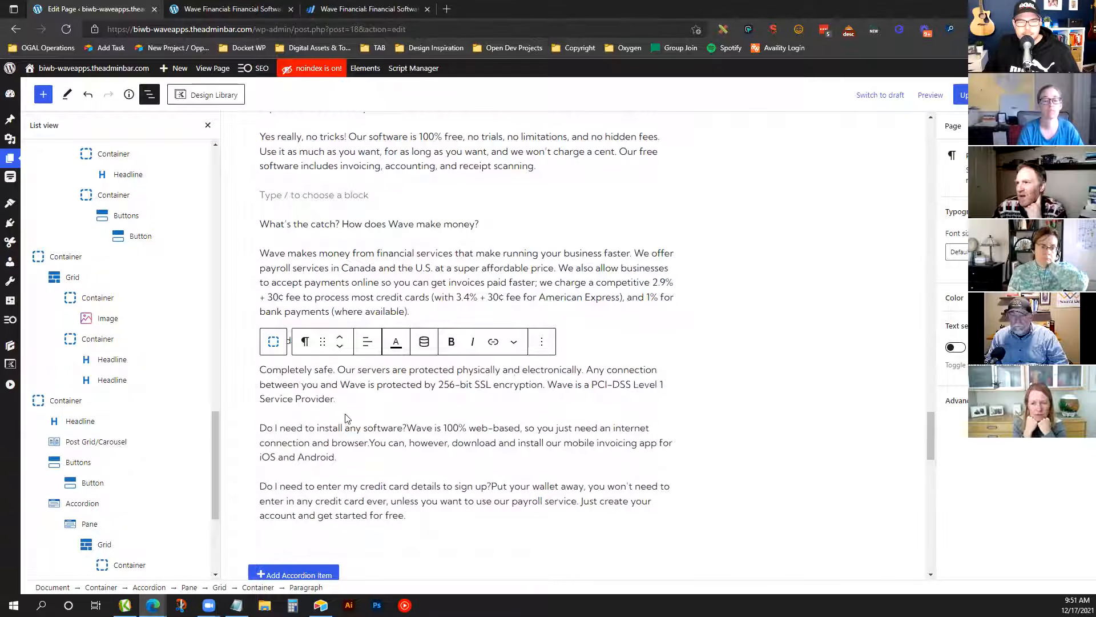
{"action": "left_click", "coordinate": [414, 428]}
{"action": "left_click", "coordinate": [407, 428]}
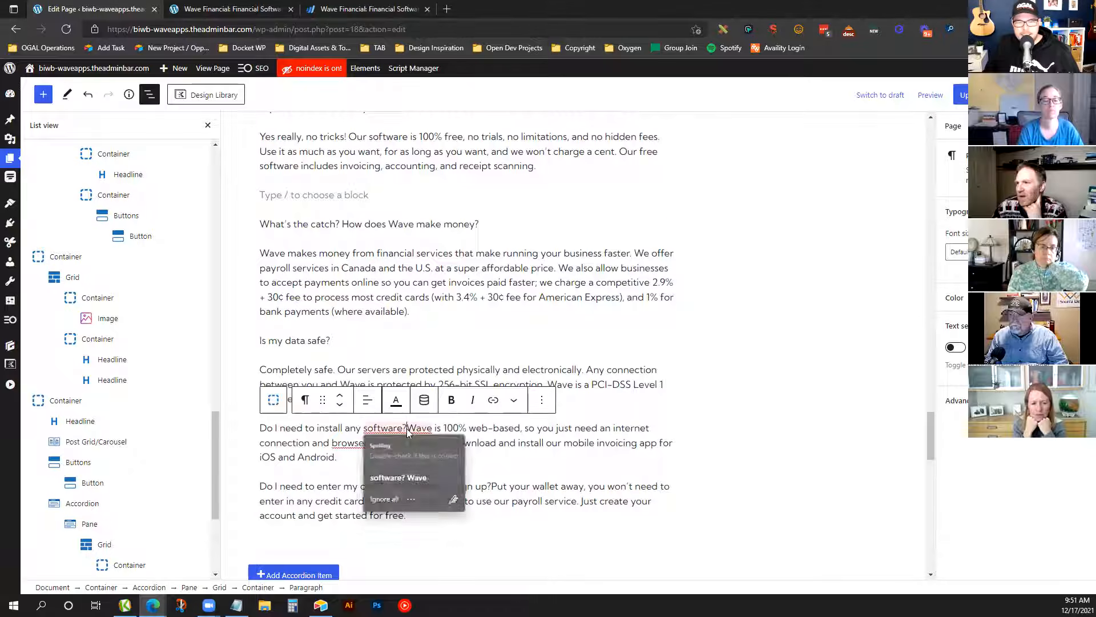
{"action": "key", "text": "Return"}
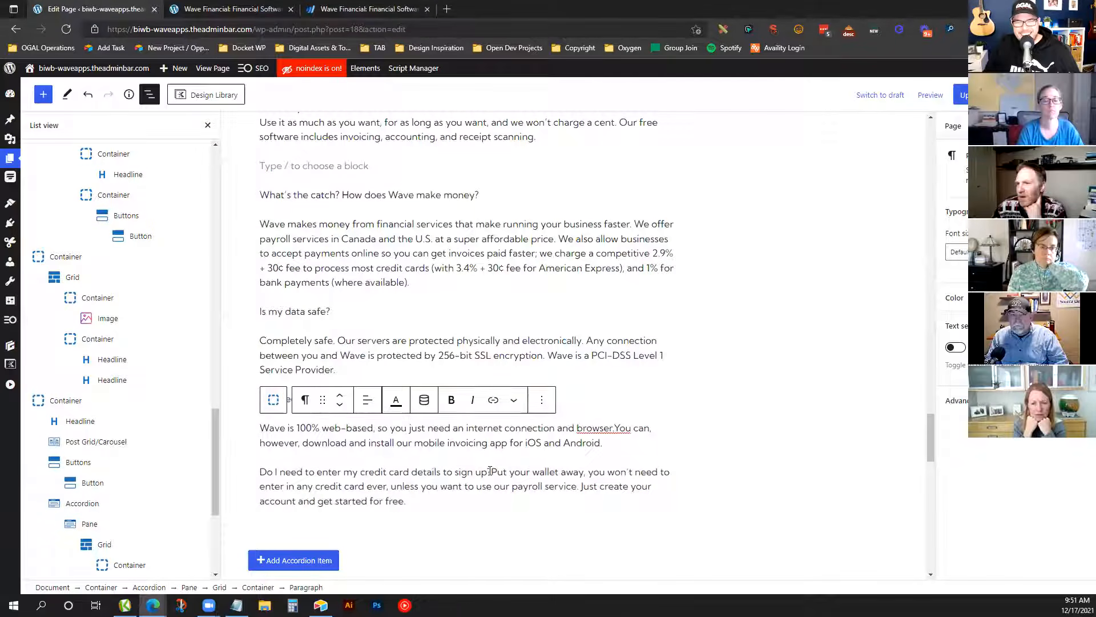
{"action": "left_click", "coordinate": [490, 471]}
{"action": "key", "text": "Return"}
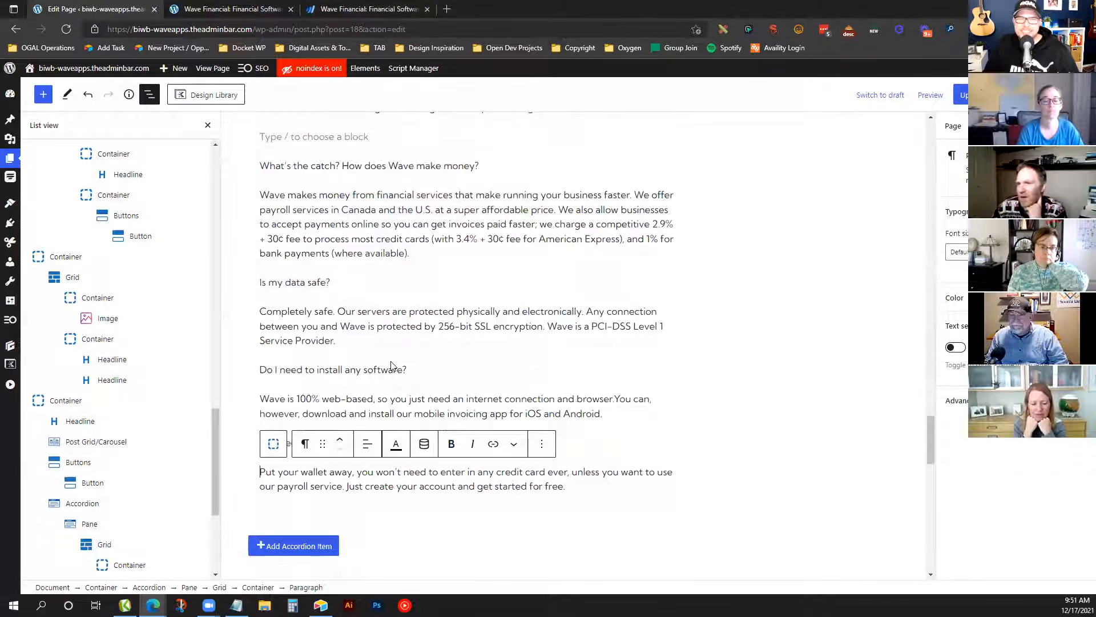
Delete the empty paragraph left under the first answer
{"action": "scroll", "coordinate": [391, 365], "scroll_direction": "up", "scroll_amount": 4}
{"action": "left_click", "coordinate": [360, 358]}
{"action": "left_click", "coordinate": [359, 353]}
{"action": "left_click", "coordinate": [346, 346]}
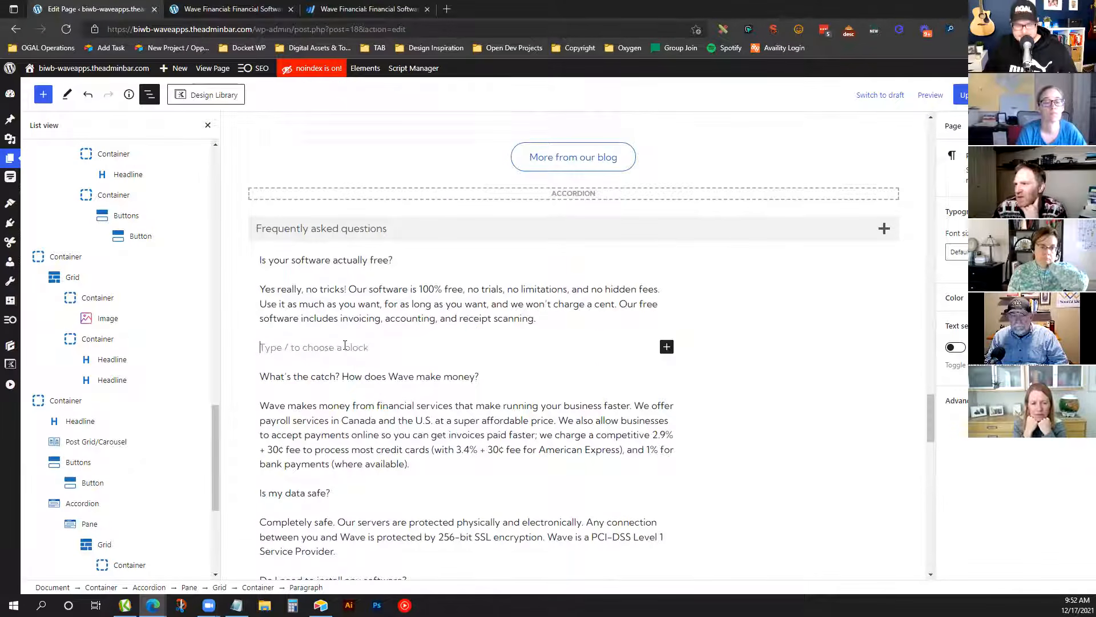
{"action": "key", "text": "BackSpace"}
Make 'Is your software actually free?' and 'What's the catch? How does Wave make money?' Heading 3 headlines
{"action": "left_click", "coordinate": [289, 261]}
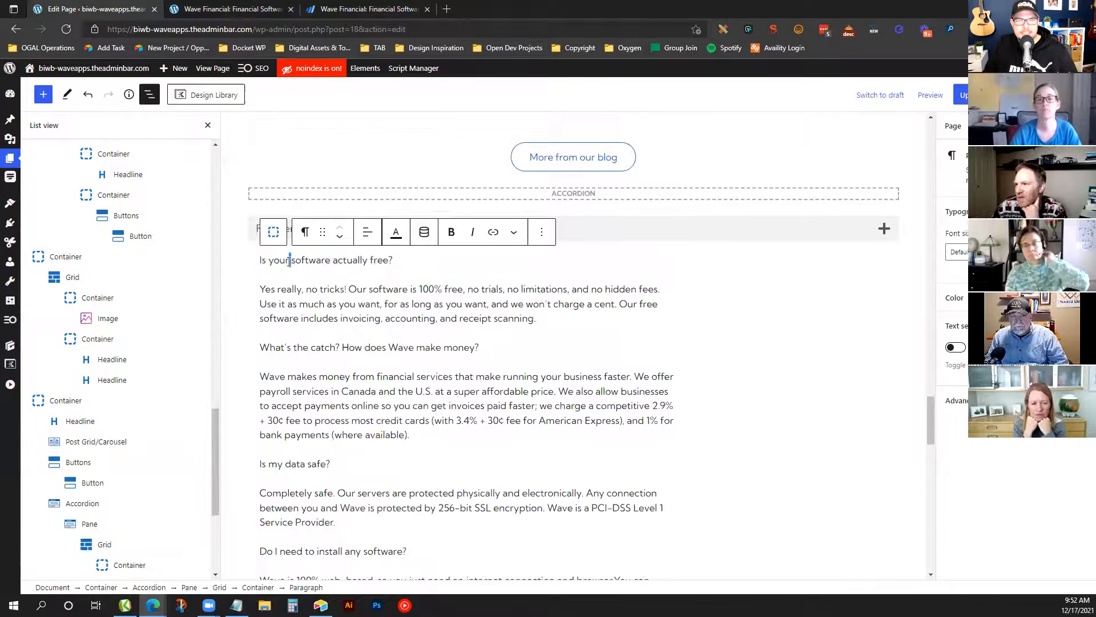
{"action": "triple_click", "coordinate": [289, 261]}
{"action": "left_click", "coordinate": [305, 231]}
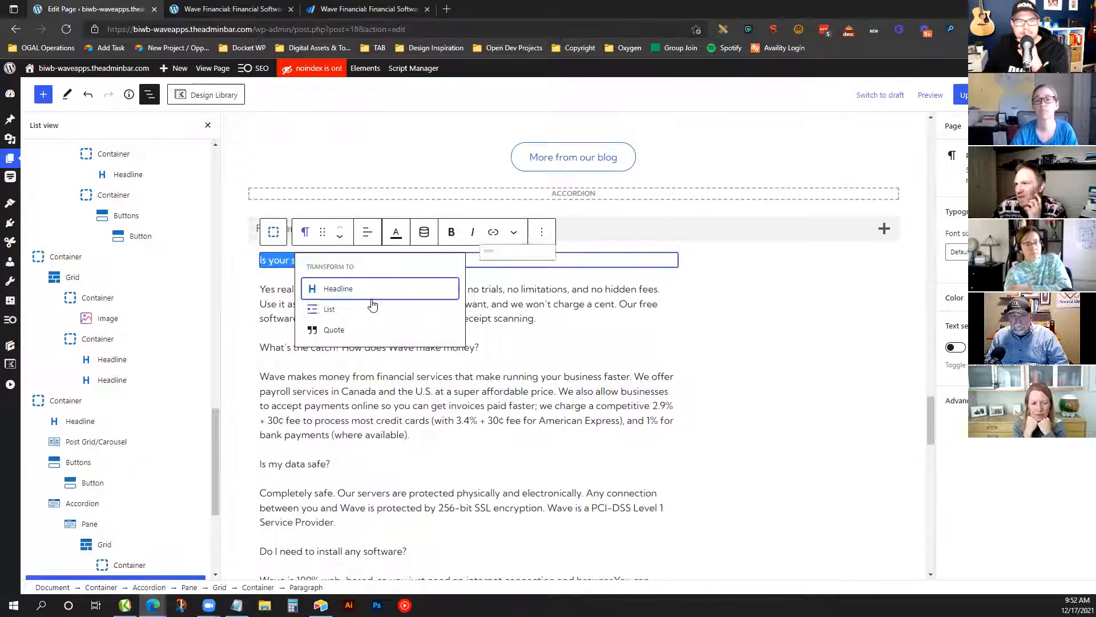
{"action": "left_click", "coordinate": [365, 290]}
{"action": "left_click", "coordinate": [367, 231]}
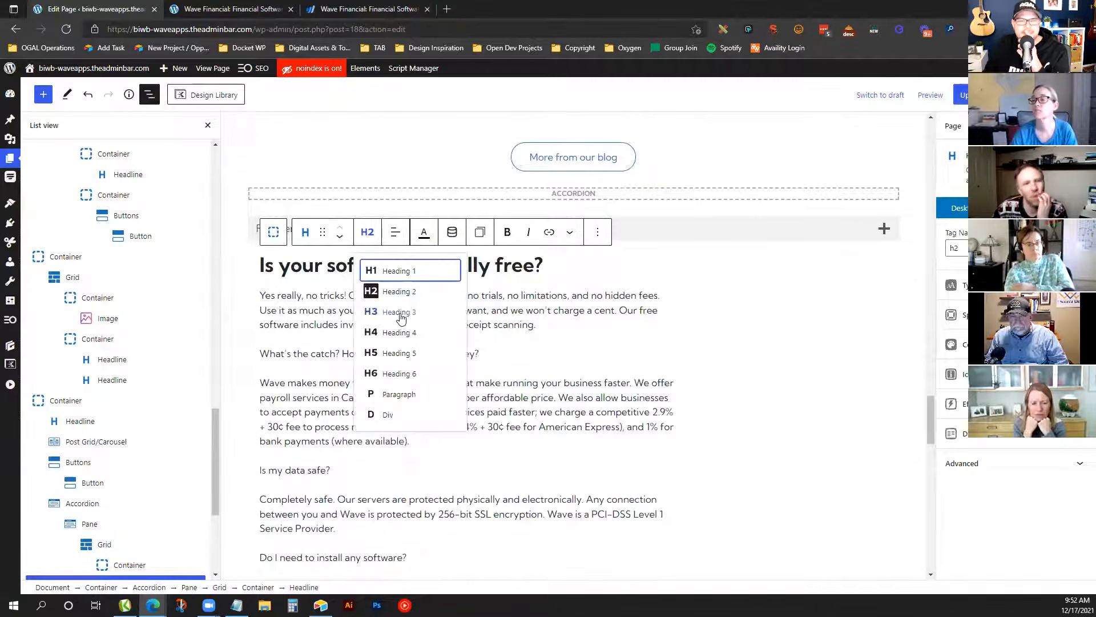
{"action": "left_click", "coordinate": [401, 313]}
{"action": "triple_click", "coordinate": [306, 349]}
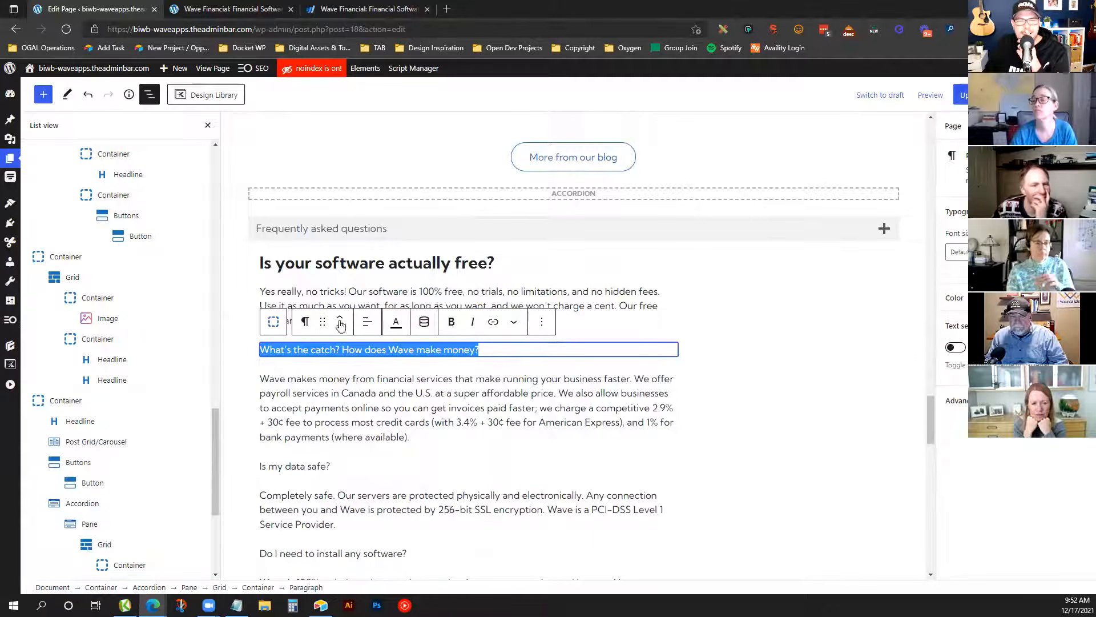
{"action": "left_click", "coordinate": [305, 322]}
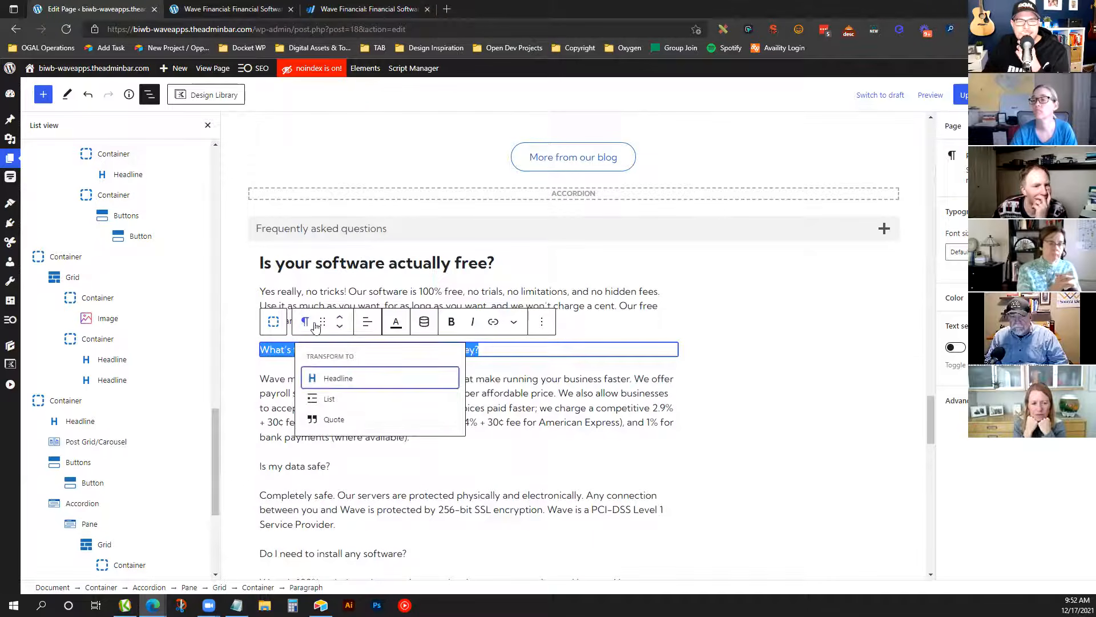
{"action": "left_click", "coordinate": [342, 377]}
{"action": "left_click", "coordinate": [367, 321]}
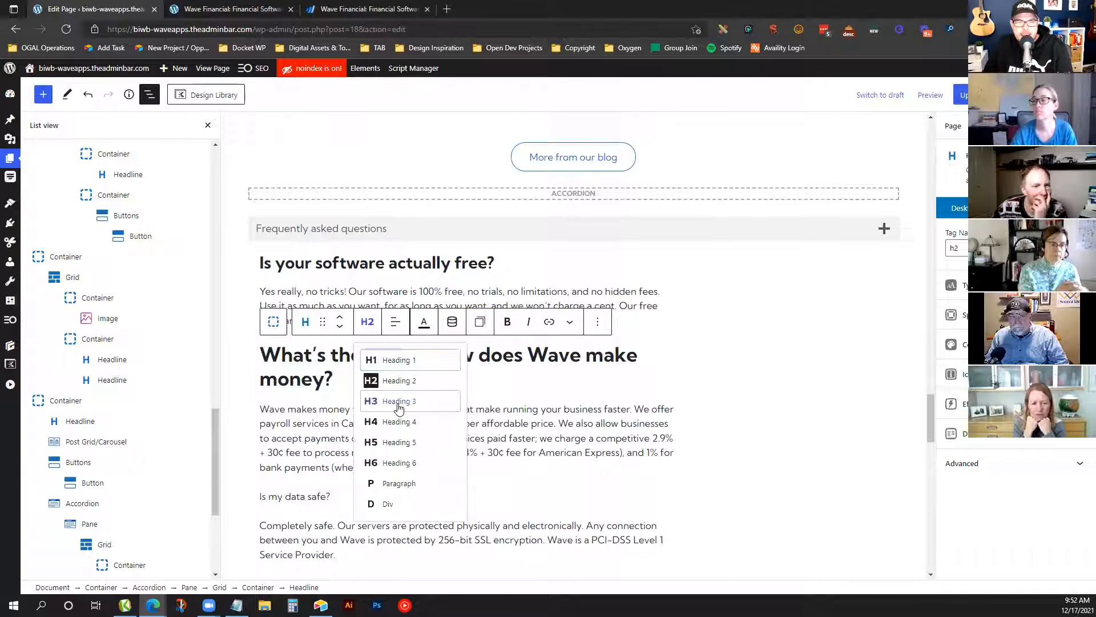
{"action": "left_click", "coordinate": [398, 403]}
Turn 'Is my data safe?' into a Heading 3 headline
{"action": "triple_click", "coordinate": [297, 468]}
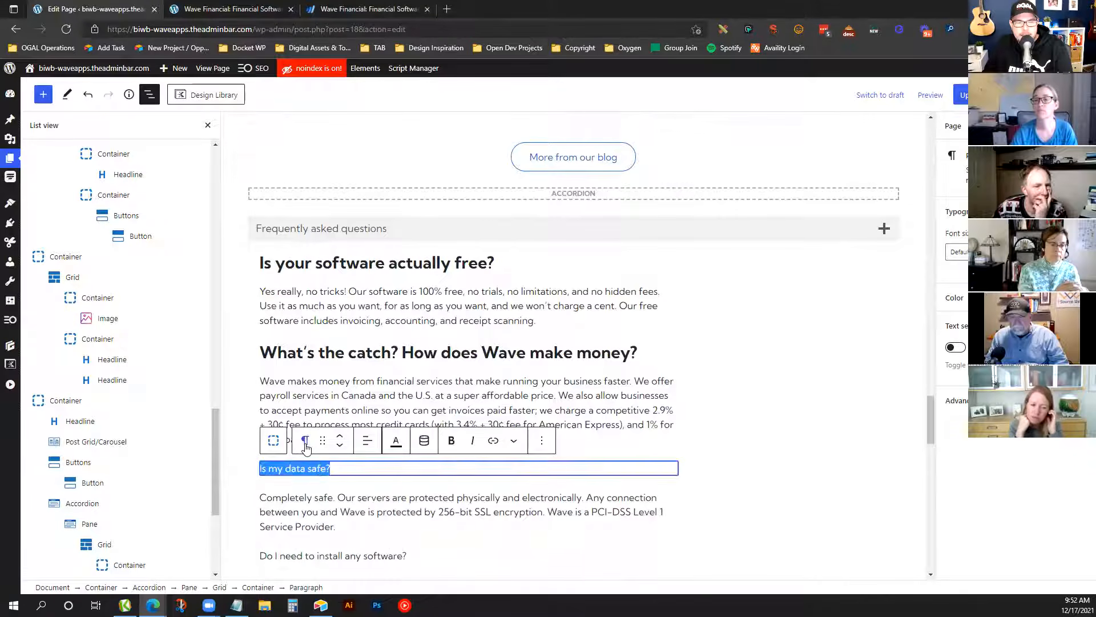
{"action": "left_click", "coordinate": [305, 441]}
{"action": "left_click", "coordinate": [342, 494]}
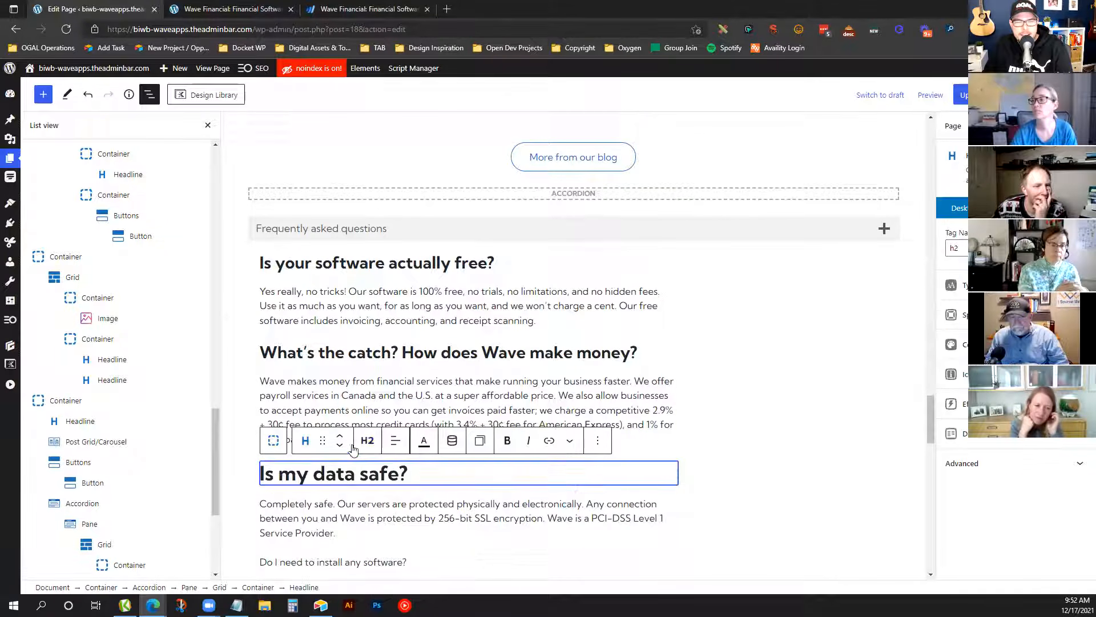
{"action": "left_click", "coordinate": [368, 440]}
{"action": "left_click", "coordinate": [370, 440]}
{"action": "left_click", "coordinate": [370, 441]}
{"action": "left_click", "coordinate": [386, 308]}
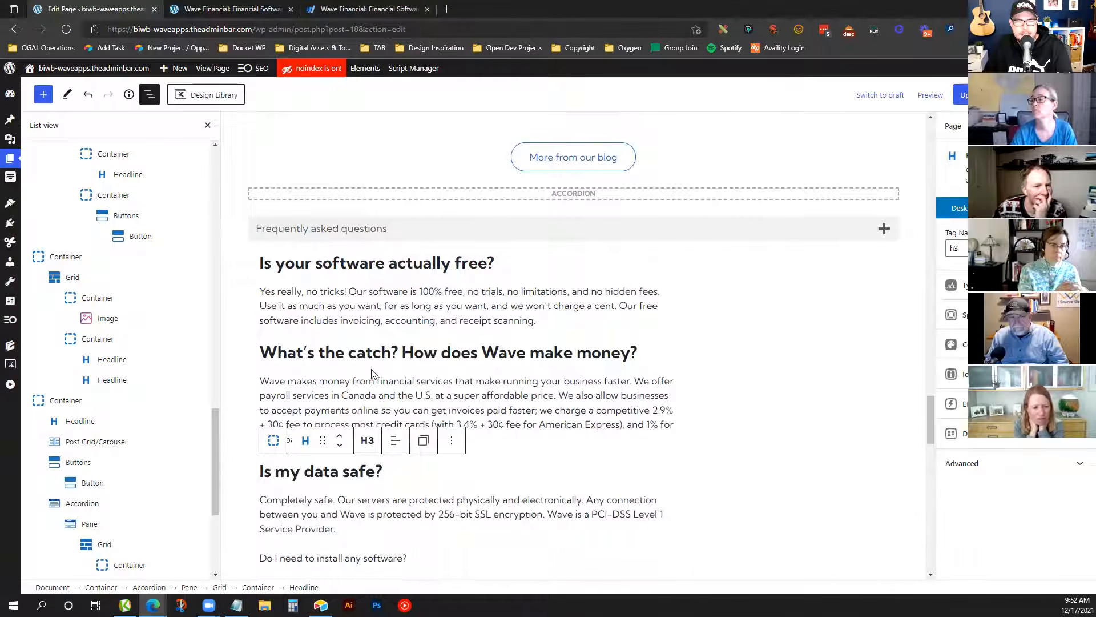
Turn 'Do I need to install any software?' into a Heading 3 headline
{"action": "scroll", "coordinate": [354, 466], "scroll_direction": "down", "scroll_amount": 1}
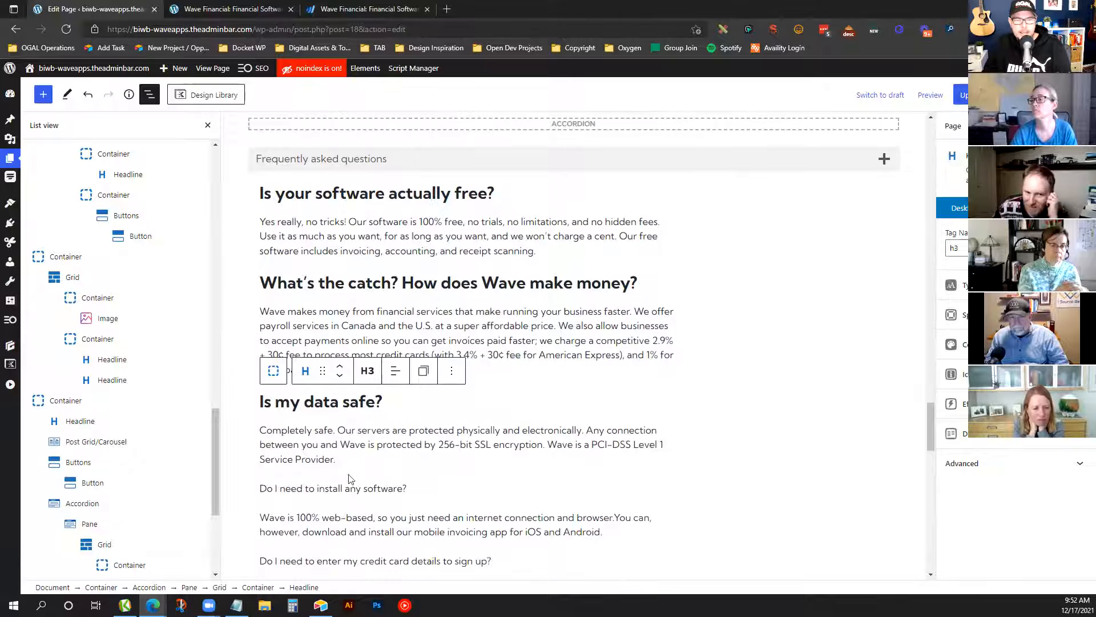
{"action": "left_click", "coordinate": [351, 481]}
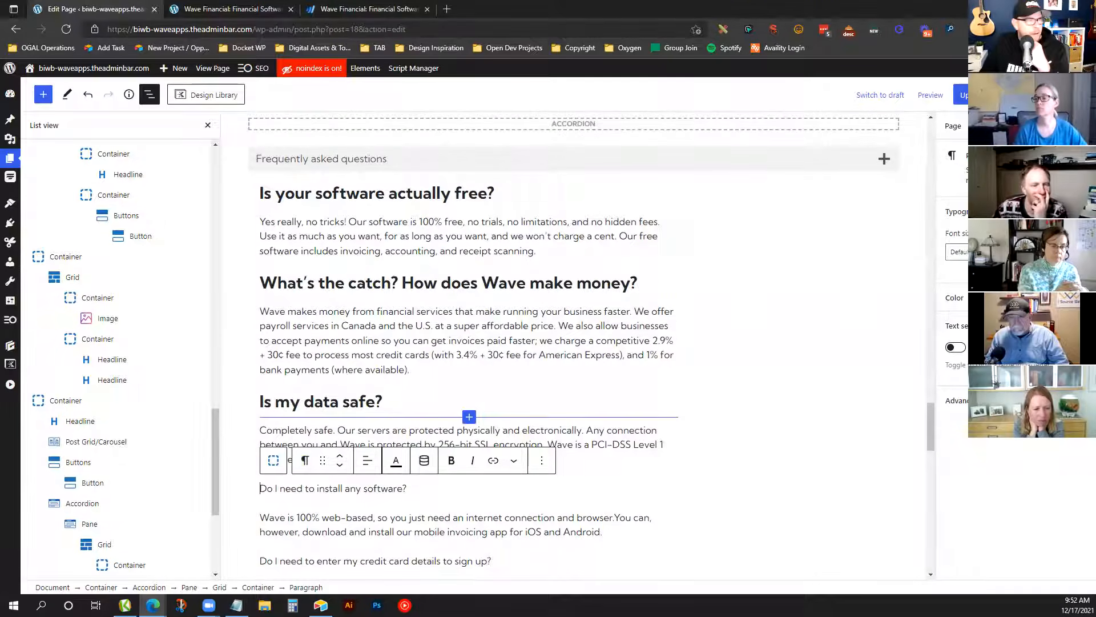
{"action": "left_click", "coordinate": [299, 483]}
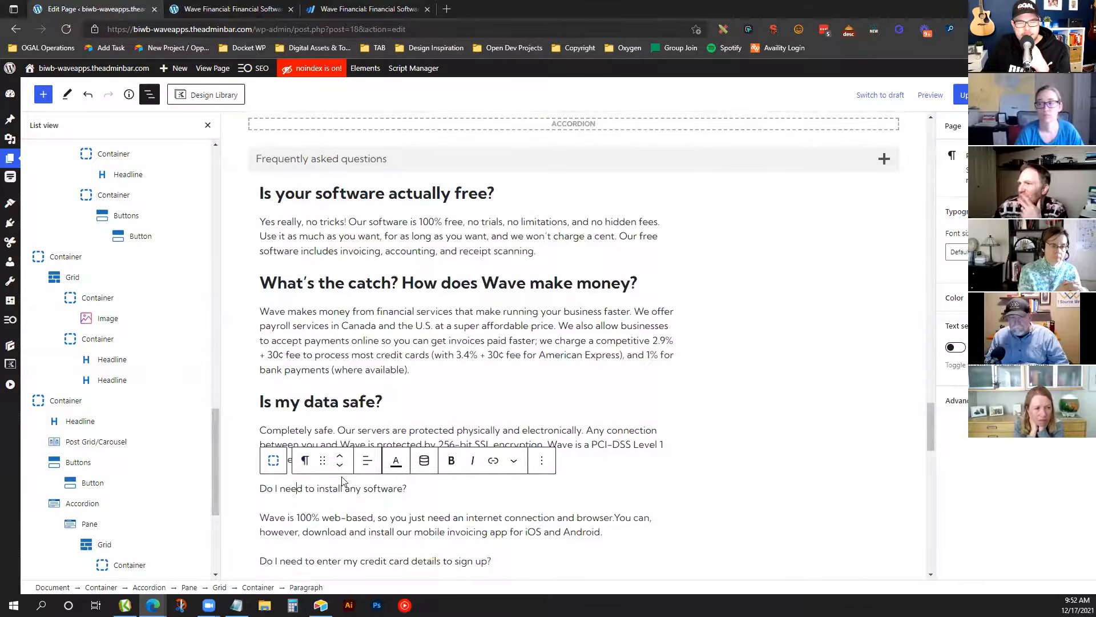
{"action": "left_click", "coordinate": [304, 461]}
{"action": "left_click", "coordinate": [337, 515]}
{"action": "left_click", "coordinate": [367, 460]}
{"action": "left_click", "coordinate": [388, 319]}
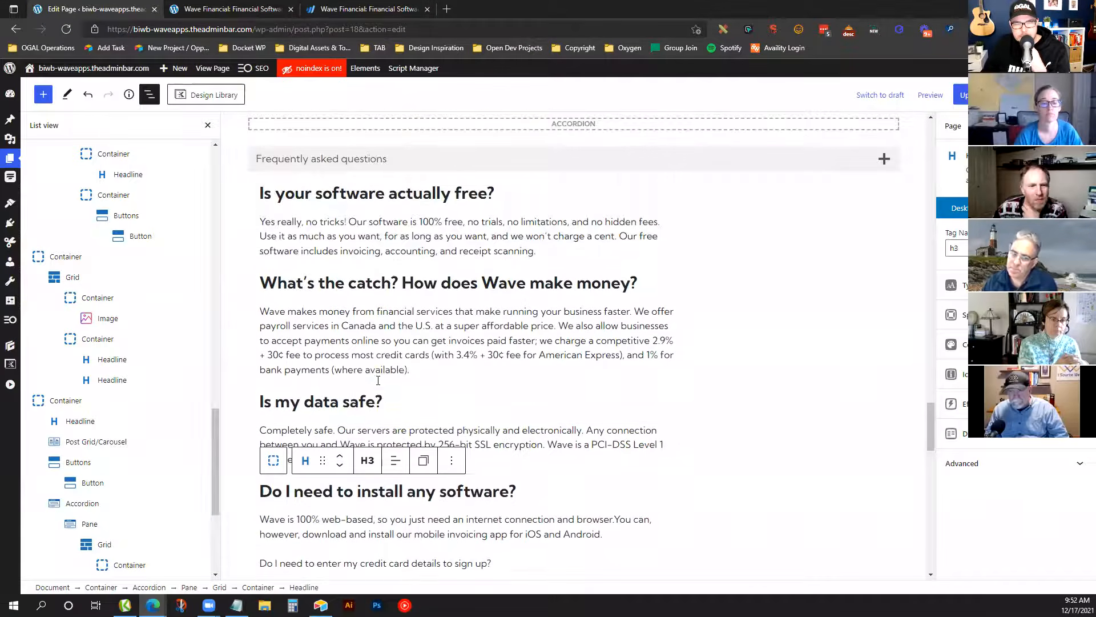
Compare the FAQ heading styles against the live waveapps.com page
{"action": "scroll", "coordinate": [388, 320], "scroll_direction": "down", "scroll_amount": 2}
{"action": "left_click", "coordinate": [334, 7]}
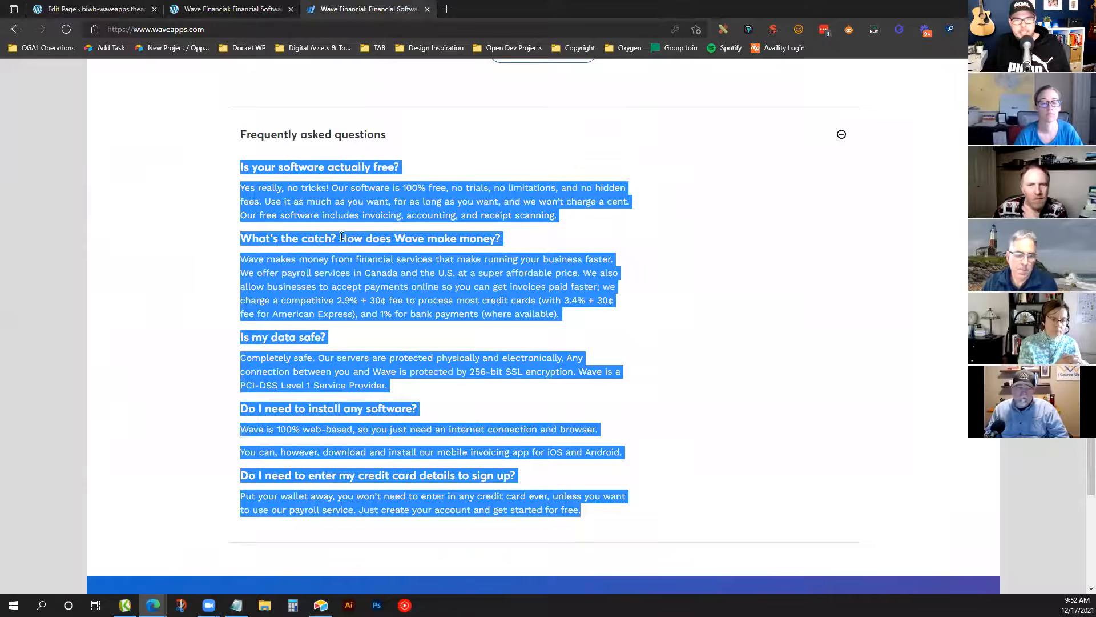
{"action": "left_click", "coordinate": [334, 214]}
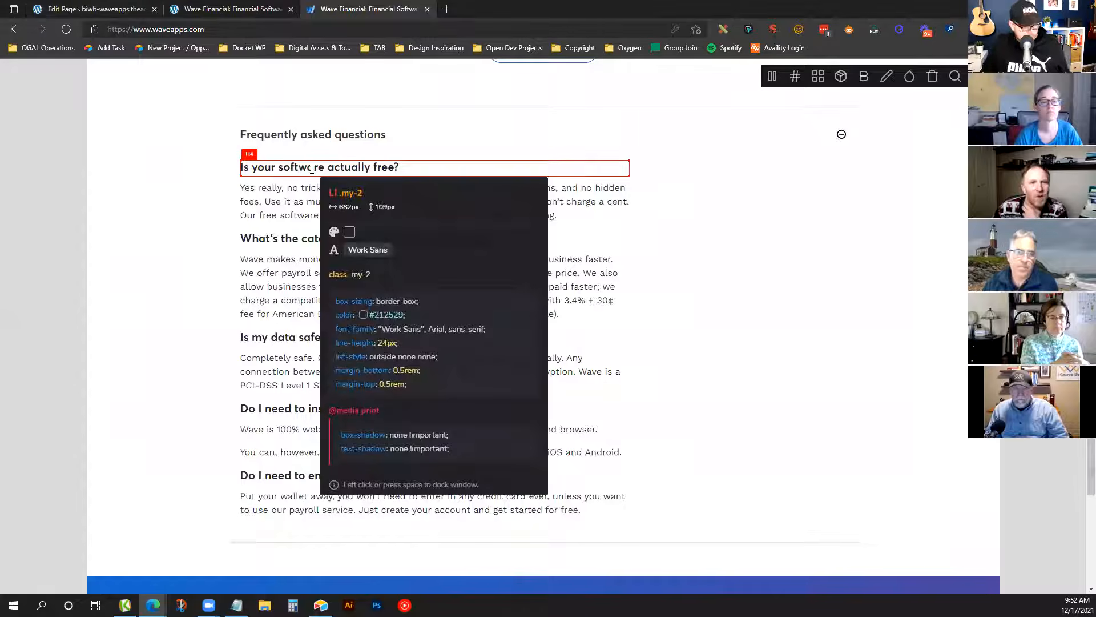
{"action": "left_click", "coordinate": [129, 8]}
Convert the credit card sign-up question paragraph into a headline
{"action": "left_click", "coordinate": [355, 423]}
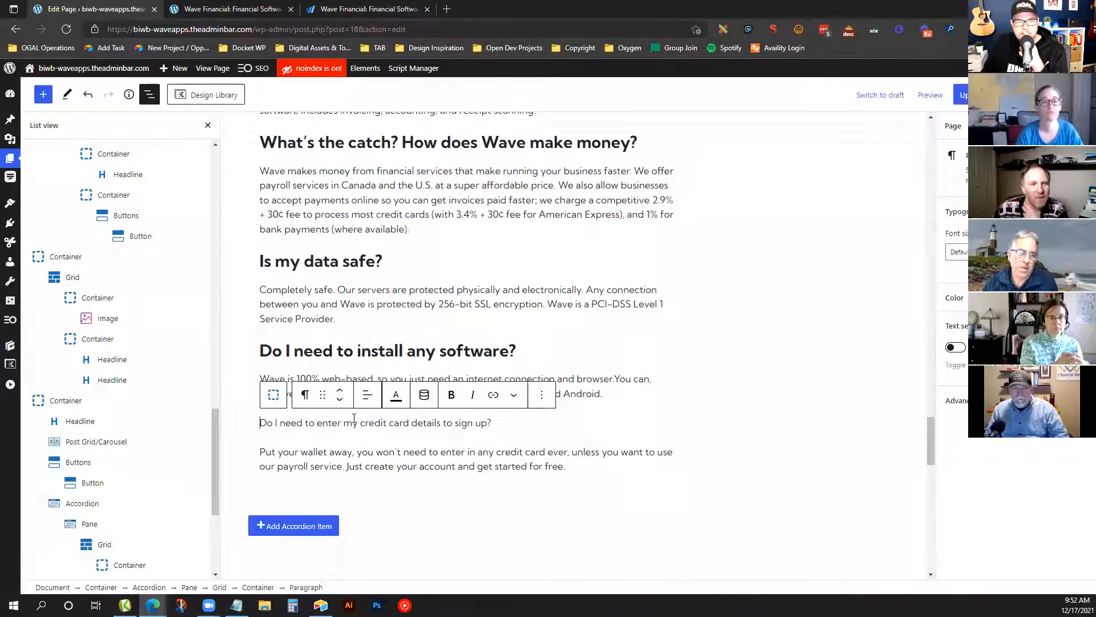
{"action": "left_click", "coordinate": [306, 394]}
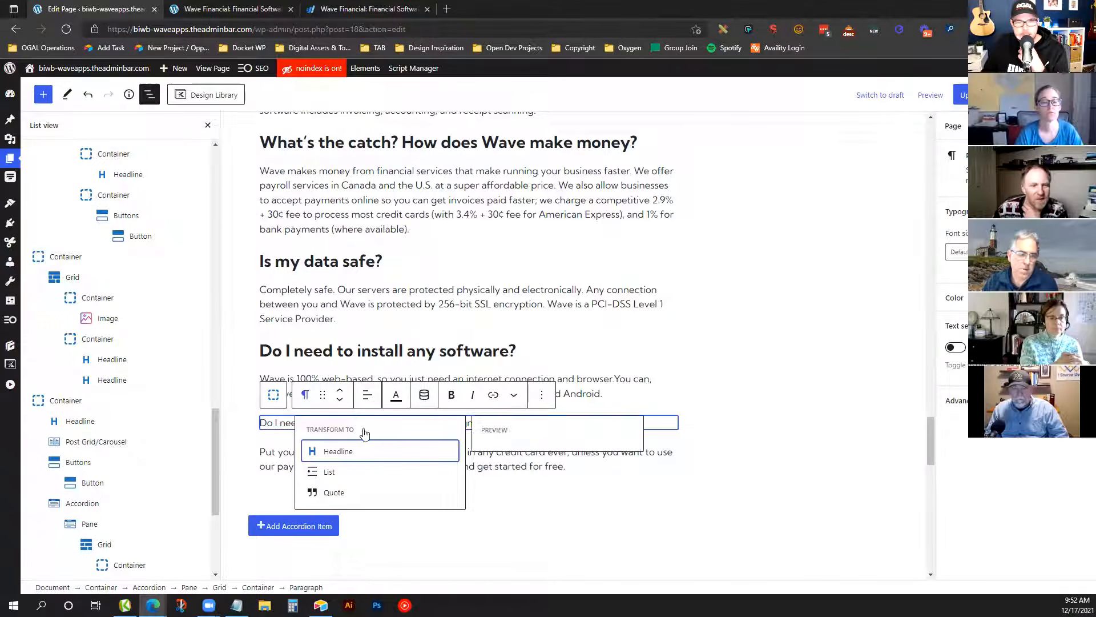
{"action": "left_click", "coordinate": [344, 451]}
{"action": "left_click", "coordinate": [367, 394]}
{"action": "left_click", "coordinate": [398, 473]}
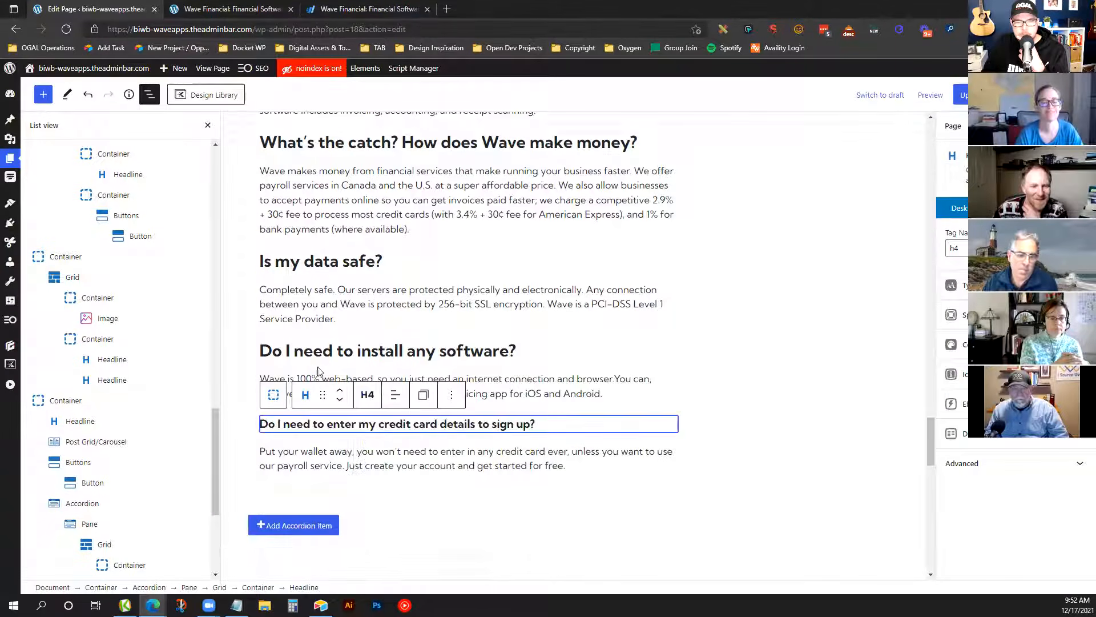
Change the install, data safe, catch and free software questions to Heading 4
{"action": "left_click", "coordinate": [367, 319]}
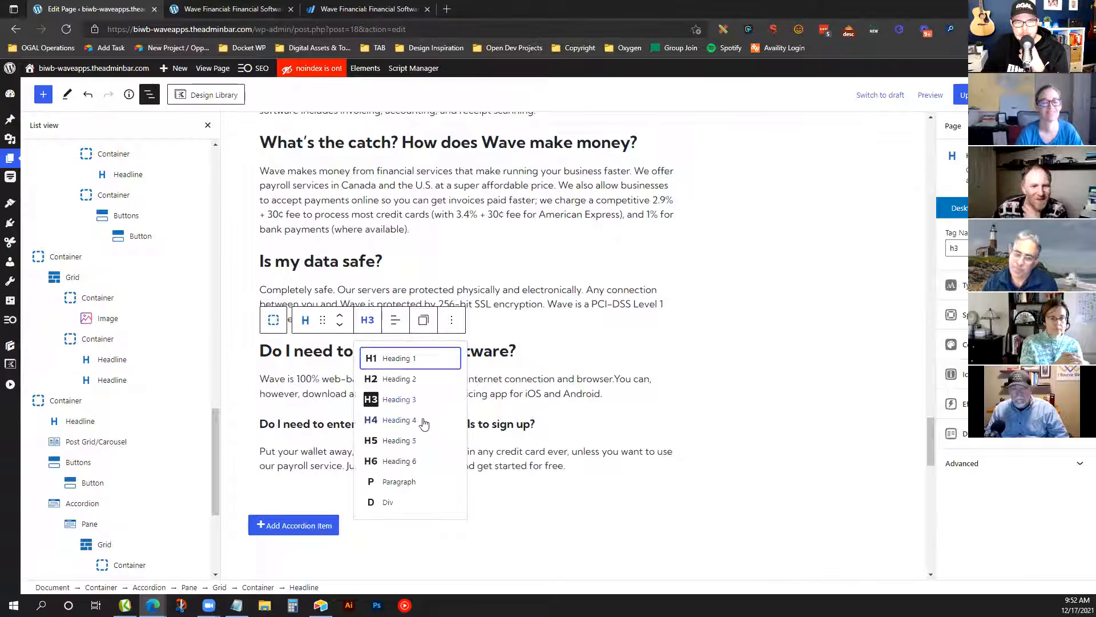
{"action": "left_click", "coordinate": [423, 421]}
{"action": "left_click", "coordinate": [311, 261]}
{"action": "left_click", "coordinate": [367, 230]}
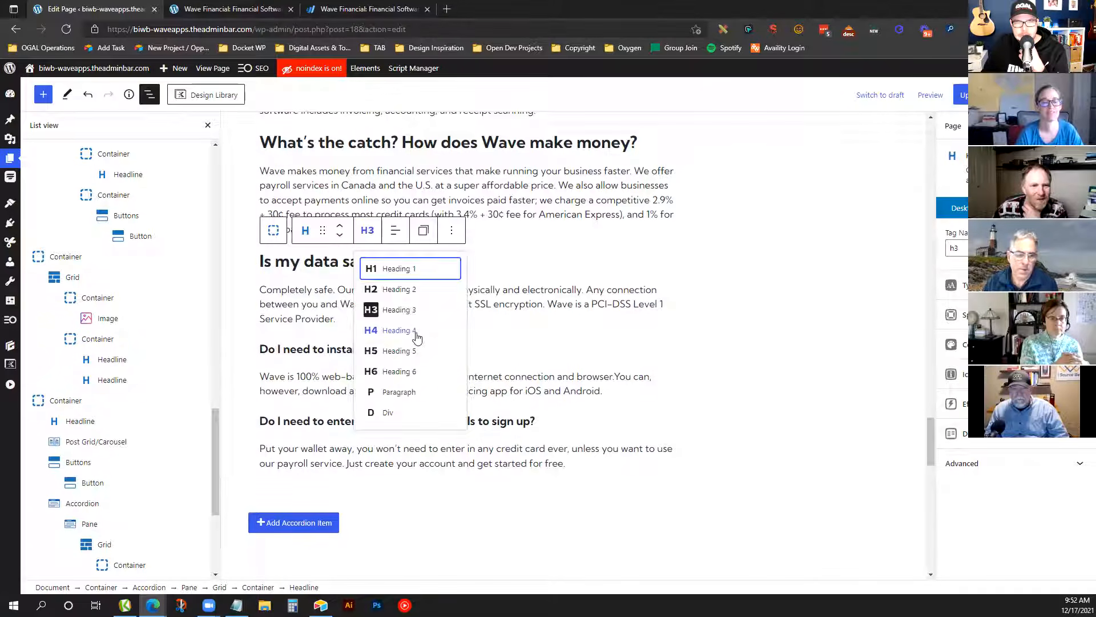
{"action": "left_click", "coordinate": [417, 331]}
{"action": "left_click", "coordinate": [368, 147]}
{"action": "left_click", "coordinate": [365, 132]}
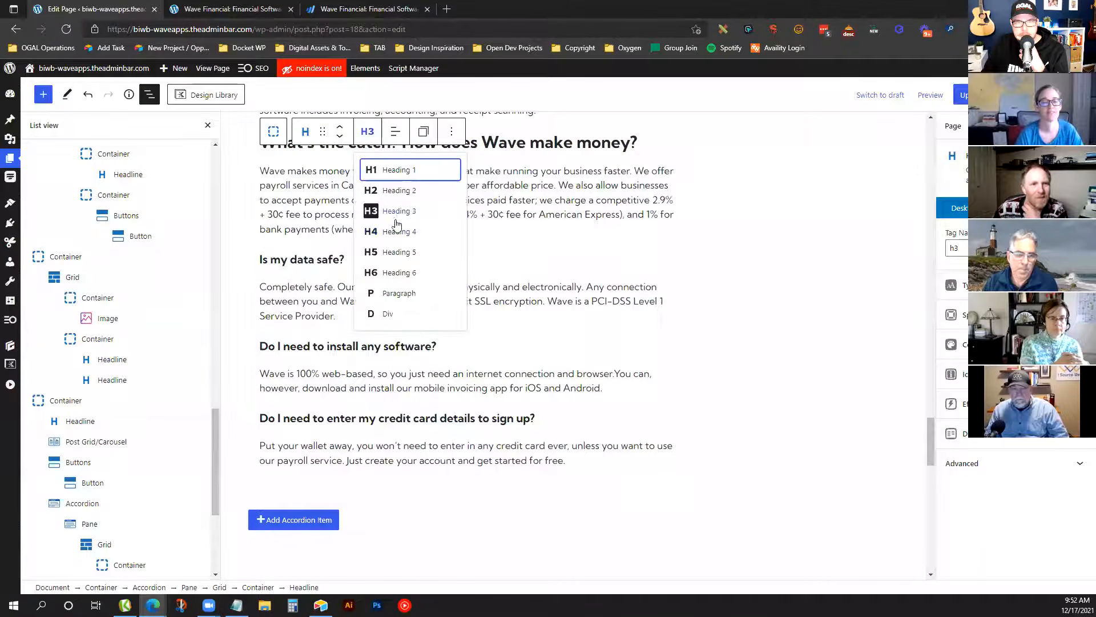
{"action": "left_click", "coordinate": [396, 230]}
{"action": "scroll", "coordinate": [372, 262], "scroll_direction": "up", "scroll_amount": 4}
{"action": "left_click", "coordinate": [371, 262]}
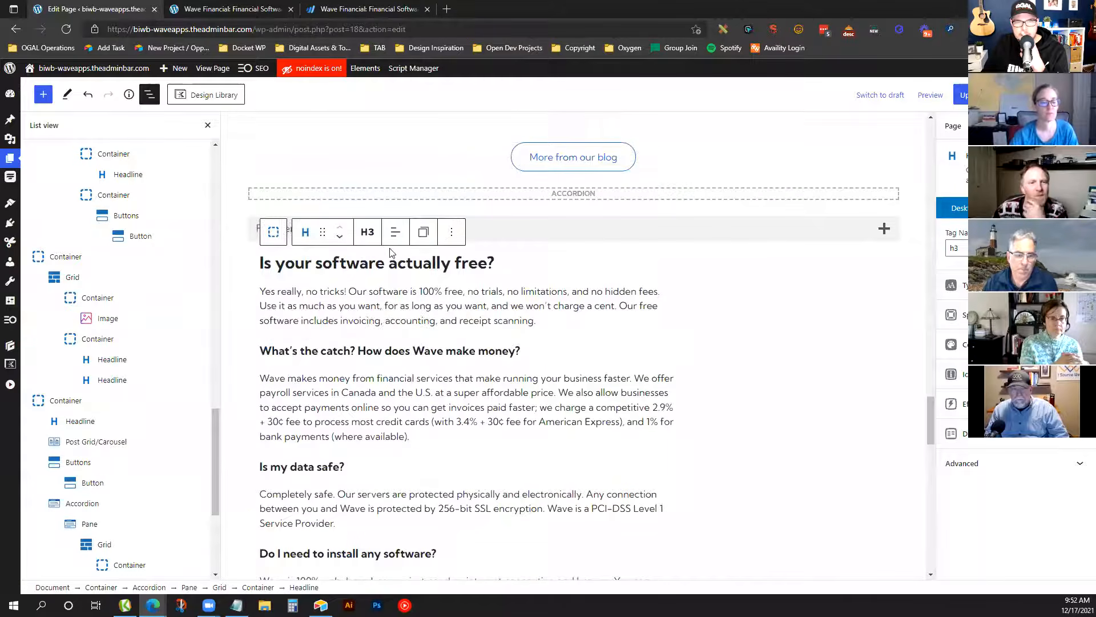
{"action": "left_click", "coordinate": [366, 236]}
{"action": "left_click", "coordinate": [401, 332]}
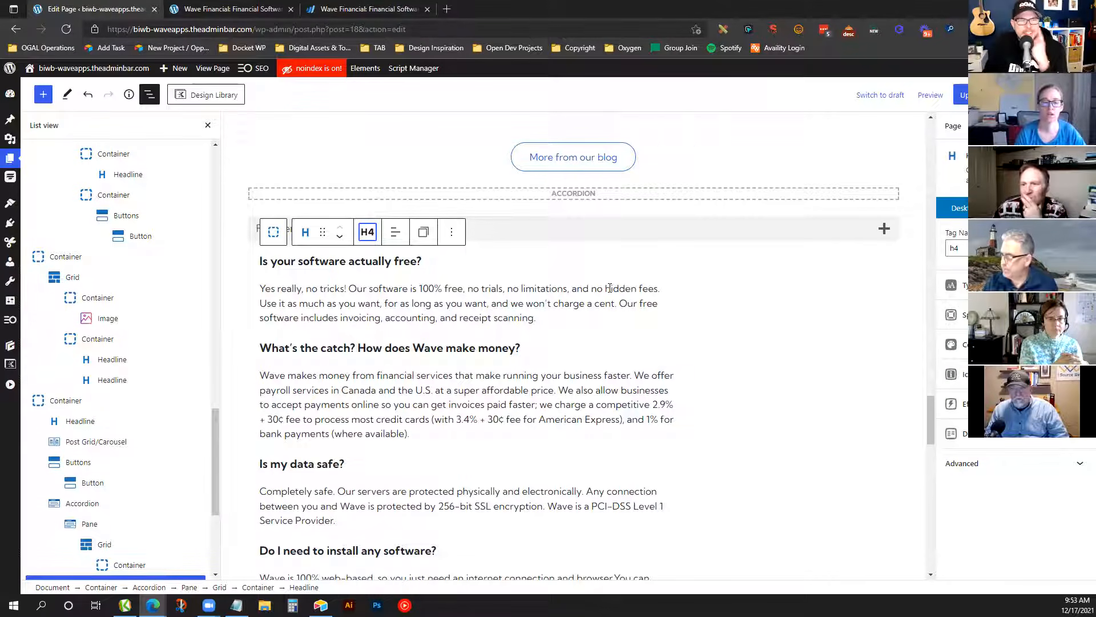
{"action": "left_click", "coordinate": [461, 340]}
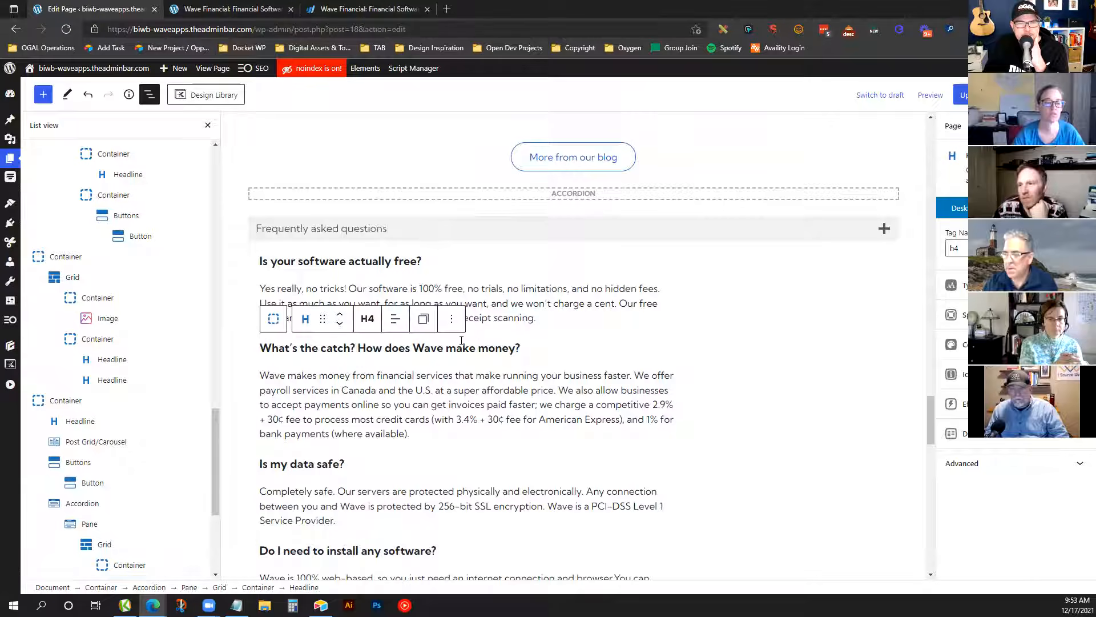
{"action": "left_click", "coordinate": [509, 314]}
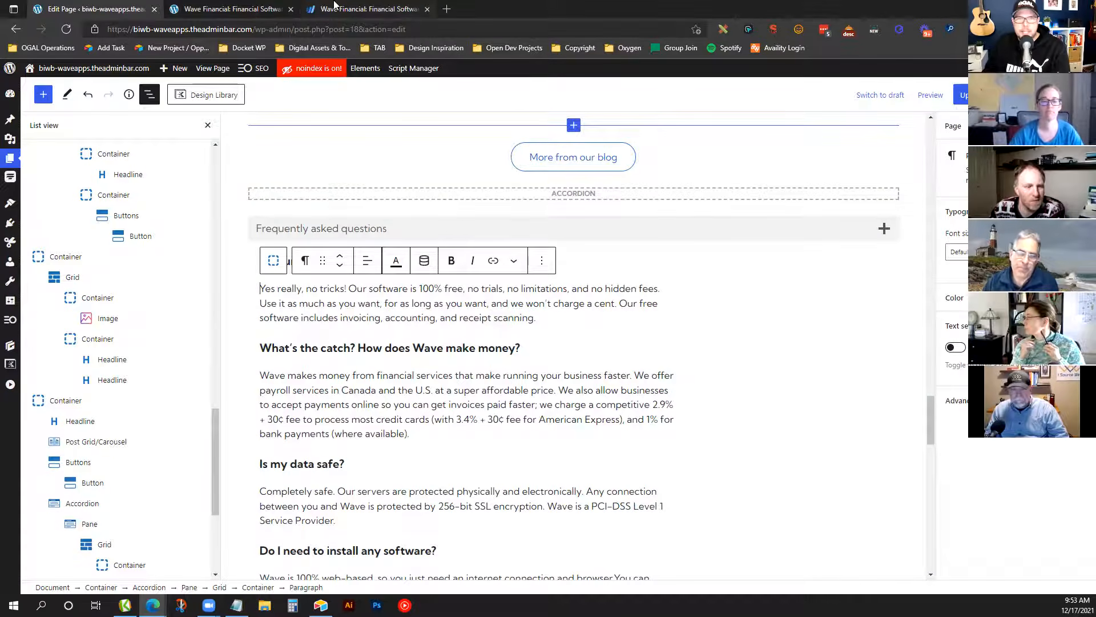
Collapse the FAQ section on the waveapps.com reference page
{"action": "left_click", "coordinate": [298, 5]}
{"action": "scroll", "coordinate": [318, 269], "scroll_direction": "up", "scroll_amount": 3}
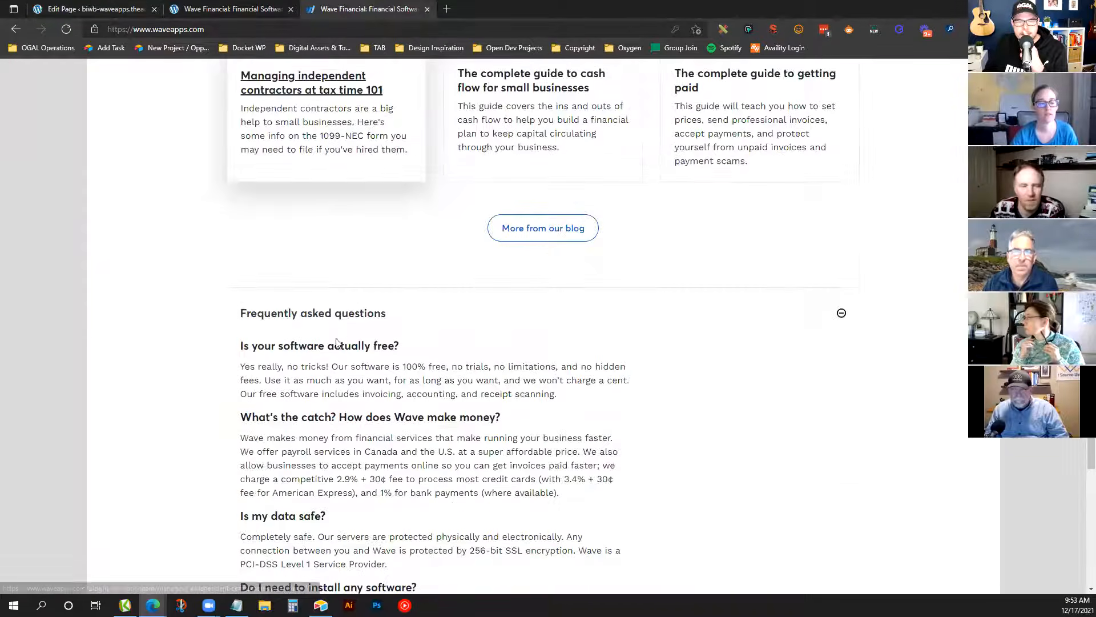
{"action": "left_click", "coordinate": [428, 296]}
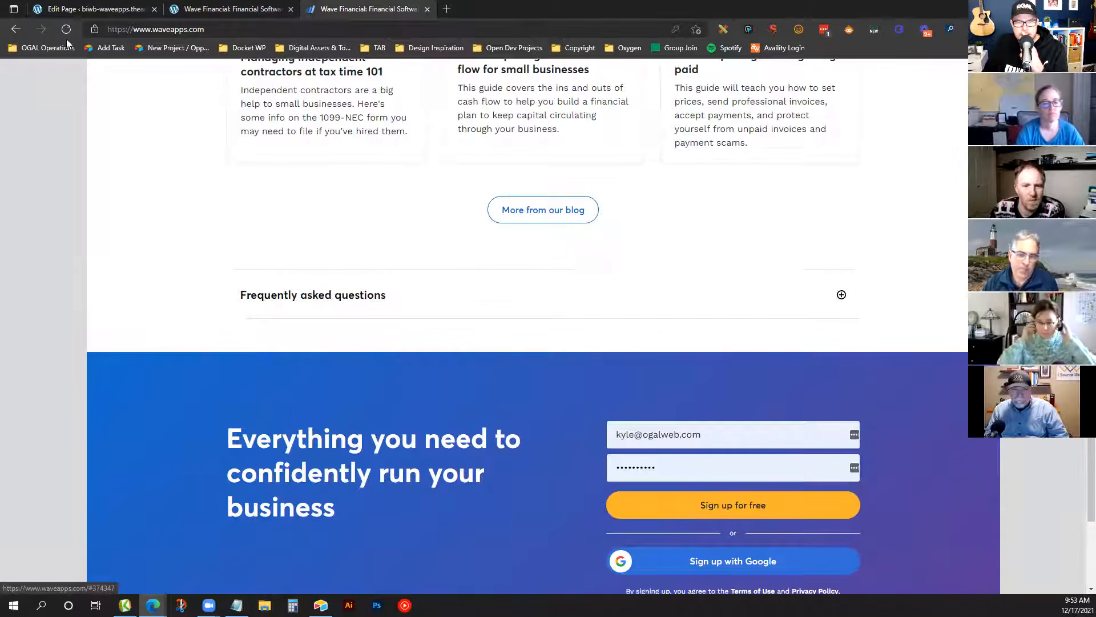
{"action": "left_click", "coordinate": [103, 8]}
Set the accordion's Pane Title font weight to Bold
{"action": "left_click", "coordinate": [357, 228]}
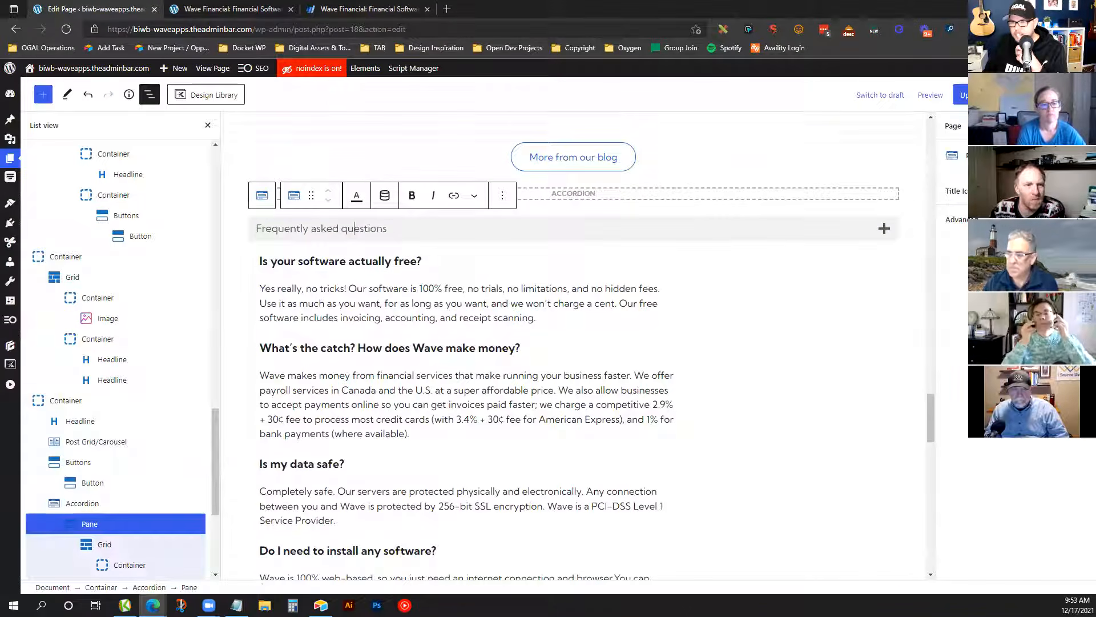
{"action": "left_click", "coordinate": [953, 190]}
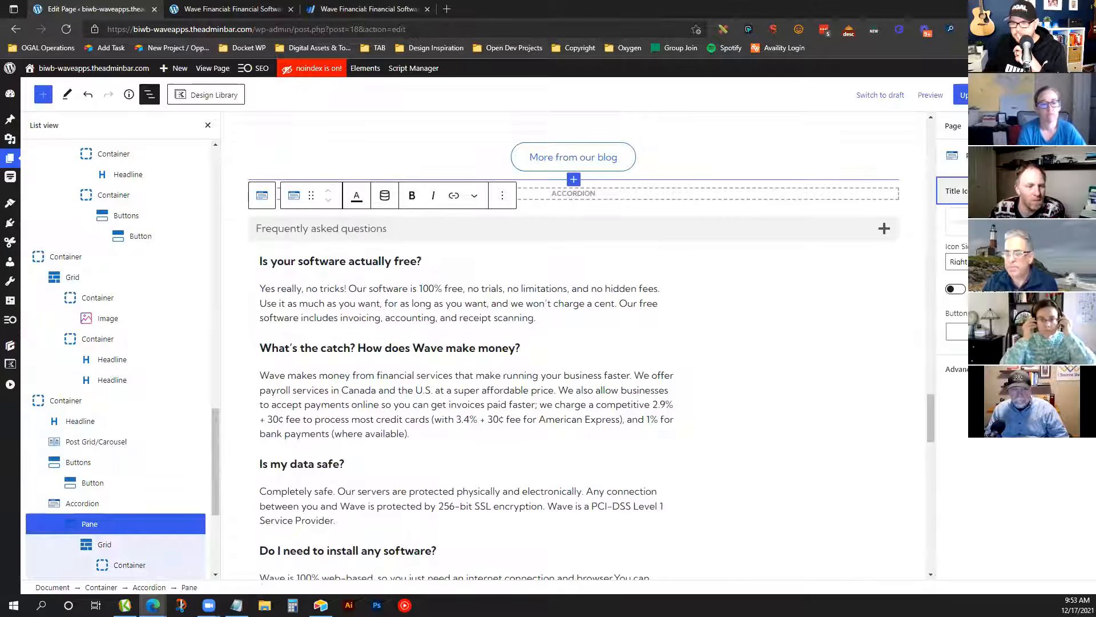
{"action": "left_click", "coordinate": [152, 544]}
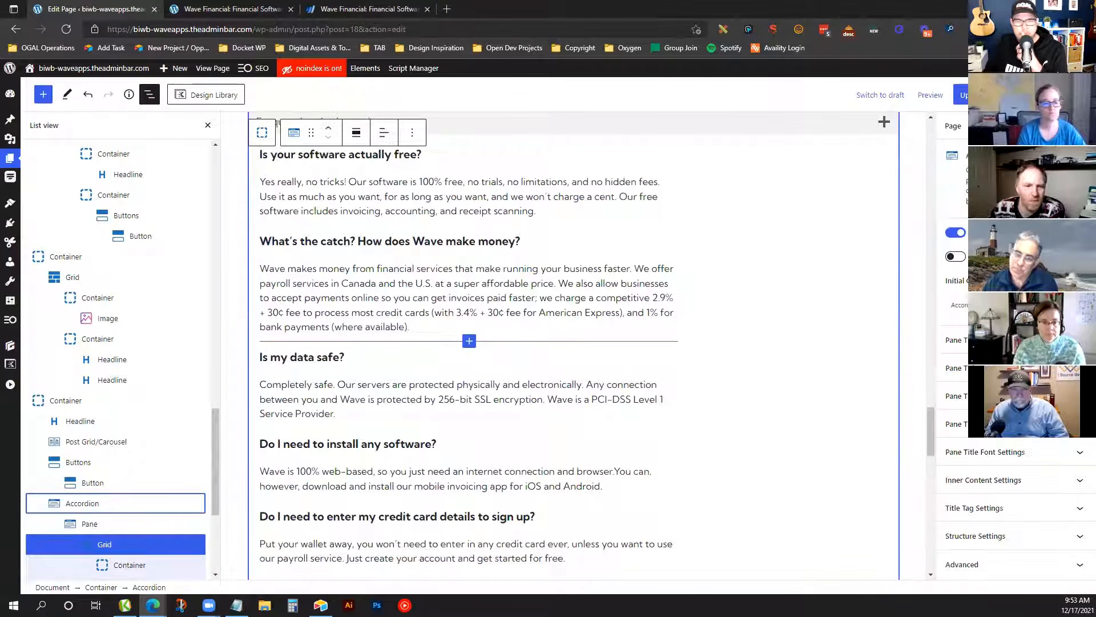
{"action": "left_click", "coordinate": [117, 503]}
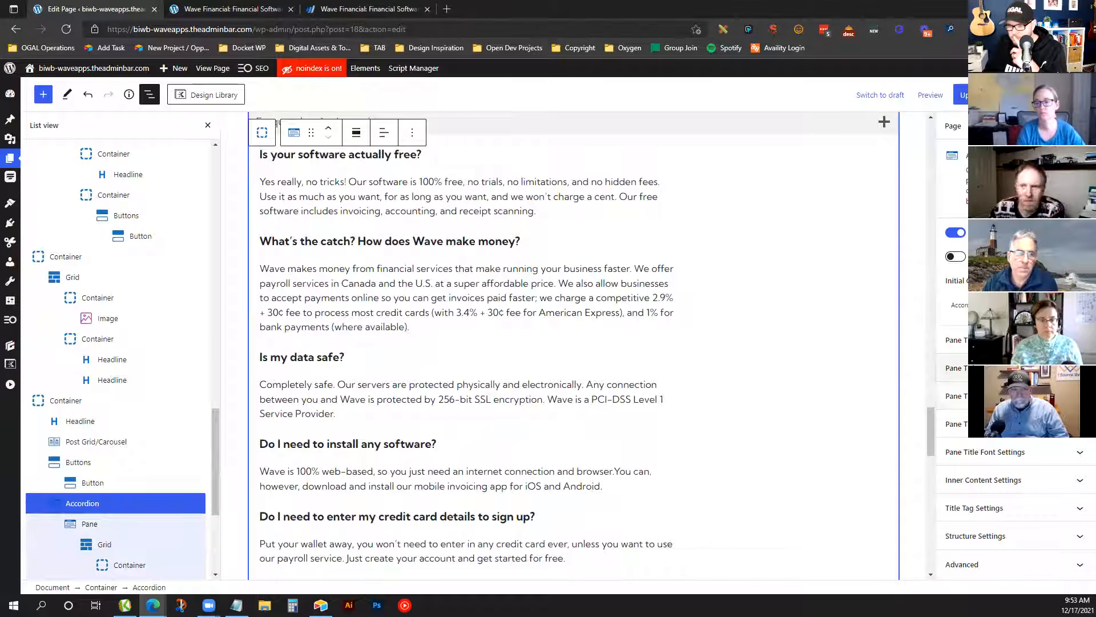
{"action": "left_click", "coordinate": [1023, 452]}
{"action": "scroll", "coordinate": [1024, 461], "scroll_direction": "down", "scroll_amount": 3}
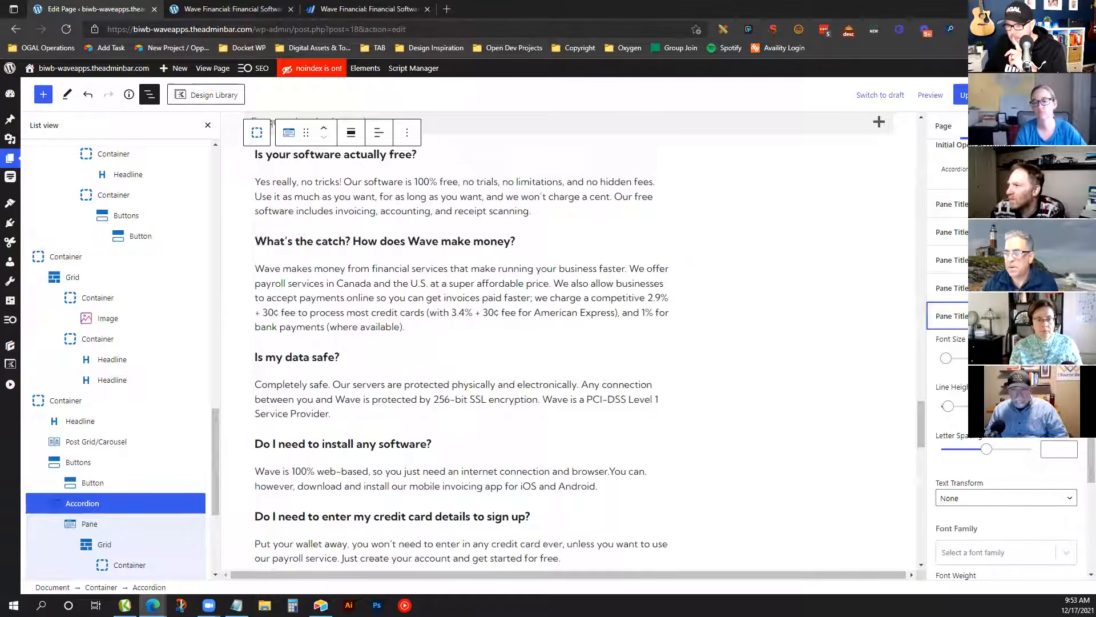
{"action": "scroll", "coordinate": [730, 337], "scroll_direction": "up", "scroll_amount": 1}
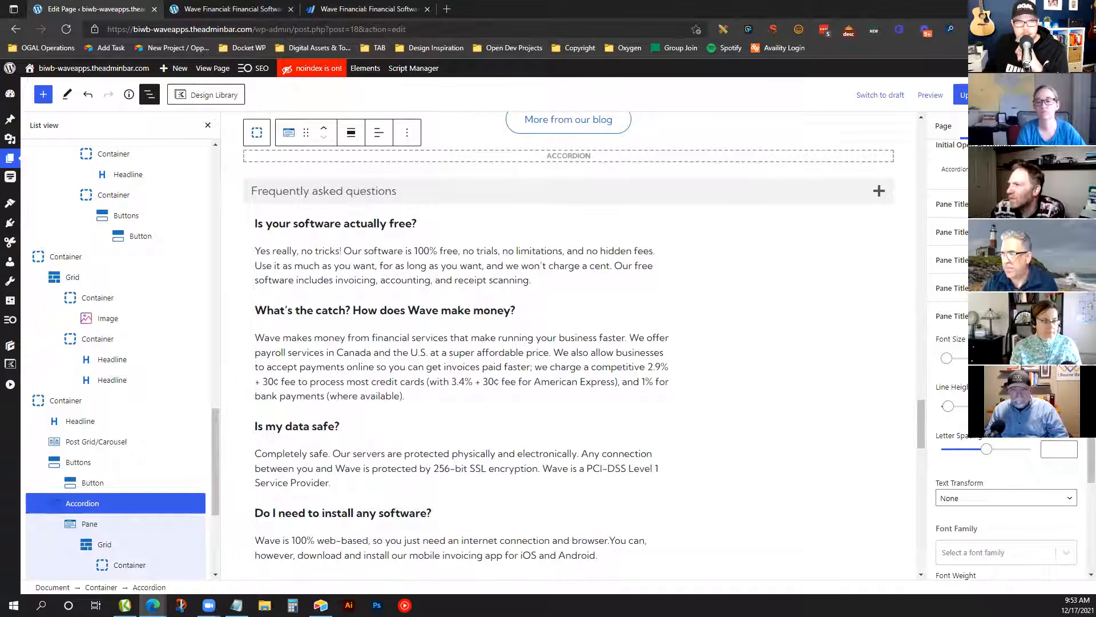
{"action": "scroll", "coordinate": [1002, 498], "scroll_direction": "down", "scroll_amount": 3}
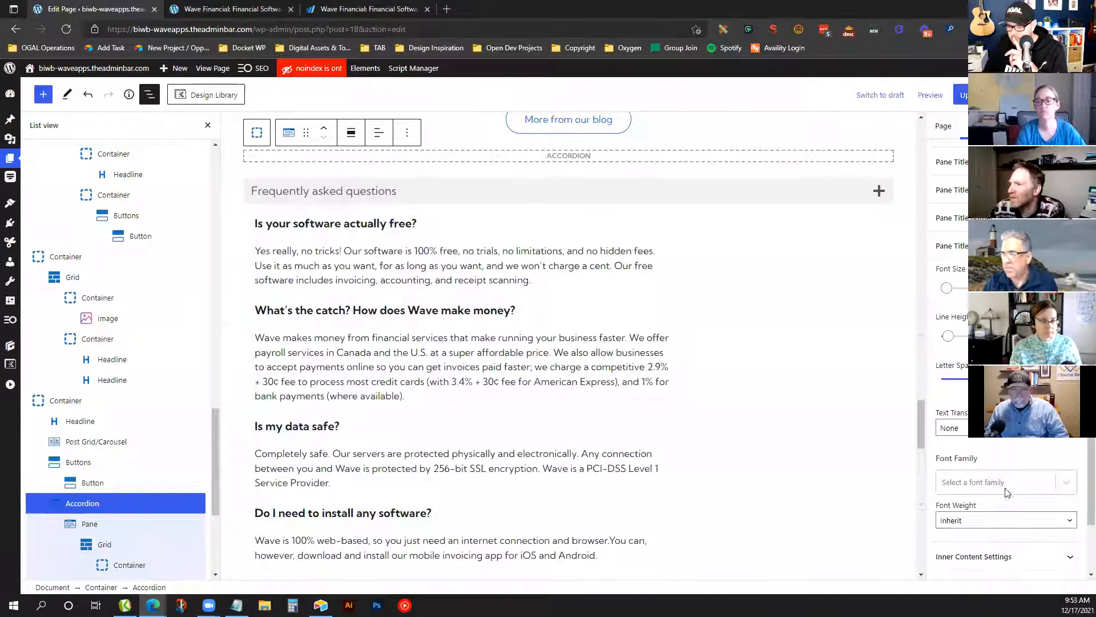
{"action": "left_click", "coordinate": [1019, 523]}
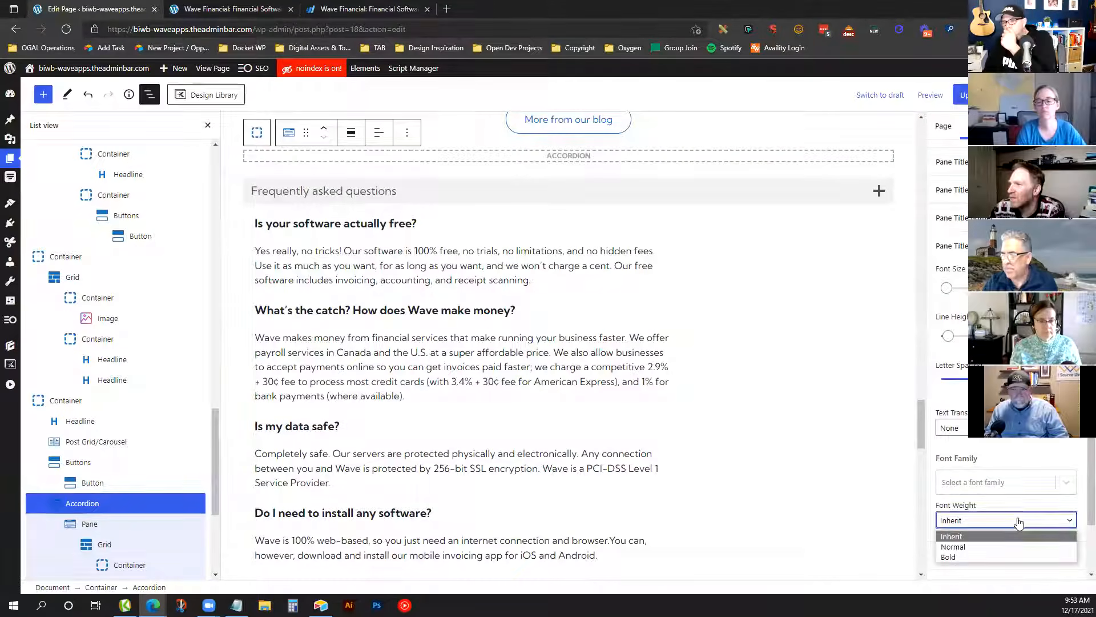
{"action": "left_click", "coordinate": [998, 559]}
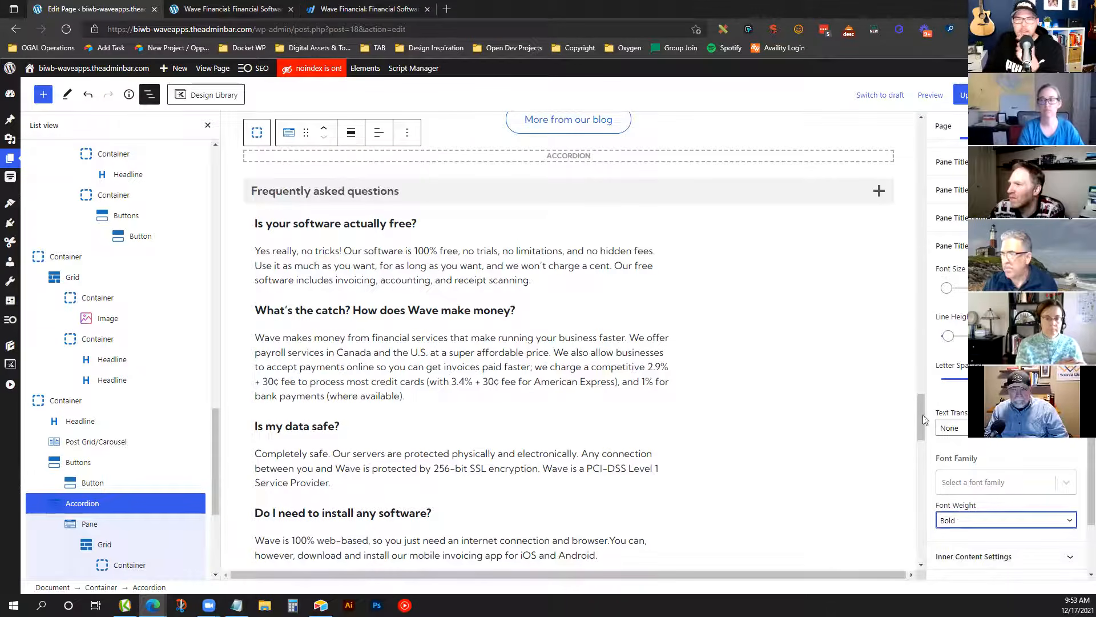
{"action": "scroll", "coordinate": [999, 317], "scroll_direction": "up", "scroll_amount": 1}
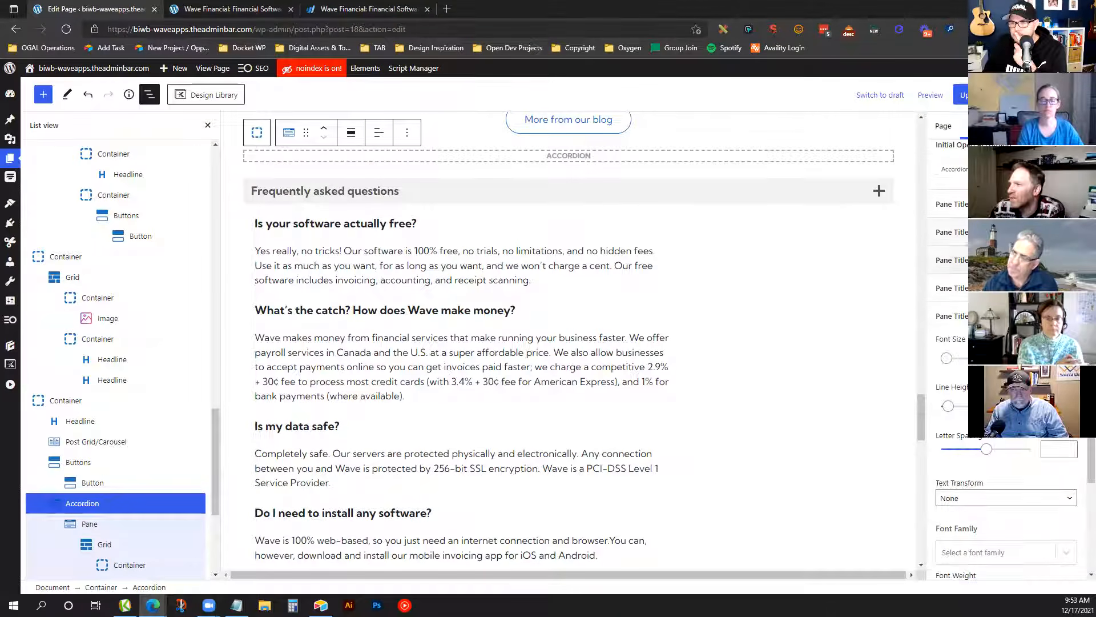
Browse the pane's title icon choices without changing the icon
{"action": "left_click", "coordinate": [90, 523]}
{"action": "left_click", "coordinate": [994, 191]}
{"action": "left_click", "coordinate": [986, 221]}
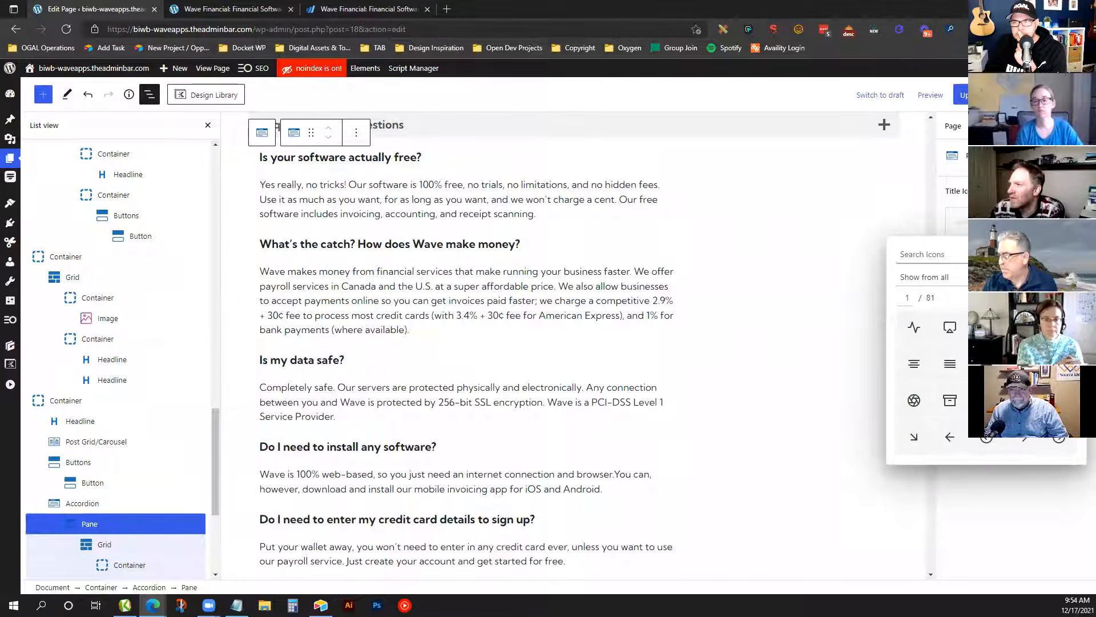
{"action": "left_click", "coordinate": [987, 221]}
{"action": "left_click", "coordinate": [139, 506]}
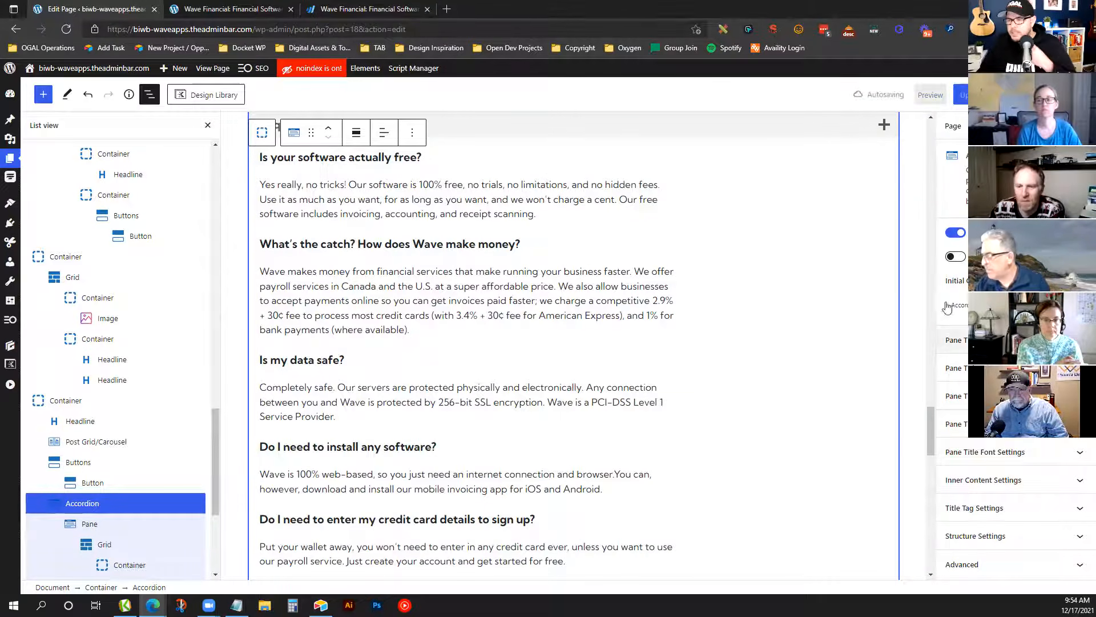
Switch on the accordion's second option, update the page and view the live homepage
{"action": "scroll", "coordinate": [623, 317], "scroll_direction": "up", "scroll_amount": 4}
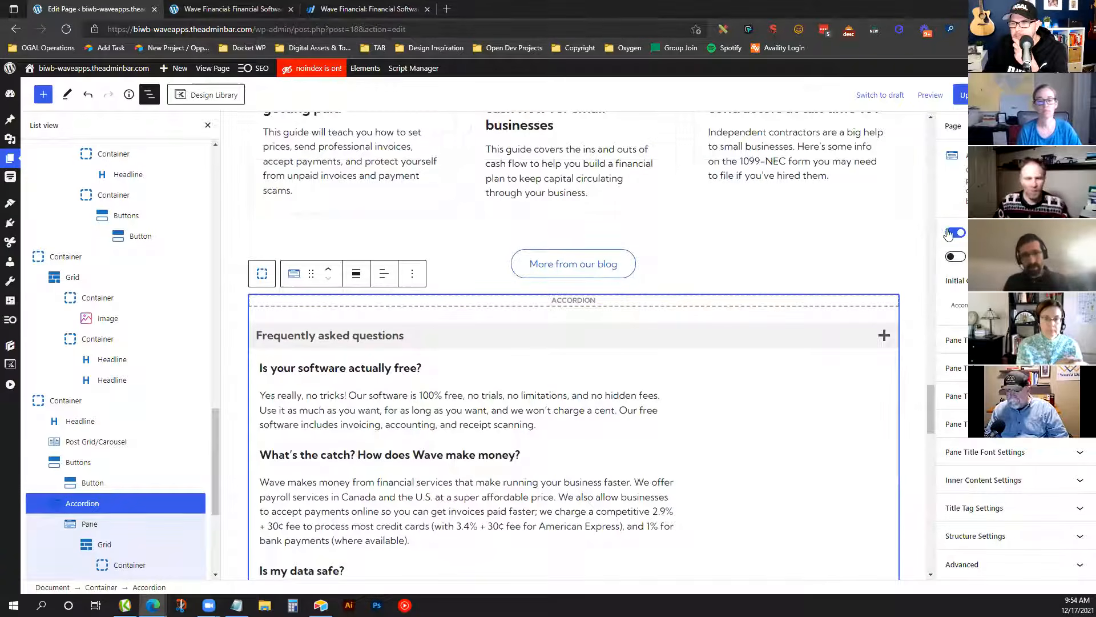
{"action": "left_click", "coordinate": [955, 256]}
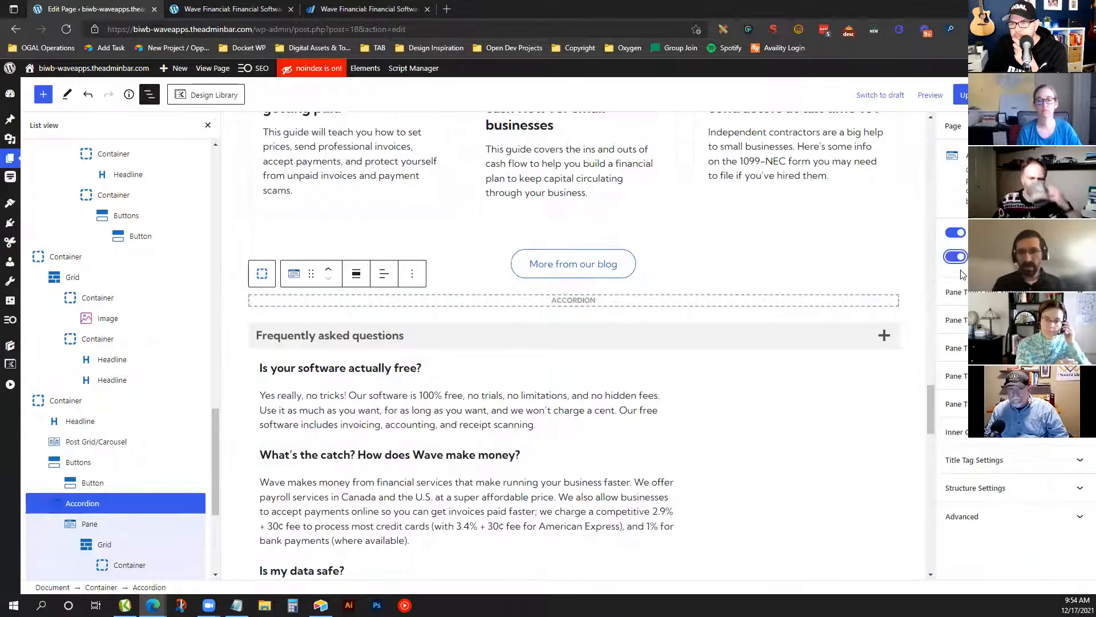
{"action": "left_click", "coordinate": [965, 96]}
{"action": "left_click", "coordinate": [229, 8]}
{"action": "scroll", "coordinate": [228, 194], "scroll_direction": "up", "scroll_amount": 20}
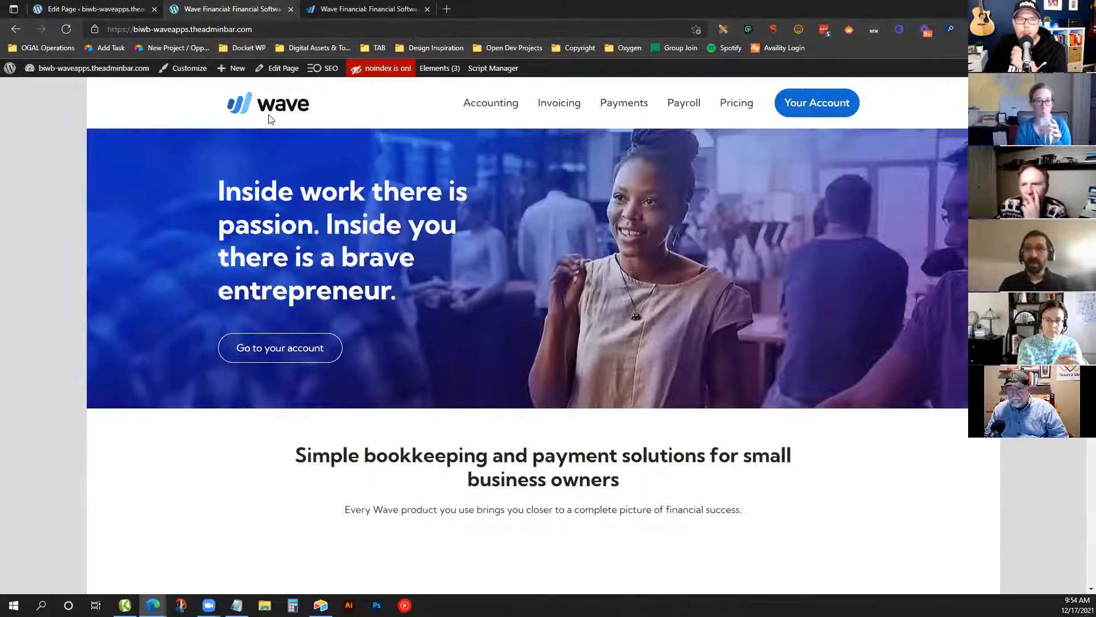
Expand and collapse the FAQ accordion on the live homepage, then reselect the accordion in the editor
{"action": "left_click", "coordinate": [275, 114]}
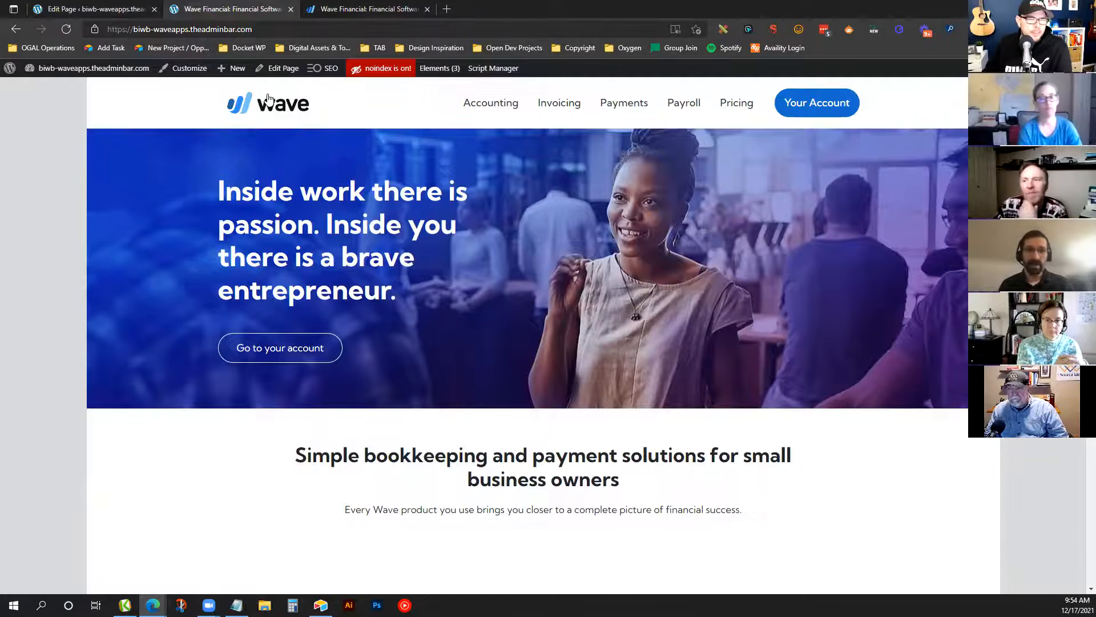
{"action": "scroll", "coordinate": [581, 205], "scroll_direction": "down", "scroll_amount": 8}
{"action": "scroll", "coordinate": [583, 206], "scroll_direction": "down", "scroll_amount": 20}
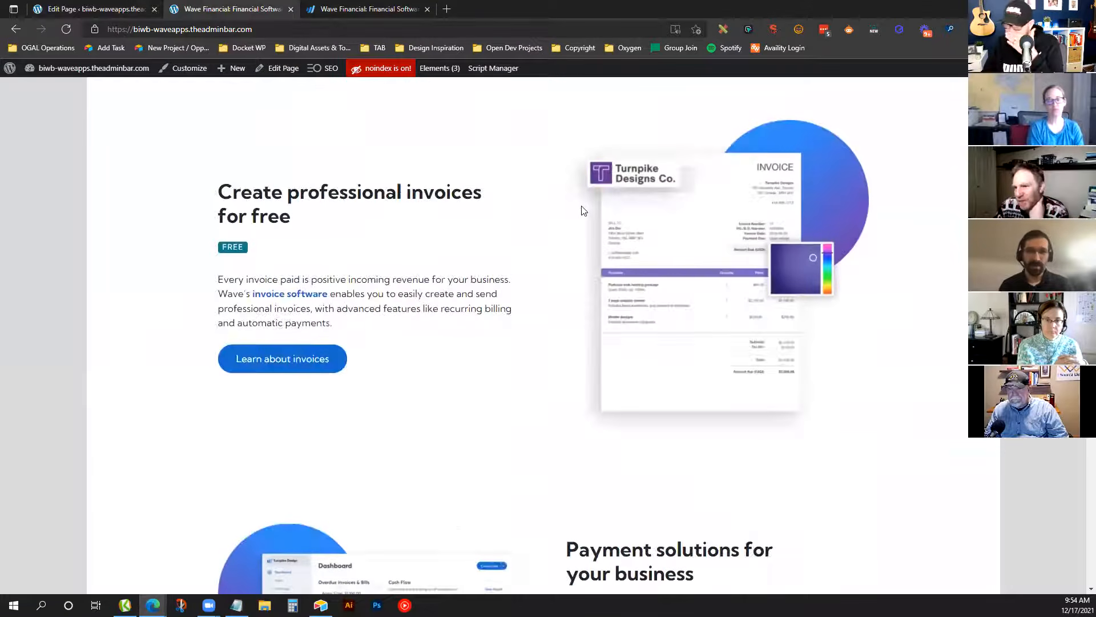
{"action": "scroll", "coordinate": [582, 171], "scroll_direction": "down", "scroll_amount": 8}
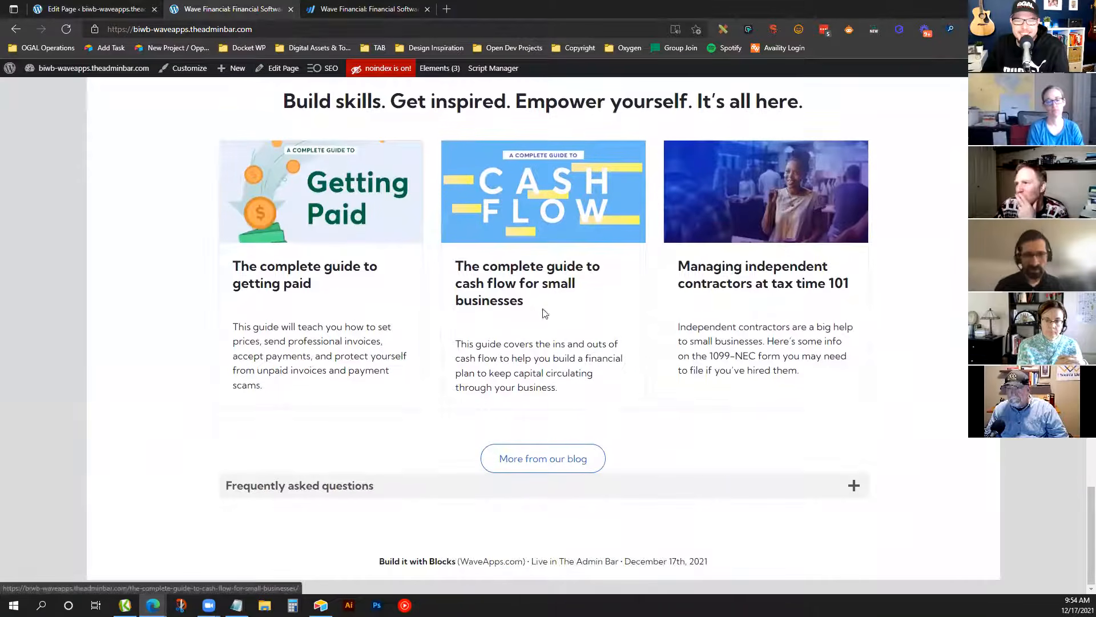
{"action": "left_click", "coordinate": [379, 487]}
{"action": "left_click", "coordinate": [379, 486]}
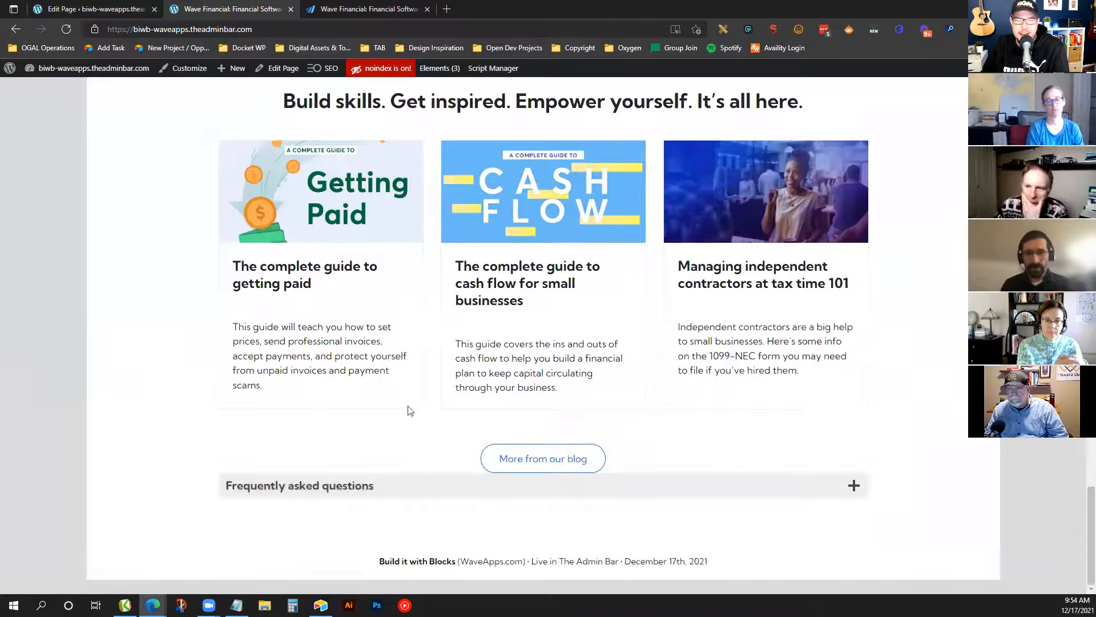
{"action": "left_click", "coordinate": [52, 7]}
{"action": "left_click", "coordinate": [785, 252]}
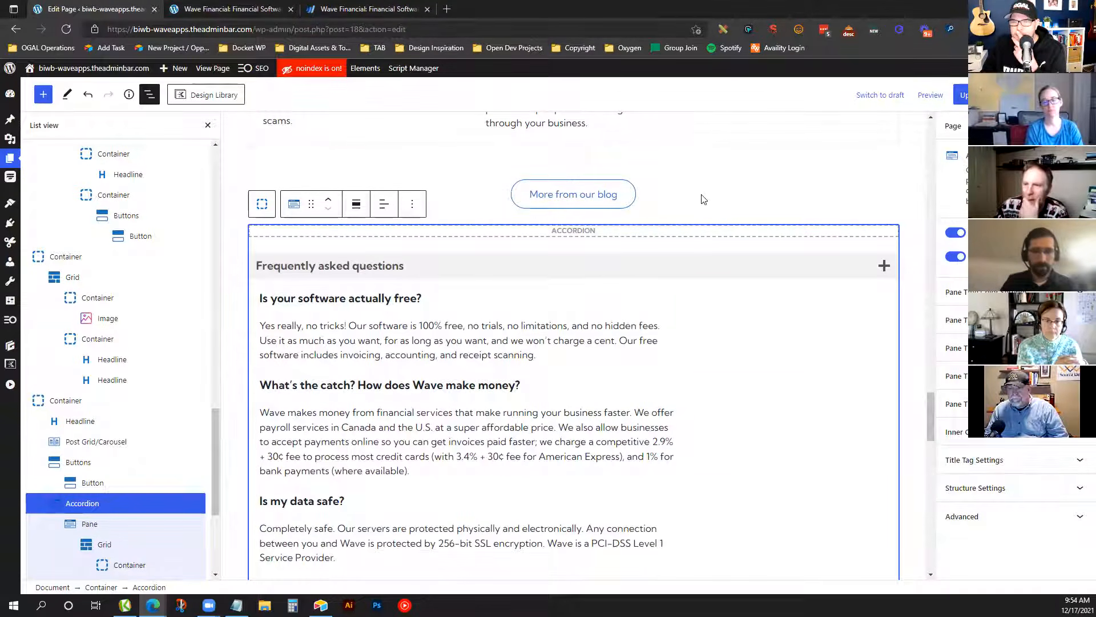
Give the Buttons group holding 'More from our blog' a 60 bottom margin and update
{"action": "left_click", "coordinate": [715, 200]}
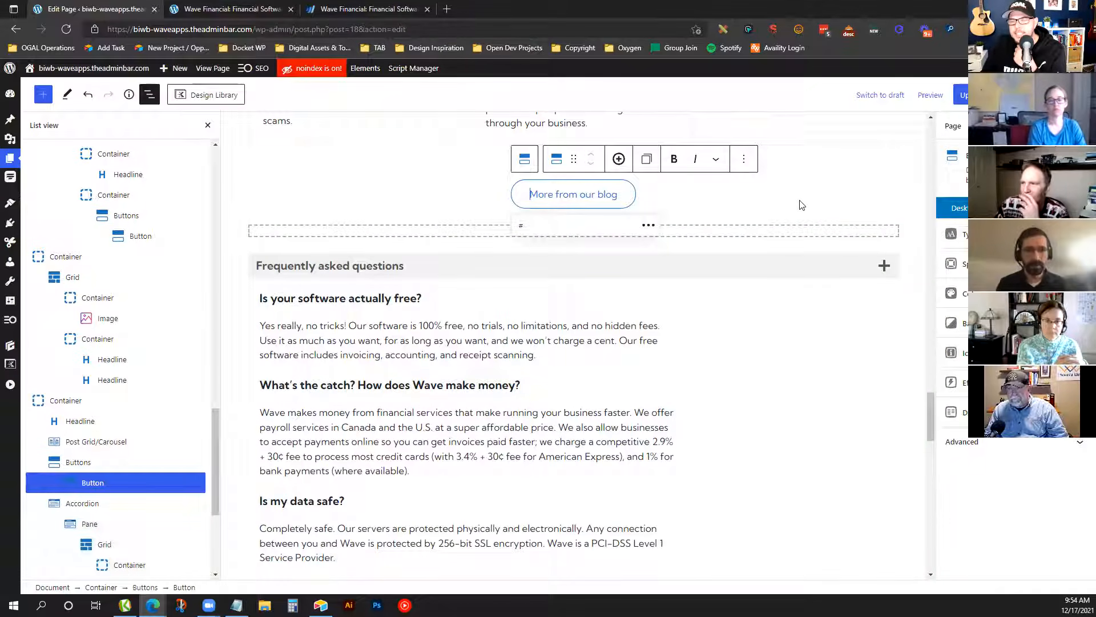
{"action": "left_click", "coordinate": [525, 160]}
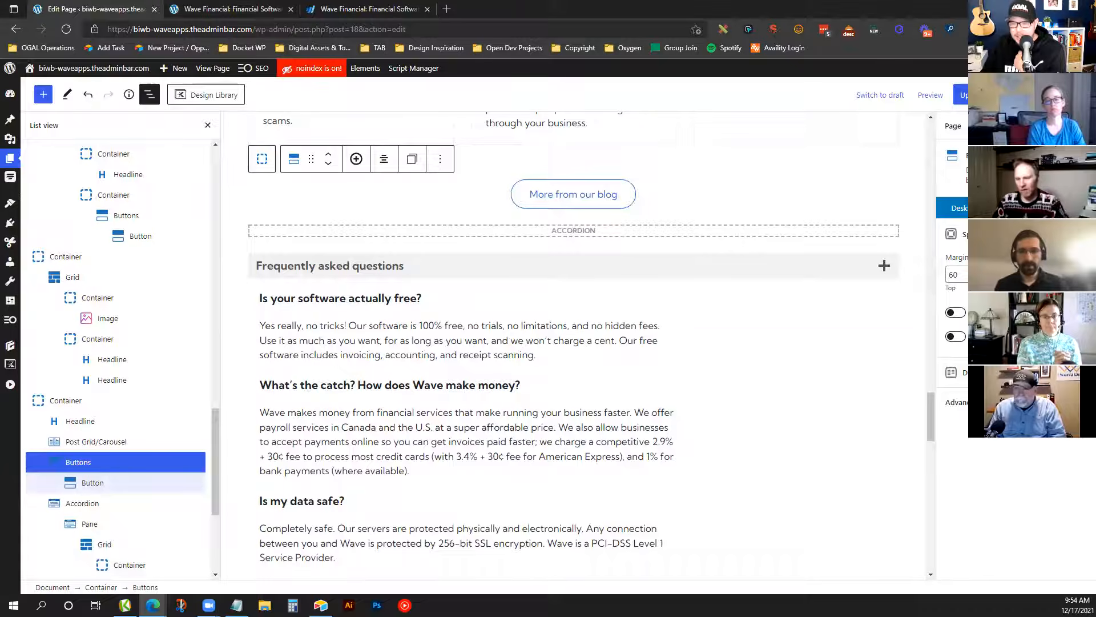
{"action": "type", "text": "60"}
{"action": "left_click", "coordinate": [970, 94]}
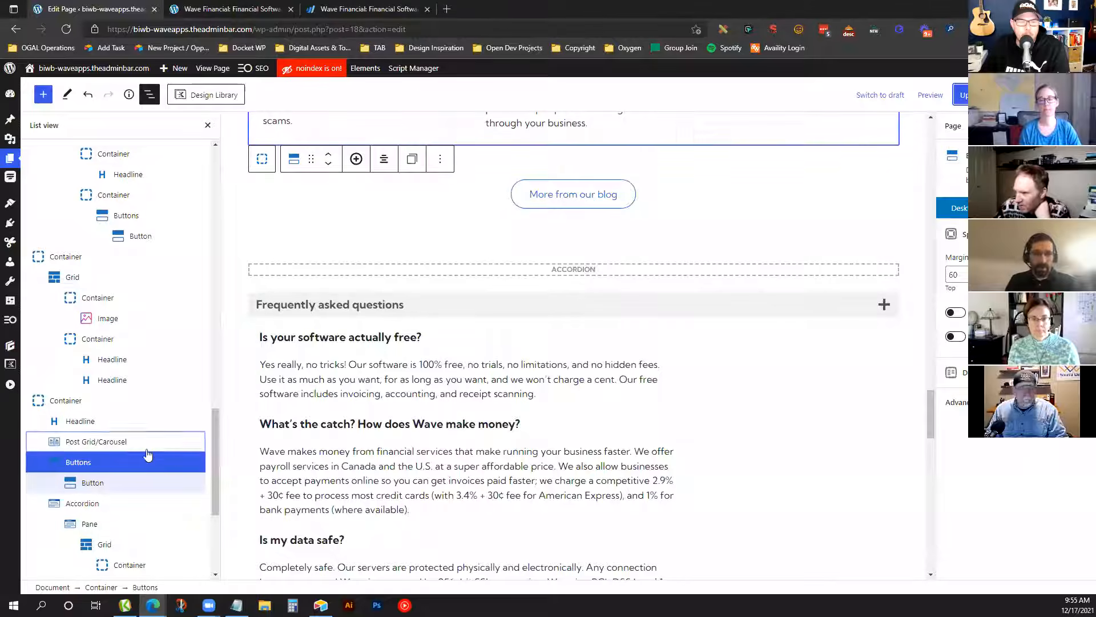
Set the accordion's pane title trigger icon to the circled plus style and save with Ctrl+S
{"action": "left_click", "coordinate": [131, 441]}
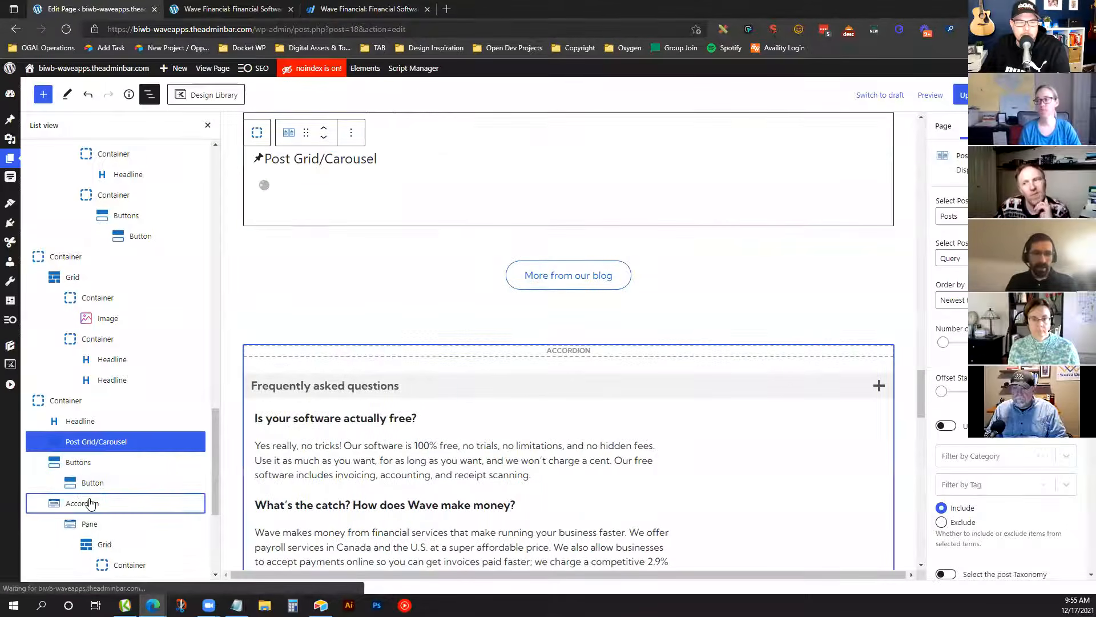
{"action": "left_click", "coordinate": [117, 502]}
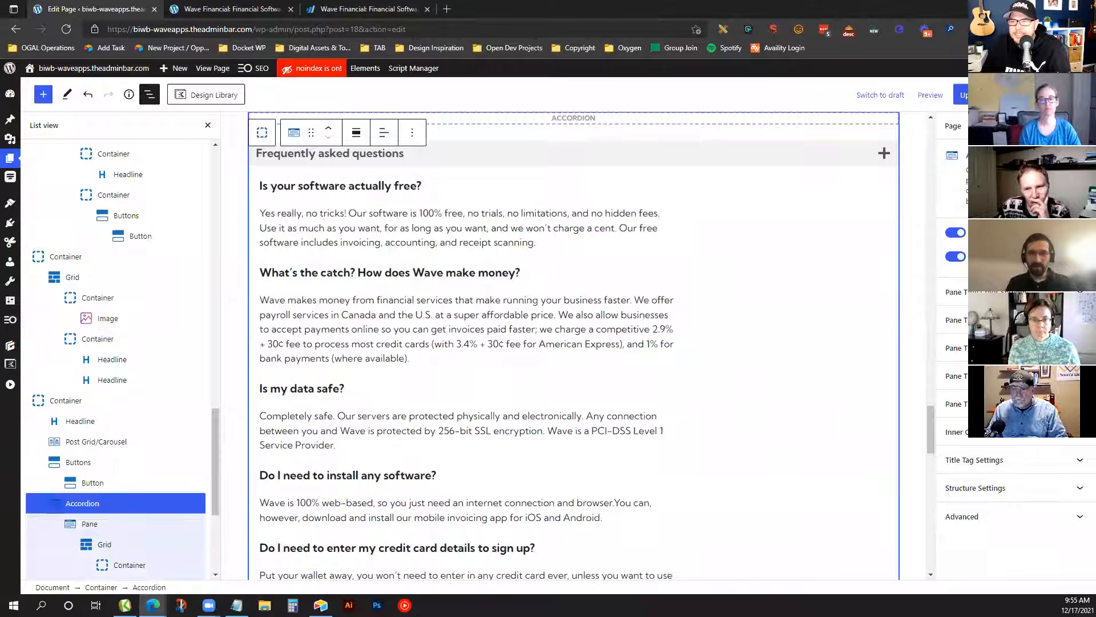
{"action": "left_click", "coordinate": [1010, 320]}
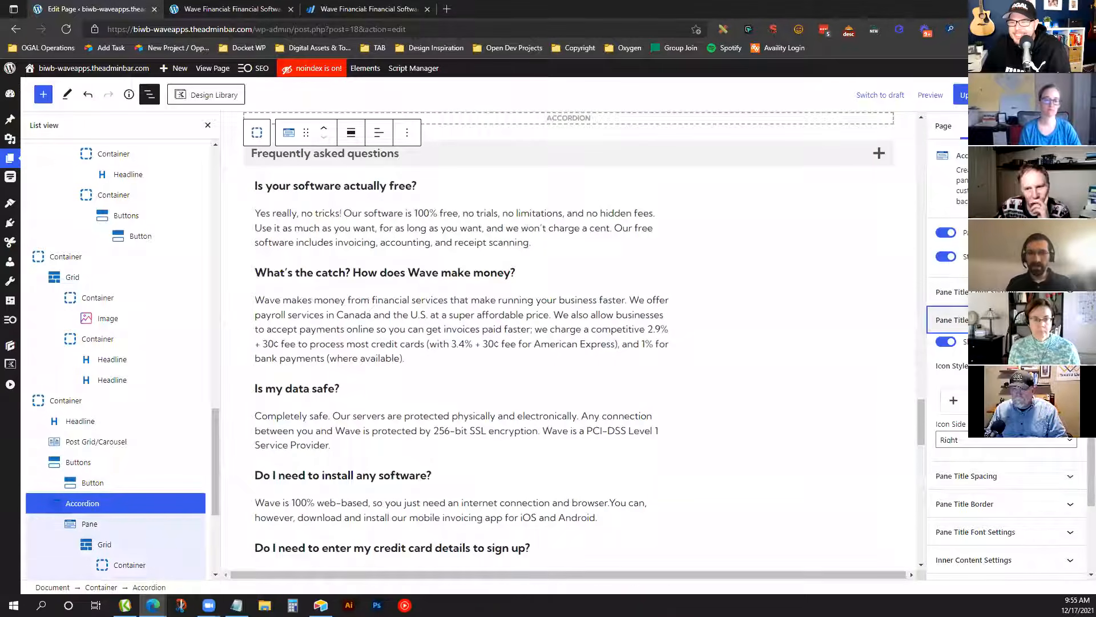
{"action": "left_click", "coordinate": [965, 401]}
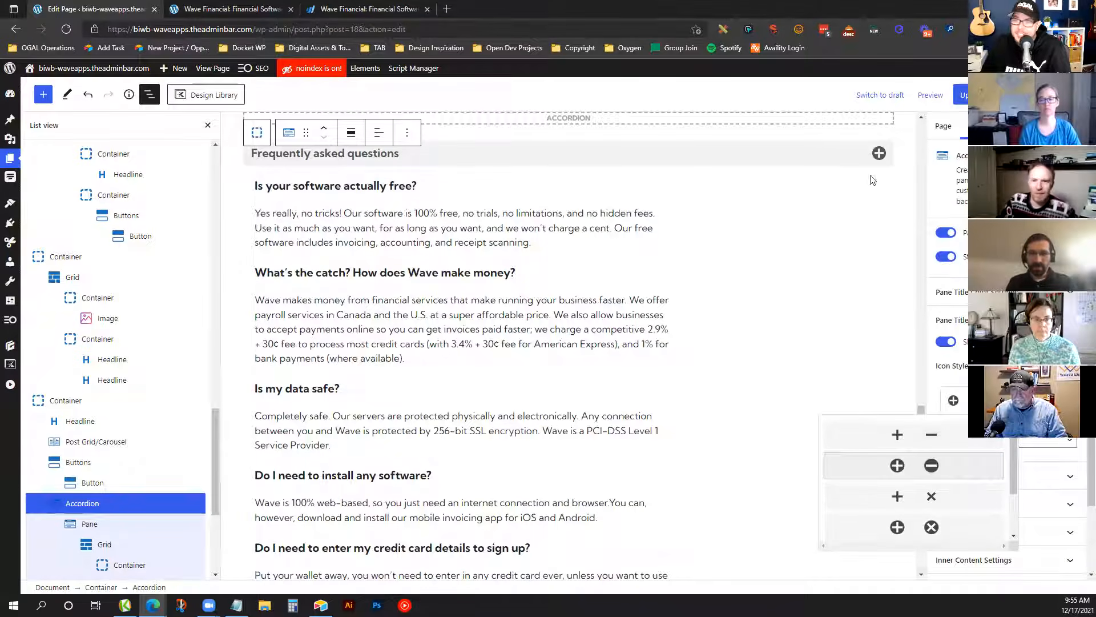
{"action": "key", "text": "ctrl+s"}
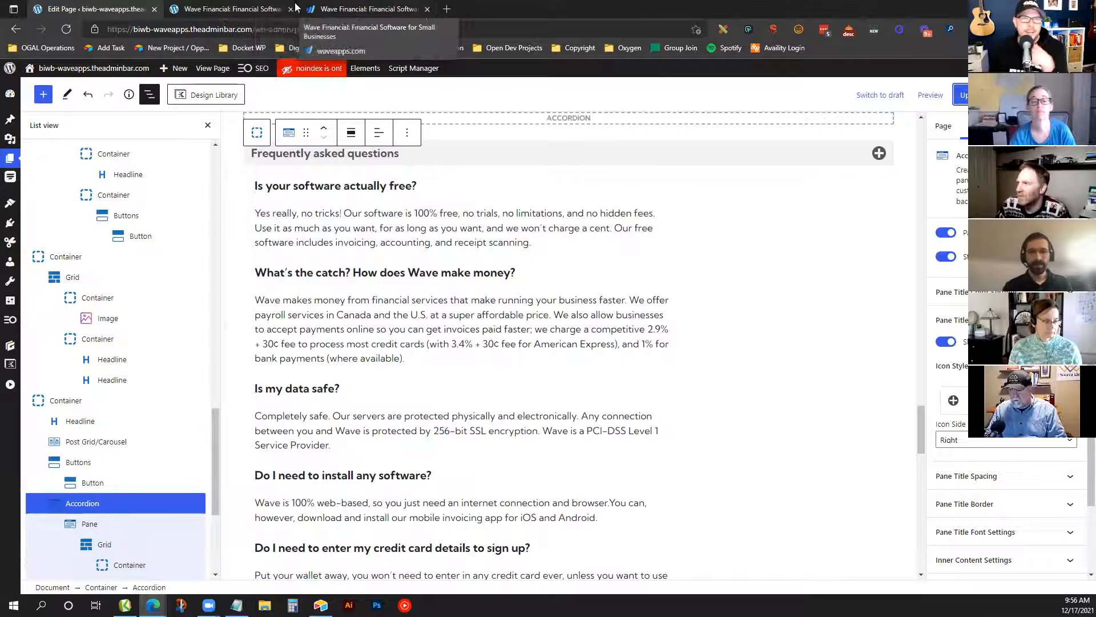
{"action": "left_click", "coordinate": [268, 3]}
{"action": "left_click", "coordinate": [331, 26]}
{"action": "key", "text": "Return"}
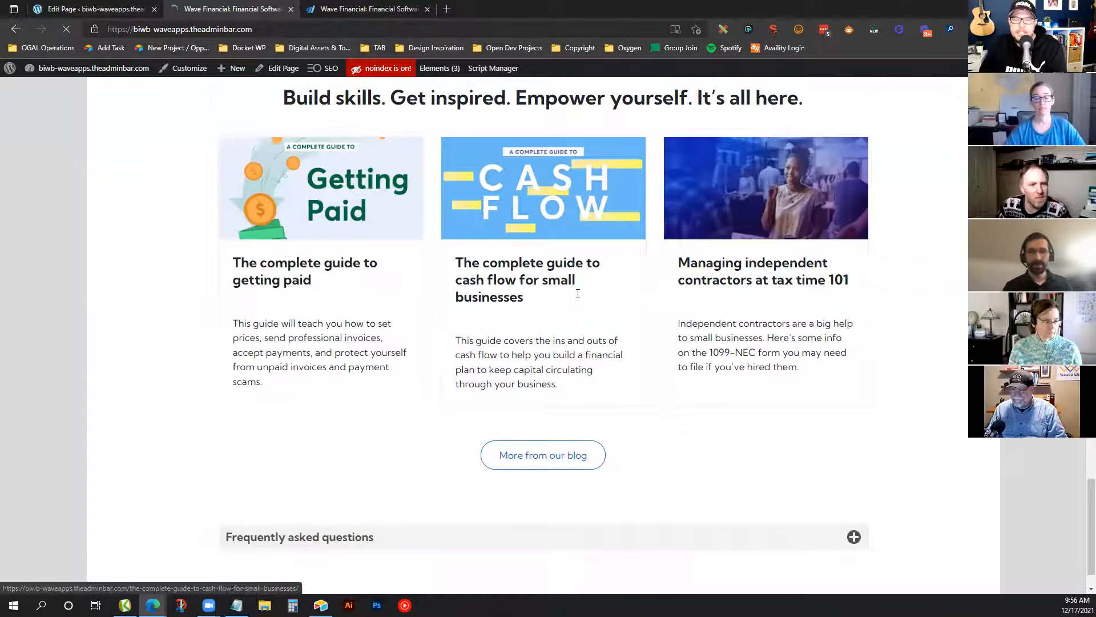
{"action": "left_click", "coordinate": [525, 486]}
{"action": "scroll", "coordinate": [529, 425], "scroll_direction": "down", "scroll_amount": 3}
{"action": "scroll", "coordinate": [529, 425], "scroll_direction": "down", "scroll_amount": 3}
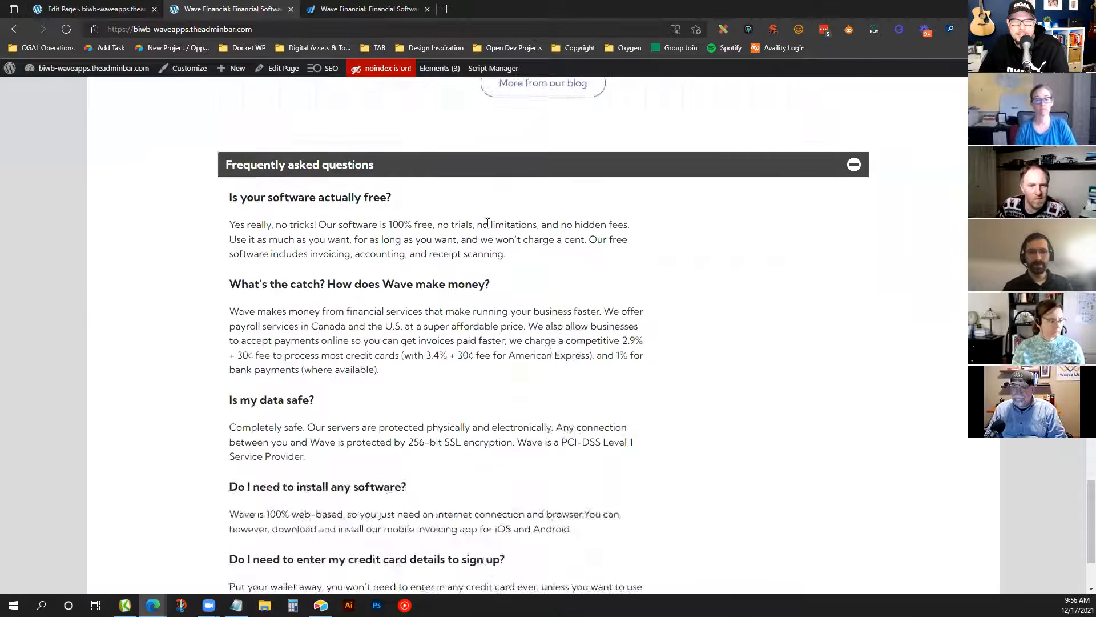
{"action": "left_click", "coordinate": [487, 171]}
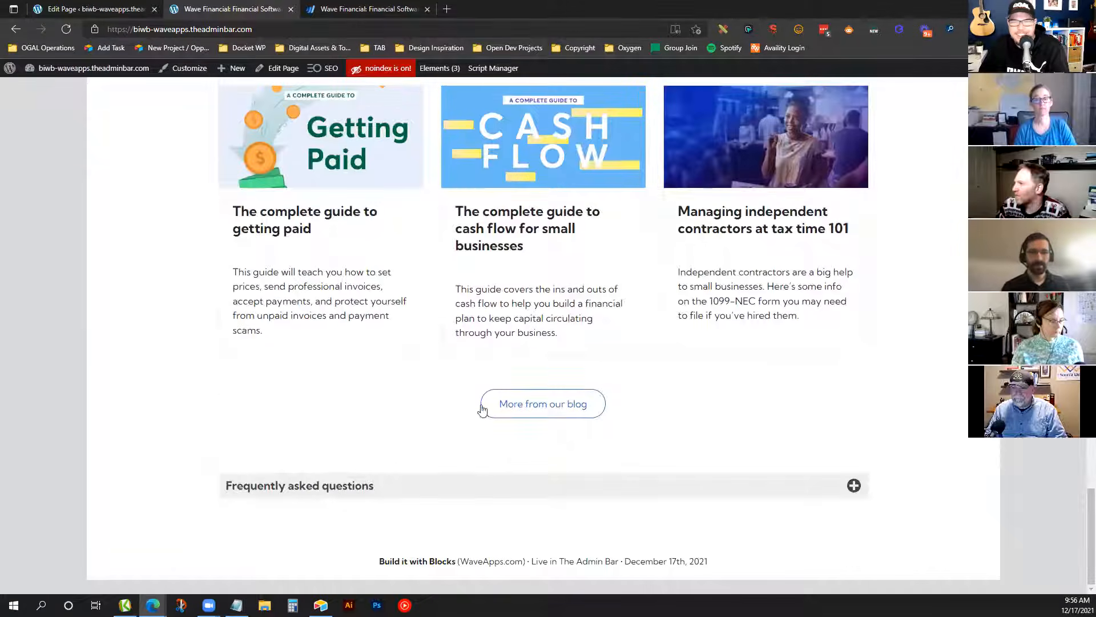
{"action": "left_click", "coordinate": [500, 481]}
{"action": "scroll", "coordinate": [495, 491], "scroll_direction": "down", "scroll_amount": 5}
{"action": "left_click", "coordinate": [110, 8]}
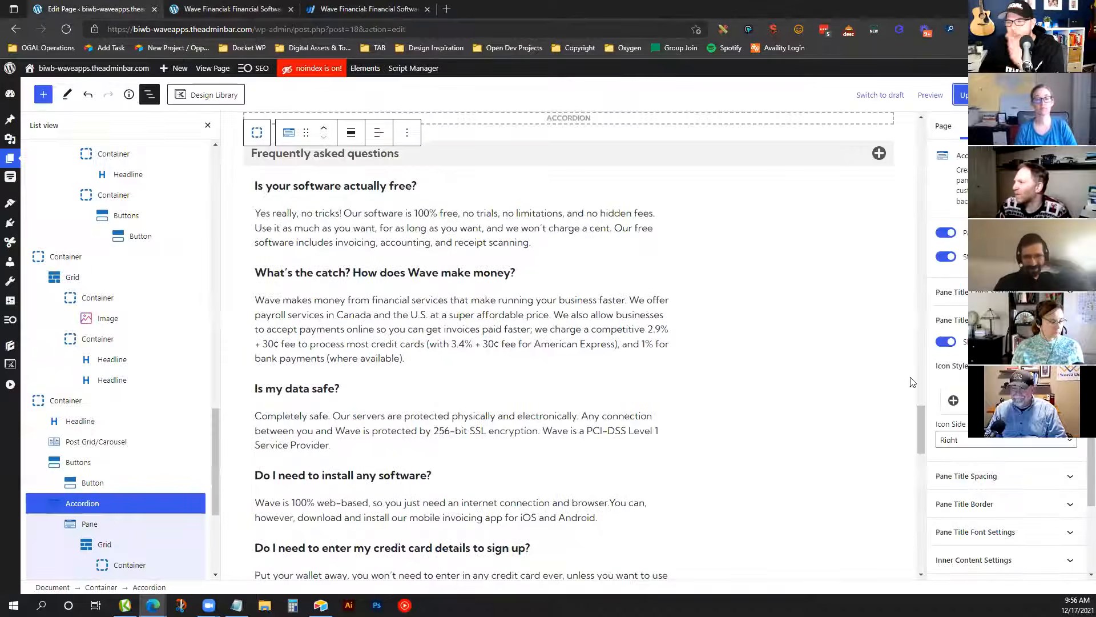
Set the pane title's normal text colour to black and choose a new title background colour
{"action": "scroll", "coordinate": [913, 388], "scroll_direction": "down", "scroll_amount": 1}
{"action": "scroll", "coordinate": [998, 481], "scroll_direction": "down", "scroll_amount": 1}
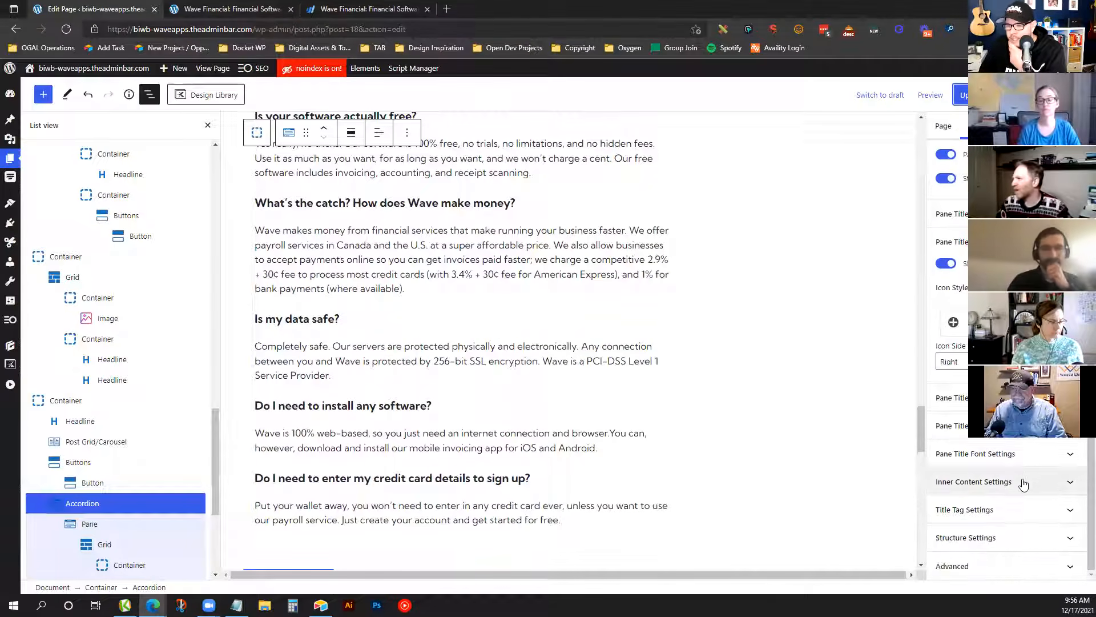
{"action": "scroll", "coordinate": [1021, 456], "scroll_direction": "up", "scroll_amount": 1}
{"action": "left_click", "coordinate": [1004, 291]}
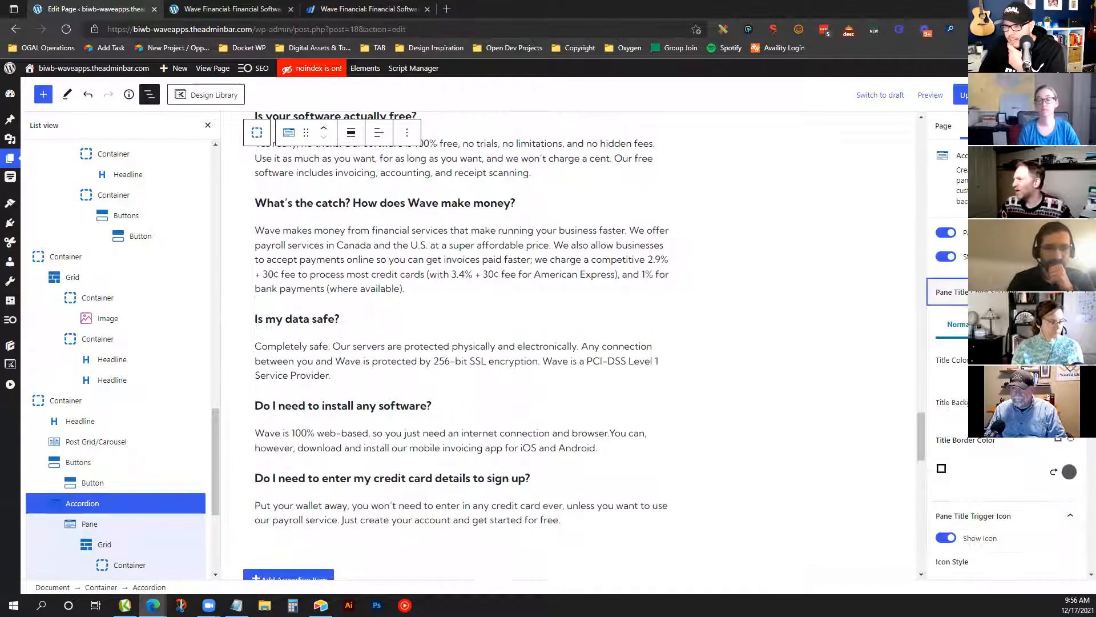
{"action": "left_click", "coordinate": [1069, 361]}
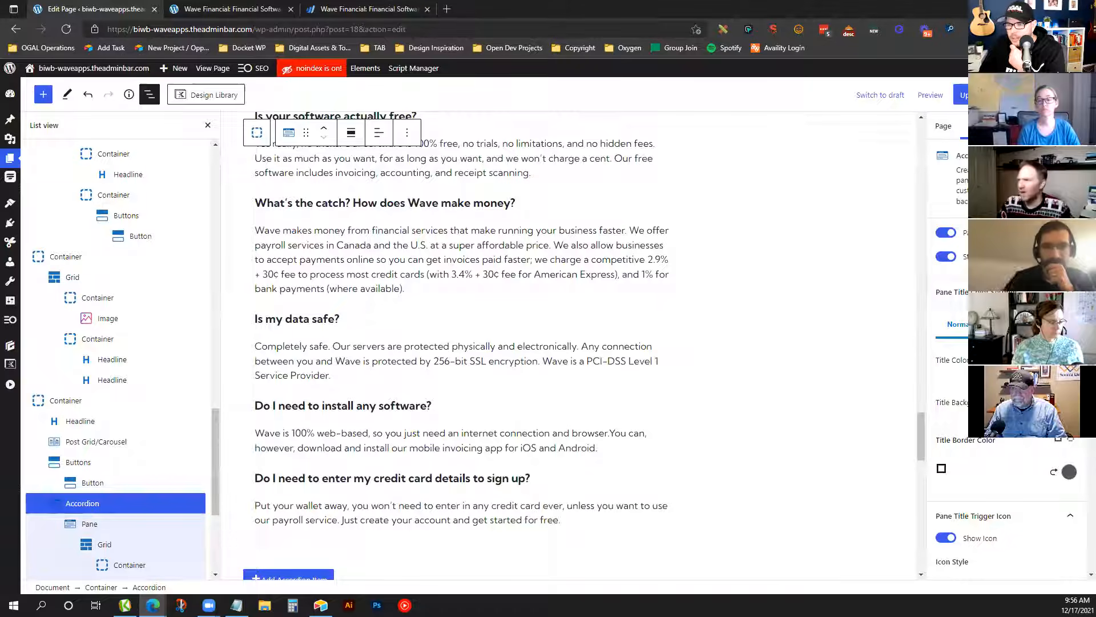
{"action": "left_click", "coordinate": [915, 330]}
{"action": "left_click", "coordinate": [1069, 403]}
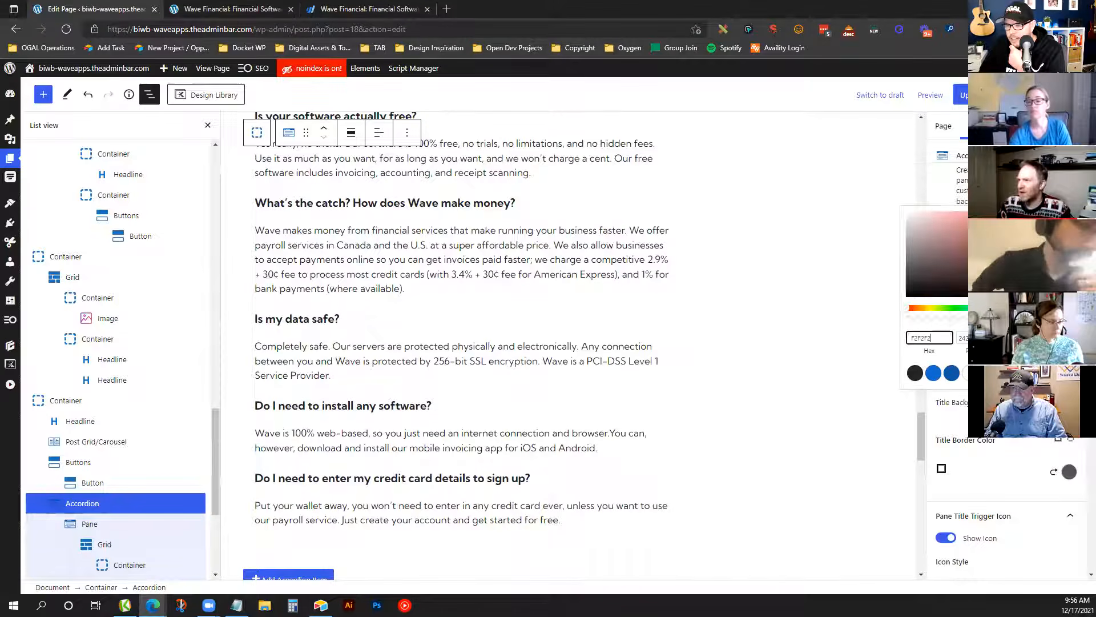
{"action": "left_click", "coordinate": [970, 372]}
Pick hover background and text colours for the accordion pane titles
{"action": "left_click", "coordinate": [1007, 323]}
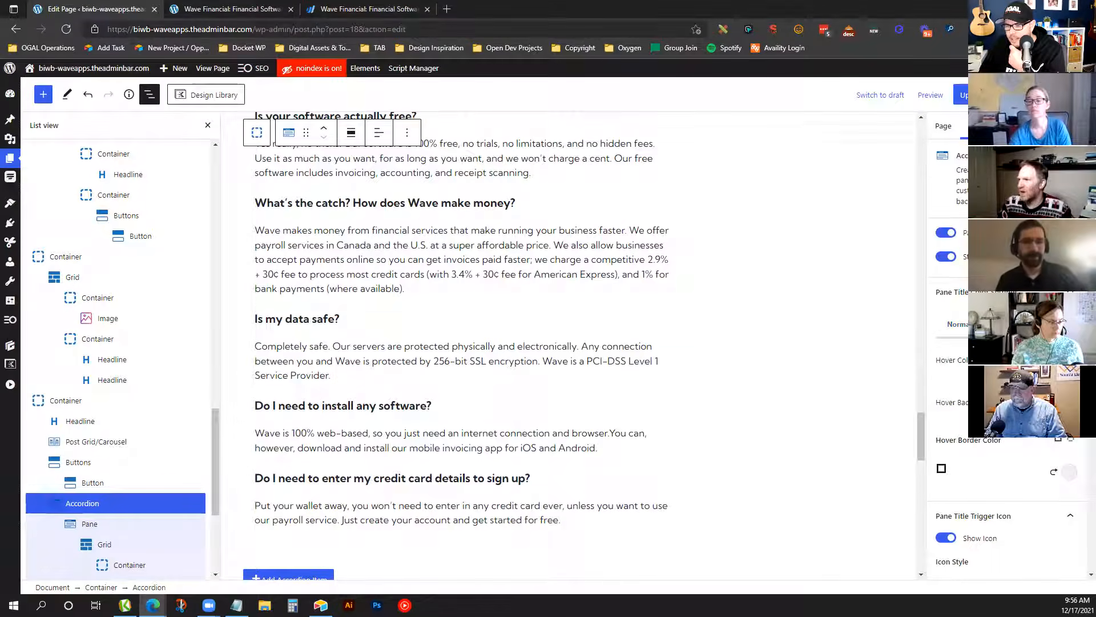
{"action": "left_click", "coordinate": [1070, 403]}
{"action": "left_click", "coordinate": [969, 372]}
{"action": "left_click", "coordinate": [1070, 403]}
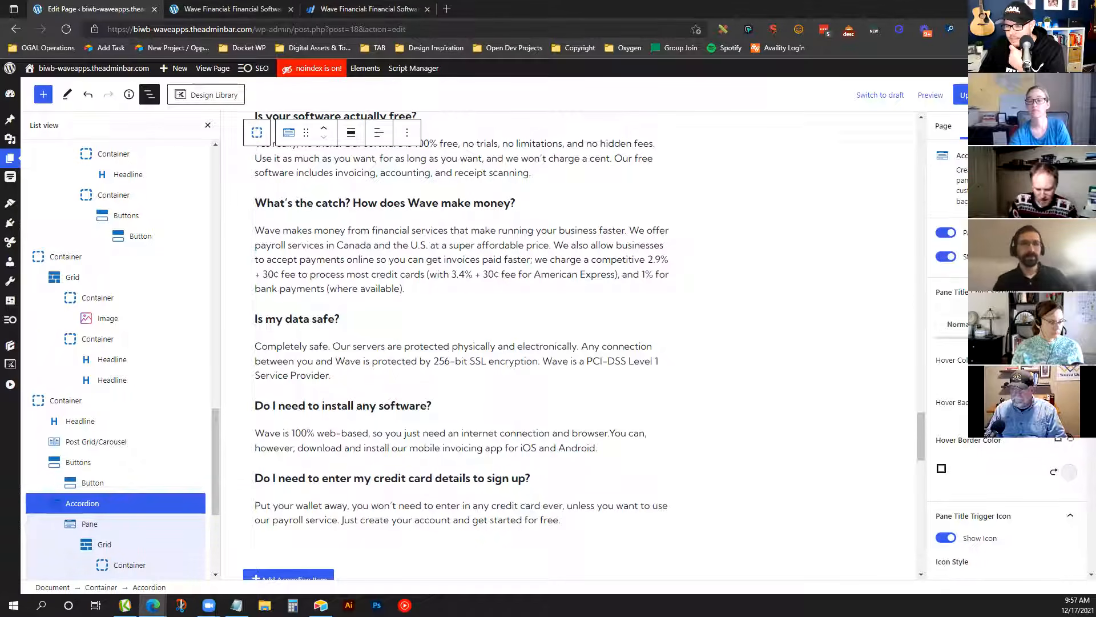
{"action": "left_click", "coordinate": [1069, 361]}
{"action": "left_click", "coordinate": [915, 330]}
{"action": "left_click", "coordinate": [1070, 360]}
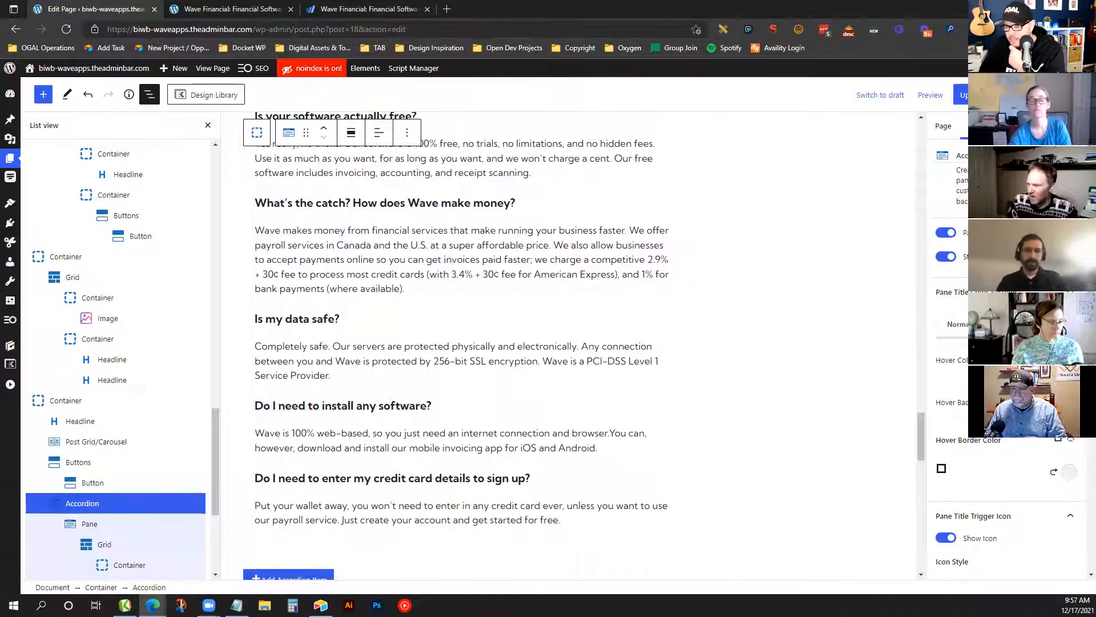
Set the active-state border colour to 444444 and update the page
{"action": "left_click", "coordinate": [1055, 323]}
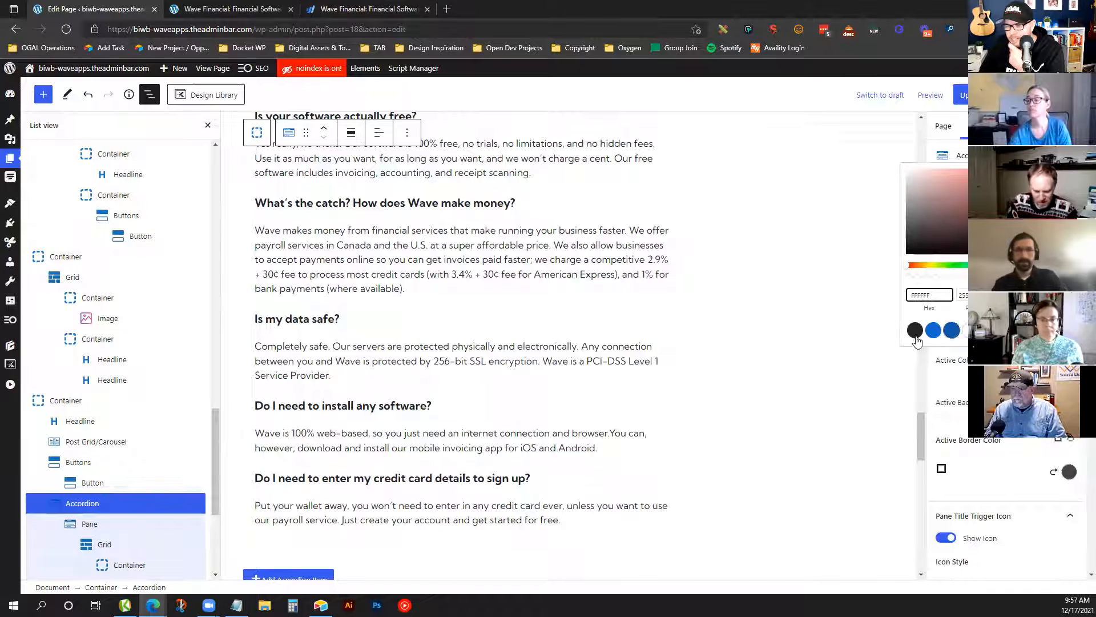
{"action": "left_click", "coordinate": [915, 332]}
{"action": "type", "text": "444444"}
{"action": "left_click", "coordinate": [969, 374]}
{"action": "left_click", "coordinate": [1069, 430]}
{"action": "left_click", "coordinate": [974, 95]}
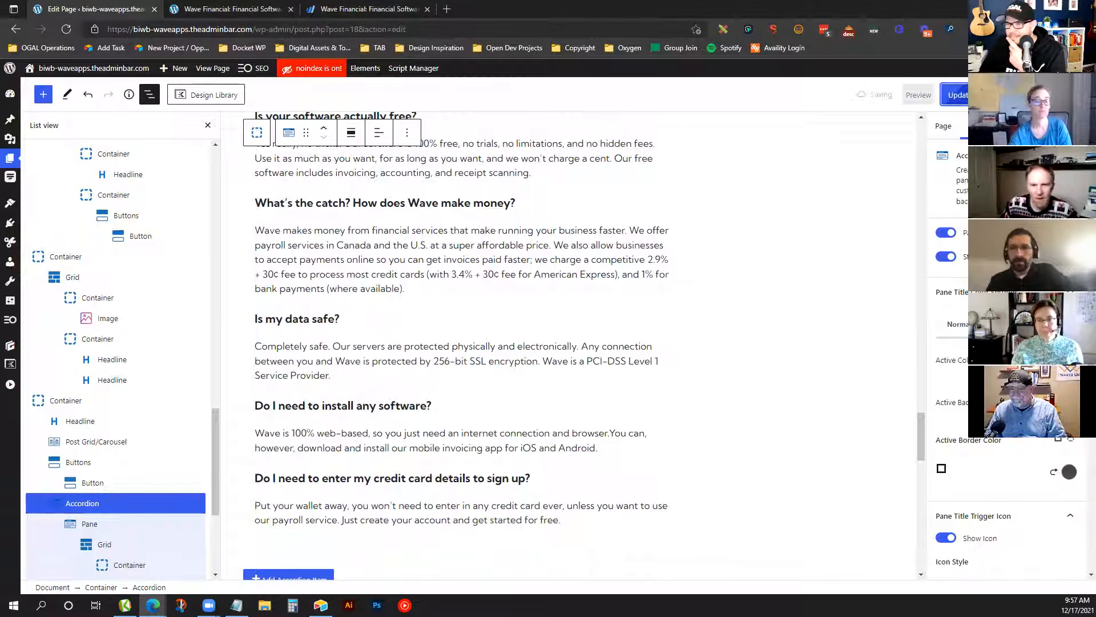
{"action": "left_click", "coordinate": [283, 7]}
{"action": "scroll", "coordinate": [240, 166], "scroll_direction": "up", "scroll_amount": 20}
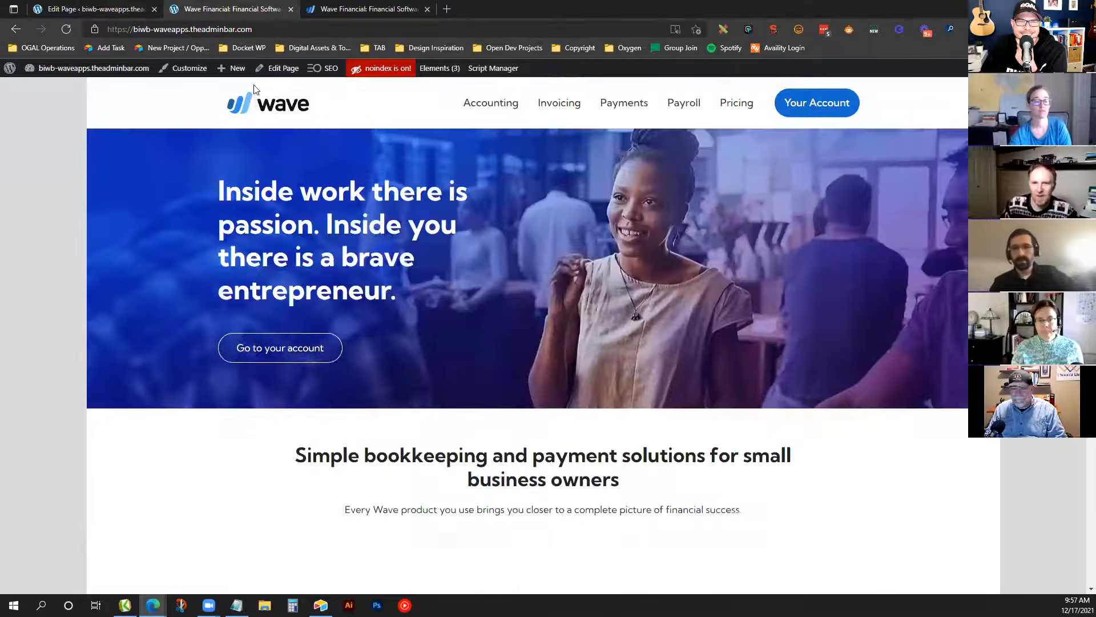
{"action": "left_click", "coordinate": [258, 100]}
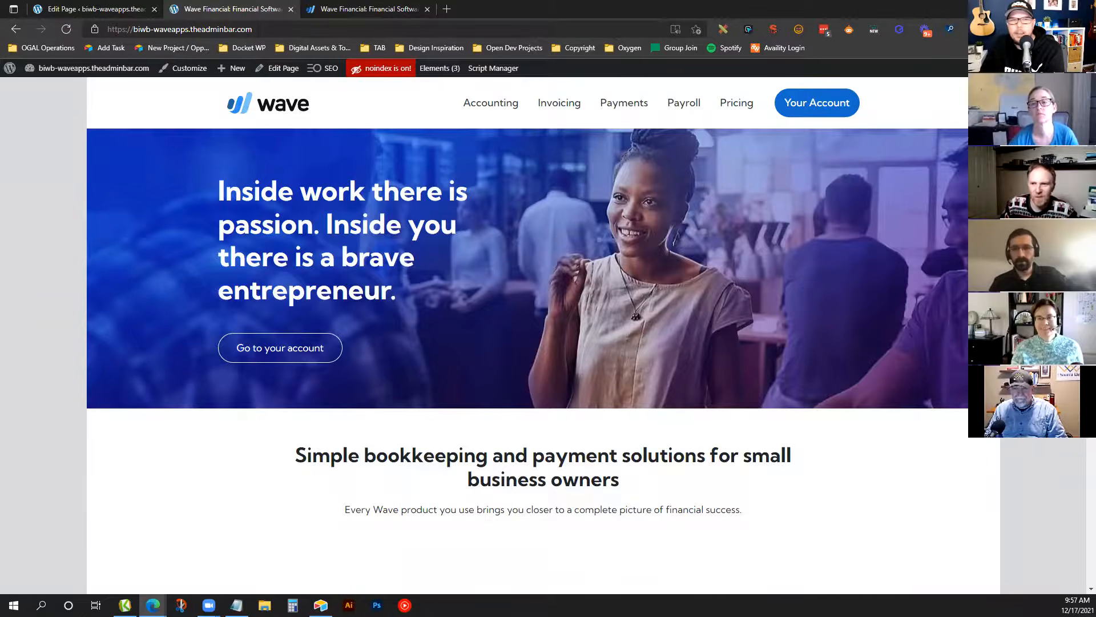
{"action": "scroll", "coordinate": [777, 118], "scroll_direction": "down", "scroll_amount": 6}
{"action": "scroll", "coordinate": [233, 293], "scroll_direction": "down", "scroll_amount": 15}
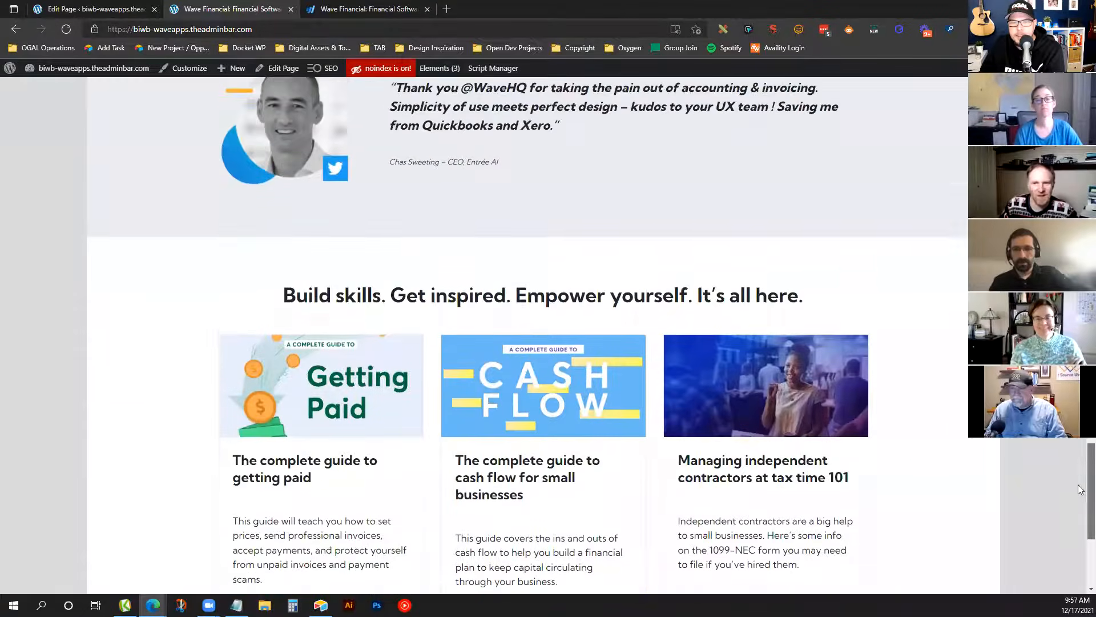
{"action": "scroll", "coordinate": [233, 292], "scroll_direction": "down", "scroll_amount": 2}
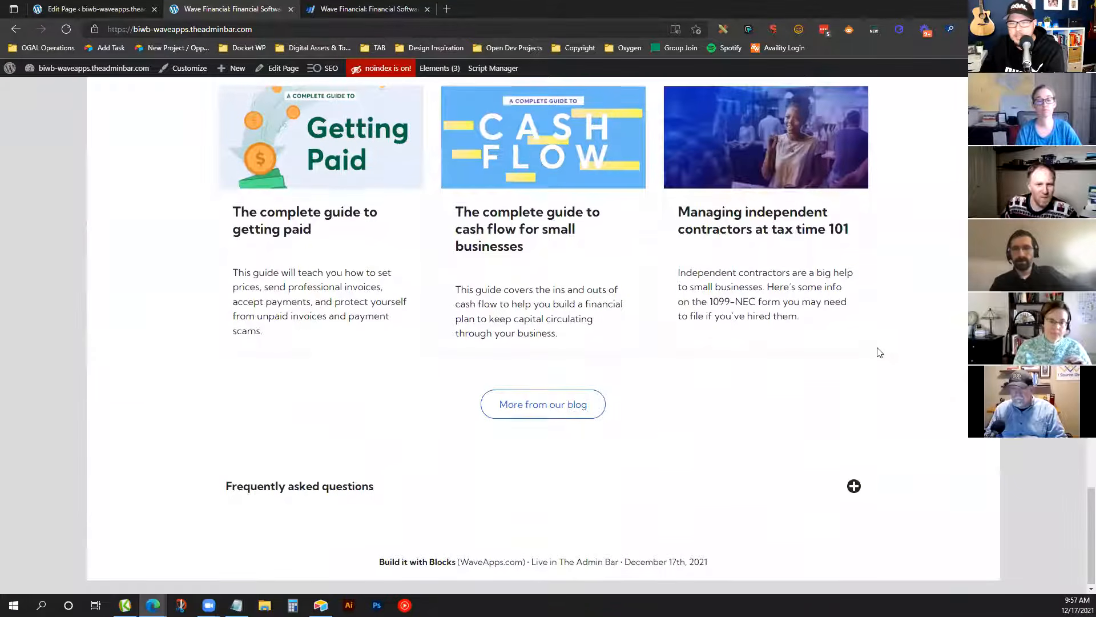
{"action": "left_click", "coordinate": [400, 487]}
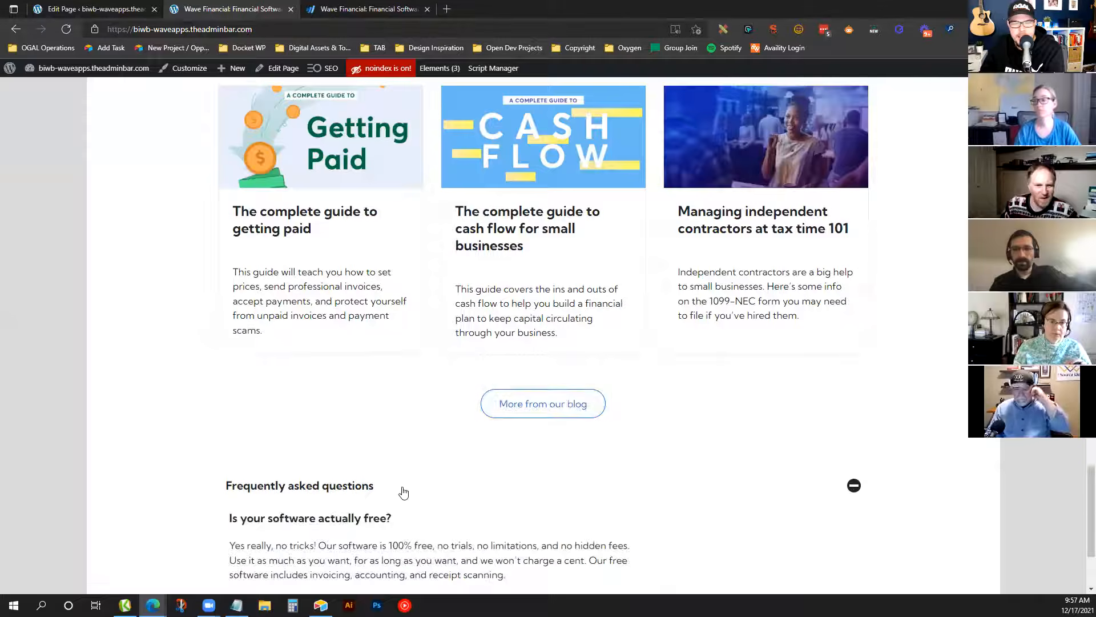
{"action": "scroll", "coordinate": [407, 339], "scroll_direction": "down", "scroll_amount": 4}
{"action": "left_click", "coordinate": [411, 251]}
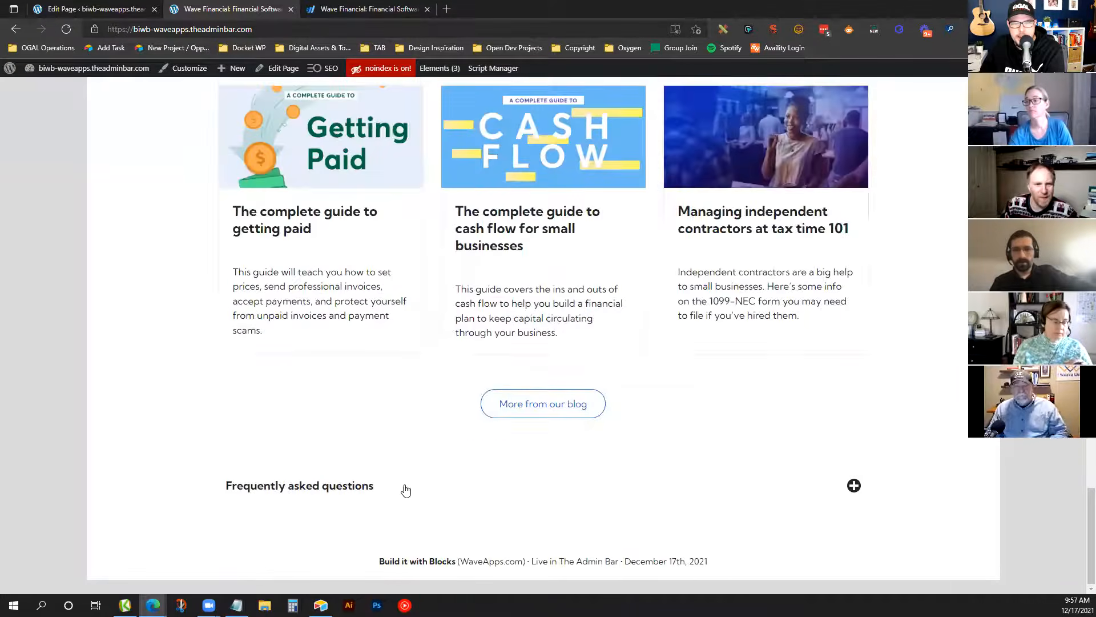
{"action": "left_click", "coordinate": [405, 486]}
{"action": "left_click", "coordinate": [400, 240]}
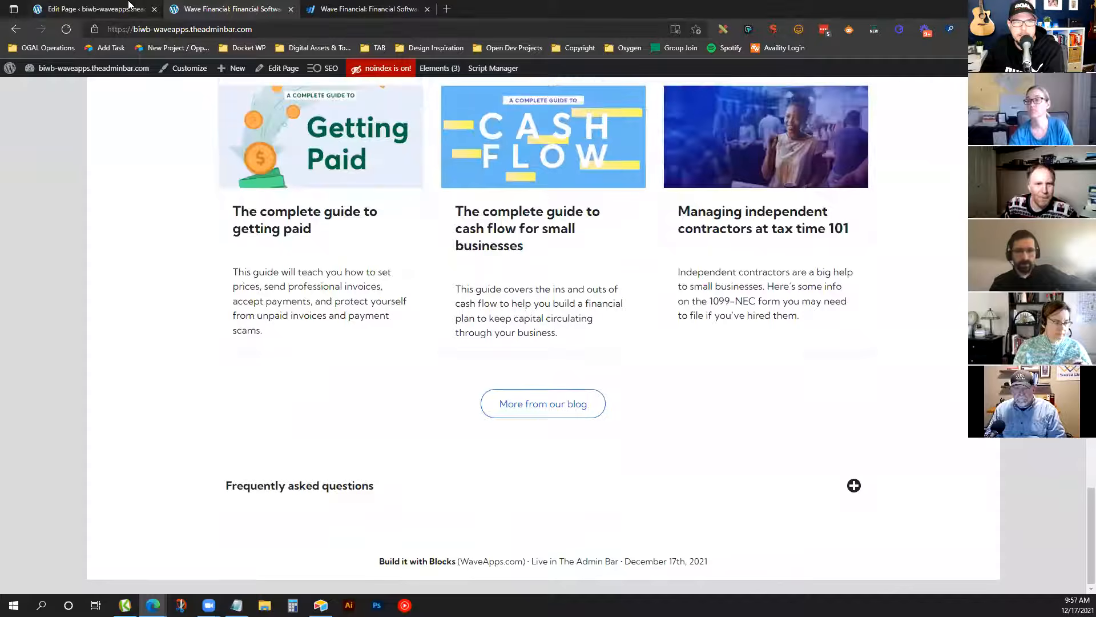
{"action": "left_click", "coordinate": [131, 7]}
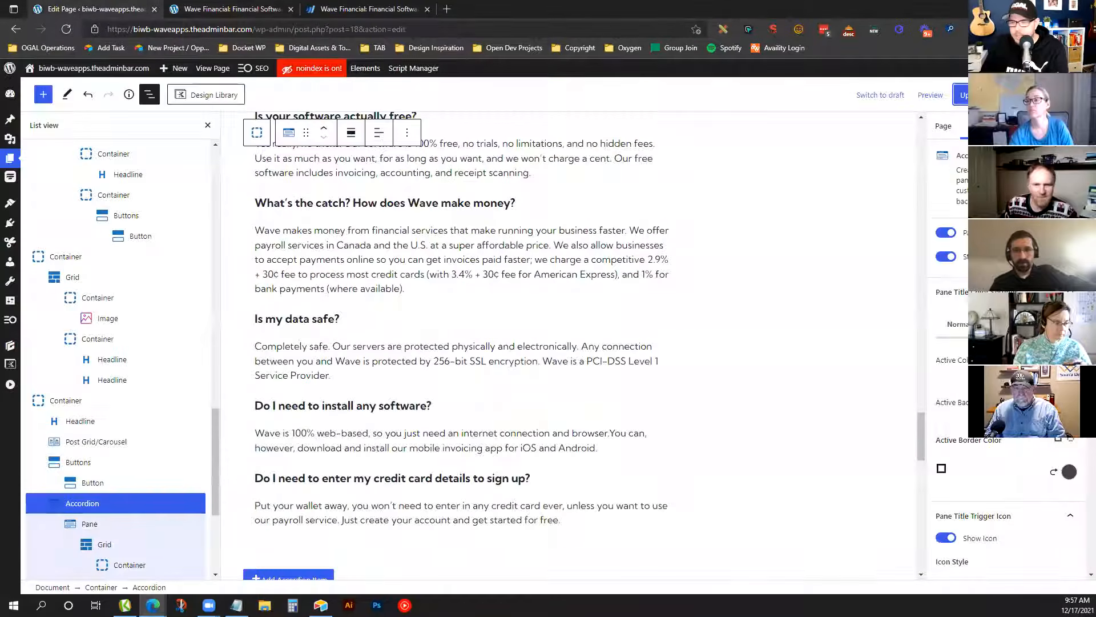
Set the Normal-state Pane Title Border Width to 1 and go to the live page
{"action": "left_click", "coordinate": [958, 326]}
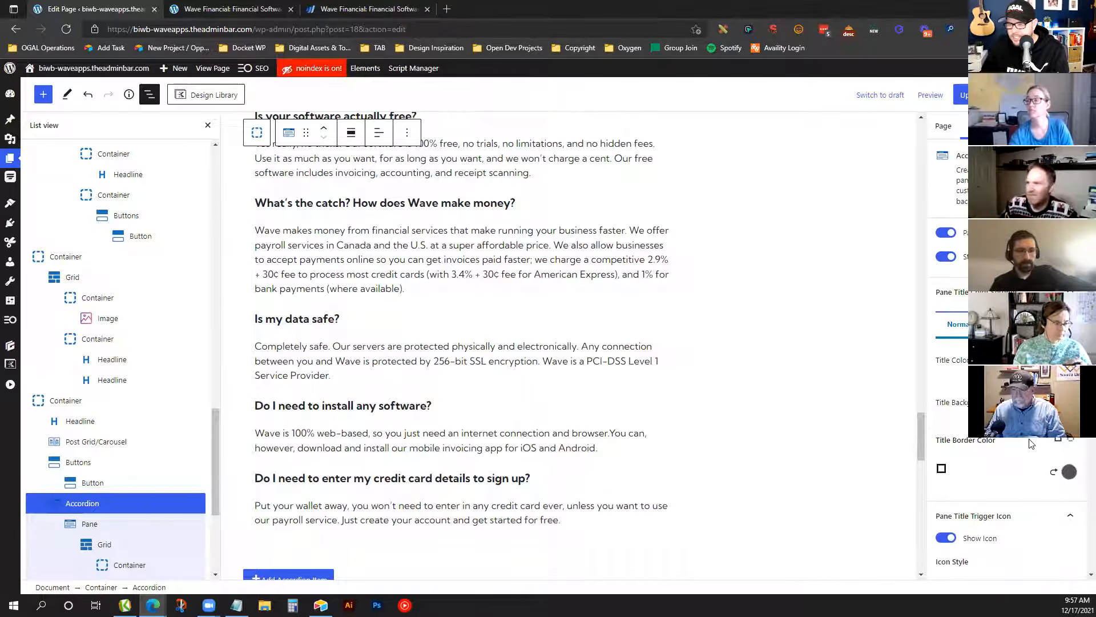
{"action": "scroll", "coordinate": [1032, 444], "scroll_direction": "down", "scroll_amount": 5}
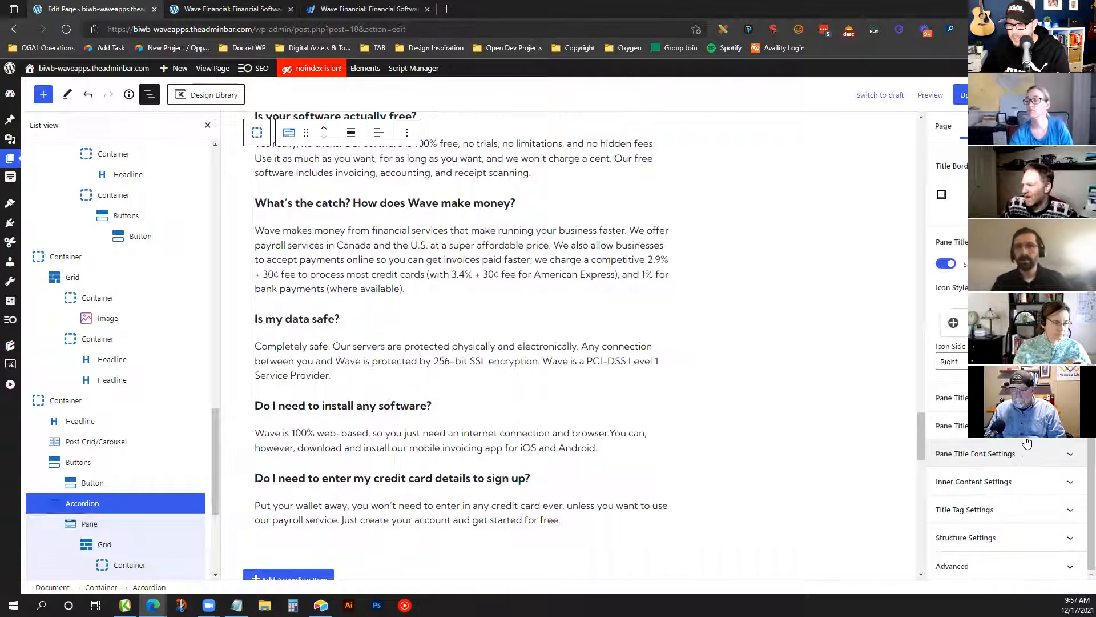
{"action": "left_click", "coordinate": [1028, 437]}
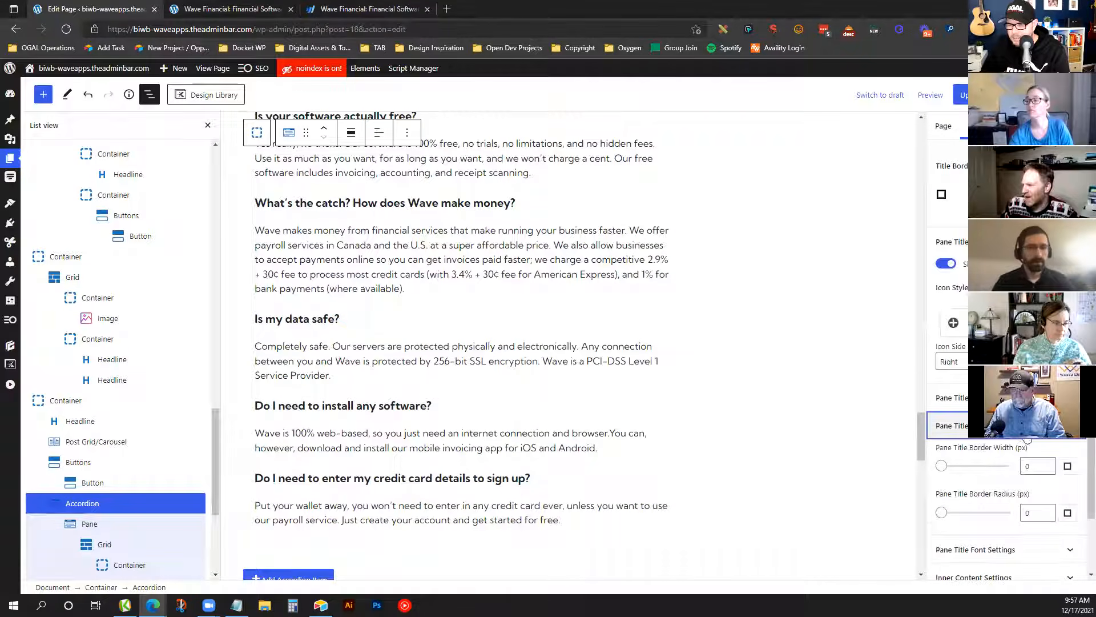
{"action": "left_click", "coordinate": [1048, 464]}
{"action": "scroll", "coordinate": [683, 326], "scroll_direction": "down", "scroll_amount": 2}
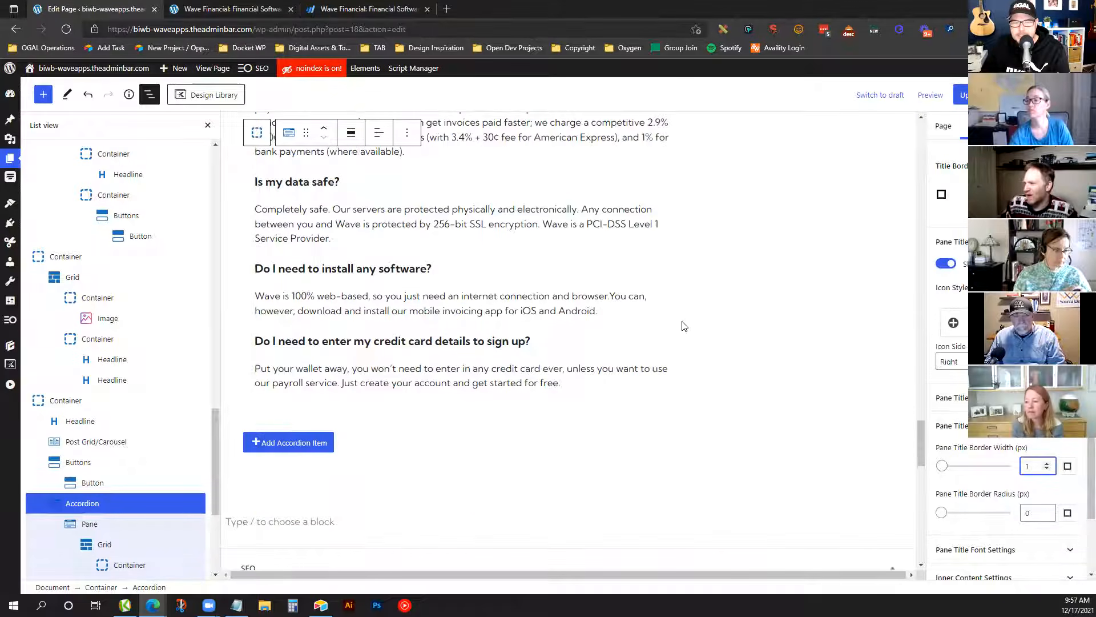
{"action": "scroll", "coordinate": [745, 156], "scroll_direction": "down", "scroll_amount": 2}
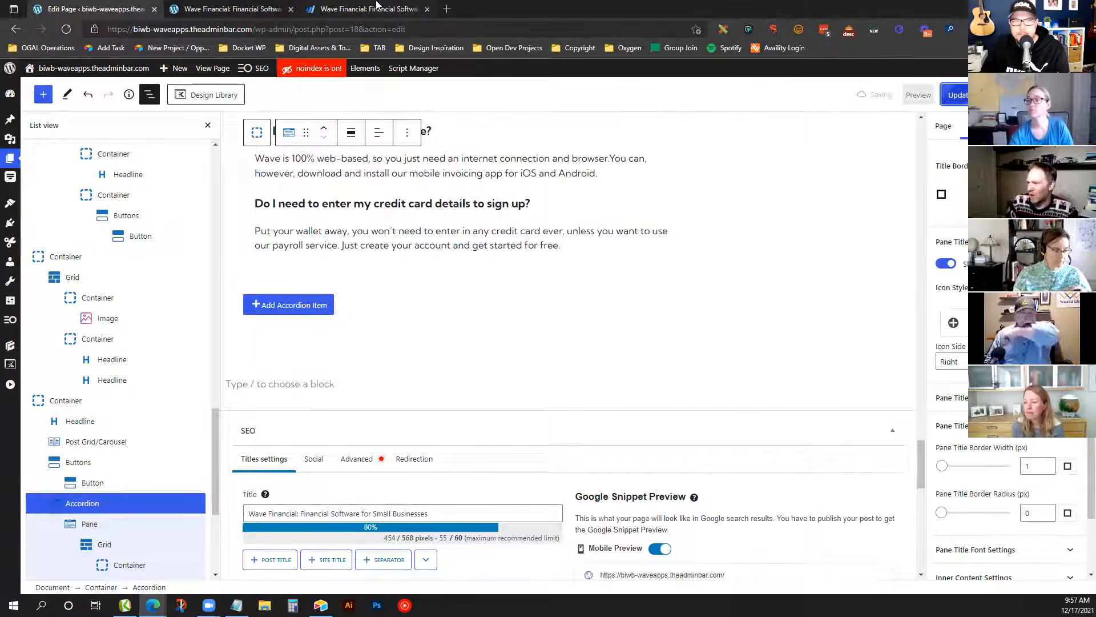
{"action": "left_click", "coordinate": [268, 9]}
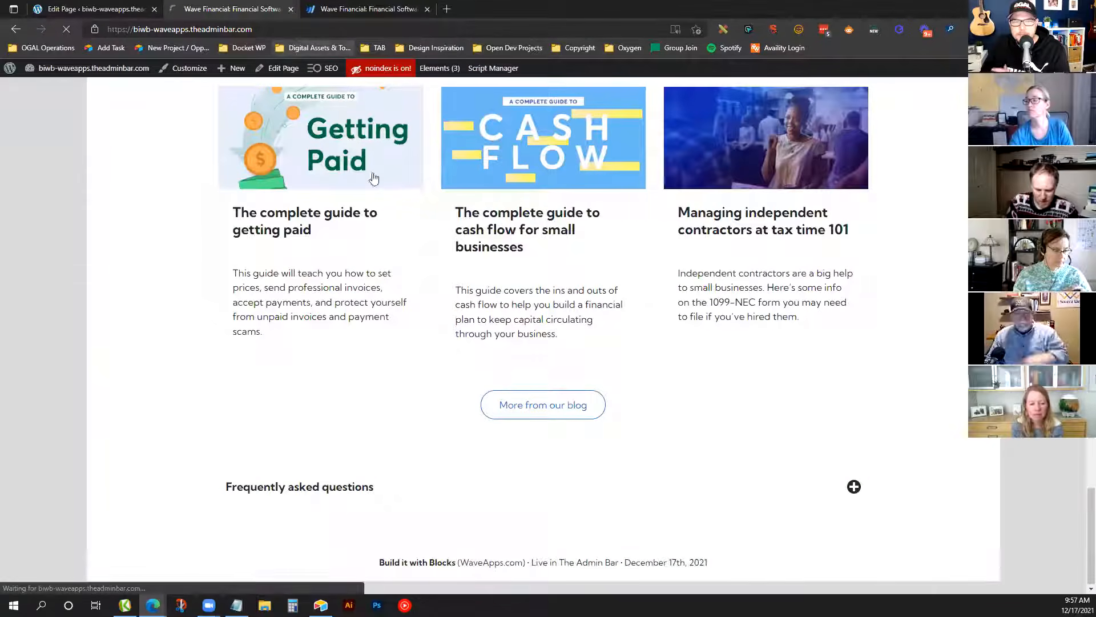
Toggle the FAQ accordion on the live page, then open Customize from the admin bar in a new tab
{"action": "left_click", "coordinate": [343, 500]}
{"action": "left_click", "coordinate": [385, 484]}
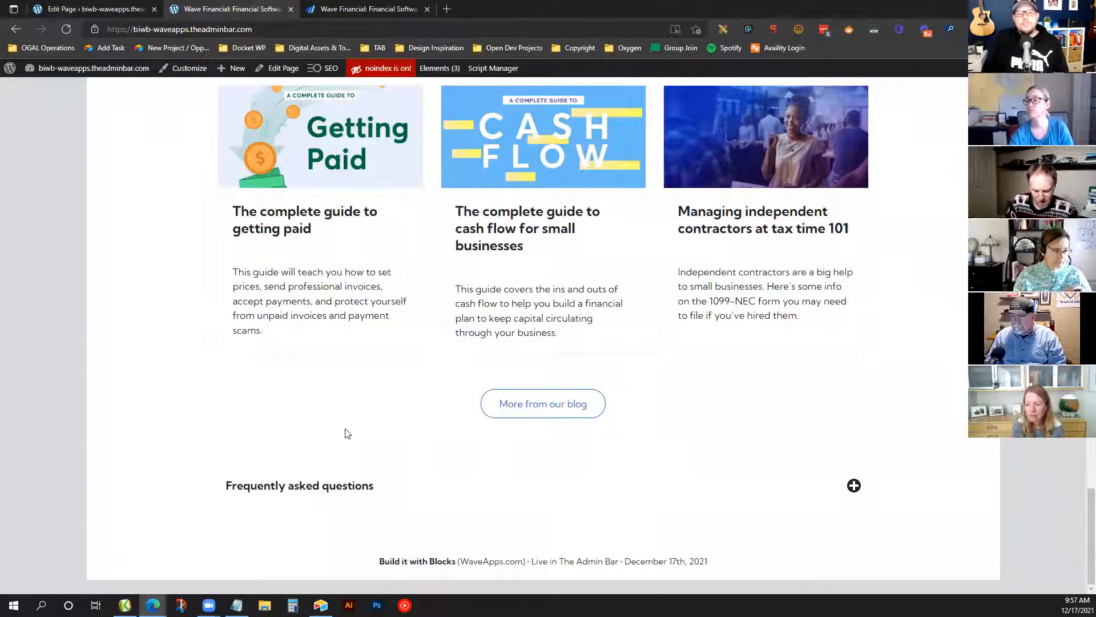
{"action": "right_click", "coordinate": [190, 68]}
{"action": "left_click", "coordinate": [223, 74]}
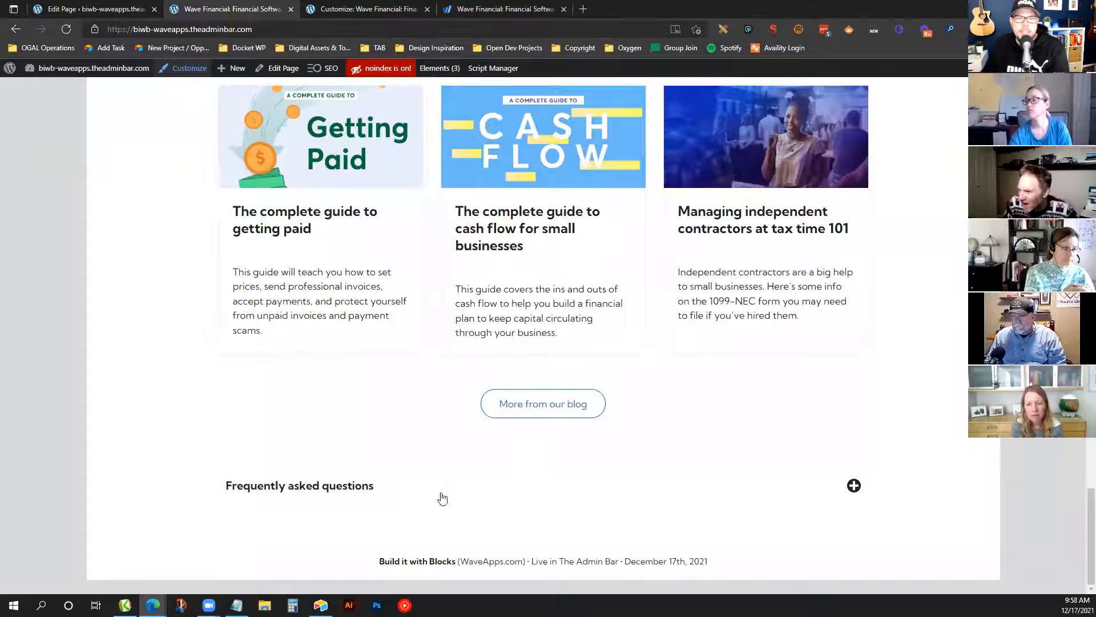
{"action": "scroll", "coordinate": [465, 534], "scroll_direction": "up", "scroll_amount": 20}
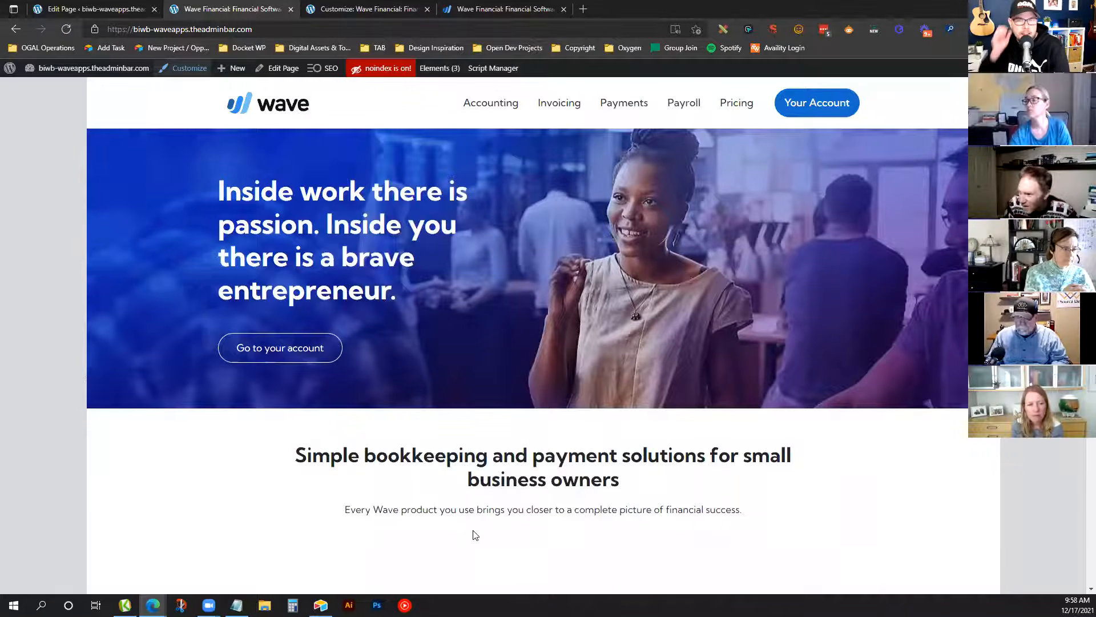
Zoom out the waveapps.com page with Ctrl+minus
{"action": "left_click", "coordinate": [502, 16]}
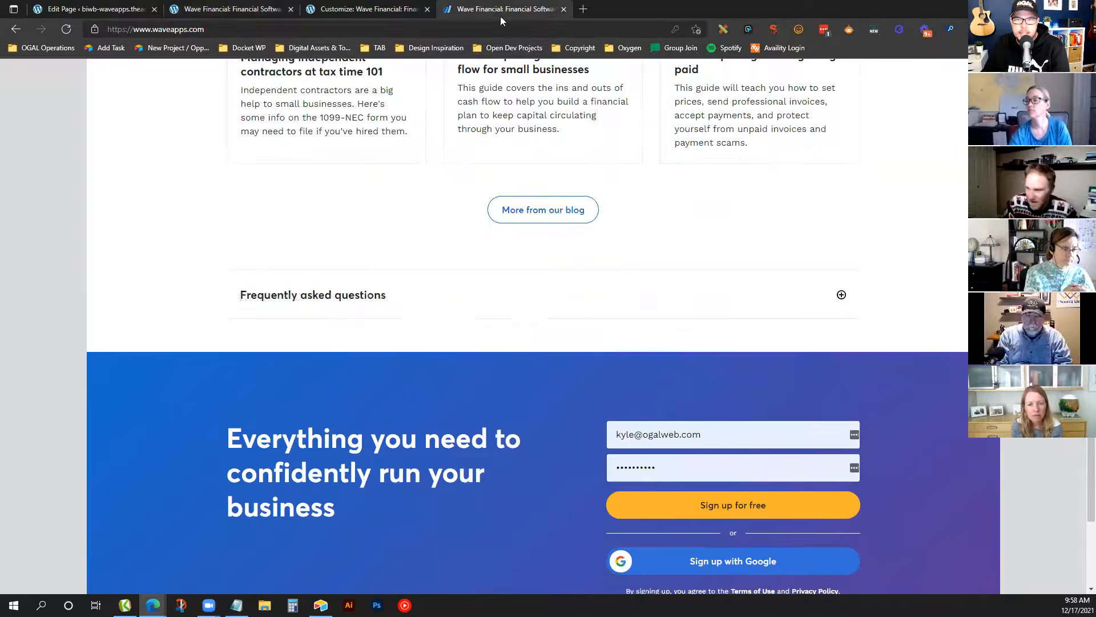
{"action": "scroll", "coordinate": [697, 429], "scroll_direction": "up", "scroll_amount": 20}
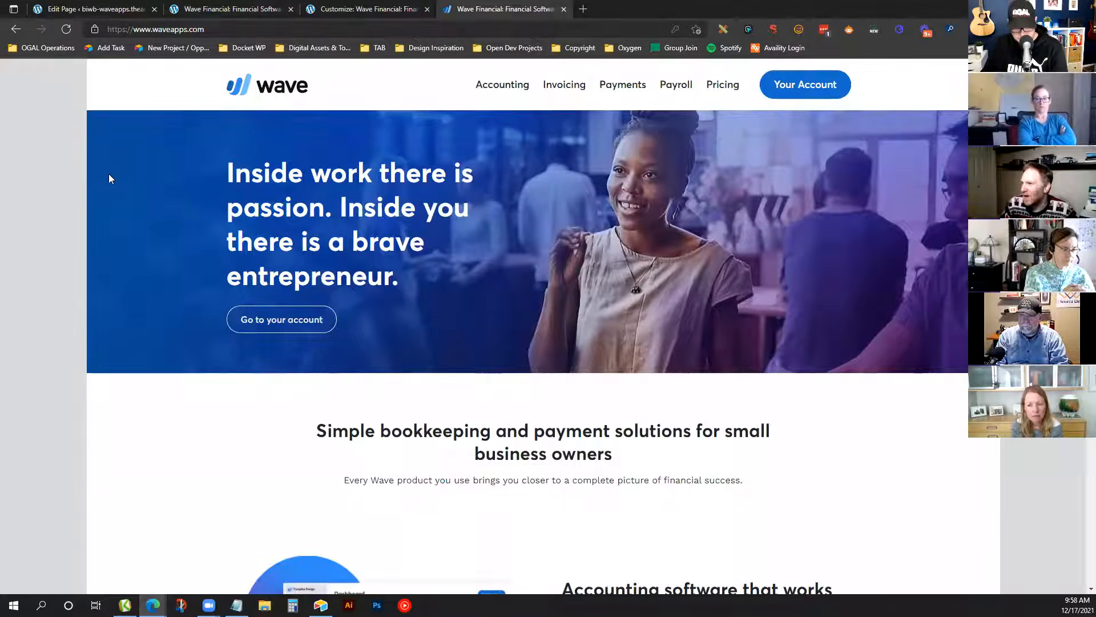
{"action": "key", "text": "ctrl+minus"}
{"action": "key", "text": "ctrl+minus"}
{"action": "key", "text": "ctrl+minus"}
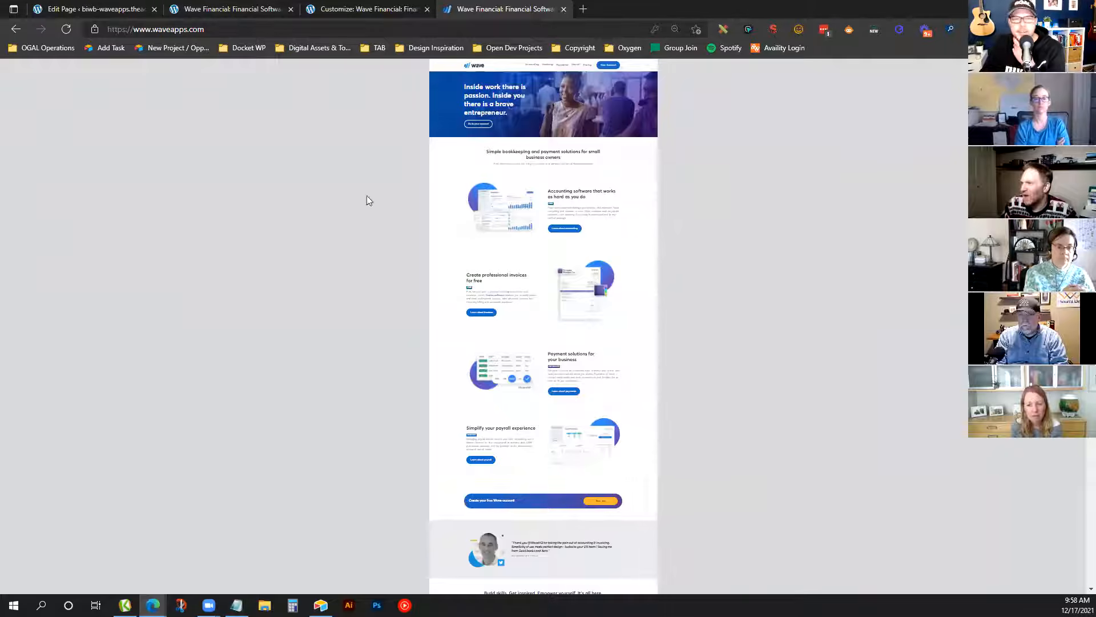
Load ogalweb.com in a new zoomed-out tab, then return to waveapps.com
{"action": "left_click", "coordinate": [583, 8]}
{"action": "type", "text": "ogal"}
{"action": "key", "text": "Return"}
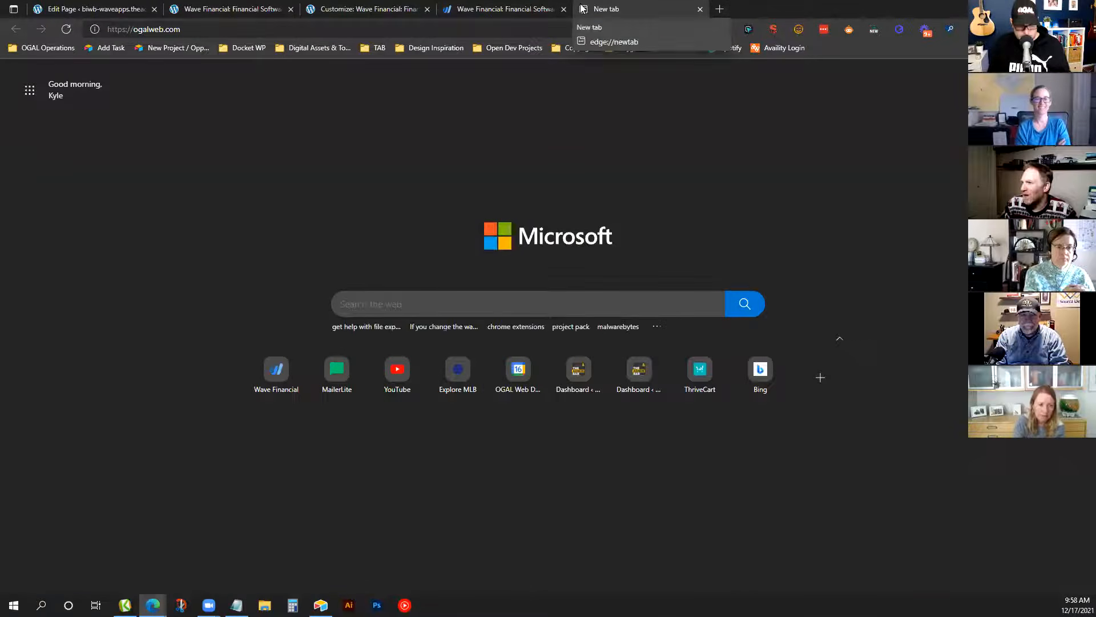
{"action": "key", "text": "ctrl+minus"}
{"action": "key", "text": "ctrl+minus"}
{"action": "key", "text": "ctrl+minus"}
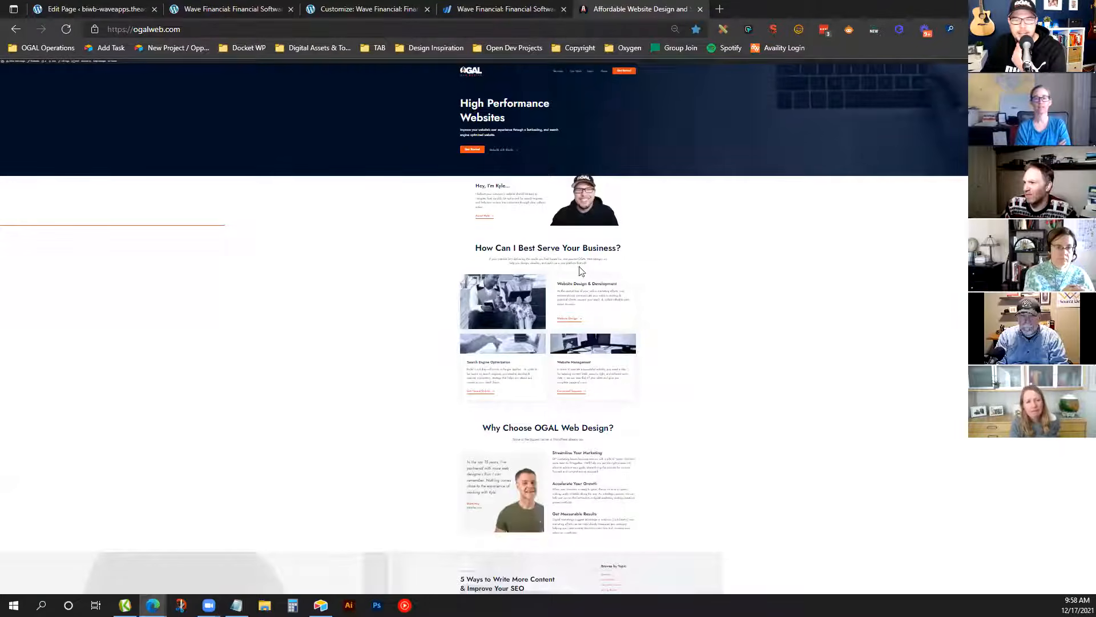
{"action": "scroll", "coordinate": [581, 271], "scroll_direction": "down", "scroll_amount": 5}
{"action": "scroll", "coordinate": [604, 279], "scroll_direction": "up", "scroll_amount": 5}
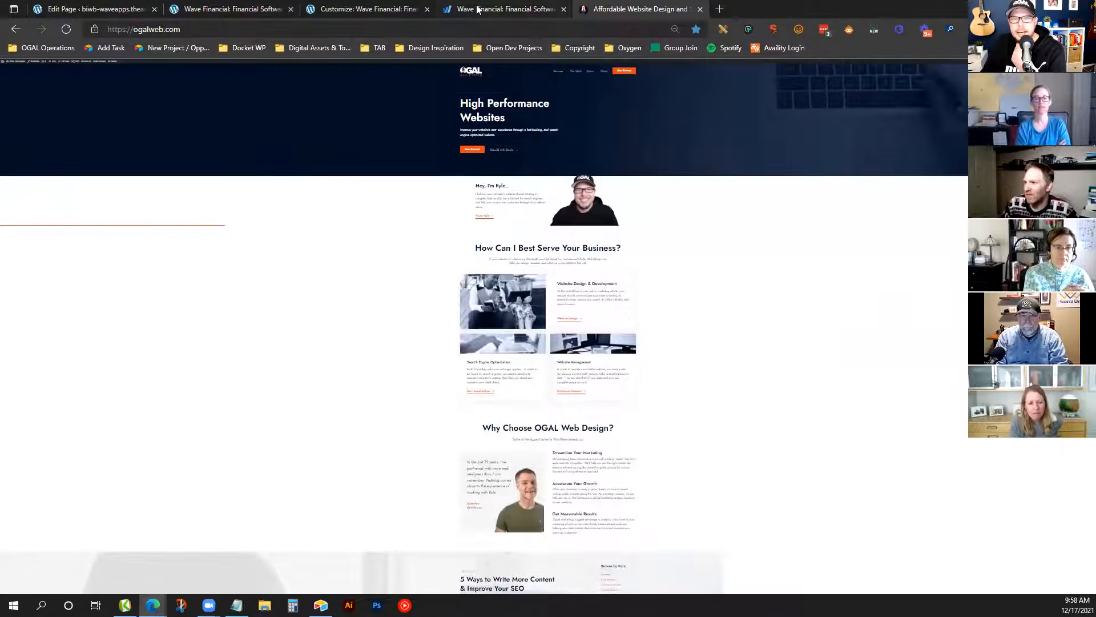
{"action": "left_click", "coordinate": [477, 9]}
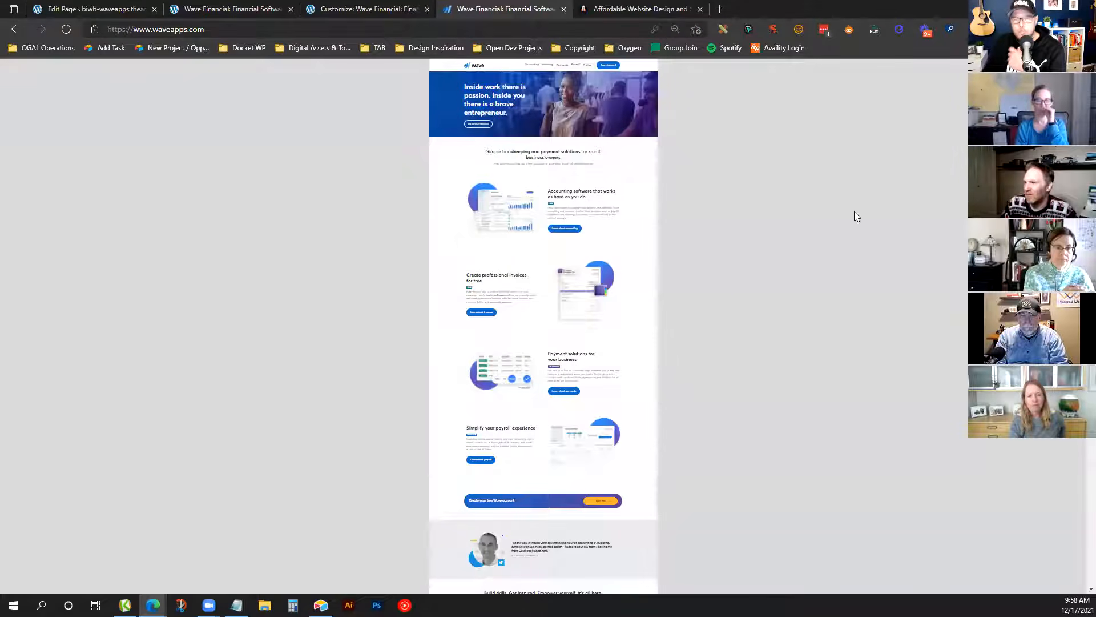
{"action": "scroll", "coordinate": [854, 212], "scroll_direction": "up", "scroll_amount": 6}
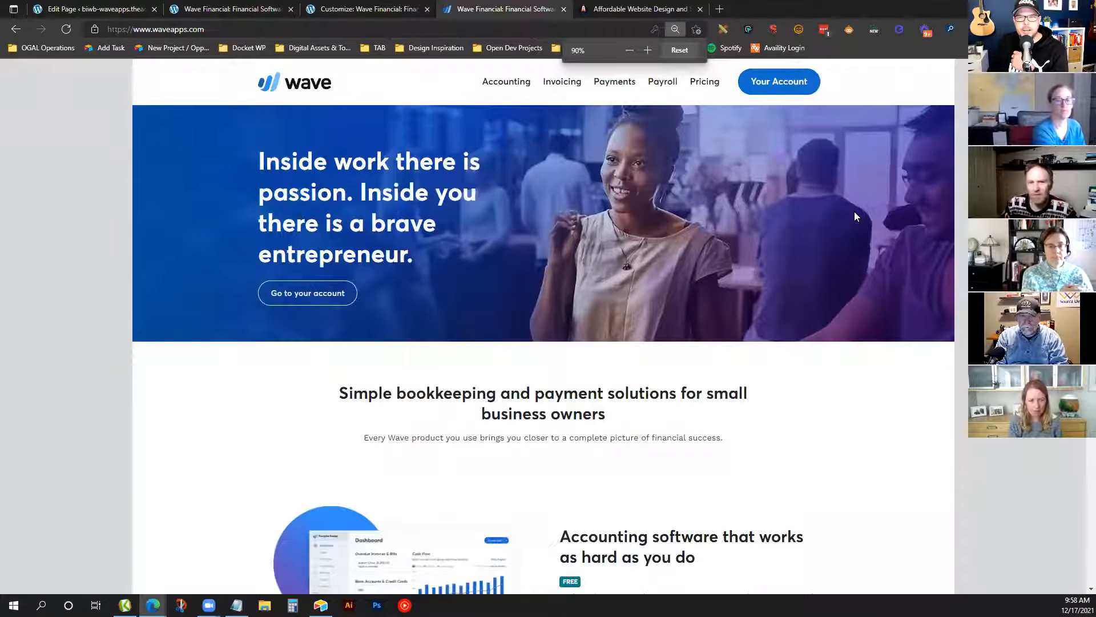
{"action": "scroll", "coordinate": [855, 213], "scroll_direction": "up", "scroll_amount": 1}
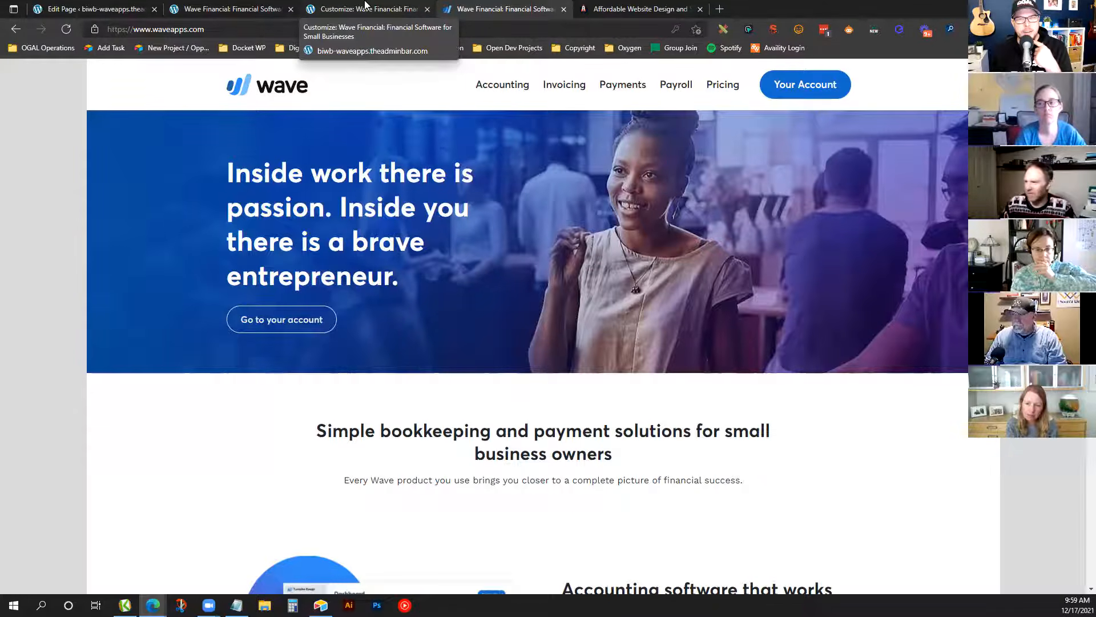
Scroll the Wave demo site down to its blog guide cards
{"action": "left_click", "coordinate": [394, 8]}
{"action": "left_click", "coordinate": [502, 9]}
{"action": "scroll", "coordinate": [543, 313], "scroll_direction": "down", "scroll_amount": 6}
{"action": "scroll", "coordinate": [543, 313], "scroll_direction": "down", "scroll_amount": 10}
{"action": "left_click", "coordinate": [234, 8]}
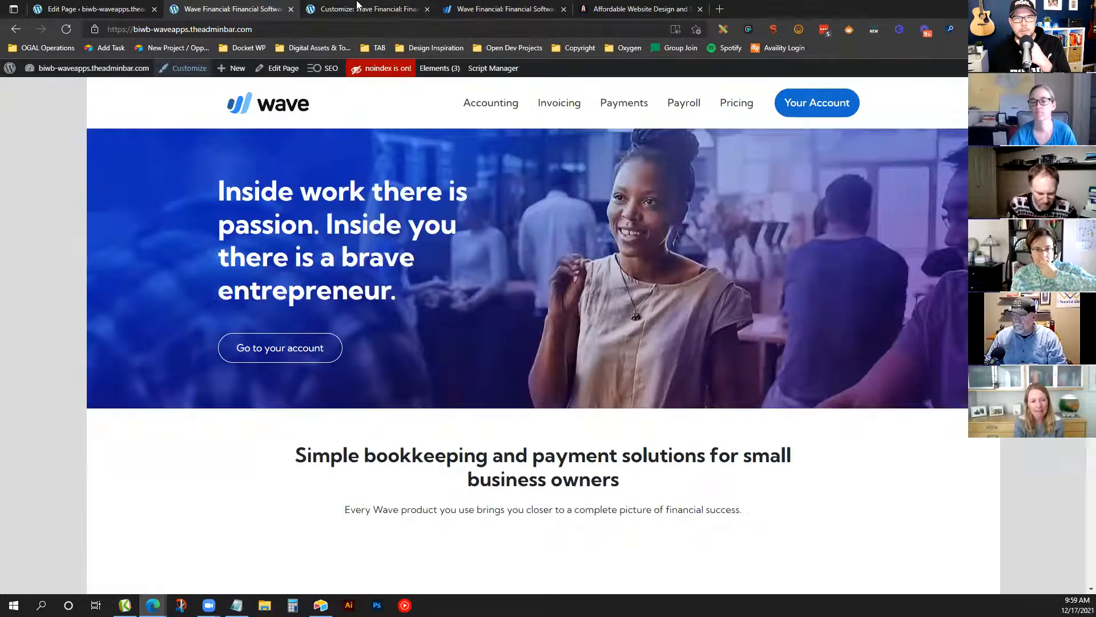
{"action": "left_click", "coordinate": [357, 6]}
{"action": "left_click", "coordinate": [234, 9]}
{"action": "scroll", "coordinate": [452, 277], "scroll_direction": "down", "scroll_amount": 15}
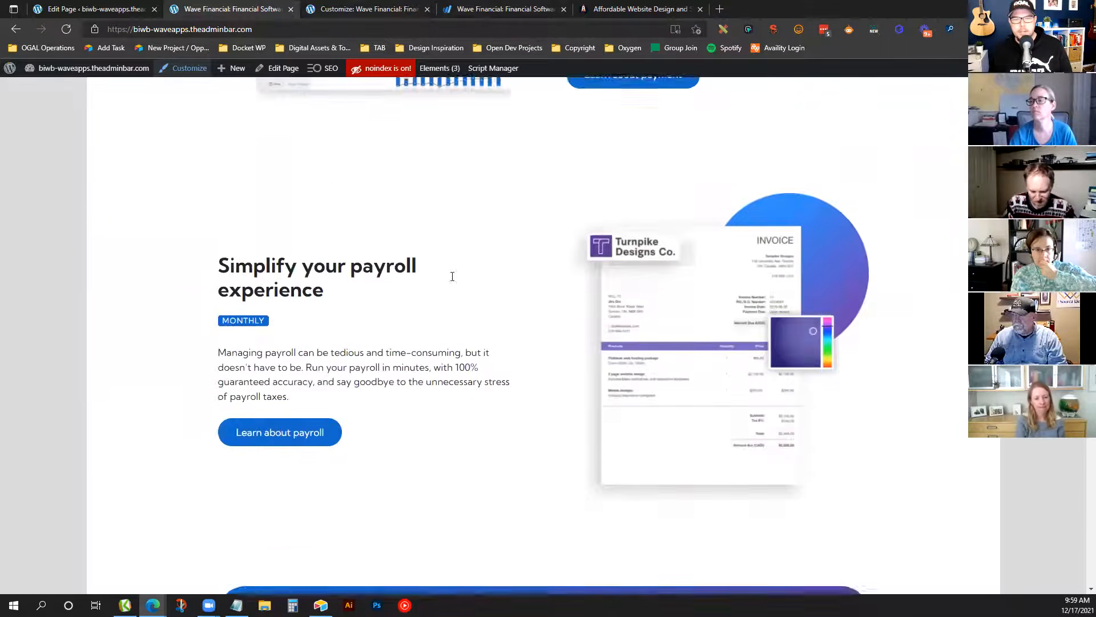
{"action": "scroll", "coordinate": [452, 276], "scroll_direction": "down", "scroll_amount": 15}
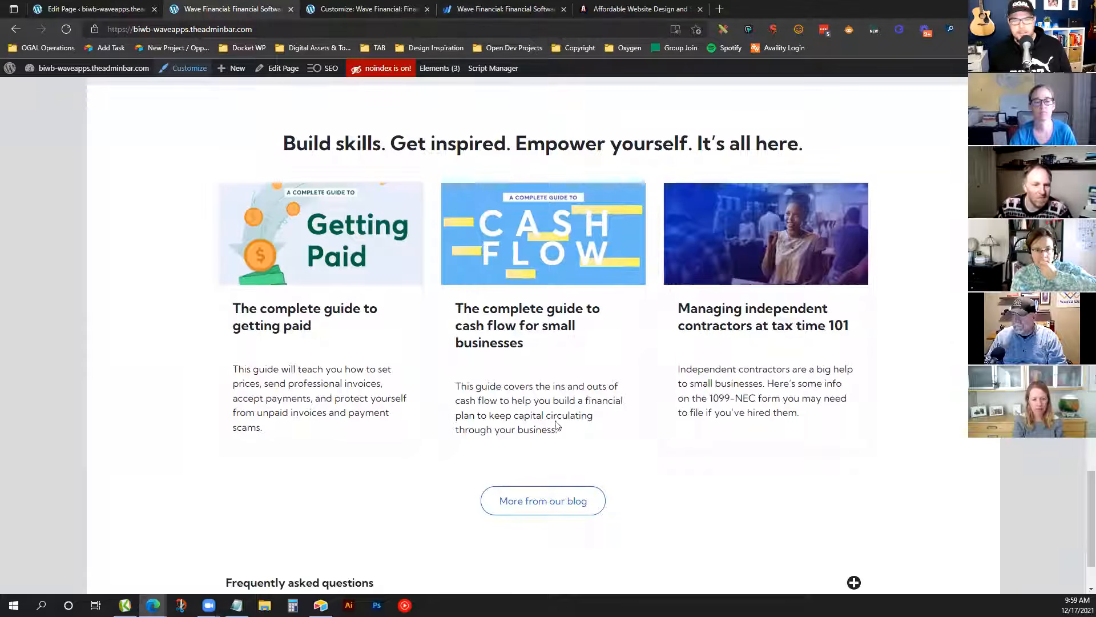
Inspect the Getting Paid blog card at desktop width and select its article element
{"action": "right_click", "coordinate": [351, 406]}
{"action": "left_click", "coordinate": [403, 401]}
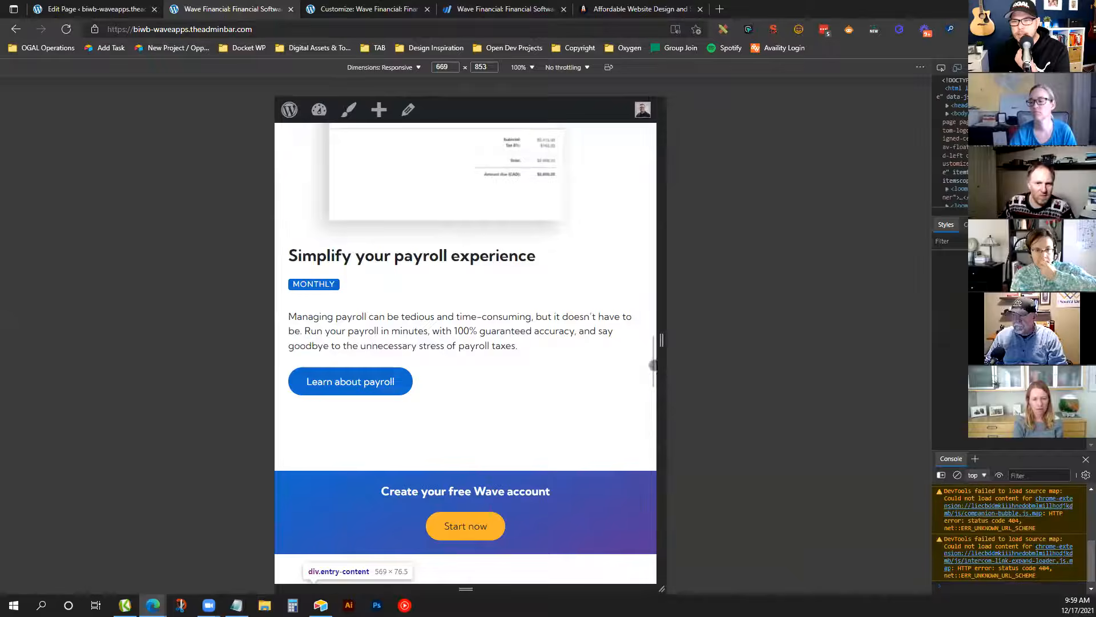
{"action": "left_click_drag", "start_coordinate": [661, 340], "coordinate": [866, 325]}
{"action": "scroll", "coordinate": [670, 301], "scroll_direction": "up", "scroll_amount": 3}
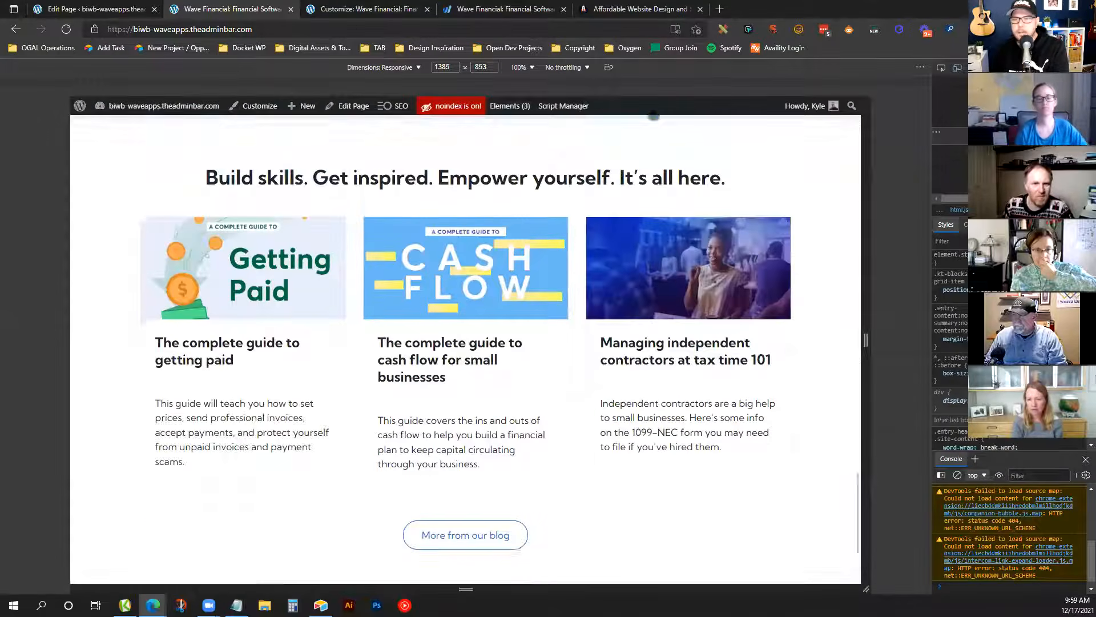
{"action": "left_click", "coordinate": [939, 70]}
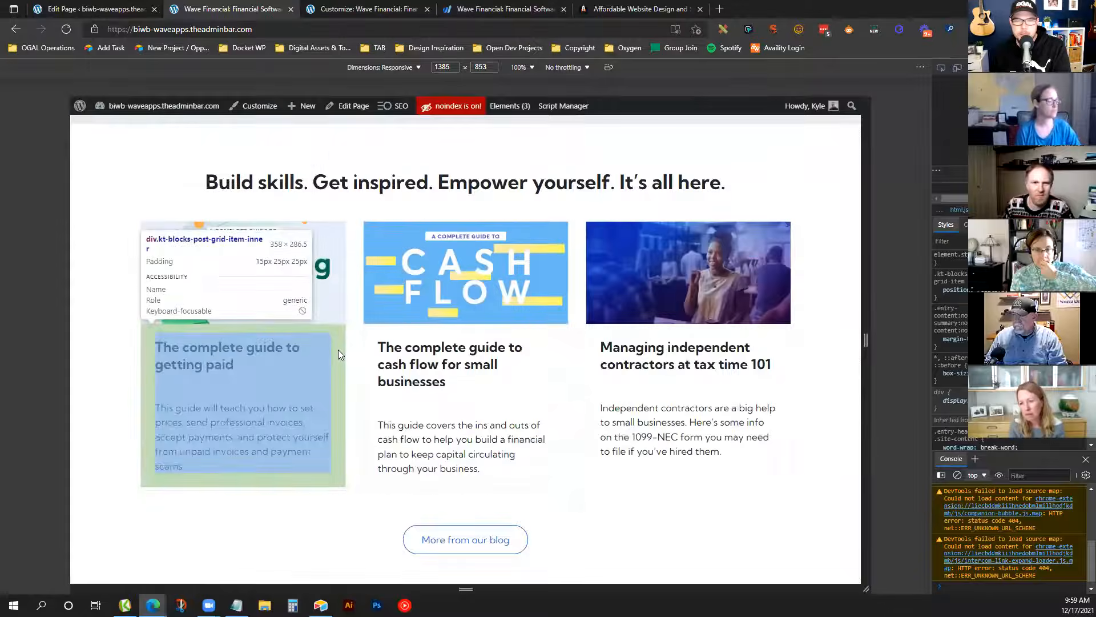
{"action": "left_click", "coordinate": [304, 292]}
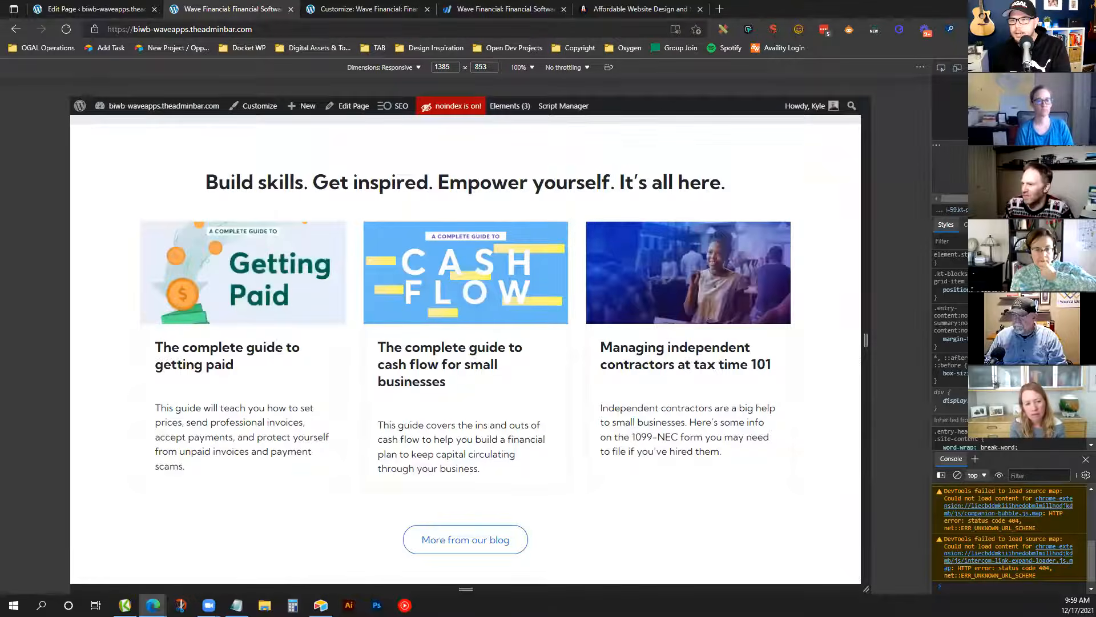
{"action": "left_click_drag", "start_coordinate": [932, 243], "coordinate": [845, 243]}
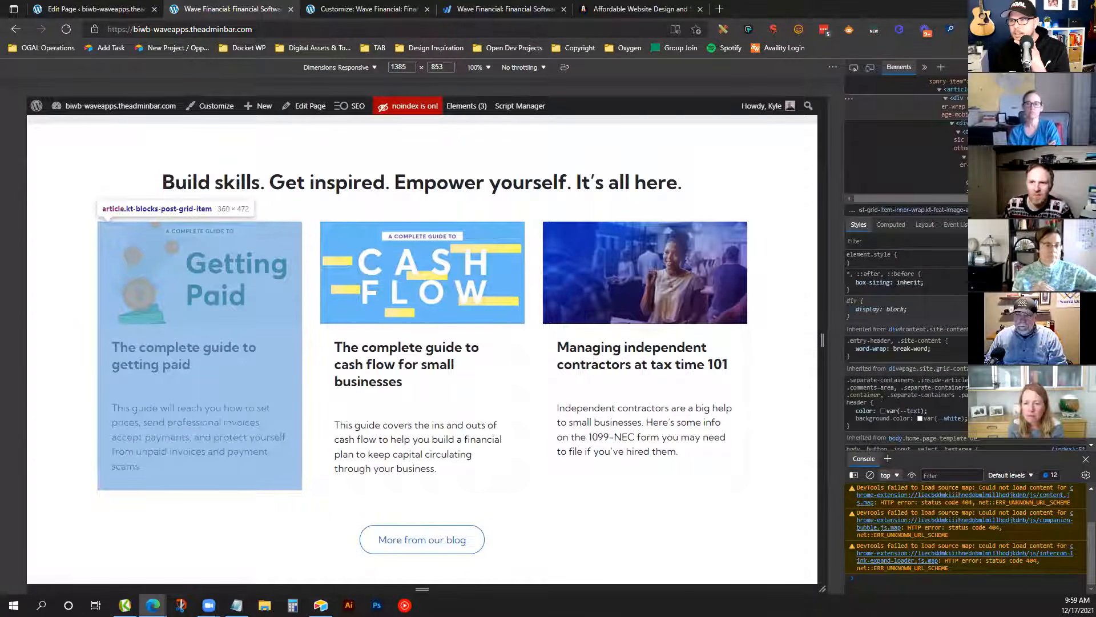
{"action": "left_click", "coordinate": [957, 90]}
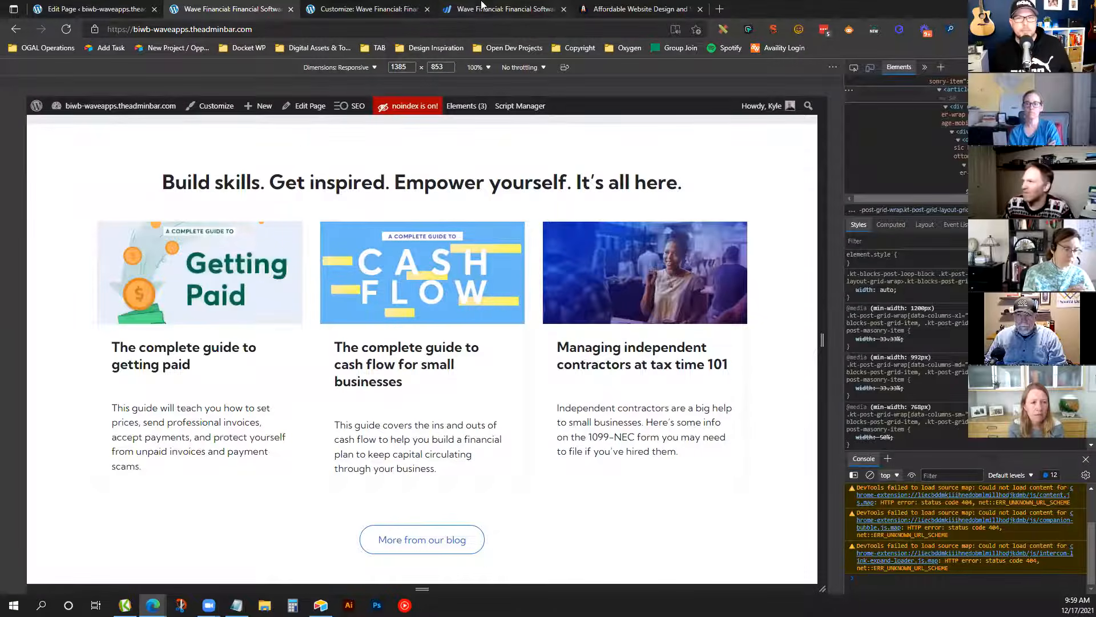
{"action": "left_click", "coordinate": [358, 9]}
Start a .kt-blocks-post-grid-item:hover{ rule at the end of Additional CSS
{"action": "left_click", "coordinate": [105, 419]}
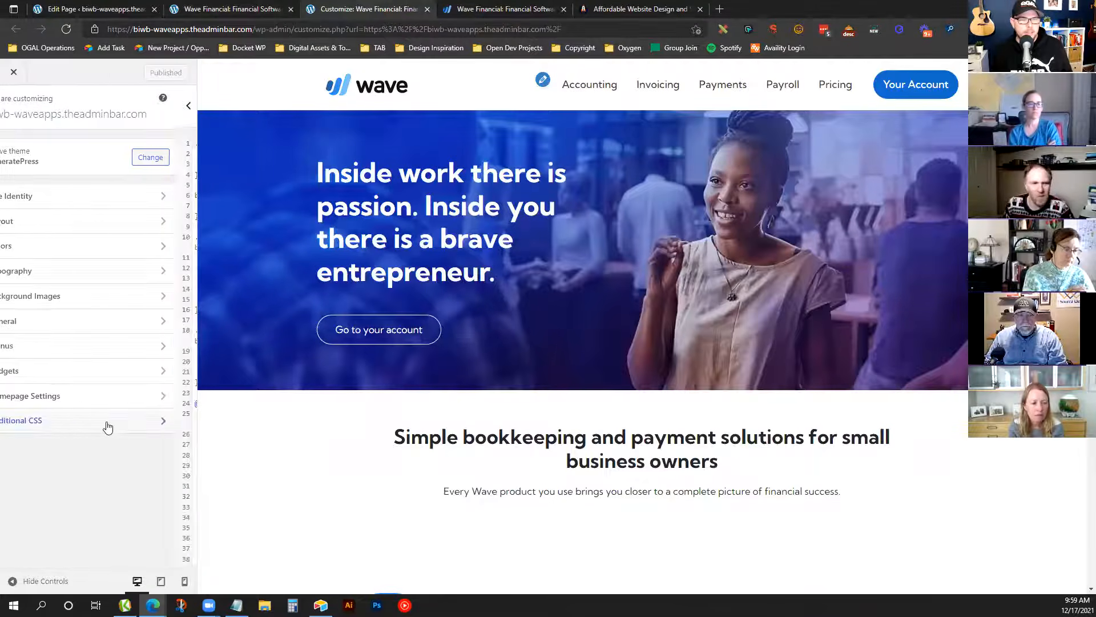
{"action": "scroll", "coordinate": [108, 413], "scroll_direction": "down", "scroll_amount": 3}
{"action": "left_click", "coordinate": [92, 559]}
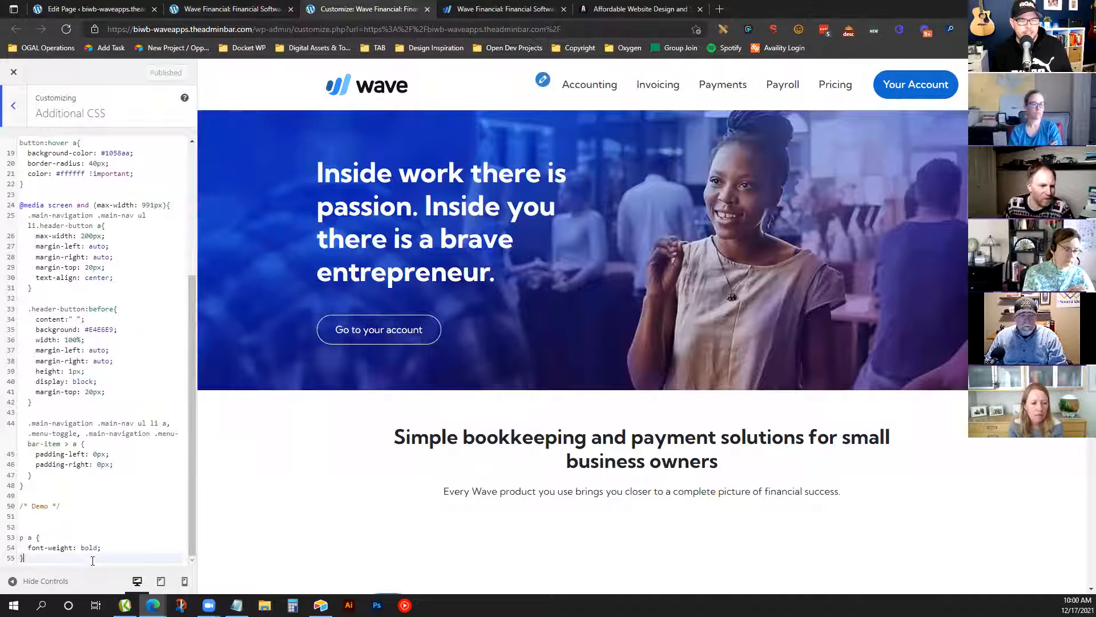
{"action": "key", "text": "Return"}
{"action": "key", "text": "Return"}
{"action": "type", "text": ".kt-blocks-post-grid-item"}
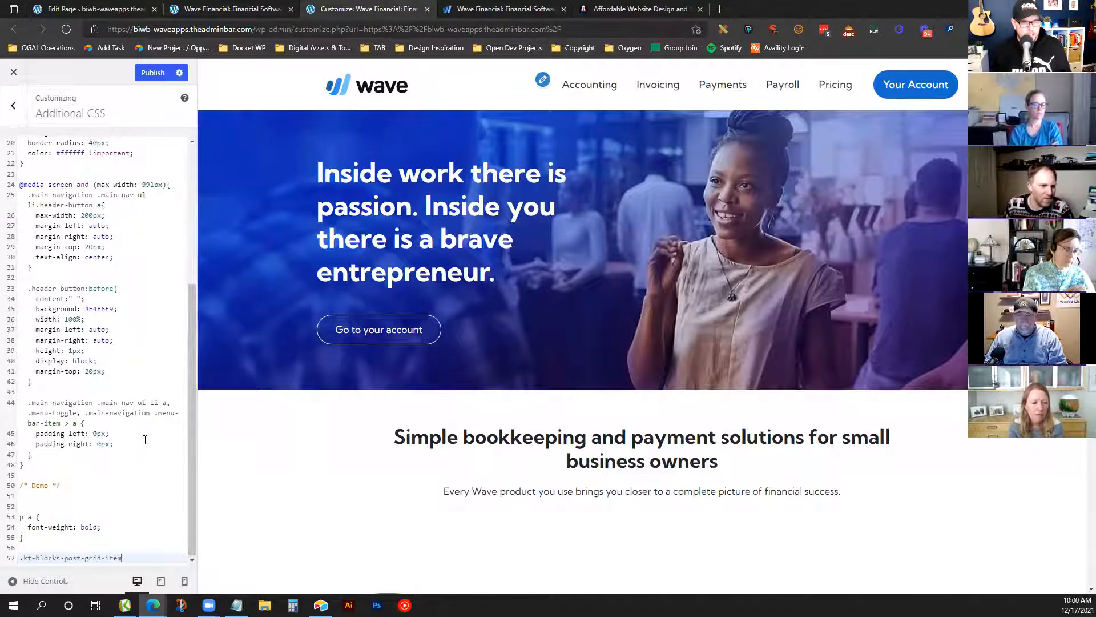
{"action": "type", "text": ":hover{"}
{"action": "key", "text": "Return"}
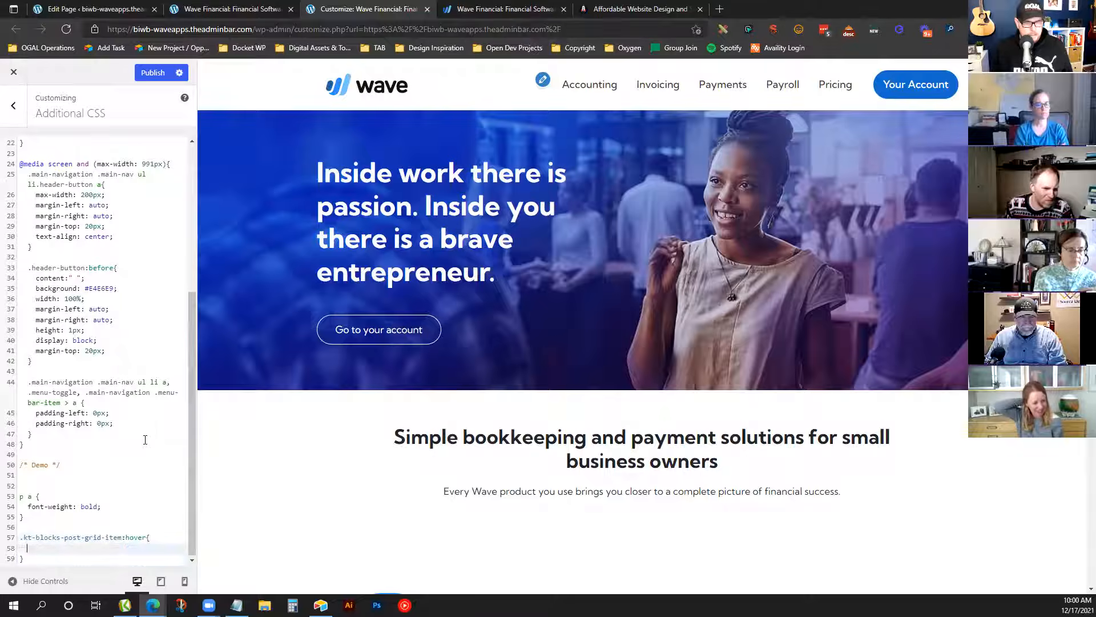
Test display:none inside the hover rule, delete it, and open a new tab
{"action": "scroll", "coordinate": [636, 320], "scroll_direction": "down", "scroll_amount": 15}
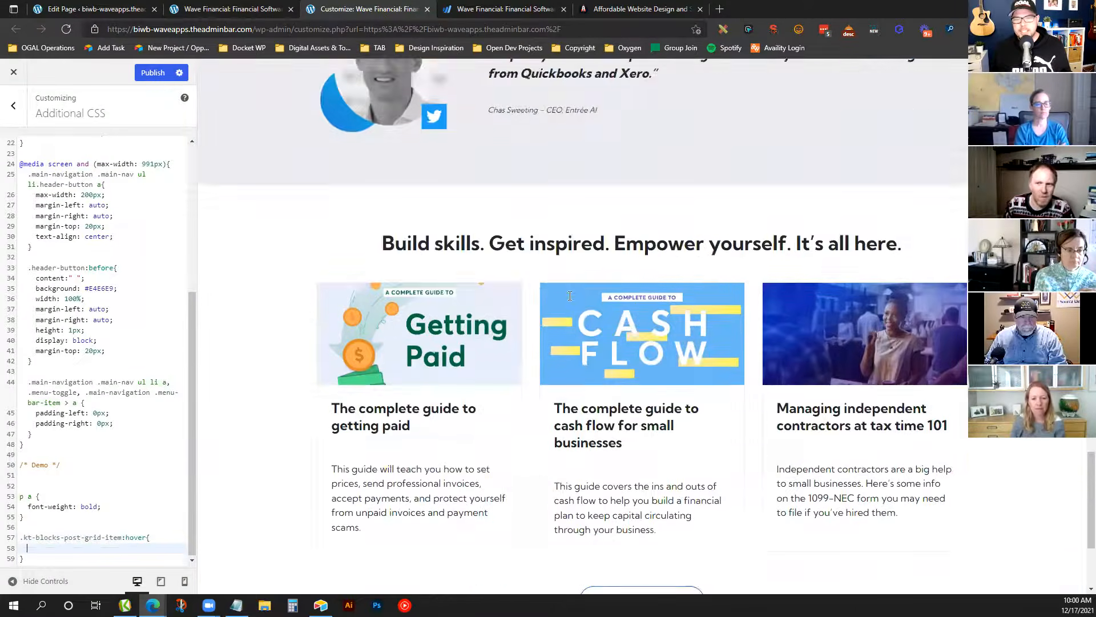
{"action": "scroll", "coordinate": [570, 296], "scroll_direction": "down", "scroll_amount": 3}
{"action": "scroll", "coordinate": [560, 293], "scroll_direction": "up", "scroll_amount": 4}
{"action": "scroll", "coordinate": [507, 326], "scroll_direction": "down", "scroll_amount": 4}
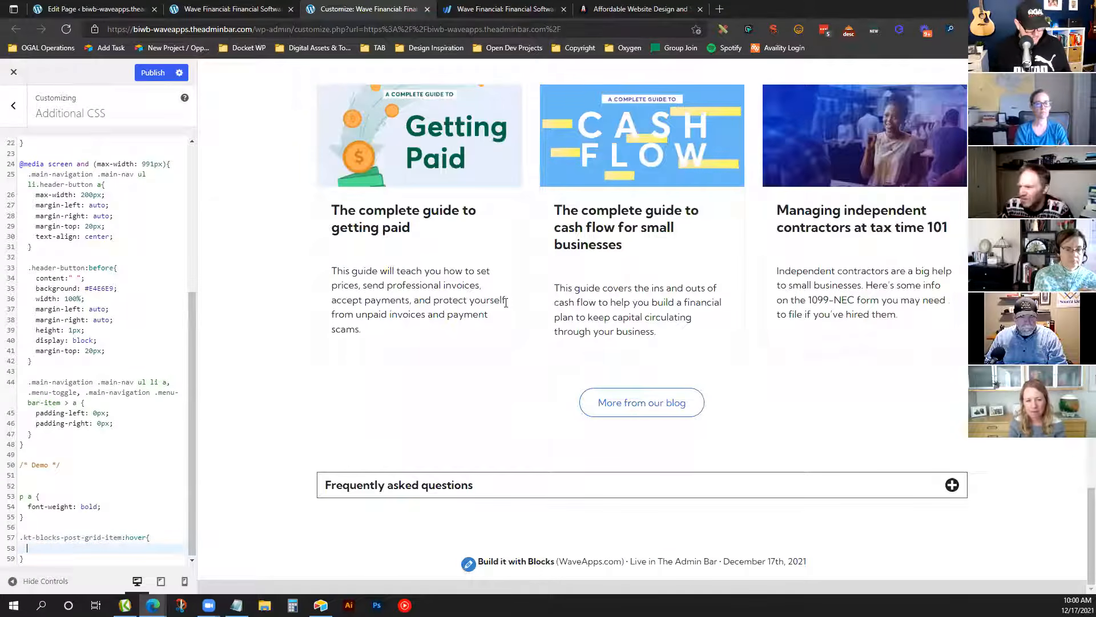
{"action": "type", "text": "display:none;"}
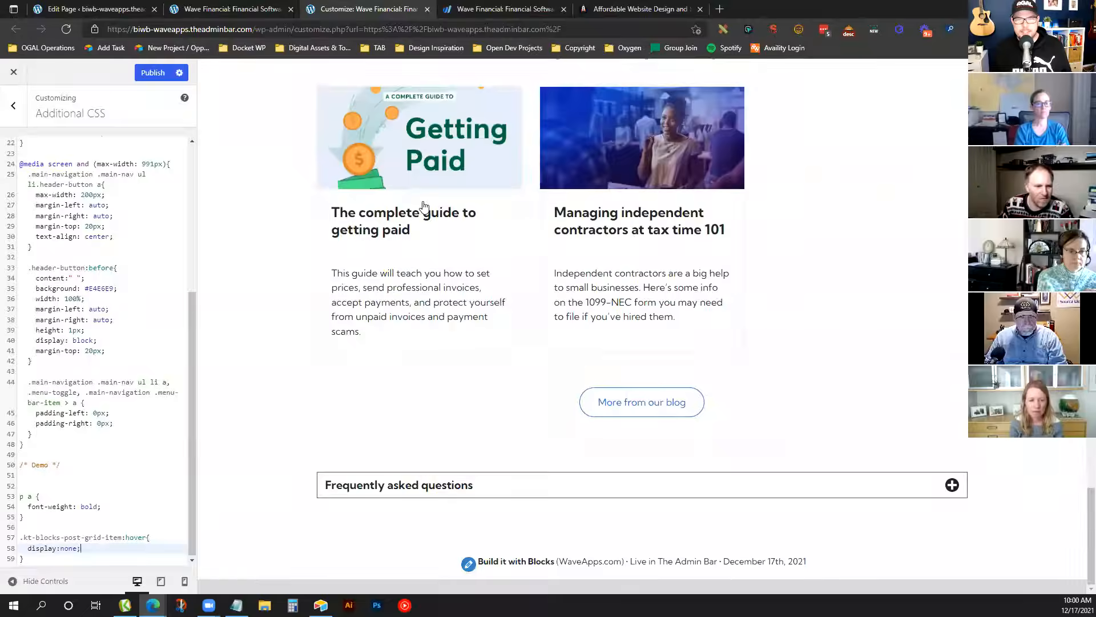
{"action": "left_click_drag", "start_coordinate": [104, 549], "coordinate": [20, 549]}
{"action": "key", "text": "BackSpace"}
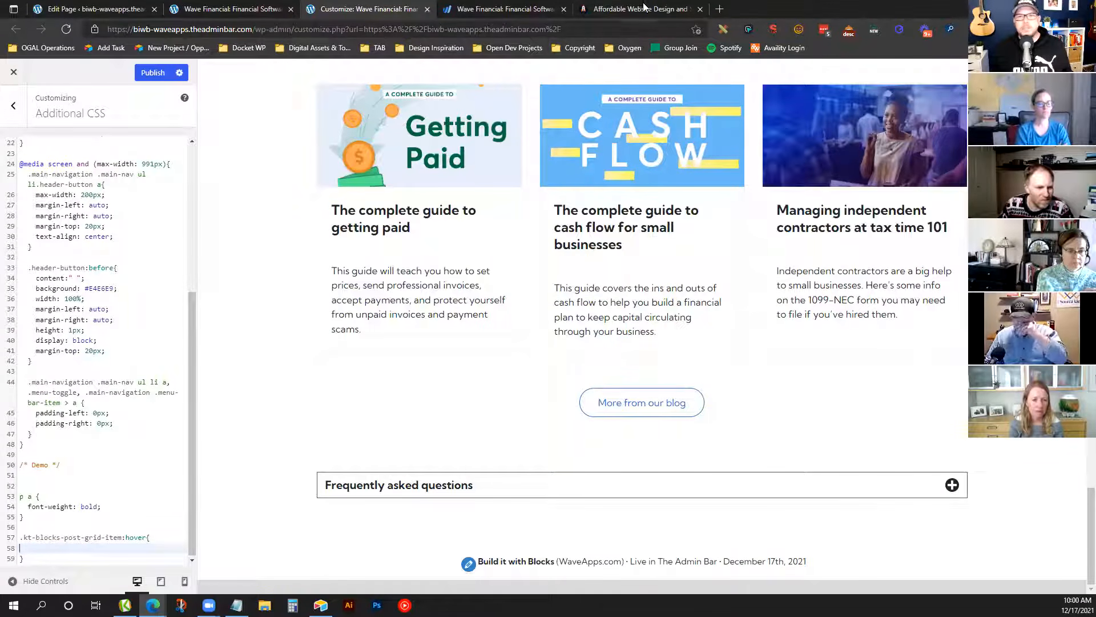
{"action": "key", "text": "ctrl+t"}
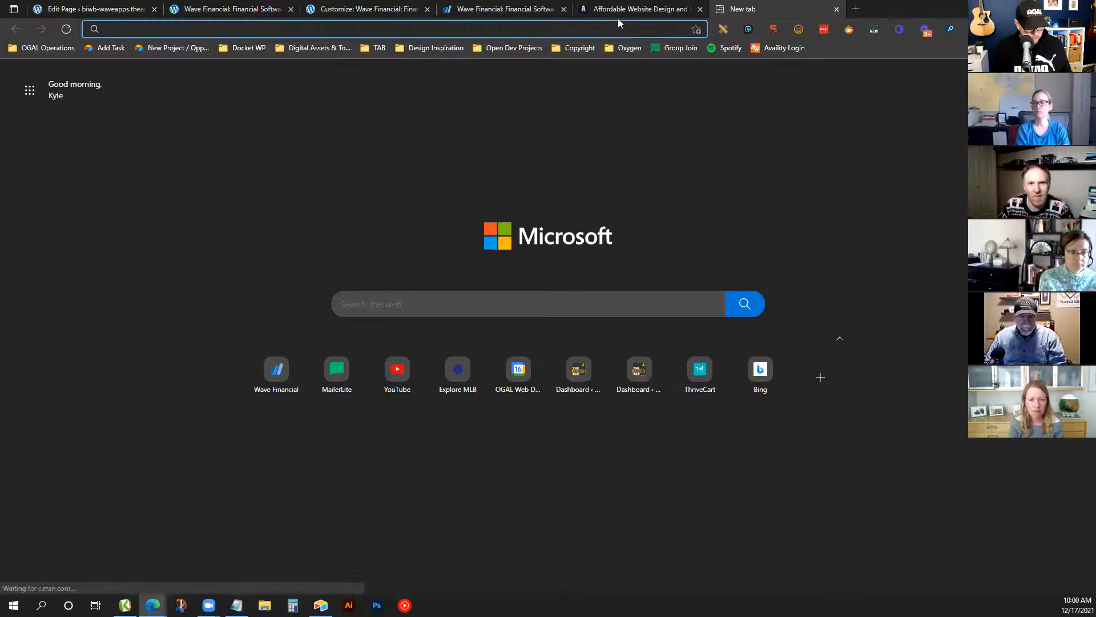
Search 'box shadow css', open MDN's box-shadow page and select the 2px 2px 2px 1px rgba example
{"action": "type", "text": "box shadow css"}
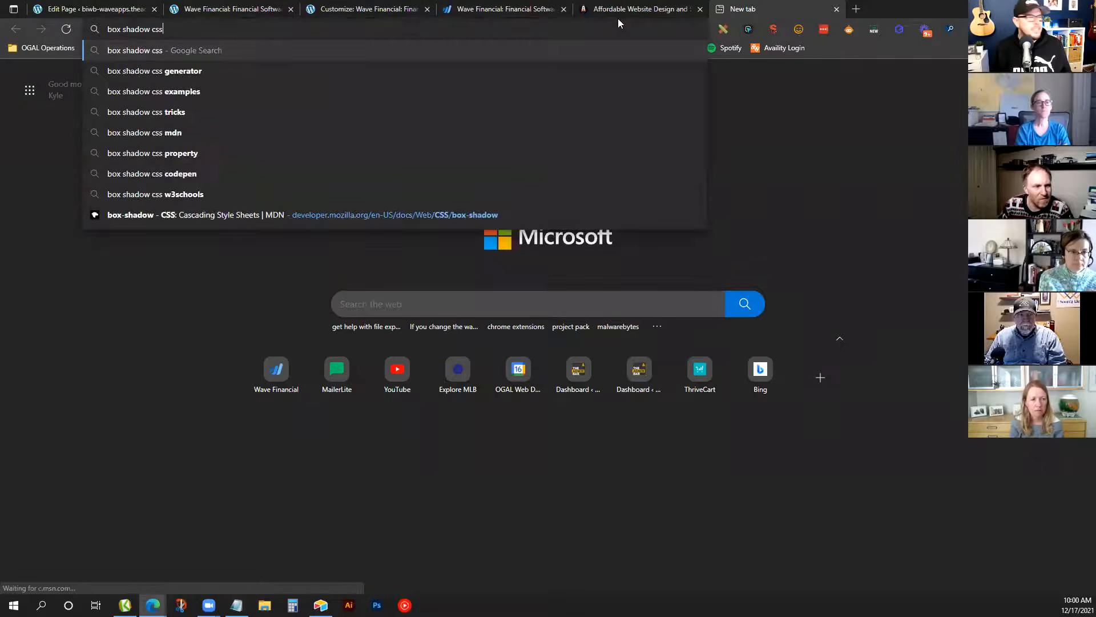
{"action": "key", "text": "Return"}
{"action": "left_click", "coordinate": [395, 185]}
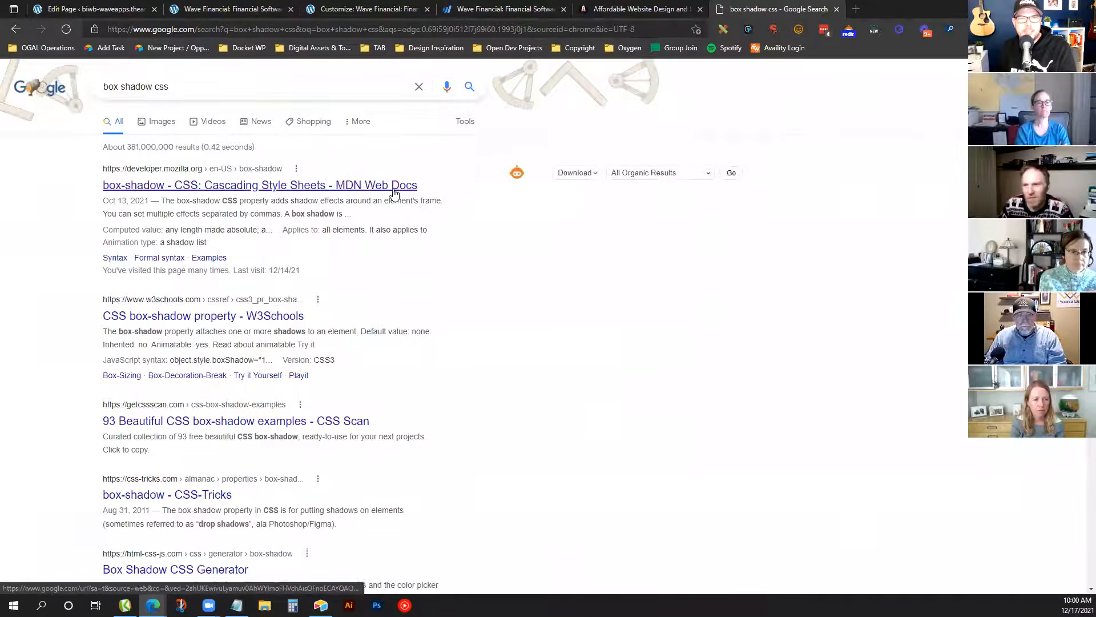
{"action": "scroll", "coordinate": [451, 308], "scroll_direction": "down", "scroll_amount": 7}
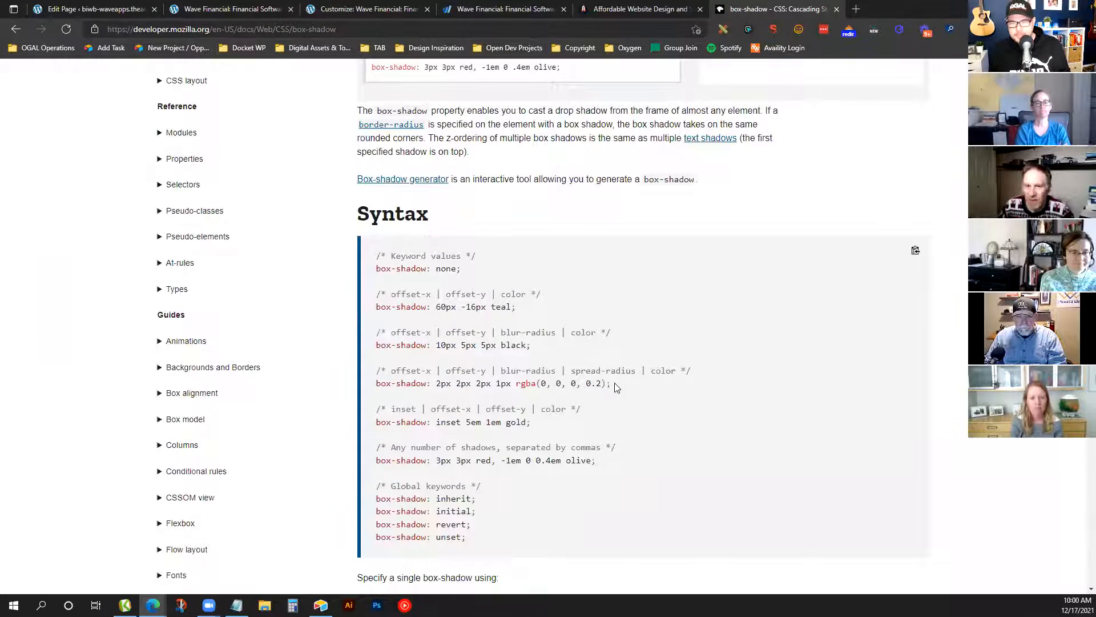
{"action": "left_click_drag", "start_coordinate": [609, 385], "coordinate": [371, 383]}
{"action": "key", "text": "ctrl+c"}
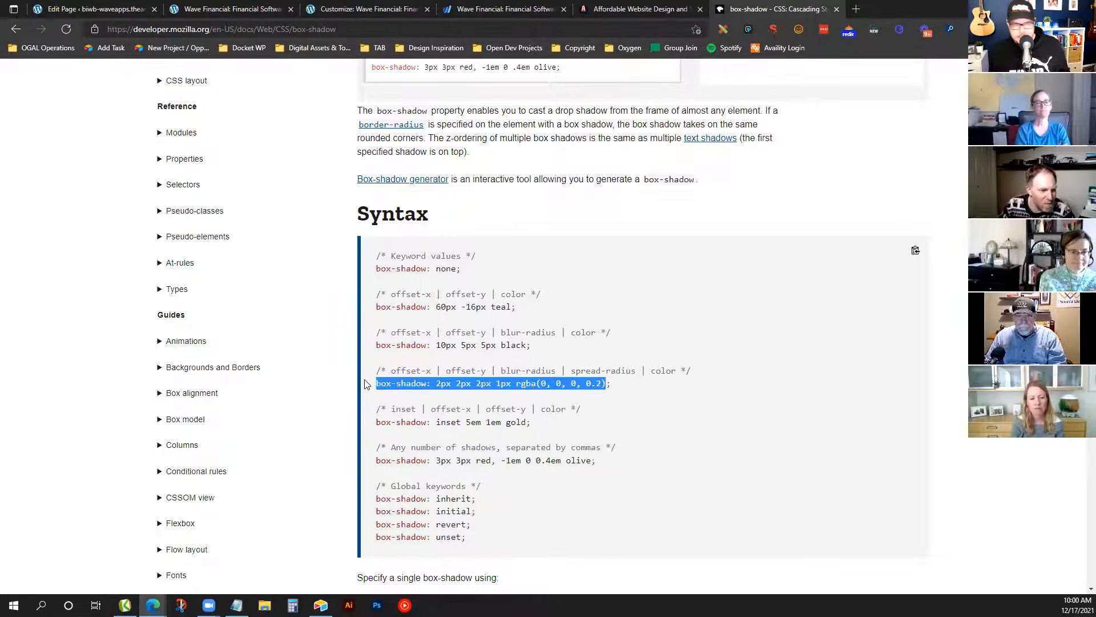
{"action": "left_click", "coordinate": [128, 5]}
Paste the copied box-shadow declaration into the empty hover rule in Additional CSS
{"action": "left_click", "coordinate": [219, 6]}
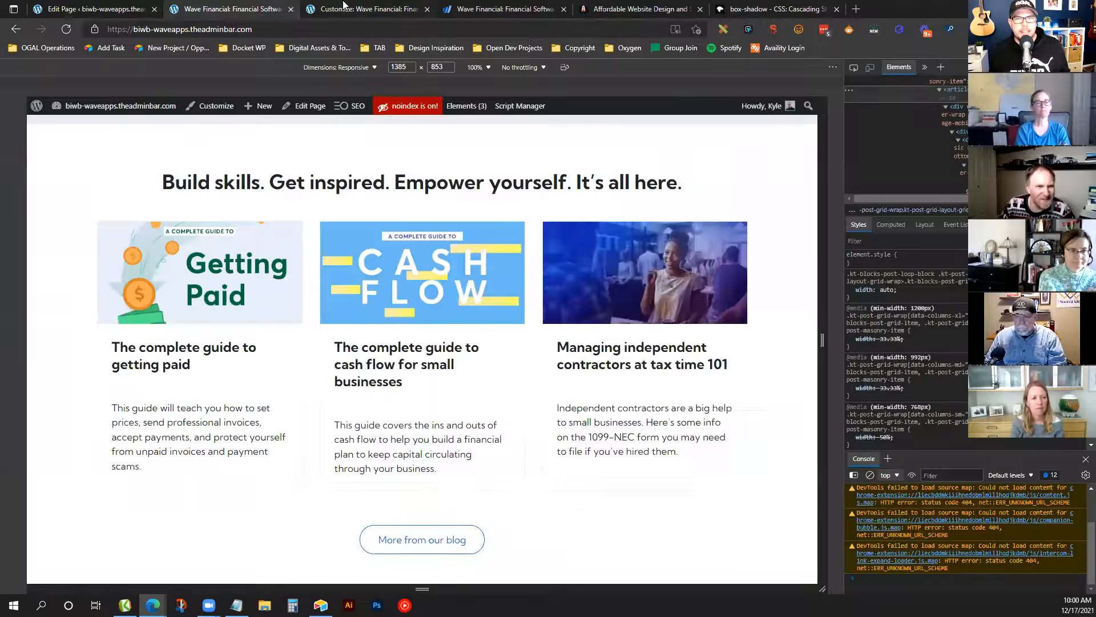
{"action": "left_click", "coordinate": [344, 6]}
{"action": "left_click", "coordinate": [42, 549]}
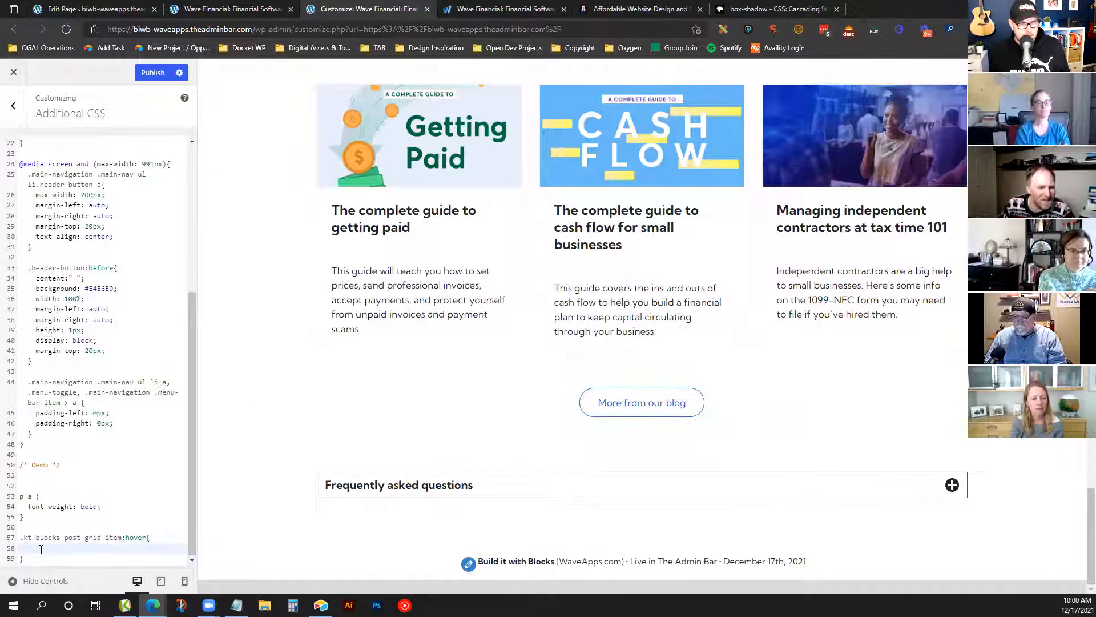
{"action": "key", "text": "ctrl+v"}
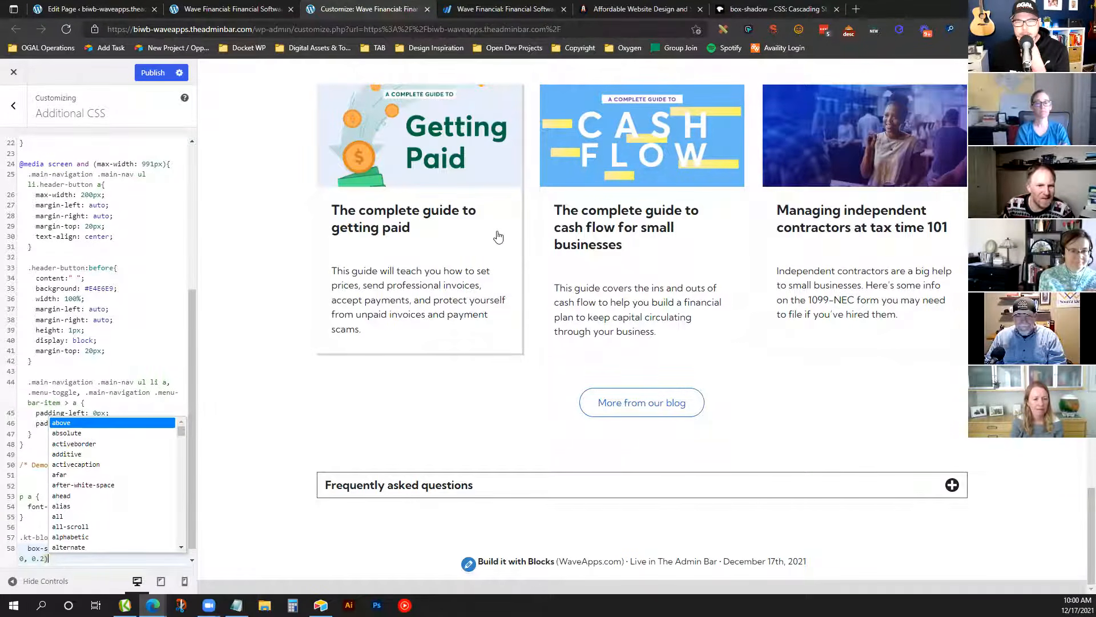
{"action": "left_click", "coordinate": [132, 385]}
{"action": "scroll", "coordinate": [123, 556], "scroll_direction": "down", "scroll_amount": 1}
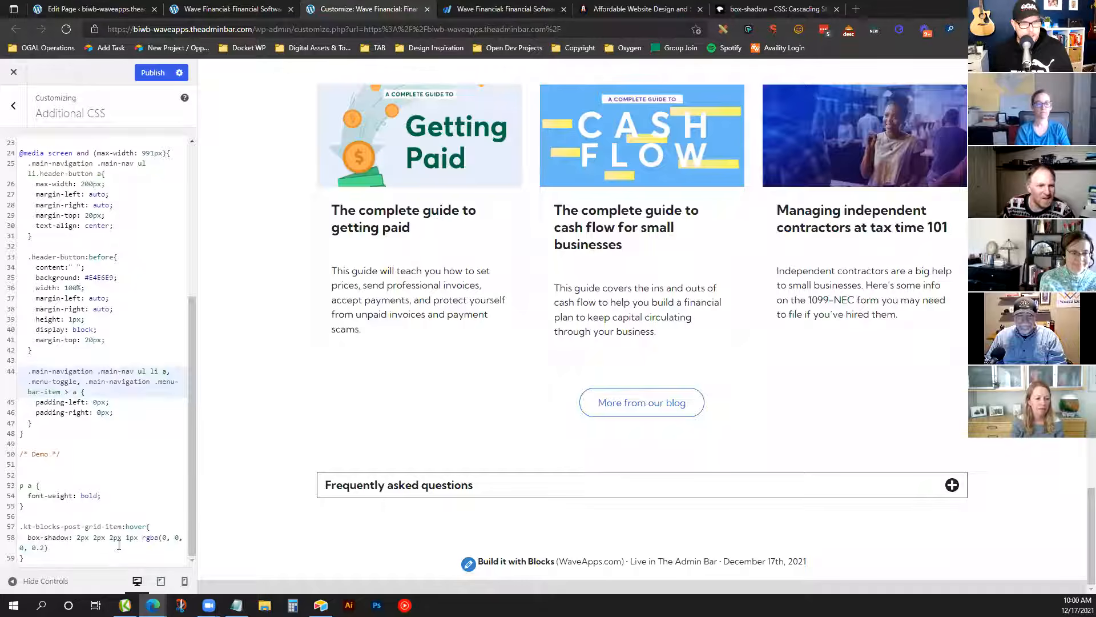
Change the shadow to 0px 0px 30px 1px rgba(0,0,0,0.2) and publish
{"action": "left_click", "coordinate": [77, 538]}
{"action": "key", "text": "Delete"}
{"action": "type", "text": "0"}
{"action": "left_click_drag", "start_coordinate": [95, 542], "coordinate": [94, 538]}
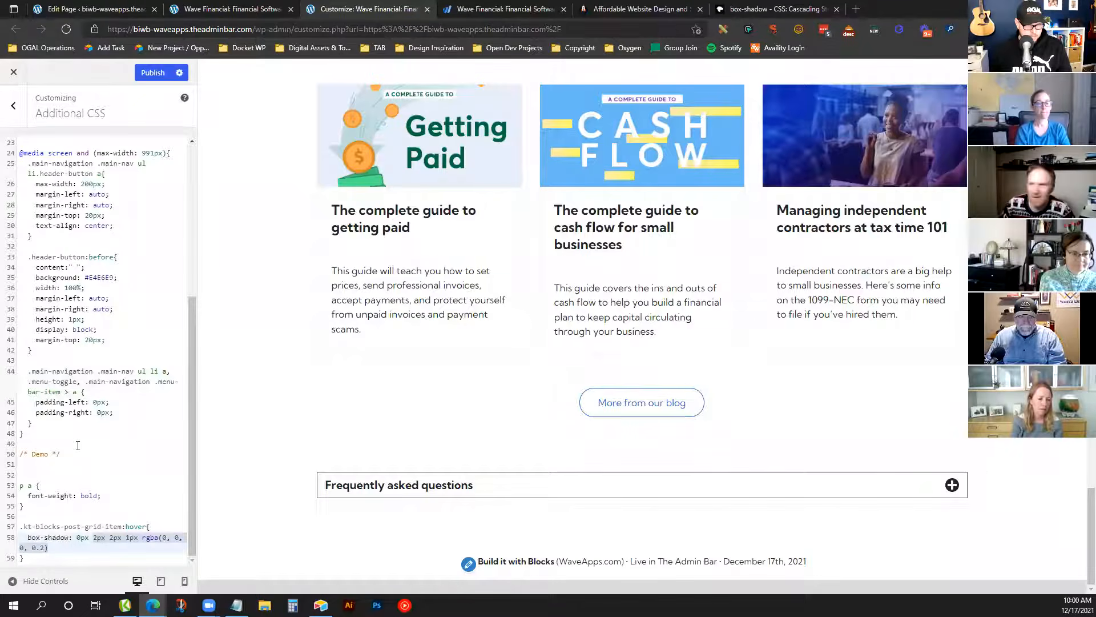
{"action": "key", "text": "Right"}
{"action": "key", "text": "Right"}
{"action": "key", "text": "Left"}
{"action": "key", "text": "Right"}
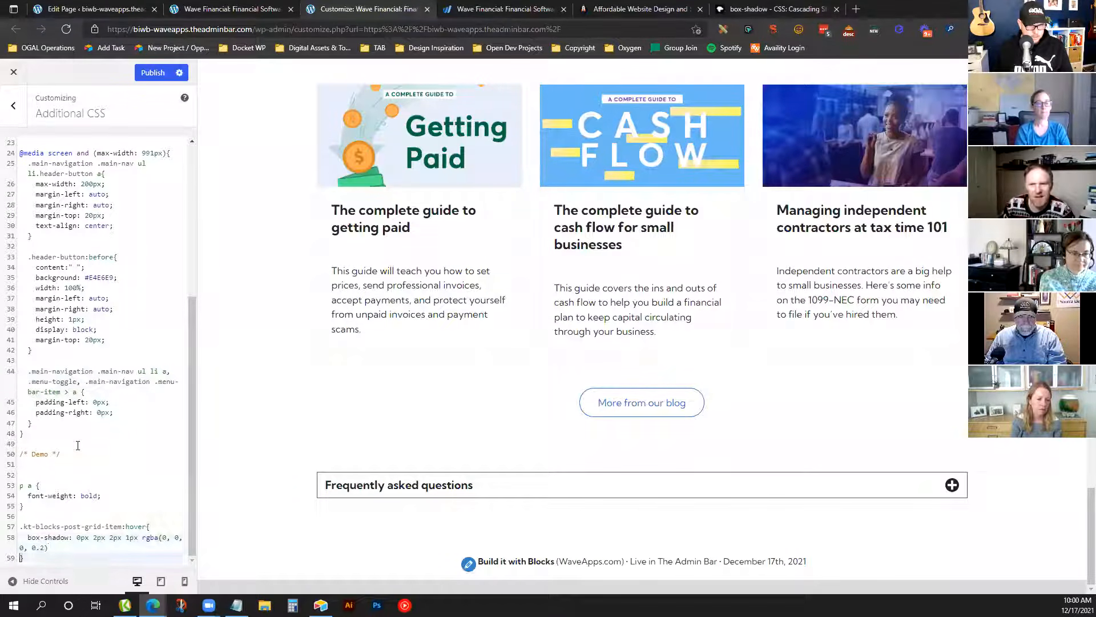
{"action": "left_click", "coordinate": [94, 538]}
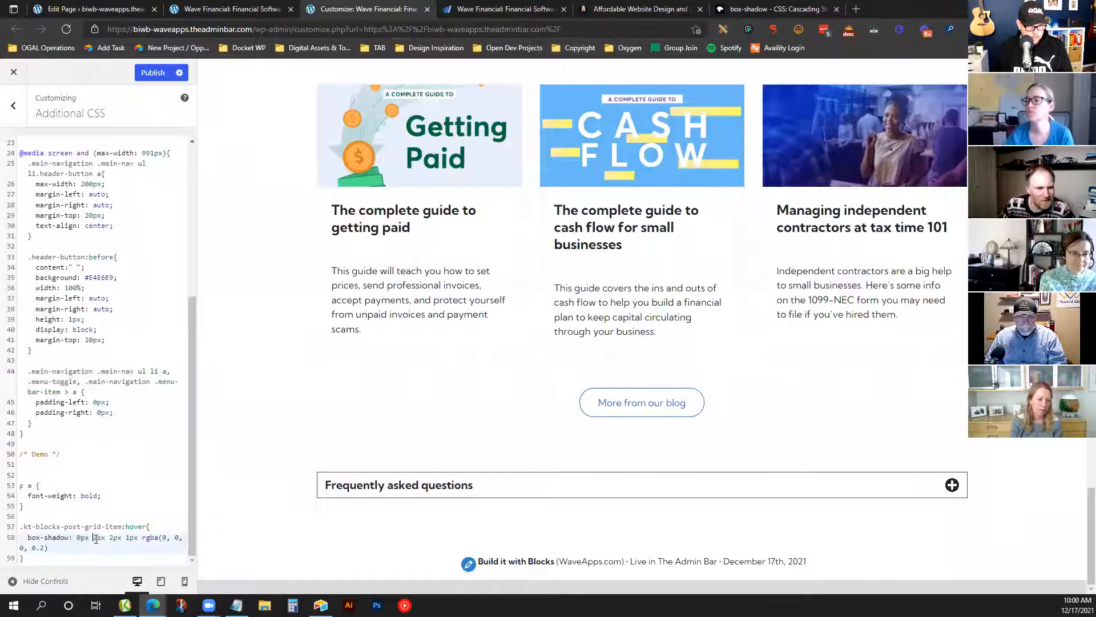
{"action": "left_click_drag", "start_coordinate": [113, 536], "coordinate": [111, 537]}
{"action": "type", "text": "30"}
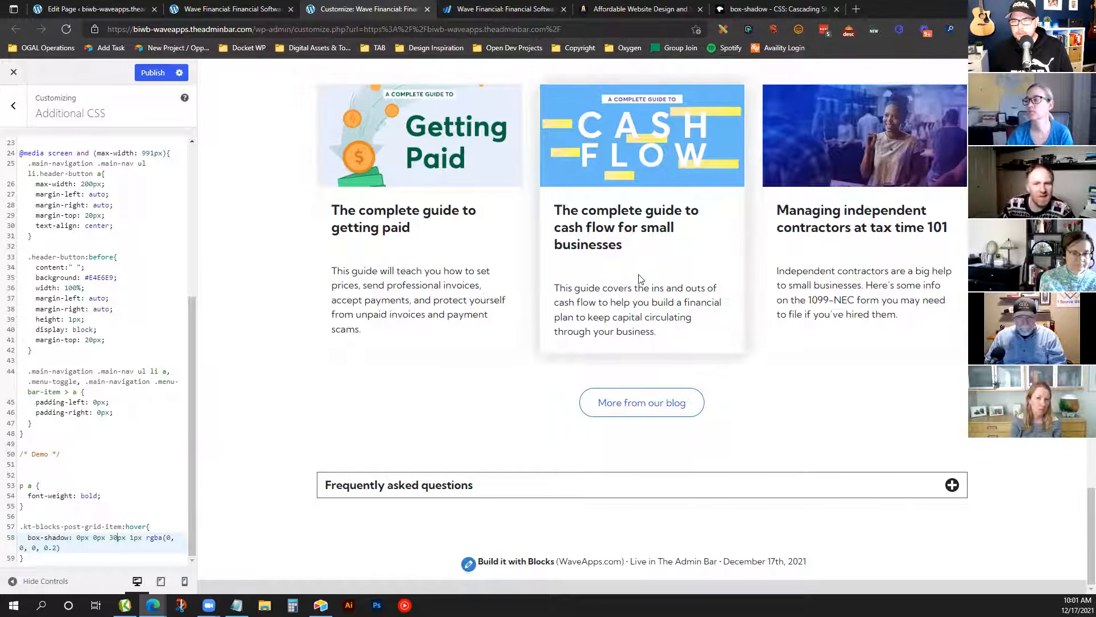
{"action": "left_click", "coordinate": [107, 515]}
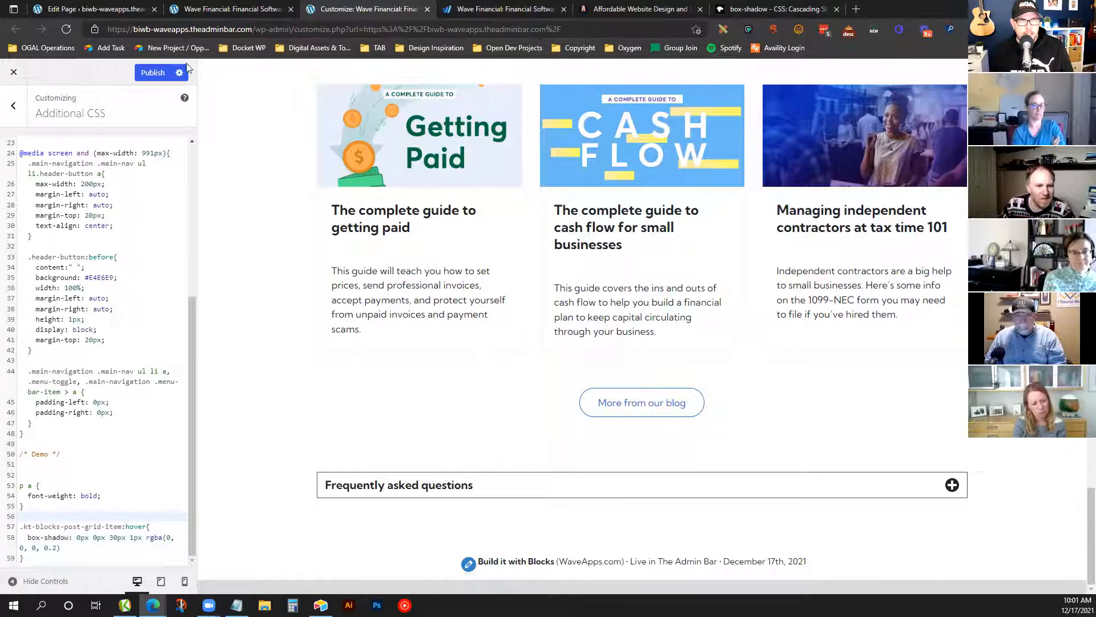
{"action": "left_click", "coordinate": [153, 73]}
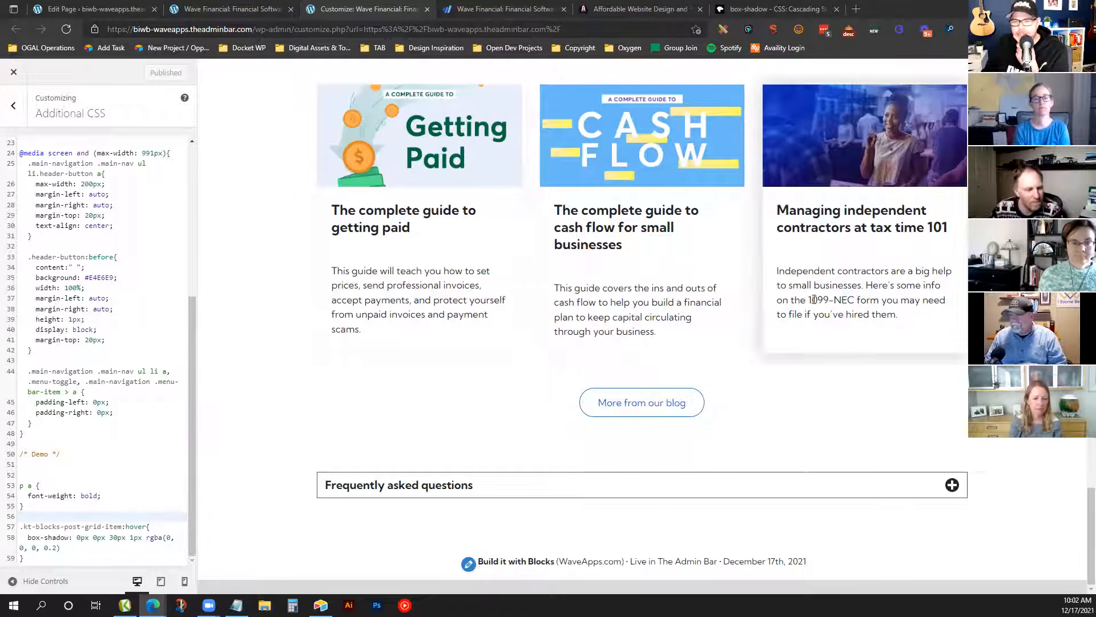
{"action": "left_click", "coordinate": [396, 486]}
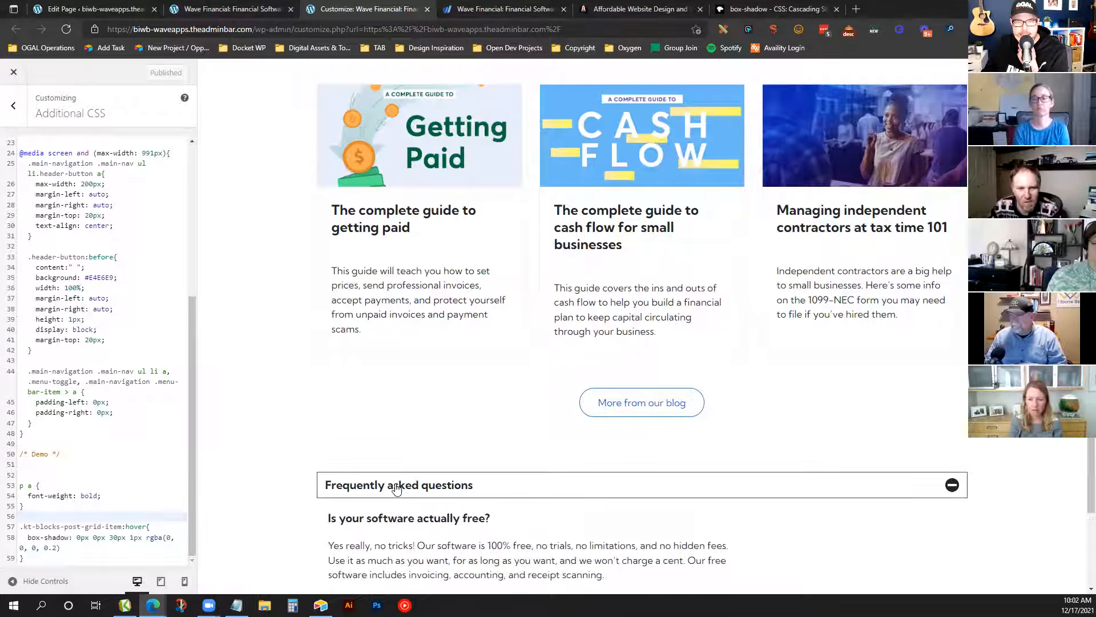
{"action": "left_click", "coordinate": [396, 486]}
Set the Pane Title Border Width per side to 1, 0, 1, 0 and update the page
{"action": "left_click", "coordinate": [46, 8]}
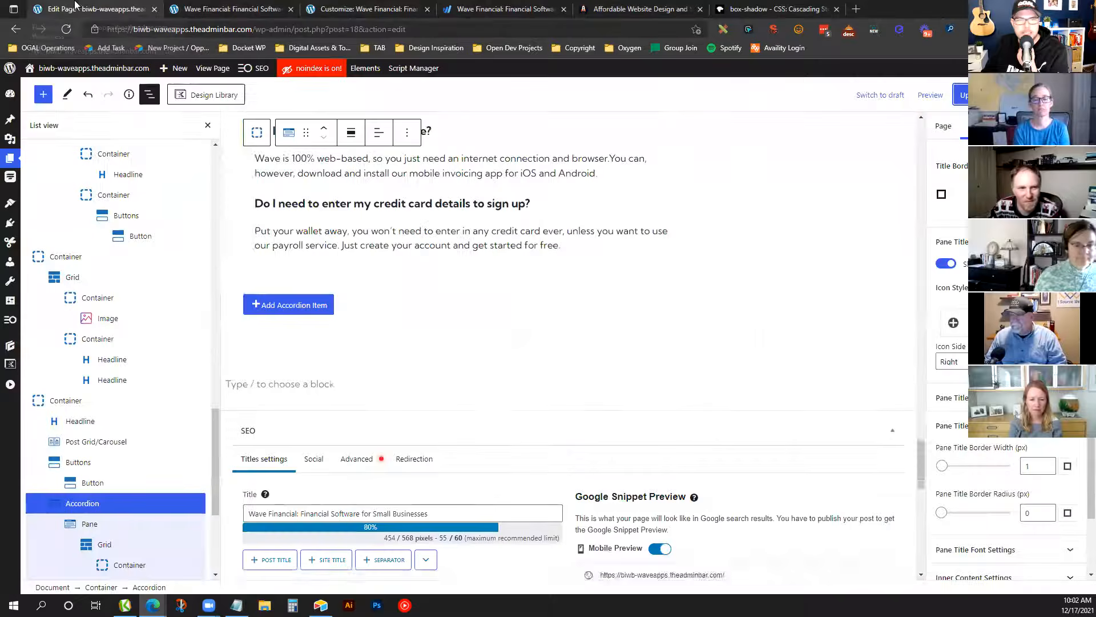
{"action": "scroll", "coordinate": [365, 297], "scroll_direction": "up", "scroll_amount": 5}
{"action": "scroll", "coordinate": [494, 303], "scroll_direction": "up", "scroll_amount": 2}
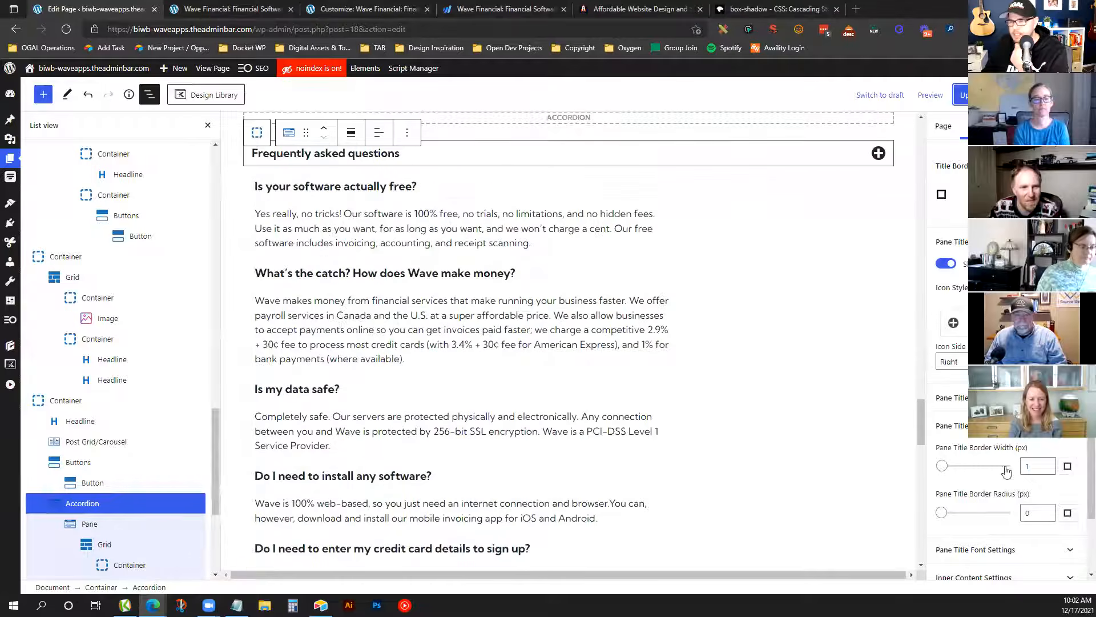
{"action": "left_click", "coordinate": [1067, 466]}
{"action": "key", "text": "BackSpace"}
{"action": "type", "text": "0"}
{"action": "key", "text": "Tab"}
{"action": "type", "text": "0"}
{"action": "key", "text": "Tab"}
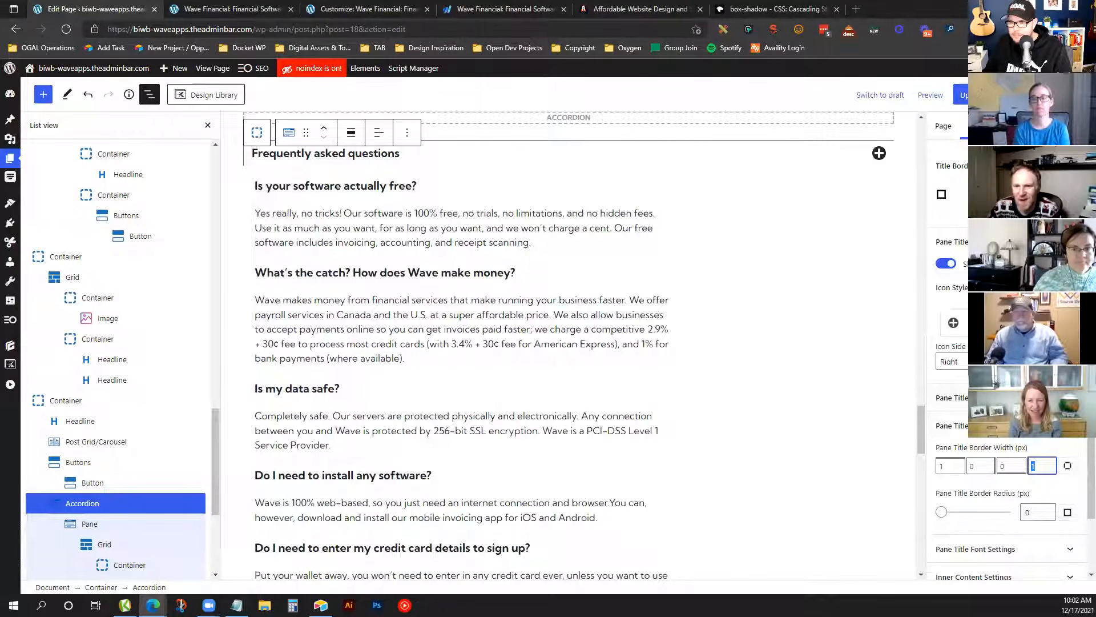
{"action": "left_click", "coordinate": [1014, 464]}
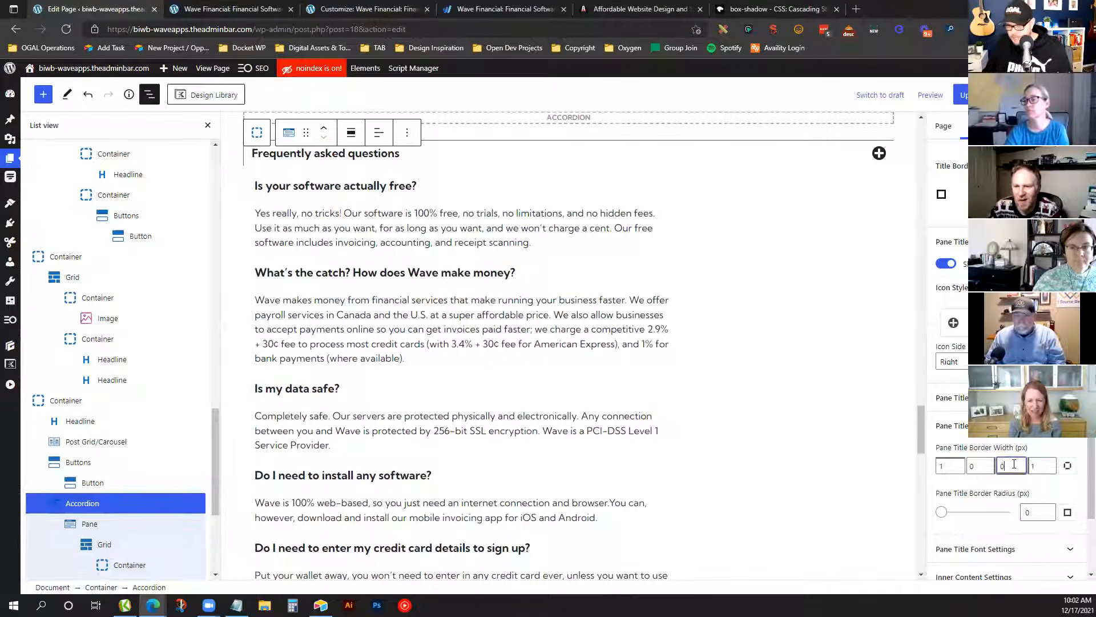
{"action": "type", "text": "1"}
{"action": "key", "text": "Tab"}
{"action": "type", "text": "0"}
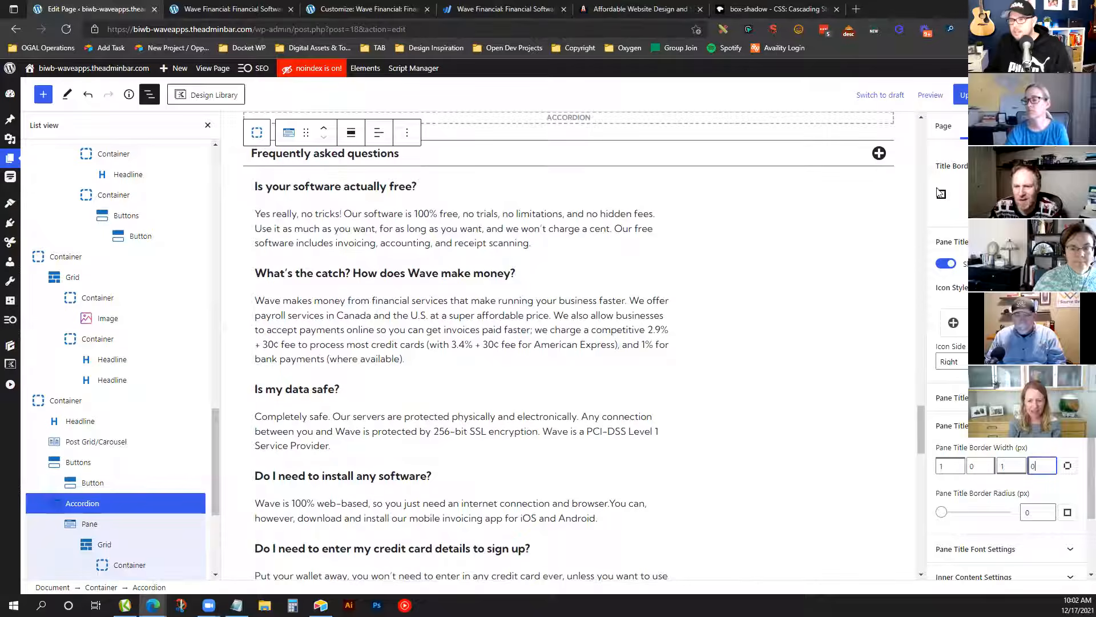
{"action": "left_click", "coordinate": [960, 94]}
{"action": "left_click", "coordinate": [243, 9]}
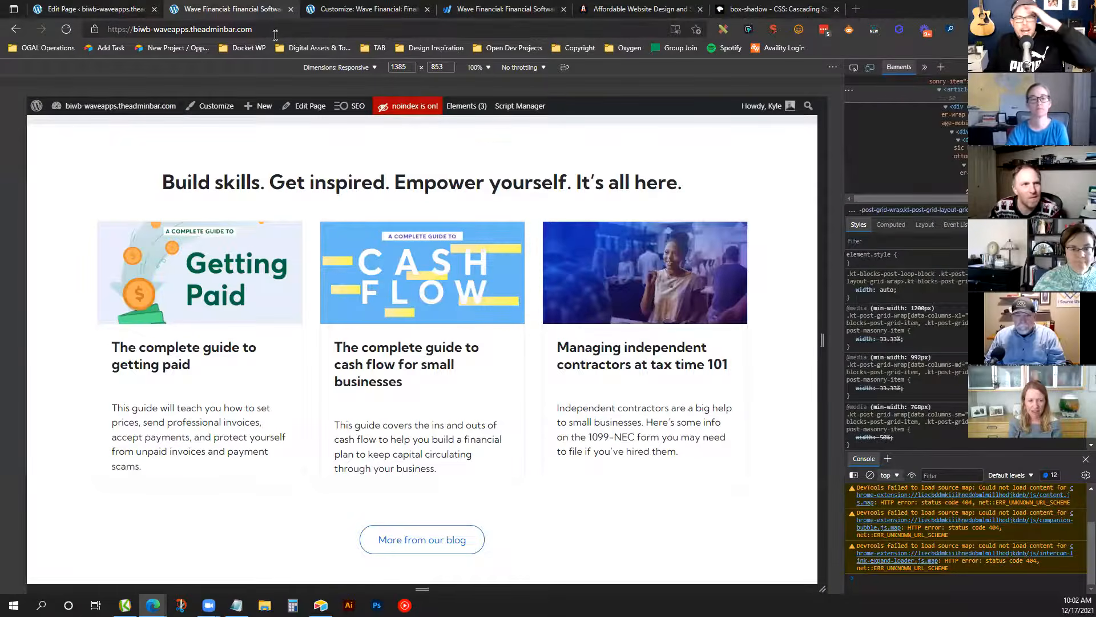
Close DevTools, reload the live page and expand its FAQ accordion
{"action": "key", "text": "F12"}
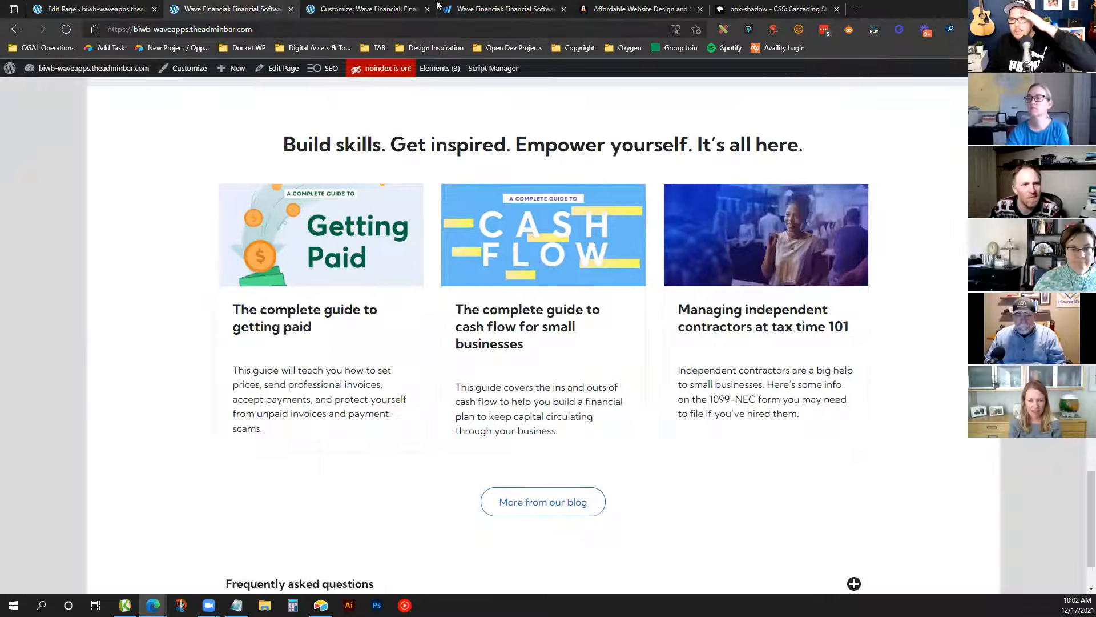
{"action": "left_click", "coordinate": [447, 34]}
{"action": "key", "text": "Return"}
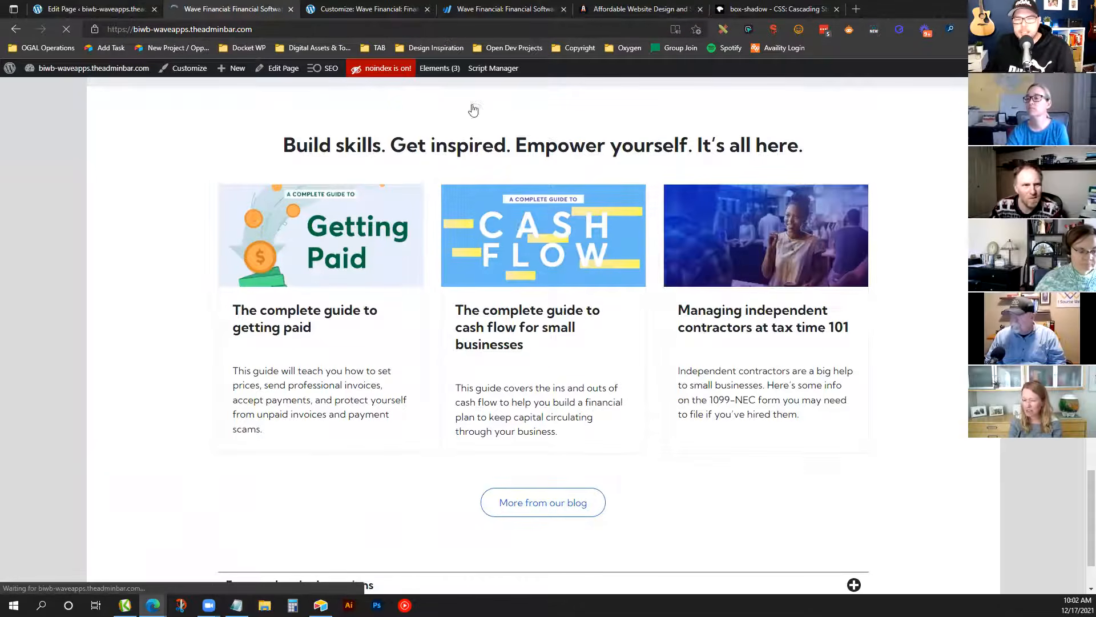
{"action": "scroll", "coordinate": [596, 295], "scroll_direction": "down", "scroll_amount": 2}
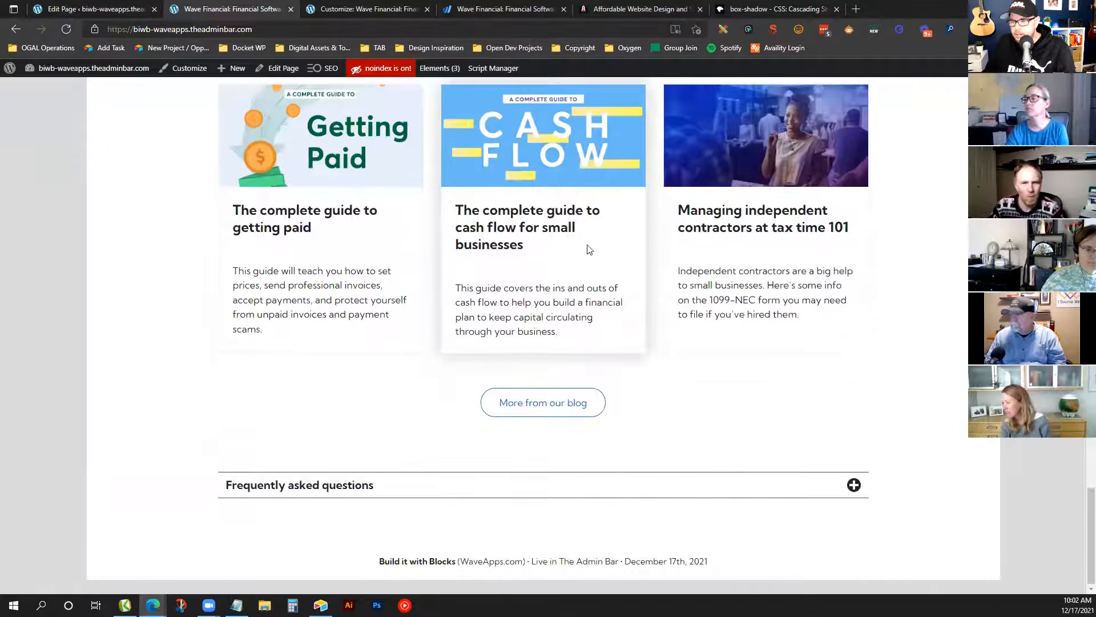
{"action": "left_click", "coordinate": [379, 495]}
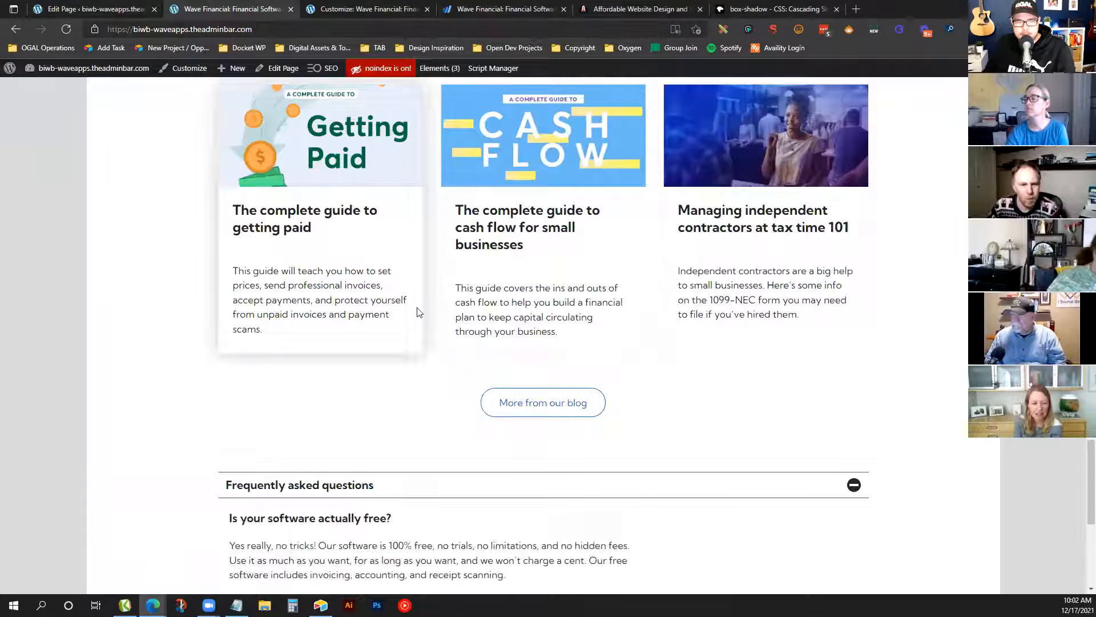
{"action": "scroll", "coordinate": [416, 311], "scroll_direction": "down", "scroll_amount": 5}
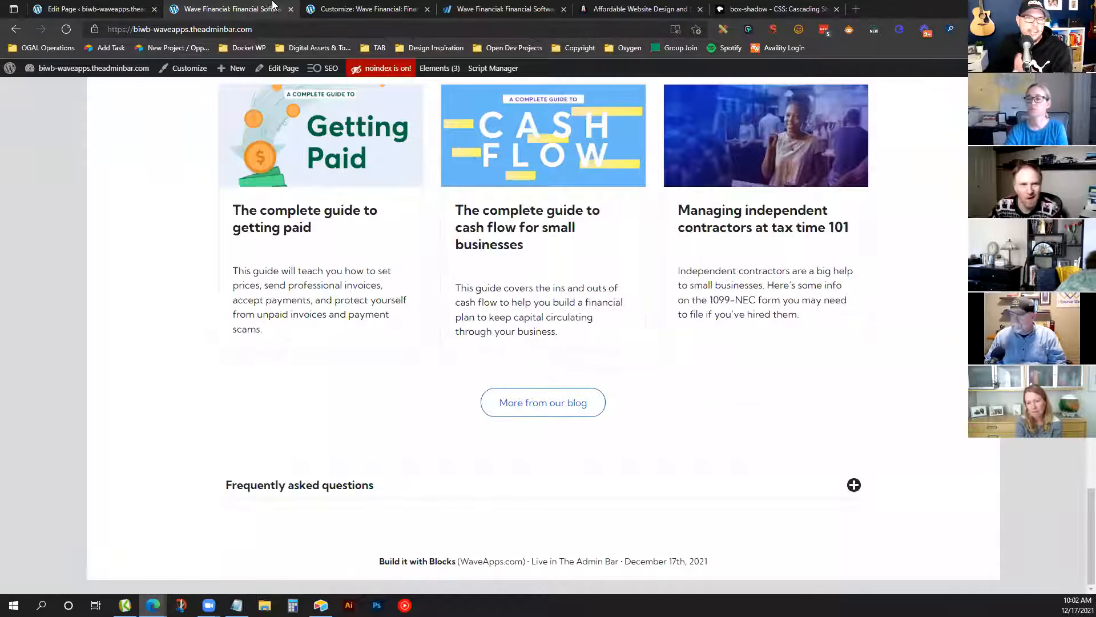
Scroll through waveapps.com down to its footer, then return to the page editor
{"action": "left_click", "coordinate": [337, 9]}
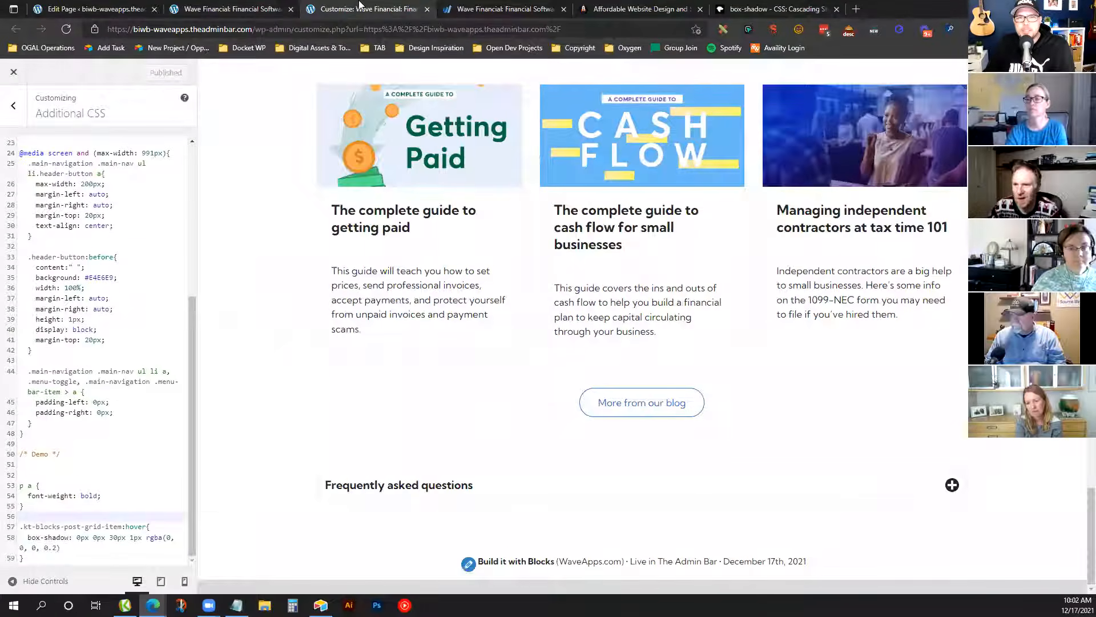
{"action": "left_click", "coordinate": [534, 7]}
{"action": "scroll", "coordinate": [521, 155], "scroll_direction": "up", "scroll_amount": 5}
{"action": "scroll", "coordinate": [524, 171], "scroll_direction": "down", "scroll_amount": 10}
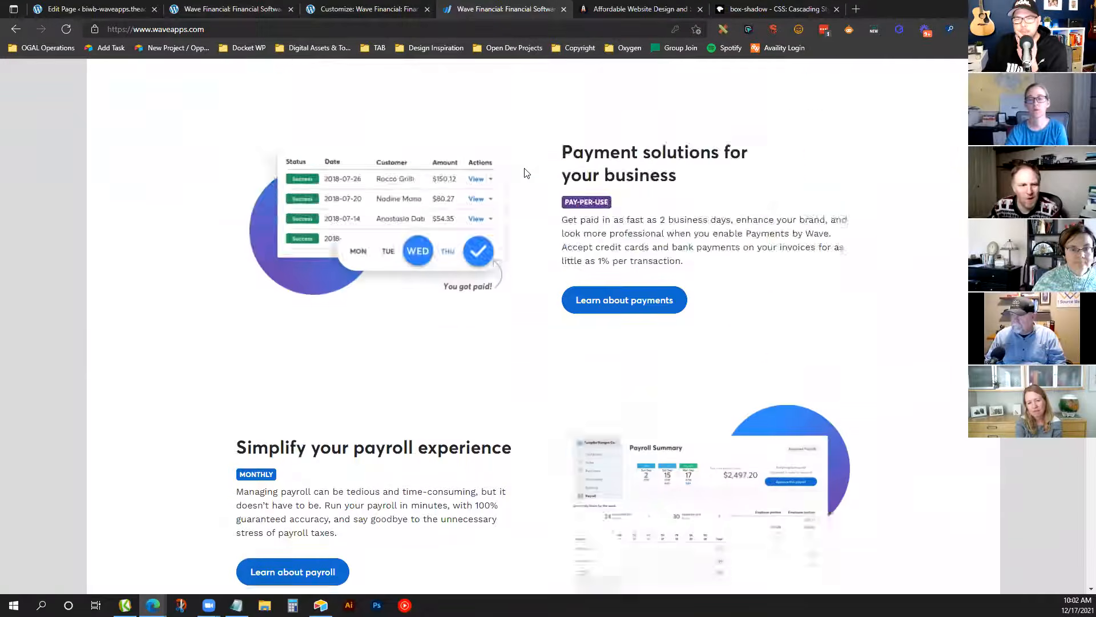
{"action": "scroll", "coordinate": [526, 176], "scroll_direction": "down", "scroll_amount": 15}
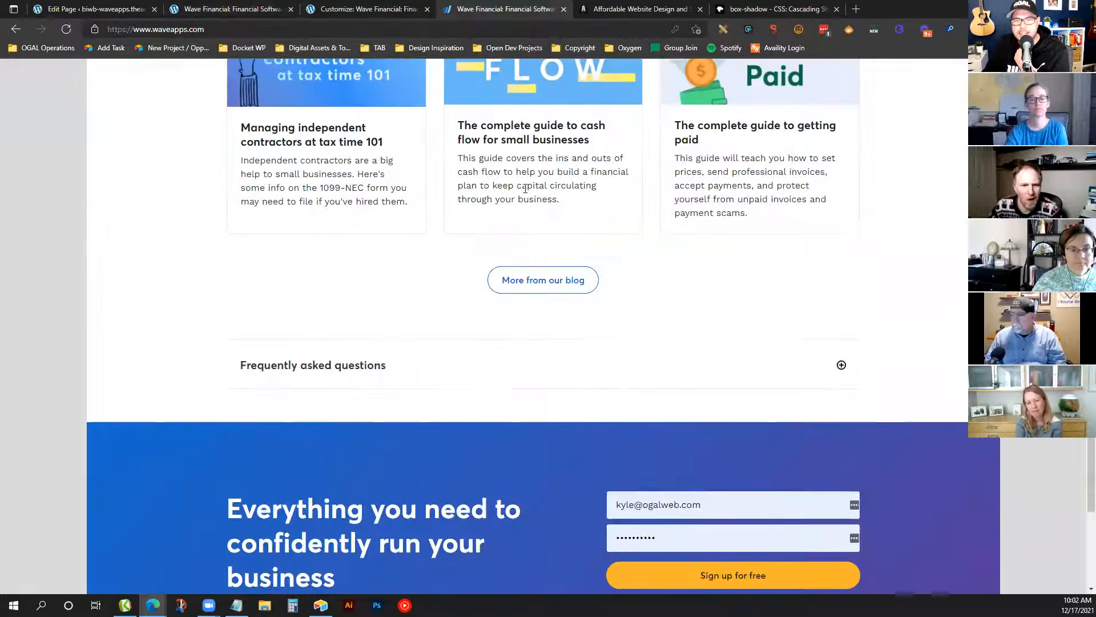
{"action": "scroll", "coordinate": [522, 231], "scroll_direction": "down", "scroll_amount": 4}
{"action": "scroll", "coordinate": [738, 516], "scroll_direction": "up", "scroll_amount": 3}
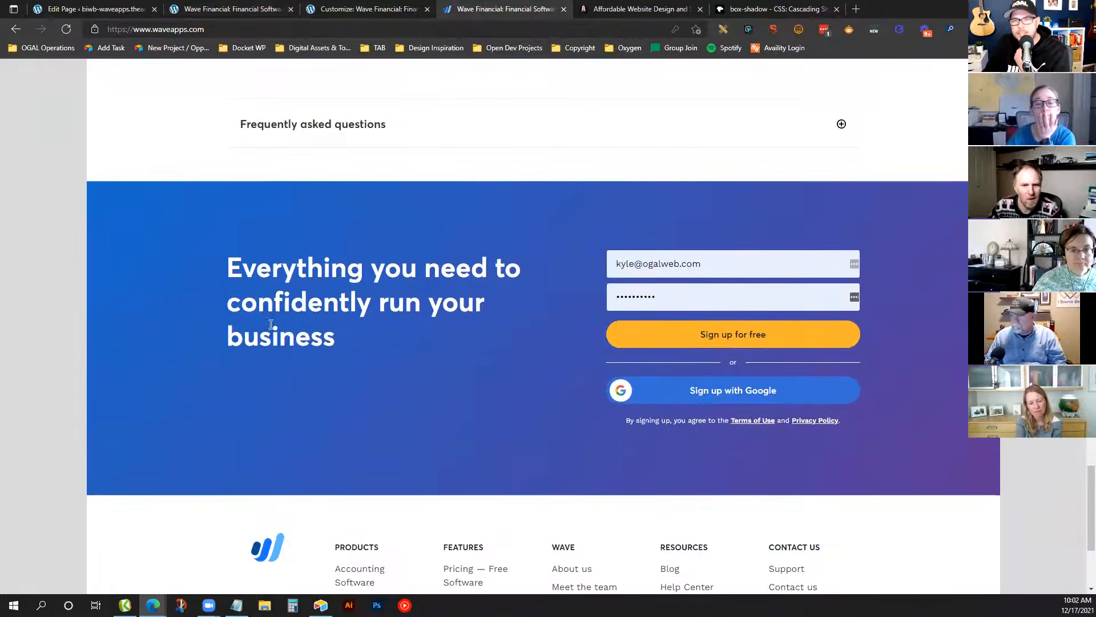
{"action": "scroll", "coordinate": [739, 517], "scroll_direction": "down", "scroll_amount": 3}
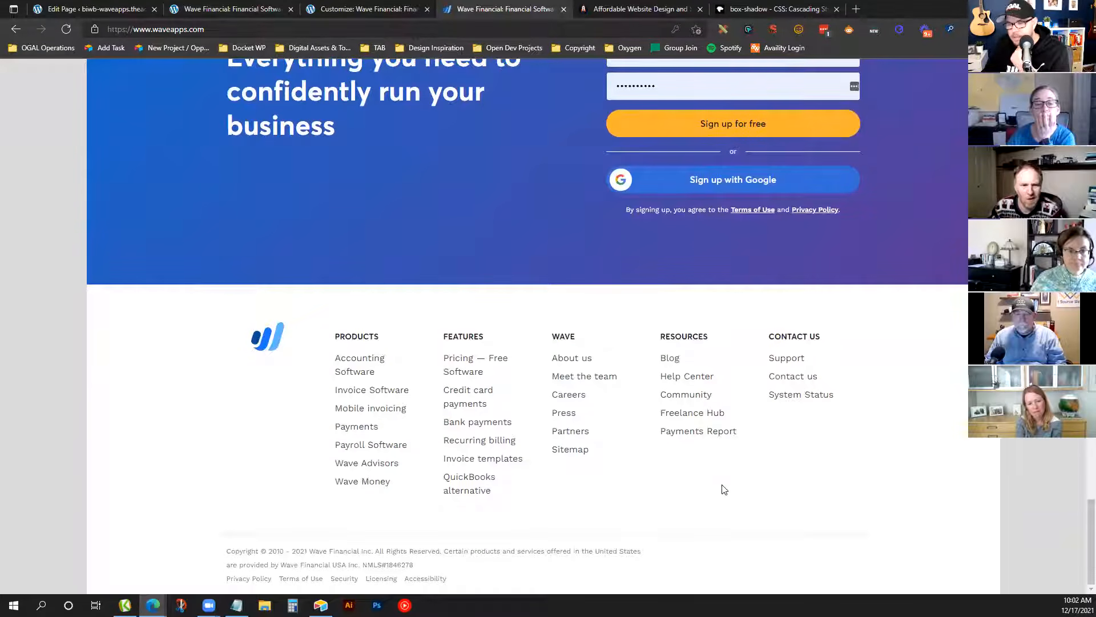
{"action": "scroll", "coordinate": [512, 388], "scroll_direction": "up", "scroll_amount": 1}
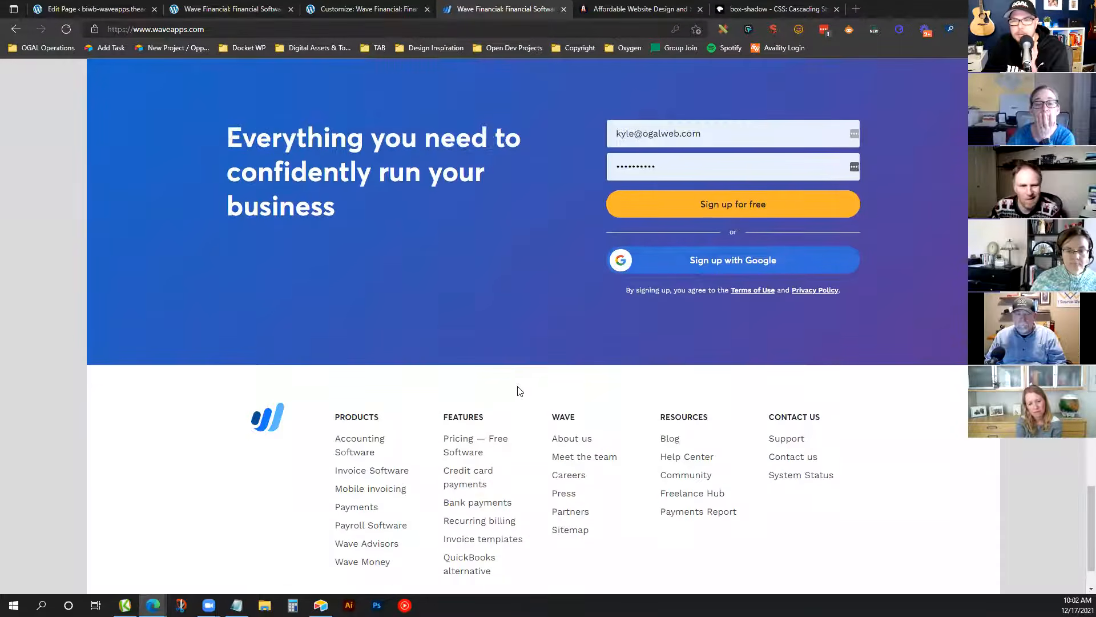
{"action": "scroll", "coordinate": [519, 390], "scroll_direction": "up", "scroll_amount": 2}
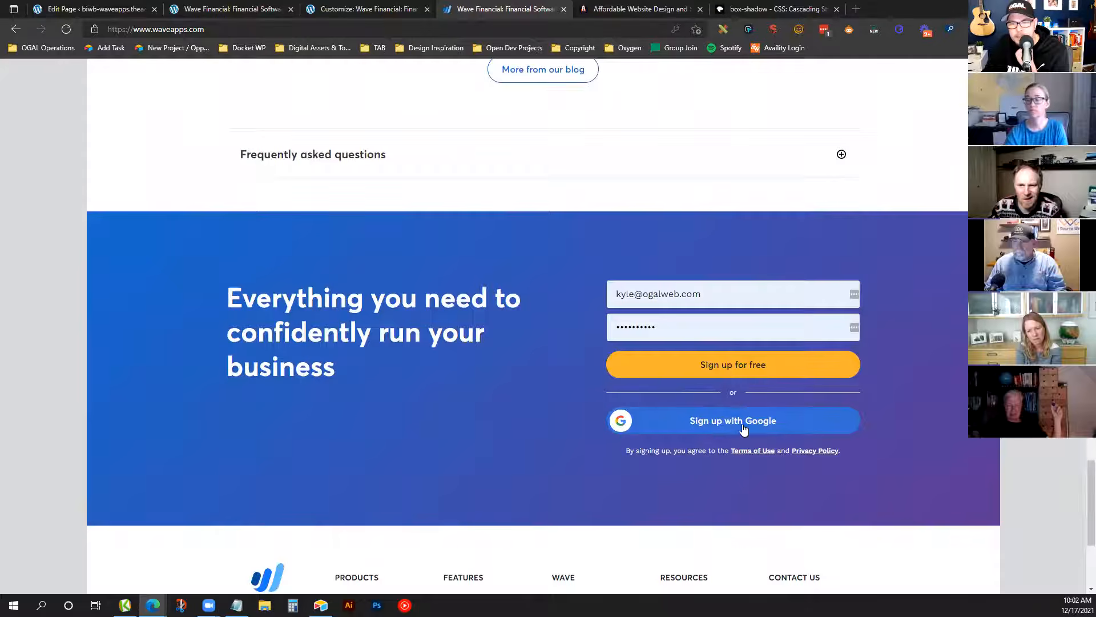
{"action": "scroll", "coordinate": [742, 434], "scroll_direction": "down", "scroll_amount": 2}
{"action": "scroll", "coordinate": [724, 424], "scroll_direction": "down", "scroll_amount": 1}
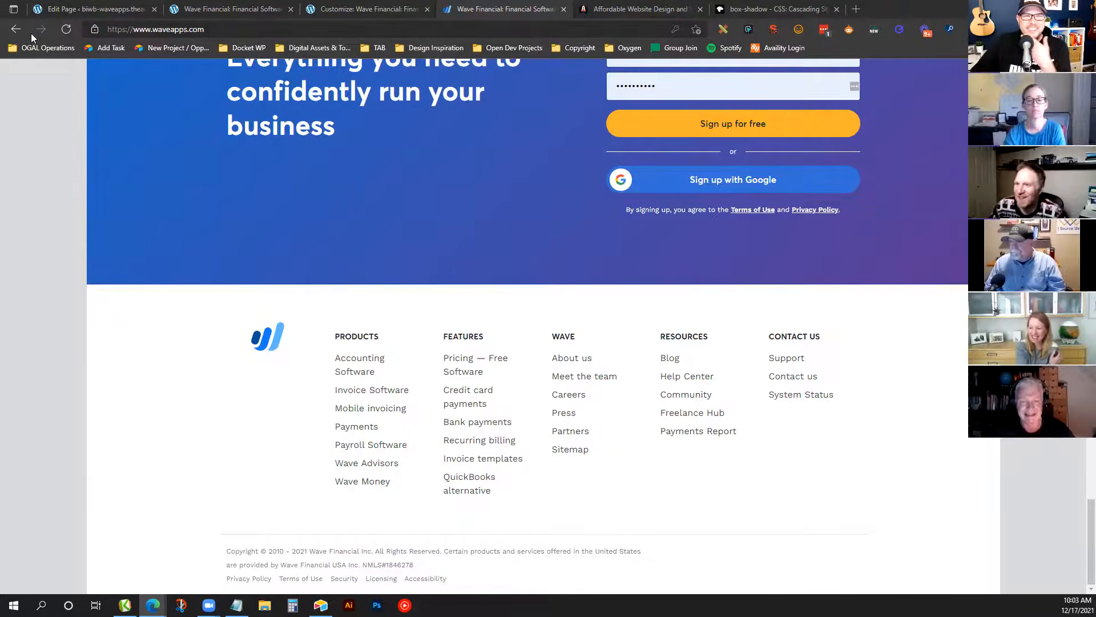
{"action": "left_click", "coordinate": [95, 6]}
{"action": "scroll", "coordinate": [282, 221], "scroll_direction": "up", "scroll_amount": 15}
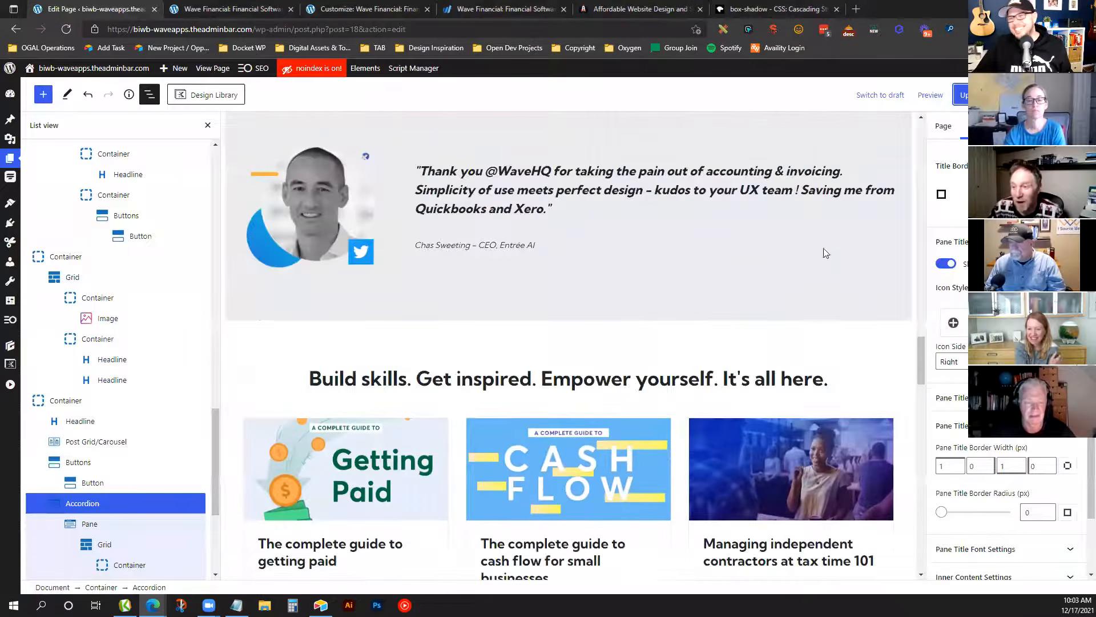
Save the page, then open the 2022 OGAL Theme site in a new tab from the Open Dev Projects bookmarks
{"action": "left_click", "coordinate": [962, 97]}
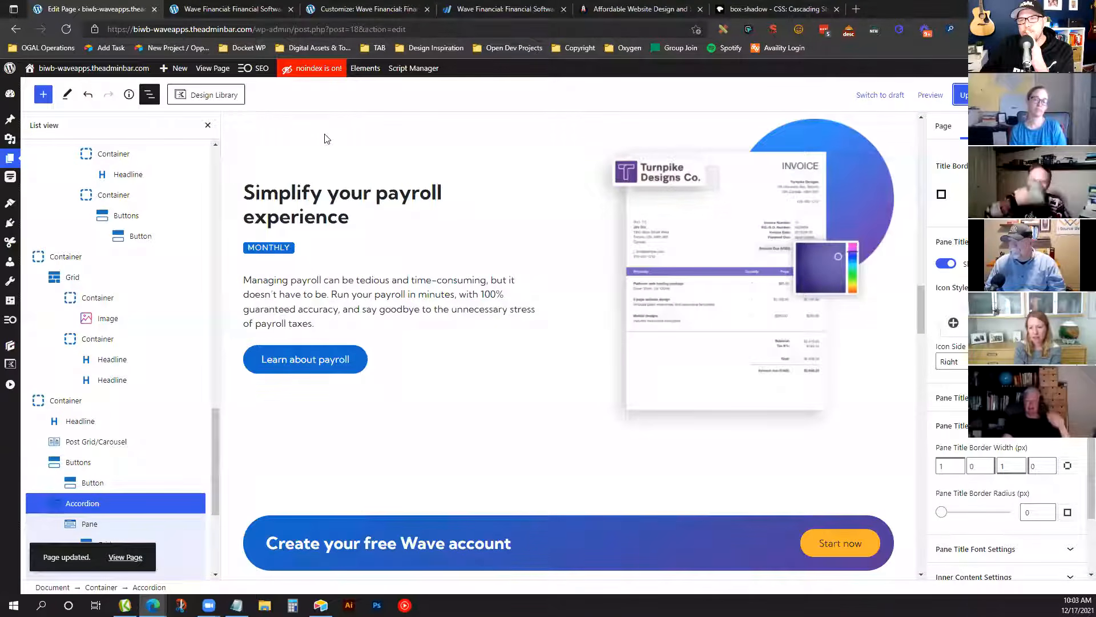
{"action": "left_click", "coordinate": [856, 8]}
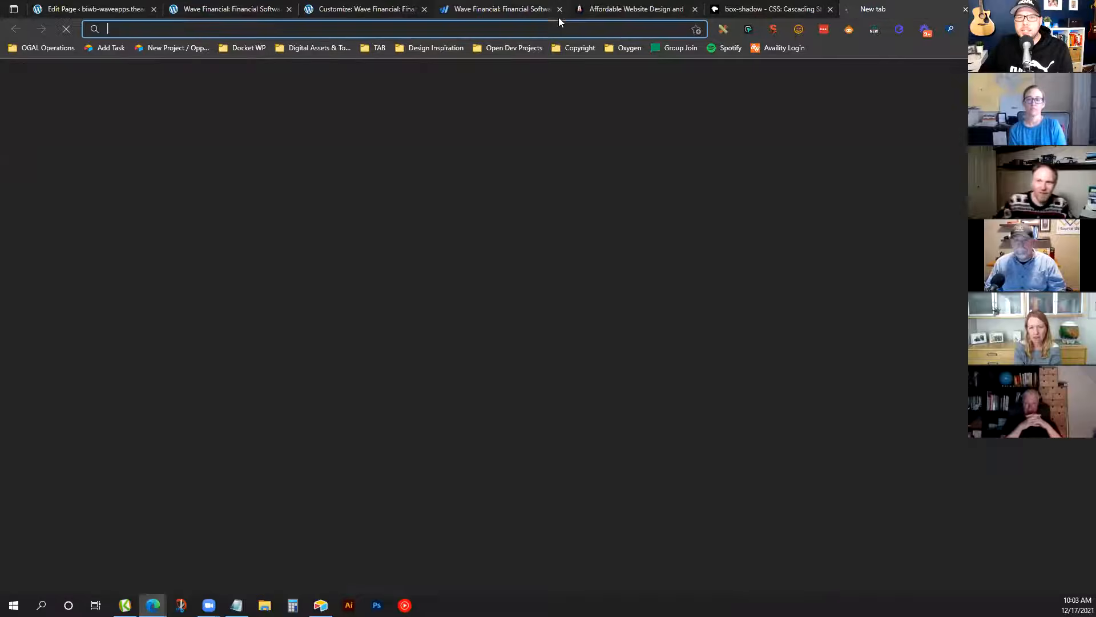
{"action": "left_click", "coordinate": [501, 49]}
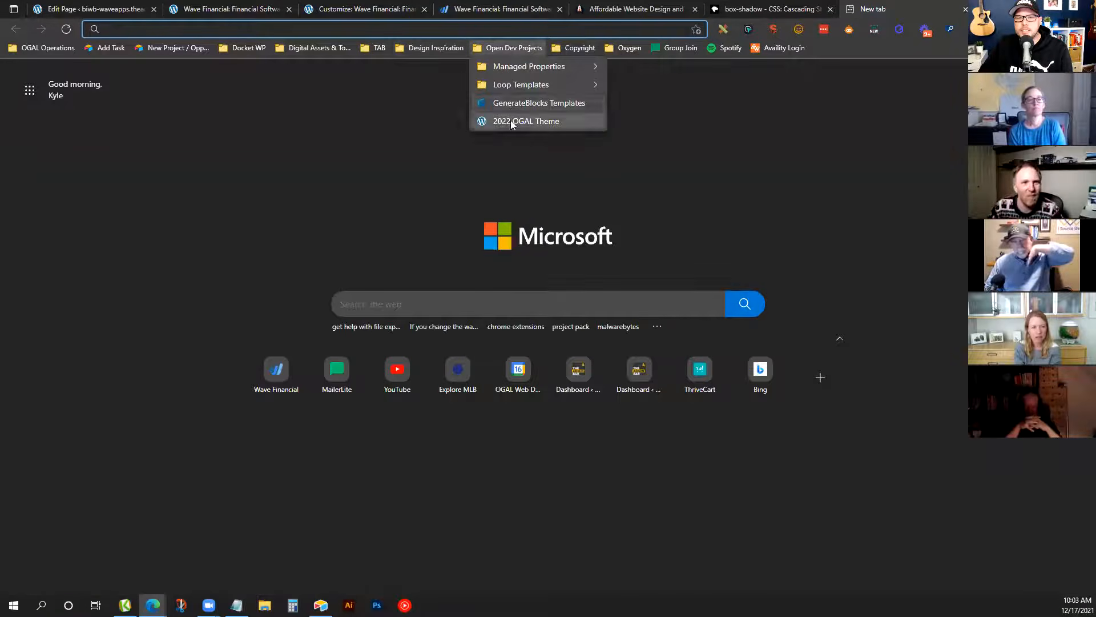
{"action": "left_click", "coordinate": [514, 115]}
Go to the site's /wp-admin address and log in to its Dashboard
{"action": "key", "text": "ctrl+l"}
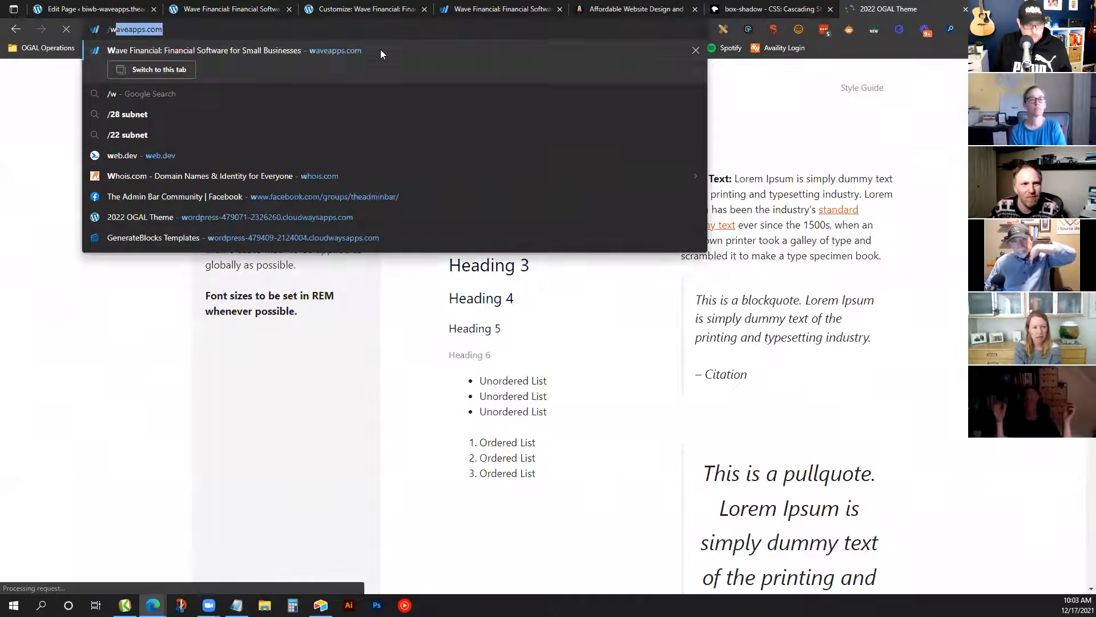
{"action": "type", "text": "/wp-adminm"}
{"action": "left_click_drag", "start_coordinate": [237, 312], "coordinate": [231, 309]}
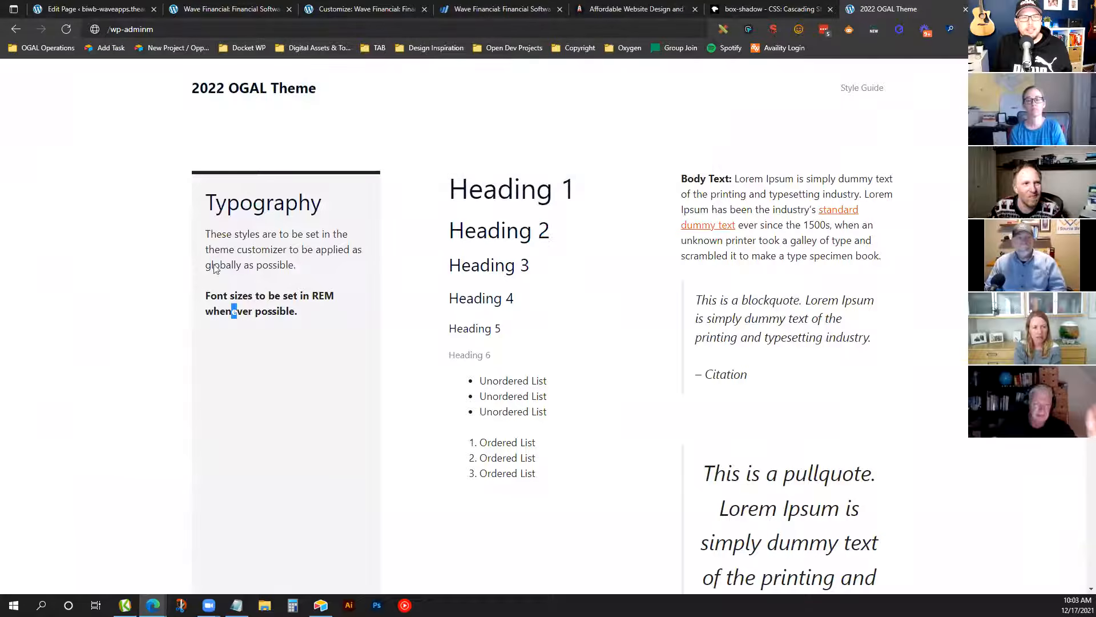
{"action": "left_click", "coordinate": [67, 30]}
{"action": "left_click", "coordinate": [393, 29]}
{"action": "left_click", "coordinate": [393, 30]}
{"action": "type", "text": "/"}
{"action": "type", "text": "dmin"}
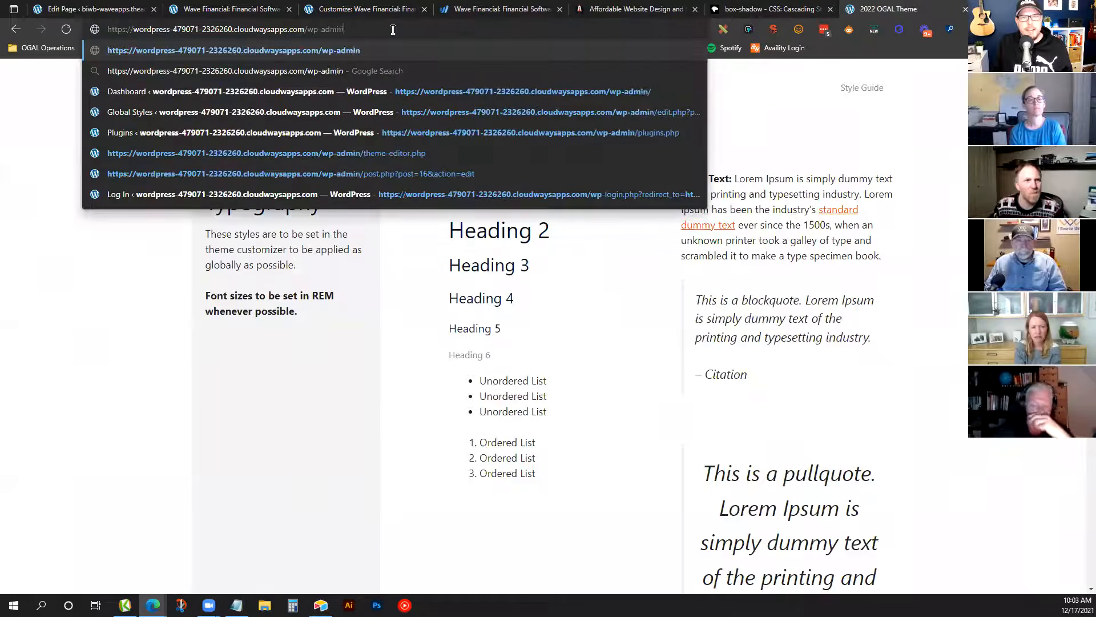
{"action": "key", "text": "Return"}
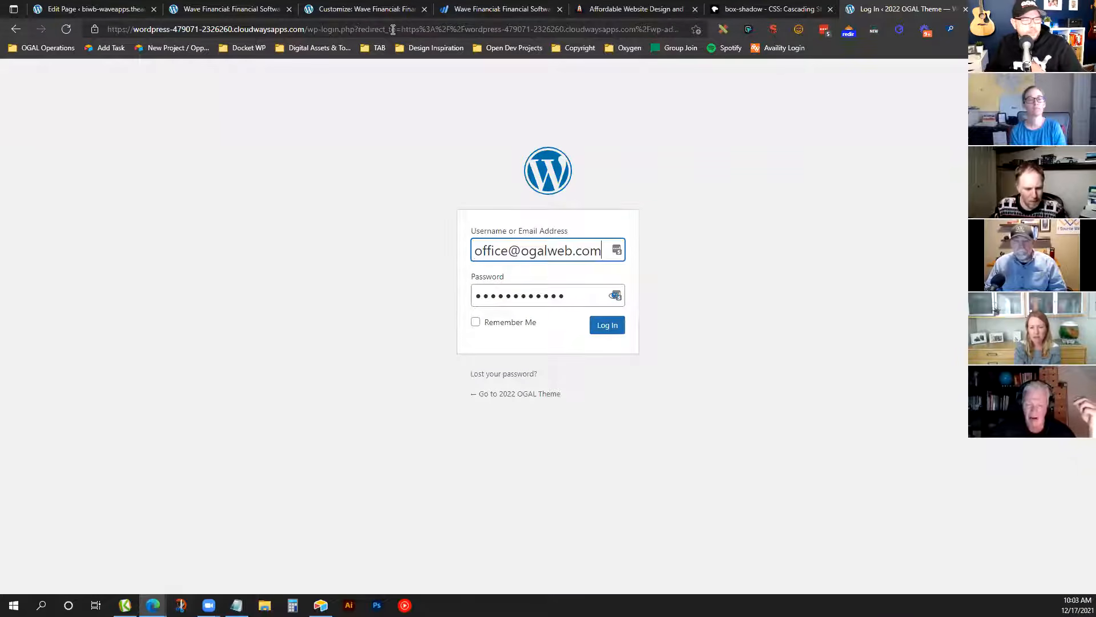
{"action": "left_click", "coordinate": [618, 325]}
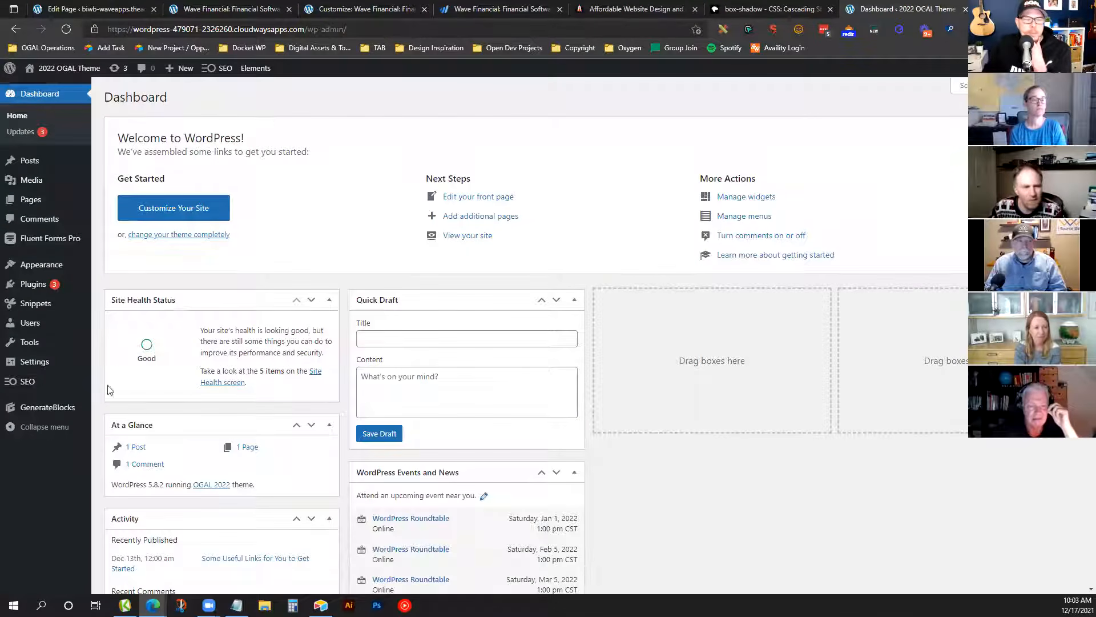
Edit the Buttons entry under GenerateBlocks > Global Styles
{"action": "mouse_move", "coordinate": [75, 407]}
{"action": "left_click", "coordinate": [125, 462]}
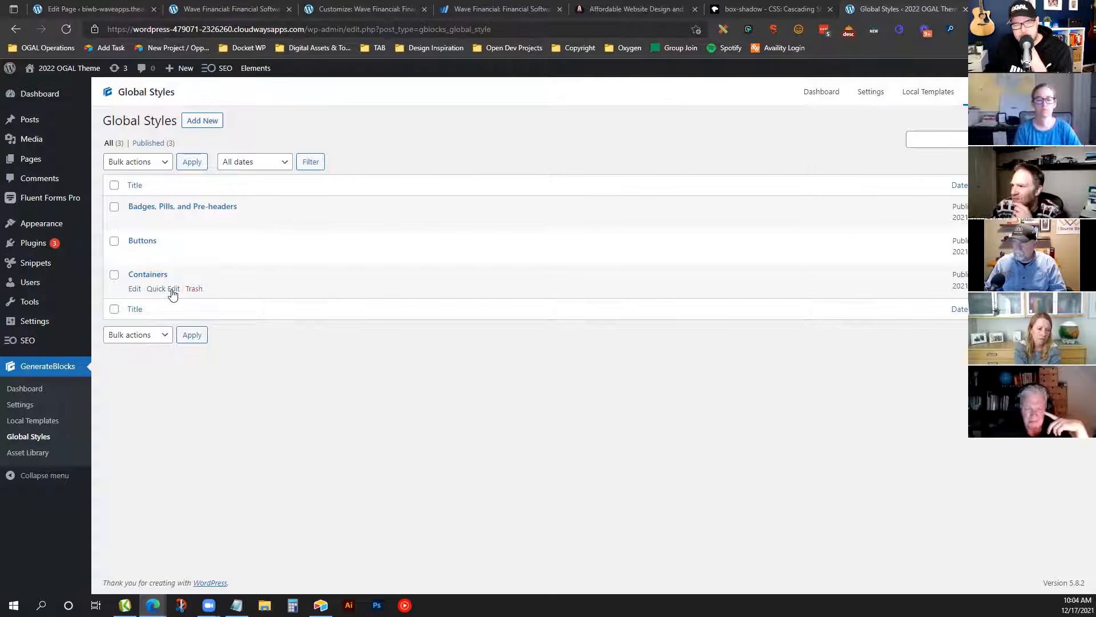
{"action": "left_click", "coordinate": [134, 255]}
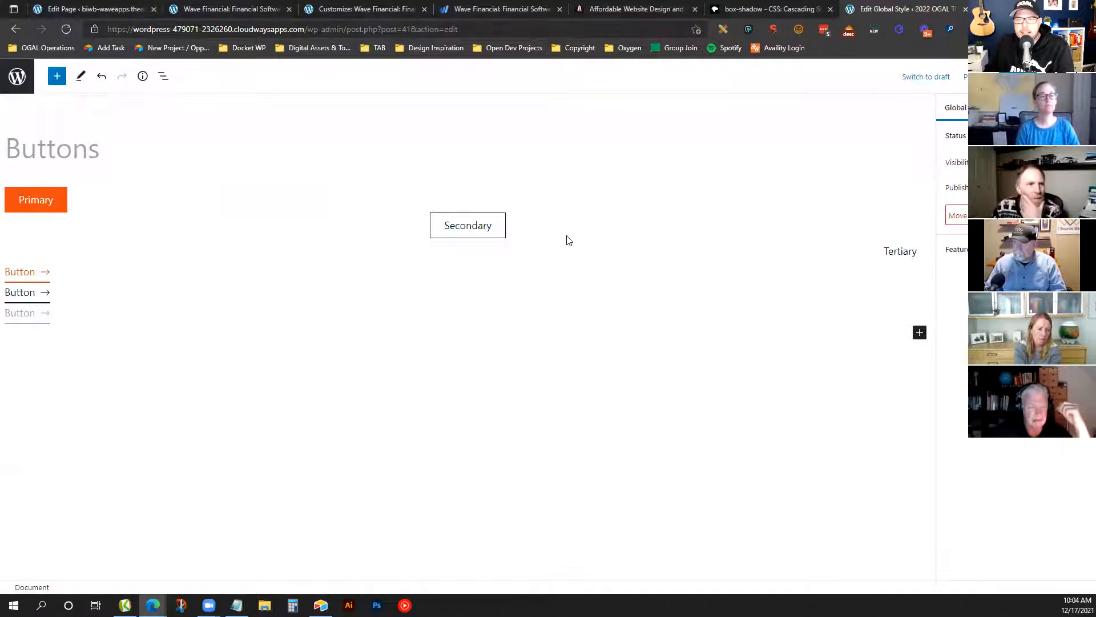
Inspect the settings of the Primary, Secondary and Tertiary button blocks
{"action": "left_click", "coordinate": [36, 206]}
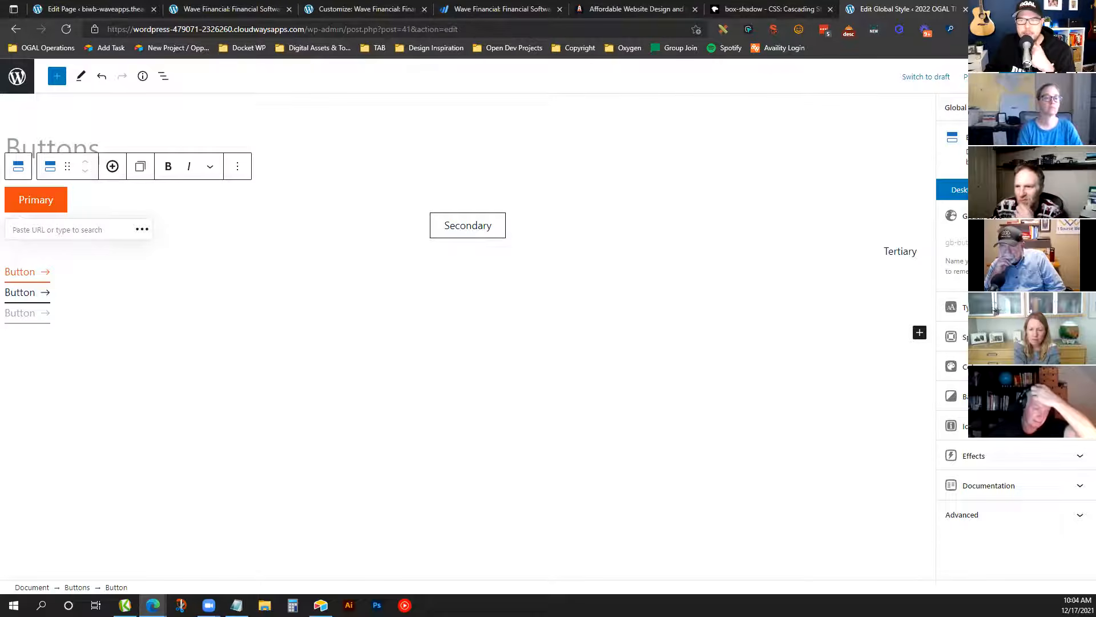
{"action": "left_click", "coordinate": [450, 225]}
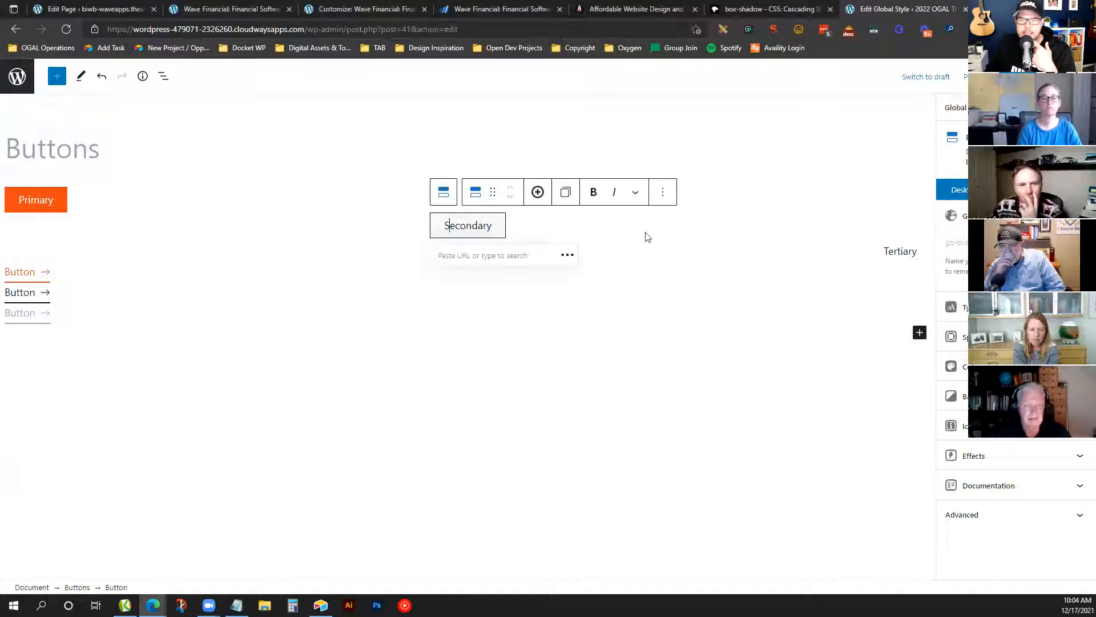
{"action": "left_click", "coordinate": [896, 250]}
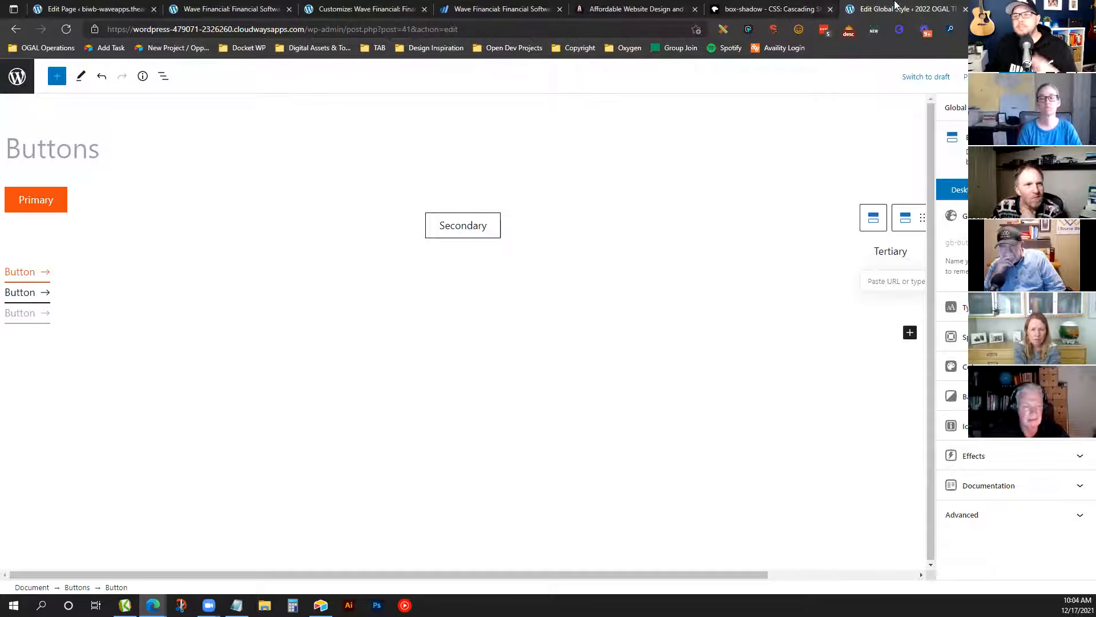
Load the site's home URL in a new tab to view its Buttons section, then return to the editor
{"action": "left_click_drag", "start_coordinate": [309, 29], "coordinate": [108, 29]}
{"action": "key", "text": "ctrl+c"}
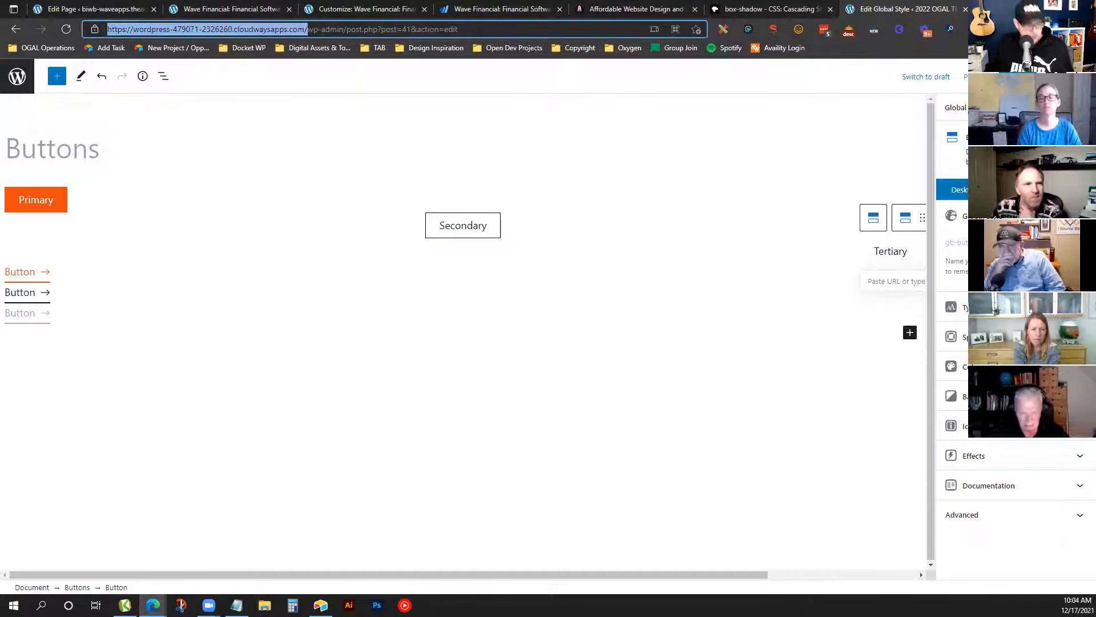
{"action": "key", "text": "ctrl+t"}
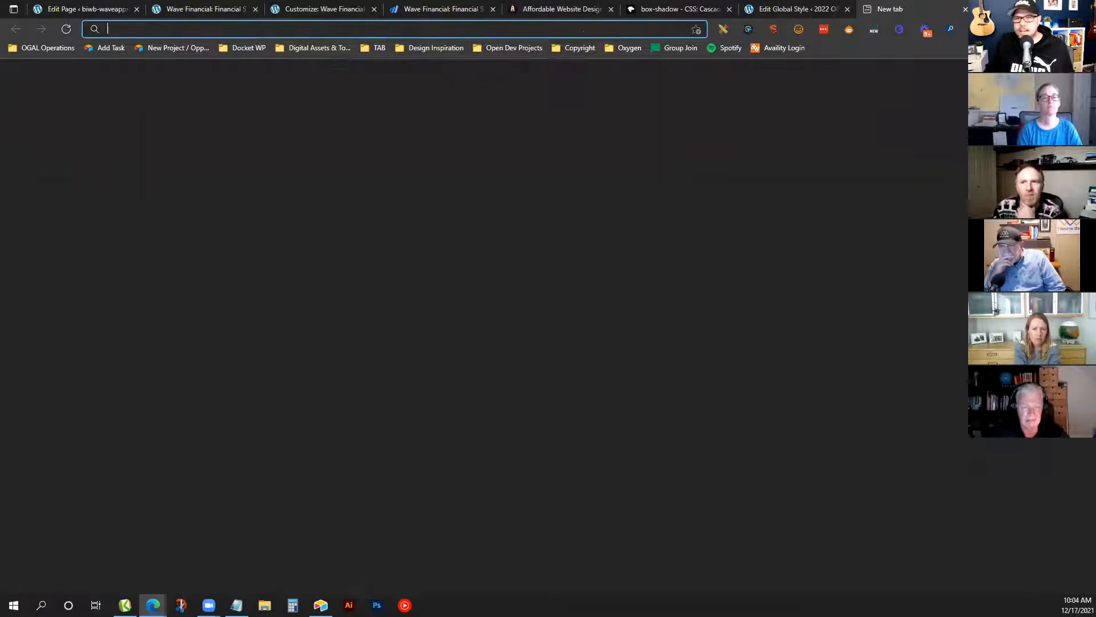
{"action": "key", "text": "ctrl+v"}
{"action": "key", "text": "Return"}
{"action": "scroll", "coordinate": [336, 286], "scroll_direction": "down", "scroll_amount": 15}
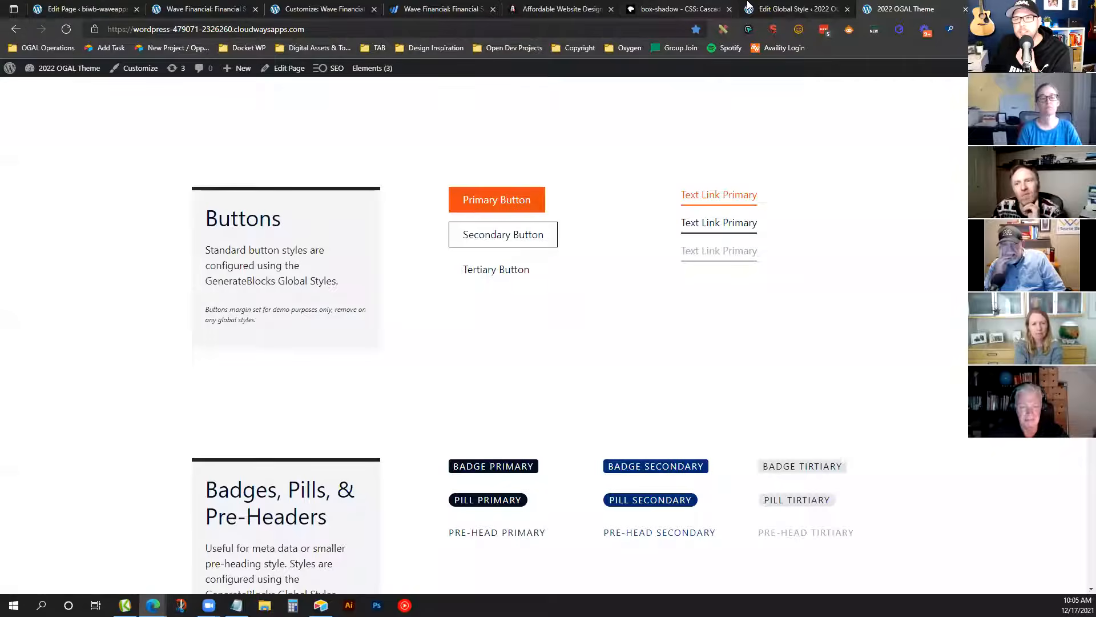
{"action": "key", "text": "ctrl+shift+Tab"}
Set the Primary button background to dark blue and preview it on the reloaded front page
{"action": "left_click", "coordinate": [57, 200]}
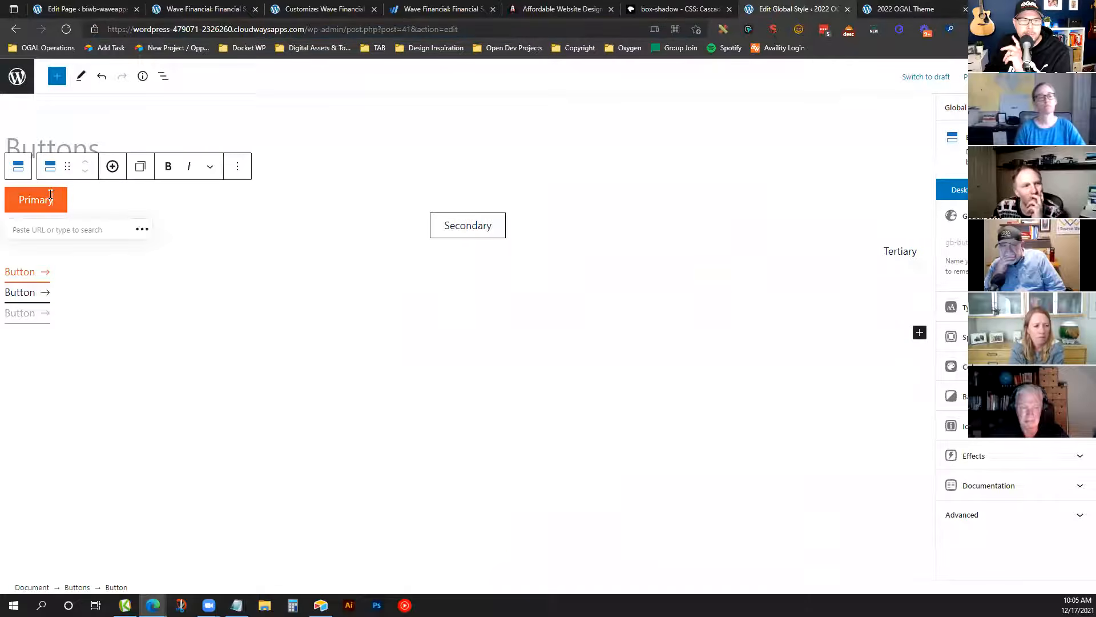
{"action": "left_click", "coordinate": [1022, 366]}
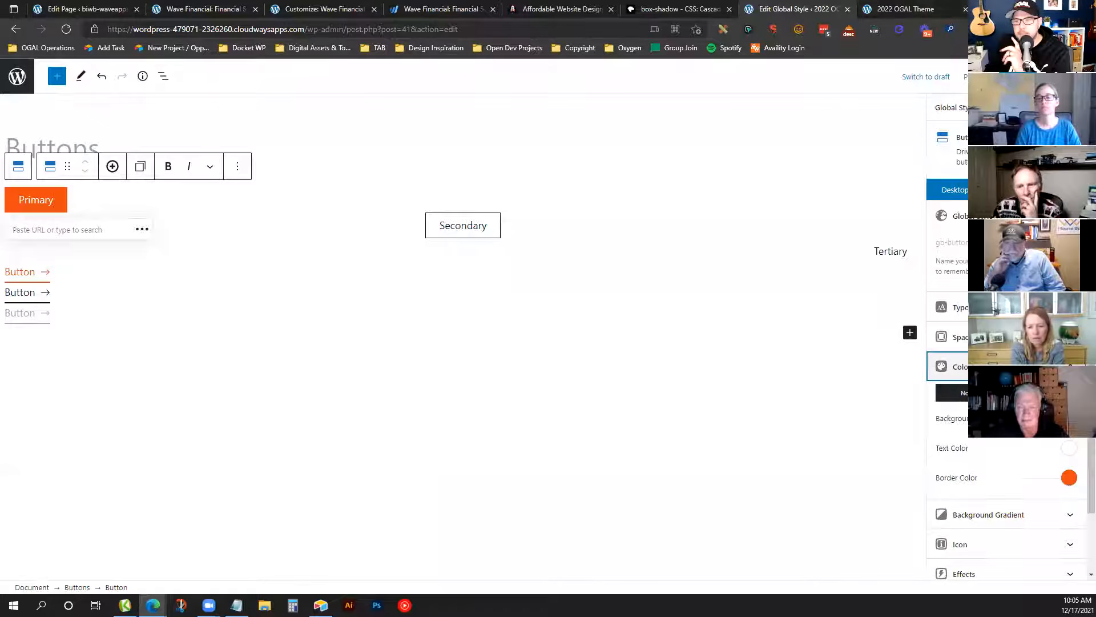
{"action": "left_click", "coordinate": [1069, 419]}
{"action": "left_click", "coordinate": [1018, 359]}
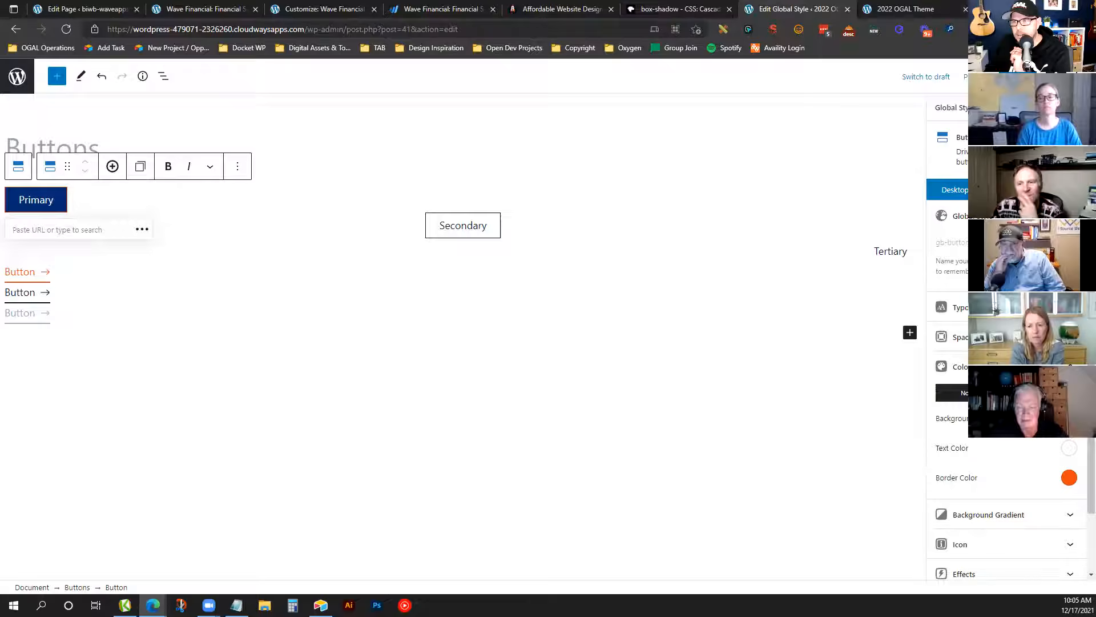
{"action": "left_click", "coordinate": [904, 8]}
{"action": "left_click", "coordinate": [647, 35]}
{"action": "key", "text": "Return"}
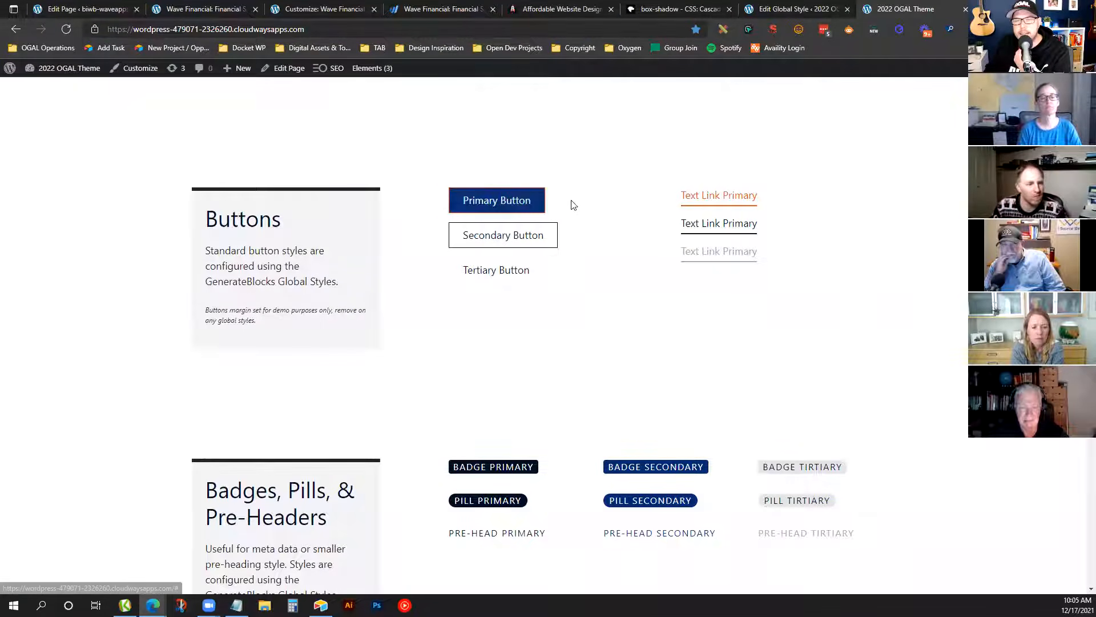
{"action": "left_click", "coordinate": [754, 5]}
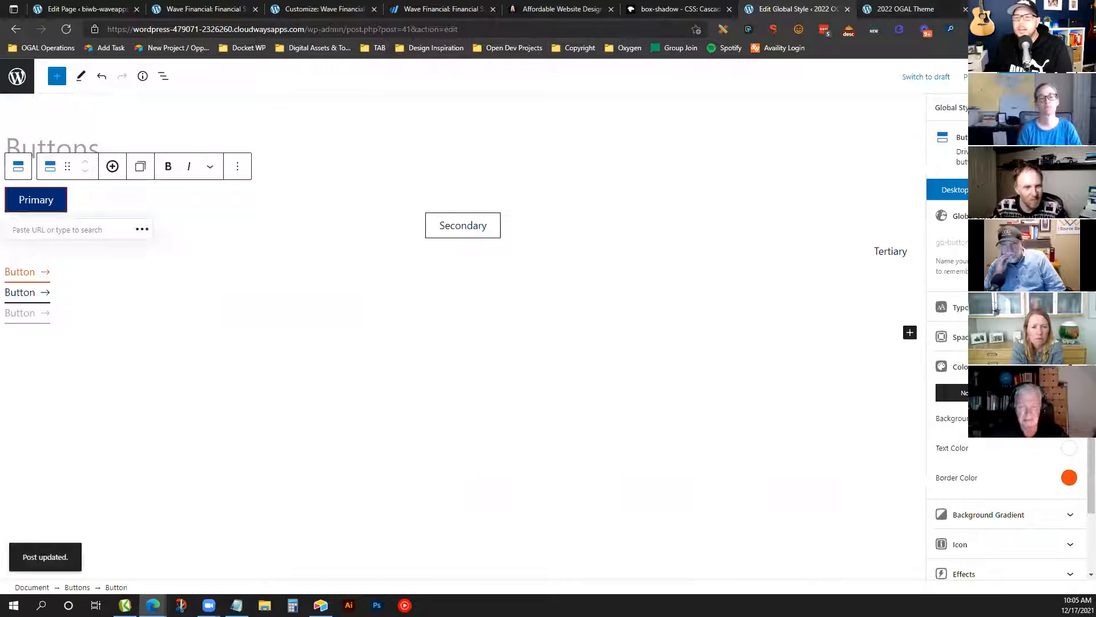
Revert the Primary background to orange, update the Buttons style, and return to Global Styles
{"action": "left_click", "coordinate": [964, 370]}
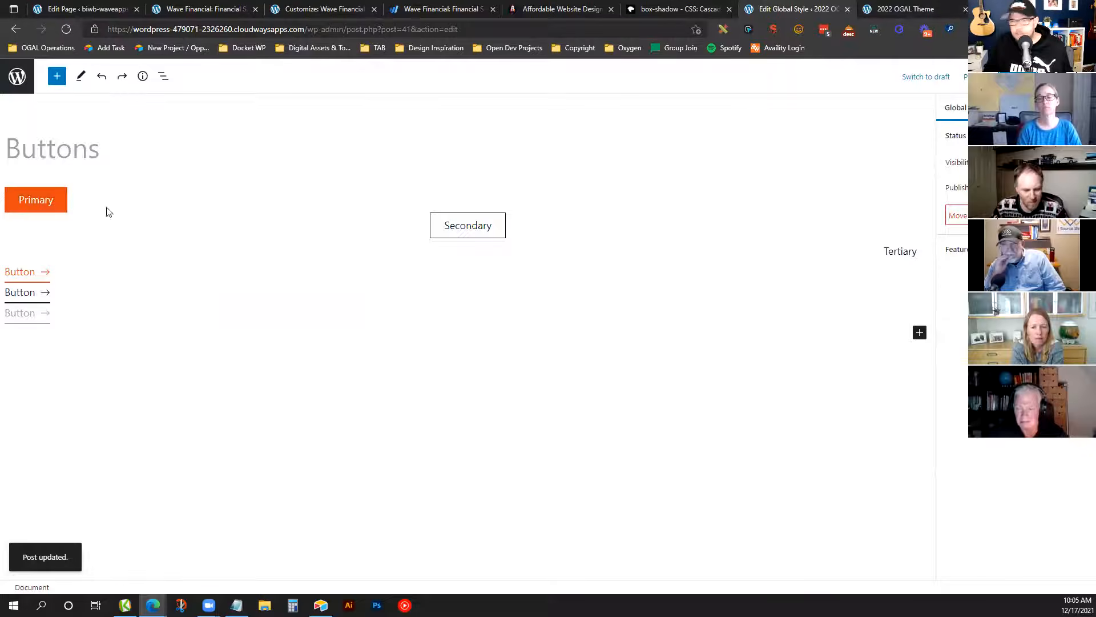
{"action": "left_click", "coordinate": [46, 203]}
{"action": "left_click", "coordinate": [962, 366]}
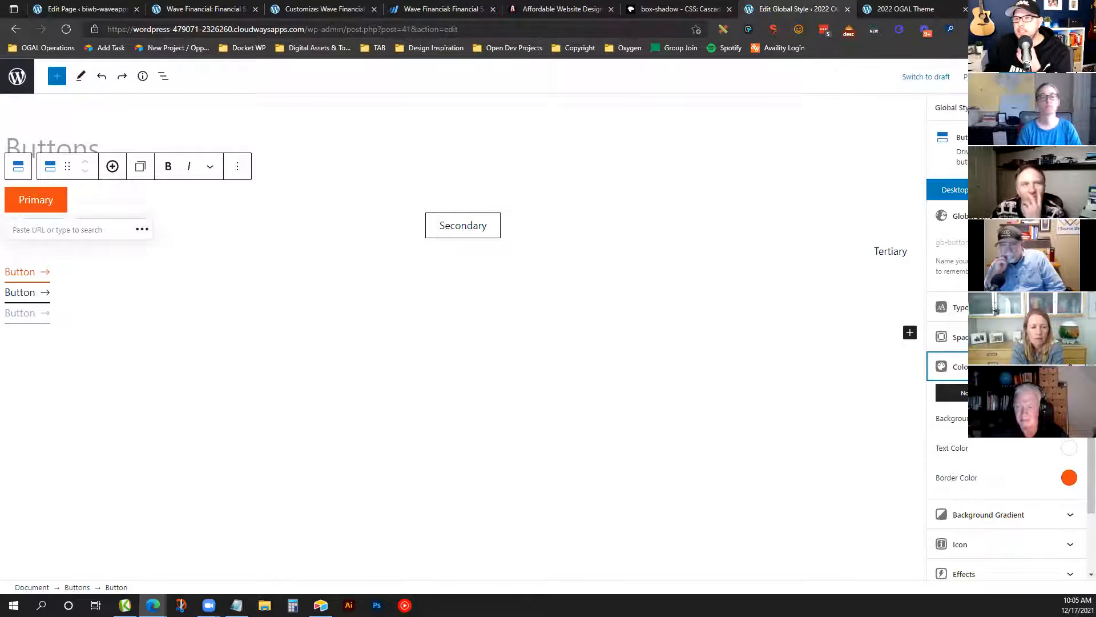
{"action": "left_click", "coordinate": [1017, 76]}
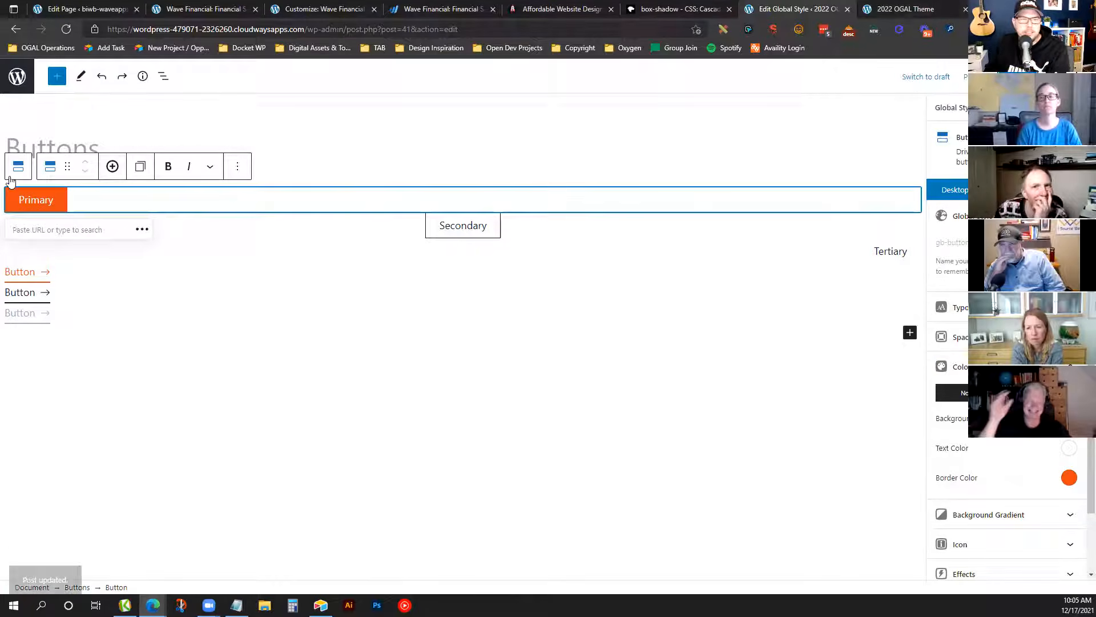
{"action": "left_click", "coordinate": [12, 74]}
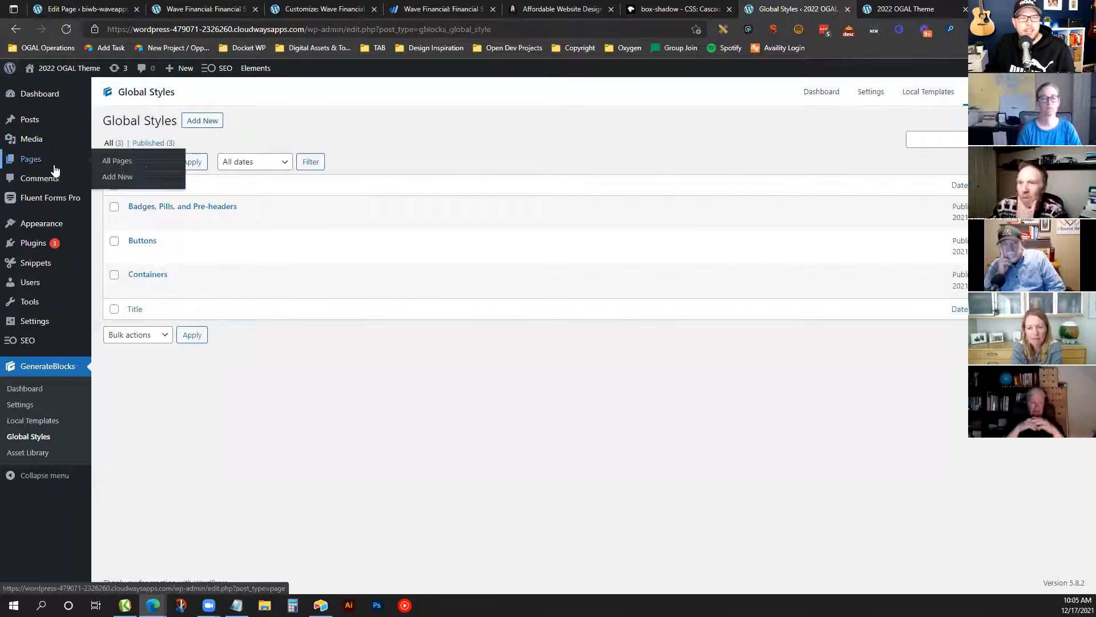
Create a new page with a Container block holding a Buttons block
{"action": "left_click", "coordinate": [142, 177]}
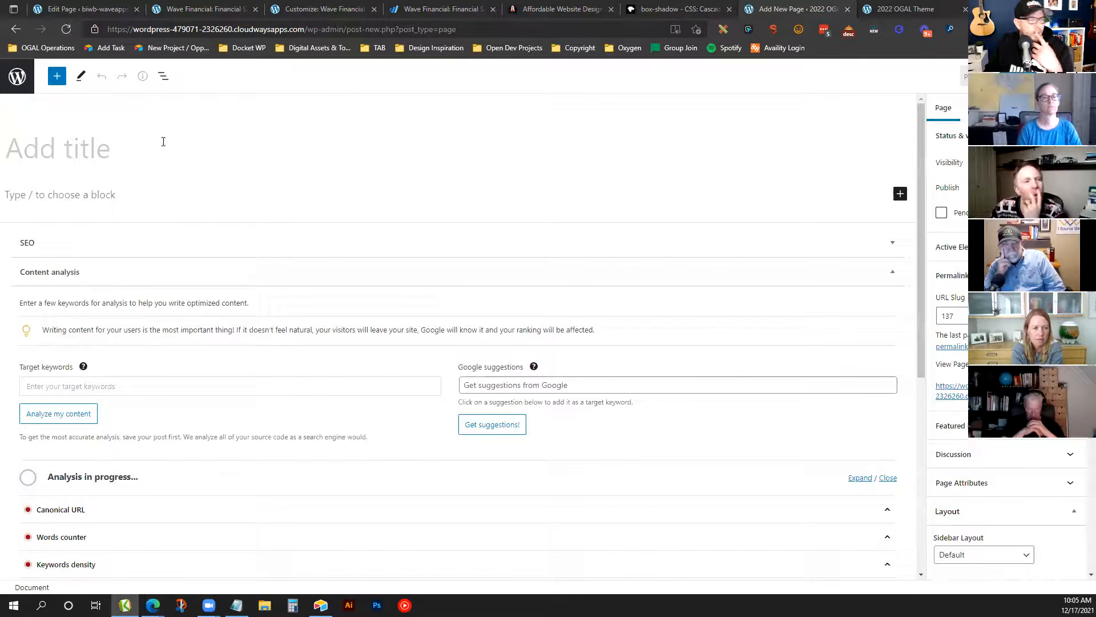
{"action": "left_click", "coordinate": [109, 195]}
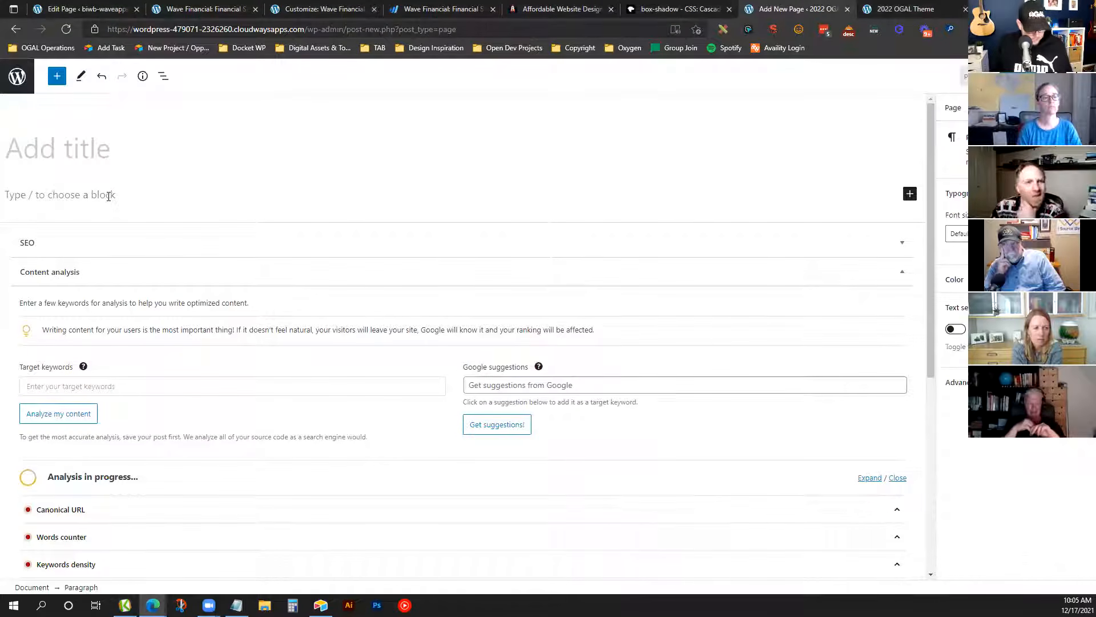
{"action": "type", "text": "/cont"}
{"action": "left_click", "coordinate": [86, 231]}
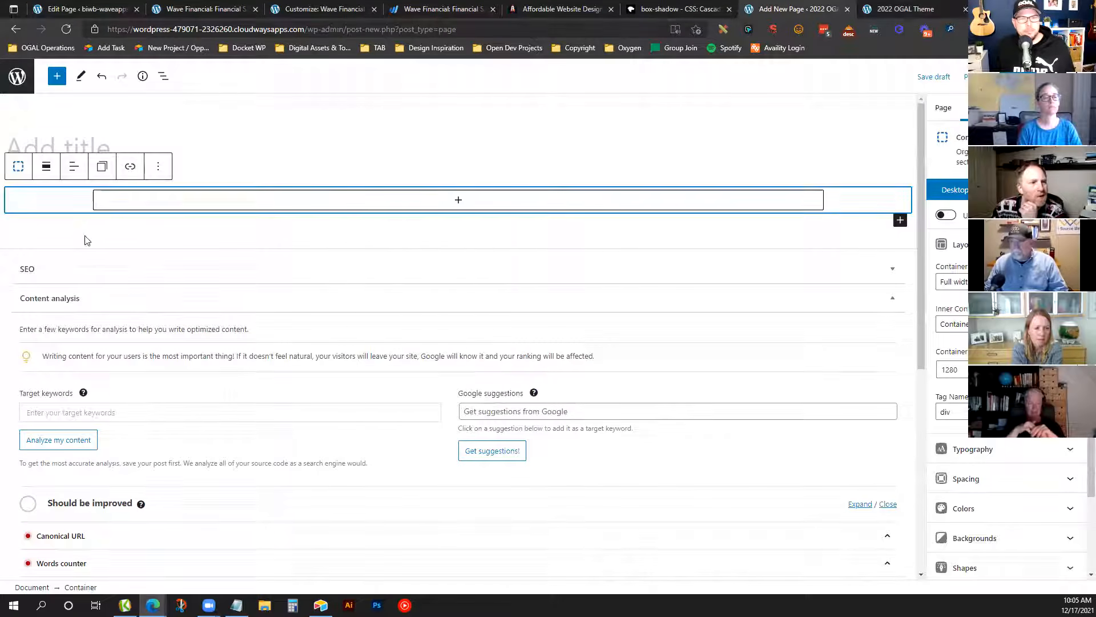
{"action": "type", "text": "butt"}
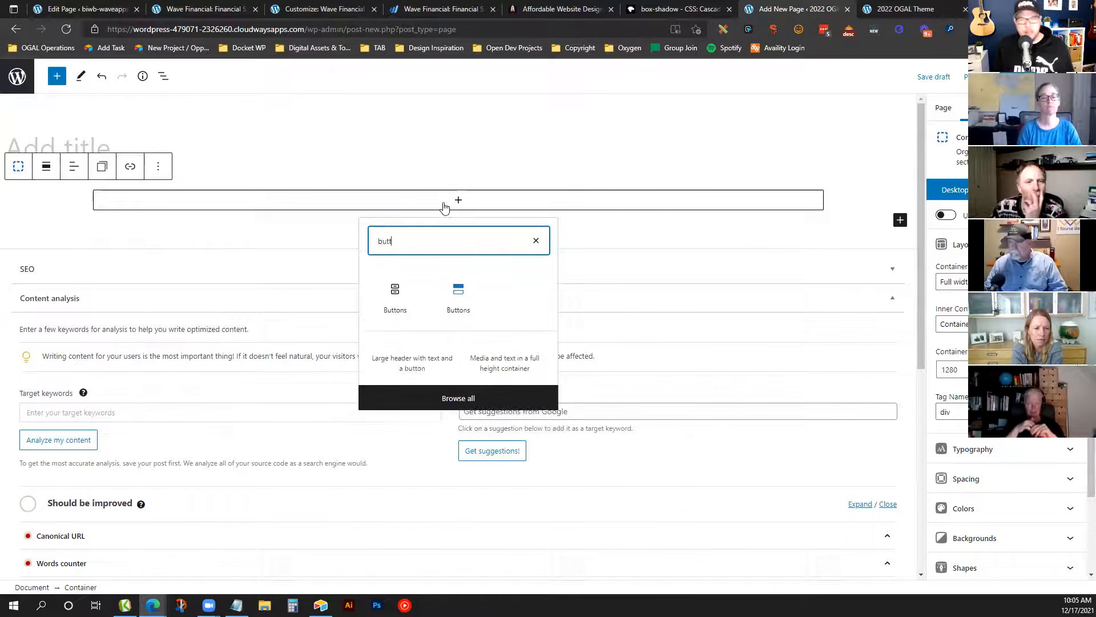
{"action": "left_click", "coordinate": [455, 297]}
{"action": "left_click", "coordinate": [131, 201]}
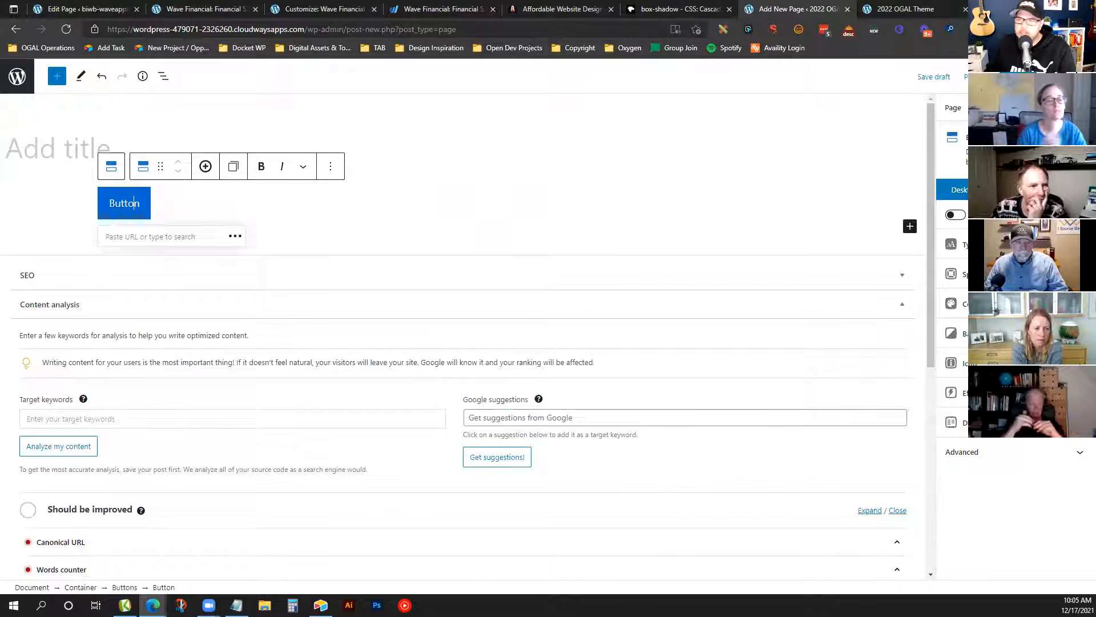
Enable a global style on the button and try primary, secondary, then tertiary
{"action": "left_click", "coordinate": [955, 214]}
{"action": "left_click", "coordinate": [957, 240]}
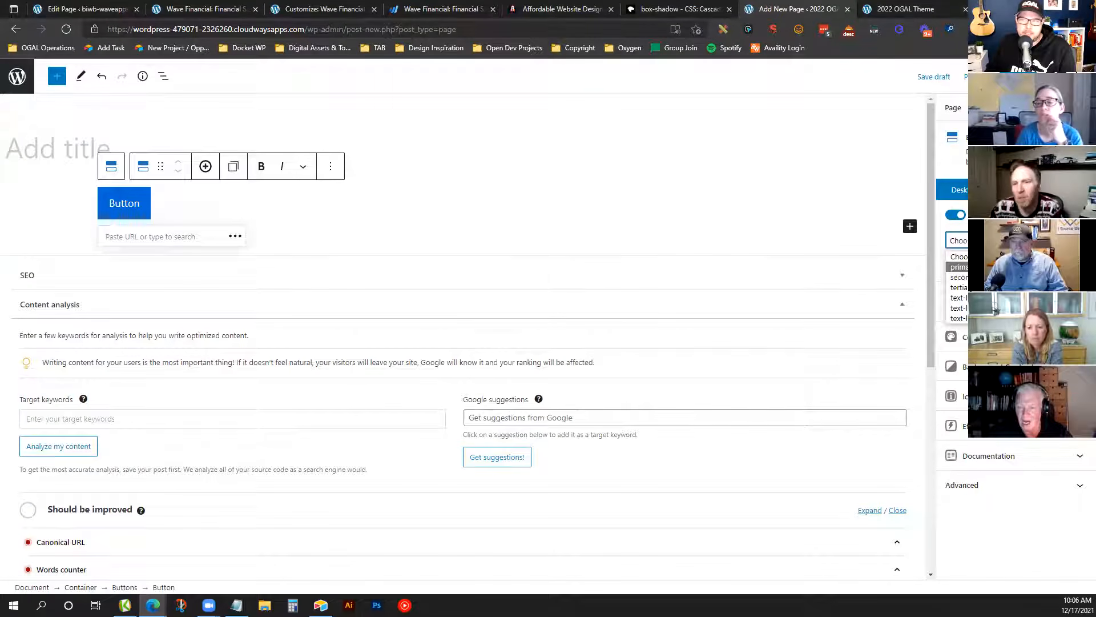
{"action": "left_click", "coordinate": [959, 267]}
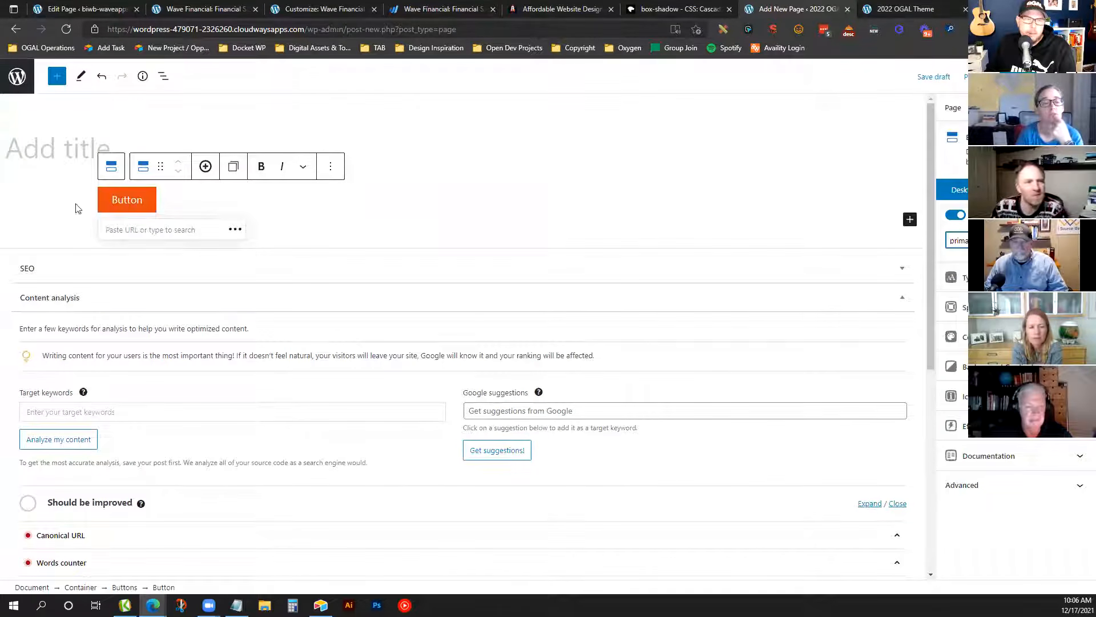
{"action": "left_click", "coordinate": [958, 240]}
{"action": "left_click", "coordinate": [960, 276]}
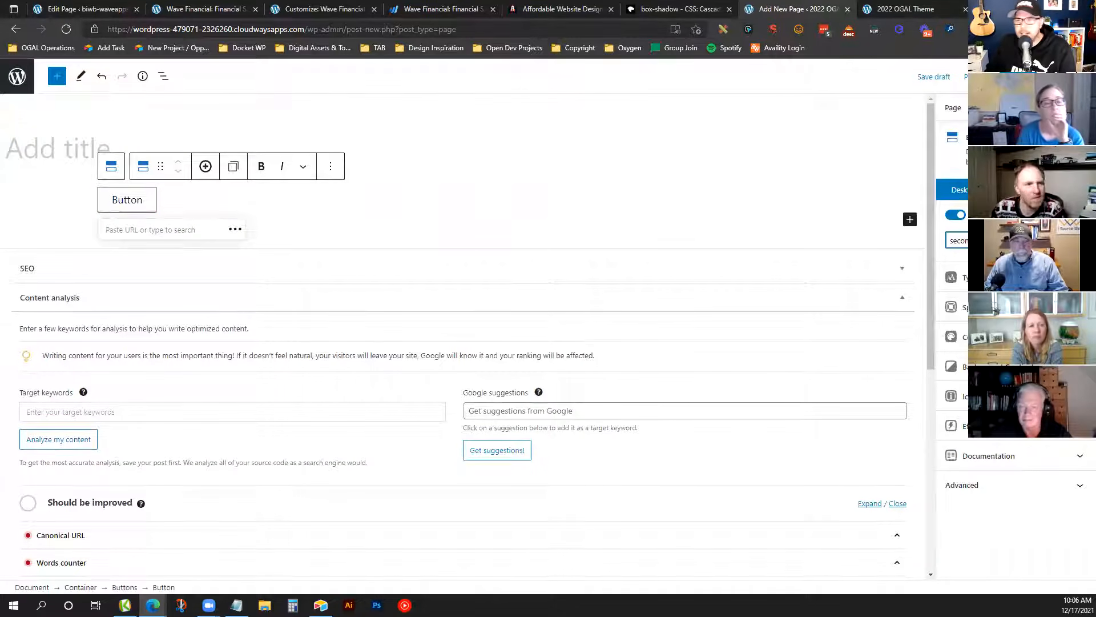
{"action": "left_click", "coordinate": [958, 240]}
{"action": "left_click", "coordinate": [959, 288]}
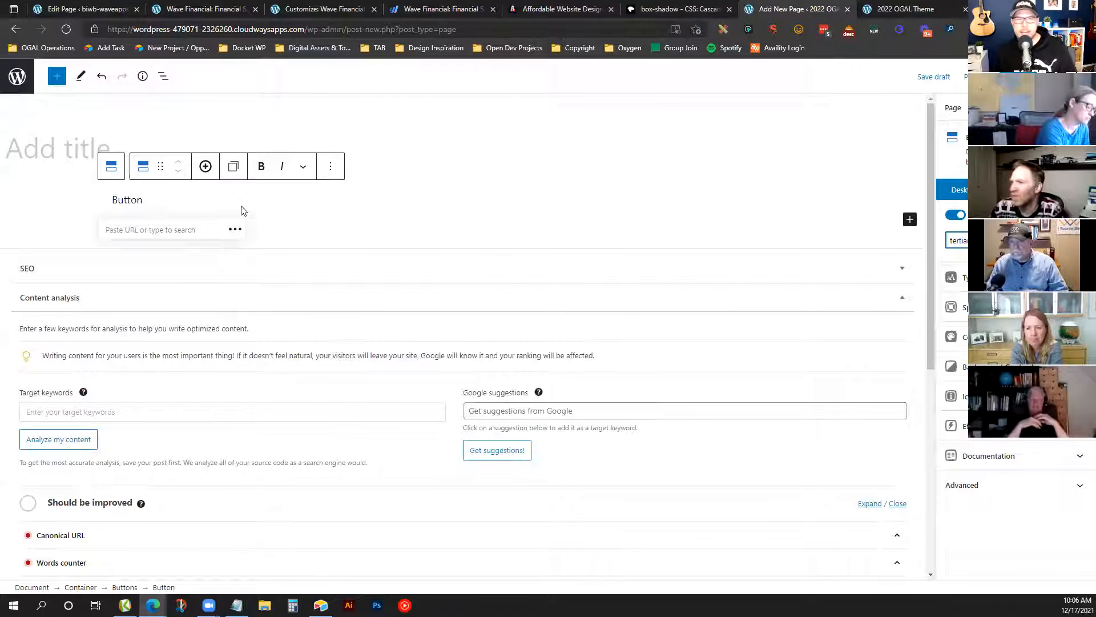
From the Dashboard, open the Badges, Pills, and Pre-headers global style for editing
{"action": "left_click", "coordinate": [878, 7]}
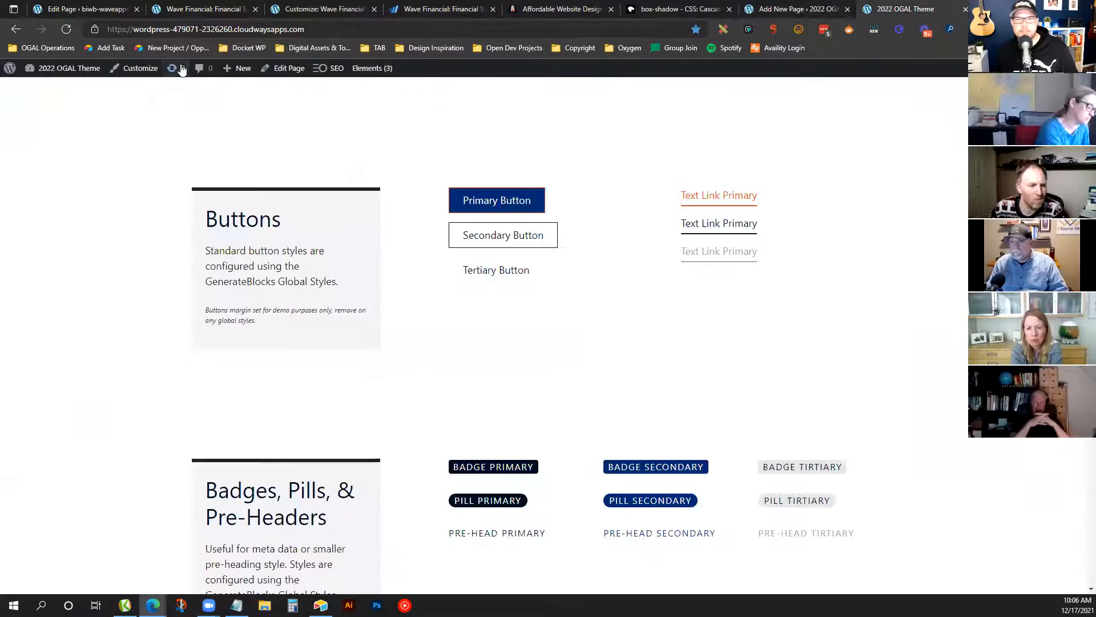
{"action": "mouse_move", "coordinate": [81, 69]}
{"action": "left_click", "coordinate": [82, 91]}
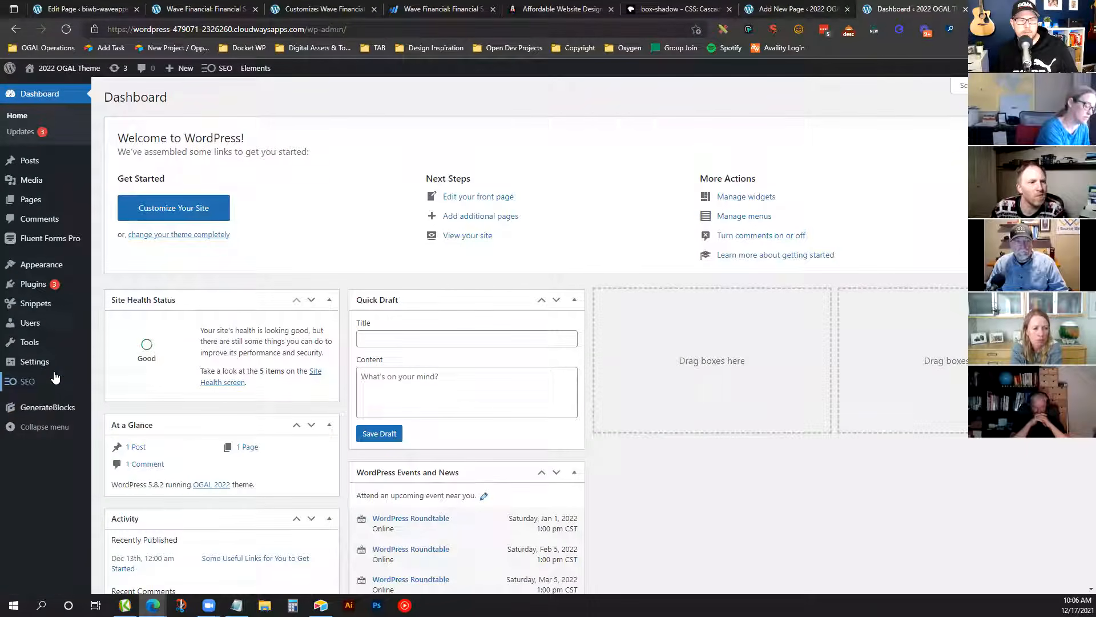
{"action": "mouse_move", "coordinate": [53, 409]}
{"action": "left_click", "coordinate": [142, 457]}
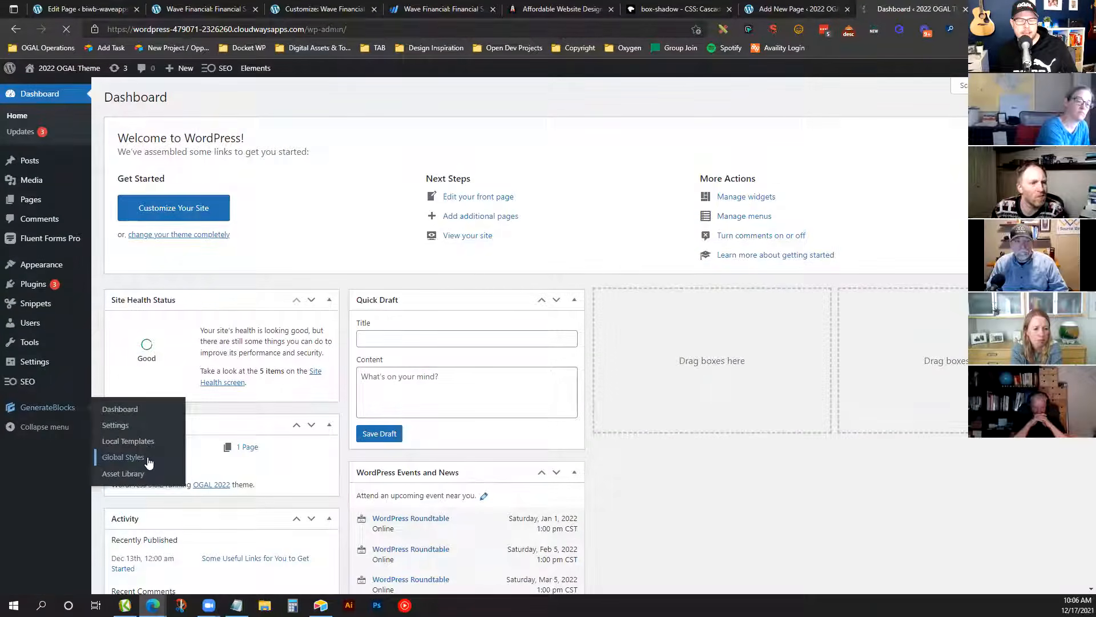
{"action": "left_click", "coordinate": [135, 221]}
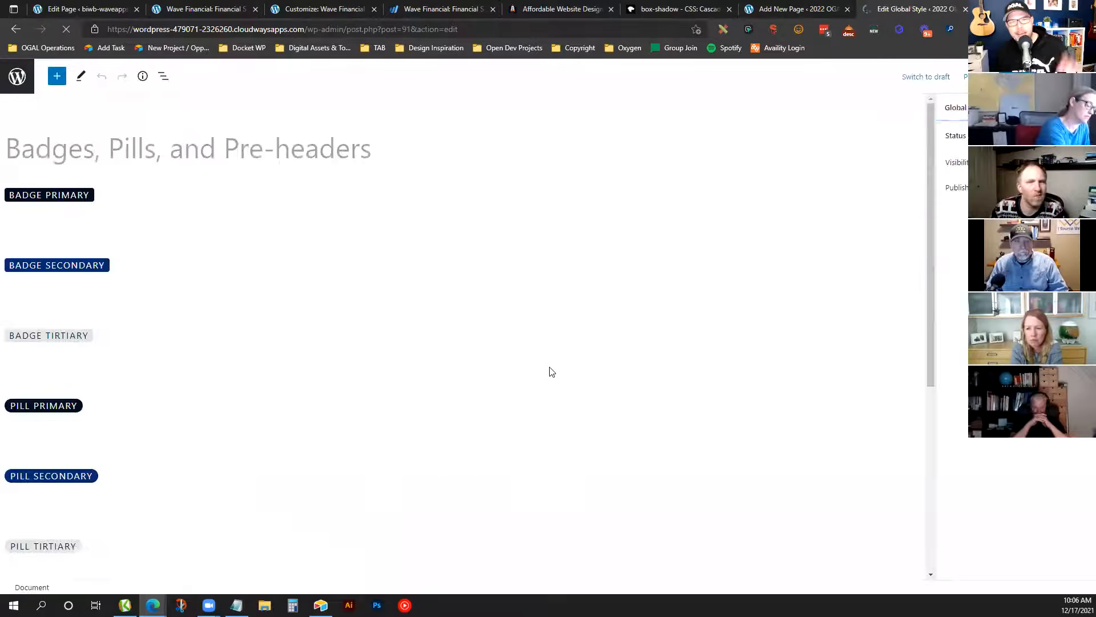
{"action": "left_click", "coordinate": [83, 196]}
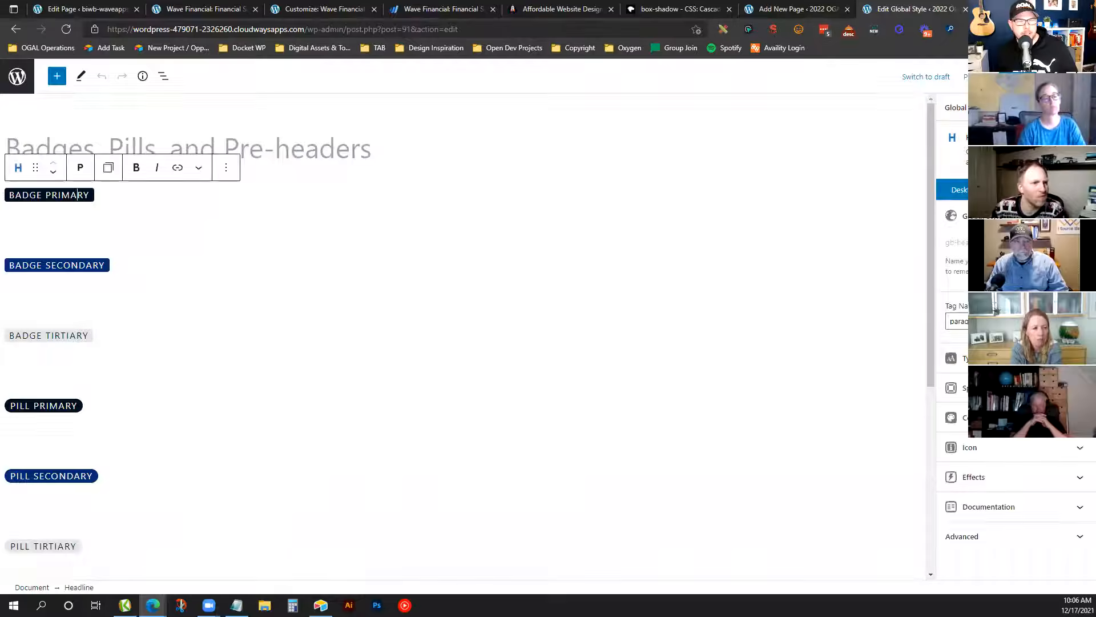
{"action": "scroll", "coordinate": [83, 326], "scroll_direction": "down", "scroll_amount": 2}
{"action": "scroll", "coordinate": [83, 326], "scroll_direction": "down", "scroll_amount": 1}
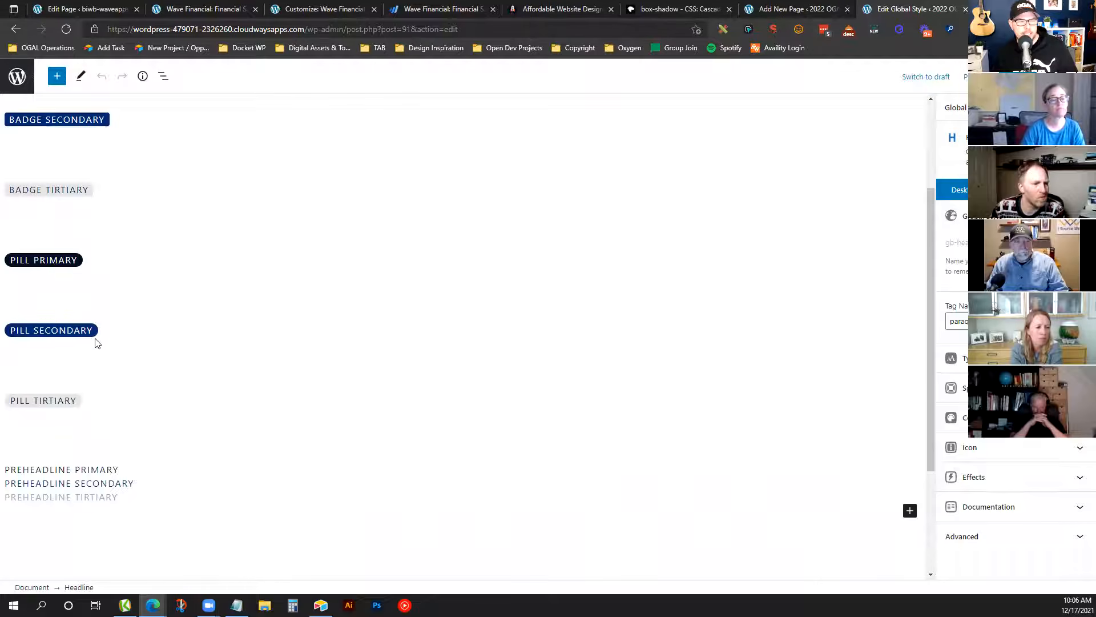
{"action": "scroll", "coordinate": [95, 342], "scroll_direction": "down", "scroll_amount": 3}
{"action": "left_click", "coordinate": [69, 324]}
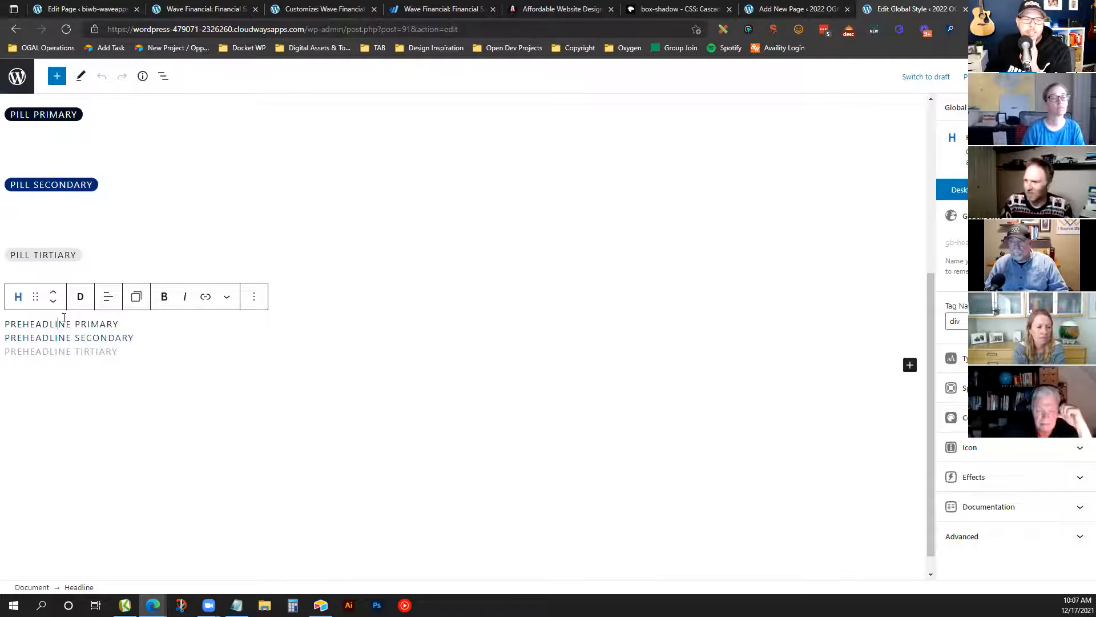
Insert a Container below the Button and give it the 'default' size preset
{"action": "left_click", "coordinate": [780, 5]}
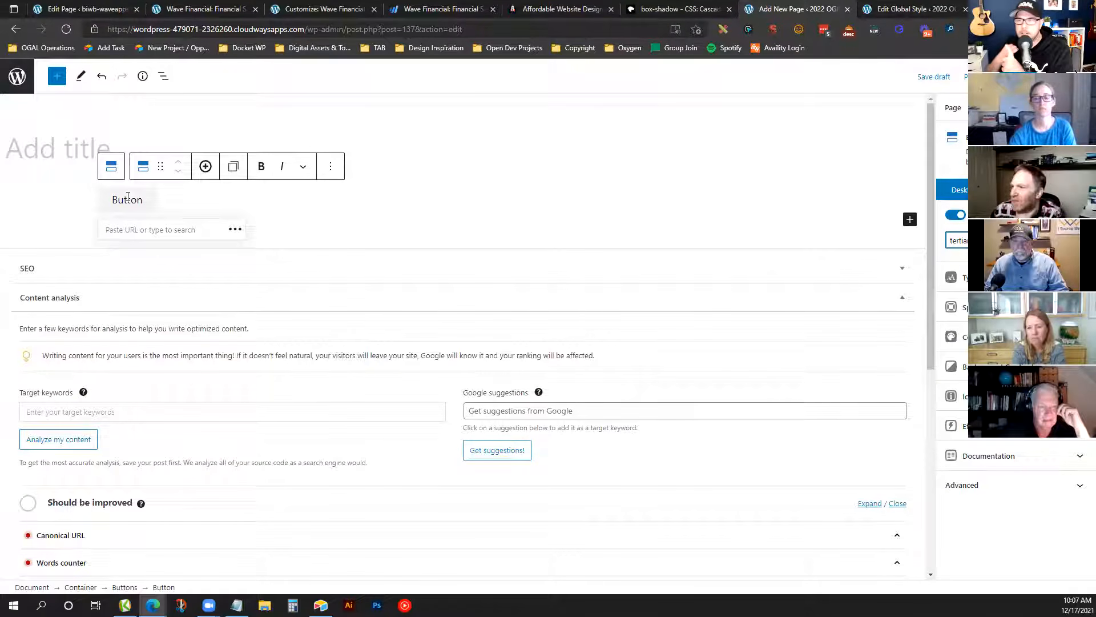
{"action": "left_click", "coordinate": [299, 236]}
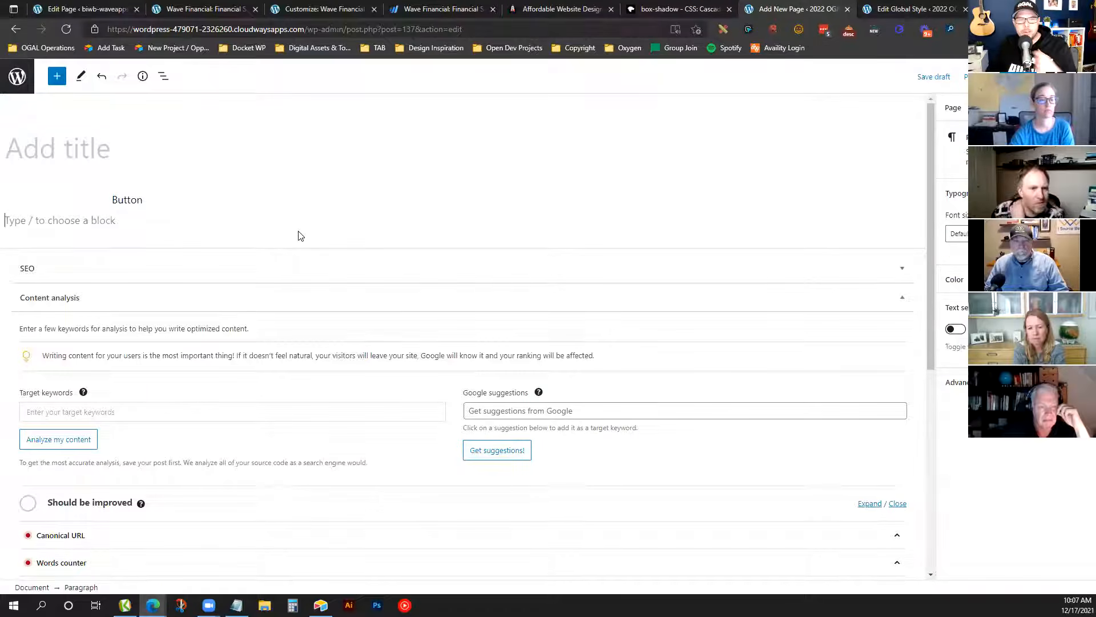
{"action": "type", "text": "/com"}
{"action": "key", "text": "BackSpace"}
{"action": "type", "text": "n"}
{"action": "left_click", "coordinate": [114, 254]}
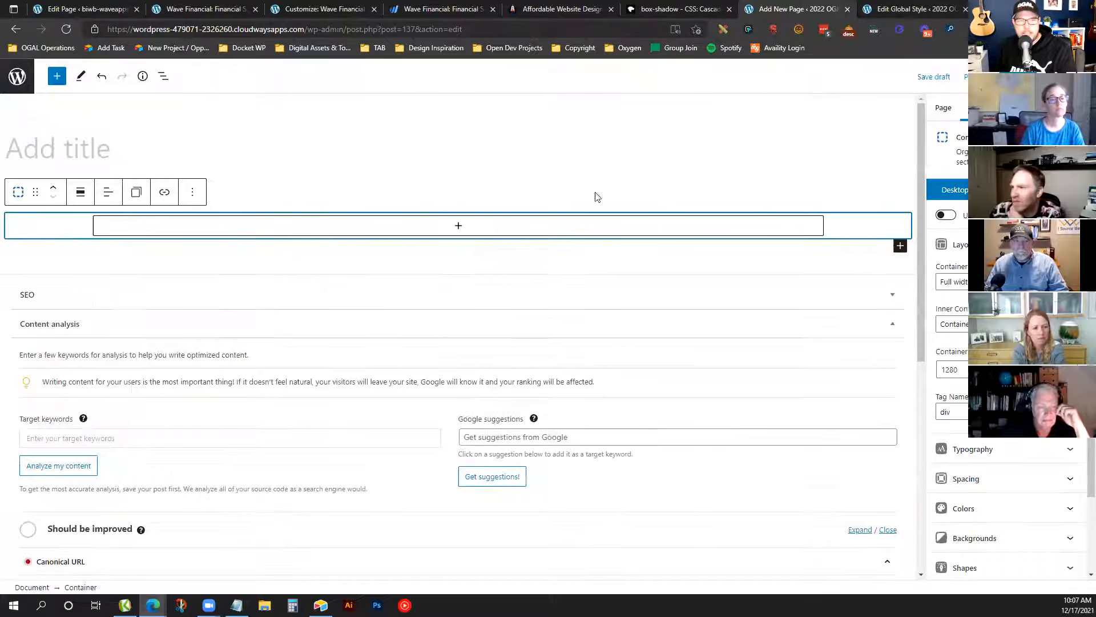
{"action": "left_click", "coordinate": [946, 214]}
{"action": "left_click", "coordinate": [952, 241]}
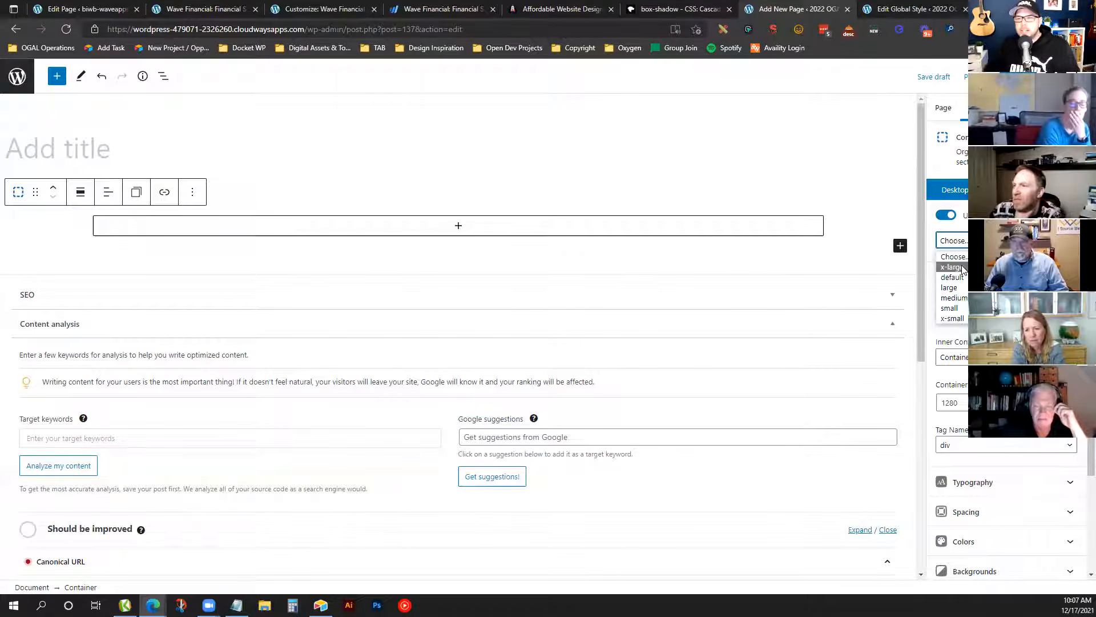
{"action": "left_click", "coordinate": [952, 277]}
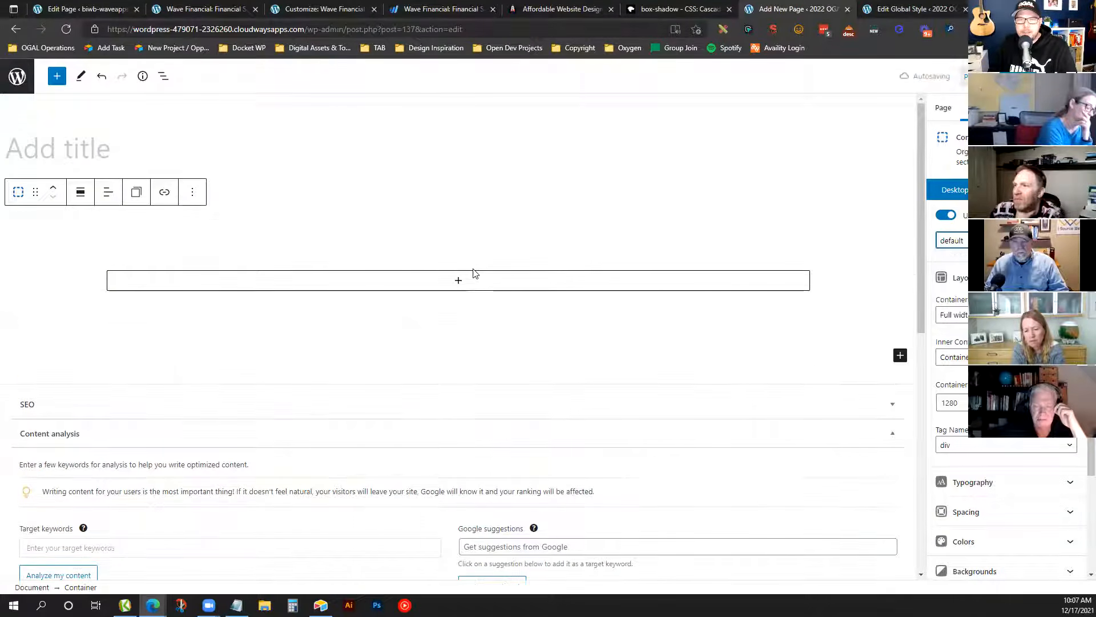
Add a Headline inside the container filled with taco ipsum text via .taco1
{"action": "left_click", "coordinate": [473, 274]}
{"action": "left_click", "coordinate": [415, 435]}
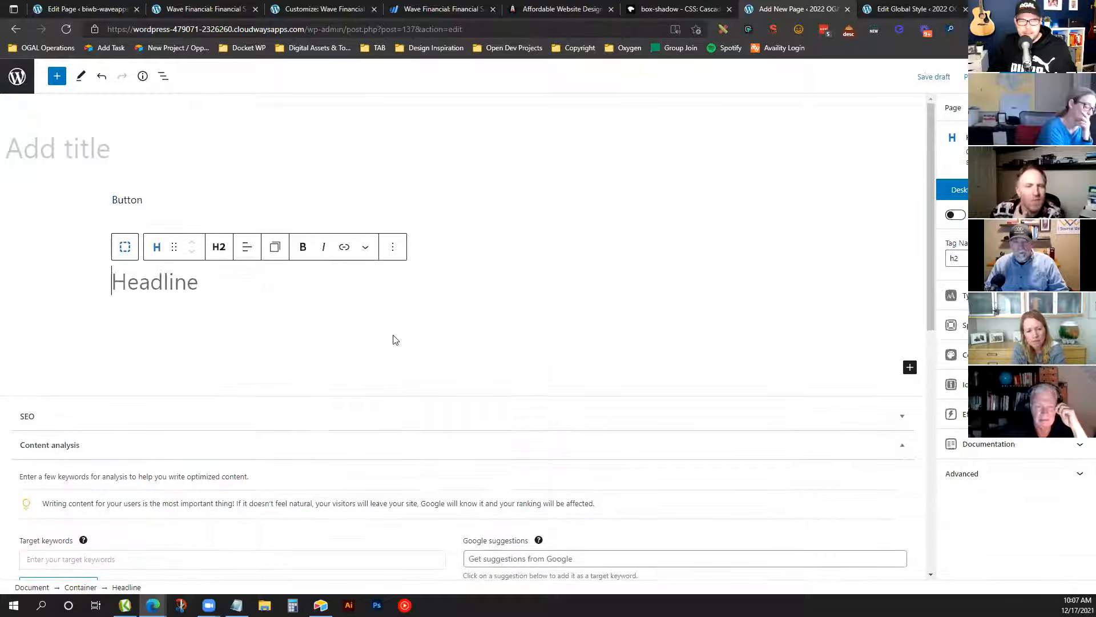
{"action": "type", "text": ".taco"}
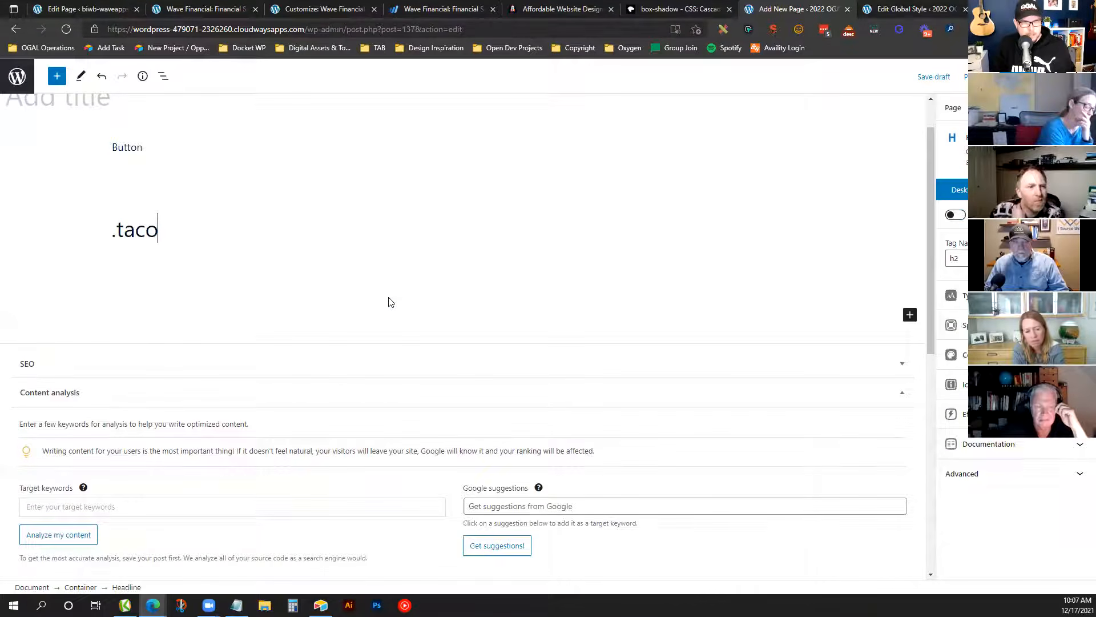
{"action": "type", "text": "1"}
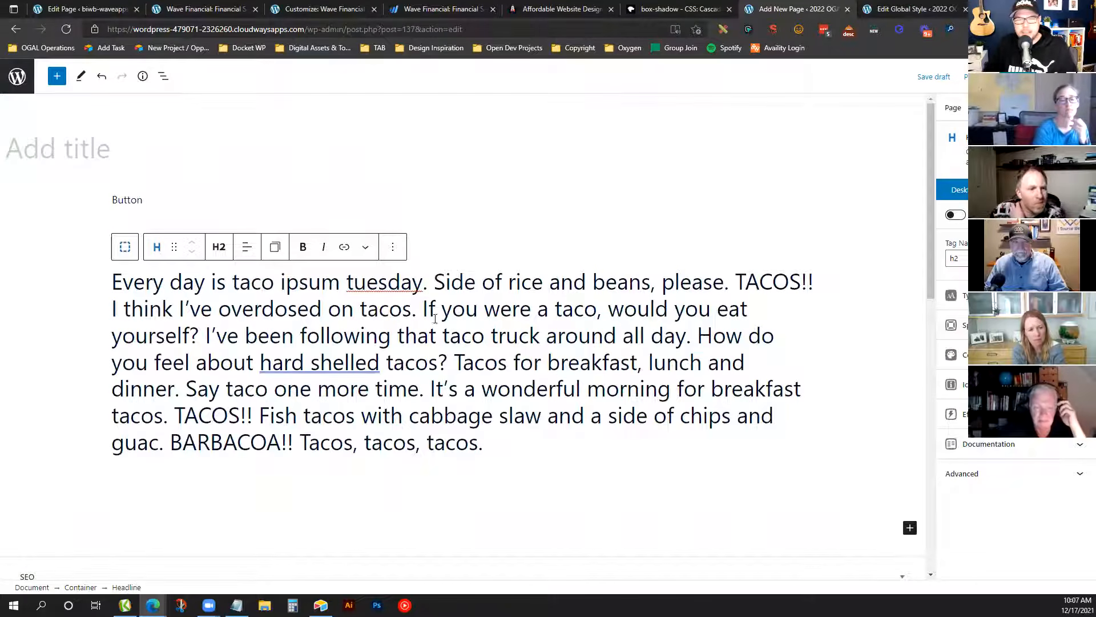
{"action": "scroll", "coordinate": [443, 320], "scroll_direction": "down", "scroll_amount": 1}
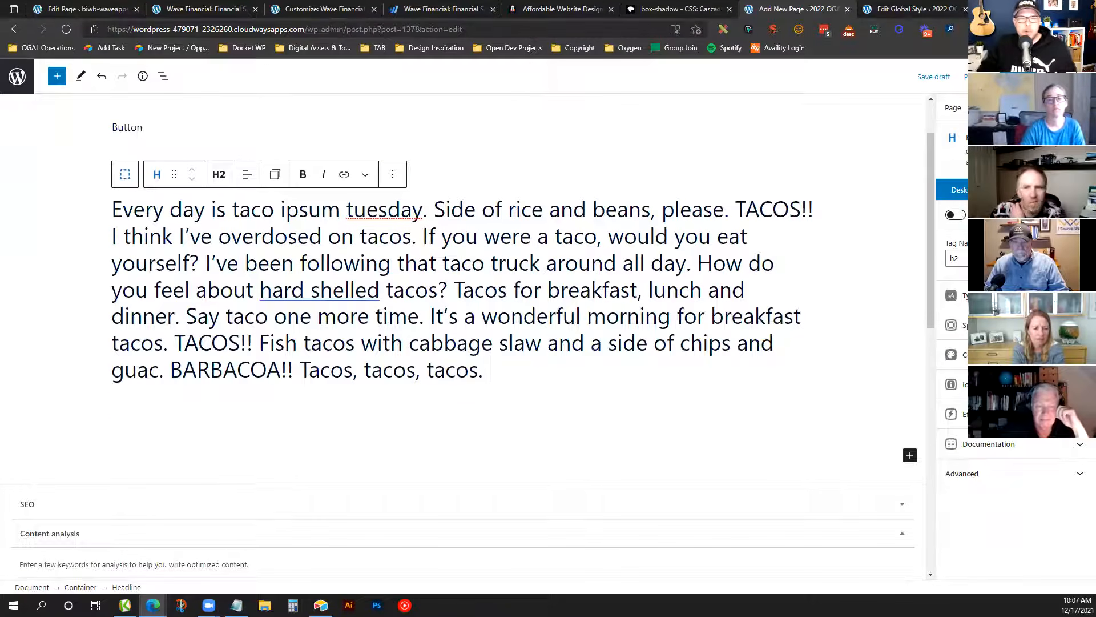
Insert a second Container below the taco text with the x-small size preset
{"action": "left_click", "coordinate": [136, 447]}
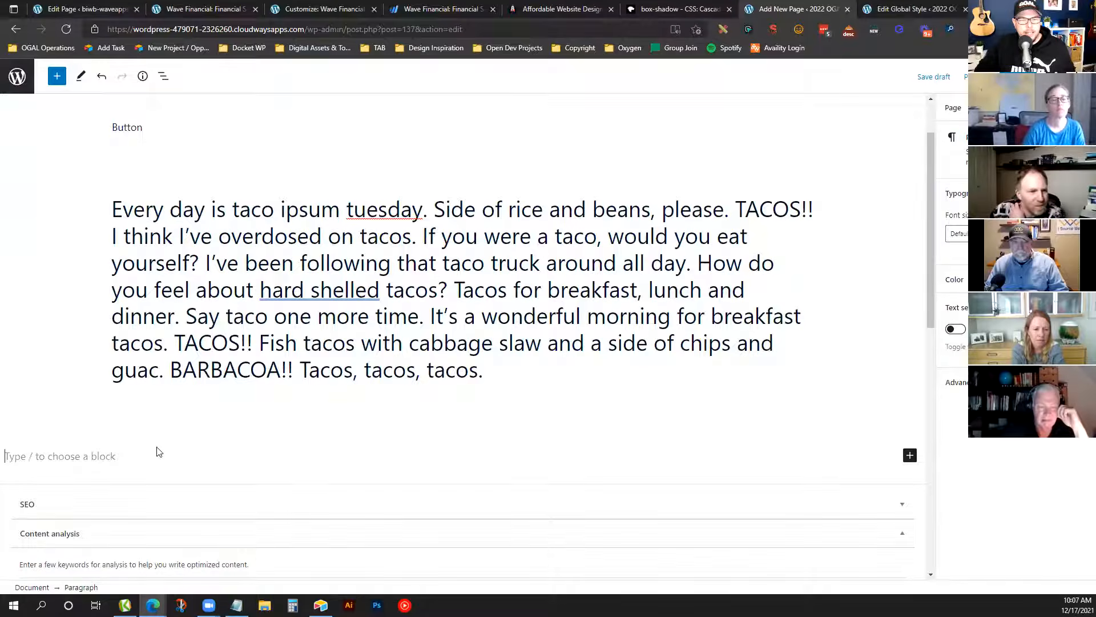
{"action": "type", "text": "/c"}
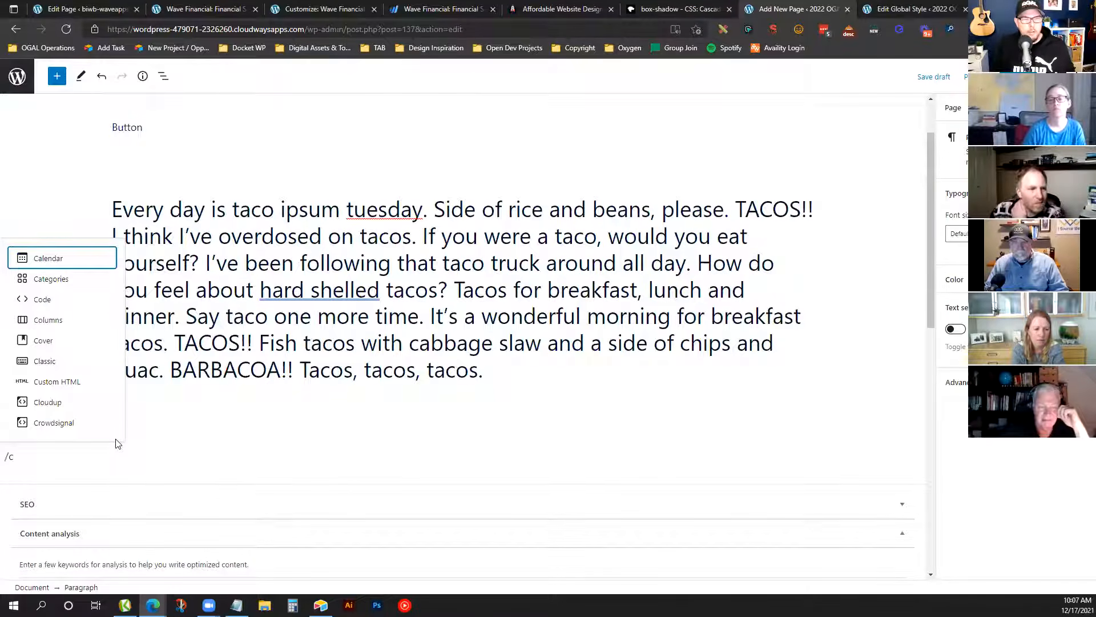
{"action": "type", "text": "on"}
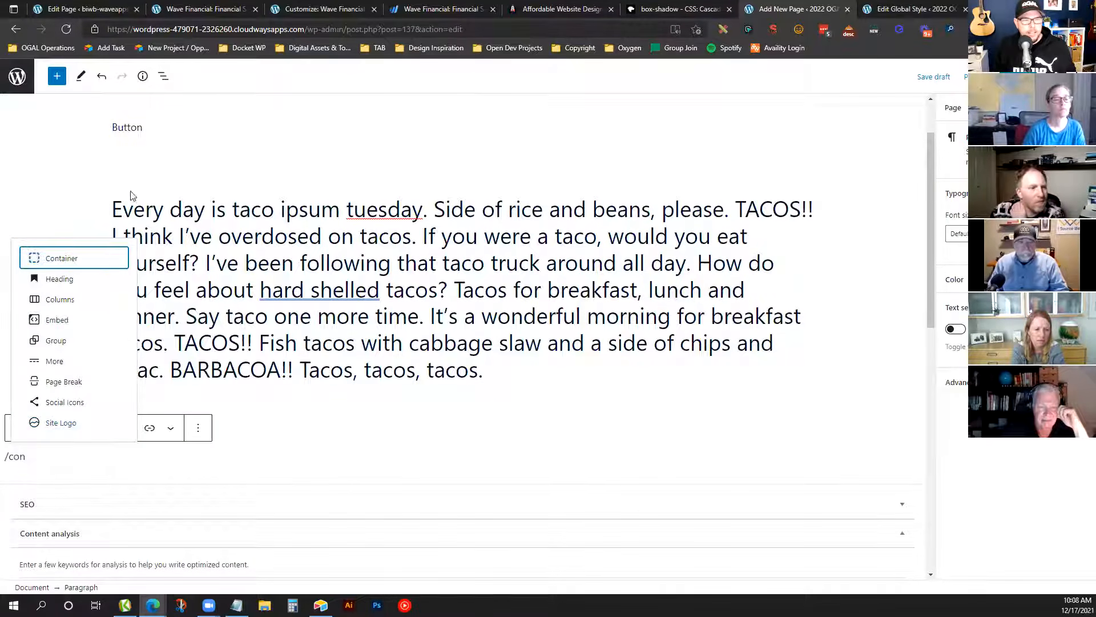
{"action": "left_click", "coordinate": [109, 260]}
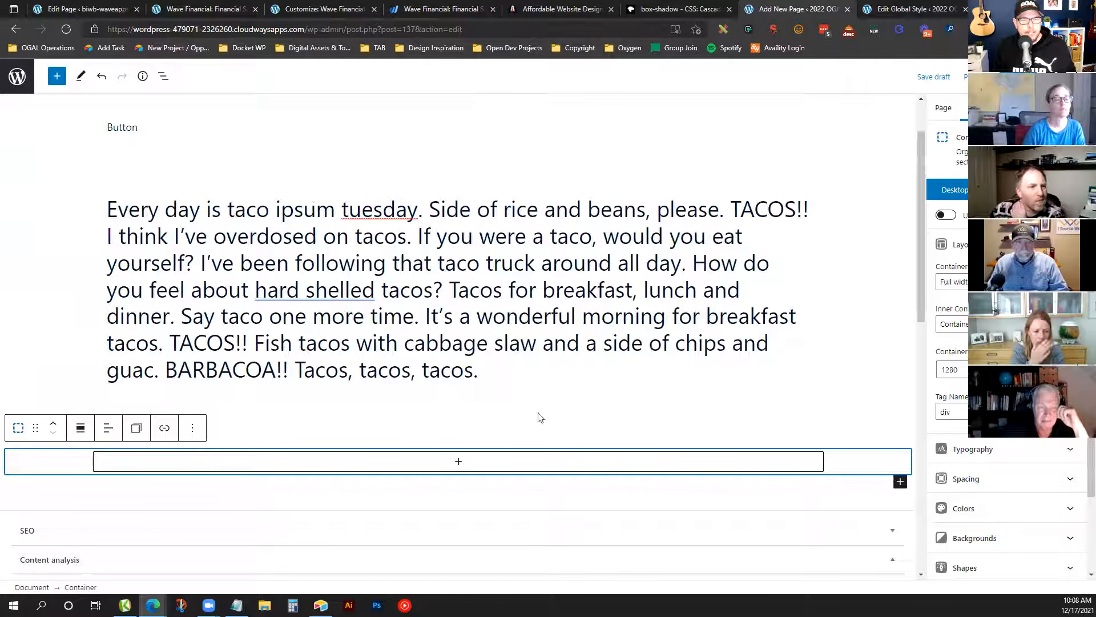
{"action": "left_click", "coordinate": [963, 220]}
{"action": "left_click", "coordinate": [953, 241]}
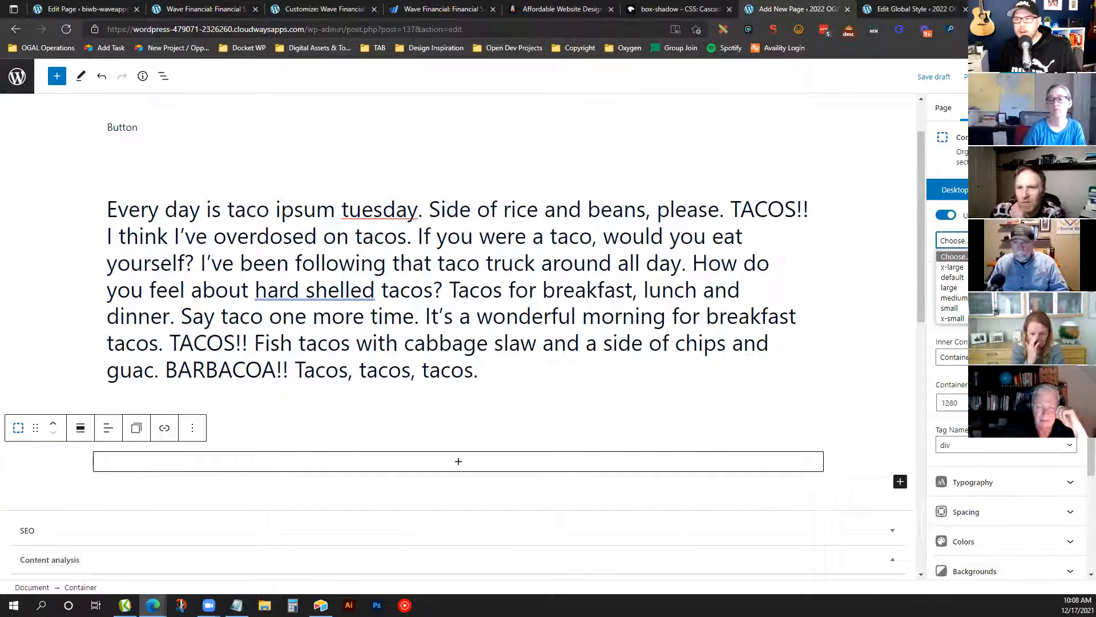
{"action": "left_click", "coordinate": [957, 319]}
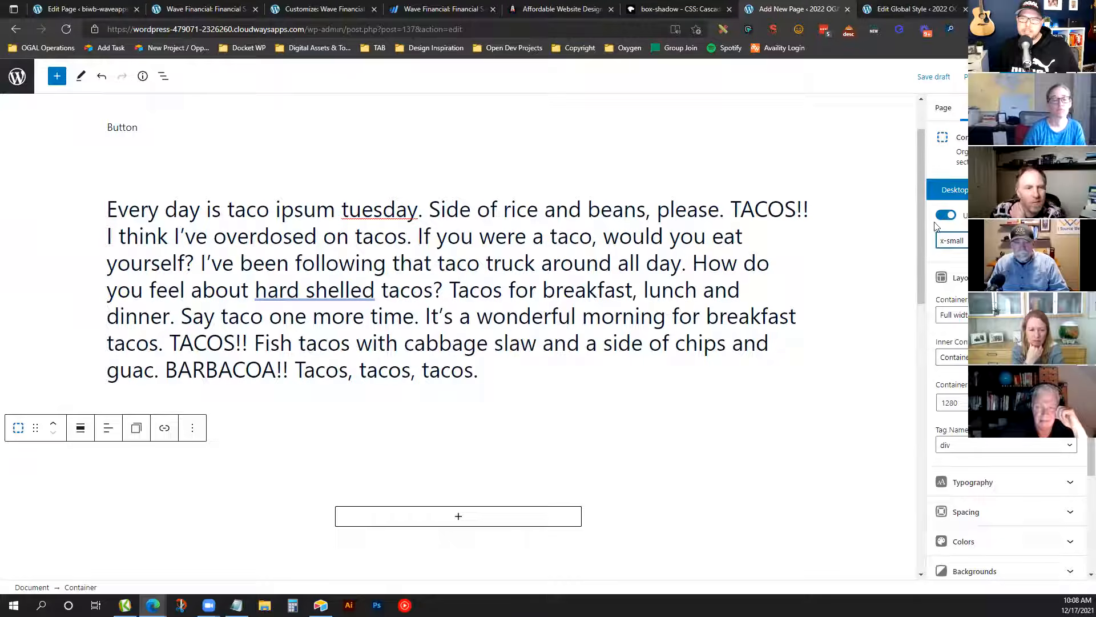
Add a Headline of .taco1 taco ipsum text inside the narrow container
{"action": "scroll", "coordinate": [460, 491], "scroll_direction": "down", "scroll_amount": 3}
{"action": "left_click", "coordinate": [458, 370]}
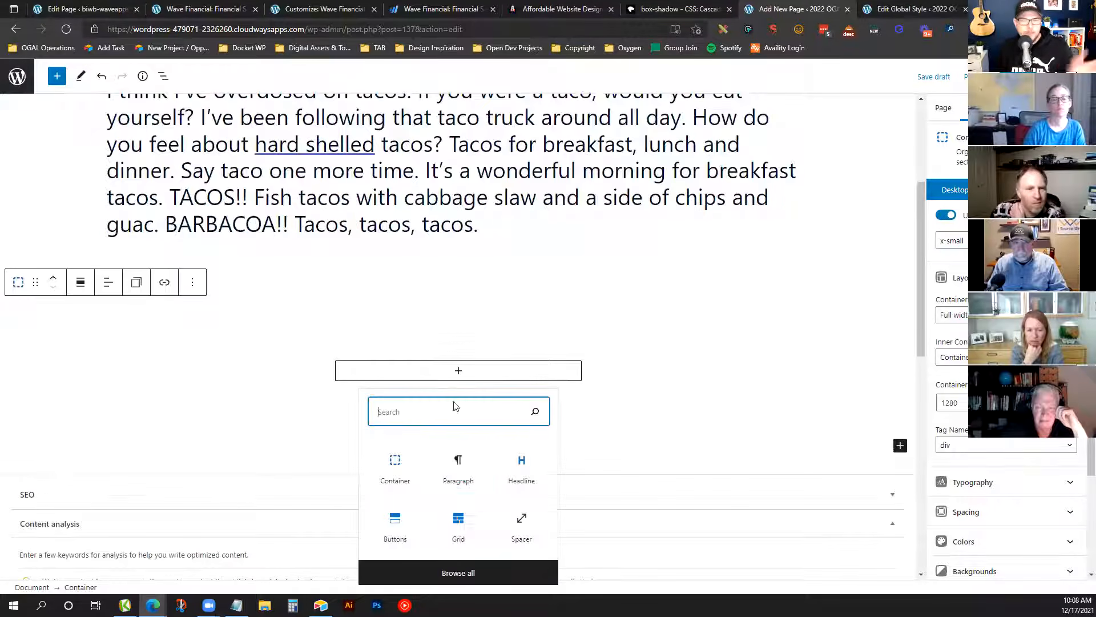
{"action": "left_click", "coordinate": [526, 474]}
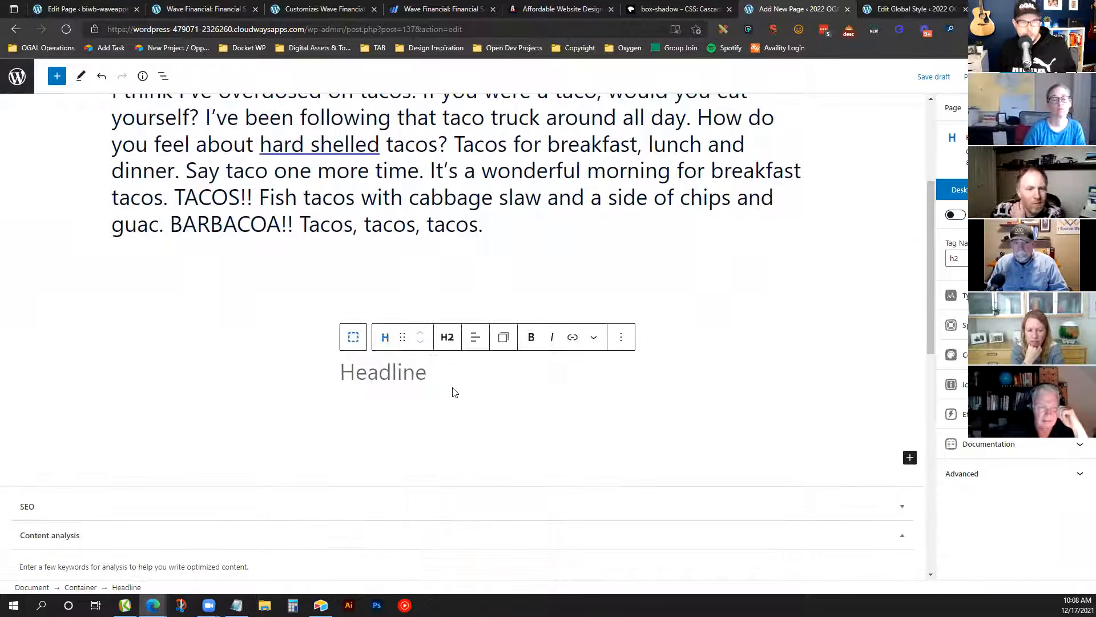
{"action": "type", "text": ".taco1"}
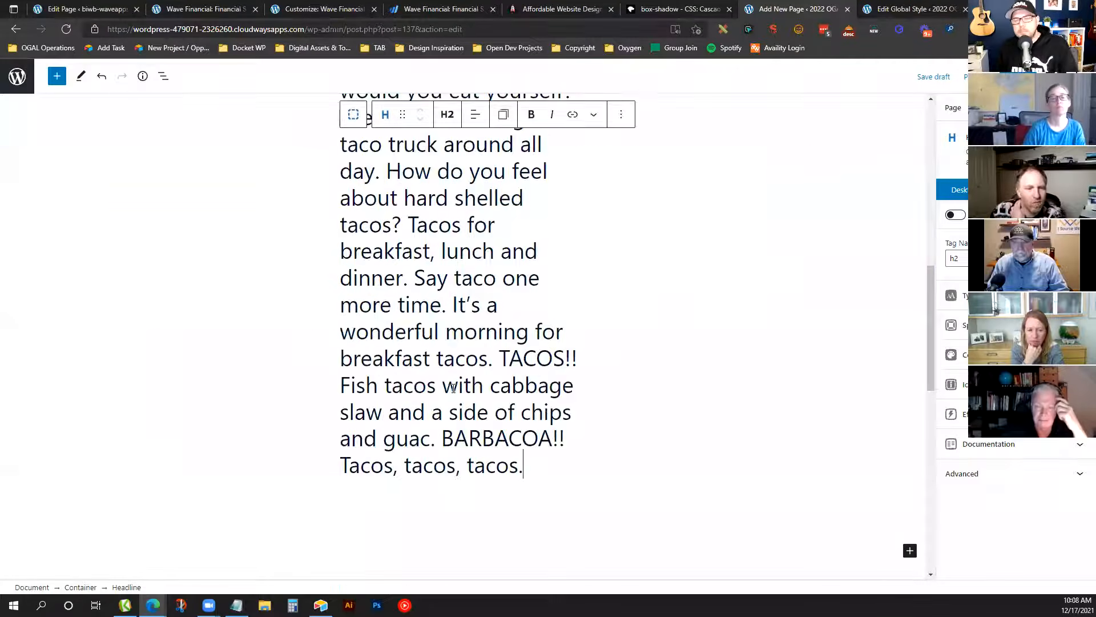
{"action": "scroll", "coordinate": [409, 384], "scroll_direction": "up", "scroll_amount": 6}
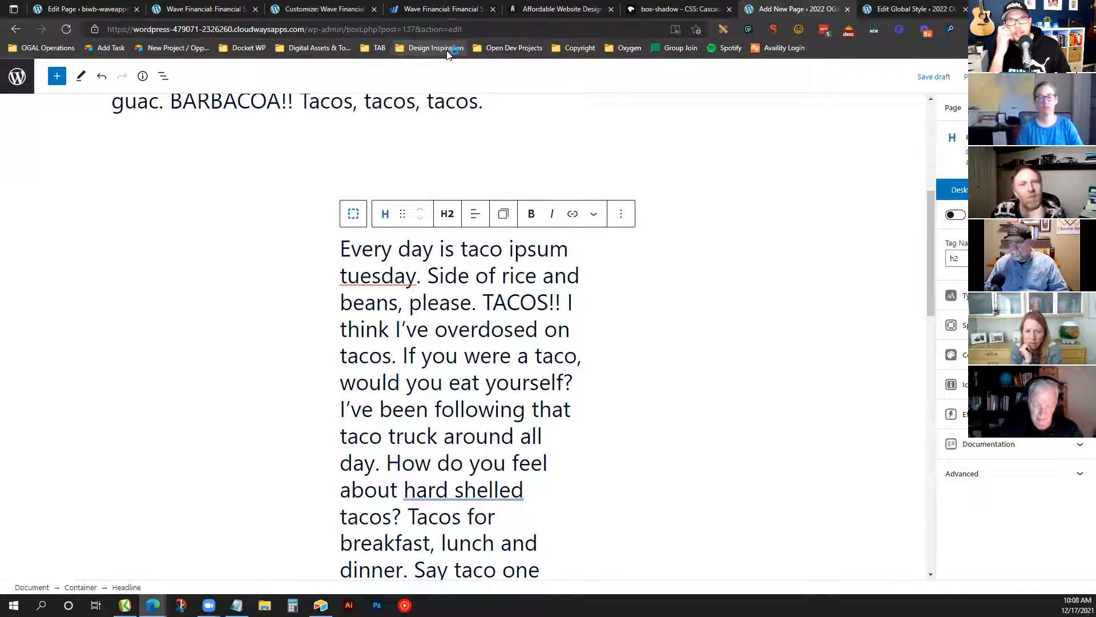
On the ogalweb.com tab, go to the Dashboard and open Appearance > Elements
{"action": "left_click", "coordinate": [551, 11]}
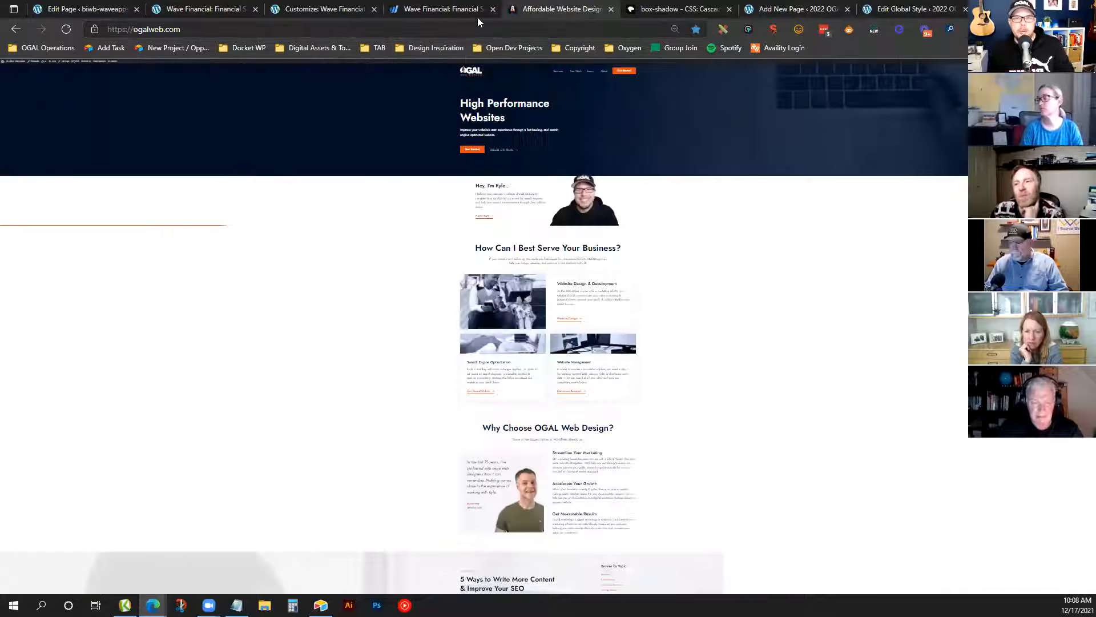
{"action": "scroll", "coordinate": [353, 149], "scroll_direction": "up", "scroll_amount": 6}
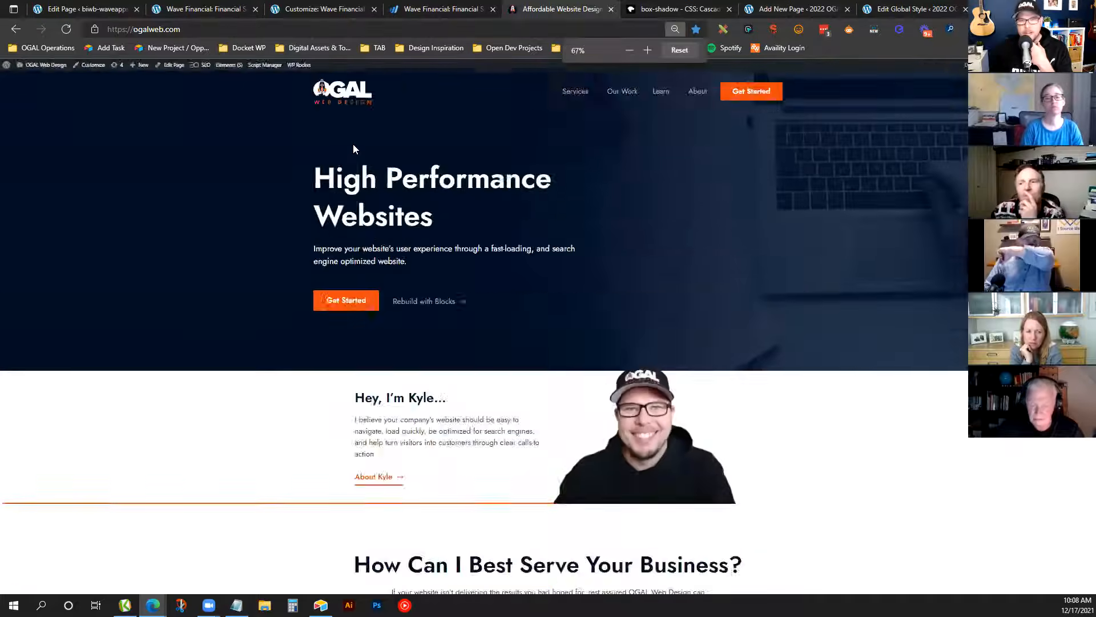
{"action": "scroll", "coordinate": [353, 143], "scroll_direction": "up", "scroll_amount": 1}
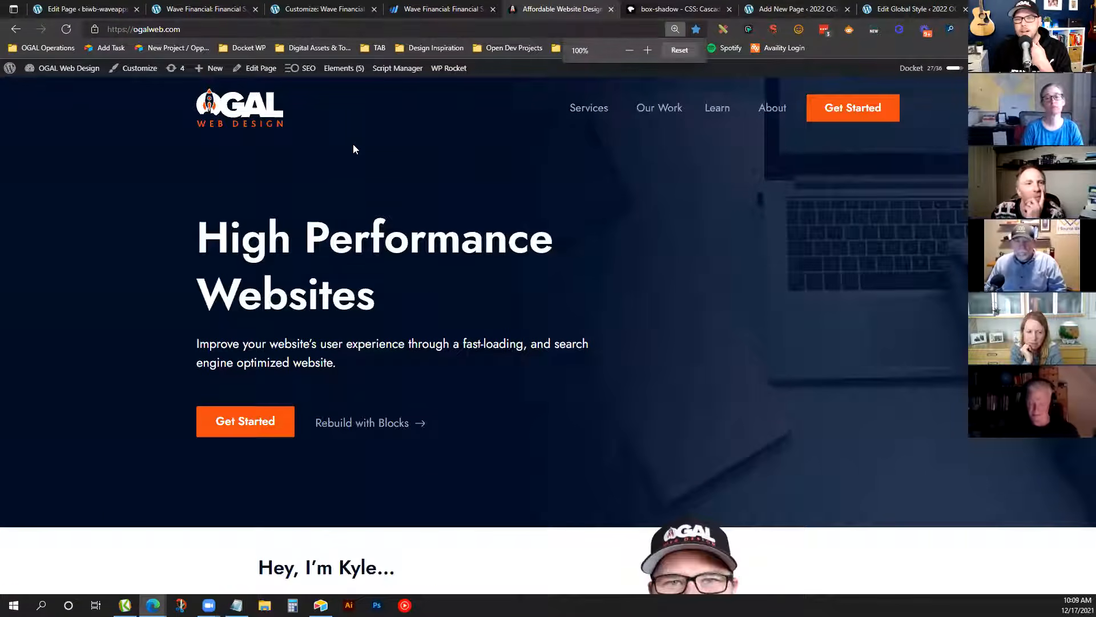
{"action": "mouse_move", "coordinate": [69, 68]}
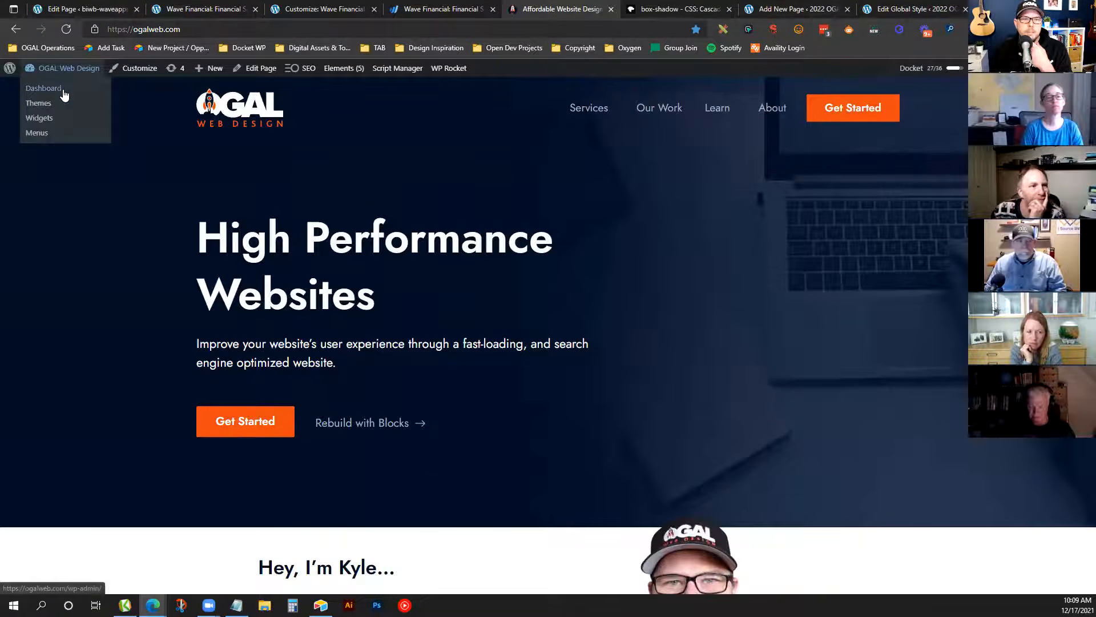
{"action": "left_click", "coordinate": [64, 93]}
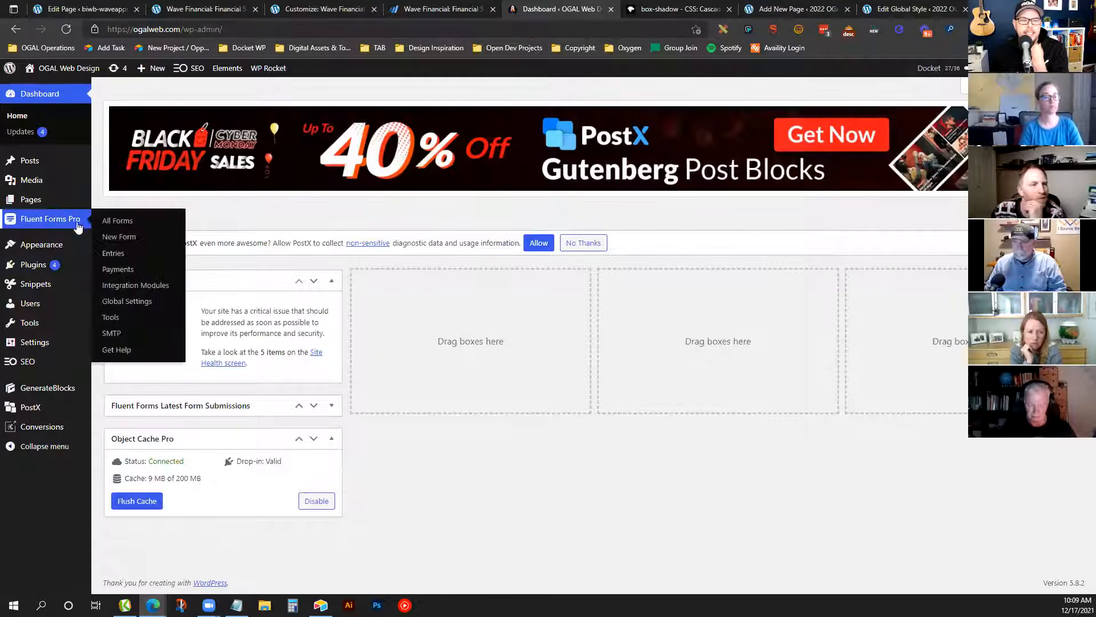
{"action": "mouse_move", "coordinate": [77, 247]}
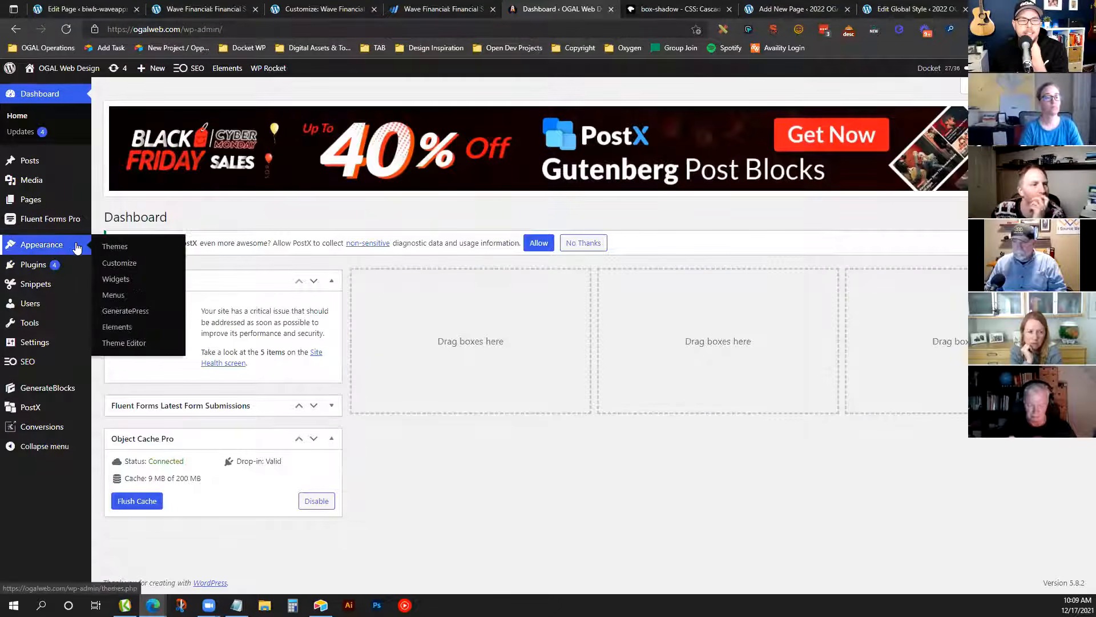
{"action": "left_click", "coordinate": [133, 330]}
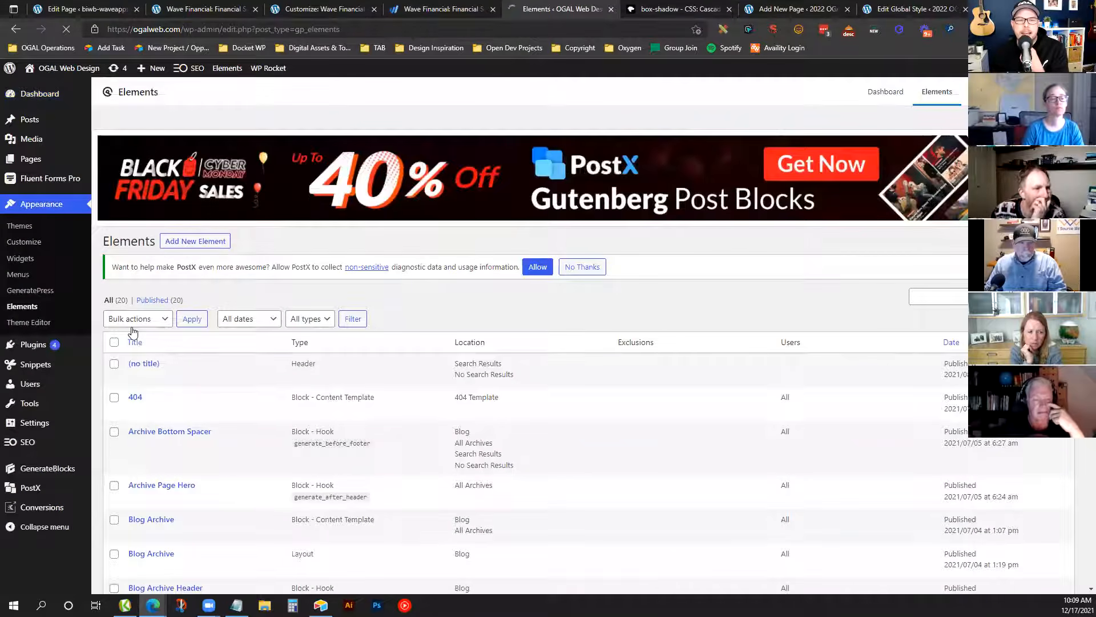
Review the element types offered by Add New Element, then dismiss the dialog
{"action": "left_click", "coordinate": [196, 242]}
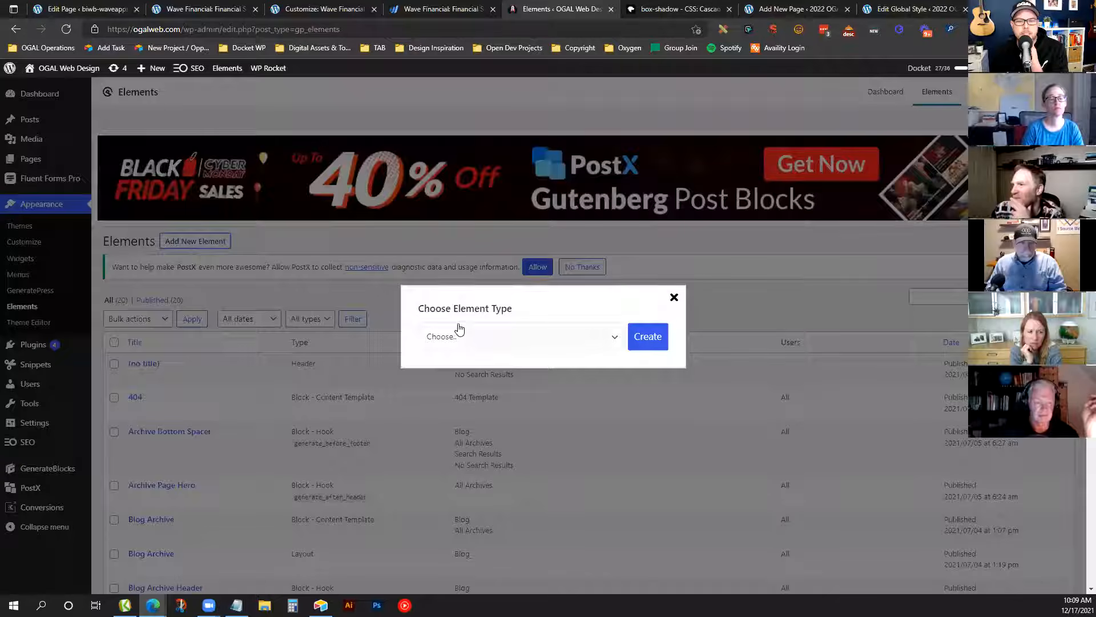
{"action": "left_click", "coordinate": [460, 331]}
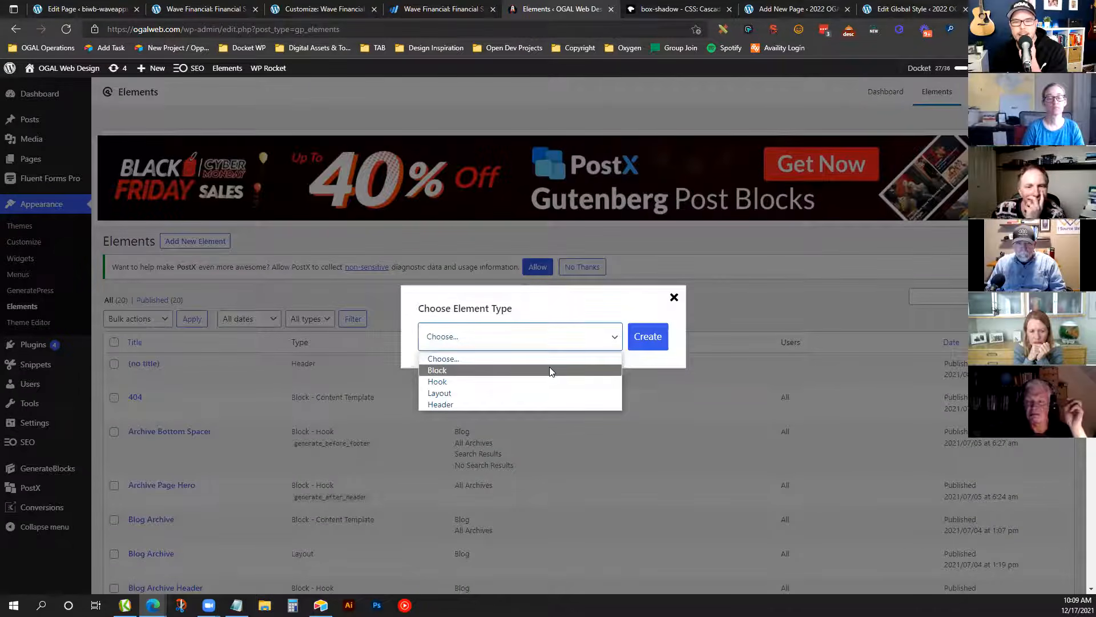
{"action": "left_click", "coordinate": [674, 298]}
Scroll down the Elements list and edit the Single Post Blog element
{"action": "scroll", "coordinate": [504, 340], "scroll_direction": "down", "scroll_amount": 4}
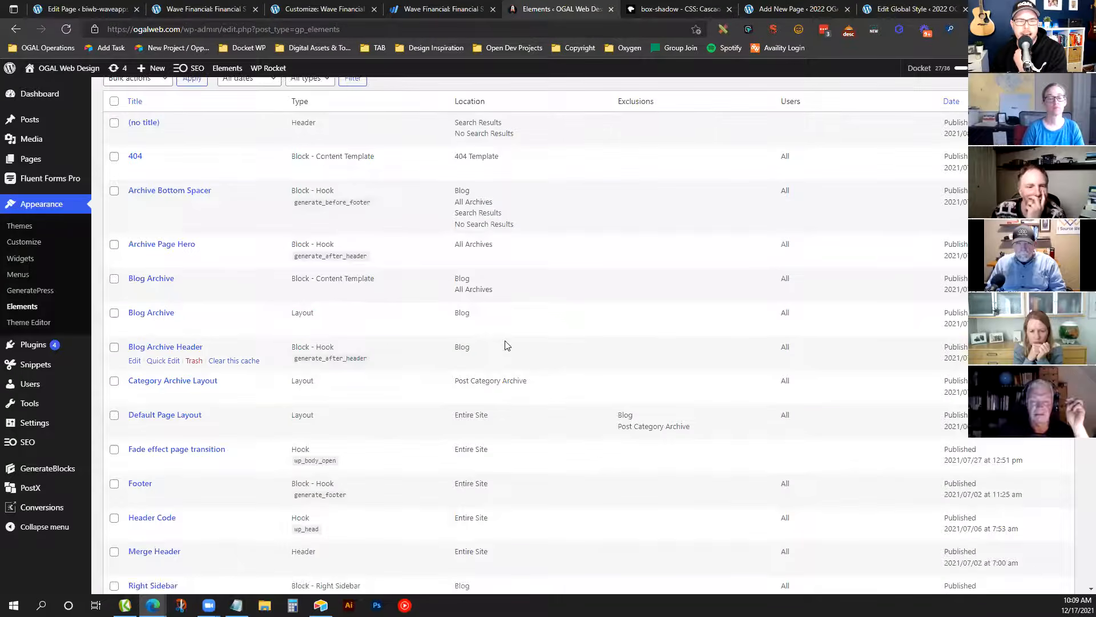
{"action": "scroll", "coordinate": [496, 347], "scroll_direction": "up", "scroll_amount": 4}
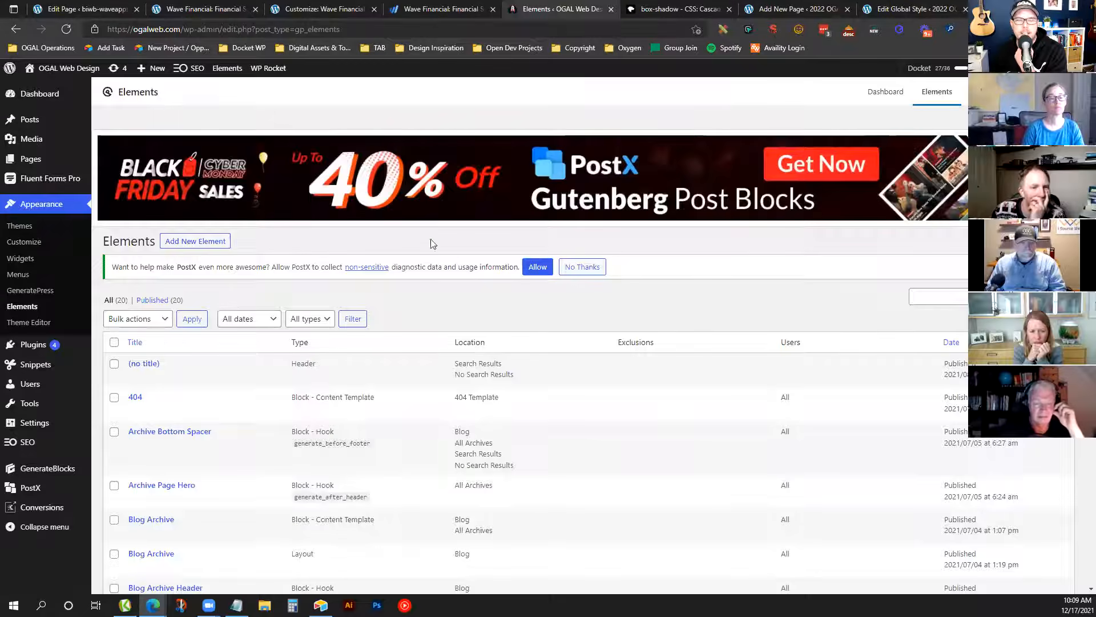
{"action": "scroll", "coordinate": [402, 346], "scroll_direction": "down", "scroll_amount": 5}
{"action": "scroll", "coordinate": [388, 354], "scroll_direction": "down", "scroll_amount": 4}
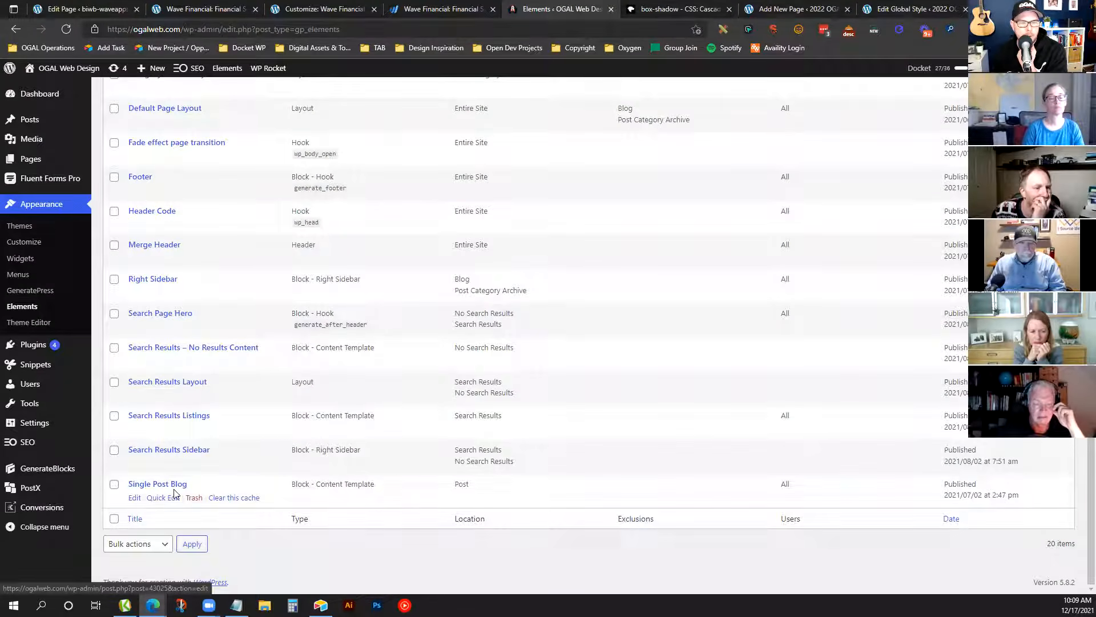
{"action": "left_click_drag", "start_coordinate": [299, 481], "coordinate": [317, 479]}
{"action": "left_click", "coordinate": [318, 484]}
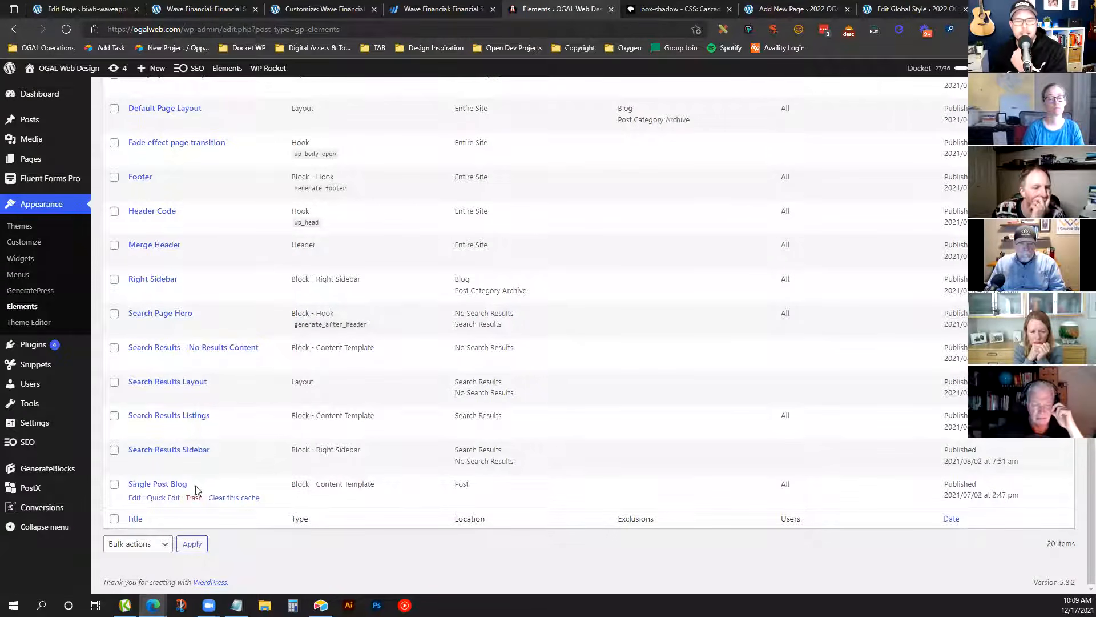
{"action": "left_click", "coordinate": [135, 498]}
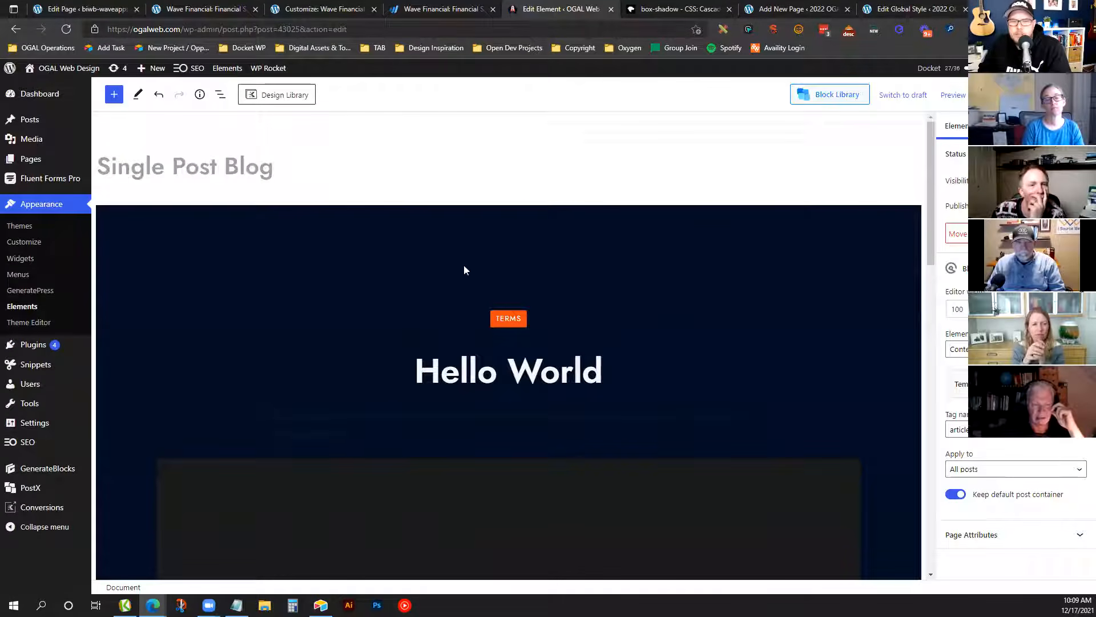
{"action": "left_click", "coordinate": [961, 353]}
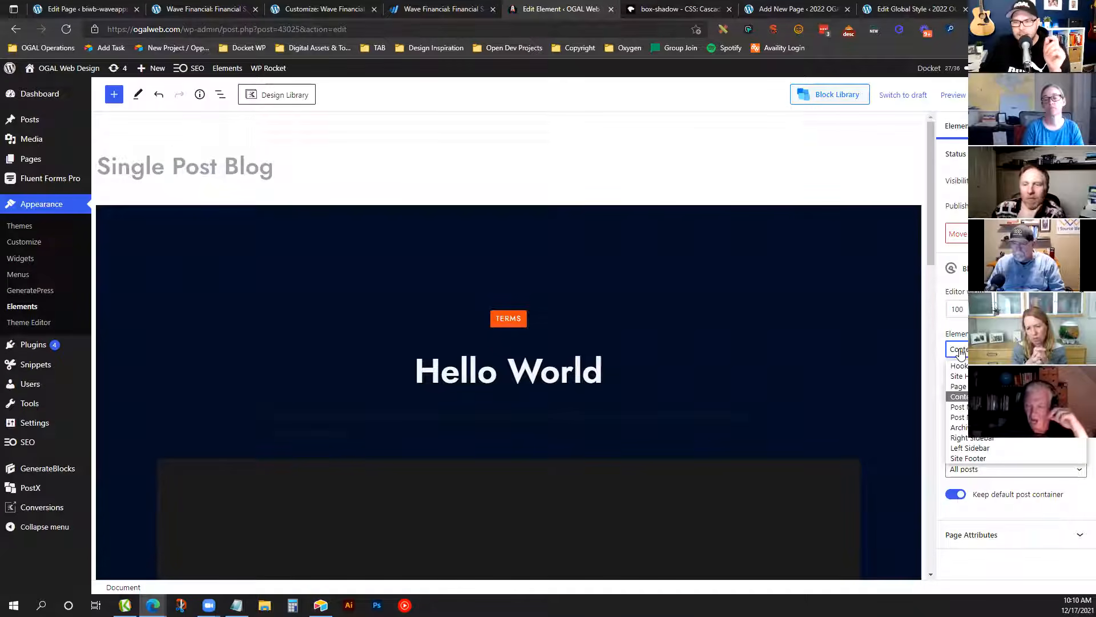
{"action": "left_click", "coordinate": [961, 354]}
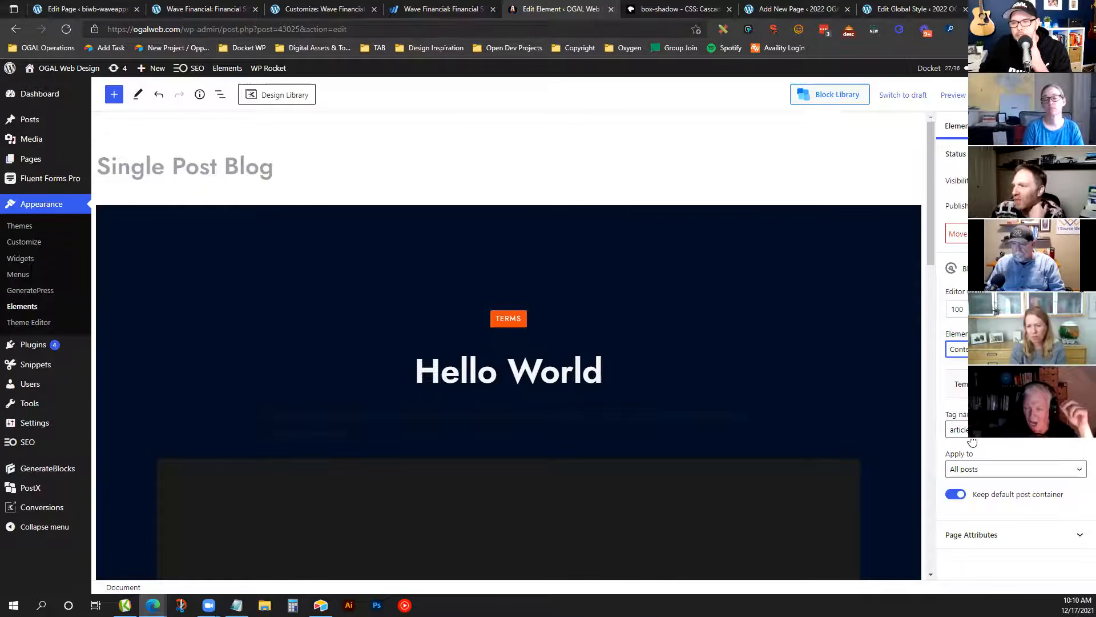
{"action": "scroll", "coordinate": [772, 384], "scroll_direction": "down", "scroll_amount": 12}
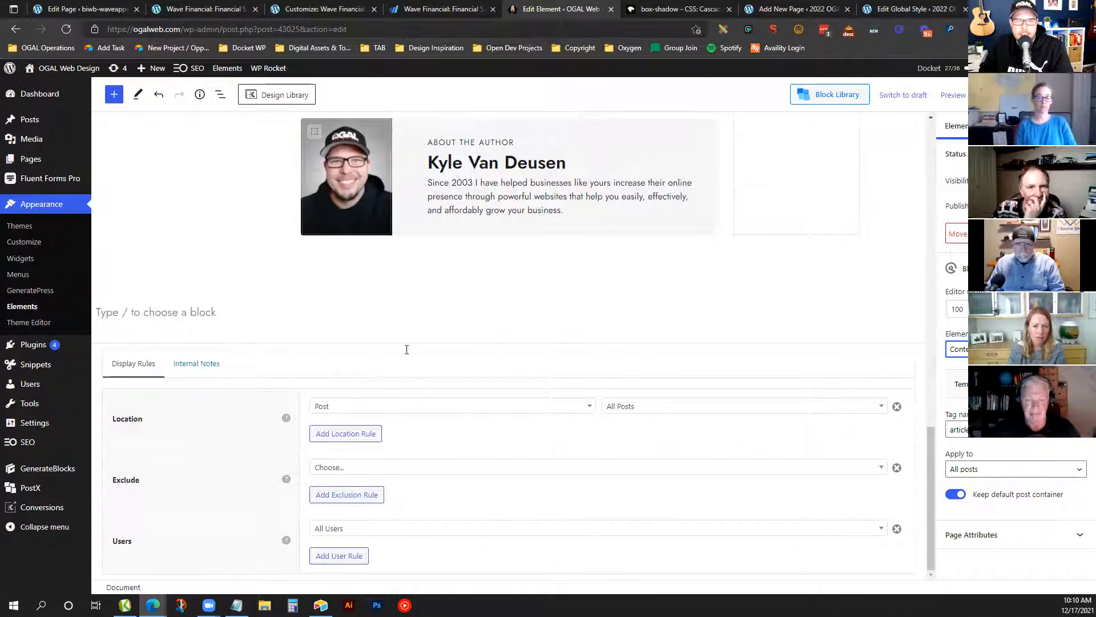
{"action": "left_click", "coordinate": [413, 411]}
{"action": "left_click", "coordinate": [408, 411]}
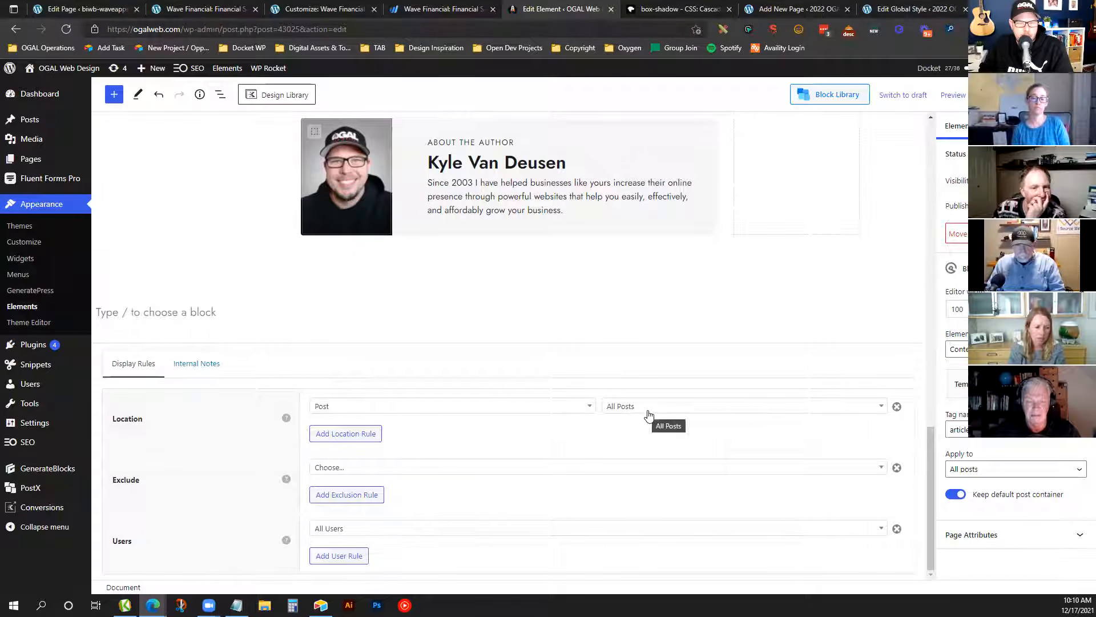
{"action": "left_click", "coordinate": [384, 530]}
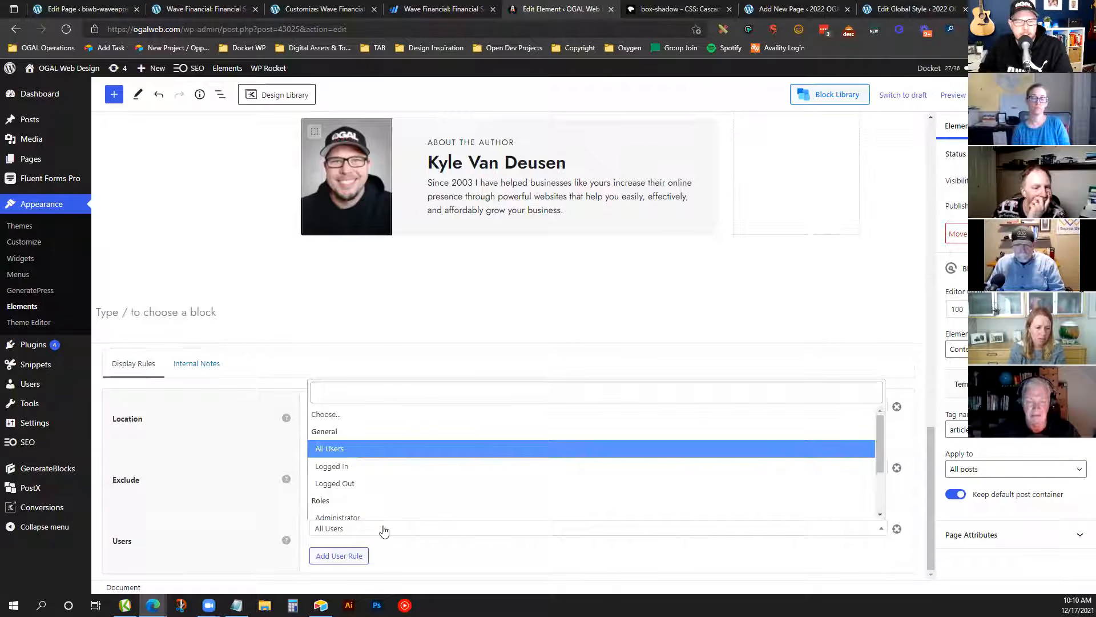
{"action": "left_click", "coordinate": [272, 485]}
{"action": "scroll", "coordinate": [327, 359], "scroll_direction": "up", "scroll_amount": 10}
{"action": "scroll", "coordinate": [326, 359], "scroll_direction": "up", "scroll_amount": 6}
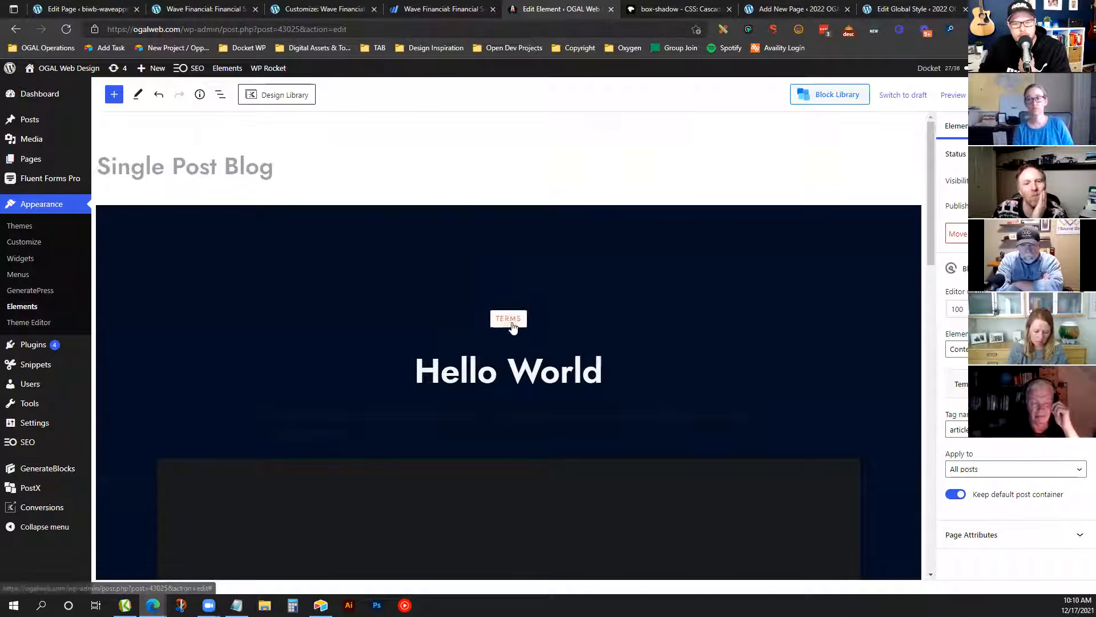
{"action": "left_click", "coordinate": [495, 318]}
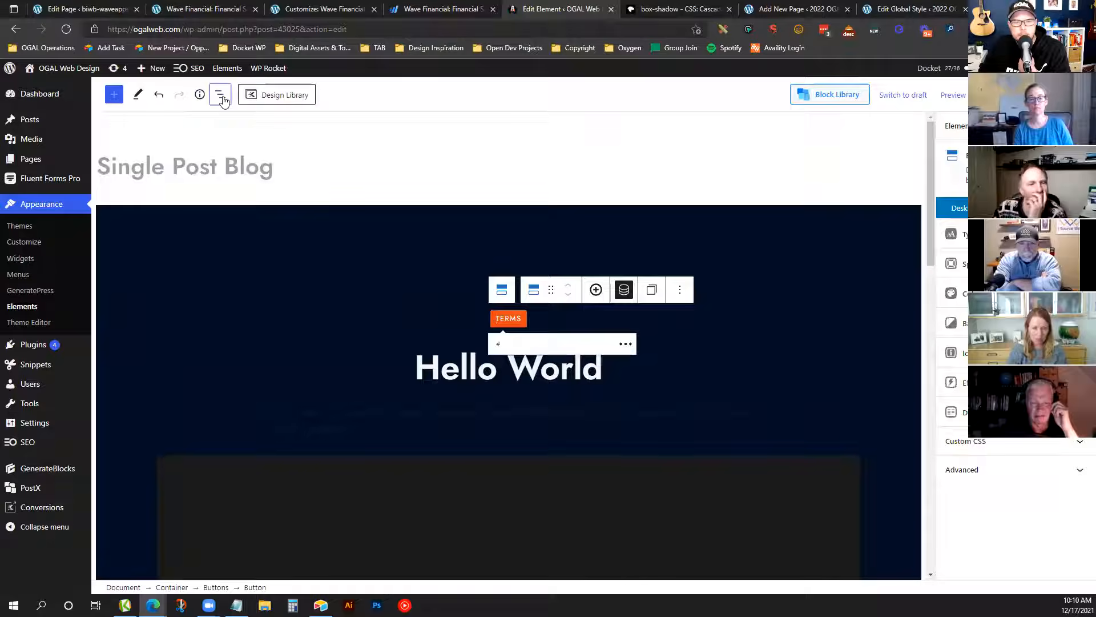
{"action": "left_click", "coordinate": [220, 94]}
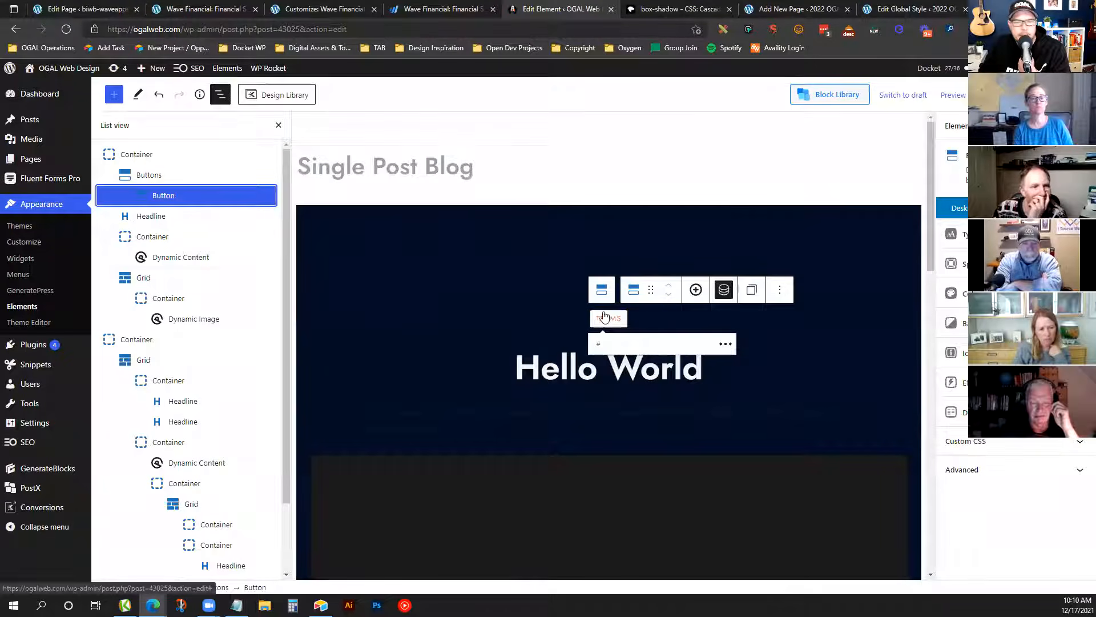
{"action": "left_click", "coordinate": [722, 291]}
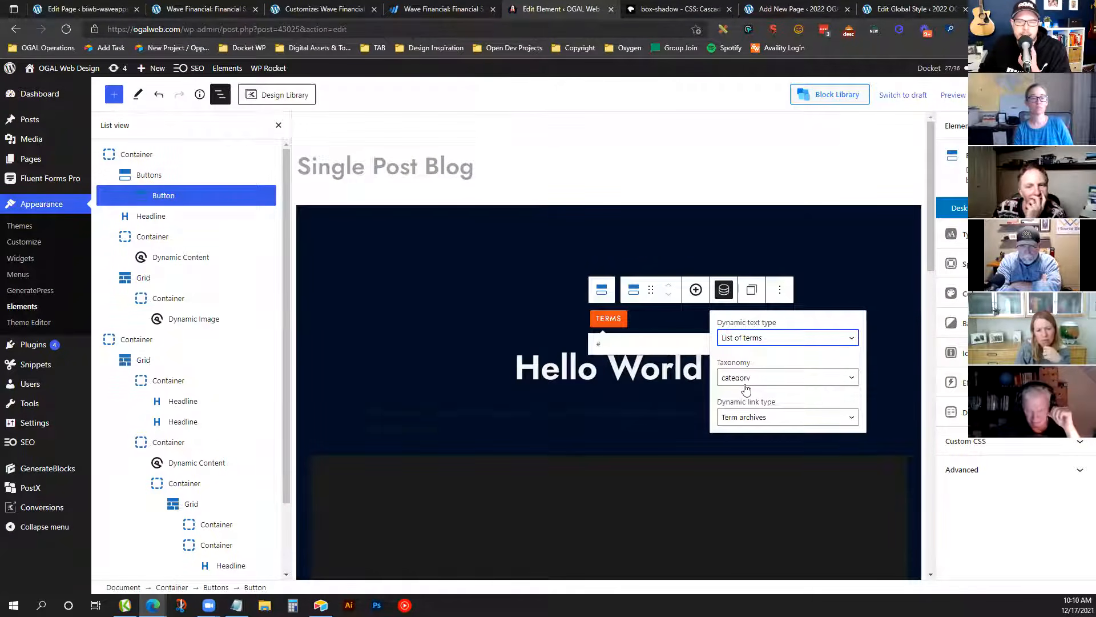
{"action": "left_click", "coordinate": [581, 375]}
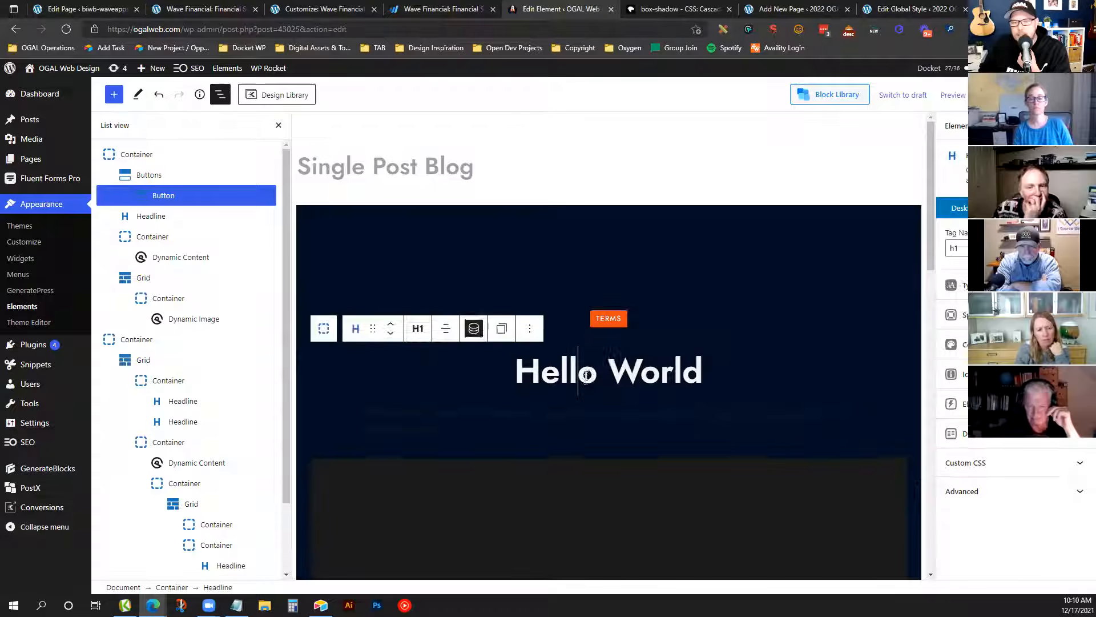
{"action": "left_click", "coordinate": [469, 335]}
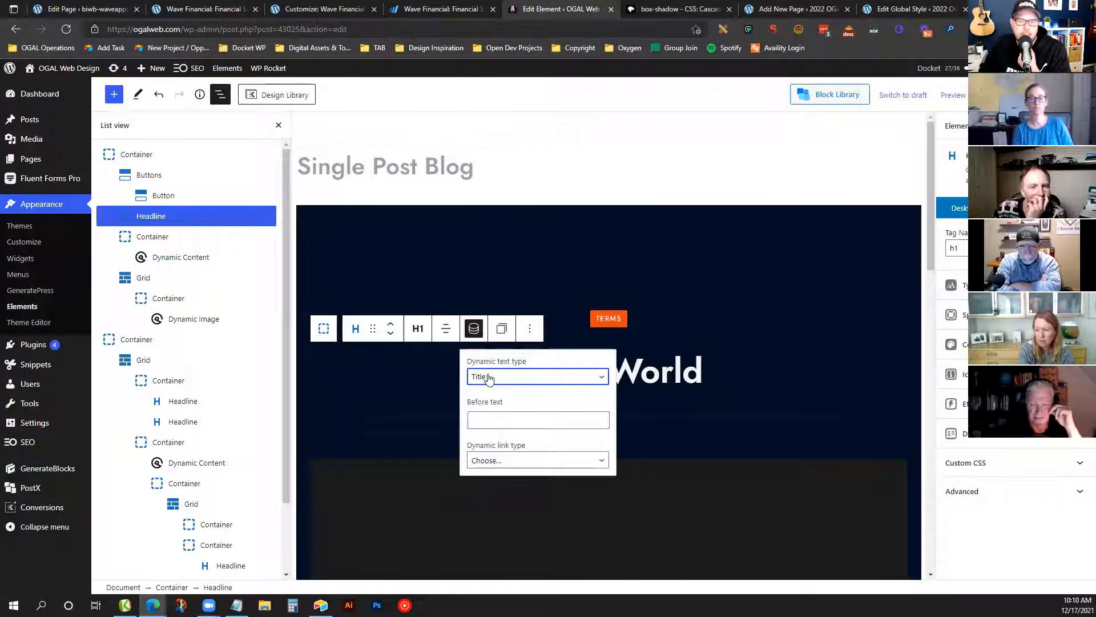
{"action": "left_click", "coordinate": [689, 421]}
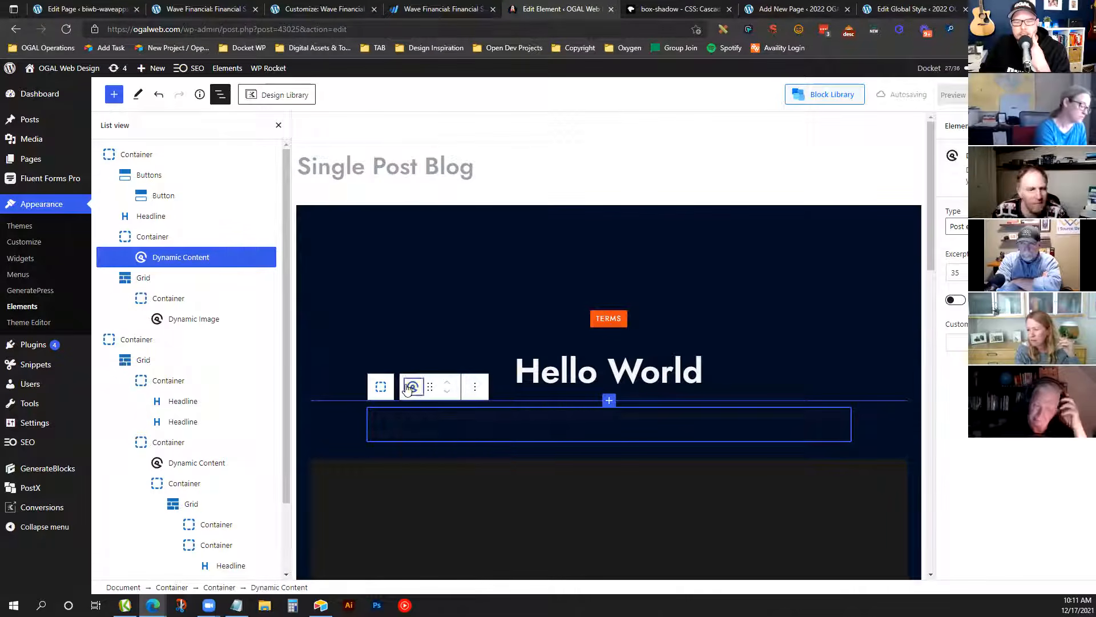
{"action": "left_click", "coordinate": [407, 388]}
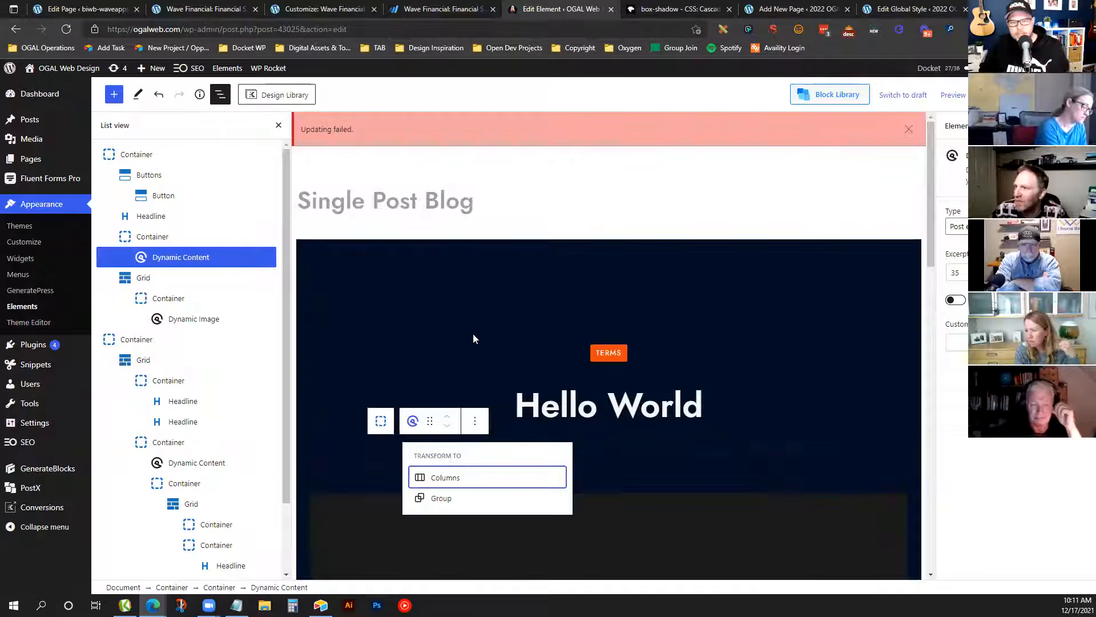
{"action": "key", "text": "ctrl+z"}
{"action": "key", "text": "ctrl+z"}
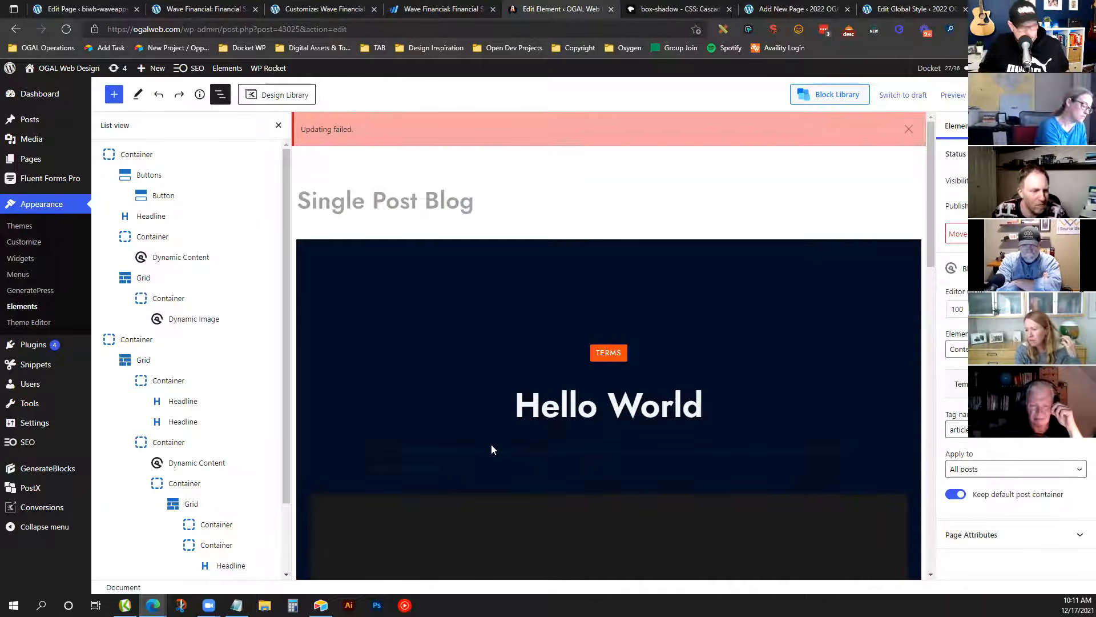
{"action": "left_click", "coordinate": [469, 444]}
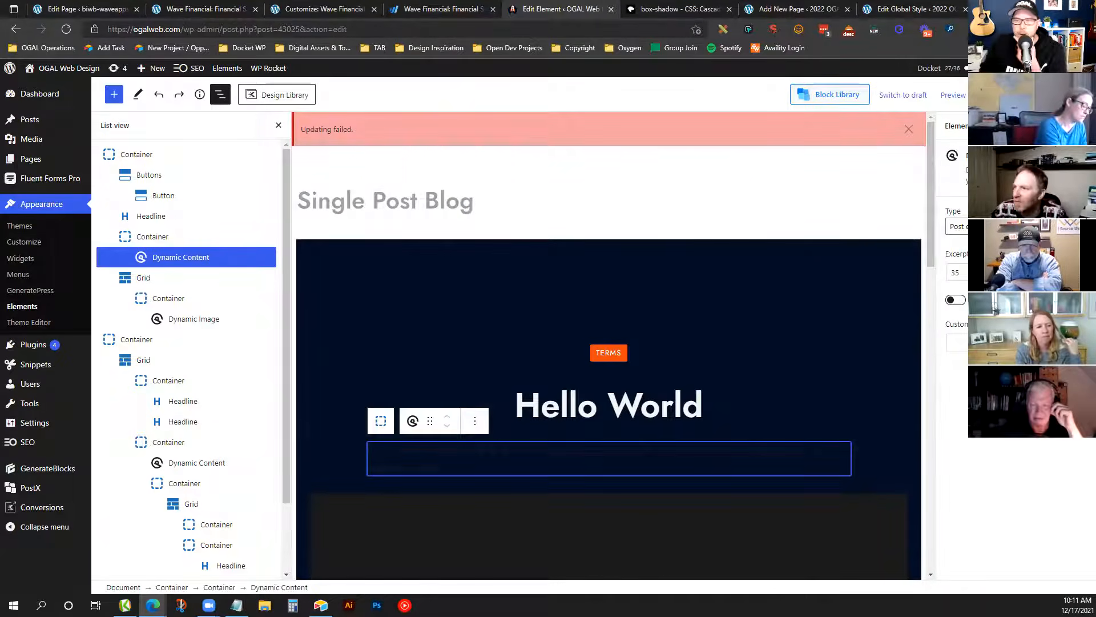
{"action": "left_click", "coordinate": [1005, 227]}
{"action": "left_click", "coordinate": [1005, 227]}
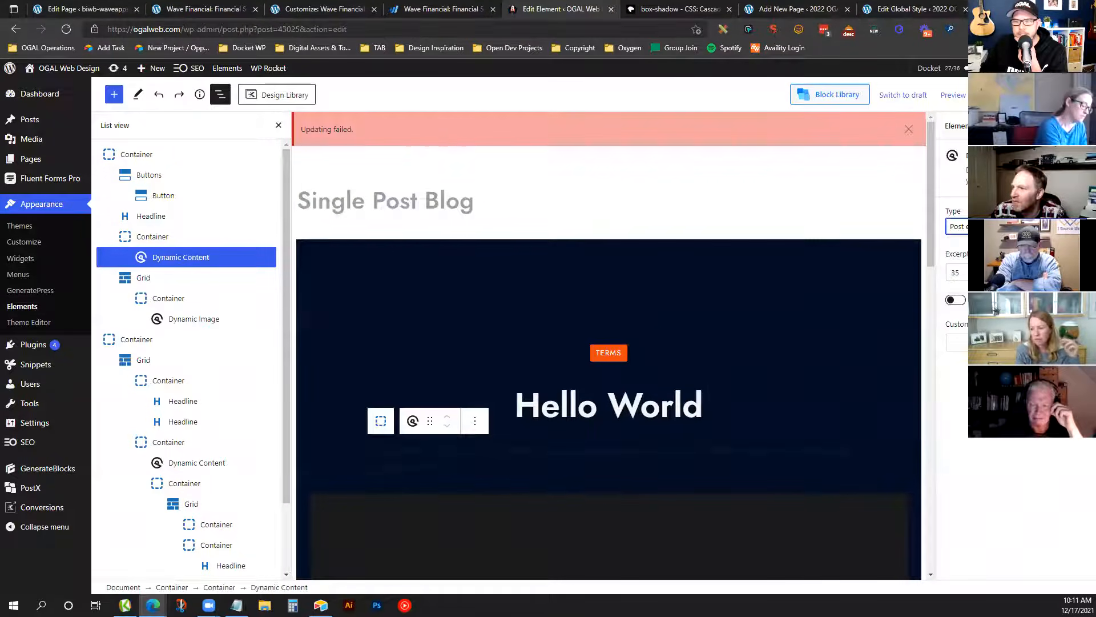
{"action": "scroll", "coordinate": [837, 278], "scroll_direction": "down", "scroll_amount": 6}
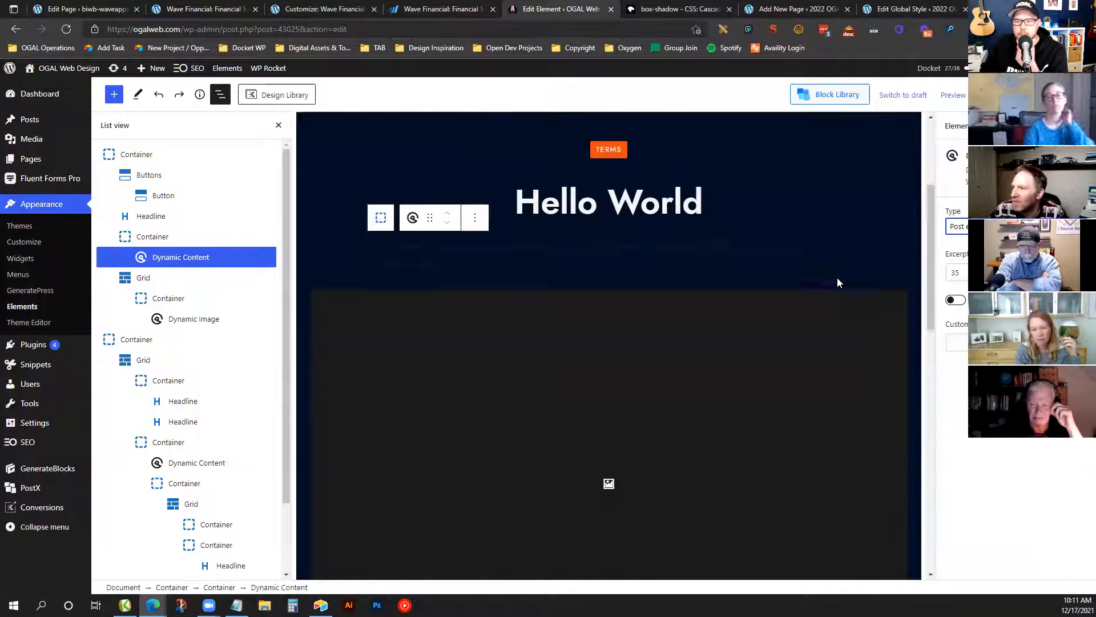
{"action": "left_click", "coordinate": [847, 251]}
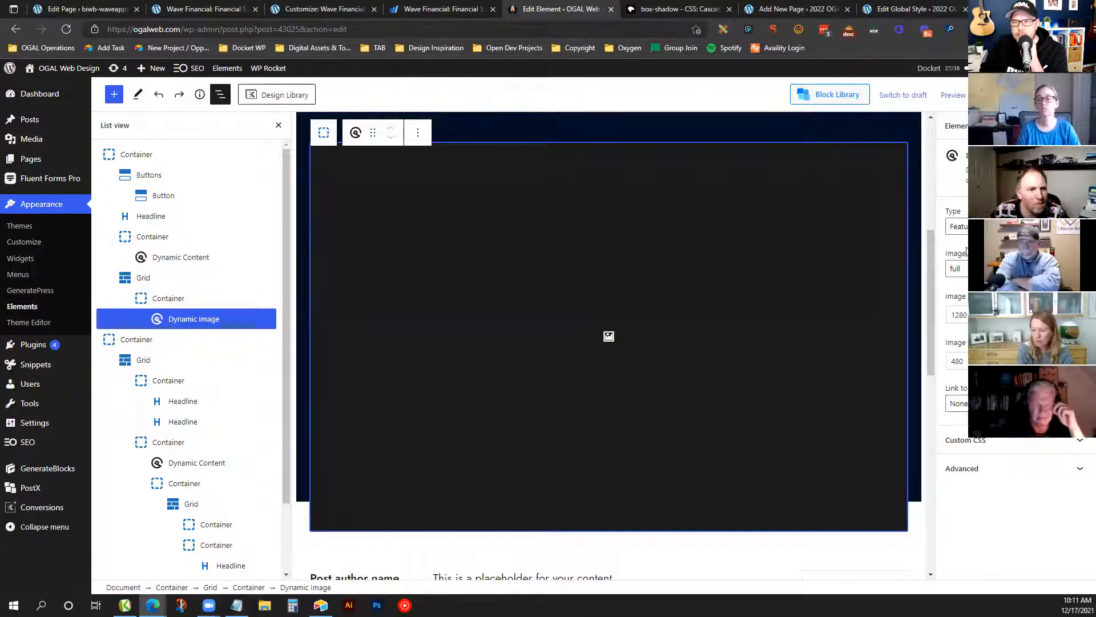
{"action": "scroll", "coordinate": [449, 343], "scroll_direction": "down", "scroll_amount": 4}
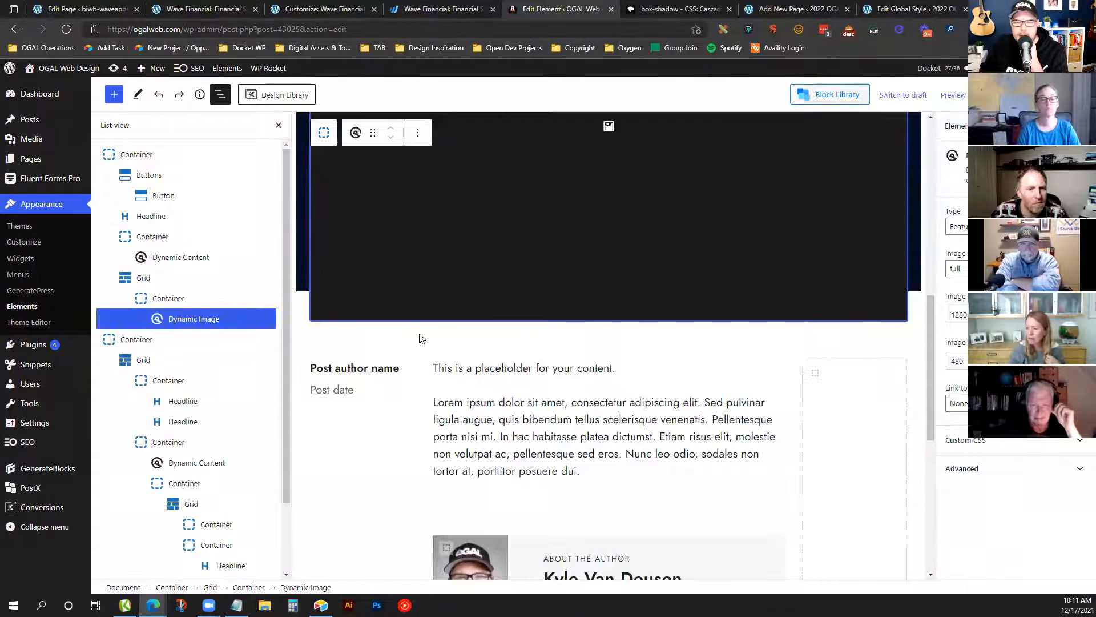
{"action": "scroll", "coordinate": [394, 311], "scroll_direction": "down", "scroll_amount": 1}
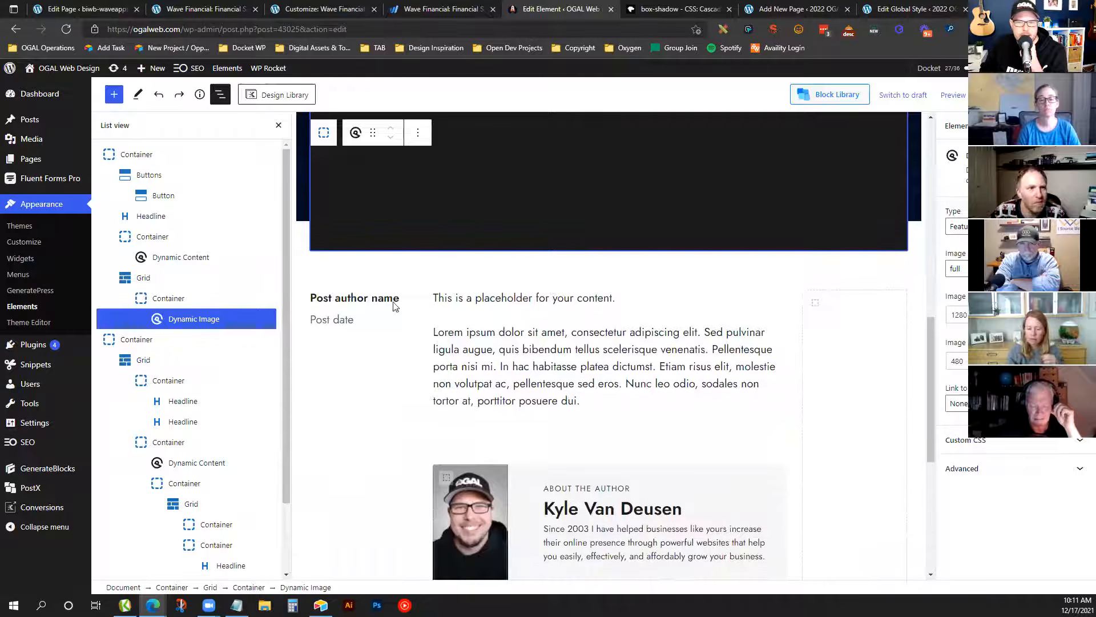
{"action": "left_click", "coordinate": [362, 299]}
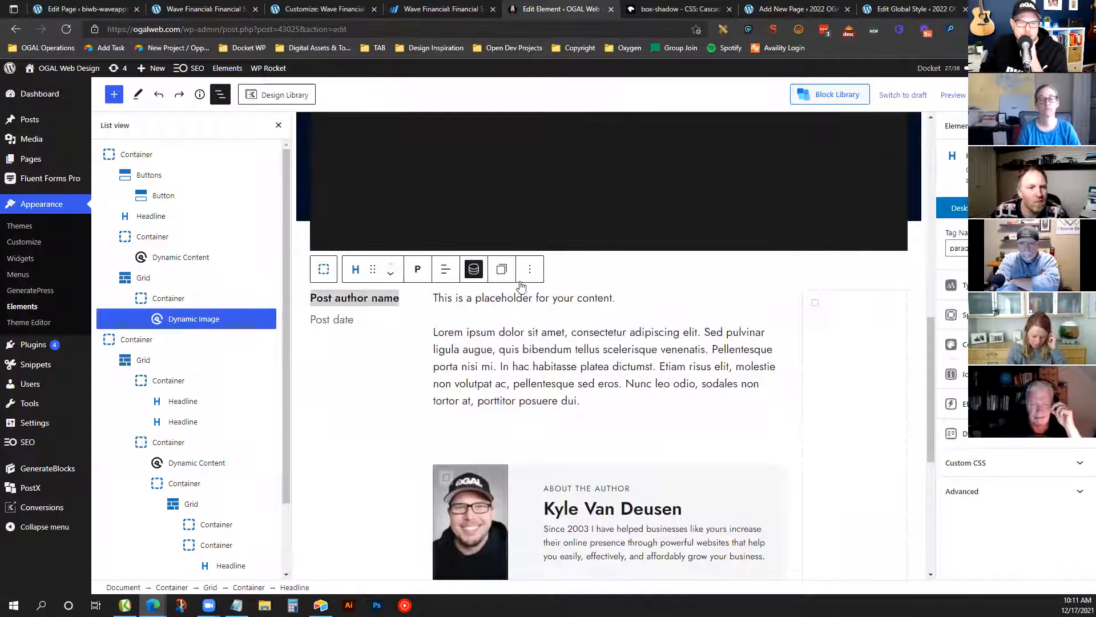
{"action": "left_click", "coordinate": [473, 269]}
{"action": "left_click", "coordinate": [472, 270]}
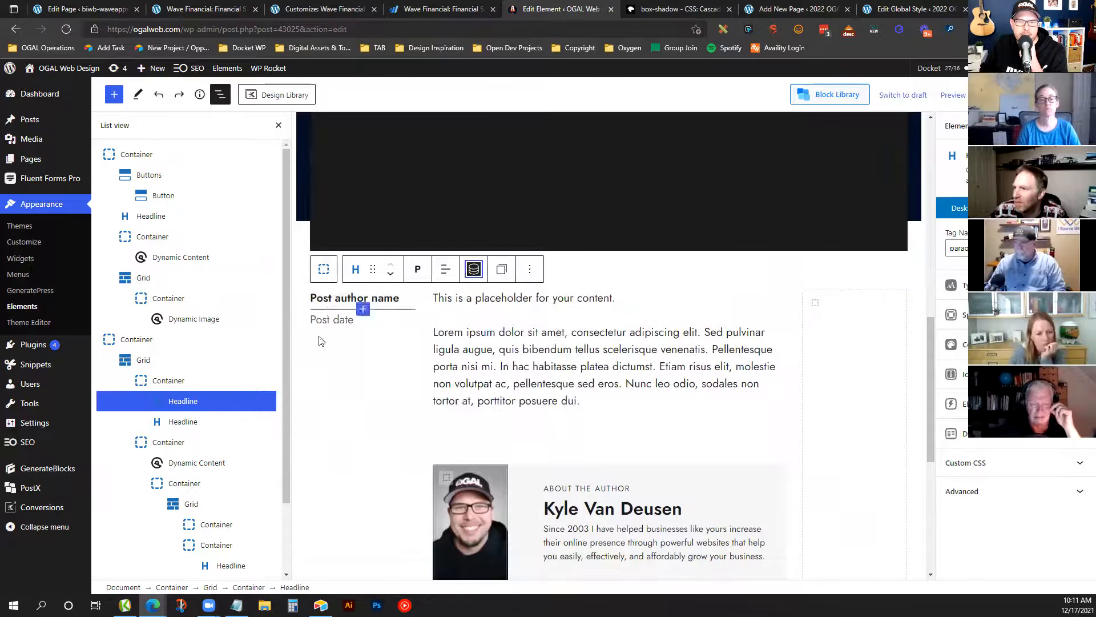
{"action": "left_click", "coordinate": [318, 320]}
{"action": "left_click", "coordinate": [475, 291]}
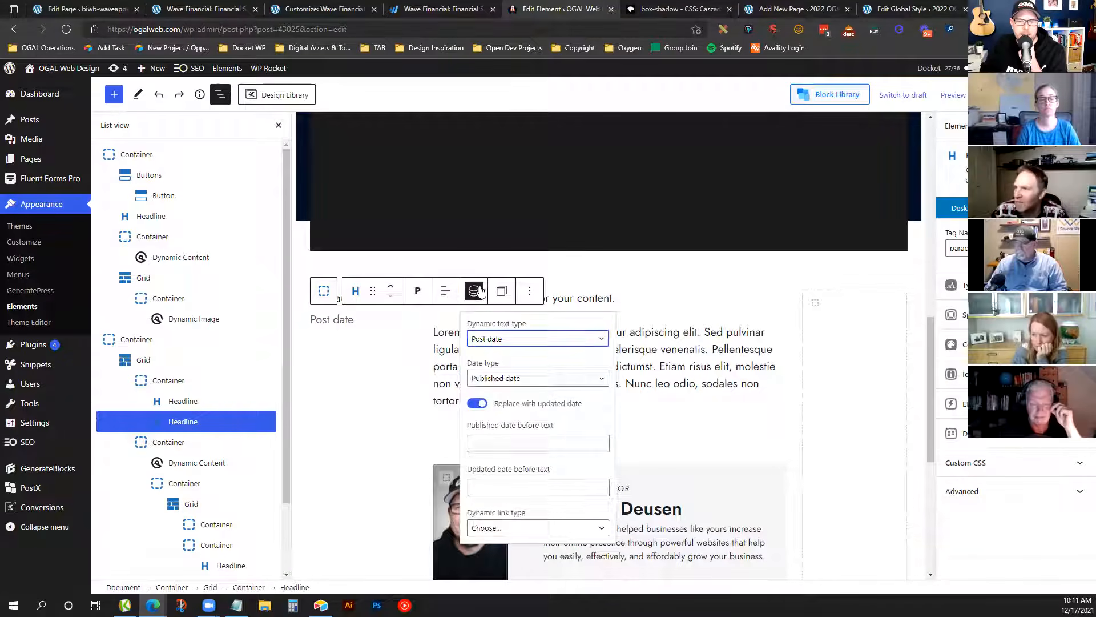
{"action": "left_click", "coordinate": [480, 290]}
{"action": "left_click", "coordinate": [574, 291]}
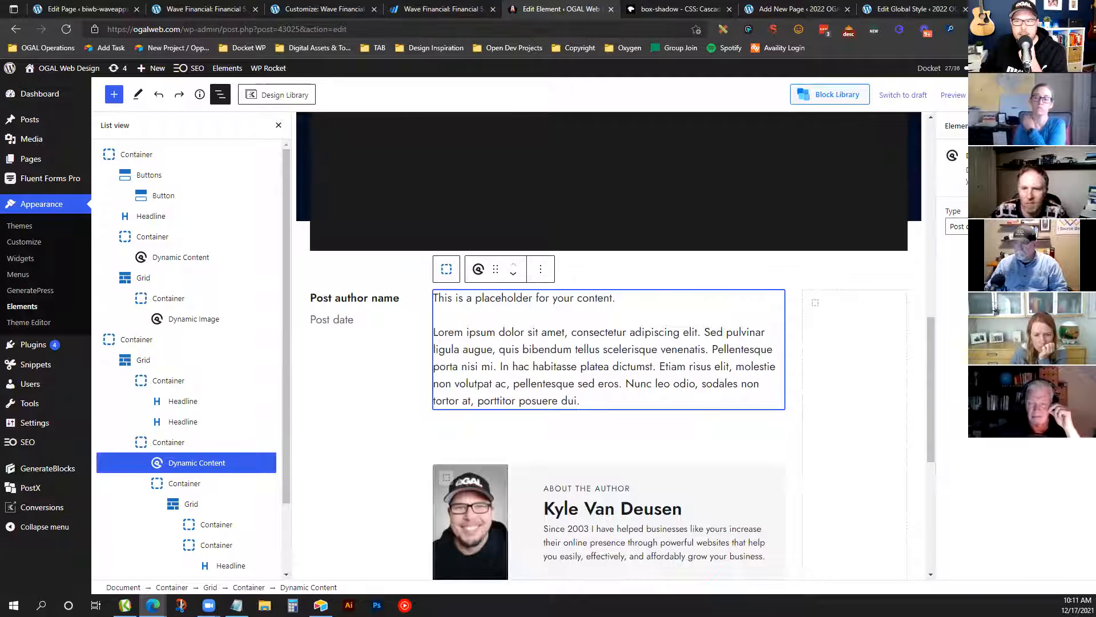
{"action": "scroll", "coordinate": [535, 406], "scroll_direction": "down", "scroll_amount": 2}
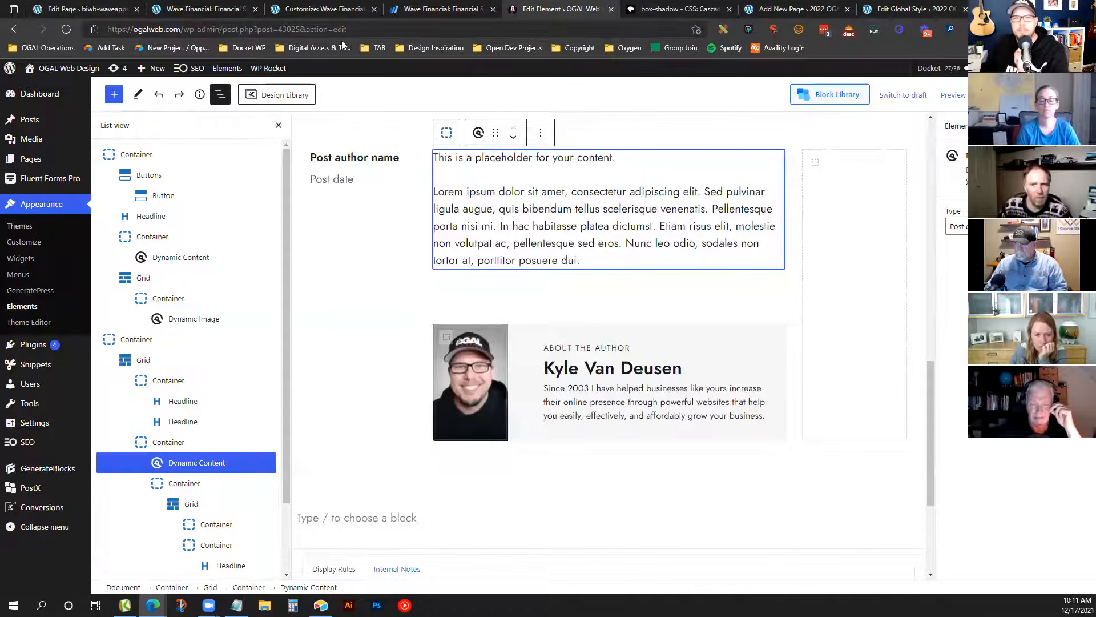
{"action": "scroll", "coordinate": [532, 346], "scroll_direction": "up", "scroll_amount": 5}
Leave the element editor and load the ogalweb.com homepage
{"action": "scroll", "coordinate": [533, 345], "scroll_direction": "up", "scroll_amount": 5}
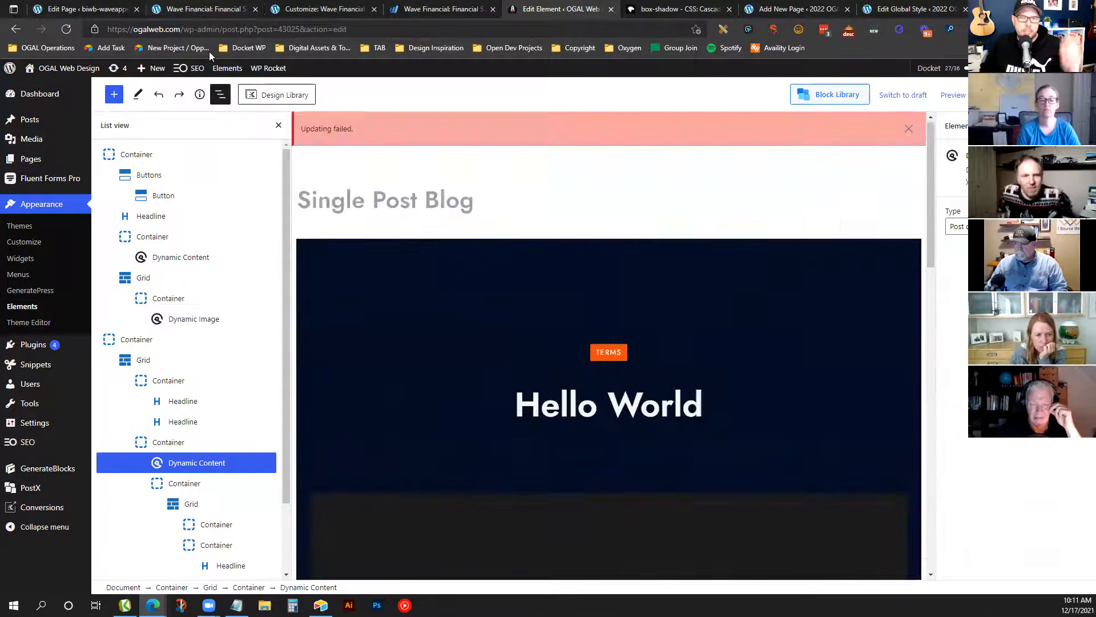
{"action": "left_click_drag", "start_coordinate": [181, 29], "coordinate": [347, 29]}
{"action": "key", "text": "BackSpace"}
{"action": "key", "text": "Return"}
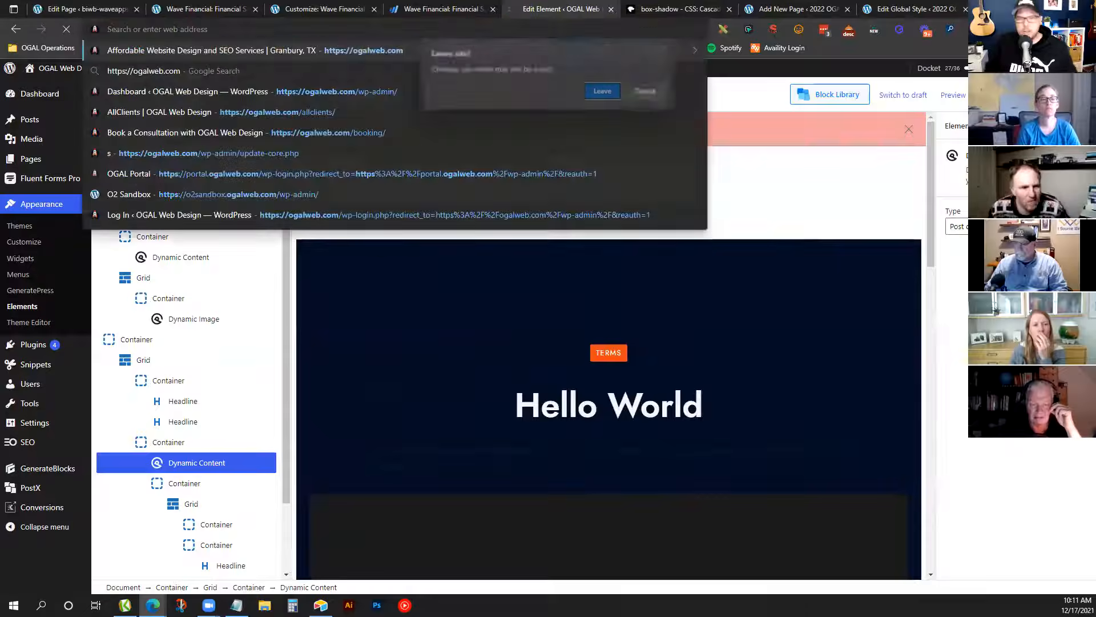
{"action": "left_click", "coordinate": [615, 92]}
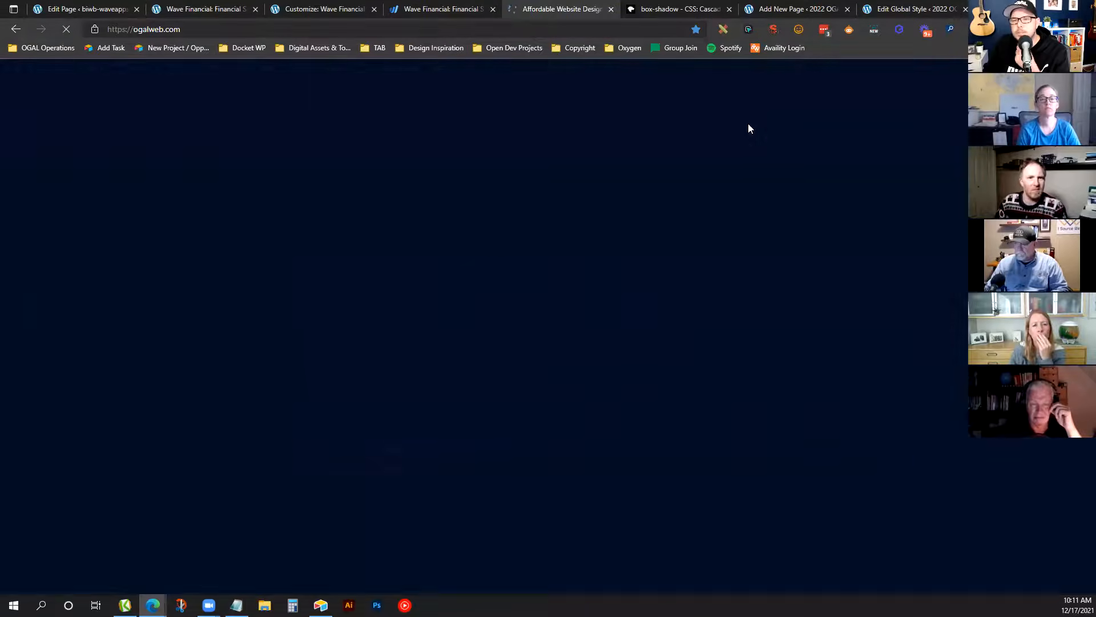
From the Learning Center, open and read '5 Ways to Write More Content & Improve Your SEO'
{"action": "left_click", "coordinate": [714, 108]}
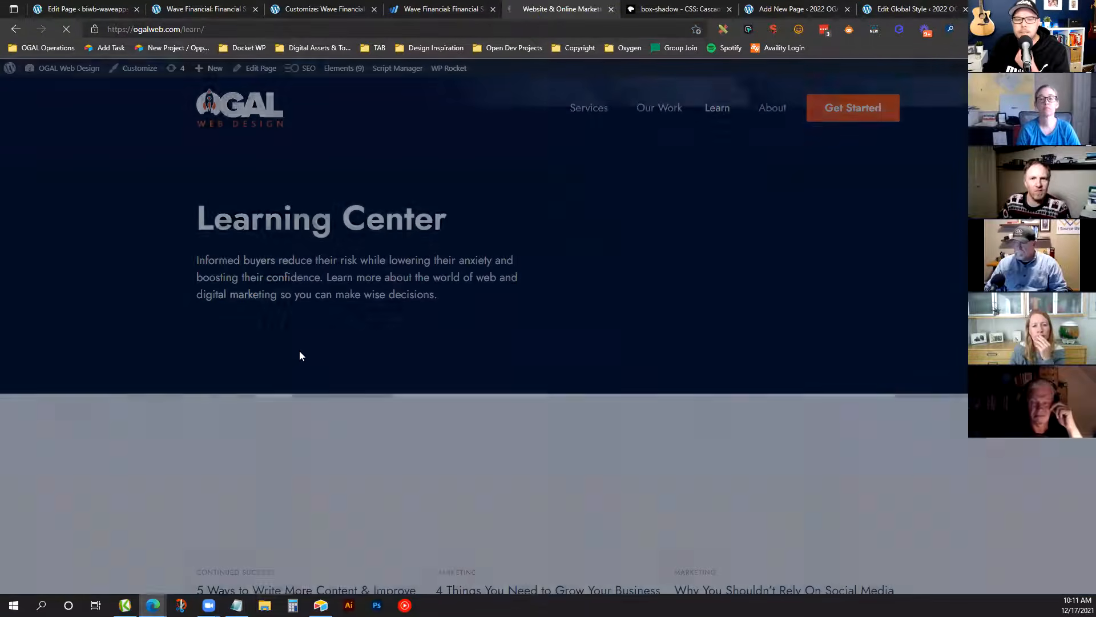
{"action": "scroll", "coordinate": [326, 354], "scroll_direction": "down", "scroll_amount": 7}
{"action": "left_click", "coordinate": [332, 177]}
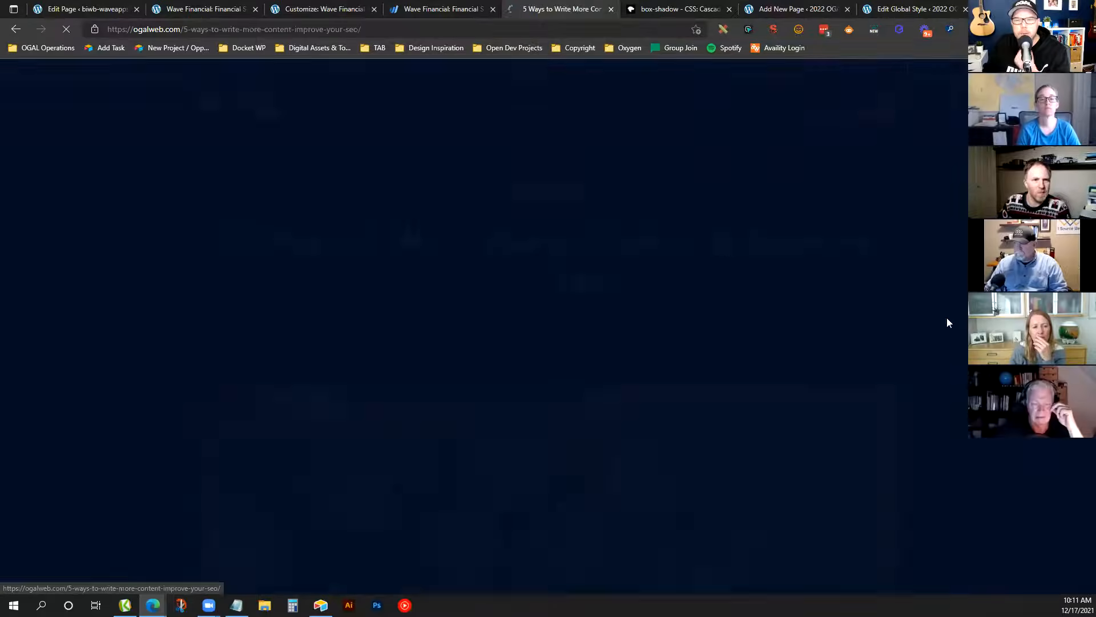
{"action": "scroll", "coordinate": [946, 317], "scroll_direction": "down", "scroll_amount": 3}
{"action": "scroll", "coordinate": [548, 335], "scroll_direction": "up", "scroll_amount": 3}
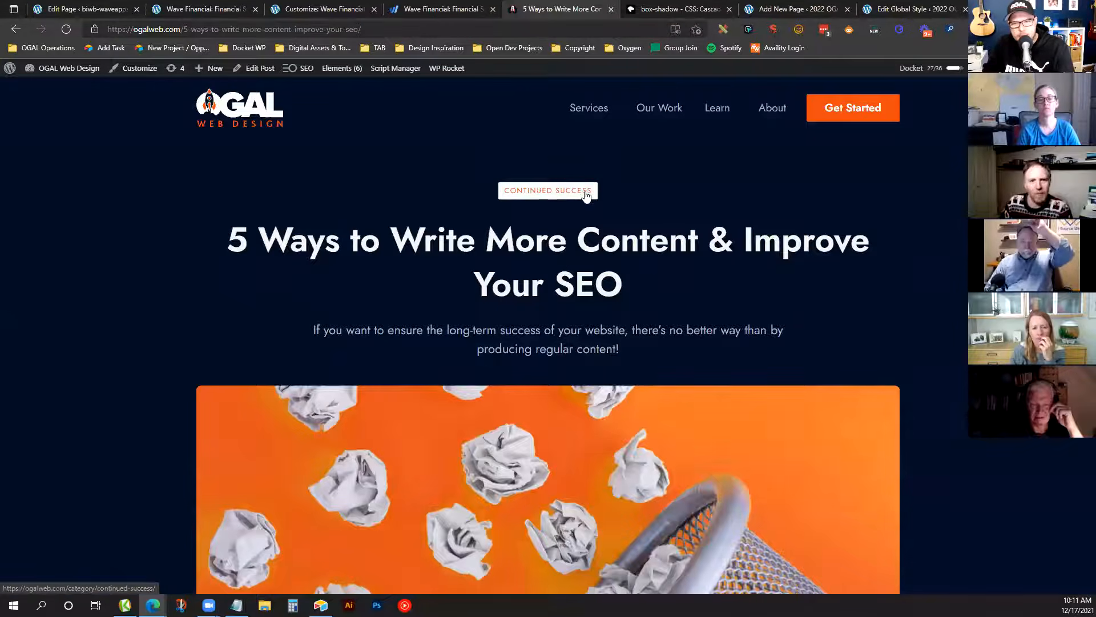
{"action": "scroll", "coordinate": [510, 251], "scroll_direction": "down", "scroll_amount": 3}
{"action": "scroll", "coordinate": [692, 224], "scroll_direction": "down", "scroll_amount": 6}
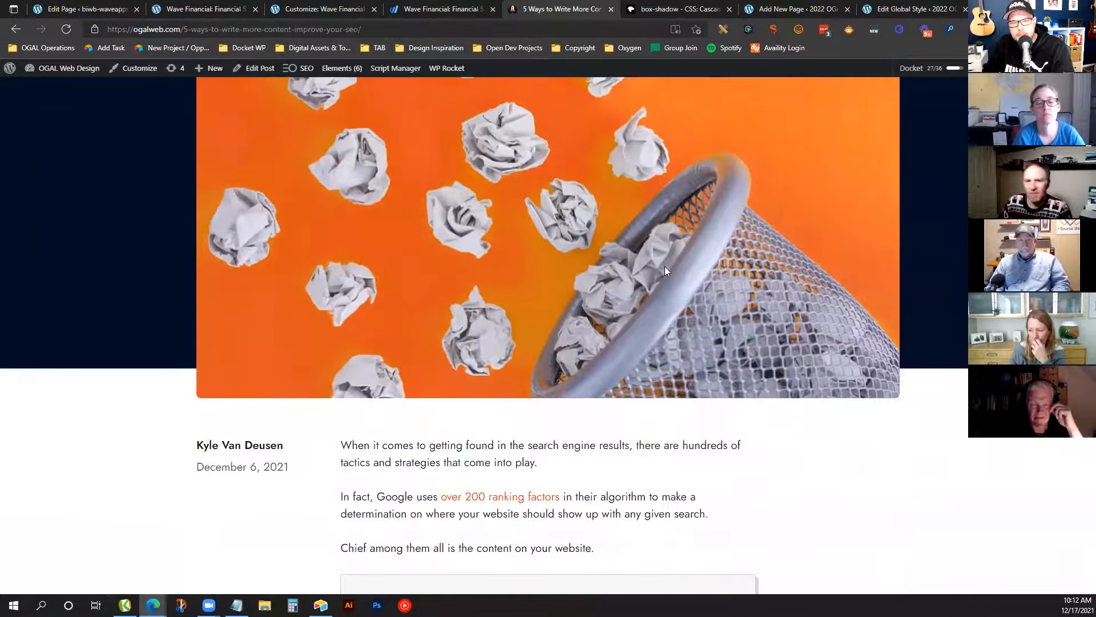
{"action": "left_click_drag", "start_coordinate": [252, 286], "coordinate": [222, 313]}
{"action": "left_click", "coordinate": [249, 312]}
{"action": "scroll", "coordinate": [512, 234], "scroll_direction": "down", "scroll_amount": 20}
{"action": "scroll", "coordinate": [511, 234], "scroll_direction": "down", "scroll_amount": 20}
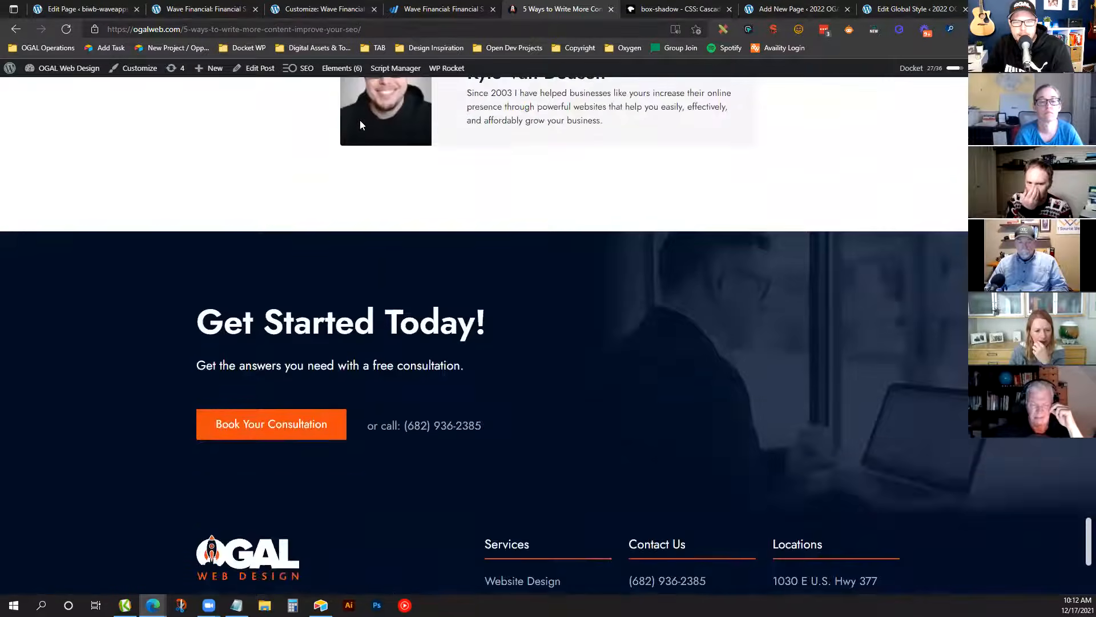
{"action": "scroll", "coordinate": [360, 125], "scroll_direction": "up", "scroll_amount": 5}
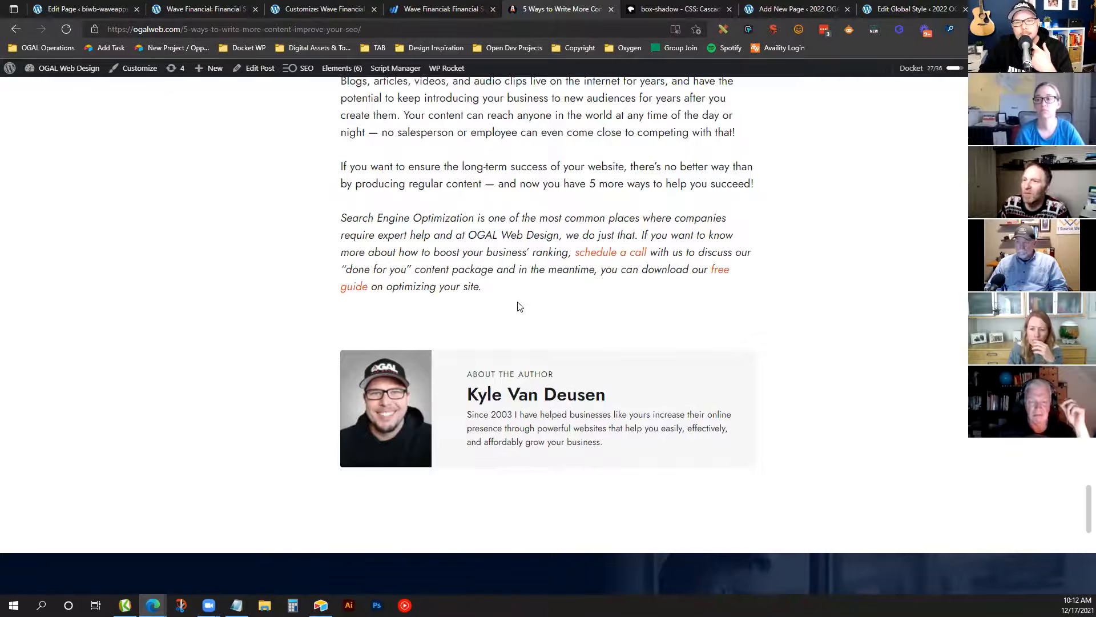
{"action": "scroll", "coordinate": [517, 307], "scroll_direction": "up", "scroll_amount": 4}
{"action": "scroll", "coordinate": [518, 306], "scroll_direction": "up", "scroll_amount": 17}
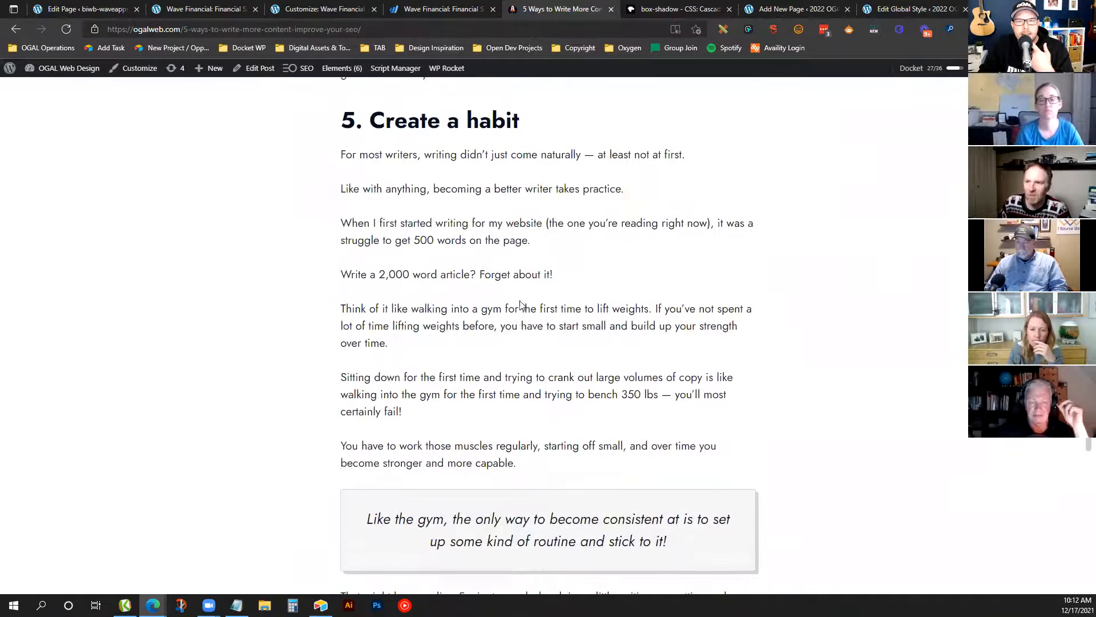
{"action": "scroll", "coordinate": [530, 298], "scroll_direction": "up", "scroll_amount": 6}
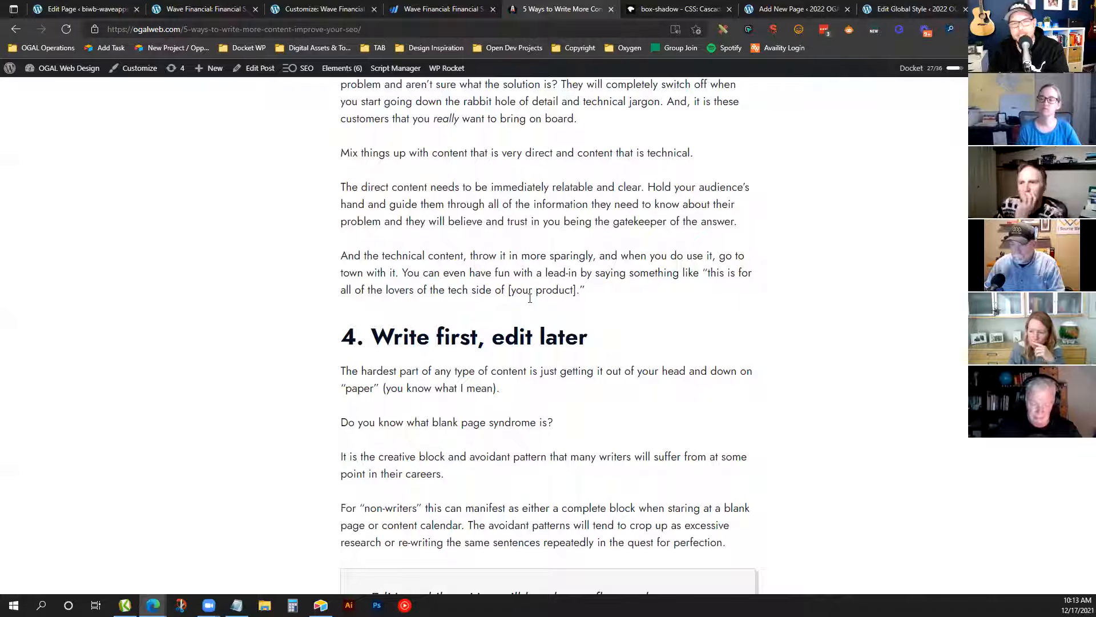
On the Wave Financial demo tab, clear the address and open a new blank tab
{"action": "left_click", "coordinate": [191, 6]}
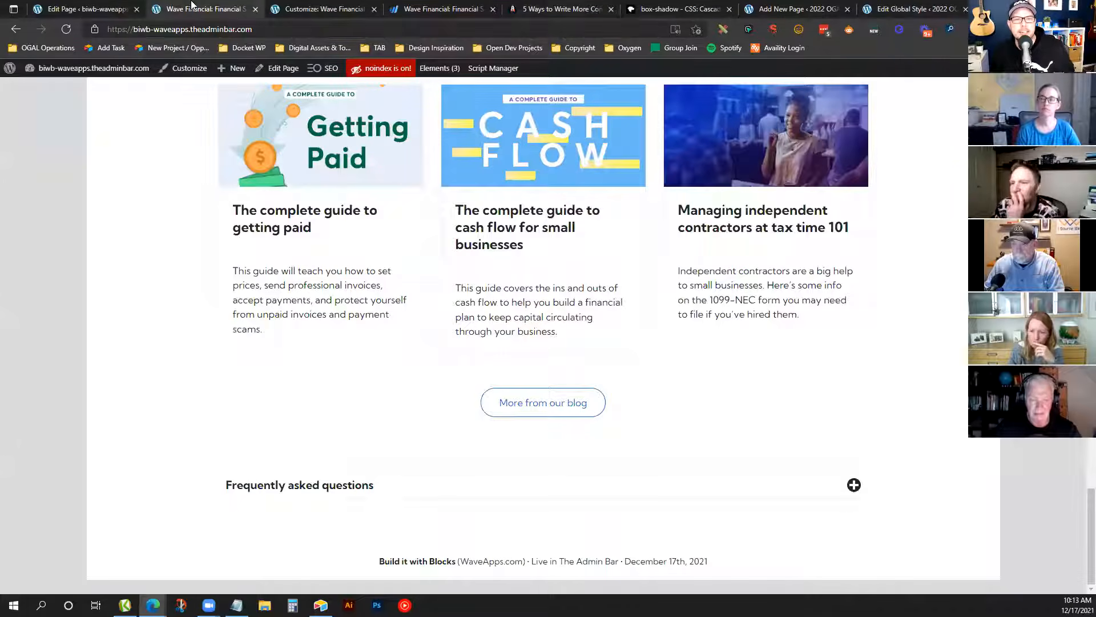
{"action": "left_click", "coordinate": [246, 29]}
{"action": "key", "text": "ctrl+c"}
{"action": "scroll", "coordinate": [577, 422], "scroll_direction": "up", "scroll_amount": 15}
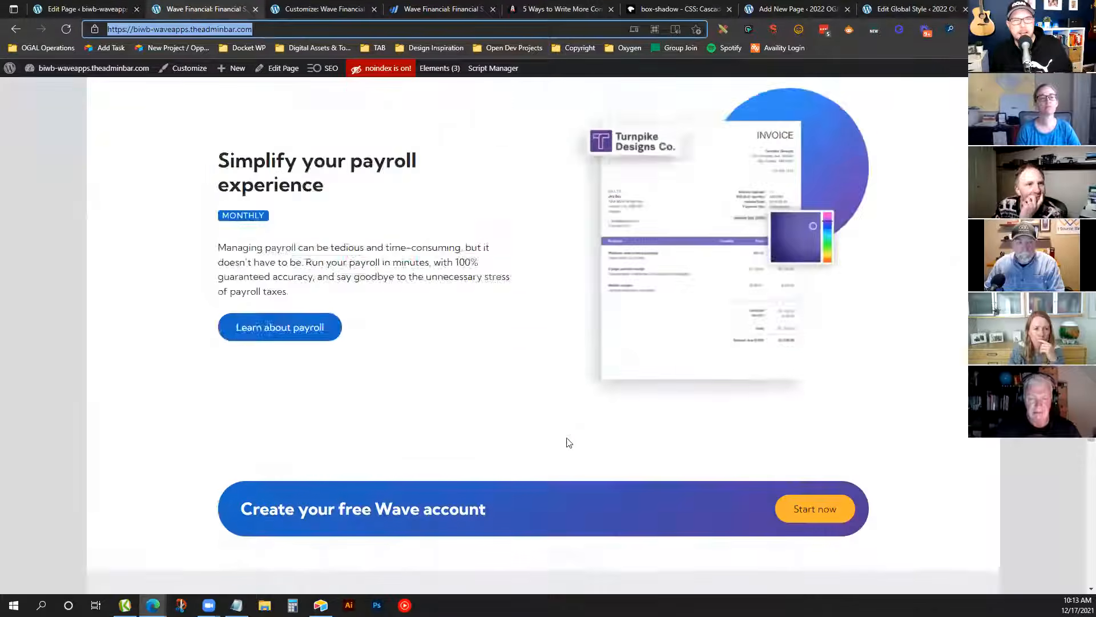
{"action": "key", "text": "BackSpace"}
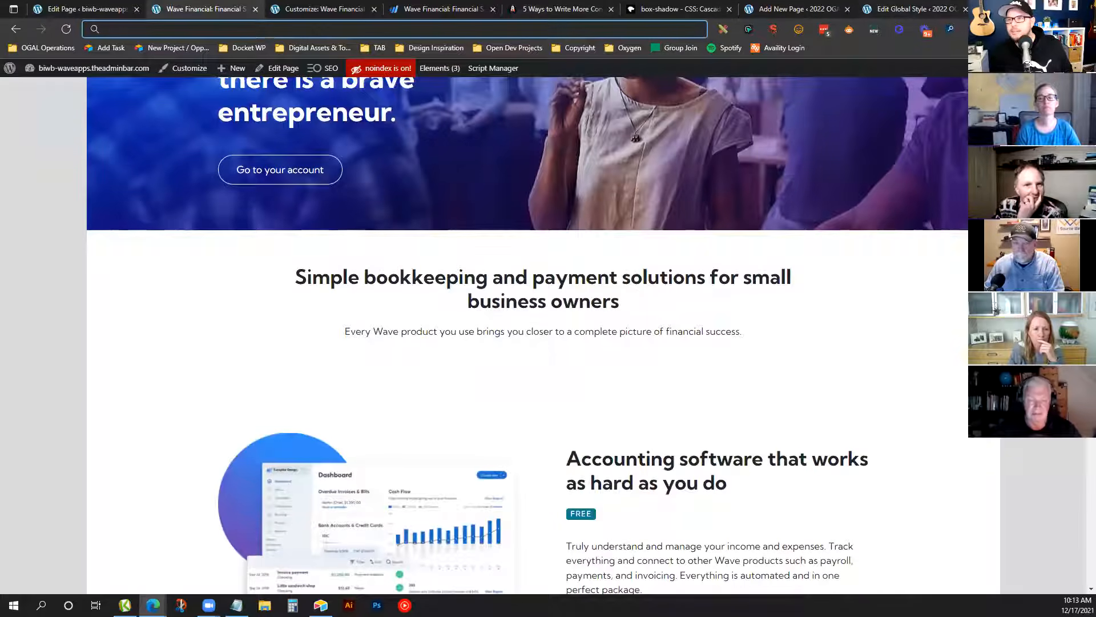
{"action": "key", "text": "ctrl+t"}
Load web.dev and go to its Measure page-quality tool
{"action": "type", "text": "web"}
{"action": "key", "text": "Return"}
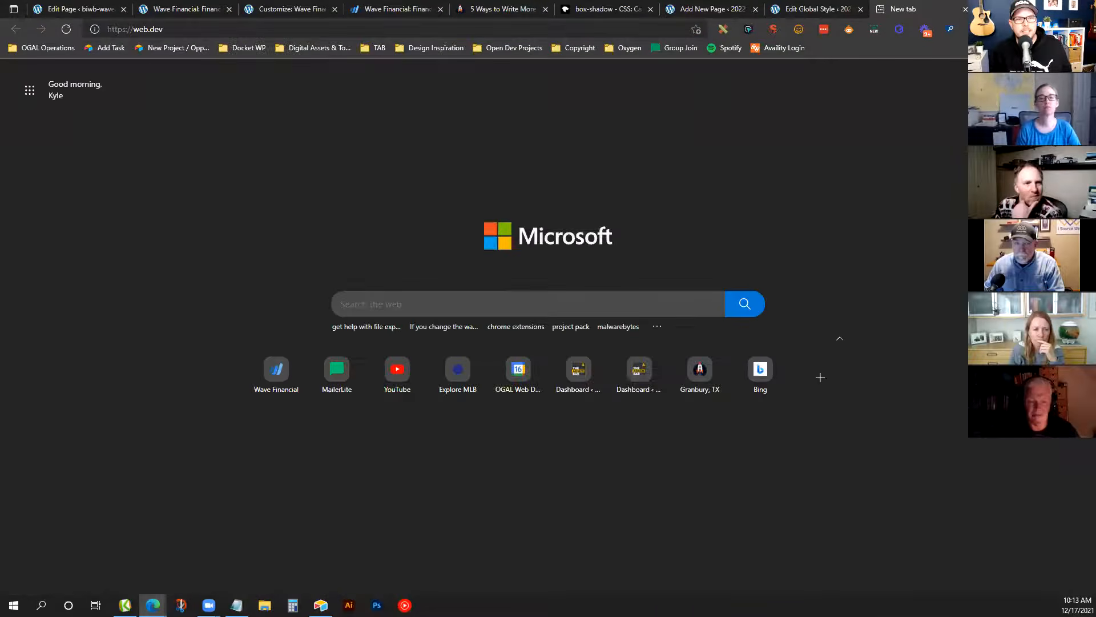
{"action": "left_click", "coordinate": [461, 95]}
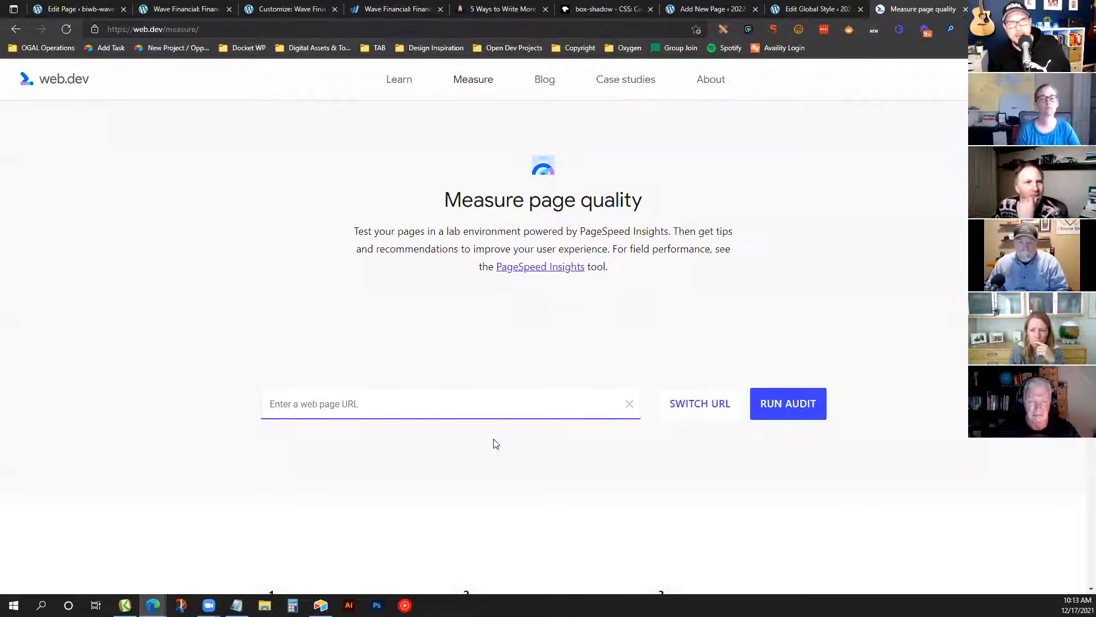
Audit biwb-waveapps.theadminbar.com and review the scores: 84 Performance, 100 Accessibility, 100 Best Practices, 93 SEO
{"action": "left_click", "coordinate": [511, 399]}
{"action": "key", "text": "ctrl+v"}
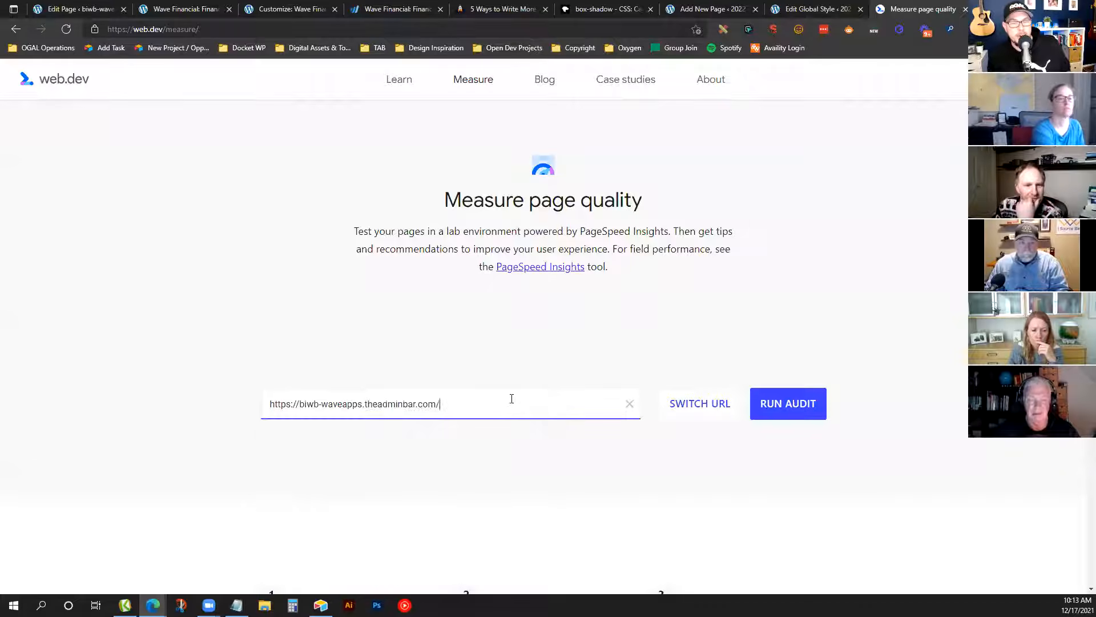
{"action": "left_click", "coordinate": [766, 415]}
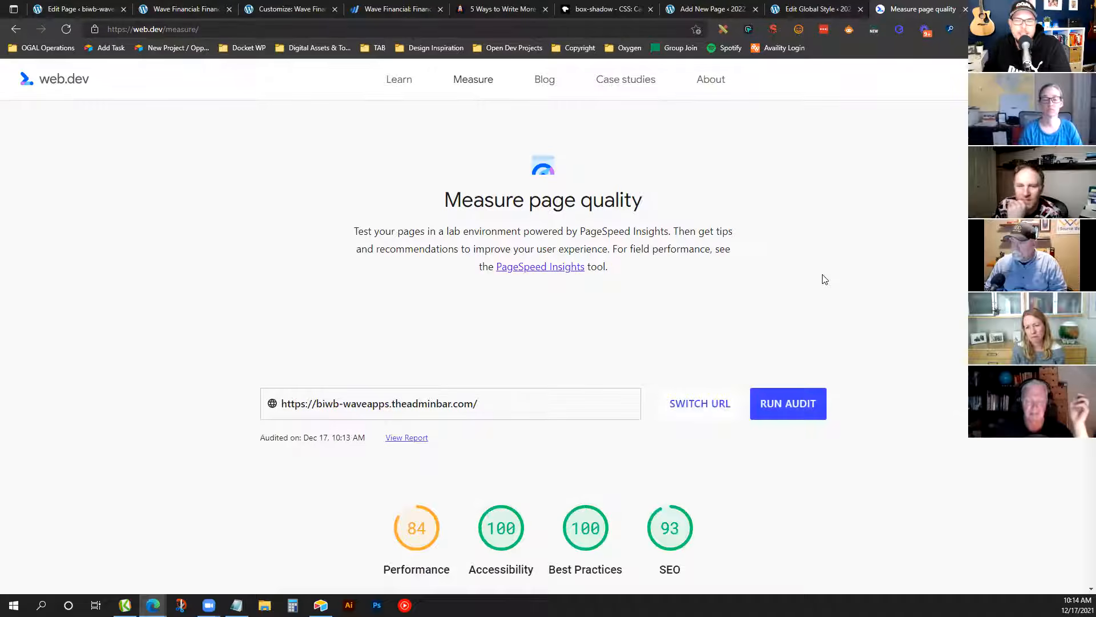
{"action": "scroll", "coordinate": [765, 251], "scroll_direction": "down", "scroll_amount": 2}
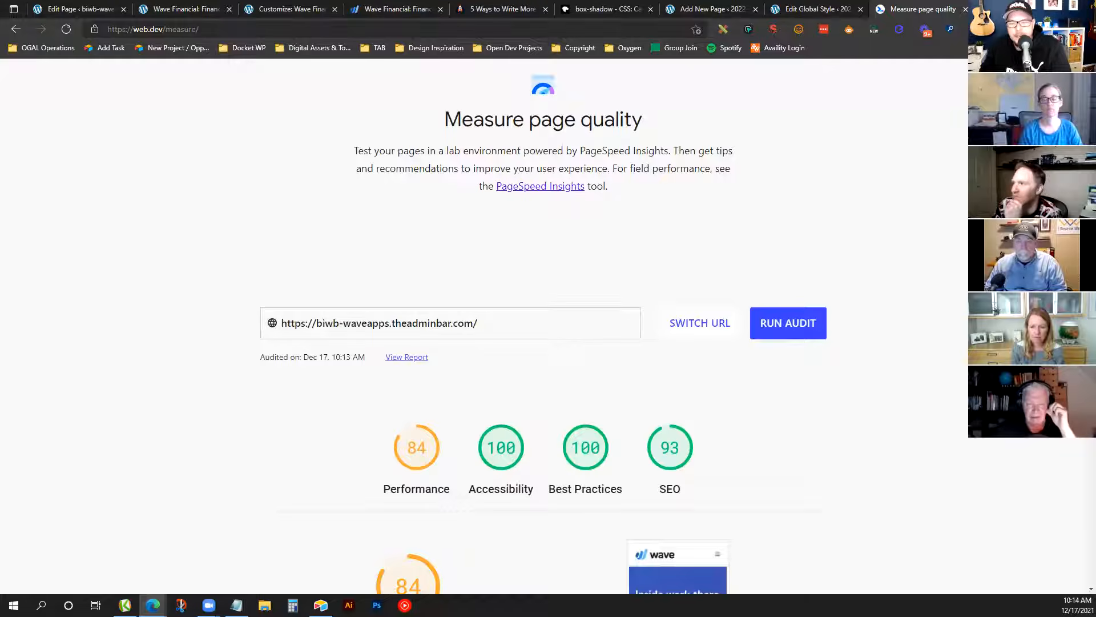
{"action": "scroll", "coordinate": [929, 298], "scroll_direction": "down", "scroll_amount": 1}
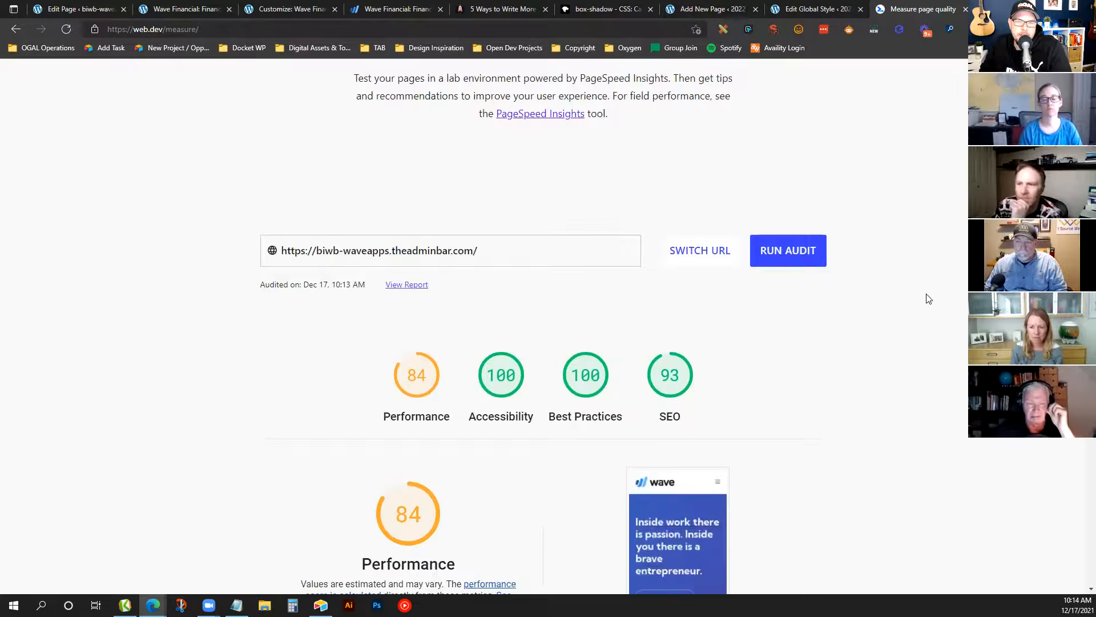
{"action": "scroll", "coordinate": [913, 294], "scroll_direction": "down", "scroll_amount": 1}
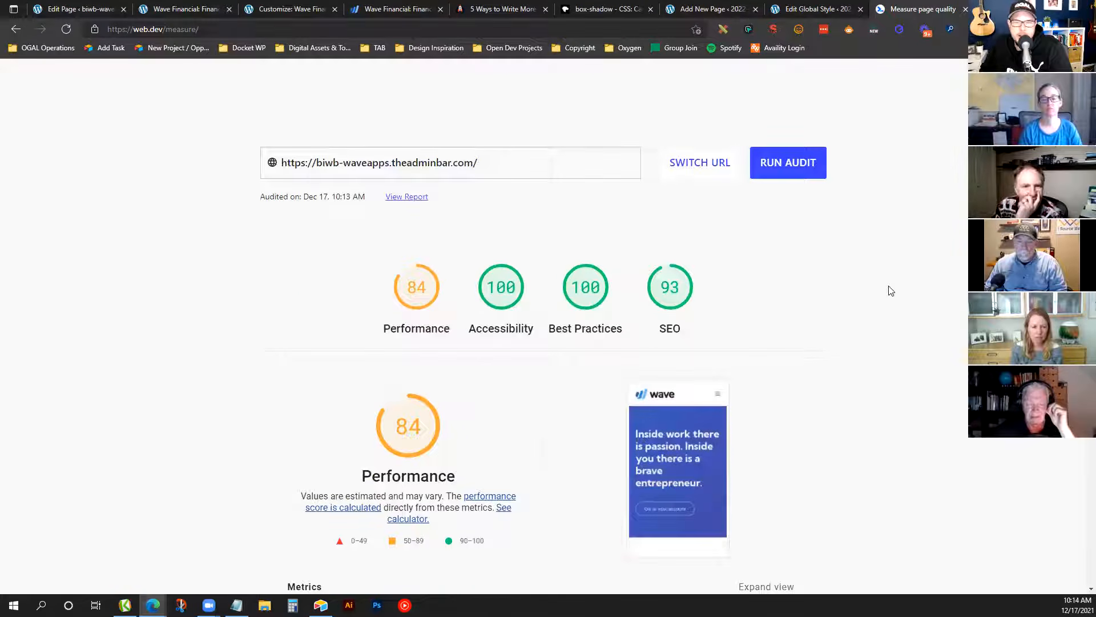
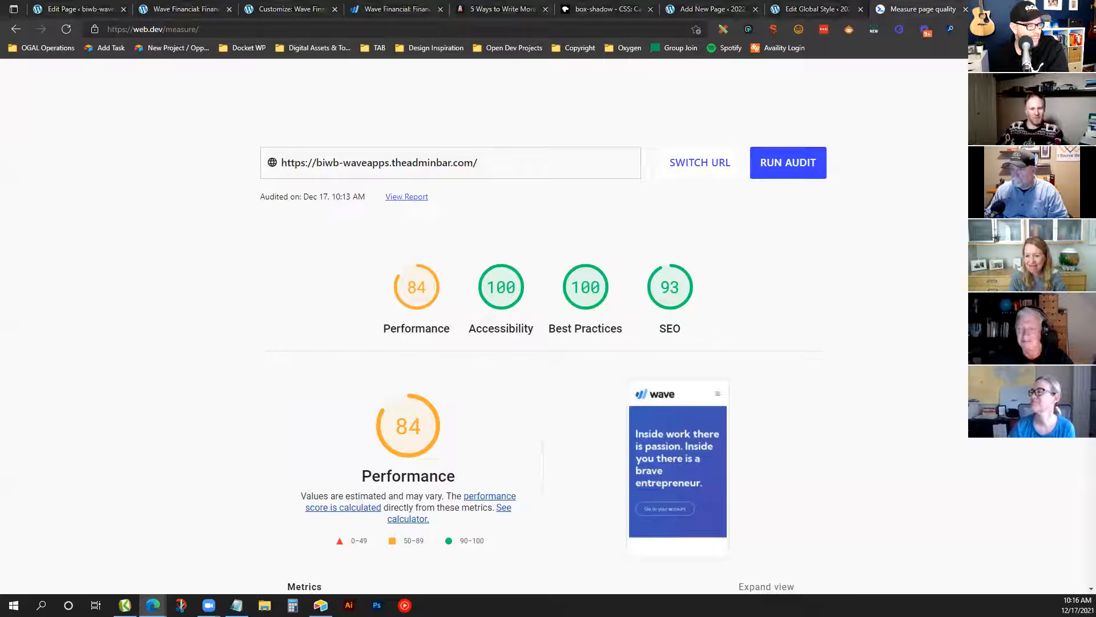
Glance at the live-stream and notes windows, then return to Edge and open a new tab
{"action": "key", "text": "alt+Tab"}
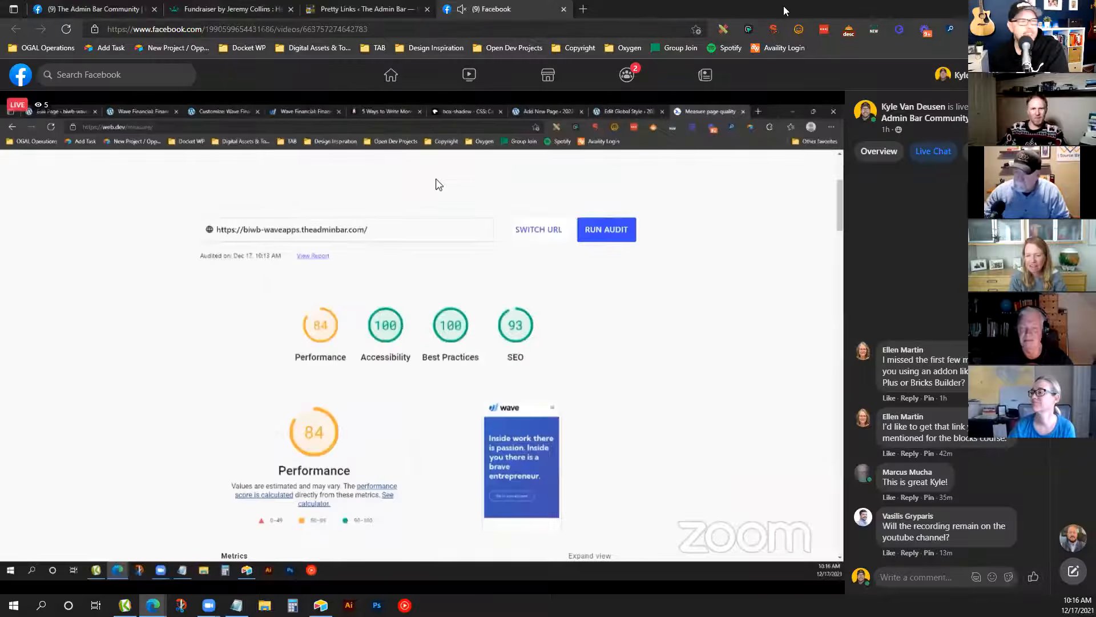
{"action": "key", "text": "alt+Tab"}
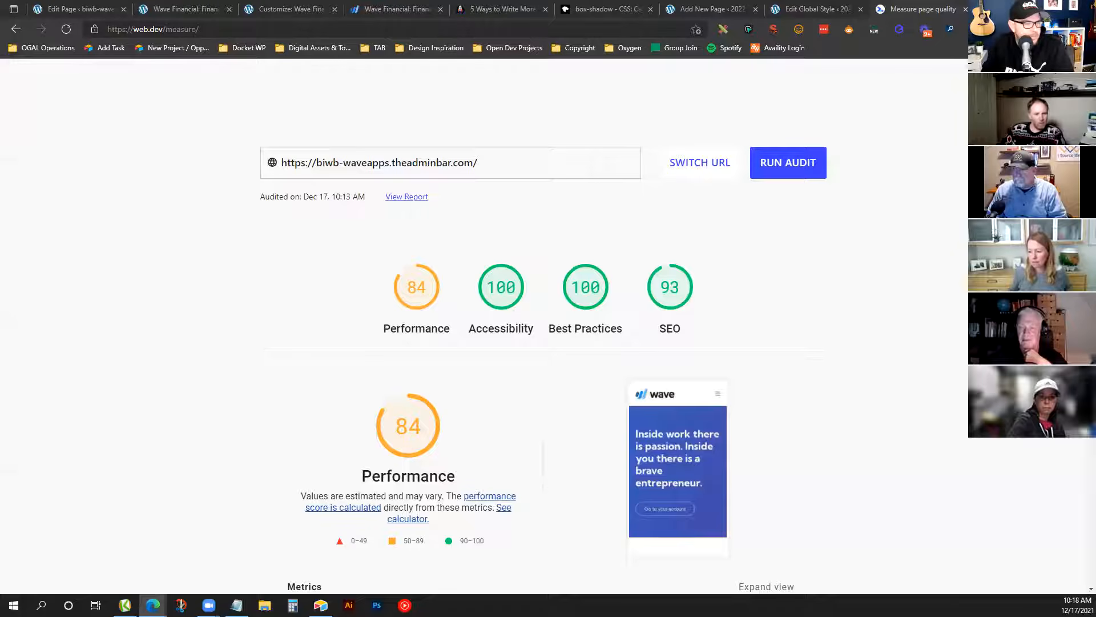
{"action": "key", "text": "alt+Tab"}
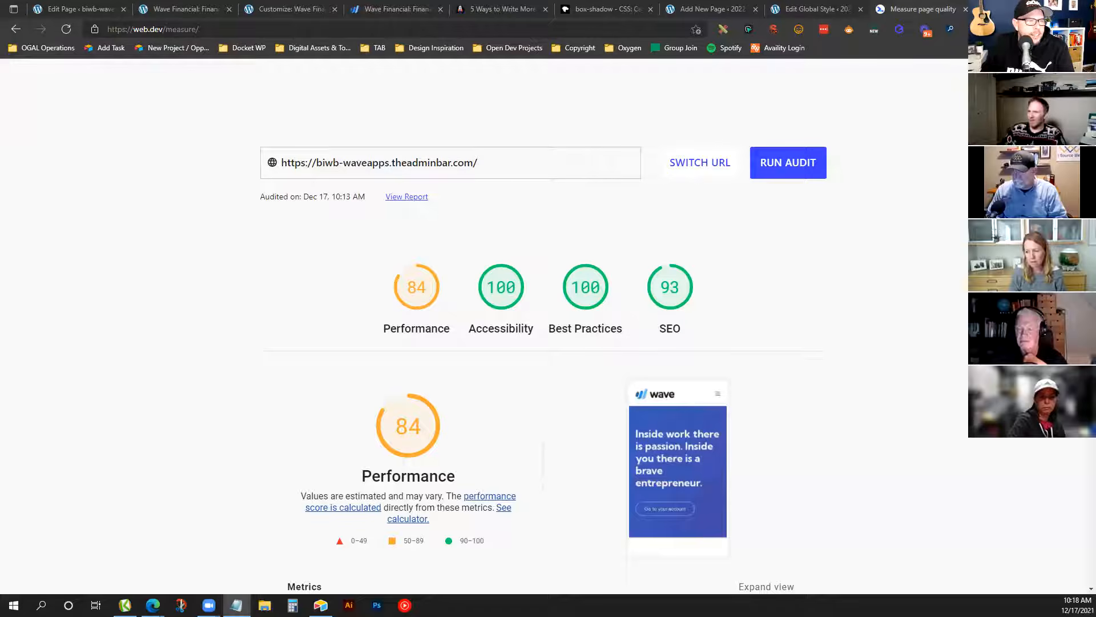
{"action": "key", "text": "alt+Tab"}
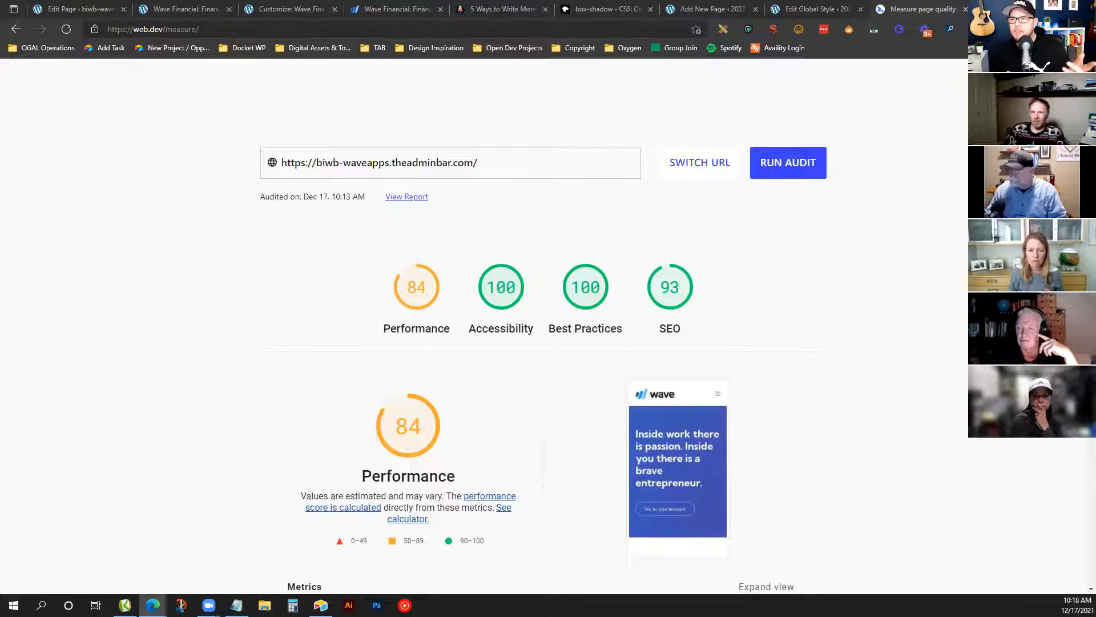
{"action": "key", "text": "ctrl+t"}
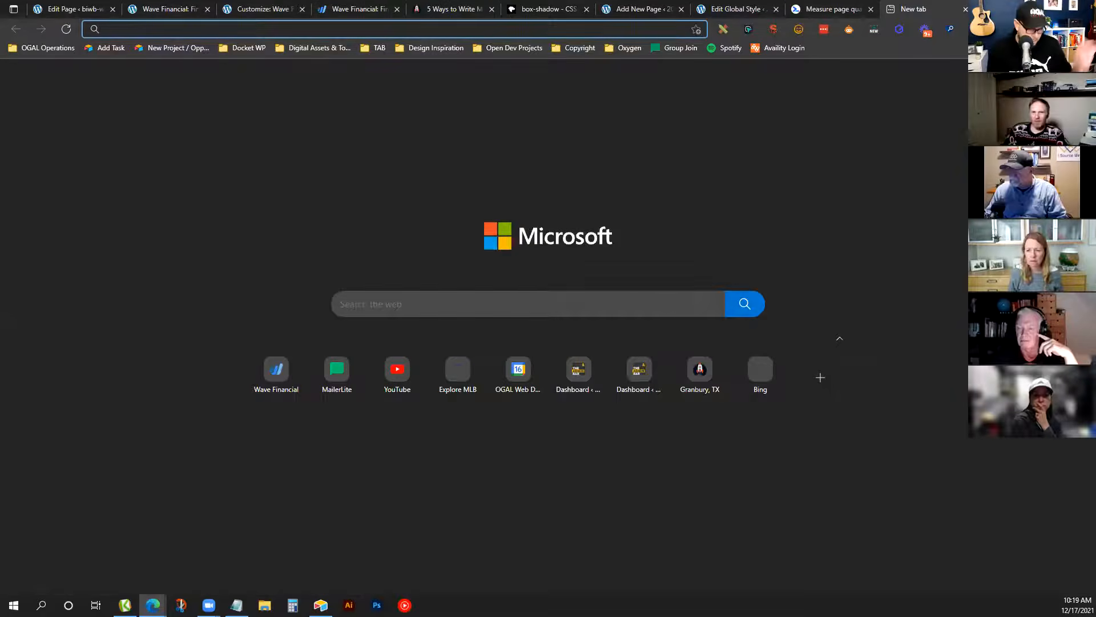
Load theadminbar.com and go to the Education > Articles listing
{"action": "type", "text": "the"}
{"action": "key", "text": "Return"}
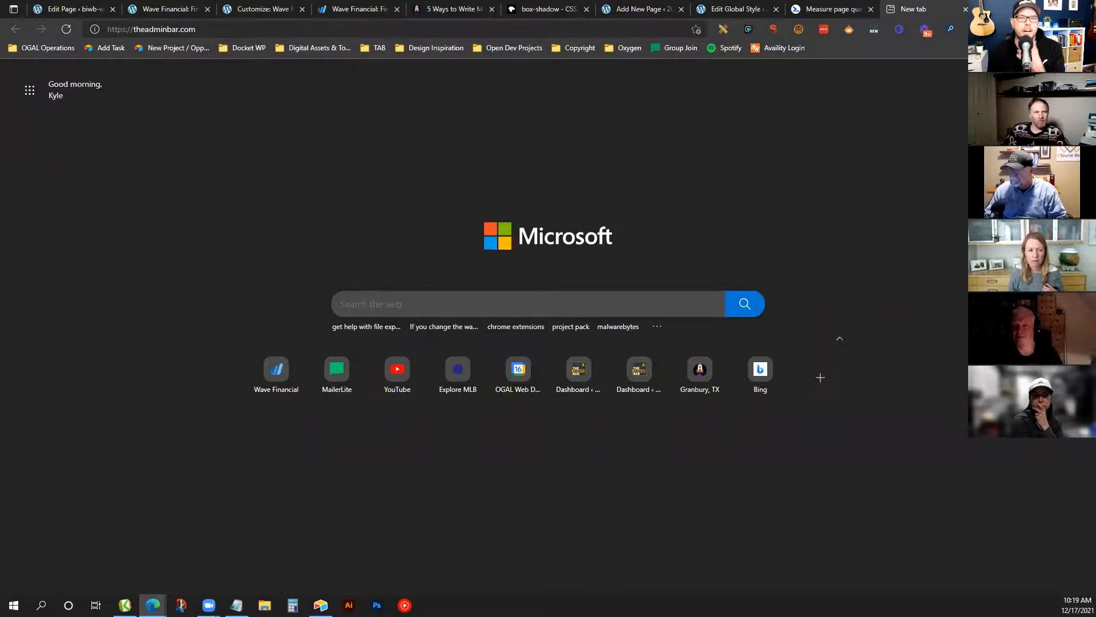
{"action": "scroll", "coordinate": [714, 324], "scroll_direction": "down", "scroll_amount": 10}
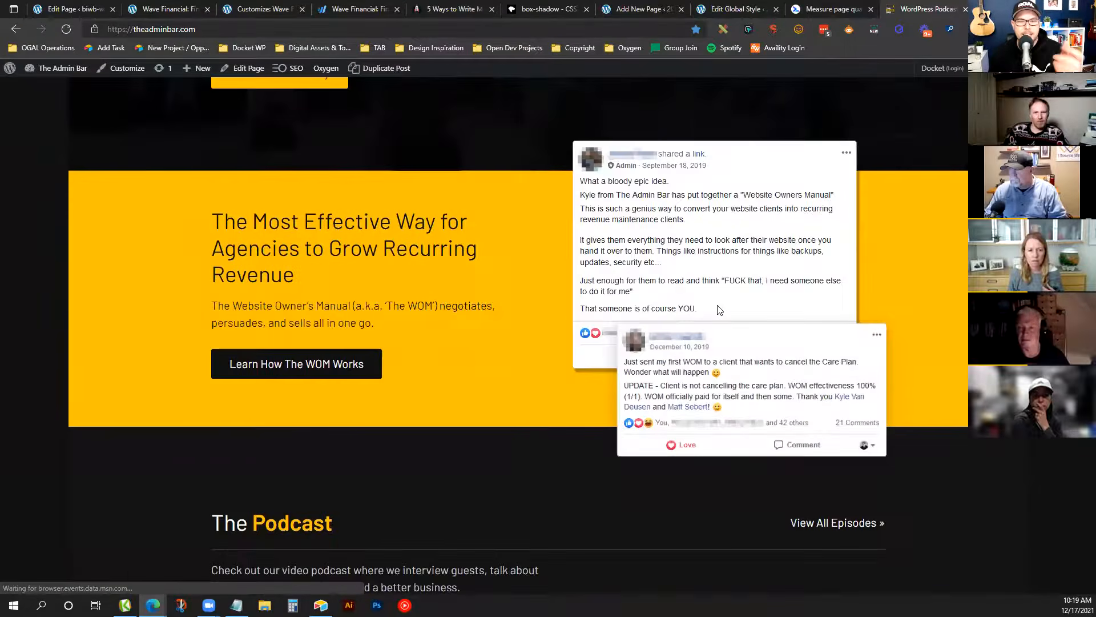
{"action": "scroll", "coordinate": [713, 324], "scroll_direction": "up", "scroll_amount": 12}
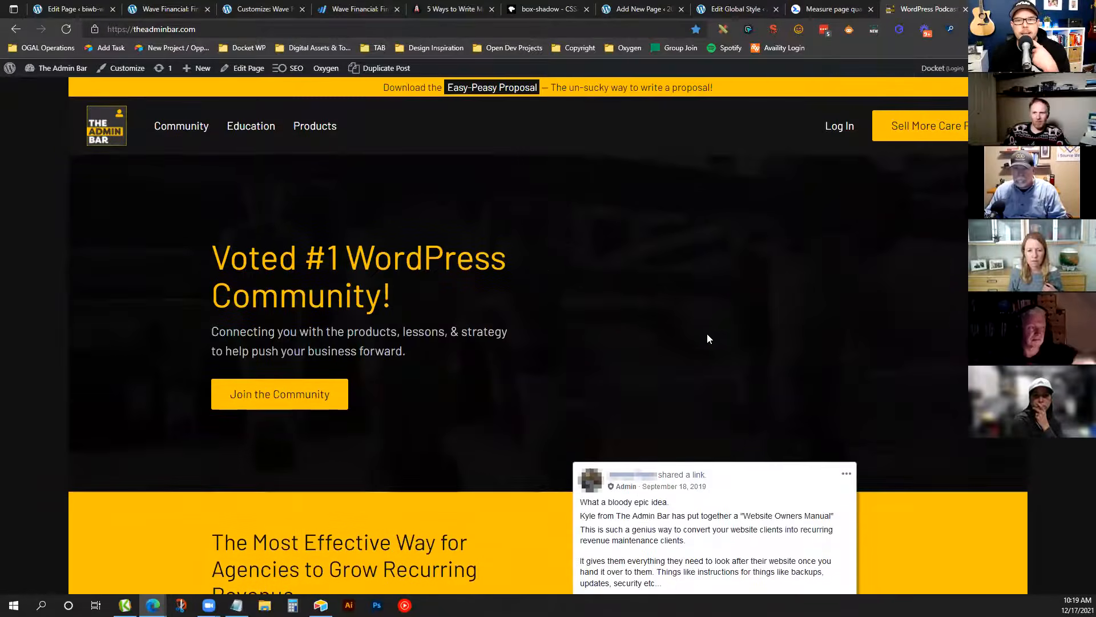
{"action": "mouse_move", "coordinate": [249, 139]}
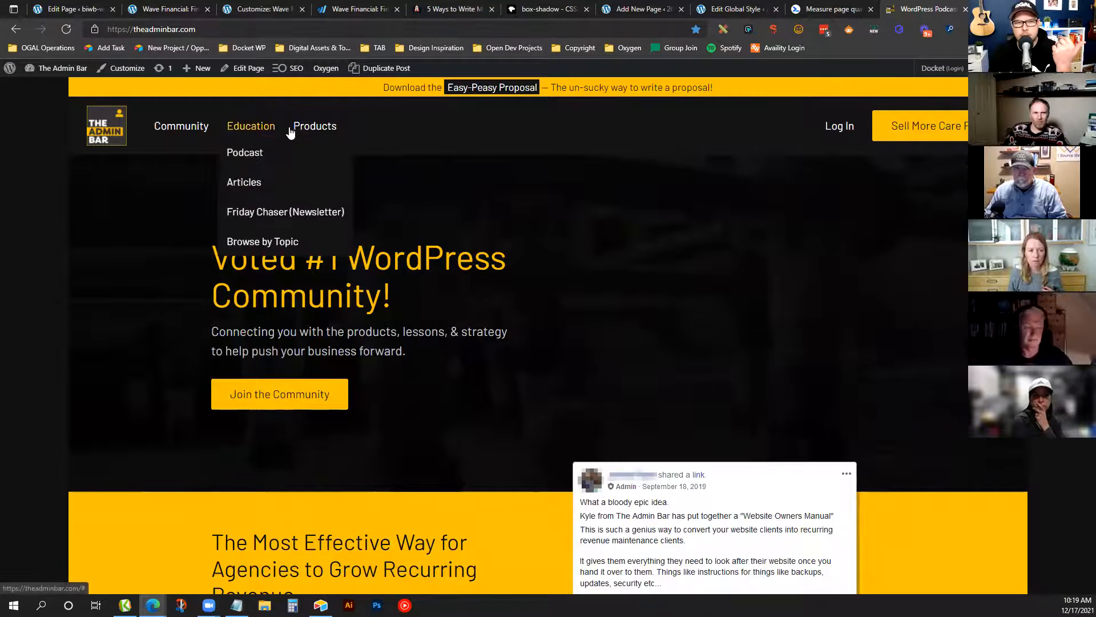
{"action": "left_click", "coordinate": [254, 183]}
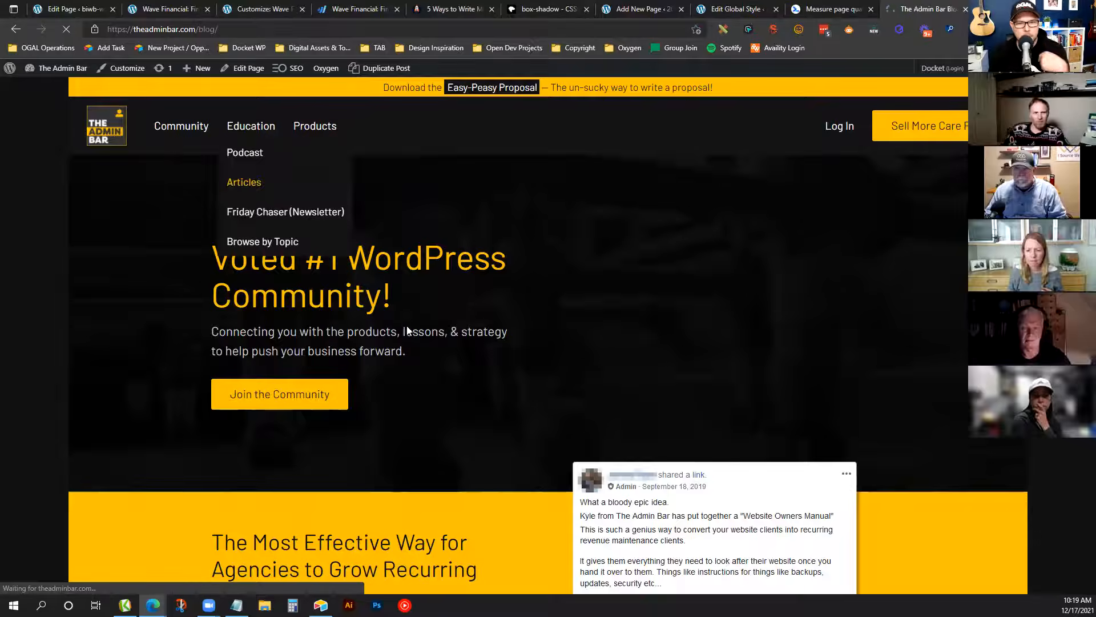
Preview the 'Voted The Best WordPress Community!' post, return, and open the 15 Free Hidden Gem post
{"action": "scroll", "coordinate": [414, 336], "scroll_direction": "down", "scroll_amount": 3}
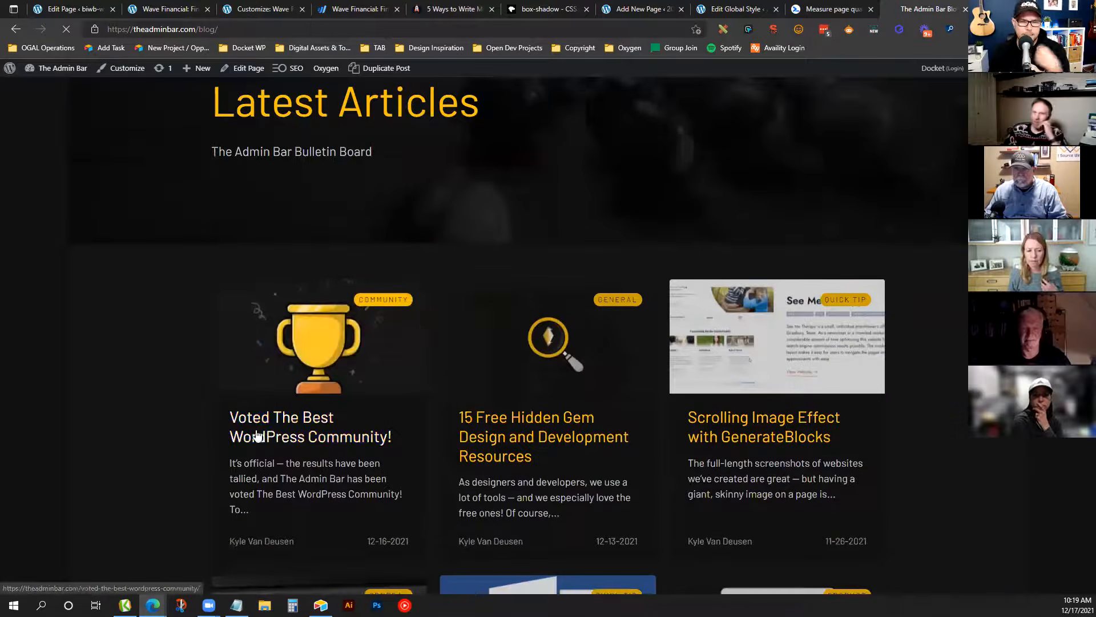
{"action": "left_click", "coordinate": [318, 429]}
{"action": "scroll", "coordinate": [253, 413], "scroll_direction": "down", "scroll_amount": 3}
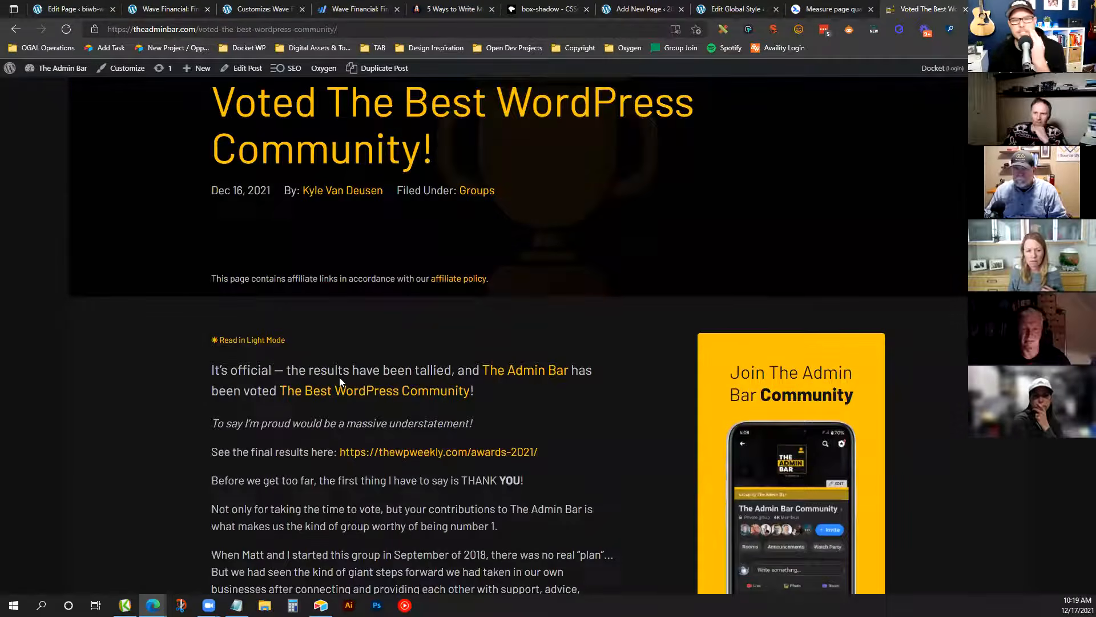
{"action": "left_click", "coordinate": [16, 29]}
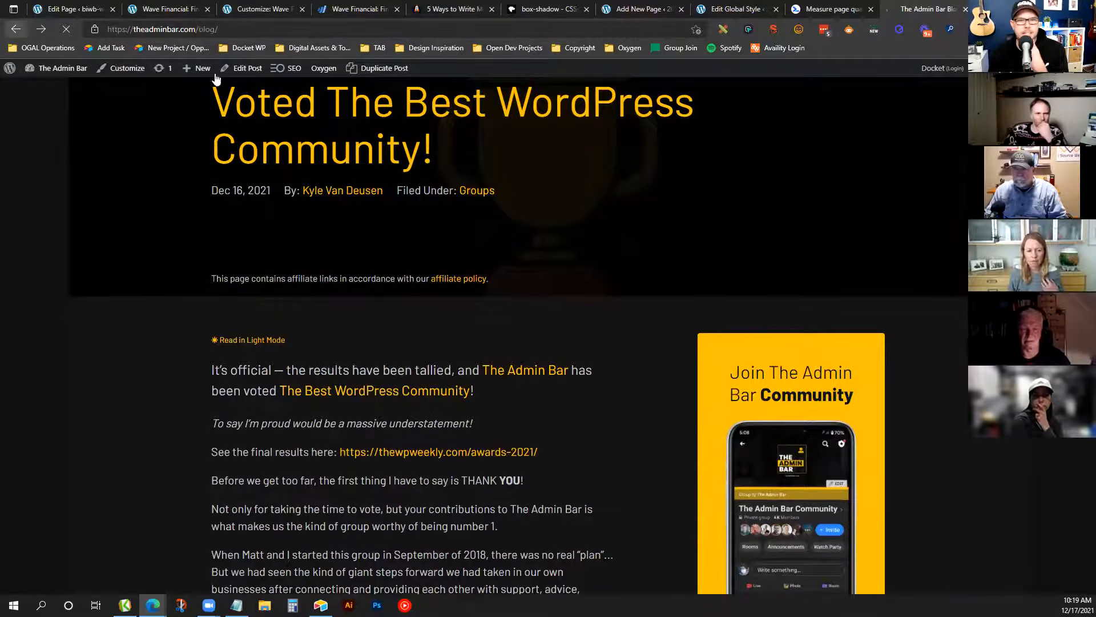
{"action": "scroll", "coordinate": [556, 488], "scroll_direction": "down", "scroll_amount": 1}
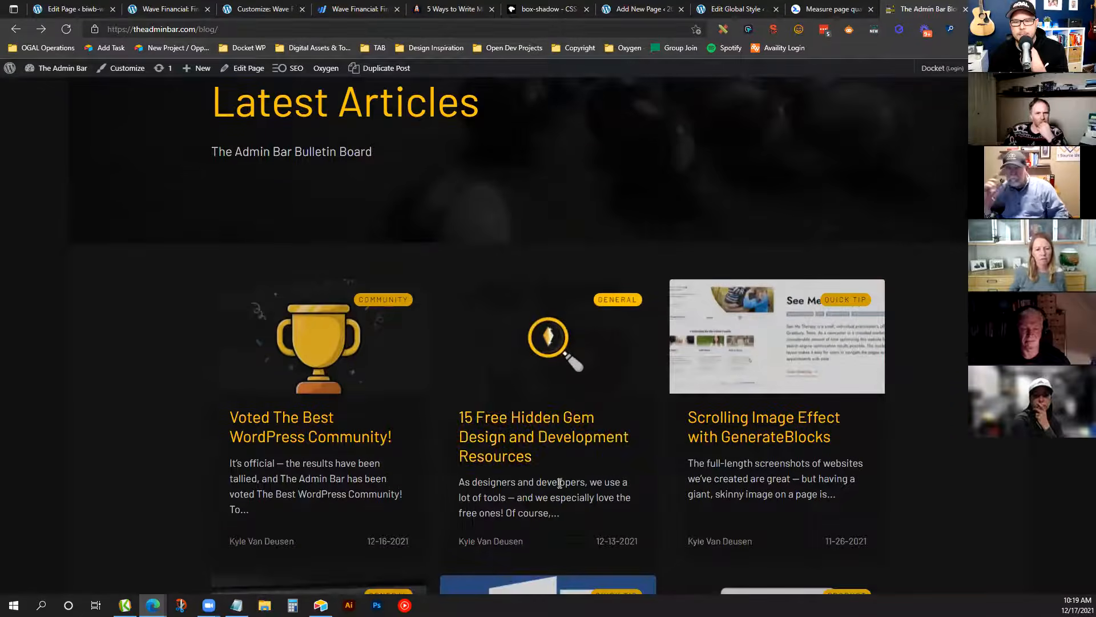
{"action": "left_click", "coordinate": [554, 439]}
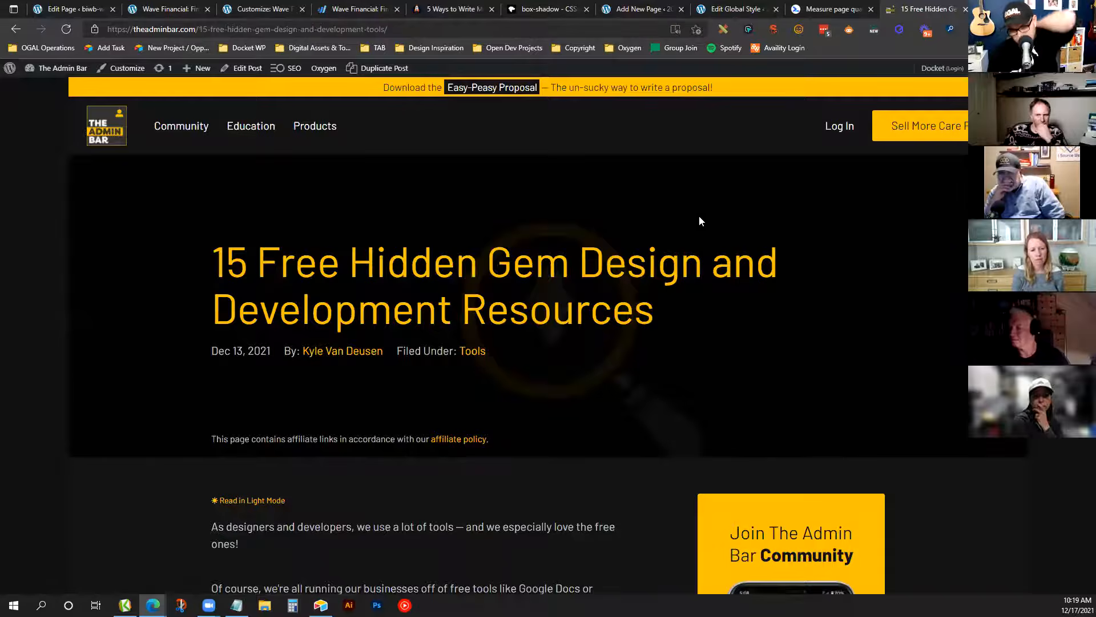
{"action": "scroll", "coordinate": [681, 229], "scroll_direction": "down", "scroll_amount": 7}
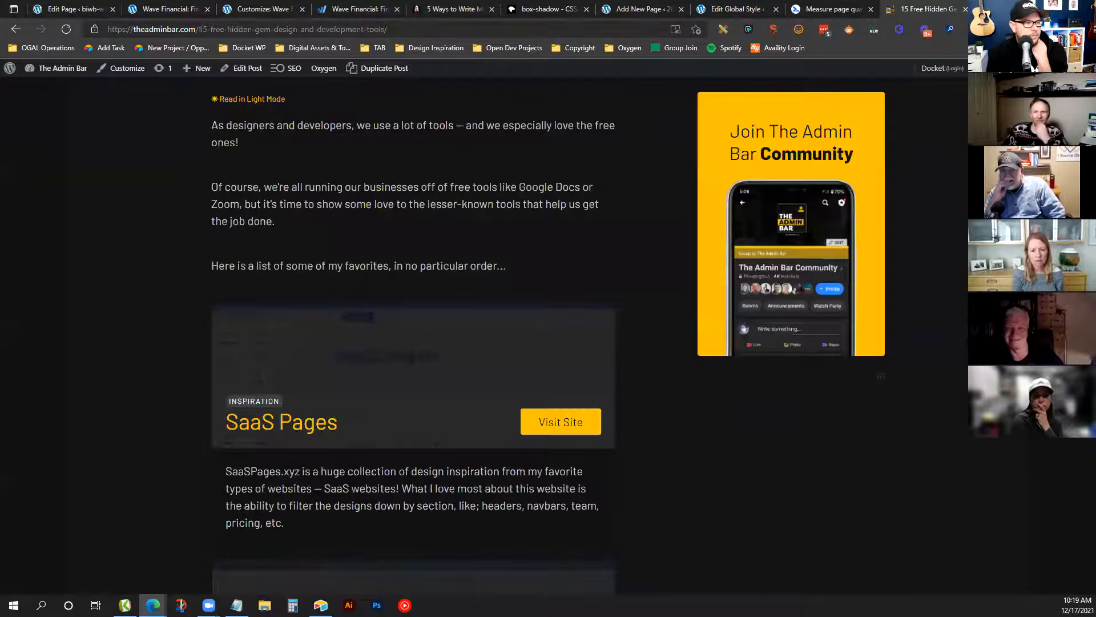
{"action": "scroll", "coordinate": [409, 196], "scroll_direction": "down", "scroll_amount": 3}
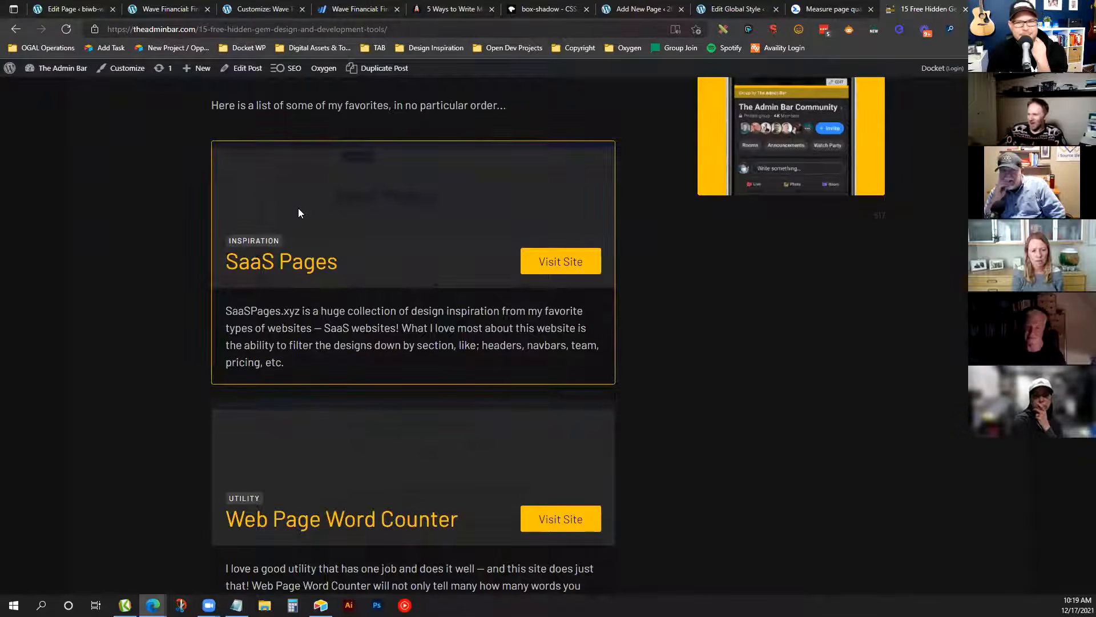
{"action": "scroll", "coordinate": [303, 223], "scroll_direction": "down", "scroll_amount": 2}
{"action": "scroll", "coordinate": [343, 240], "scroll_direction": "down", "scroll_amount": 3}
{"action": "scroll", "coordinate": [431, 253], "scroll_direction": "down", "scroll_amount": 5}
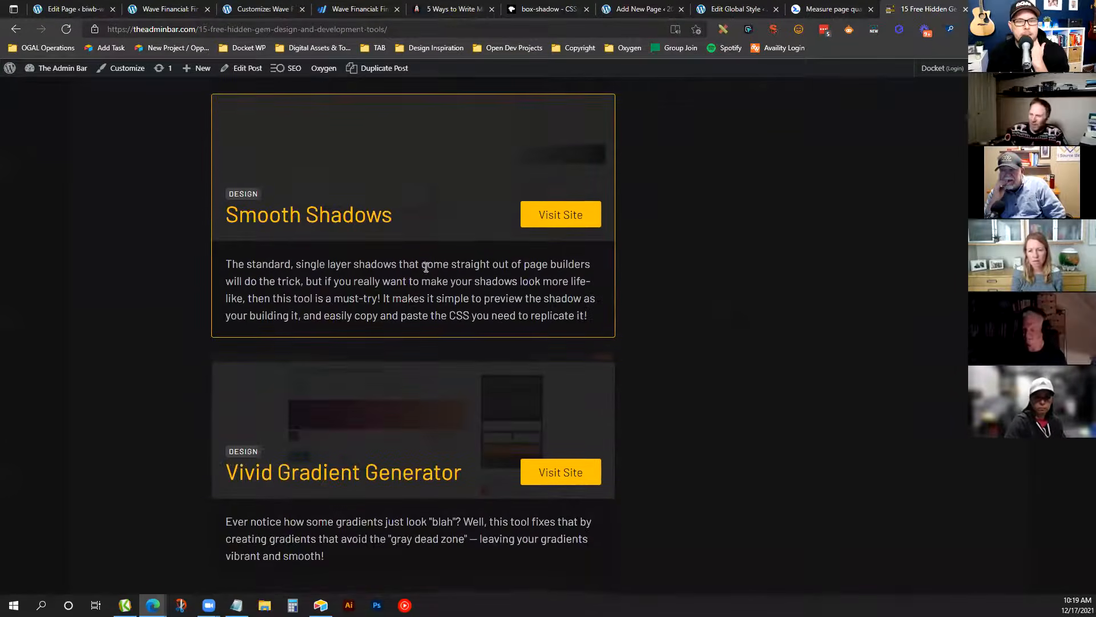
{"action": "scroll", "coordinate": [426, 274], "scroll_direction": "down", "scroll_amount": 3}
{"action": "scroll", "coordinate": [605, 337], "scroll_direction": "up", "scroll_amount": 15}
{"action": "scroll", "coordinate": [499, 325], "scroll_direction": "down", "scroll_amount": 1}
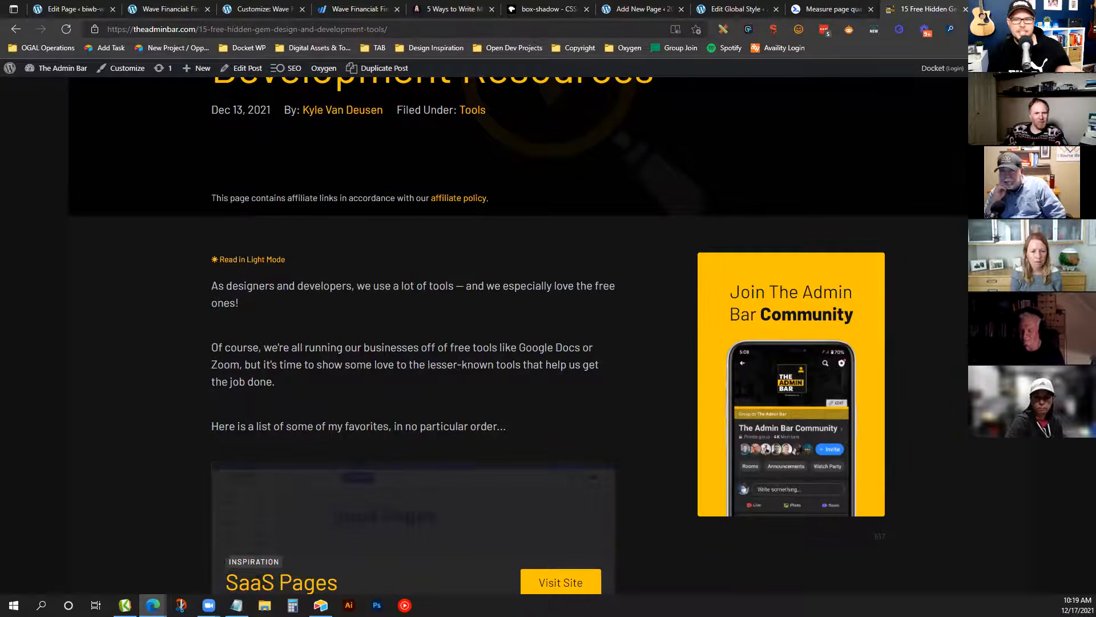
{"action": "scroll", "coordinate": [242, 290], "scroll_direction": "up", "scroll_amount": 1}
{"action": "scroll", "coordinate": [228, 303], "scroll_direction": "down", "scroll_amount": 5}
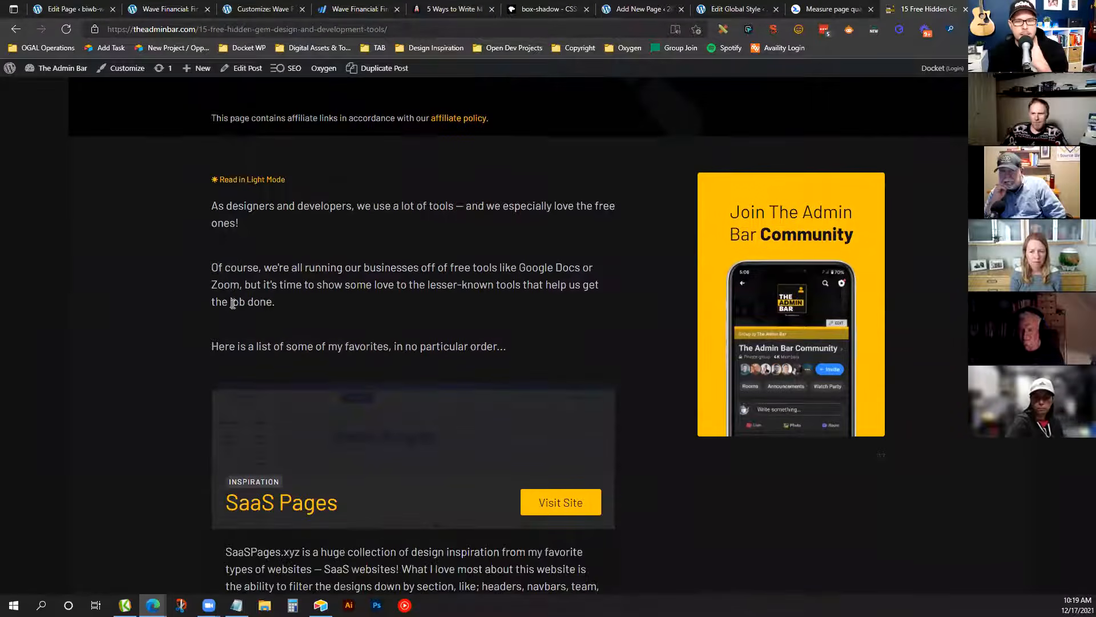
{"action": "scroll", "coordinate": [170, 271], "scroll_direction": "up", "scroll_amount": 1}
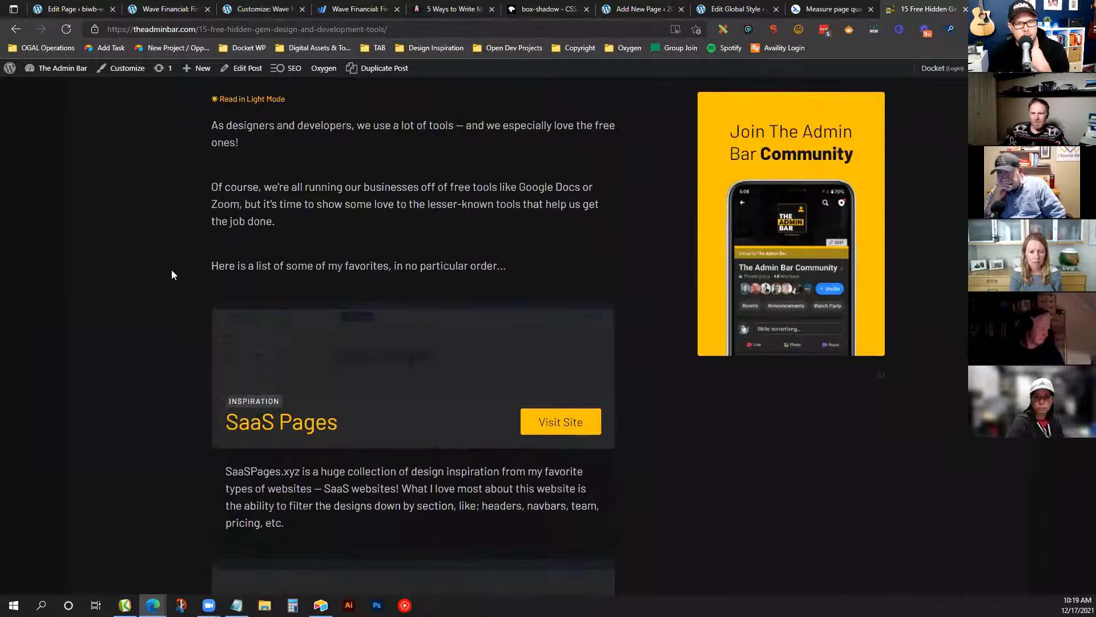
{"action": "left_click", "coordinate": [273, 100]}
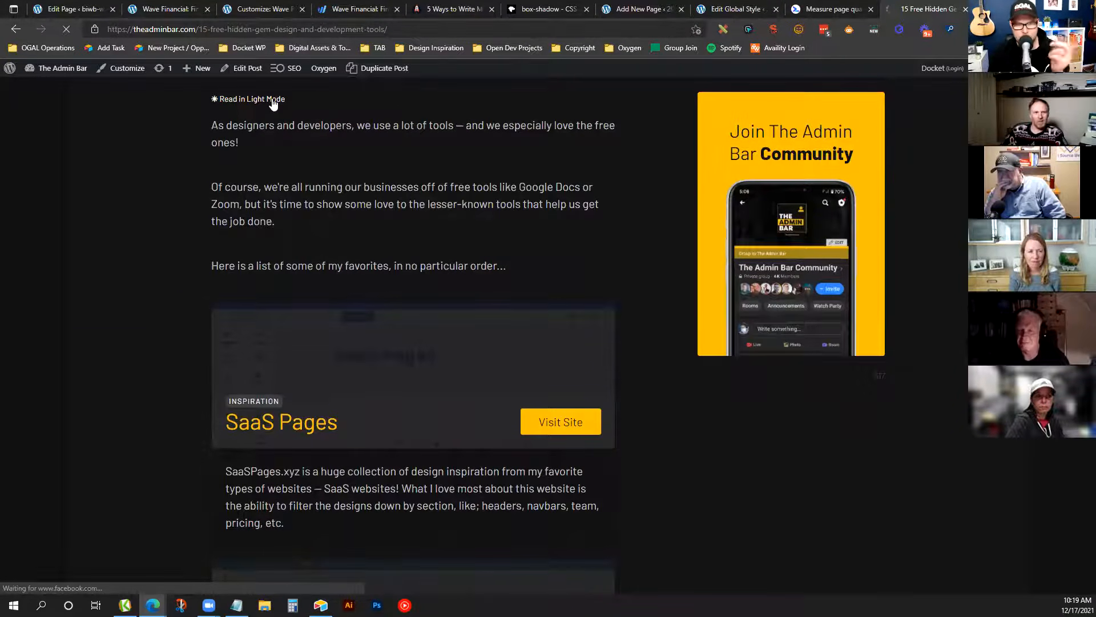
{"action": "scroll", "coordinate": [270, 258], "scroll_direction": "down", "scroll_amount": 7}
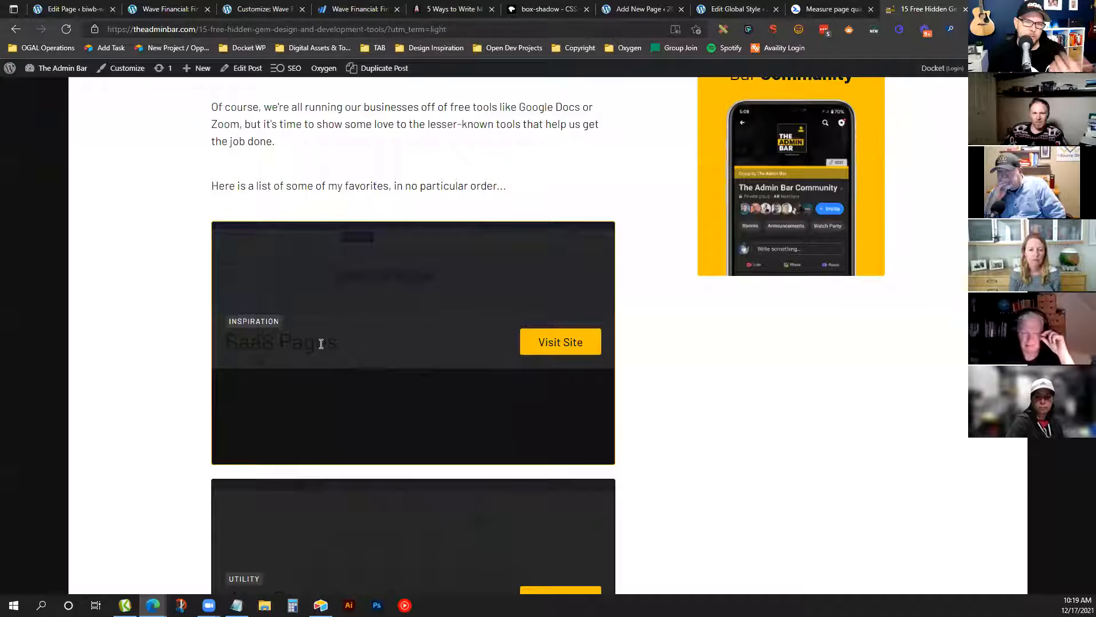
{"action": "scroll", "coordinate": [321, 343], "scroll_direction": "up", "scroll_amount": 1}
{"action": "left_click", "coordinate": [274, 100]}
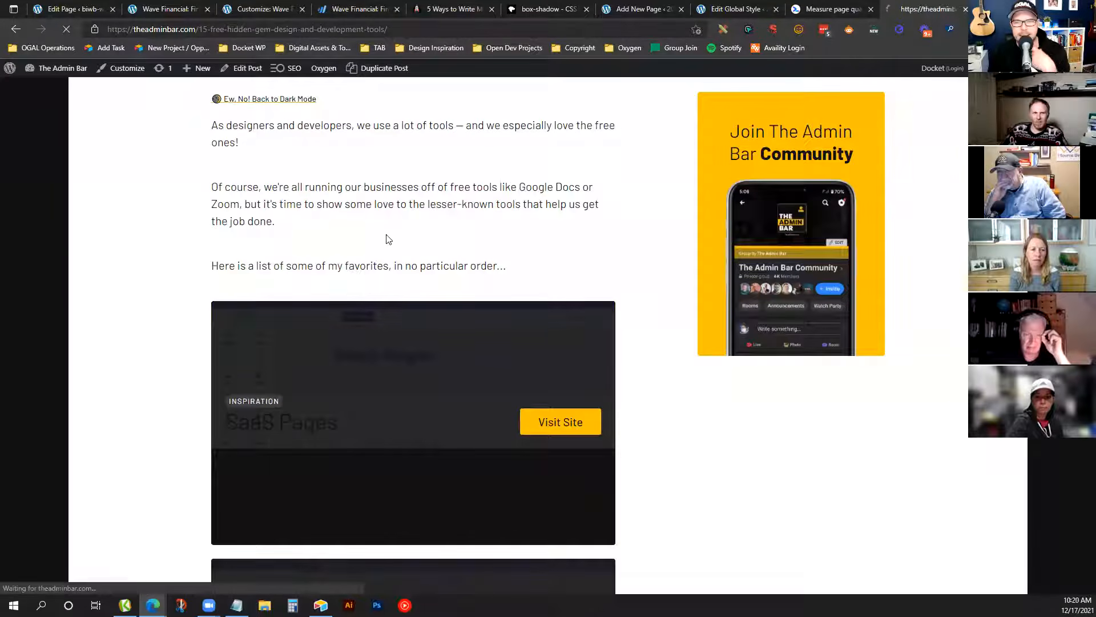
{"action": "scroll", "coordinate": [451, 265], "scroll_direction": "down", "scroll_amount": 5}
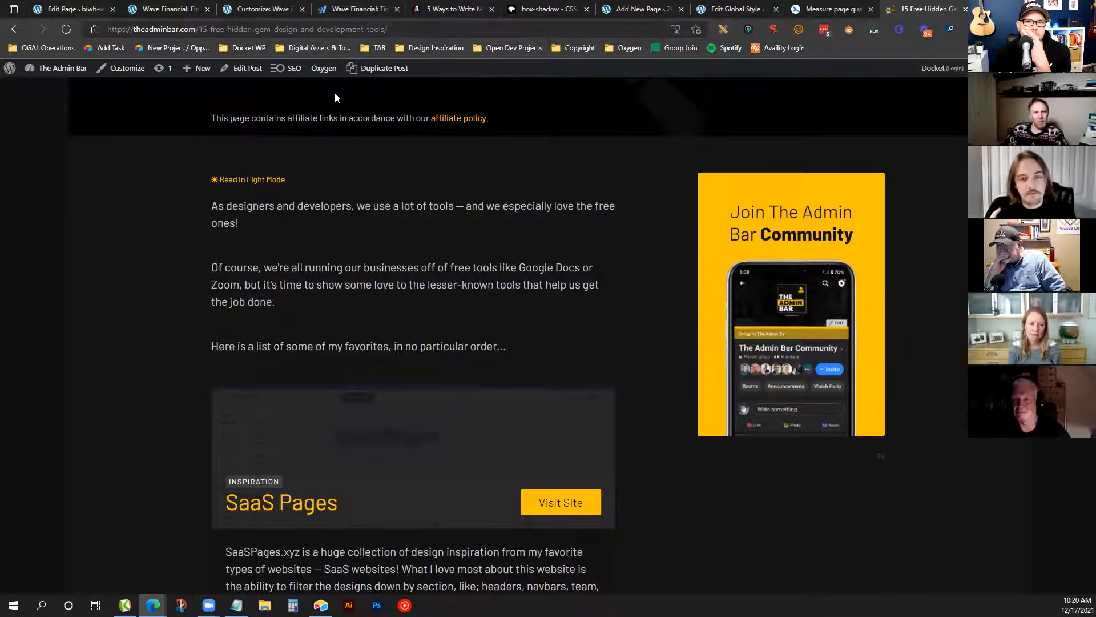
{"action": "mouse_move", "coordinate": [325, 76]}
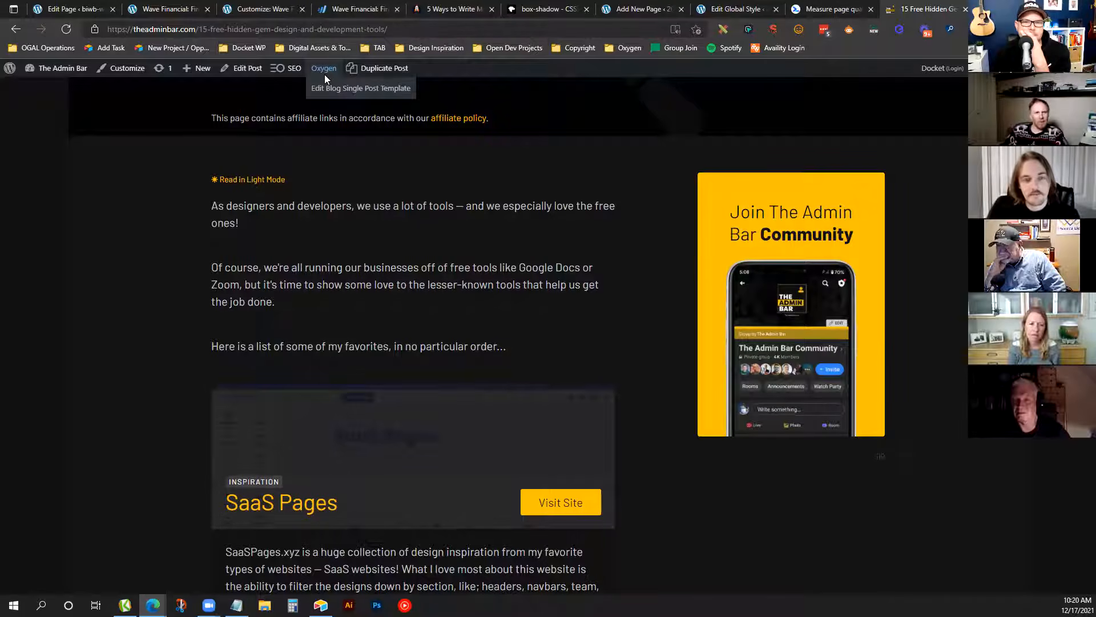
{"action": "mouse_move", "coordinate": [83, 70]}
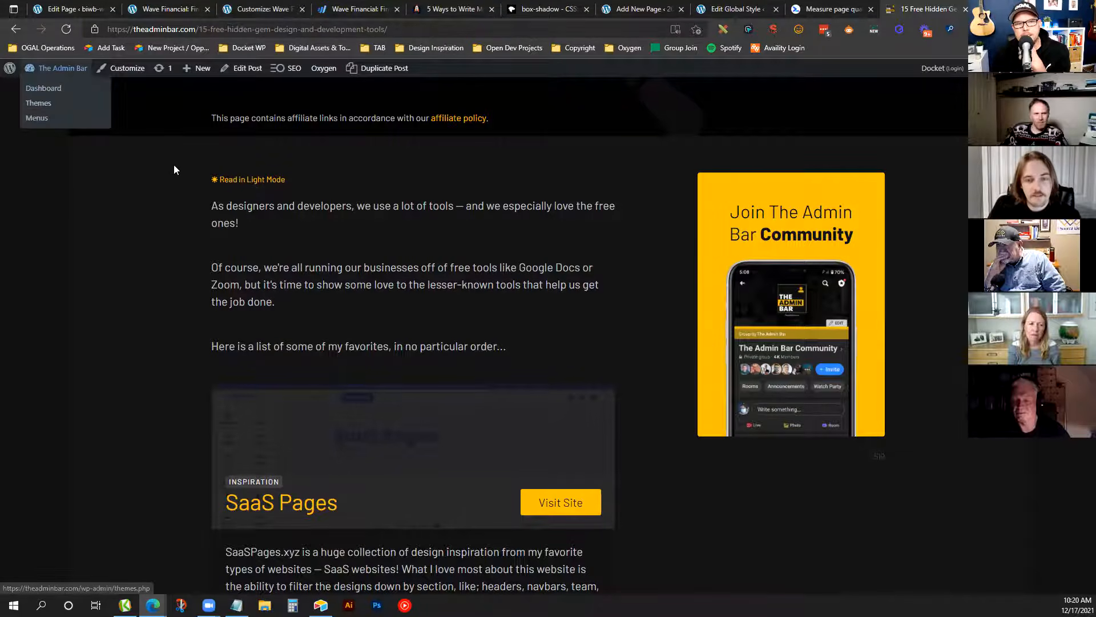
{"action": "scroll", "coordinate": [174, 165], "scroll_direction": "up", "scroll_amount": 5}
Open The Admin Bar homepage with Oxygen > Edit with Oxygen and select the hero subtitle
{"action": "left_click", "coordinate": [107, 130]}
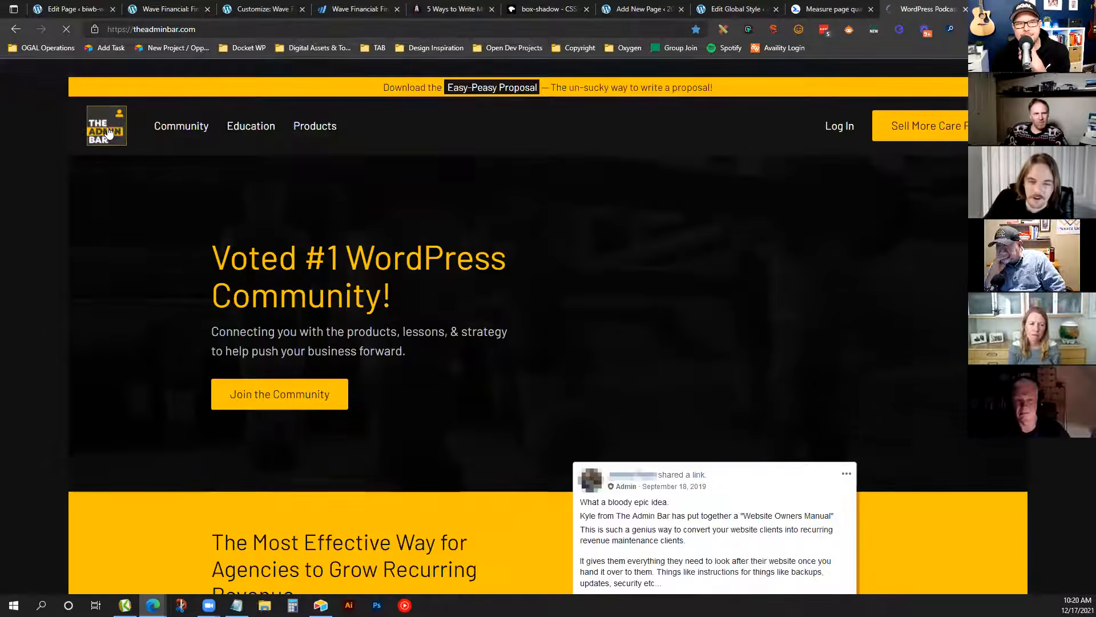
{"action": "mouse_move", "coordinate": [326, 69]}
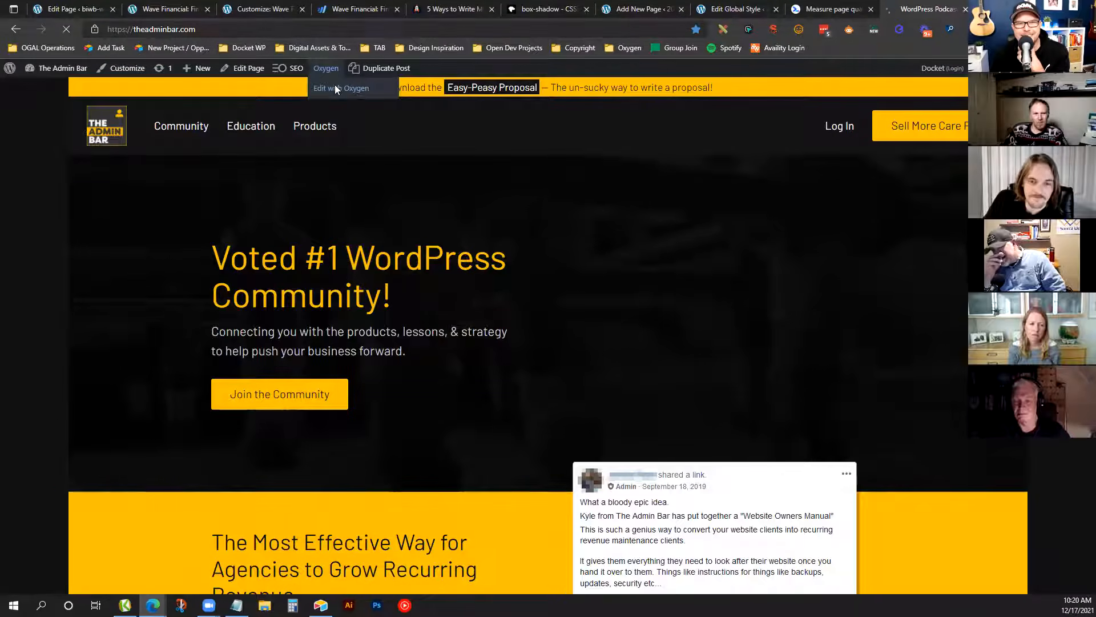
{"action": "left_click", "coordinate": [336, 90]}
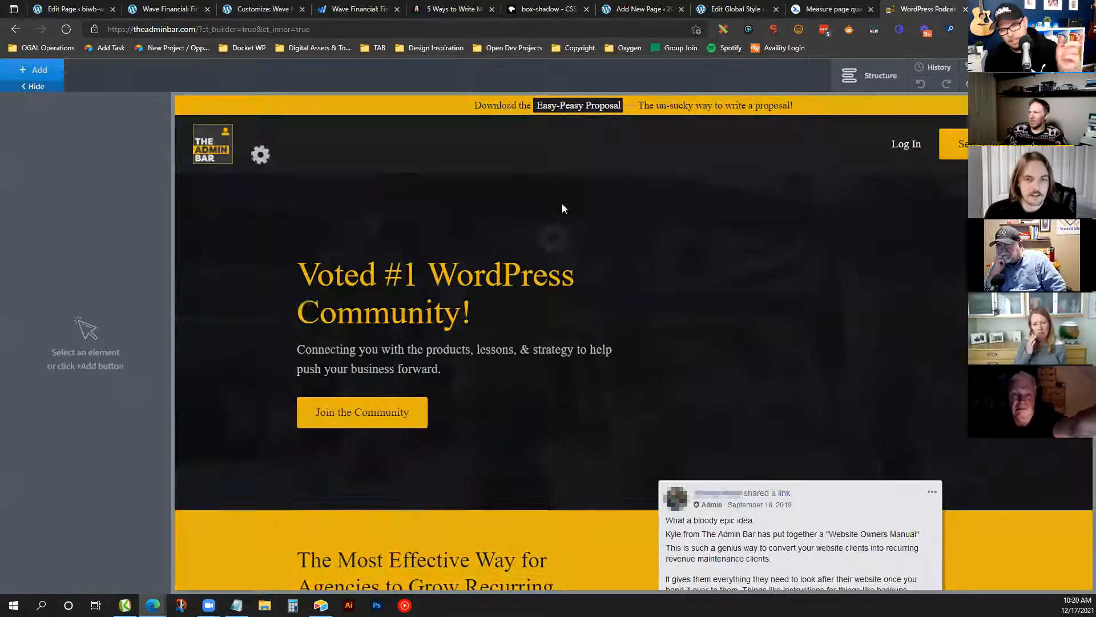
{"action": "scroll", "coordinate": [524, 307], "scroll_direction": "down", "scroll_amount": 3}
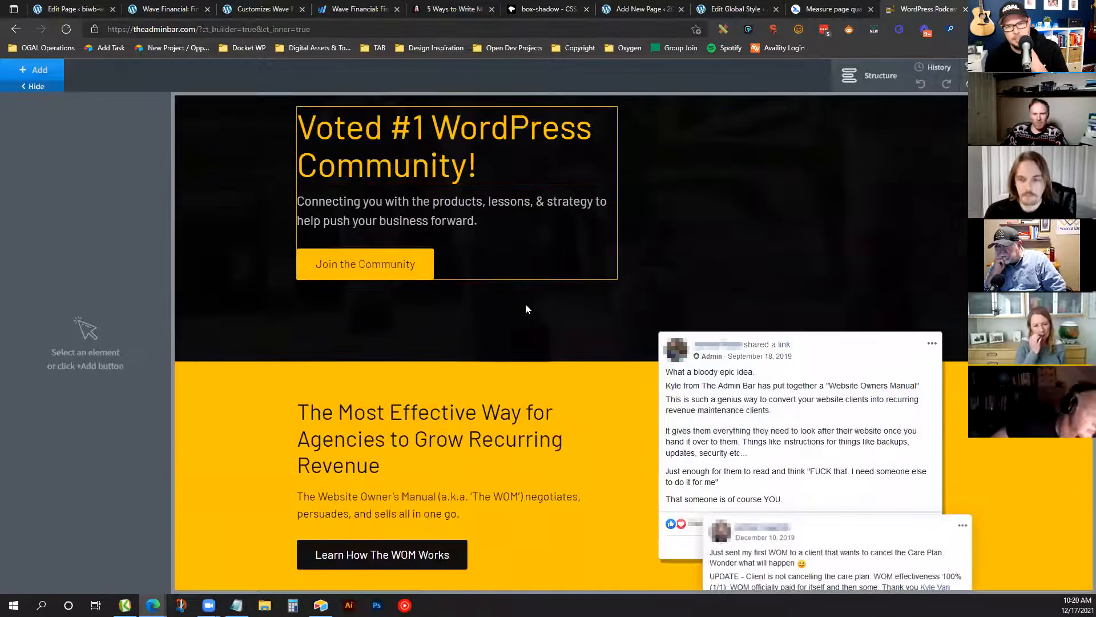
{"action": "scroll", "coordinate": [525, 303], "scroll_direction": "down", "scroll_amount": 3}
{"action": "scroll", "coordinate": [520, 294], "scroll_direction": "up", "scroll_amount": 5}
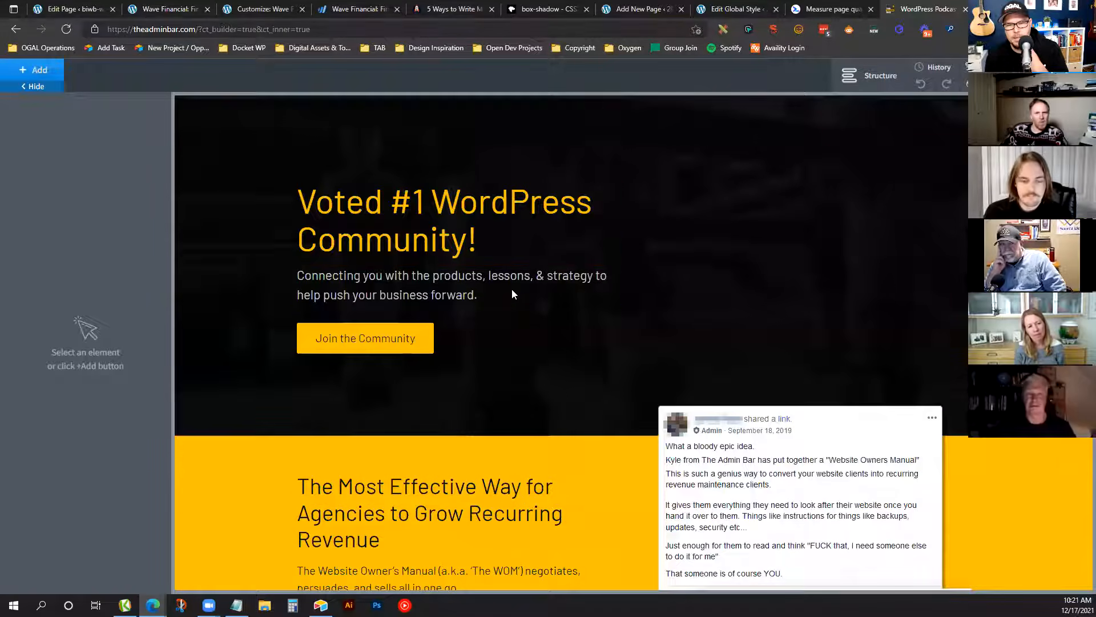
{"action": "left_click", "coordinate": [472, 297]}
Add a Text block below the hero subtitle and assign a custom class without the leading dot
{"action": "left_click", "coordinate": [36, 71]}
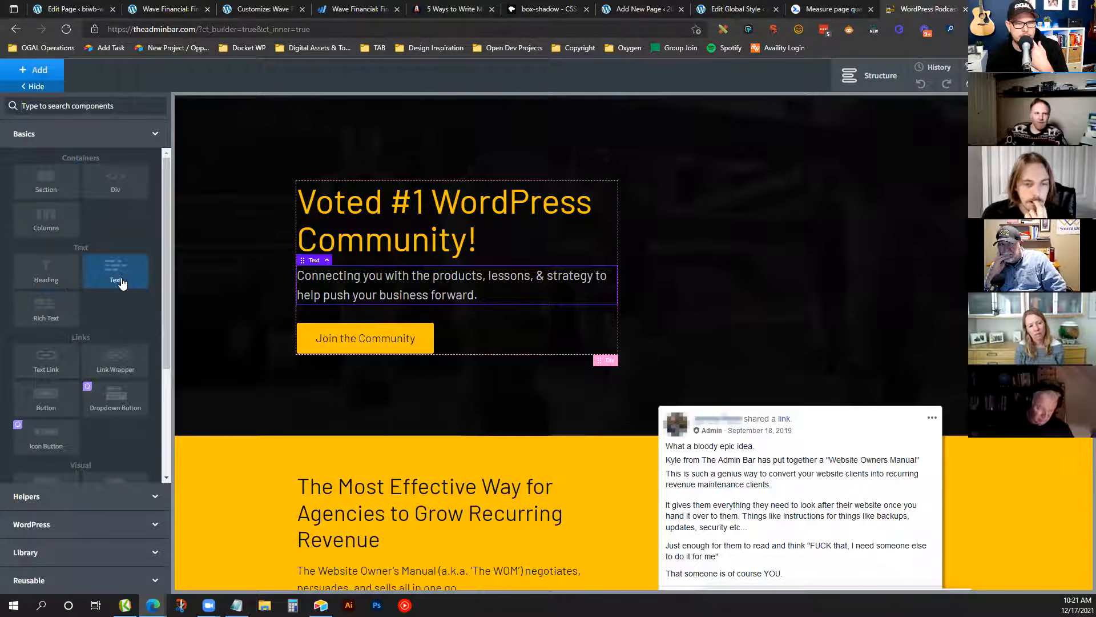
{"action": "left_click", "coordinate": [91, 269]}
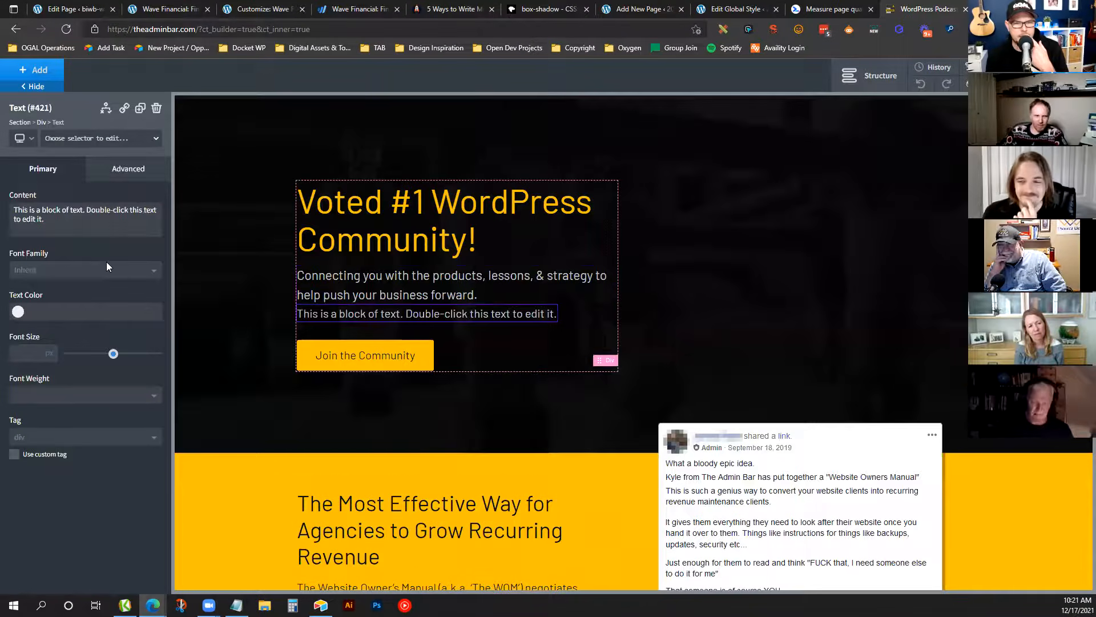
{"action": "left_click", "coordinate": [106, 144]}
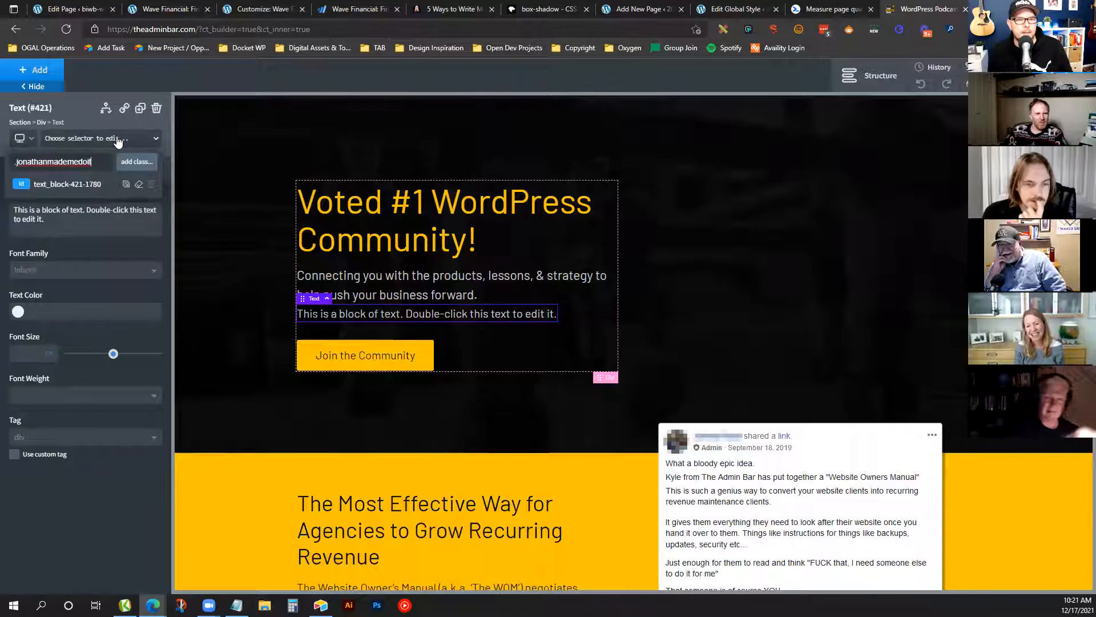
{"action": "key", "text": "ctrl+a"}
{"action": "key", "text": "Return"}
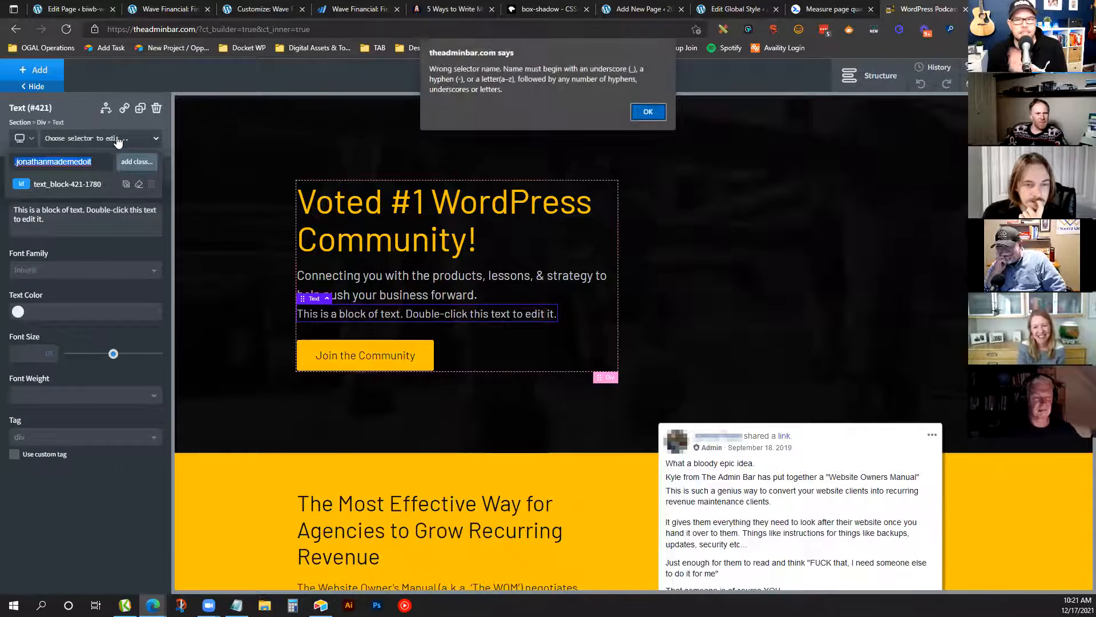
{"action": "left_click", "coordinate": [647, 111]}
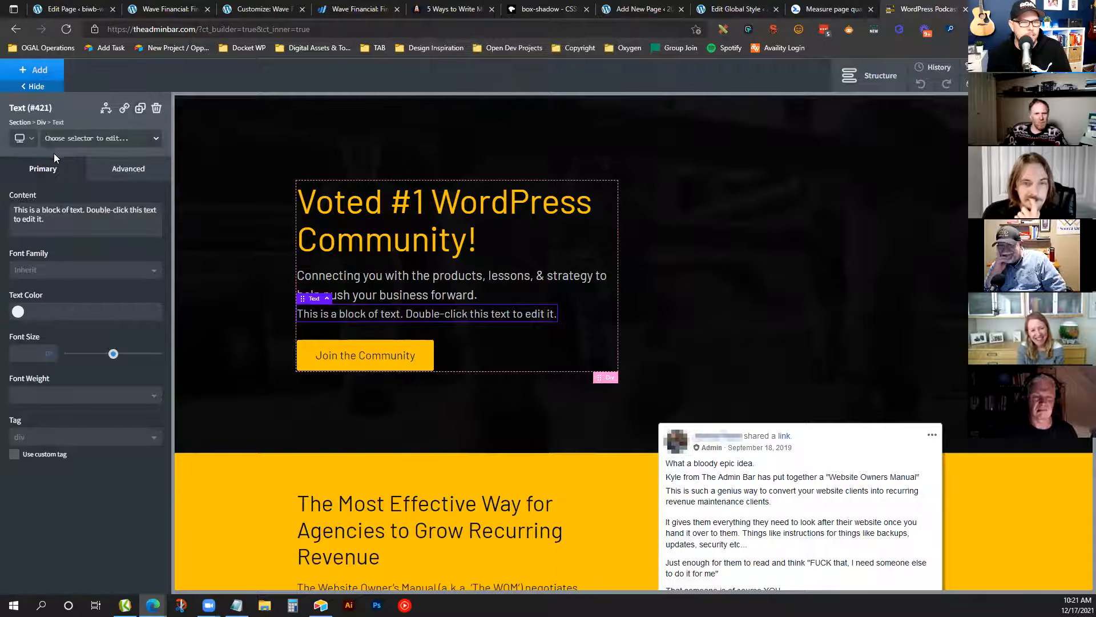
{"action": "left_click", "coordinate": [60, 140]}
{"action": "key", "text": "ctrl+c"}
{"action": "key", "text": "Home"}
{"action": "key", "text": "Delete"}
{"action": "key", "text": "Return"}
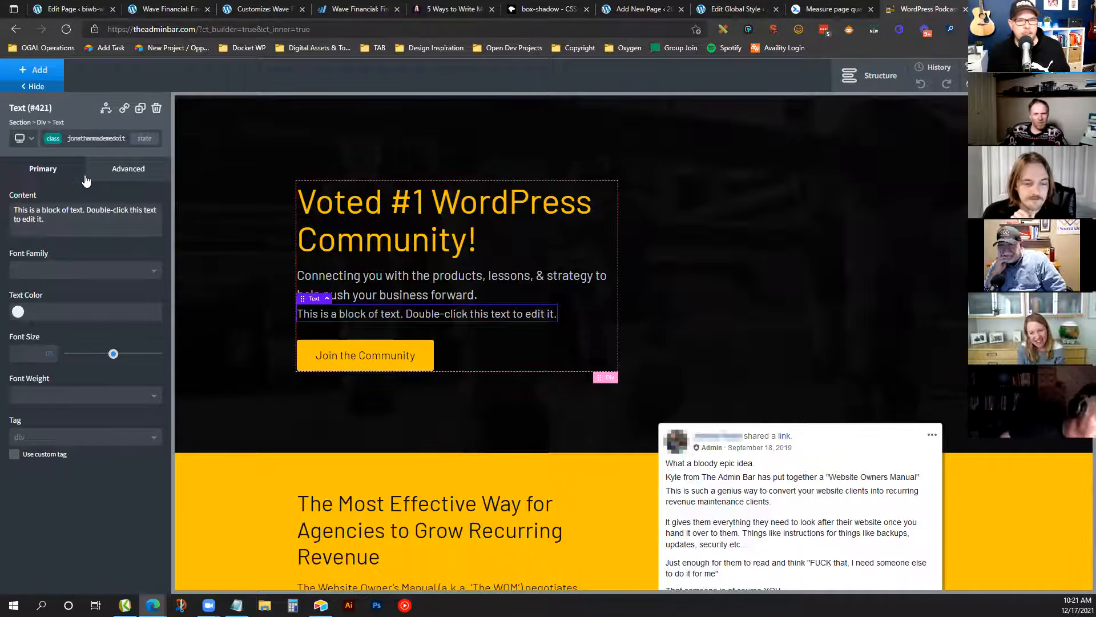
Give the class pink colour #ff38d7, font size 42 and right text alignment under Advanced > Typography
{"action": "left_click", "coordinate": [101, 169]}
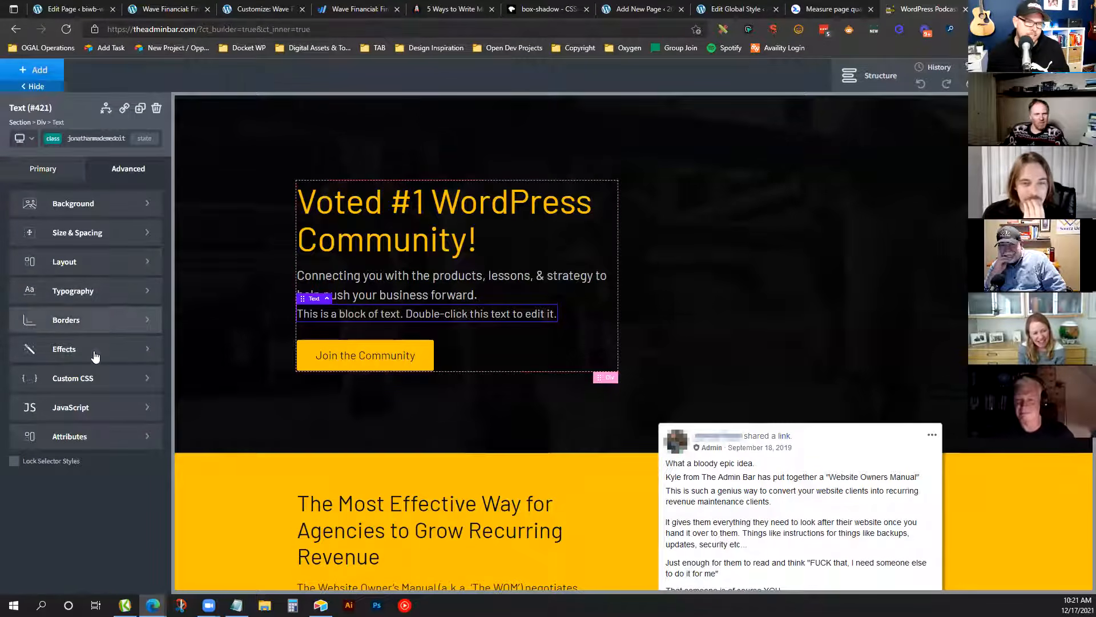
{"action": "left_click", "coordinate": [103, 292]}
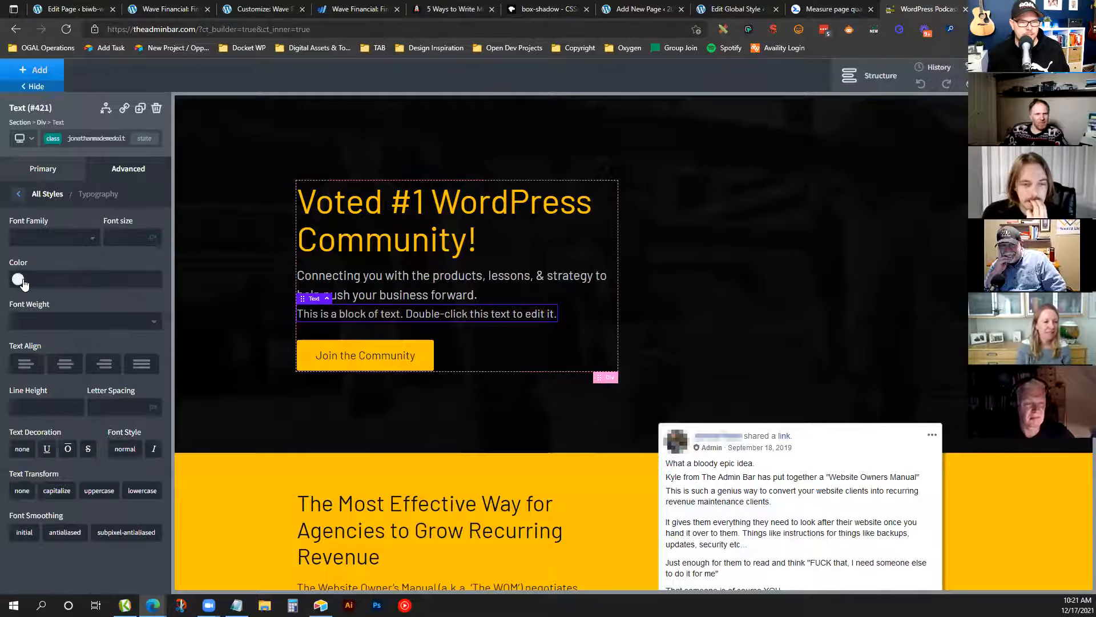
{"action": "left_click", "coordinate": [22, 281]}
{"action": "left_click", "coordinate": [78, 297]}
{"action": "left_click_drag", "start_coordinate": [111, 298], "coordinate": [112, 364]}
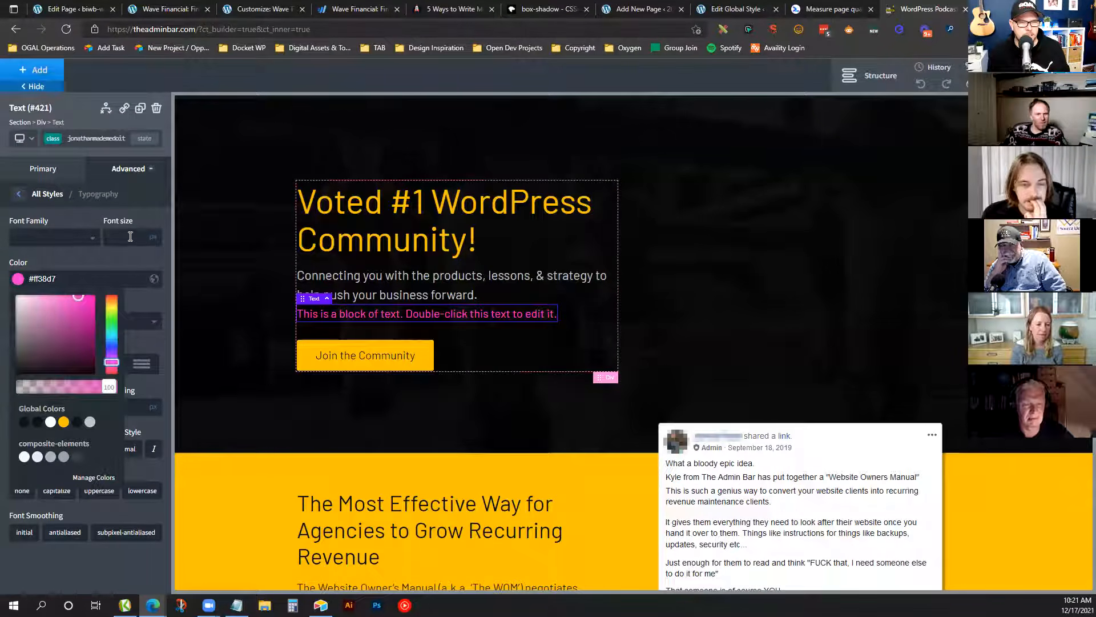
{"action": "type", "text": "42"}
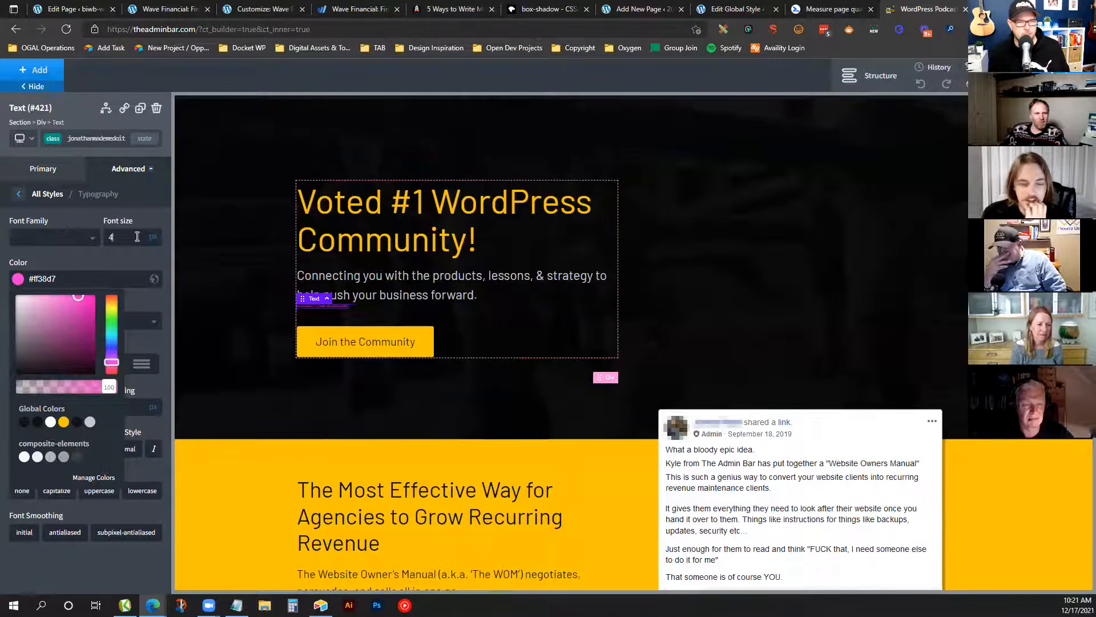
{"action": "left_click", "coordinate": [111, 273]}
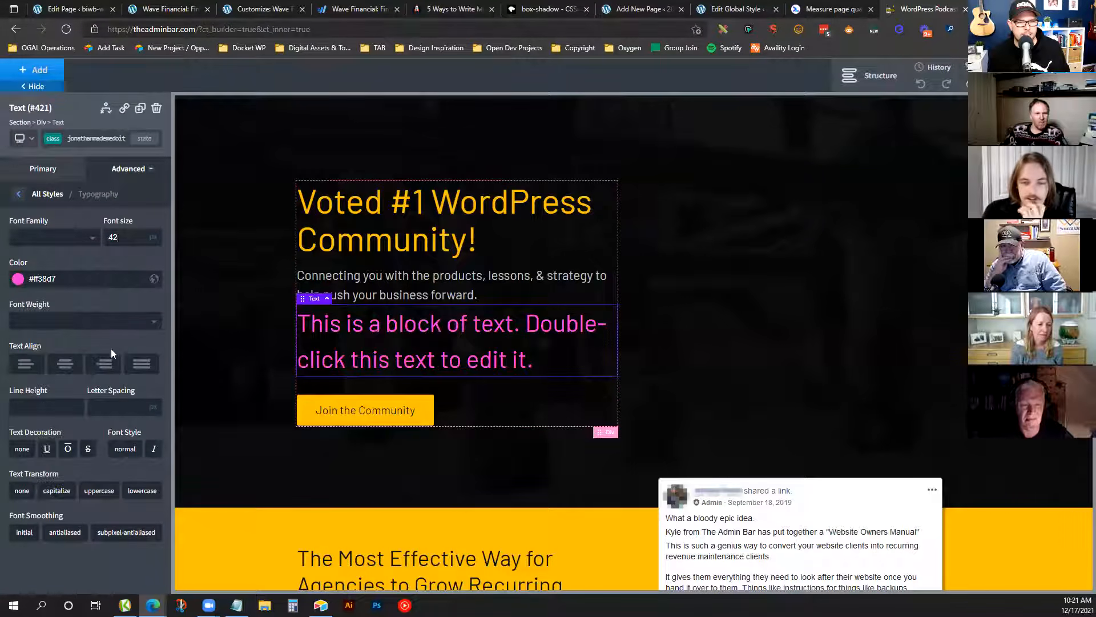
{"action": "left_click", "coordinate": [103, 363]}
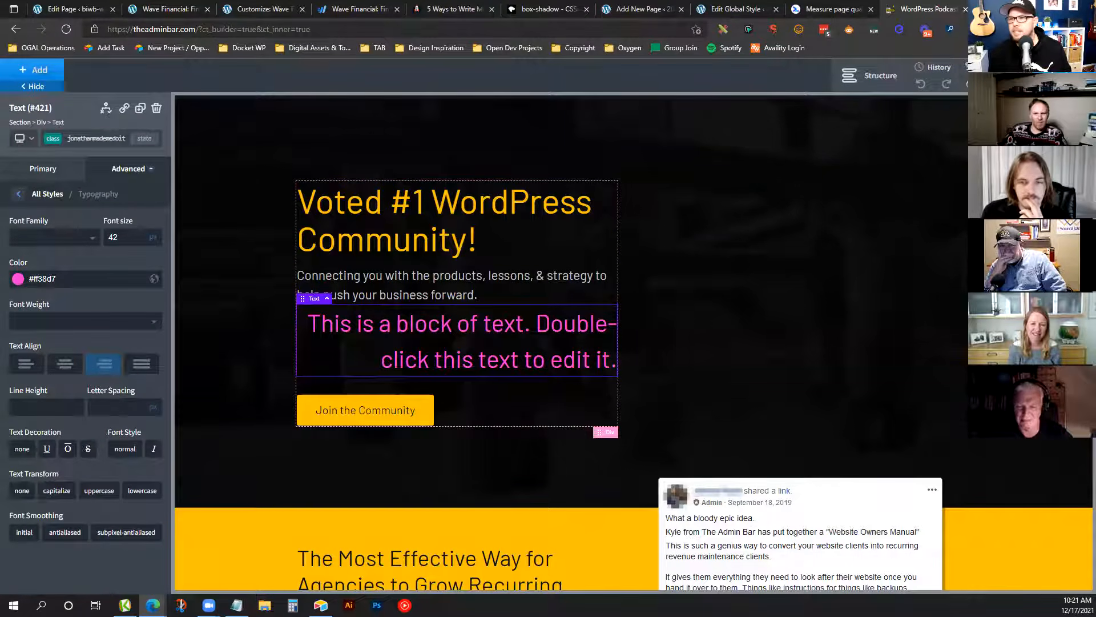
In a new tab, go to theadminbar.com/wp-admin and start a new post via Posts > Add New
{"action": "key", "text": "ctrl+t"}
{"action": "type", "text": "theadmin"}
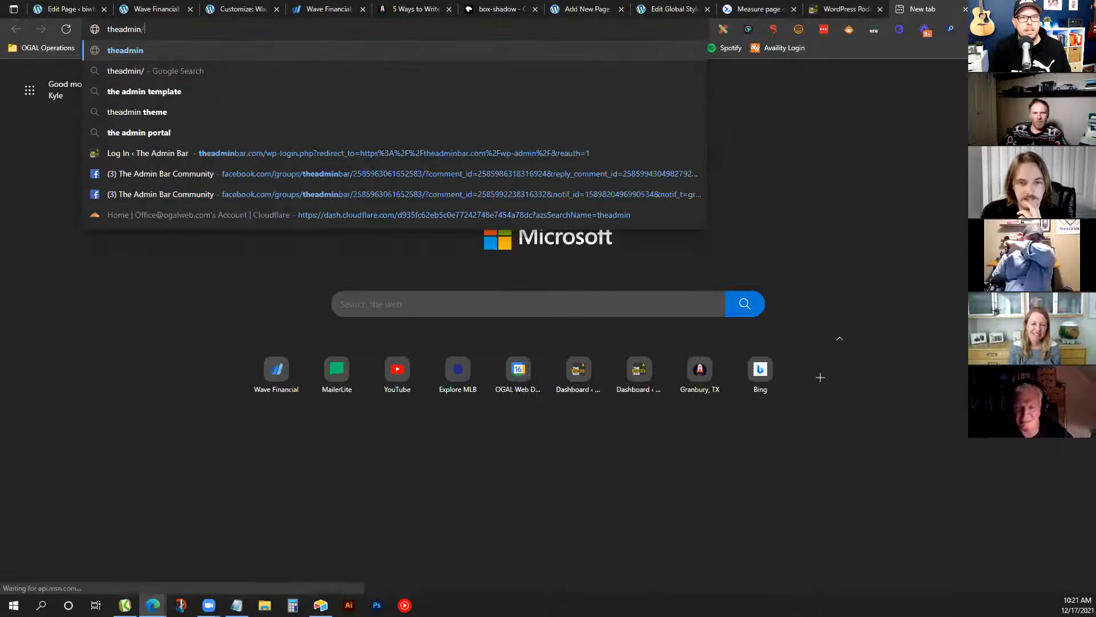
{"action": "type", "text": "bar.com/wp-admin"}
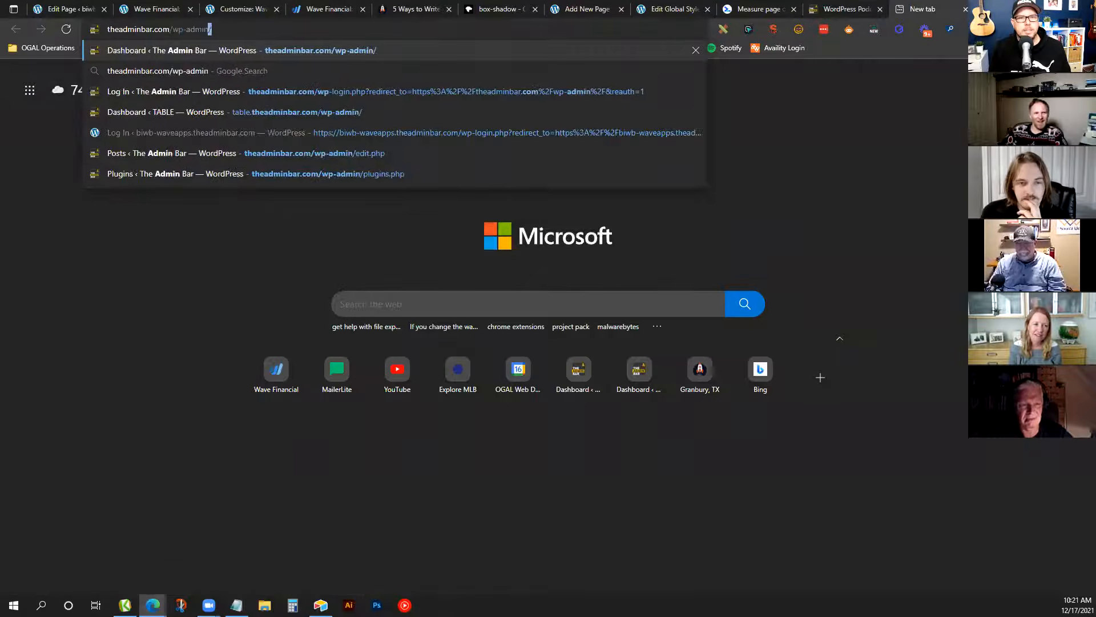
{"action": "key", "text": "Return"}
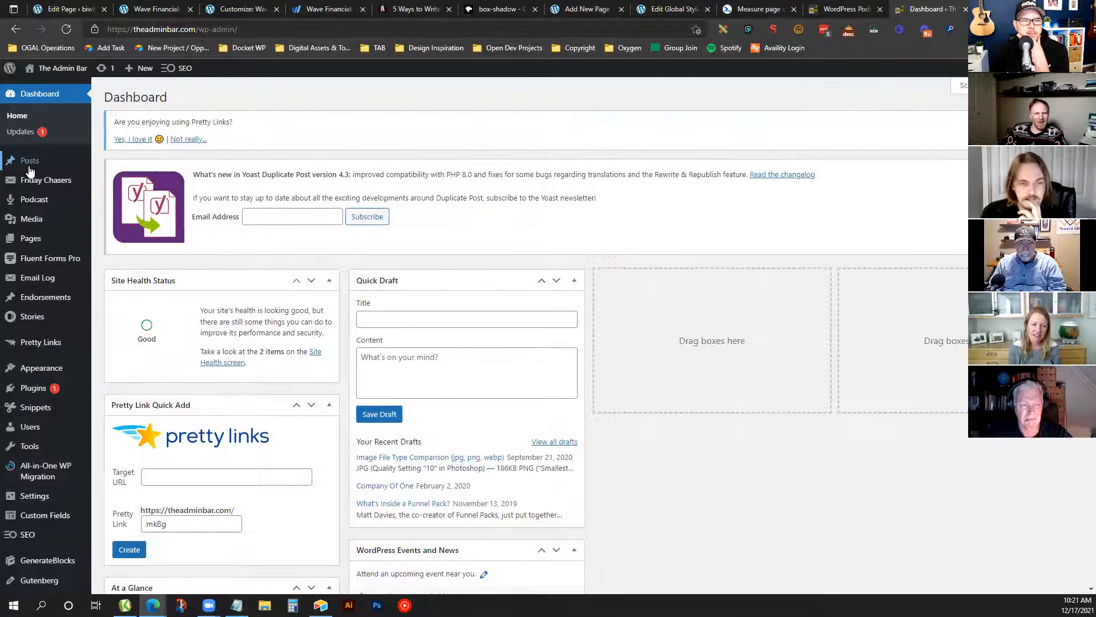
{"action": "mouse_move", "coordinate": [62, 161]}
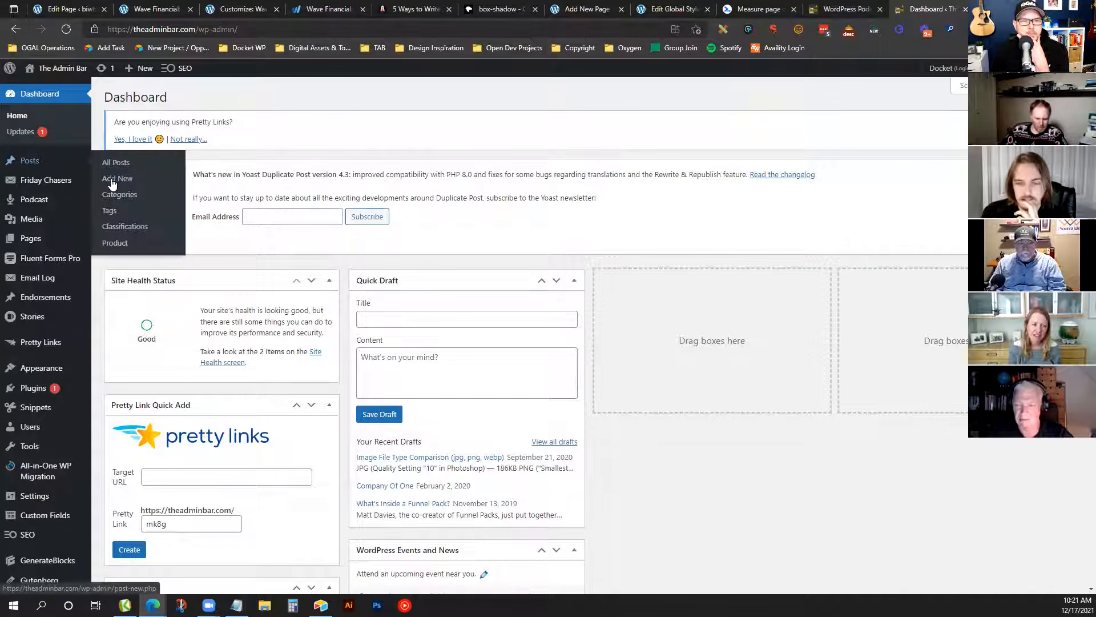
{"action": "left_click", "coordinate": [116, 180]}
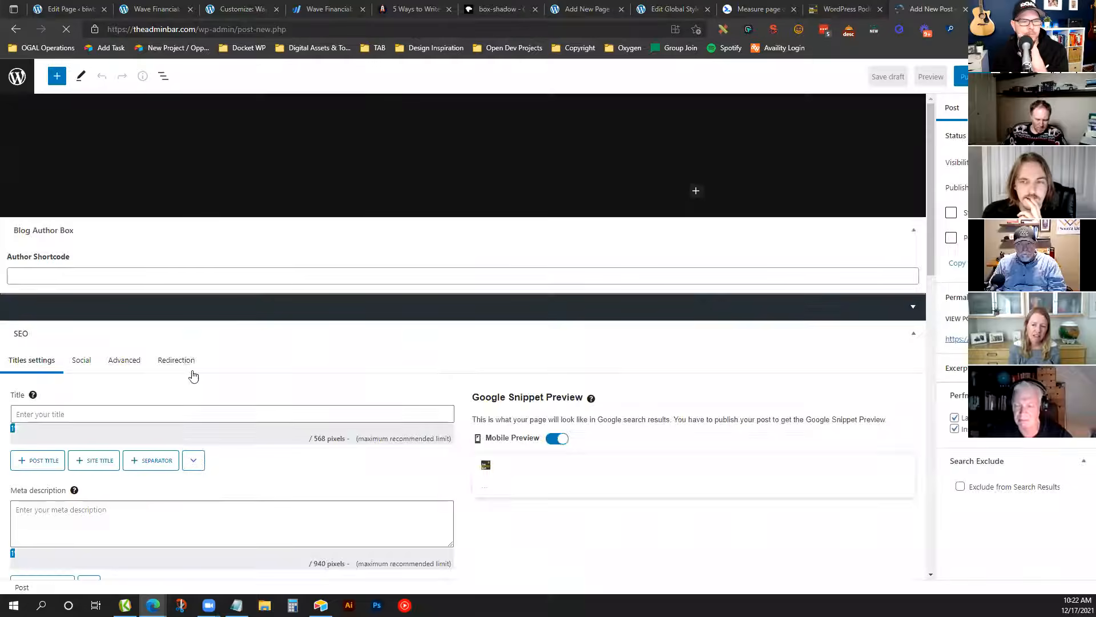
Write the paragraph 'this is a test heading' and paste the custom class into Additional CSS class
{"action": "left_click", "coordinate": [242, 194]}
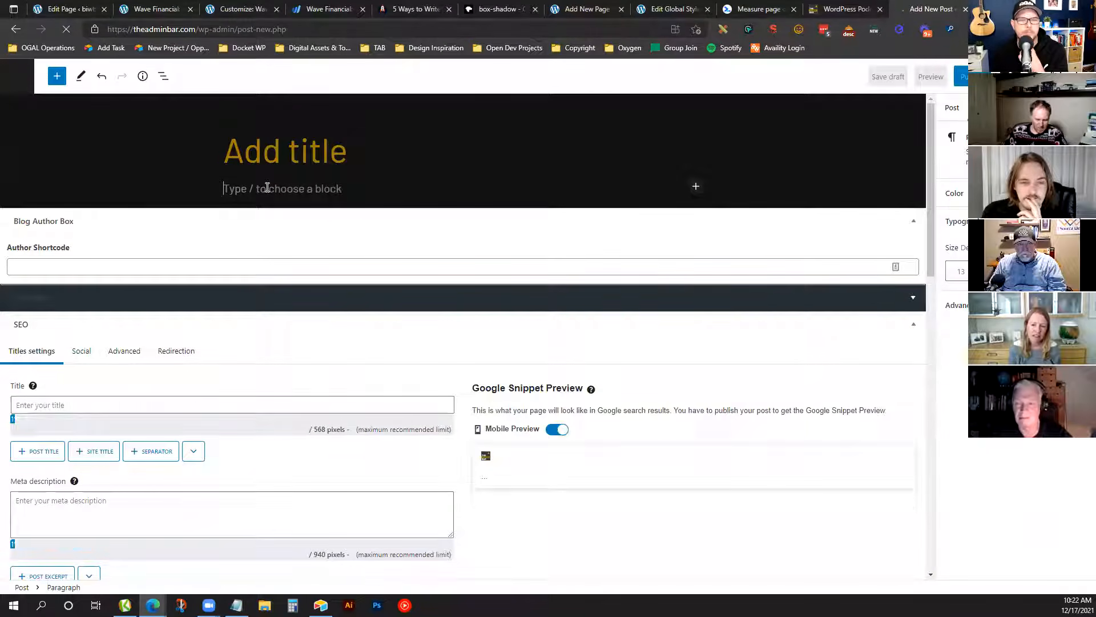
{"action": "type", "text": "this"}
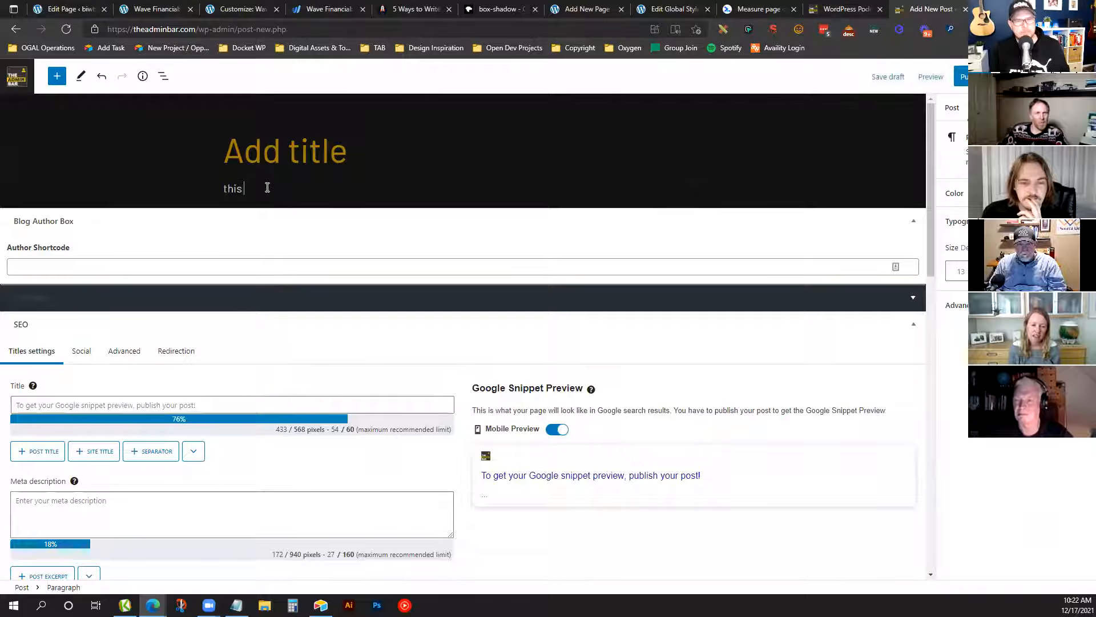
{"action": "type", "text": " is a test heading"}
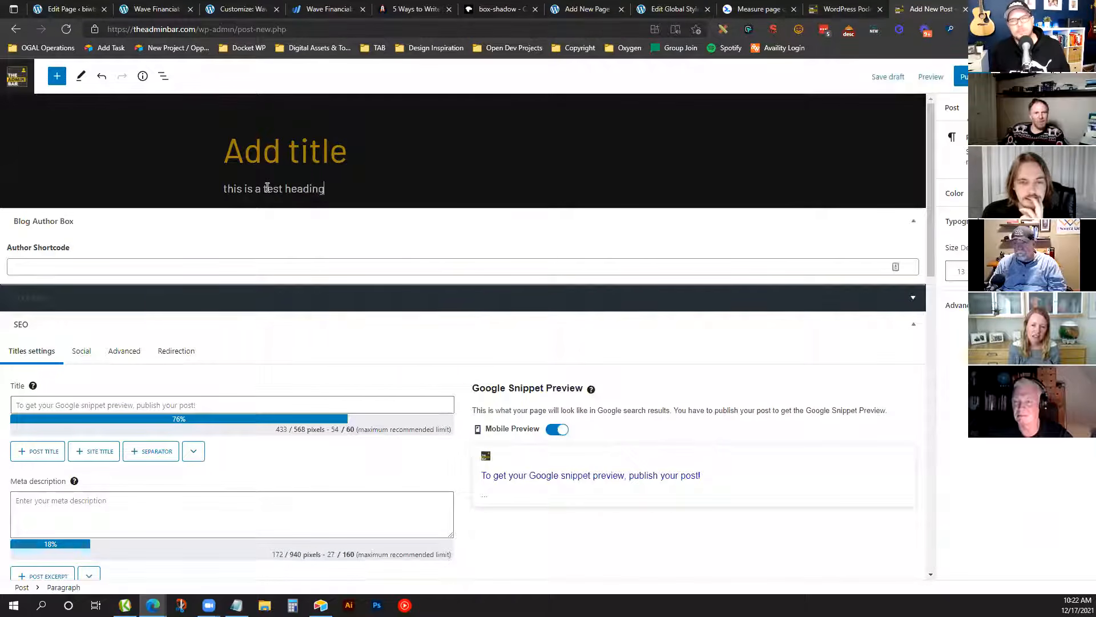
{"action": "left_click", "coordinate": [955, 305]}
{"action": "left_click", "coordinate": [987, 447]}
{"action": "key", "text": "ctrl+v"}
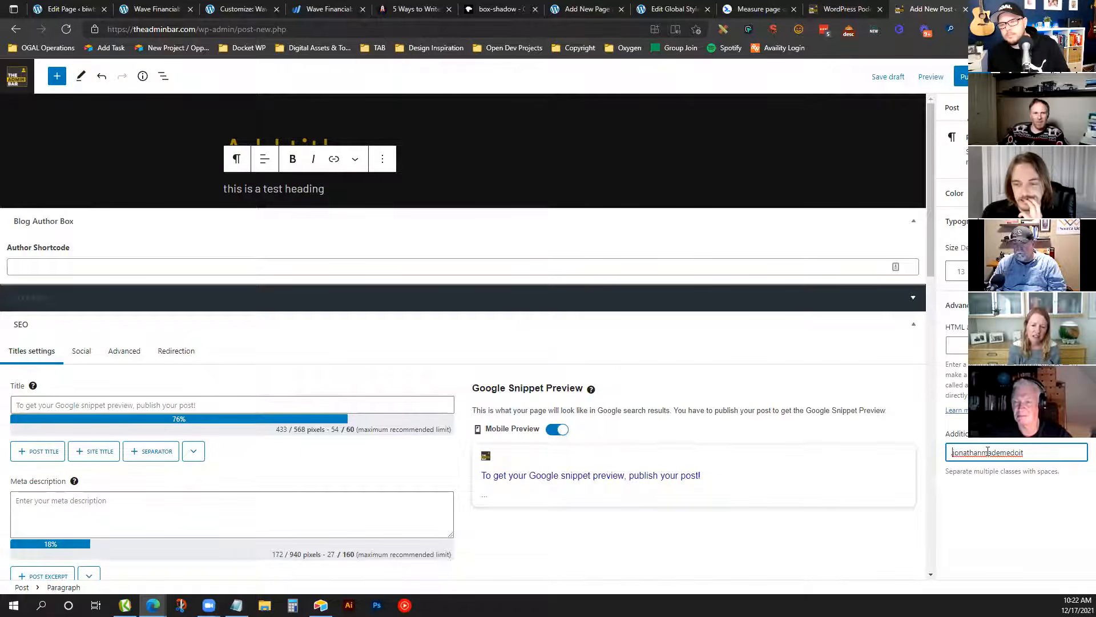
Publish the post and open its live page
{"action": "left_click", "coordinate": [963, 80]}
{"action": "left_click", "coordinate": [963, 82]}
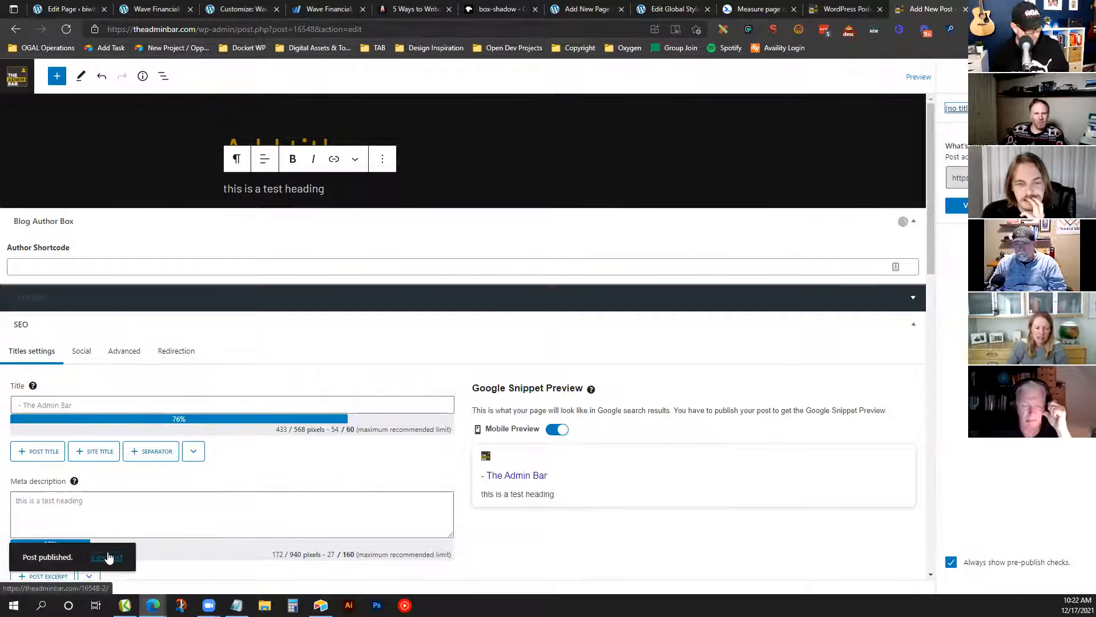
{"action": "left_click", "coordinate": [107, 557]}
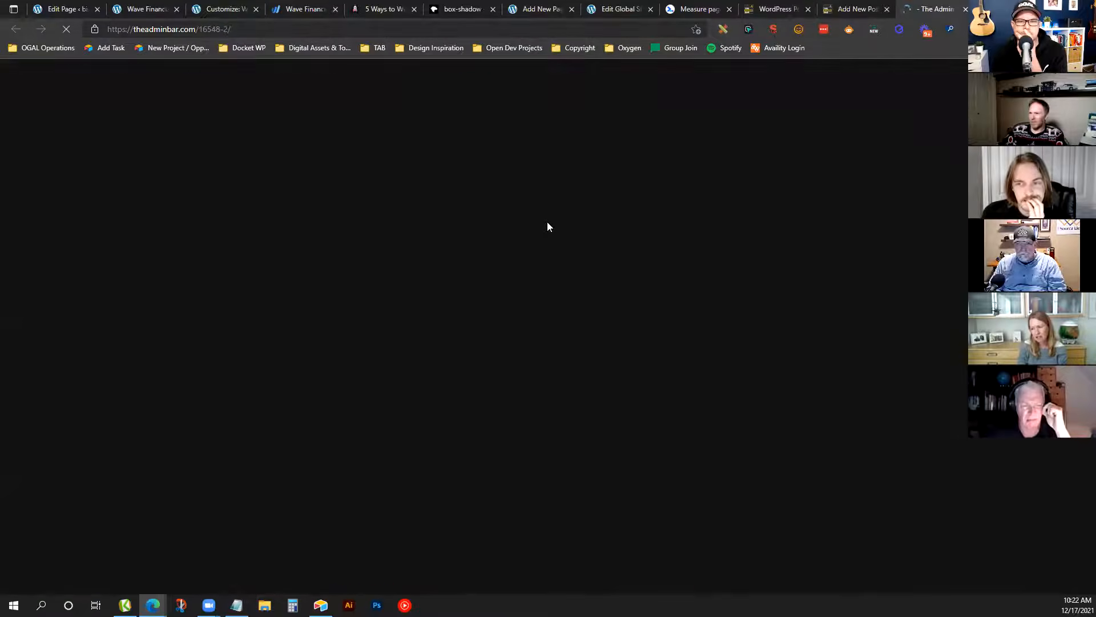
Check that the test paragraph shows pink on the live post page
{"action": "scroll", "coordinate": [548, 225], "scroll_direction": "down", "scroll_amount": 4}
{"action": "left_click_drag", "start_coordinate": [483, 262], "coordinate": [590, 251]}
{"action": "left_click", "coordinate": [582, 252]}
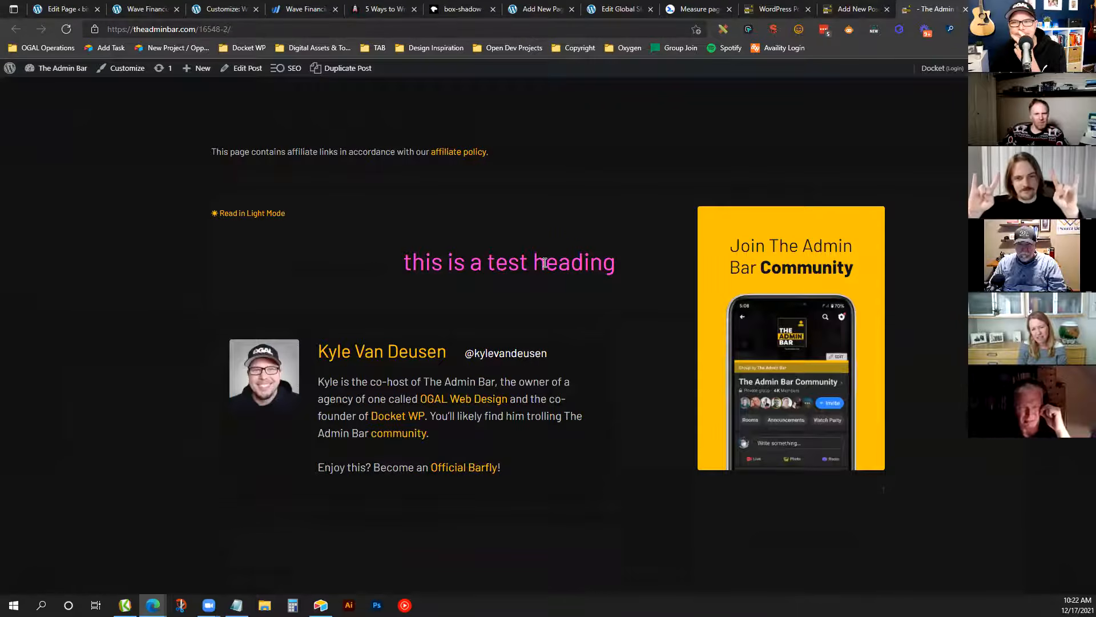
Delete the pink sample text block in Oxygen and return to the post editor
{"action": "left_click", "coordinate": [734, 9]}
{"action": "left_click", "coordinate": [776, 9]}
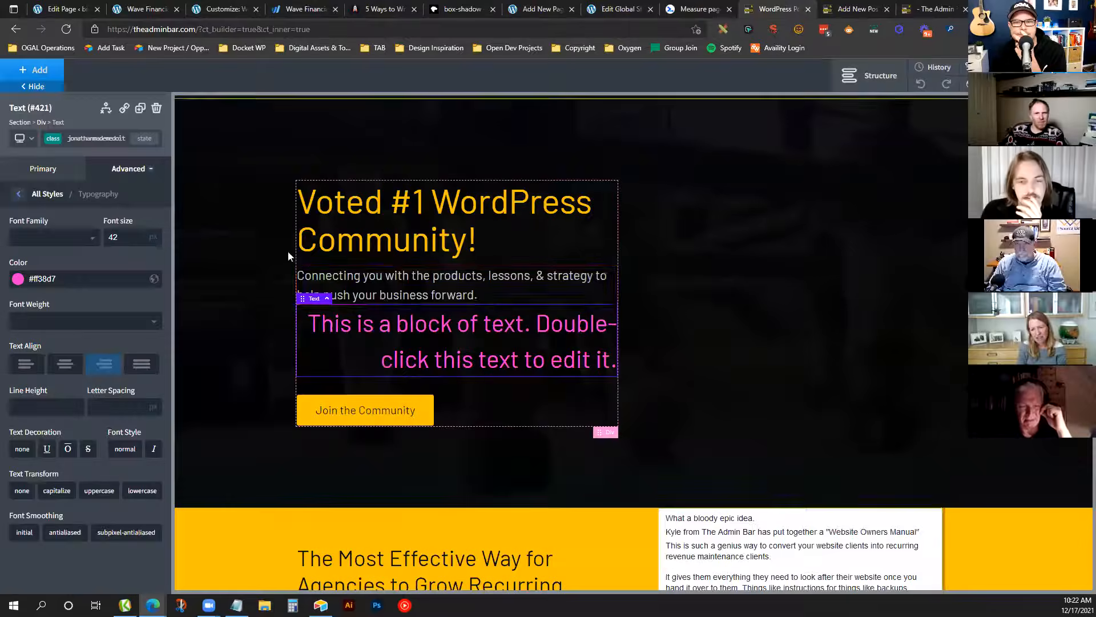
{"action": "key", "text": "Delete"}
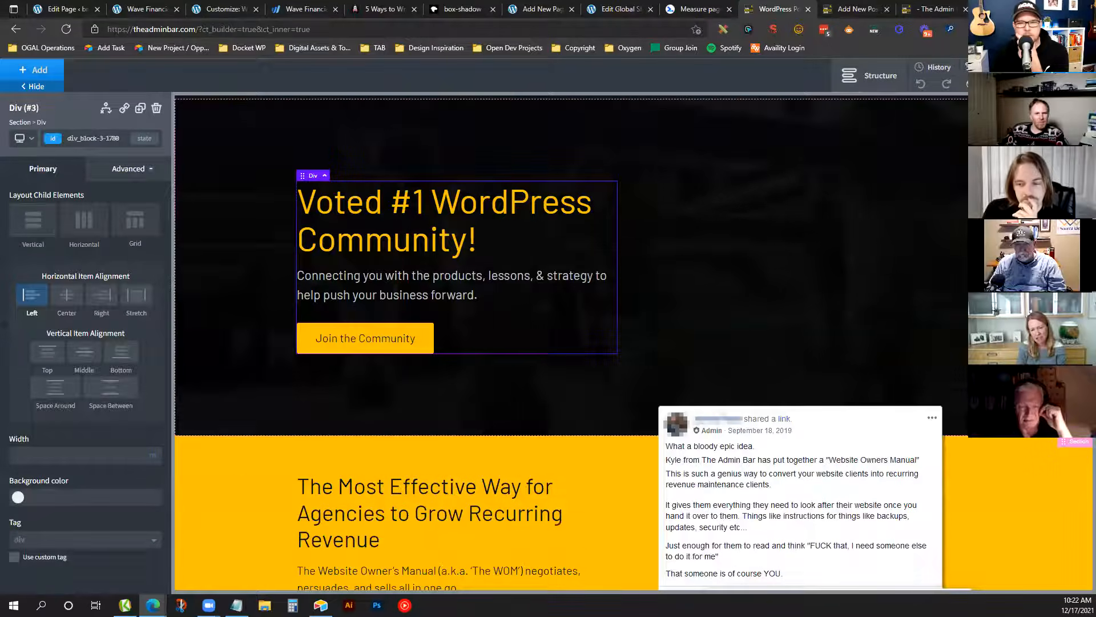
{"action": "left_click", "coordinate": [868, 5]}
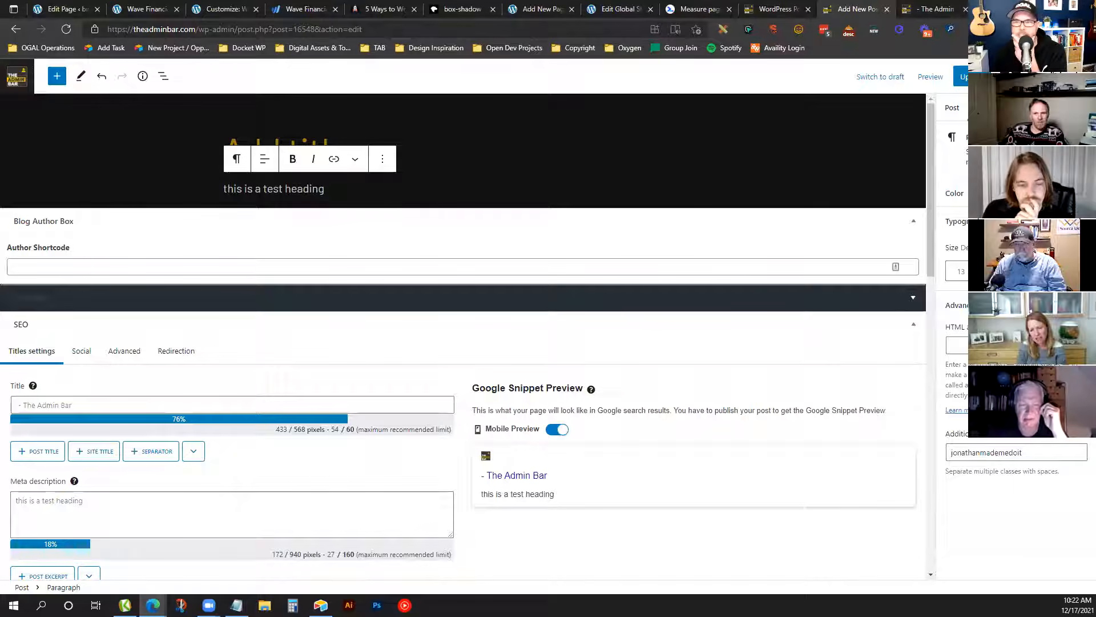
Toggle the editor's settings sidebar and show the Post tab's status options
{"action": "left_click", "coordinate": [1082, 107]}
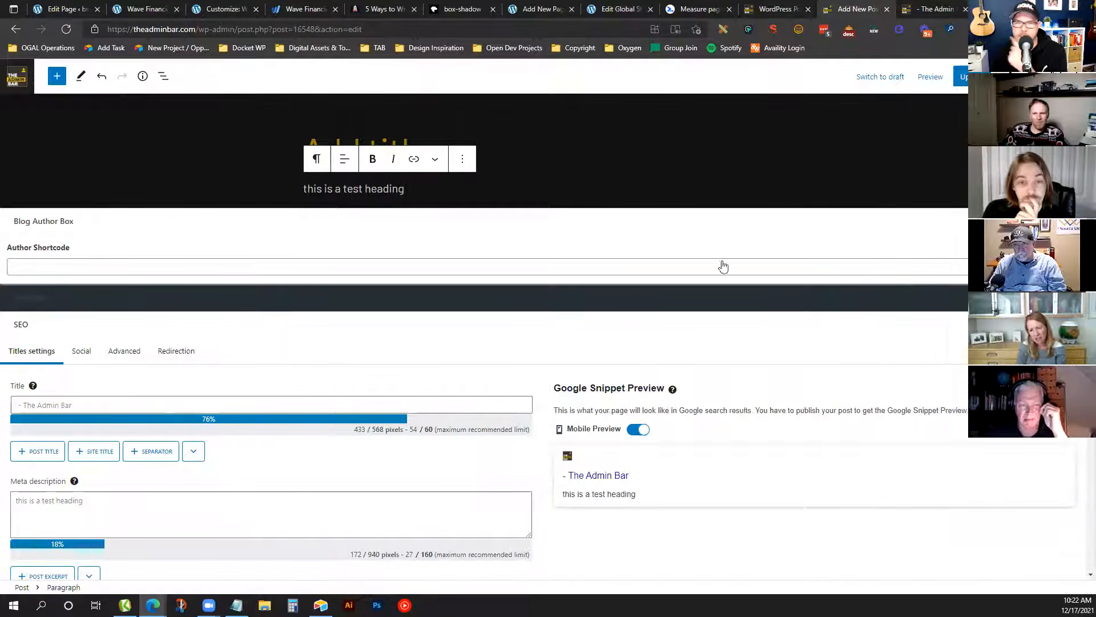
{"action": "left_click", "coordinate": [1010, 76]}
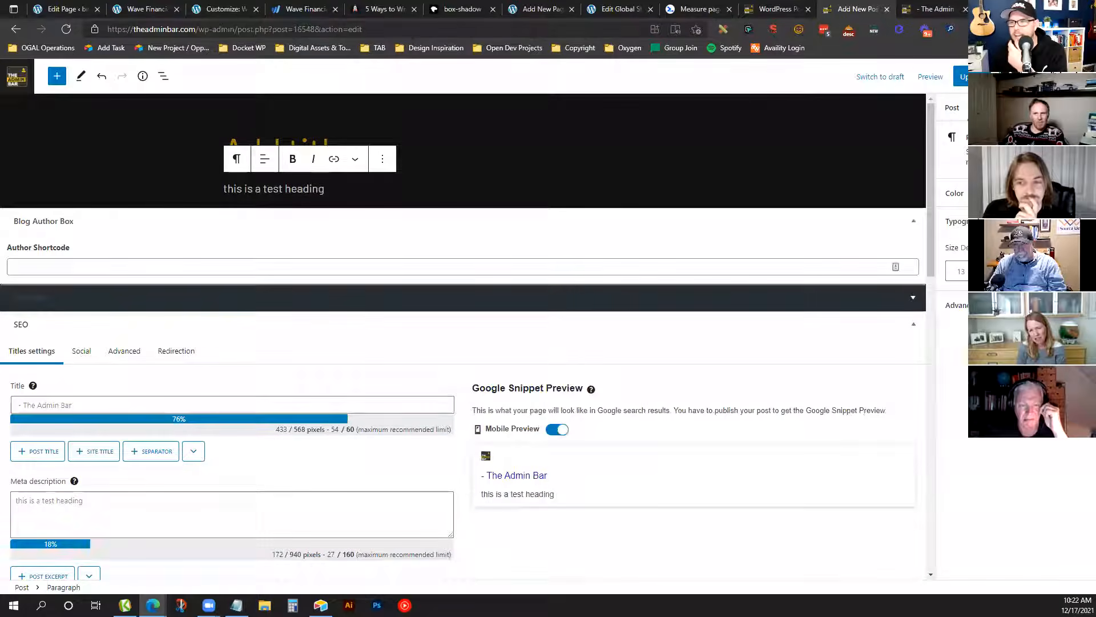
{"action": "left_click", "coordinate": [950, 113]}
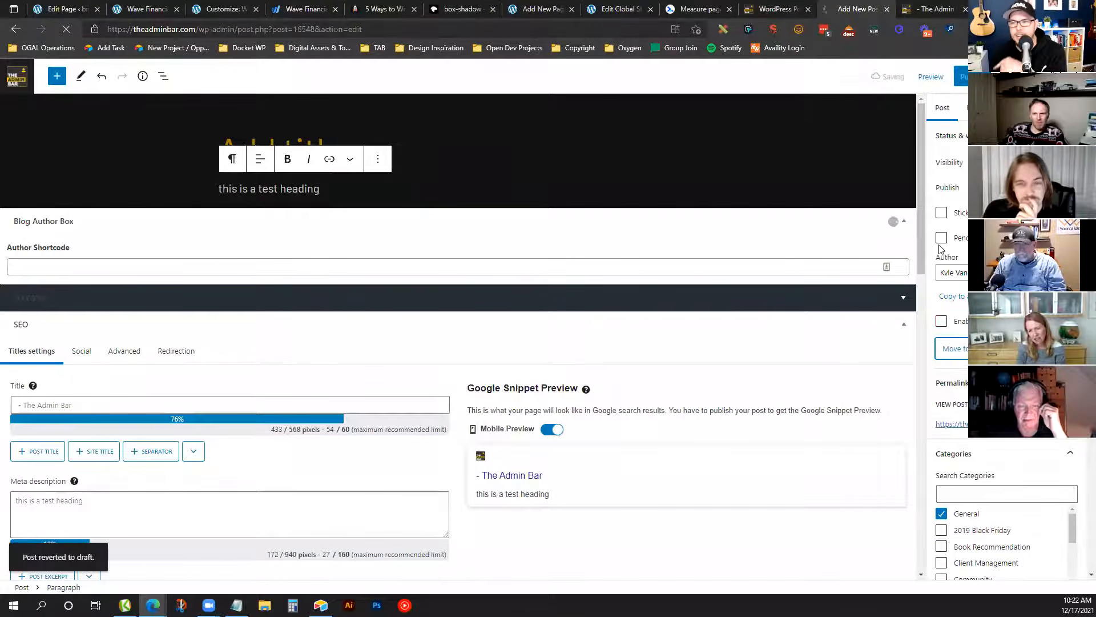
{"action": "scroll", "coordinate": [1000, 510], "scroll_direction": "down", "scroll_amount": 2}
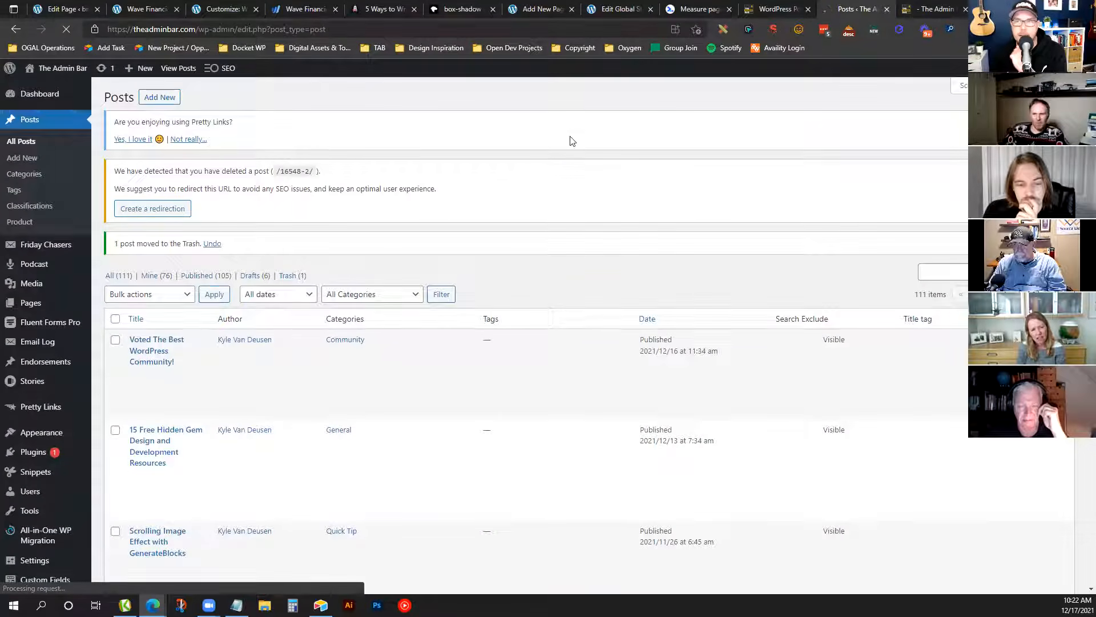
Confirm the heading still appears pink on the post's live page
{"action": "left_click", "coordinate": [936, 5]}
{"action": "left_click_drag", "start_coordinate": [426, 268], "coordinate": [582, 248]}
{"action": "left_click", "coordinate": [575, 244]}
{"action": "scroll", "coordinate": [548, 268], "scroll_direction": "up", "scroll_amount": 4}
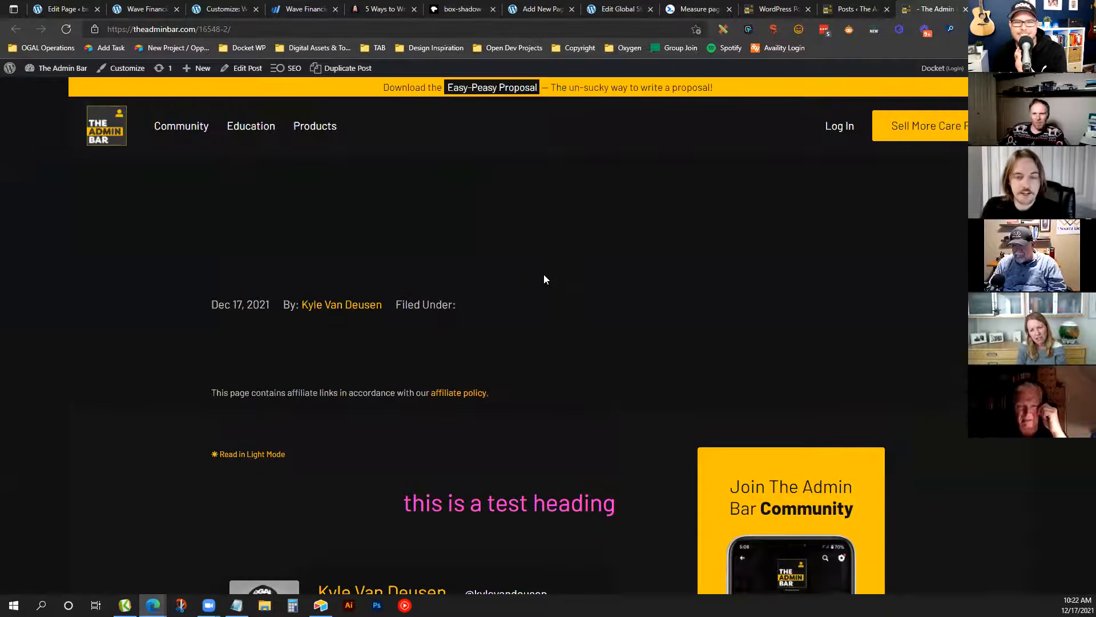